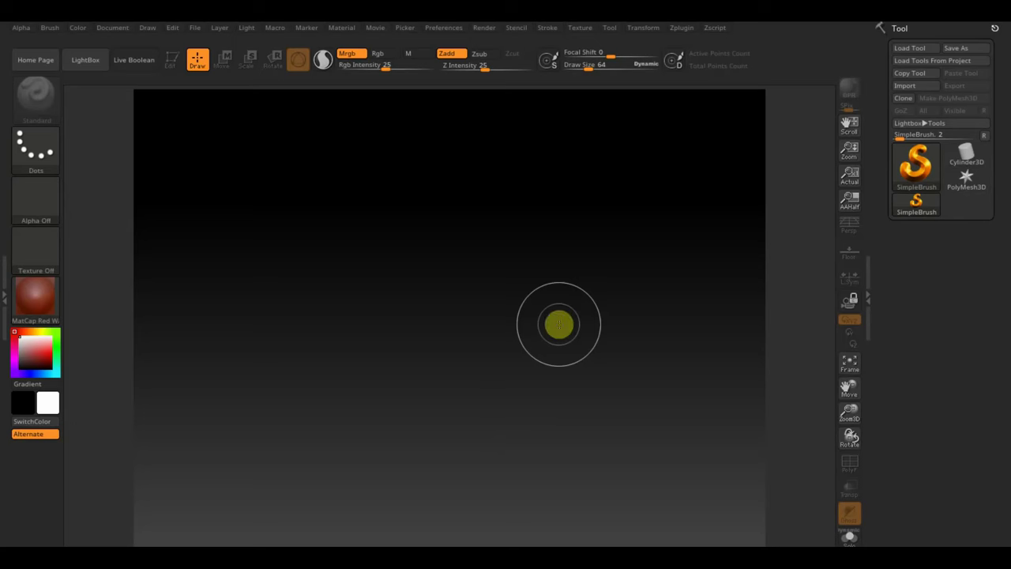
# Paint a few test cubes on the canvas, then clear it with Ctrl+N
pyautogui.moveTo(558, 323); pyautogui.dragTo(564, 325)
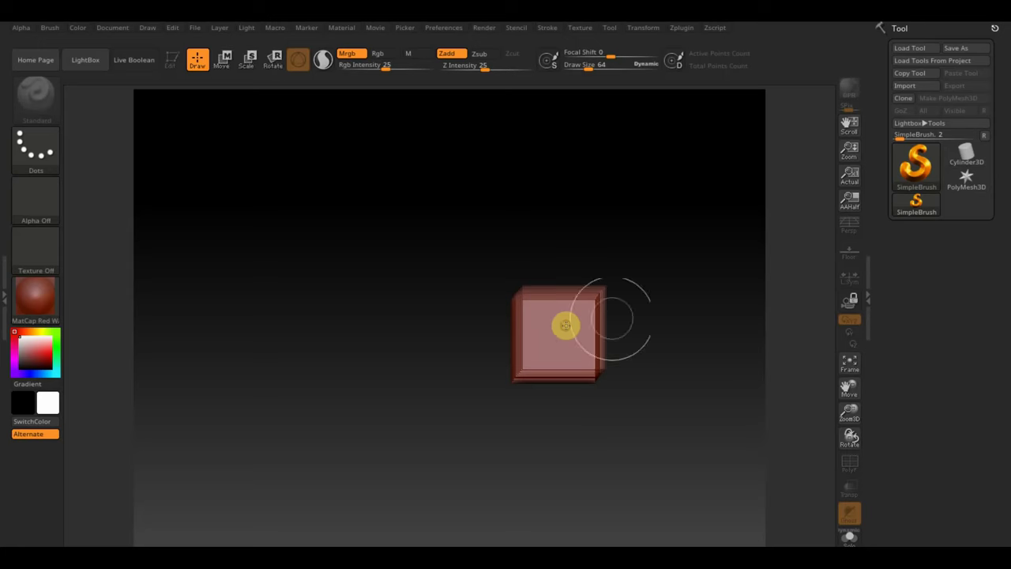
pyautogui.moveTo(560, 278); pyautogui.dragTo(446, 377)
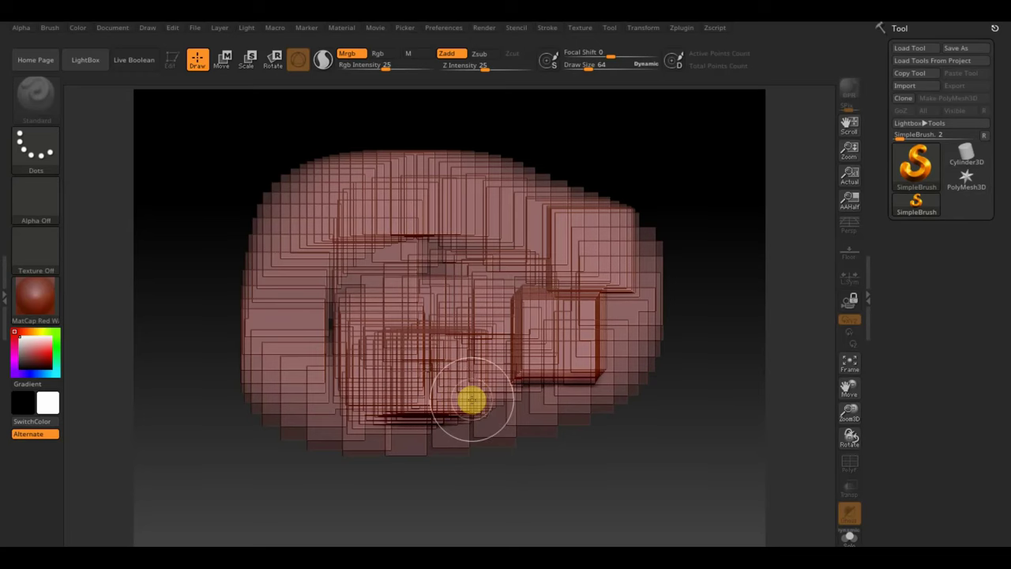
pyautogui.hotkey('ctrl', 'n')
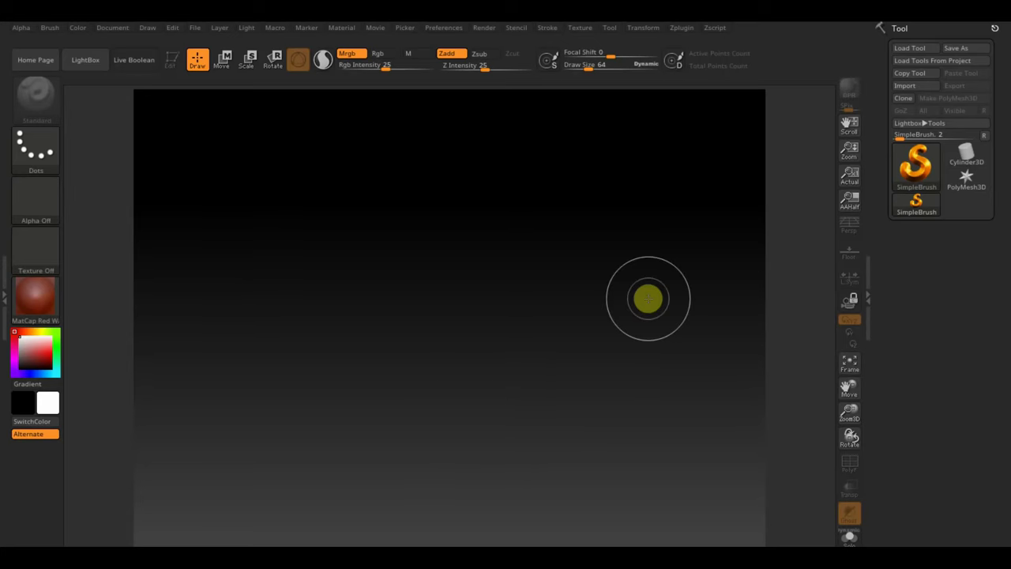
# Draw a Cylinder3D in Edit mode and squash it vertically into a thin disc
pyautogui.click(915, 164)
pyautogui.click(503, 222)
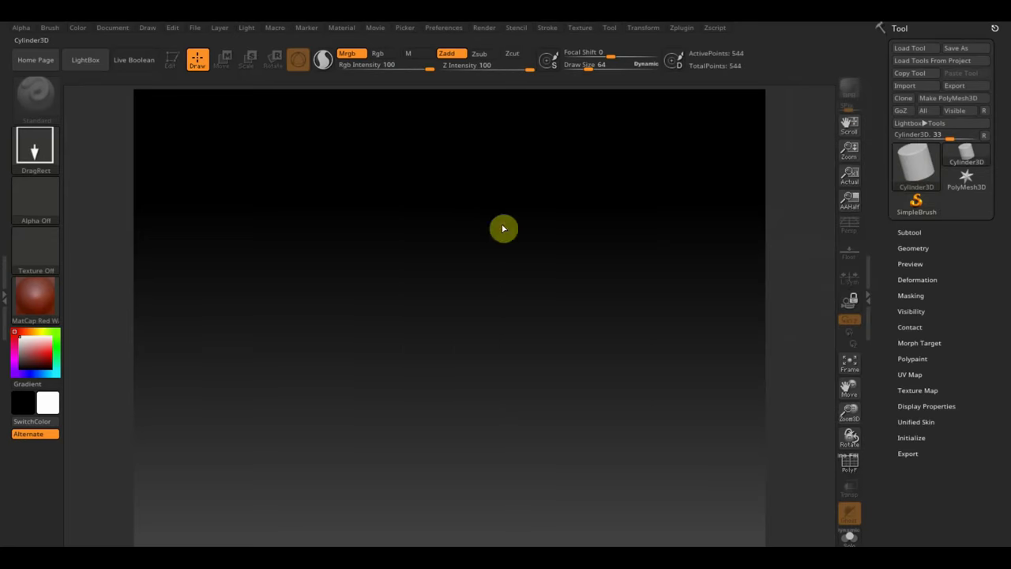
pyautogui.moveTo(455, 286); pyautogui.dragTo(453, 352)
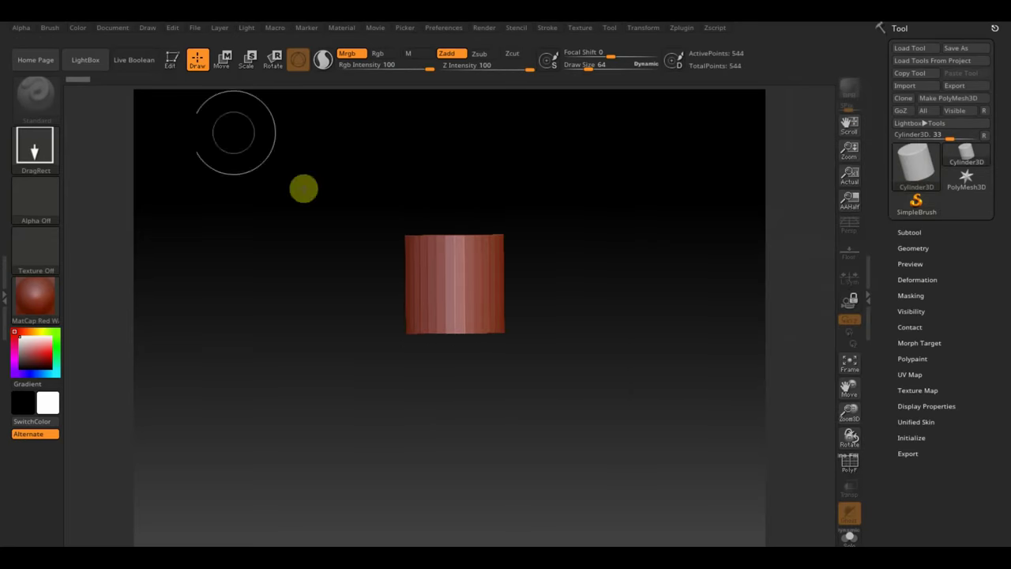
pyautogui.click(171, 61)
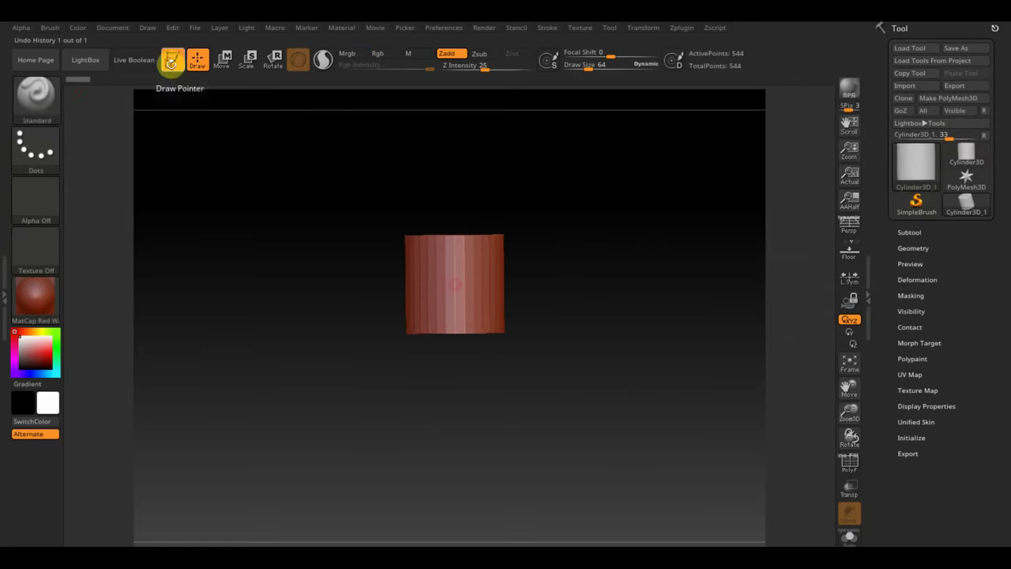
pyautogui.click(220, 60)
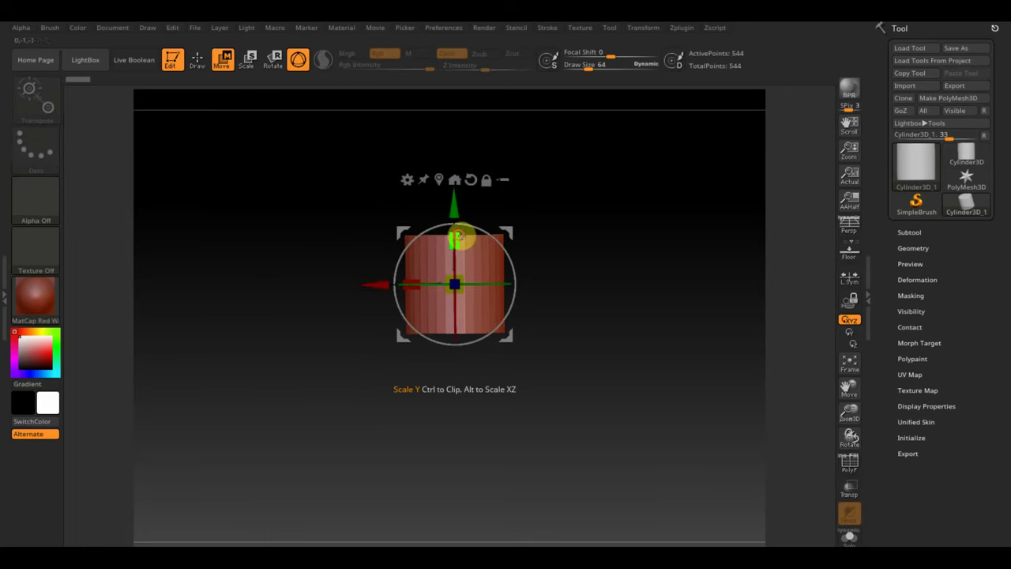
pyautogui.moveTo(458, 237); pyautogui.dragTo(462, 280)
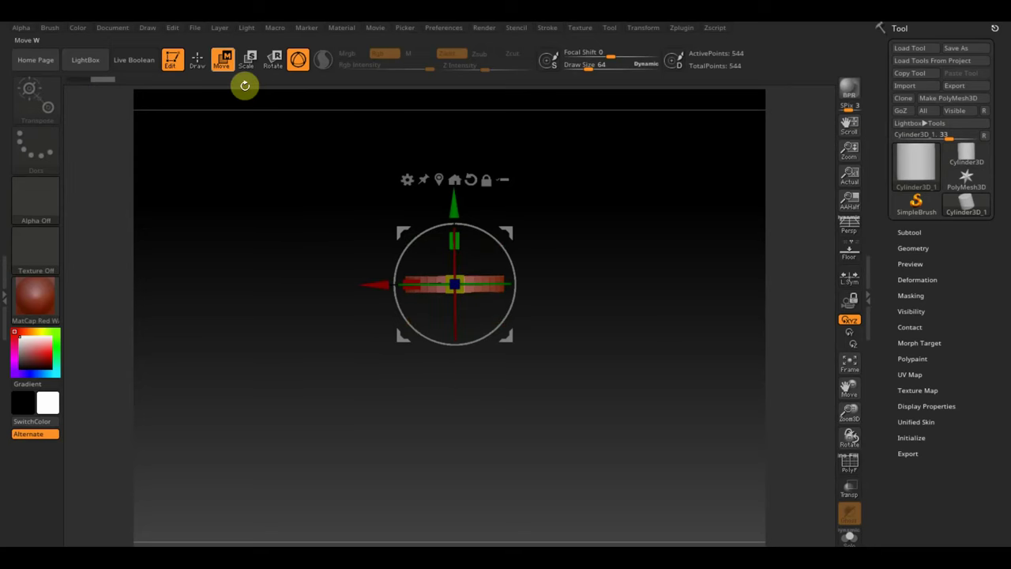
pyautogui.click(197, 60)
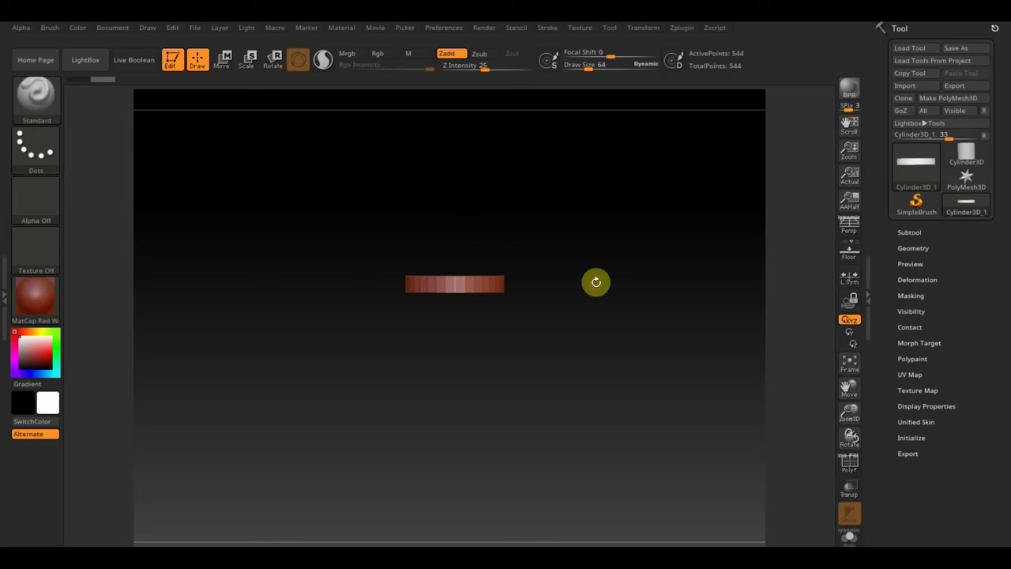
# Convert the cylinder to a PolyMesh3D and turn on the floor grid
pyautogui.click(950, 98)
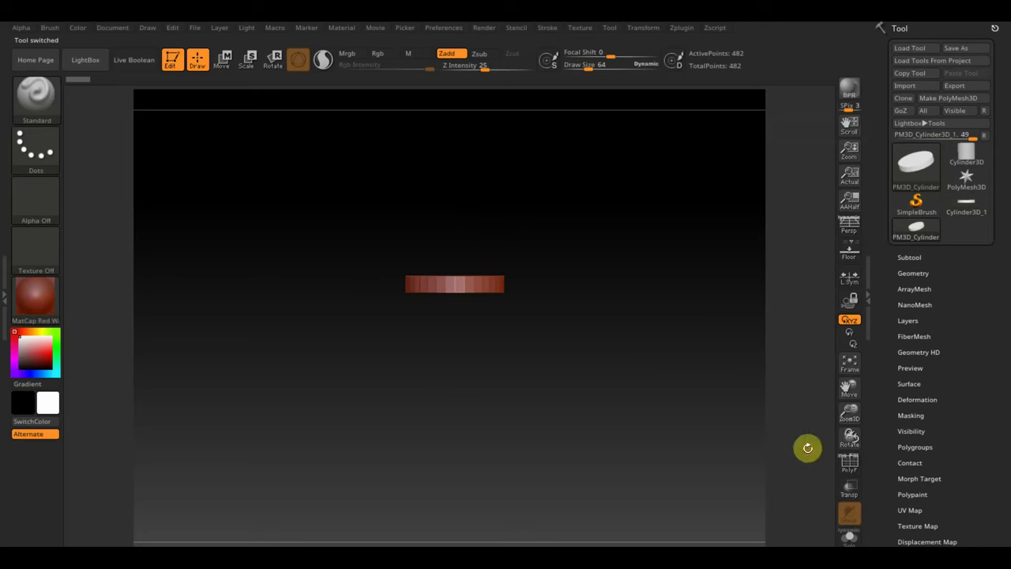
pyautogui.click(820, 278)
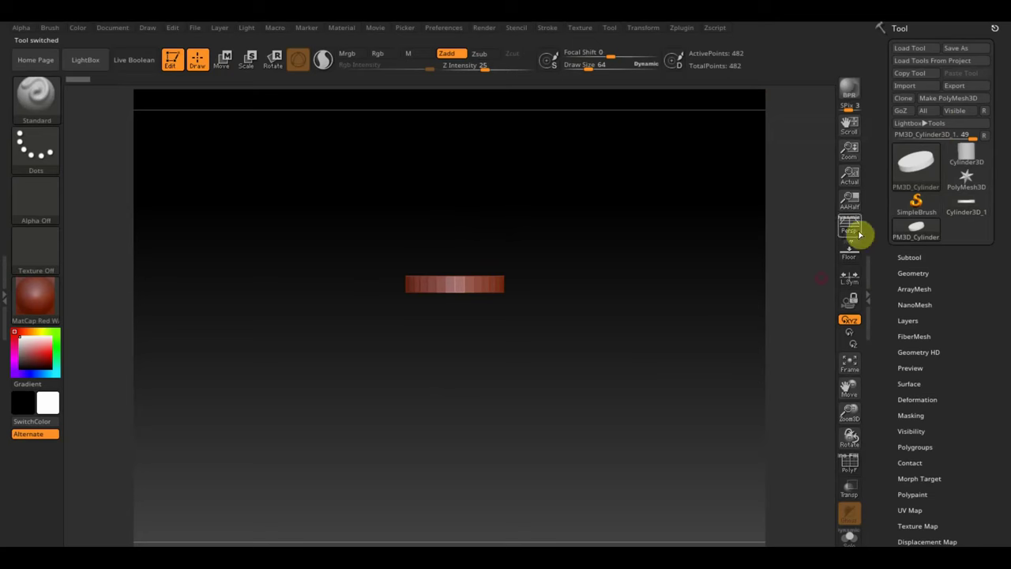
pyautogui.click(851, 255)
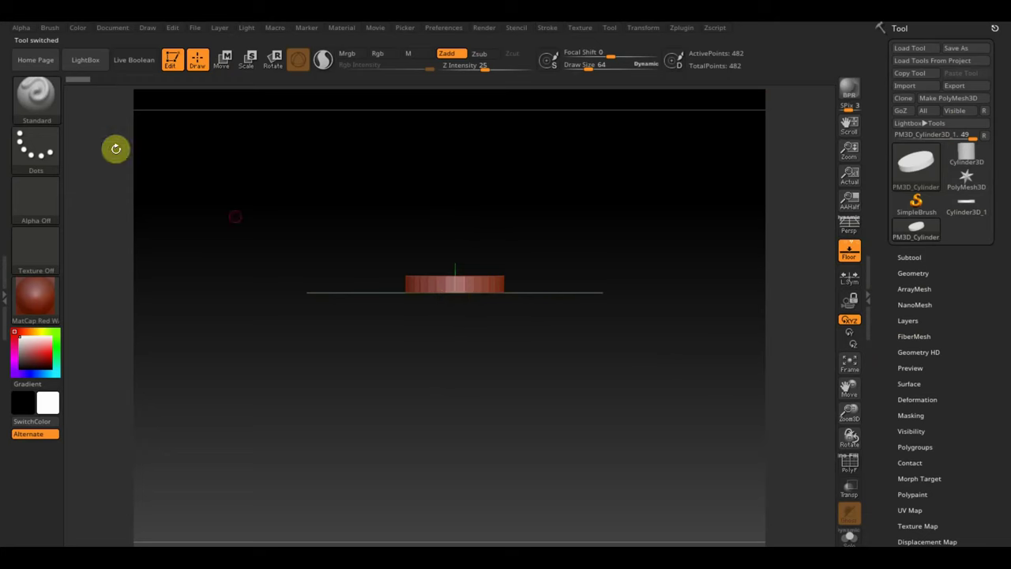
# Shrink the disc uniformly in two passes and bring up its subtool list
pyautogui.click(222, 60)
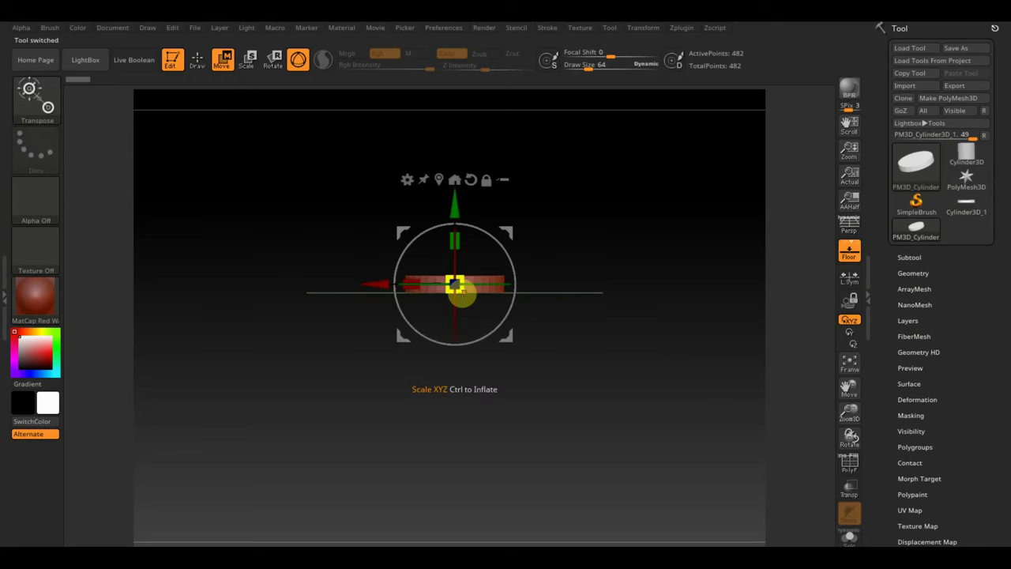
pyautogui.moveTo(463, 293); pyautogui.dragTo(444, 270)
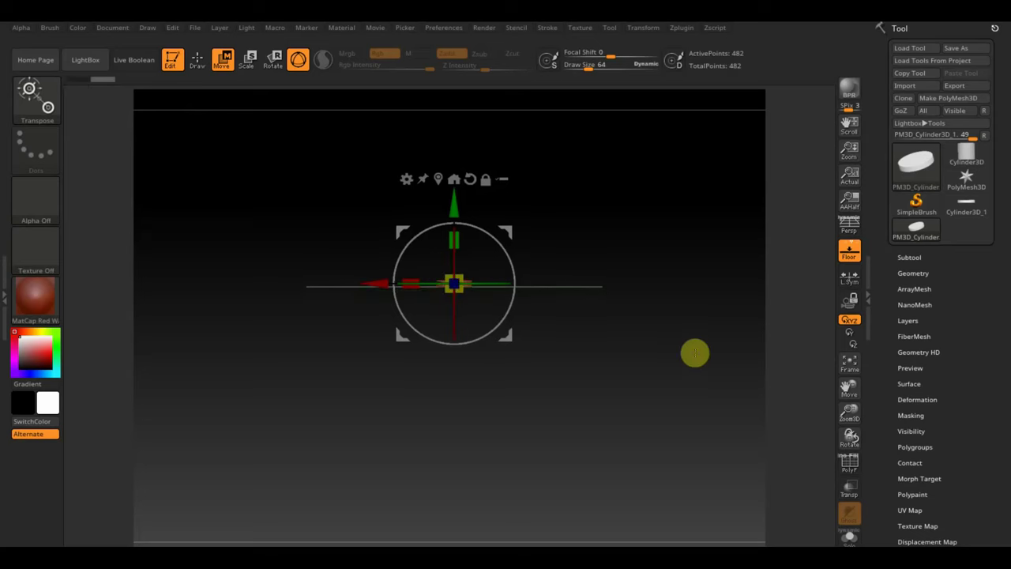
pyautogui.moveTo(468, 297); pyautogui.dragTo(455, 282)
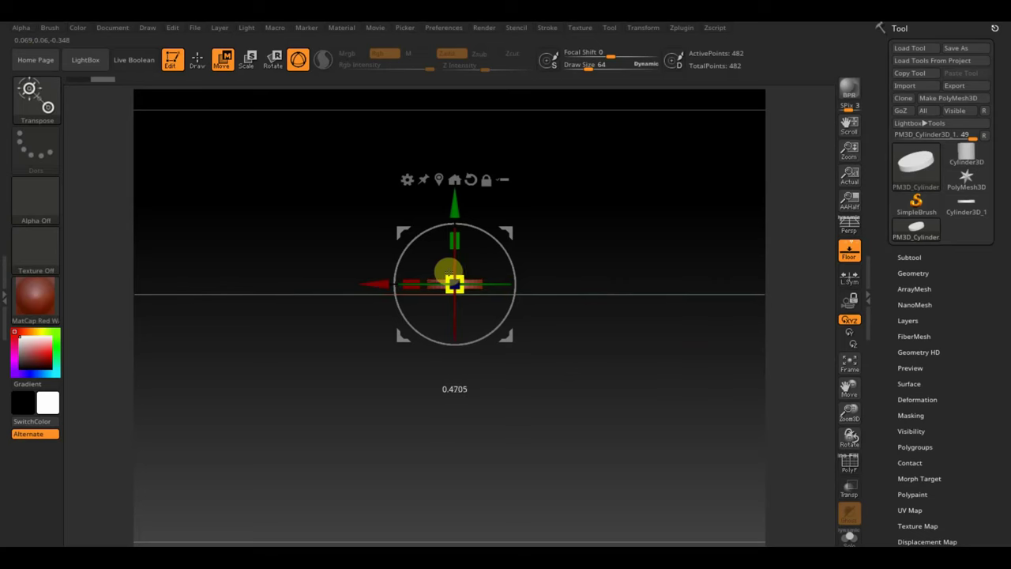
pyautogui.click(198, 58)
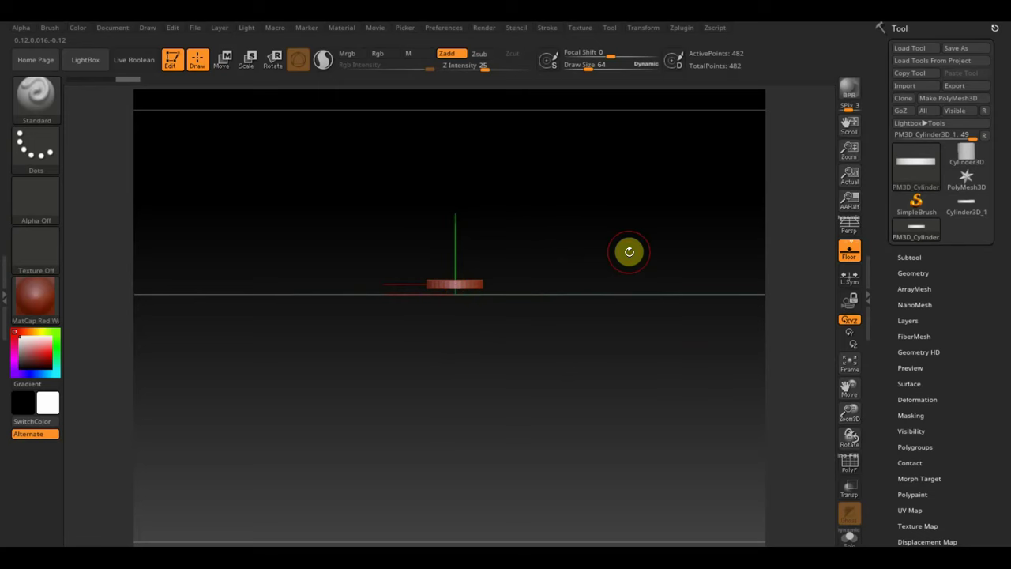
pyautogui.click(909, 257)
# Duplicate the disc as a second subtool and select the CurveLathe brush
pyautogui.scroll(-3, 1003, 379)
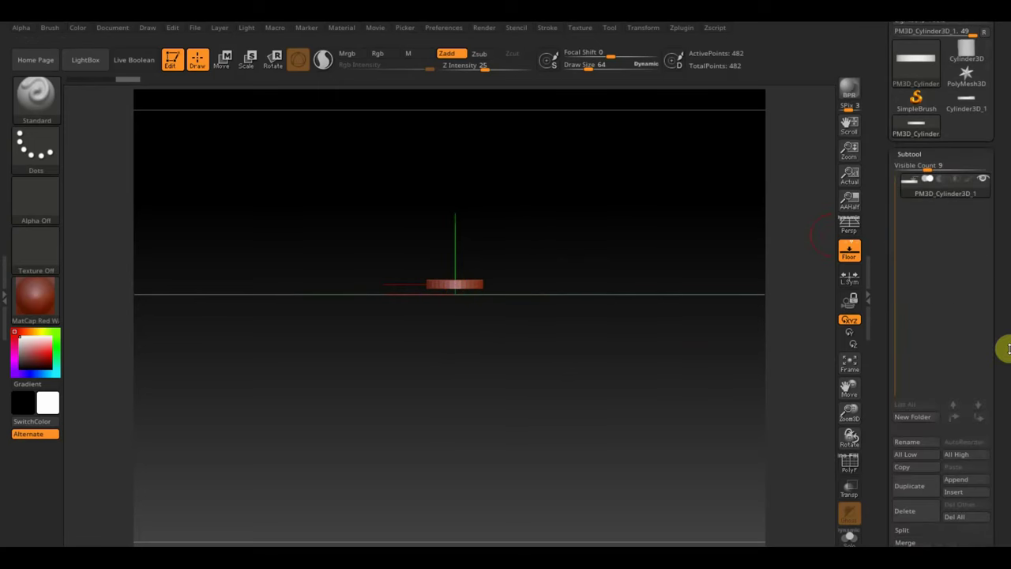
pyautogui.click(925, 486)
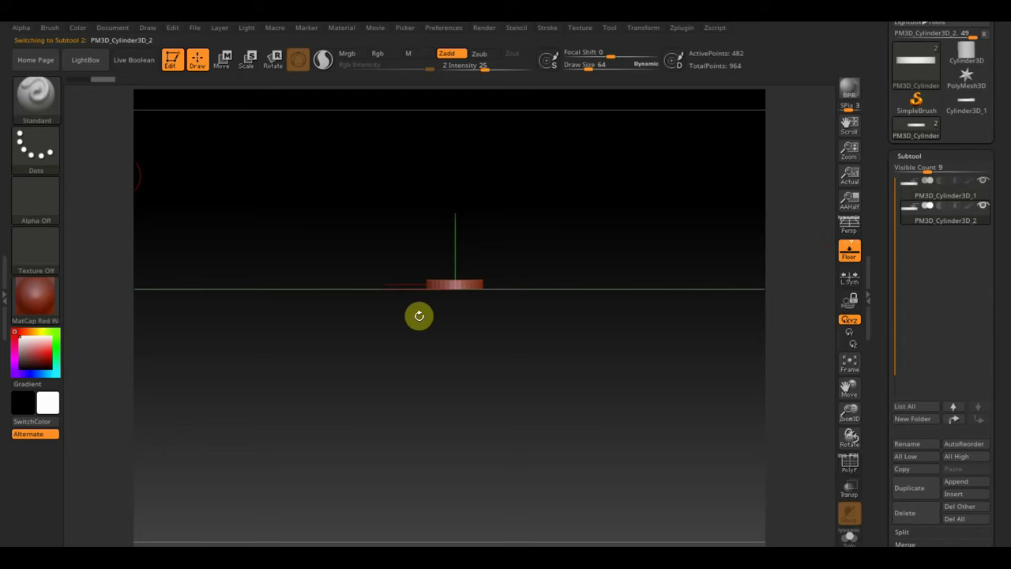
pyautogui.click(37, 98)
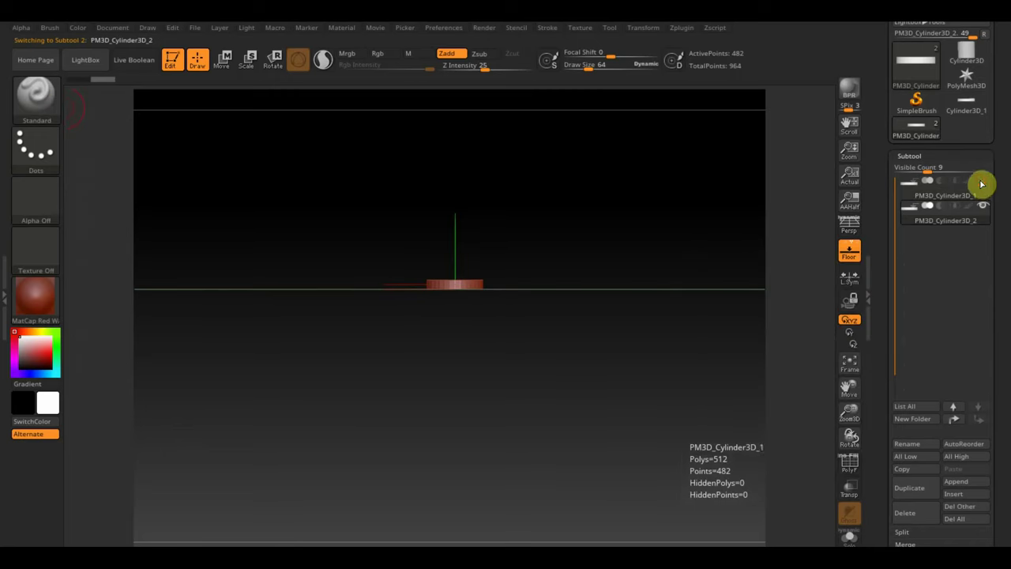
pyautogui.click(35, 95)
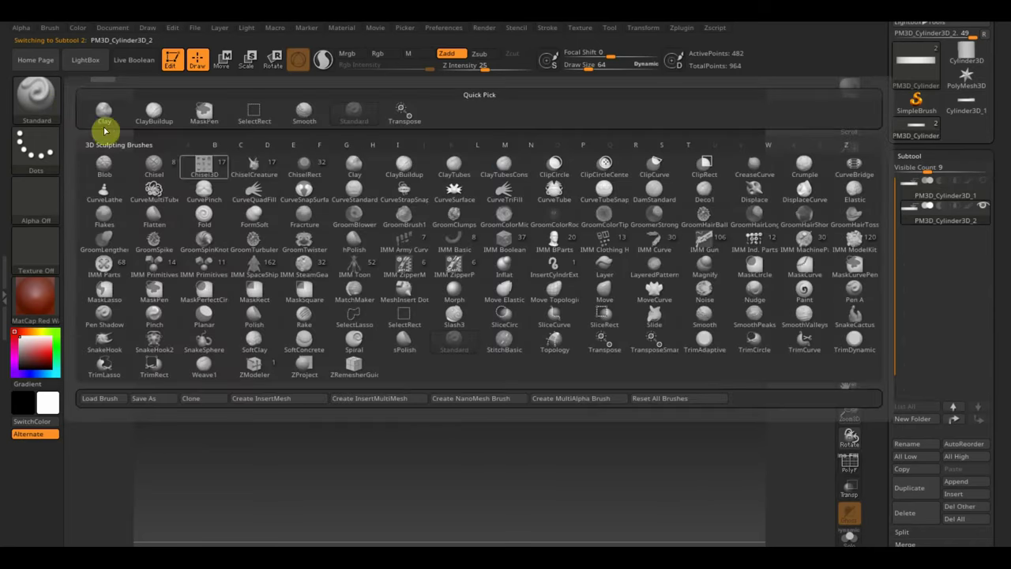
pyautogui.click(103, 194)
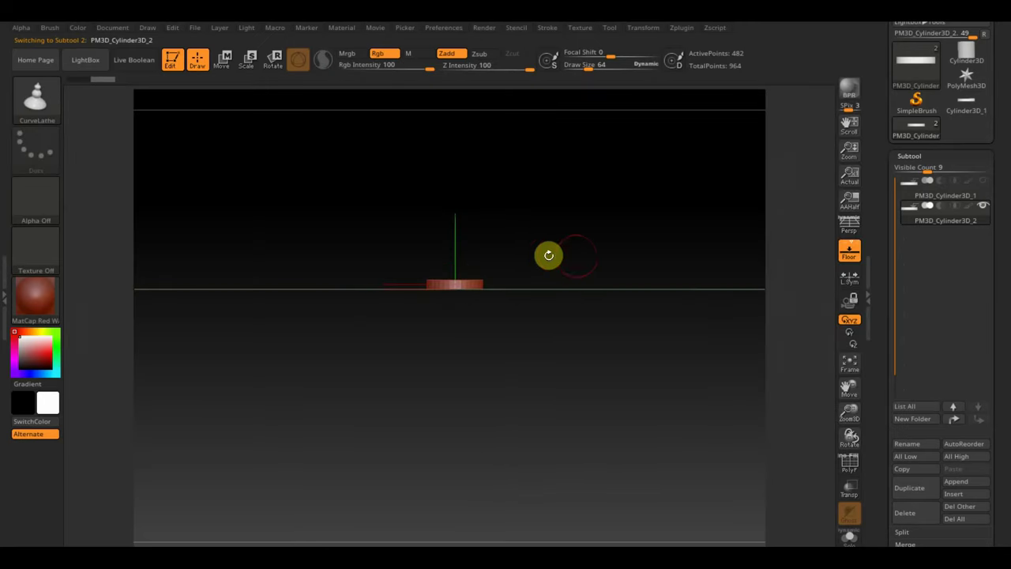
# Try a spire-topped lathe on the disc, undo it, and restore a level side view
pyautogui.moveTo(576, 252)
pyautogui.mouseDown()
pyautogui.moveTo(594, 239)
pyautogui.moveTo(679, 449)
pyautogui.mouseUp()
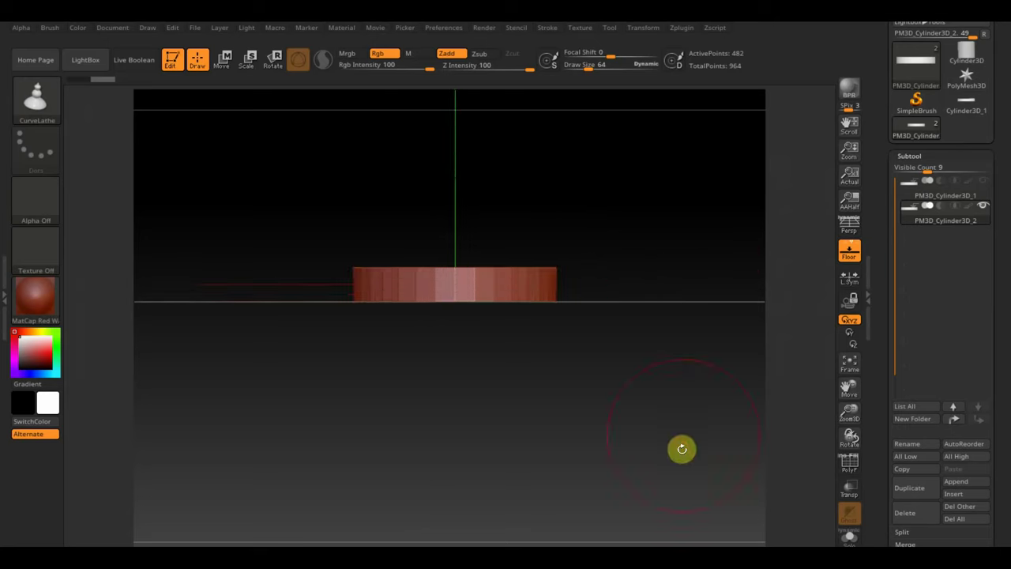
pyautogui.moveTo(688, 302); pyautogui.dragTo(656, 358)
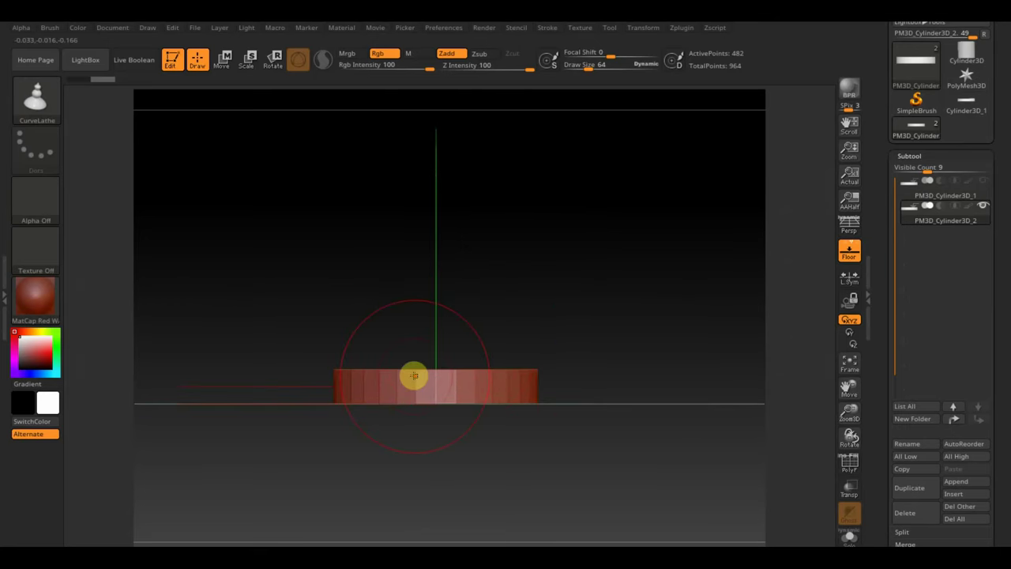
pyautogui.moveTo(431, 378)
pyautogui.mouseDown()
pyautogui.moveTo(396, 376)
pyautogui.moveTo(367, 356)
pyautogui.moveTo(444, 300)
pyautogui.mouseUp()
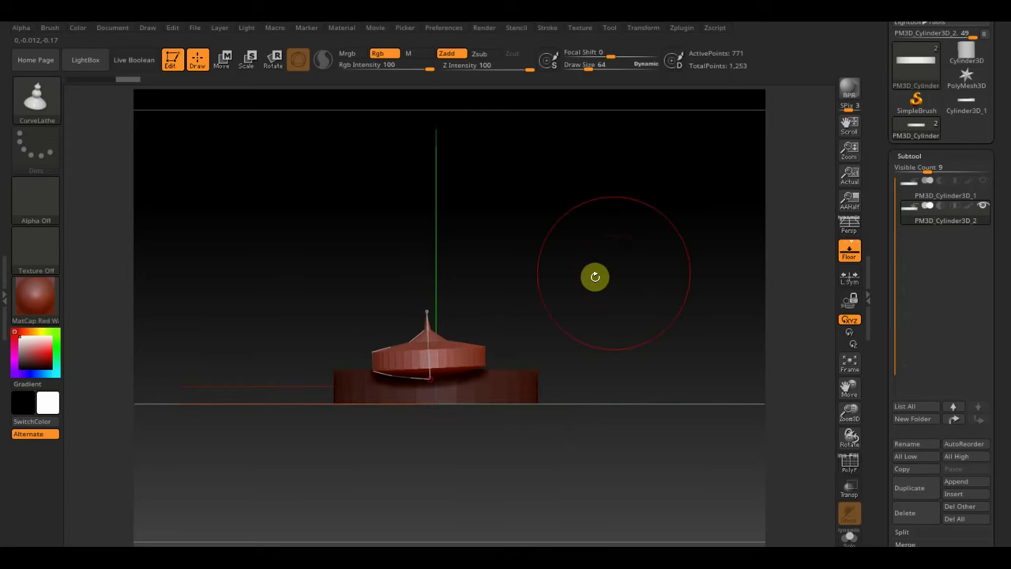
pyautogui.moveTo(593, 275)
pyautogui.mouseDown()
pyautogui.moveTo(621, 300)
pyautogui.moveTo(652, 363)
pyautogui.moveTo(620, 280)
pyautogui.mouseUp()
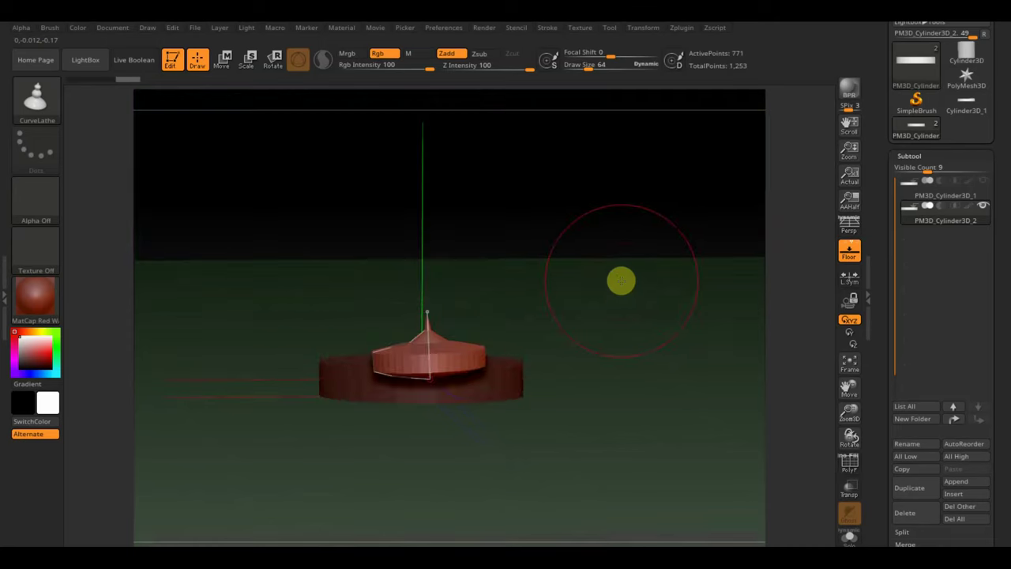
pyautogui.hotkey('ctrl', 'z')
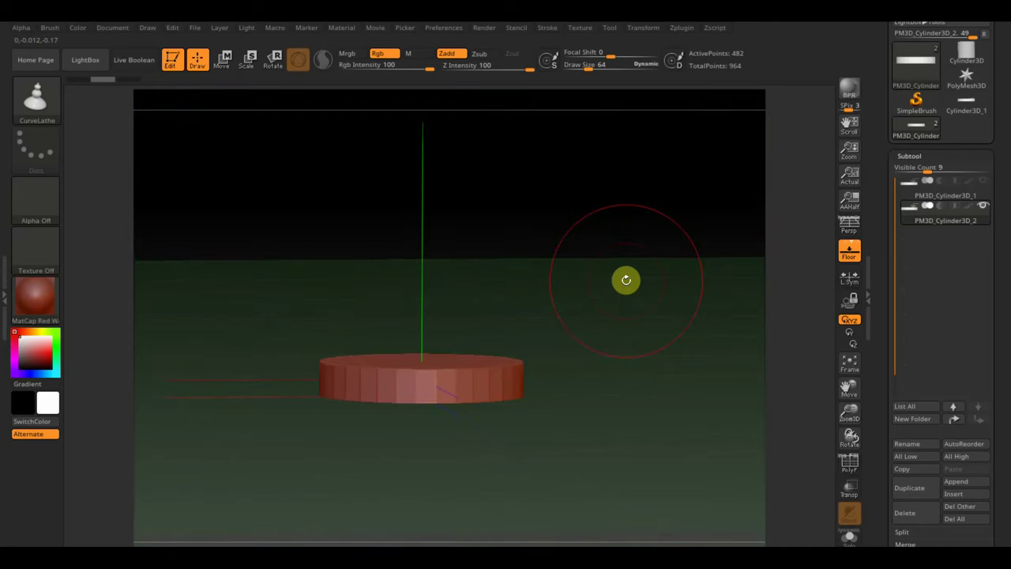
pyautogui.hotkey('ctrl', 'z')
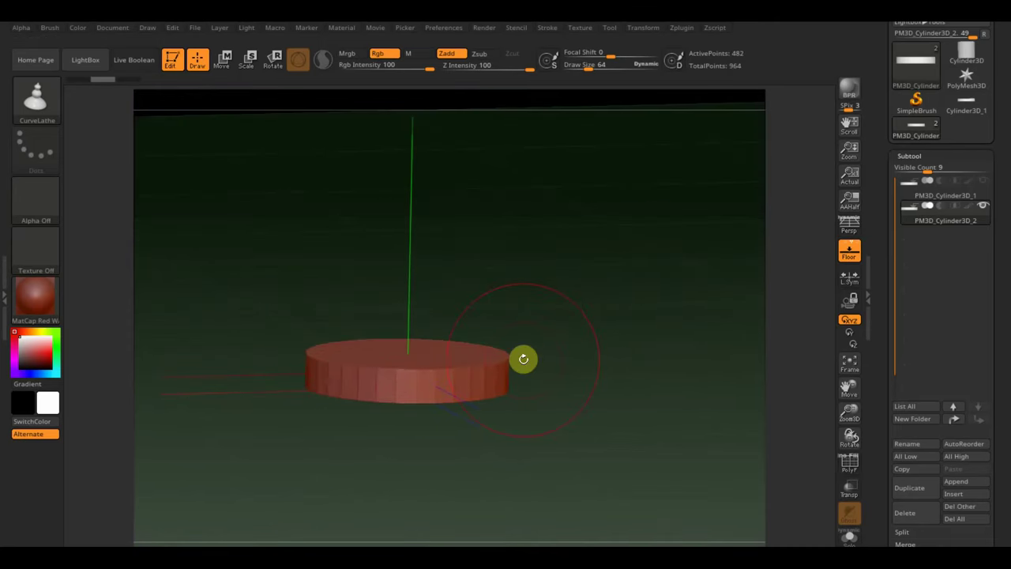
pyautogui.keyDown('shift'); pyautogui.moveTo(668, 354); pyautogui.dragTo(655, 363); pyautogui.keyUp('shift')
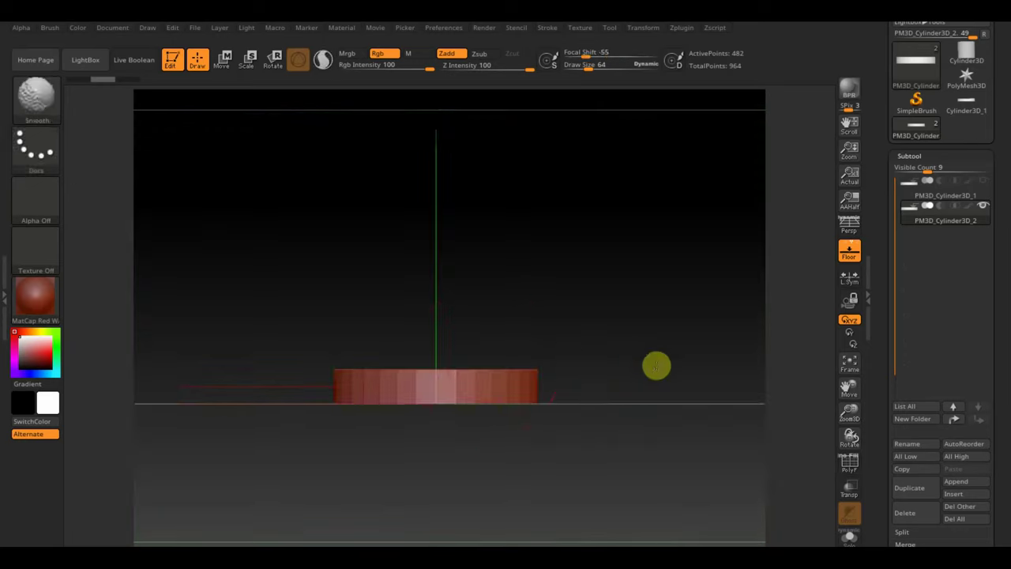
pyautogui.click(850, 257)
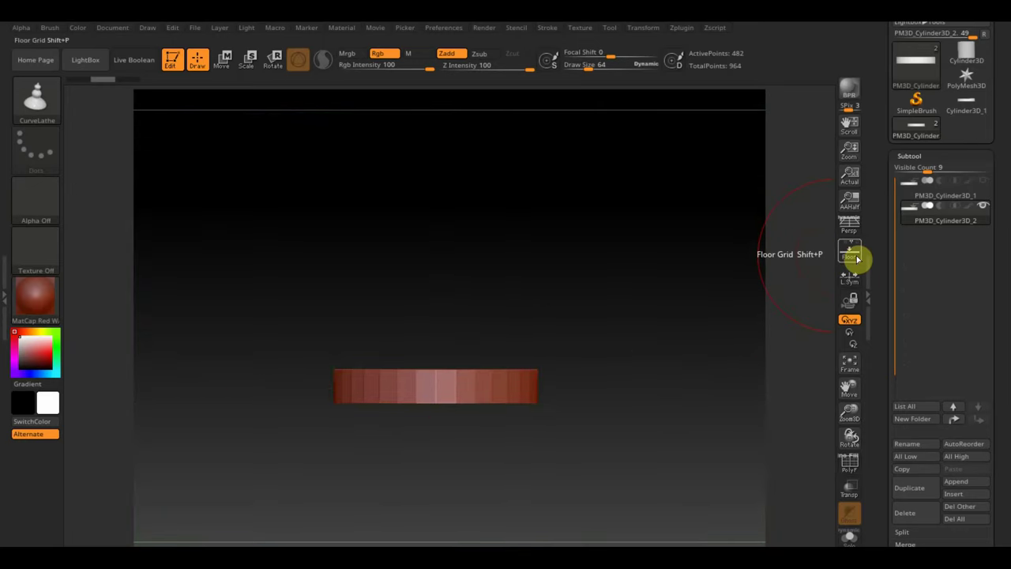
pyautogui.click(855, 259)
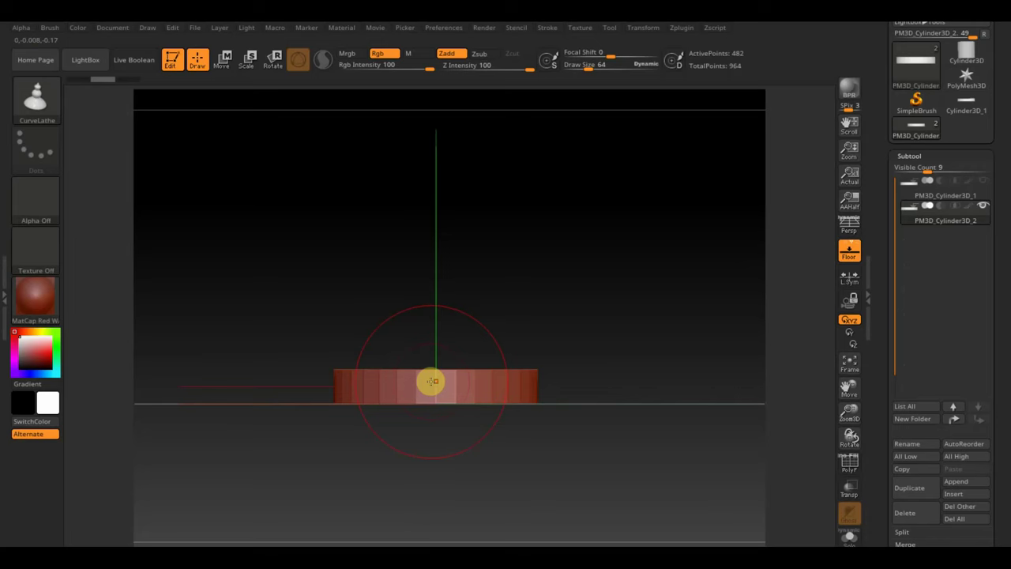
# Draw a profile curve from the cylinder centre that lathes a stepped cone
pyautogui.moveTo(432, 381); pyautogui.dragTo(318, 352)
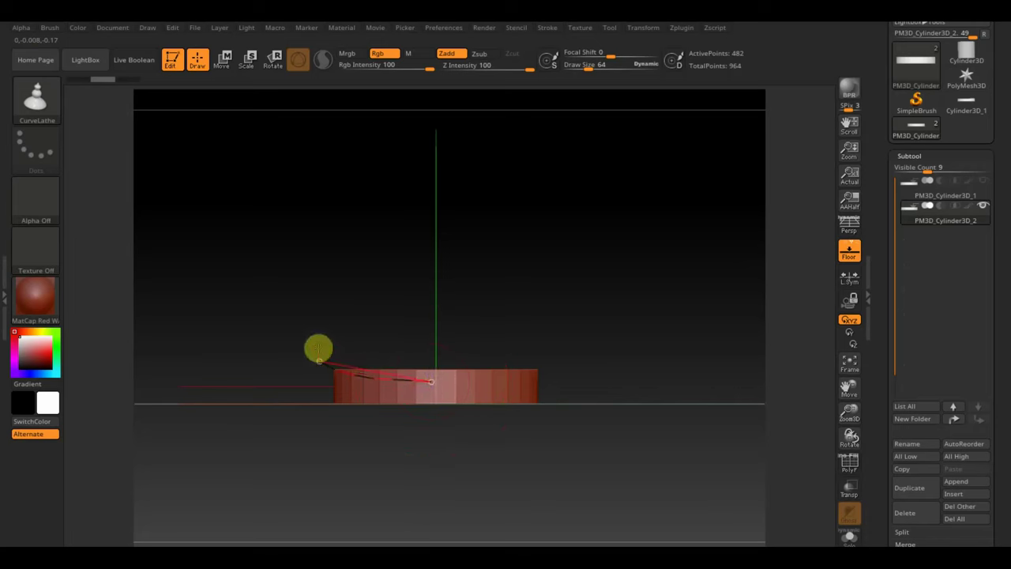
pyautogui.moveTo(318, 348)
pyautogui.mouseDown()
pyautogui.moveTo(401, 314)
pyautogui.moveTo(431, 275)
pyautogui.moveTo(501, 293)
pyautogui.mouseUp()
pyautogui.moveTo(614, 331)
pyautogui.mouseDown()
pyautogui.moveTo(632, 343)
pyautogui.moveTo(617, 395)
pyautogui.moveTo(577, 309)
pyautogui.moveTo(603, 303)
pyautogui.moveTo(641, 354)
pyautogui.mouseUp()
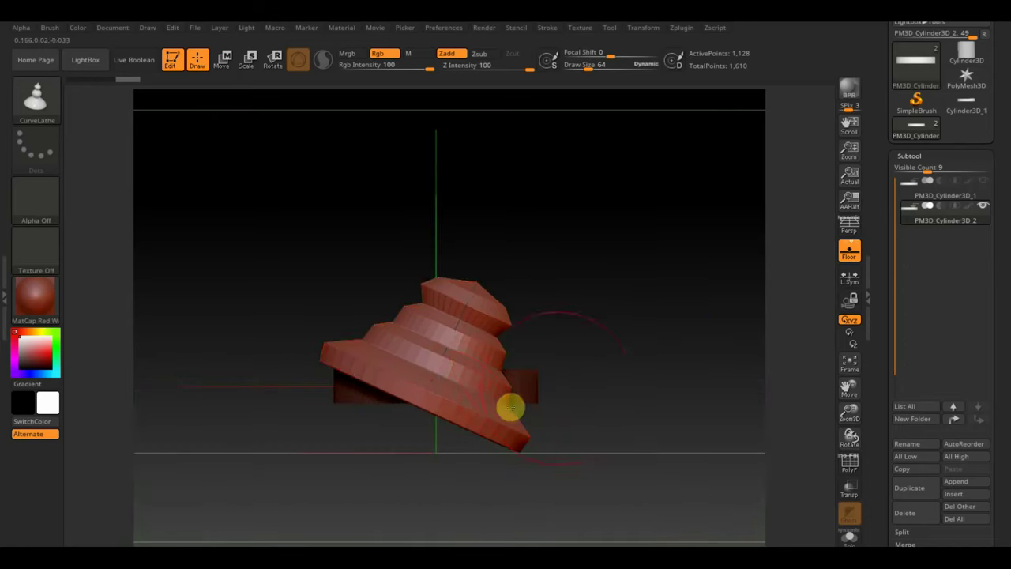
# Clear the mask and hide the leftover side cylinder so only the tiered piece shows
pyautogui.press('ctrl')
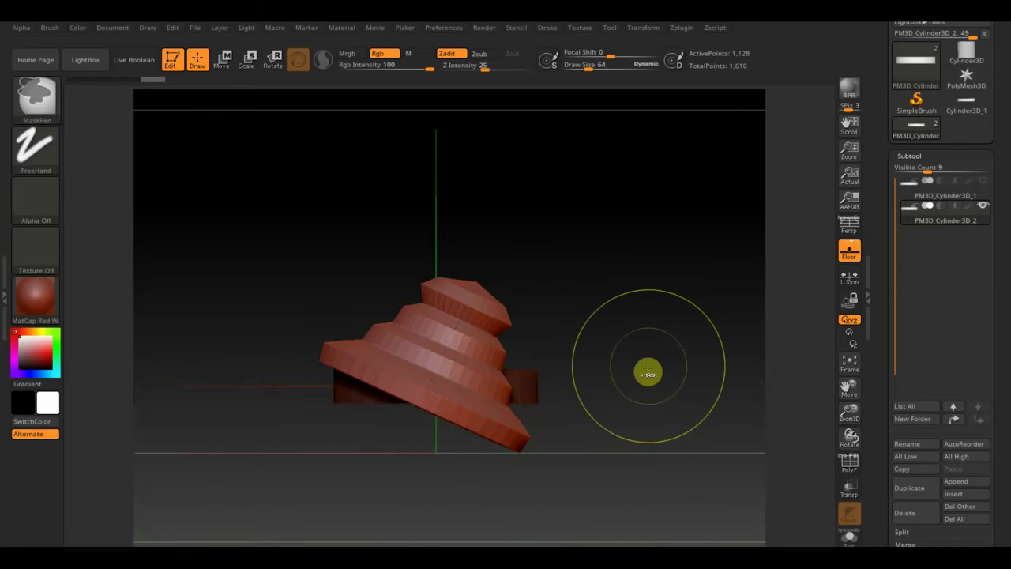
pyautogui.keyDown('ctrl'); pyautogui.click(647, 374); pyautogui.keyUp('ctrl')
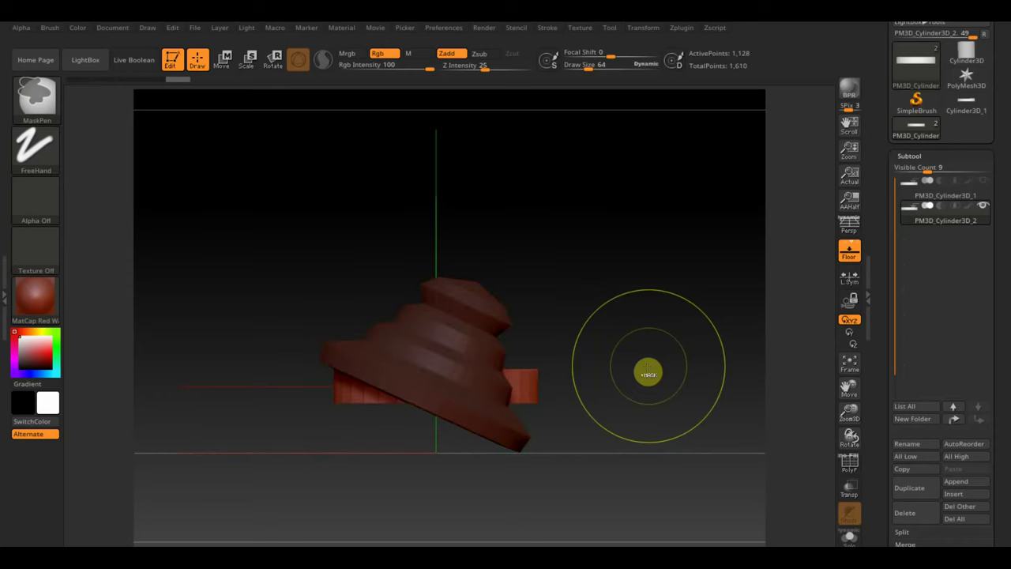
pyautogui.keyDown('ctrl'); pyautogui.moveTo(647, 371); pyautogui.dragTo(648, 366); pyautogui.keyUp('ctrl')
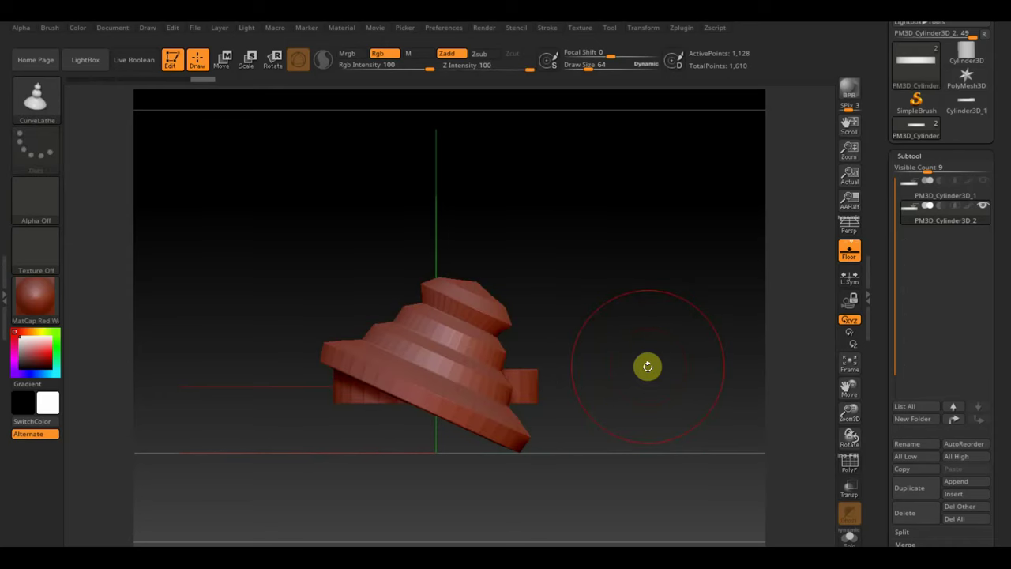
pyautogui.keyDown('ctrl'); pyautogui.keyDown('shift'); pyautogui.click(427, 353); pyautogui.keyUp('shift'); pyautogui.keyUp('ctrl')
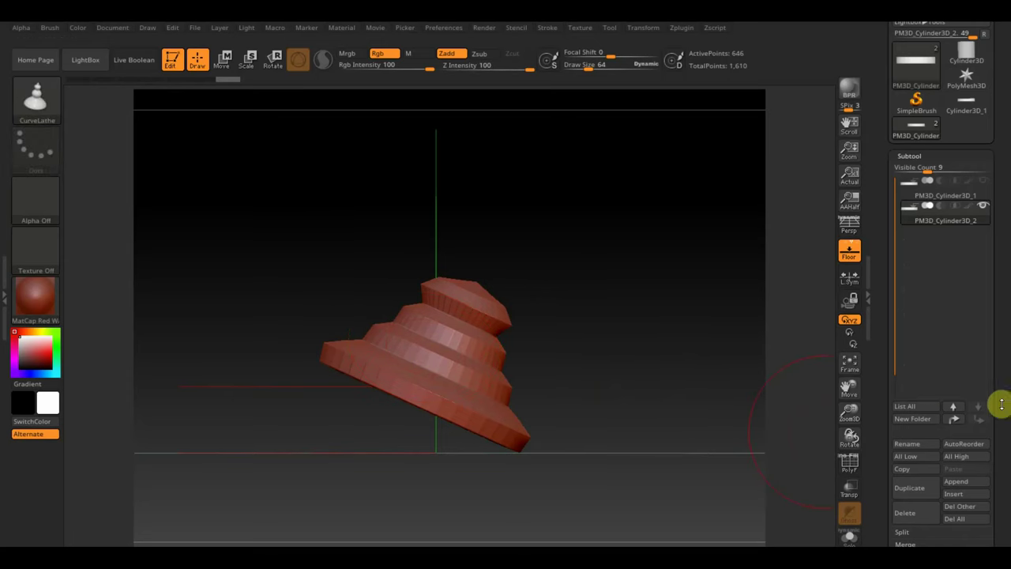
pyautogui.scroll(-3, 1006, 419)
# Permanently remove the hidden side-cylinder geometry with Del Hidden
pyautogui.moveTo(1005, 418); pyautogui.dragTo(1004, 345)
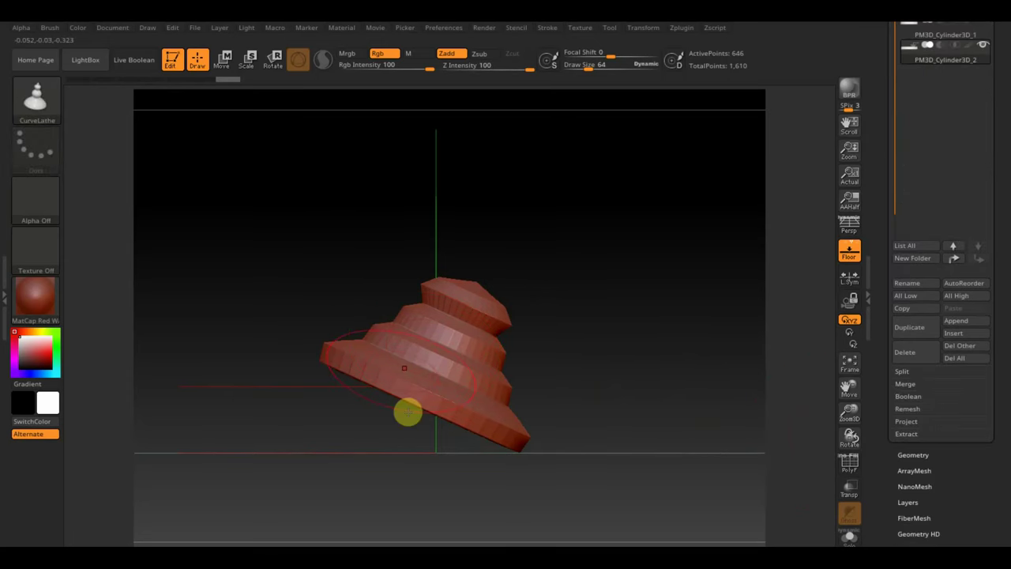
pyautogui.click(923, 456)
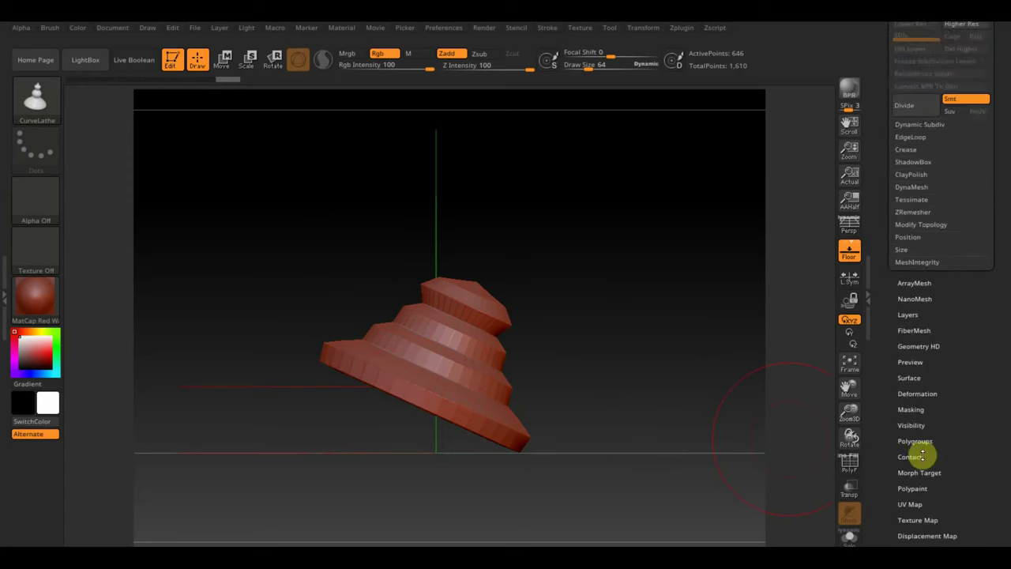
pyautogui.click(930, 227)
pyautogui.click(916, 283)
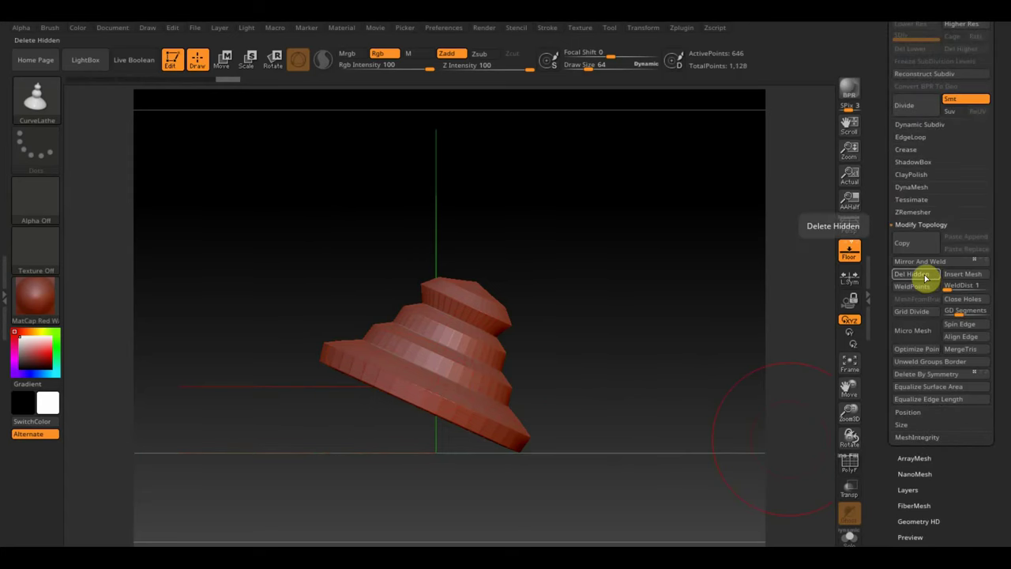
# Make the first flat cylinder subtool visible again
pyautogui.moveTo(1002, 113); pyautogui.dragTo(986, 176)
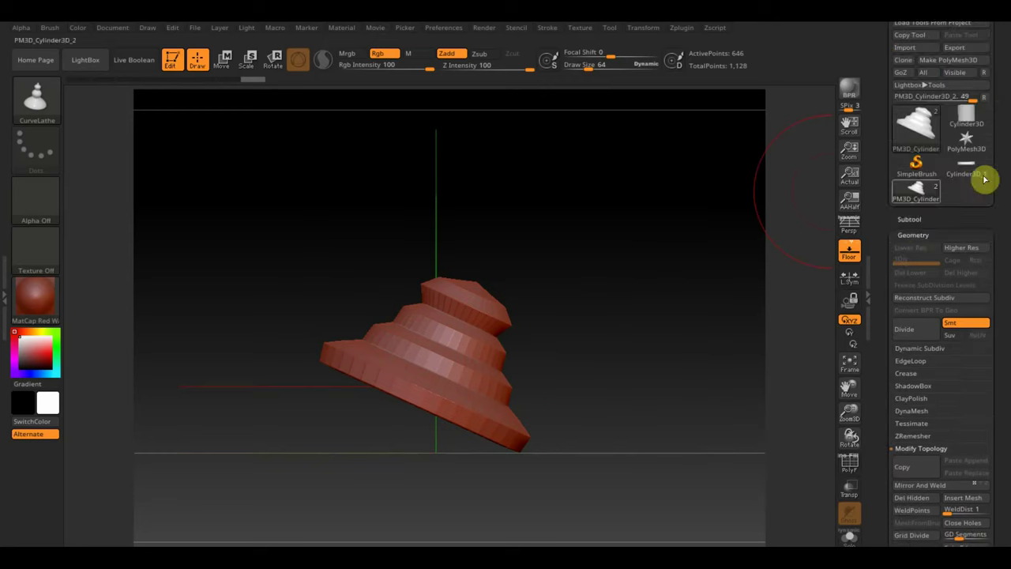
pyautogui.click(908, 220)
pyautogui.click(983, 245)
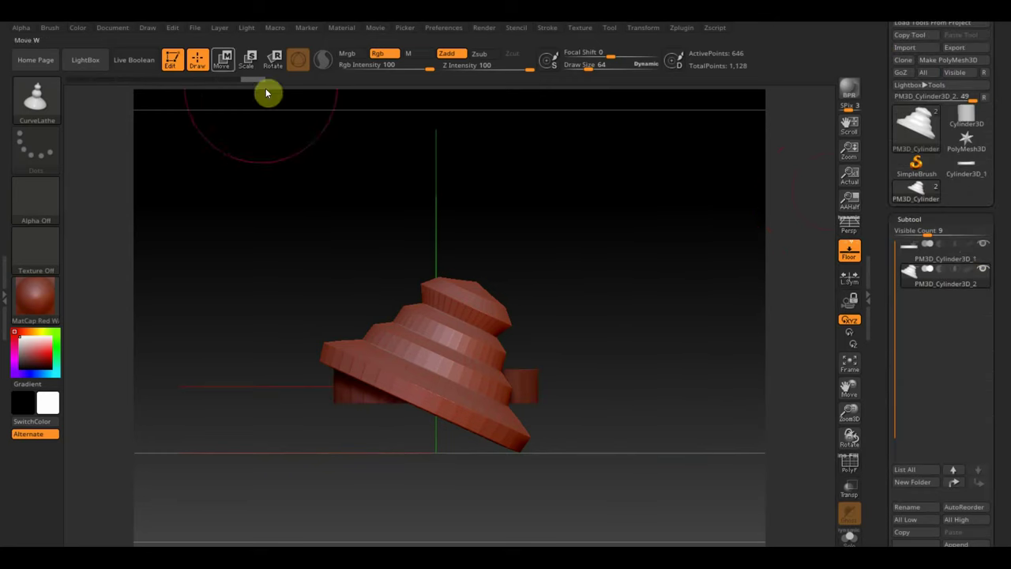
# Rotate the tiered piece upright and move it into line beneath the flat disc
pyautogui.press('w')
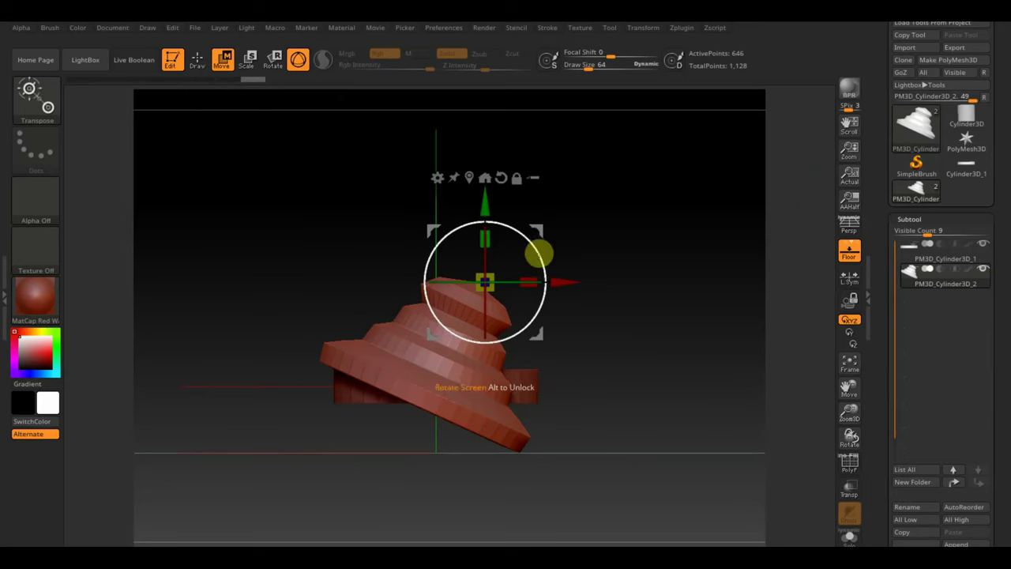
pyautogui.moveTo(538, 252); pyautogui.dragTo(533, 221)
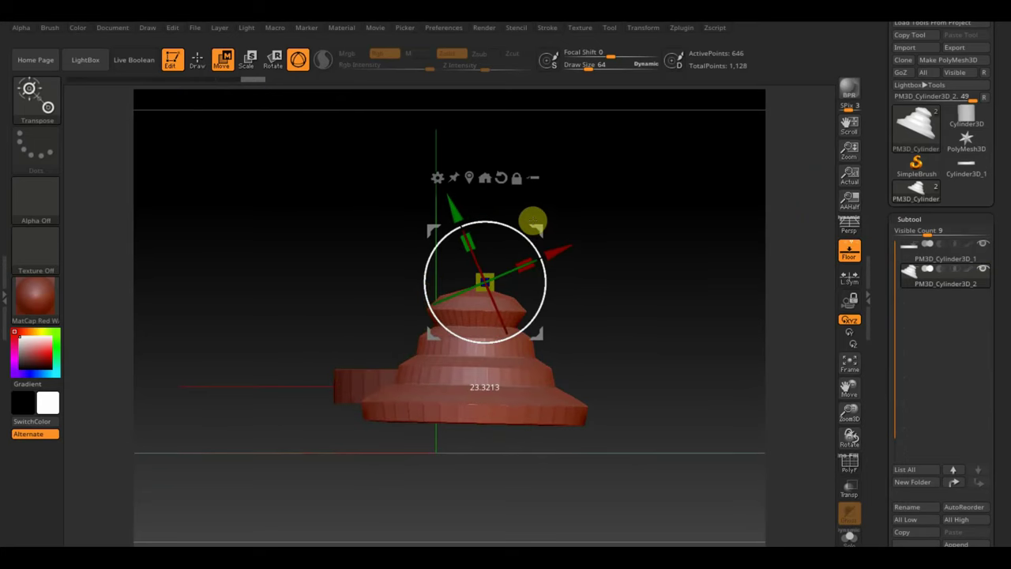
pyautogui.moveTo(541, 232)
pyautogui.mouseDown()
pyautogui.moveTo(500, 244)
pyautogui.moveTo(533, 296)
pyautogui.mouseUp()
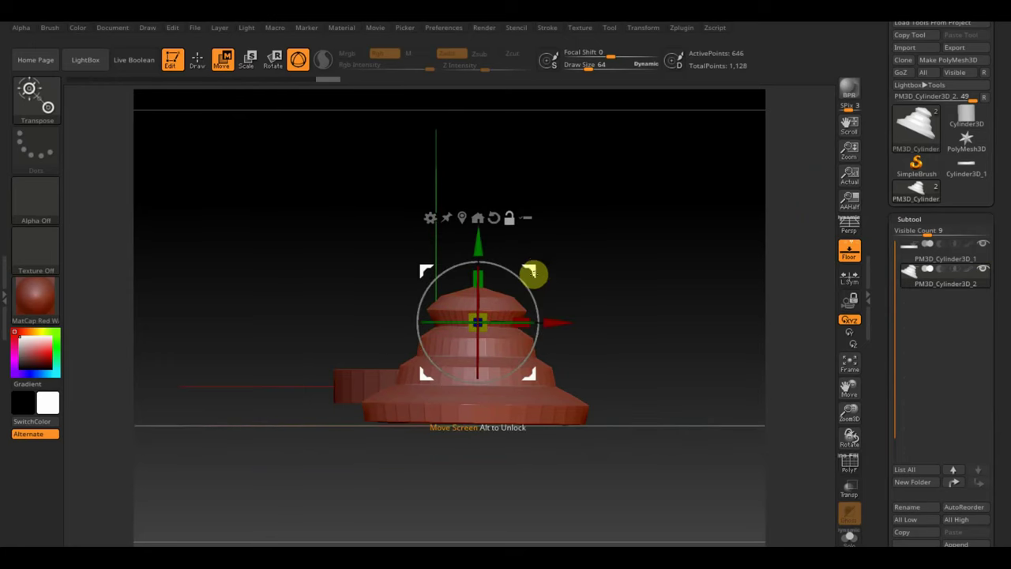
pyautogui.moveTo(652, 298)
pyautogui.mouseDown()
pyautogui.moveTo(638, 324)
pyautogui.moveTo(617, 326)
pyautogui.moveTo(615, 337)
pyautogui.mouseUp()
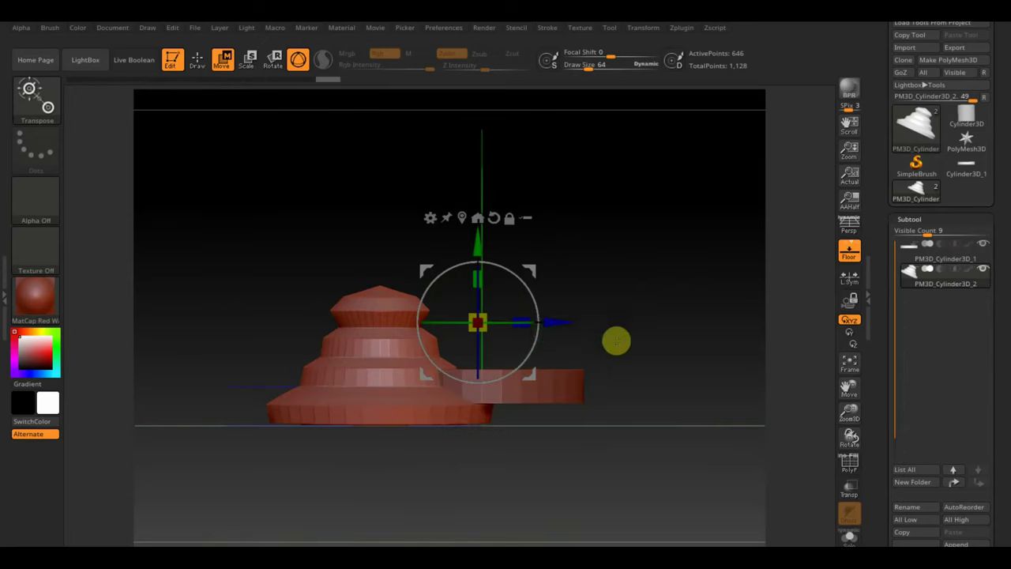
pyautogui.moveTo(558, 322); pyautogui.dragTo(659, 329)
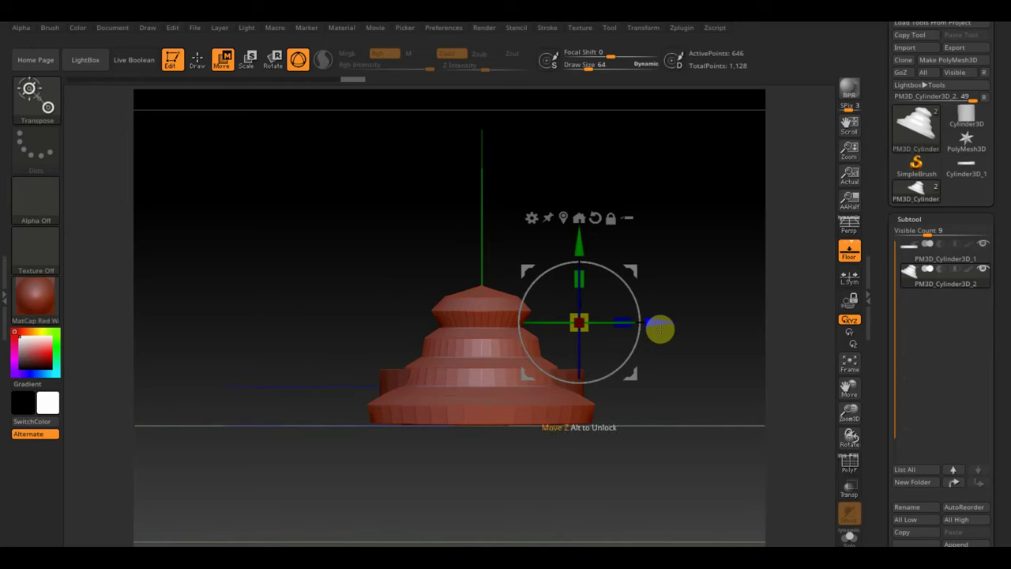
pyautogui.moveTo(687, 335)
pyautogui.mouseDown()
pyautogui.moveTo(731, 400)
pyautogui.moveTo(722, 397)
pyautogui.mouseUp()
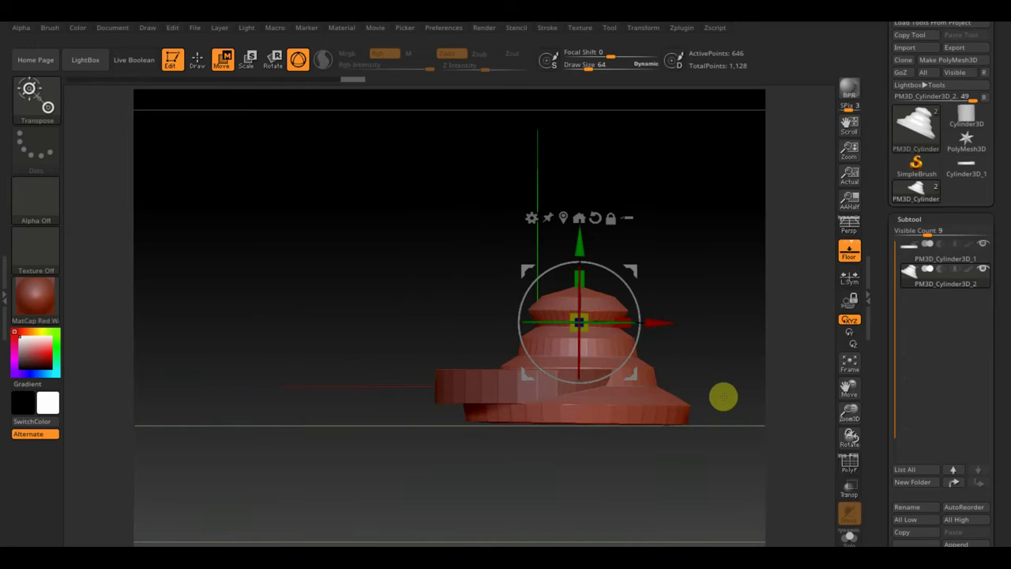
pyautogui.moveTo(670, 323); pyautogui.dragTo(630, 324)
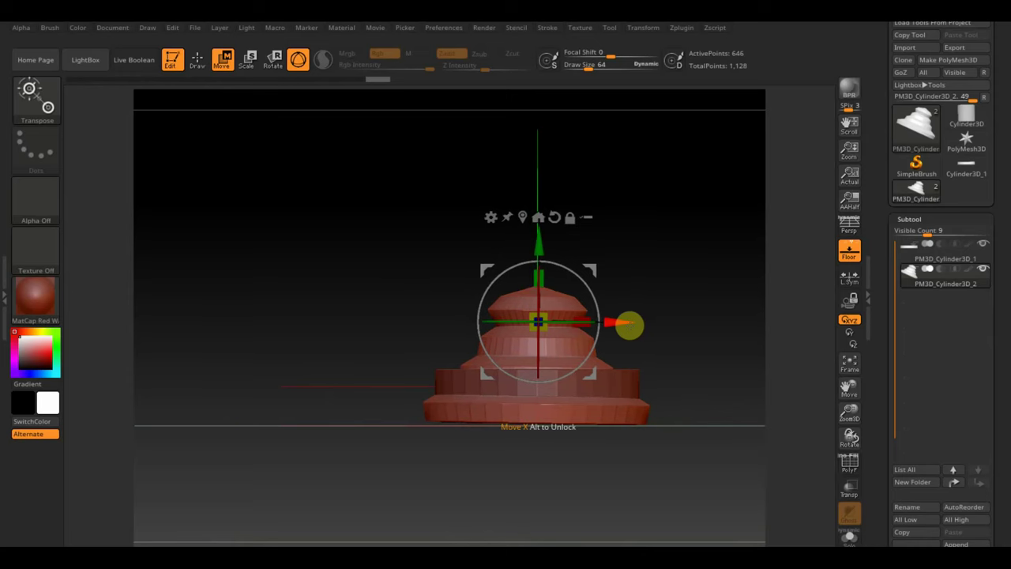
pyautogui.moveTo(537, 269); pyautogui.dragTo(546, 298)
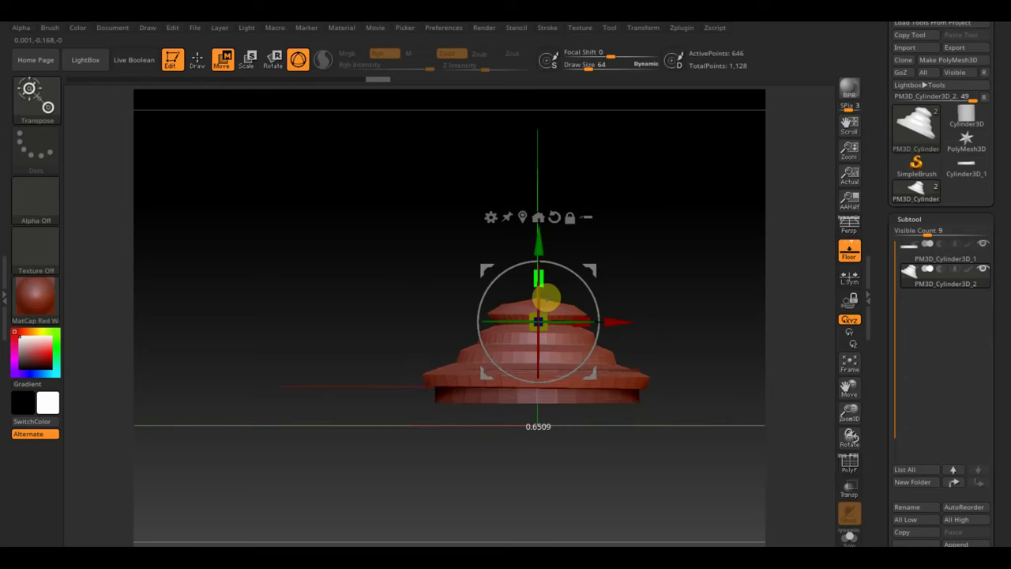
pyautogui.moveTo(537, 246); pyautogui.dragTo(545, 286)
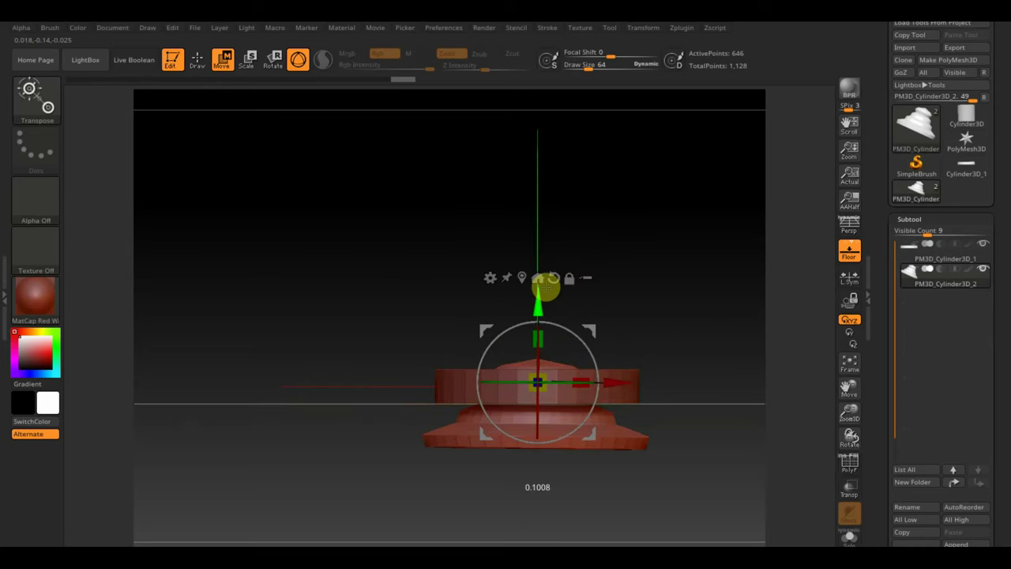
pyautogui.moveTo(548, 339); pyautogui.dragTo(560, 377)
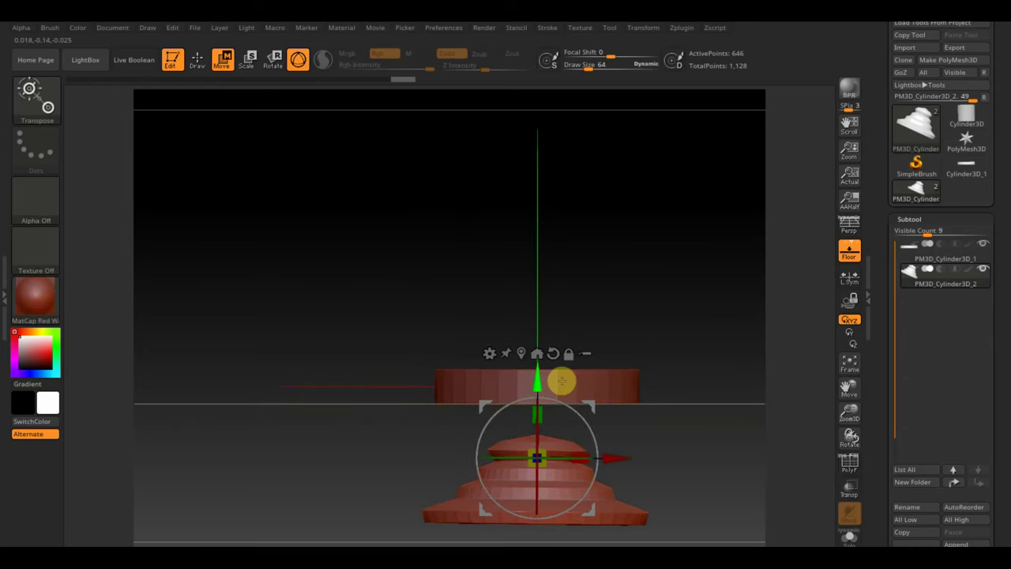
# Orbit through side, top and front views to check the pedestal's alignment
pyautogui.moveTo(668, 433); pyautogui.dragTo(624, 349)
pyautogui.moveTo(545, 357); pyautogui.dragTo(546, 356)
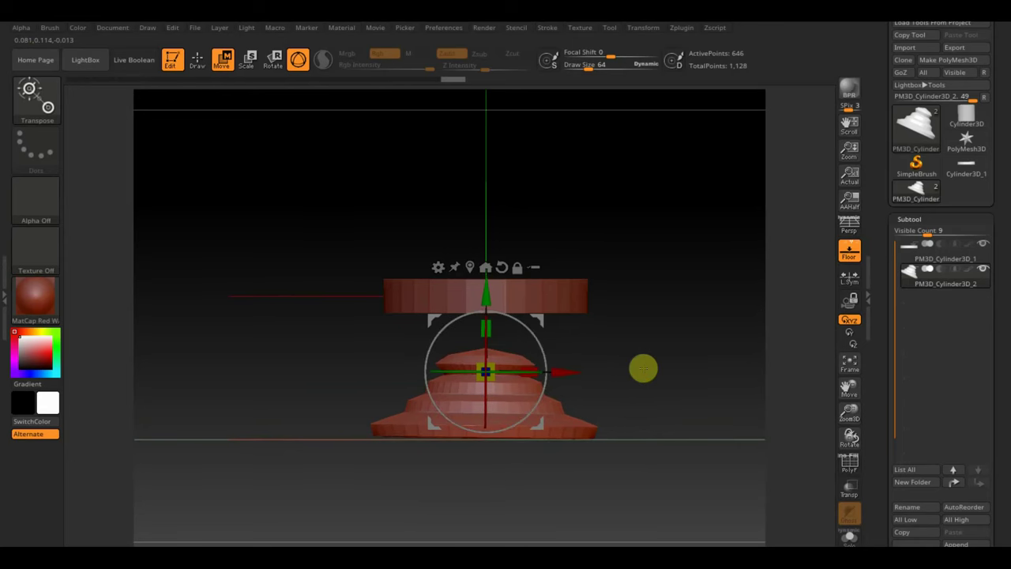
pyautogui.moveTo(642, 366)
pyautogui.mouseDown()
pyautogui.moveTo(593, 402)
pyautogui.moveTo(659, 504)
pyautogui.mouseUp()
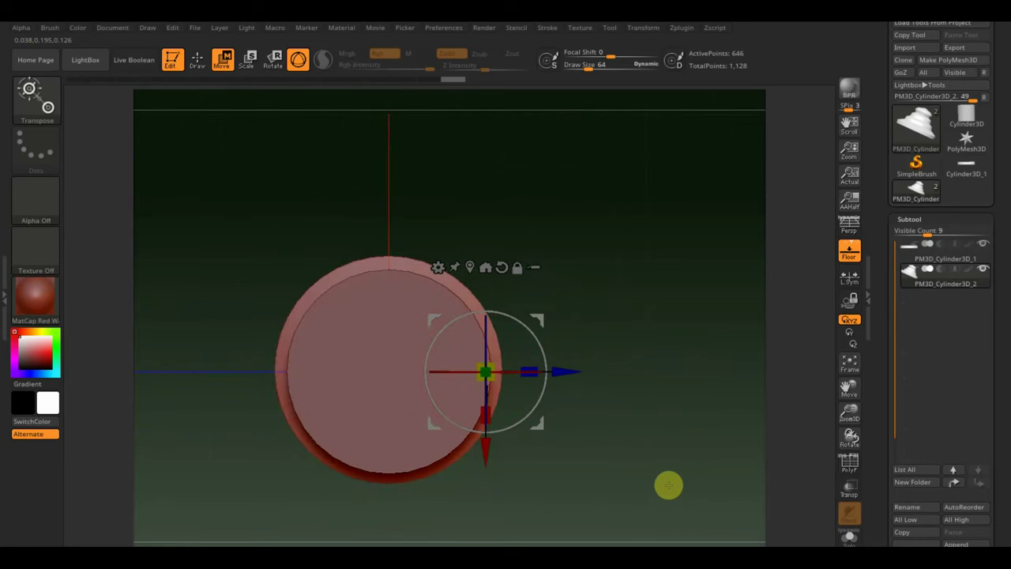
pyautogui.moveTo(558, 473)
pyautogui.mouseDown()
pyautogui.moveTo(647, 334)
pyautogui.moveTo(695, 334)
pyautogui.mouseUp()
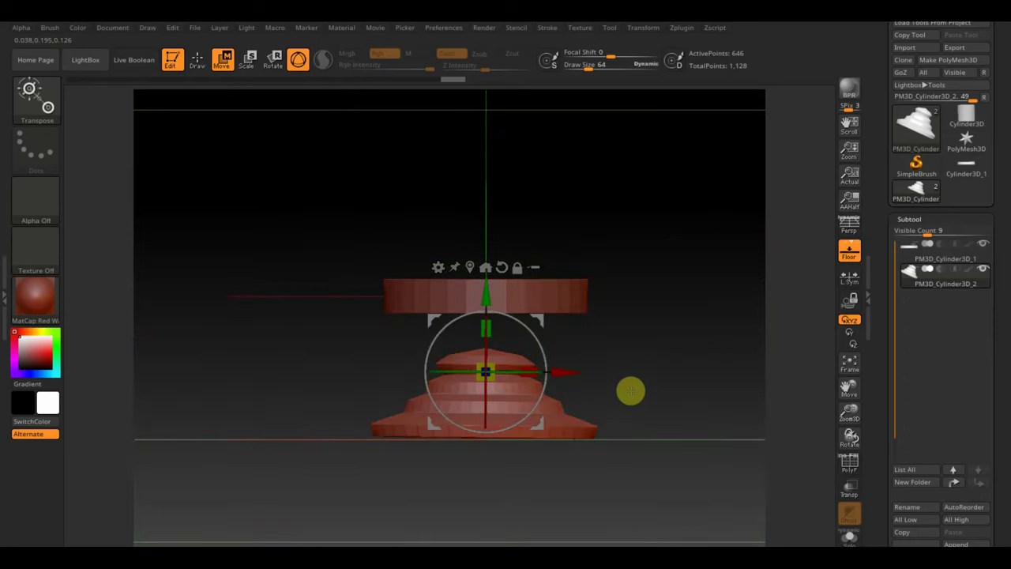
pyautogui.moveTo(629, 390)
pyautogui.mouseDown()
pyautogui.moveTo(589, 406)
pyautogui.moveTo(602, 413)
pyautogui.mouseUp()
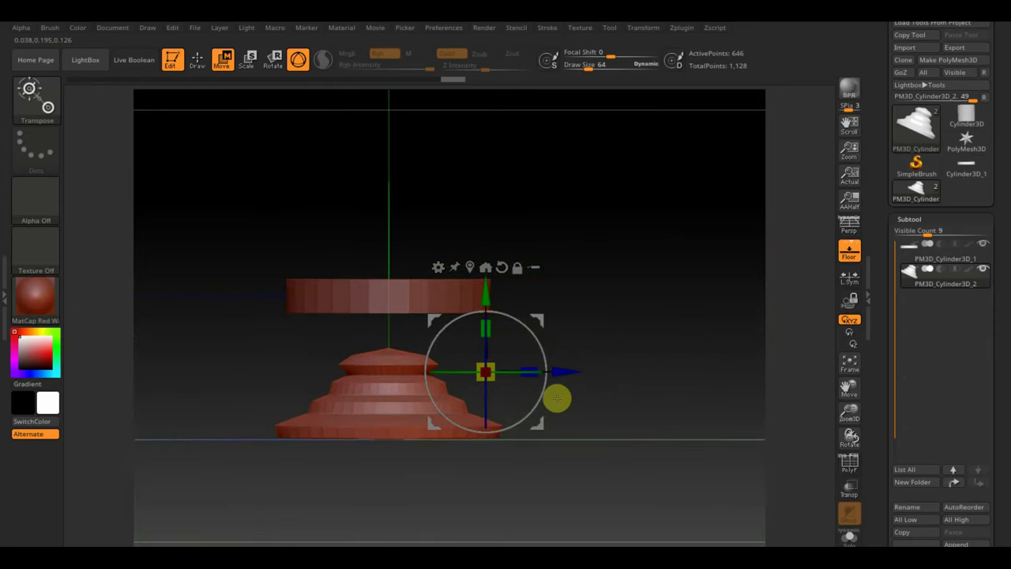
pyautogui.keyDown('shift'); pyautogui.moveTo(677, 447); pyautogui.dragTo(722, 448); pyautogui.keyUp('shift')
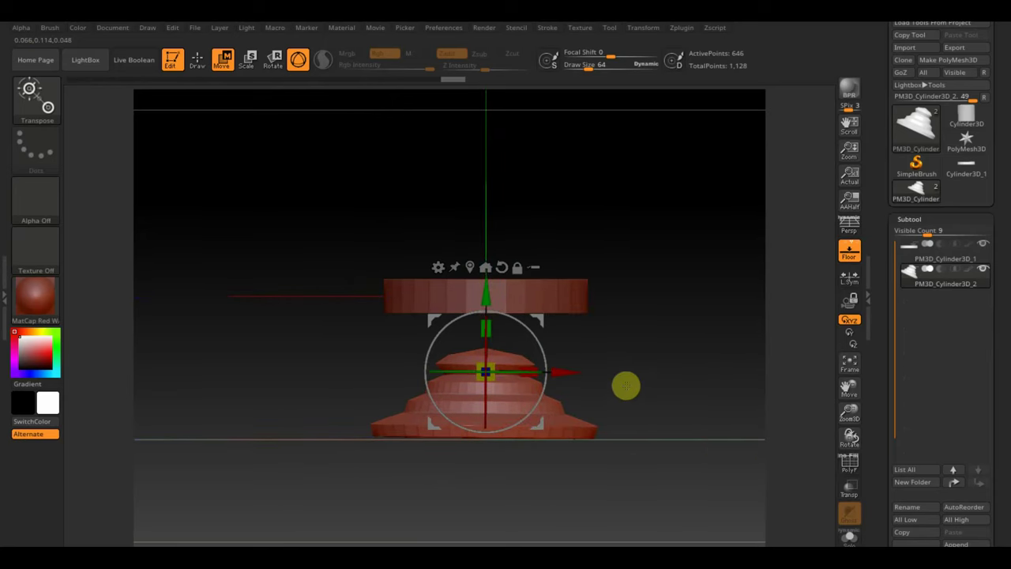
pyautogui.keyDown('alt'); pyautogui.moveTo(681, 395); pyautogui.dragTo(577, 387); pyautogui.keyUp('alt')
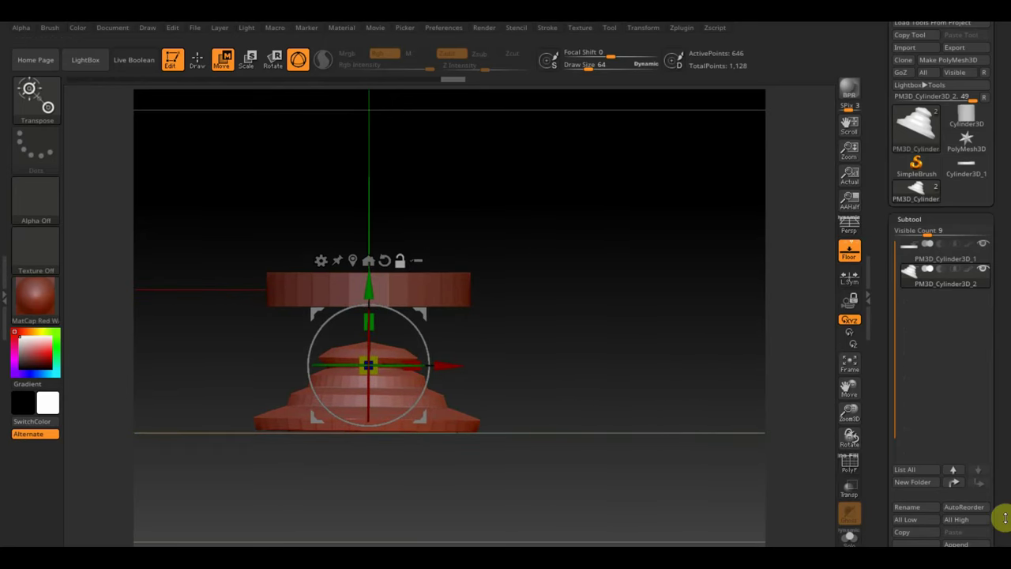
# Switch to perspective, view from above, and mask the pedestal's lower base
pyautogui.scroll(-5, 997, 474)
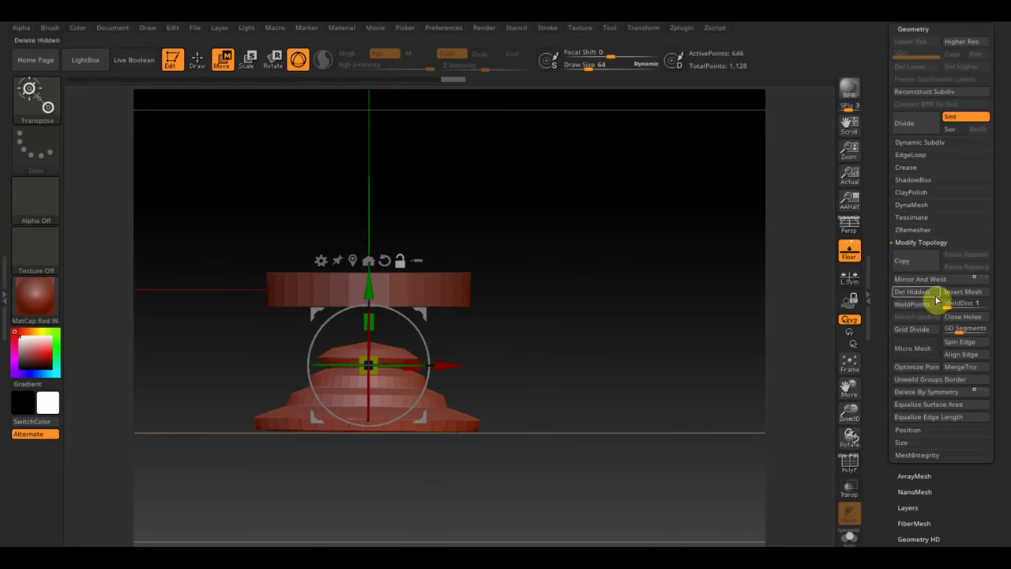
pyautogui.click(849, 226)
pyautogui.moveTo(694, 301)
pyautogui.mouseDown()
pyautogui.moveTo(672, 374)
pyautogui.moveTo(613, 368)
pyautogui.moveTo(656, 323)
pyautogui.moveTo(664, 332)
pyautogui.moveTo(655, 151)
pyautogui.moveTo(671, 142)
pyautogui.moveTo(668, 184)
pyautogui.mouseUp()
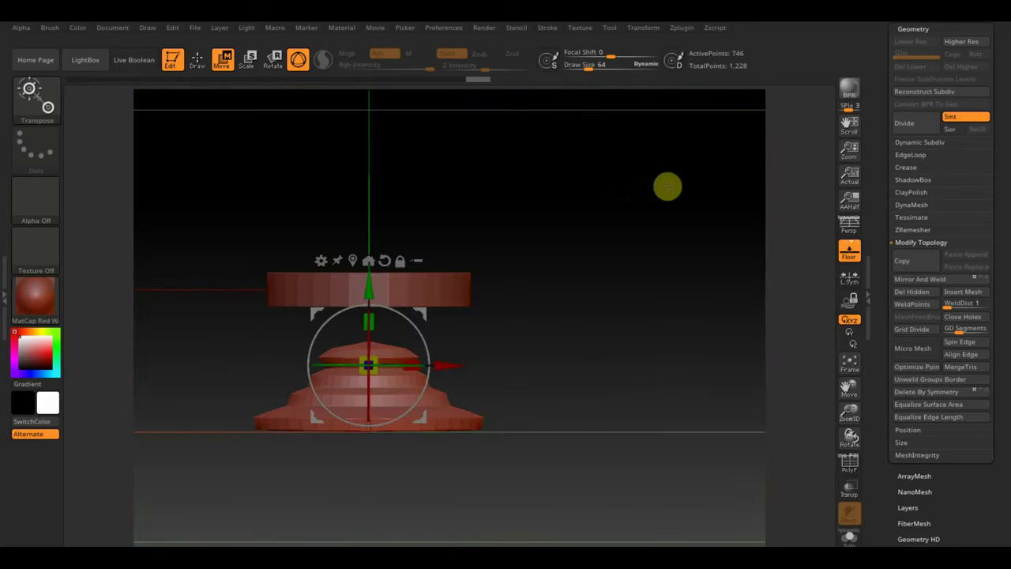
pyautogui.click(208, 63)
pyautogui.keyDown('ctrl'); pyautogui.moveTo(250, 230); pyautogui.dragTo(472, 369); pyautogui.keyUp('ctrl')
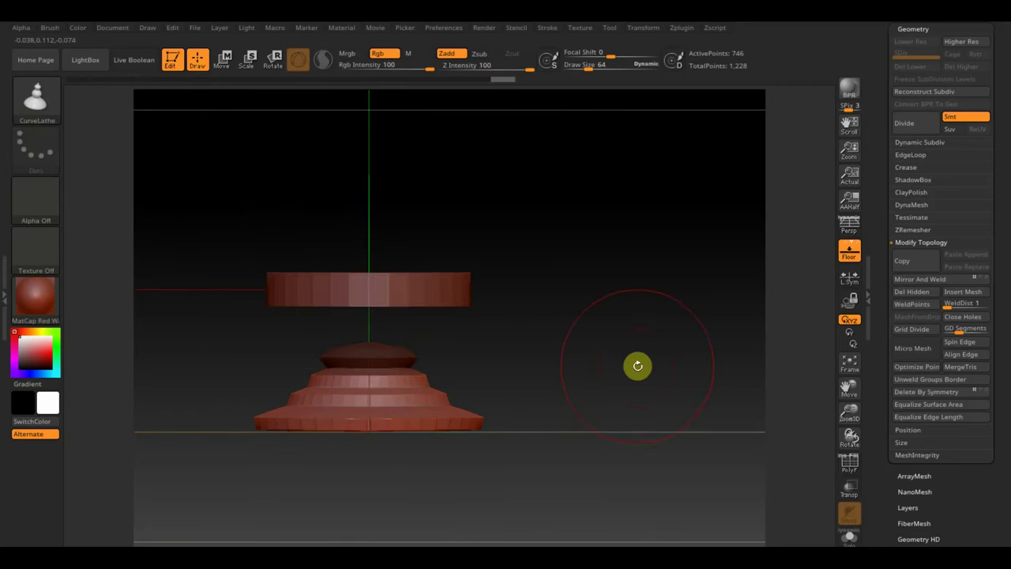
pyautogui.keyDown('ctrl'); pyautogui.click(637, 366); pyautogui.keyUp('ctrl')
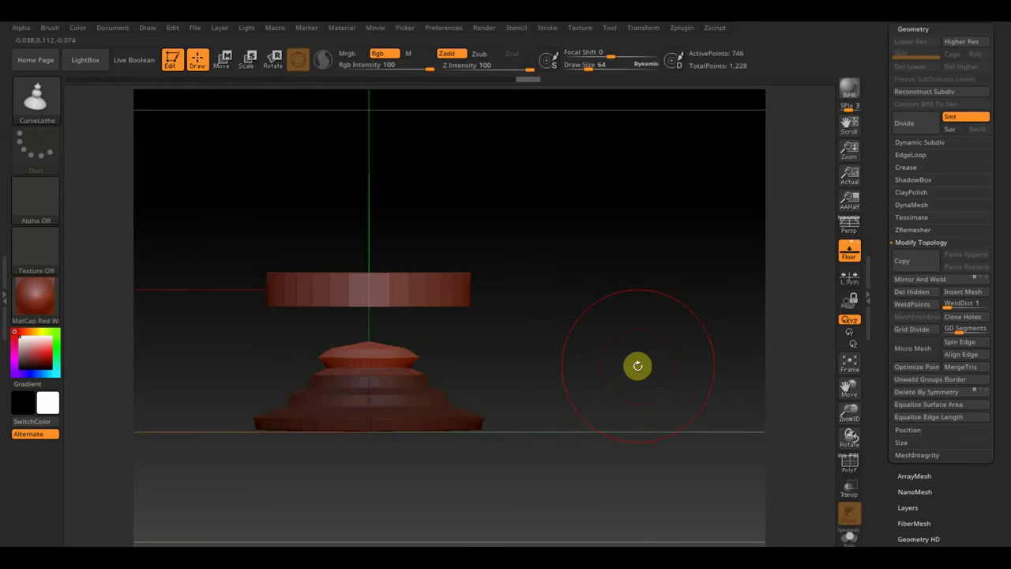
# Shift the unmasked pedestal top, leaving the knob skewed off-centre, then clear the mask
pyautogui.press('w')
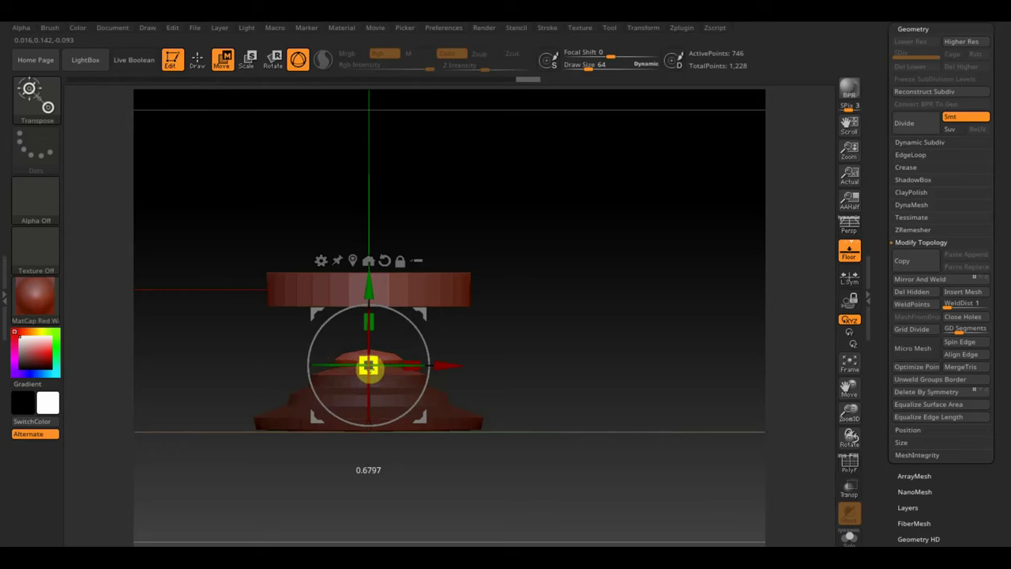
pyautogui.moveTo(369, 365); pyautogui.dragTo(368, 354)
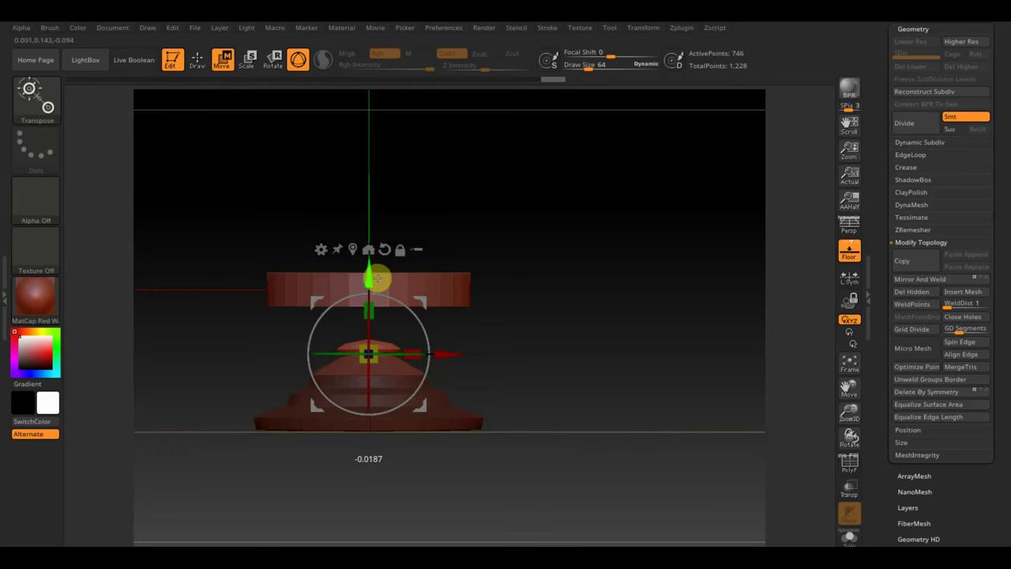
pyautogui.moveTo(377, 277)
pyautogui.mouseDown()
pyautogui.moveTo(509, 282)
pyautogui.moveTo(587, 354)
pyautogui.moveTo(693, 357)
pyautogui.mouseUp()
pyautogui.click(199, 63)
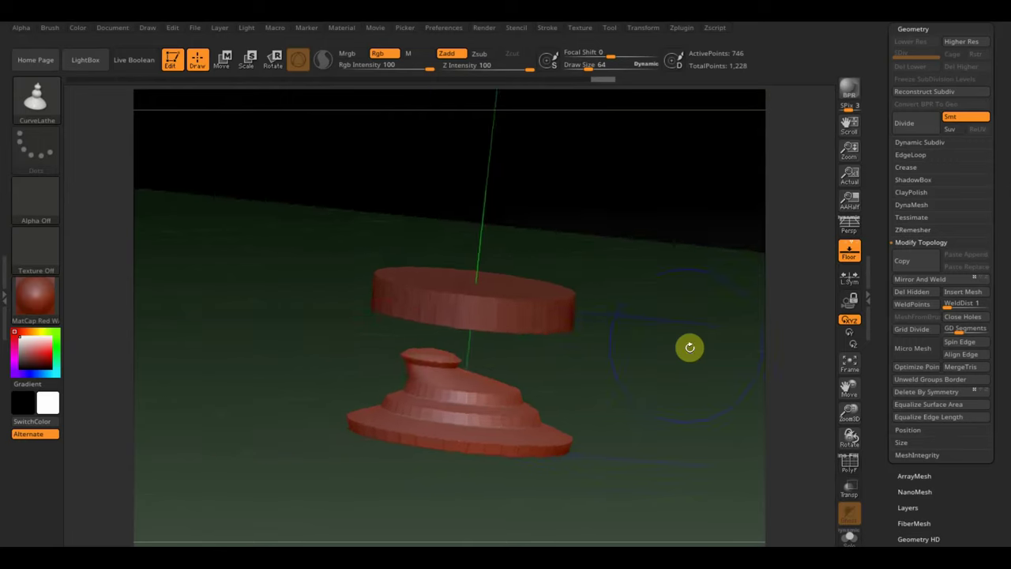
pyautogui.keyDown('ctrl'); pyautogui.click(673, 351); pyautogui.keyUp('ctrl')
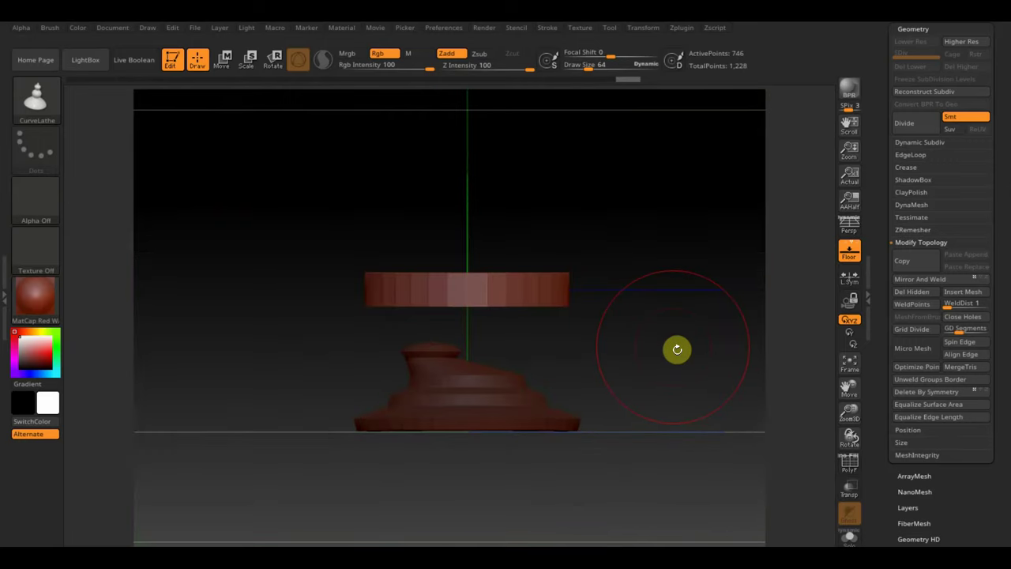
pyautogui.keyDown('ctrl'); pyautogui.click(674, 352); pyautogui.keyUp('ctrl')
# Undo the skew and an accidental cap duplicate, recentring the gizmo on the pedestal
pyautogui.hotkey('ctrl', 'z')
pyautogui.hotkey('ctrl', 'z')
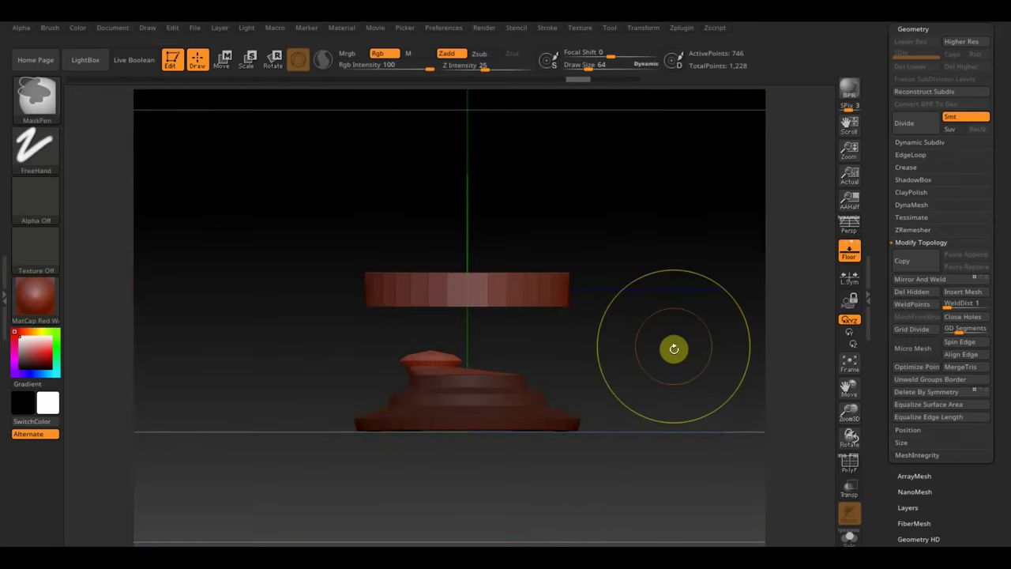
pyautogui.hotkey('ctrl', 'z')
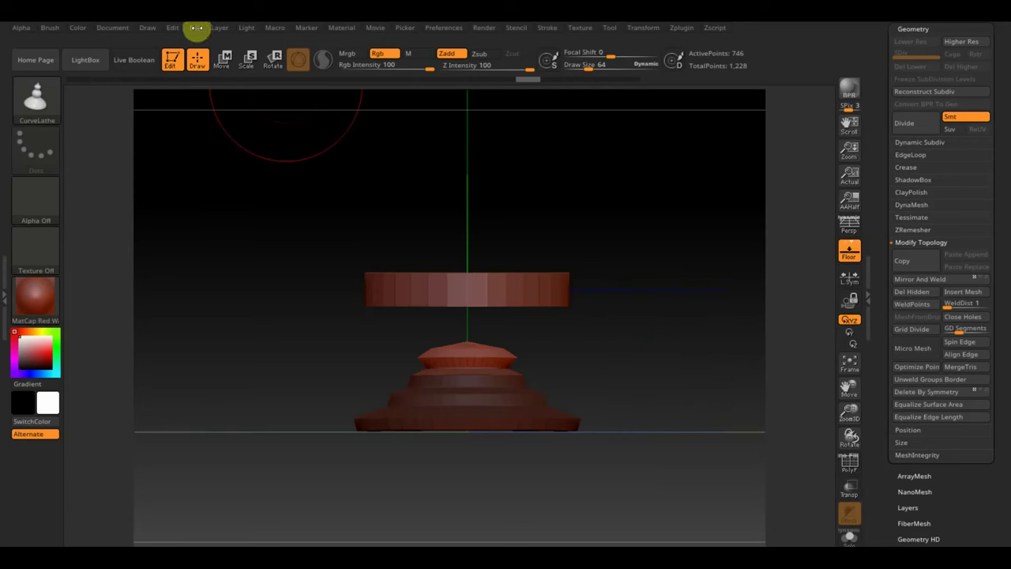
pyautogui.click(222, 59)
pyautogui.keyDown('ctrl'); pyautogui.moveTo(490, 295); pyautogui.dragTo(342, 378); pyautogui.keyUp('ctrl')
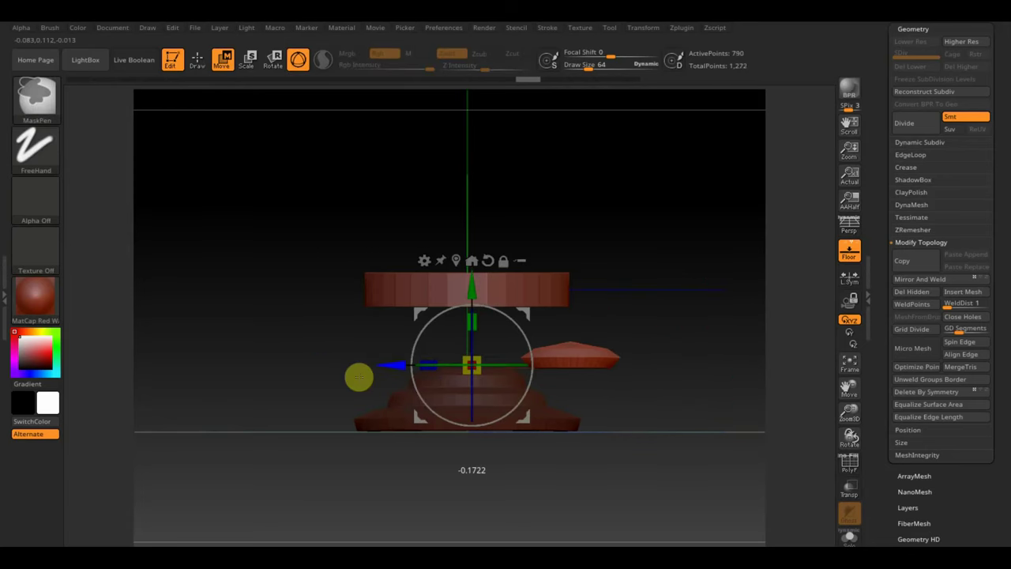
pyautogui.hotkey('ctrl', 'z')
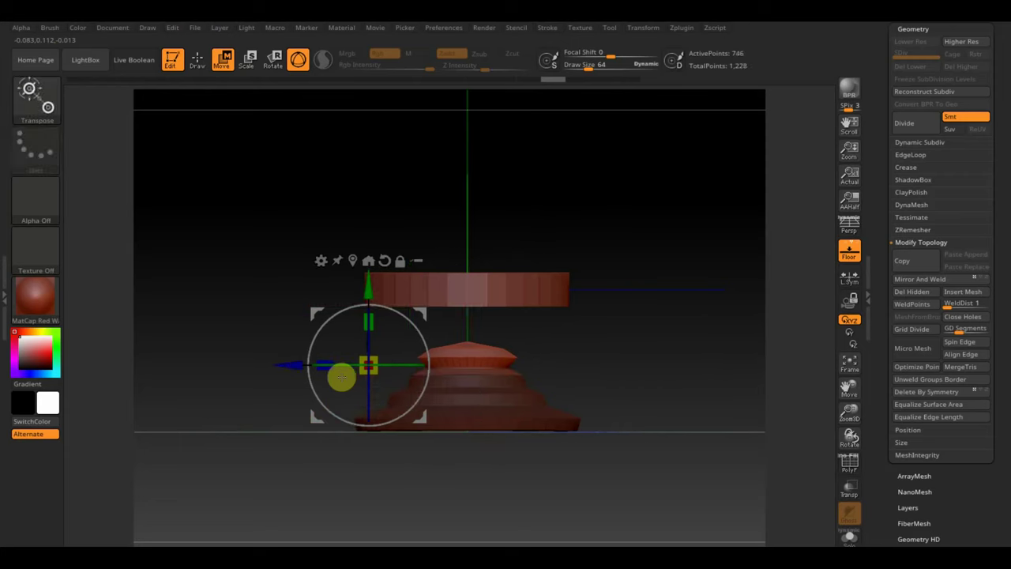
pyautogui.moveTo(341, 377); pyautogui.dragTo(382, 380)
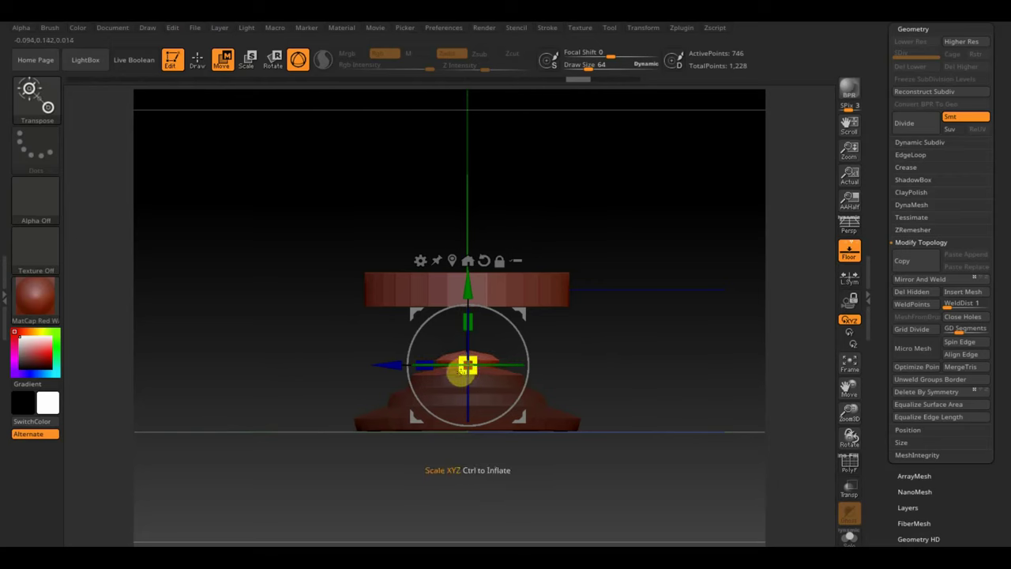
# Sink the pedestal's top cap to a low dome and check it from the front
pyautogui.moveTo(468, 296); pyautogui.dragTo(468, 307)
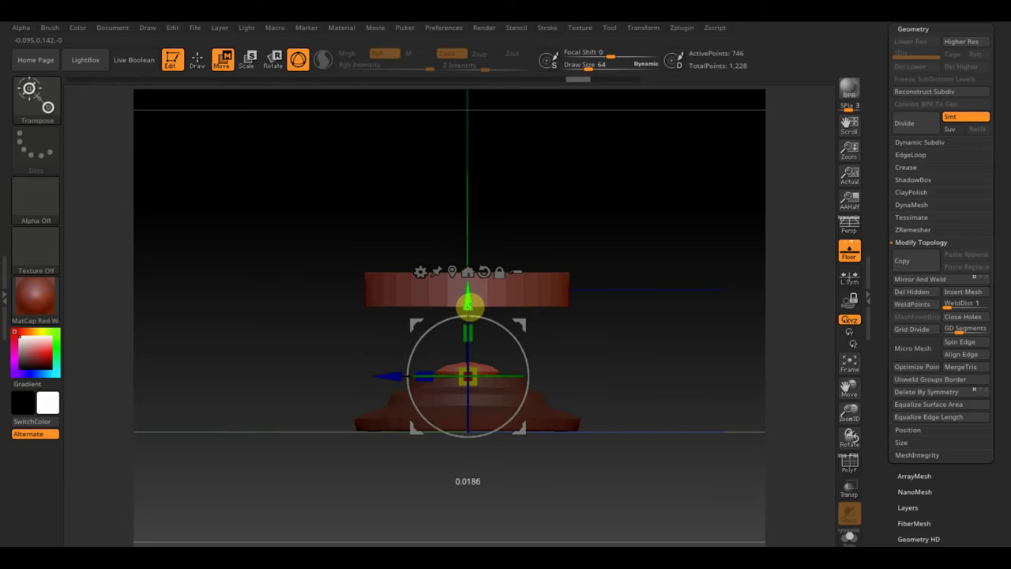
pyautogui.press('q')
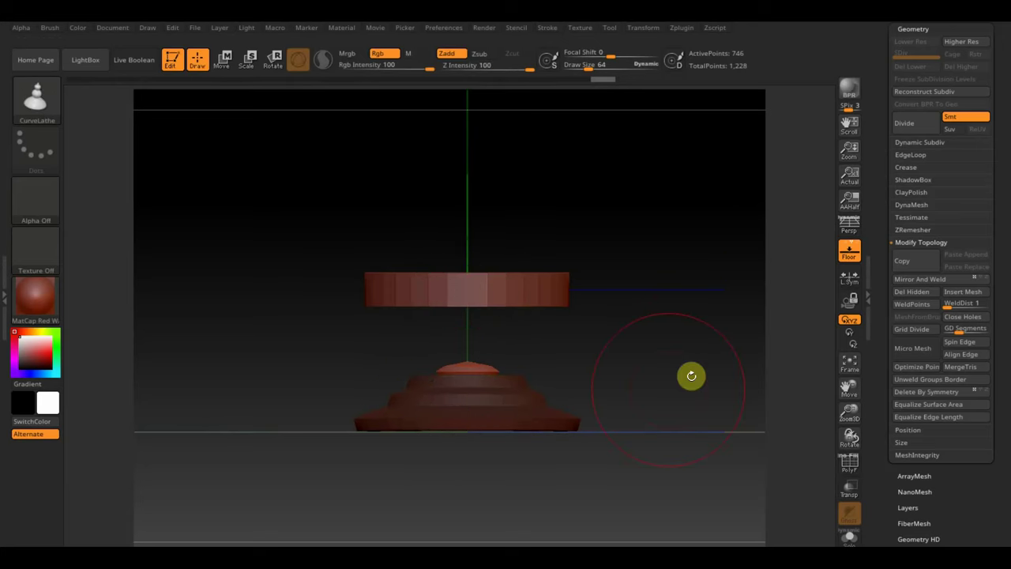
pyautogui.moveTo(691, 376)
pyautogui.mouseDown()
pyautogui.moveTo(598, 408)
pyautogui.moveTo(621, 384)
pyautogui.mouseUp()
pyautogui.press('ctrl')
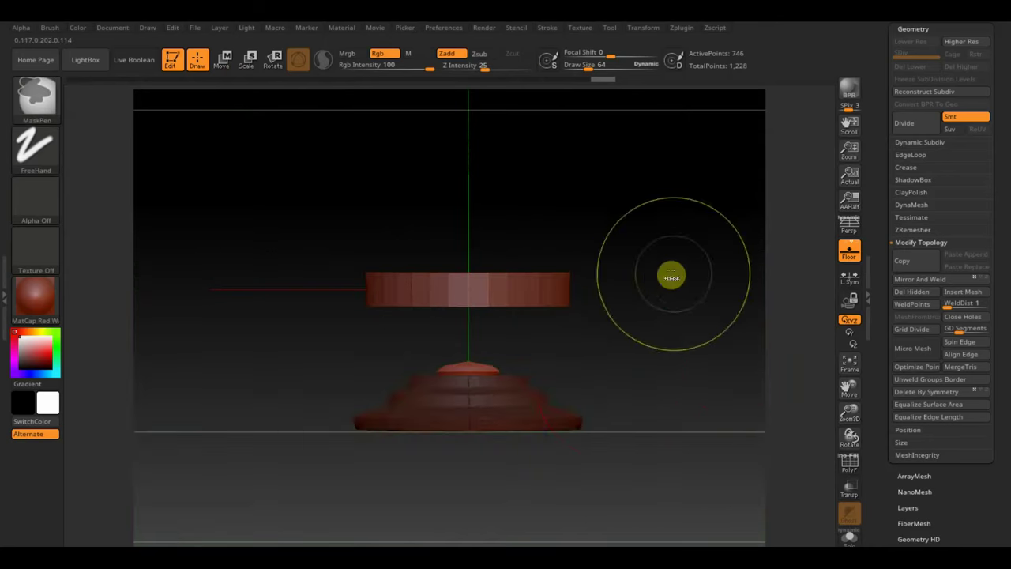
# Clear the pedestal mask and append a Cylinder3D as subtool PM3D_Cylinder3D1
pyautogui.keyDown('ctrl'); pyautogui.click(671, 277); pyautogui.keyUp('ctrl')
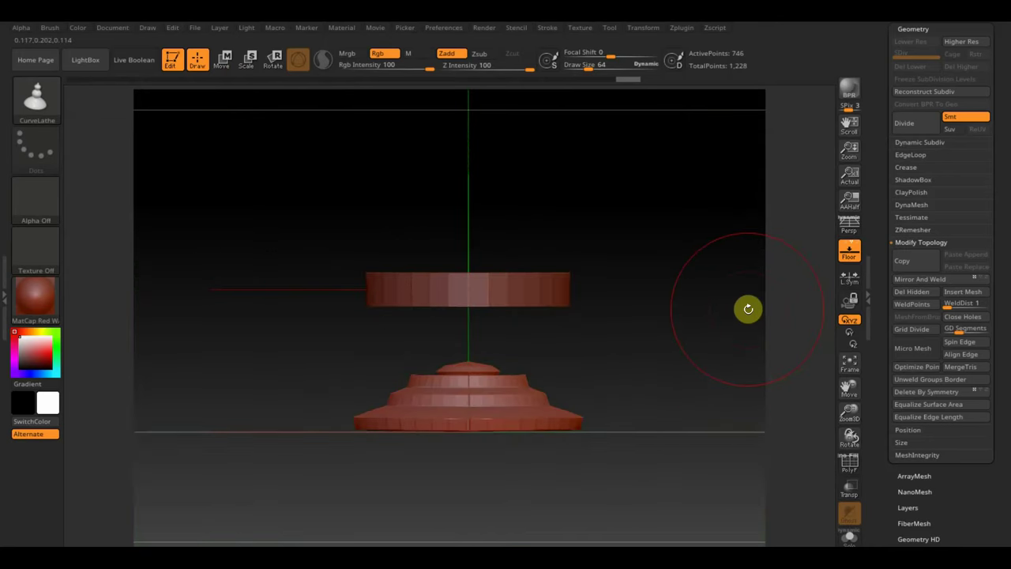
pyautogui.scroll(3, 934, 163)
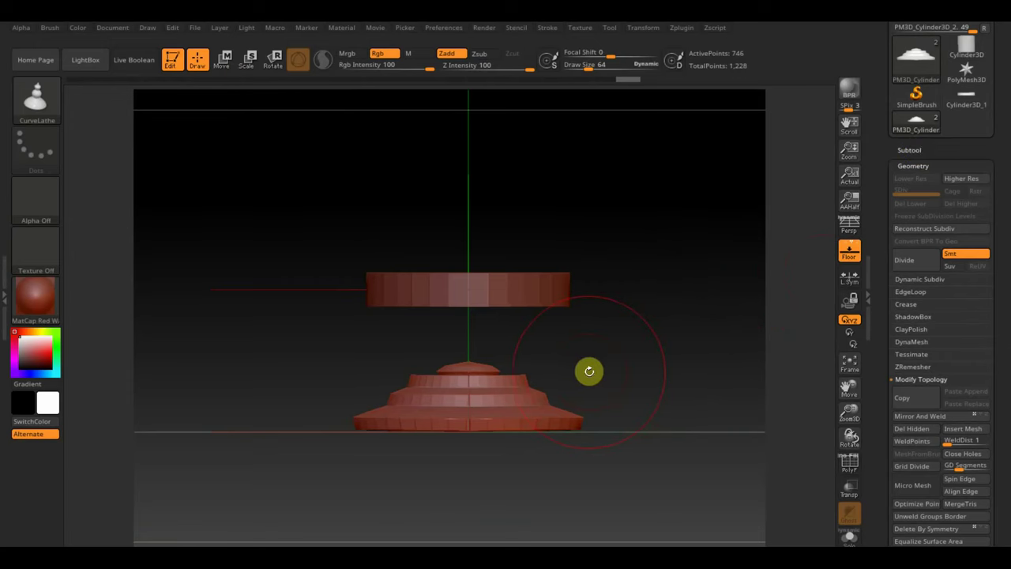
pyautogui.click(922, 150)
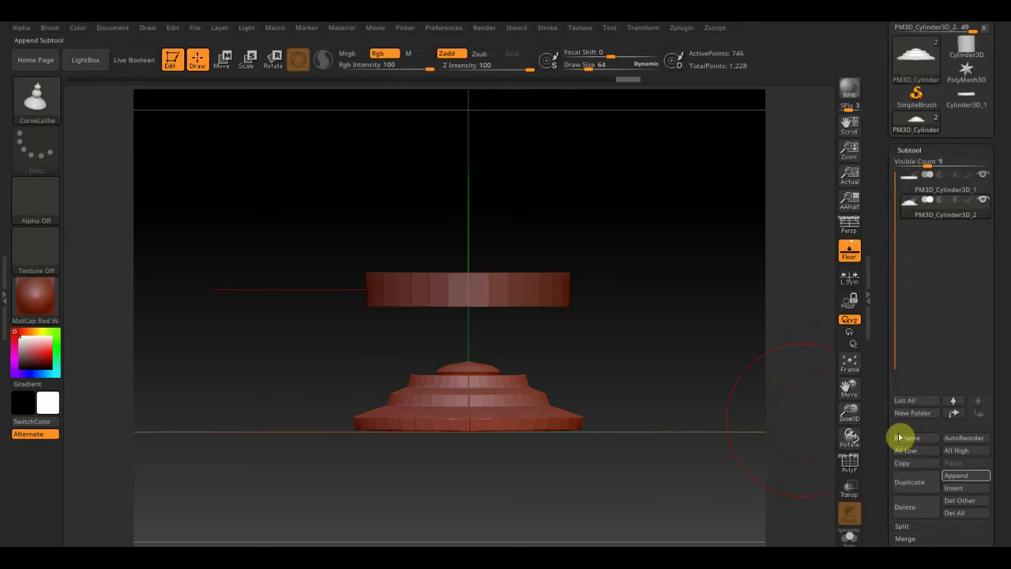
pyautogui.click(960, 475)
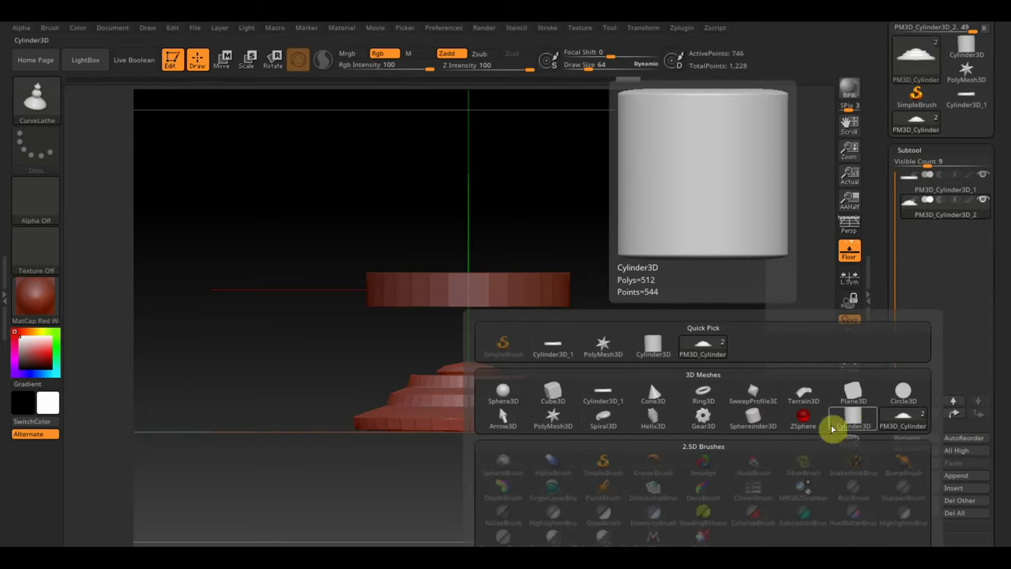
pyautogui.click(852, 423)
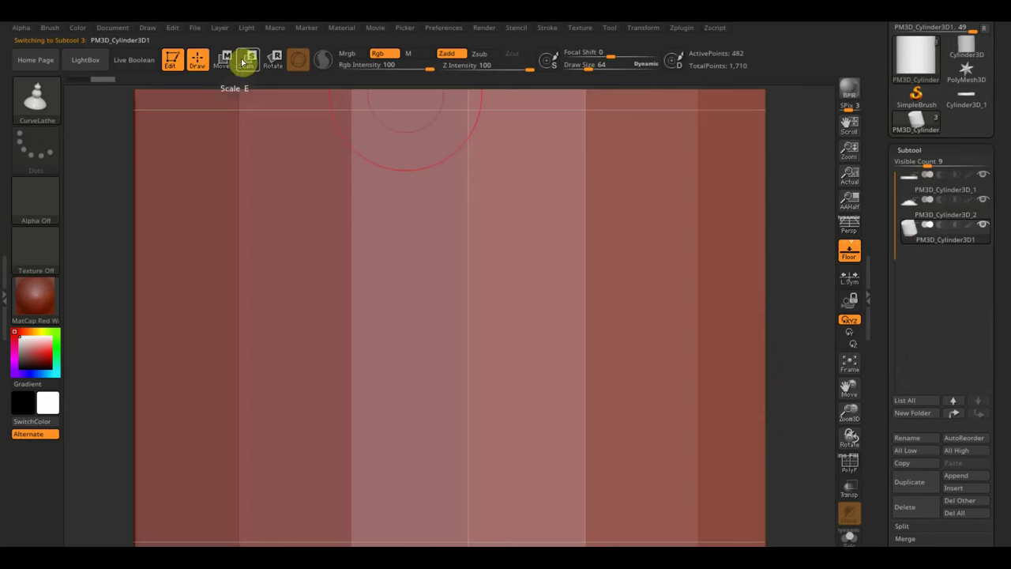
# Scale the appended cylinder to about 0.30 and lower it onto the pedestal as a column
pyautogui.click(222, 59)
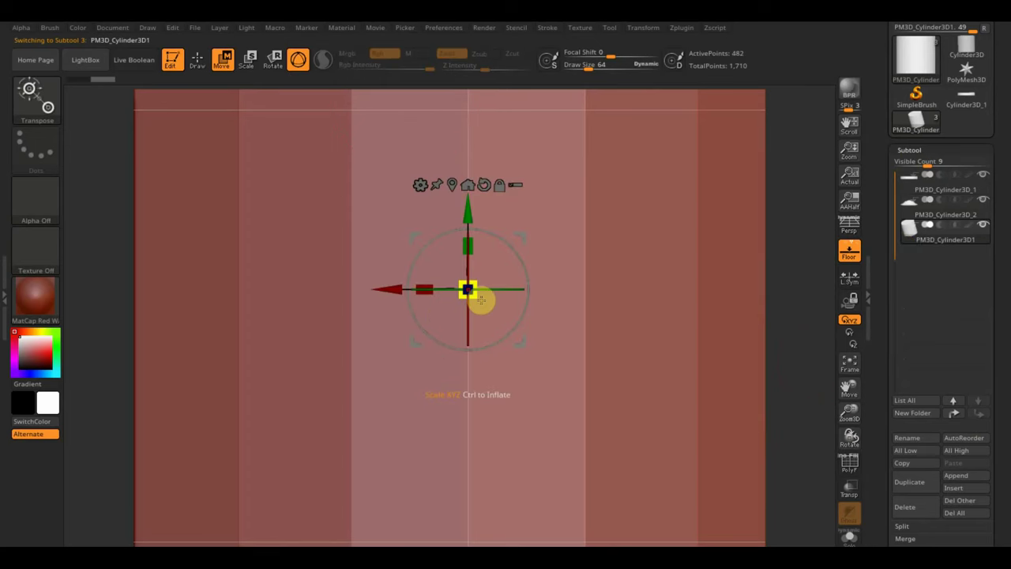
pyautogui.moveTo(480, 300); pyautogui.dragTo(397, 156)
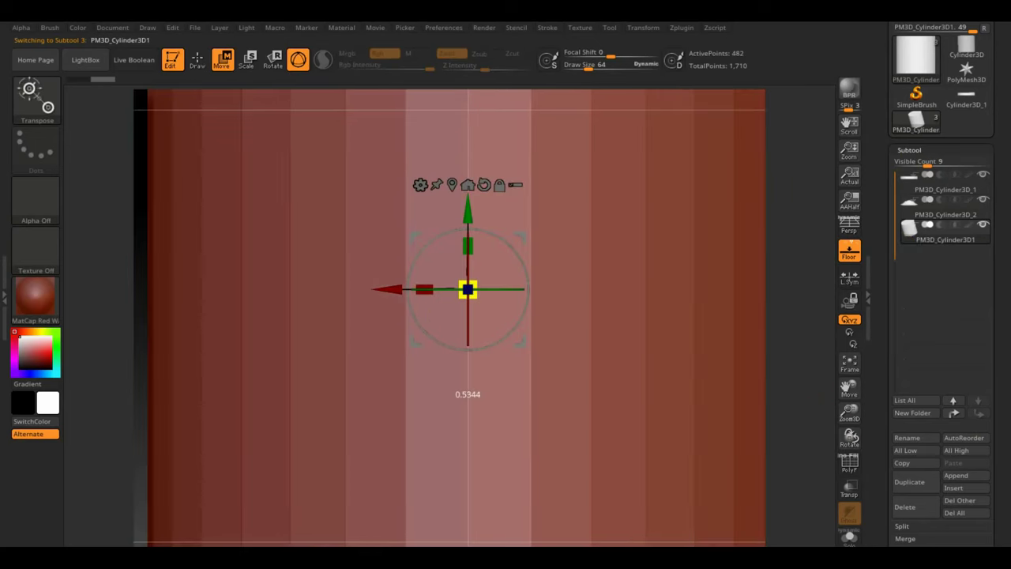
pyautogui.hotkey('ctrl', 'z')
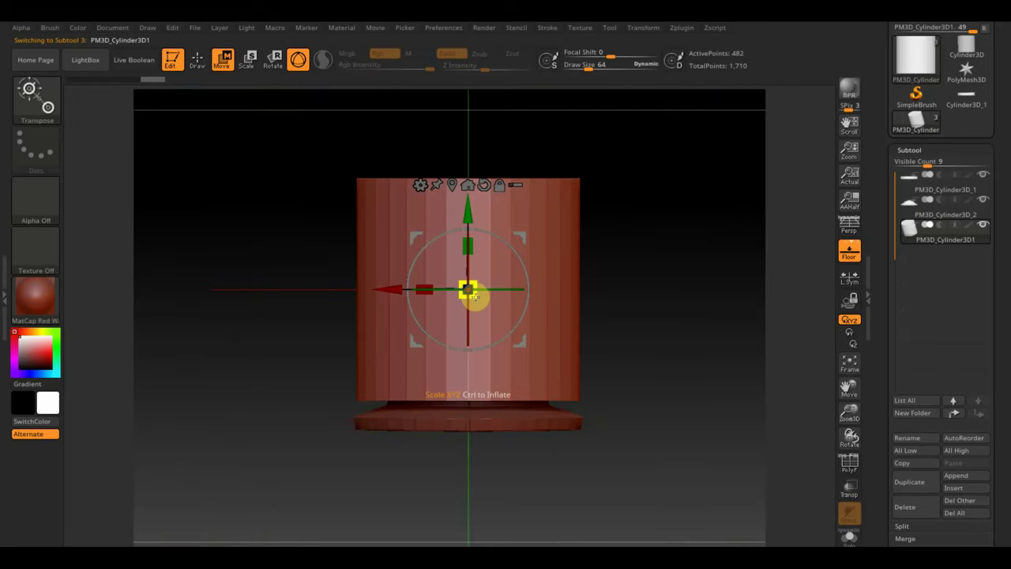
pyautogui.moveTo(471, 295); pyautogui.dragTo(433, 210)
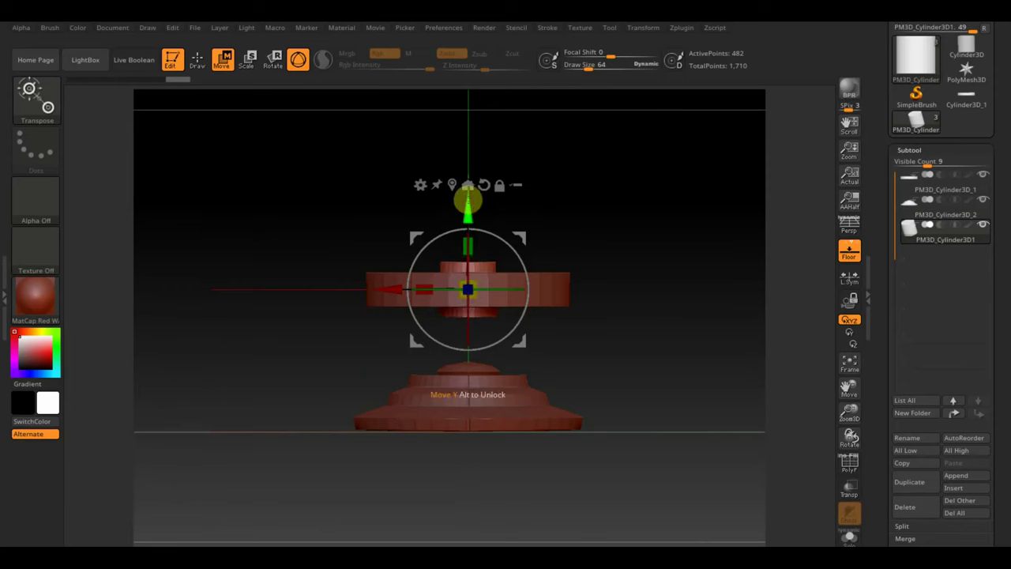
pyautogui.moveTo(467, 206); pyautogui.dragTo(485, 262)
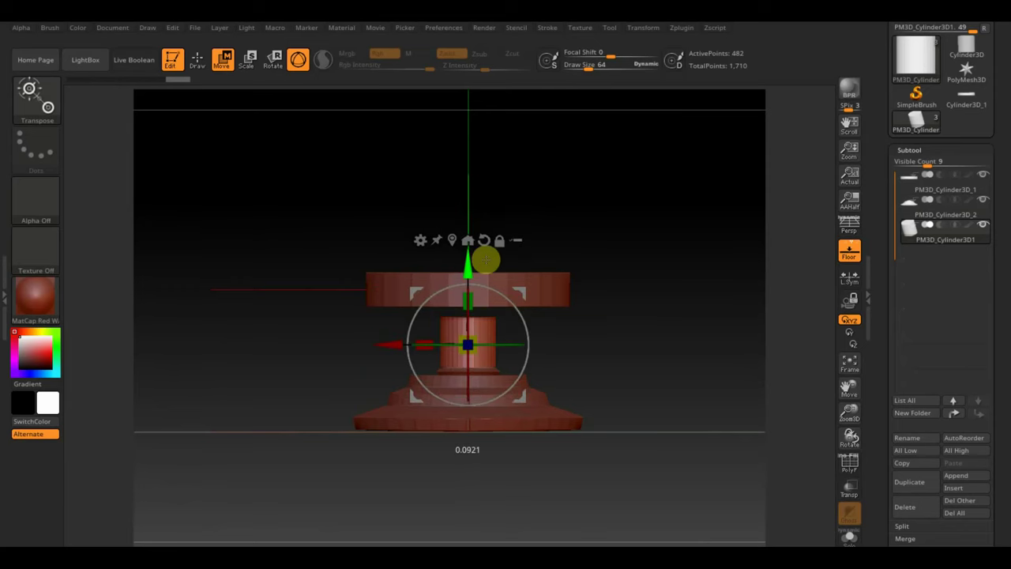
pyautogui.moveTo(683, 339)
pyautogui.mouseDown()
pyautogui.moveTo(624, 349)
pyautogui.moveTo(622, 368)
pyautogui.mouseUp()
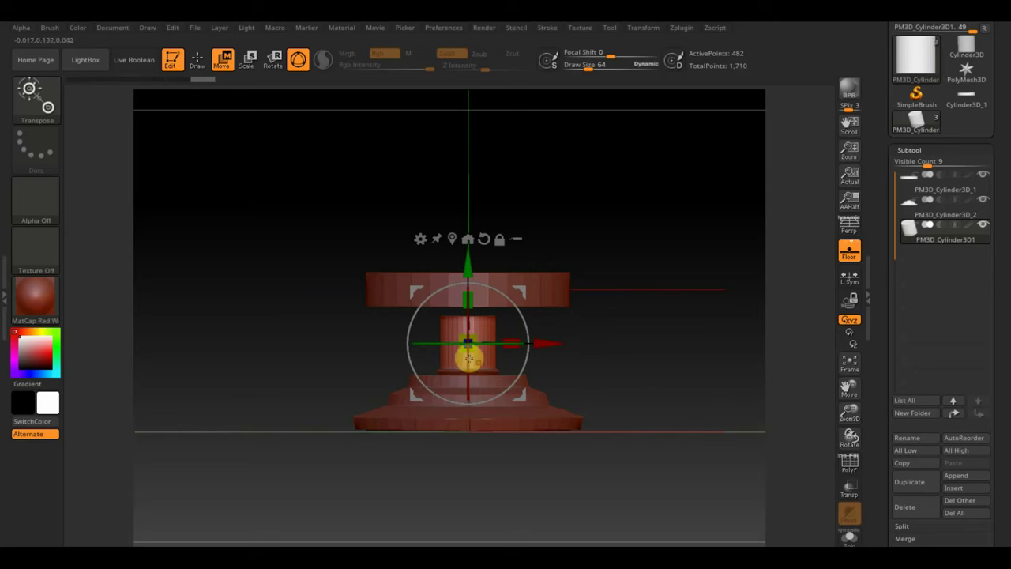
pyautogui.moveTo(606, 348)
pyautogui.mouseDown()
pyautogui.moveTo(617, 359)
pyautogui.moveTo(671, 362)
pyautogui.mouseUp()
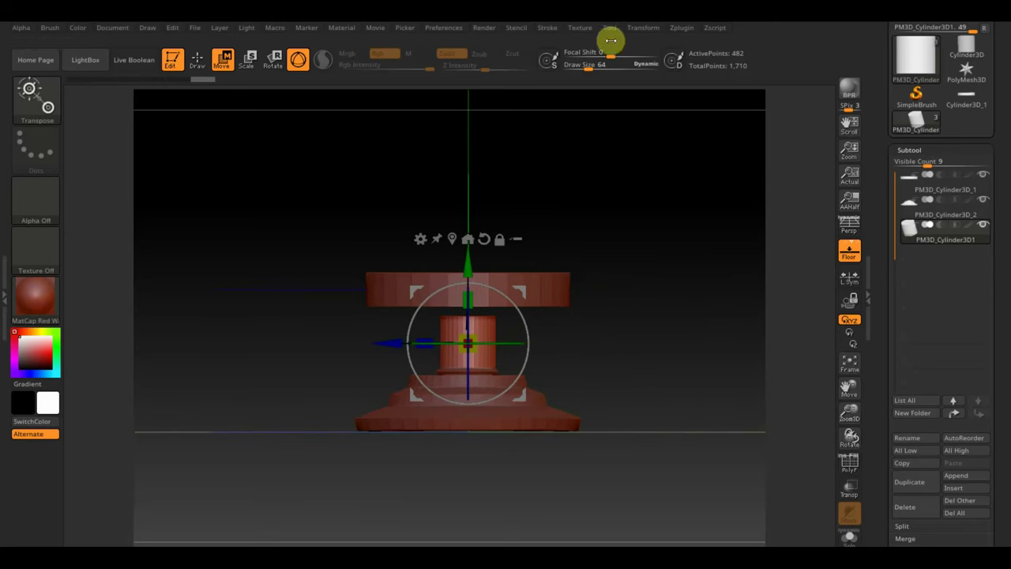
# Import the x-P9075024 barber-chair image from the Desktop and add it to Spotlight
pyautogui.click(581, 30)
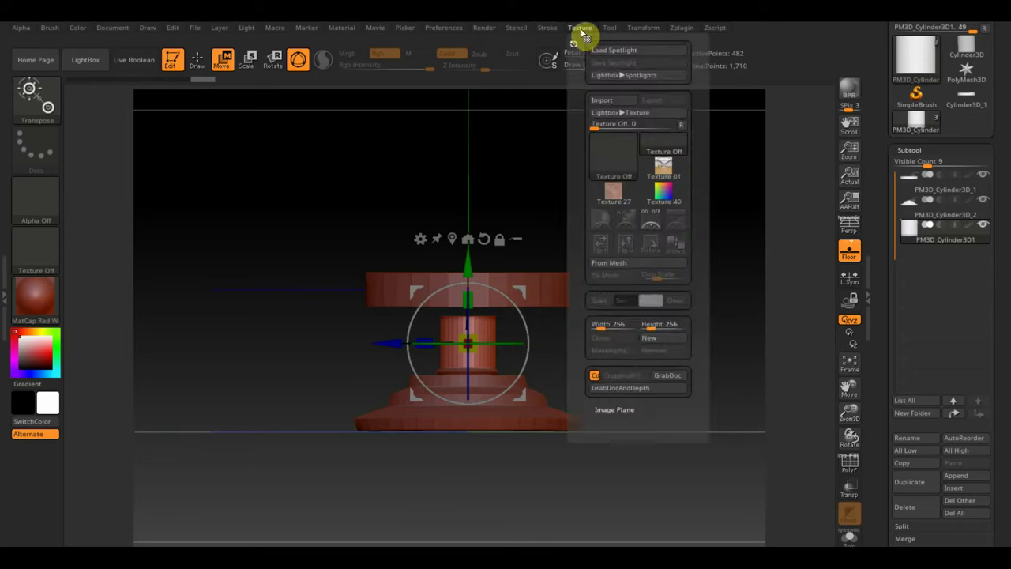
pyautogui.click(609, 106)
pyautogui.click(64, 219)
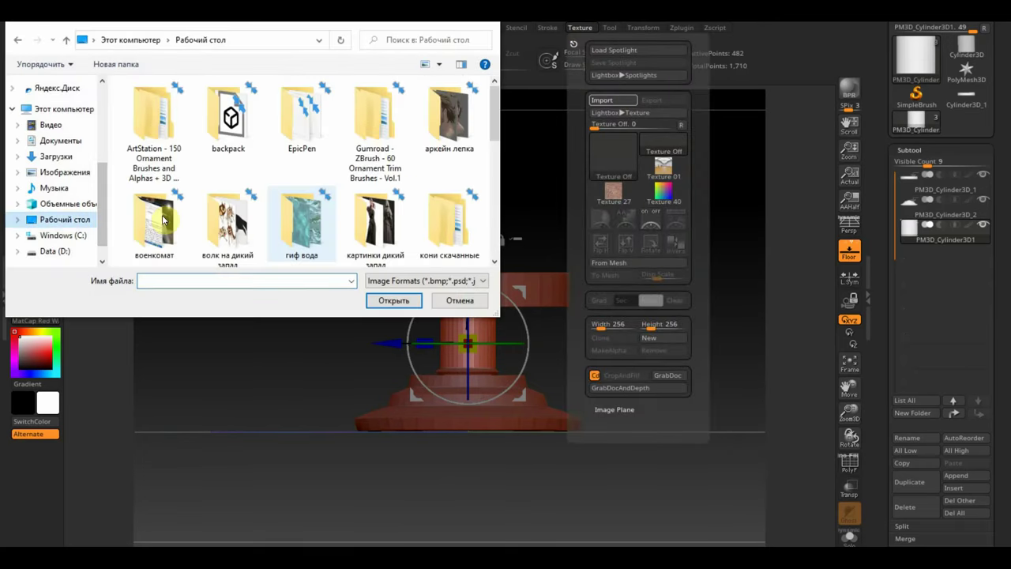
pyautogui.scroll(-3, 296, 192)
pyautogui.click(300, 193)
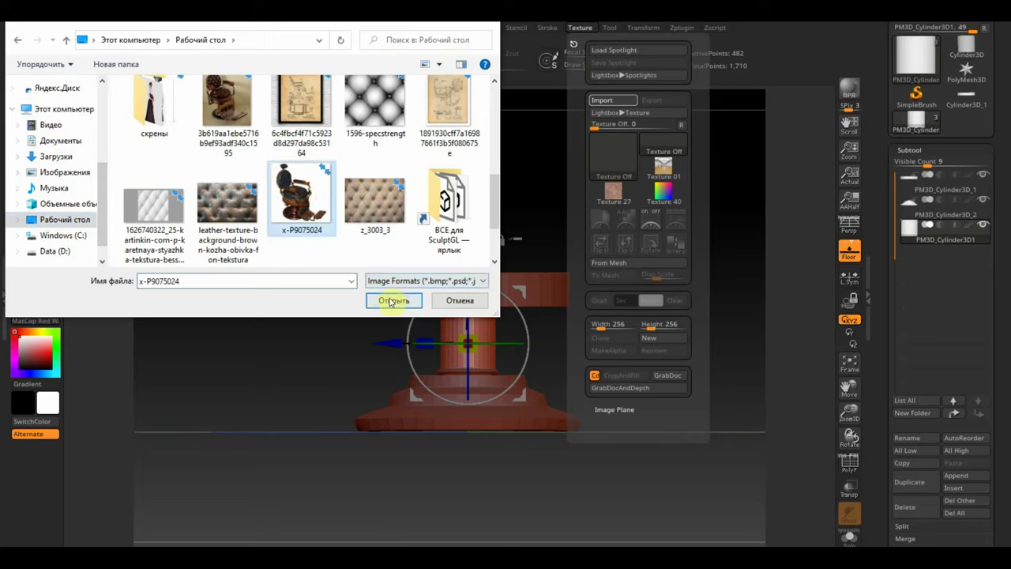
pyautogui.click(393, 300)
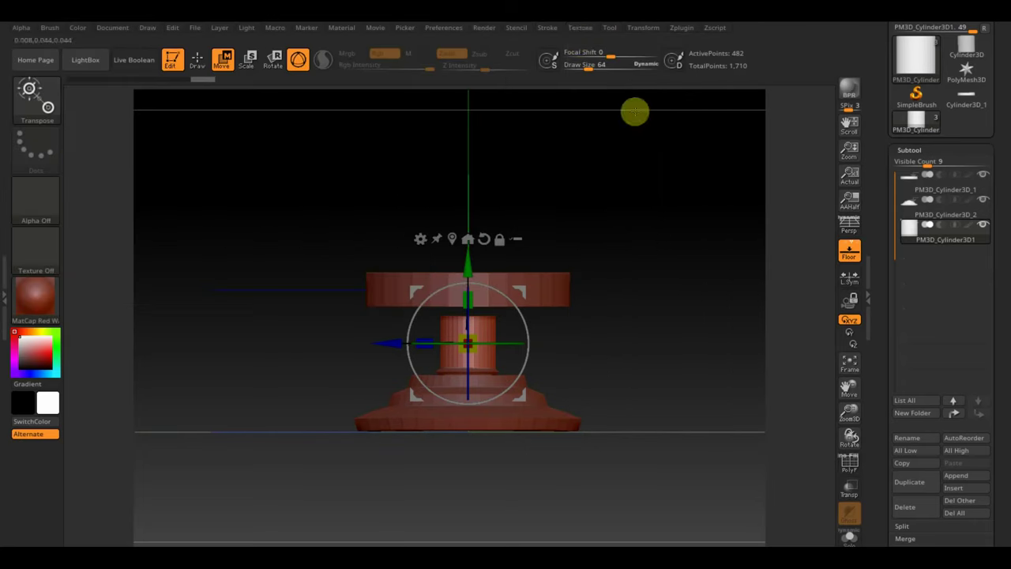
pyautogui.click(581, 30)
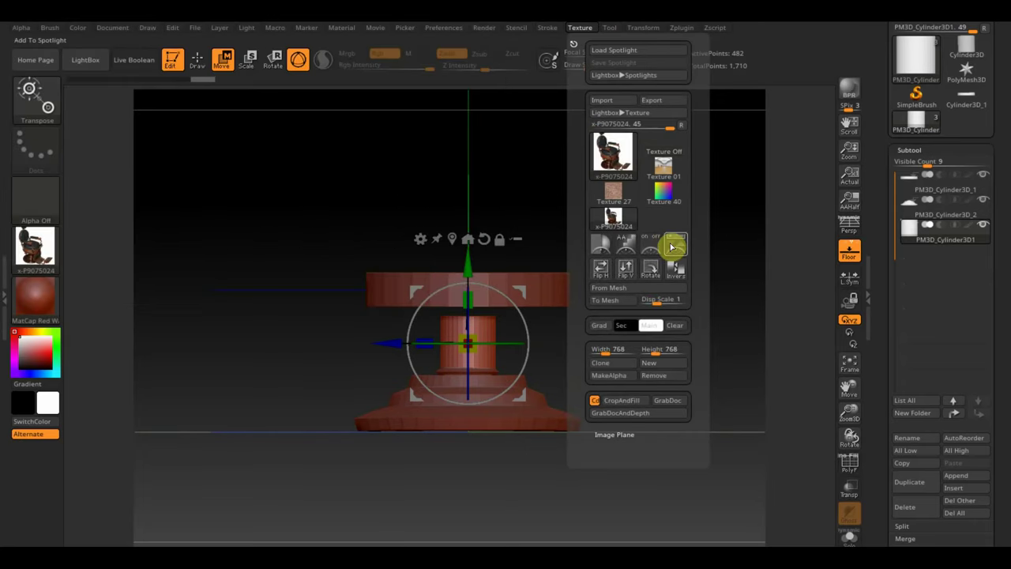
pyautogui.click(671, 247)
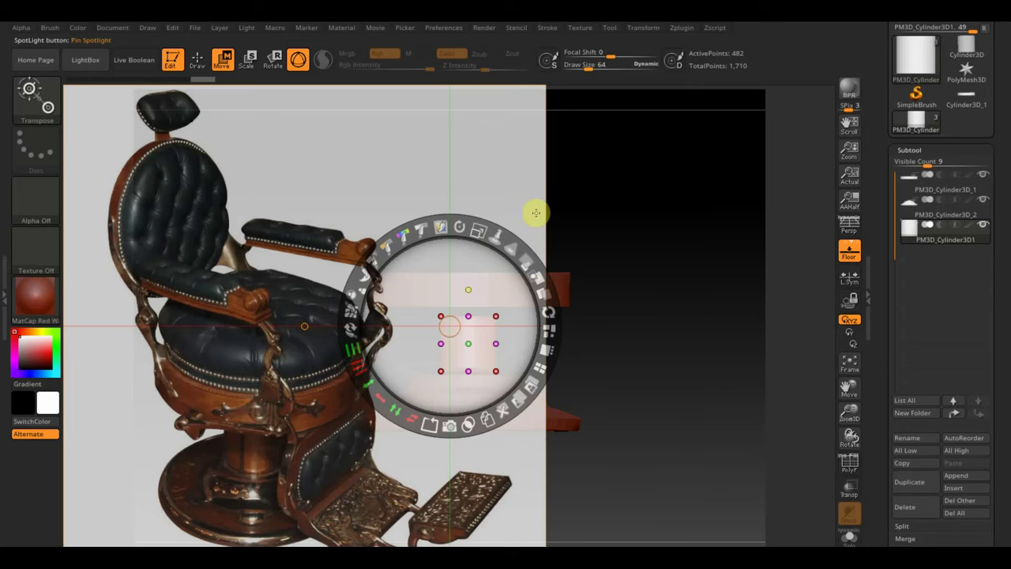
# Dim the reference, shrink it into the upper-right corner, and exit Spotlight with Z
pyautogui.moveTo(527, 265)
pyautogui.mouseDown()
pyautogui.moveTo(505, 237)
pyautogui.moveTo(375, 263)
pyautogui.moveTo(848, 252)
pyautogui.mouseUp()
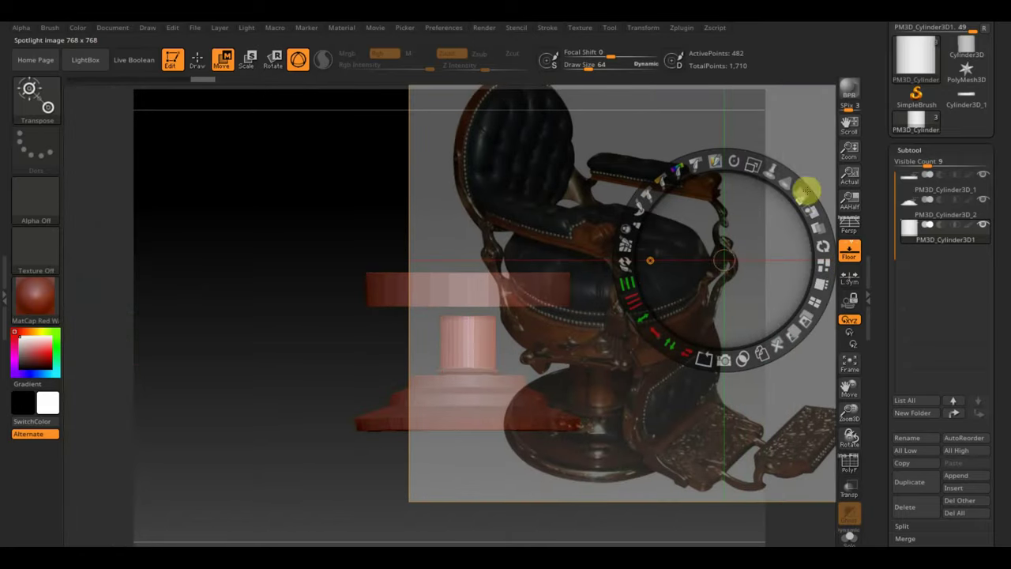
pyautogui.moveTo(751, 163); pyautogui.dragTo(681, 124)
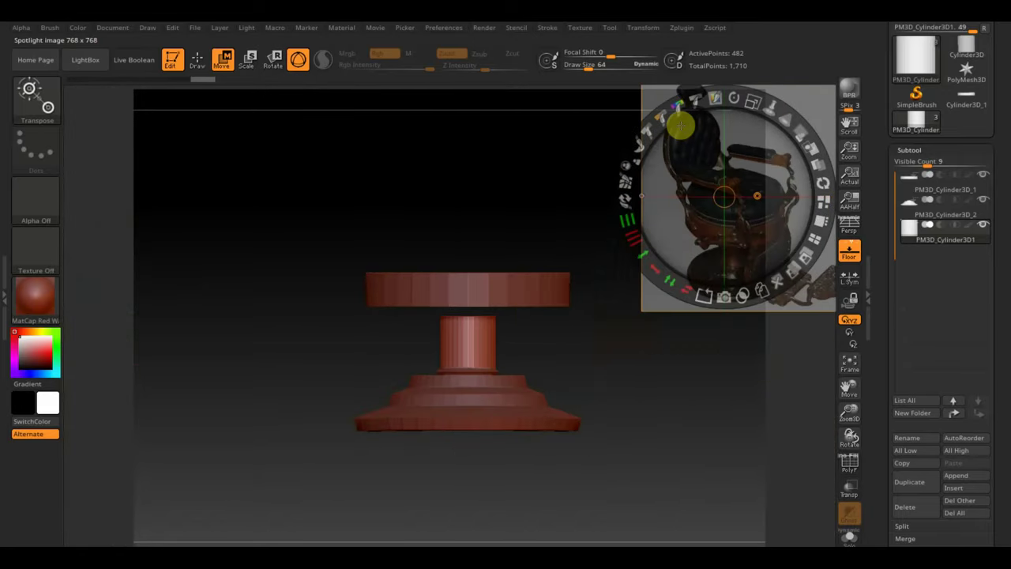
pyautogui.press('z')
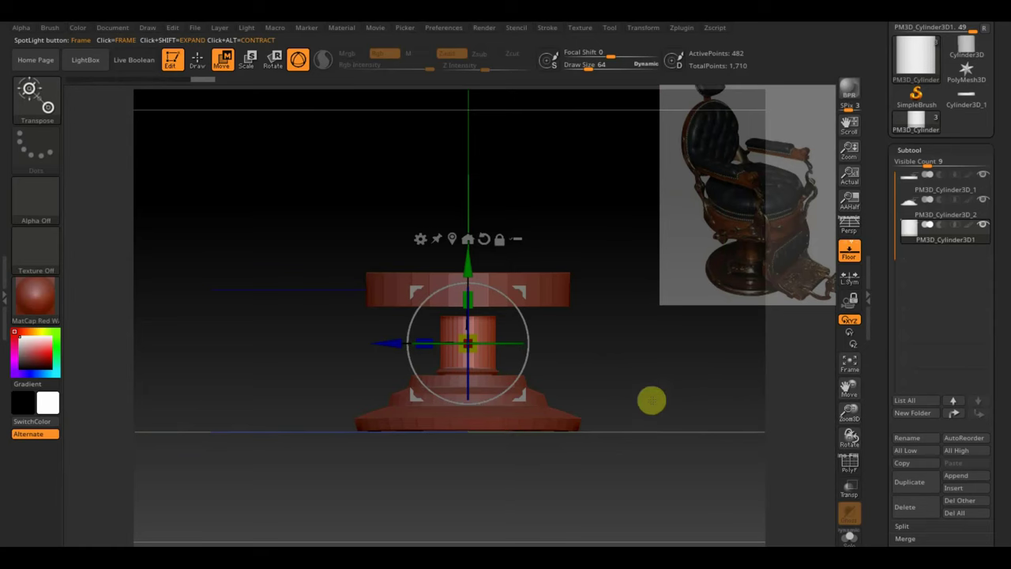
# Mask the lower central column and taper its top into a cone
pyautogui.moveTo(650, 399); pyautogui.dragTo(622, 418)
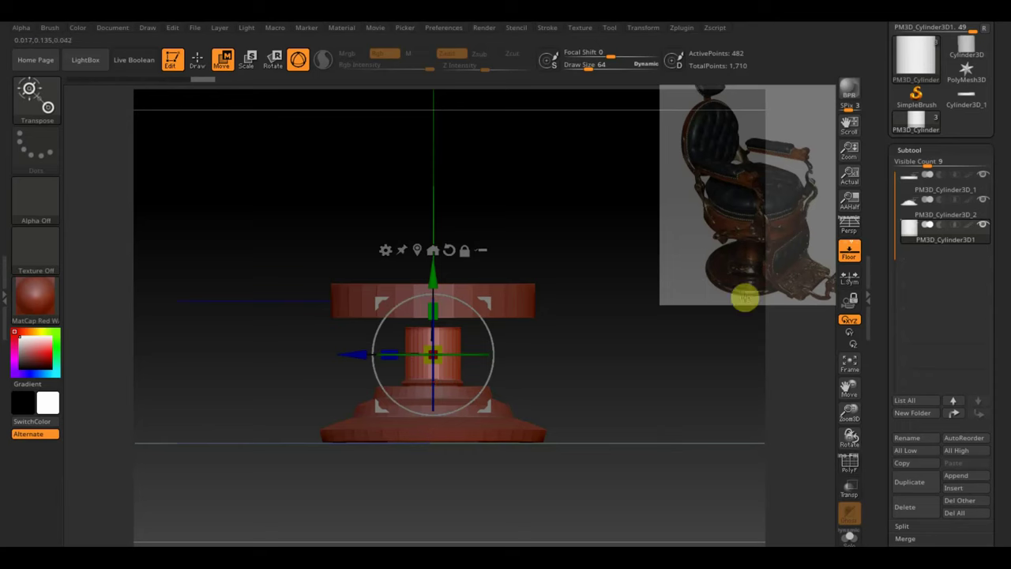
pyautogui.click(198, 61)
pyautogui.moveTo(356, 245)
pyautogui.keyDown('ctrl'); pyautogui.mouseDown()
pyautogui.moveTo(491, 340)
pyautogui.moveTo(492, 332)
pyautogui.mouseUp(); pyautogui.keyUp('ctrl')
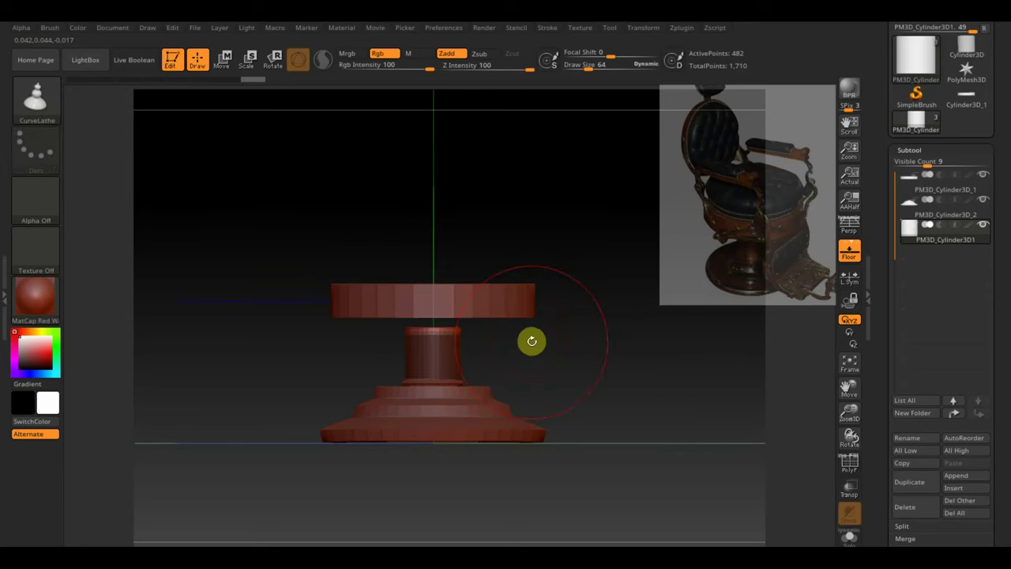
pyautogui.click(224, 60)
pyautogui.moveTo(435, 273); pyautogui.dragTo(449, 142)
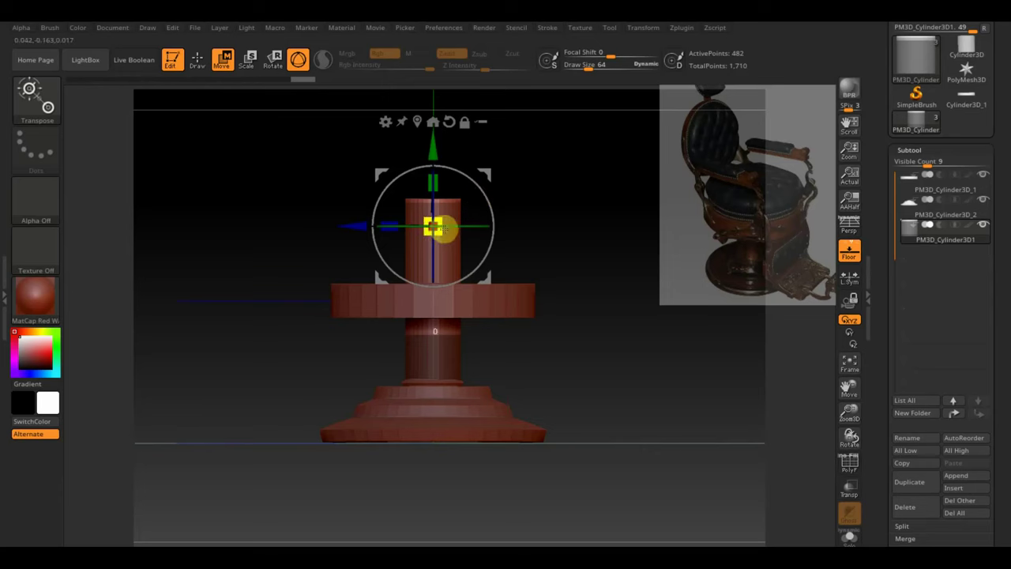
pyautogui.moveTo(443, 229); pyautogui.dragTo(432, 213)
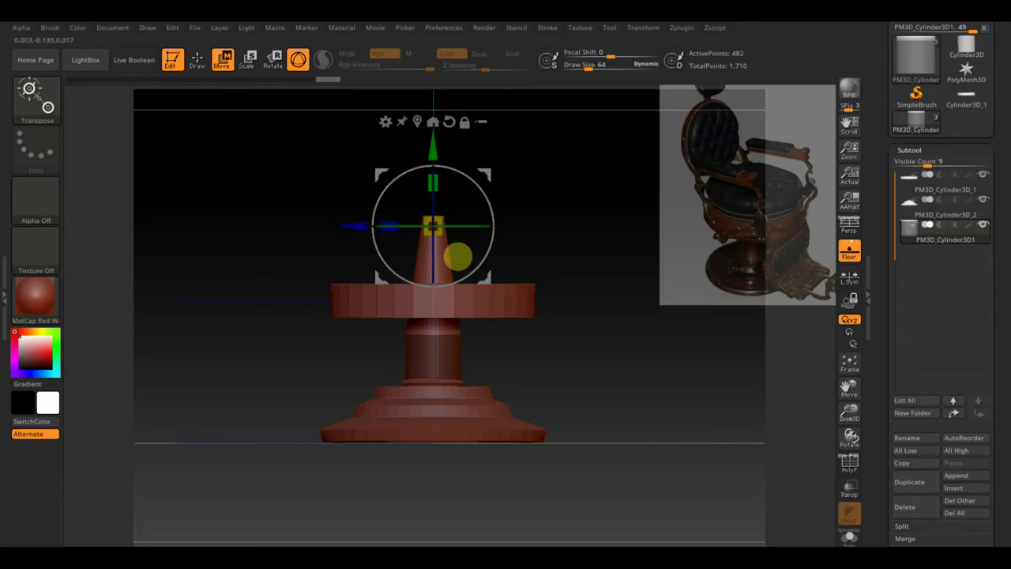
# Lower the tapered column so the seat disc rests on it with no gap
pyautogui.moveTo(431, 147)
pyautogui.mouseDown()
pyautogui.moveTo(444, 204)
pyautogui.moveTo(446, 164)
pyautogui.moveTo(446, 182)
pyautogui.mouseUp()
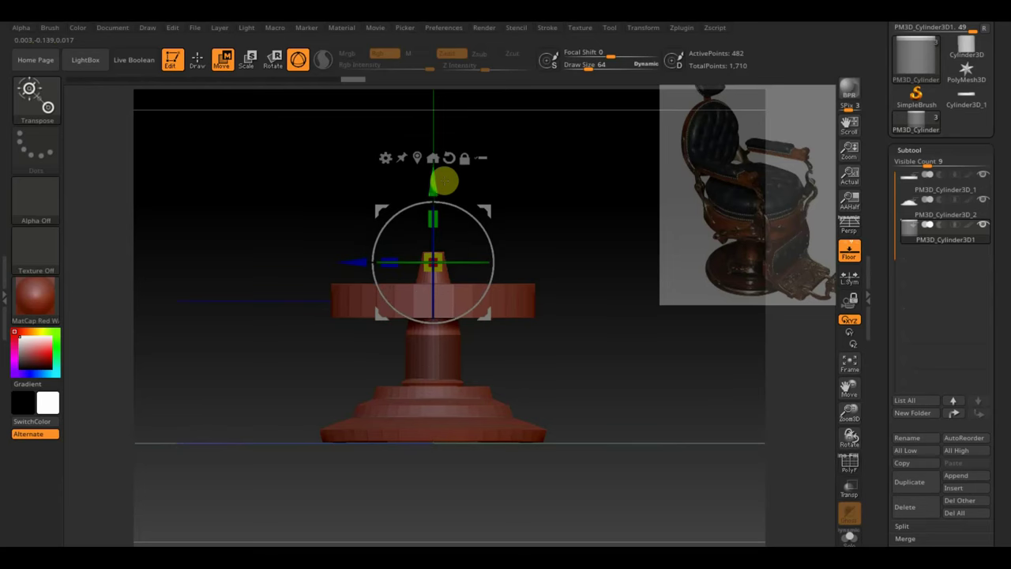
pyautogui.click(197, 59)
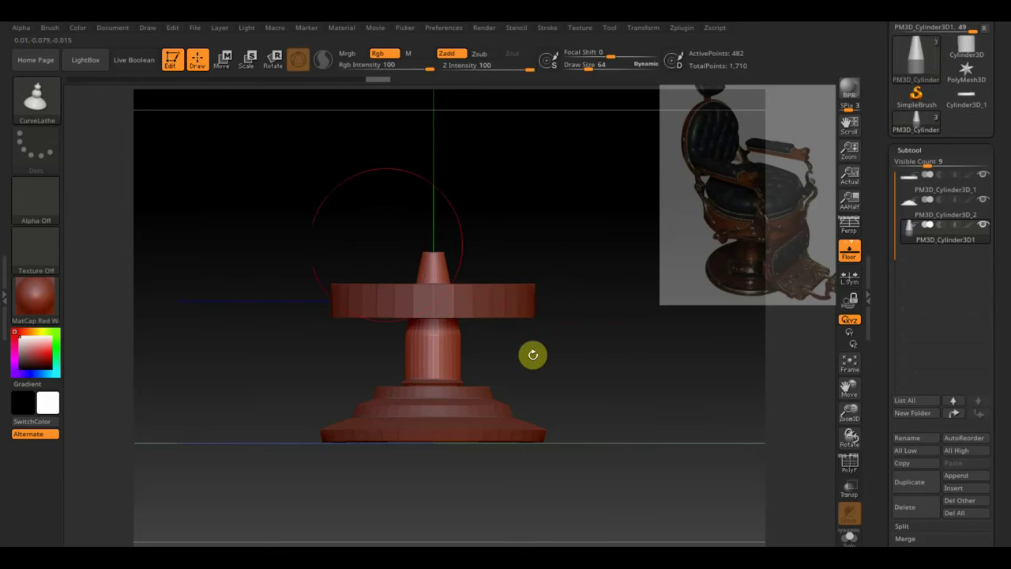
pyautogui.press('w')
pyautogui.moveTo(427, 187); pyautogui.dragTo(432, 233)
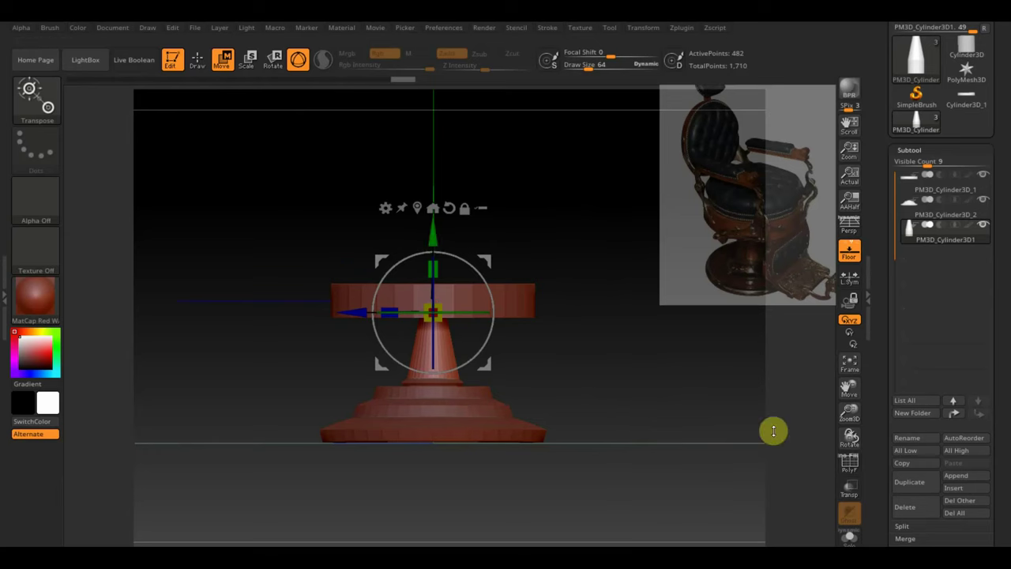
pyautogui.hotkey('ctrl', 'shift')
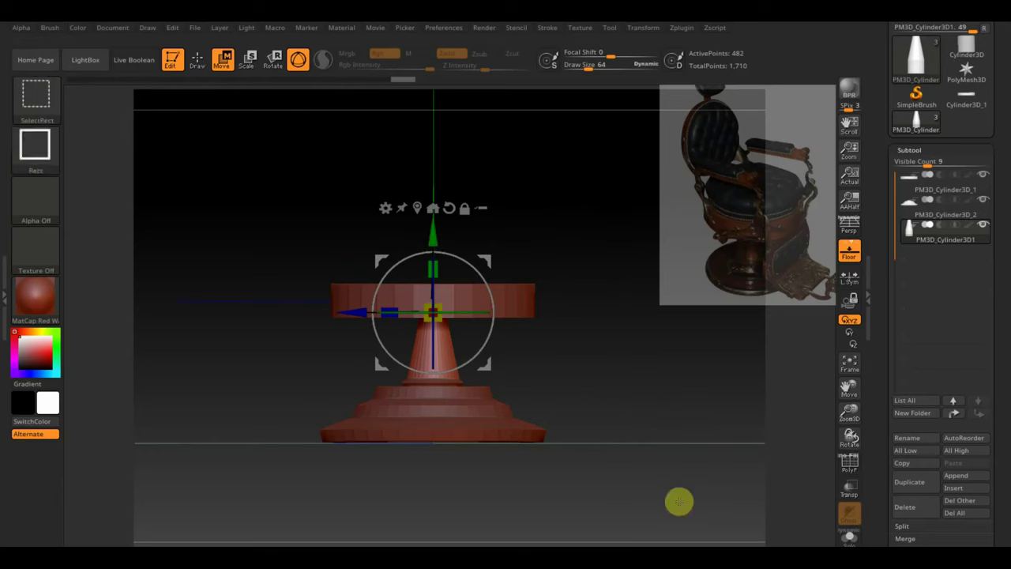
pyautogui.moveTo(671, 431)
pyautogui.mouseDown()
pyautogui.moveTo(660, 345)
pyautogui.moveTo(666, 378)
pyautogui.moveTo(590, 392)
pyautogui.moveTo(602, 405)
pyautogui.mouseUp()
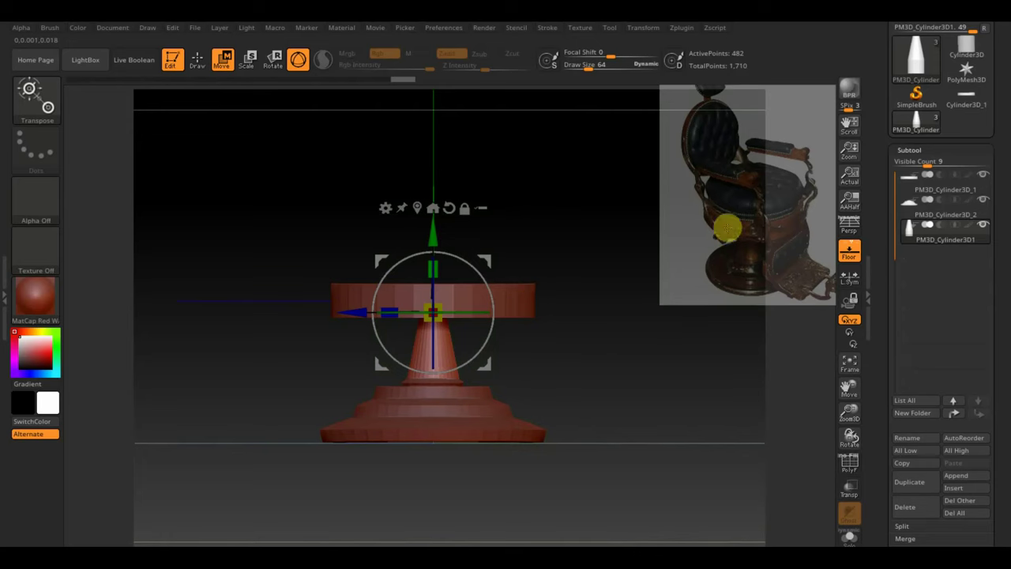
# Flatten and slightly resize the seat disc, then subdivide it to 7,986 active points
pyautogui.keyDown('alt'); pyautogui.click(523, 292); pyautogui.keyUp('alt')
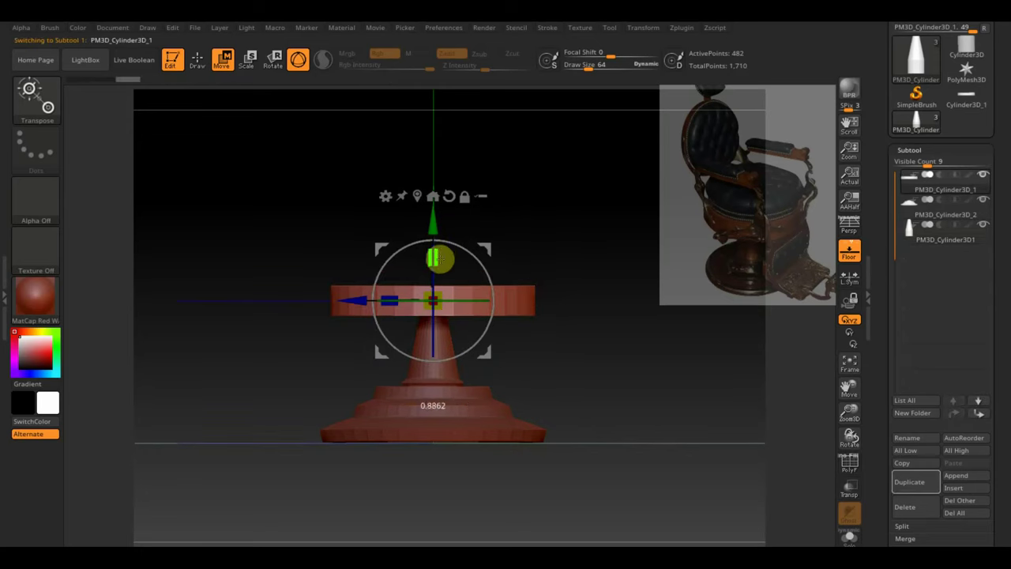
pyautogui.moveTo(440, 261); pyautogui.dragTo(445, 291)
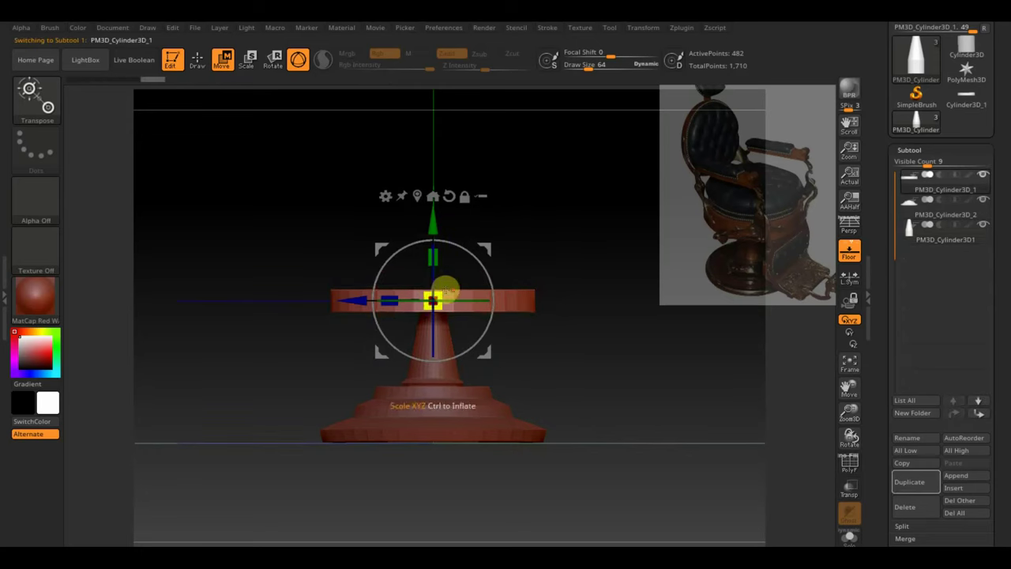
pyautogui.moveTo(444, 306)
pyautogui.mouseDown()
pyautogui.moveTo(436, 298)
pyautogui.moveTo(448, 301)
pyautogui.mouseUp()
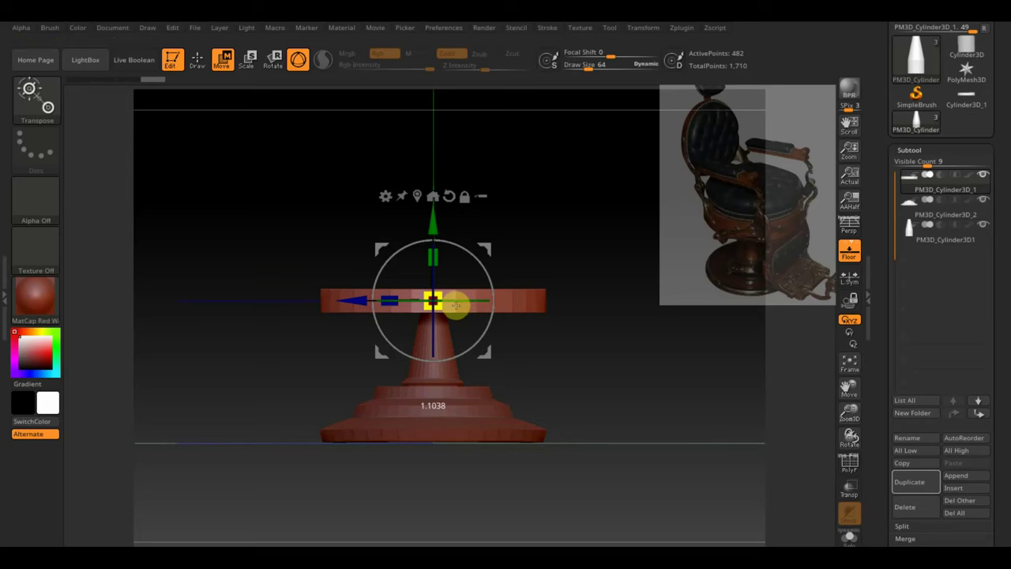
pyautogui.moveTo(451, 306); pyautogui.dragTo(446, 296)
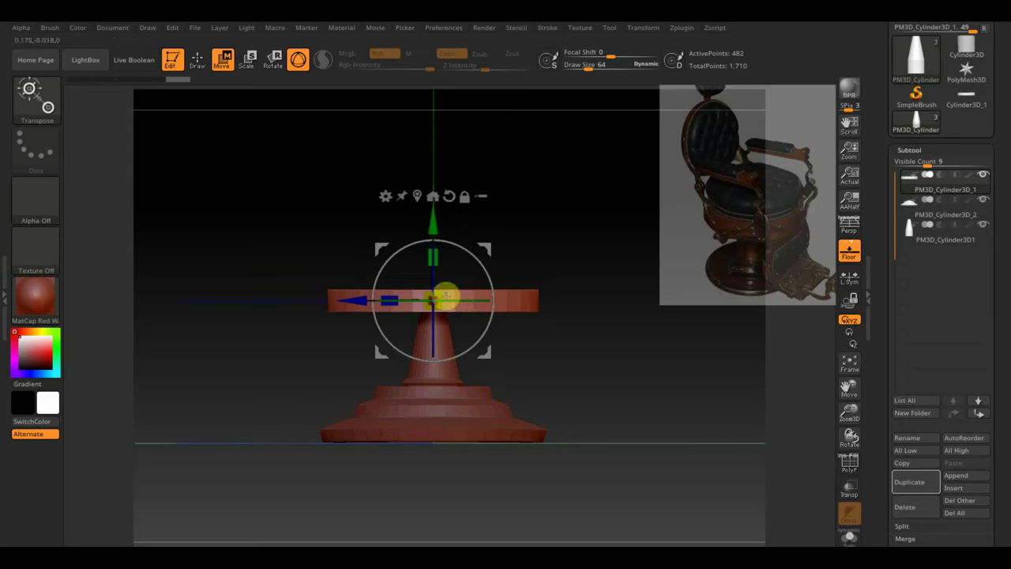
pyautogui.moveTo(433, 221); pyautogui.dragTo(446, 222)
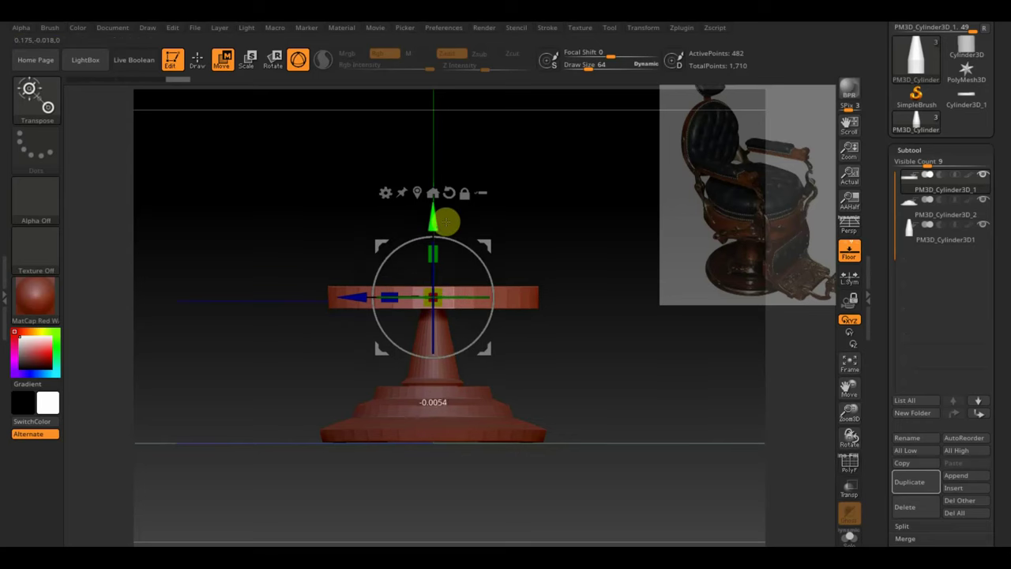
pyautogui.moveTo(564, 364)
pyautogui.keyDown('alt'); pyautogui.mouseDown()
pyautogui.moveTo(555, 376)
pyautogui.moveTo(568, 381)
pyautogui.mouseUp(); pyautogui.keyUp('alt')
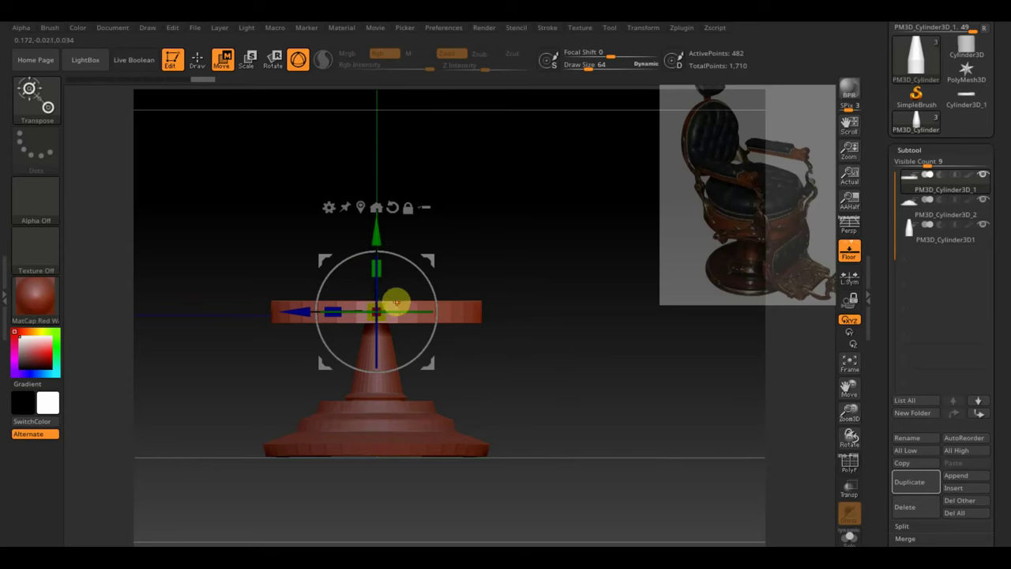
pyautogui.moveTo(377, 269); pyautogui.dragTo(379, 232)
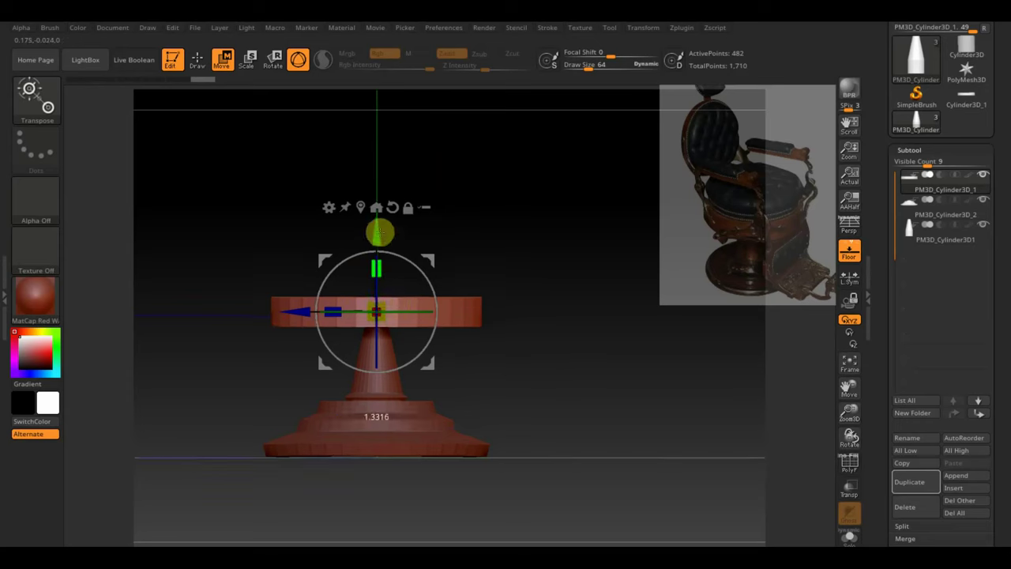
pyautogui.press('ctrl')
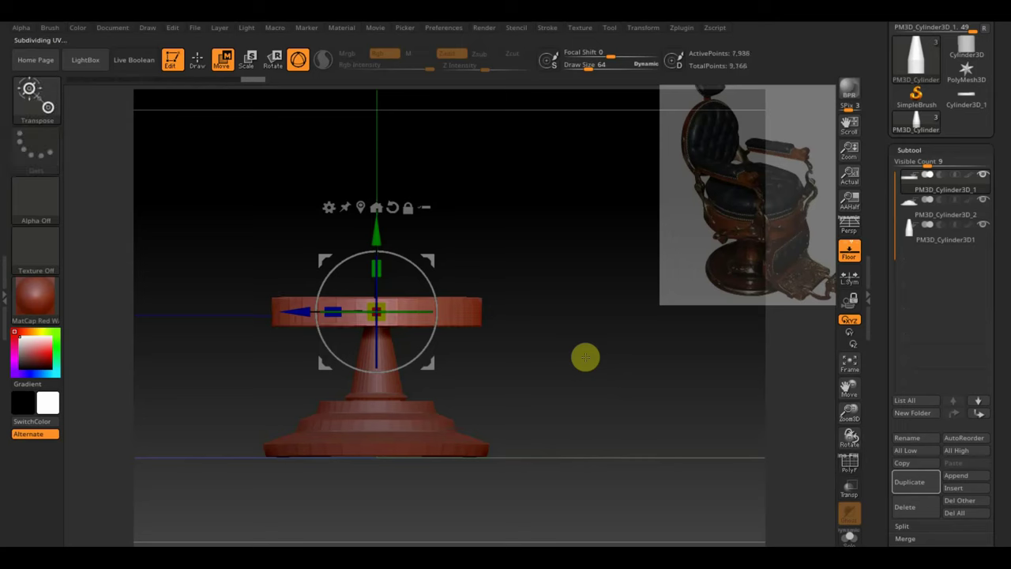
# Delete the seat disc's lower subdivision levels and subdivide the pedestal base to 12,514 points
pyautogui.click(198, 60)
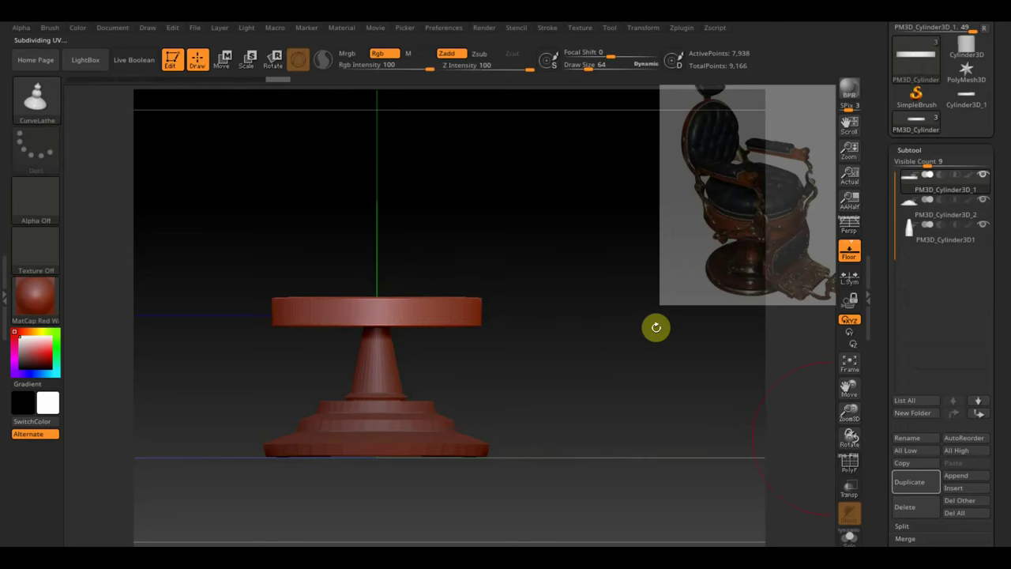
pyautogui.scroll(-5, 1001, 490)
pyautogui.click(914, 338)
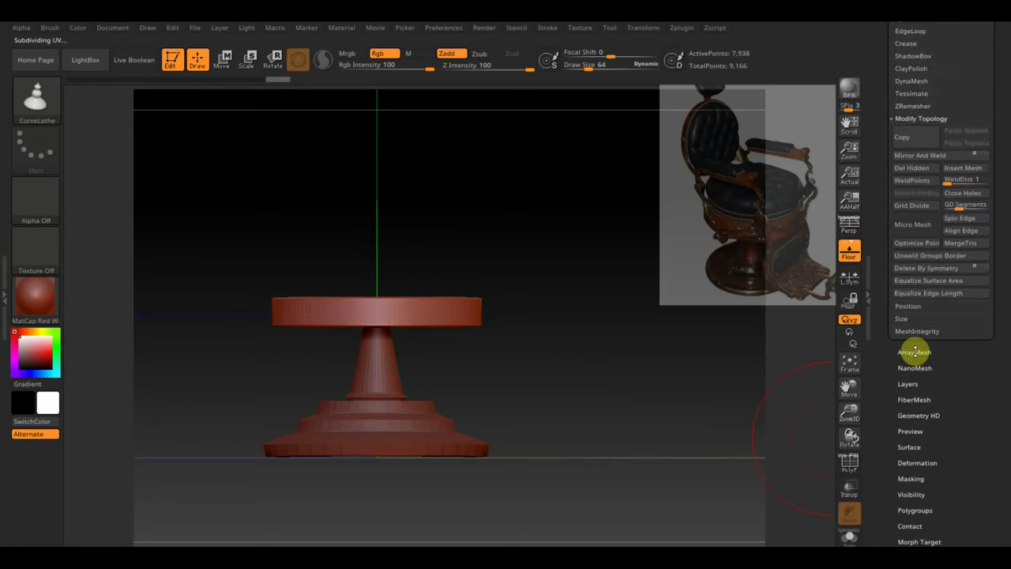
pyautogui.scroll(3, 915, 351)
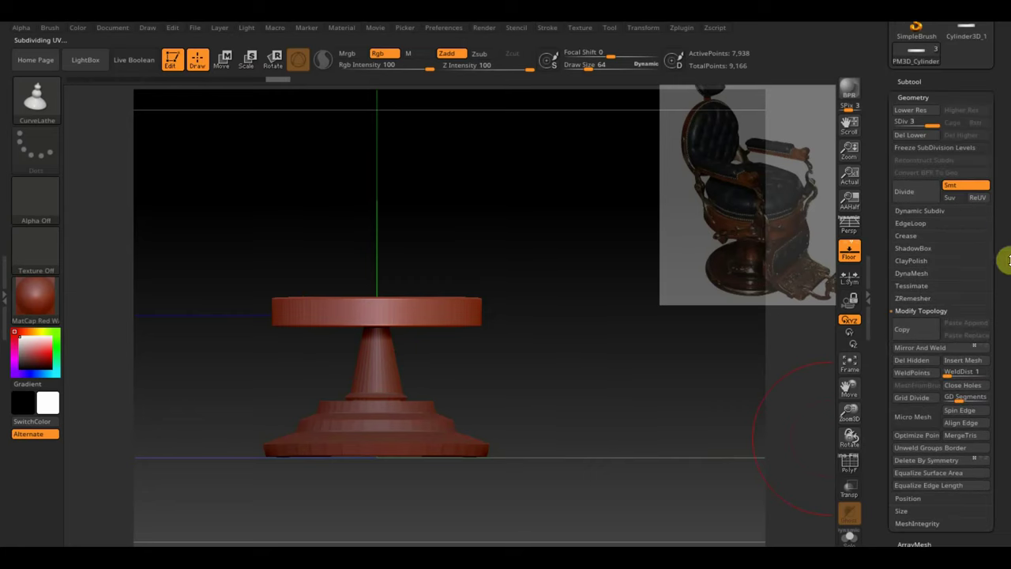
pyautogui.click(922, 136)
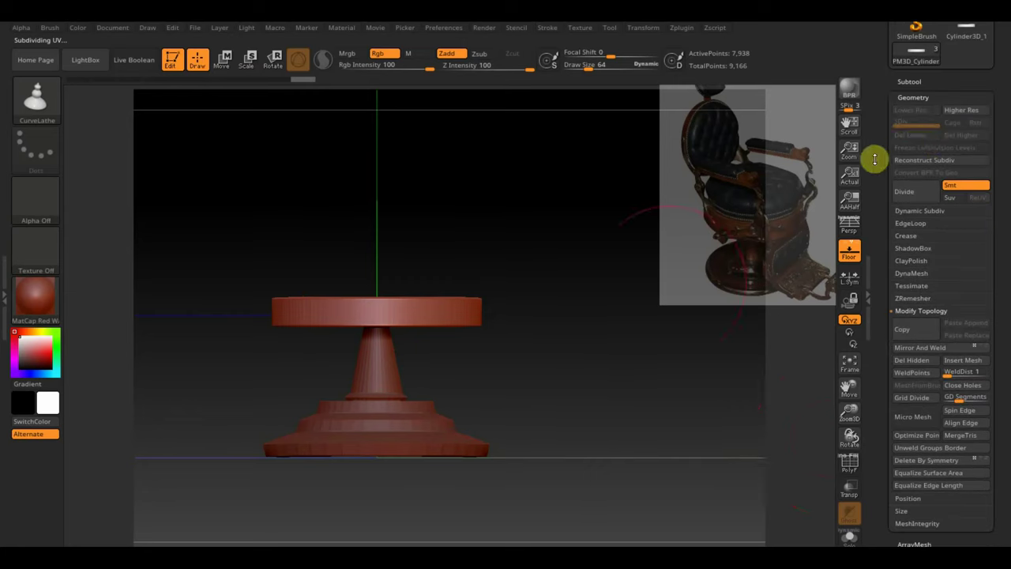
pyautogui.keyDown('alt'); pyautogui.click(397, 429); pyautogui.keyUp('alt')
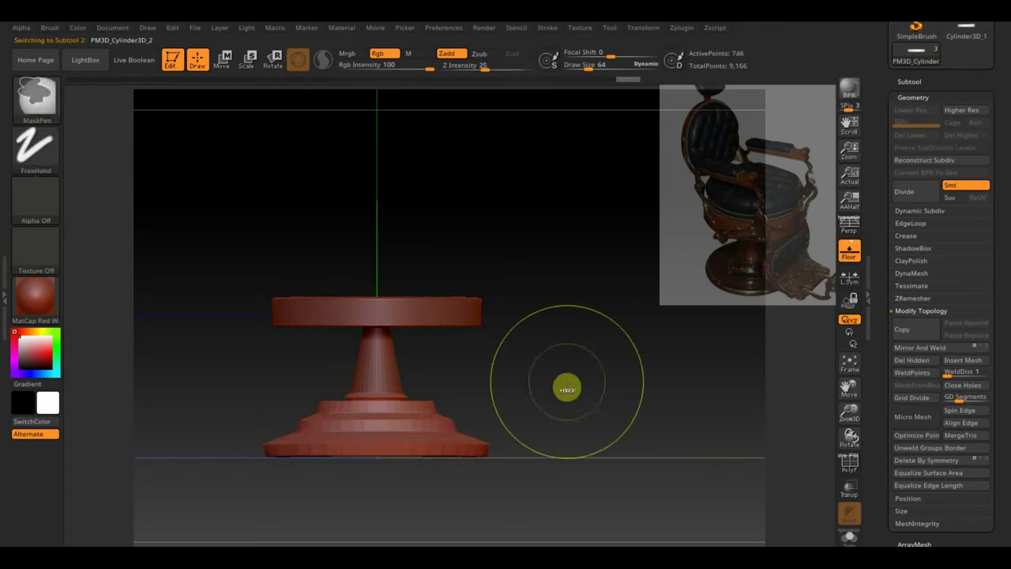
pyautogui.hotkey('ctrl', 'd')
pyautogui.hotkey('ctrl', 'd')
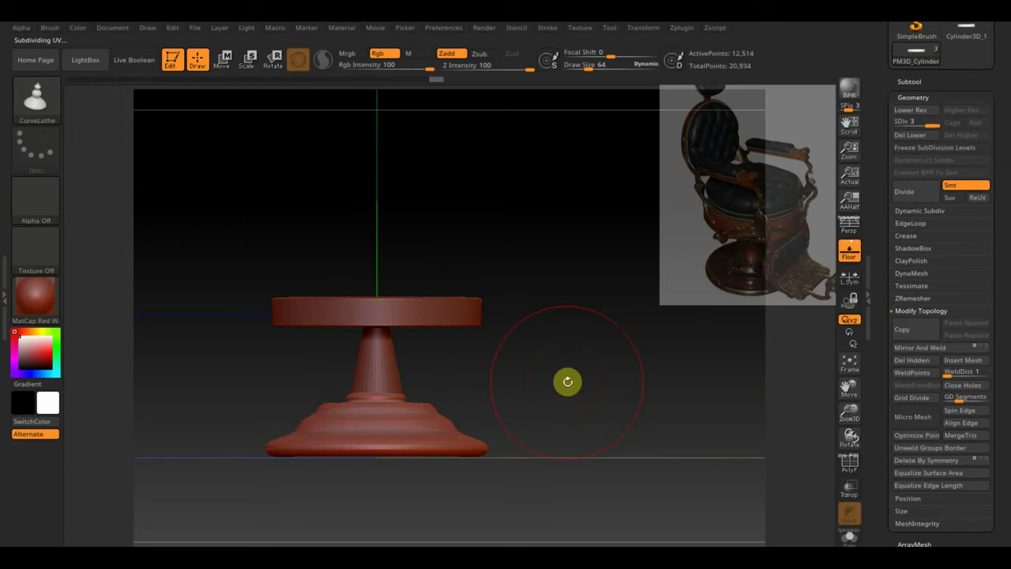
# Squash the tiered base into a low, flat stepped foot beneath the column
pyautogui.click(222, 59)
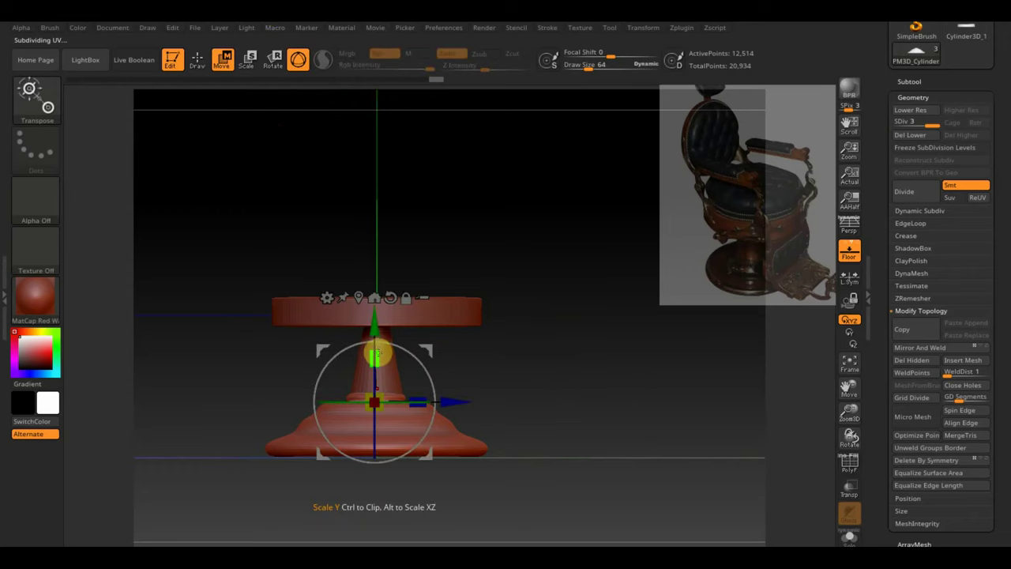
pyautogui.moveTo(378, 356); pyautogui.dragTo(378, 380)
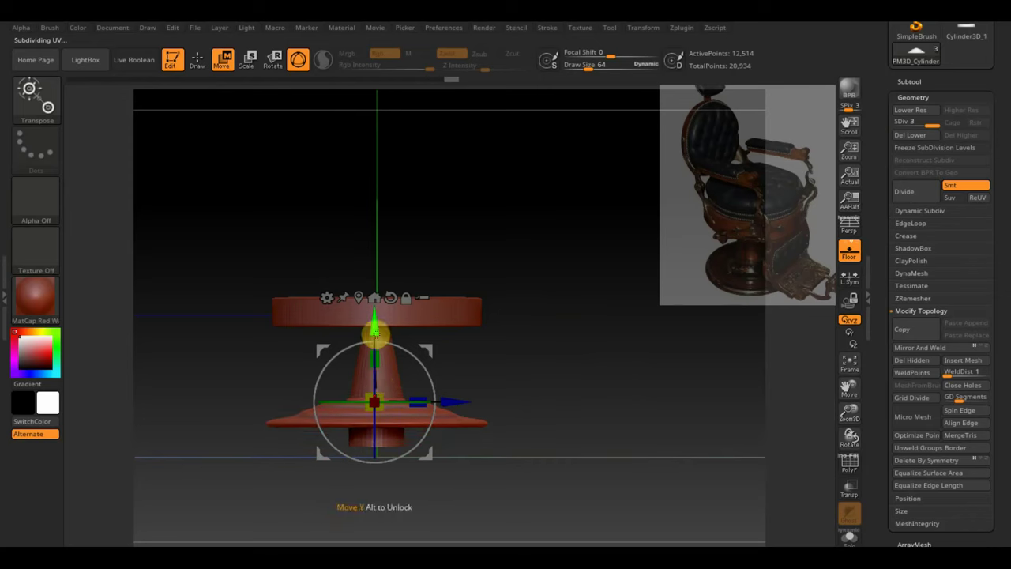
pyautogui.moveTo(376, 324); pyautogui.dragTo(374, 360)
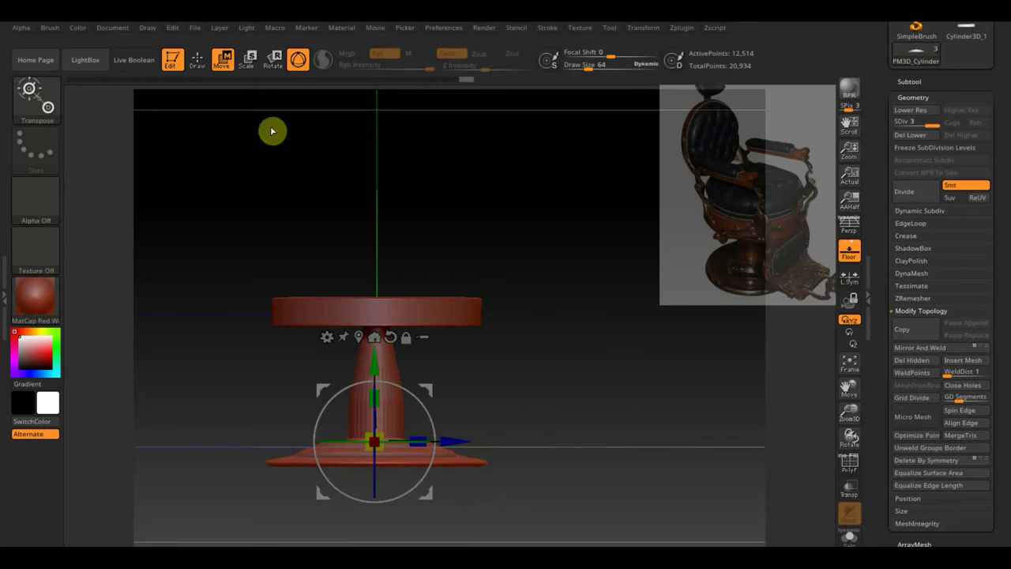
# Select the pedestal column and raise it up into the seat disc
pyautogui.press('q')
pyautogui.keyDown('alt'); pyautogui.click(380, 385); pyautogui.keyUp('alt')
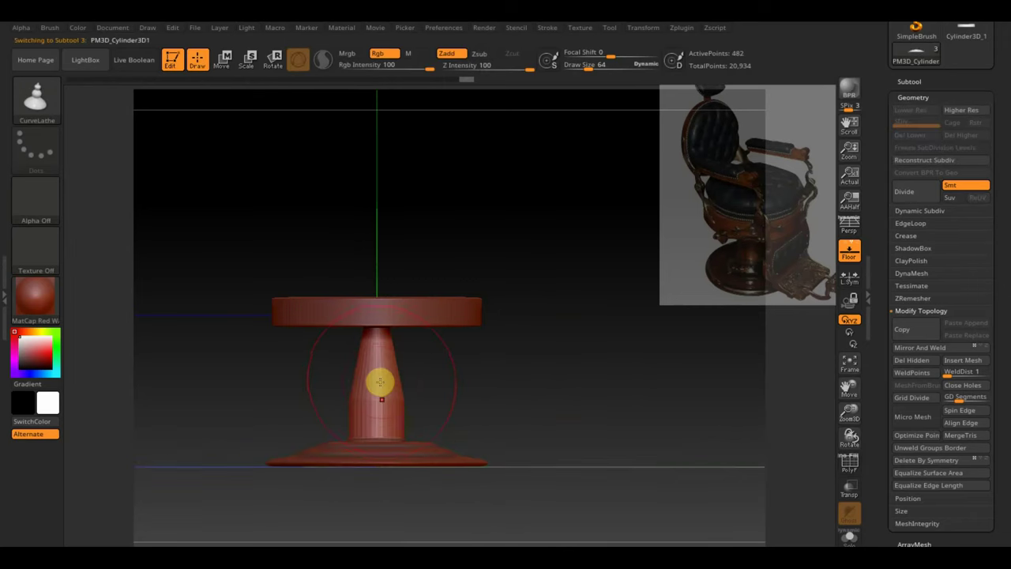
pyautogui.click(221, 63)
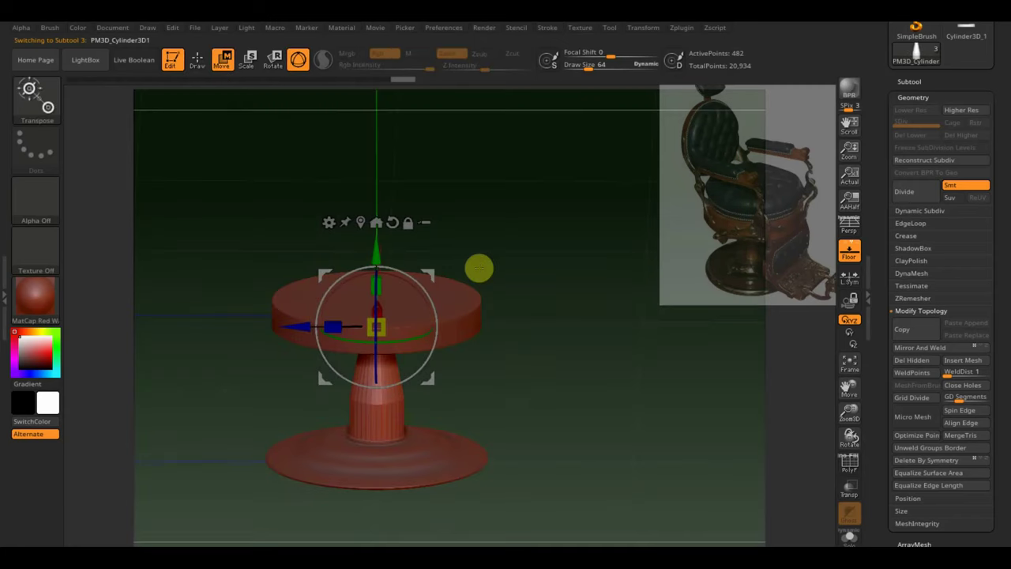
pyautogui.keyDown('shift'); pyautogui.moveTo(478, 267); pyautogui.dragTo(485, 244); pyautogui.keyUp('shift')
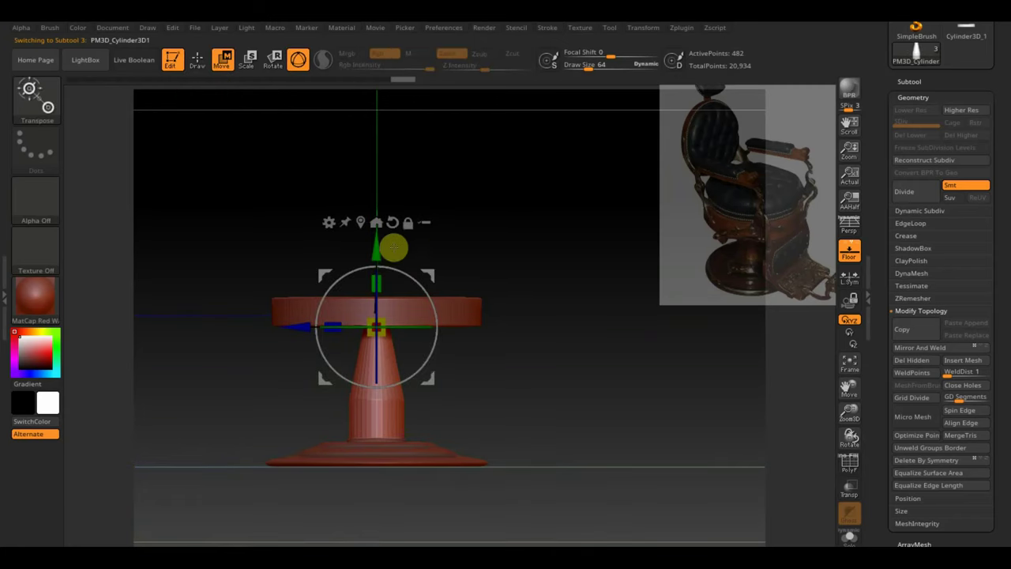
pyautogui.moveTo(379, 246); pyautogui.dragTo(378, 290)
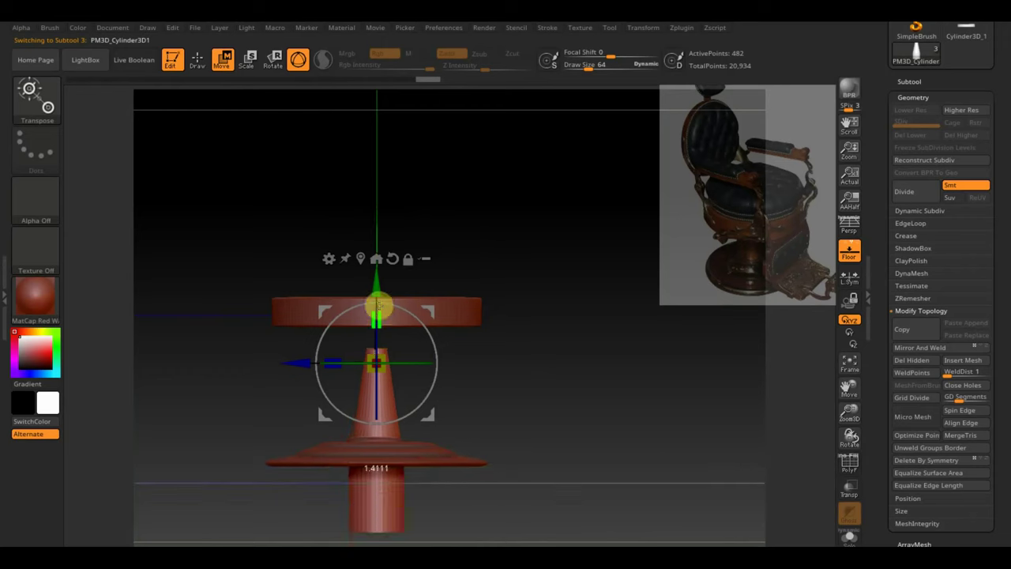
pyautogui.moveTo(378, 290); pyautogui.dragTo(376, 253)
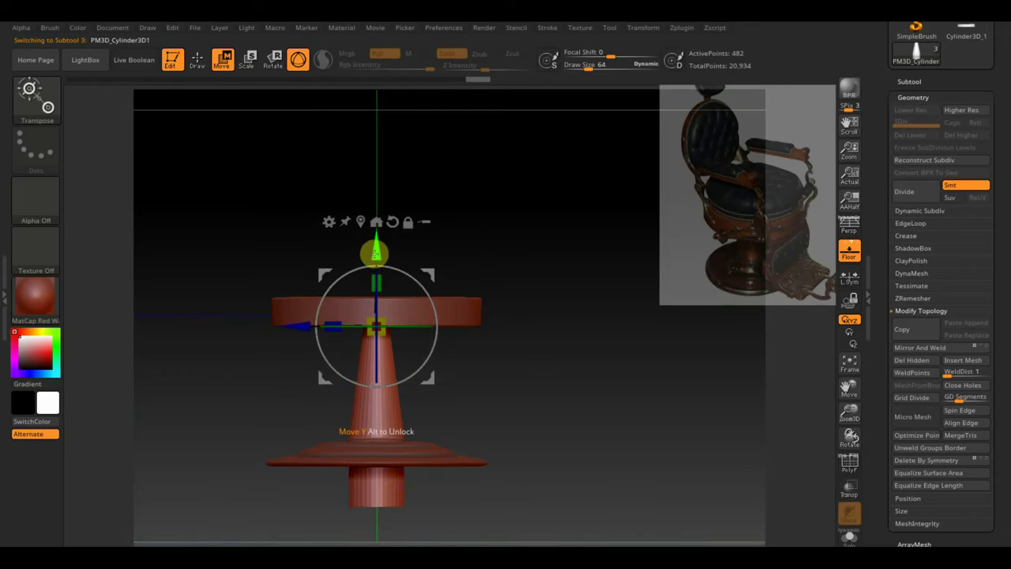
# Subdivide the column twice and delete its lower subdivision levels
pyautogui.press('q')
pyautogui.hotkey('ctrl', 'd')
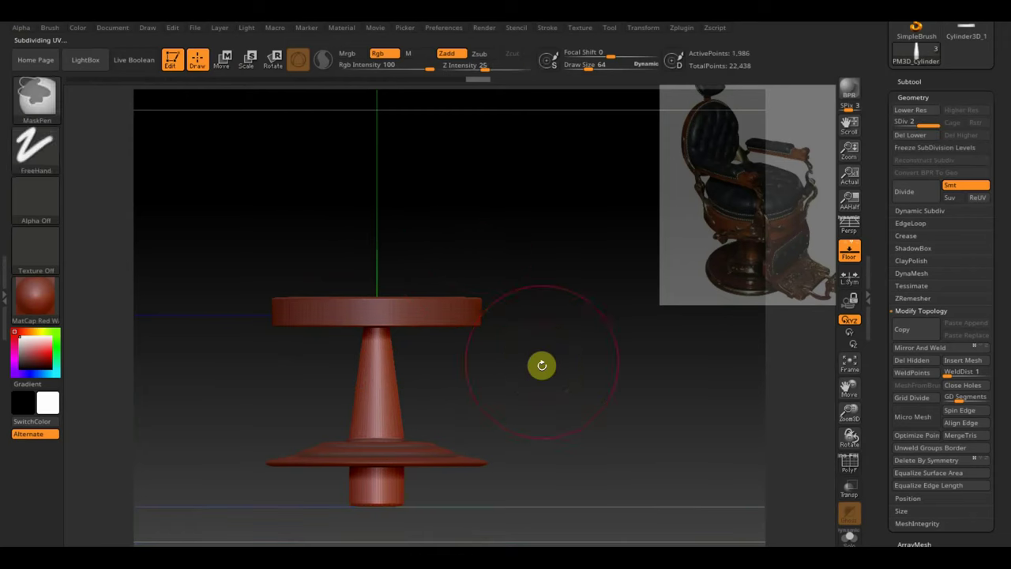
pyautogui.hotkey('ctrl', 'd')
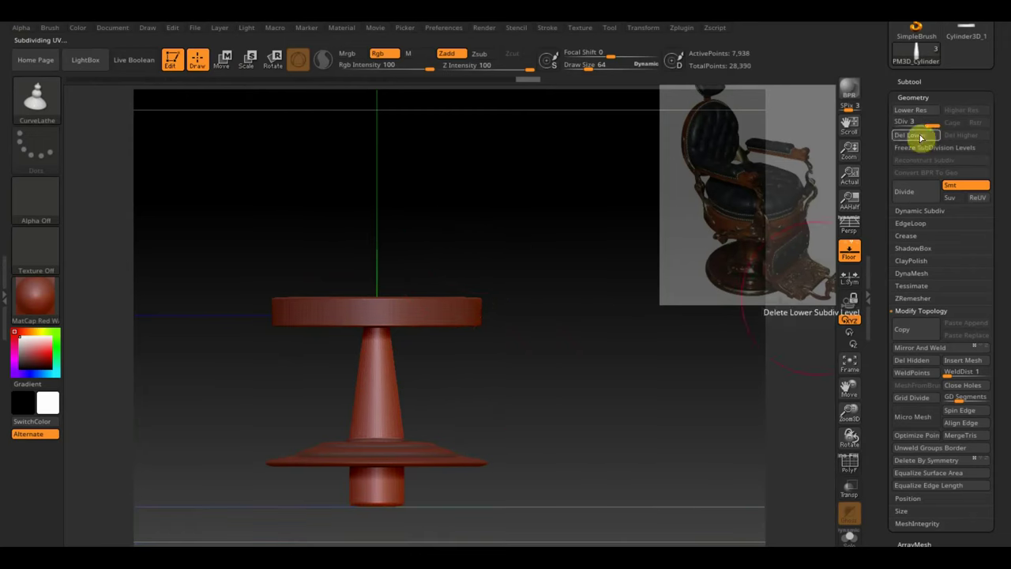
pyautogui.click(910, 134)
# Cut off the column stub below the base with the TrimRect brush
pyautogui.keyDown('ctrl'); pyautogui.keyDown('shift'); pyautogui.moveTo(632, 531); pyautogui.dragTo(513, 518); pyautogui.keyUp('shift'); pyautogui.keyUp('ctrl')
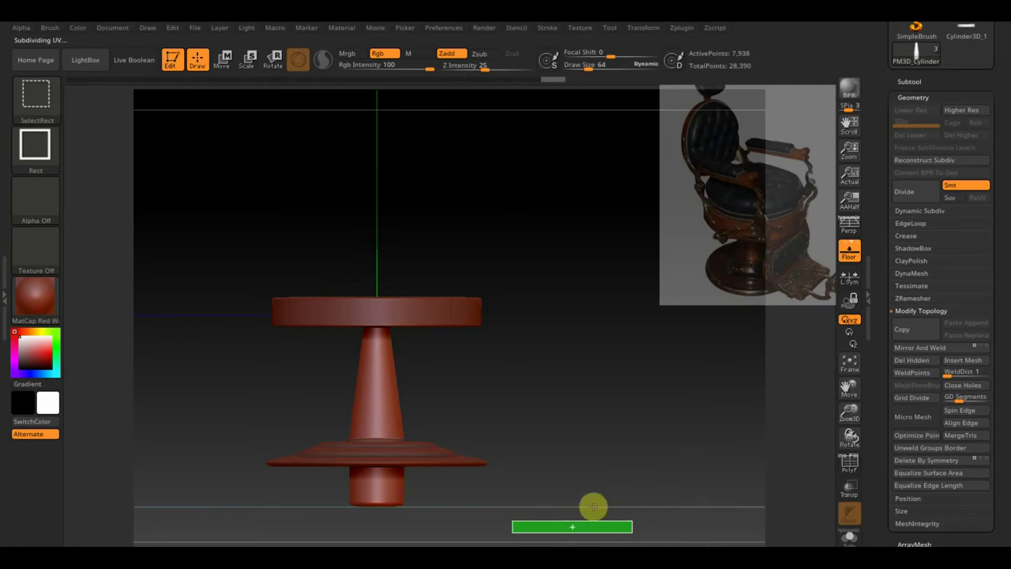
pyautogui.click(30, 88)
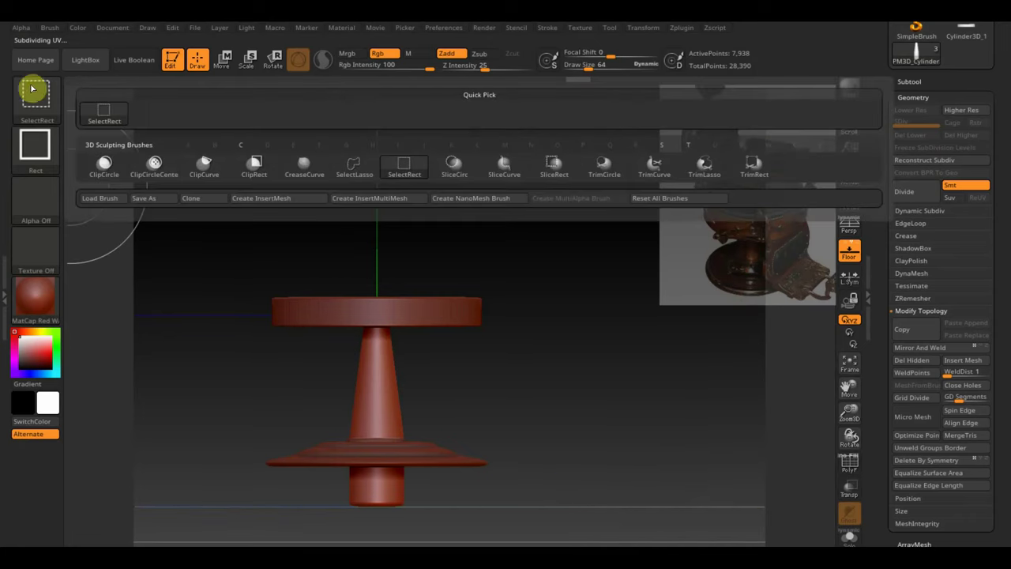
pyautogui.click(713, 162)
pyautogui.keyDown('ctrl'); pyautogui.keyDown('shift'); pyautogui.moveTo(565, 532); pyautogui.dragTo(268, 459); pyautogui.keyUp('shift'); pyautogui.keyUp('ctrl')
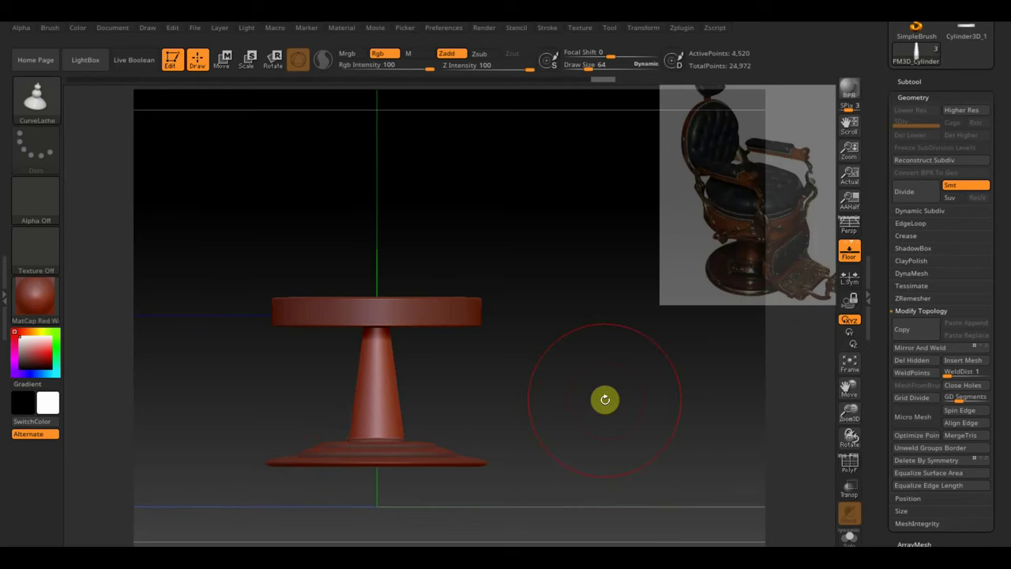
# Mask and invert to isolate a band near the column bottom, then widen it into a collar
pyautogui.keyDown('ctrl'); pyautogui.moveTo(625, 532); pyautogui.dragTo(286, 427); pyautogui.keyUp('ctrl')
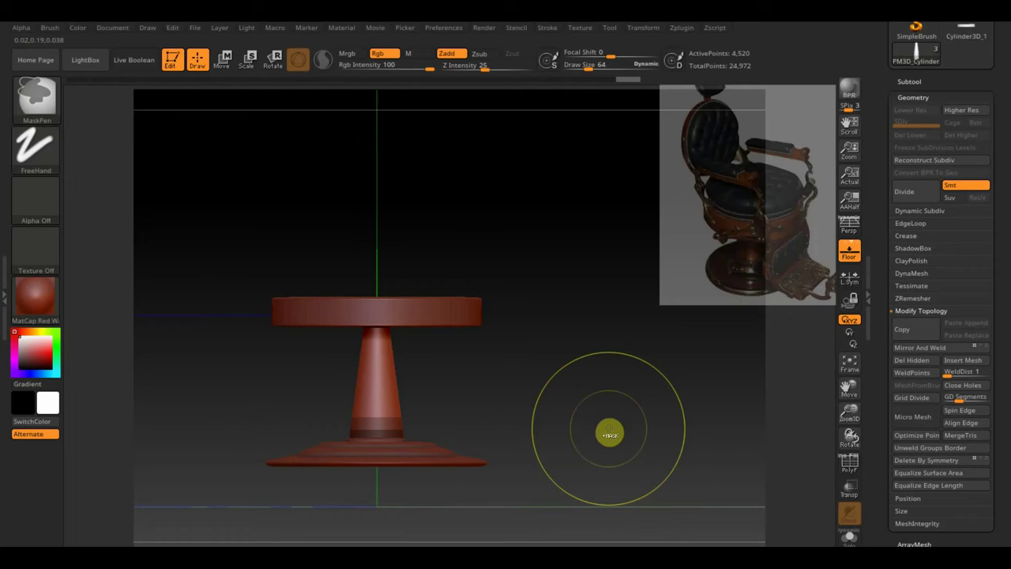
pyautogui.keyDown('ctrl'); pyautogui.click(609, 434); pyautogui.keyUp('ctrl')
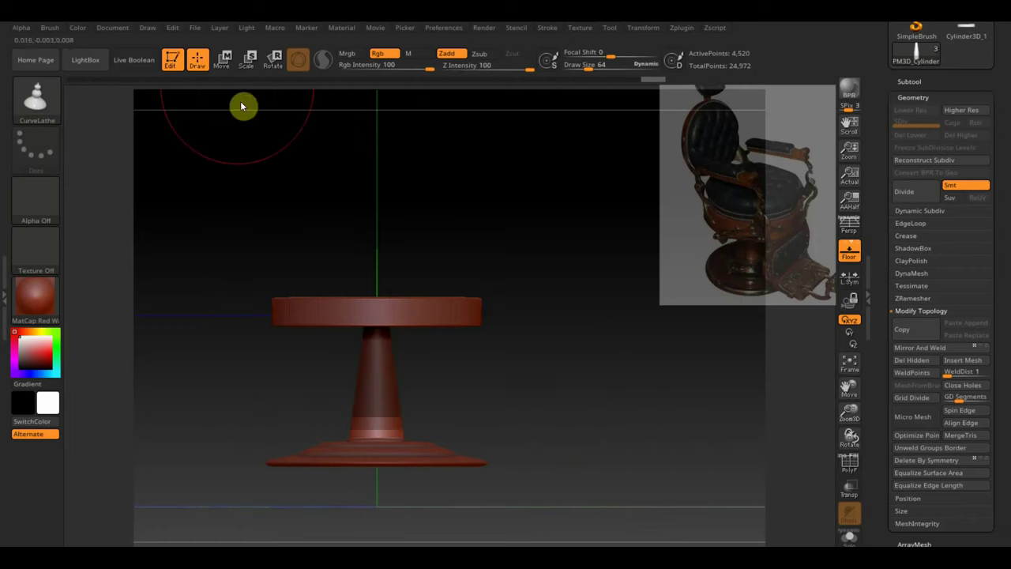
pyautogui.click(222, 59)
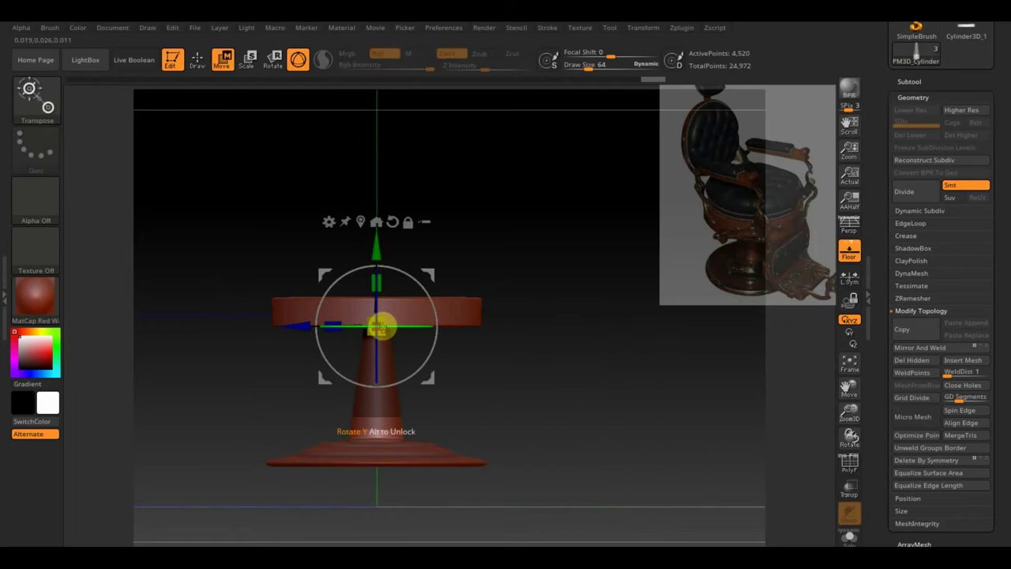
pyautogui.moveTo(380, 326)
pyautogui.mouseDown()
pyautogui.moveTo(392, 327)
pyautogui.moveTo(379, 329)
pyautogui.mouseUp()
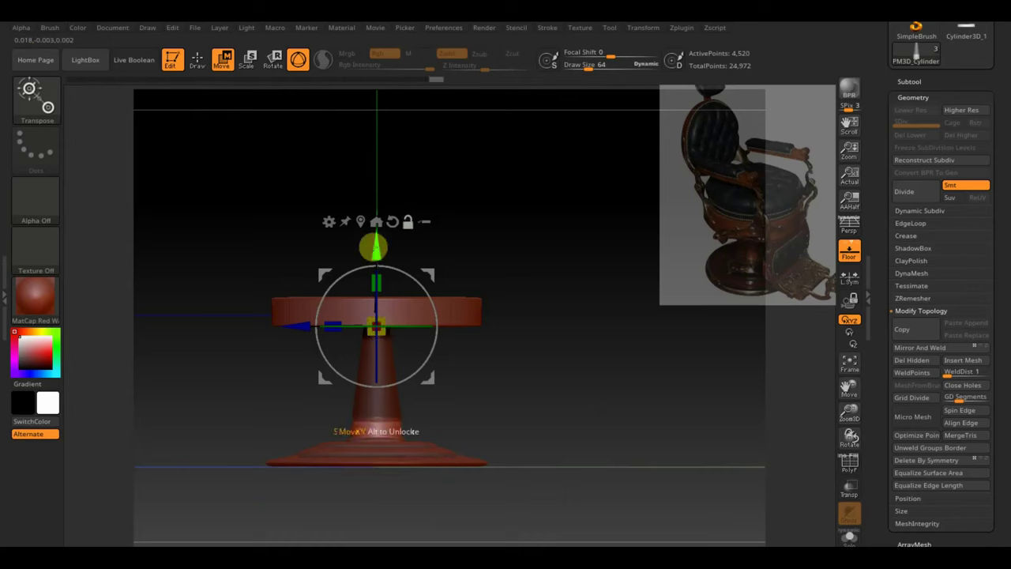
pyautogui.keyDown('alt'); pyautogui.moveTo(377, 241); pyautogui.dragTo(364, 345); pyautogui.keyUp('alt')
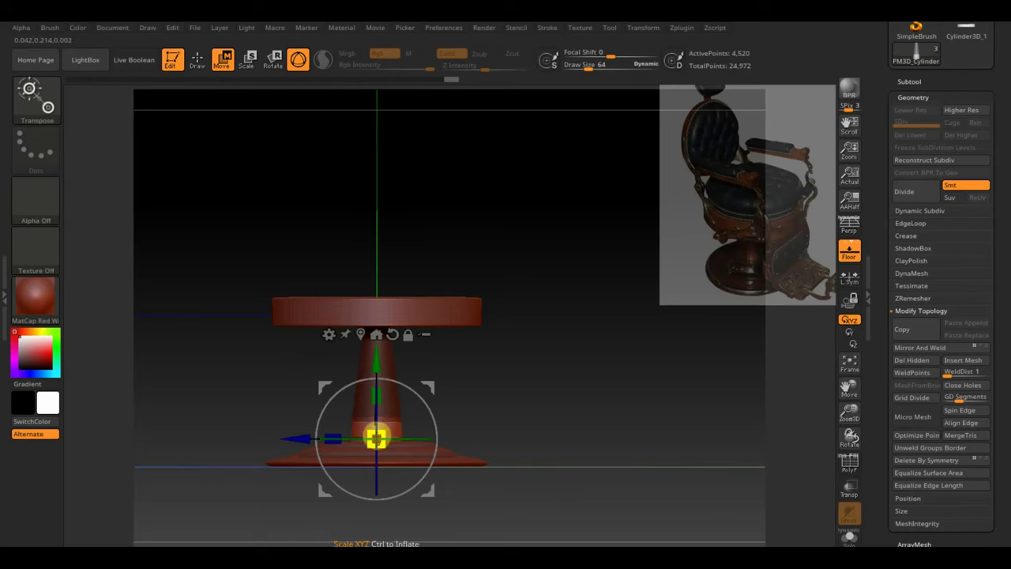
pyautogui.moveTo(379, 444); pyautogui.dragTo(393, 444)
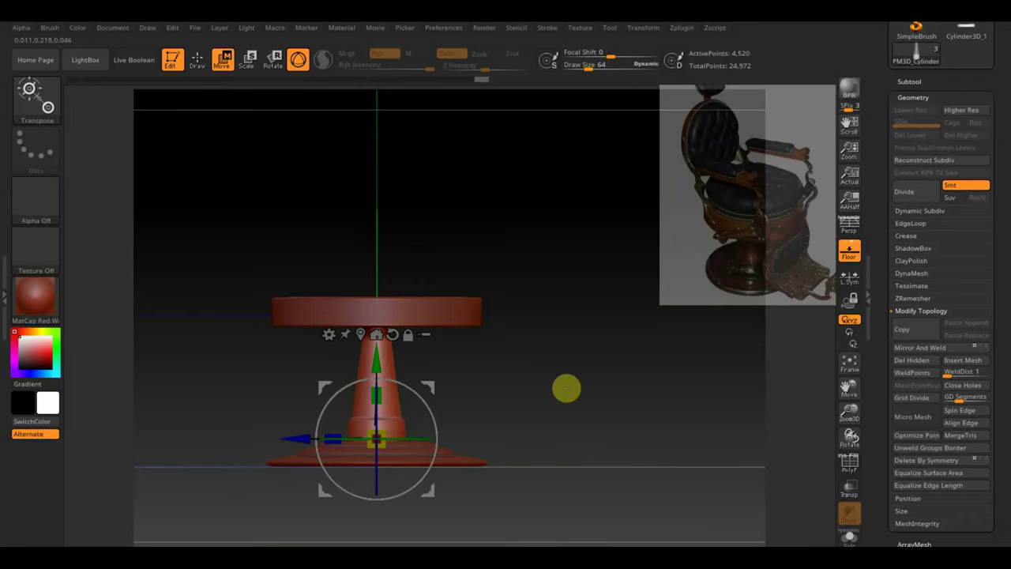
# Make the seat disc PM3D_Cylinder3D_1 the active subtool
pyautogui.moveTo(564, 387); pyautogui.dragTo(594, 429)
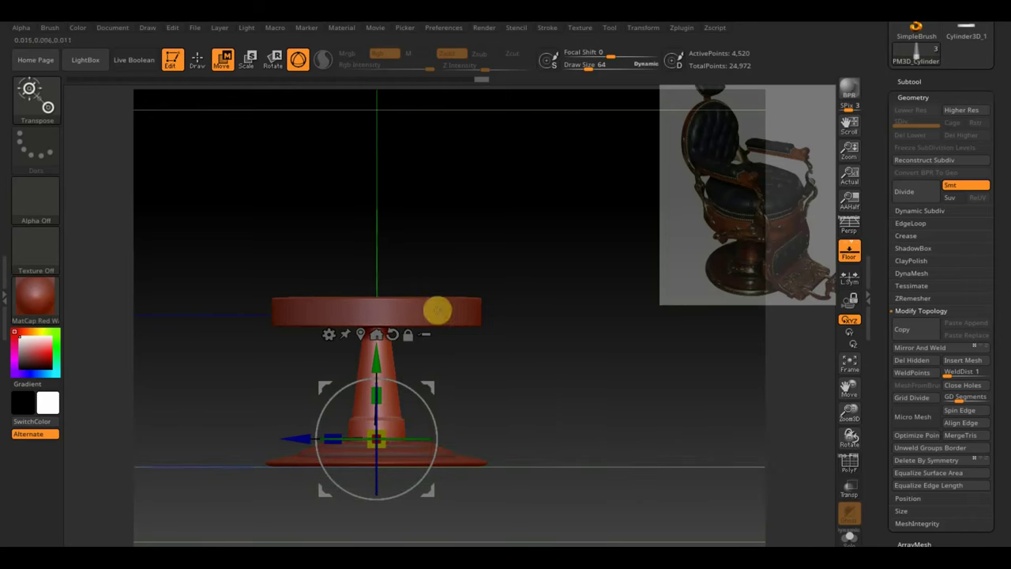
pyautogui.click(436, 311)
pyautogui.click(954, 82)
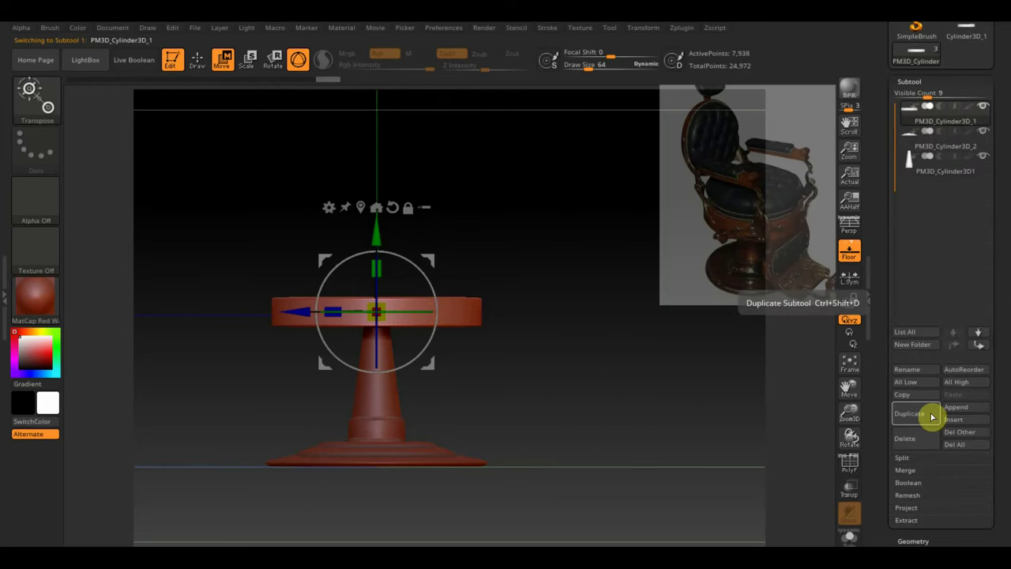
# Duplicate the seat disc, rotate the copy upright, and make it thinner
pyautogui.click(909, 413)
pyautogui.moveTo(555, 383)
pyautogui.mouseDown()
pyautogui.moveTo(557, 410)
pyautogui.moveTo(533, 395)
pyautogui.mouseUp()
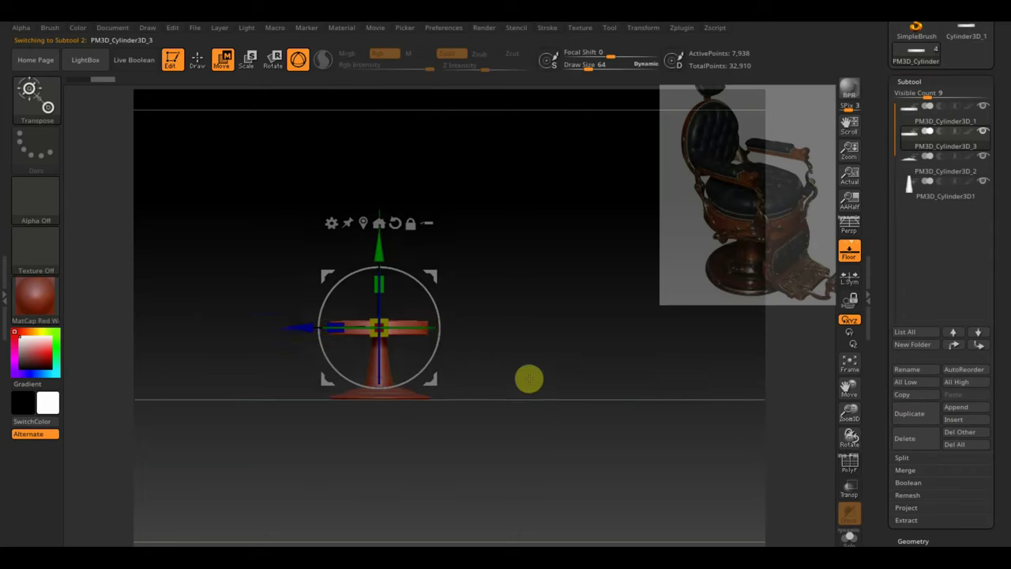
pyautogui.moveTo(443, 308)
pyautogui.mouseDown()
pyautogui.moveTo(457, 399)
pyautogui.moveTo(447, 289)
pyautogui.moveTo(387, 217)
pyautogui.moveTo(376, 213)
pyautogui.moveTo(383, 218)
pyautogui.moveTo(371, 229)
pyautogui.mouseUp()
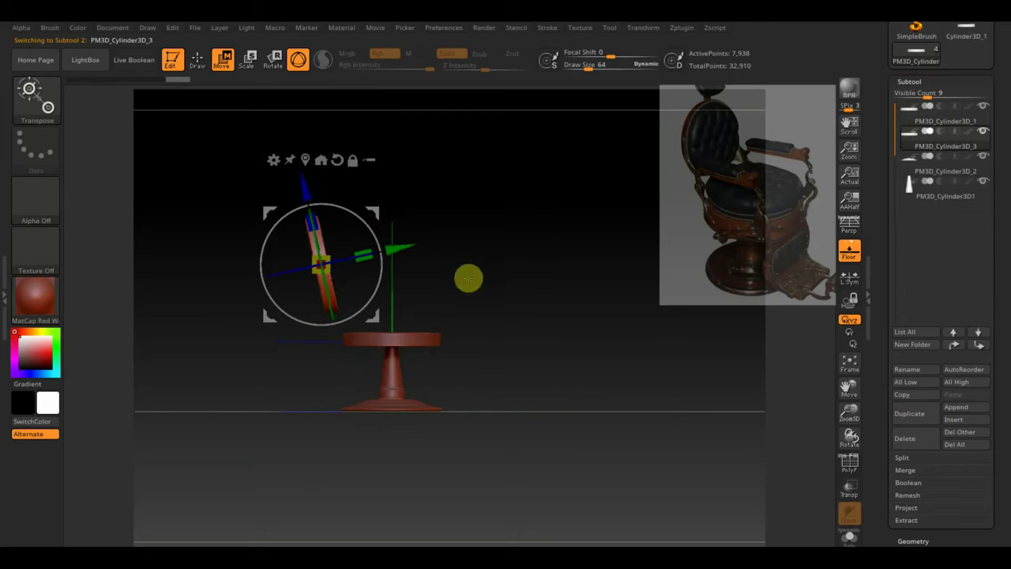
pyautogui.keyDown('alt'); pyautogui.moveTo(469, 277); pyautogui.dragTo(487, 322); pyautogui.keyUp('alt')
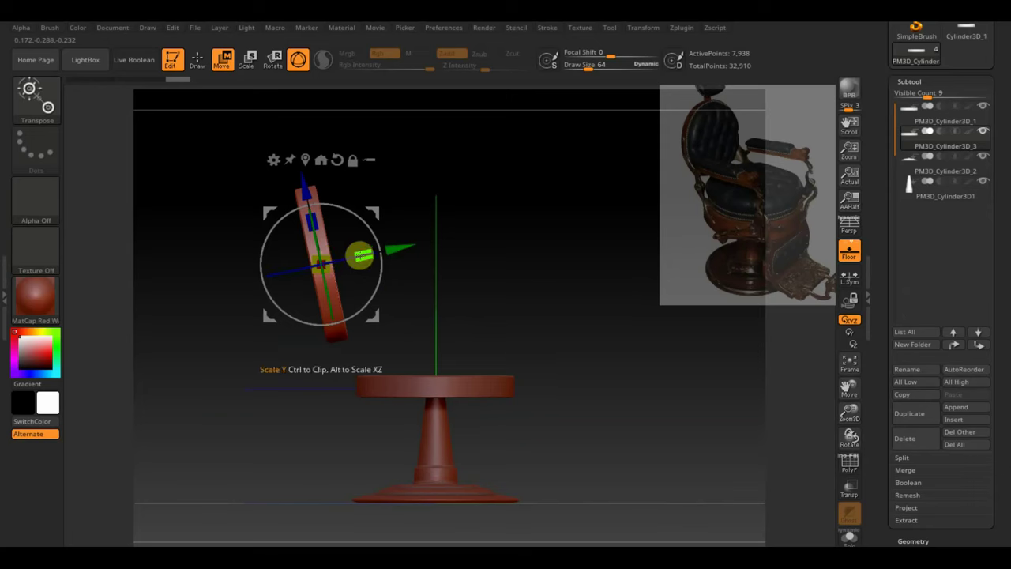
pyautogui.moveTo(362, 253); pyautogui.dragTo(345, 255)
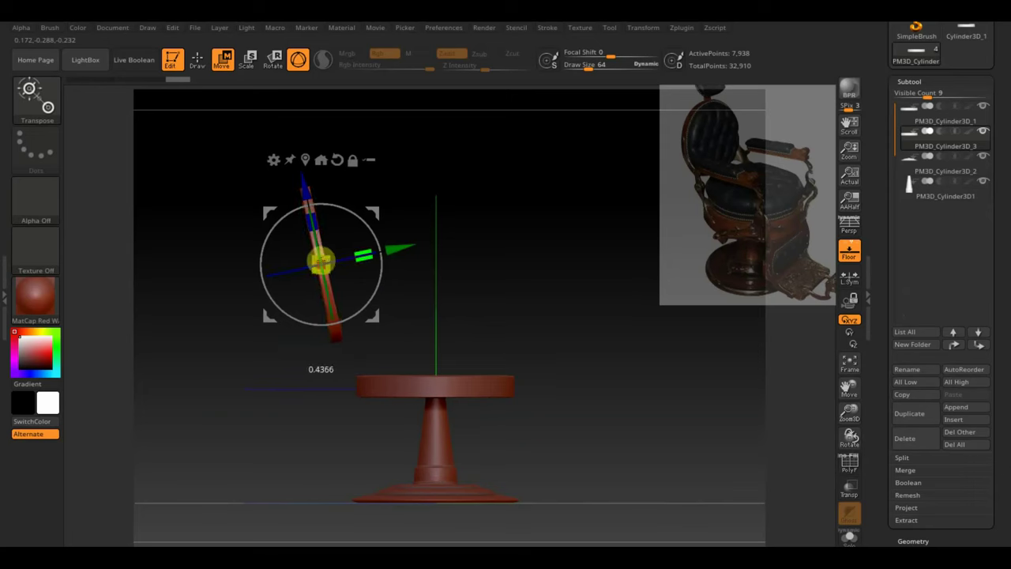
# Shrink the upright disc and position it above the seat as a backrest
pyautogui.keyDown('shift'); pyautogui.moveTo(490, 303); pyautogui.dragTo(494, 336); pyautogui.keyUp('shift')
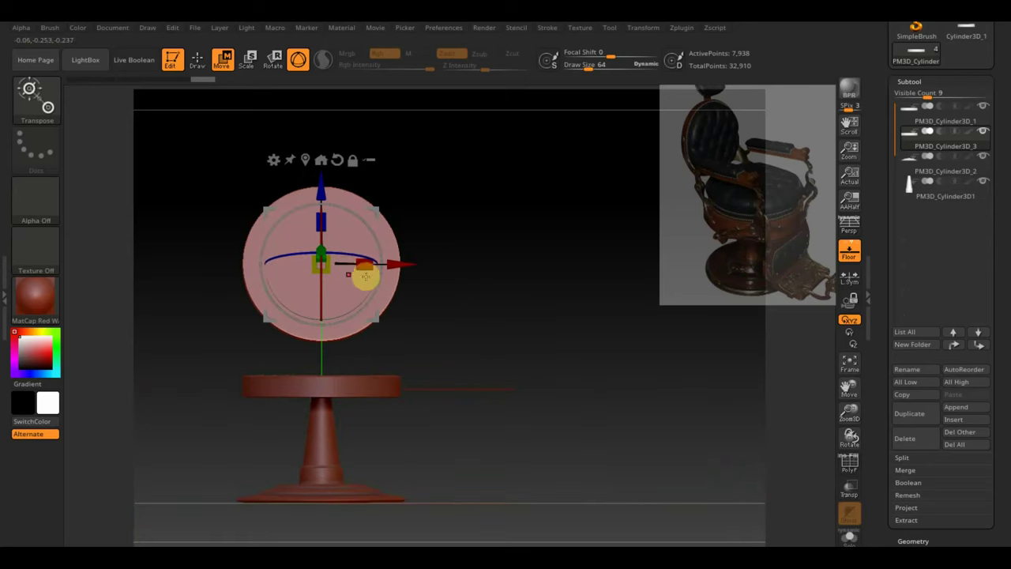
pyautogui.moveTo(327, 271); pyautogui.dragTo(317, 267)
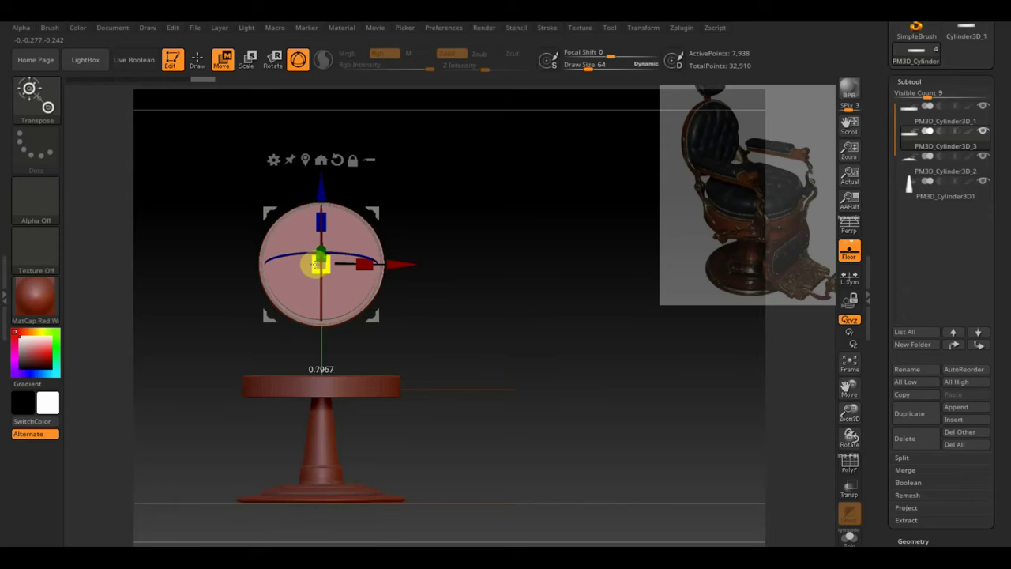
pyautogui.moveTo(329, 185); pyautogui.dragTo(331, 212)
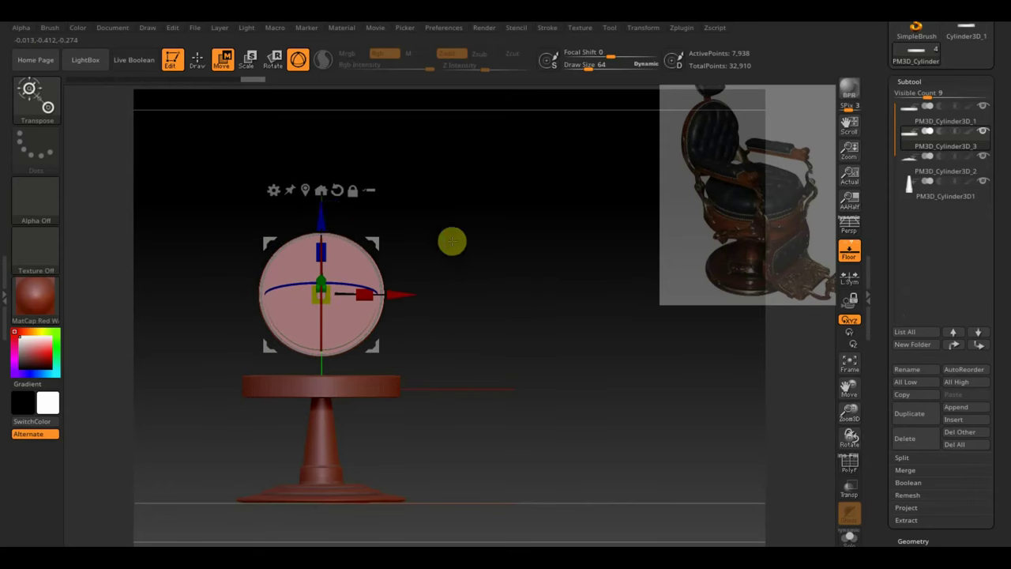
pyautogui.moveTo(485, 290); pyautogui.dragTo(558, 309)
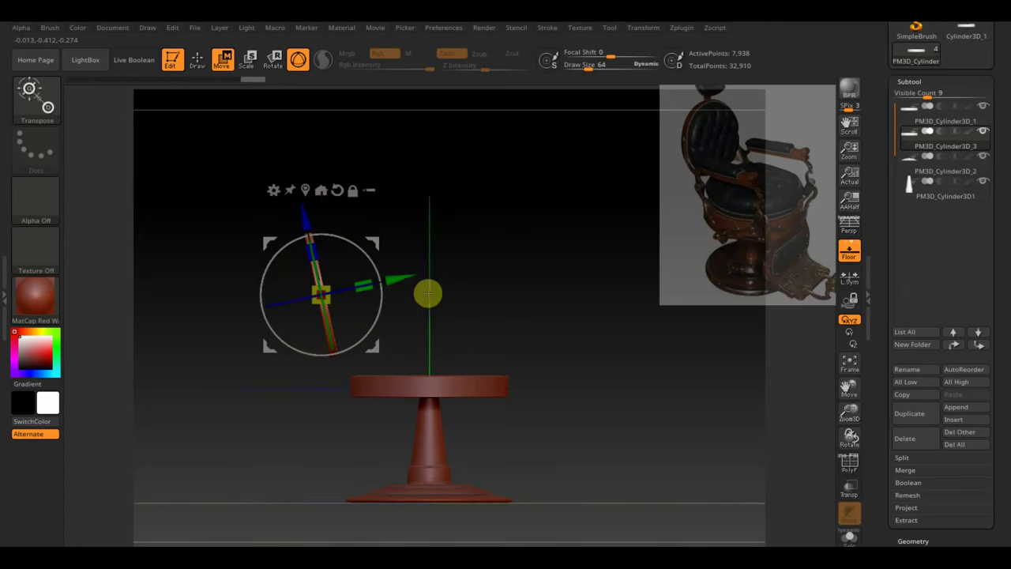
pyautogui.moveTo(403, 280); pyautogui.dragTo(413, 282)
pyautogui.moveTo(666, 352); pyautogui.dragTo(571, 389)
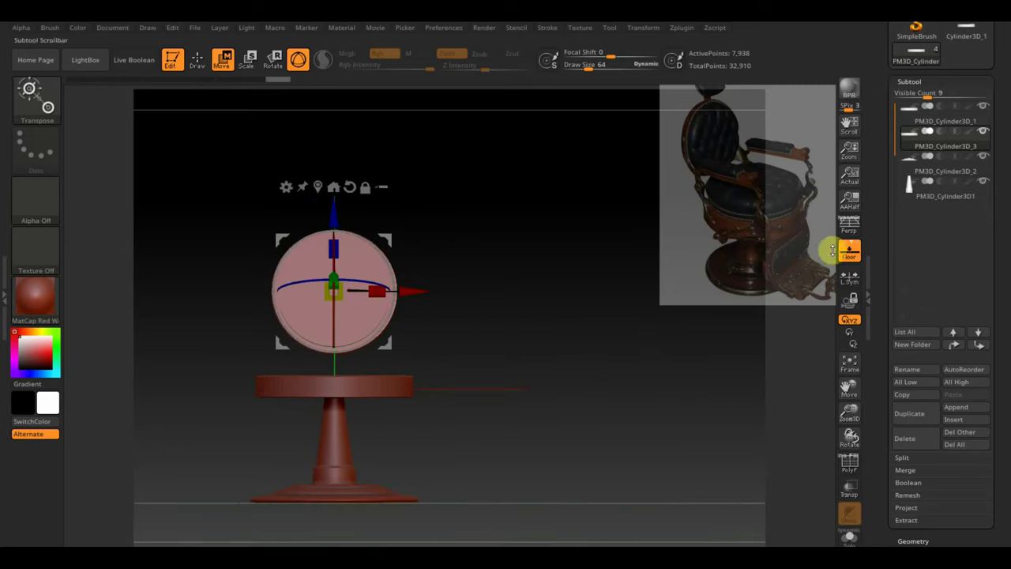
# Duplicate the backrest disc, adjust the copy's thickness and position, and duplicate it again
pyautogui.click(920, 416)
pyautogui.moveTo(411, 276); pyautogui.dragTo(420, 273)
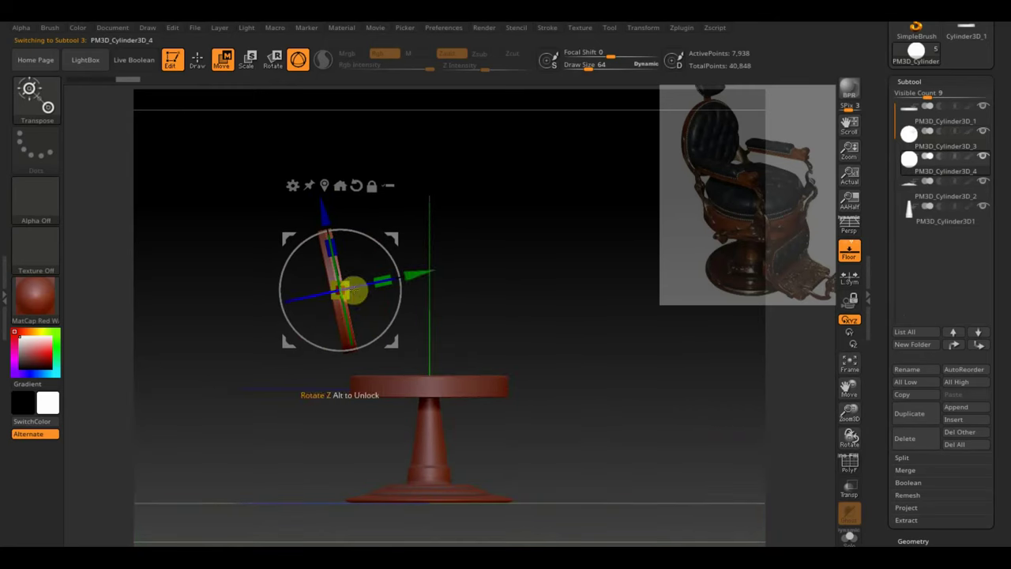
pyautogui.moveTo(572, 355)
pyautogui.mouseDown()
pyautogui.moveTo(529, 368)
pyautogui.moveTo(379, 299)
pyautogui.moveTo(340, 291)
pyautogui.mouseUp()
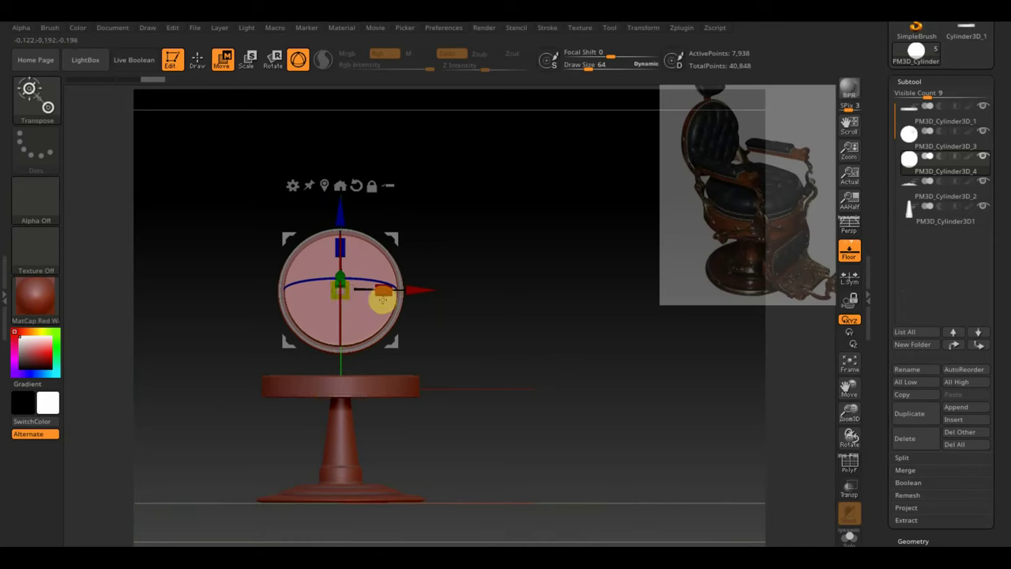
pyautogui.moveTo(505, 341); pyautogui.dragTo(555, 354)
pyautogui.moveTo(381, 278); pyautogui.dragTo(556, 283)
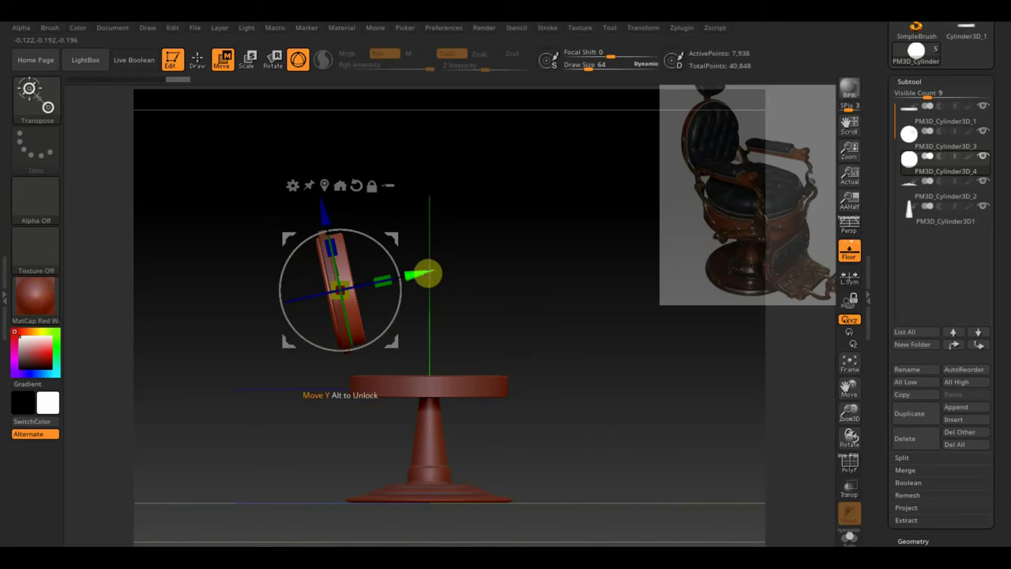
pyautogui.moveTo(424, 273); pyautogui.dragTo(429, 277)
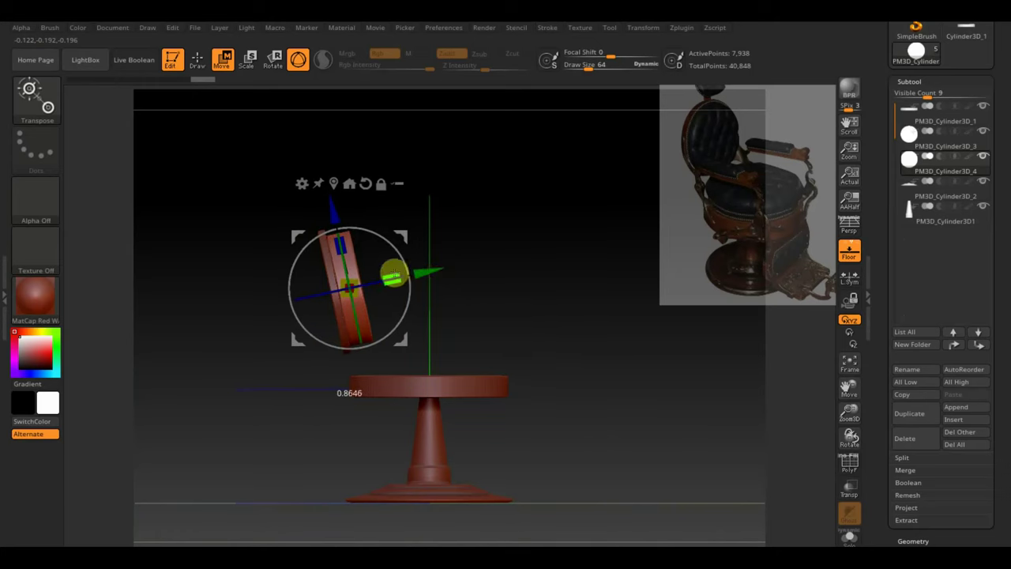
pyautogui.moveTo(392, 274)
pyautogui.mouseDown()
pyautogui.moveTo(372, 281)
pyautogui.moveTo(442, 274)
pyautogui.moveTo(459, 334)
pyautogui.moveTo(566, 345)
pyautogui.moveTo(595, 361)
pyautogui.mouseUp()
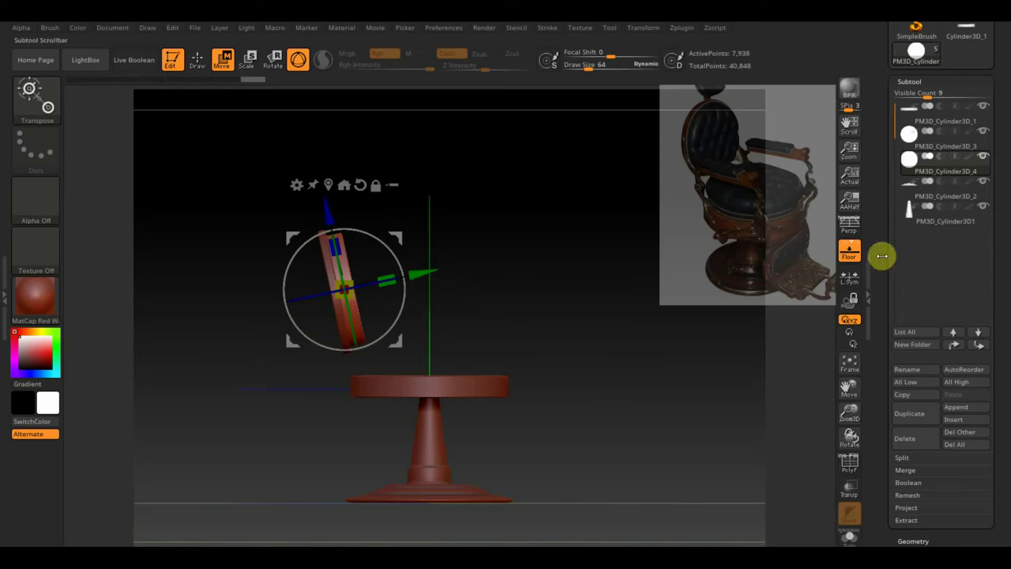
pyautogui.click(908, 413)
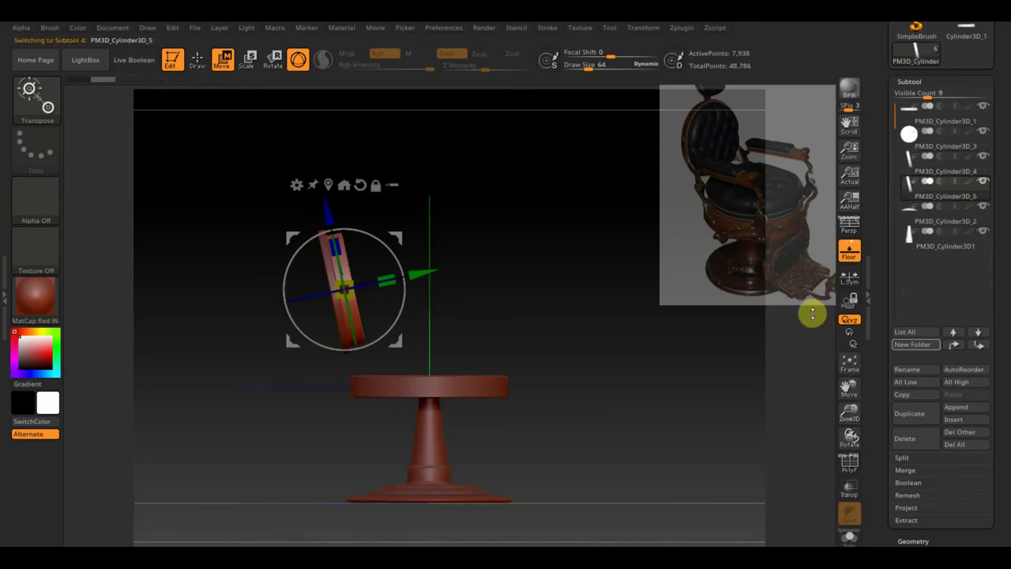
# Delete the extra backrest copy, duplicate the seat disc, and raise the copy onto the seat
pyautogui.click(915, 438)
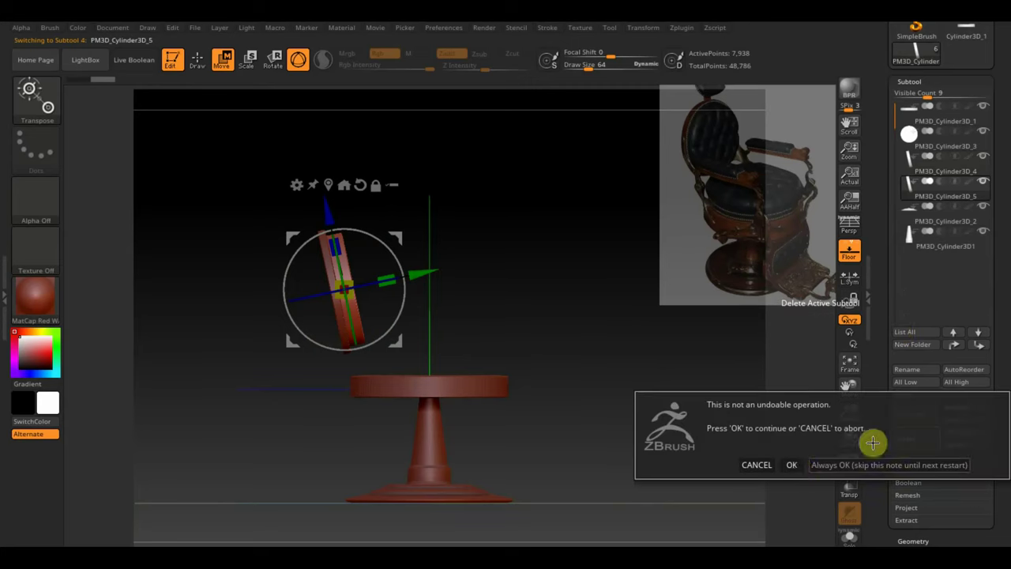
pyautogui.click(785, 458)
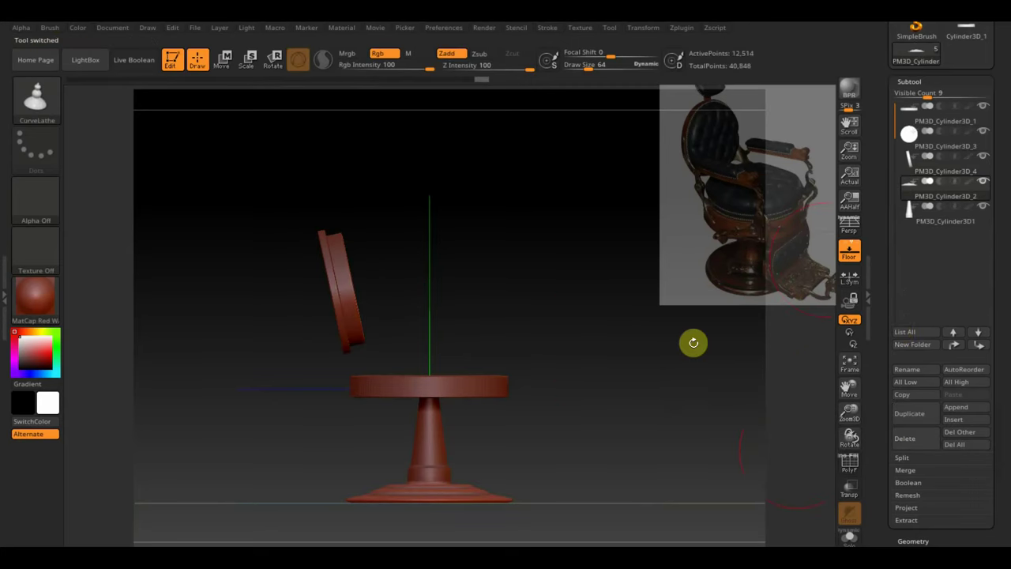
pyautogui.keyDown('alt'); pyautogui.click(474, 387); pyautogui.keyUp('alt')
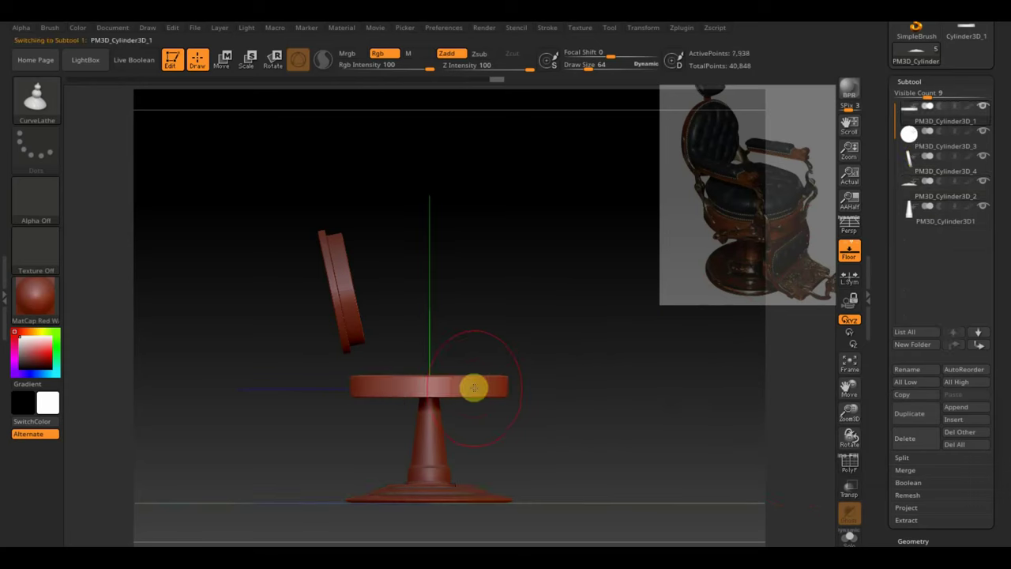
pyautogui.click(909, 413)
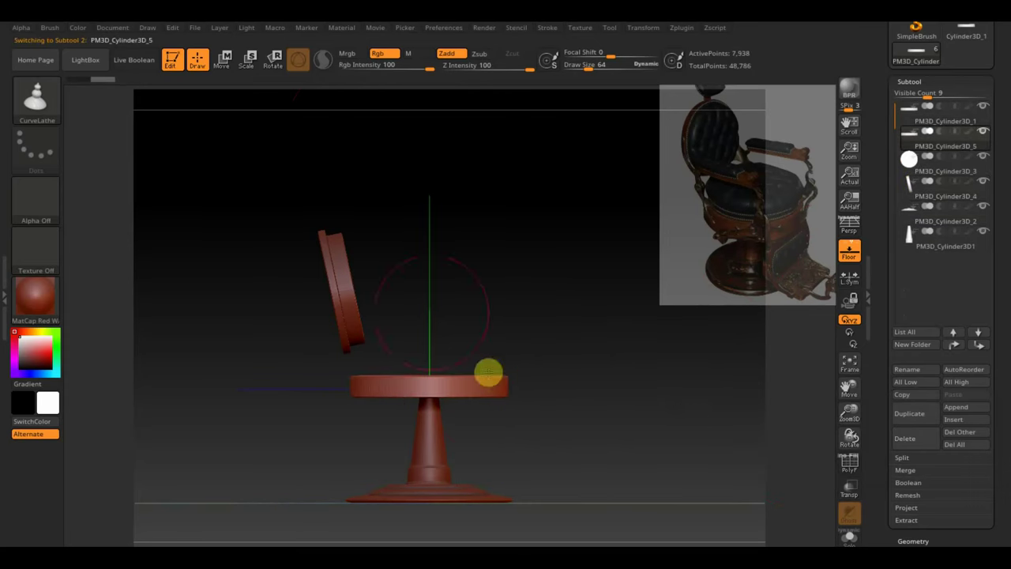
pyautogui.click(226, 67)
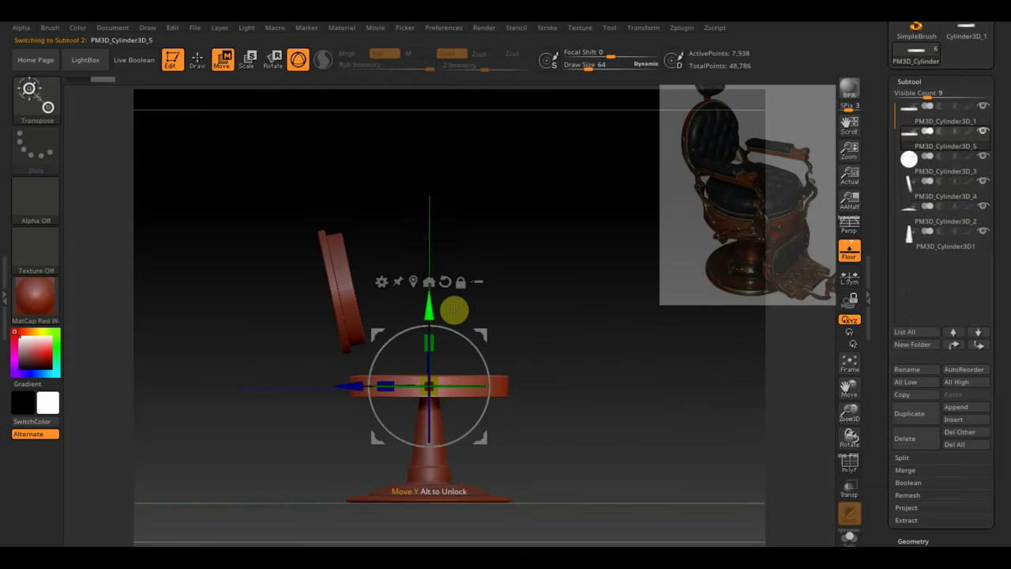
pyautogui.moveTo(454, 311); pyautogui.dragTo(435, 287)
# Scale the stacked seat copy down slightly and check it from above
pyautogui.moveTo(553, 316)
pyautogui.mouseDown()
pyautogui.moveTo(574, 446)
pyautogui.moveTo(560, 453)
pyautogui.mouseUp()
pyautogui.moveTo(434, 370); pyautogui.dragTo(431, 376)
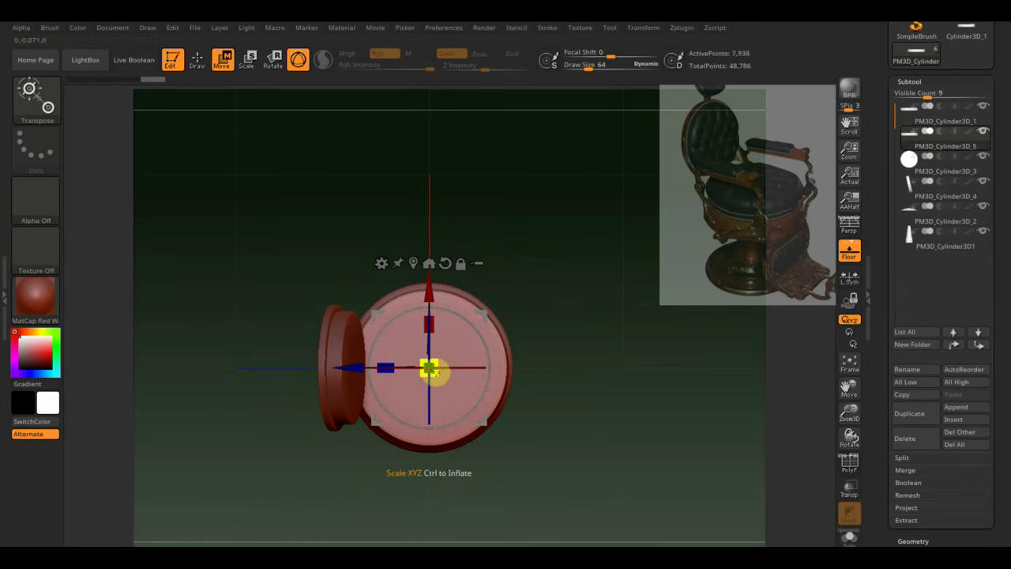
pyautogui.moveTo(434, 373); pyautogui.dragTo(432, 375)
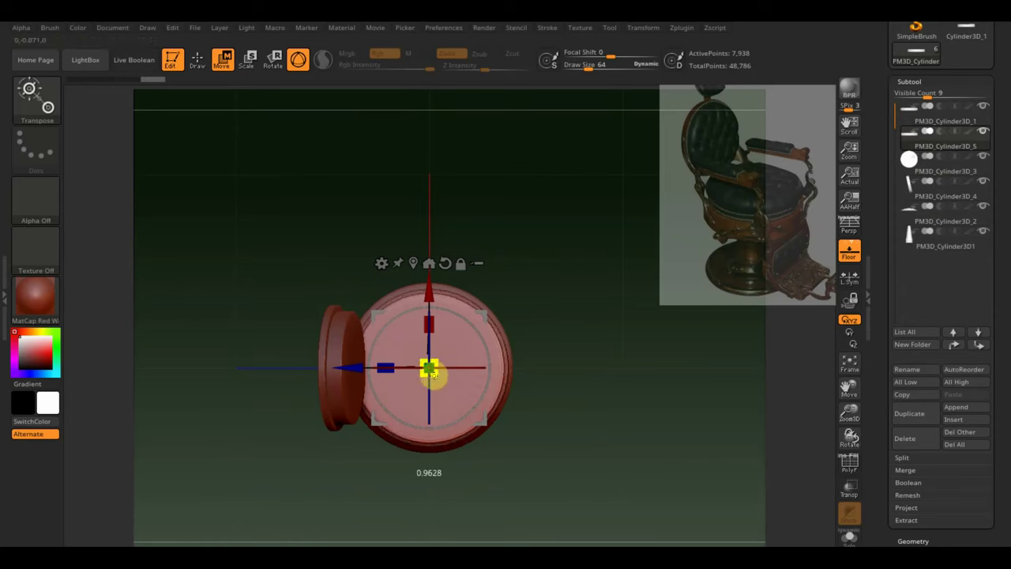
pyautogui.keyDown('shift'); pyautogui.moveTo(501, 392); pyautogui.dragTo(596, 333); pyautogui.keyUp('shift')
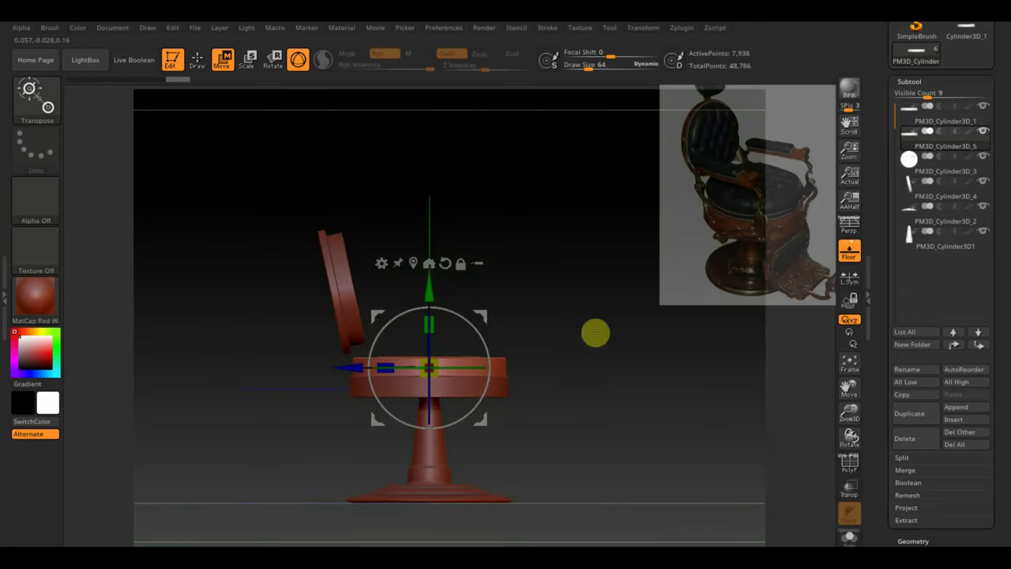
pyautogui.scroll(2, 607, 376)
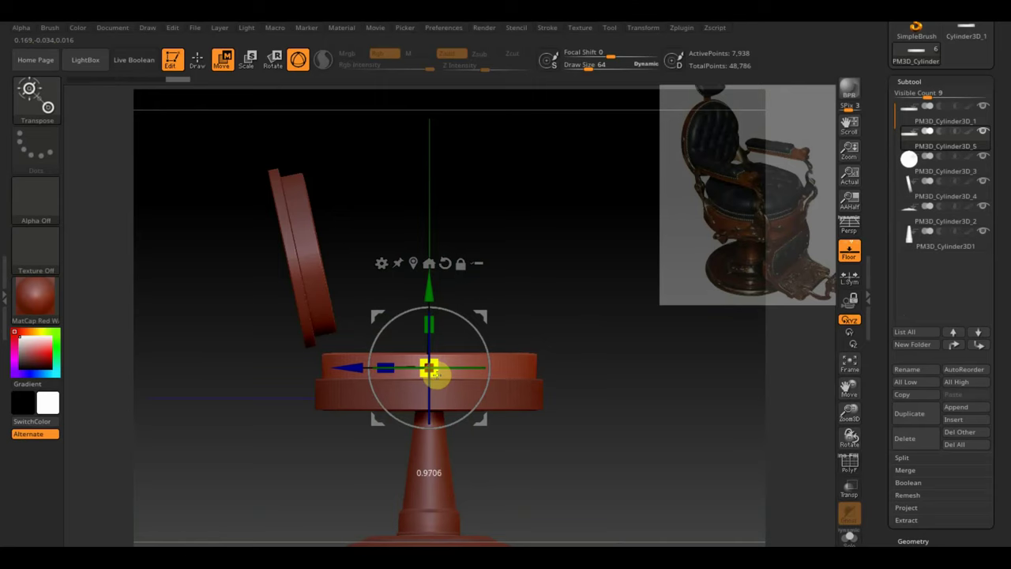
pyautogui.moveTo(650, 384)
pyautogui.mouseDown()
pyautogui.moveTo(611, 461)
pyautogui.moveTo(625, 494)
pyautogui.moveTo(716, 397)
pyautogui.mouseUp()
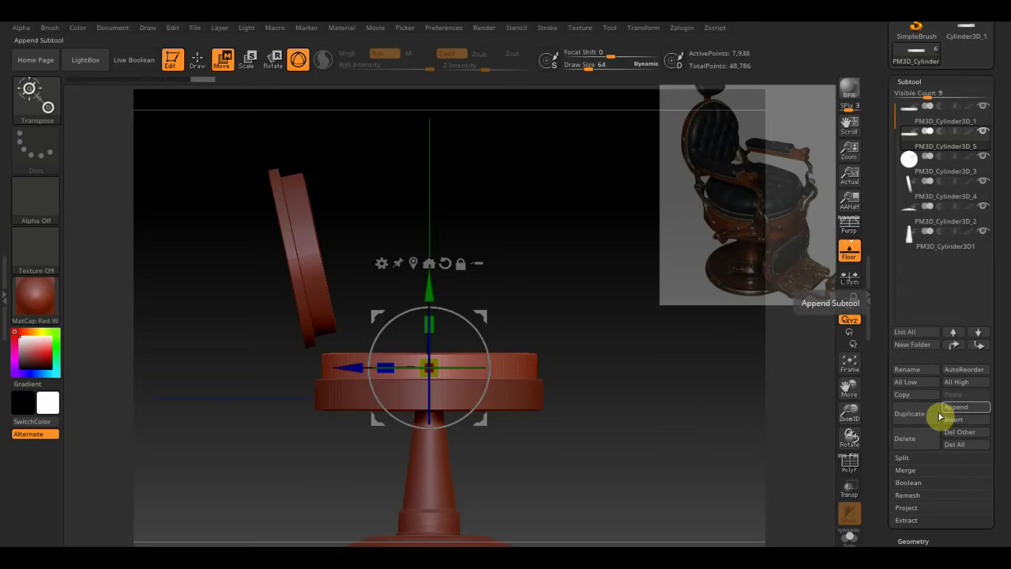
# Append a Cube3D subtool, select PM3D_Cube3D1, and scale it down to a small block
pyautogui.click(960, 408)
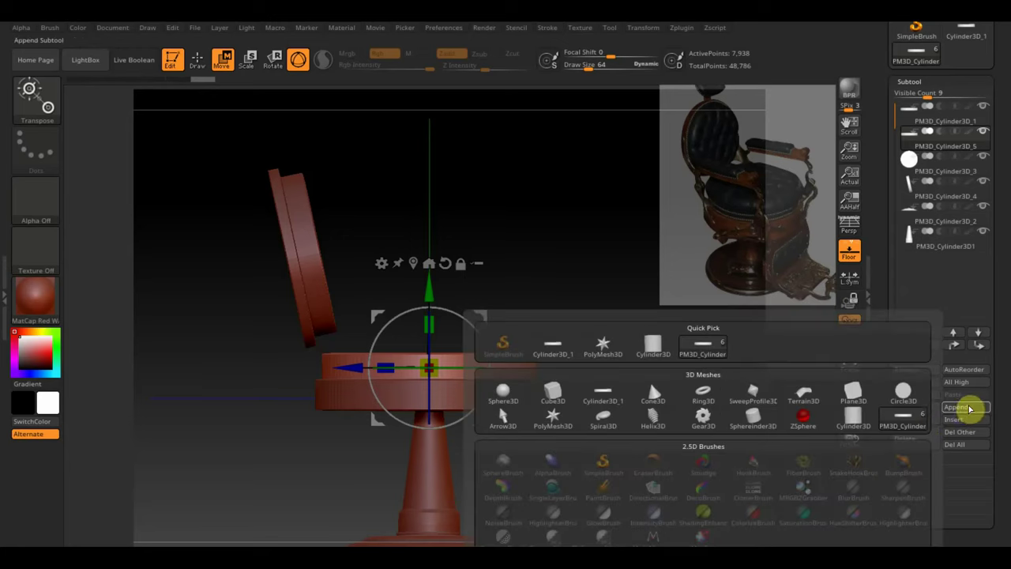
pyautogui.click(553, 393)
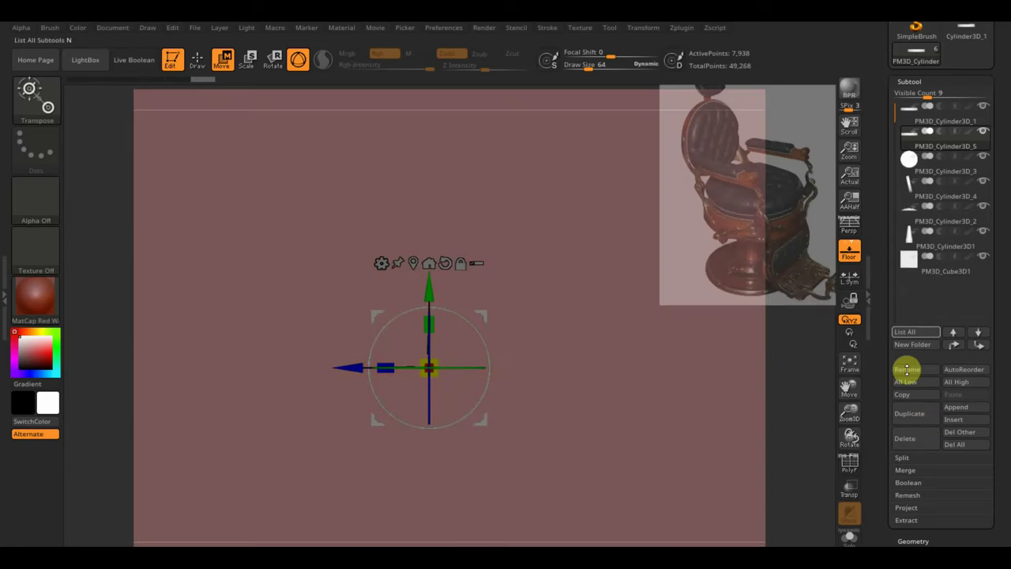
pyautogui.click(914, 271)
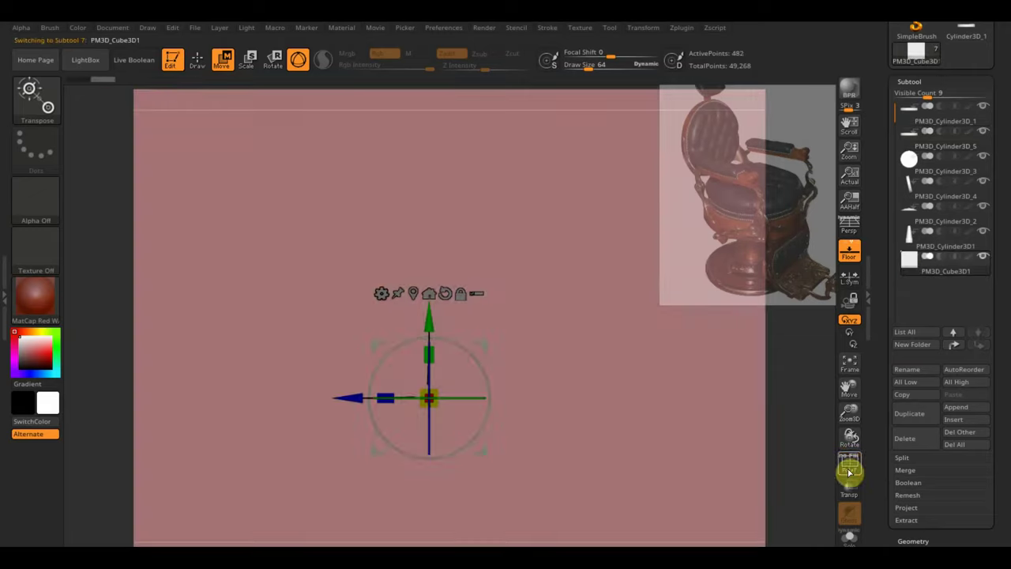
pyautogui.click(849, 462)
pyautogui.click(850, 462)
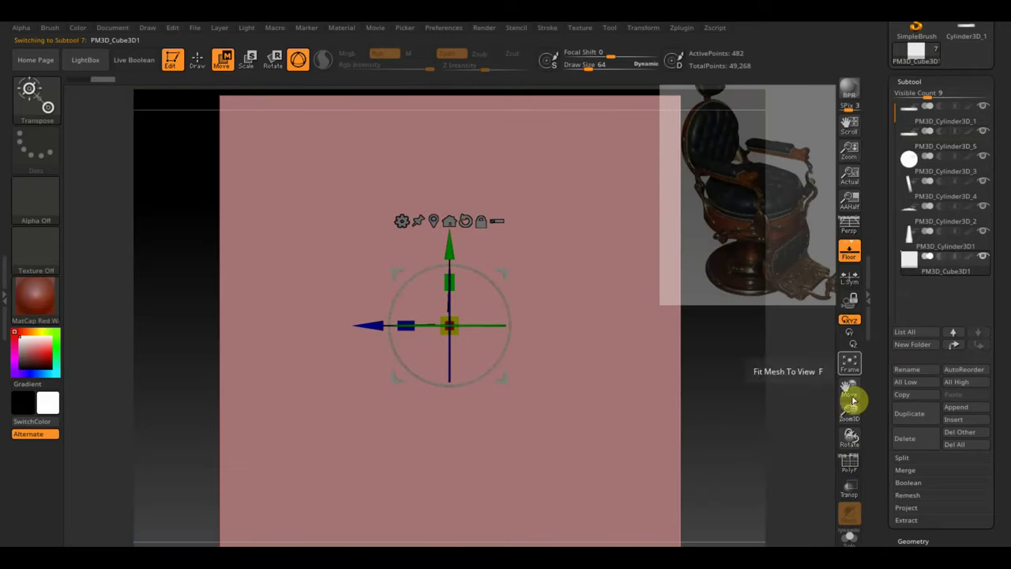
pyautogui.keyDown('ctrl'); pyautogui.moveTo(749, 449); pyautogui.dragTo(709, 387, button='right'); pyautogui.keyUp('ctrl')
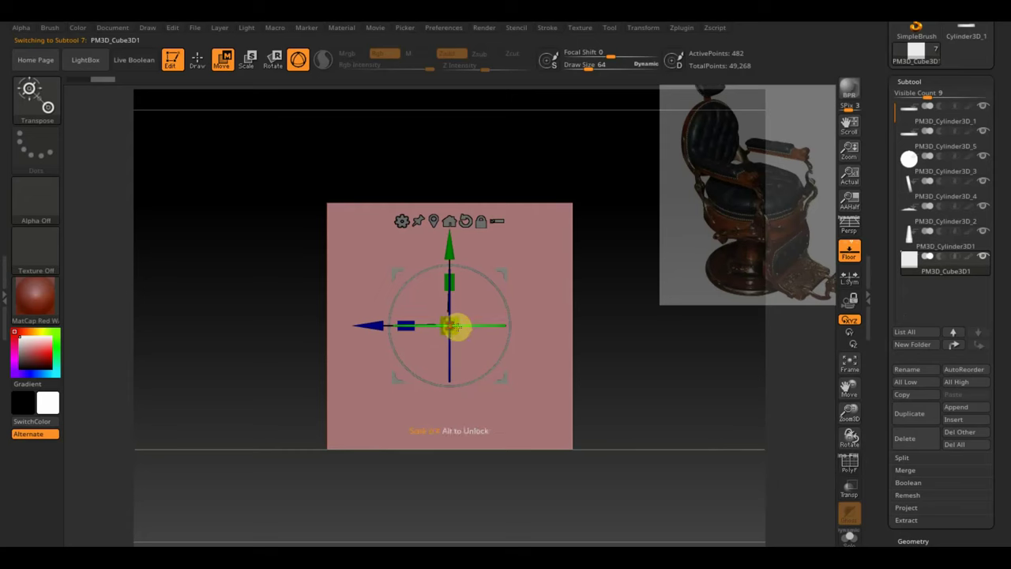
pyautogui.moveTo(456, 331); pyautogui.dragTo(380, 194)
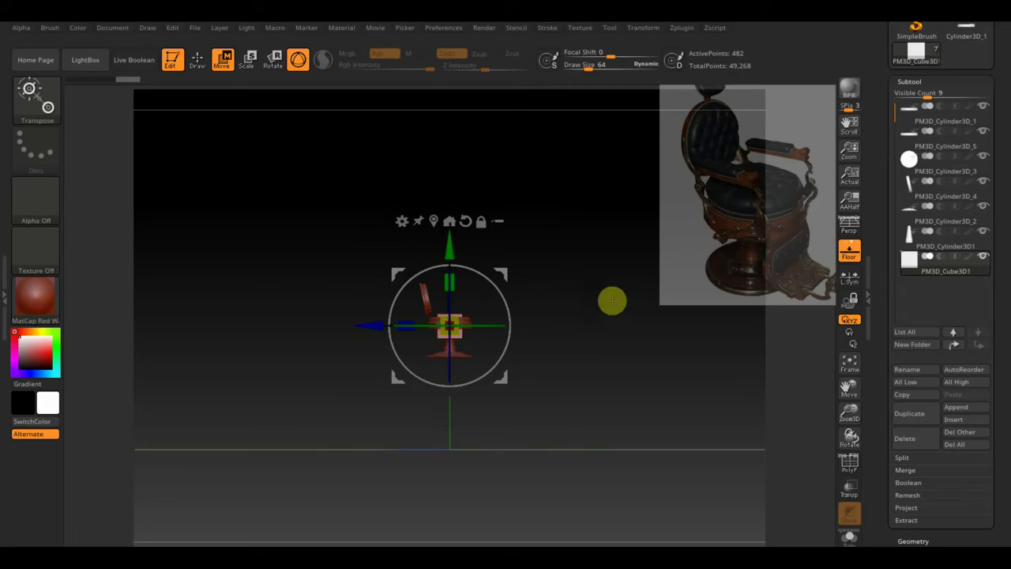
# Shrink, lift, rotate and flatten the cube into a thin bar above the seat
pyautogui.hotkey('ctrl', 'z')
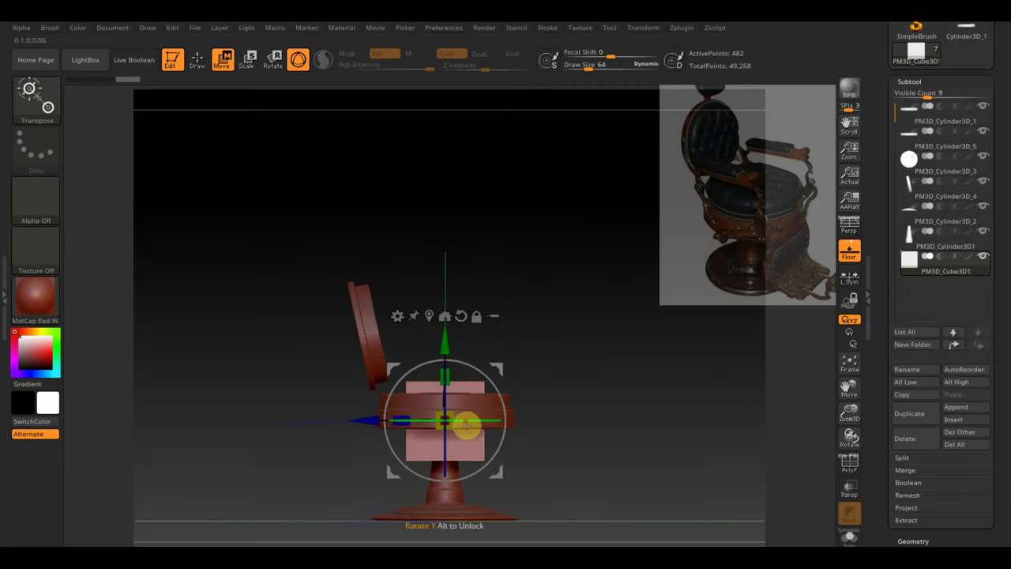
pyautogui.moveTo(454, 430); pyautogui.dragTo(445, 411)
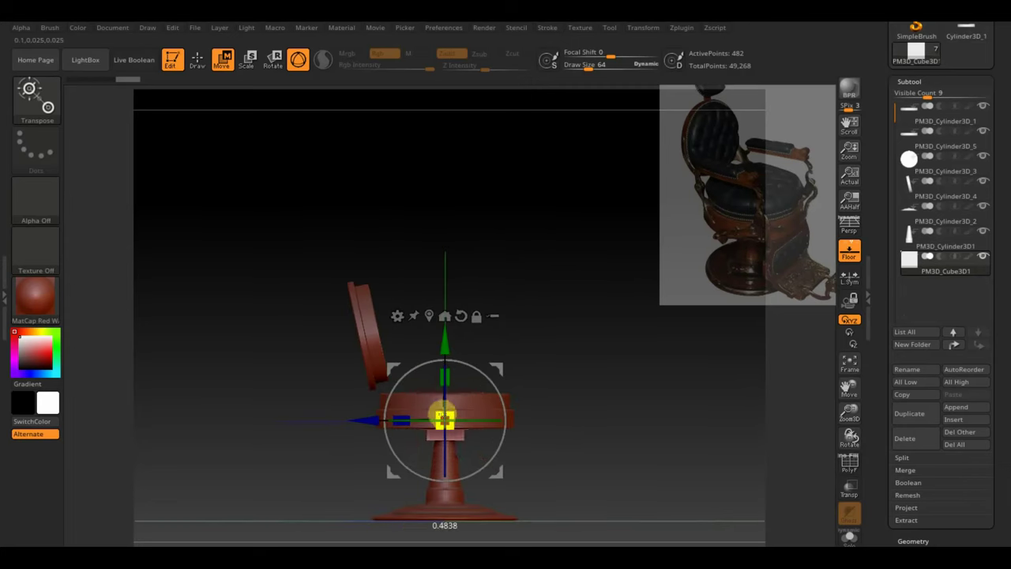
pyautogui.moveTo(445, 349); pyautogui.dragTo(445, 290)
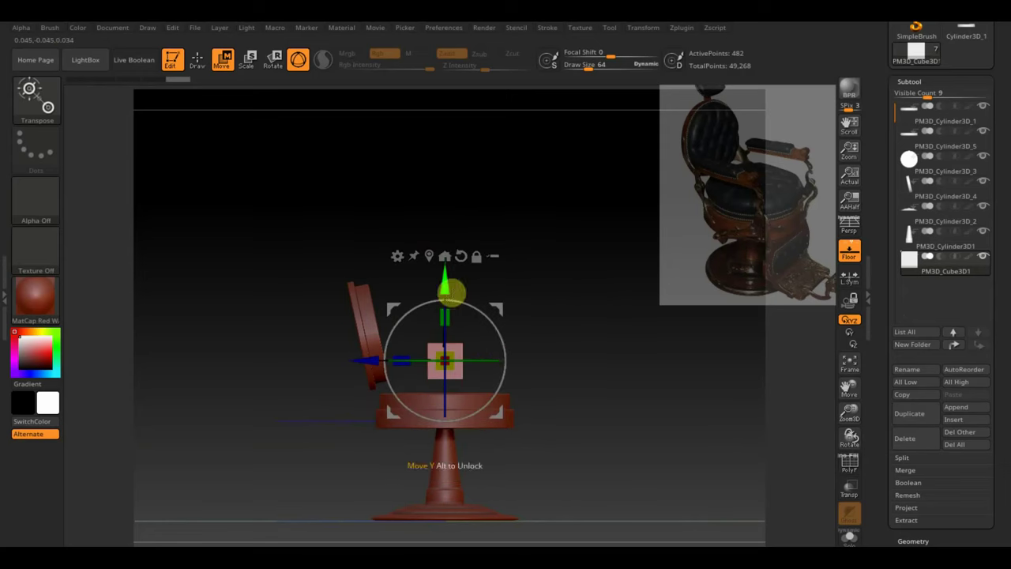
pyautogui.moveTo(439, 368); pyautogui.dragTo(381, 353)
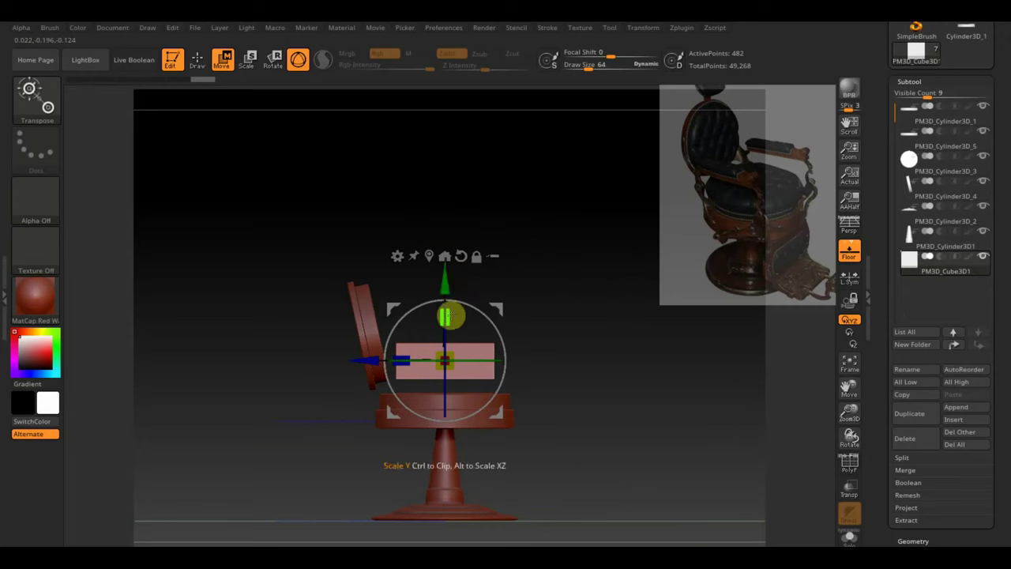
pyautogui.moveTo(446, 312)
pyautogui.mouseDown()
pyautogui.moveTo(447, 339)
pyautogui.moveTo(587, 435)
pyautogui.mouseUp()
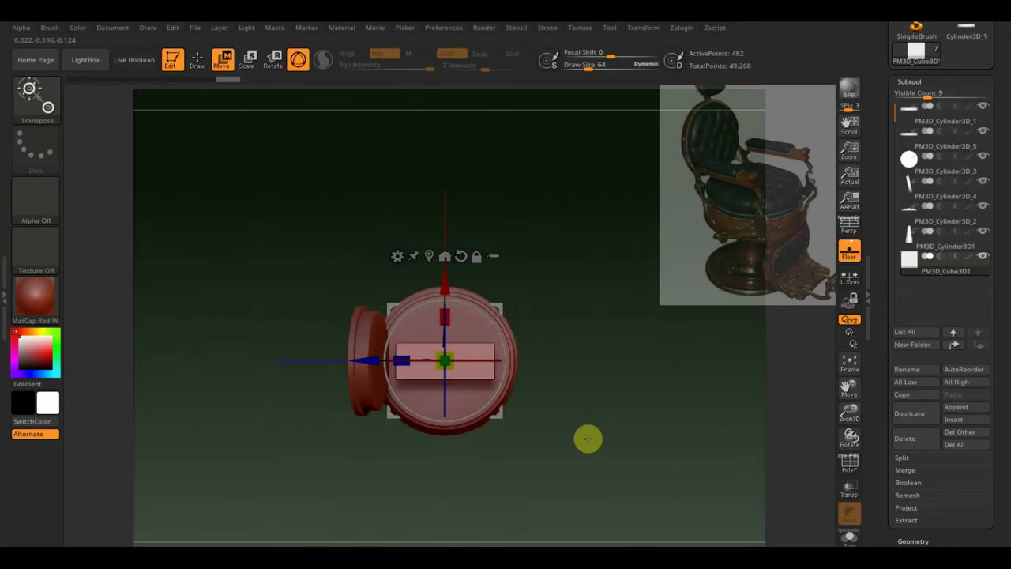
pyautogui.moveTo(452, 300); pyautogui.dragTo(456, 332)
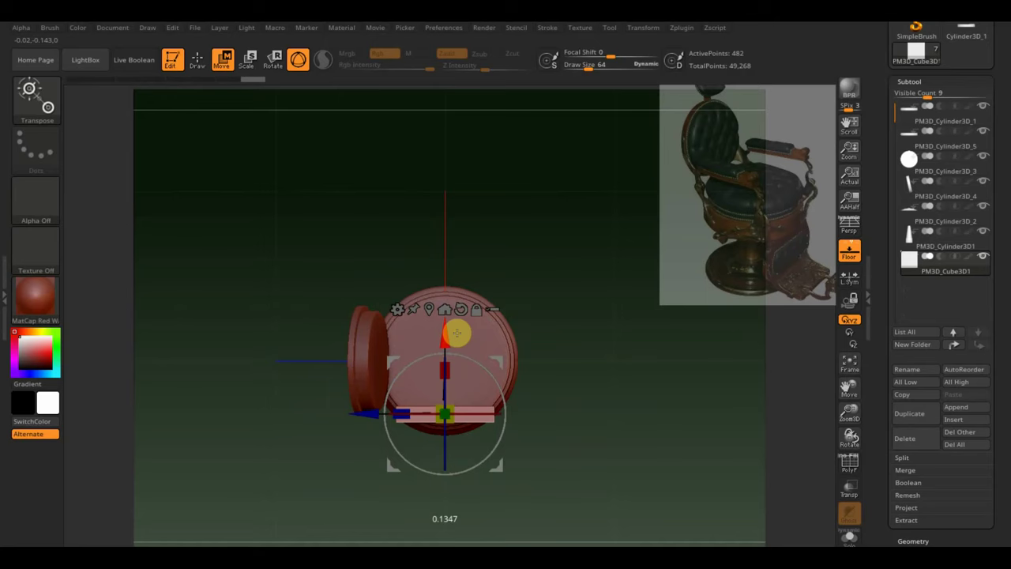
# From a front view, slide the thin bar left toward the backrest
pyautogui.keyDown('shift'); pyautogui.moveTo(560, 404); pyautogui.dragTo(558, 248); pyautogui.keyUp('shift')
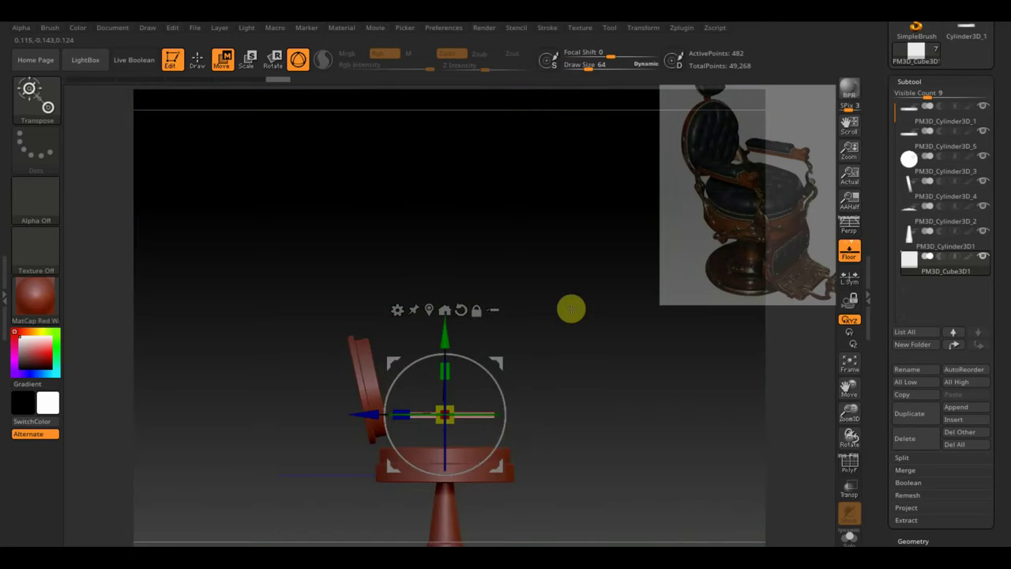
pyautogui.moveTo(571, 308)
pyautogui.keyDown('alt'); pyautogui.mouseDown()
pyautogui.moveTo(614, 410)
pyautogui.moveTo(613, 369)
pyautogui.mouseUp(); pyautogui.keyUp('alt')
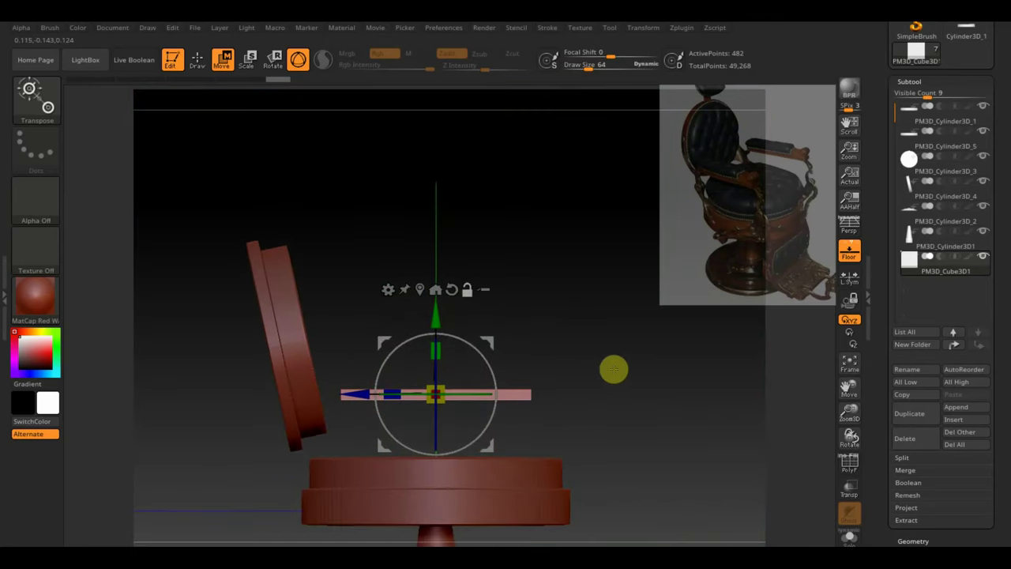
pyautogui.moveTo(506, 393); pyautogui.dragTo(304, 398)
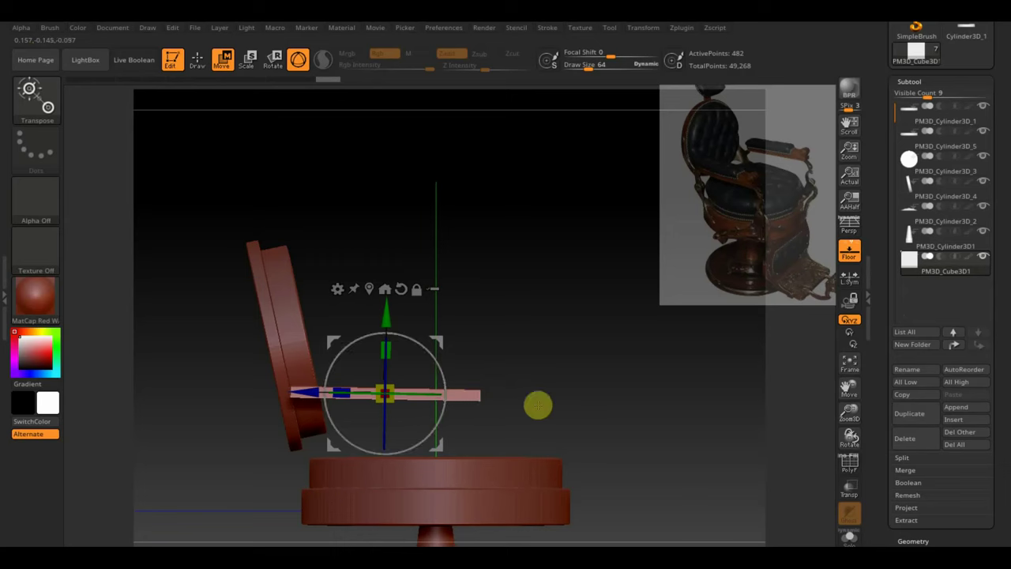
pyautogui.keyDown('alt'); pyautogui.moveTo(564, 405); pyautogui.dragTo(550, 383); pyautogui.keyUp('alt')
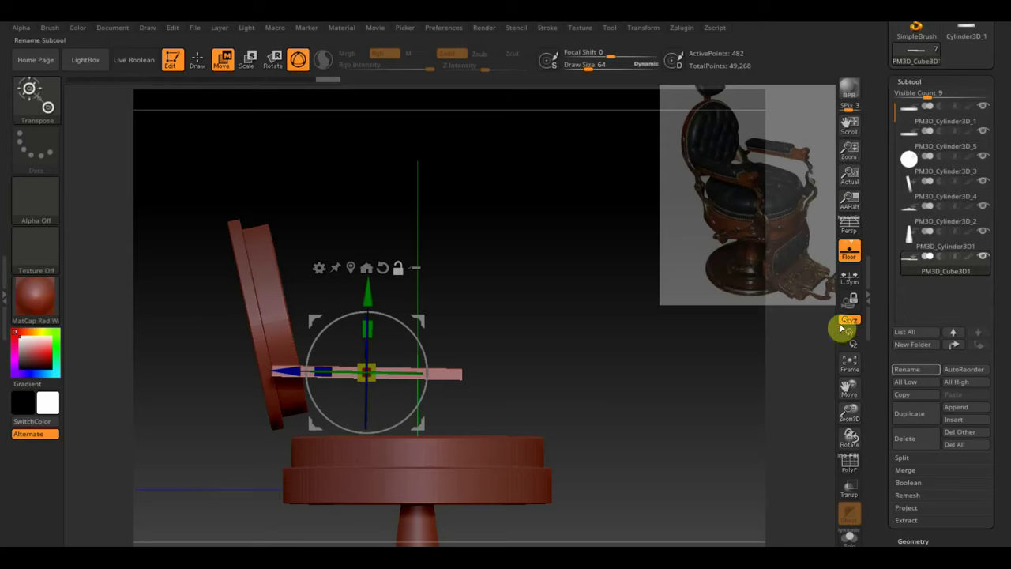
# Divide the armrest once, drop to the lowest level, and Mirror And Weld it
pyautogui.click(912, 540)
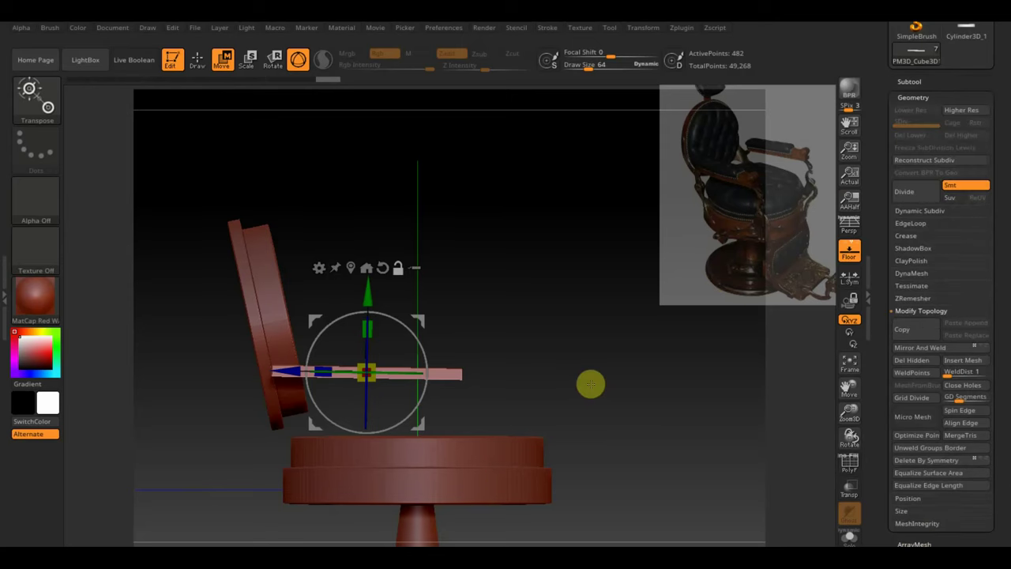
pyautogui.hotkey('ctrl', 'd')
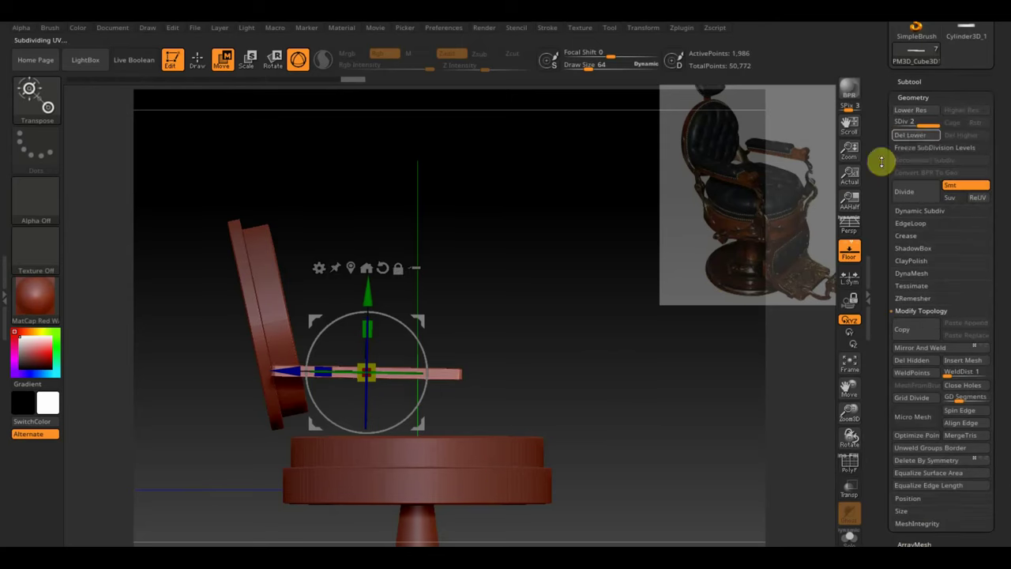
pyautogui.hotkey('shift', 'd')
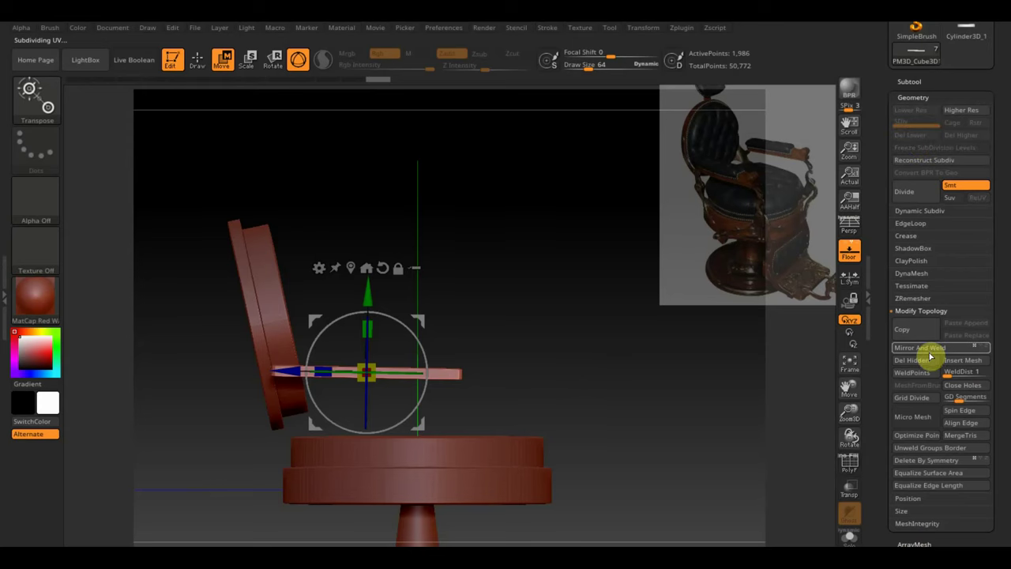
pyautogui.click(924, 347)
# Orbit to a side view and zoom out to show the whole chair
pyautogui.moveTo(616, 505)
pyautogui.mouseDown()
pyautogui.moveTo(679, 435)
pyautogui.moveTo(680, 447)
pyautogui.mouseUp()
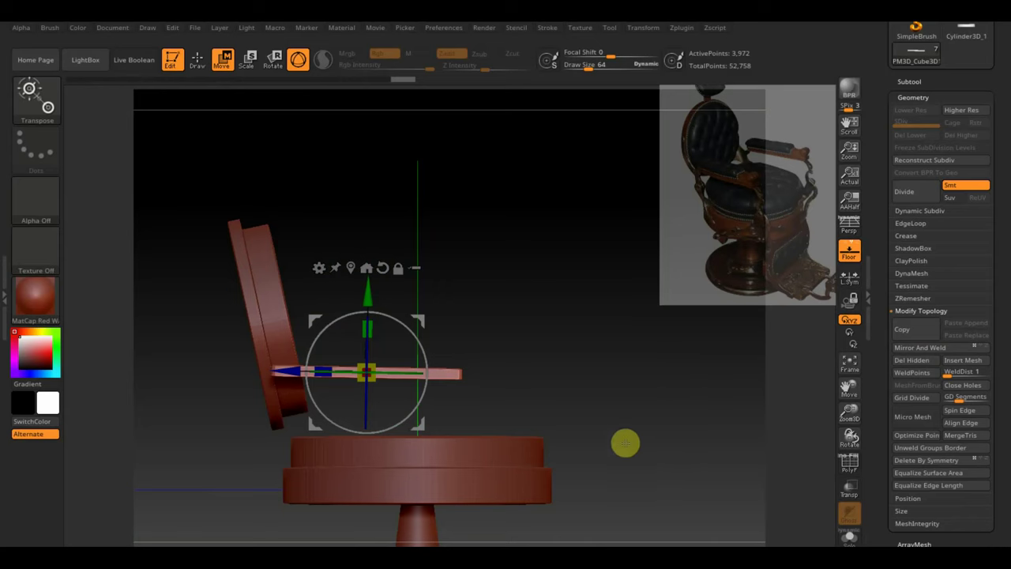
pyautogui.moveTo(625, 443)
pyautogui.keyDown('alt'); pyautogui.mouseDown()
pyautogui.moveTo(600, 387)
pyautogui.moveTo(615, 359)
pyautogui.mouseUp(); pyautogui.keyUp('alt')
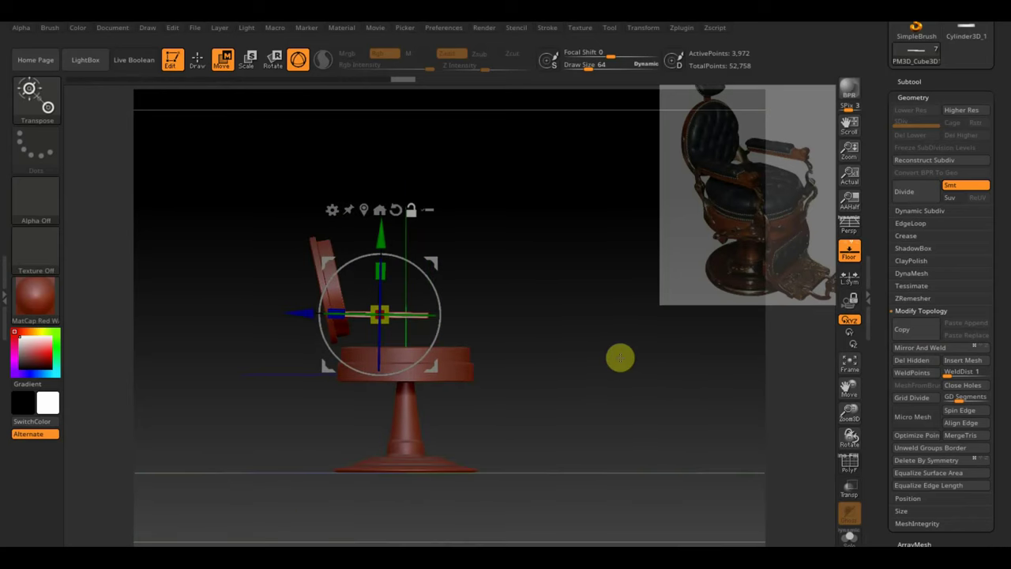
pyautogui.click(908, 81)
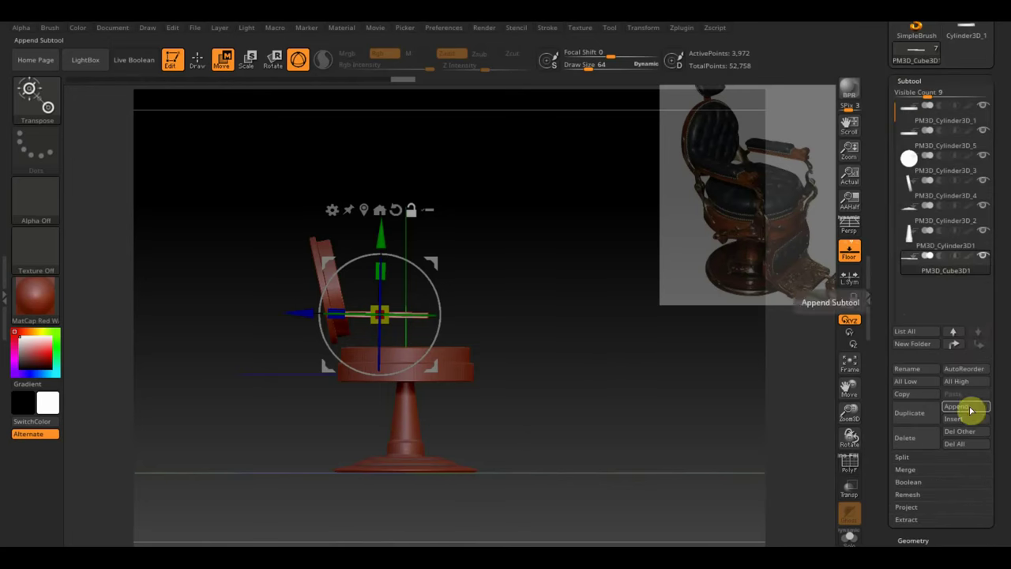
# Append a Cube3D subtool and make it the active subtool
pyautogui.click(971, 410)
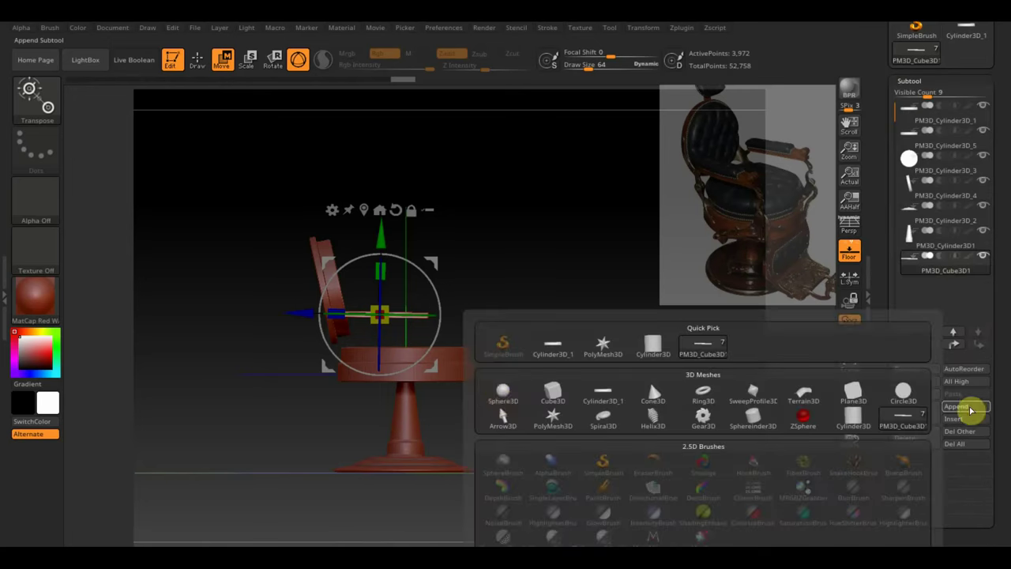
pyautogui.click(557, 395)
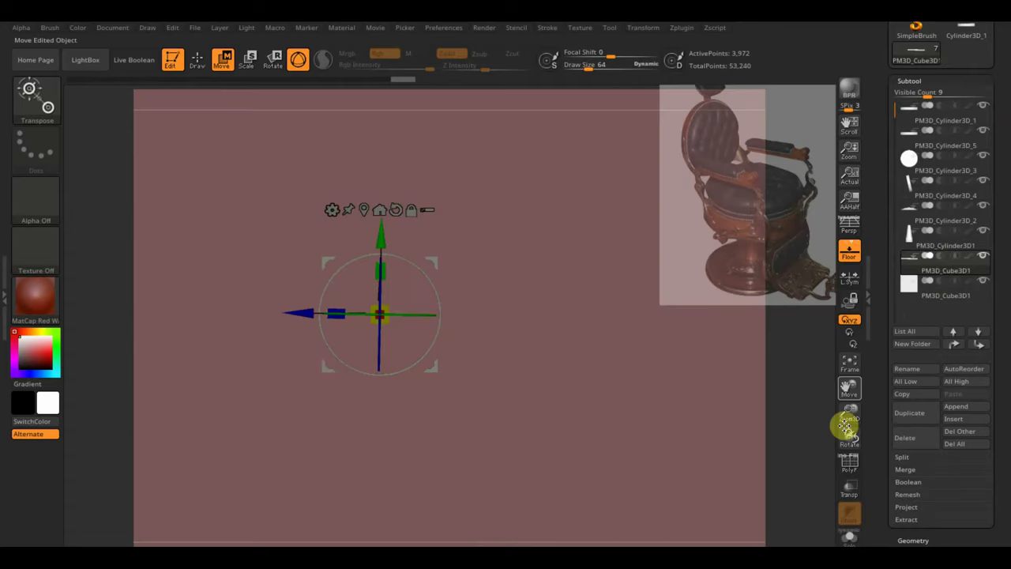
pyautogui.moveTo(845, 425); pyautogui.dragTo(855, 372)
pyautogui.click(851, 366)
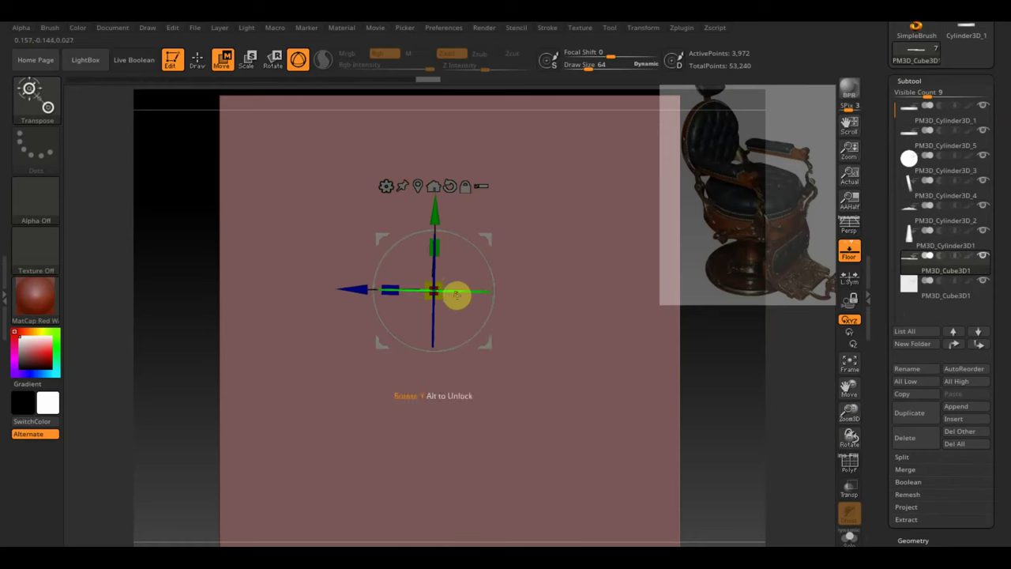
pyautogui.click(908, 286)
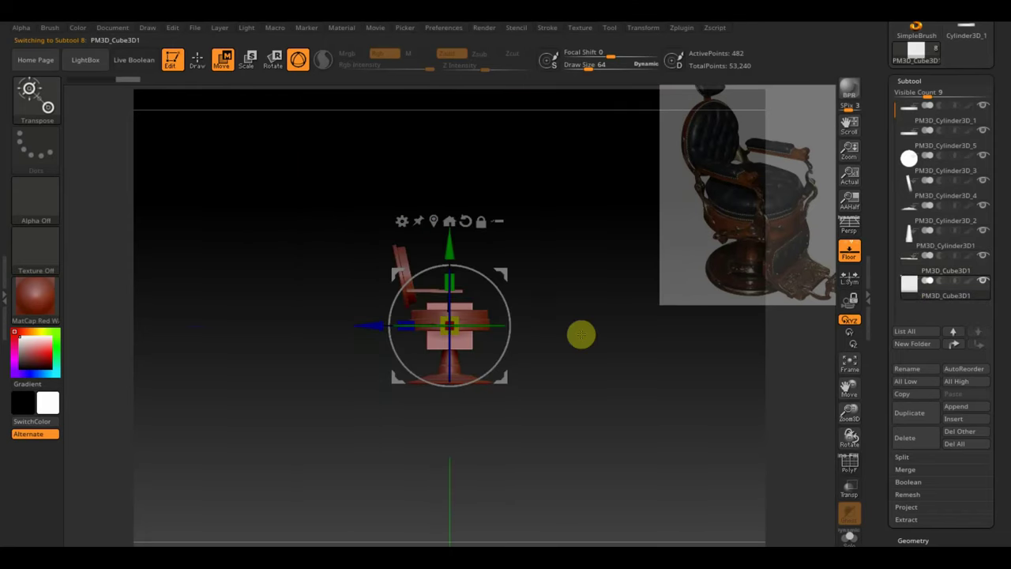
# Scale the new cube down, move it under the seat front, and widen it side to side
pyautogui.press('f')
pyautogui.moveTo(457, 334)
pyautogui.mouseDown()
pyautogui.moveTo(445, 321)
pyautogui.moveTo(406, 319)
pyautogui.moveTo(456, 329)
pyautogui.mouseUp()
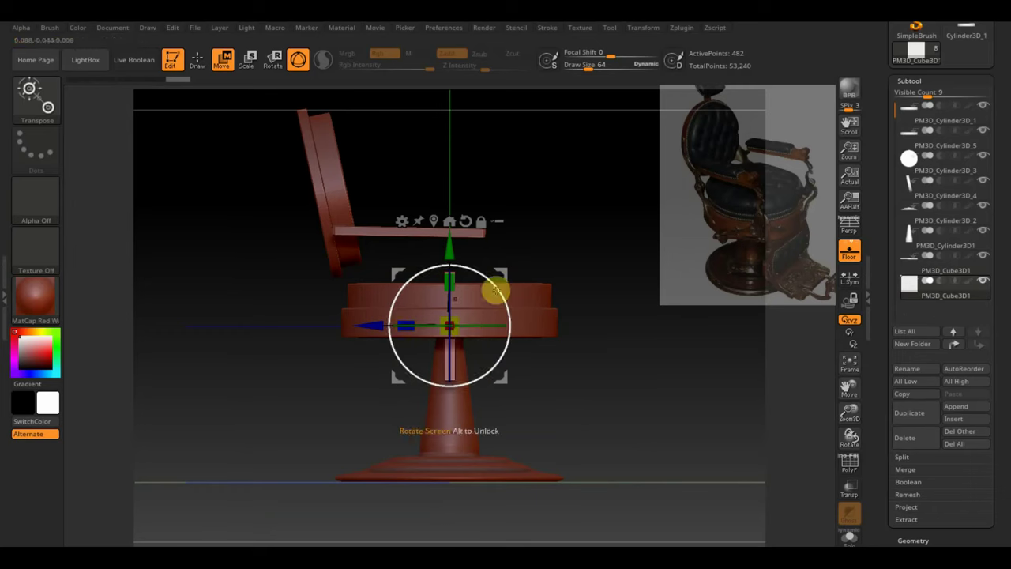
pyautogui.moveTo(384, 320); pyautogui.dragTo(447, 340)
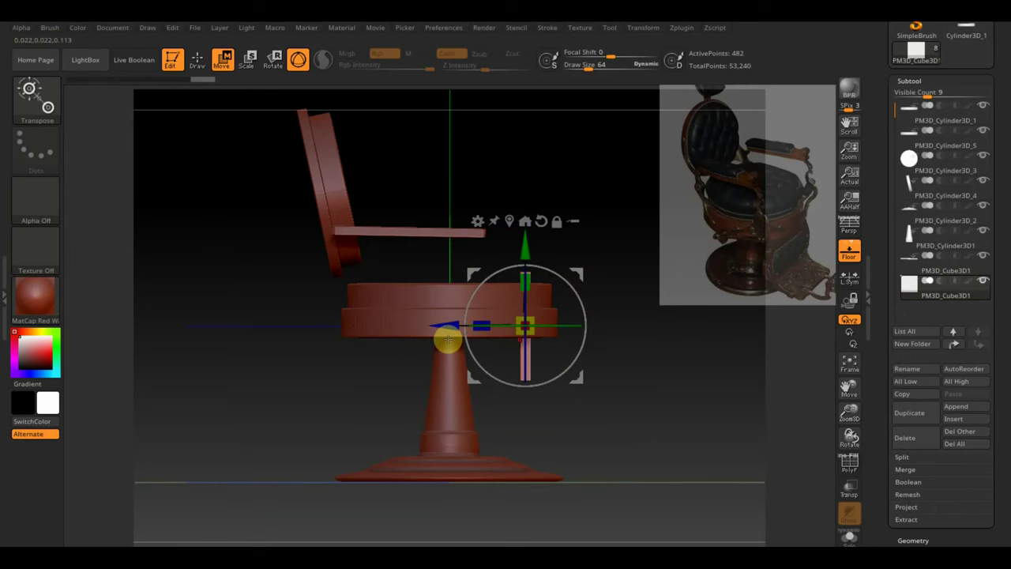
pyautogui.moveTo(531, 241); pyautogui.dragTo(534, 289)
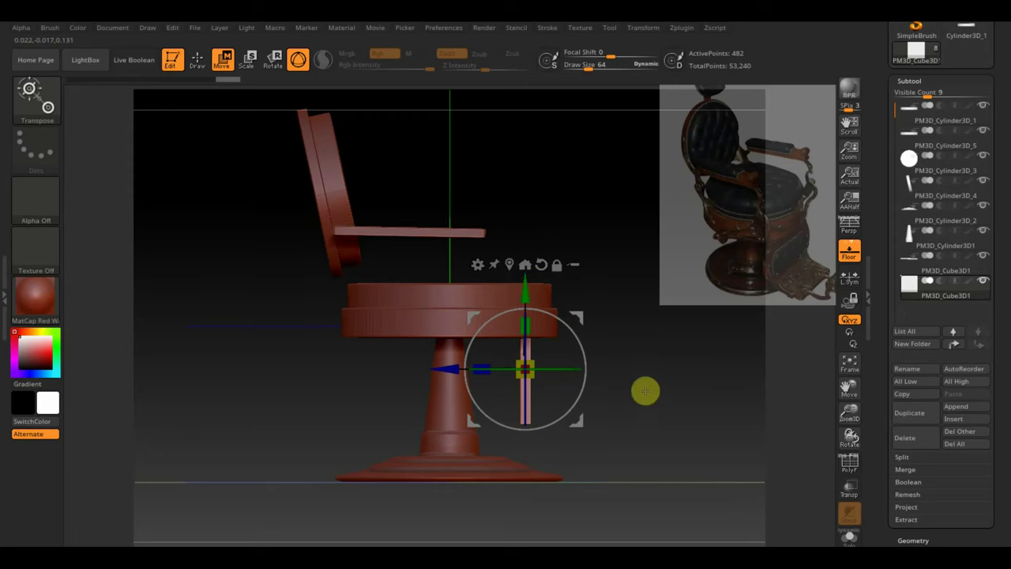
pyautogui.moveTo(717, 435)
pyautogui.keyDown('shift'); pyautogui.mouseDown()
pyautogui.moveTo(639, 450)
pyautogui.moveTo(692, 419)
pyautogui.mouseUp(); pyautogui.keyUp('shift')
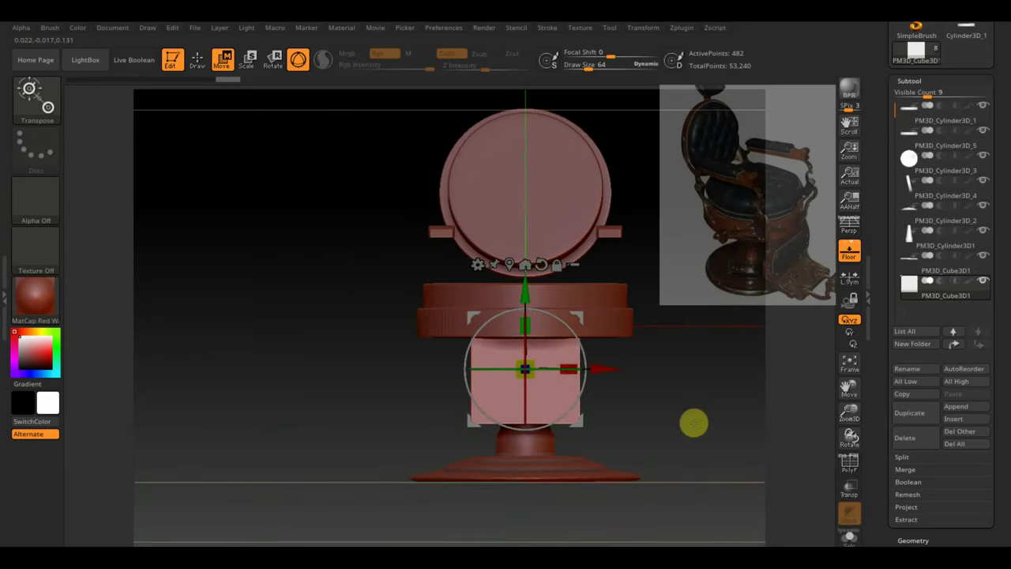
pyautogui.moveTo(569, 361); pyautogui.dragTo(577, 361)
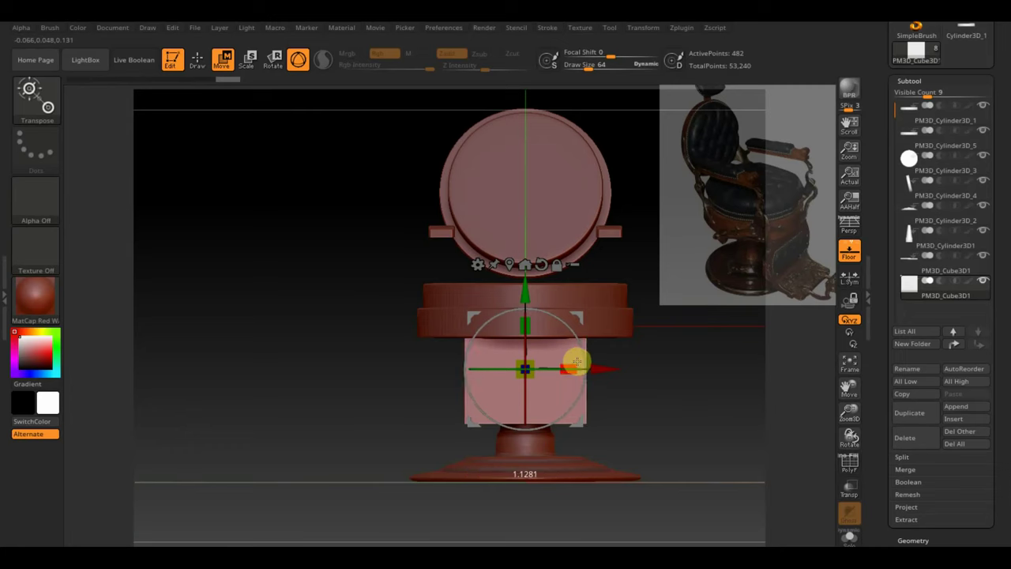
pyautogui.keyDown('shift'); pyautogui.moveTo(624, 395); pyautogui.dragTo(719, 409); pyautogui.keyUp('shift')
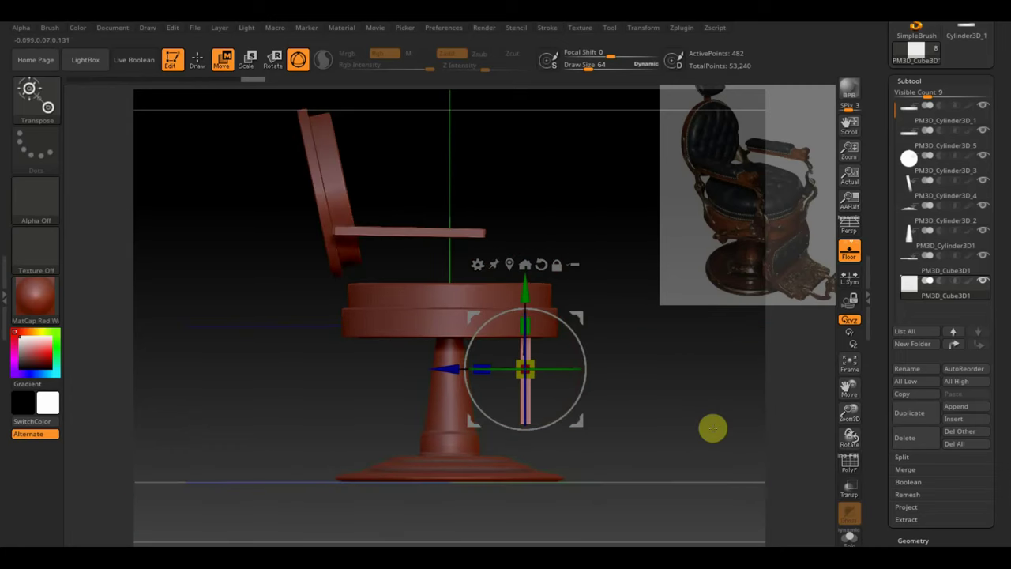
pyautogui.press('ctrl')
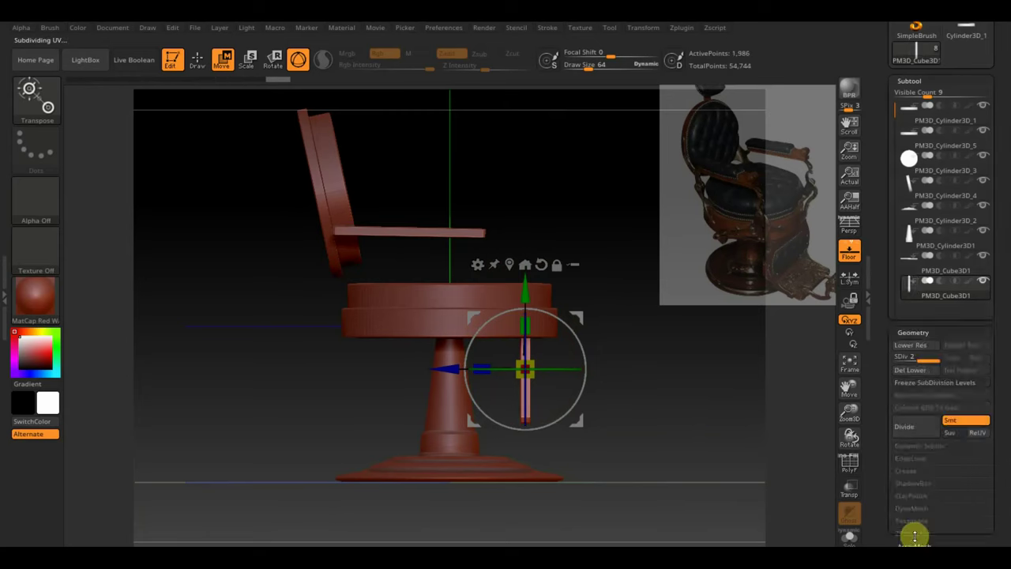
# Subdivide the bar, keep it upright, and nudge it slightly forward along Z
pyautogui.click(913, 540)
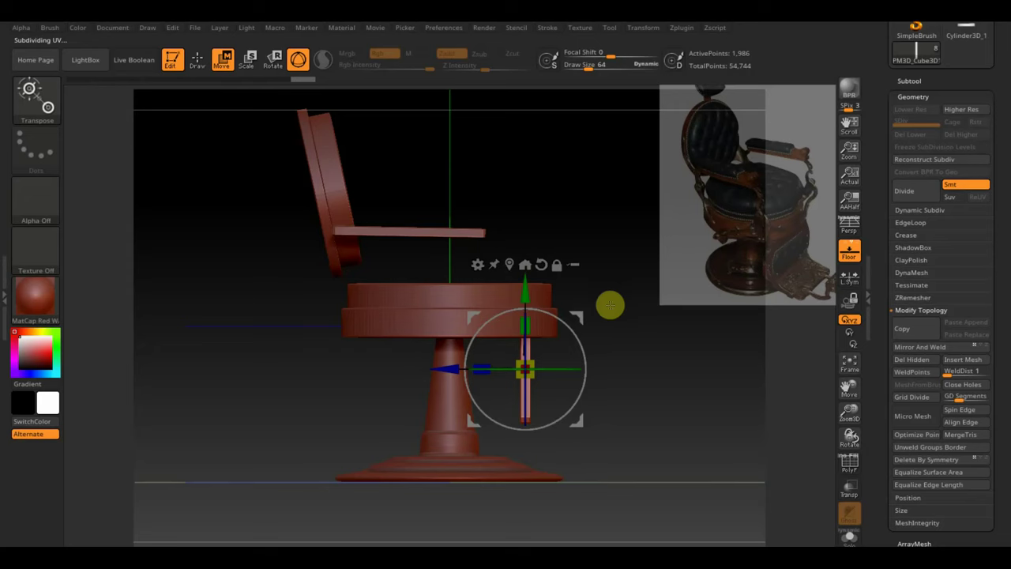
pyautogui.moveTo(582, 338); pyautogui.dragTo(577, 289)
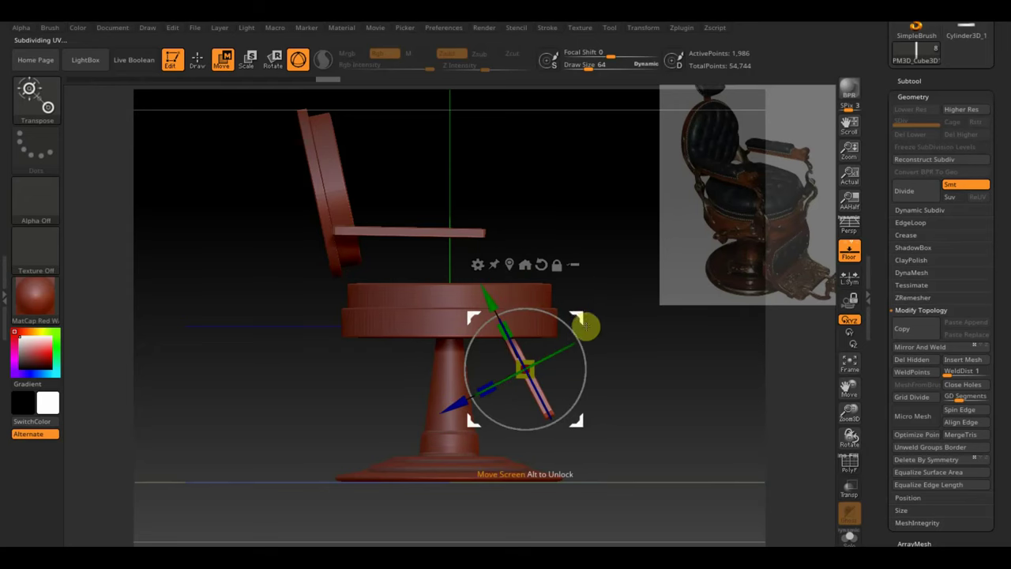
pyautogui.moveTo(585, 325); pyautogui.dragTo(571, 328)
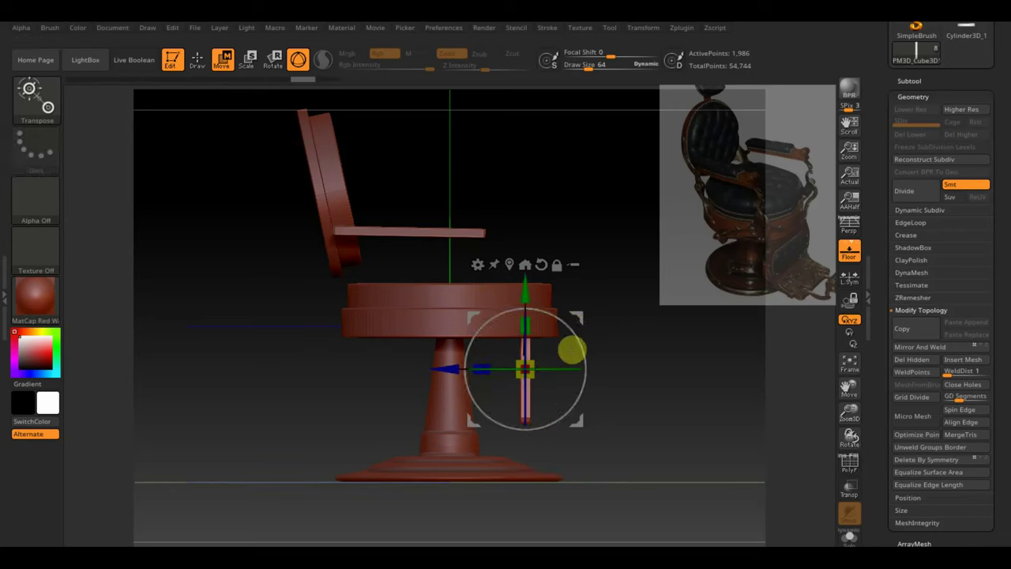
pyautogui.moveTo(481, 369); pyautogui.dragTo(492, 368)
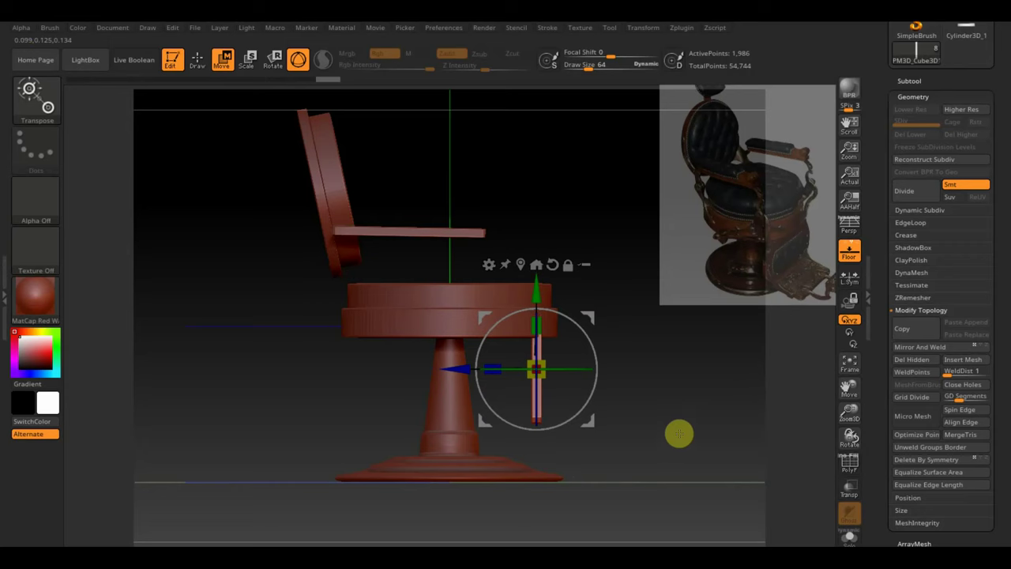
# Duplicate the bar rotated 90° and place the copy at its base as an L-bracket
pyautogui.press('ctrl')
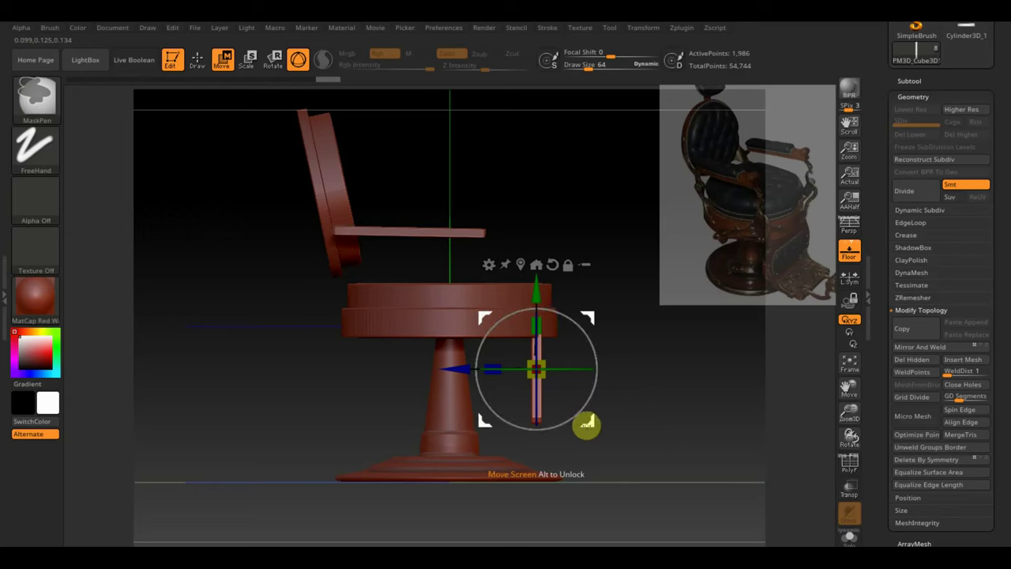
pyautogui.moveTo(585, 424)
pyautogui.keyDown('ctrl'); pyautogui.mouseDown()
pyautogui.moveTo(640, 358)
pyautogui.moveTo(613, 274)
pyautogui.mouseUp(); pyautogui.keyUp('ctrl')
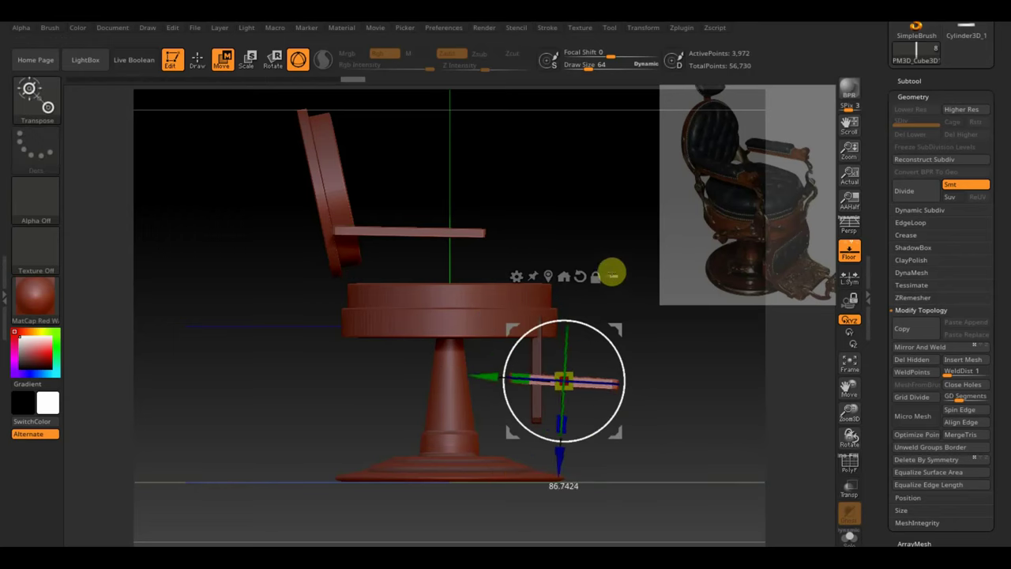
pyautogui.moveTo(605, 322); pyautogui.dragTo(637, 368)
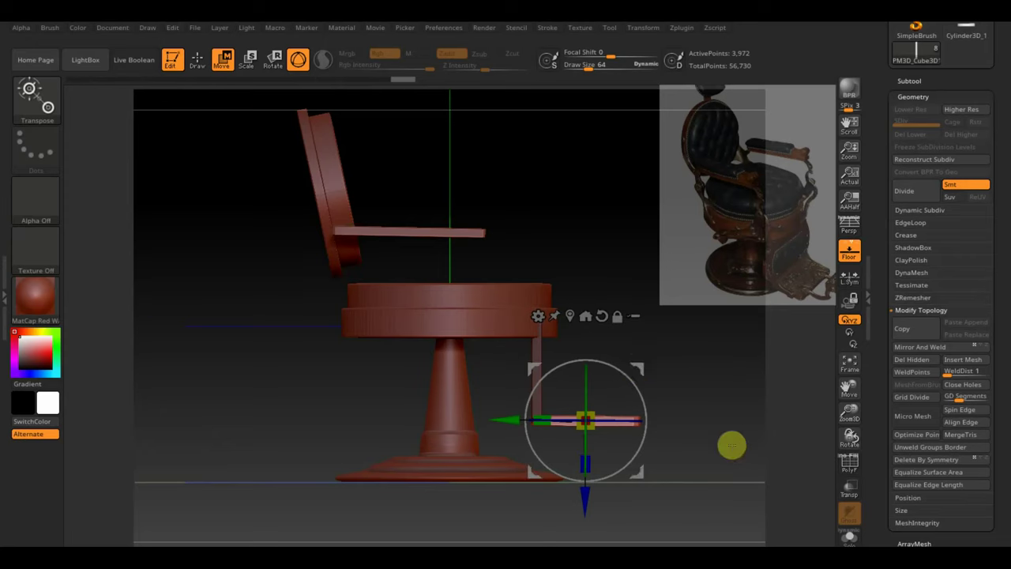
pyautogui.scroll(2, 734, 444)
pyautogui.scroll(3, 734, 444)
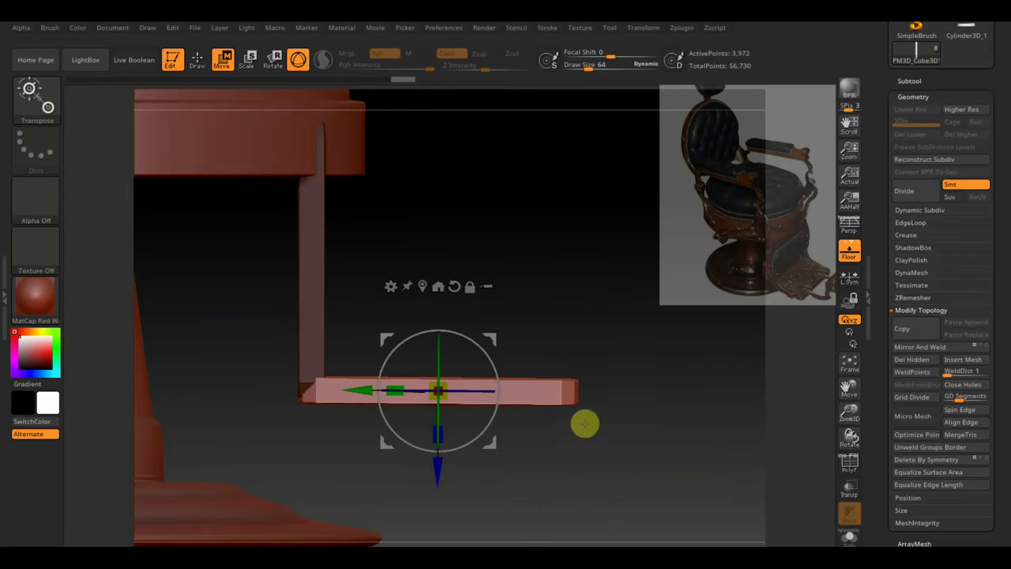
pyautogui.moveTo(582, 421)
pyautogui.mouseDown()
pyautogui.moveTo(661, 497)
pyautogui.moveTo(643, 514)
pyautogui.moveTo(618, 506)
pyautogui.moveTo(629, 494)
pyautogui.moveTo(632, 526)
pyautogui.mouseUp()
pyautogui.moveTo(708, 429)
pyautogui.mouseDown()
pyautogui.moveTo(738, 394)
pyautogui.moveTo(711, 418)
pyautogui.mouseUp()
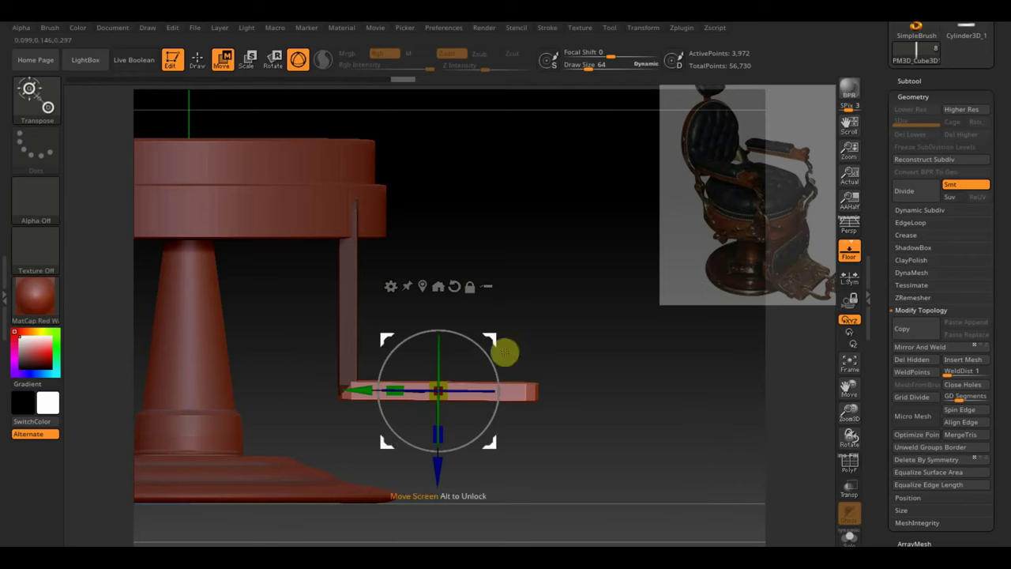
# Copy the horizontal arm, shorten and tilt the copy, and shift it up and back
pyautogui.keyDown('ctrl'); pyautogui.moveTo(490, 339); pyautogui.dragTo(612, 261); pyautogui.keyUp('ctrl')
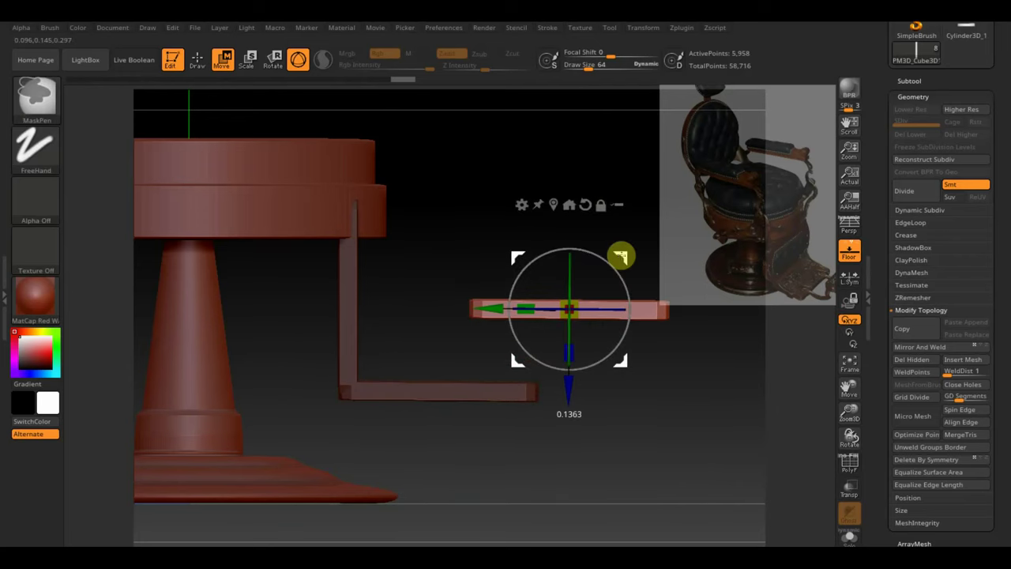
pyautogui.moveTo(525, 303)
pyautogui.mouseDown()
pyautogui.moveTo(551, 312)
pyautogui.moveTo(531, 320)
pyautogui.mouseUp()
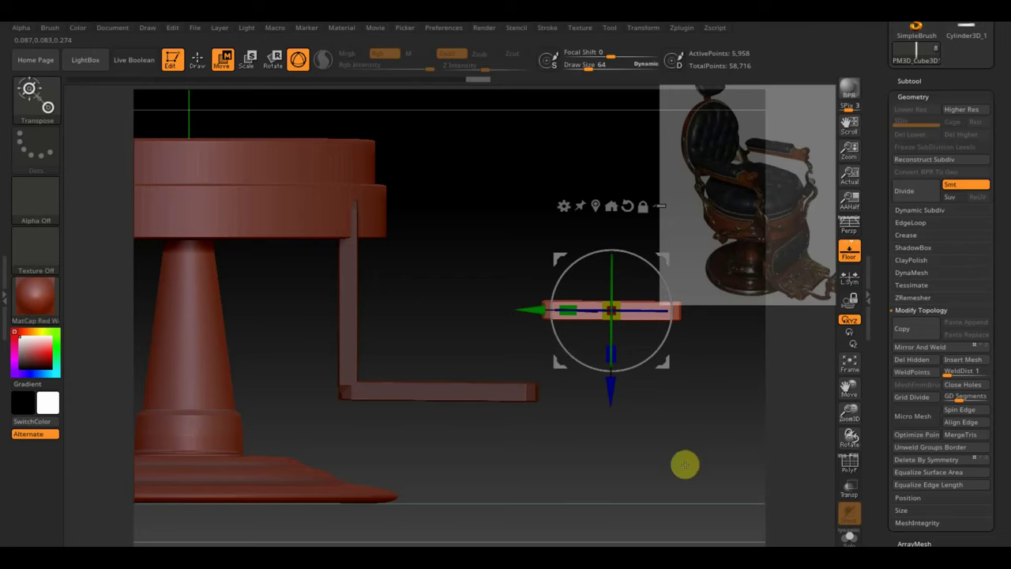
pyautogui.moveTo(684, 463)
pyautogui.mouseDown()
pyautogui.moveTo(605, 445)
pyautogui.moveTo(629, 464)
pyautogui.mouseUp()
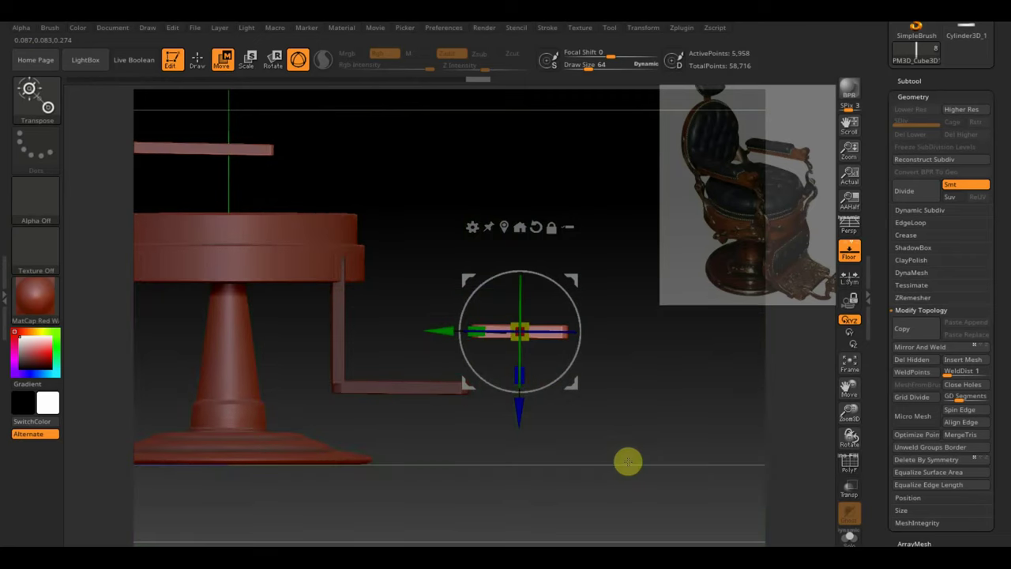
pyautogui.moveTo(530, 416); pyautogui.dragTo(520, 430)
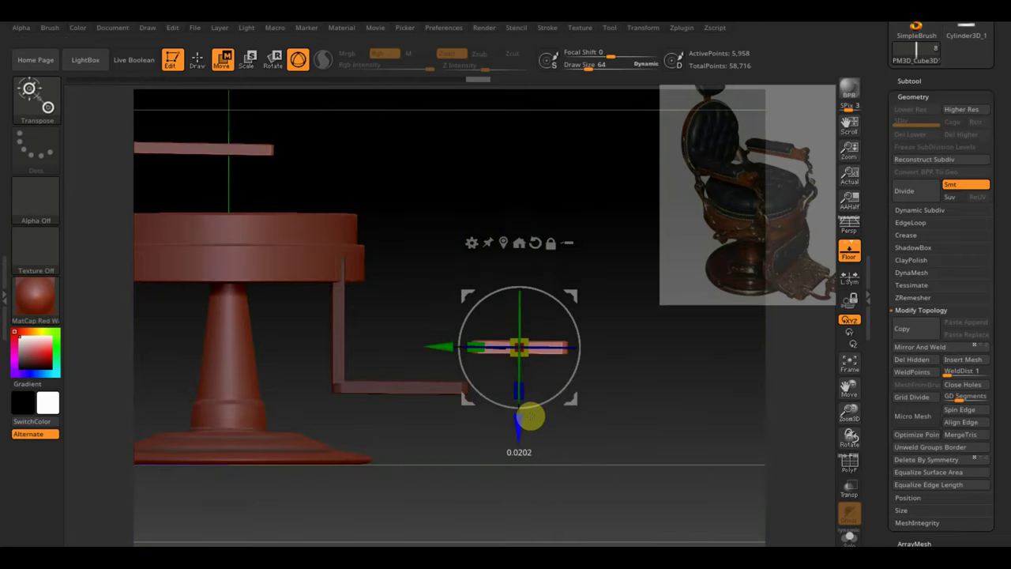
pyautogui.moveTo(578, 384); pyautogui.dragTo(581, 328)
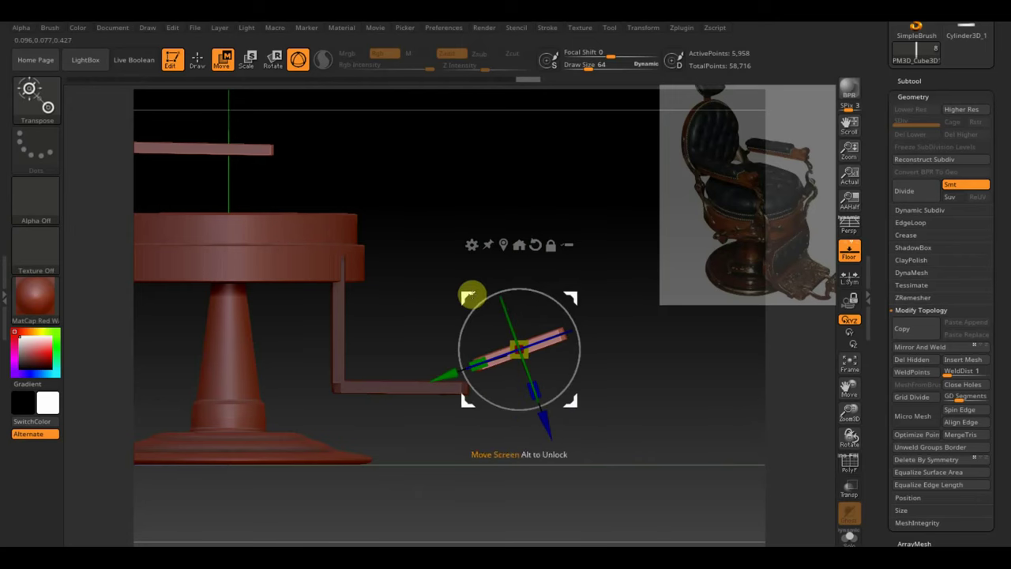
pyautogui.moveTo(469, 290); pyautogui.dragTo(450, 273)
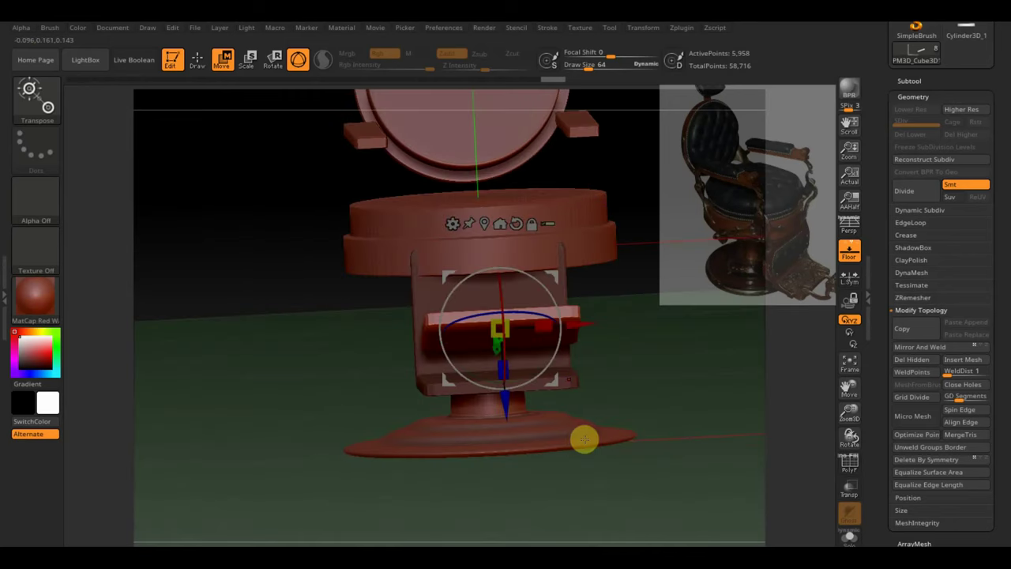
pyautogui.keyDown('shift'); pyautogui.moveTo(682, 431); pyautogui.dragTo(657, 451); pyautogui.keyUp('shift')
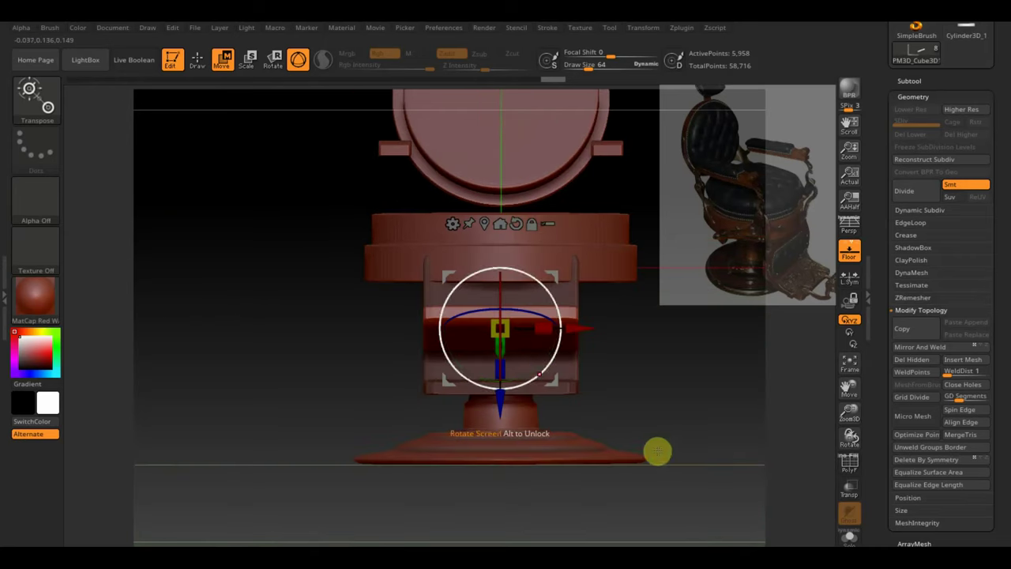
pyautogui.click(571, 365)
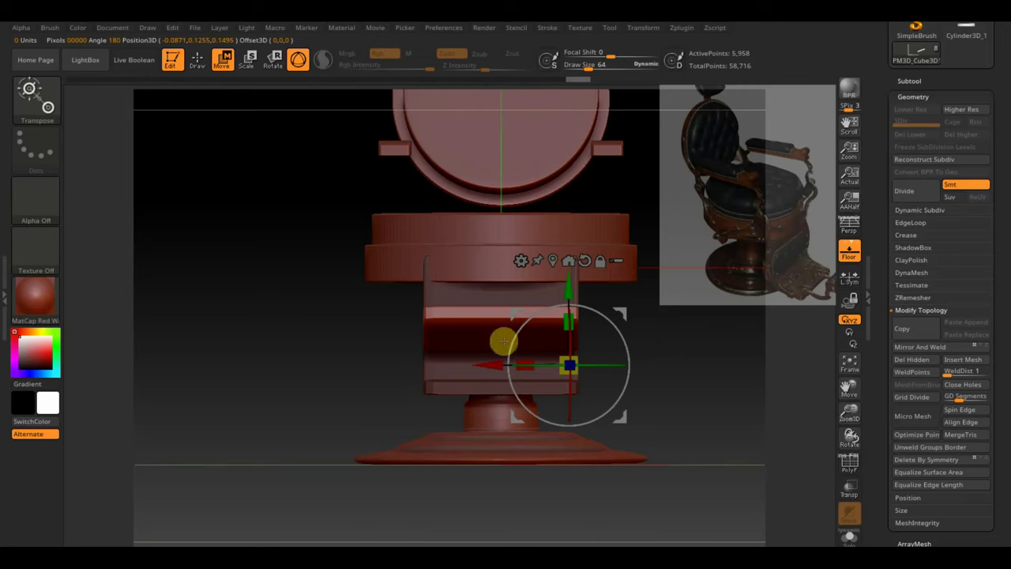
pyautogui.keyDown('alt'); pyautogui.moveTo(677, 408); pyautogui.dragTo(582, 433); pyautogui.keyUp('alt')
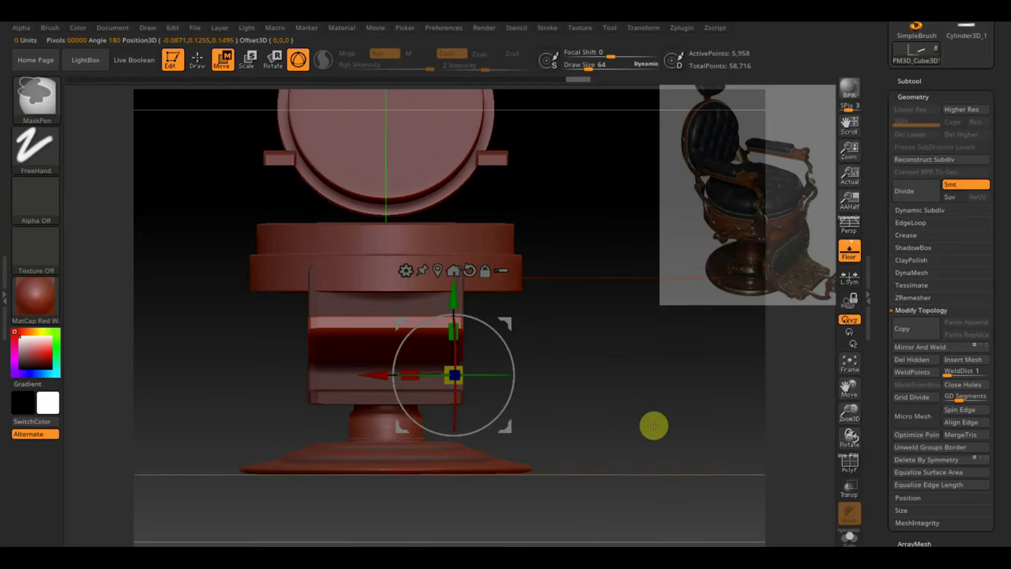
pyautogui.moveTo(653, 427)
pyautogui.mouseDown()
pyautogui.moveTo(692, 435)
pyautogui.moveTo(645, 433)
pyautogui.mouseUp()
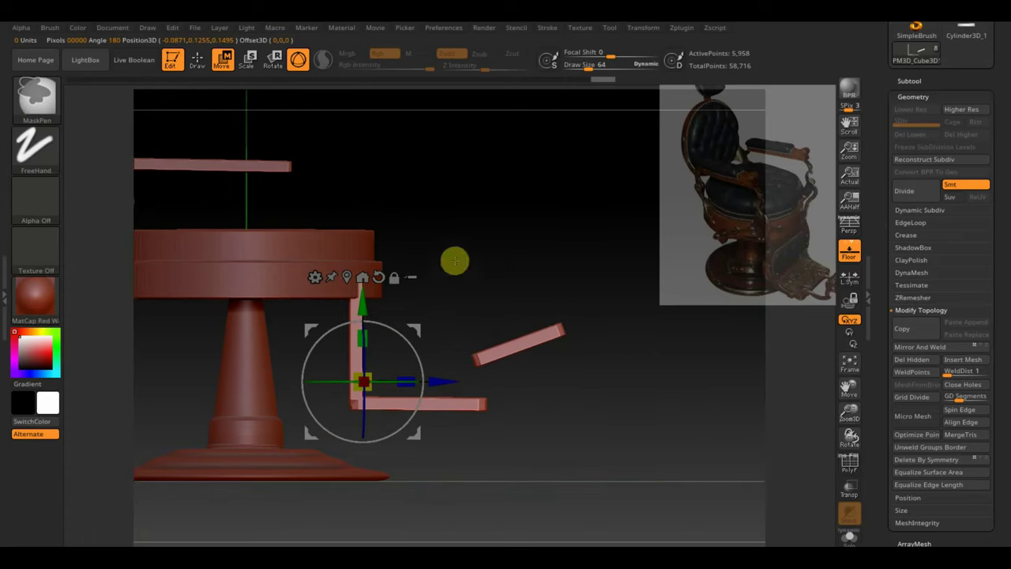
pyautogui.keyDown('ctrl'); pyautogui.moveTo(453, 259); pyautogui.dragTo(584, 379); pyautogui.keyUp('ctrl')
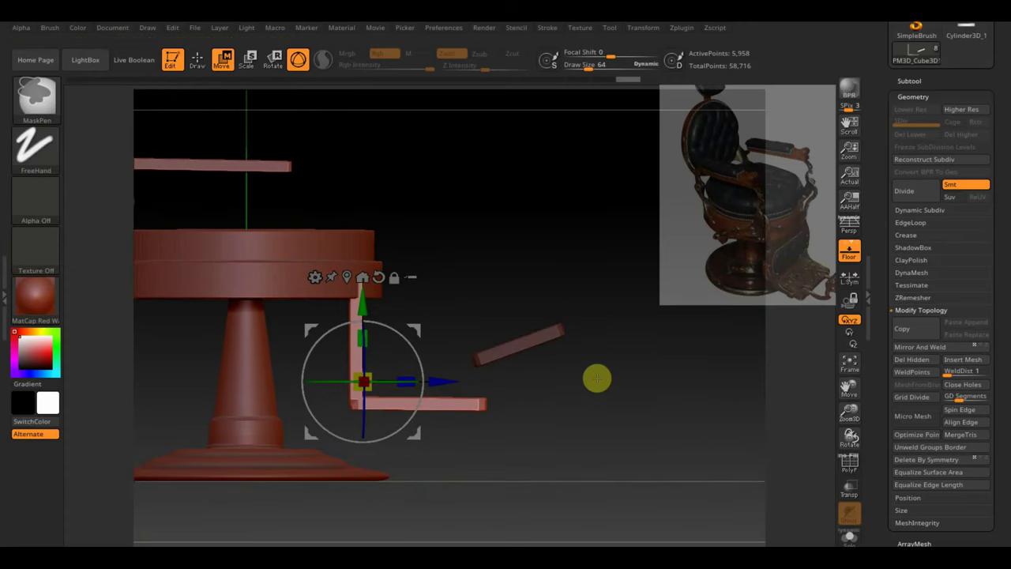
pyautogui.keyDown('ctrl'); pyautogui.click(597, 379); pyautogui.keyUp('ctrl')
pyautogui.moveTo(599, 358)
pyautogui.mouseDown()
pyautogui.moveTo(607, 402)
pyautogui.moveTo(589, 407)
pyautogui.moveTo(244, 129)
pyautogui.mouseUp()
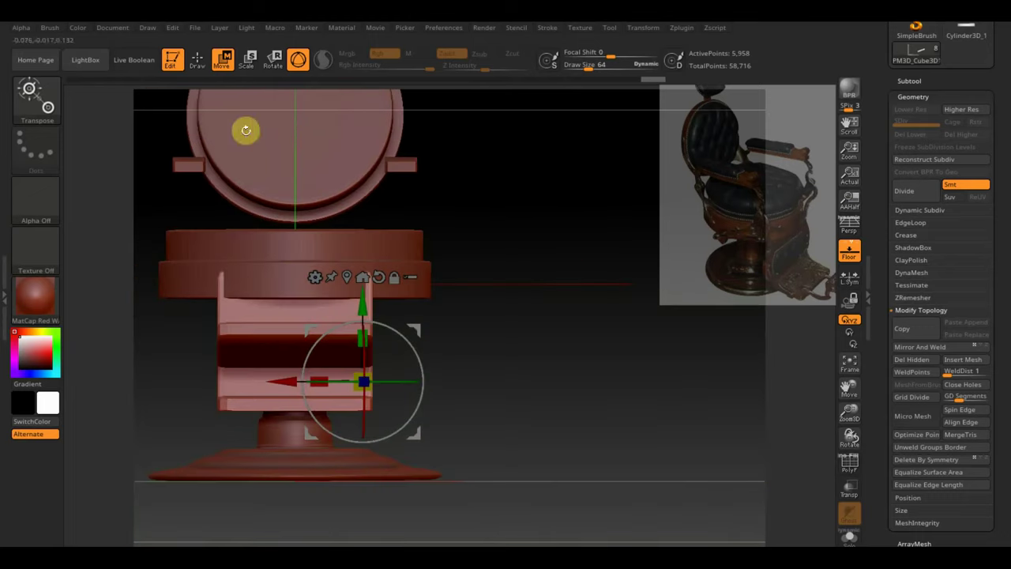
# Slice the dark band off the bracket front flat with TrimRect
pyautogui.click(196, 59)
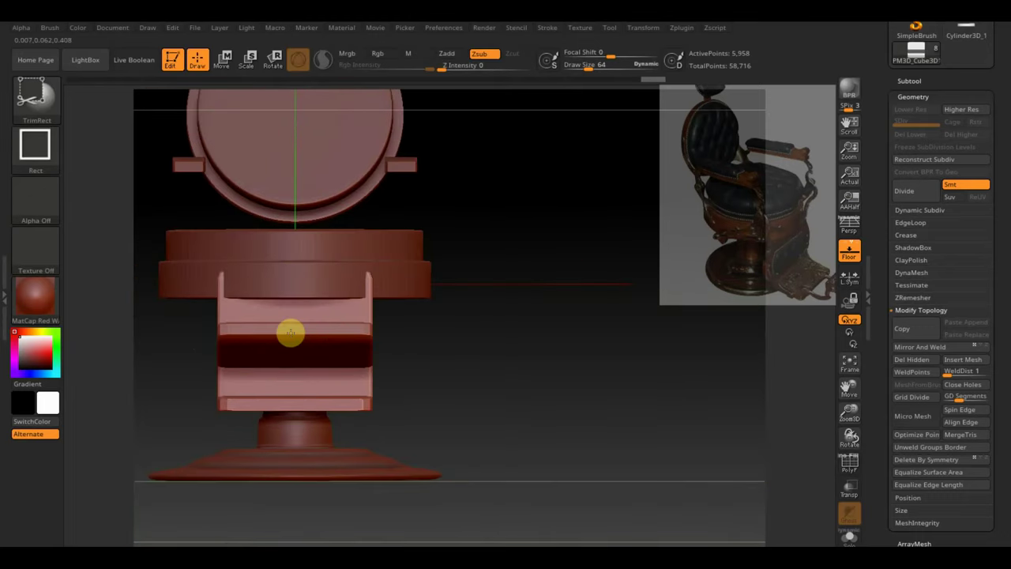
pyautogui.keyDown('ctrl'); pyautogui.keyDown('shift'); pyautogui.moveTo(290, 332); pyautogui.dragTo(290, 334); pyautogui.keyUp('shift'); pyautogui.keyUp('ctrl')
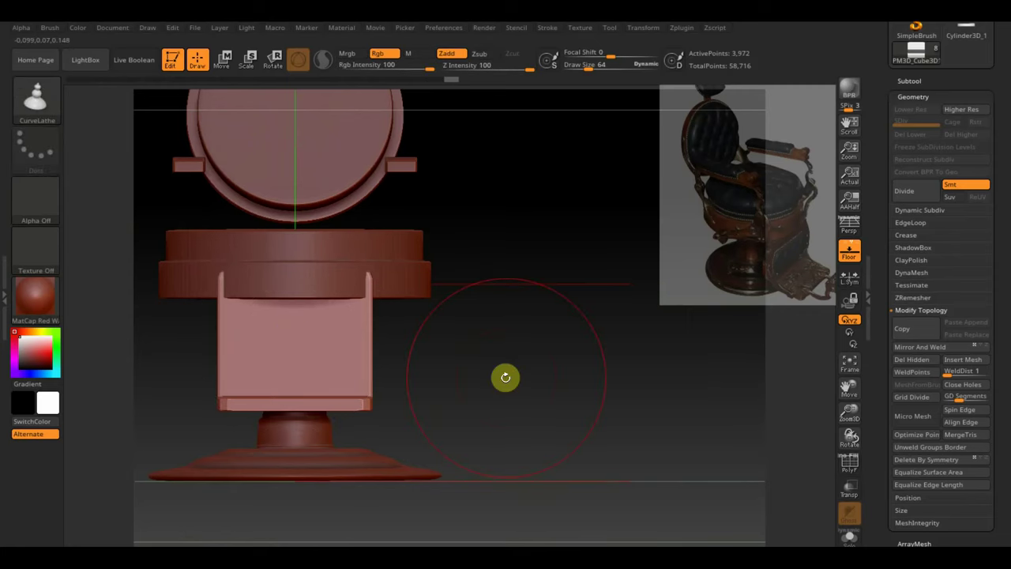
pyautogui.keyDown('alt'); pyautogui.moveTo(505, 377); pyautogui.dragTo(608, 385); pyautogui.keyUp('alt')
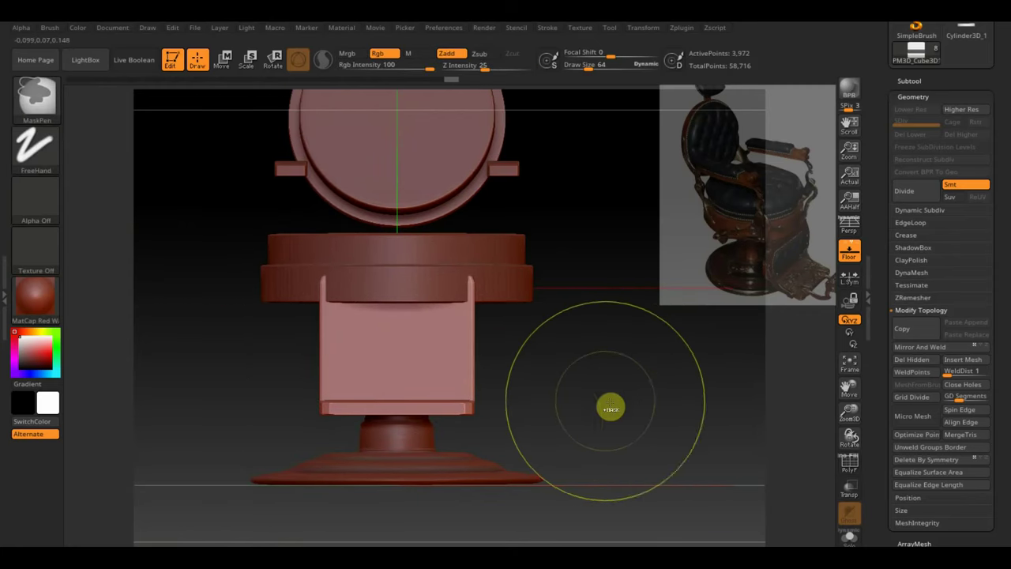
# Mask and invert a front-panel rectangle, then push it inward with the Move gizmo
pyautogui.moveTo(573, 372)
pyautogui.keyDown('ctrl'); pyautogui.mouseDown()
pyautogui.moveTo(714, 442)
pyautogui.moveTo(469, 380)
pyautogui.mouseUp(); pyautogui.keyUp('ctrl')
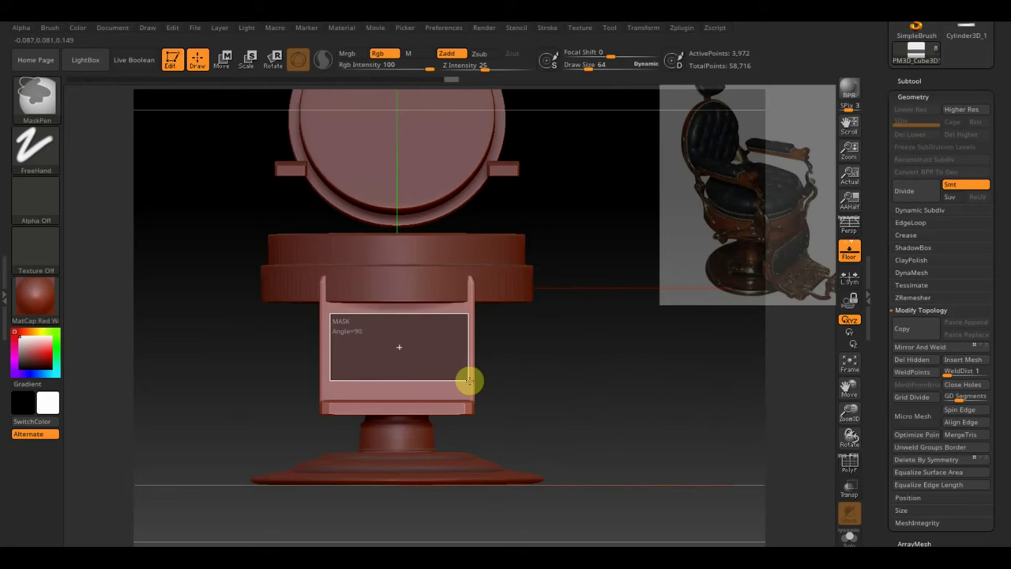
pyautogui.keyDown('ctrl'); pyautogui.moveTo(469, 381); pyautogui.dragTo(458, 379); pyautogui.keyUp('ctrl')
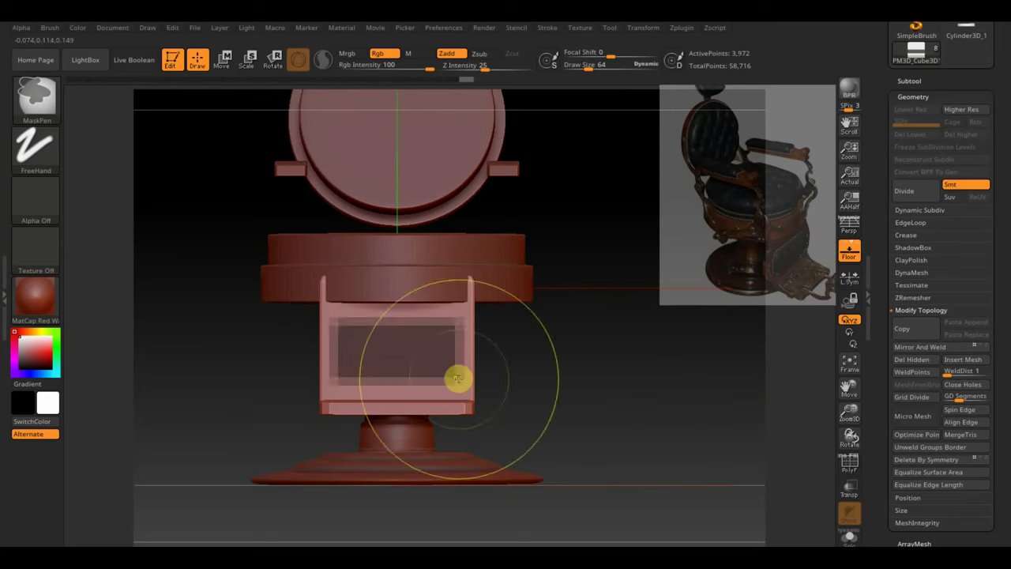
pyautogui.keyDown('ctrl'); pyautogui.click(564, 401); pyautogui.keyUp('ctrl')
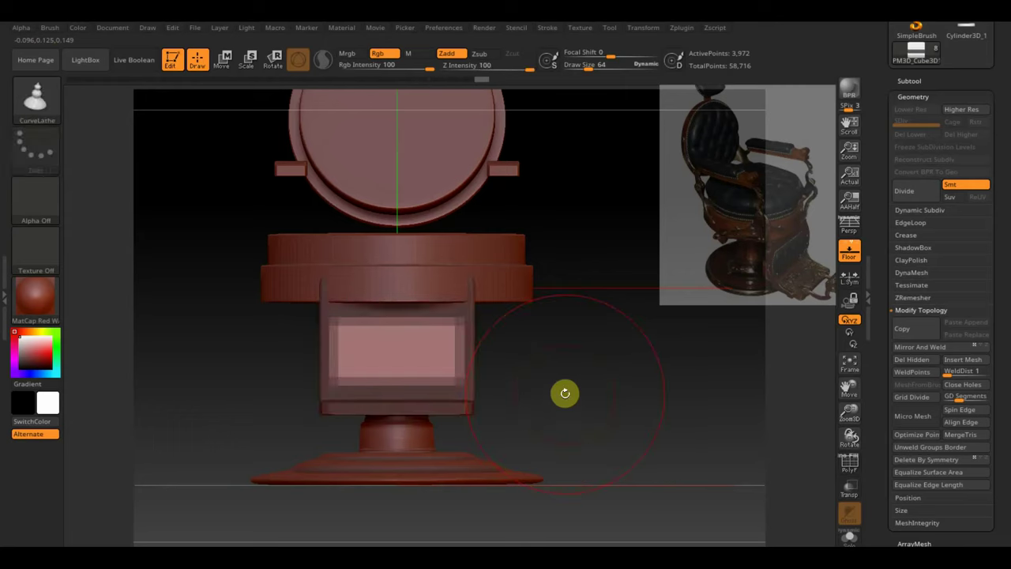
pyautogui.moveTo(565, 392)
pyautogui.mouseDown()
pyautogui.moveTo(618, 419)
pyautogui.moveTo(656, 418)
pyautogui.mouseUp()
pyautogui.press('w')
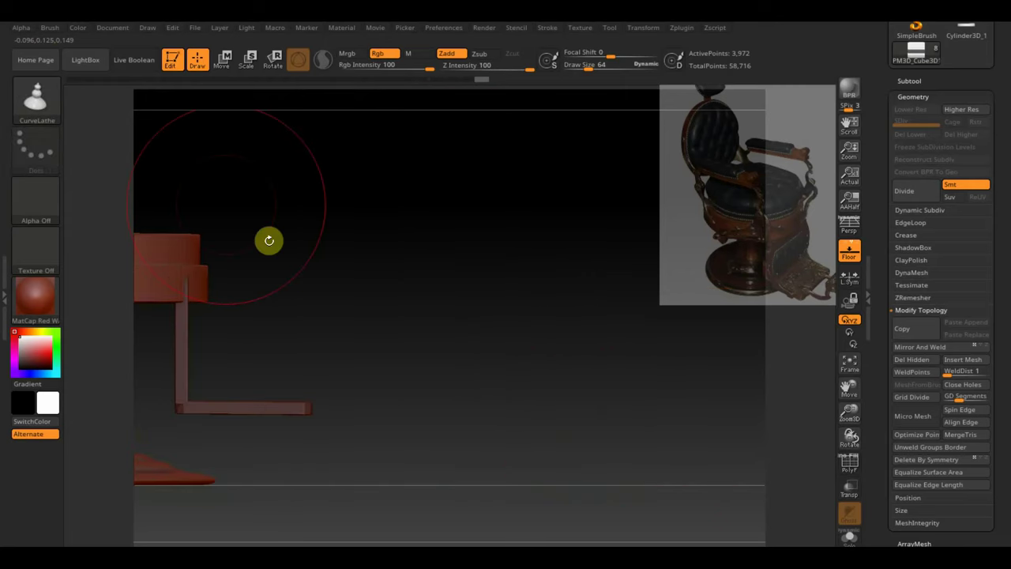
pyautogui.moveTo(268, 382)
pyautogui.mouseDown()
pyautogui.moveTo(526, 431)
pyautogui.moveTo(483, 416)
pyautogui.moveTo(647, 409)
pyautogui.mouseUp()
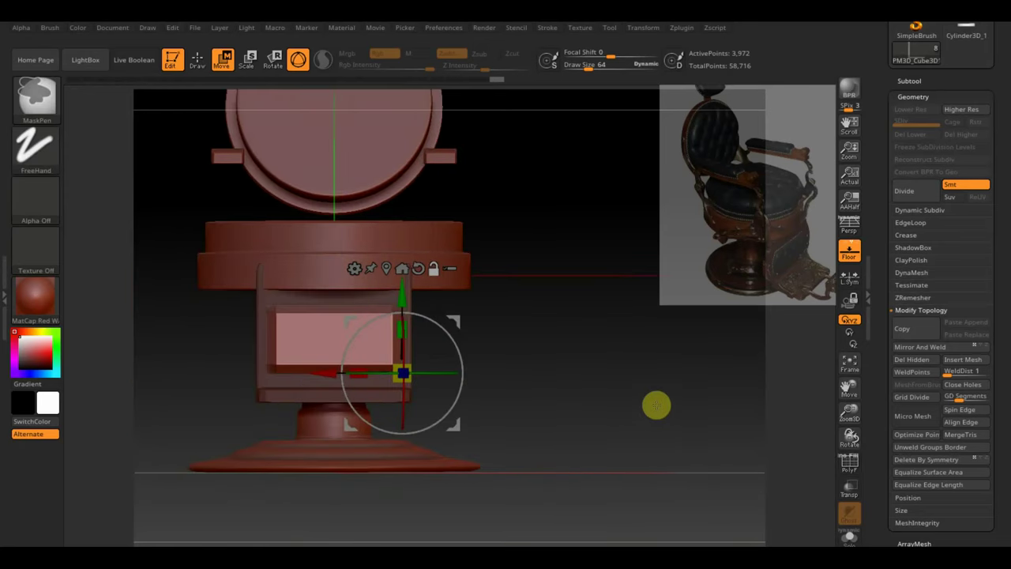
# Unhide the panel, add geometry to reach 14,418 points, and clear the mask
pyautogui.keyDown('ctrl'); pyautogui.keyDown('shift'); pyautogui.click(656, 405); pyautogui.keyUp('shift'); pyautogui.keyUp('ctrl')
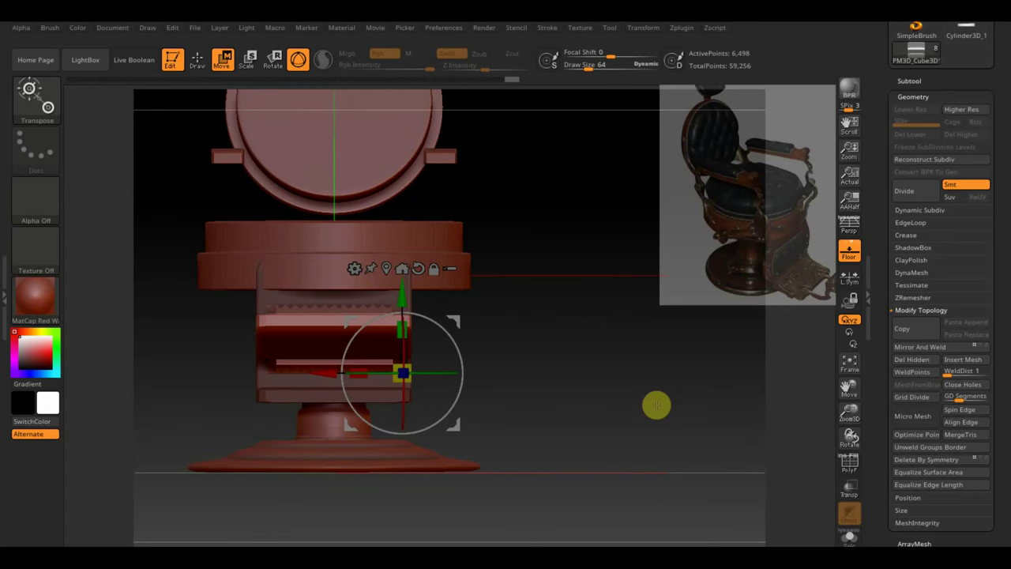
pyautogui.moveTo(623, 397)
pyautogui.mouseDown()
pyautogui.moveTo(609, 427)
pyautogui.moveTo(604, 410)
pyautogui.mouseUp()
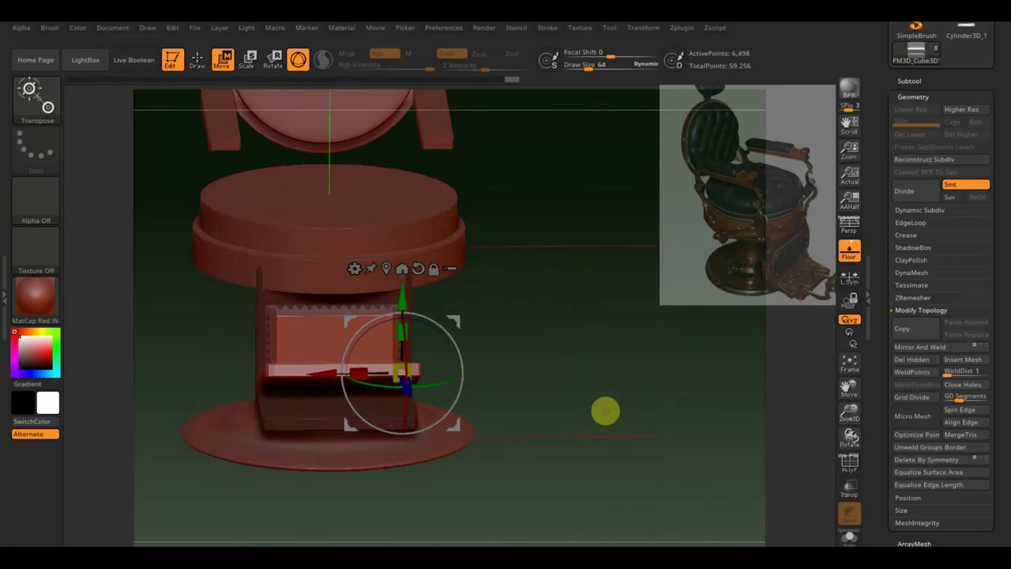
pyautogui.keyDown('ctrl'); pyautogui.keyDown('shift'); pyautogui.click(605, 410); pyautogui.keyUp('shift'); pyautogui.keyUp('ctrl')
pyautogui.press('ctrl')
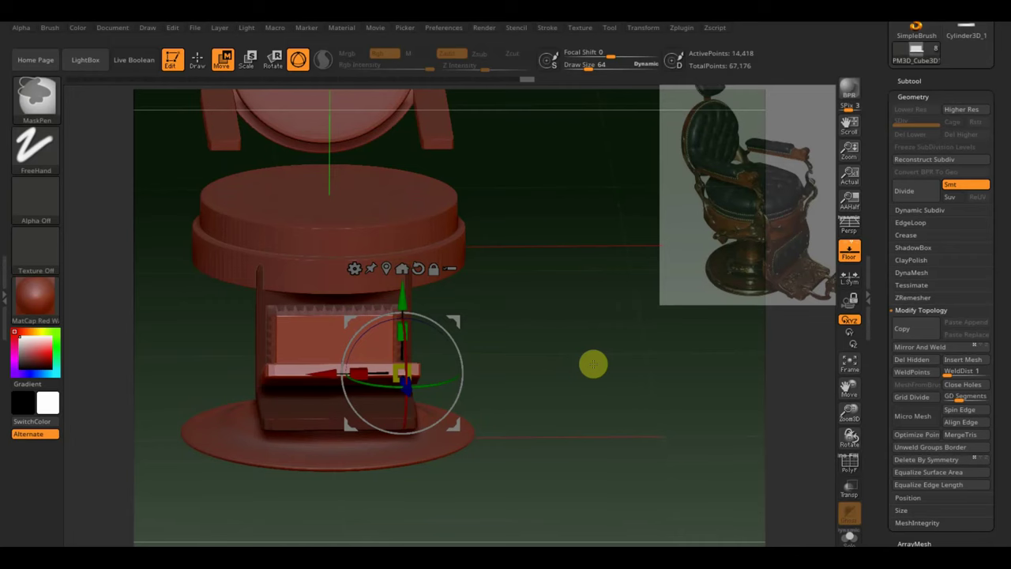
pyautogui.keyDown('ctrl'); pyautogui.click(593, 364); pyautogui.keyUp('ctrl')
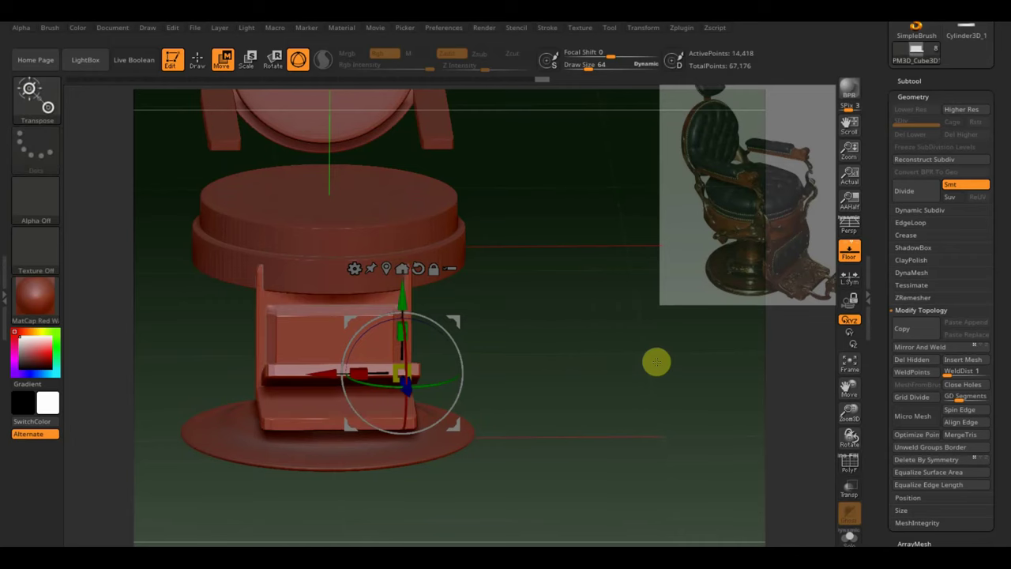
pyautogui.moveTo(575, 376); pyautogui.dragTo(623, 399)
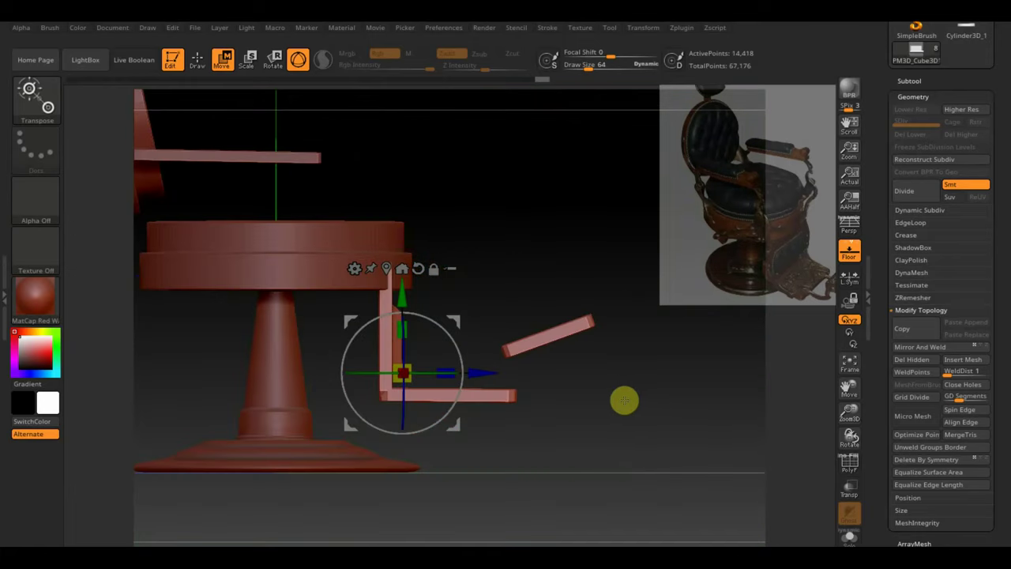
# Snap to an orthographic view, pan, and turn the chair to face front
pyautogui.press('ctrl')
pyautogui.moveTo(636, 441)
pyautogui.keyDown('alt'); pyautogui.mouseDown()
pyautogui.moveTo(693, 497)
pyautogui.moveTo(662, 459)
pyautogui.mouseUp(); pyautogui.keyUp('alt')
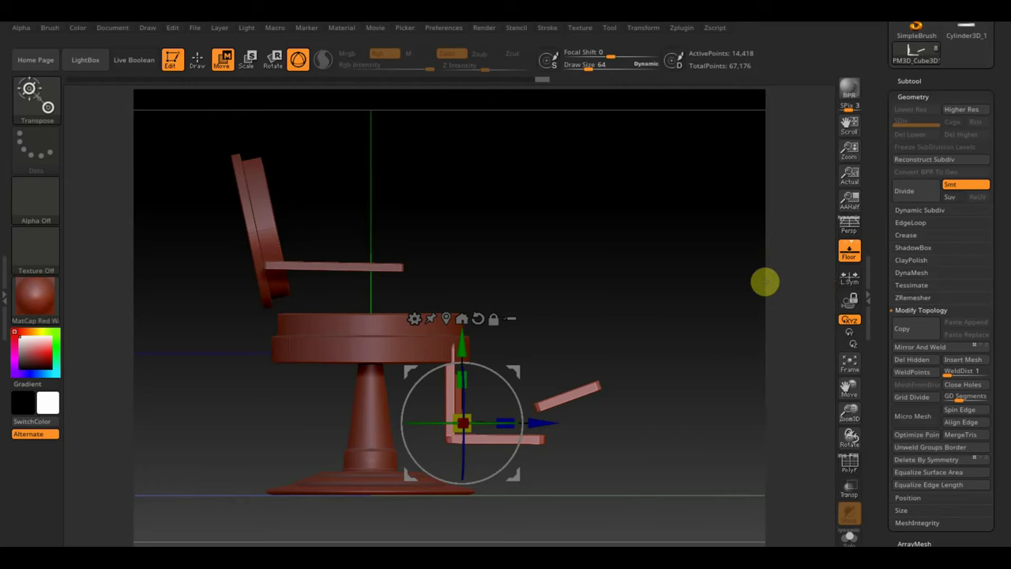
pyautogui.moveTo(765, 280); pyautogui.dragTo(702, 325)
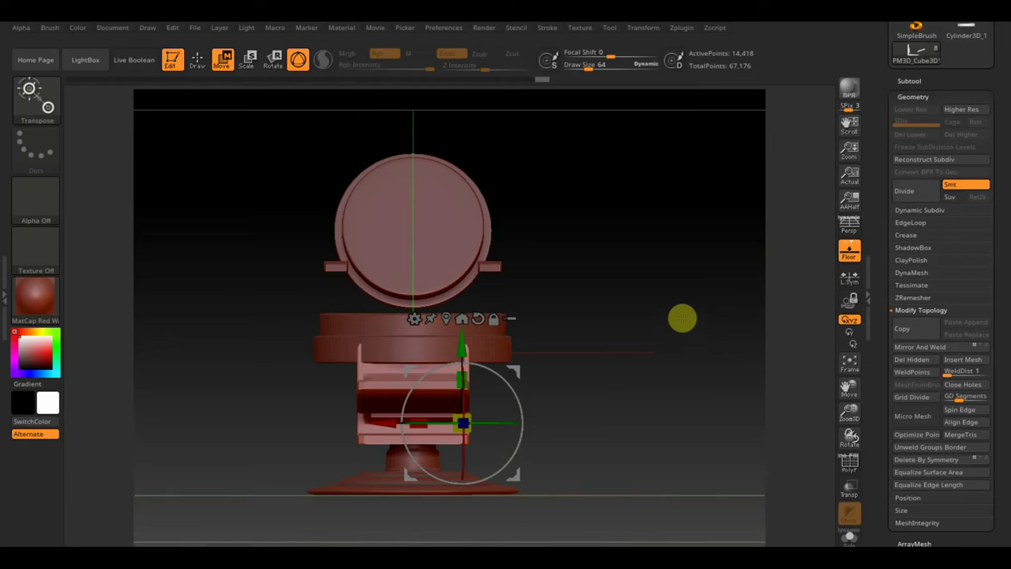
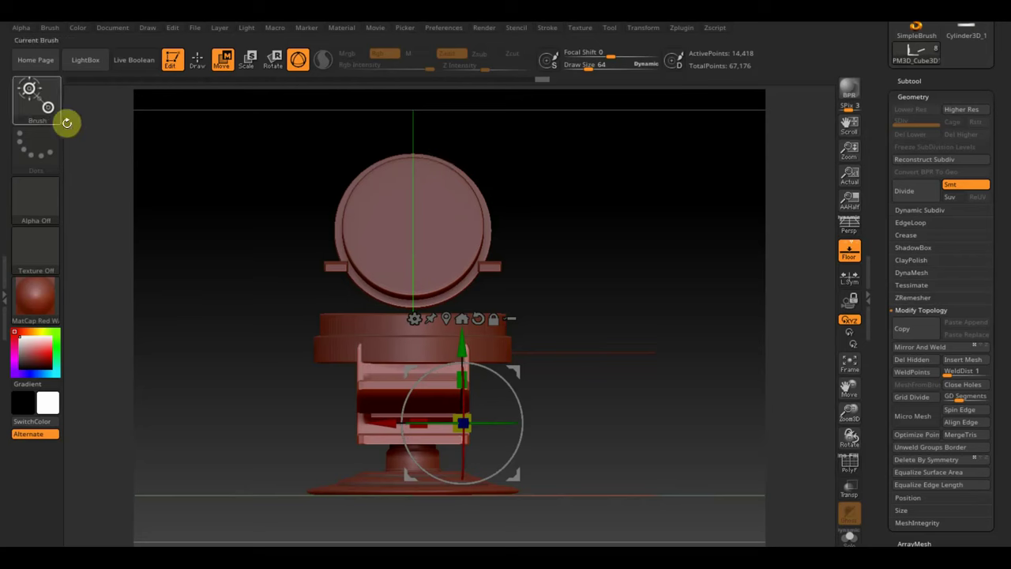
# Switch to Draw mode with the Standard brush and bring up the Subtool Append mesh list
pyautogui.click(199, 63)
pyautogui.click(38, 98)
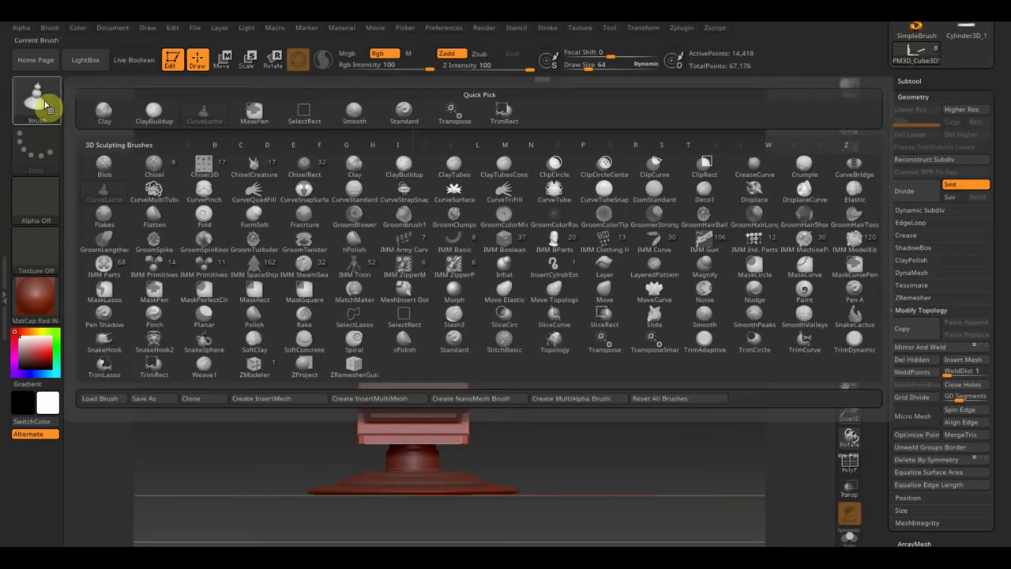
pyautogui.click(414, 119)
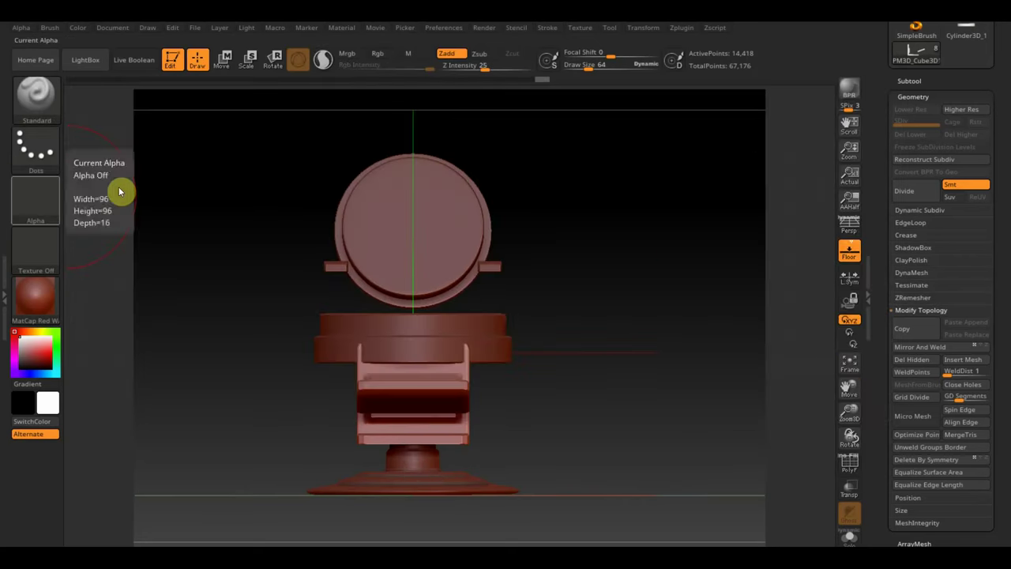
pyautogui.click(908, 81)
pyautogui.moveTo(944, 169)
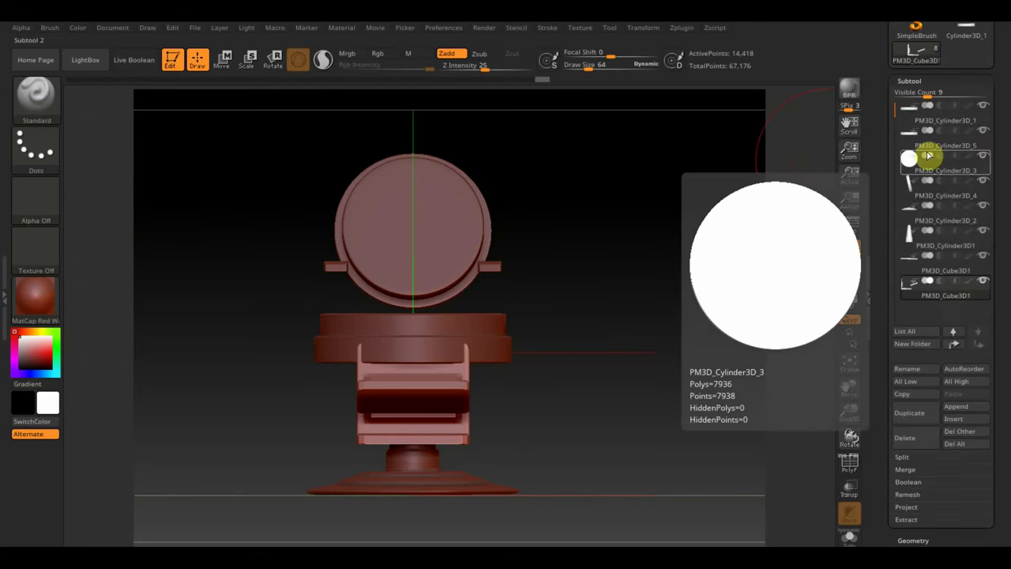
pyautogui.click(962, 411)
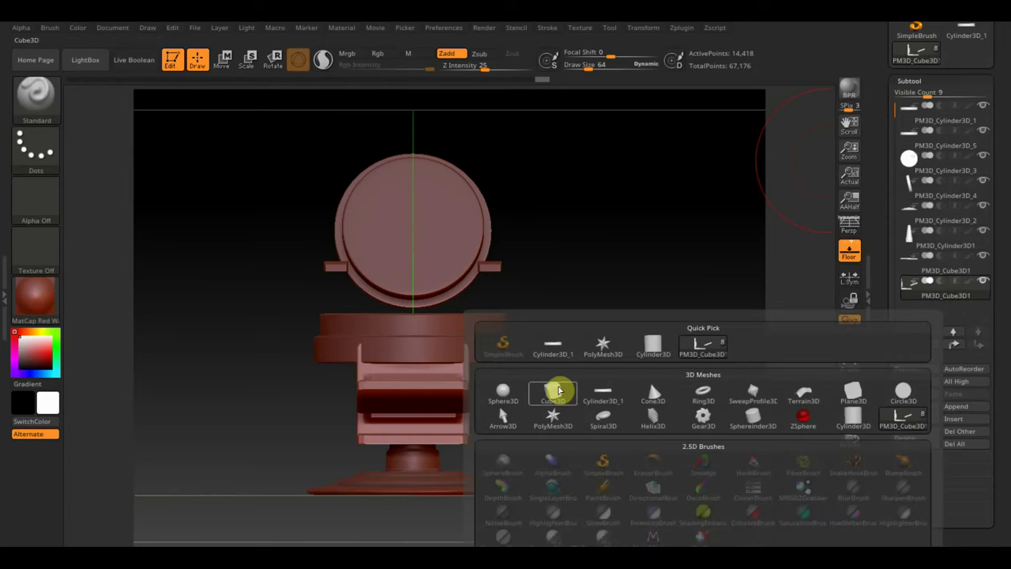
# Append a Cube3D subtool, make it active and frame the view on it
pyautogui.click(556, 388)
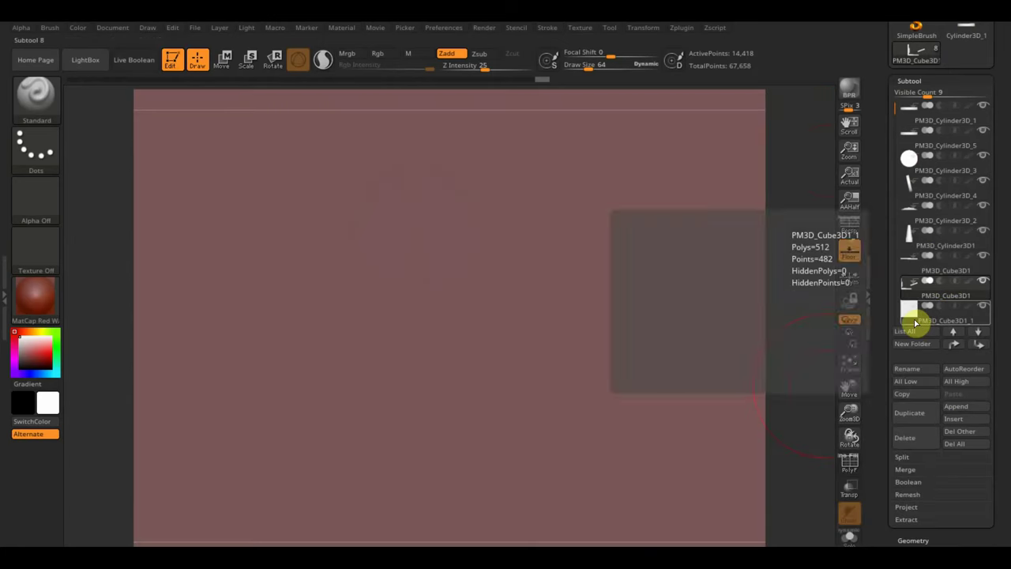
pyautogui.click(914, 320)
pyautogui.click(849, 367)
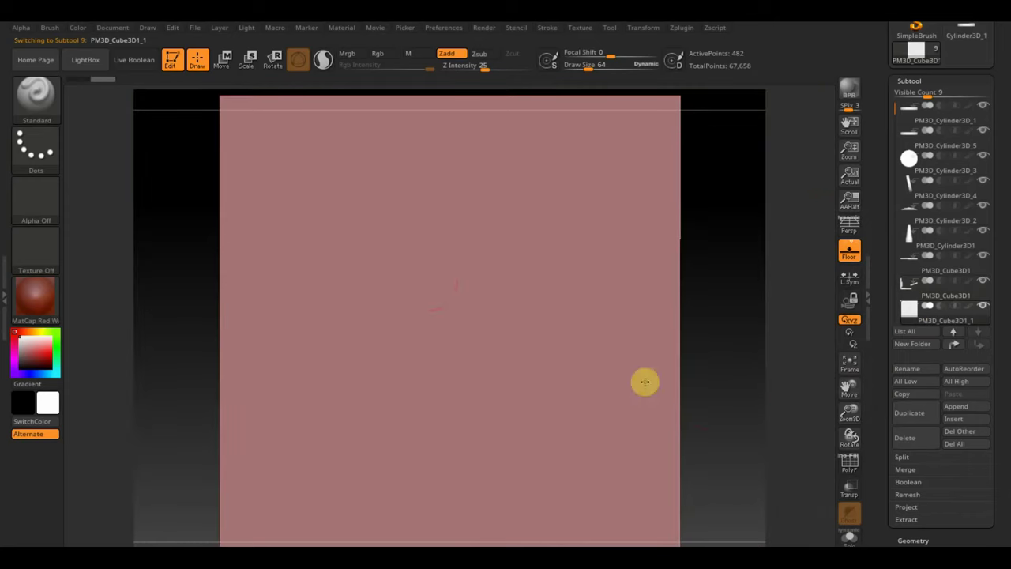
# Scale the cube down, flatten it into a thin panel and move it above the chair
pyautogui.click(228, 60)
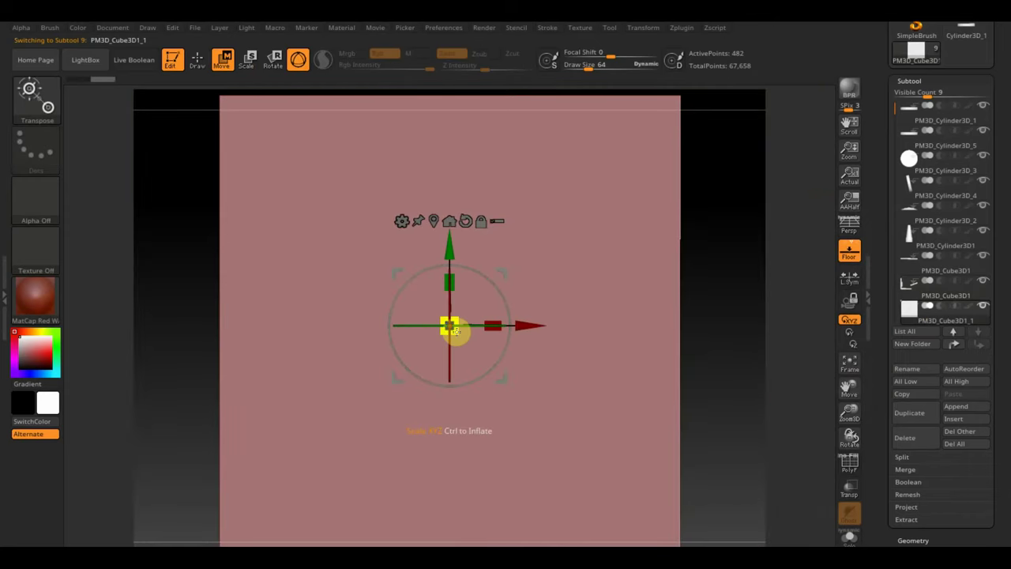
pyautogui.moveTo(449, 325); pyautogui.dragTo(328, 142)
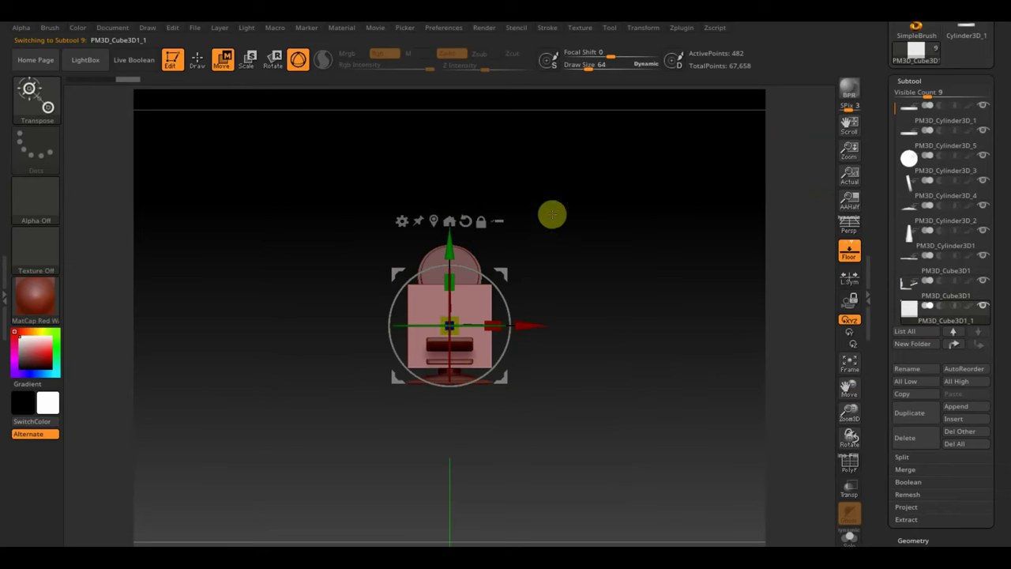
pyautogui.moveTo(505, 319)
pyautogui.mouseDown()
pyautogui.moveTo(449, 317)
pyautogui.moveTo(449, 201)
pyautogui.mouseUp()
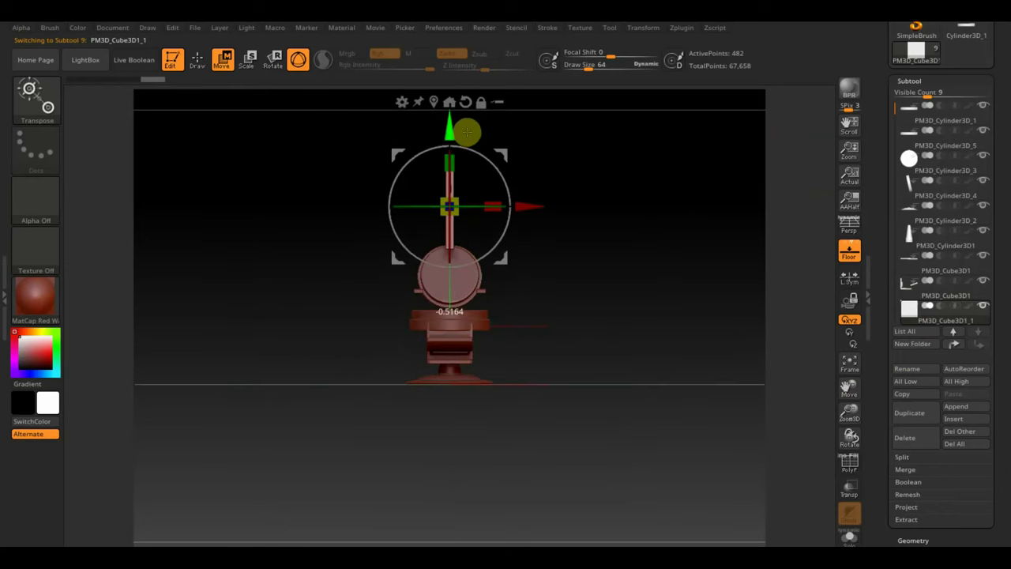
pyautogui.moveTo(544, 164)
pyautogui.mouseDown()
pyautogui.moveTo(678, 213)
pyautogui.moveTo(684, 340)
pyautogui.mouseUp()
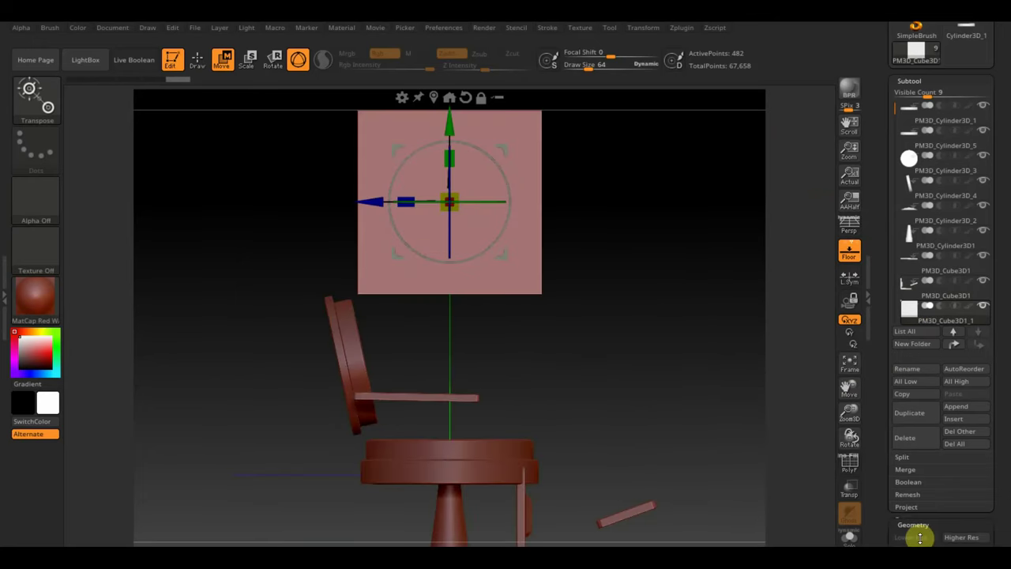
# DynaMesh the panel at resolution 528 (21,680 points), then return to the Standard brush's alphas
pyautogui.click(916, 540)
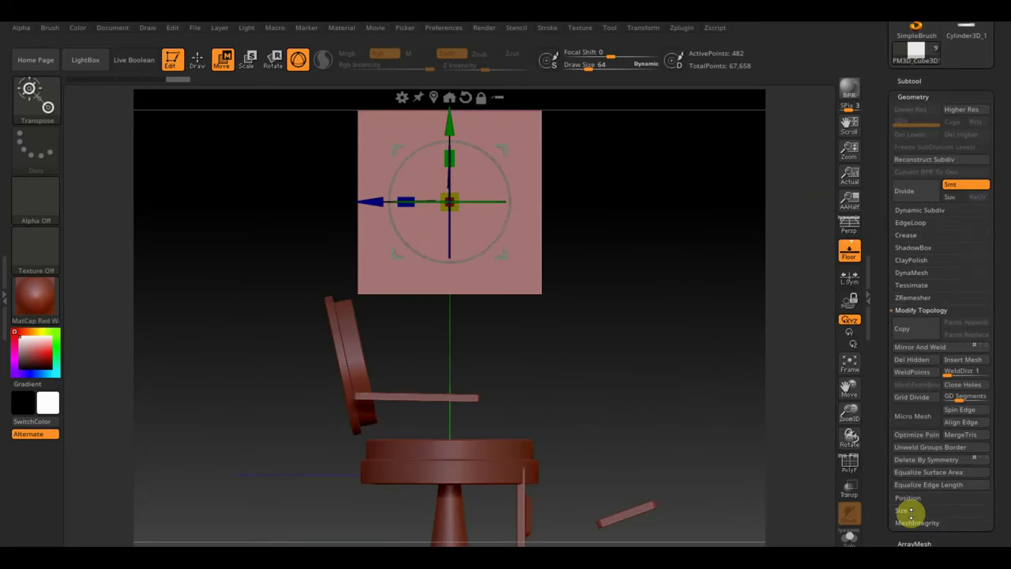
pyautogui.click(916, 272)
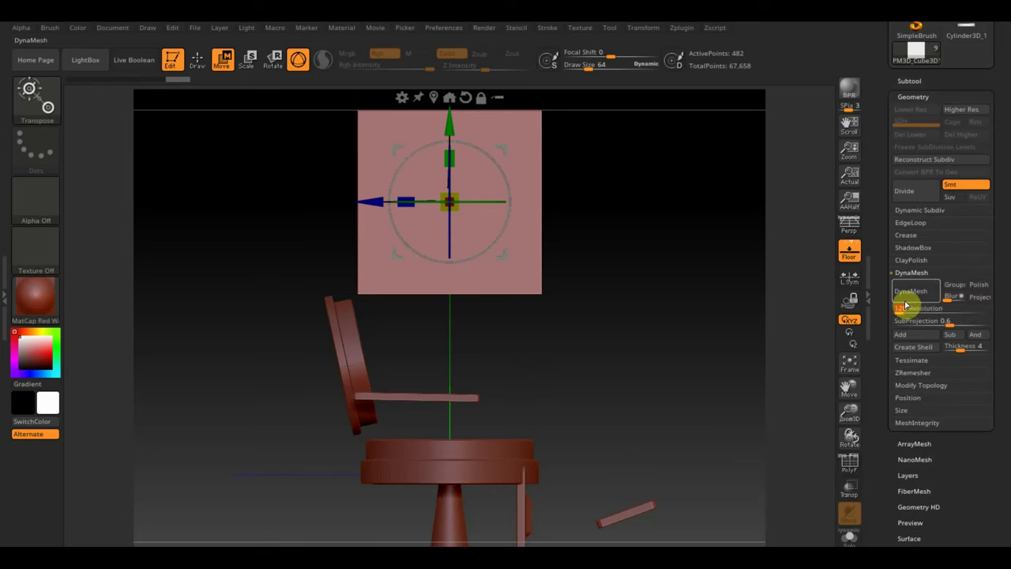
pyautogui.click(908, 290)
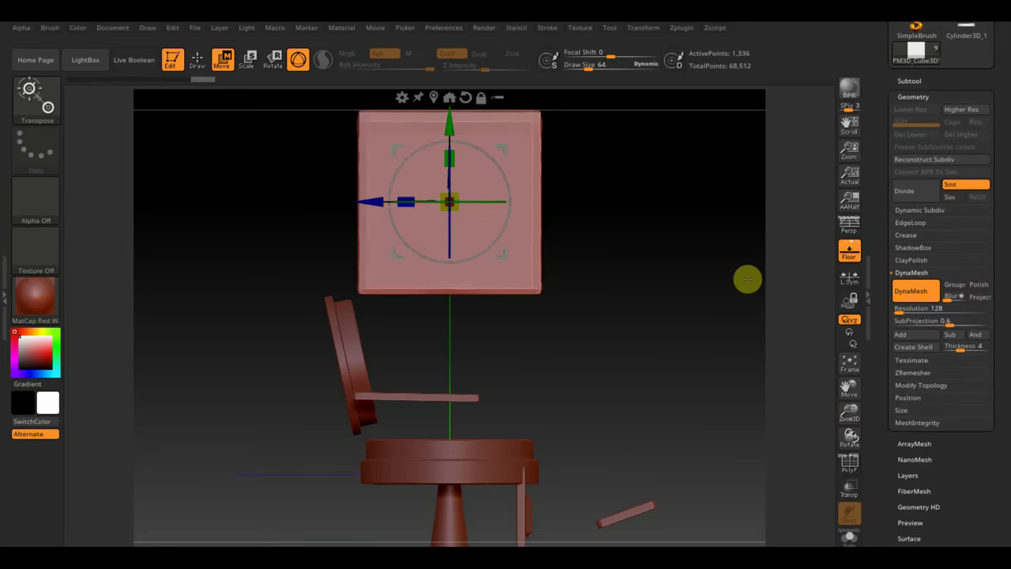
pyautogui.hotkey('ctrl', 'z')
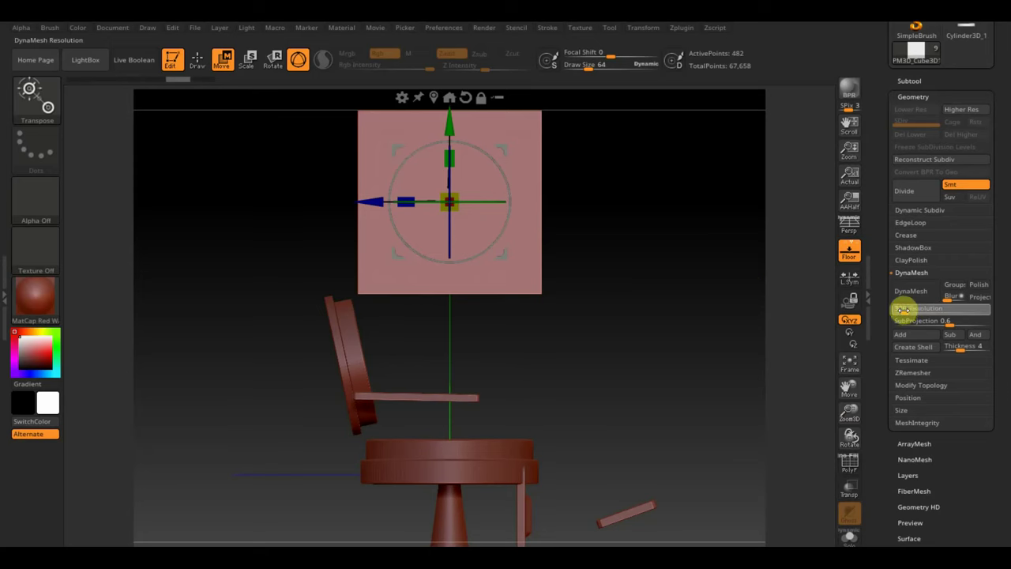
pyautogui.click(909, 293)
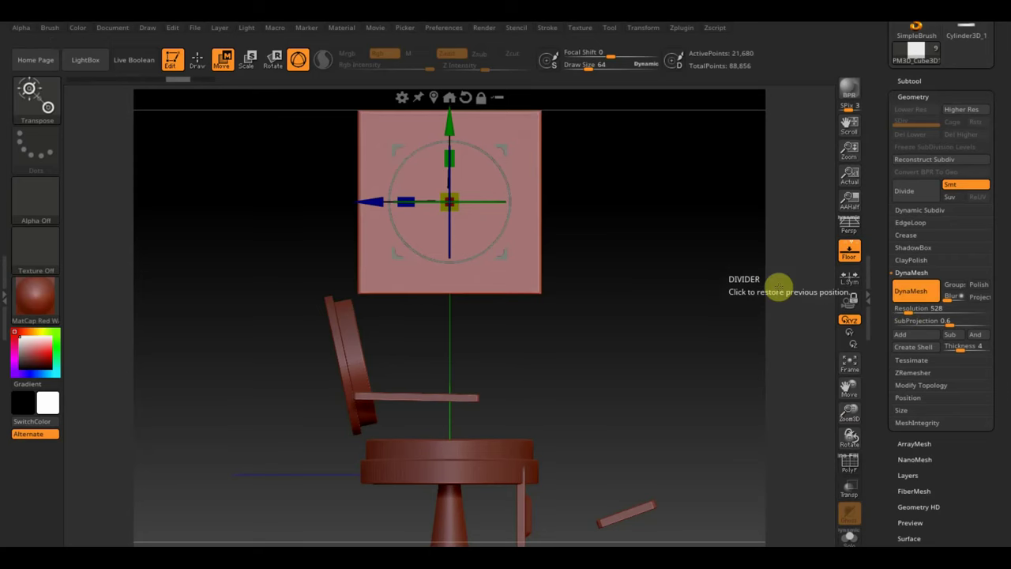
pyautogui.click(197, 59)
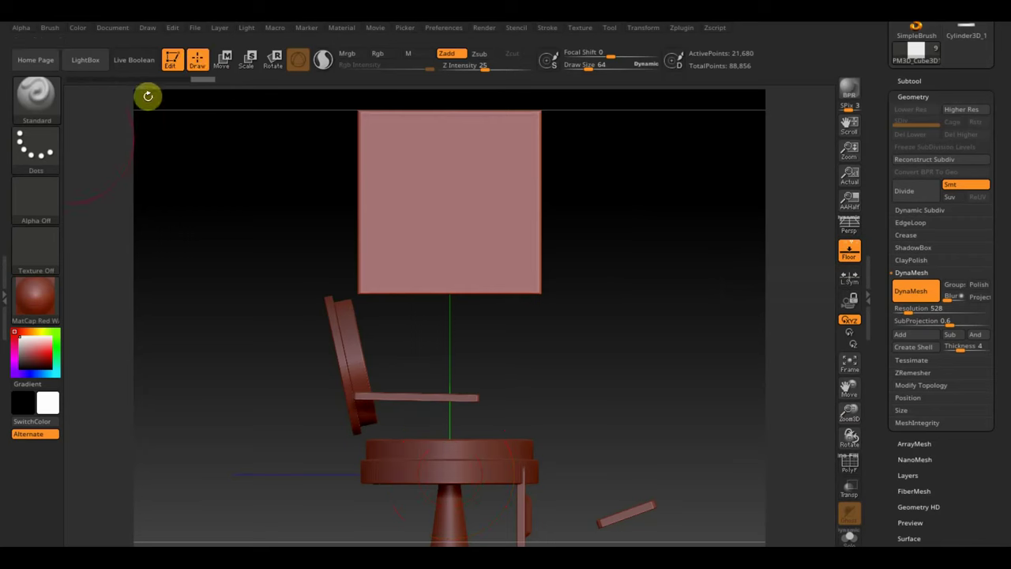
pyautogui.click(45, 193)
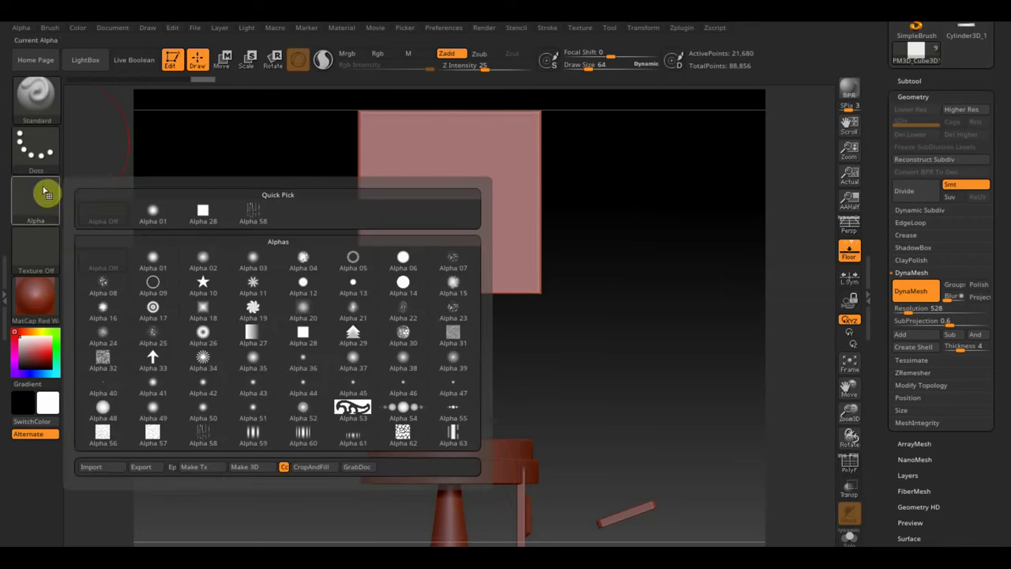
# Import the ornamental scroll image as the brush alpha and set the stroke to DragRect
pyautogui.click(113, 463)
pyautogui.scroll(-3, 319, 215)
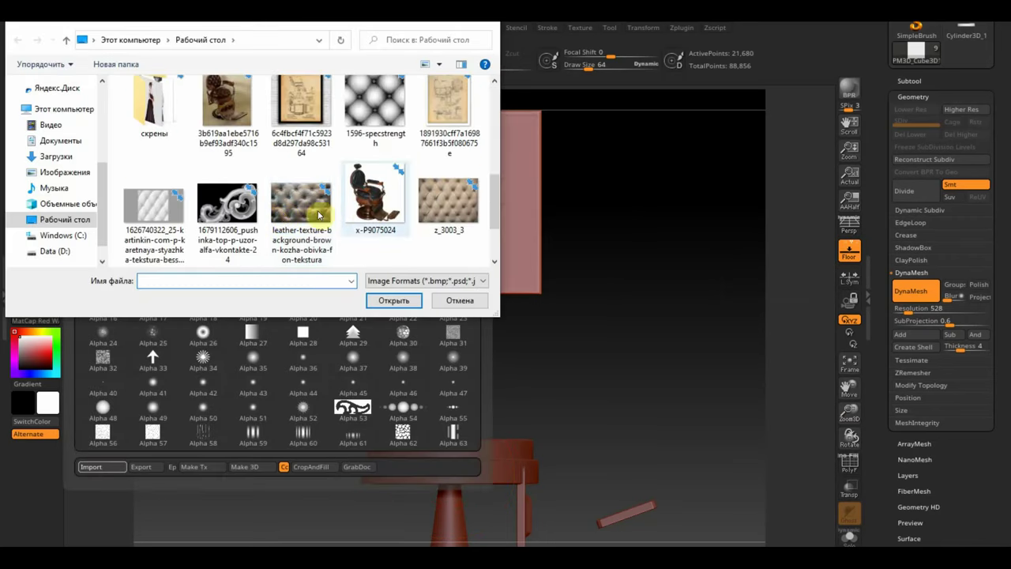
pyautogui.scroll(-1, 363, 214)
pyautogui.click(215, 143)
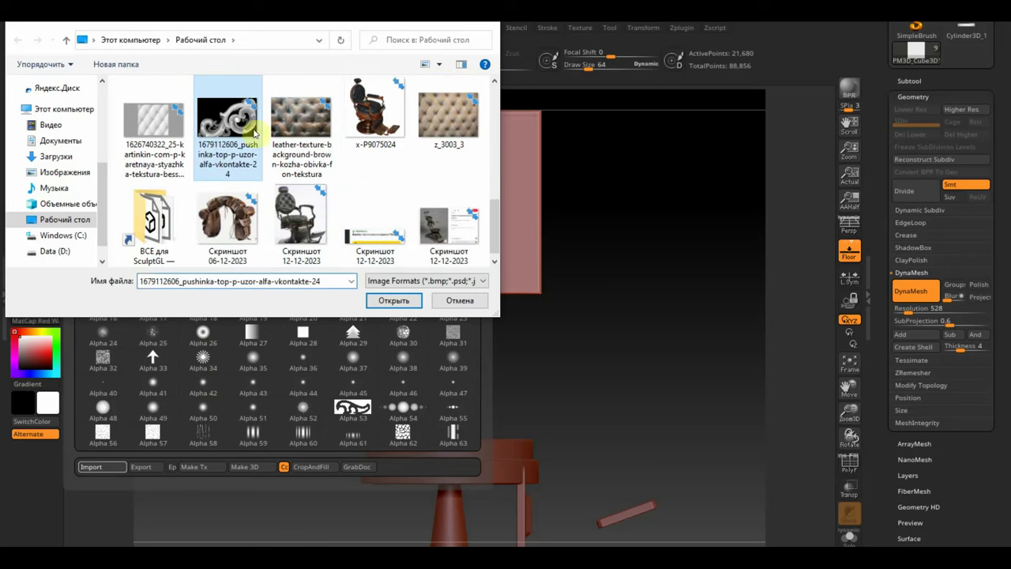
pyautogui.click(390, 298)
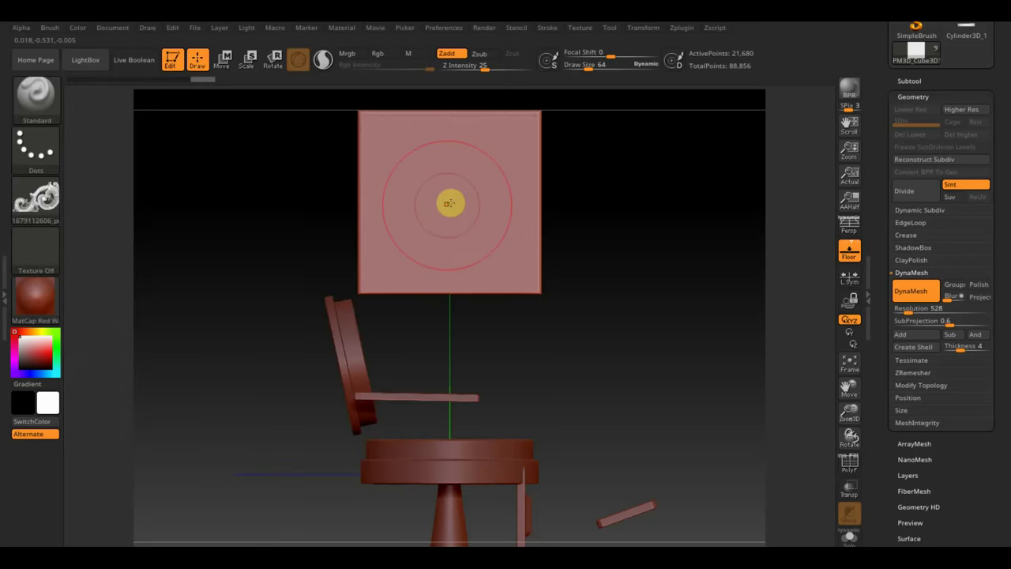
pyautogui.click(44, 160)
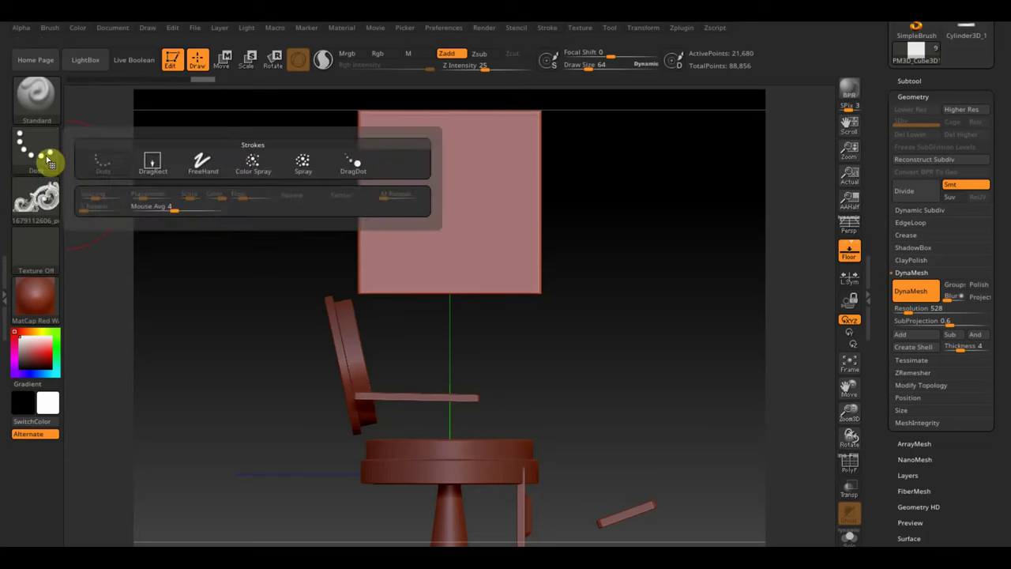
pyautogui.click(153, 162)
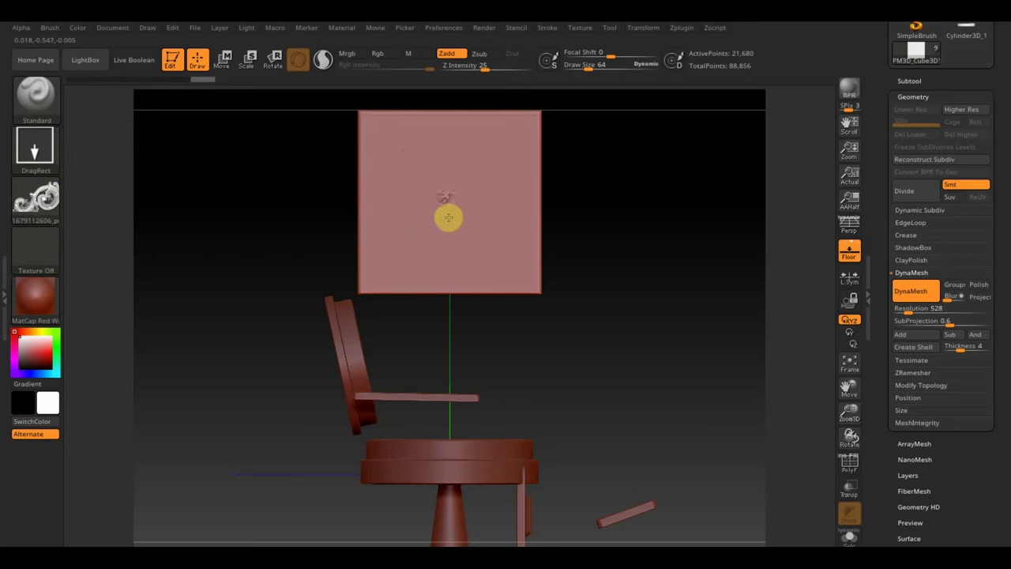
# Undo a test stamp and add a higher subdivision level to the panel
pyautogui.moveTo(448, 218); pyautogui.dragTo(462, 262)
pyautogui.hotkey('ctrl', 'z')
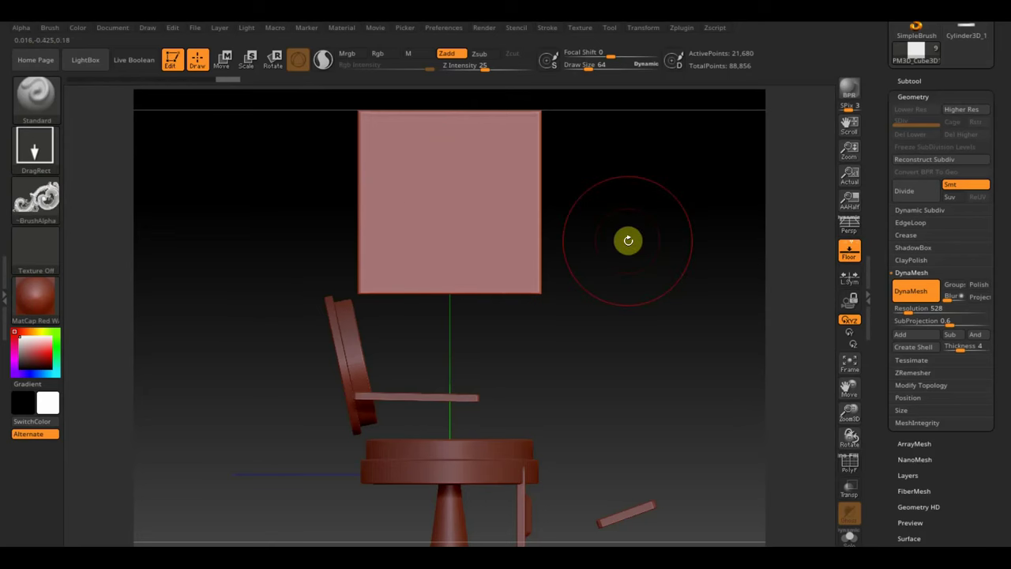
pyautogui.hotkey('ctrl', 'd')
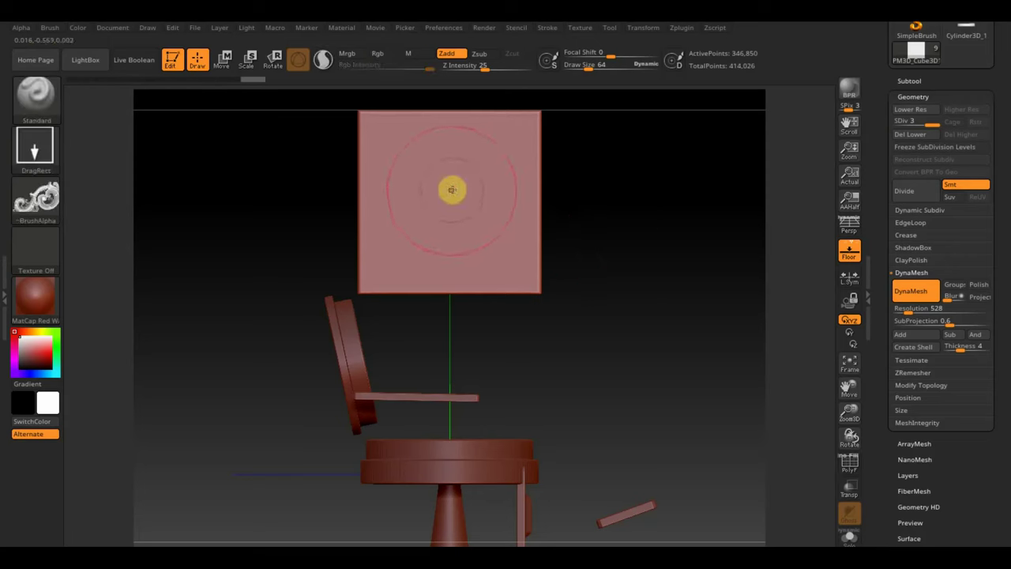
# Raise the sculpting strength and stamp a large ornamental scroll relief onto the panel
pyautogui.moveTo(449, 201)
pyautogui.mouseDown()
pyautogui.moveTo(452, 212)
pyautogui.moveTo(451, 145)
pyautogui.moveTo(458, 154)
pyautogui.mouseUp()
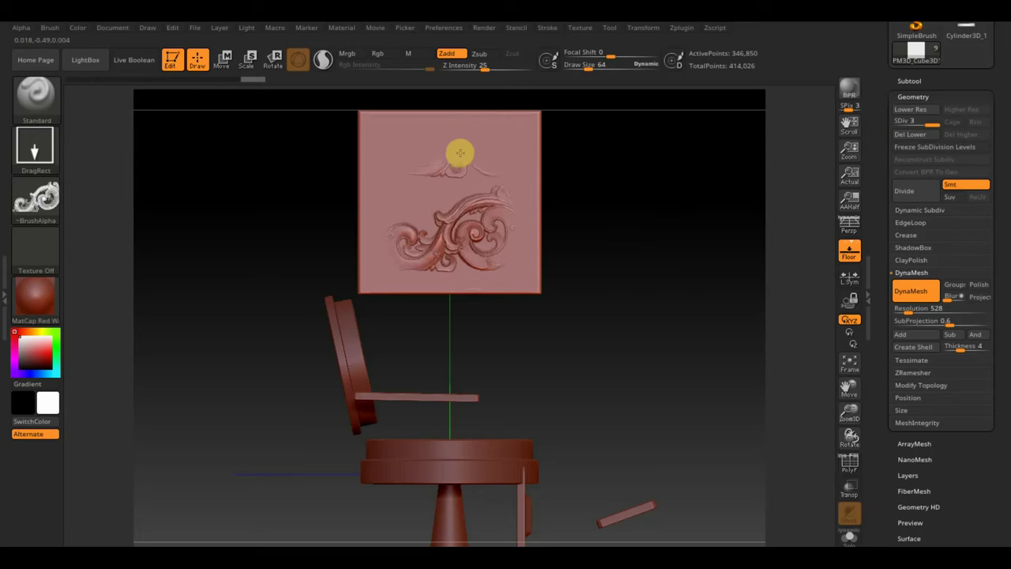
pyautogui.moveTo(549, 195); pyautogui.dragTo(675, 276)
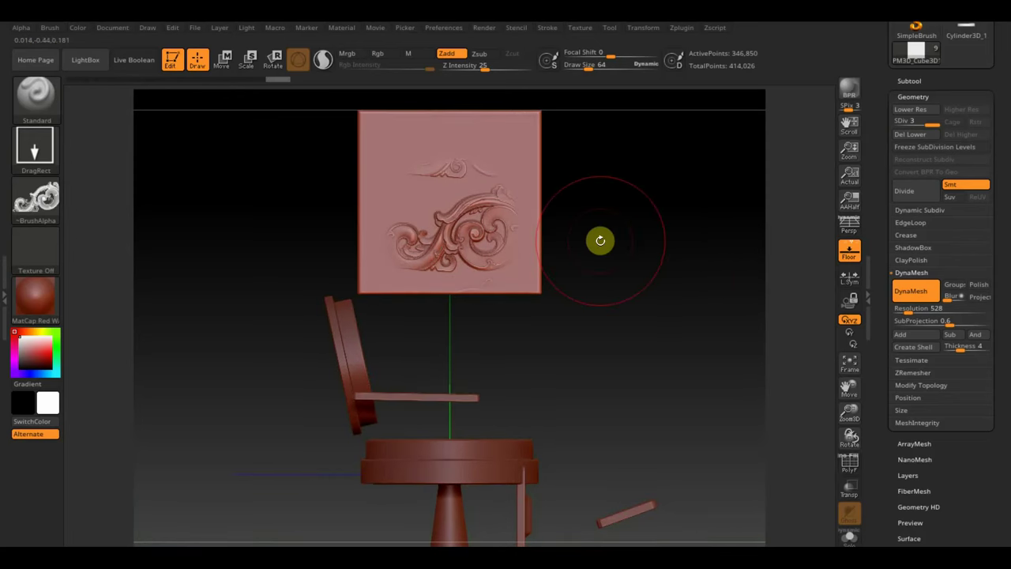
pyautogui.hotkey('ctrl', 'z')
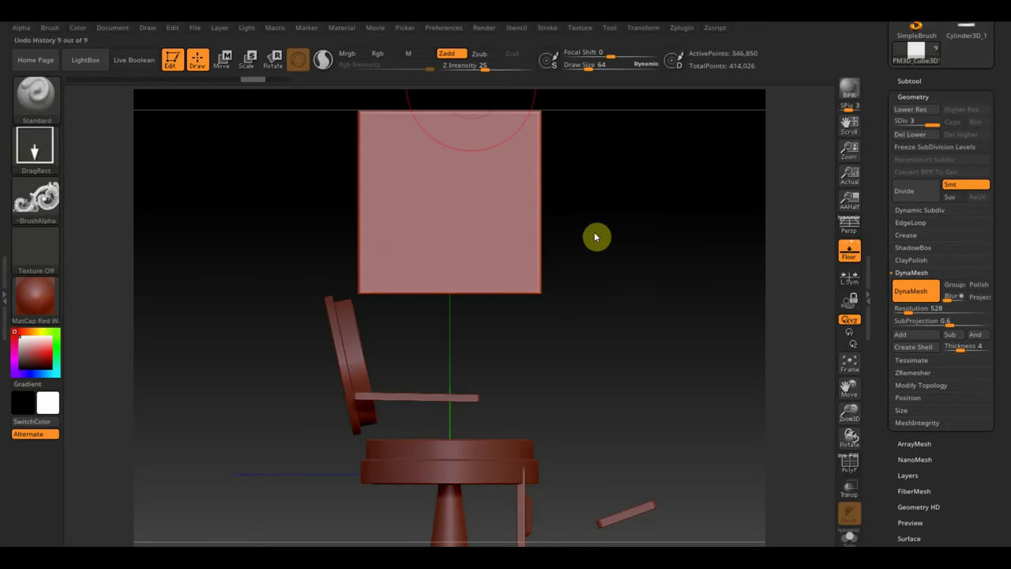
pyautogui.moveTo(483, 67); pyautogui.dragTo(487, 66)
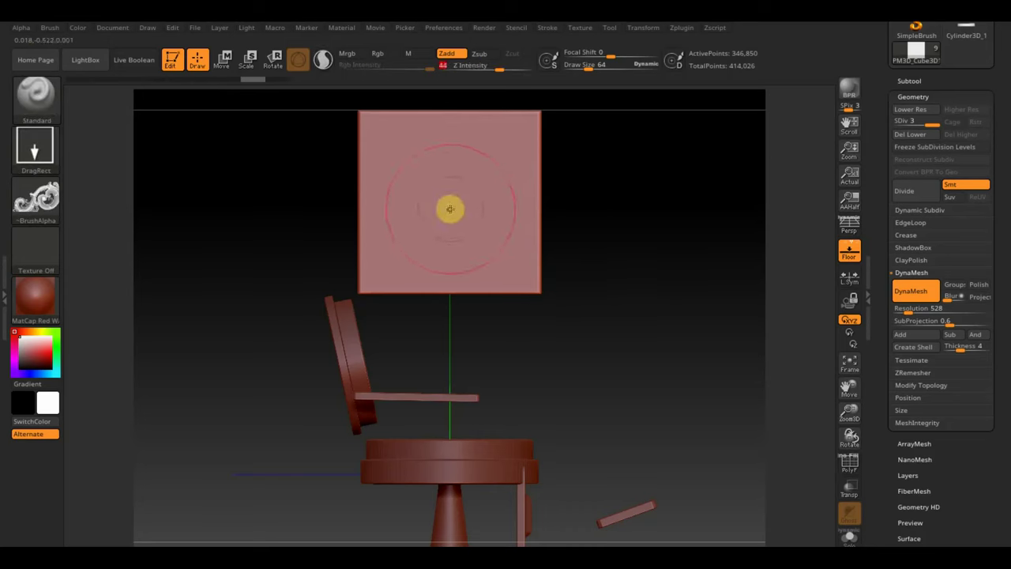
pyautogui.moveTo(451, 227)
pyautogui.mouseDown()
pyautogui.moveTo(444, 156)
pyautogui.moveTo(401, 158)
pyautogui.moveTo(401, 192)
pyautogui.moveTo(413, 174)
pyautogui.moveTo(457, 165)
pyautogui.mouseUp()
pyautogui.moveTo(676, 300); pyautogui.dragTo(636, 316)
pyautogui.keyDown('shift'); pyautogui.moveTo(689, 348); pyautogui.dragTo(668, 311); pyautogui.keyUp('shift')
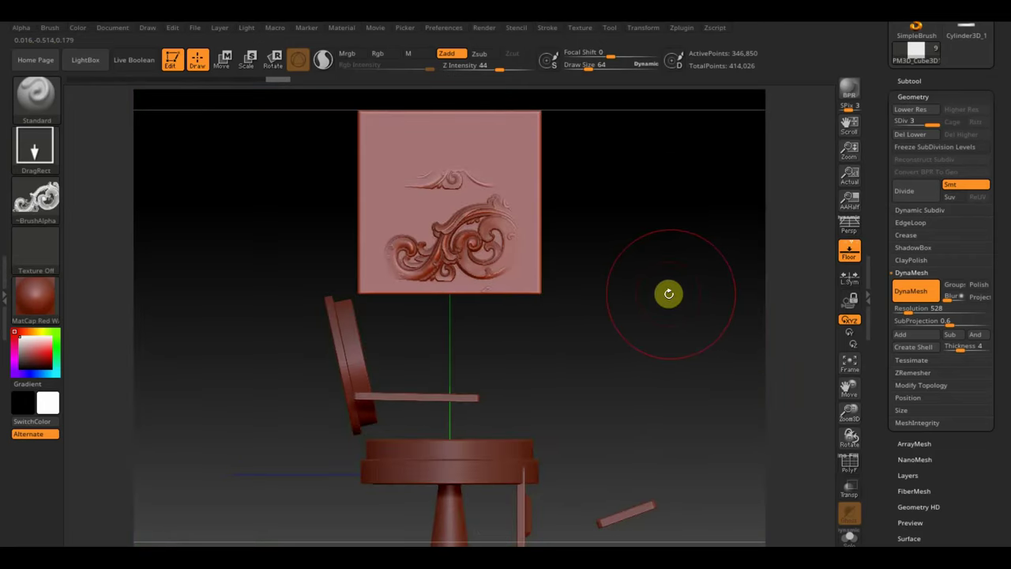
pyautogui.moveTo(673, 293); pyautogui.dragTo(636, 306)
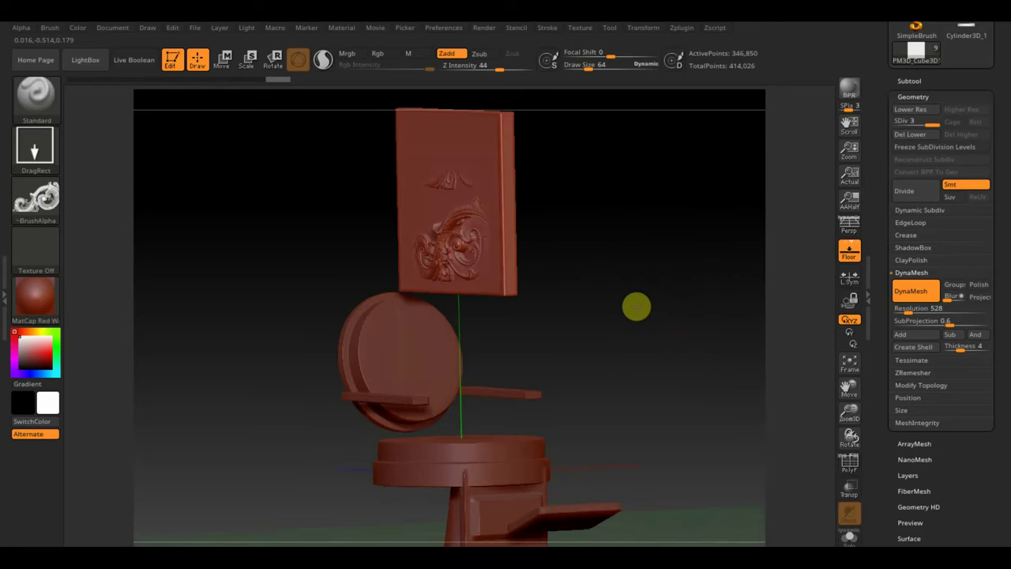
# Set the alpha to Off and the stroke type to FreeHand
pyautogui.click(36, 198)
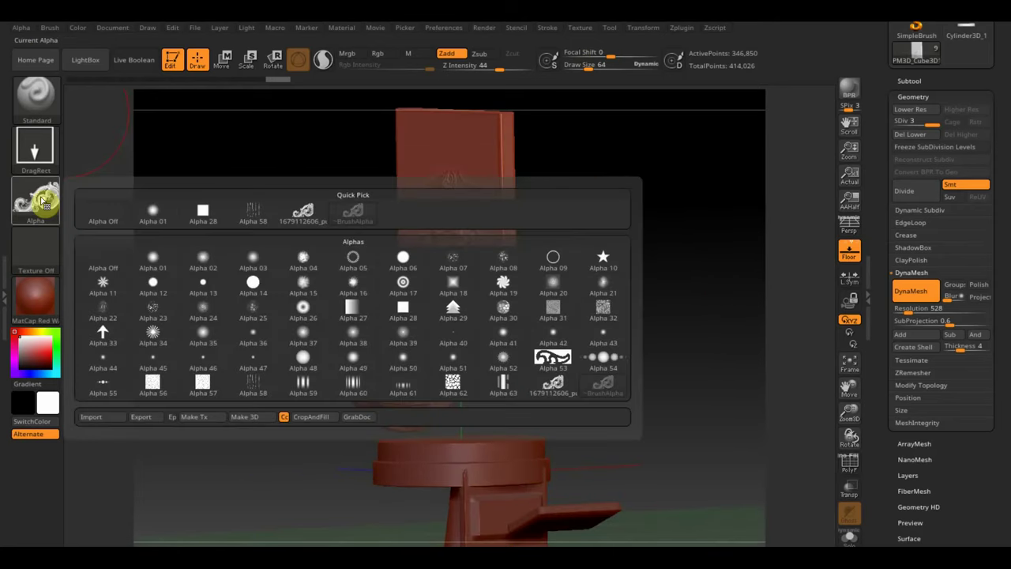
pyautogui.click(90, 217)
pyautogui.click(49, 158)
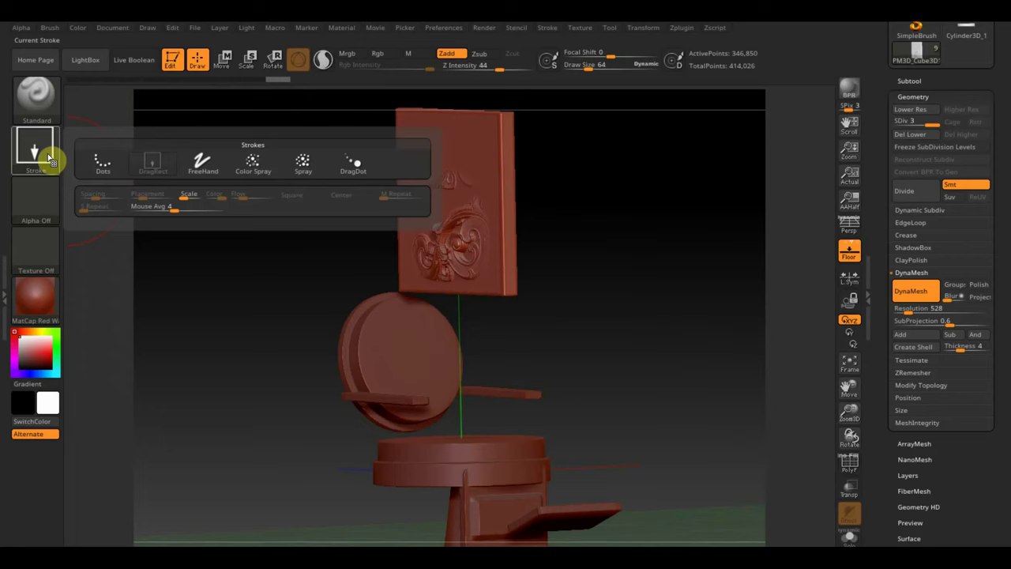
pyautogui.click(203, 162)
# From the front view, isolate the carved ornament by hiding the flat plate around it
pyautogui.moveTo(661, 225)
pyautogui.keyDown('shift'); pyautogui.mouseDown()
pyautogui.moveTo(635, 230)
pyautogui.moveTo(627, 221)
pyautogui.mouseUp(); pyautogui.keyUp('shift')
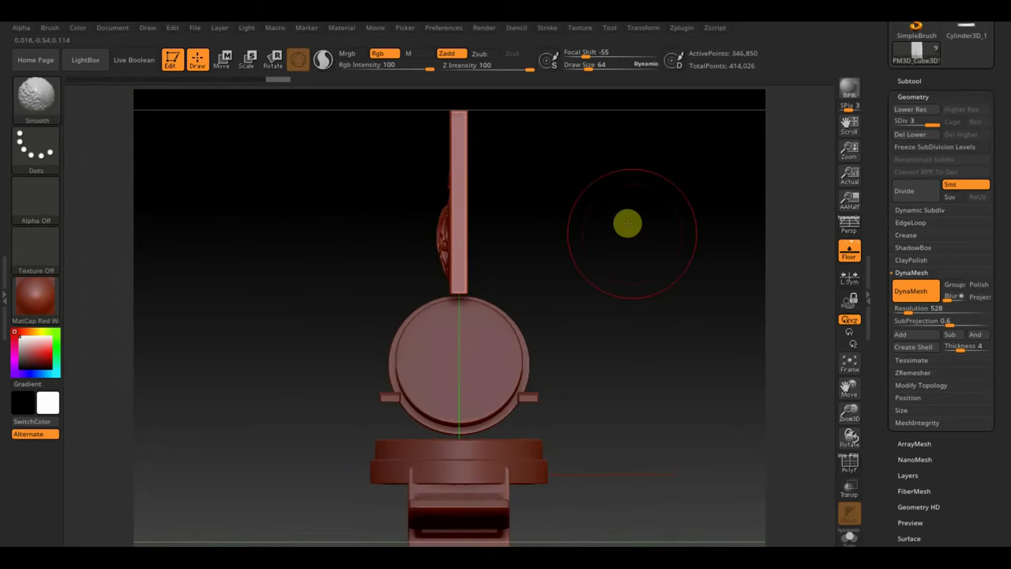
pyautogui.keyDown('ctrl'); pyautogui.moveTo(353, 153); pyautogui.dragTo(447, 285); pyautogui.keyUp('ctrl')
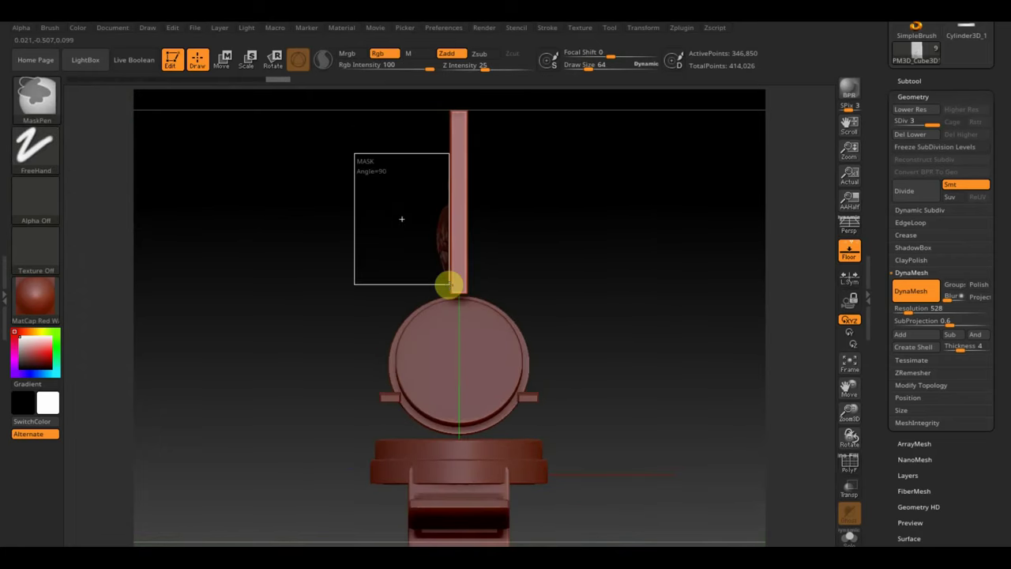
pyautogui.moveTo(552, 282)
pyautogui.mouseDown()
pyautogui.moveTo(682, 285)
pyautogui.moveTo(662, 294)
pyautogui.mouseUp()
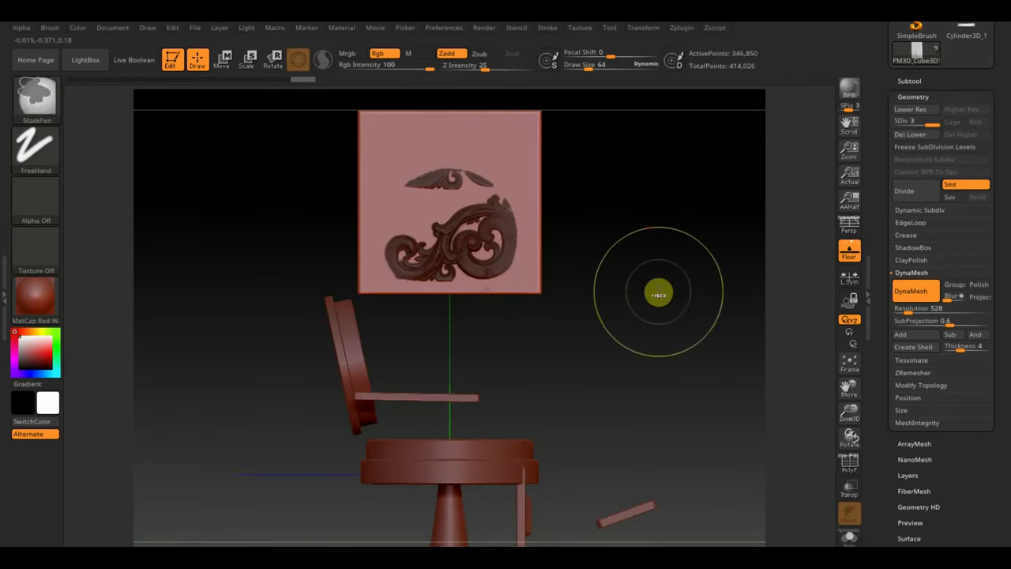
pyautogui.keyDown('ctrl'); pyautogui.keyDown('shift'); pyautogui.click(659, 289); pyautogui.keyUp('shift'); pyautogui.keyUp('ctrl')
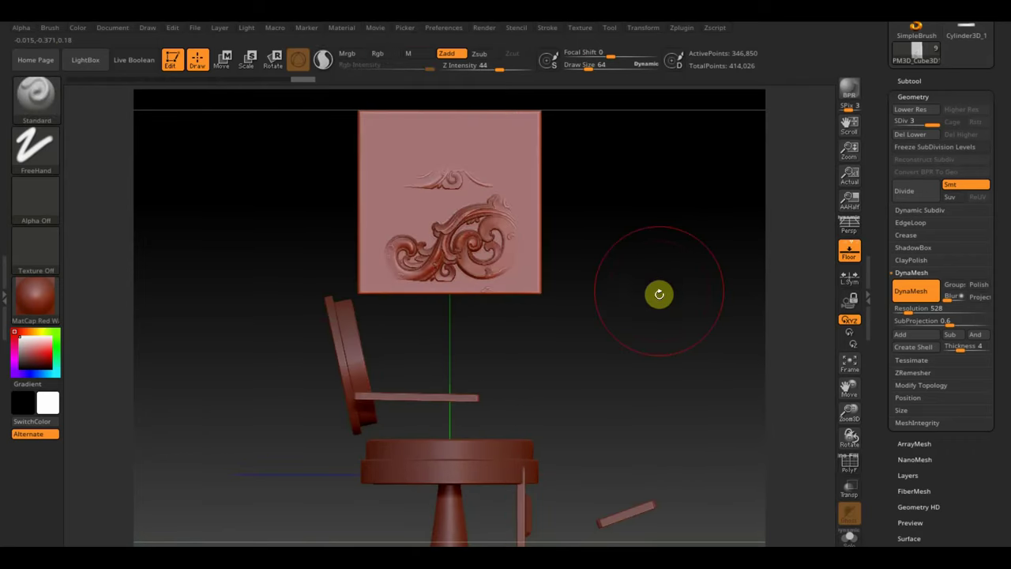
pyautogui.keyDown('ctrl'); pyautogui.keyDown('shift'); pyautogui.click(454, 253); pyautogui.keyUp('shift'); pyautogui.keyUp('ctrl')
pyautogui.moveTo(444, 248); pyautogui.dragTo(557, 309)
pyautogui.press('shift')
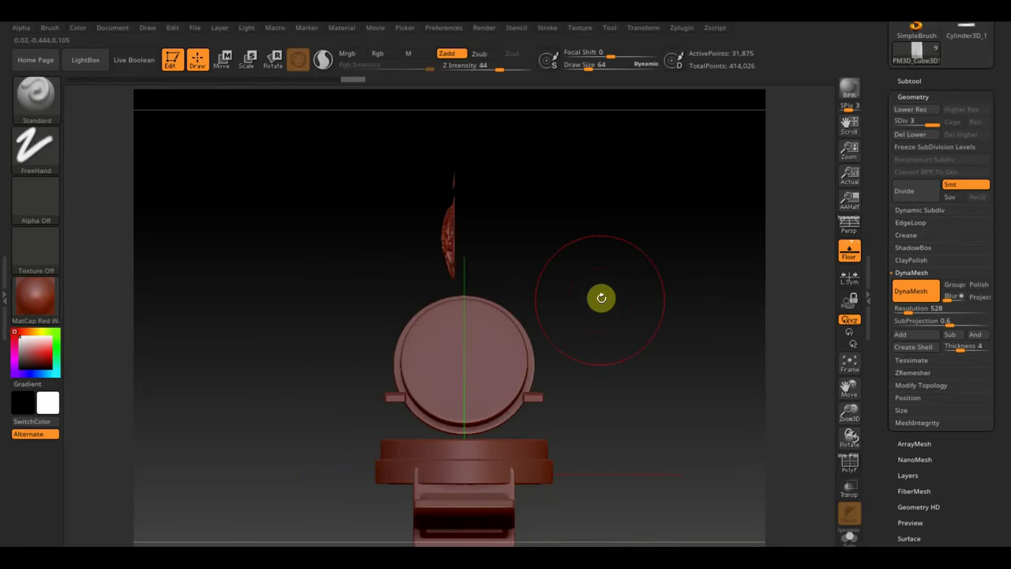
# Delete the lower subdivision levels and the hidden plate geometry
pyautogui.click(920, 139)
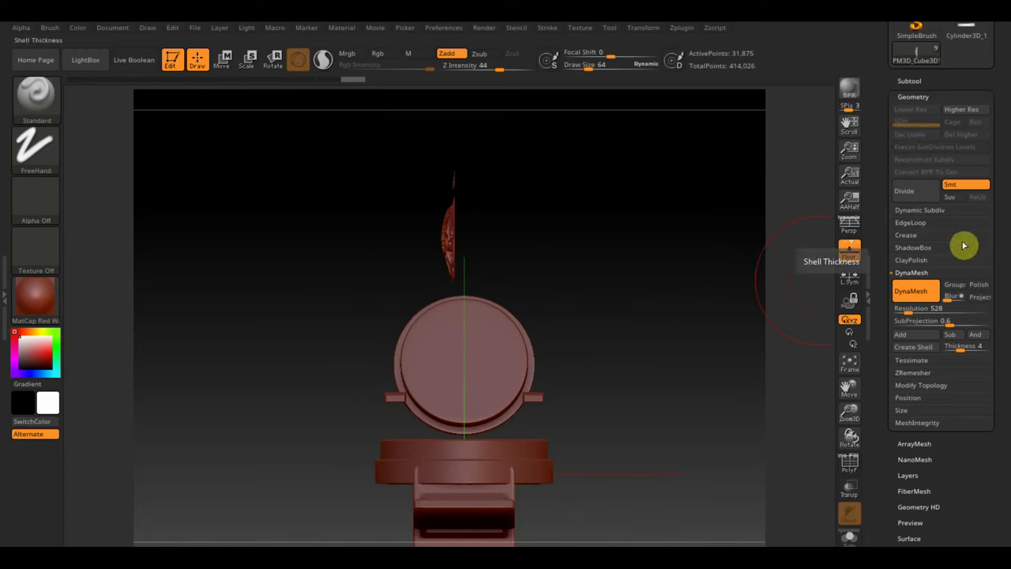
pyautogui.click(927, 392)
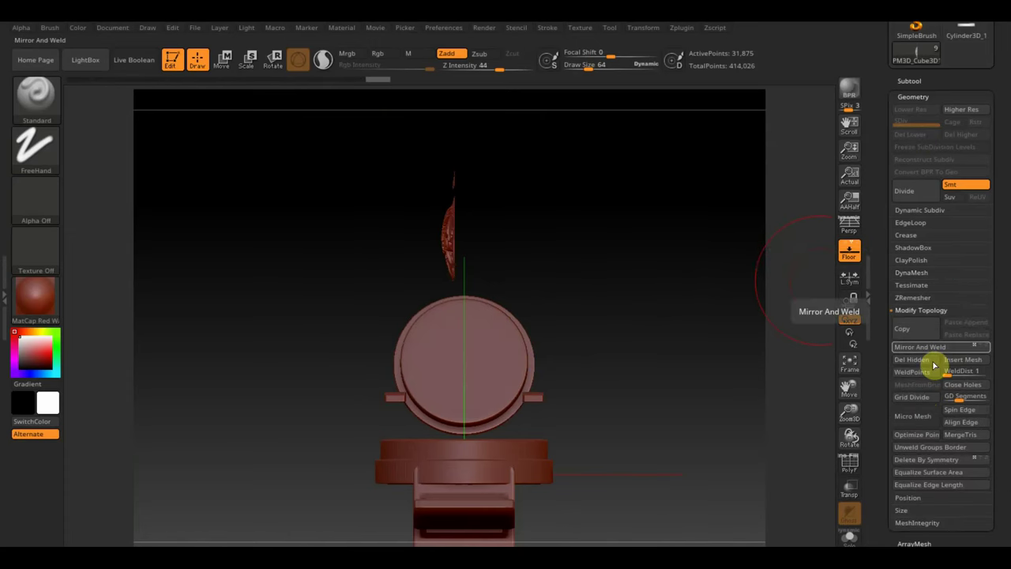
pyautogui.click(922, 361)
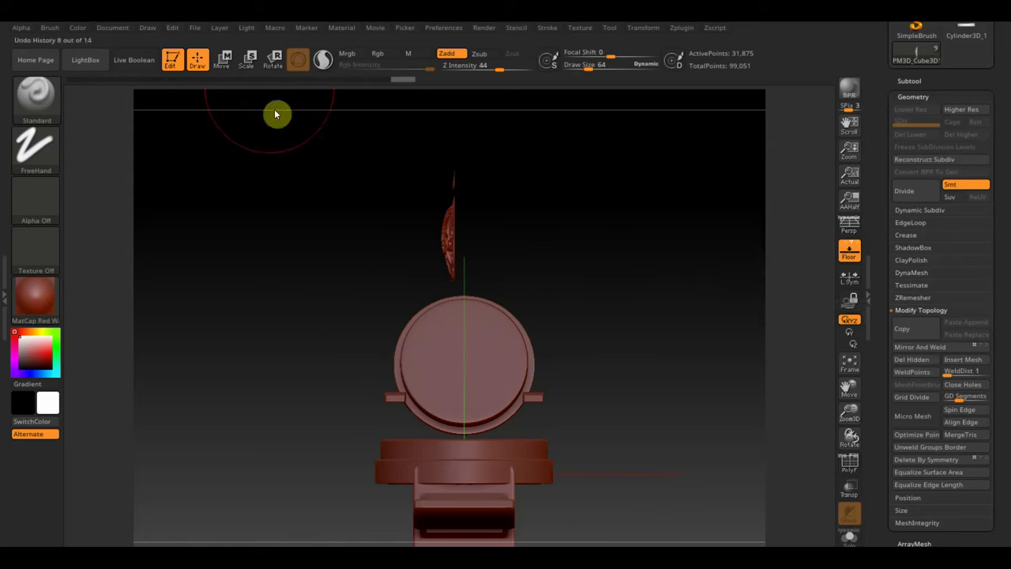
# Offset the ornament along X with the Move gizmo and apply Mirror And Weld
pyautogui.click(222, 60)
pyautogui.moveTo(550, 199); pyautogui.dragTo(563, 200)
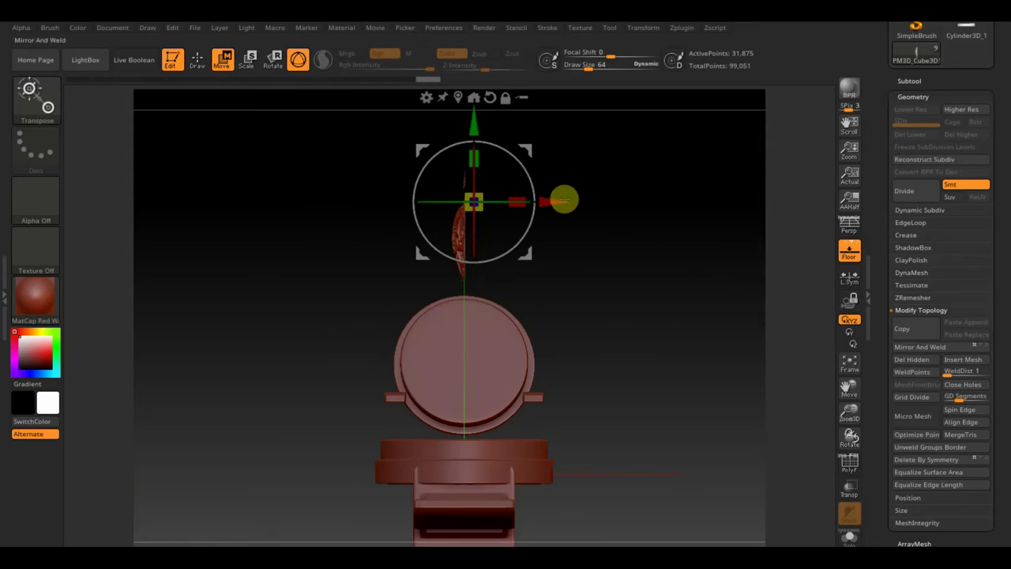
pyautogui.click(908, 347)
pyautogui.moveTo(794, 342); pyautogui.dragTo(716, 344)
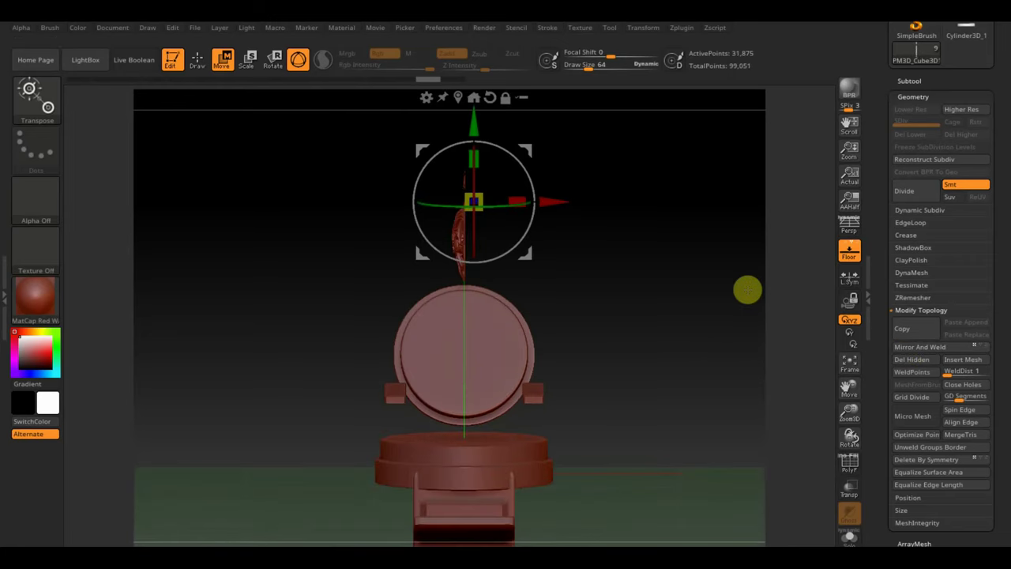
# From a top view, slide the ornament left along X and re-apply Mirror And Weld
pyautogui.moveTo(747, 289)
pyautogui.mouseDown()
pyautogui.moveTo(731, 423)
pyautogui.moveTo(501, 330)
pyautogui.moveTo(361, 387)
pyautogui.mouseUp()
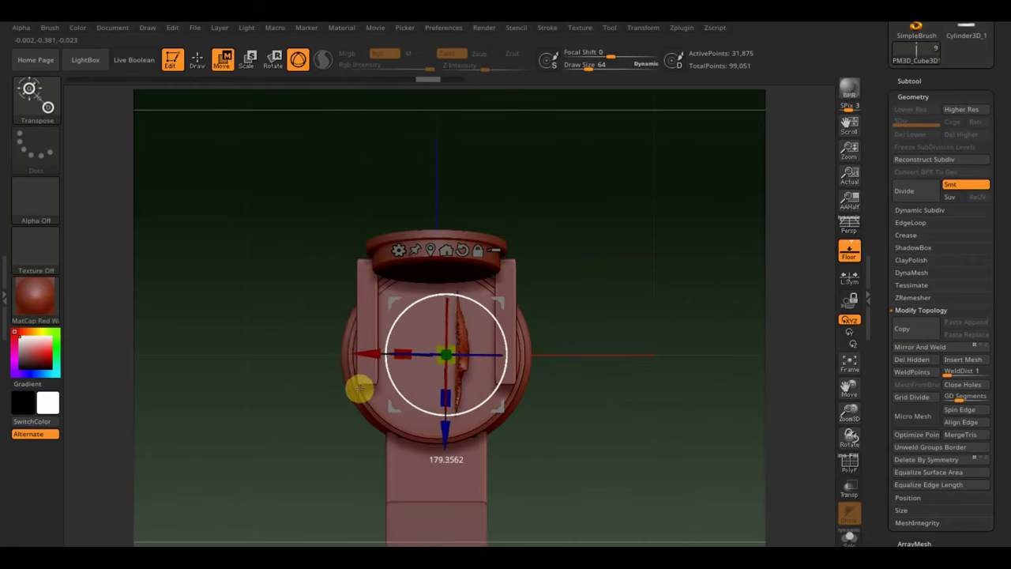
pyautogui.moveTo(675, 447)
pyautogui.keyDown('shift'); pyautogui.mouseDown()
pyautogui.moveTo(673, 362)
pyautogui.moveTo(598, 293)
pyautogui.mouseUp(); pyautogui.keyUp('shift')
pyautogui.moveTo(368, 265); pyautogui.dragTo(332, 260)
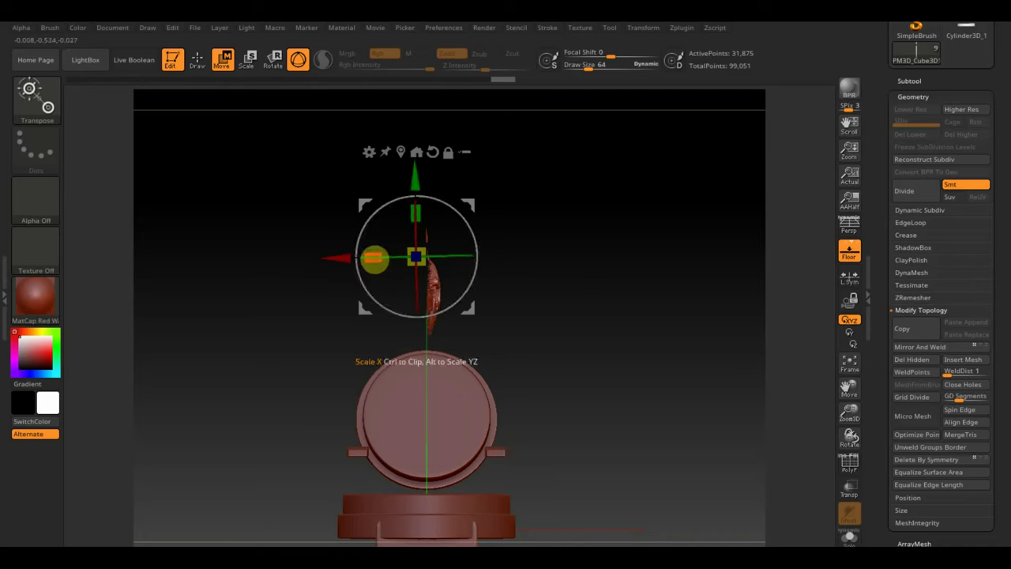
pyautogui.moveTo(334, 258); pyautogui.dragTo(334, 258)
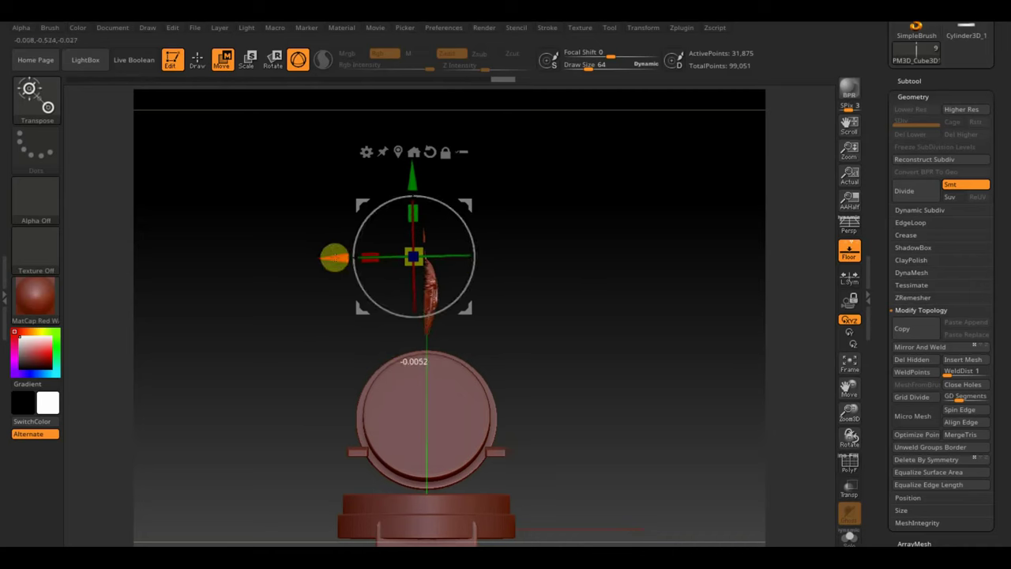
pyautogui.click(942, 350)
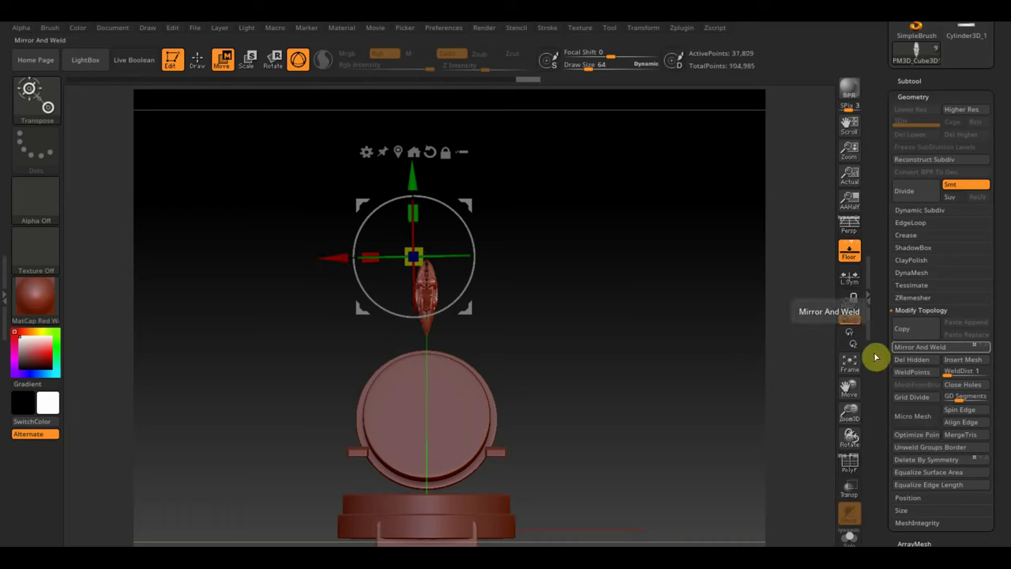
pyautogui.moveTo(695, 357)
pyautogui.mouseDown()
pyautogui.moveTo(596, 363)
pyautogui.moveTo(658, 345)
pyautogui.moveTo(700, 387)
pyautogui.moveTo(690, 203)
pyautogui.moveTo(668, 273)
pyautogui.moveTo(655, 269)
pyautogui.mouseUp()
# Reduce the brush size, snap to front view and narrow the ornament along X
pyautogui.click(197, 60)
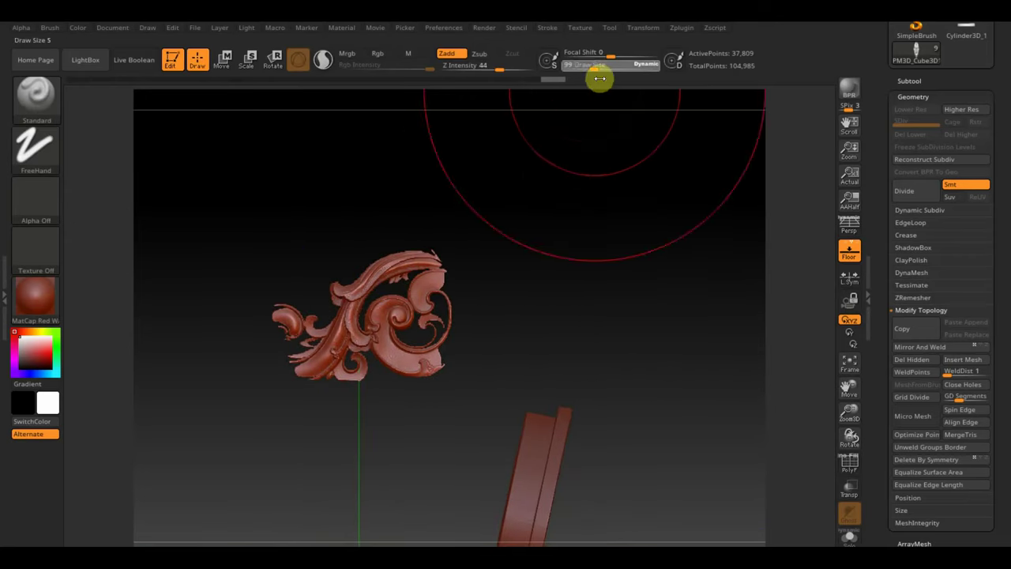
pyautogui.moveTo(594, 67); pyautogui.dragTo(583, 65)
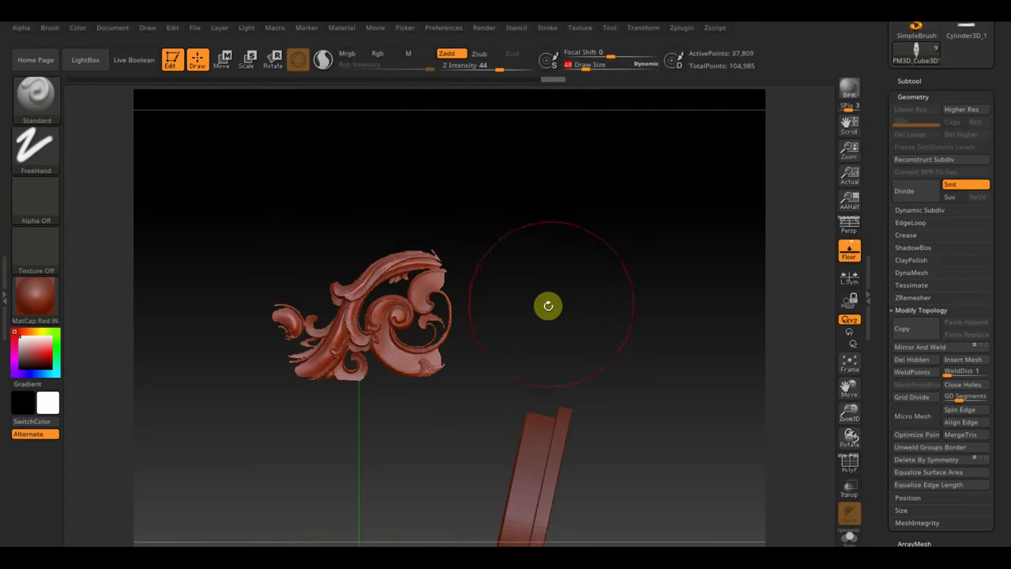
pyautogui.moveTo(528, 341)
pyautogui.keyDown('shift'); pyautogui.mouseDown()
pyautogui.moveTo(600, 371)
pyautogui.moveTo(576, 302)
pyautogui.moveTo(577, 339)
pyautogui.mouseUp(); pyautogui.keyUp('shift')
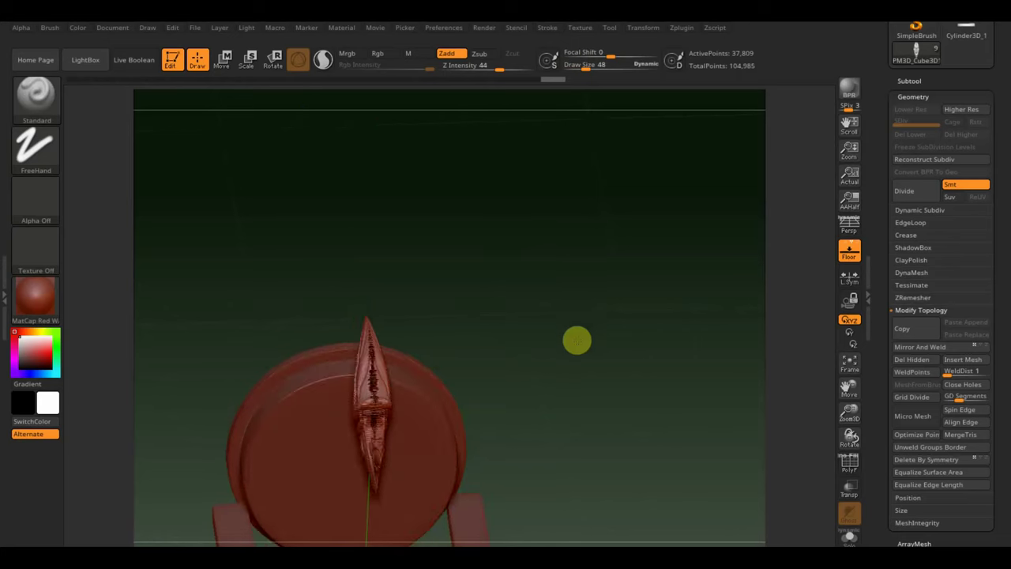
pyautogui.click(223, 60)
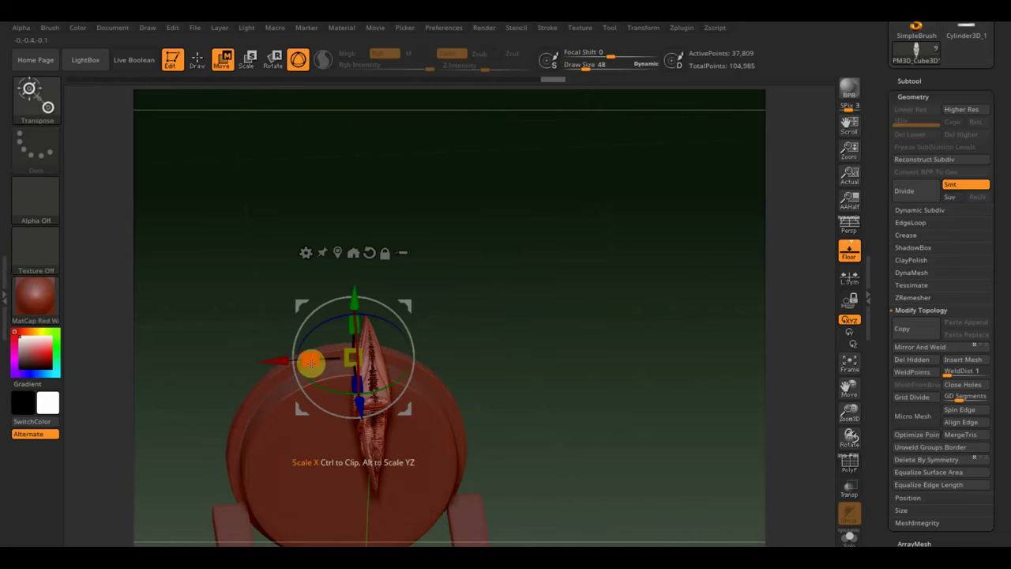
pyautogui.moveTo(311, 362); pyautogui.dragTo(319, 356)
pyautogui.moveTo(600, 372); pyautogui.dragTo(604, 355)
# Shift the ornament along X and retry Mirror And Weld, undoing the last attempts
pyautogui.moveTo(256, 257); pyautogui.dragTo(261, 252)
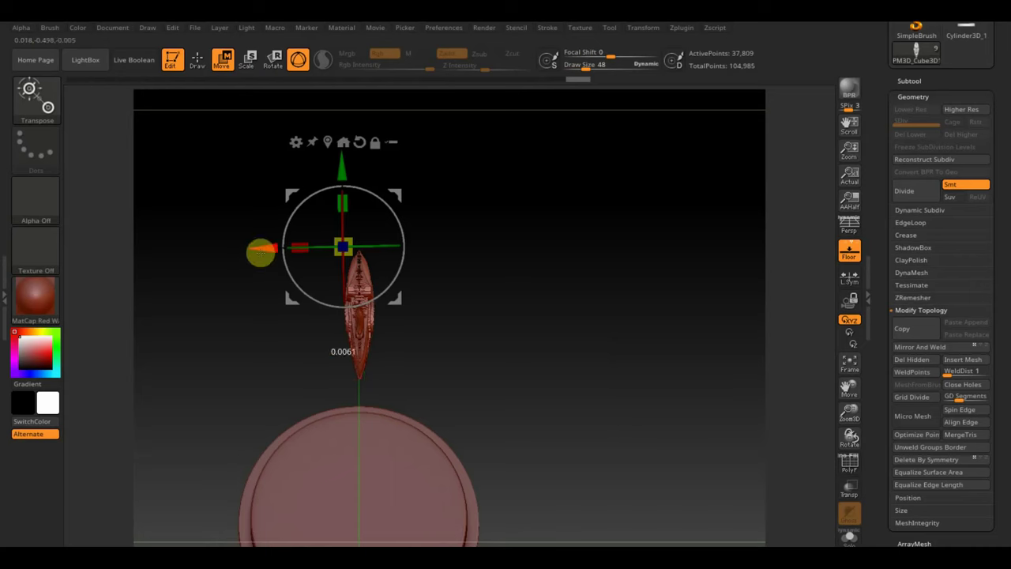
pyautogui.click(912, 359)
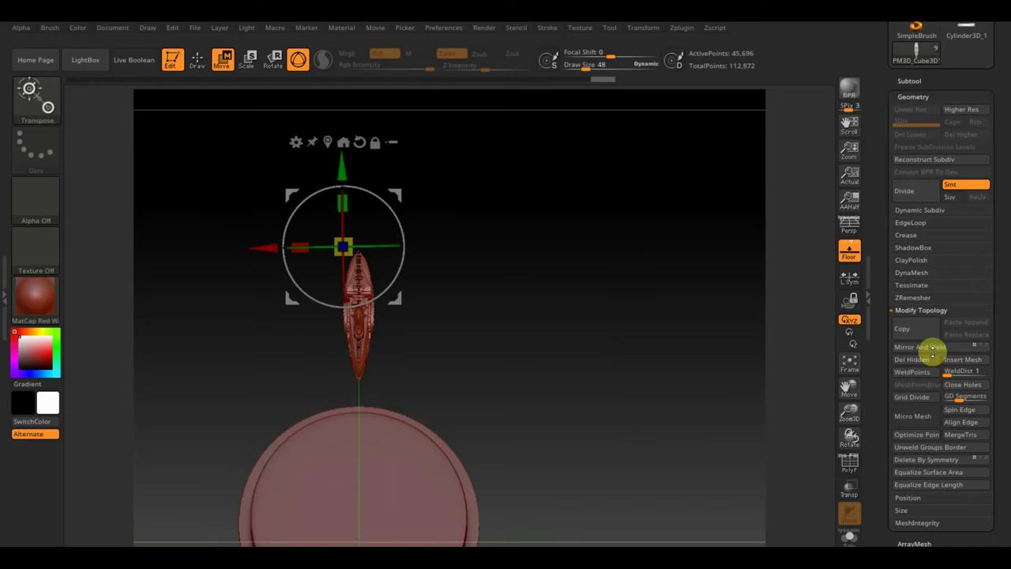
pyautogui.moveTo(267, 249); pyautogui.dragTo(264, 250)
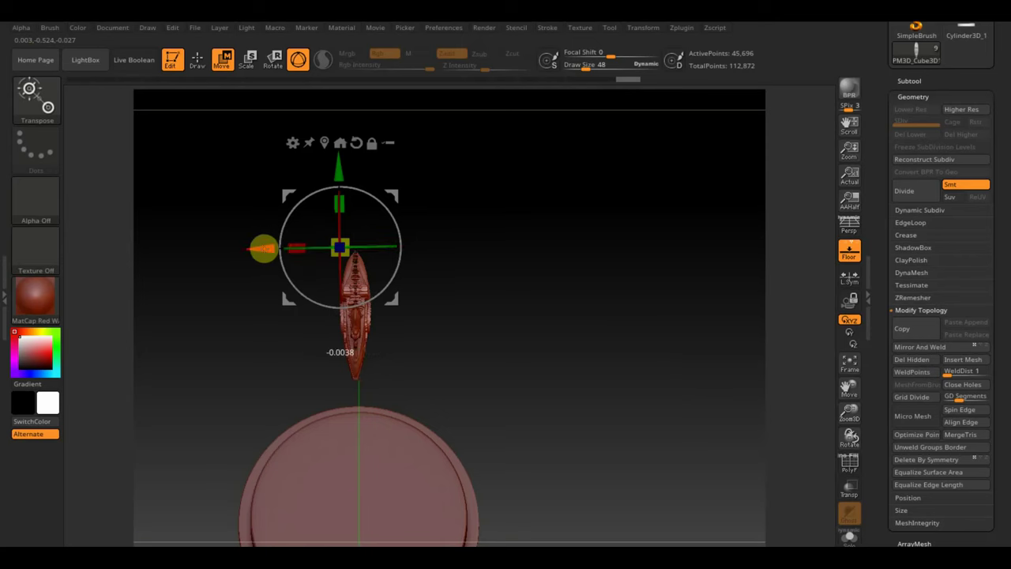
pyautogui.click(929, 348)
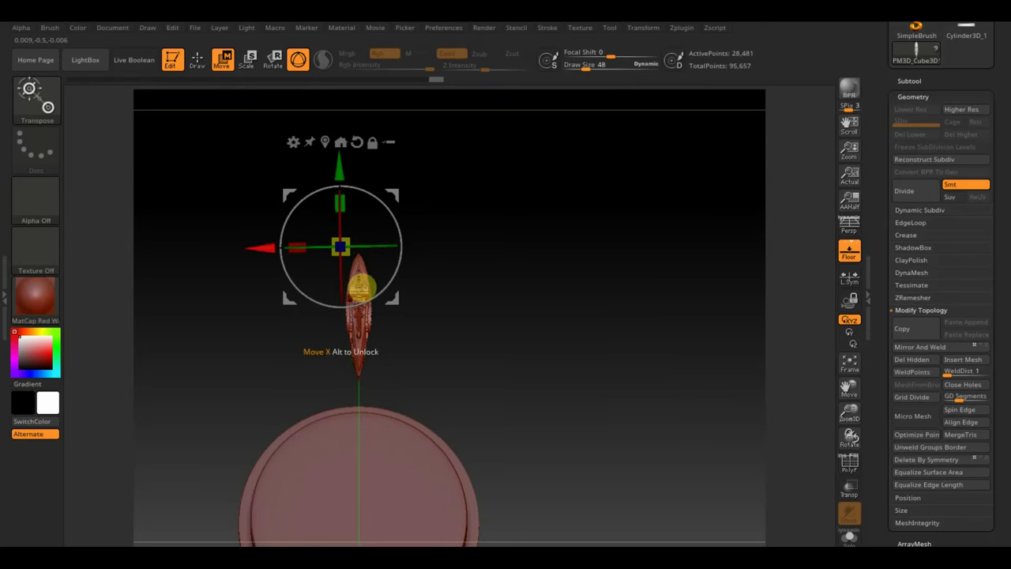
pyautogui.moveTo(262, 248); pyautogui.dragTo(258, 247)
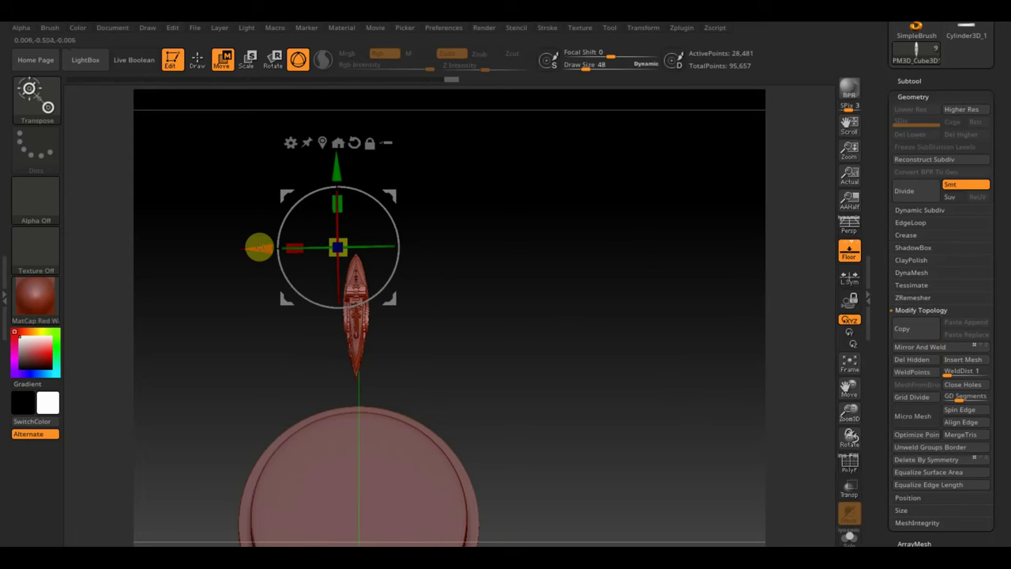
pyautogui.click(927, 347)
pyautogui.moveTo(789, 347); pyautogui.dragTo(638, 344)
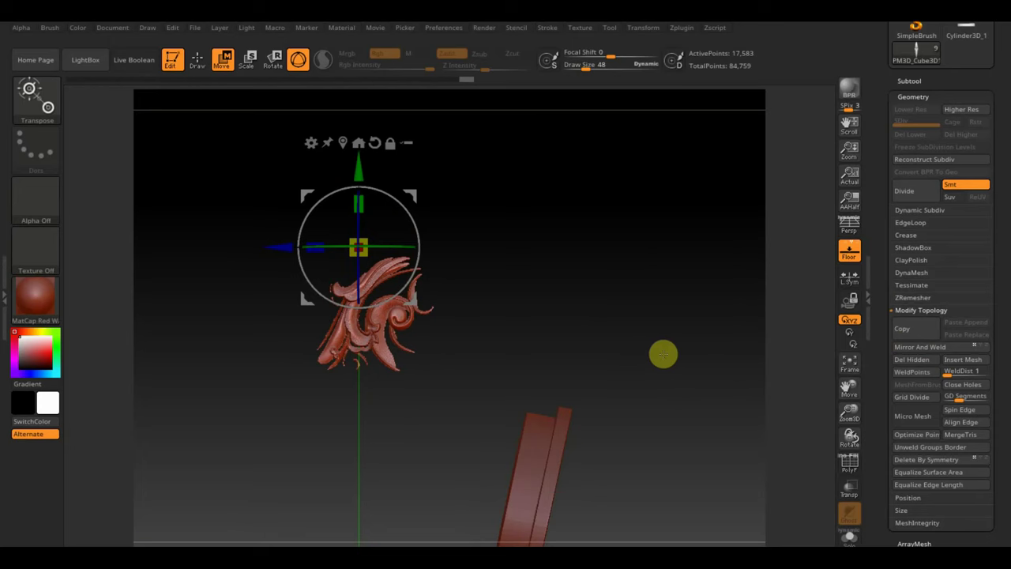
pyautogui.hotkey('ctrl', 'z')
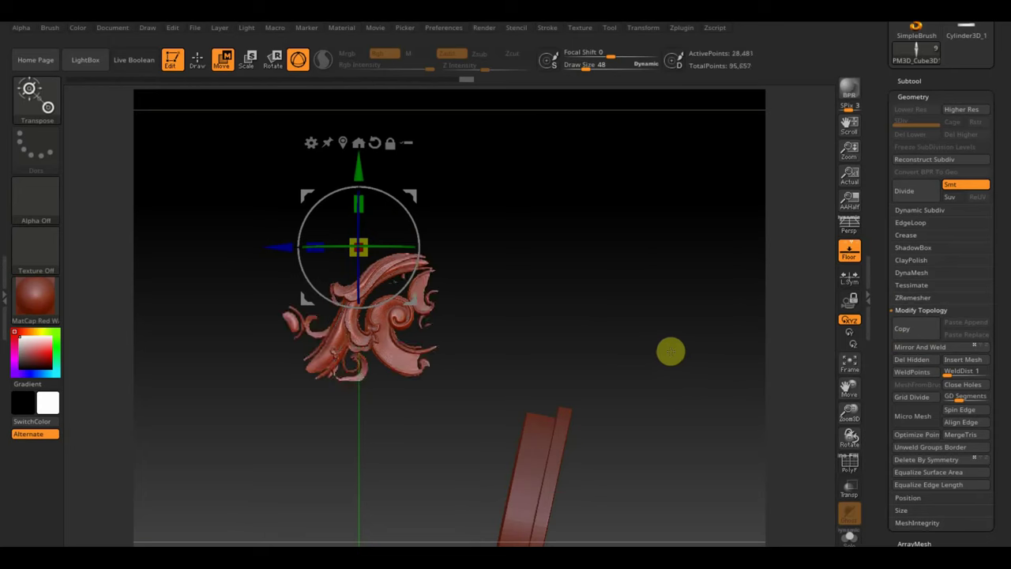
pyautogui.hotkey('ctrl', 'z')
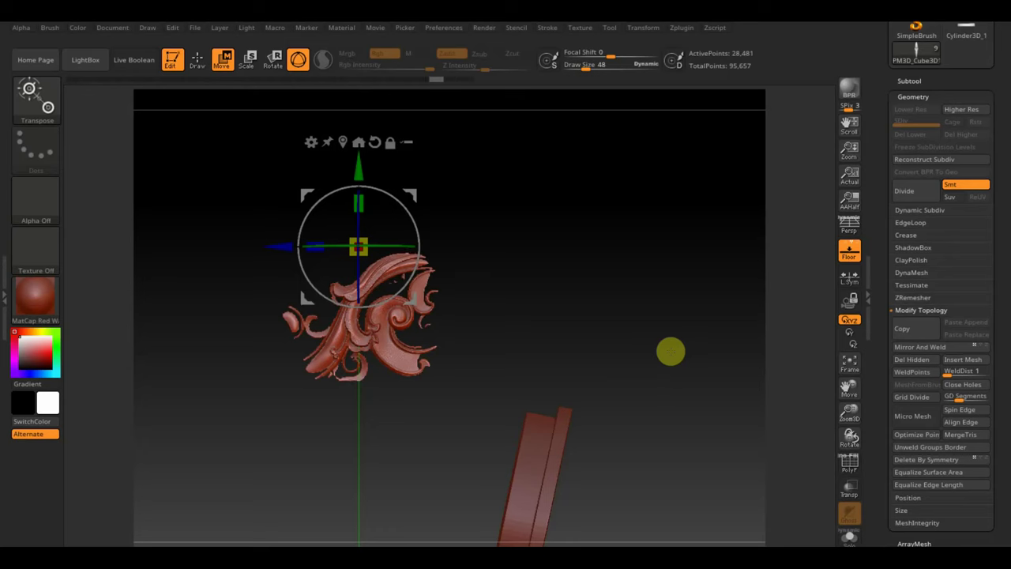
# Tilt the ornament slightly, nudge it left and Mirror And Weld it across its centre
pyautogui.moveTo(689, 350); pyautogui.dragTo(766, 343)
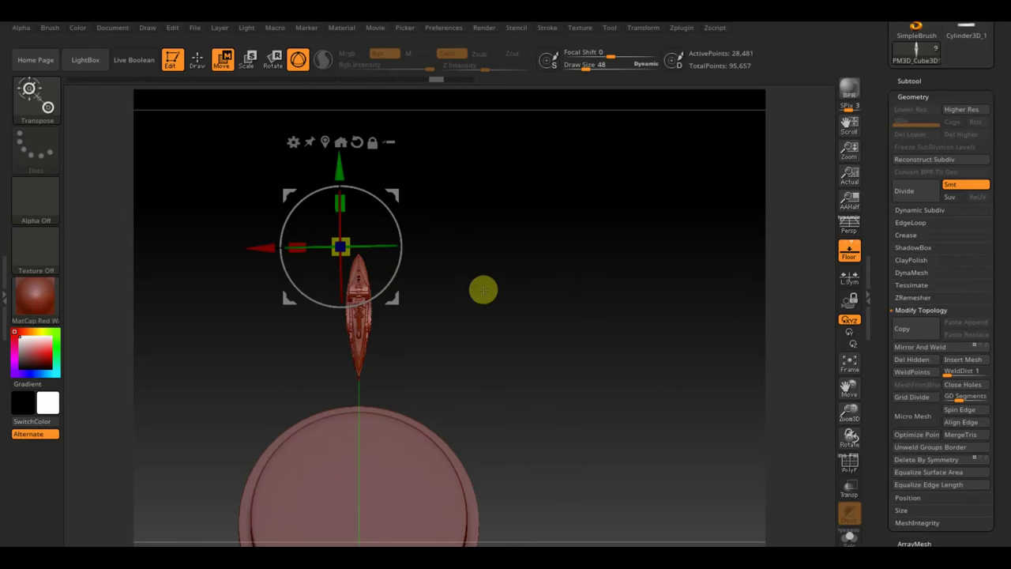
pyautogui.moveTo(402, 248); pyautogui.dragTo(402, 246)
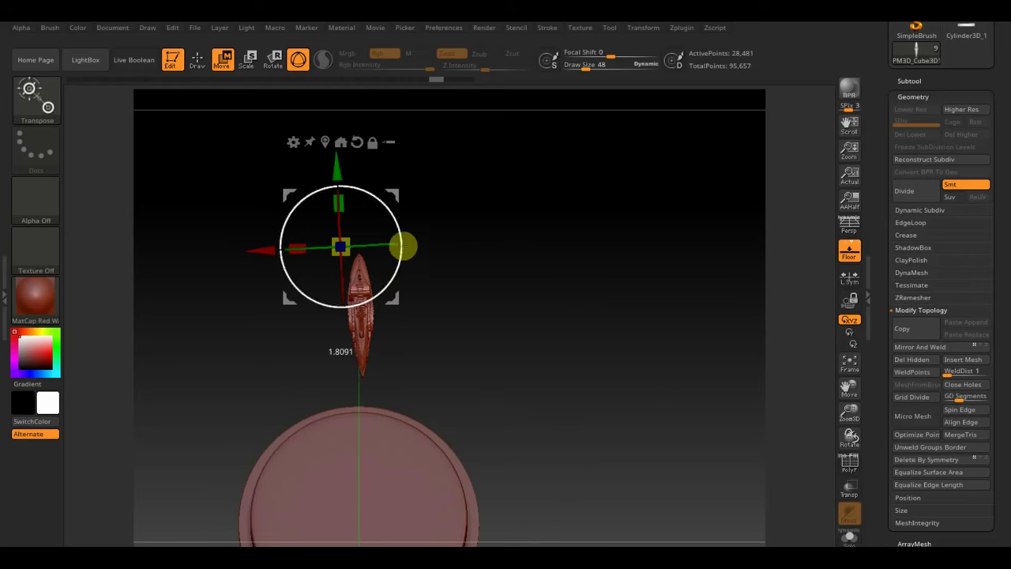
pyautogui.click(399, 196)
pyautogui.moveTo(399, 196); pyautogui.dragTo(395, 196)
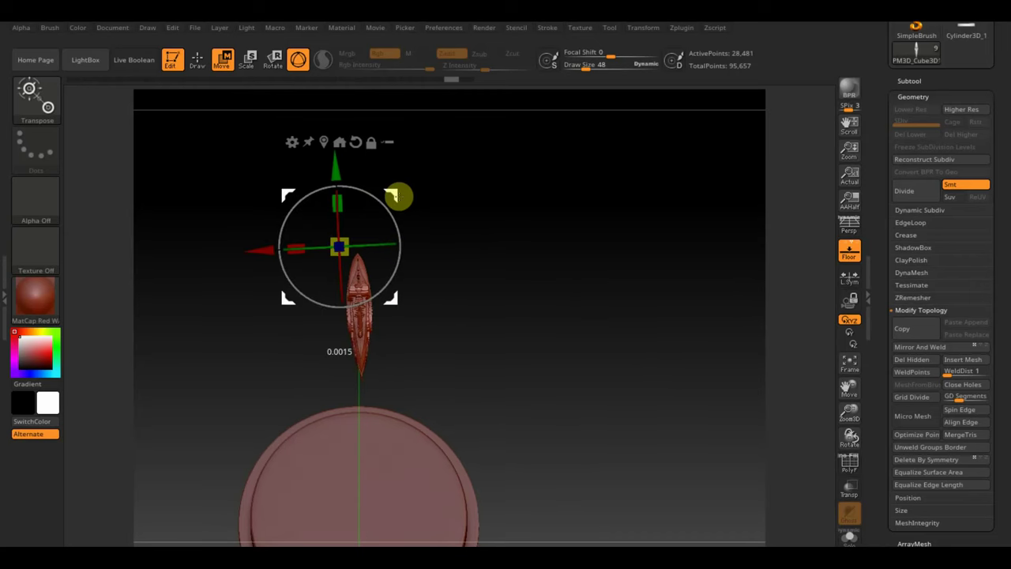
pyautogui.click(924, 348)
# Re-centre the gizmo on the ornament and widen it along X
pyautogui.keyDown('shift'); pyautogui.moveTo(577, 368); pyautogui.dragTo(614, 356); pyautogui.keyUp('shift')
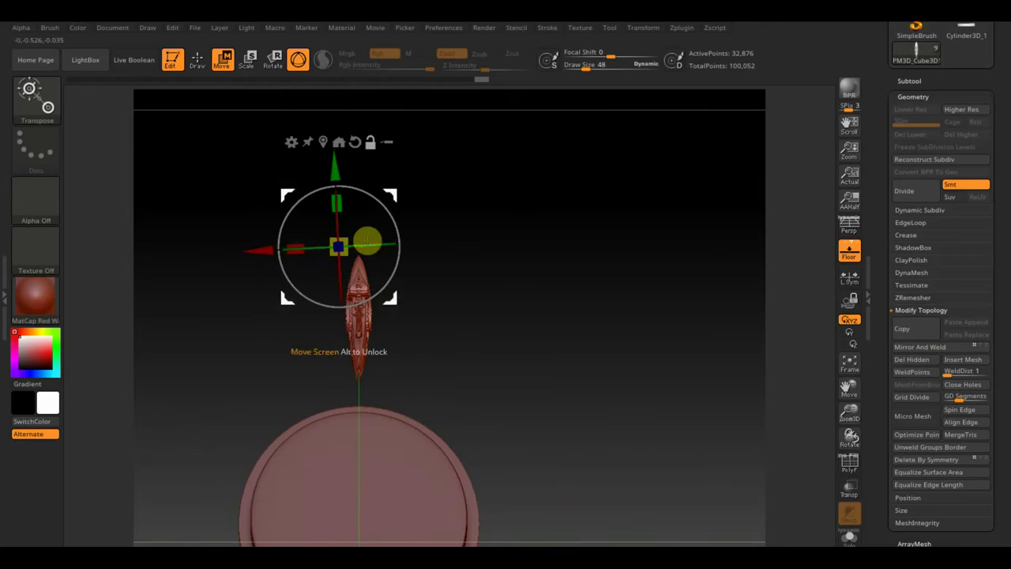
pyautogui.click(365, 241)
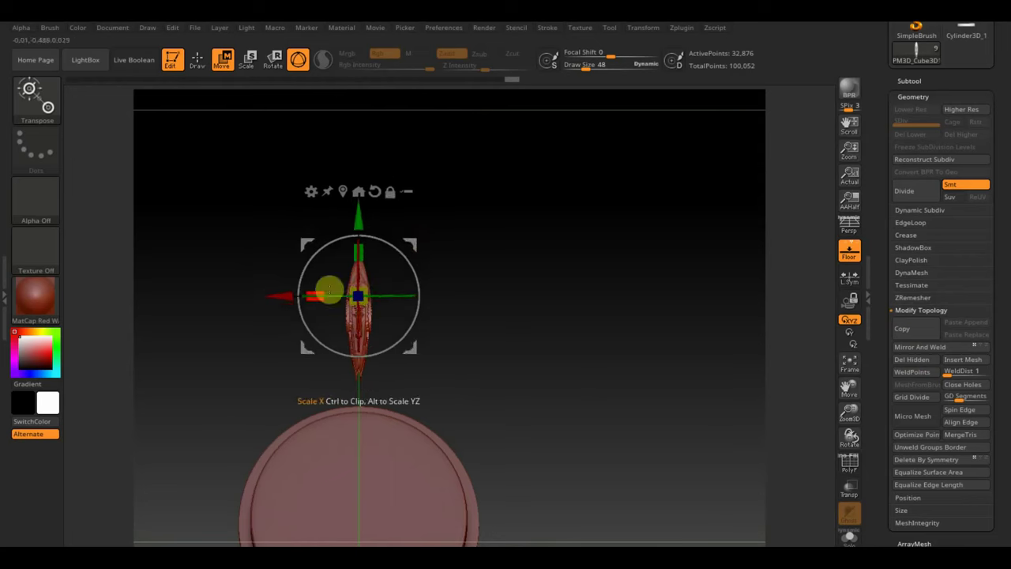
pyautogui.moveTo(321, 289); pyautogui.dragTo(305, 294)
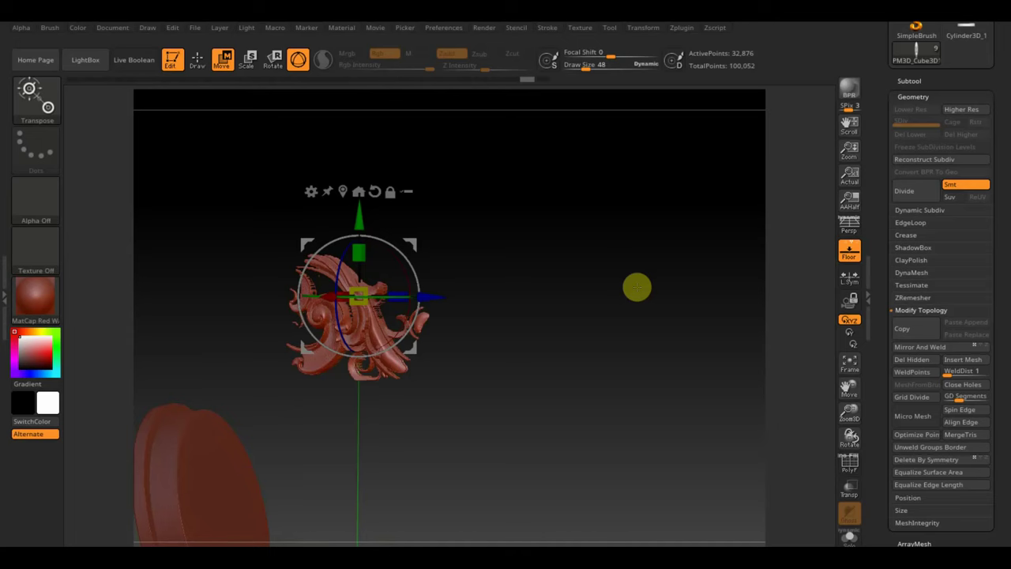
# Remesh the ornament with DynaMesh at resolution 1352
pyautogui.click(927, 272)
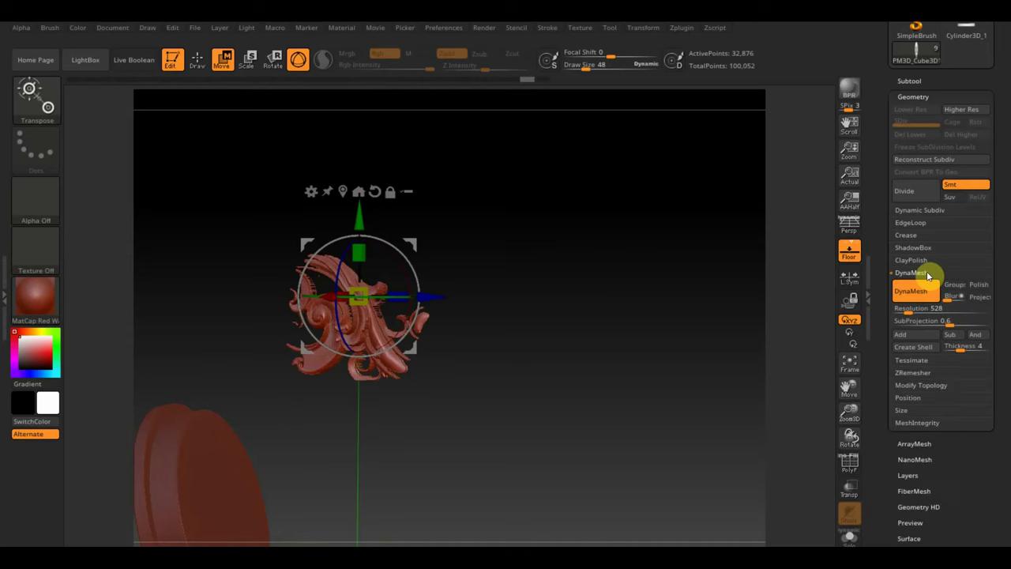
pyautogui.moveTo(926, 298); pyautogui.dragTo(924, 298)
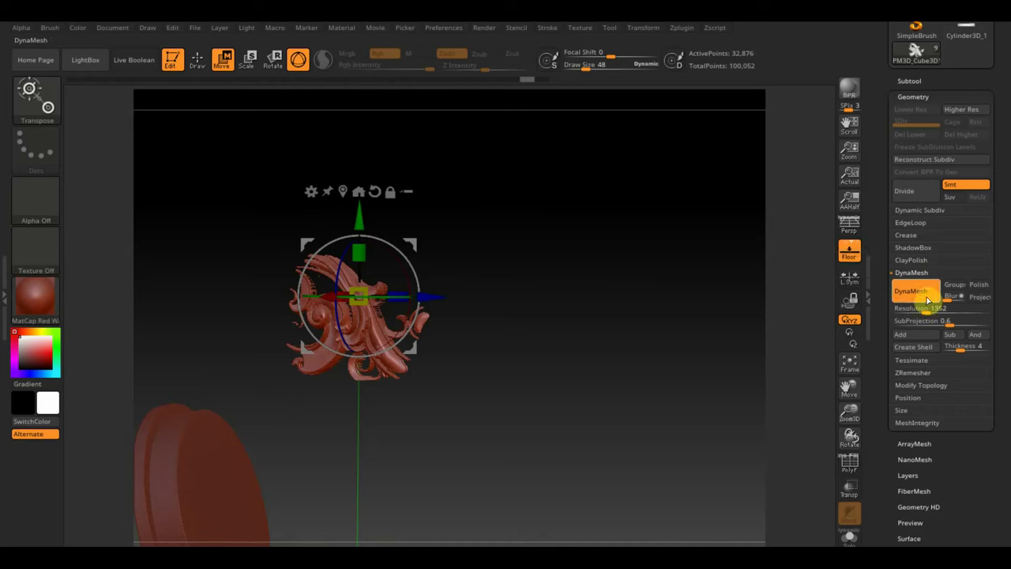
pyautogui.moveTo(598, 331); pyautogui.dragTo(591, 346)
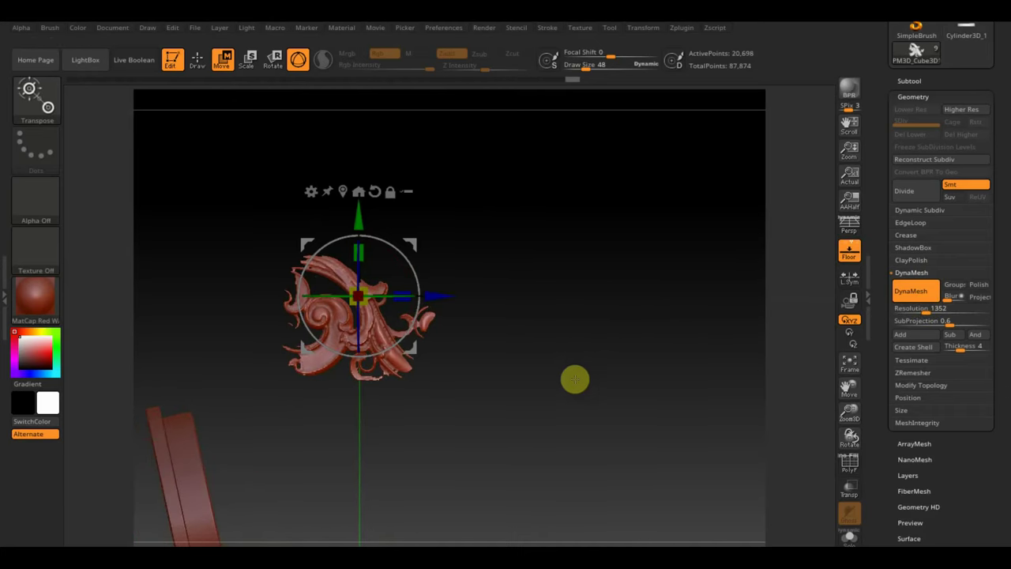
pyautogui.moveTo(574, 380)
pyautogui.mouseDown()
pyautogui.moveTo(566, 359)
pyautogui.moveTo(624, 349)
pyautogui.mouseUp()
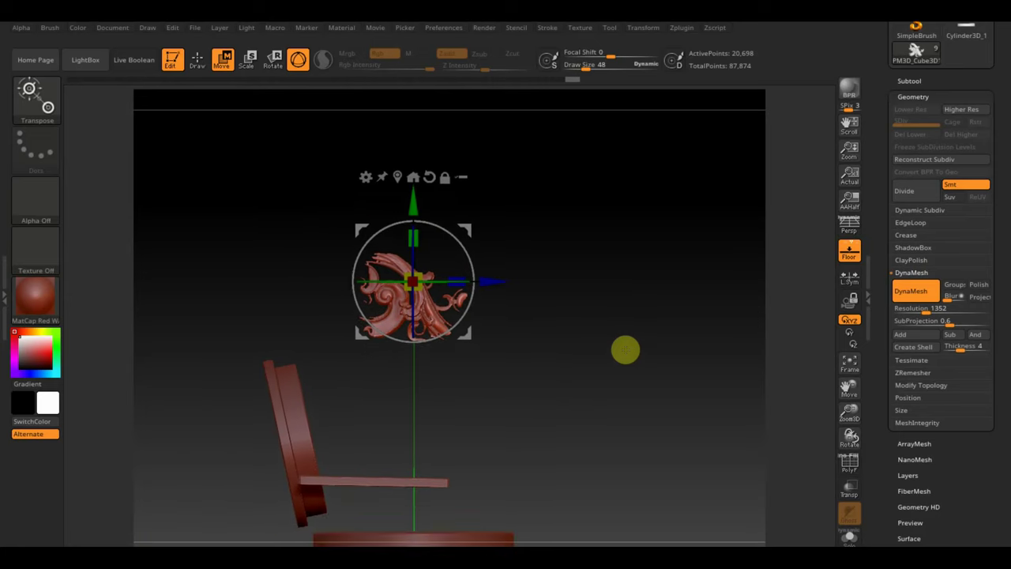
# Move the ornament down beside the seat, shrink it to about three-quarters and rotate it under the armrest
pyautogui.moveTo(464, 228)
pyautogui.mouseDown()
pyautogui.moveTo(451, 293)
pyautogui.moveTo(485, 431)
pyautogui.moveTo(422, 314)
pyautogui.moveTo(273, 289)
pyautogui.moveTo(242, 388)
pyautogui.moveTo(181, 429)
pyautogui.moveTo(442, 424)
pyautogui.moveTo(423, 407)
pyautogui.moveTo(474, 439)
pyautogui.moveTo(476, 472)
pyautogui.moveTo(474, 438)
pyautogui.moveTo(446, 517)
pyautogui.mouseUp()
pyautogui.moveTo(560, 465)
pyautogui.keyDown('alt'); pyautogui.mouseDown()
pyautogui.moveTo(577, 401)
pyautogui.moveTo(577, 300)
pyautogui.moveTo(599, 364)
pyautogui.moveTo(623, 316)
pyautogui.moveTo(593, 349)
pyautogui.moveTo(352, 343)
pyautogui.moveTo(210, 352)
pyautogui.mouseUp(); pyautogui.keyUp('alt')
pyautogui.moveTo(562, 377)
pyautogui.mouseDown()
pyautogui.moveTo(710, 384)
pyautogui.moveTo(663, 394)
pyautogui.moveTo(726, 365)
pyautogui.moveTo(681, 366)
pyautogui.mouseUp()
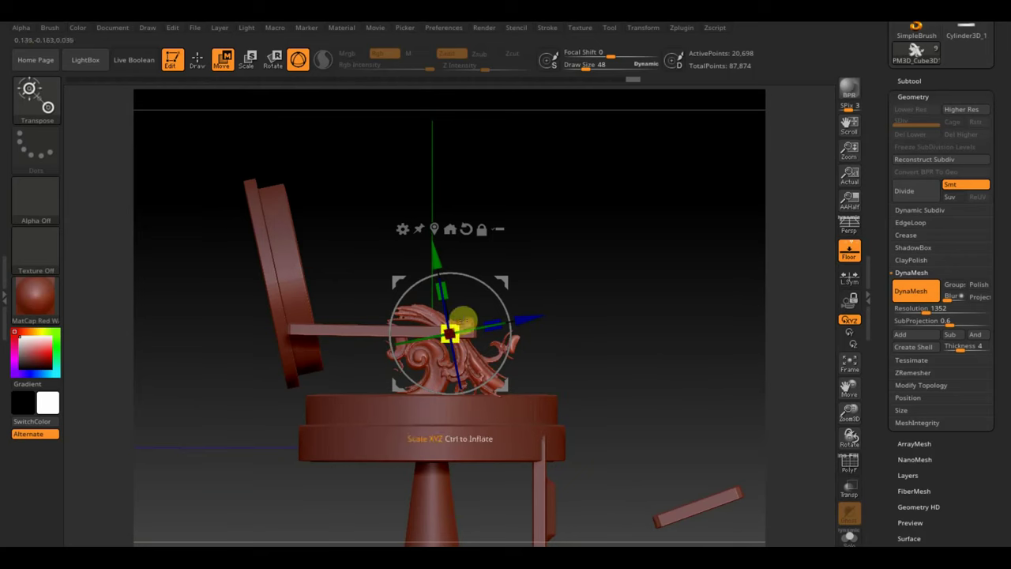
pyautogui.moveTo(450, 332); pyautogui.dragTo(447, 329)
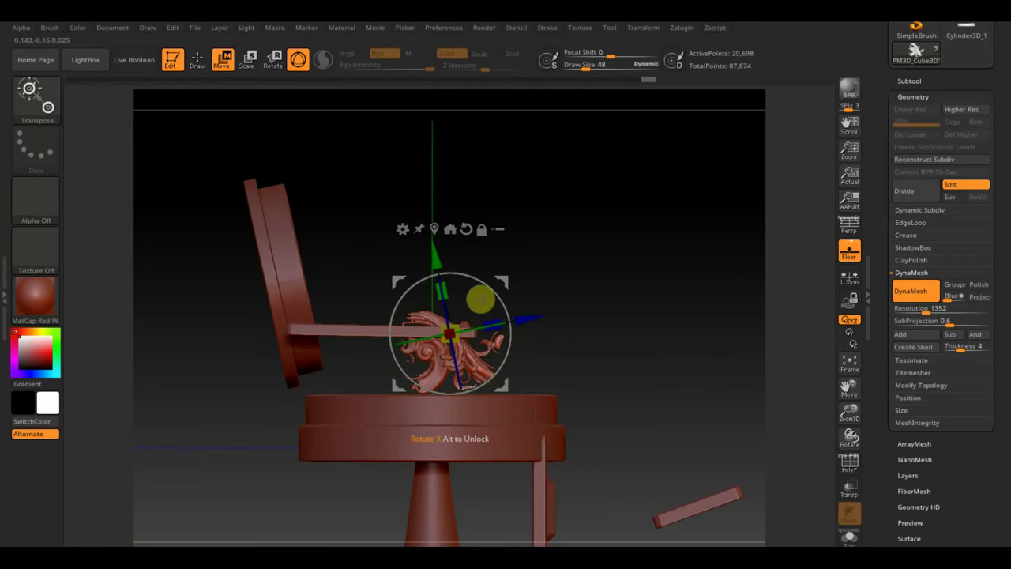
pyautogui.moveTo(478, 292)
pyautogui.mouseDown()
pyautogui.moveTo(494, 369)
pyautogui.moveTo(401, 364)
pyautogui.moveTo(519, 280)
pyautogui.moveTo(429, 323)
pyautogui.moveTo(534, 300)
pyautogui.moveTo(397, 322)
pyautogui.moveTo(374, 346)
pyautogui.moveTo(382, 350)
pyautogui.mouseUp()
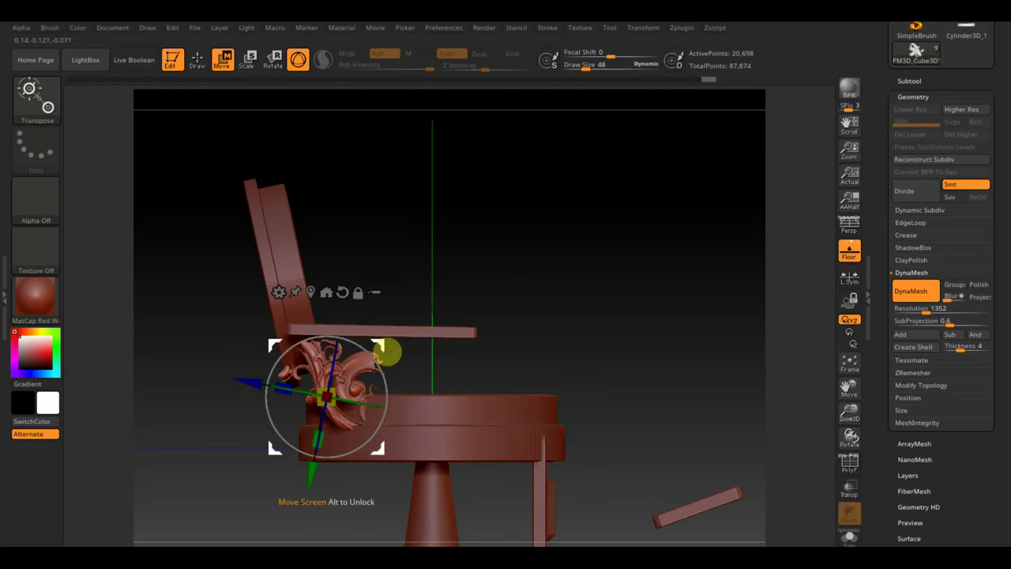
# Scale the ornament up slightly and Mirror And Weld it onto the chair's opposite side
pyautogui.moveTo(327, 397); pyautogui.dragTo(341, 385)
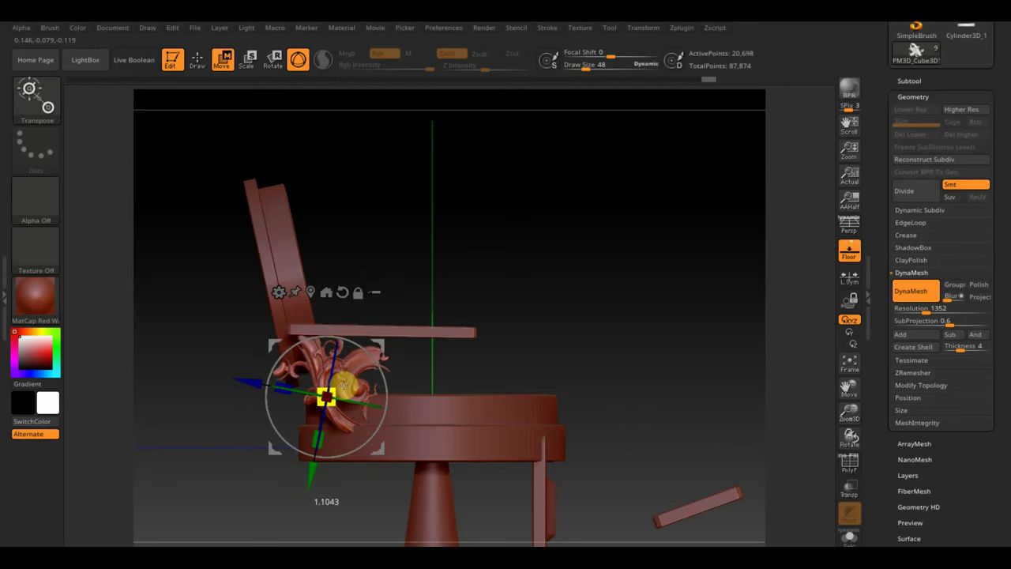
pyautogui.moveTo(497, 342)
pyautogui.mouseDown()
pyautogui.moveTo(569, 331)
pyautogui.moveTo(588, 344)
pyautogui.mouseUp()
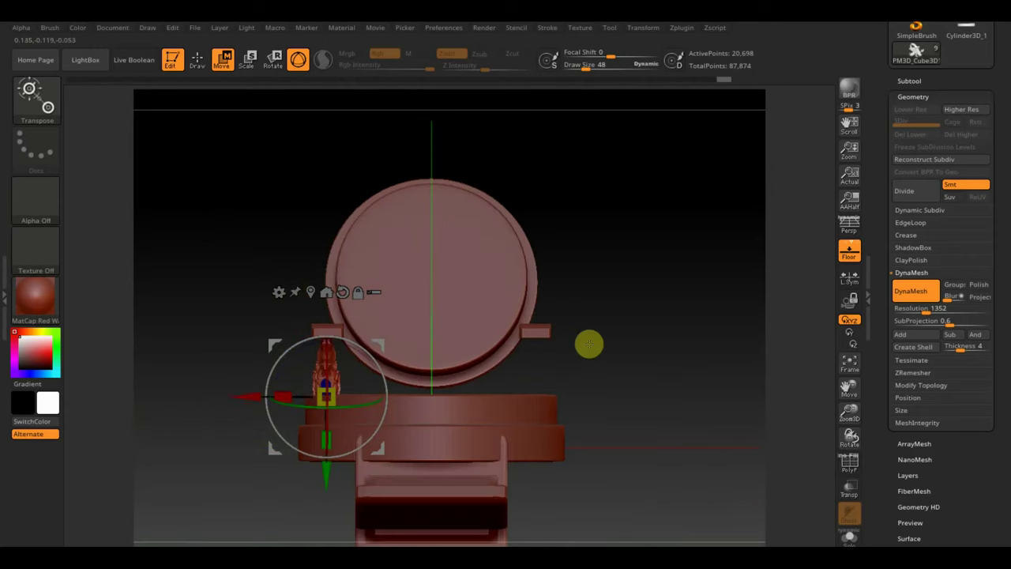
pyautogui.click(920, 386)
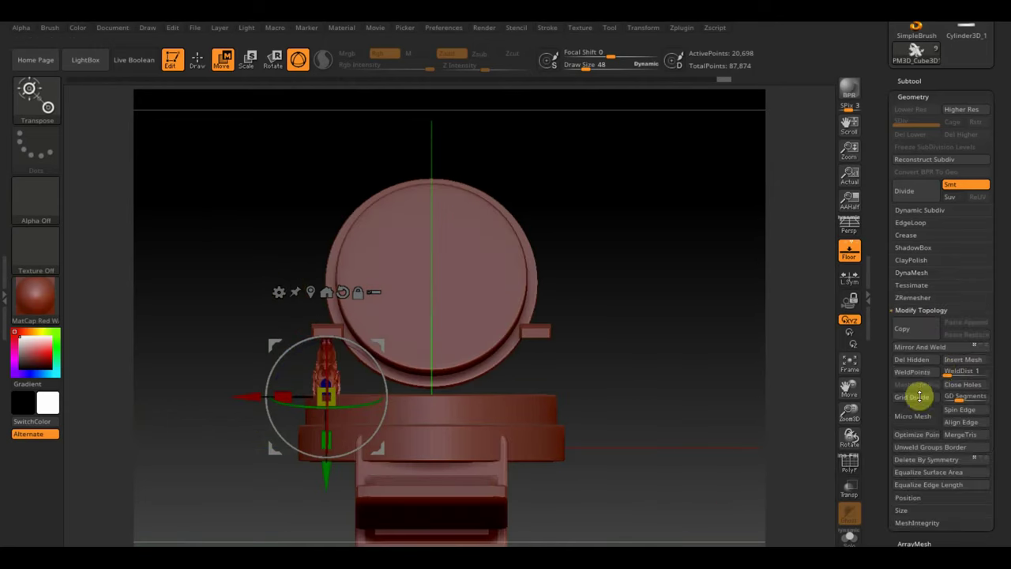
pyautogui.click(934, 348)
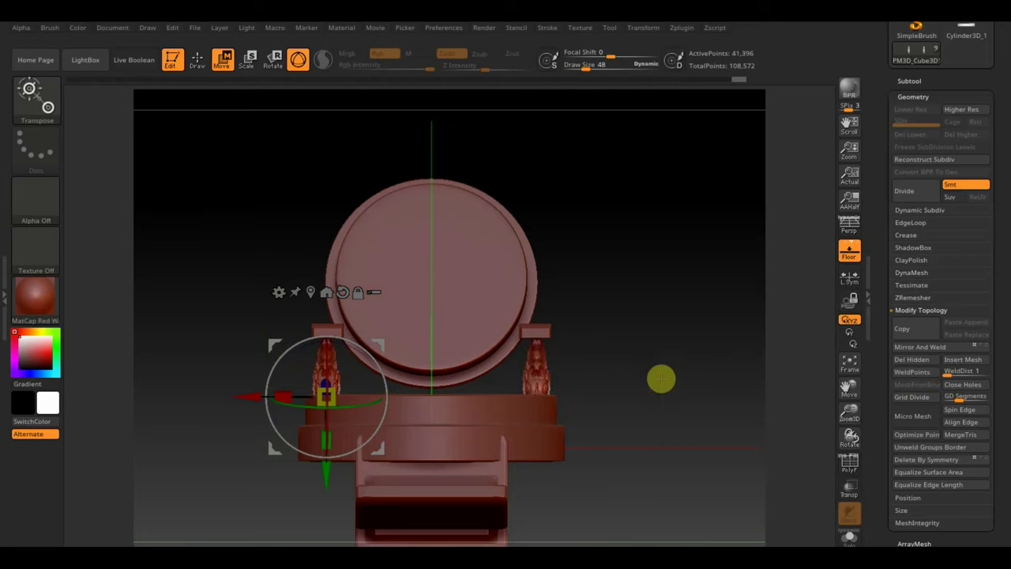
pyautogui.moveTo(661, 377)
pyautogui.mouseDown()
pyautogui.moveTo(683, 399)
pyautogui.moveTo(706, 396)
pyautogui.moveTo(674, 384)
pyautogui.moveTo(668, 445)
pyautogui.moveTo(670, 408)
pyautogui.moveTo(657, 388)
pyautogui.mouseUp()
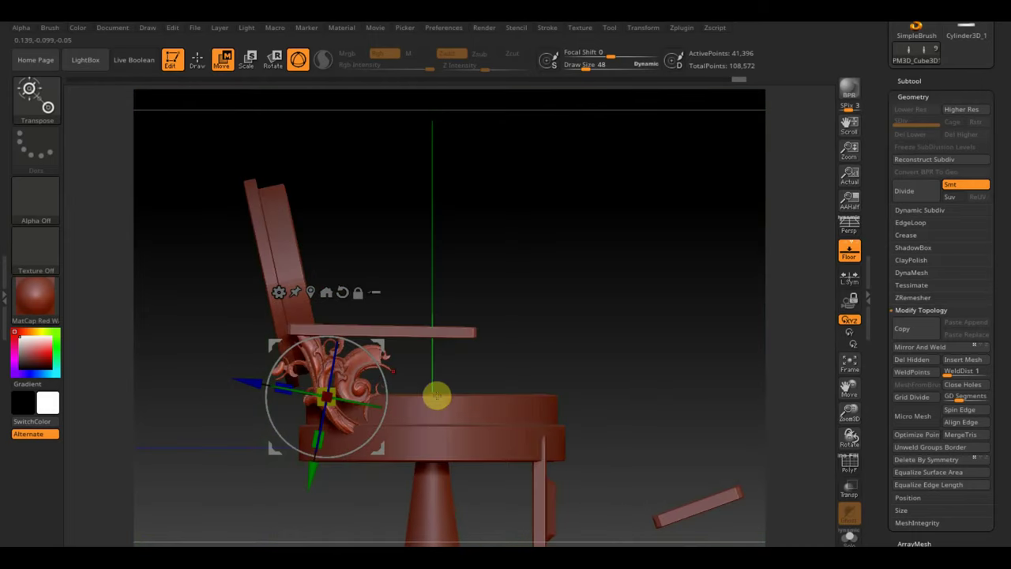
pyautogui.click(197, 58)
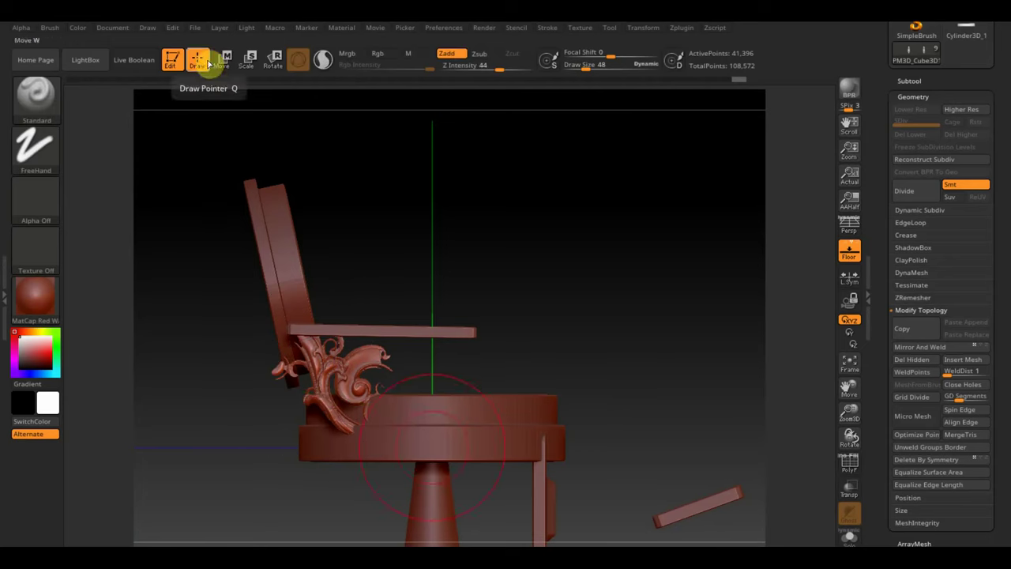
pyautogui.press('ctrl')
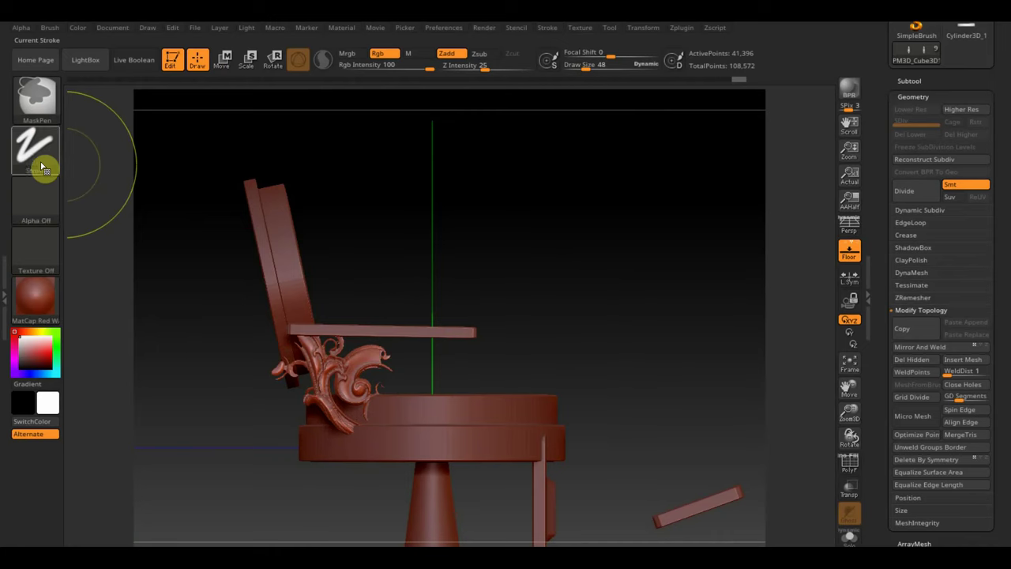
pyautogui.click(43, 161)
pyautogui.click(102, 187)
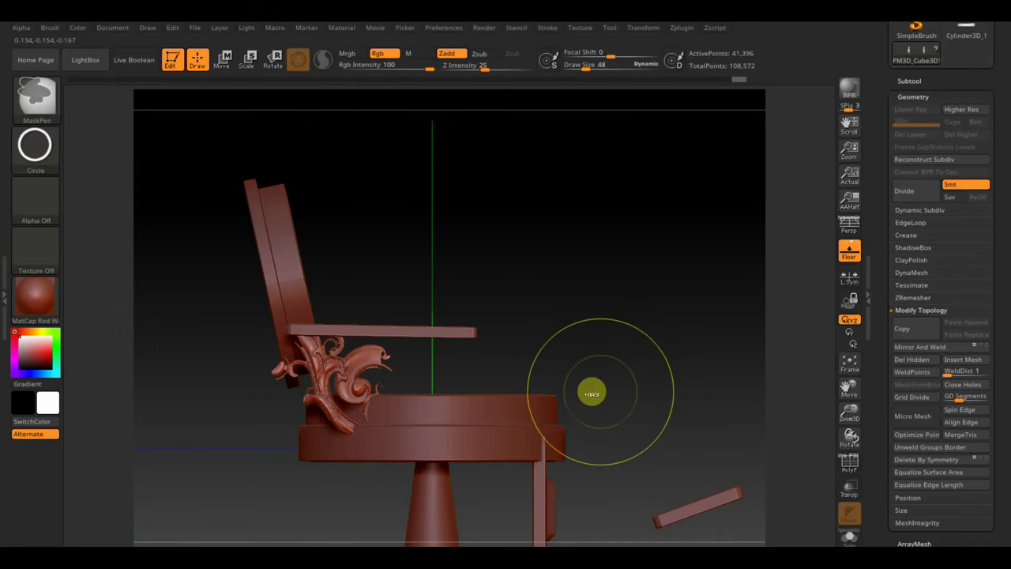
pyautogui.moveTo(480, 361)
pyautogui.keyDown('ctrl'); pyautogui.mouseDown()
pyautogui.moveTo(376, 316)
pyautogui.moveTo(335, 362)
pyautogui.moveTo(334, 323)
pyautogui.mouseUp(); pyautogui.keyUp('ctrl')
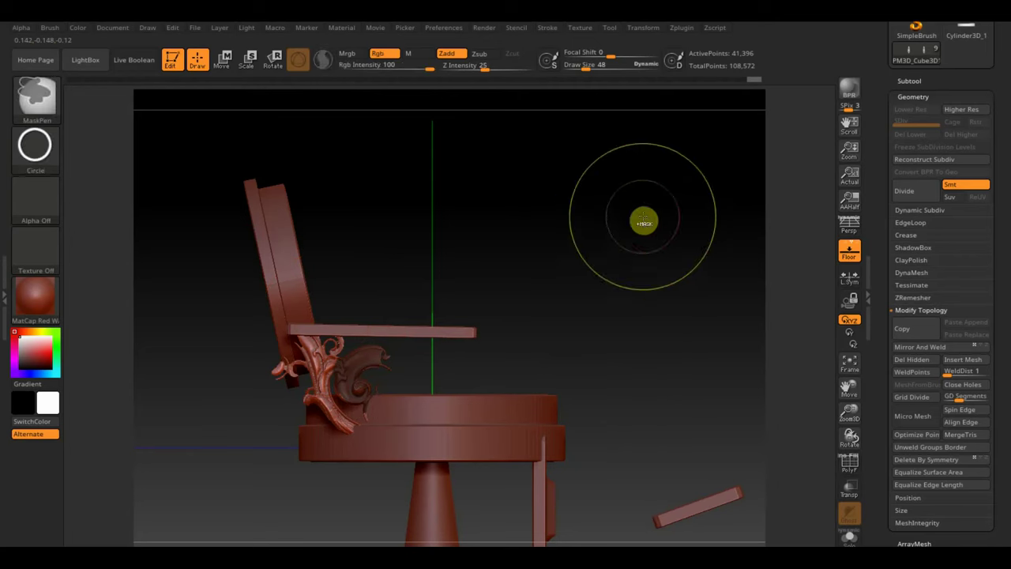
pyautogui.keyDown('ctrl'); pyautogui.moveTo(559, 472); pyautogui.dragTo(360, 361); pyautogui.keyUp('ctrl')
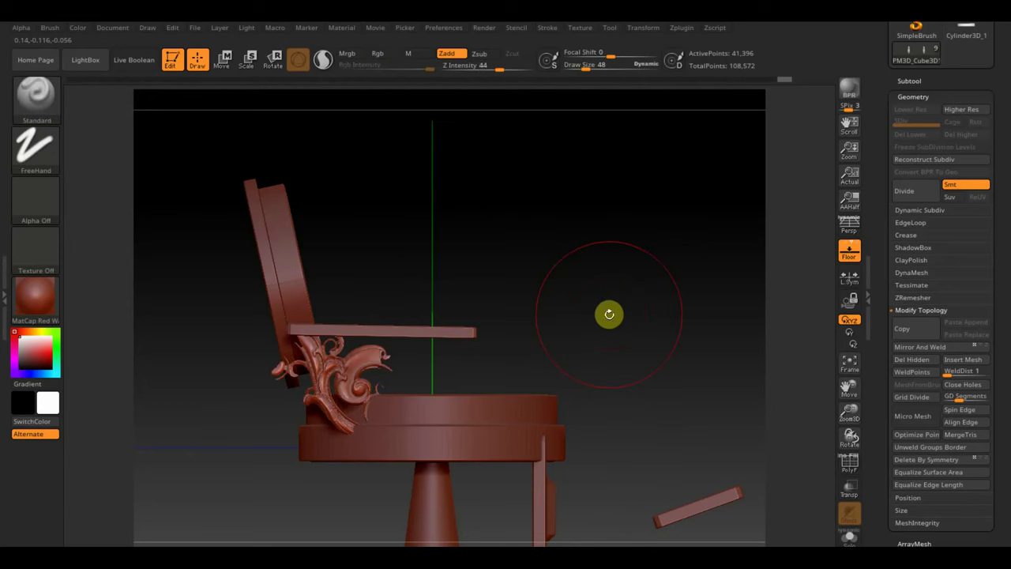
pyautogui.keyDown('ctrl'); pyautogui.moveTo(325, 384); pyautogui.dragTo(397, 374); pyautogui.keyUp('ctrl')
pyautogui.keyDown('shift'); pyautogui.moveTo(609, 347); pyautogui.dragTo(618, 344); pyautogui.keyUp('shift')
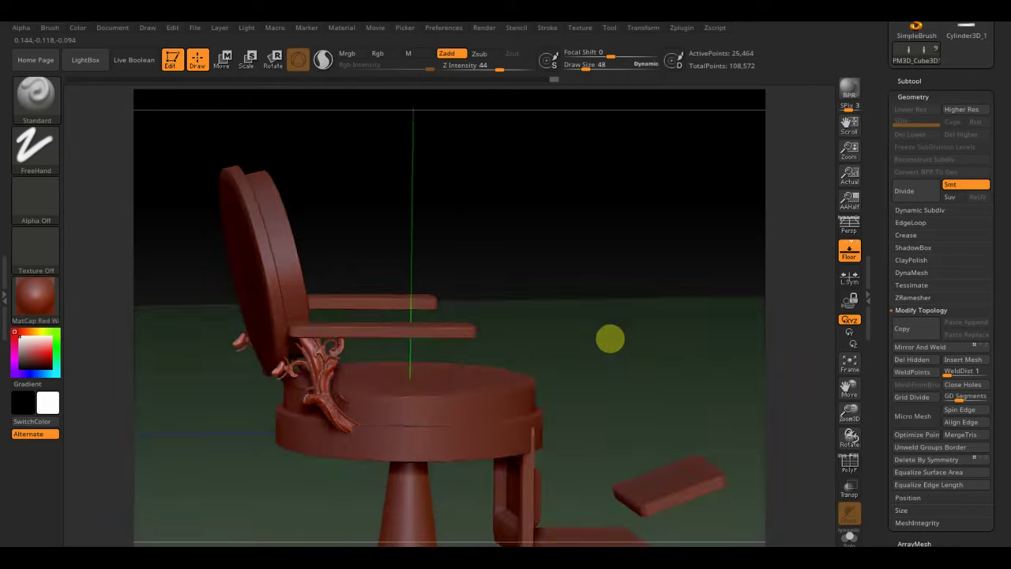
pyautogui.click(912, 359)
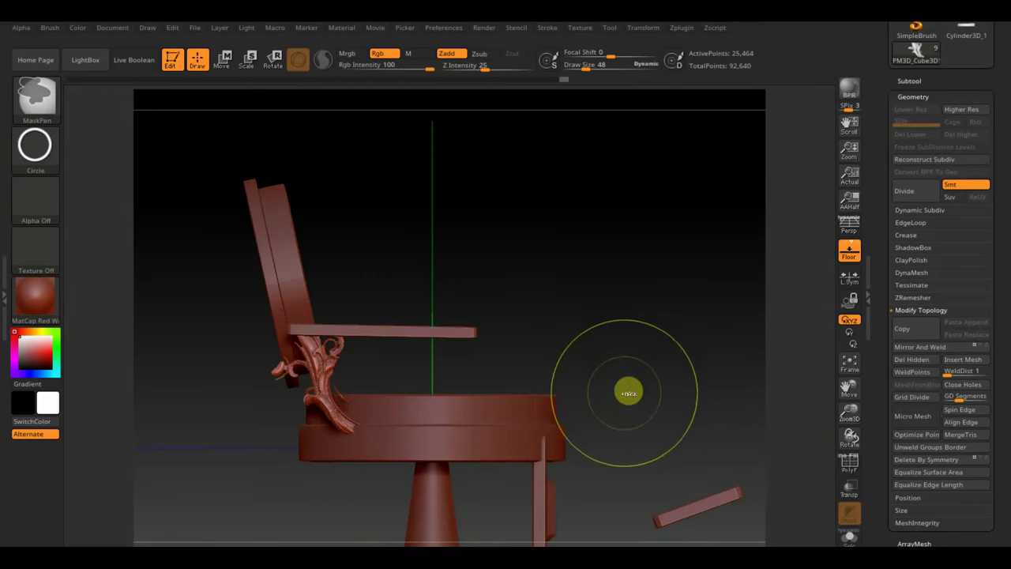
pyautogui.moveTo(552, 388)
pyautogui.keyDown('ctrl'); pyautogui.mouseDown()
pyautogui.moveTo(457, 332)
pyautogui.moveTo(386, 356)
pyautogui.moveTo(323, 354)
pyautogui.mouseUp(); pyautogui.keyUp('ctrl')
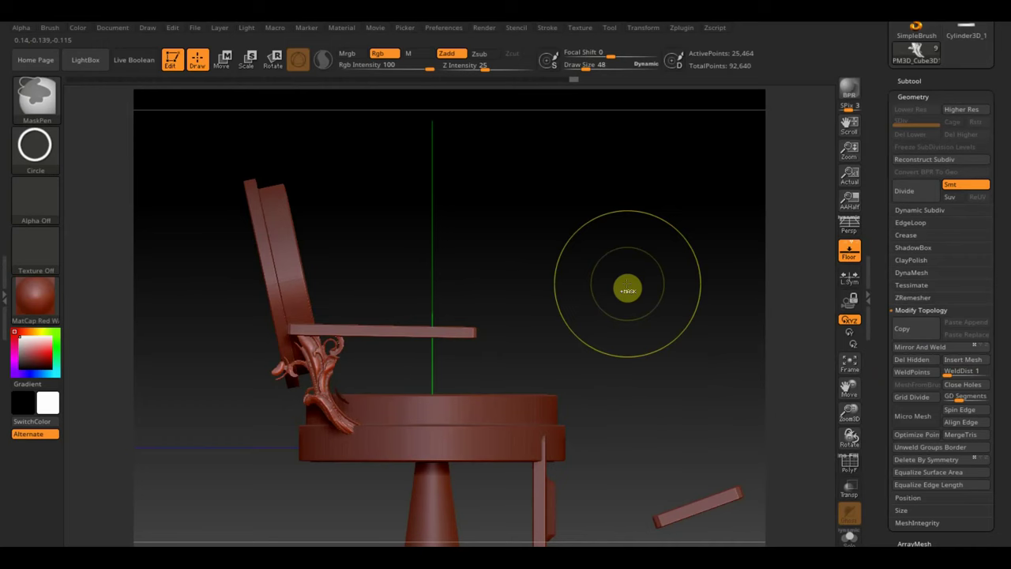
pyautogui.hotkey('ctrl', 'shift')
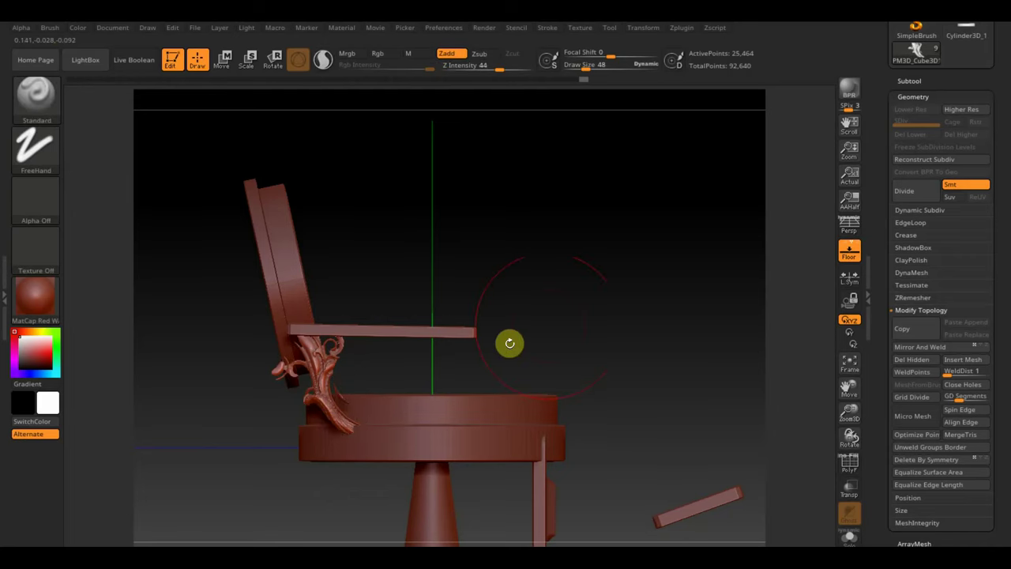
pyautogui.keyDown('alt'); pyautogui.moveTo(509, 343); pyautogui.dragTo(651, 413); pyautogui.keyUp('alt')
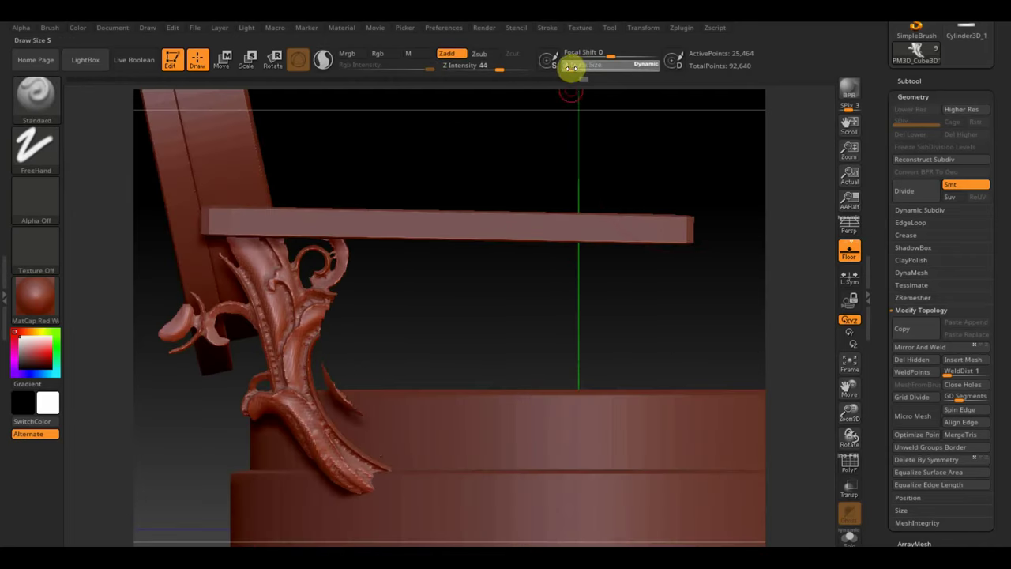
pyautogui.moveTo(559, 75); pyautogui.dragTo(565, 68)
pyautogui.keyDown('ctrl'); pyautogui.keyDown('shift'); pyautogui.click(334, 397); pyautogui.keyUp('shift'); pyautogui.keyUp('ctrl')
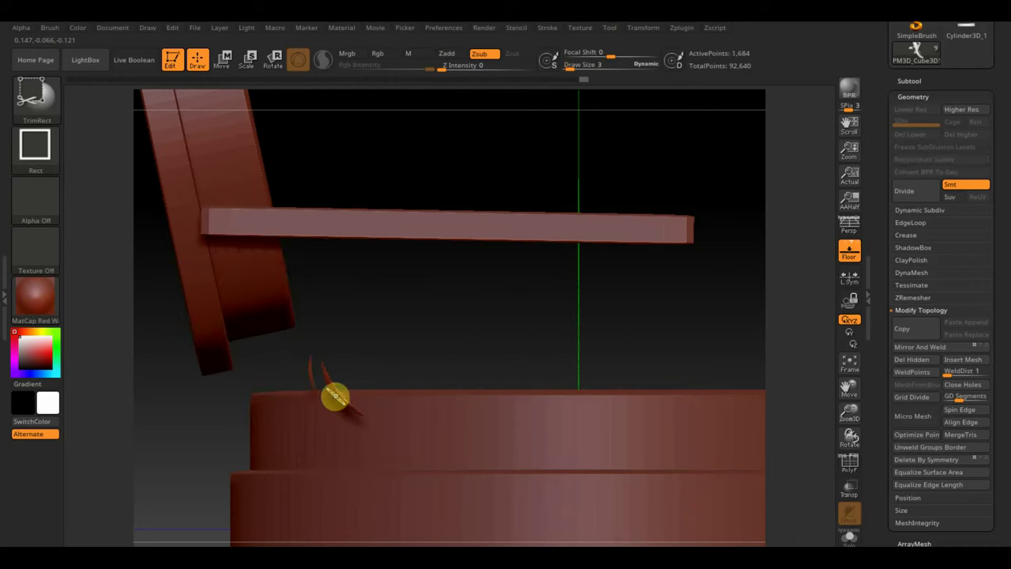
pyautogui.keyDown('ctrl'); pyautogui.keyDown('shift'); pyautogui.click(335, 397); pyautogui.keyUp('shift'); pyautogui.keyUp('ctrl')
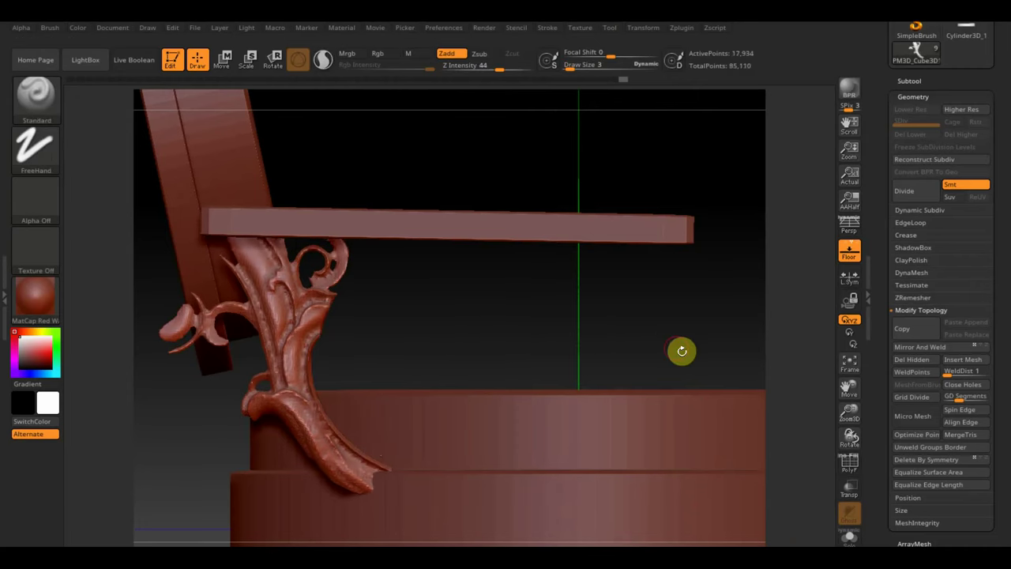
pyautogui.moveTo(679, 349); pyautogui.dragTo(629, 335)
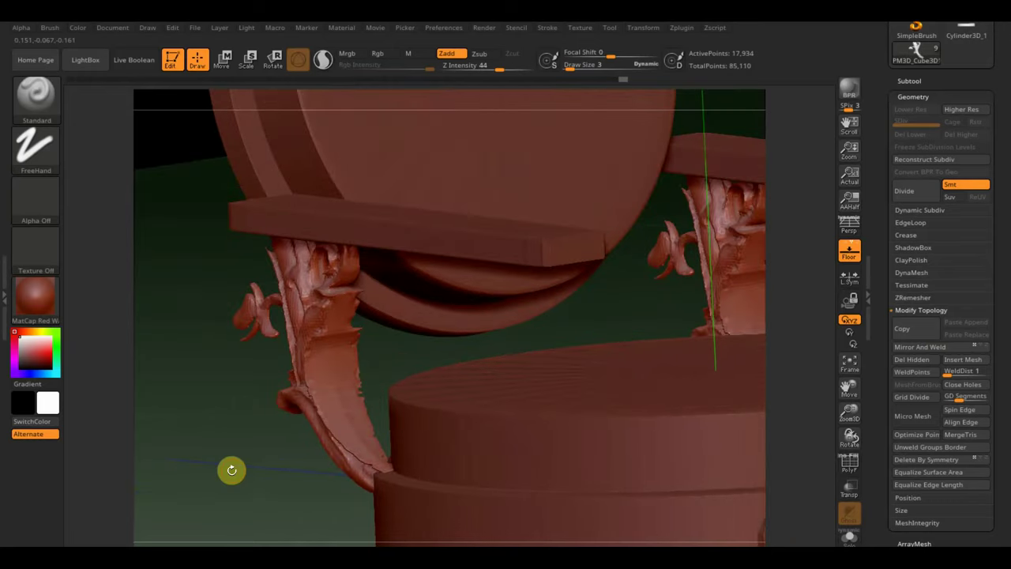
pyautogui.moveTo(229, 469)
pyautogui.mouseDown()
pyautogui.moveTo(208, 481)
pyautogui.moveTo(225, 481)
pyautogui.mouseUp()
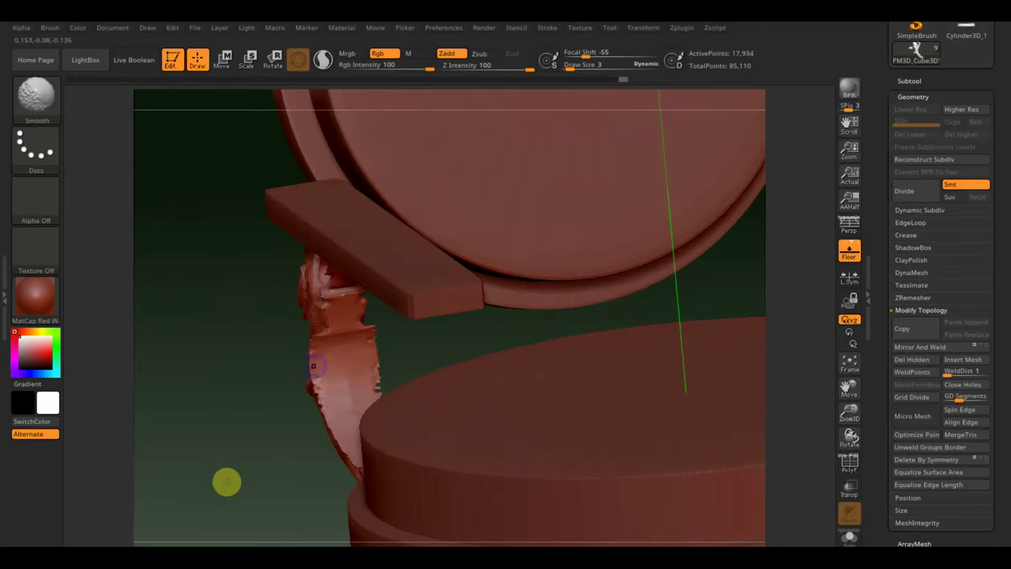
pyautogui.moveTo(323, 466)
pyautogui.mouseDown()
pyautogui.moveTo(273, 462)
pyautogui.moveTo(309, 455)
pyautogui.mouseUp()
pyautogui.moveTo(210, 462)
pyautogui.mouseDown()
pyautogui.moveTo(230, 487)
pyautogui.moveTo(156, 440)
pyautogui.moveTo(146, 370)
pyautogui.mouseUp()
pyautogui.moveTo(575, 307)
pyautogui.mouseDown()
pyautogui.moveTo(532, 329)
pyautogui.moveTo(519, 321)
pyautogui.moveTo(647, 342)
pyautogui.moveTo(627, 386)
pyautogui.moveTo(684, 387)
pyautogui.moveTo(611, 390)
pyautogui.mouseUp()
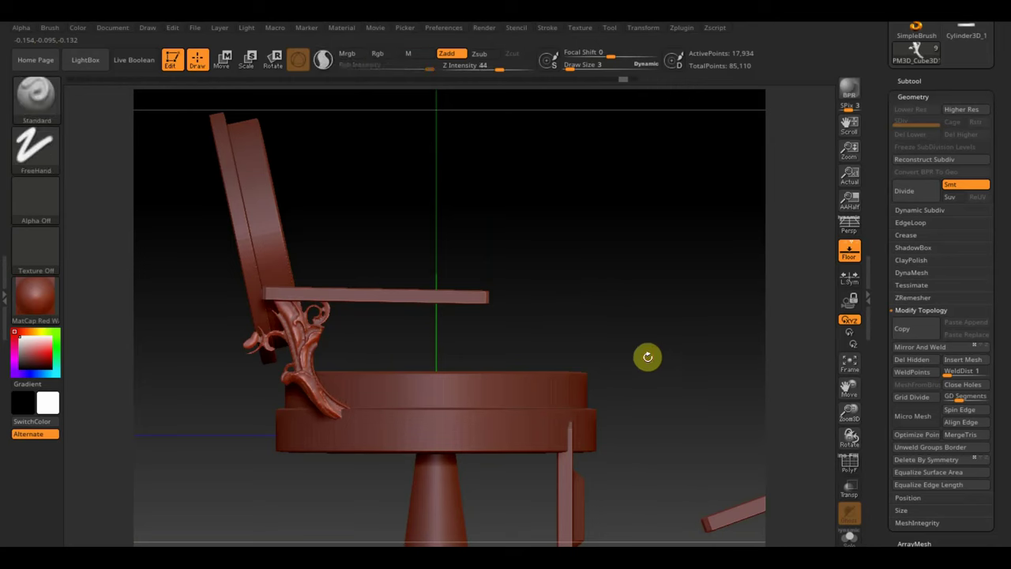
# Open the DynaMesh settings at resolution 1776 and zoom in on the carved bracket
pyautogui.click(912, 273)
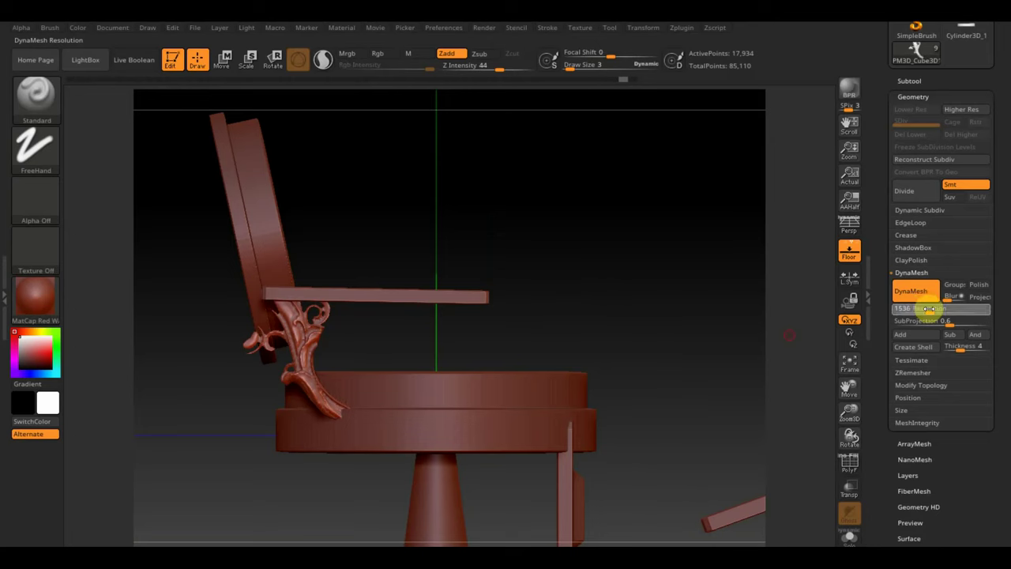
pyautogui.click(928, 308)
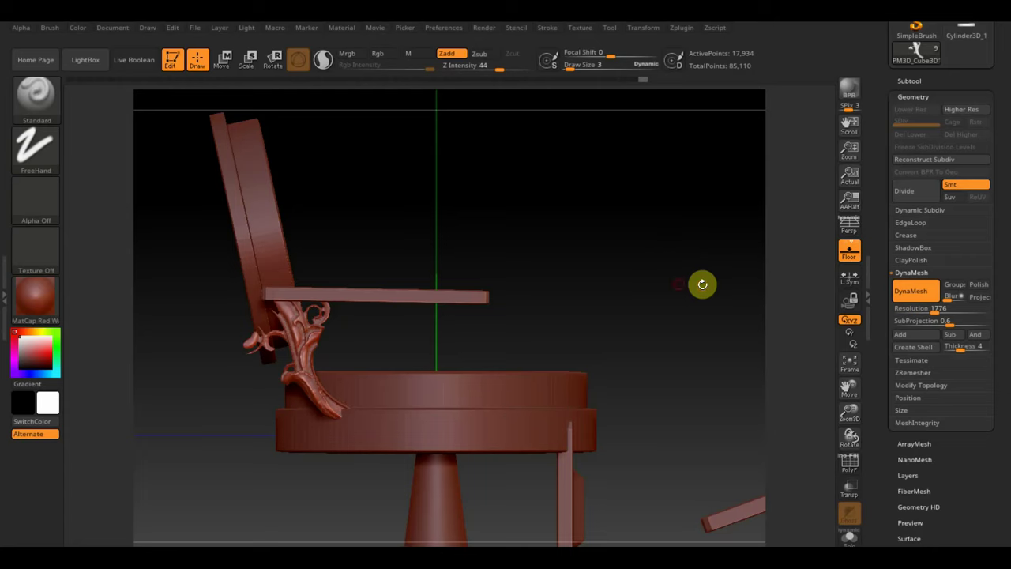
pyautogui.press('space')
pyautogui.press('space')
pyautogui.moveTo(688, 267)
pyautogui.keyDown('alt'); pyautogui.mouseDown()
pyautogui.moveTo(666, 266)
pyautogui.moveTo(694, 316)
pyautogui.mouseUp(); pyautogui.keyUp('alt')
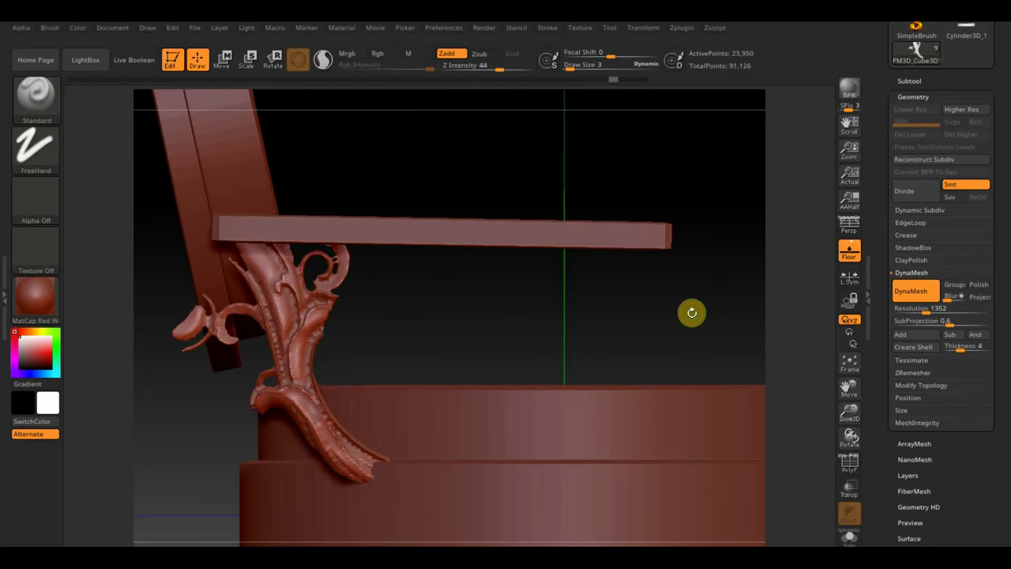
pyautogui.keyDown('ctrl'); pyautogui.moveTo(691, 312); pyautogui.dragTo(691, 319); pyautogui.keyUp('ctrl')
pyautogui.keyDown('ctrl'); pyautogui.keyDown('shift'); pyautogui.click(691, 316); pyautogui.keyUp('shift'); pyautogui.keyUp('ctrl')
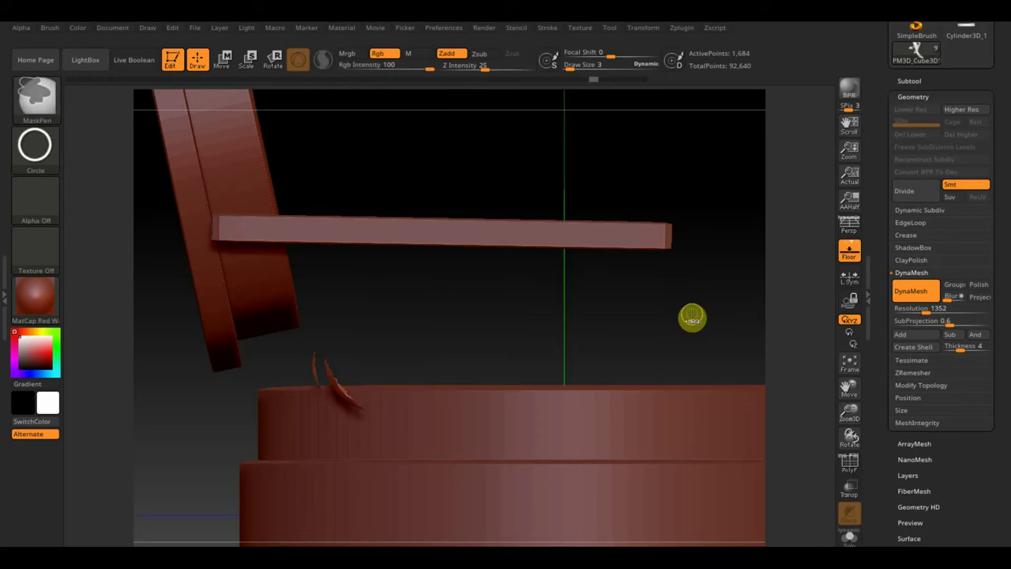
pyautogui.keyDown('ctrl'); pyautogui.keyDown('shift'); pyautogui.click(693, 317); pyautogui.keyUp('shift'); pyautogui.keyUp('ctrl')
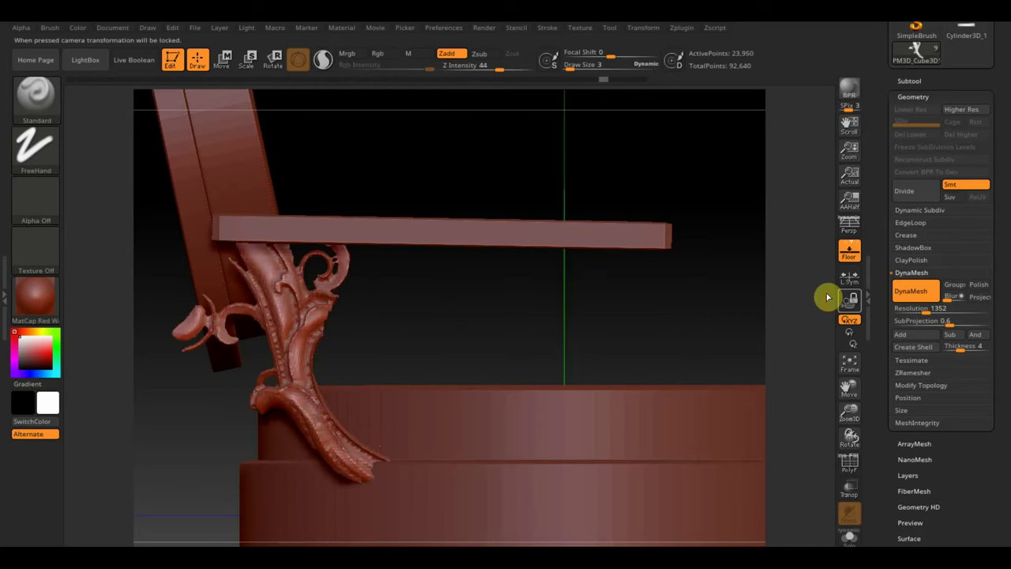
# Raise the DynaMesh resolution and trial-remesh the bracket twice, undoing each attempt
pyautogui.moveTo(918, 308); pyautogui.dragTo(932, 310)
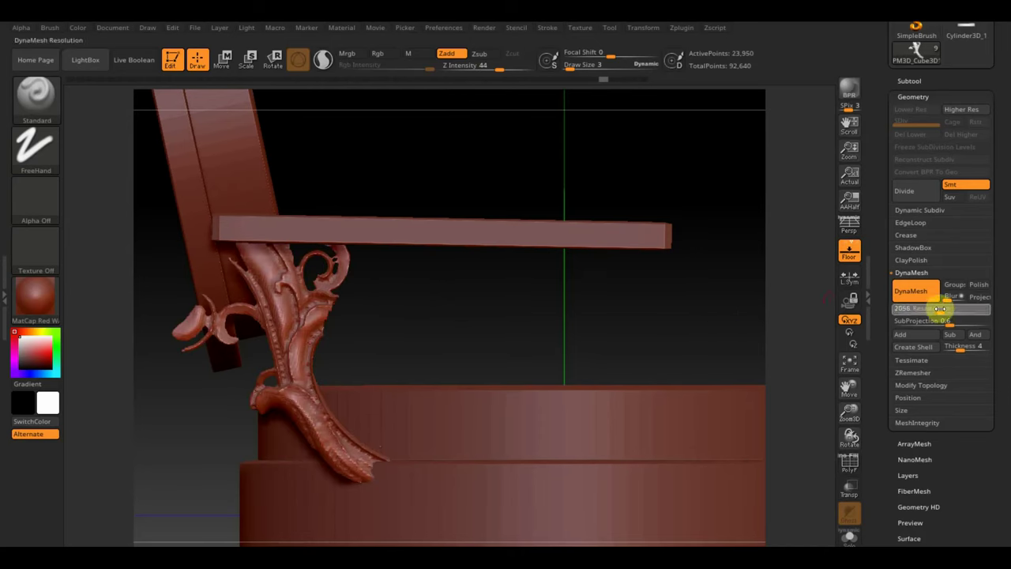
pyautogui.keyDown('ctrl'); pyautogui.moveTo(704, 162); pyautogui.dragTo(737, 203); pyautogui.keyUp('ctrl')
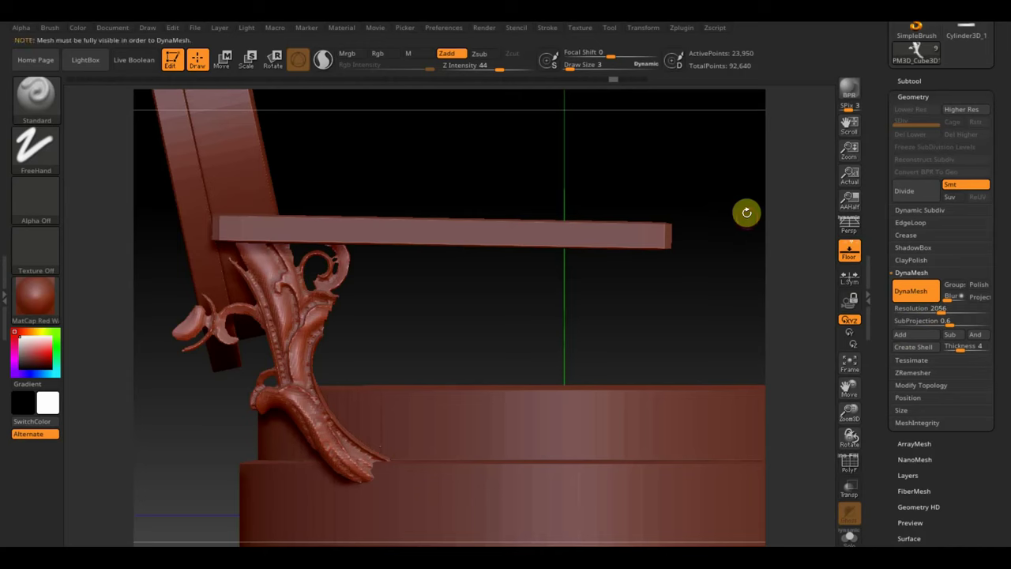
pyautogui.click(912, 292)
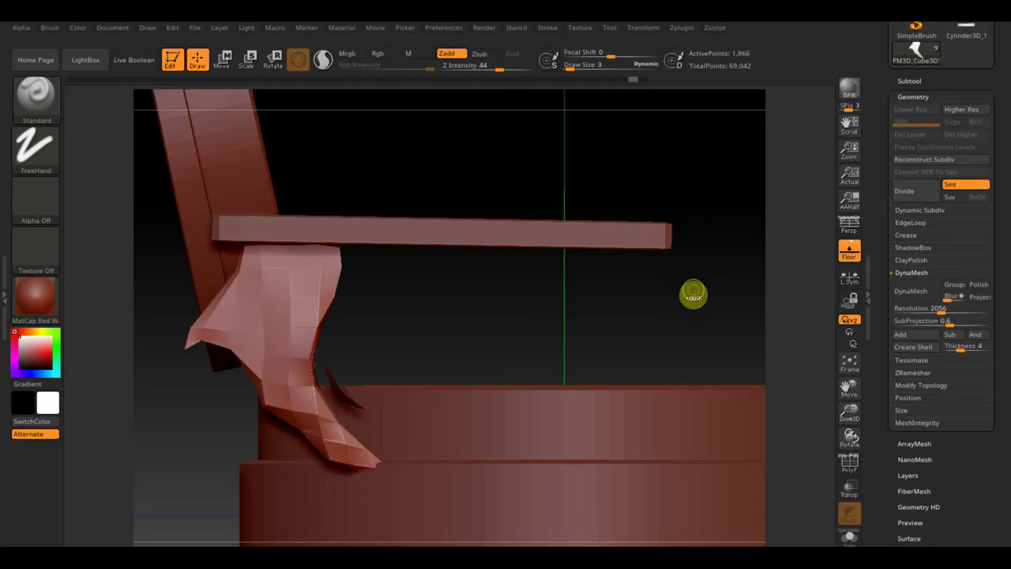
pyautogui.press('ctrl')
pyautogui.hotkey('ctrl', 'z')
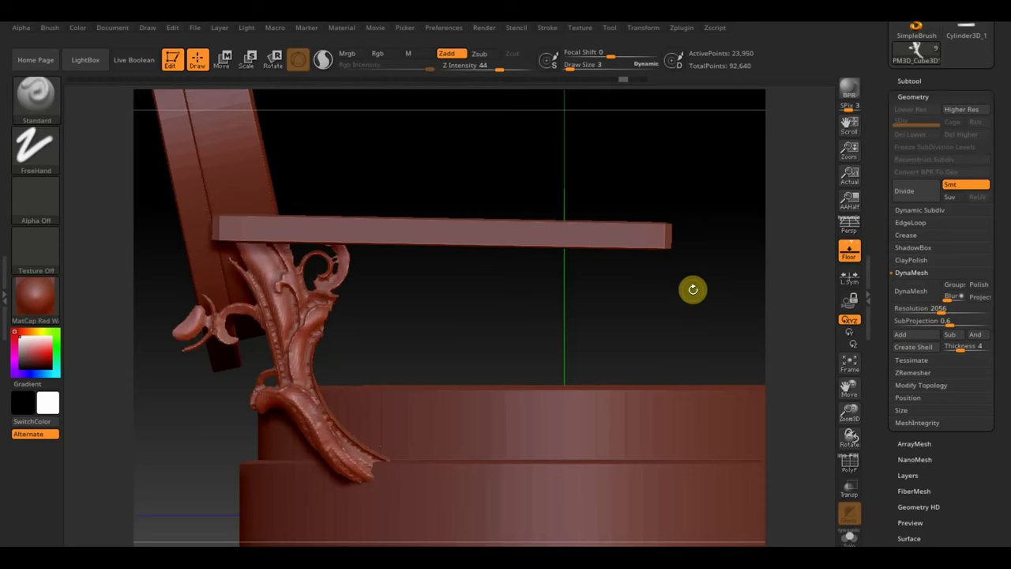
pyautogui.click(916, 294)
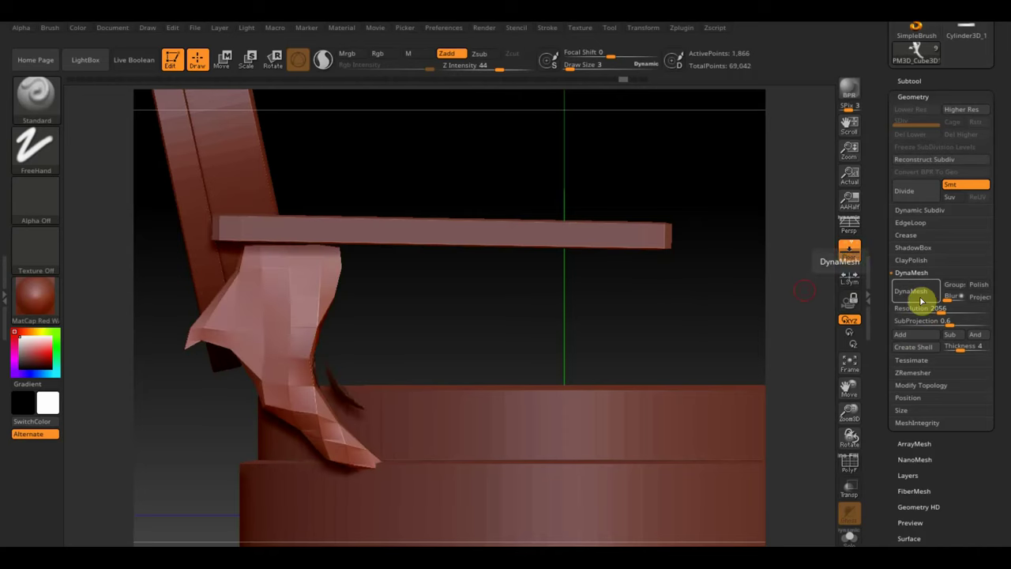
pyautogui.press('ctrl')
pyautogui.hotkey('ctrl', 'z')
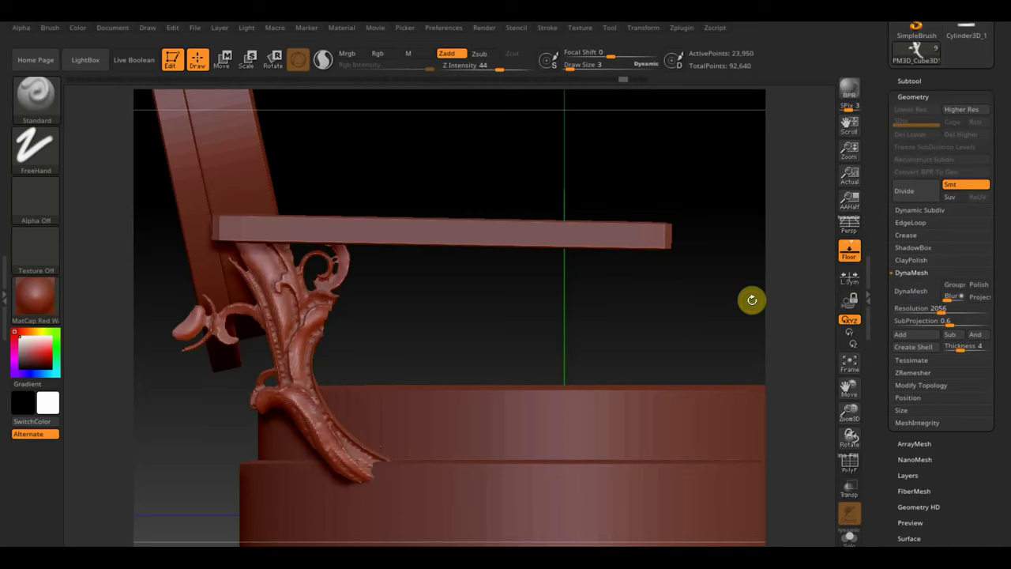
# Trial-remesh the bracket at 680 and 4096, undoing both to keep the carved detail
pyautogui.moveTo(944, 309); pyautogui.dragTo(904, 308)
pyautogui.click(912, 292)
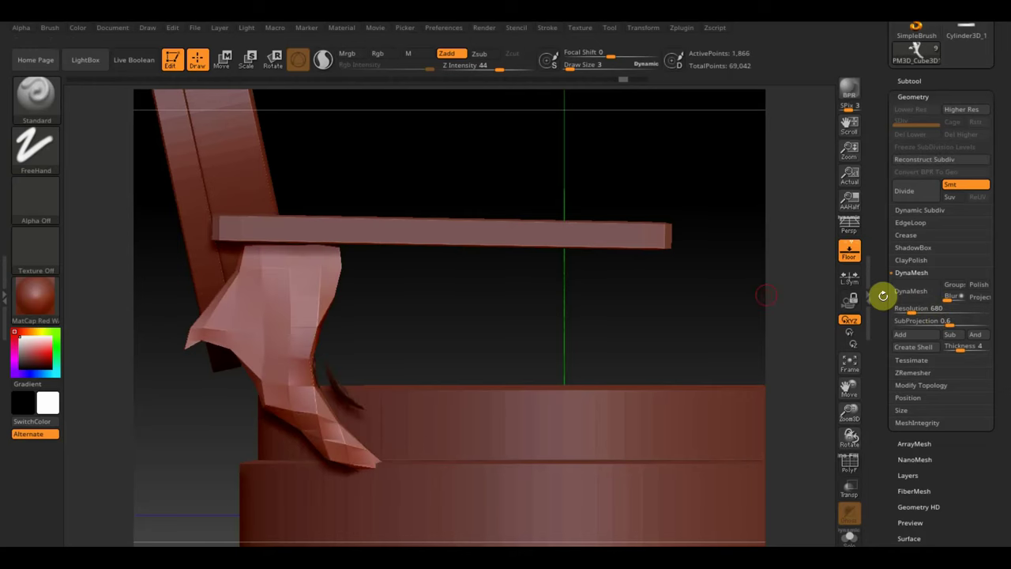
pyautogui.hotkey('ctrl', 'z')
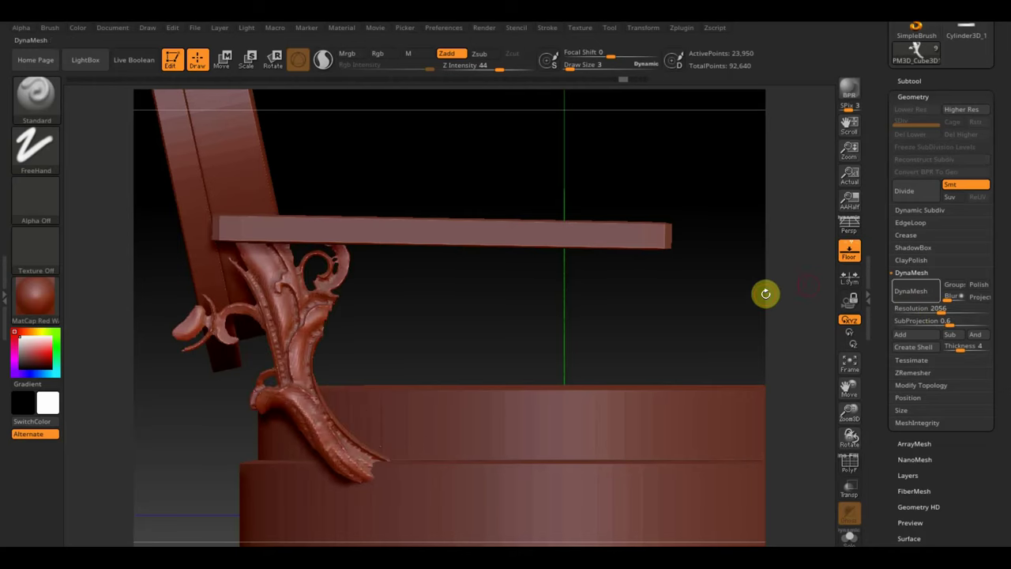
pyautogui.moveTo(944, 309); pyautogui.dragTo(965, 308)
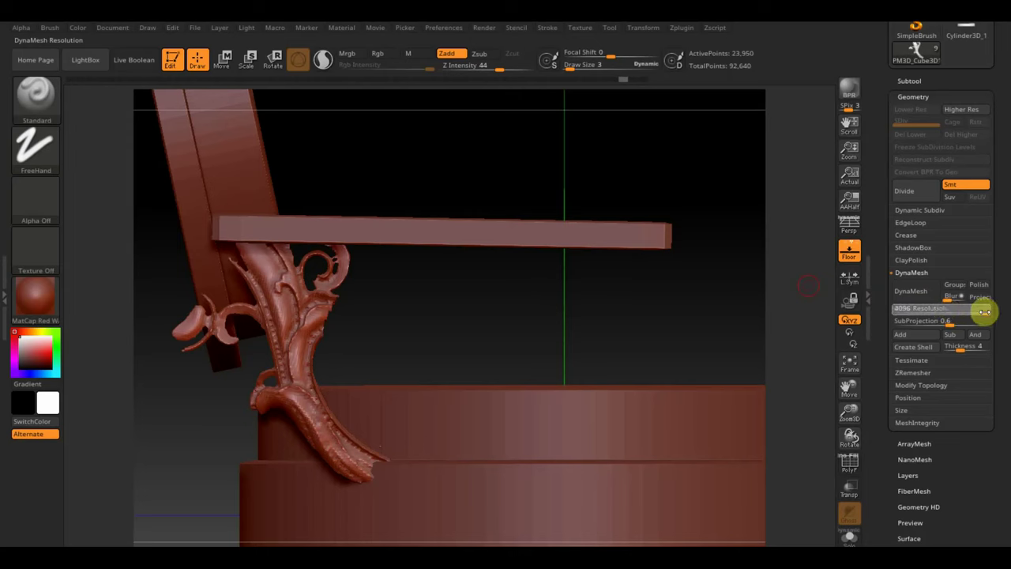
pyautogui.click(912, 292)
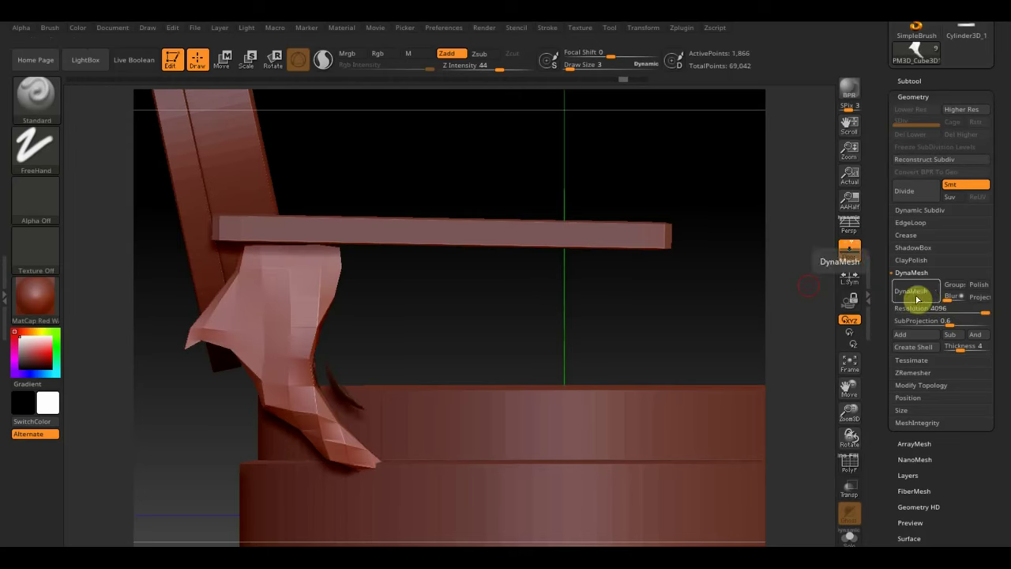
pyautogui.keyDown('ctrl'); pyautogui.click(610, 301); pyautogui.keyUp('ctrl')
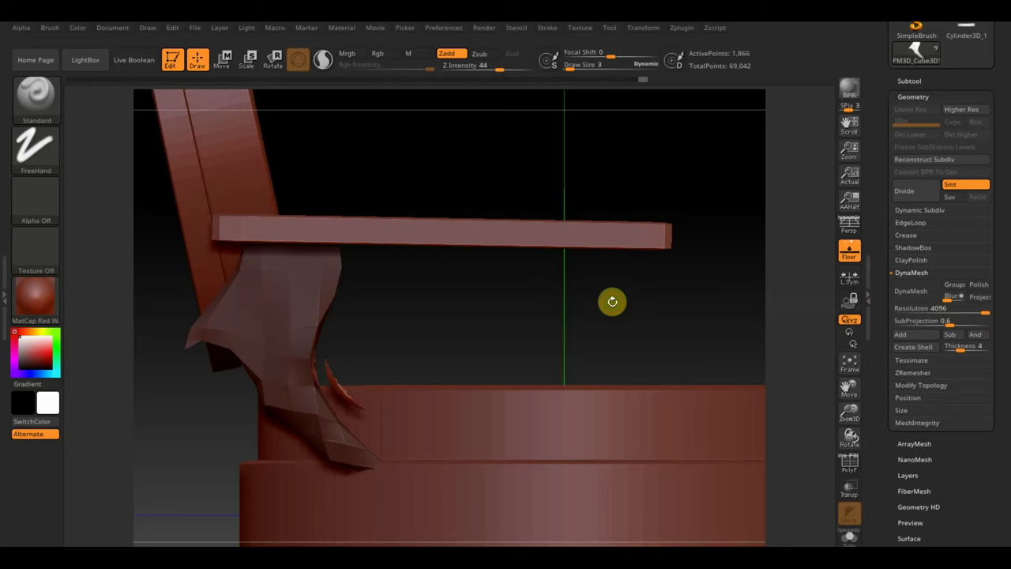
pyautogui.hotkey('ctrl', 'z')
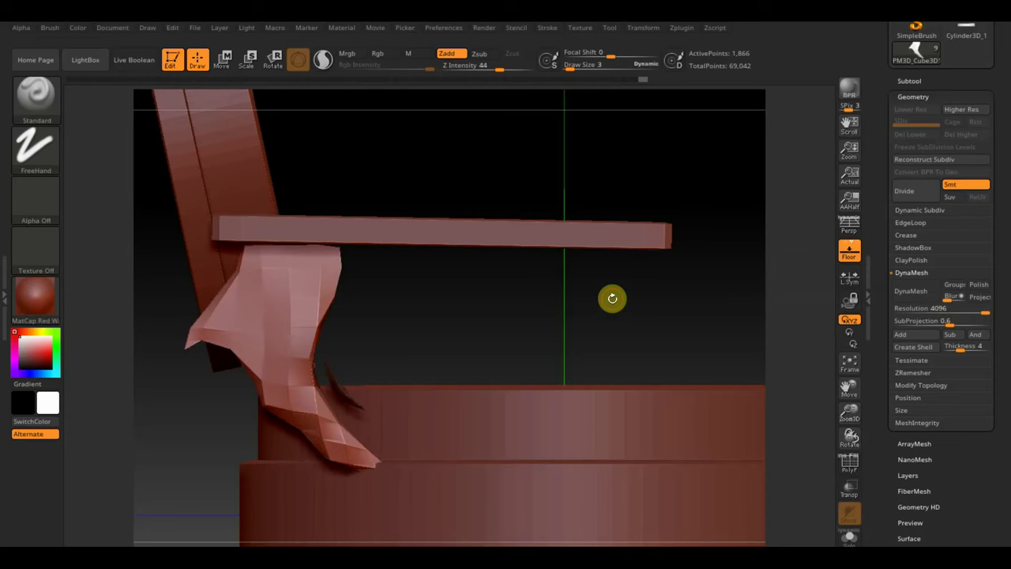
pyautogui.hotkey('ctrl', 'z')
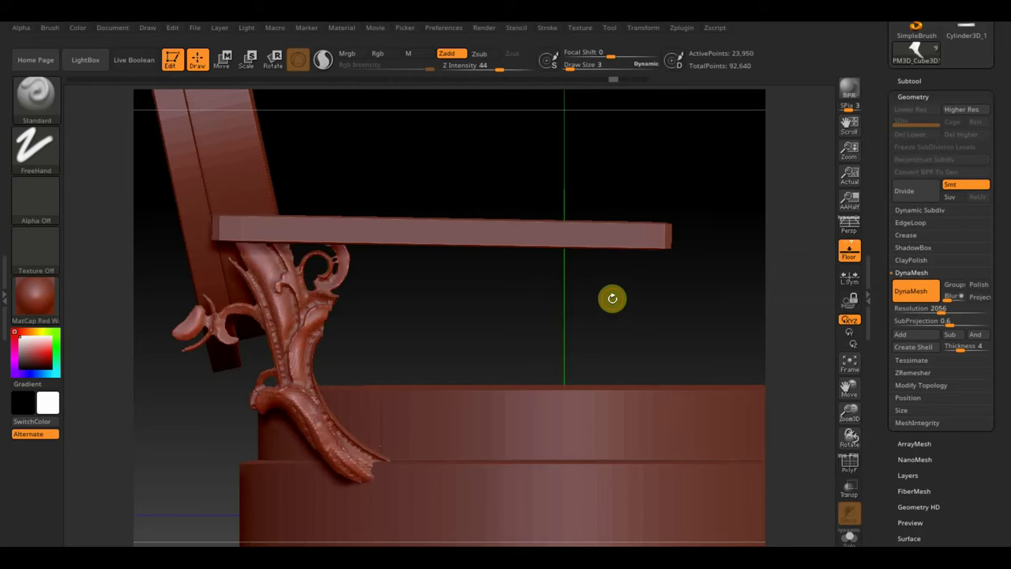
pyautogui.moveTo(635, 301); pyautogui.dragTo(512, 316)
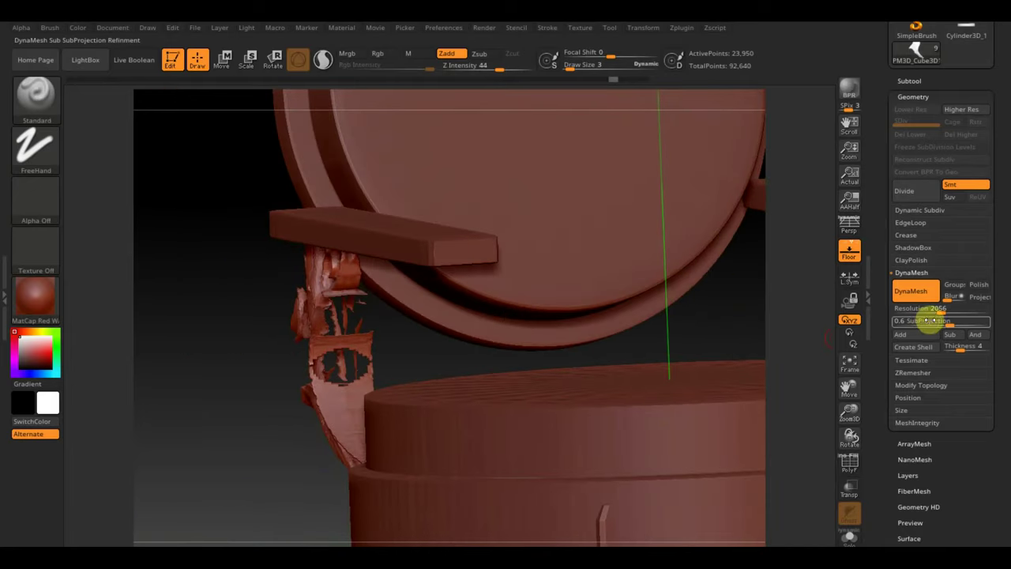
# Enter new DynaMesh values: SubProjection 0.6 and resolution 1048
pyautogui.click(912, 308)
pyautogui.write('8')
pyautogui.press('Return')
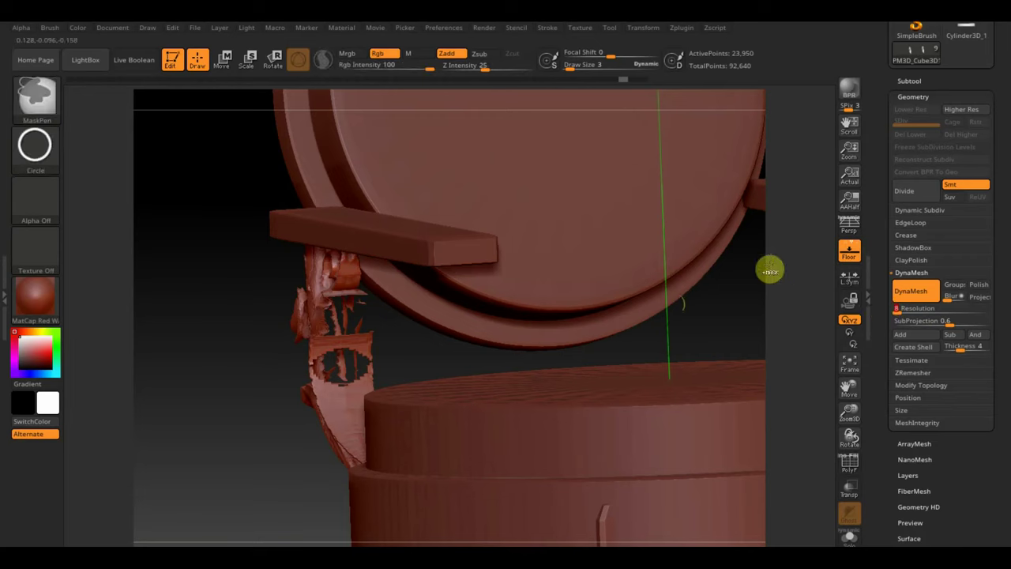
pyautogui.keyDown('ctrl'); pyautogui.moveTo(226, 323); pyautogui.dragTo(241, 387); pyautogui.keyUp('ctrl')
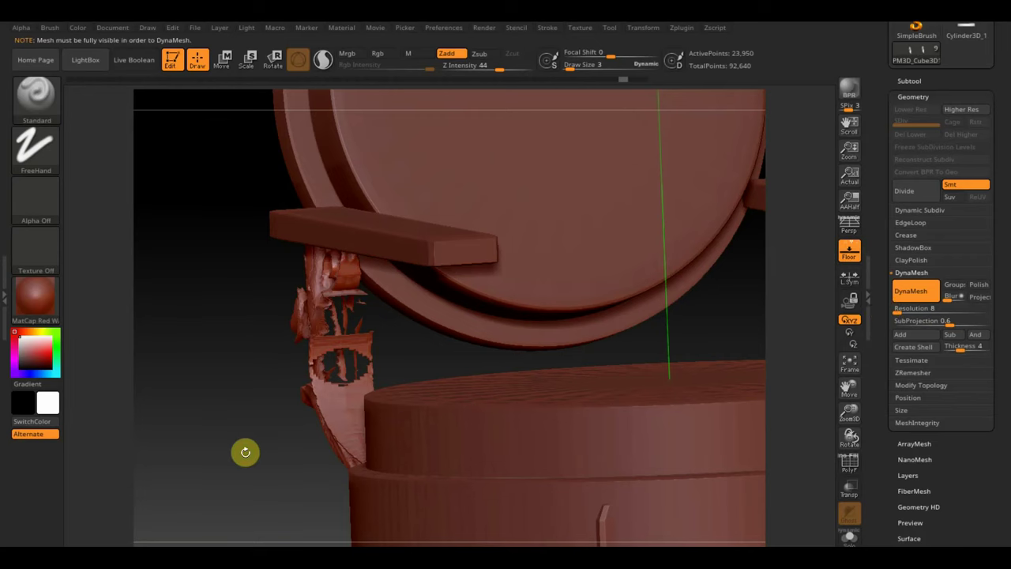
pyautogui.click(918, 319)
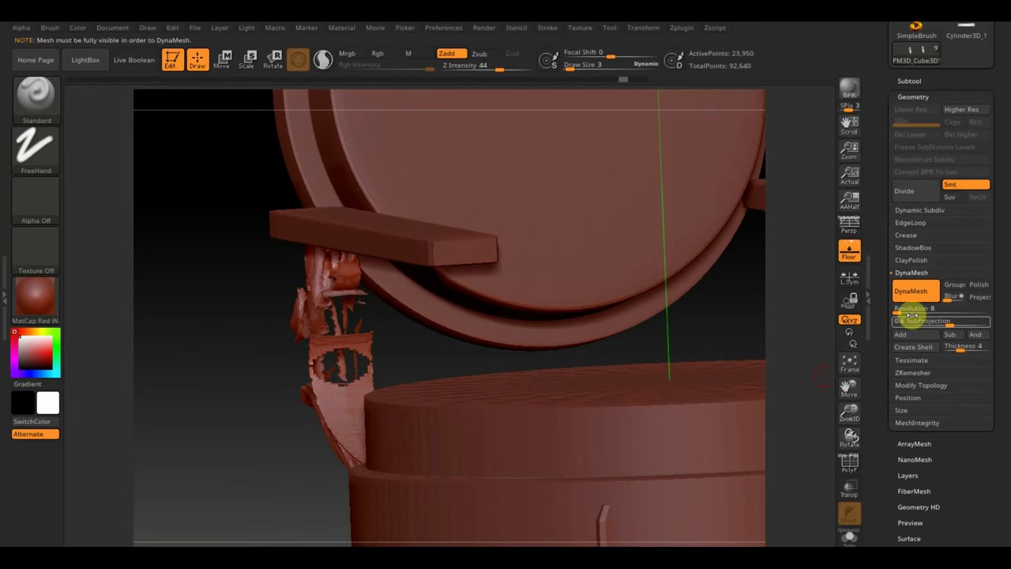
pyautogui.press('Return')
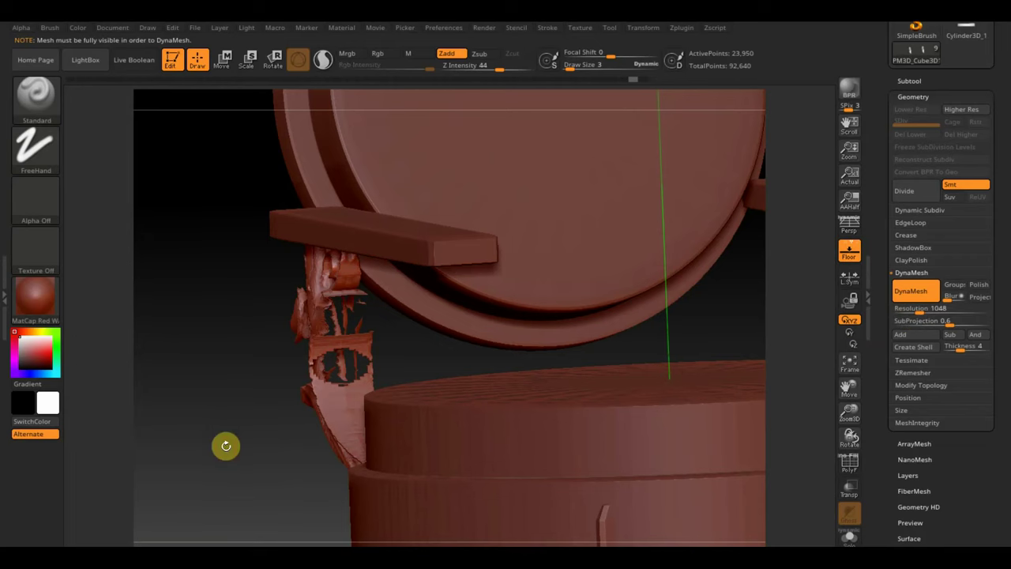
pyautogui.click(902, 310)
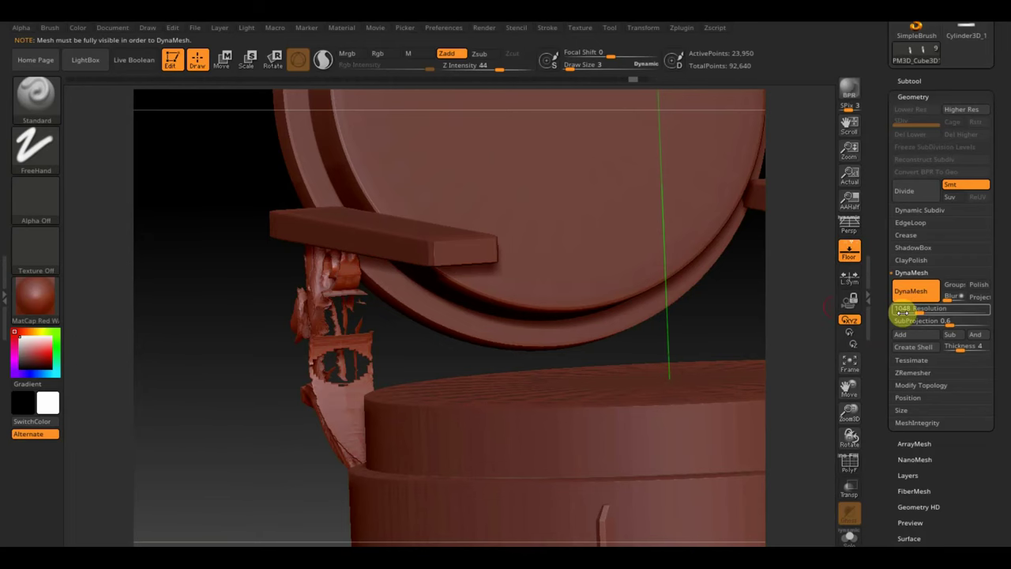
pyautogui.press('Return')
# Scrub the Undo History back, redo two steps, then undo again to resolution 1352
pyautogui.moveTo(622, 80); pyautogui.dragTo(601, 83)
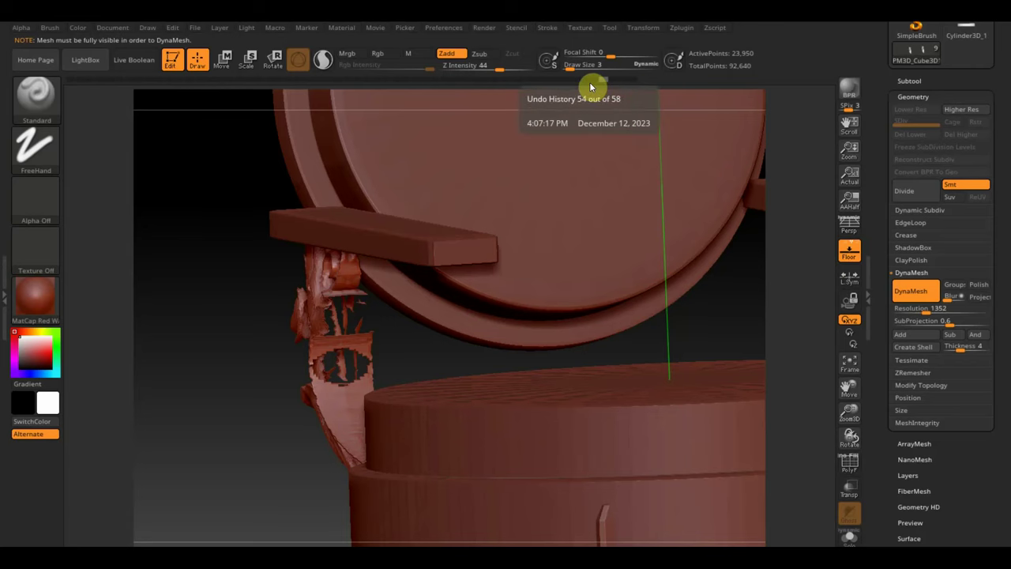
pyautogui.moveTo(277, 363); pyautogui.dragTo(210, 368)
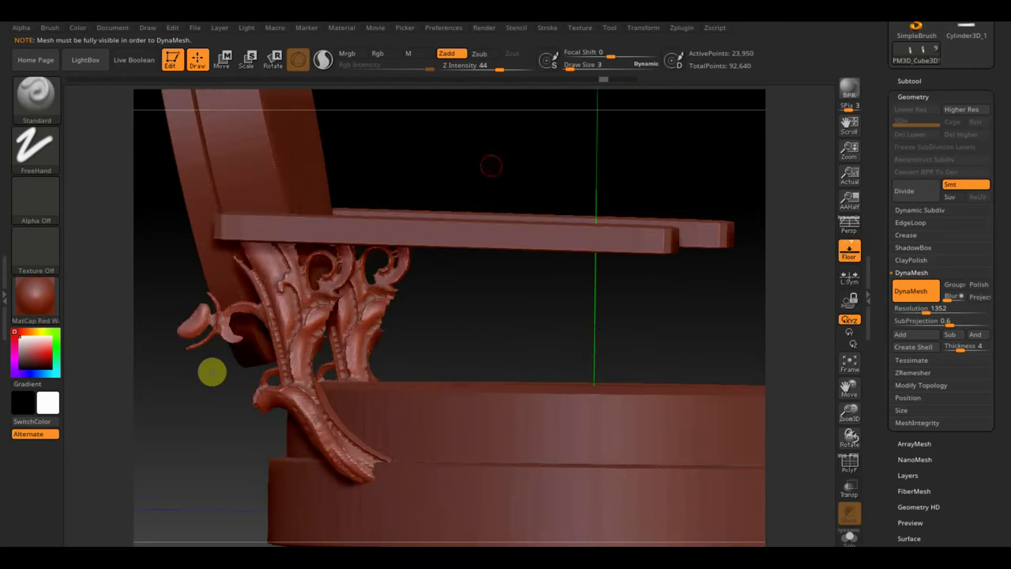
pyautogui.moveTo(594, 89); pyautogui.dragTo(579, 86)
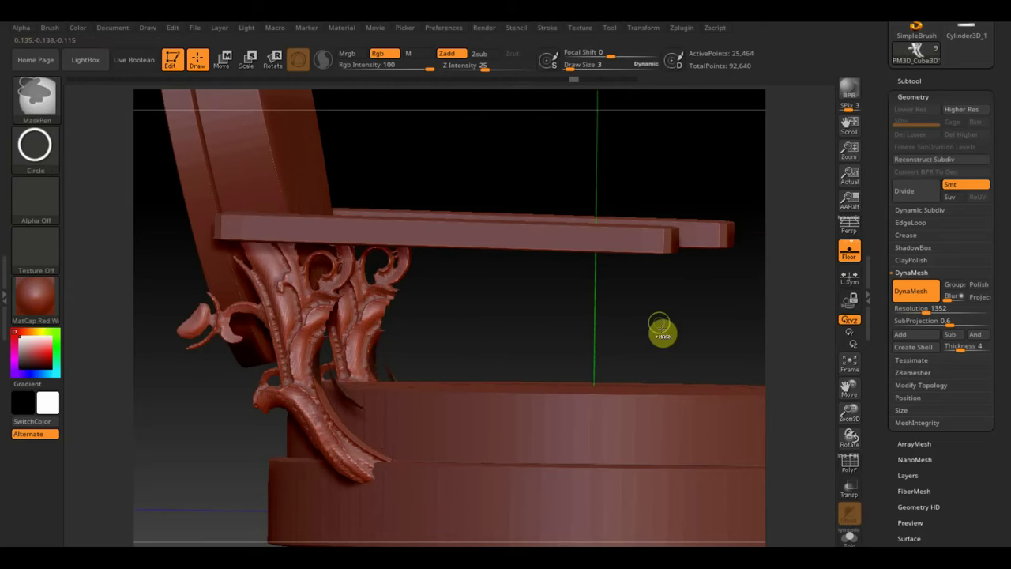
pyautogui.hotkey('ctrl', 'shift', 'z')
pyautogui.hotkey('ctrl', 'shift', 'z')
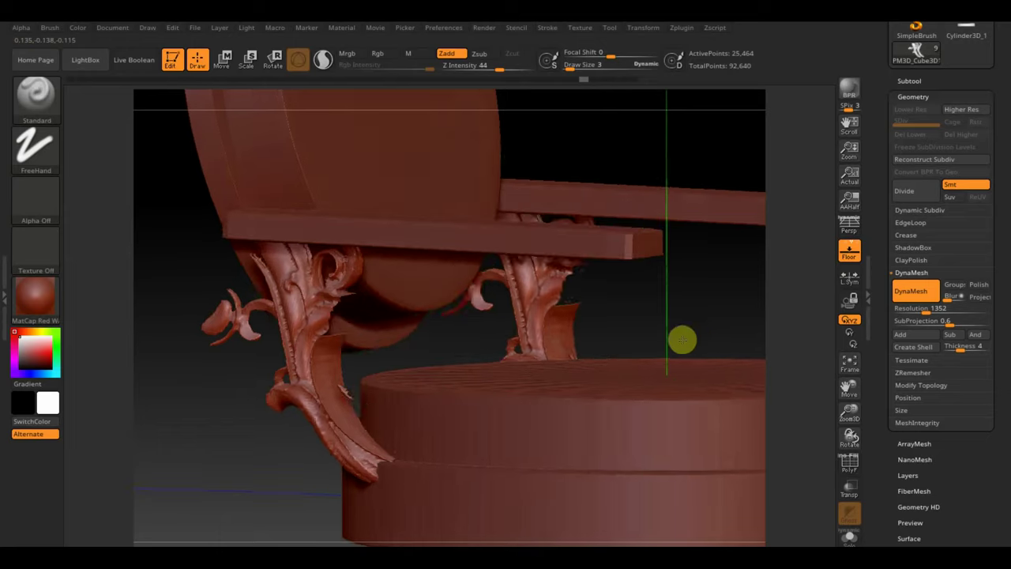
pyautogui.hotkey('ctrl', 'shift', 'z')
pyautogui.hotkey('ctrl', 'shift', 'z')
pyautogui.hotkey('ctrl', 'shift', 'z')
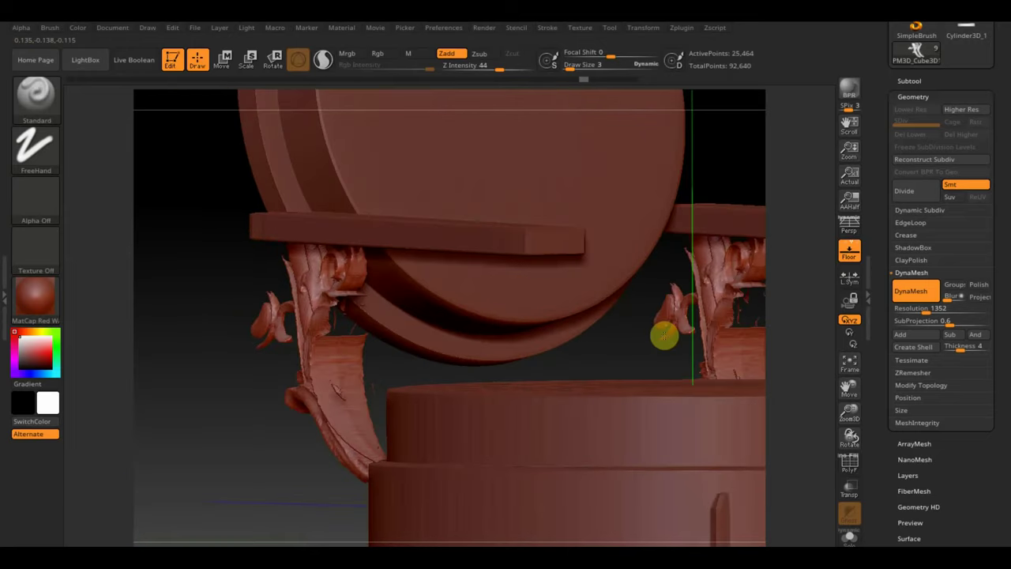
pyautogui.hotkey('ctrl', 'shift', 'z')
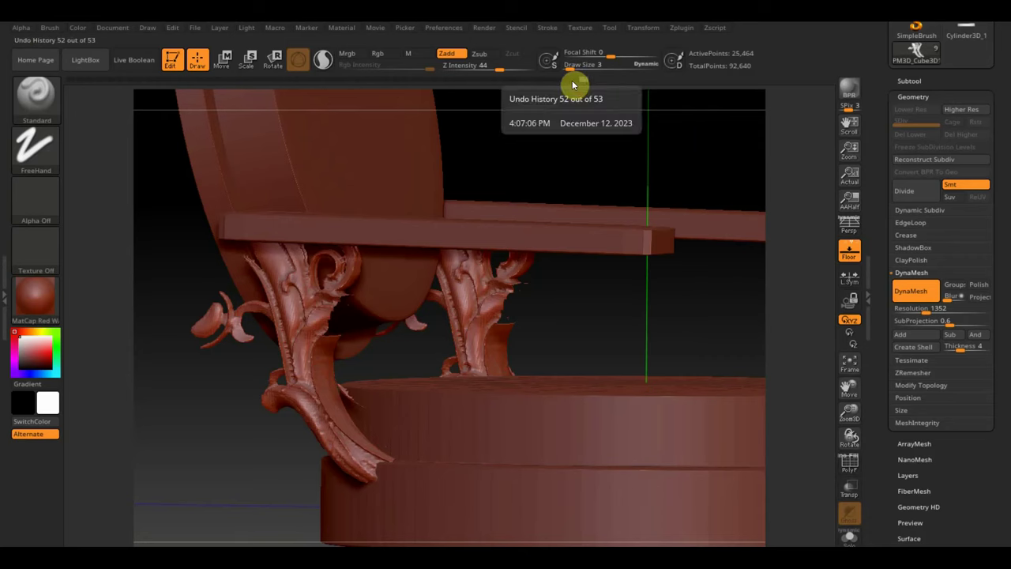
pyautogui.hotkey('ctrl', 'z')
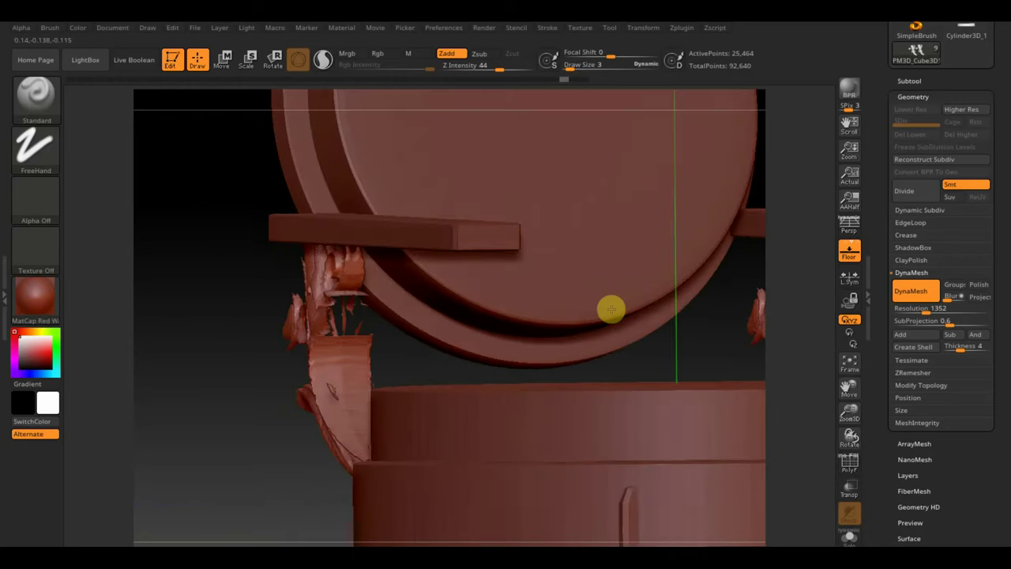
# Run Close Holes on the bracket mesh and mask an elliptical region over the ornament
pyautogui.click(921, 387)
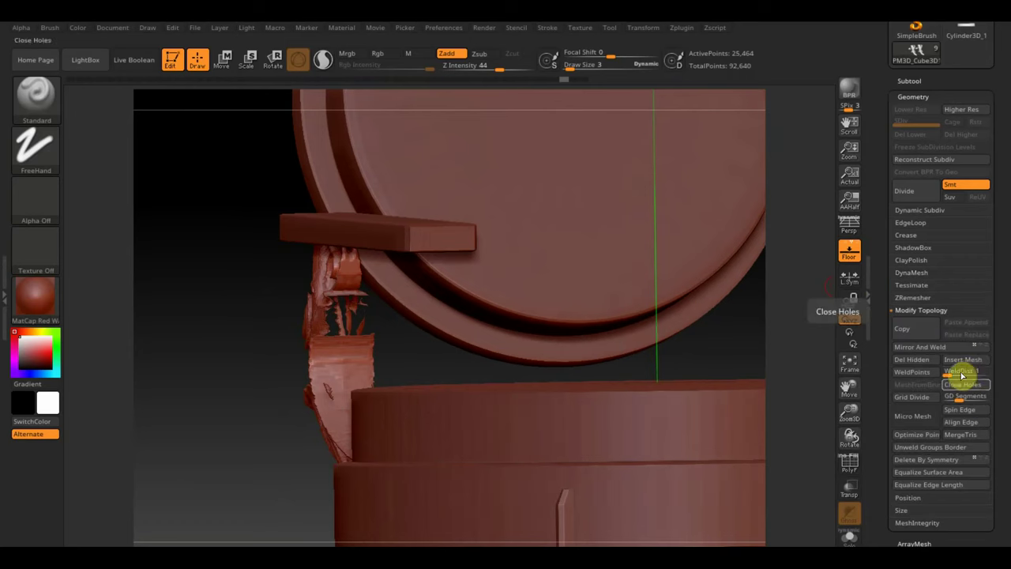
pyautogui.click(961, 382)
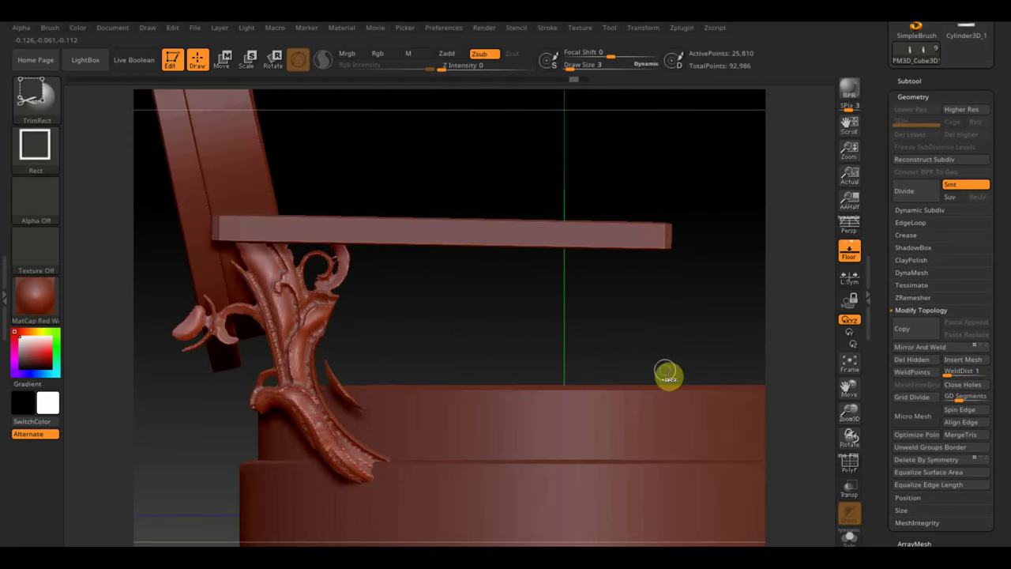
pyautogui.press('ctrl')
pyautogui.keyDown('ctrl'); pyautogui.moveTo(668, 383); pyautogui.dragTo(323, 285); pyautogui.keyUp('ctrl')
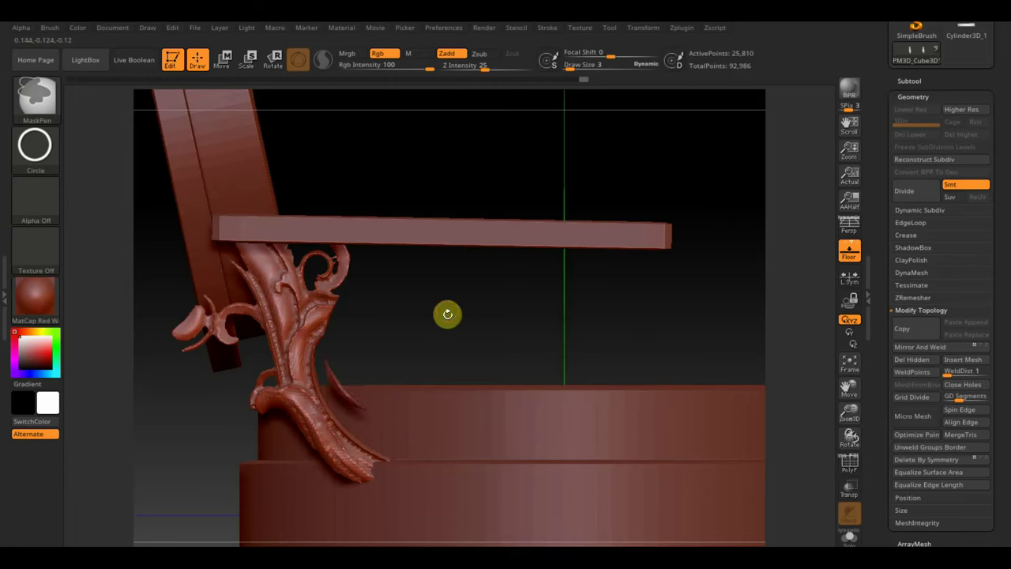
# Hide only the stray leaf fragment and remove it with Del Hidden
pyautogui.keyDown('ctrl'); pyautogui.keyDown('shift'); pyautogui.click(332, 381); pyautogui.keyUp('shift'); pyautogui.keyUp('ctrl')
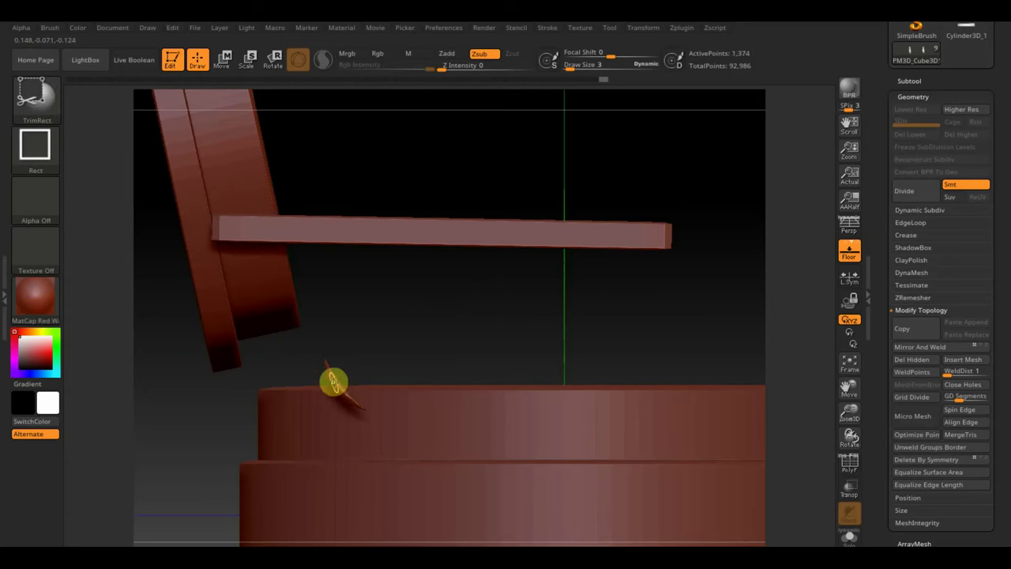
pyautogui.keyDown('ctrl'); pyautogui.keyDown('shift'); pyautogui.click(332, 381); pyautogui.keyUp('shift'); pyautogui.keyUp('ctrl')
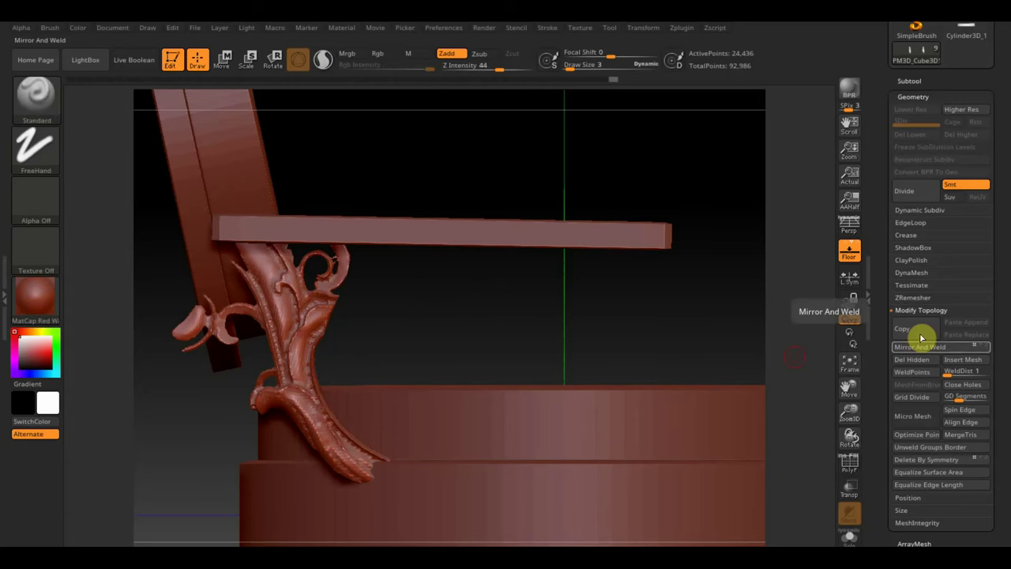
pyautogui.click(921, 362)
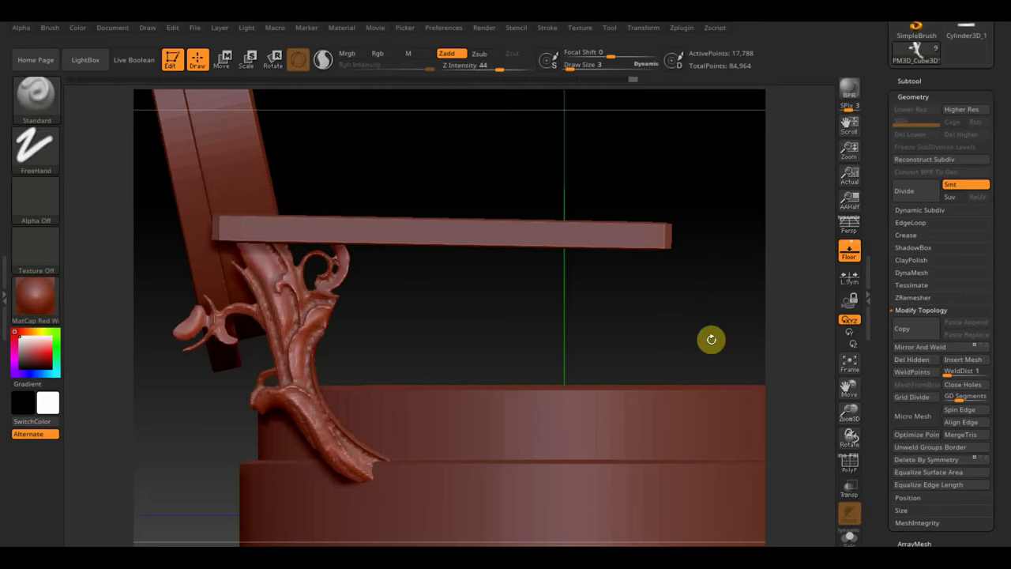
pyautogui.moveTo(711, 339); pyautogui.dragTo(708, 339)
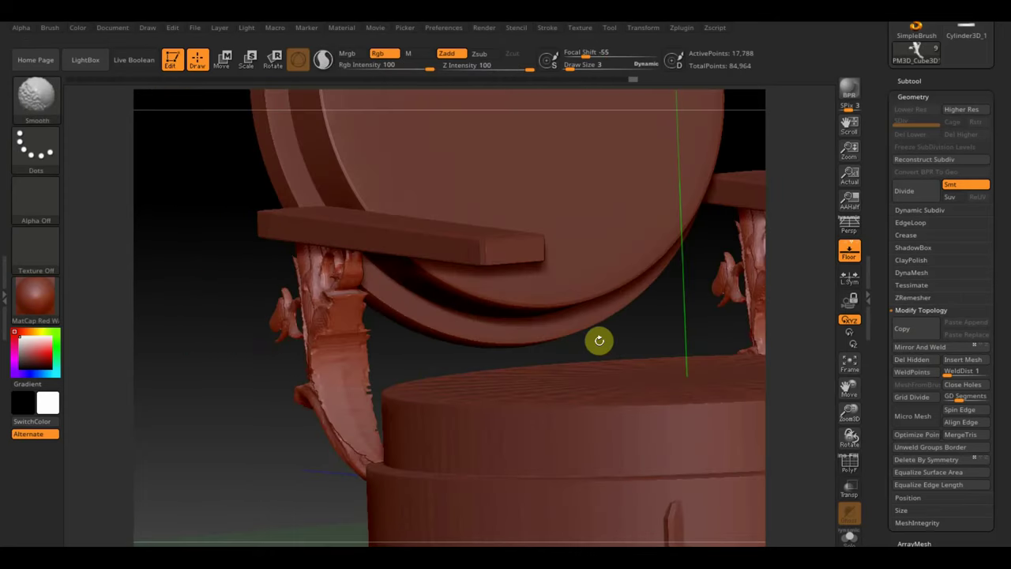
pyautogui.moveTo(599, 339); pyautogui.dragTo(593, 336)
pyautogui.moveTo(314, 424)
pyautogui.mouseDown()
pyautogui.moveTo(255, 427)
pyautogui.moveTo(355, 415)
pyautogui.moveTo(275, 411)
pyautogui.moveTo(441, 308)
pyautogui.moveTo(445, 255)
pyautogui.moveTo(528, 291)
pyautogui.moveTo(517, 270)
pyautogui.mouseUp()
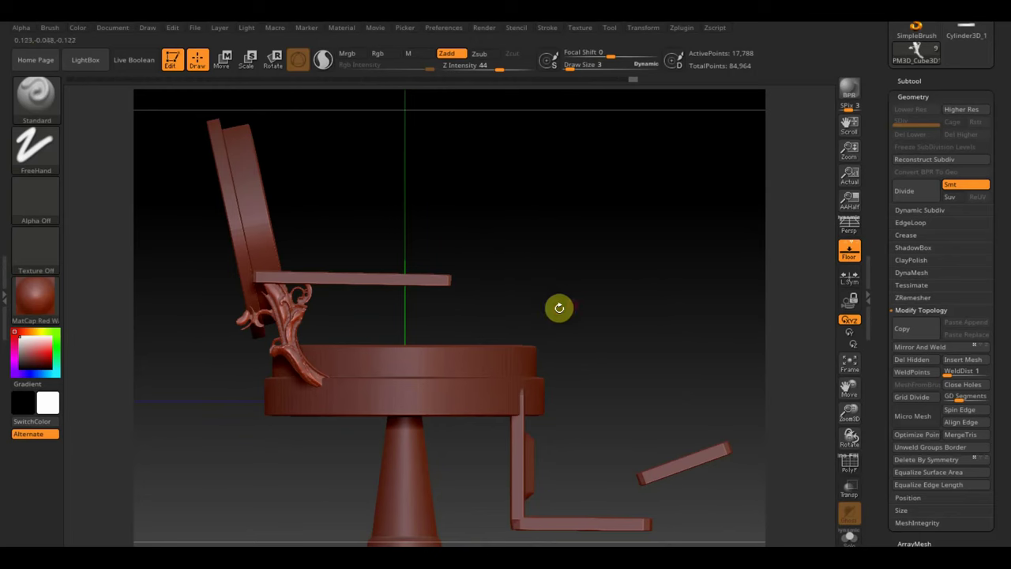
# Duplicate the ornament with the Transpose gizmo and move the copy under the armrest's front end
pyautogui.click(223, 59)
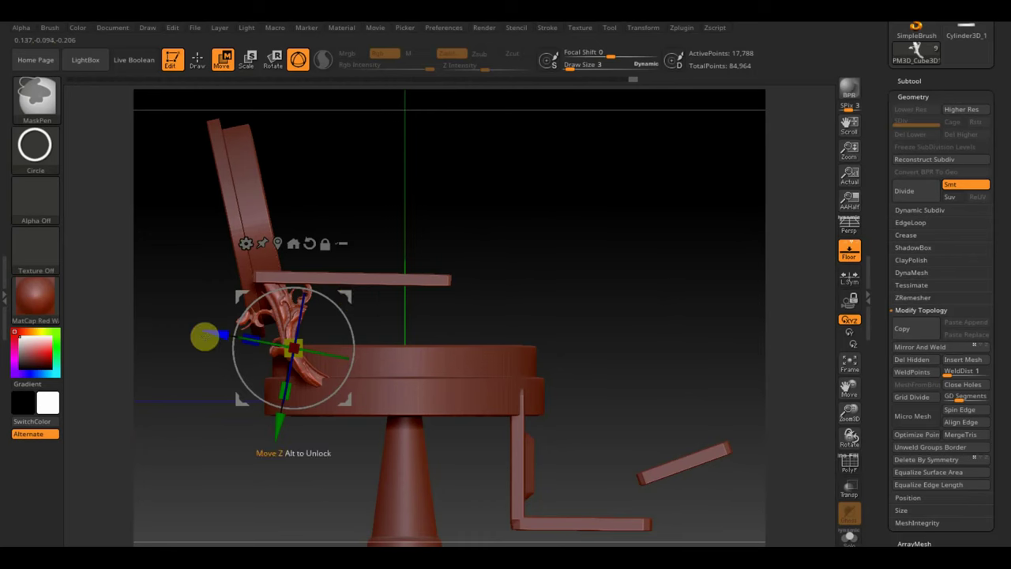
pyautogui.moveTo(204, 337)
pyautogui.keyDown('ctrl'); pyautogui.mouseDown()
pyautogui.moveTo(446, 422)
pyautogui.moveTo(428, 452)
pyautogui.moveTo(299, 447)
pyautogui.mouseUp(); pyautogui.keyUp('ctrl')
pyautogui.moveTo(439, 327); pyautogui.dragTo(518, 267)
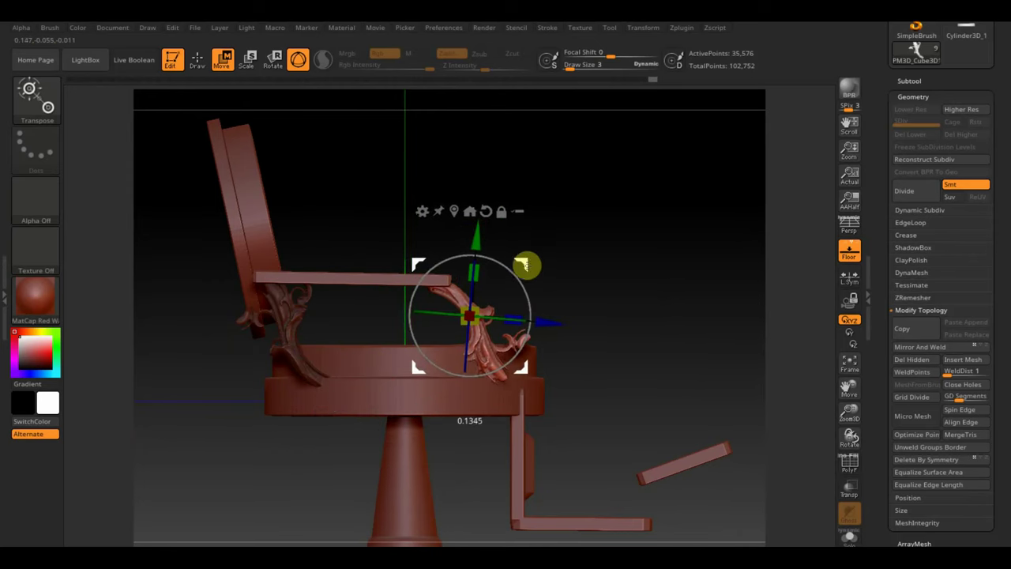
pyautogui.moveTo(638, 273)
pyautogui.keyDown('shift'); pyautogui.mouseDown()
pyautogui.moveTo(592, 275)
pyautogui.moveTo(661, 289)
pyautogui.mouseUp(); pyautogui.keyUp('shift')
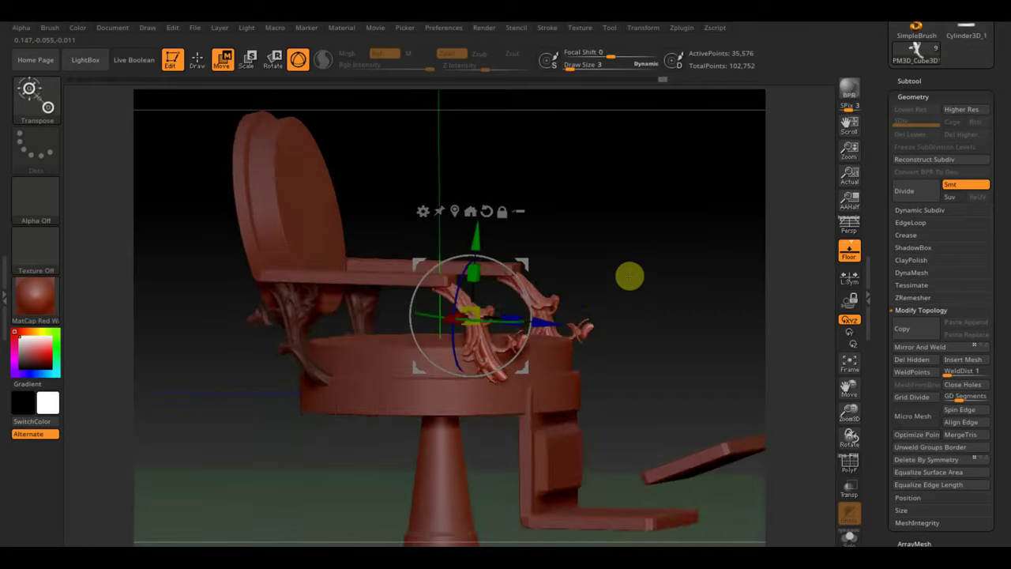
pyautogui.press('q')
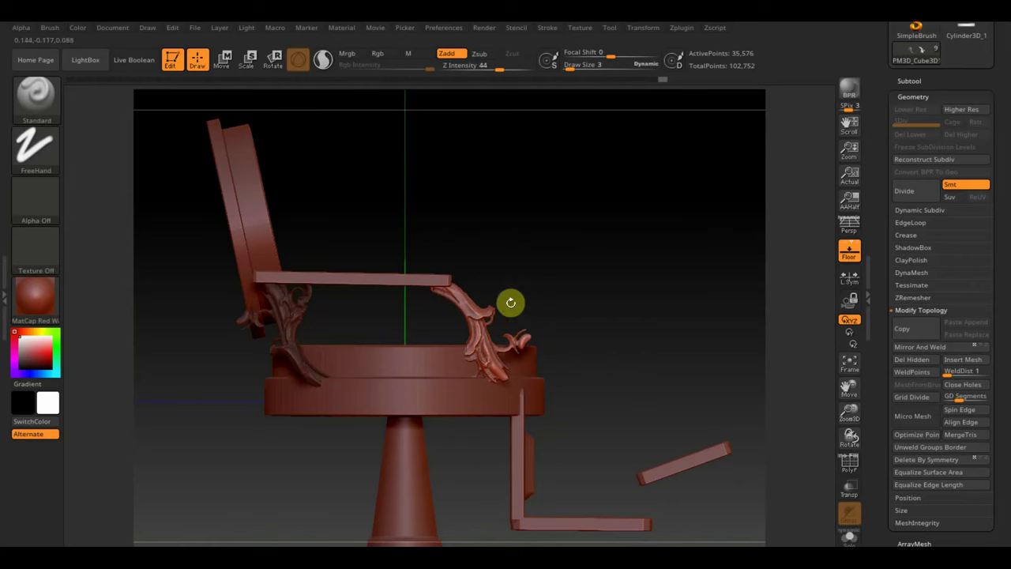
# Mask the front ornament, clear the mask, and toggle visibility between the two ornaments
pyautogui.press('ctrl')
pyautogui.moveTo(622, 381); pyautogui.dragTo(499, 288)
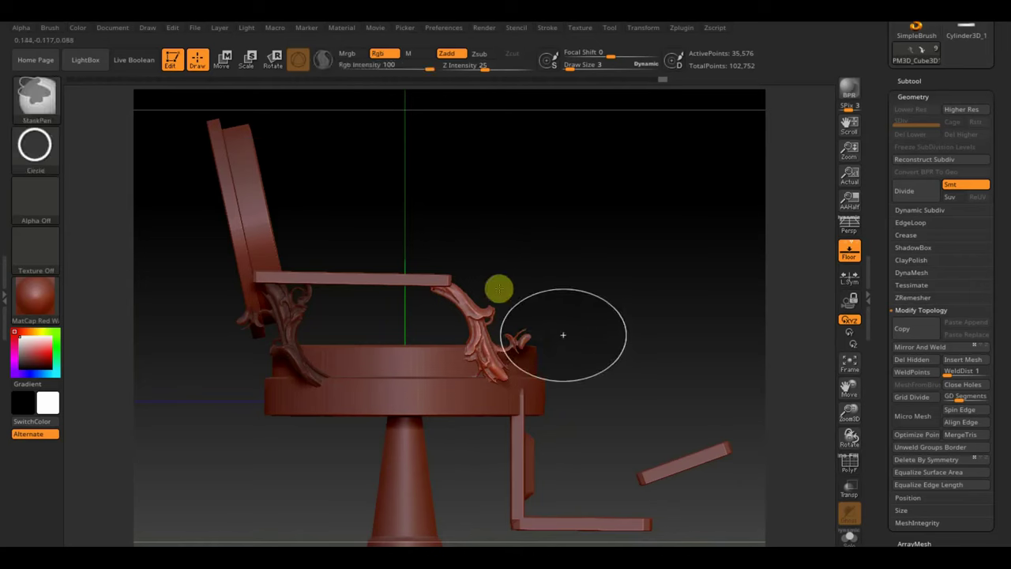
pyautogui.press('ctrl')
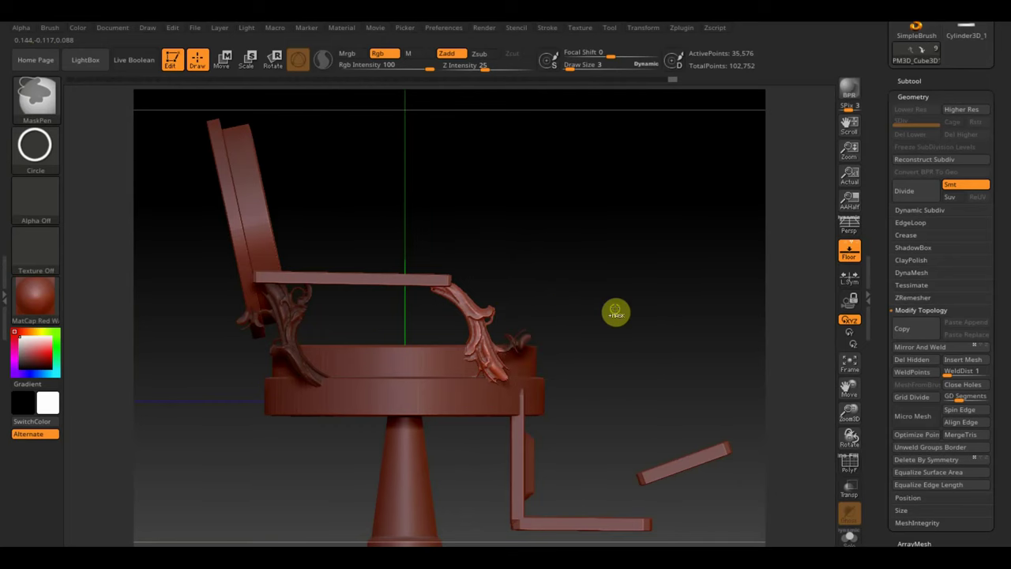
pyautogui.keyDown('ctrl'); pyautogui.moveTo(615, 313); pyautogui.dragTo(615, 306); pyautogui.keyUp('ctrl')
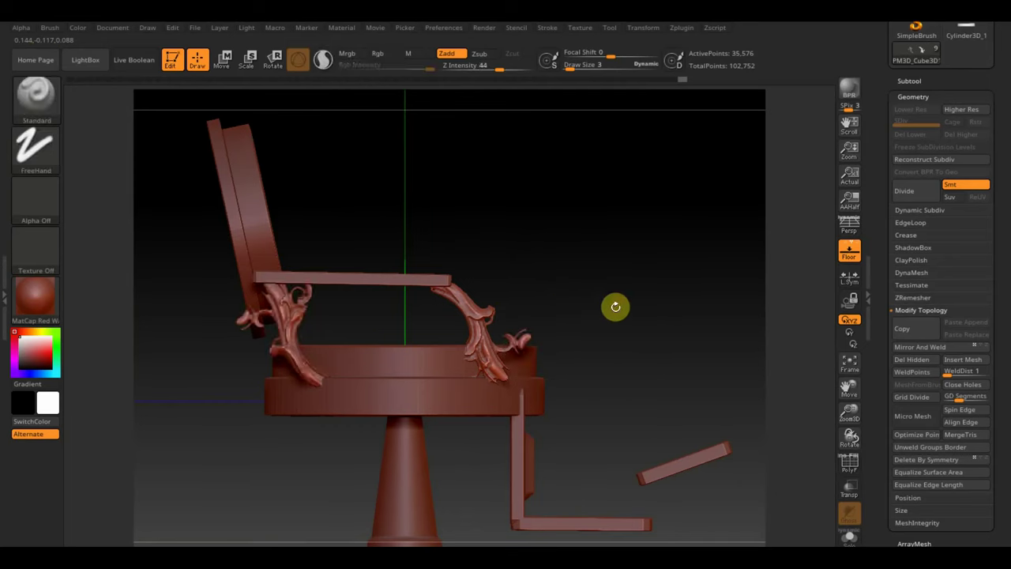
pyautogui.hotkey('ctrl', 'shift')
pyautogui.keyDown('ctrl'); pyautogui.keyDown('alt'); pyautogui.keyDown('shift'); pyautogui.click(522, 340); pyautogui.keyUp('shift'); pyautogui.keyUp('alt'); pyautogui.keyUp('ctrl')
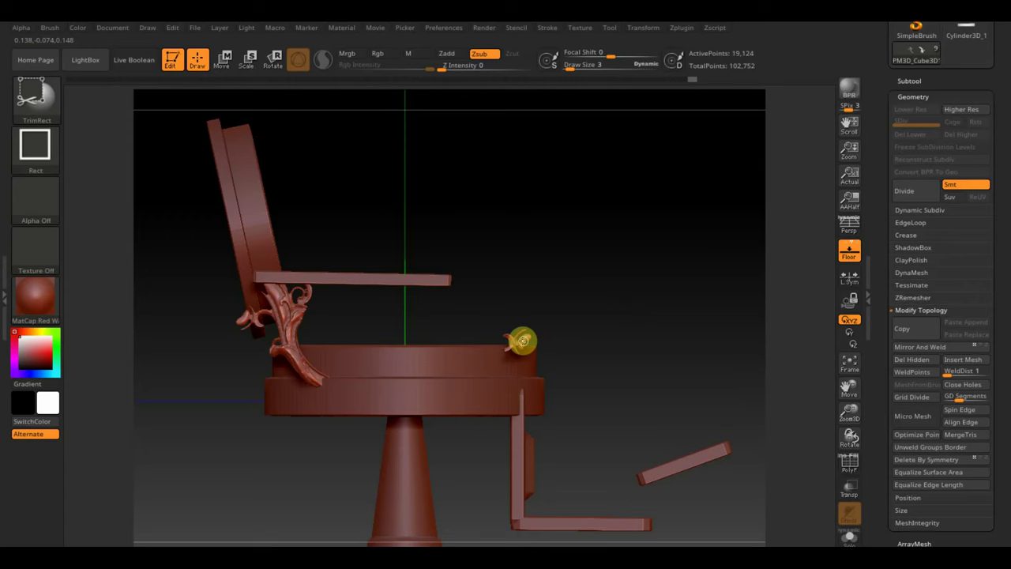
pyautogui.keyDown('ctrl'); pyautogui.keyDown('shift'); pyautogui.click(522, 341); pyautogui.keyUp('shift'); pyautogui.keyUp('ctrl')
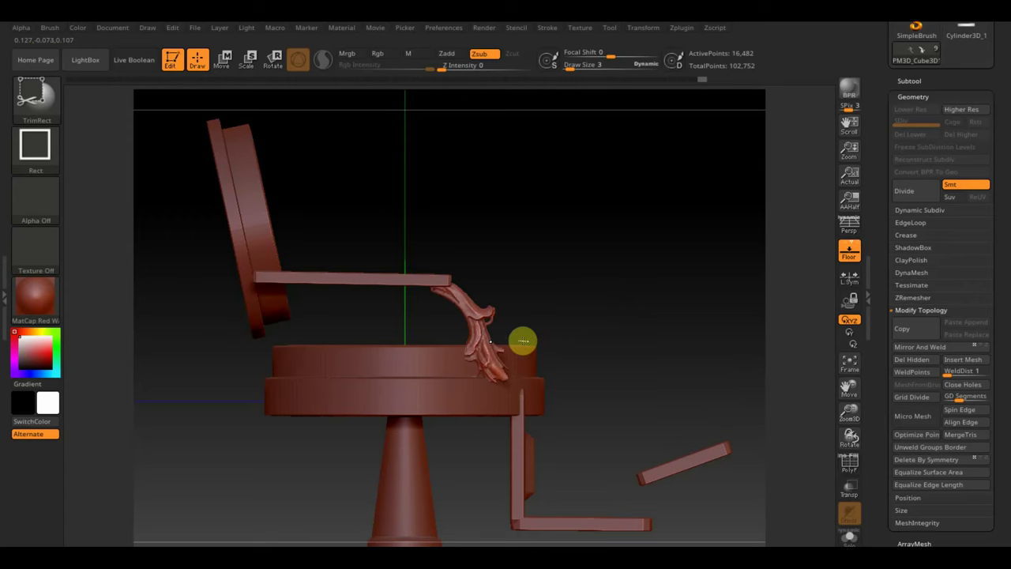
pyautogui.keyDown('ctrl'); pyautogui.keyDown('shift'); pyautogui.click(556, 331); pyautogui.keyUp('shift'); pyautogui.keyUp('ctrl')
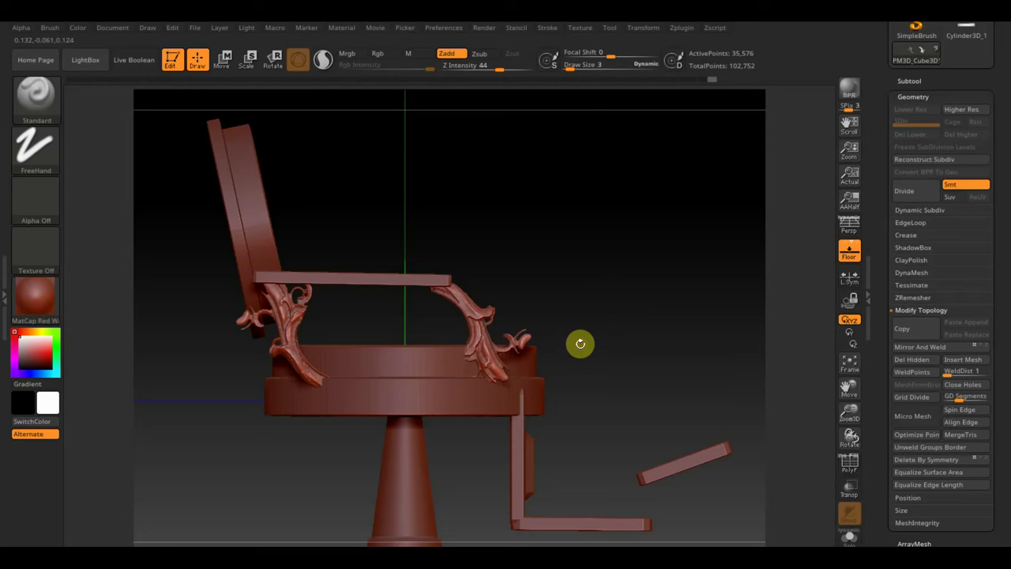
# Hide the rear ornament, clear its mask, and trim a stray piece near the front one
pyautogui.keyDown('ctrl'); pyautogui.keyDown('shift'); pyautogui.click(579, 343); pyautogui.keyUp('shift'); pyautogui.keyUp('ctrl')
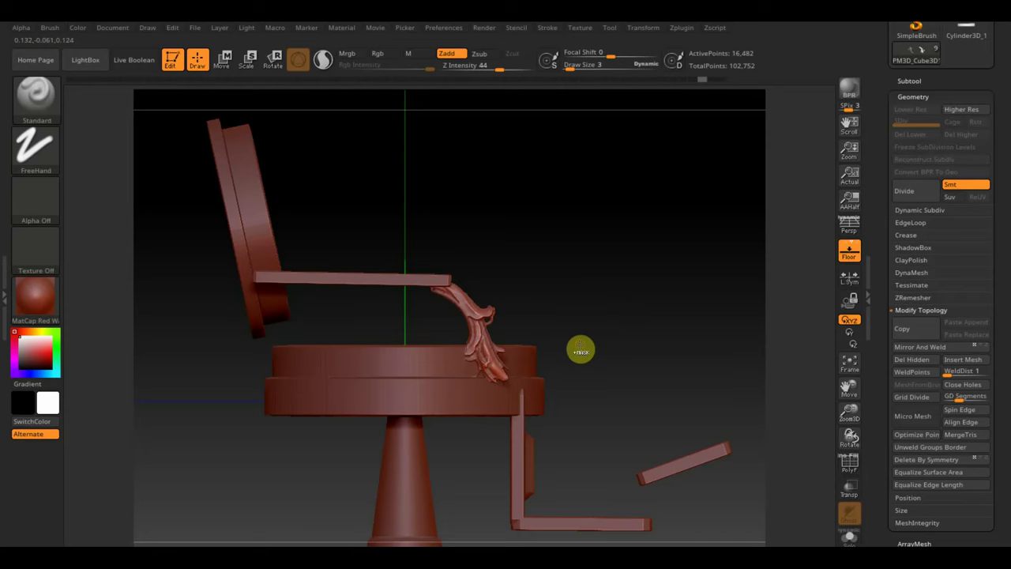
pyautogui.keyDown('ctrl'); pyautogui.keyDown('shift'); pyautogui.click(579, 343); pyautogui.keyUp('shift'); pyautogui.keyUp('ctrl')
pyautogui.keyDown('ctrl'); pyautogui.keyDown('shift'); pyautogui.moveTo(579, 343); pyautogui.dragTo(580, 349); pyautogui.keyUp('shift'); pyautogui.keyUp('ctrl')
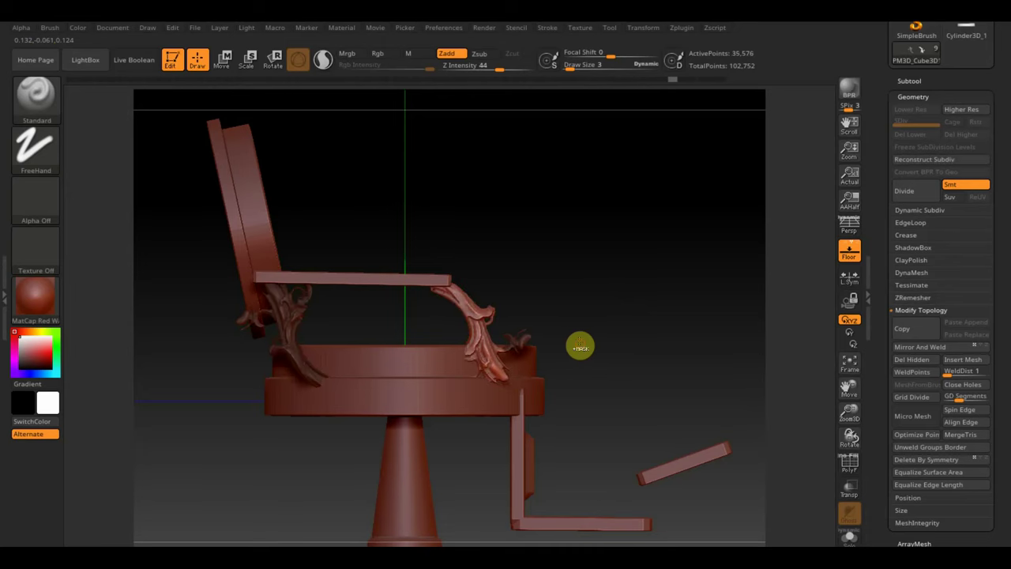
pyautogui.keyDown('ctrl'); pyautogui.moveTo(580, 345); pyautogui.dragTo(595, 295); pyautogui.keyUp('ctrl')
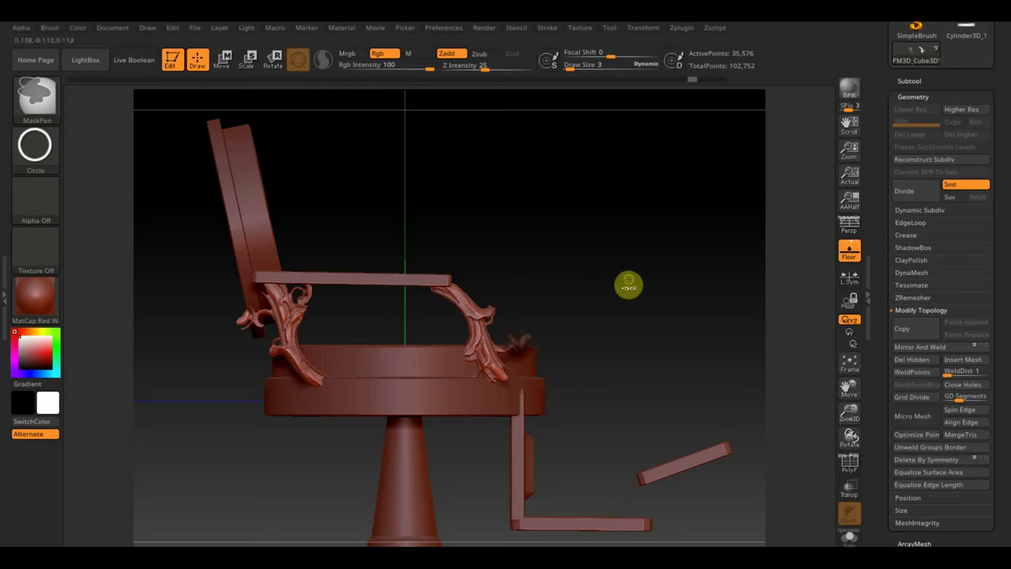
pyautogui.keyDown('ctrl'); pyautogui.keyDown('shift'); pyautogui.click(524, 352); pyautogui.keyUp('shift'); pyautogui.keyUp('ctrl')
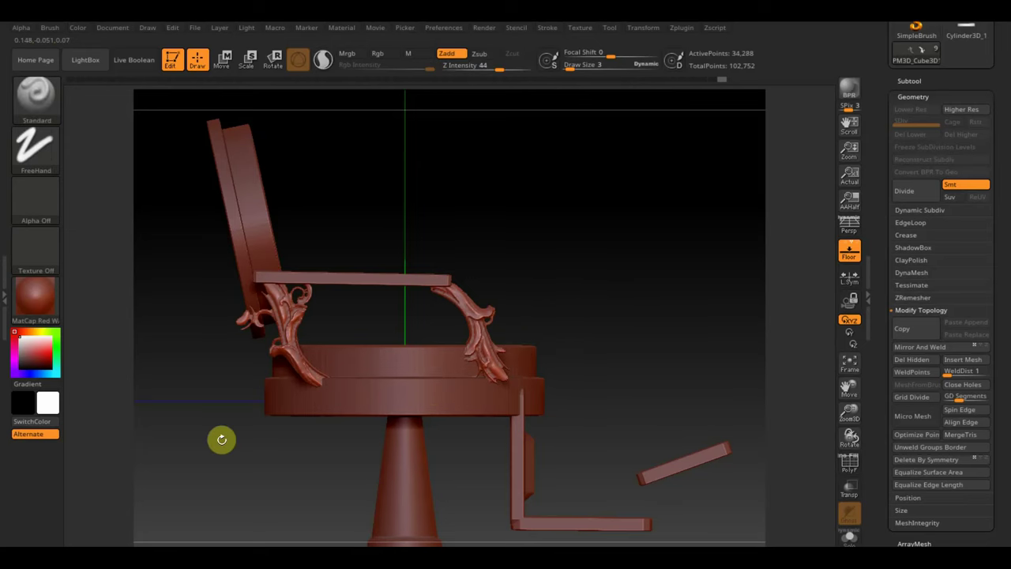
# Delete hidden leftovers, turn to a front view, and select the PM3D_Cylinder3D_4 backrest disc
pyautogui.click(928, 363)
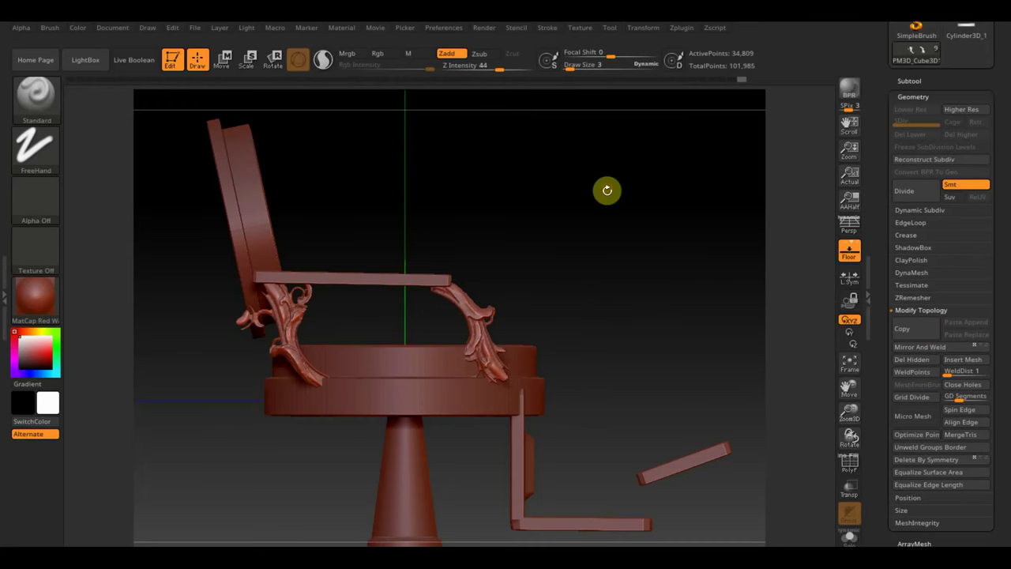
pyautogui.keyDown('ctrl'); pyautogui.keyDown('shift'); pyautogui.click(660, 263); pyautogui.keyUp('shift'); pyautogui.keyUp('ctrl')
pyautogui.moveTo(660, 263)
pyautogui.mouseDown()
pyautogui.moveTo(632, 329)
pyautogui.moveTo(616, 334)
pyautogui.moveTo(622, 340)
pyautogui.moveTo(314, 406)
pyautogui.moveTo(381, 421)
pyautogui.moveTo(694, 347)
pyautogui.moveTo(638, 266)
pyautogui.moveTo(656, 309)
pyautogui.moveTo(608, 304)
pyautogui.moveTo(663, 293)
pyautogui.moveTo(682, 275)
pyautogui.moveTo(618, 293)
pyautogui.moveTo(656, 285)
pyautogui.moveTo(658, 321)
pyautogui.mouseUp()
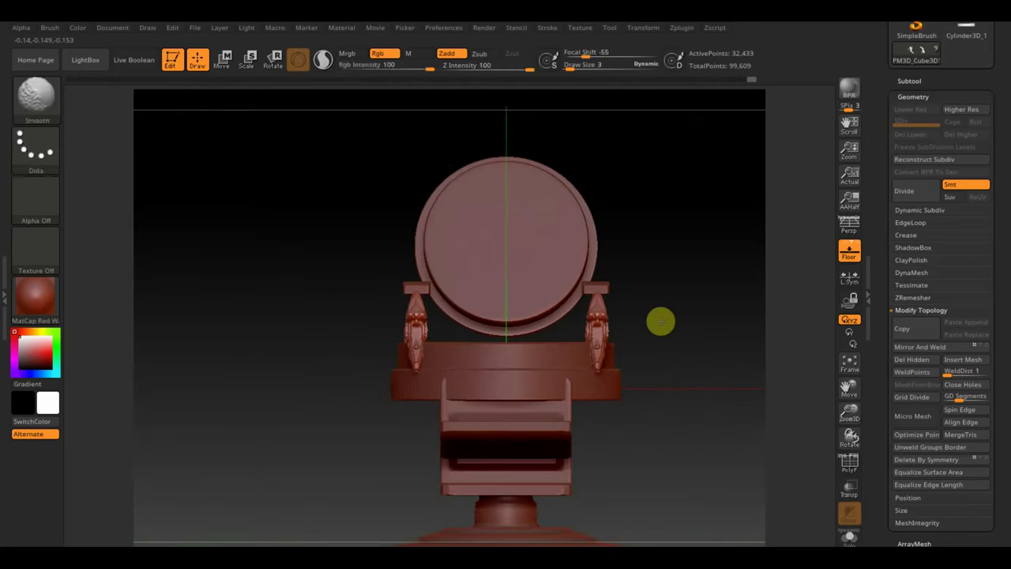
pyautogui.keyDown('alt'); pyautogui.click(542, 248); pyautogui.keyUp('alt')
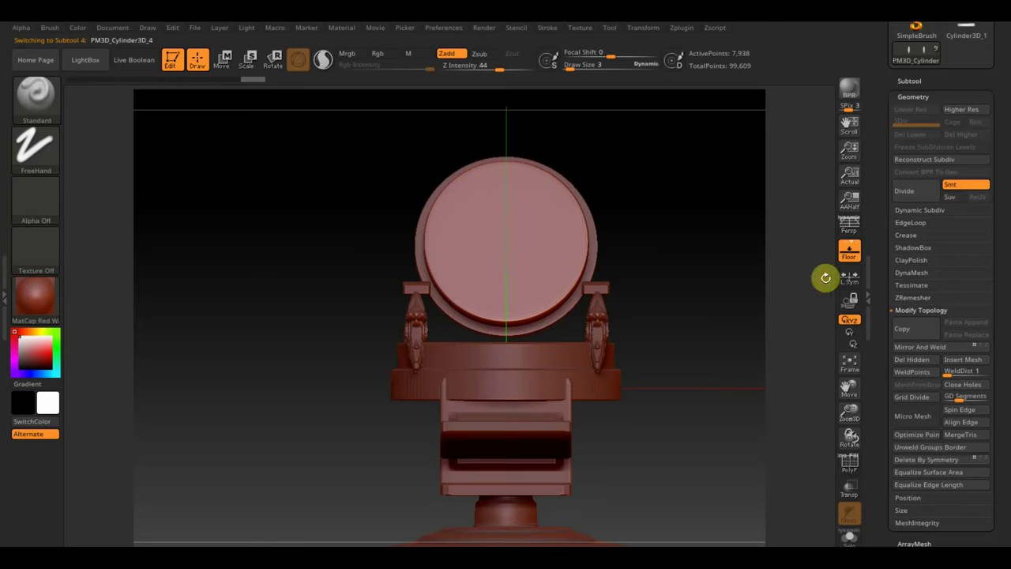
# Trial DynaMesh at 1656, undo it, then remesh the backrest at 3120 and show alphas
pyautogui.click(916, 272)
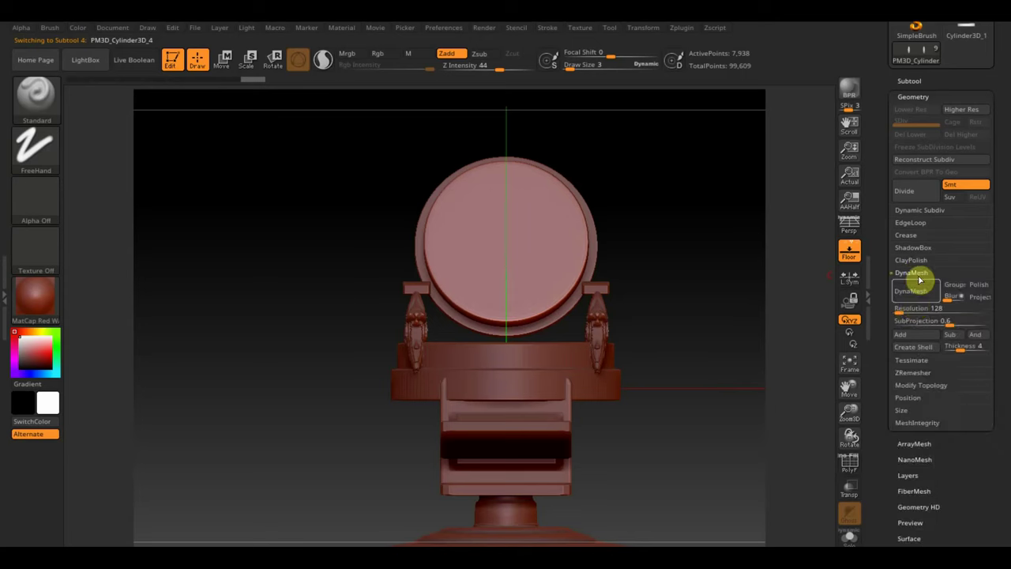
pyautogui.moveTo(927, 308); pyautogui.dragTo(932, 308)
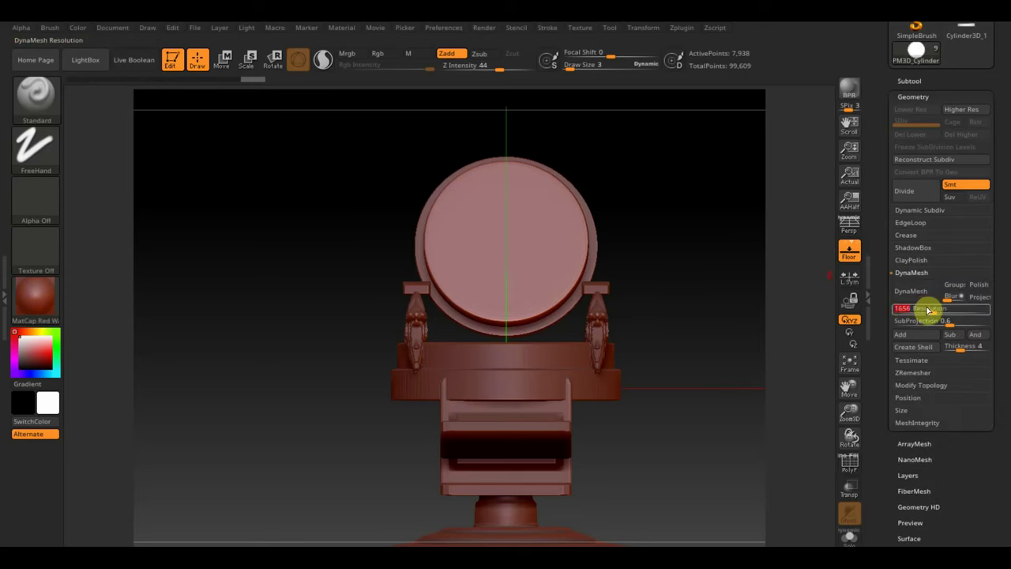
pyautogui.click(920, 291)
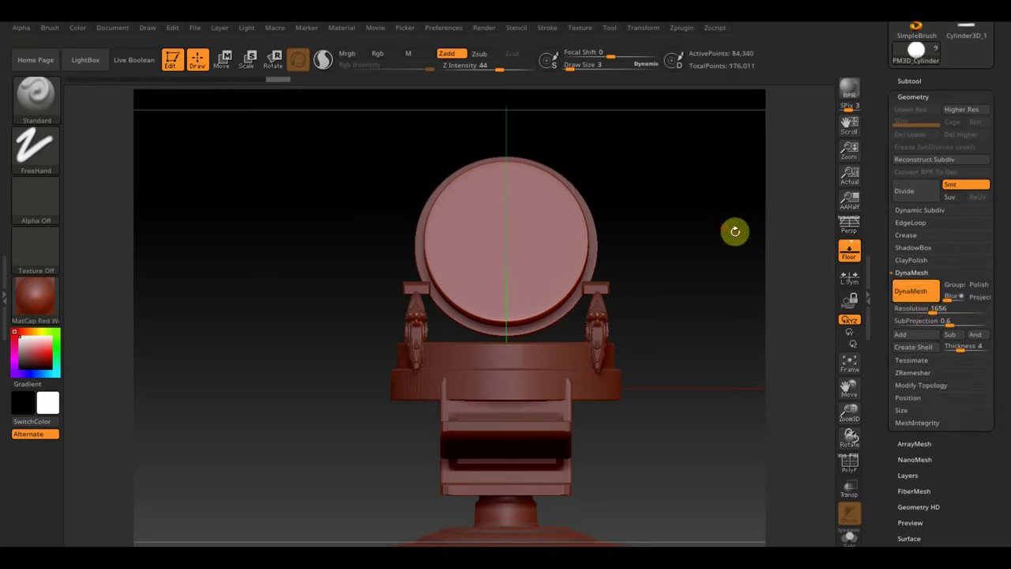
pyautogui.hotkey('ctrl', 'z')
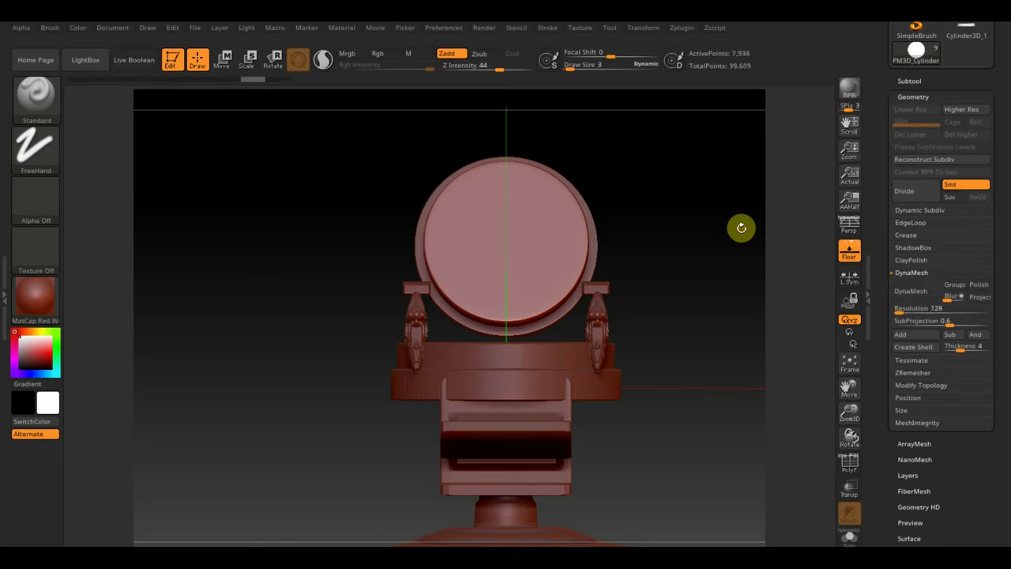
pyautogui.moveTo(903, 308); pyautogui.dragTo(962, 315)
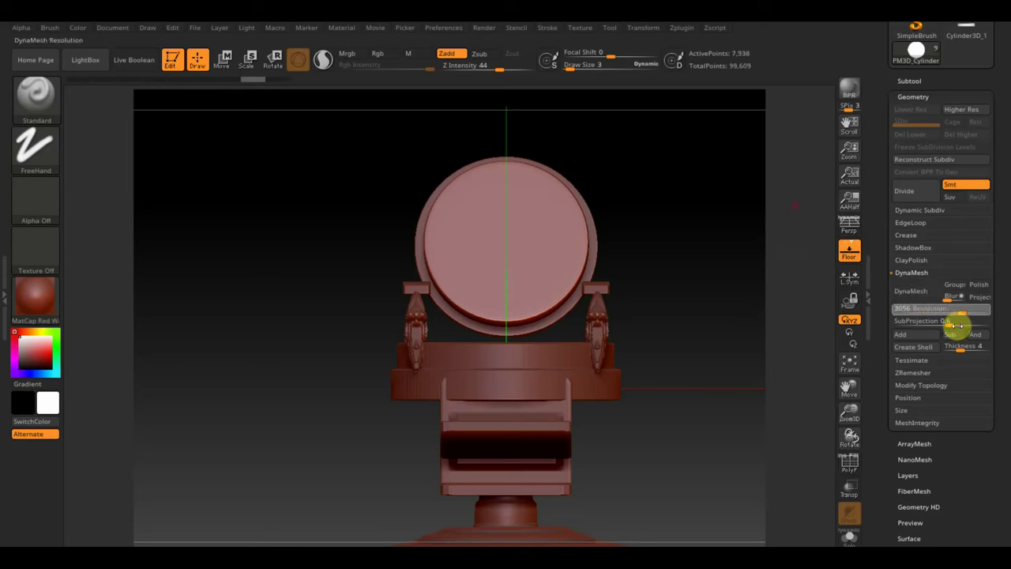
pyautogui.click(912, 292)
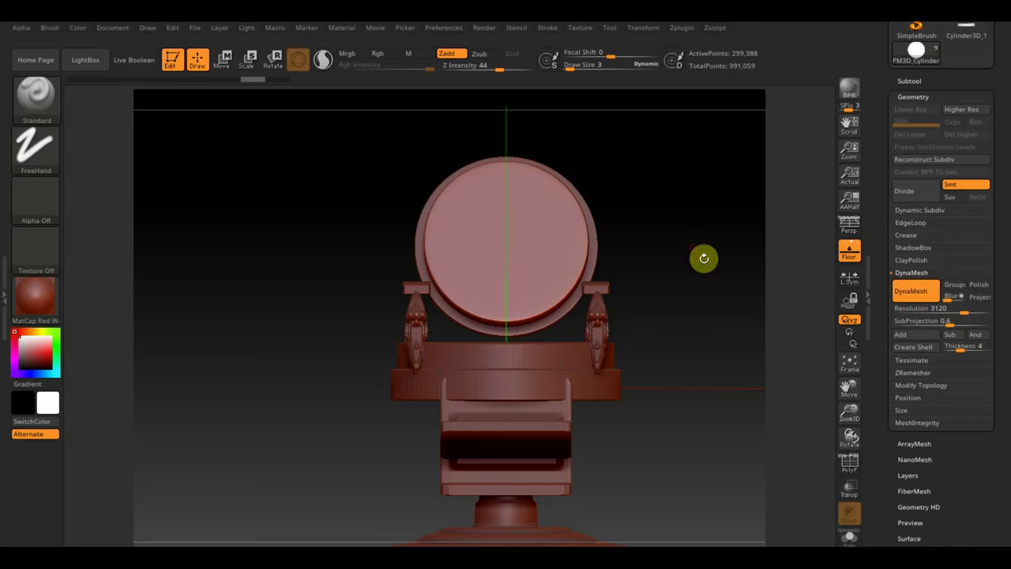
pyautogui.click(36, 190)
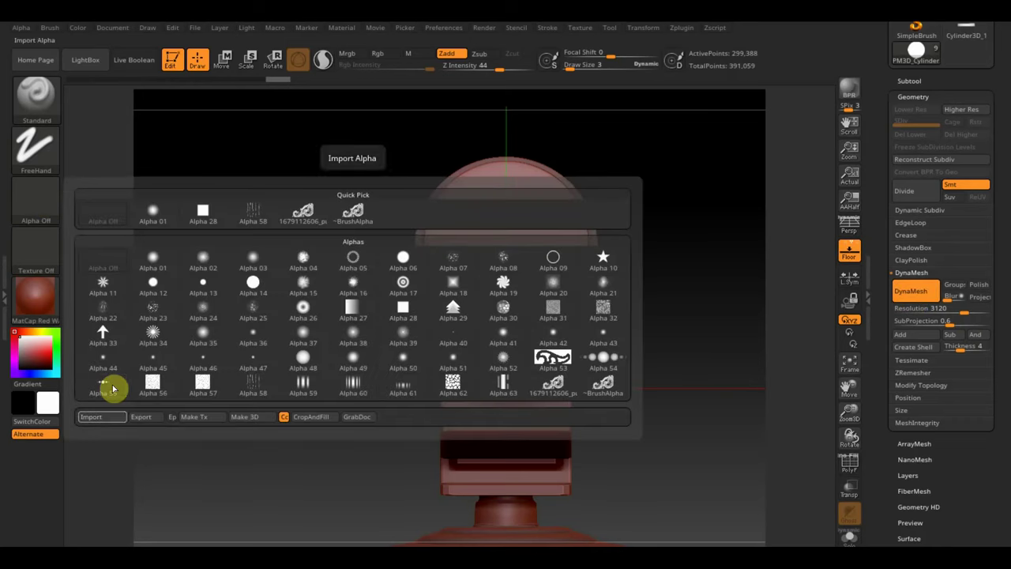
pyautogui.click(115, 418)
pyautogui.scroll(-5, 228, 212)
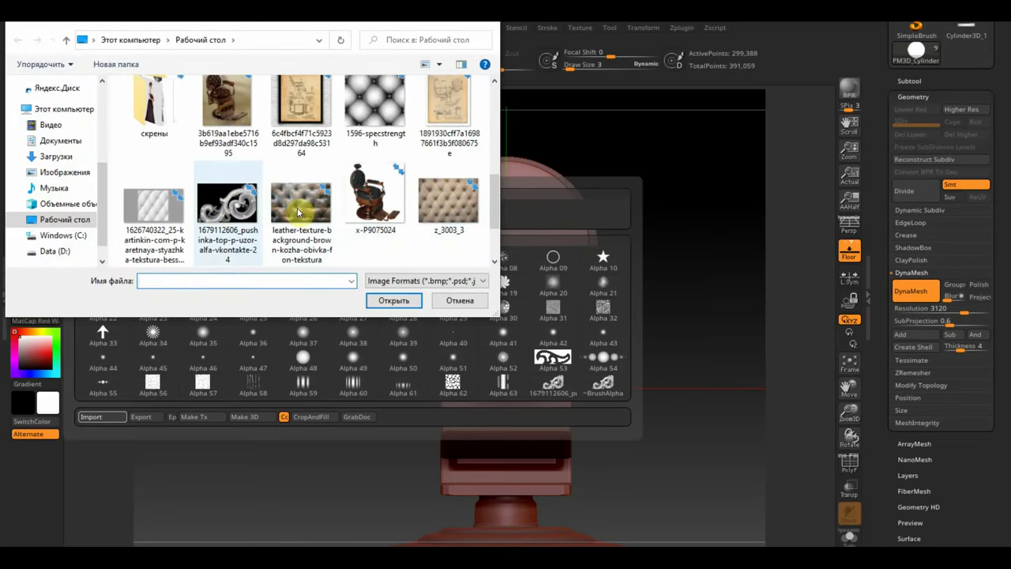
pyautogui.click(154, 208)
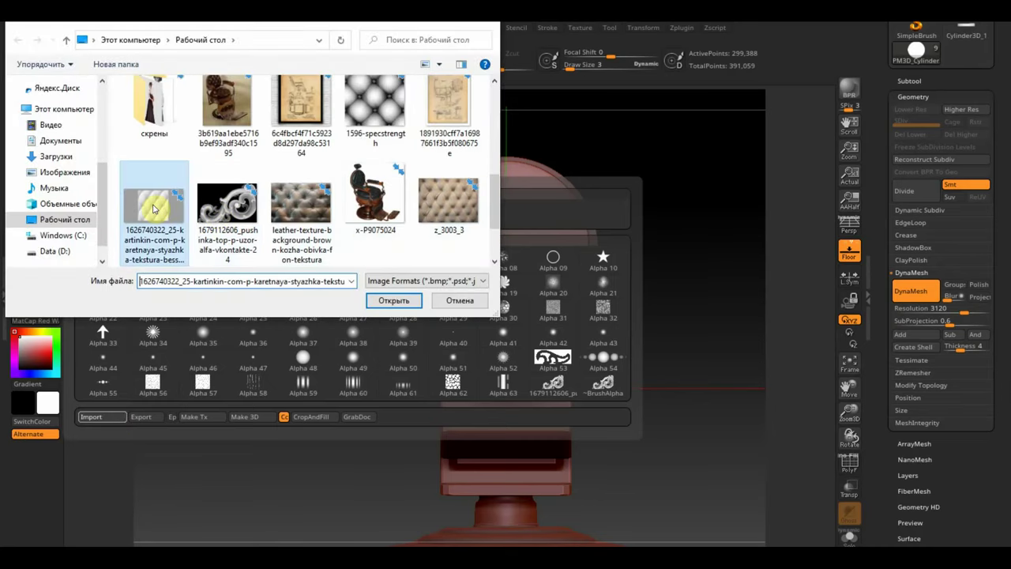
pyautogui.click(403, 300)
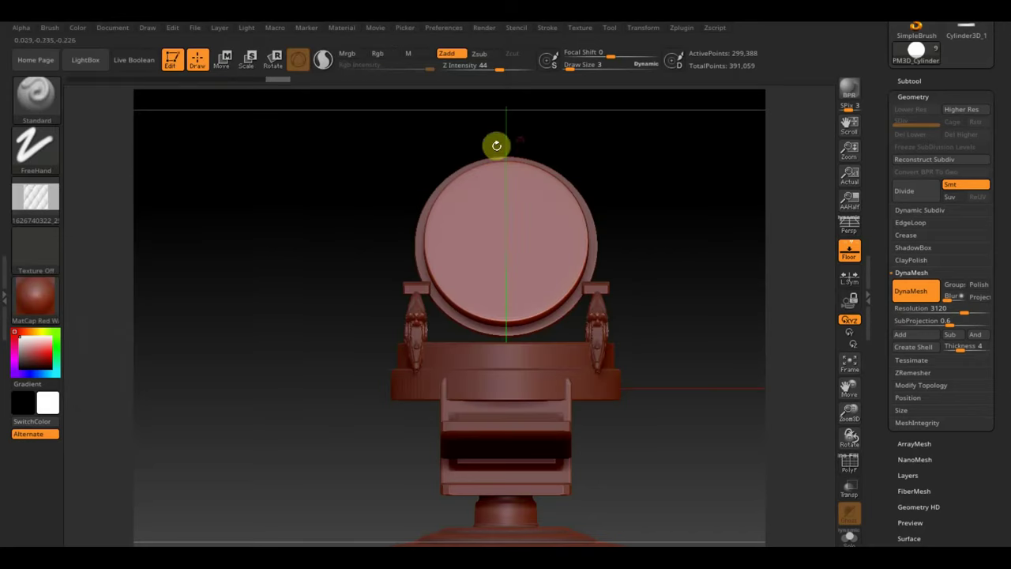
# Set the stroke to DragRect and stamp the tufted alpha across the backrest disc's front face
pyautogui.click(35, 169)
pyautogui.click(154, 169)
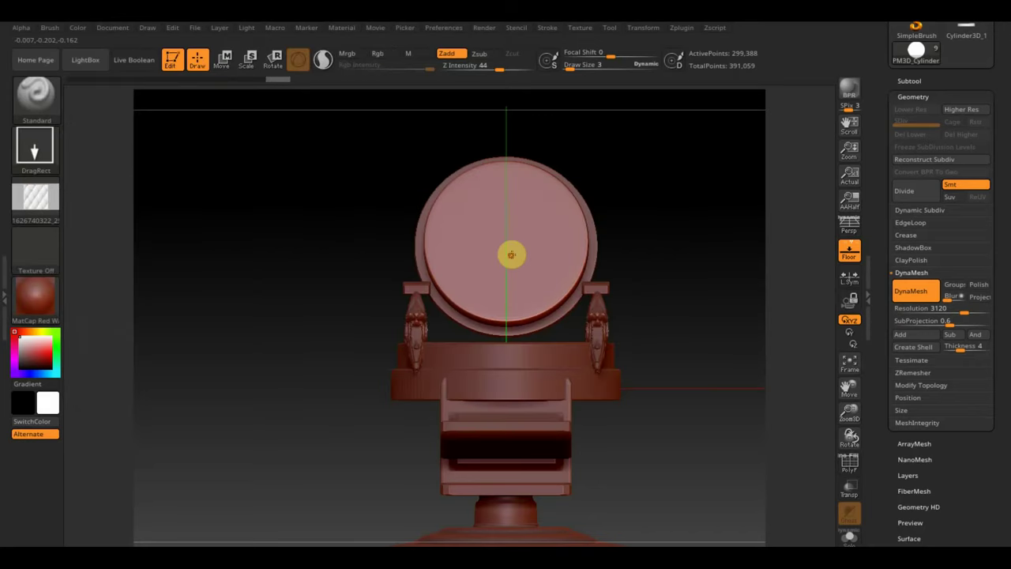
pyautogui.moveTo(515, 256)
pyautogui.mouseDown()
pyautogui.moveTo(569, 416)
pyautogui.moveTo(526, 418)
pyautogui.moveTo(523, 387)
pyautogui.moveTo(543, 409)
pyautogui.mouseUp()
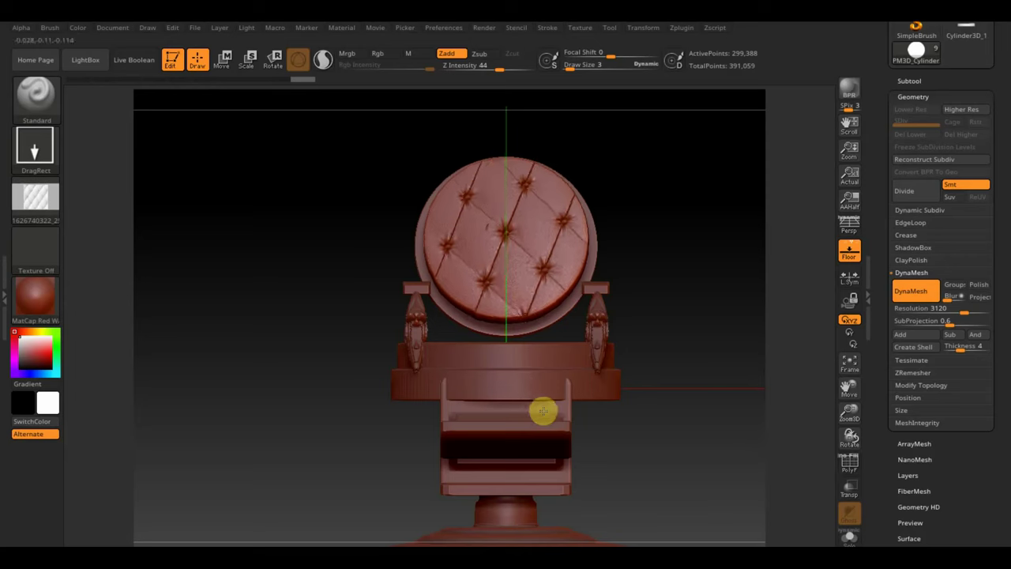
pyautogui.moveTo(579, 358)
pyautogui.mouseDown(button='right')
pyautogui.moveTo(706, 246)
pyautogui.moveTo(645, 234)
pyautogui.moveTo(672, 260)
pyautogui.moveTo(648, 305)
pyautogui.mouseUp(button='right')
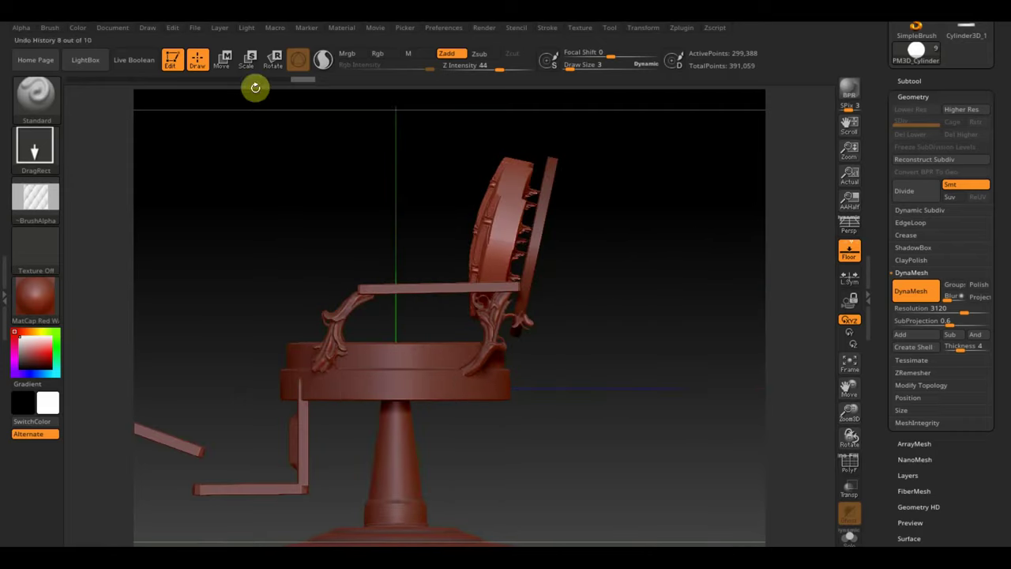
# Nudge the backrest slightly along the green axis with the Move gizmo
pyautogui.click(224, 63)
pyautogui.moveTo(480, 219)
pyautogui.mouseDown()
pyautogui.moveTo(436, 225)
pyautogui.moveTo(448, 231)
pyautogui.mouseUp()
pyautogui.click(199, 68)
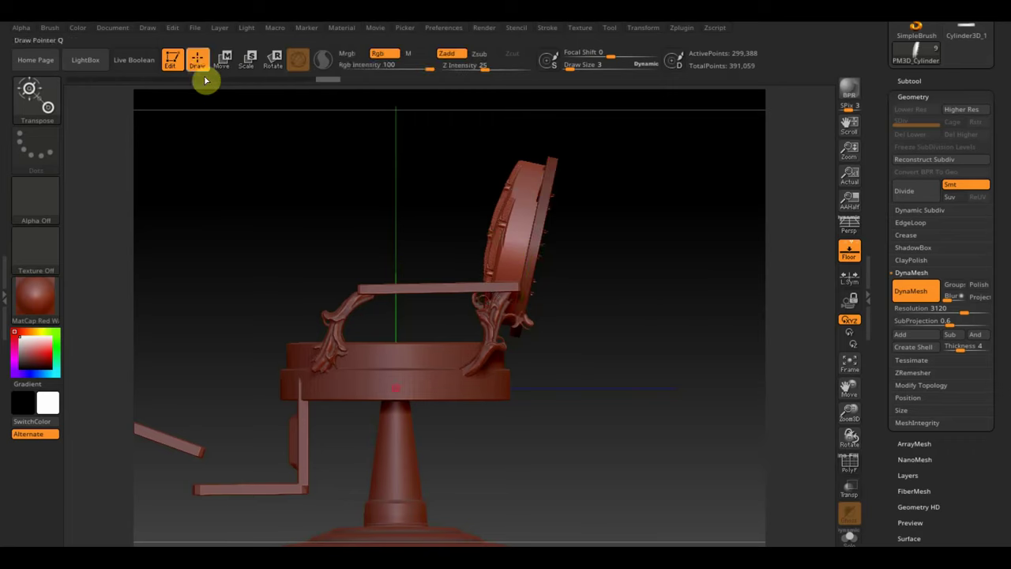
pyautogui.moveTo(550, 263)
pyautogui.mouseDown()
pyautogui.moveTo(664, 291)
pyautogui.moveTo(616, 292)
pyautogui.moveTo(627, 302)
pyautogui.mouseUp()
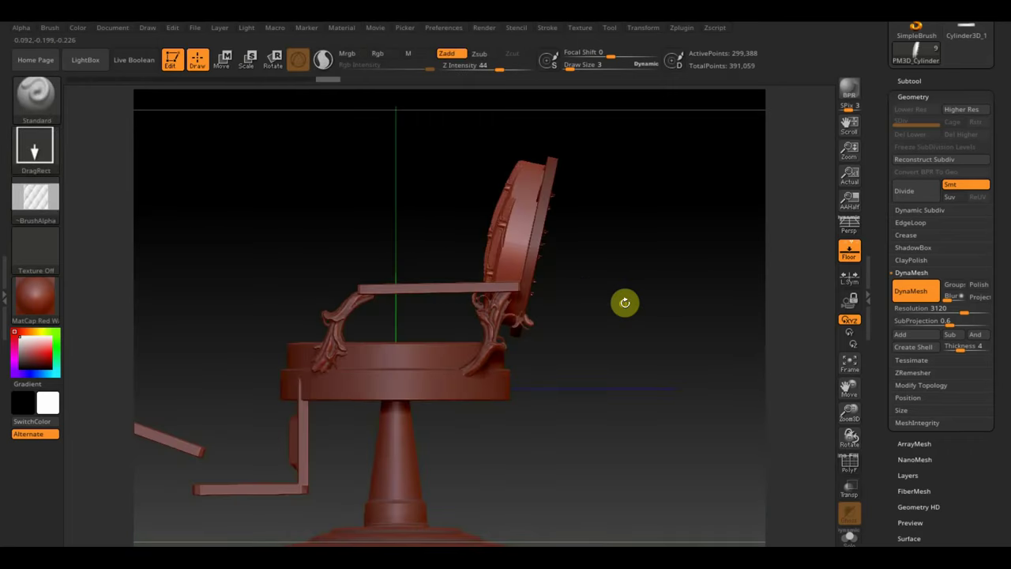
# Cut off the tufting poking out behind the backrest with a TrimCurve stroke
pyautogui.keyDown('ctrl'); pyautogui.keyDown('shift'); pyautogui.click(35, 96); pyautogui.keyUp('shift'); pyautogui.keyUp('ctrl')
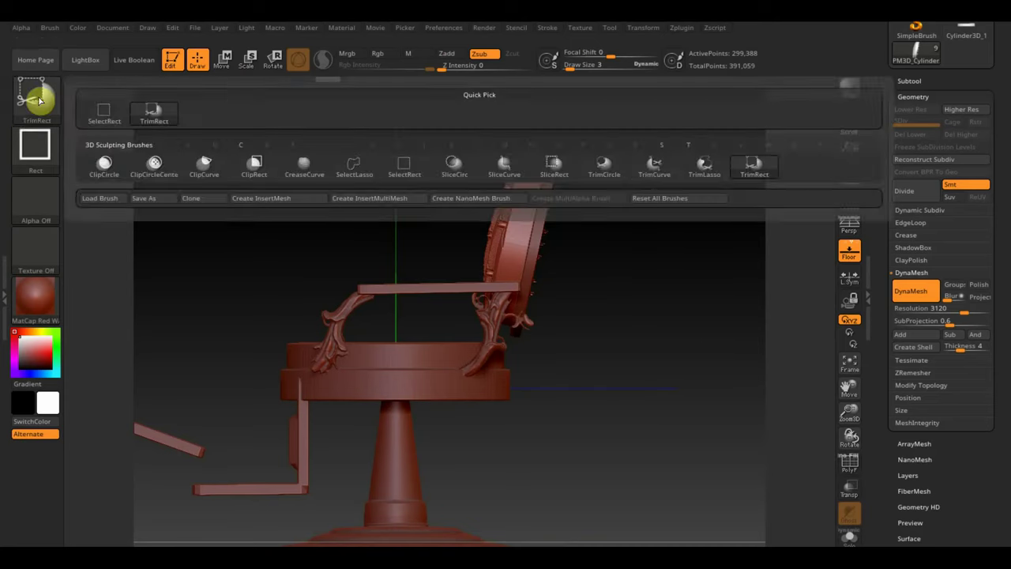
pyautogui.click(652, 168)
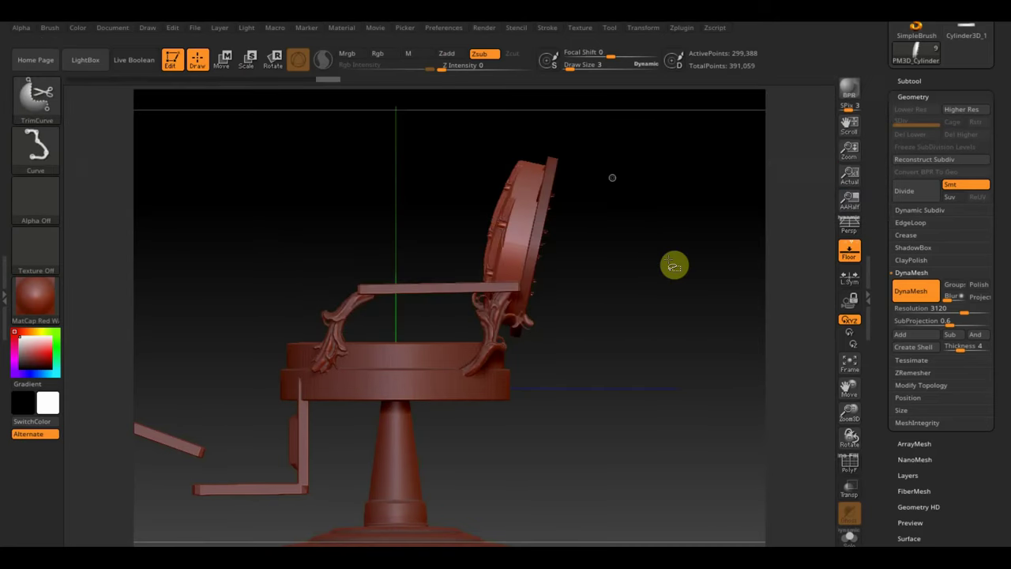
pyautogui.keyDown('ctrl'); pyautogui.keyDown('shift'); pyautogui.moveTo(584, 131); pyautogui.dragTo(499, 425); pyautogui.keyUp('shift'); pyautogui.keyUp('ctrl')
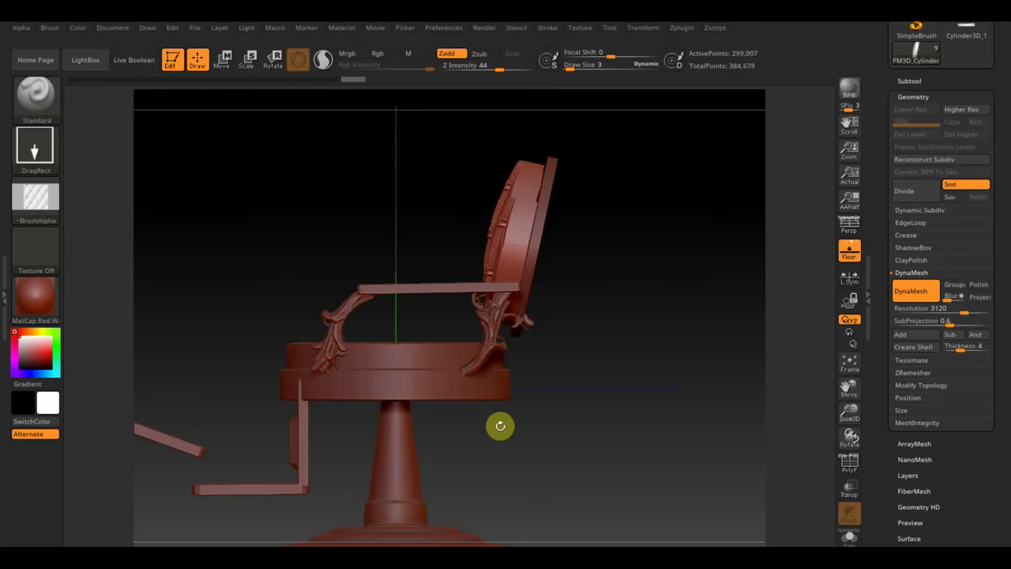
pyautogui.moveTo(645, 329)
pyautogui.mouseDown()
pyautogui.moveTo(662, 330)
pyautogui.moveTo(639, 318)
pyautogui.mouseUp()
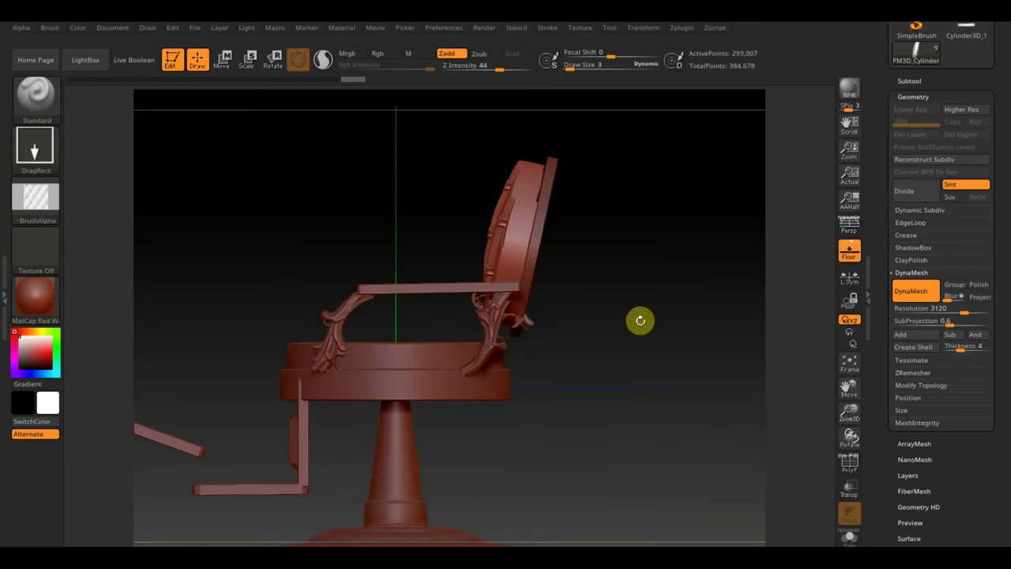
pyautogui.moveTo(506, 244)
pyautogui.mouseDown()
pyautogui.moveTo(681, 276)
pyautogui.moveTo(700, 289)
pyautogui.moveTo(695, 429)
pyautogui.mouseUp()
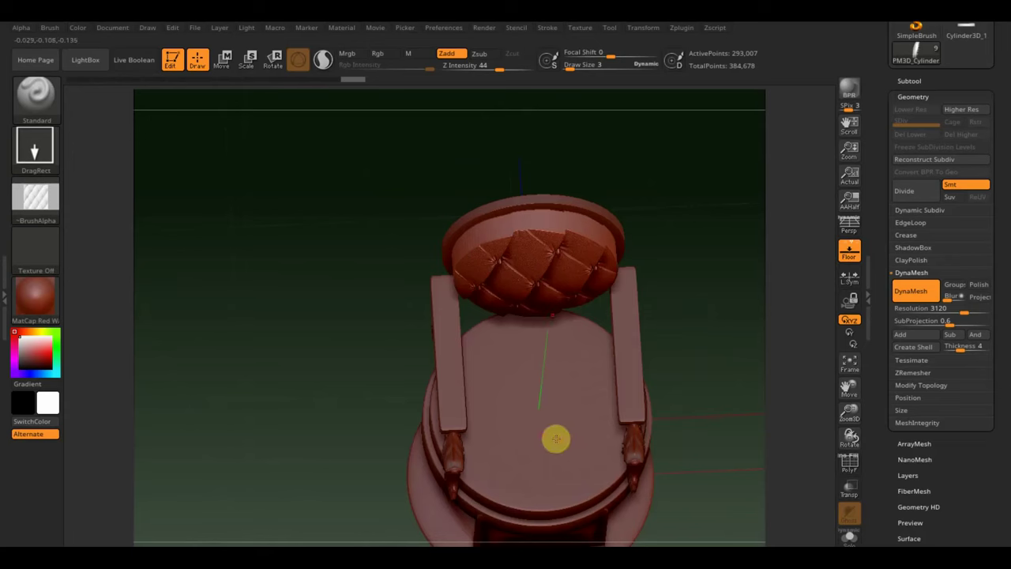
# Select the round seat and DynaMesh it at resolution 1808
pyautogui.keyDown('alt'); pyautogui.click(563, 443); pyautogui.keyUp('alt')
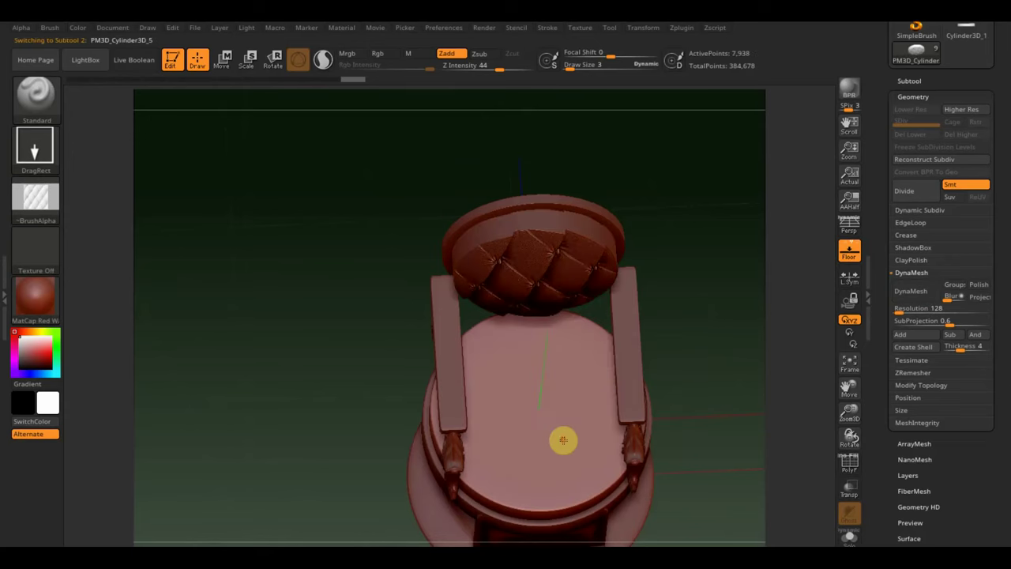
pyautogui.keyDown('shift'); pyautogui.moveTo(687, 371); pyautogui.dragTo(702, 372); pyautogui.keyUp('shift')
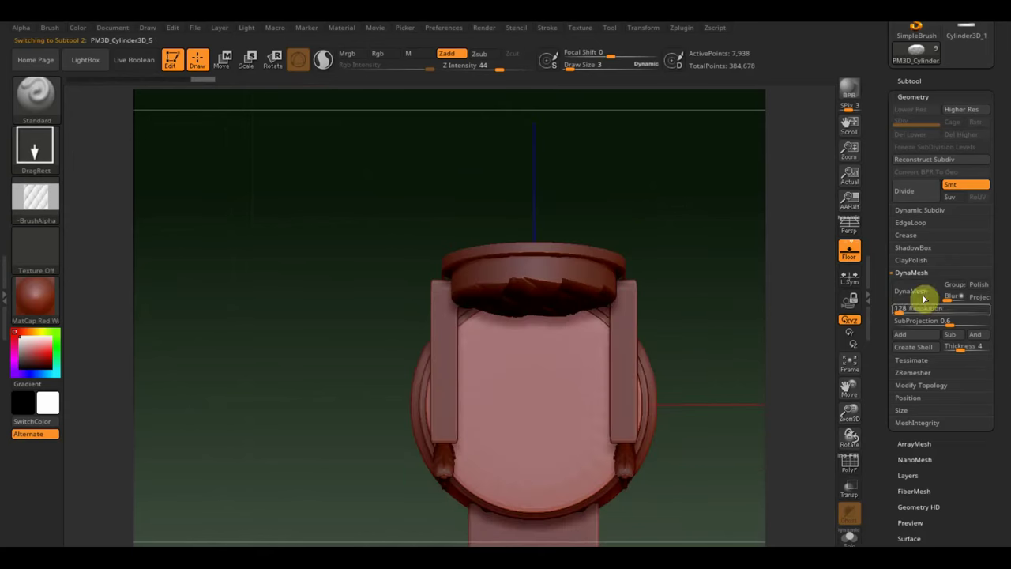
pyautogui.moveTo(913, 309); pyautogui.dragTo(929, 311)
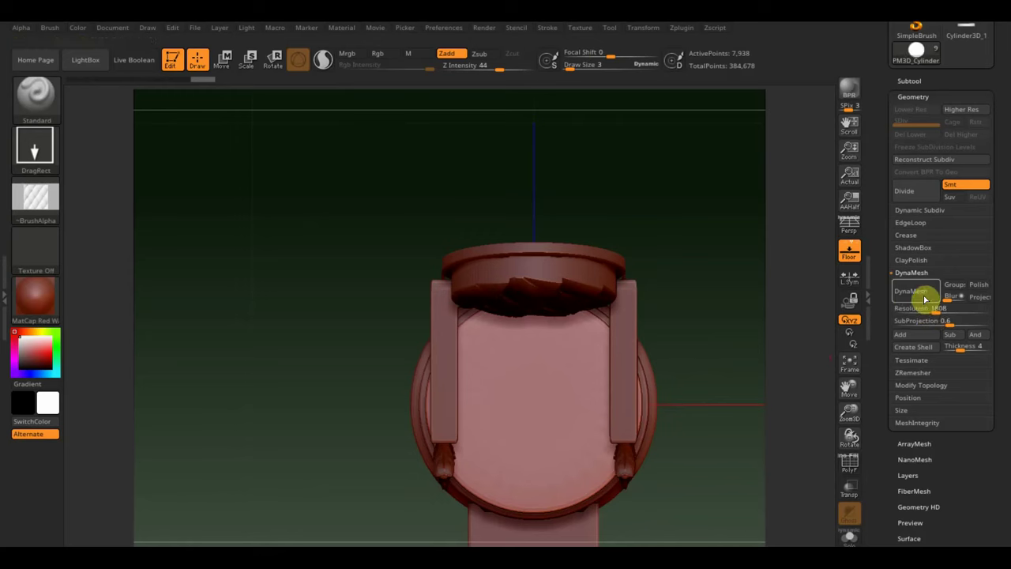
pyautogui.click(921, 293)
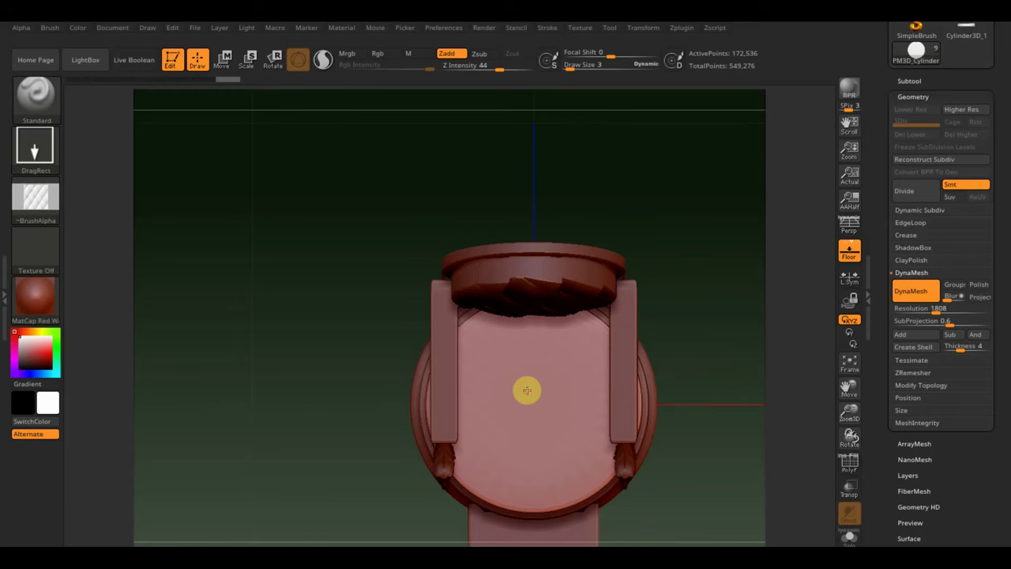
# Stamp a trial tufted pattern on the seat in vertical rows, then undo it
pyautogui.moveTo(527, 390)
pyautogui.mouseDown()
pyautogui.moveTo(561, 453)
pyautogui.moveTo(577, 521)
pyautogui.mouseUp()
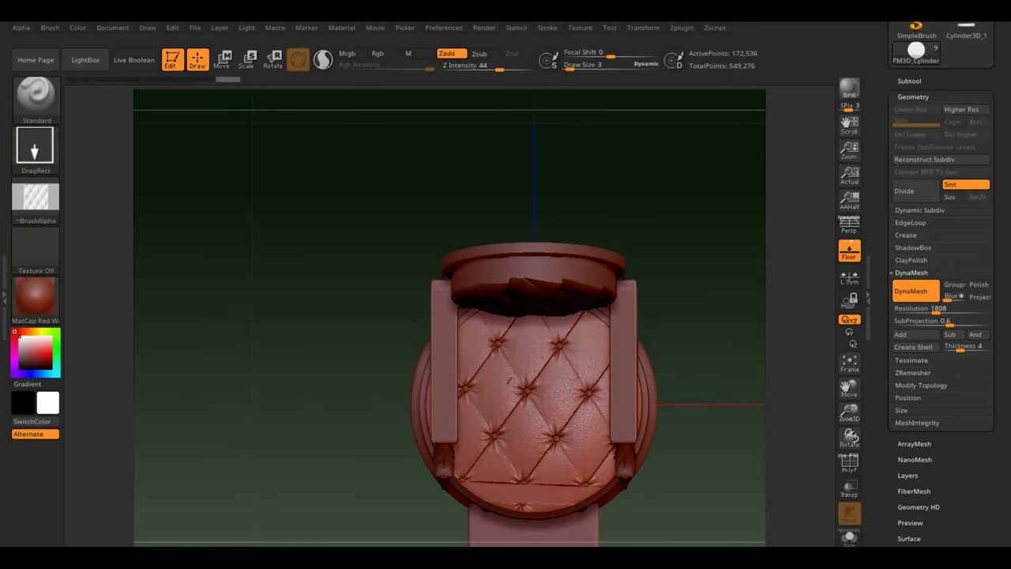
pyautogui.moveTo(508, 379); pyautogui.dragTo(500, 395)
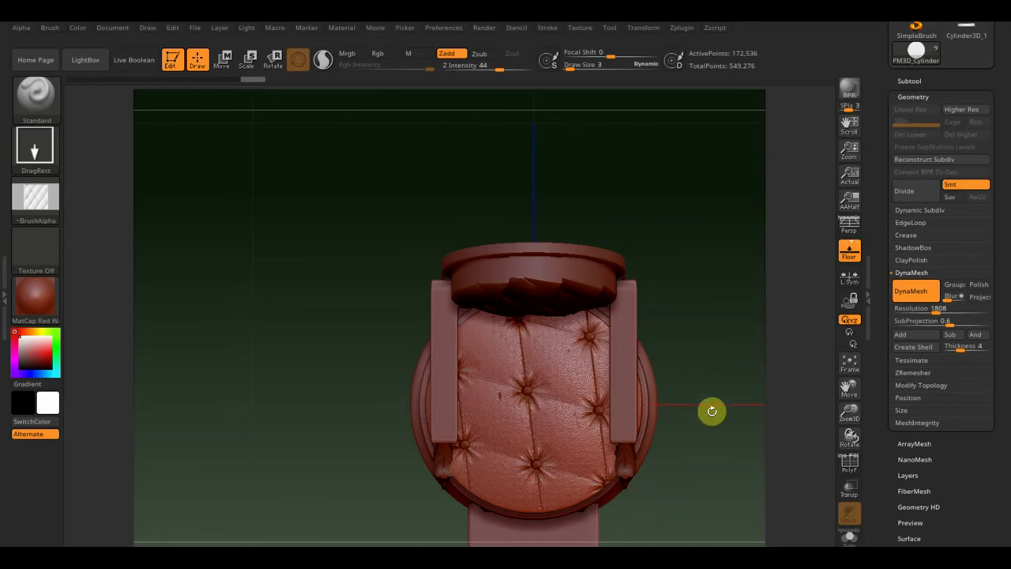
pyautogui.moveTo(702, 332)
pyautogui.mouseDown()
pyautogui.moveTo(700, 282)
pyautogui.moveTo(721, 361)
pyautogui.moveTo(719, 419)
pyautogui.moveTo(713, 342)
pyautogui.moveTo(727, 311)
pyautogui.moveTo(670, 353)
pyautogui.moveTo(772, 355)
pyautogui.moveTo(703, 337)
pyautogui.moveTo(474, 95)
pyautogui.mouseUp()
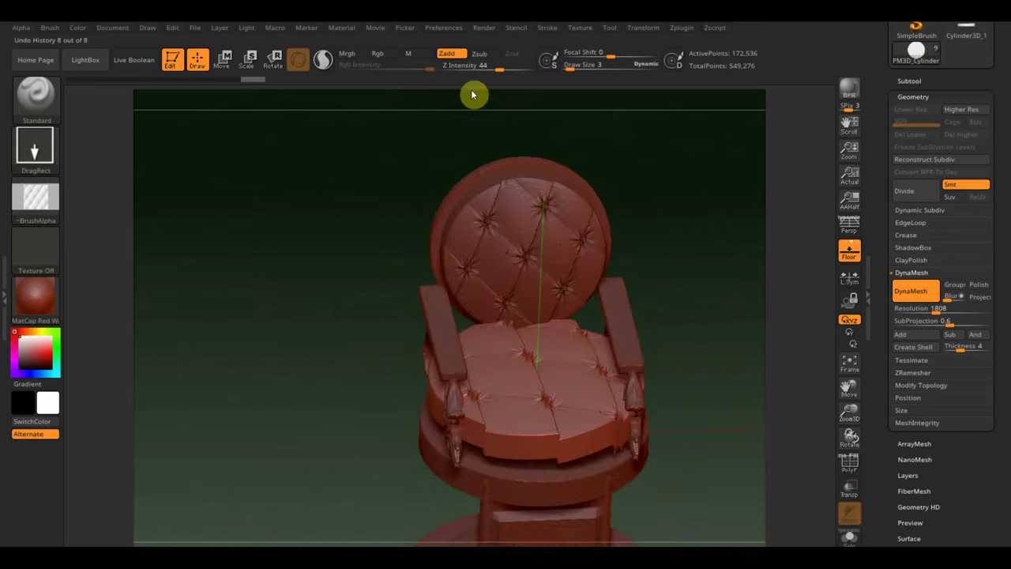
pyautogui.hotkey('ctrl', 'z')
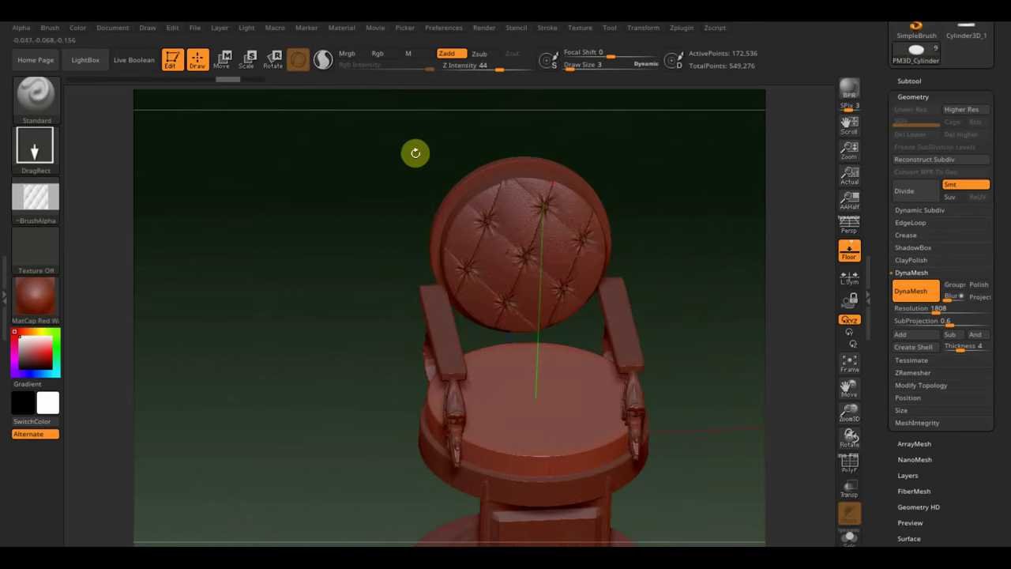
# Select the backrest subtool and roll its undo history back to the smooth disc without tufting
pyautogui.keyDown('alt'); pyautogui.click(570, 231); pyautogui.keyUp('alt')
pyautogui.hotkey('ctrl', 'z')
pyautogui.hotkey('ctrl', 'z')
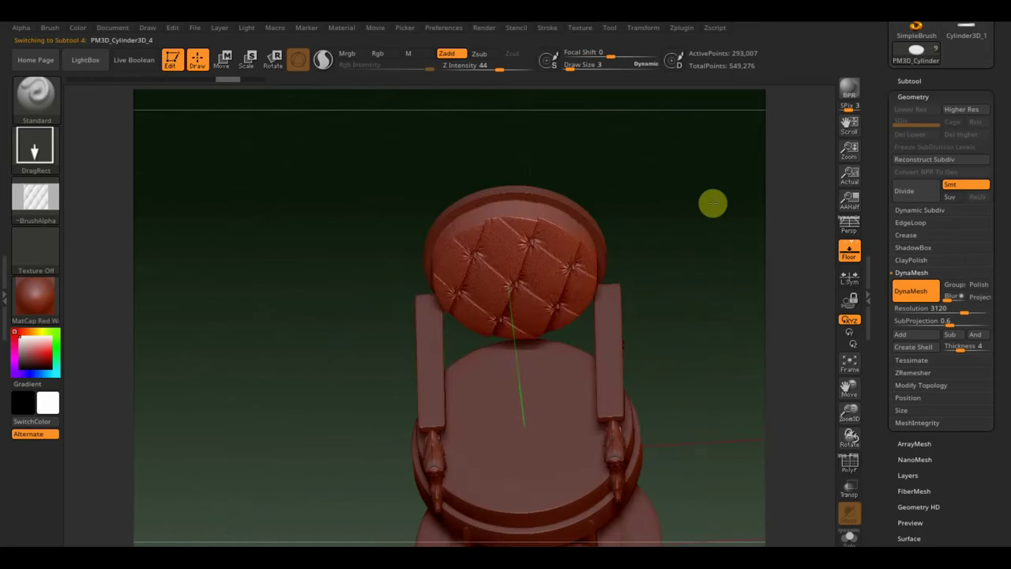
pyautogui.moveTo(712, 203)
pyautogui.mouseDown()
pyautogui.moveTo(729, 343)
pyautogui.moveTo(747, 332)
pyautogui.moveTo(751, 241)
pyautogui.moveTo(702, 197)
pyautogui.mouseUp()
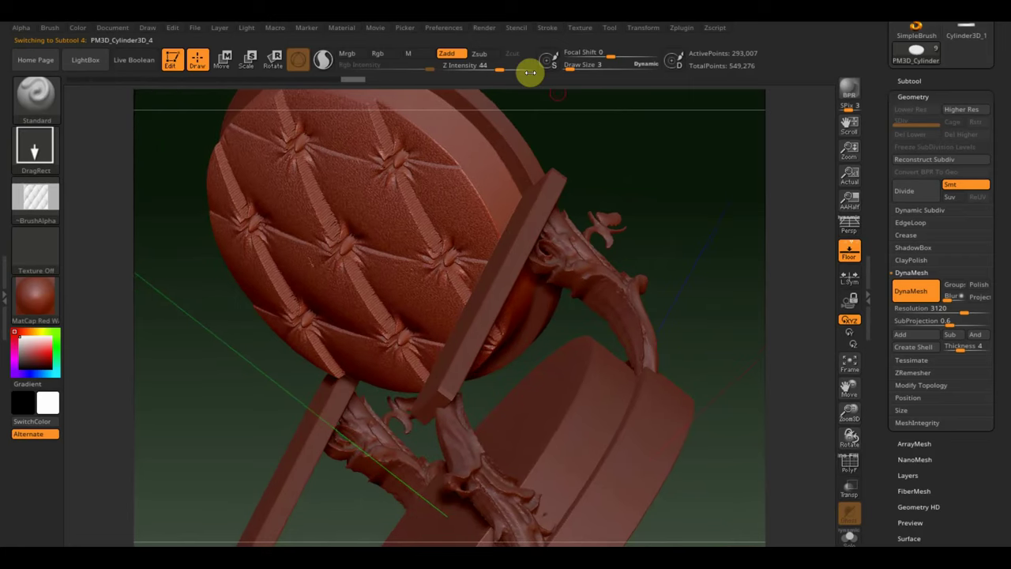
pyautogui.click(321, 81)
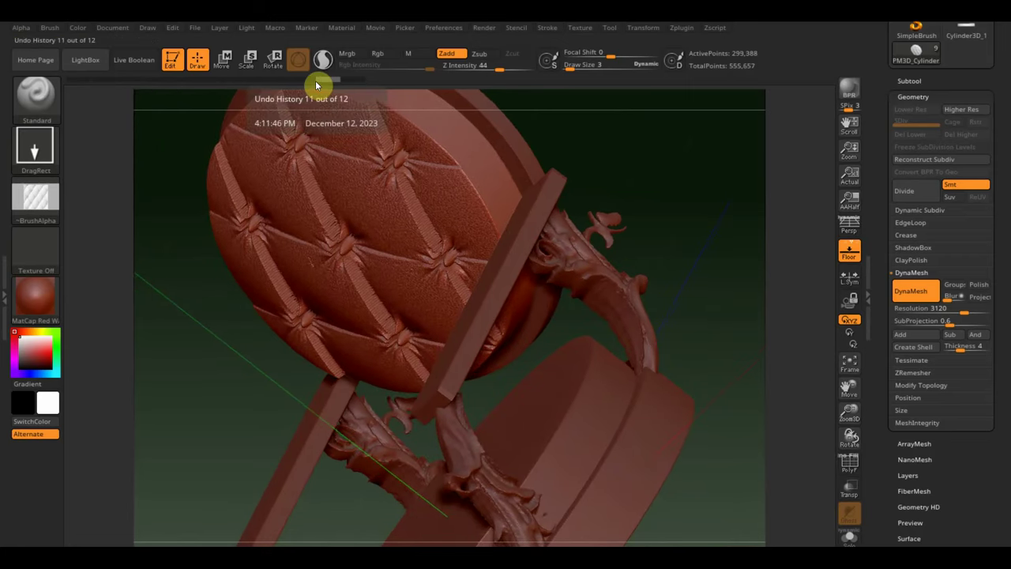
pyautogui.moveTo(315, 81); pyautogui.dragTo(284, 83)
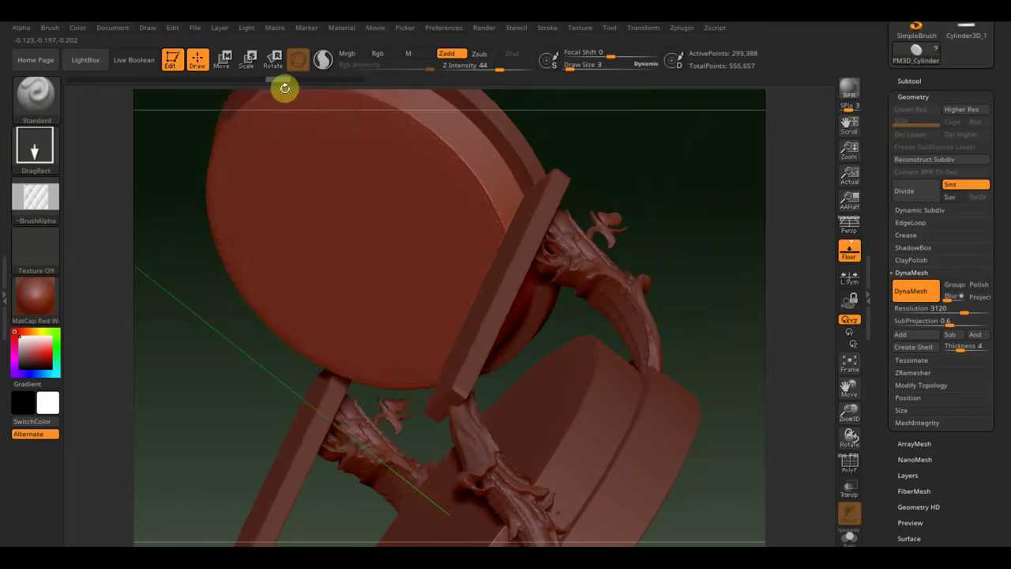
pyautogui.keyDown('shift'); pyautogui.moveTo(734, 127); pyautogui.dragTo(700, 148); pyautogui.keyUp('shift')
# Turn off the floor grid, set Alpha Off, and switch the stroke to FreeHand
pyautogui.click(853, 256)
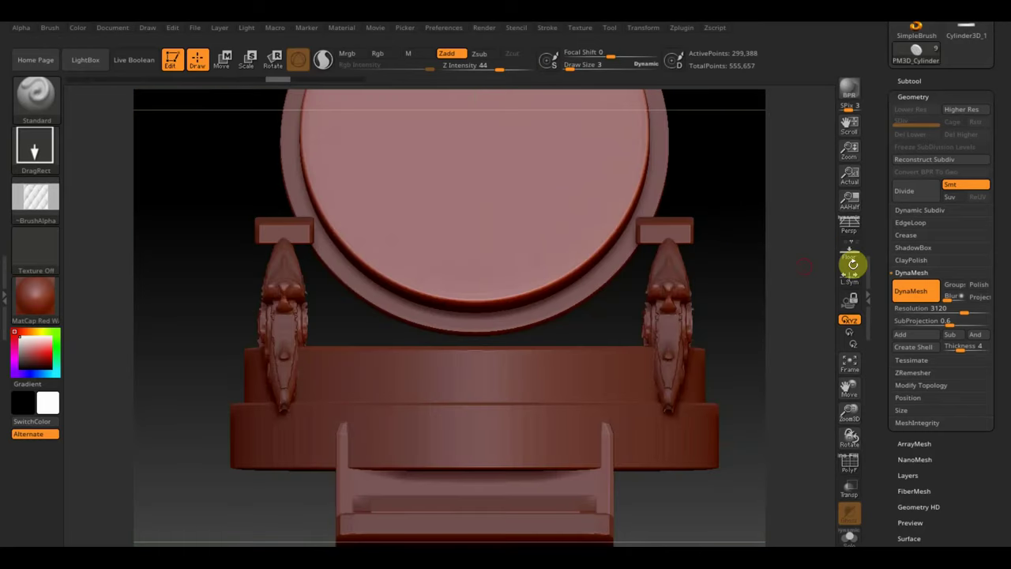
pyautogui.moveTo(723, 237); pyautogui.dragTo(729, 327)
pyautogui.click(36, 204)
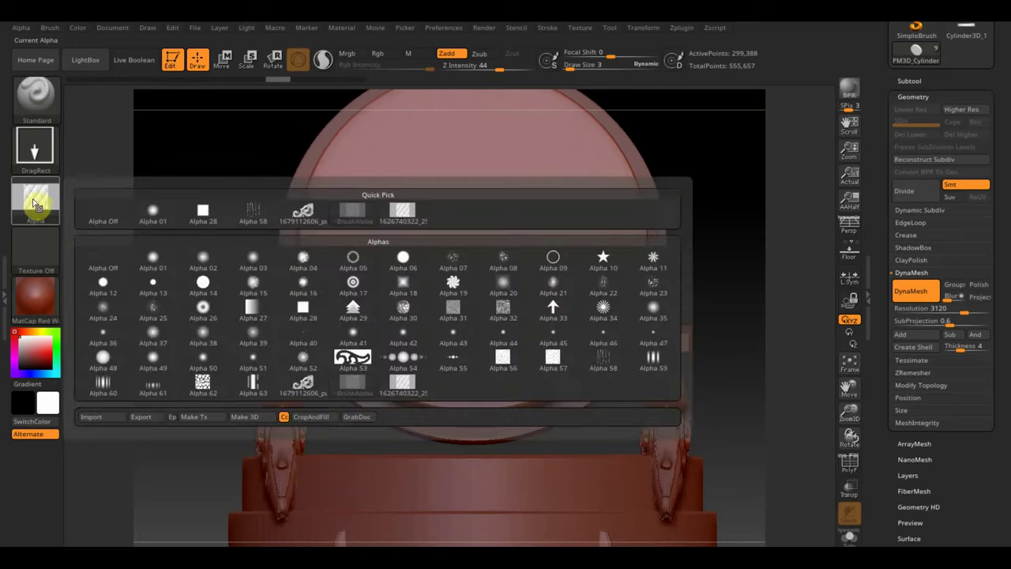
pyautogui.click(103, 212)
pyautogui.click(35, 150)
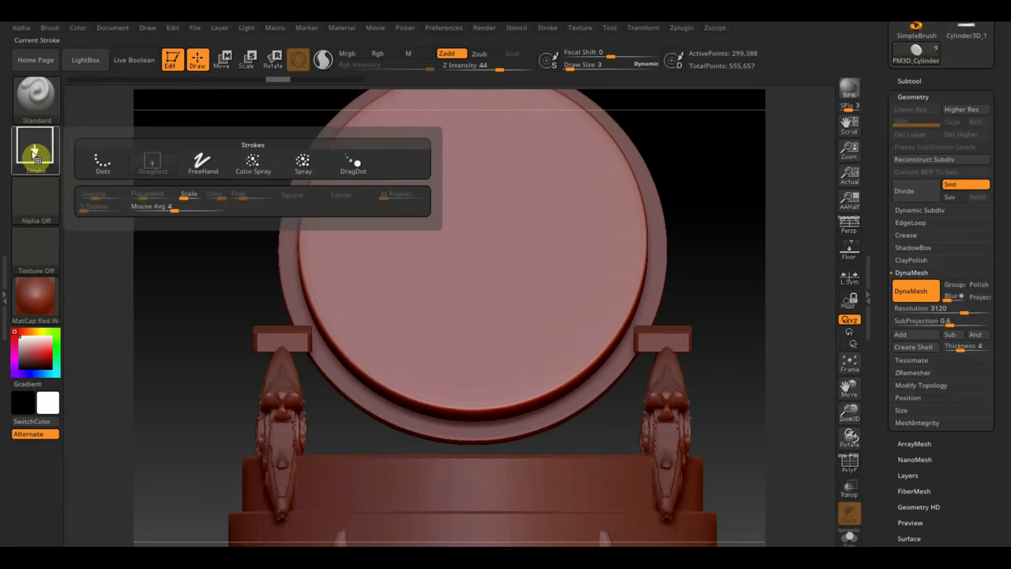
pyautogui.moveTo(202, 163)
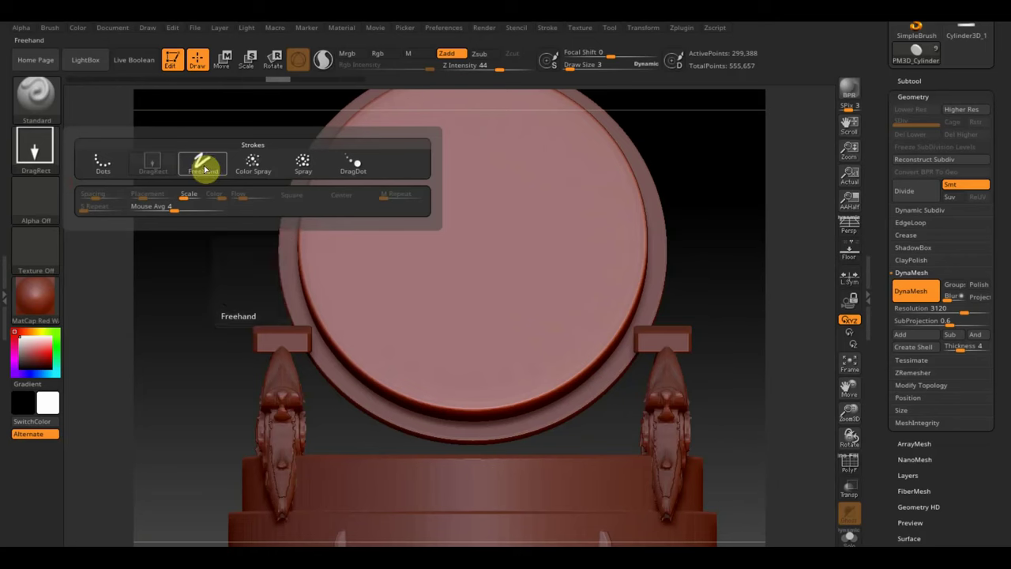
pyautogui.click(203, 165)
# Abandon a texture import and import 1596-specstrength as the brush alpha instead
pyautogui.click(587, 30)
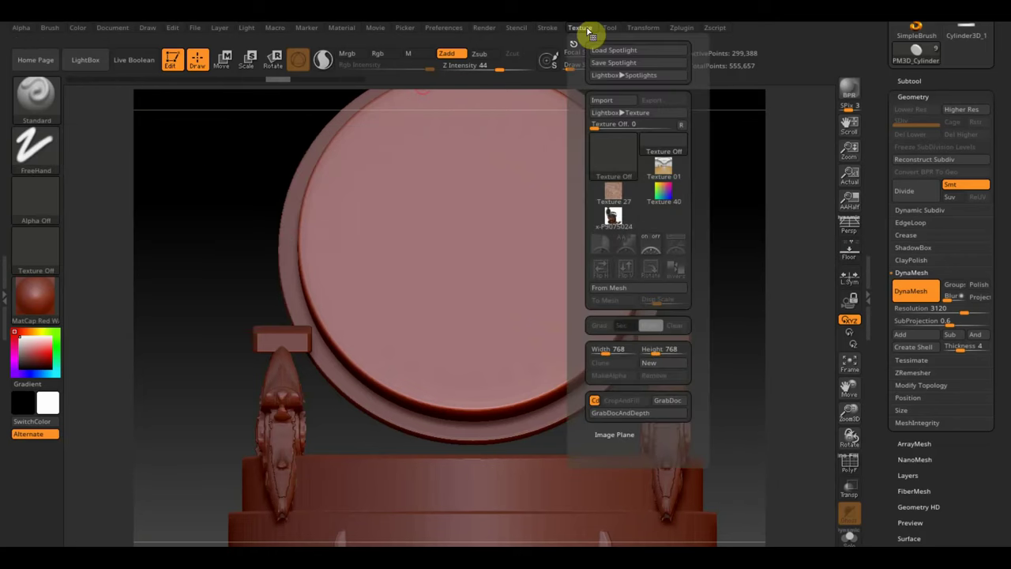
pyautogui.click(604, 101)
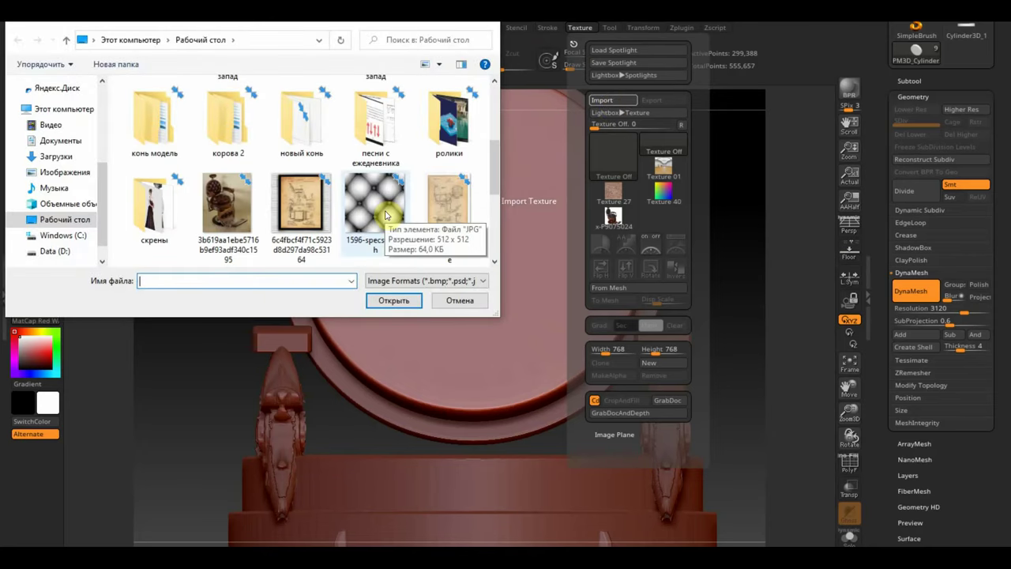
pyautogui.click(486, 22)
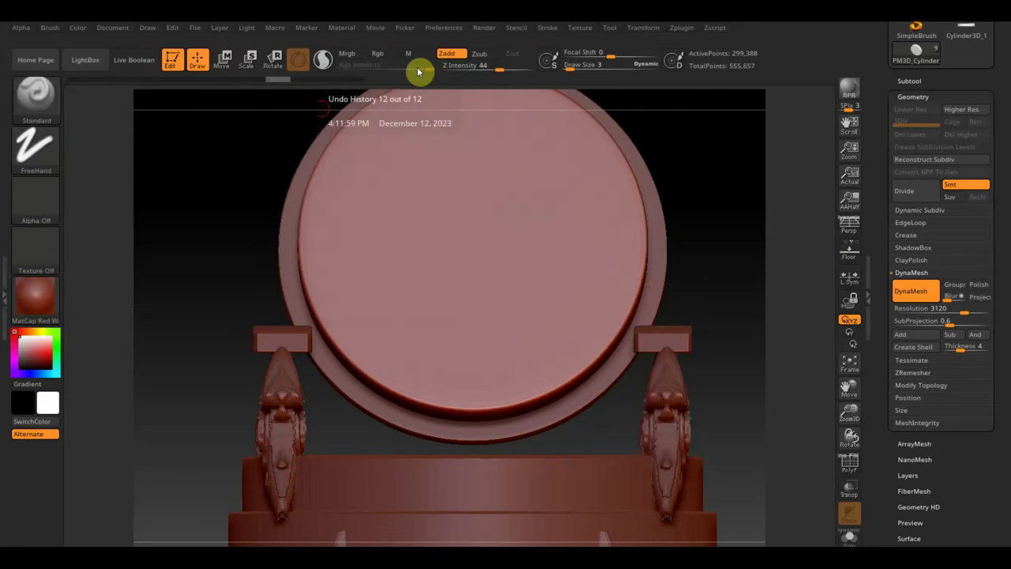
pyautogui.click(36, 201)
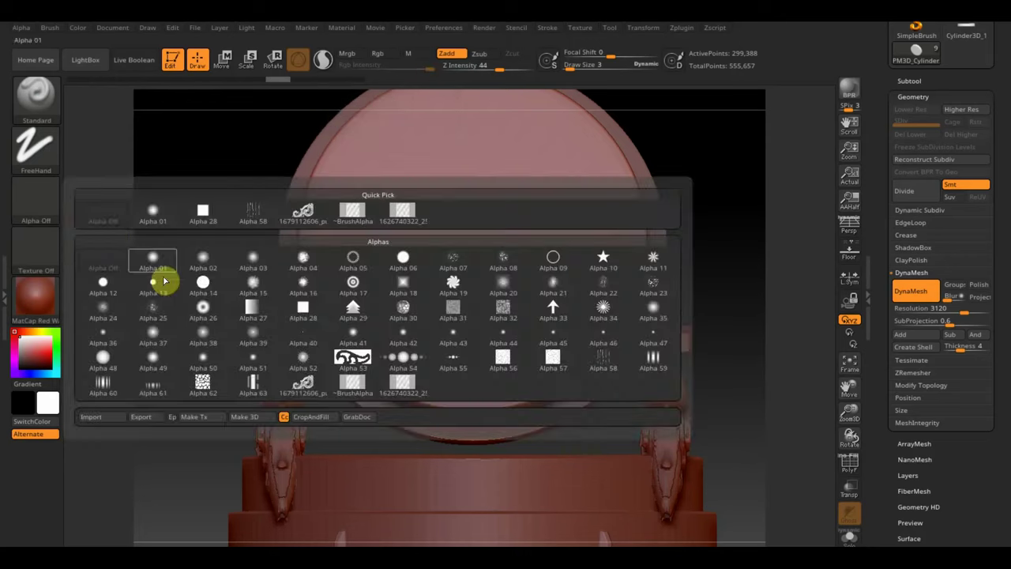
pyautogui.click(107, 220)
pyautogui.click(36, 201)
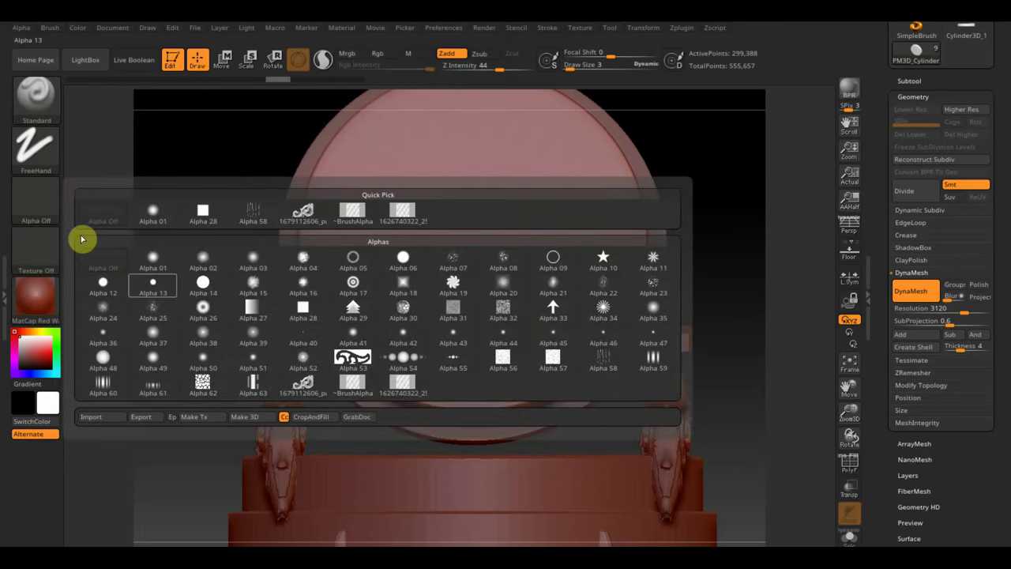
pyautogui.click(115, 420)
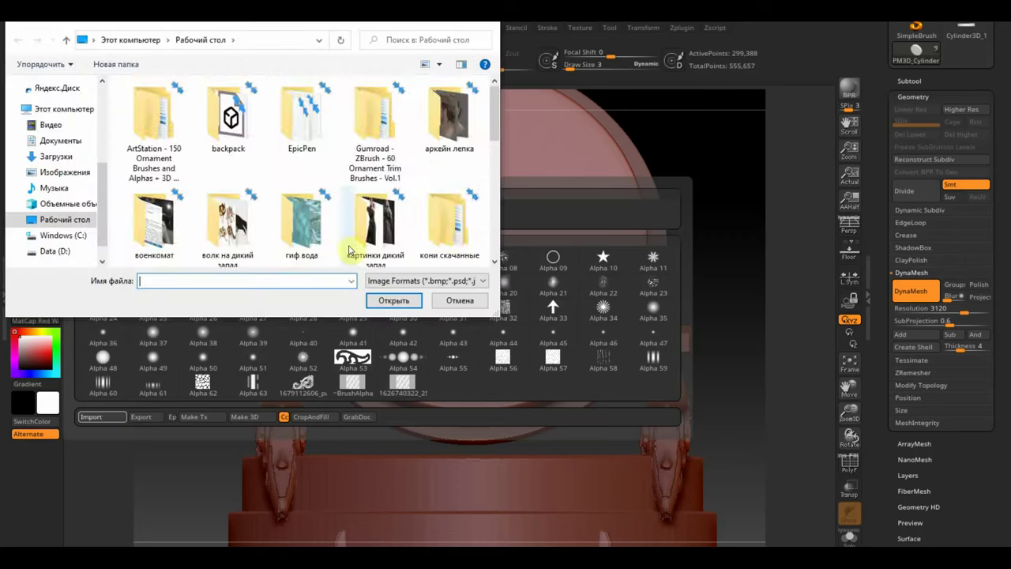
pyautogui.scroll(-5, 355, 248)
pyautogui.click(376, 120)
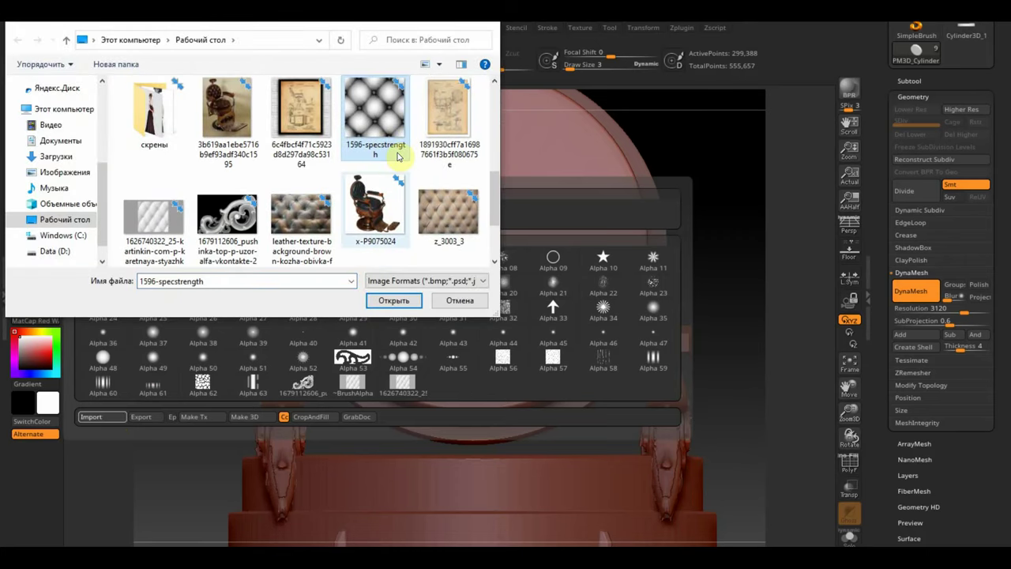
pyautogui.doubleClick(397, 156)
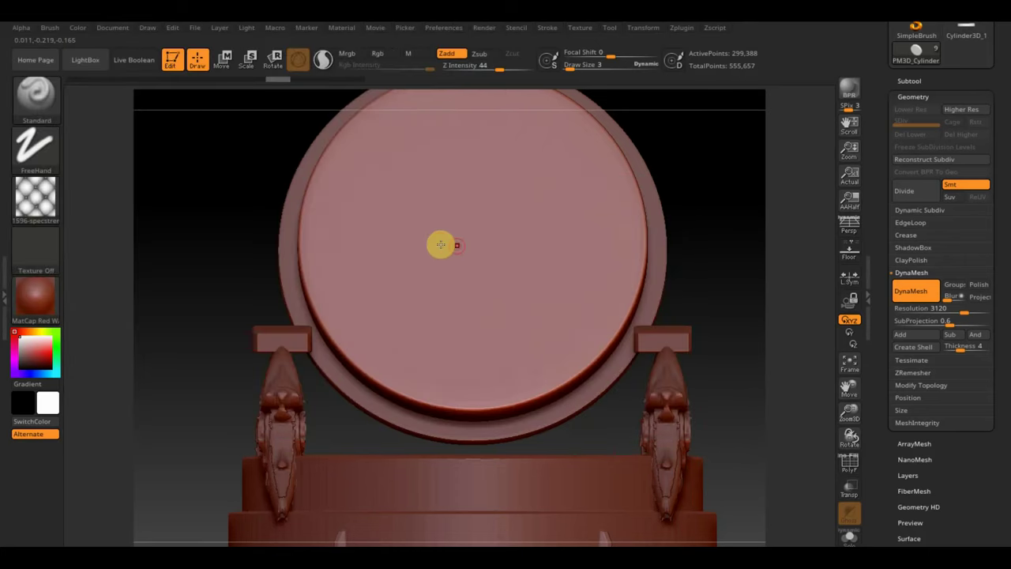
# Switch the stroke to DragRect, trial-stamp the tufted alpha on the backrest, then undo it
pyautogui.click(36, 146)
pyautogui.click(153, 167)
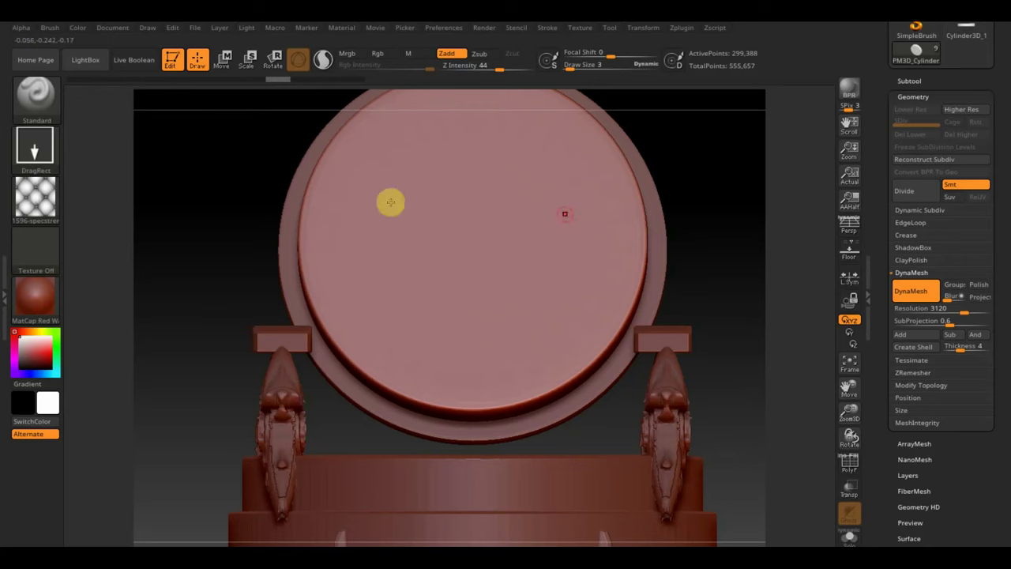
pyautogui.moveTo(710, 277)
pyautogui.mouseDown()
pyautogui.moveTo(622, 233)
pyautogui.moveTo(630, 272)
pyautogui.moveTo(542, 284)
pyautogui.mouseUp()
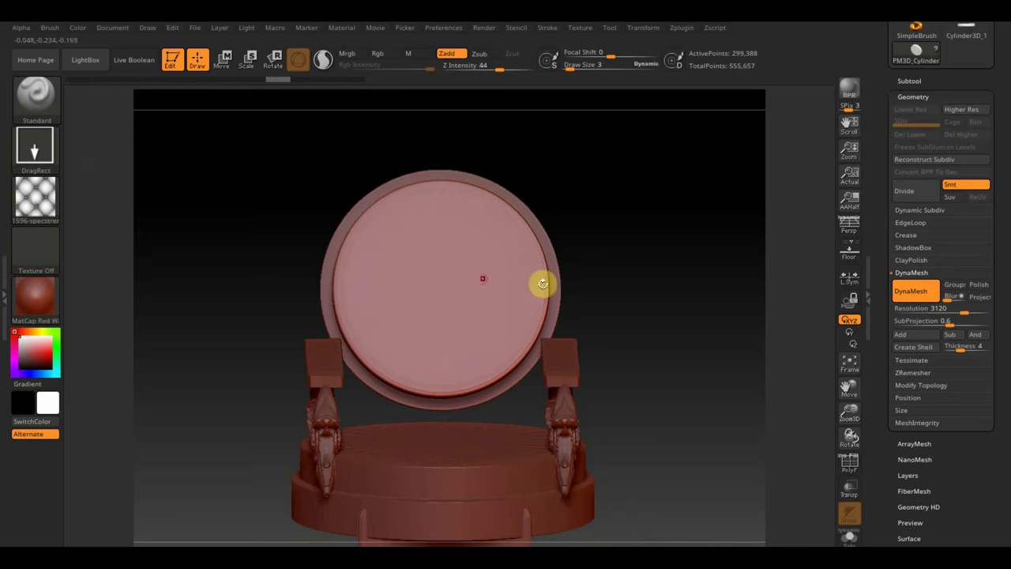
pyautogui.moveTo(433, 283)
pyautogui.mouseDown()
pyautogui.moveTo(551, 429)
pyautogui.moveTo(526, 361)
pyautogui.moveTo(542, 333)
pyautogui.moveTo(532, 319)
pyautogui.moveTo(555, 286)
pyautogui.moveTo(598, 291)
pyautogui.moveTo(569, 295)
pyautogui.moveTo(597, 289)
pyautogui.mouseUp()
pyautogui.hotkey('ctrl', 'z')
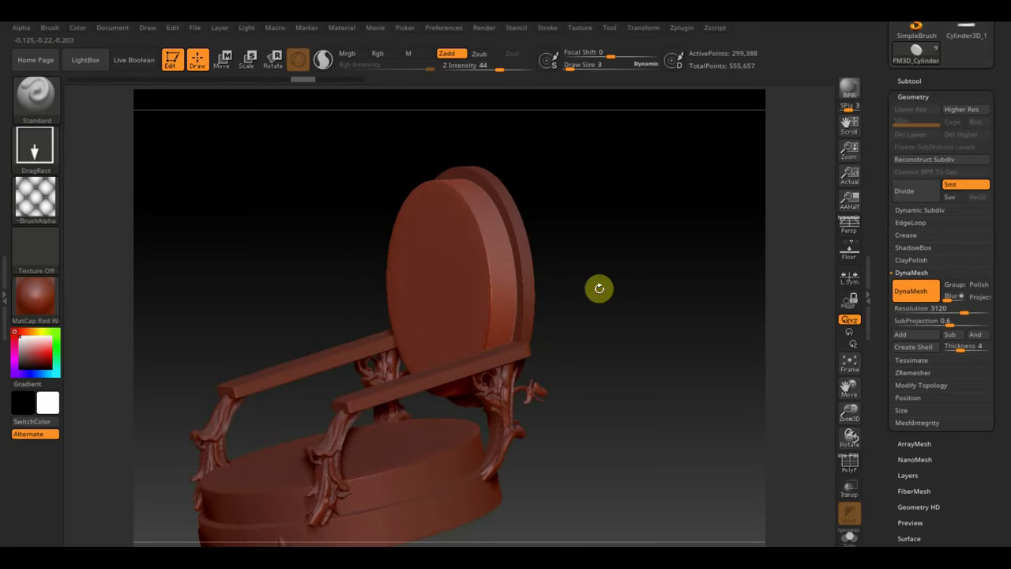
# Lower Z Intensity to 23 and drag-stamp the tufted cushion onto the backrest disc again
pyautogui.moveTo(505, 67); pyautogui.dragTo(493, 67)
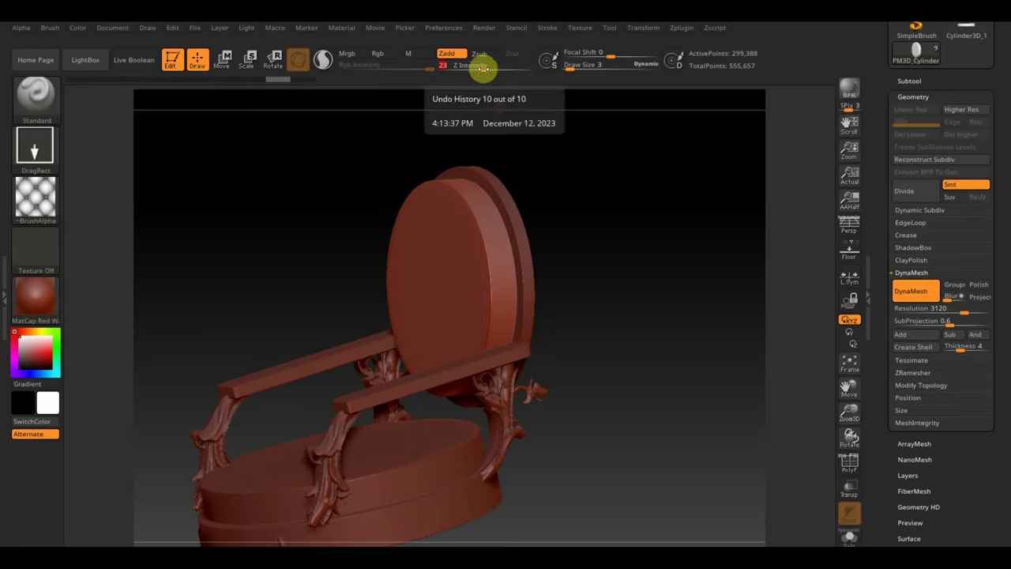
pyautogui.moveTo(545, 158)
pyautogui.mouseDown()
pyautogui.moveTo(573, 188)
pyautogui.moveTo(605, 176)
pyautogui.moveTo(593, 201)
pyautogui.mouseUp()
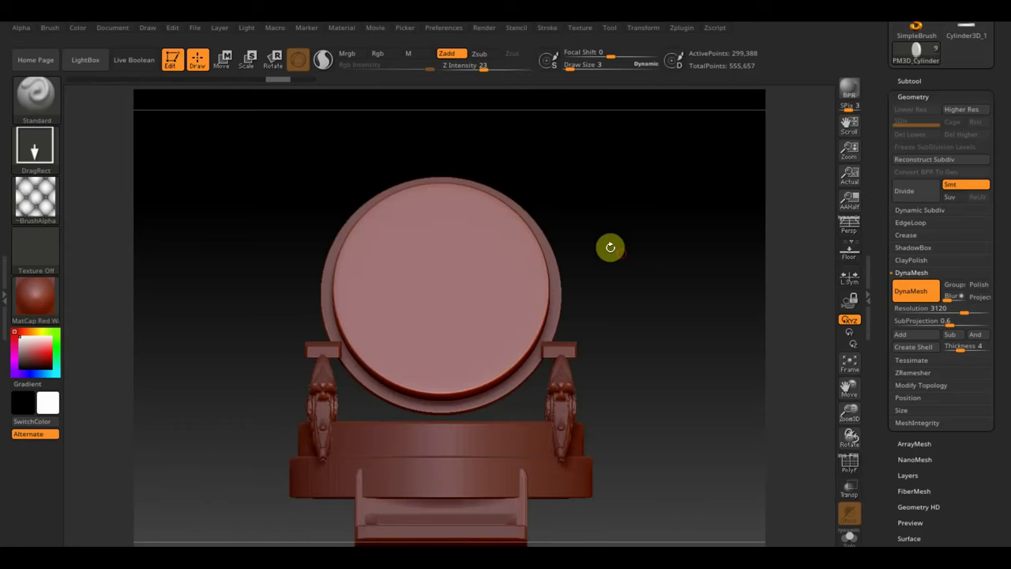
pyautogui.moveTo(609, 245)
pyautogui.mouseDown()
pyautogui.moveTo(615, 259)
pyautogui.moveTo(614, 246)
pyautogui.mouseUp()
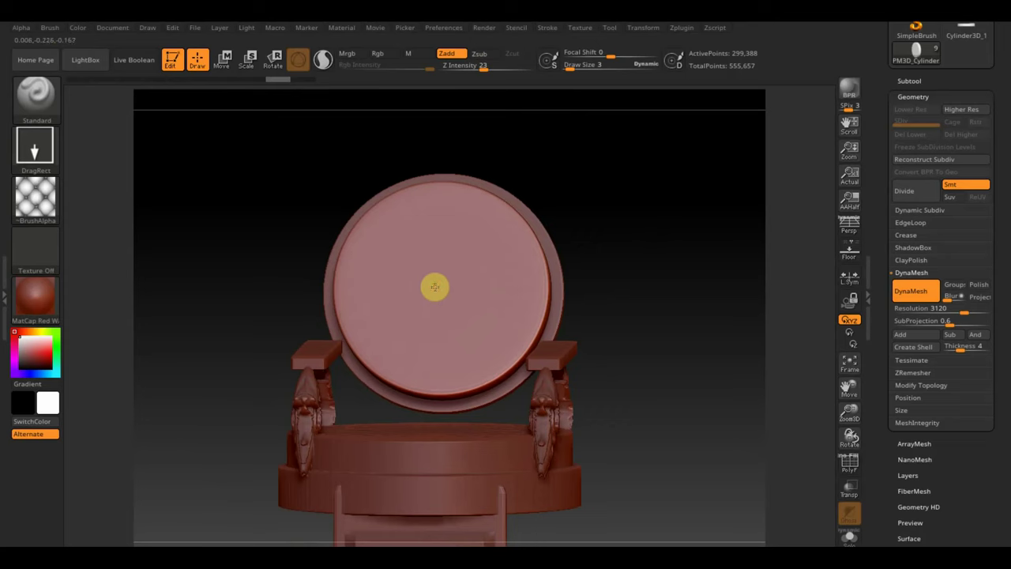
pyautogui.moveTo(434, 287)
pyautogui.mouseDown()
pyautogui.moveTo(526, 435)
pyautogui.moveTo(510, 384)
pyautogui.moveTo(491, 369)
pyautogui.moveTo(469, 407)
pyautogui.mouseUp()
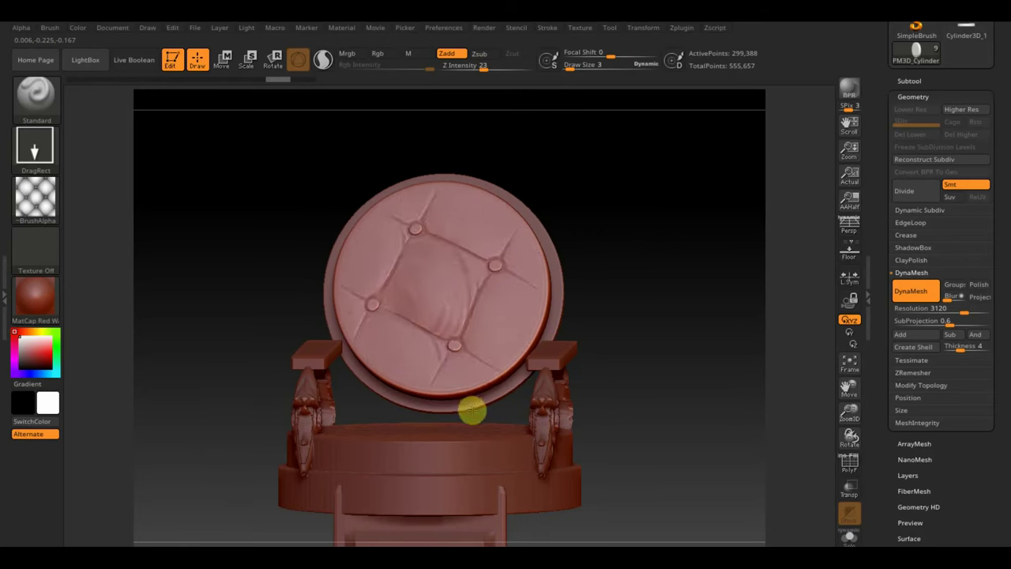
pyautogui.moveTo(654, 296)
pyautogui.mouseDown()
pyautogui.moveTo(695, 300)
pyautogui.moveTo(661, 302)
pyautogui.moveTo(661, 327)
pyautogui.moveTo(713, 338)
pyautogui.moveTo(679, 334)
pyautogui.moveTo(680, 343)
pyautogui.mouseUp()
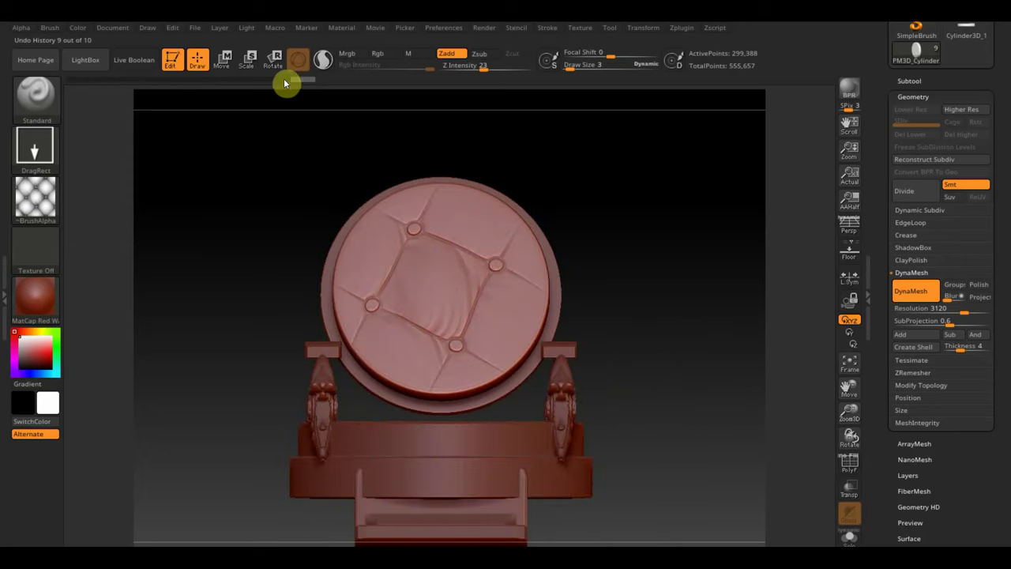
pyautogui.moveTo(289, 79); pyautogui.dragTo(270, 82)
# Pick ~BrushAlpha, test a DragRect stamp on the disc centre, and undo it
pyautogui.click(19, 206)
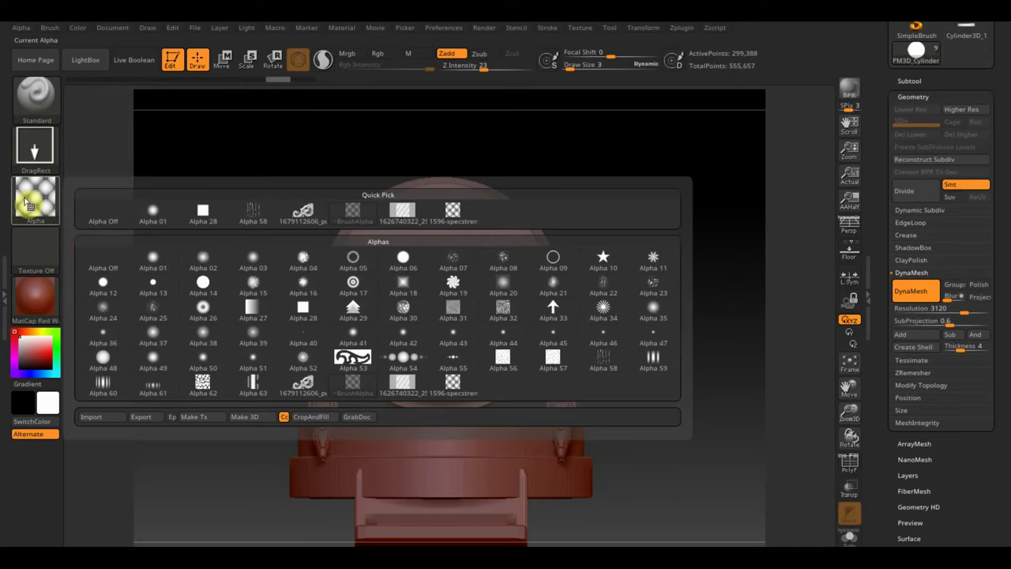
pyautogui.click(353, 209)
pyautogui.moveTo(437, 280)
pyautogui.mouseDown()
pyautogui.moveTo(521, 390)
pyautogui.moveTo(484, 319)
pyautogui.moveTo(529, 363)
pyautogui.mouseUp()
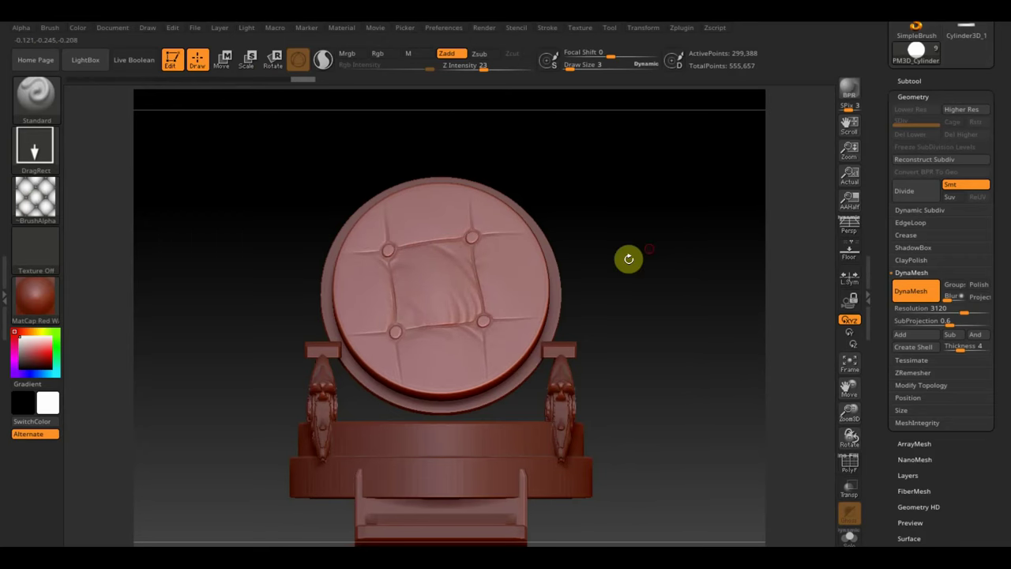
pyautogui.hotkey('ctrl', 'z')
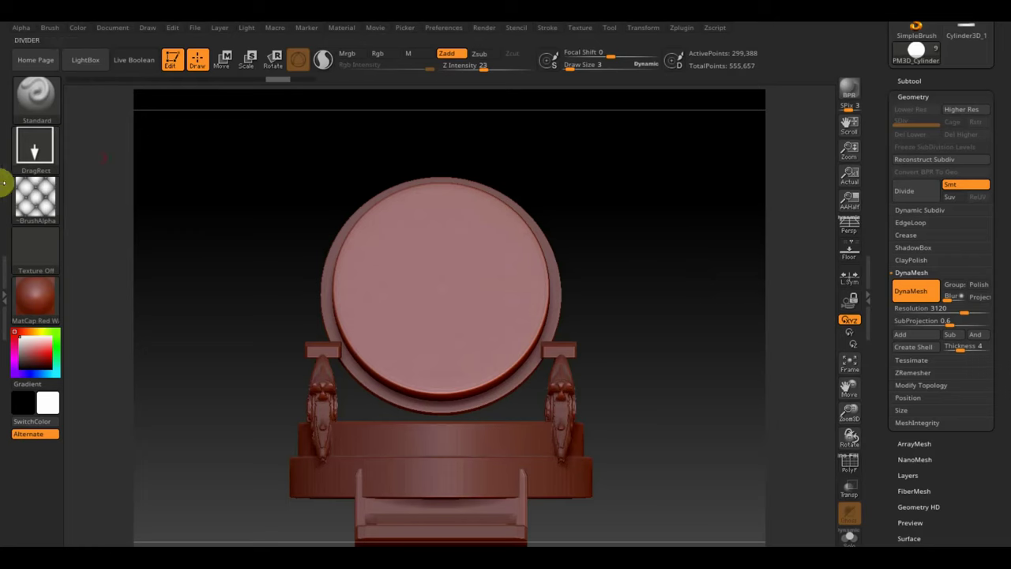
# Set the brush alpha to Off and return the stroke to FreeHand
pyautogui.click(50, 204)
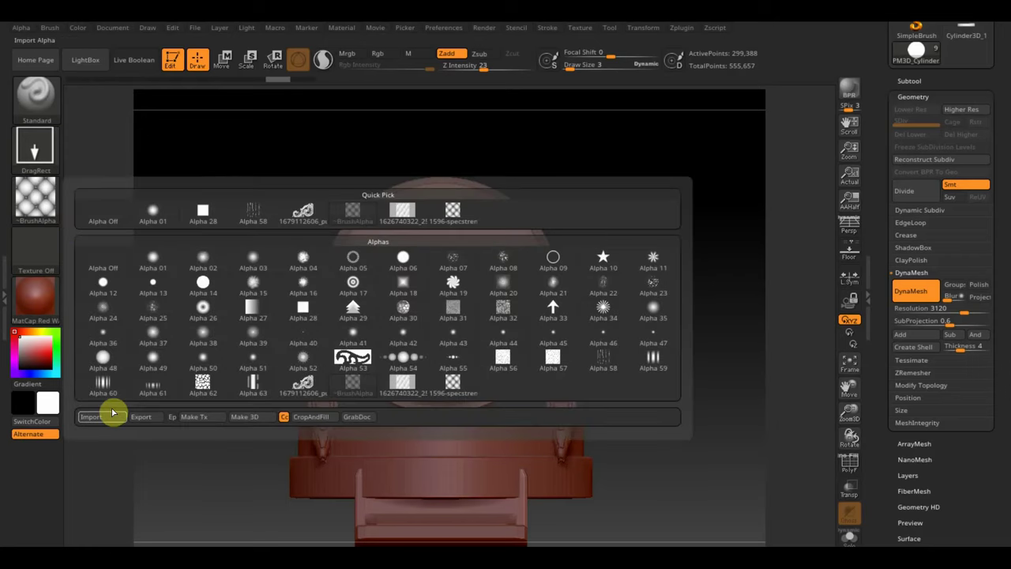
pyautogui.click(111, 215)
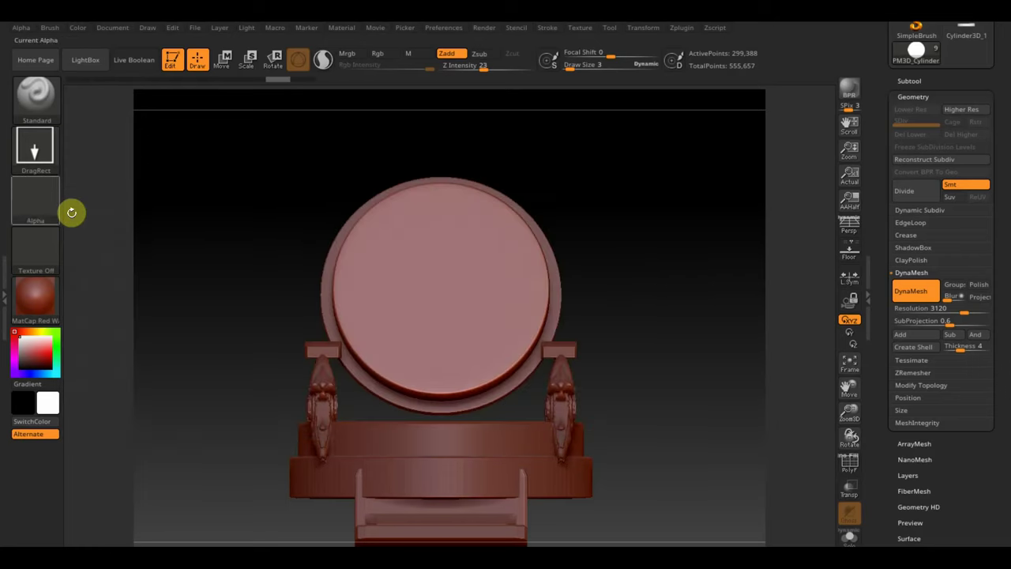
pyautogui.click(35, 154)
pyautogui.click(207, 166)
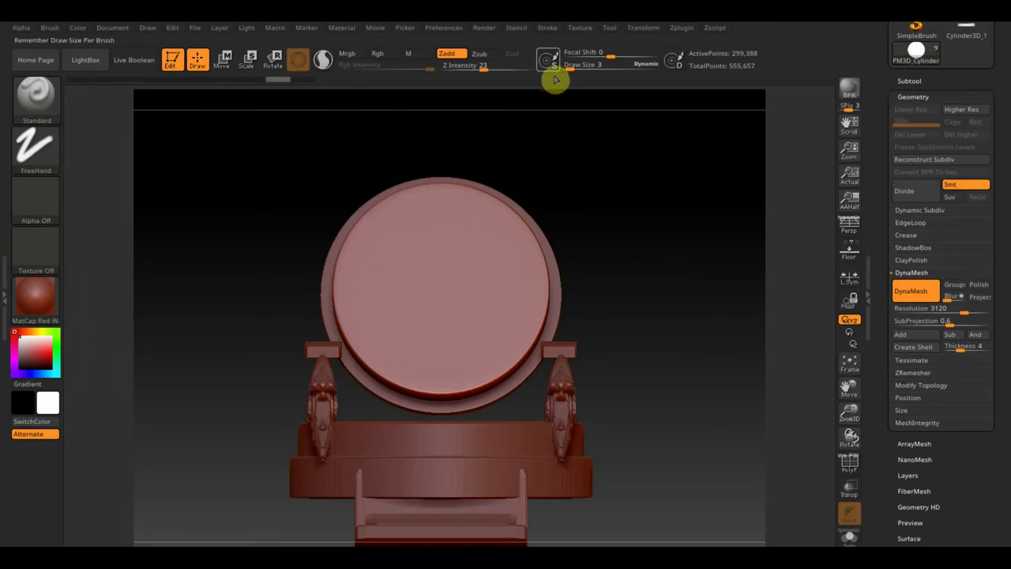
pyautogui.click(579, 32)
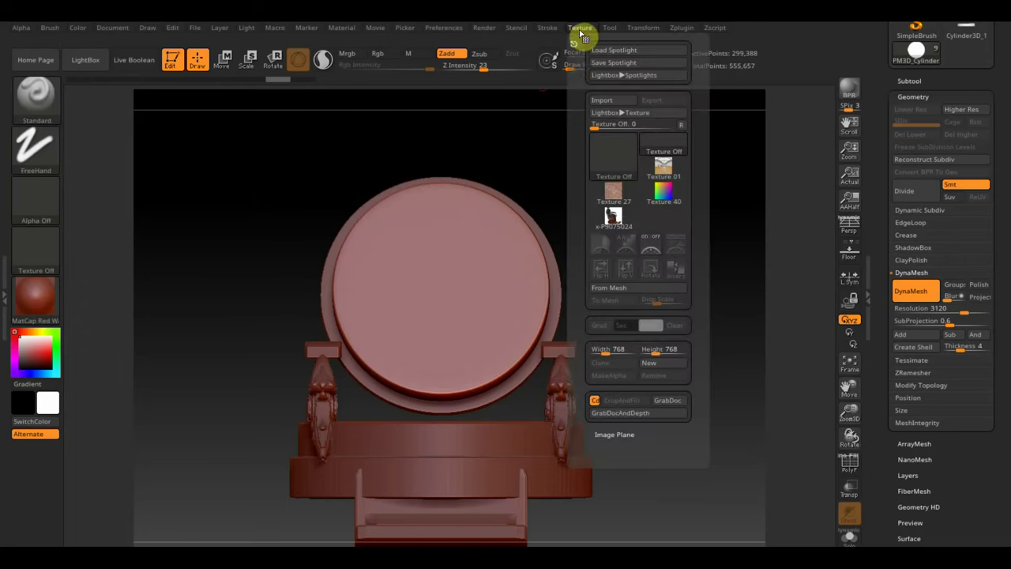
# Import the brown leather texture image and add it to Spotlight over the canvas
pyautogui.click(600, 166)
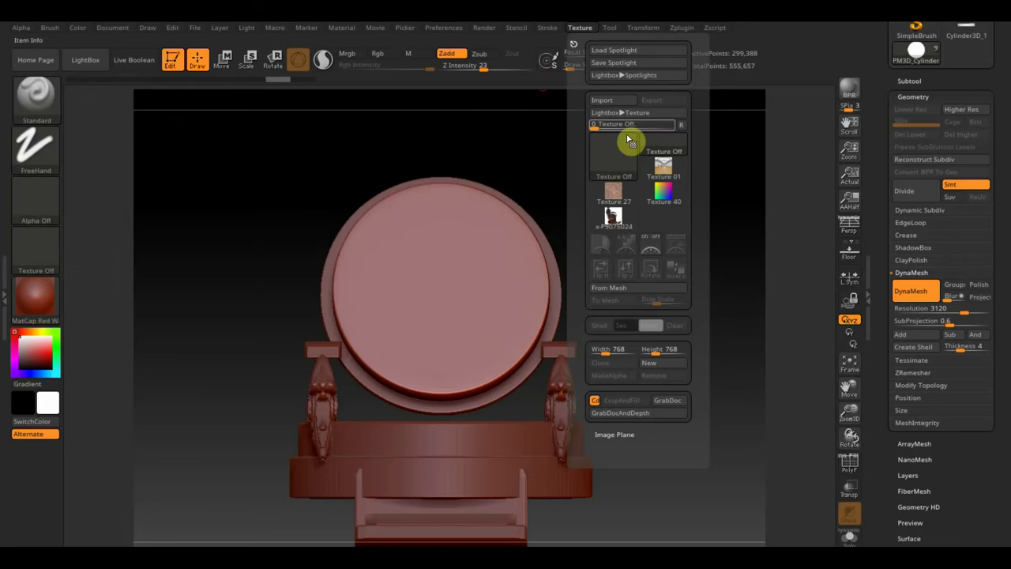
pyautogui.click(602, 100)
pyautogui.scroll(-3, 375, 205)
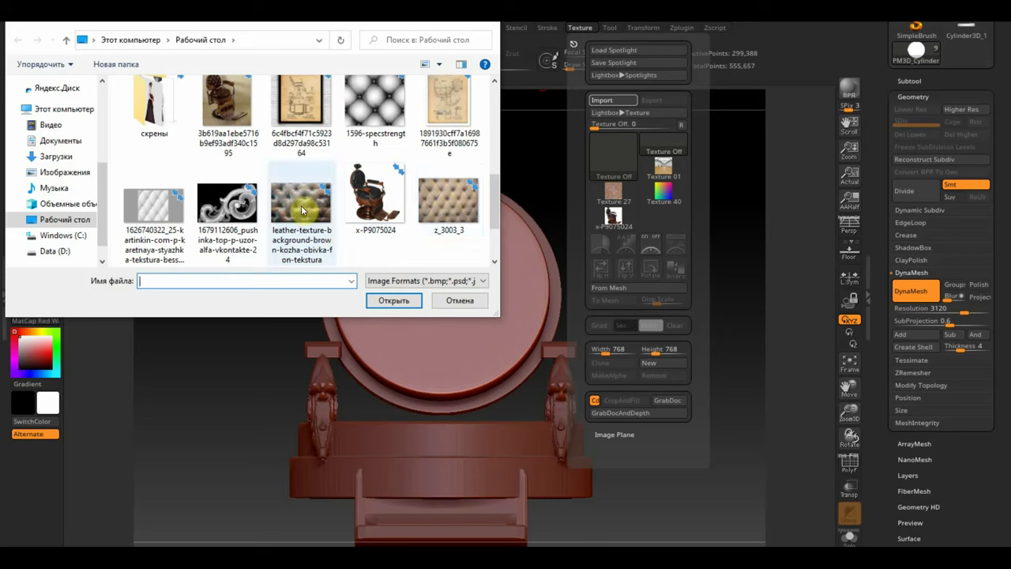
pyautogui.click(332, 224)
pyautogui.scroll(-1, 335, 224)
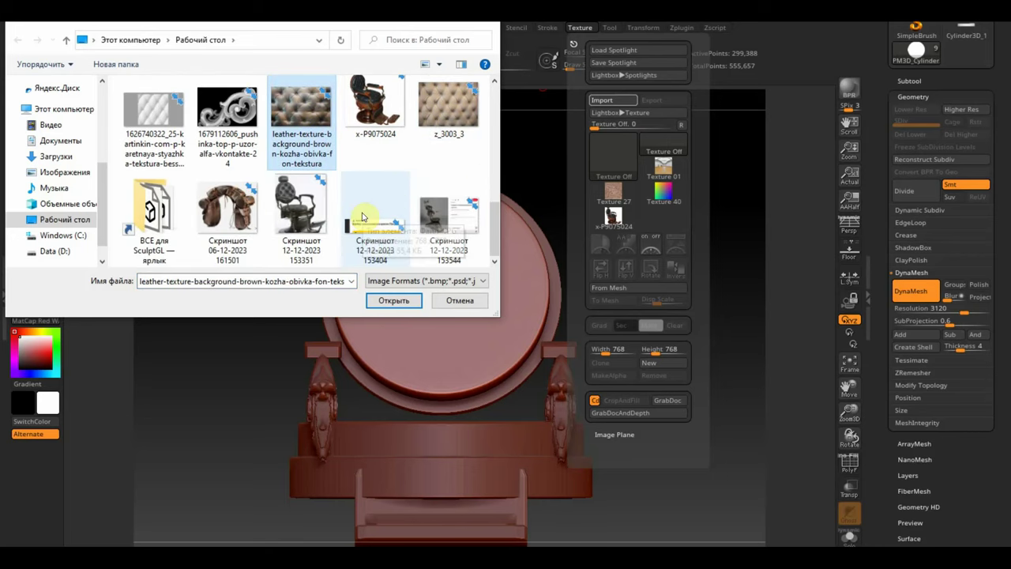
pyautogui.scroll(3, 418, 218)
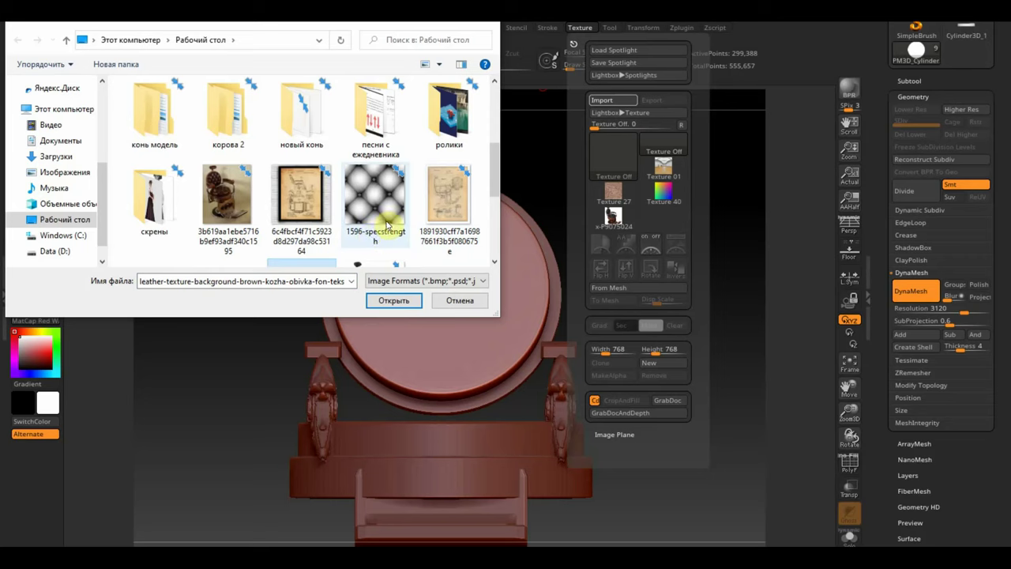
pyautogui.scroll(-1, 387, 226)
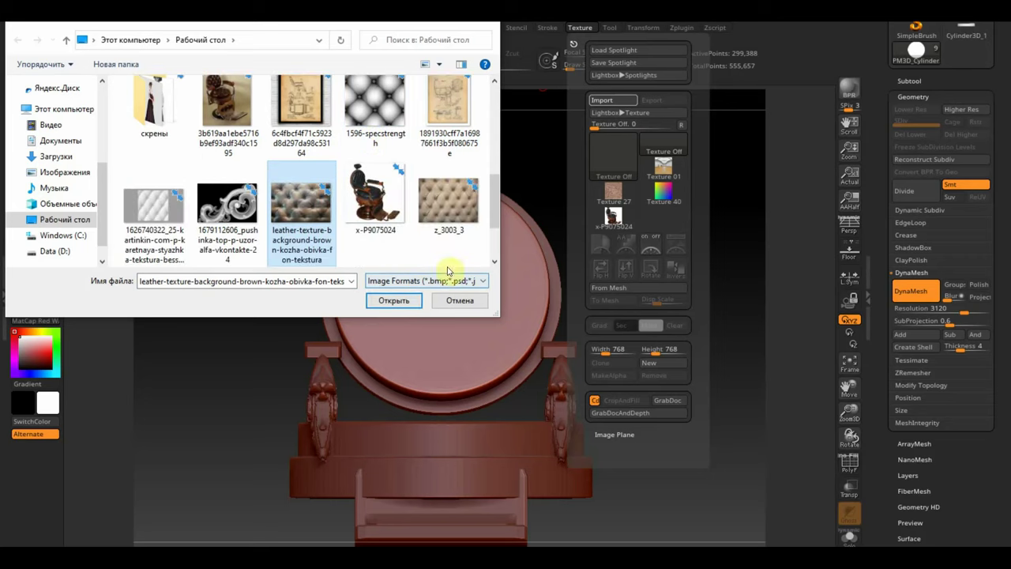
pyautogui.click(447, 215)
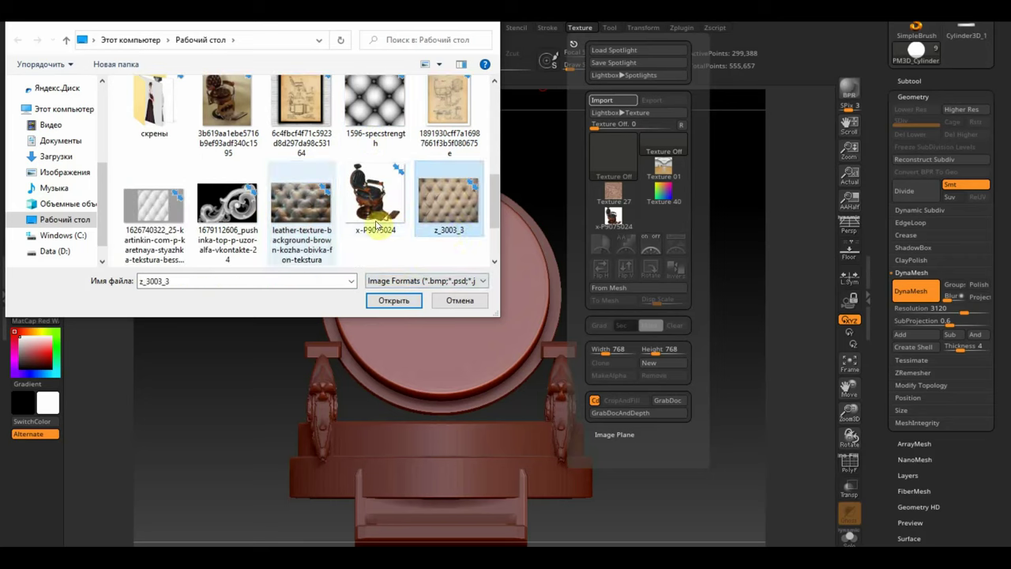
pyautogui.click(303, 211)
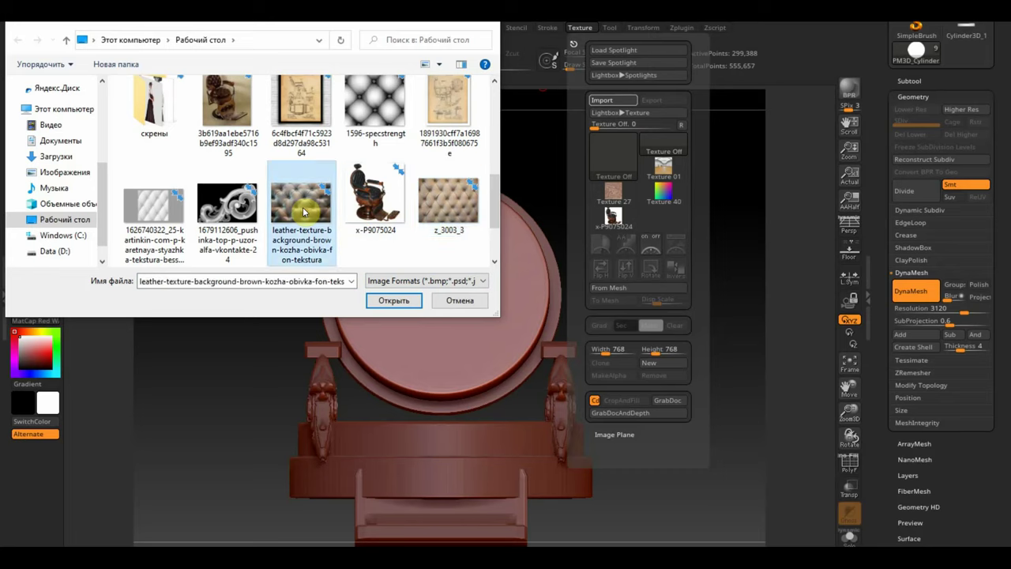
pyautogui.click(401, 301)
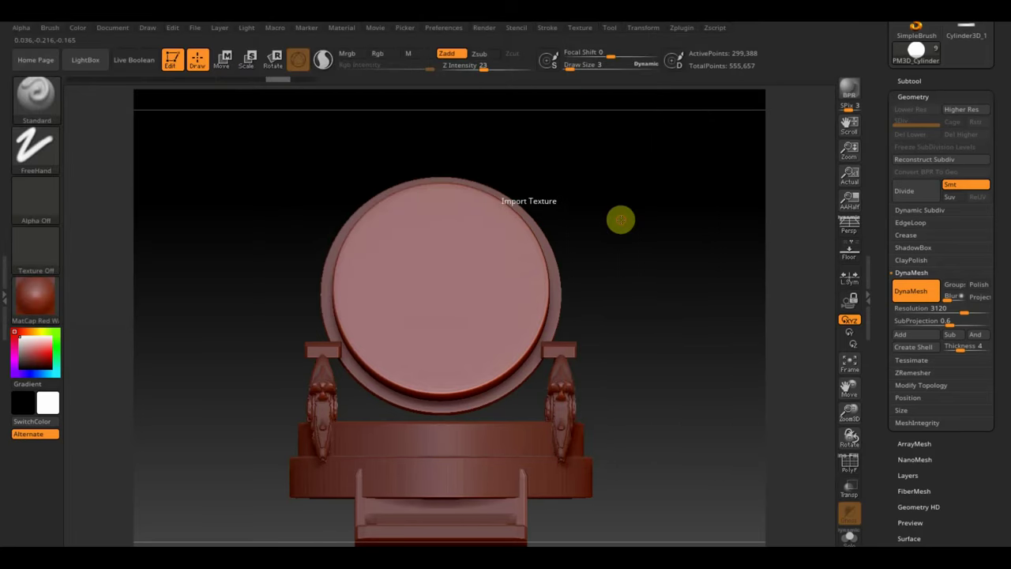
pyautogui.click(579, 28)
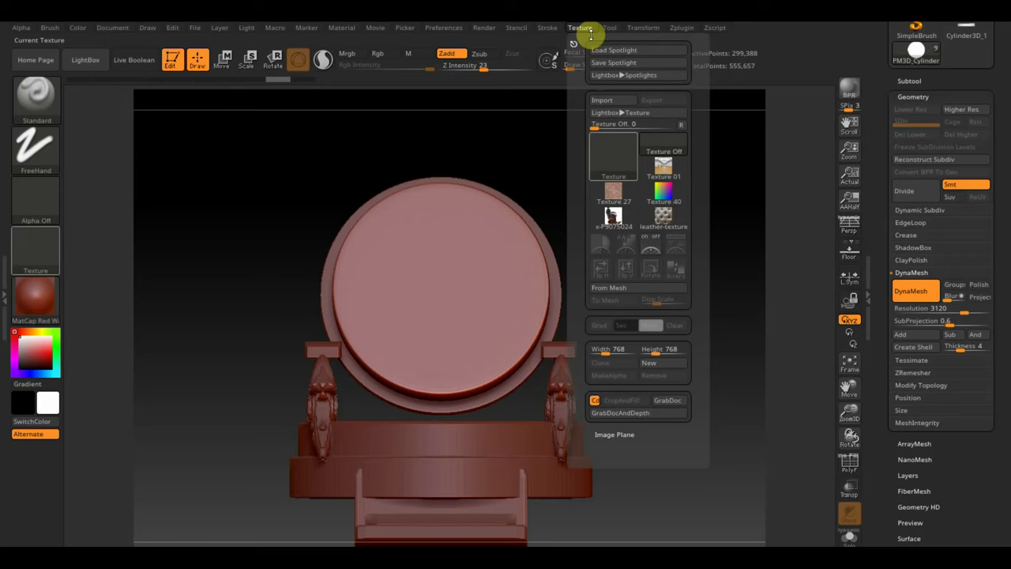
pyautogui.click(663, 215)
pyautogui.click(678, 246)
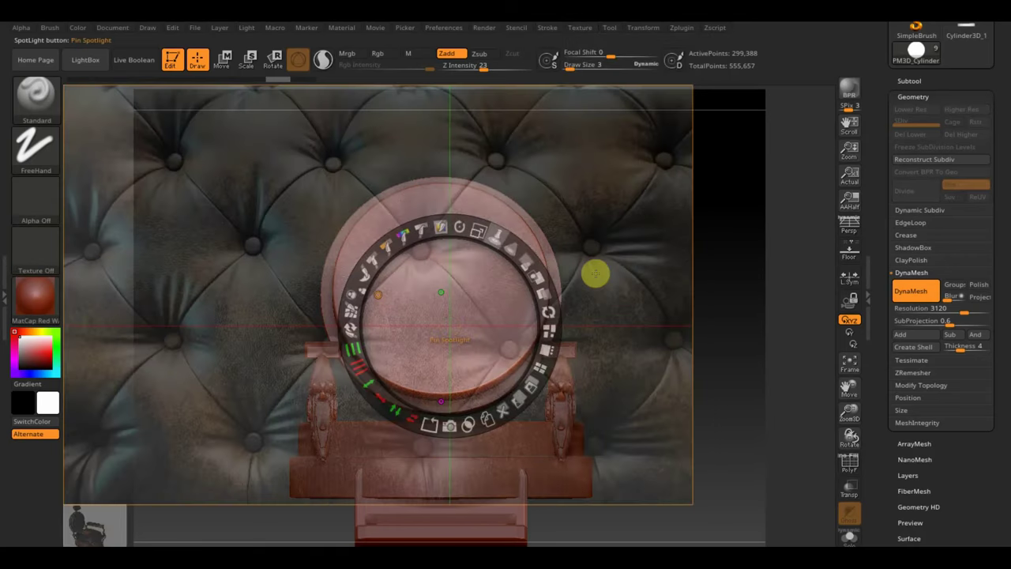
# Scale, rotate and level the leather Spotlight image so it sits centred on the backrest
pyautogui.moveTo(595, 273)
pyautogui.mouseDown()
pyautogui.moveTo(386, 171)
pyautogui.moveTo(322, 155)
pyautogui.moveTo(469, 256)
pyautogui.moveTo(510, 200)
pyautogui.moveTo(507, 251)
pyautogui.mouseUp()
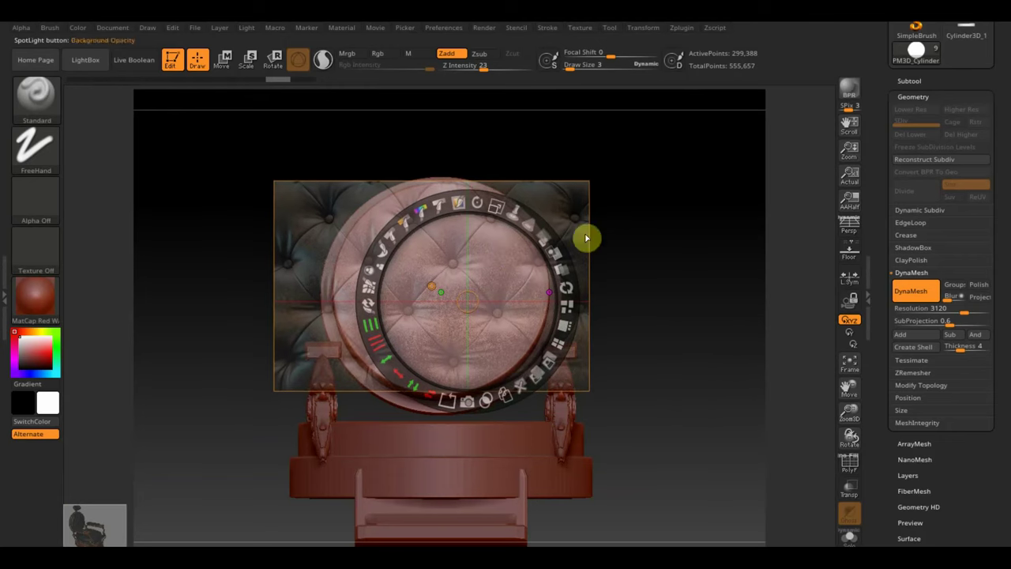
pyautogui.moveTo(585, 237)
pyautogui.mouseDown()
pyautogui.moveTo(608, 160)
pyautogui.moveTo(620, 169)
pyautogui.mouseUp()
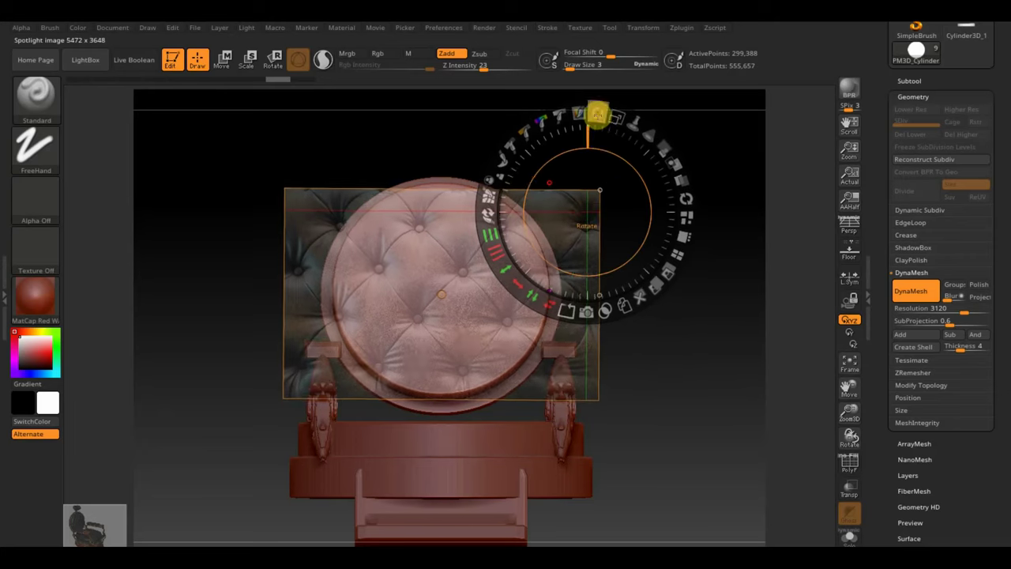
pyautogui.moveTo(596, 112)
pyautogui.mouseDown()
pyautogui.moveTo(623, 147)
pyautogui.moveTo(621, 235)
pyautogui.mouseUp()
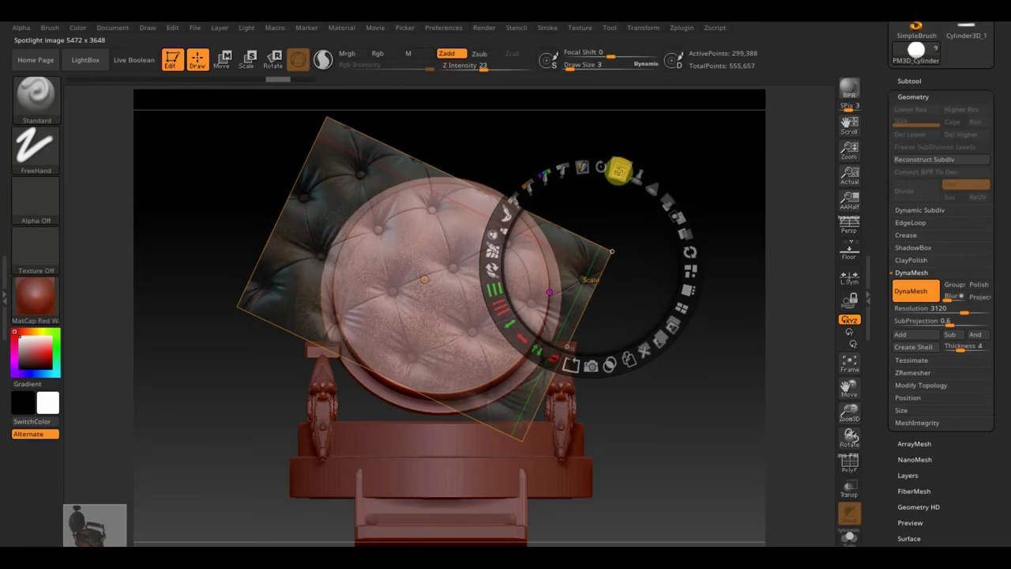
pyautogui.moveTo(616, 165); pyautogui.dragTo(621, 172)
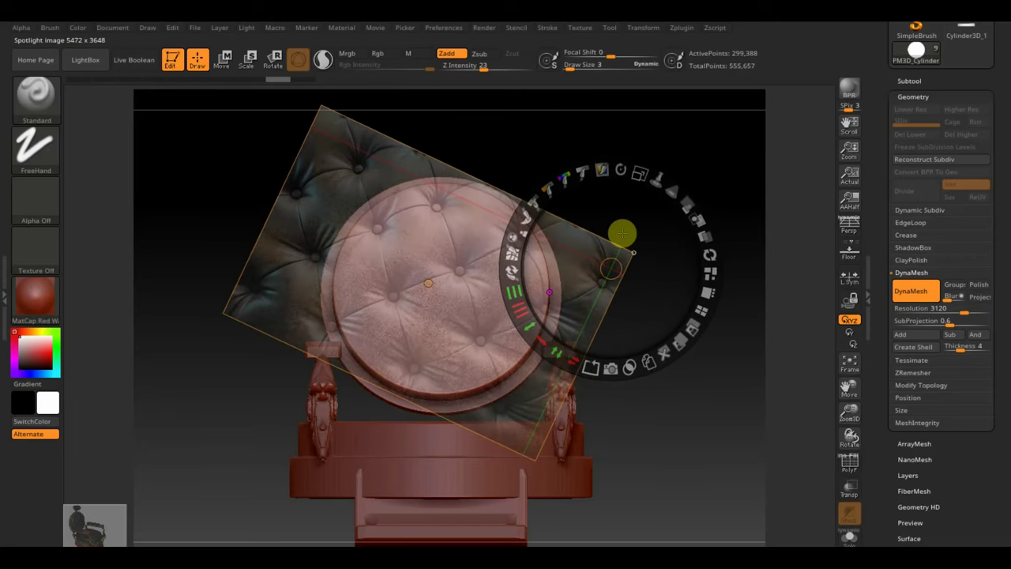
pyautogui.moveTo(618, 230)
pyautogui.mouseDown()
pyautogui.moveTo(649, 235)
pyautogui.moveTo(609, 323)
pyautogui.moveTo(618, 327)
pyautogui.mouseUp()
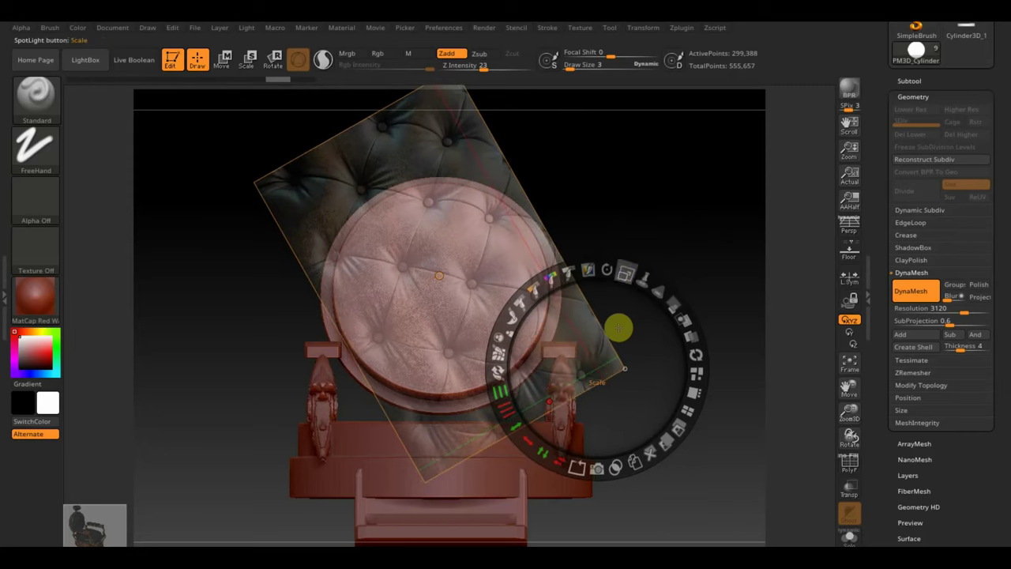
pyautogui.moveTo(603, 268)
pyautogui.mouseDown()
pyautogui.moveTo(482, 255)
pyautogui.moveTo(465, 263)
pyautogui.mouseUp()
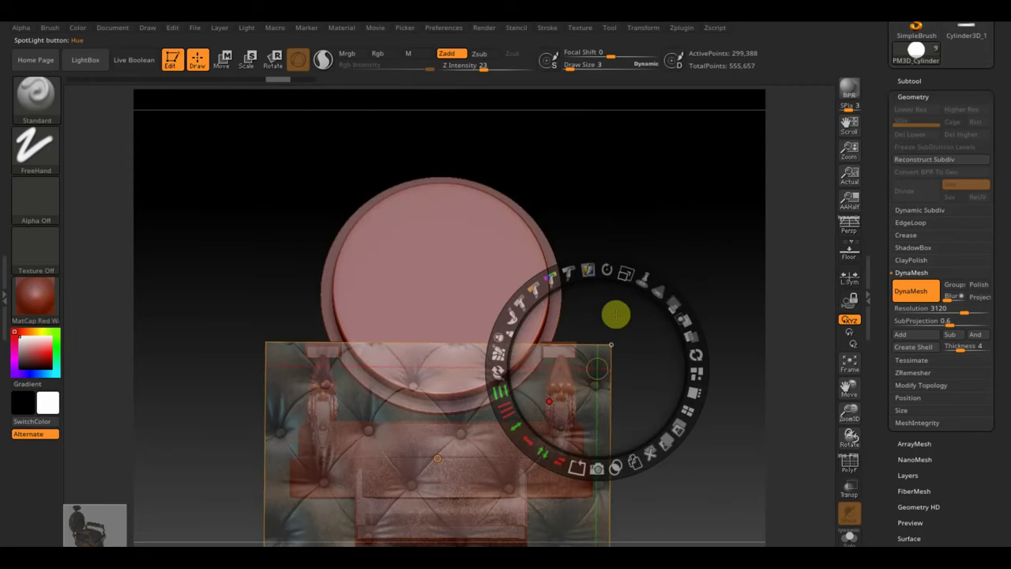
pyautogui.moveTo(616, 314)
pyautogui.mouseDown()
pyautogui.moveTo(645, 146)
pyautogui.moveTo(654, 145)
pyautogui.mouseUp()
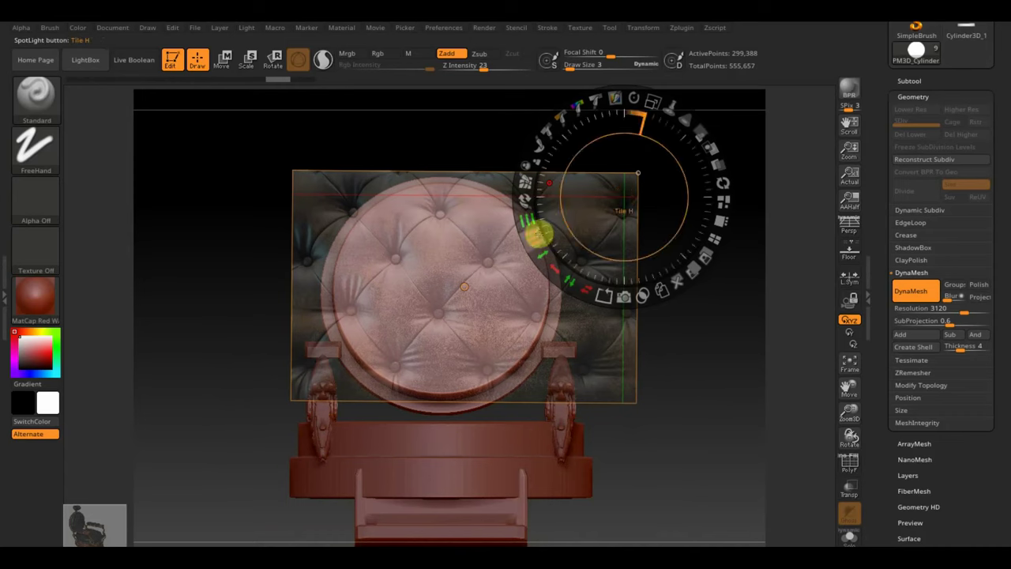
pyautogui.press('z')
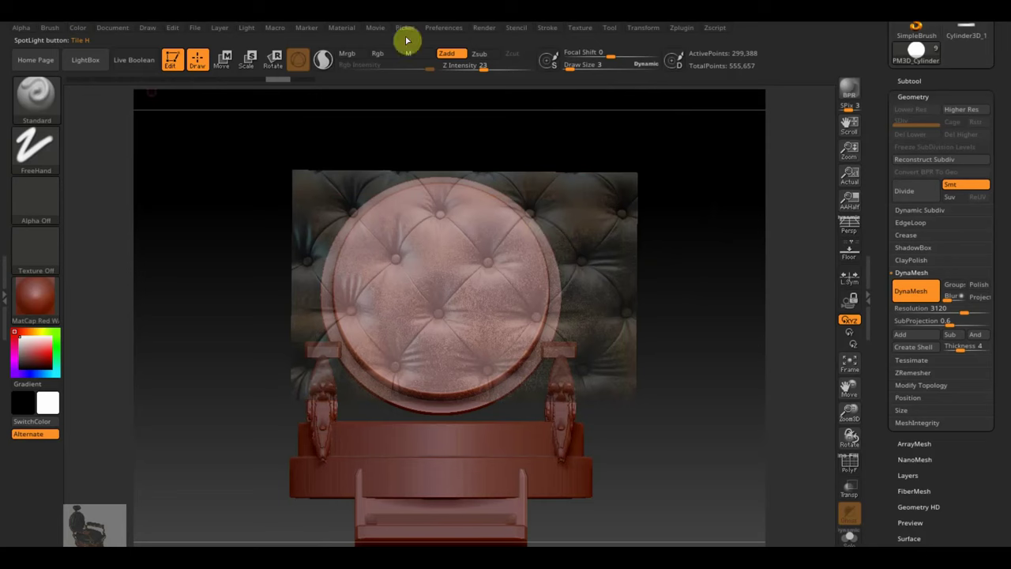
# Enable Rgb, disable Zadd, set Draw Size to 45, and hide the leather overlay
pyautogui.click(383, 52)
pyautogui.click(448, 57)
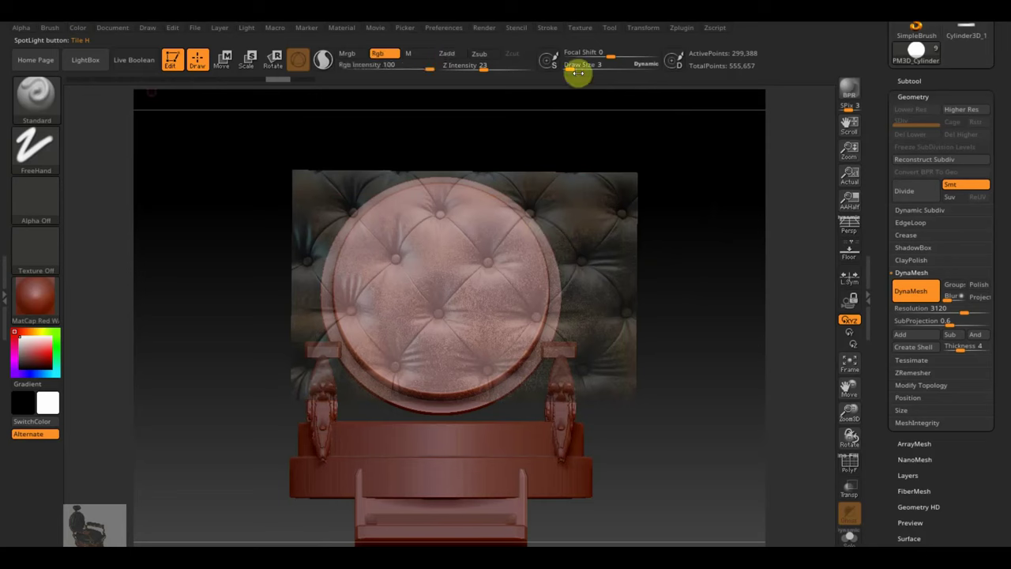
pyautogui.click(572, 69)
pyautogui.moveTo(579, 69); pyautogui.dragTo(582, 71)
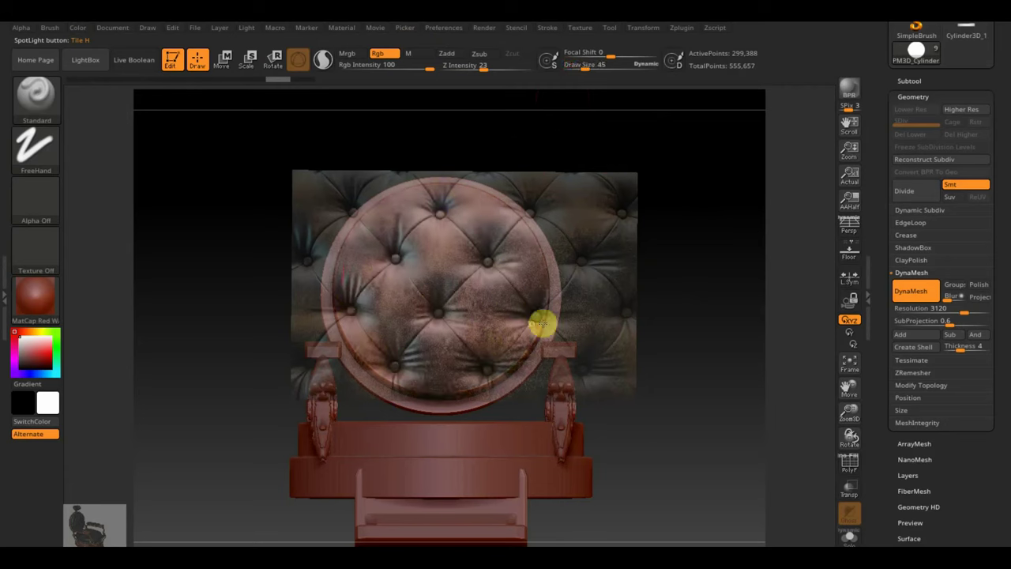
pyautogui.hotkey('shift', 'z')
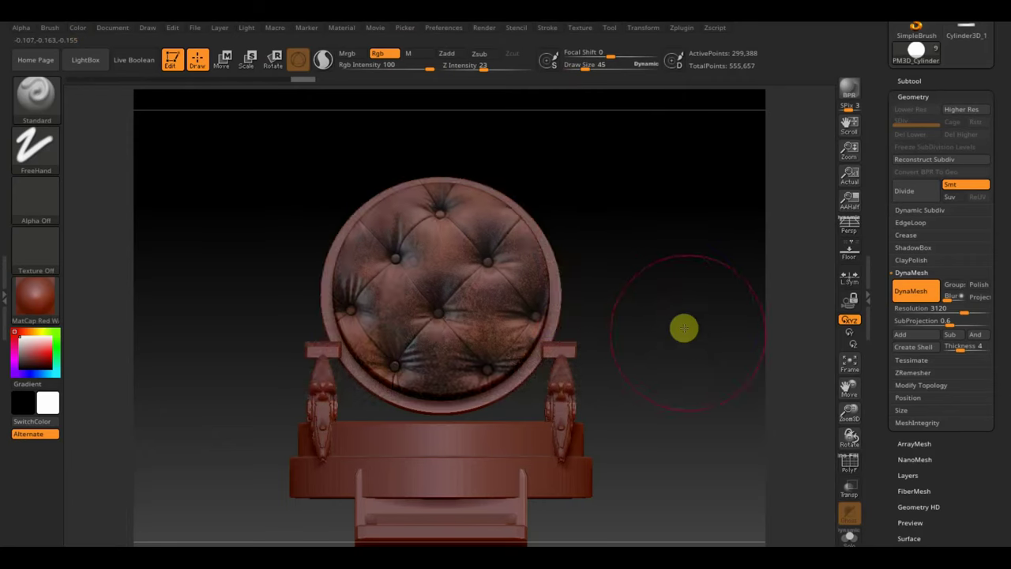
pyautogui.moveTo(684, 327)
pyautogui.mouseDown()
pyautogui.moveTo(742, 343)
pyautogui.moveTo(671, 249)
pyautogui.moveTo(652, 266)
pyautogui.moveTo(616, 248)
pyautogui.mouseUp()
# Apply the white SketchShaded material to the chair
pyautogui.click(35, 296)
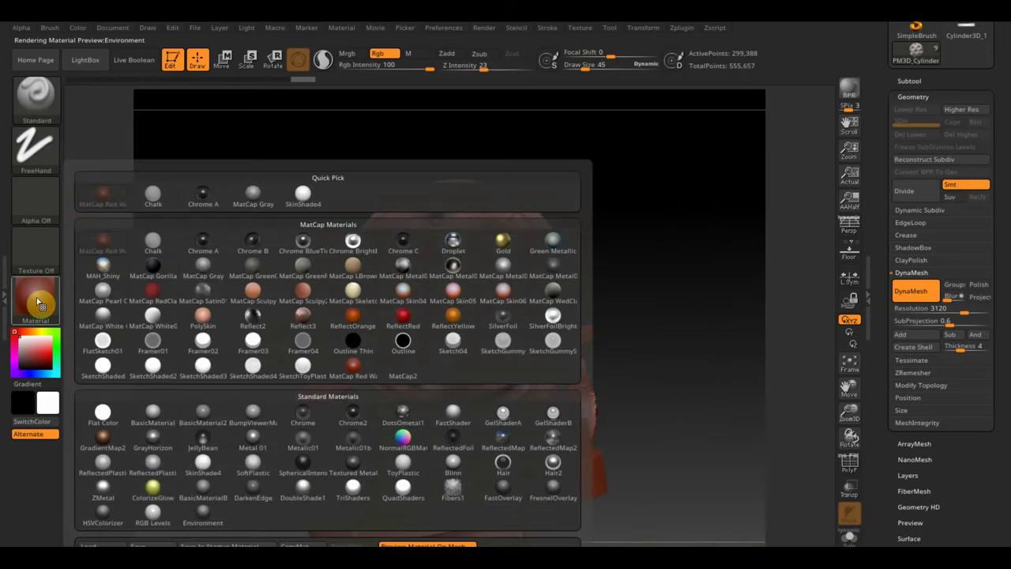
pyautogui.click(36, 312)
pyautogui.click(101, 368)
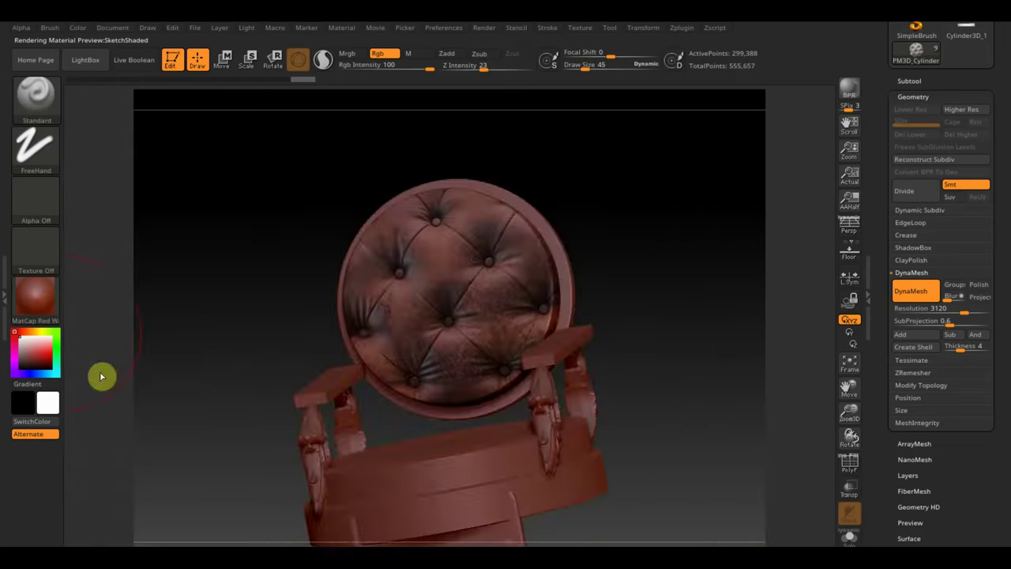
pyautogui.moveTo(629, 245)
pyautogui.mouseDown()
pyautogui.moveTo(650, 260)
pyautogui.moveTo(685, 254)
pyautogui.moveTo(650, 261)
pyautogui.moveTo(655, 174)
pyautogui.moveTo(661, 219)
pyautogui.mouseUp()
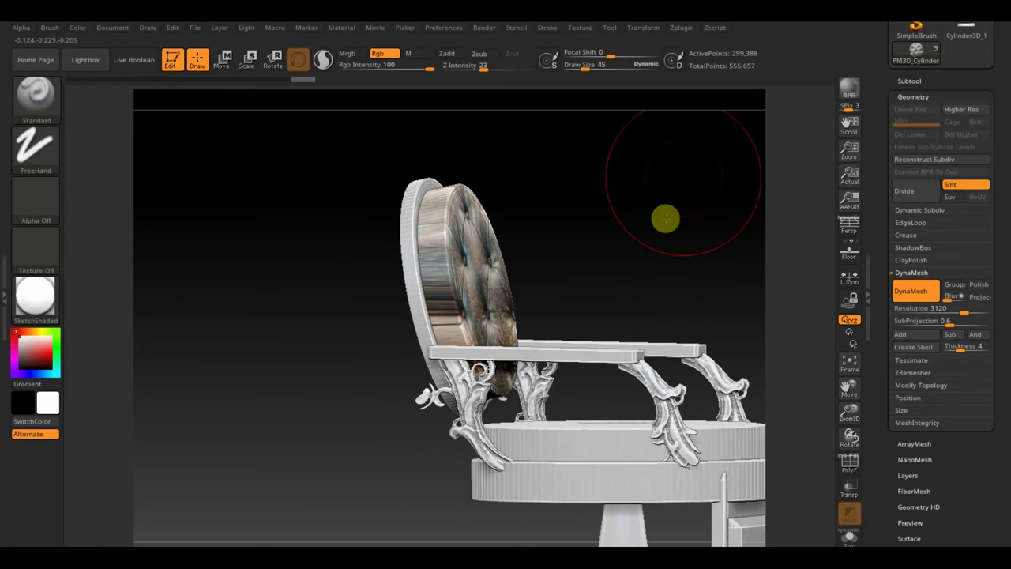
# Set Draw Size to 5 and choose a light beige paint colour
pyautogui.moveTo(584, 67)
pyautogui.mouseDown()
pyautogui.moveTo(574, 68)
pyautogui.moveTo(574, 99)
pyautogui.mouseUp()
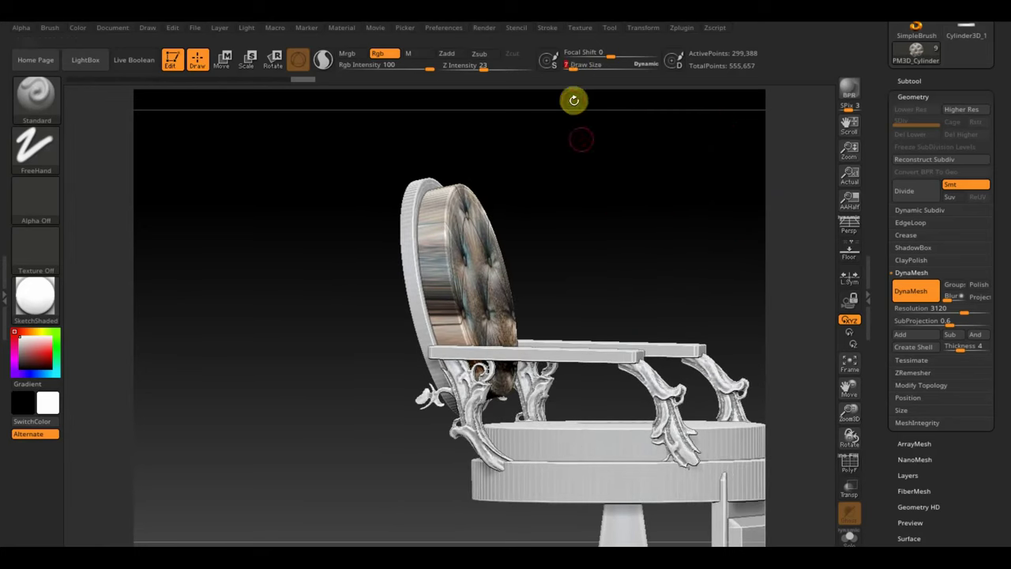
pyautogui.moveTo(584, 216)
pyautogui.mouseDown()
pyautogui.moveTo(569, 223)
pyautogui.moveTo(604, 233)
pyautogui.mouseUp()
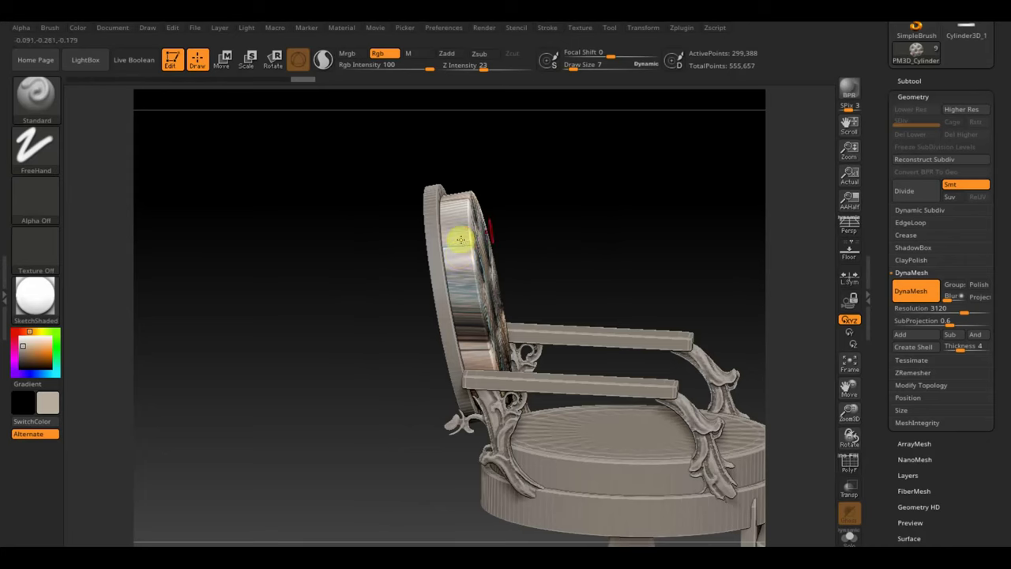
pyautogui.moveTo(534, 219); pyautogui.dragTo(494, 245)
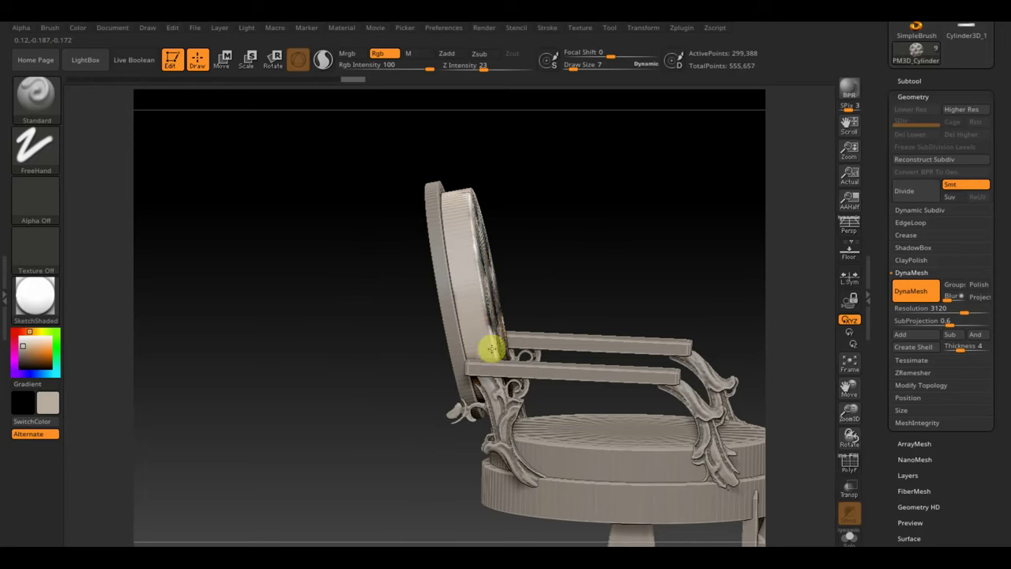
pyautogui.moveTo(668, 248); pyautogui.dragTo(546, 273)
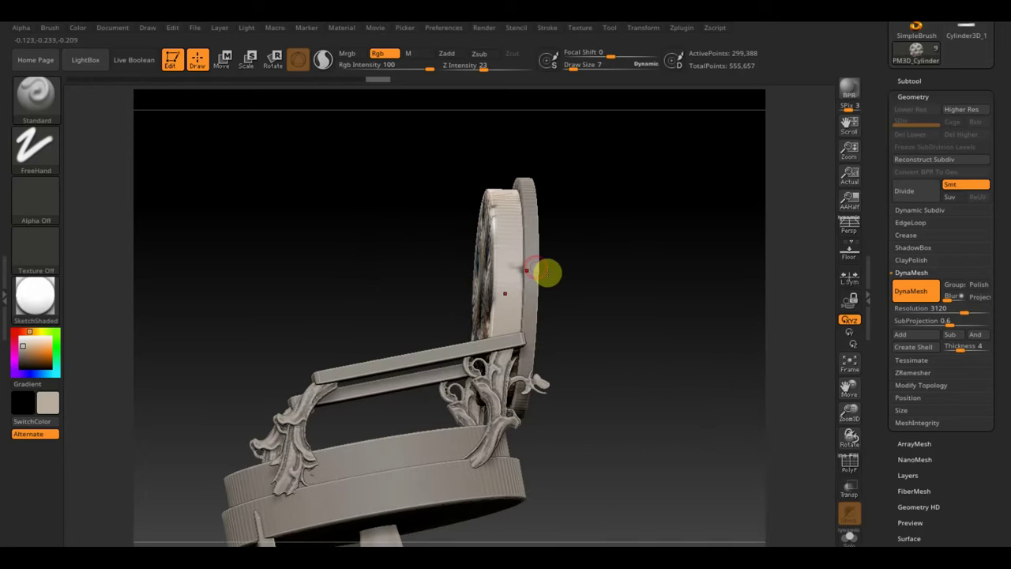
pyautogui.moveTo(553, 198)
pyautogui.mouseDown()
pyautogui.moveTo(708, 148)
pyautogui.moveTo(705, 136)
pyautogui.mouseUp()
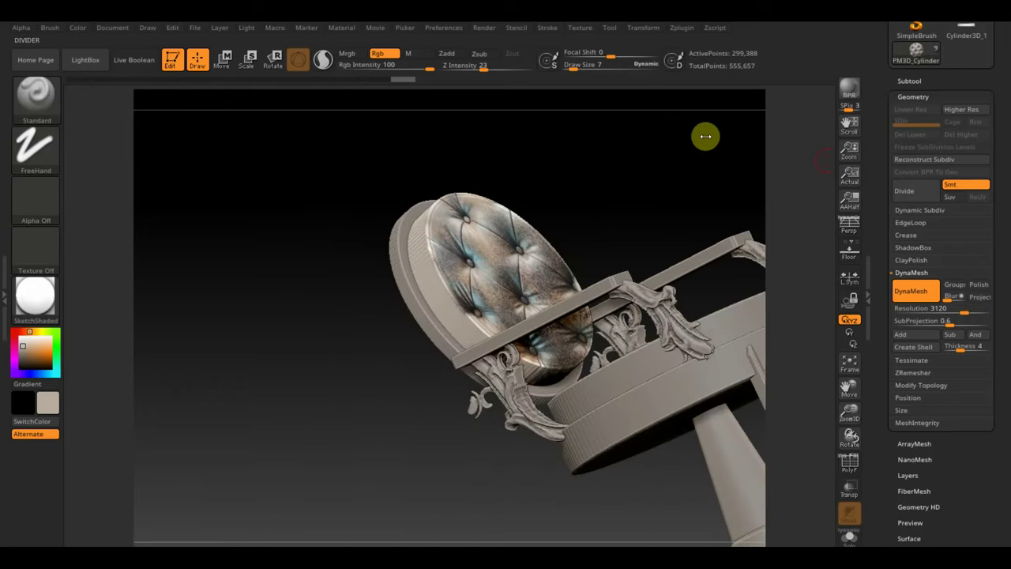
# Solo the tufted cushion subtool and paint its side rim light beige
pyautogui.click(908, 81)
pyautogui.keyDown('shift'); pyautogui.click(994, 181); pyautogui.keyUp('shift')
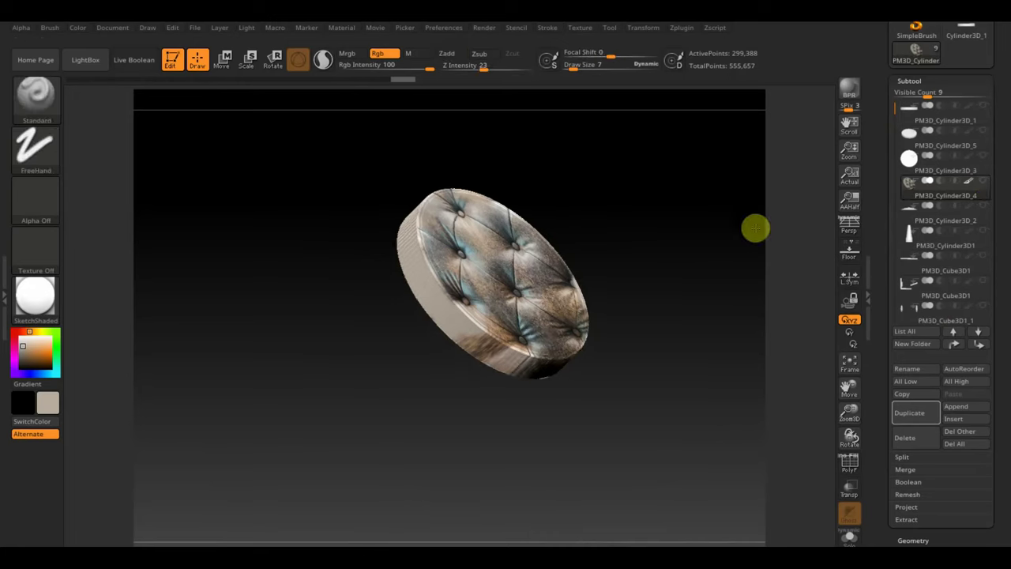
pyautogui.moveTo(755, 228)
pyautogui.mouseDown()
pyautogui.moveTo(734, 183)
pyautogui.moveTo(580, 288)
pyautogui.mouseUp()
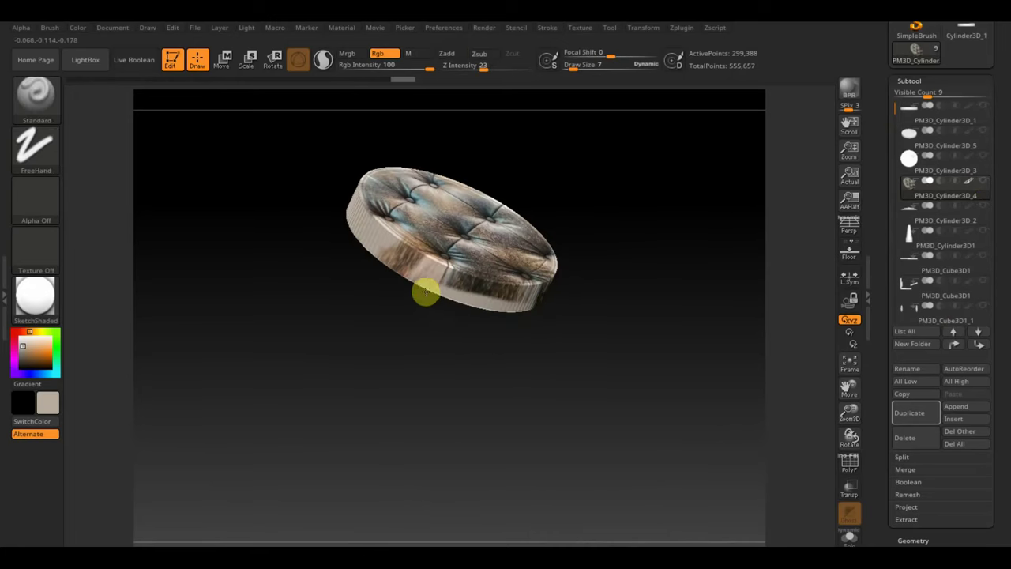
pyautogui.moveTo(425, 292)
pyautogui.mouseDown()
pyautogui.moveTo(377, 260)
pyautogui.moveTo(458, 287)
pyautogui.moveTo(397, 250)
pyautogui.mouseUp()
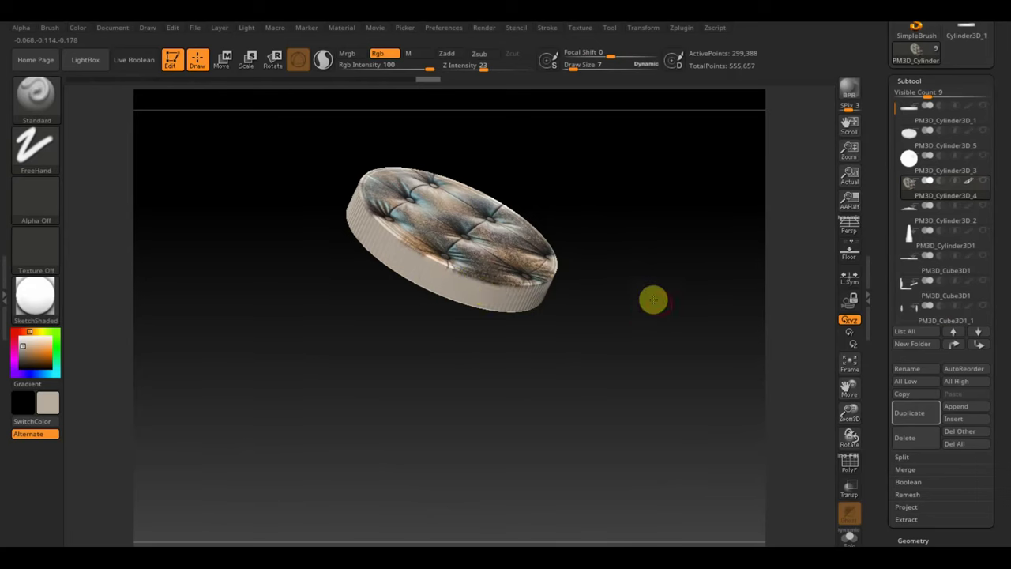
pyautogui.moveTo(653, 298)
pyautogui.mouseDown()
pyautogui.moveTo(609, 372)
pyautogui.moveTo(587, 356)
pyautogui.moveTo(649, 334)
pyautogui.moveTo(680, 293)
pyautogui.mouseUp()
pyautogui.moveTo(681, 293); pyautogui.dragTo(496, 218)
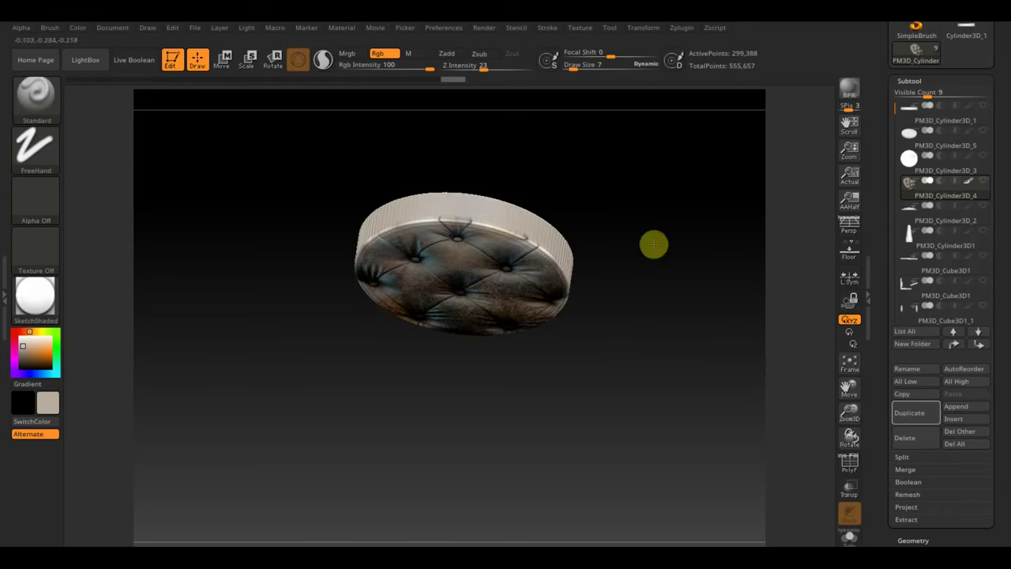
pyautogui.keyDown('shift'); pyautogui.moveTo(654, 243); pyautogui.dragTo(672, 177); pyautogui.keyUp('shift')
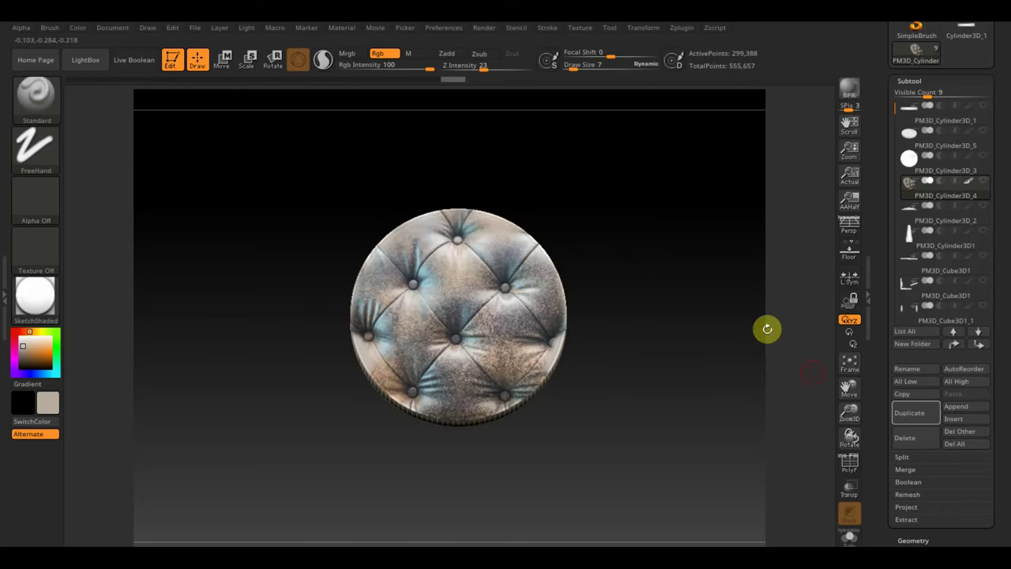
pyautogui.moveTo(1007, 524); pyautogui.dragTo(1008, 421)
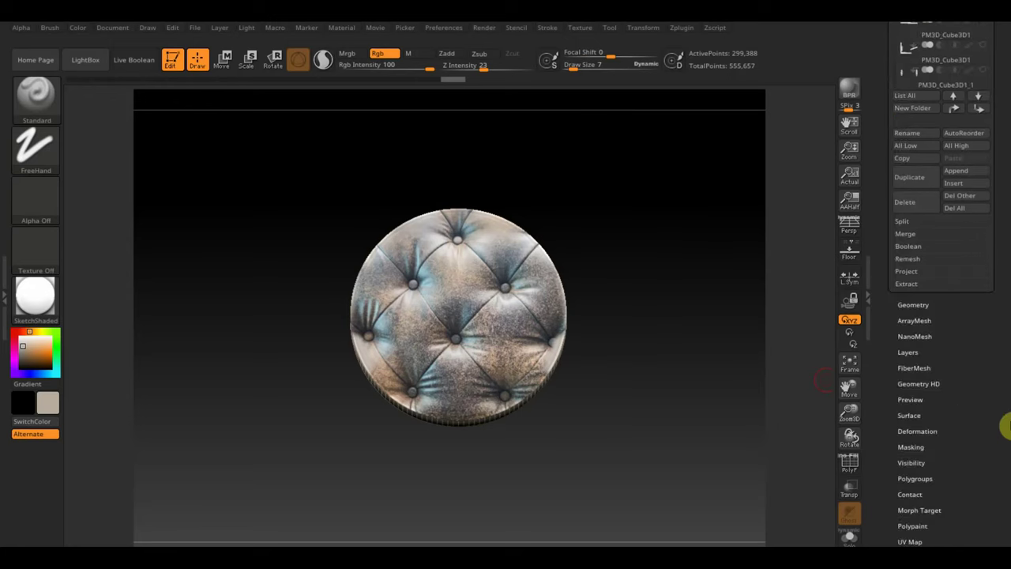
# Mask the disc by its painted colours and extrude the tufted pattern outward with the Move gizmo
pyautogui.click(920, 448)
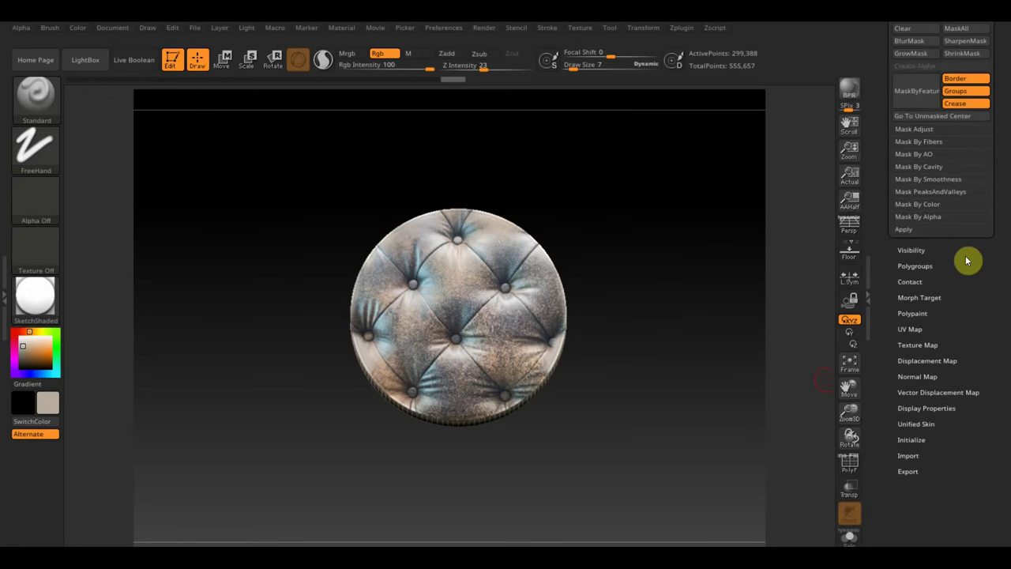
pyautogui.click(948, 204)
pyautogui.click(947, 216)
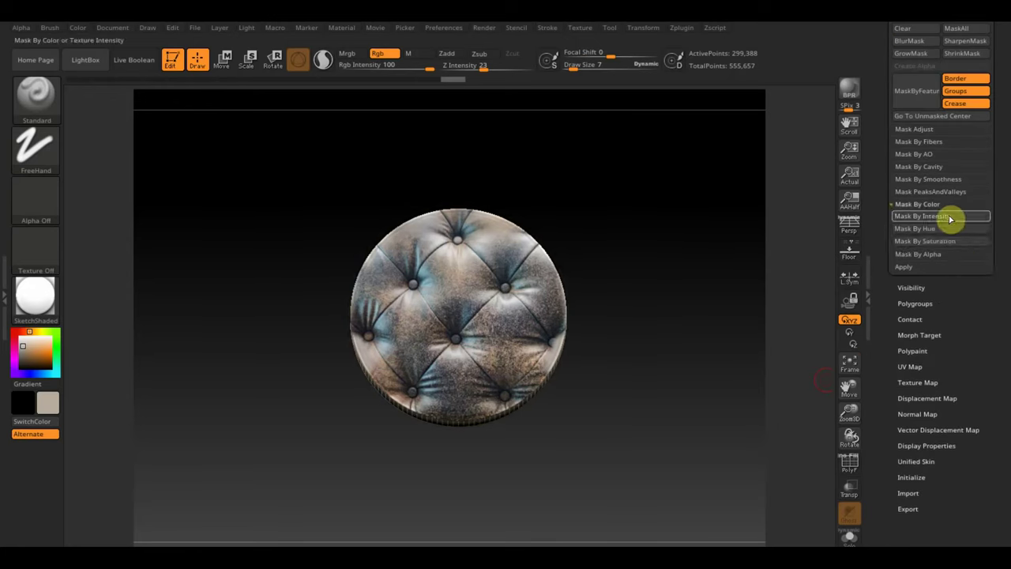
pyautogui.click(225, 64)
pyautogui.moveTo(609, 221); pyautogui.dragTo(548, 252)
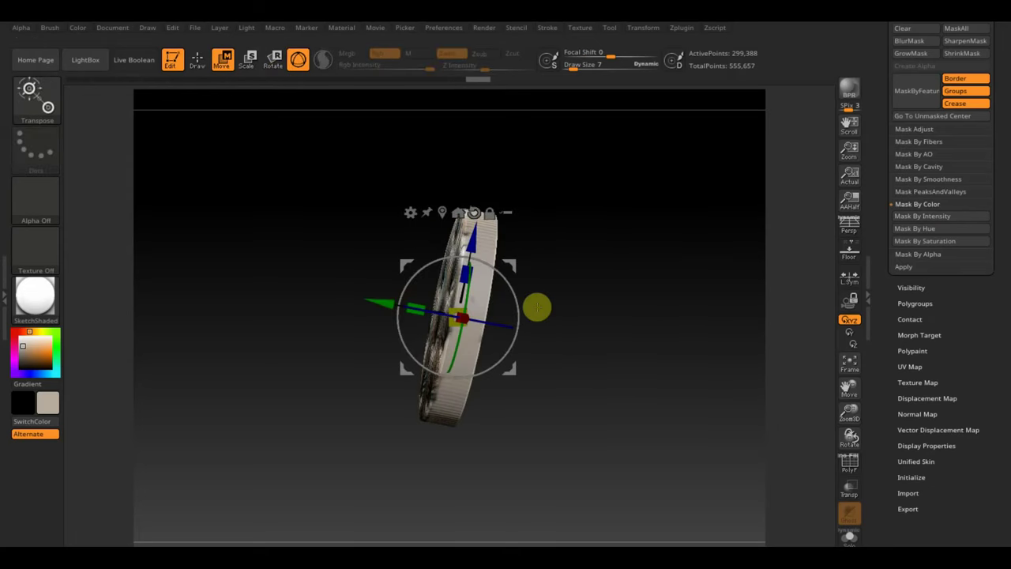
pyautogui.moveTo(537, 307); pyautogui.dragTo(388, 308)
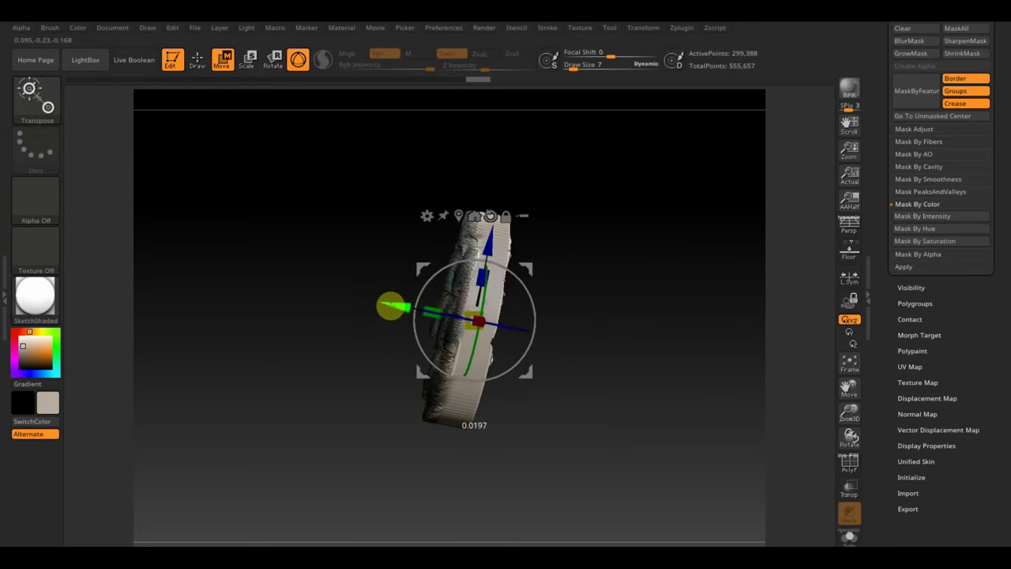
pyautogui.keyDown('ctrl'); pyautogui.moveTo(639, 284); pyautogui.dragTo(688, 366, button='right'); pyautogui.keyUp('ctrl')
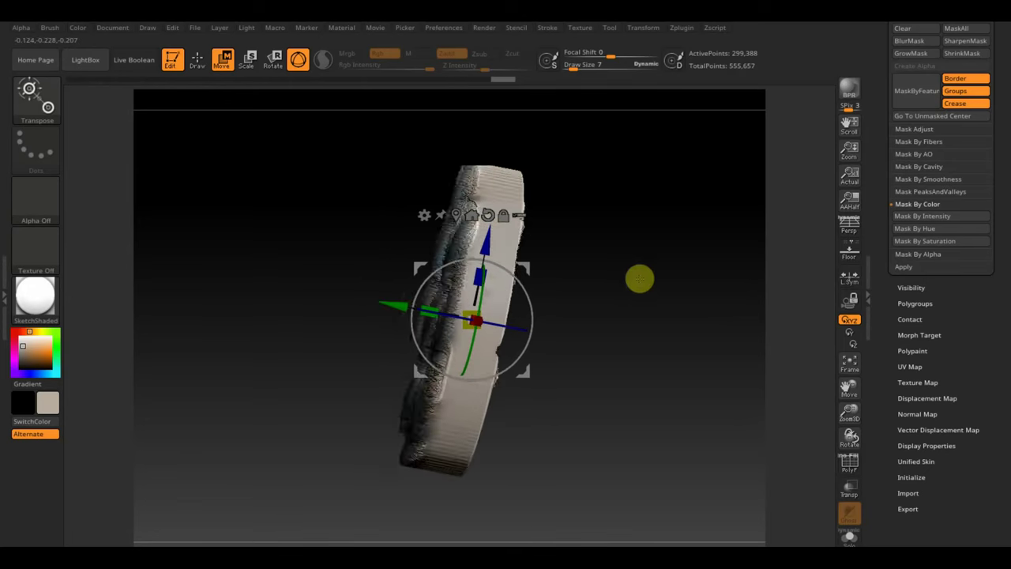
pyautogui.moveTo(688, 365); pyautogui.dragTo(740, 248)
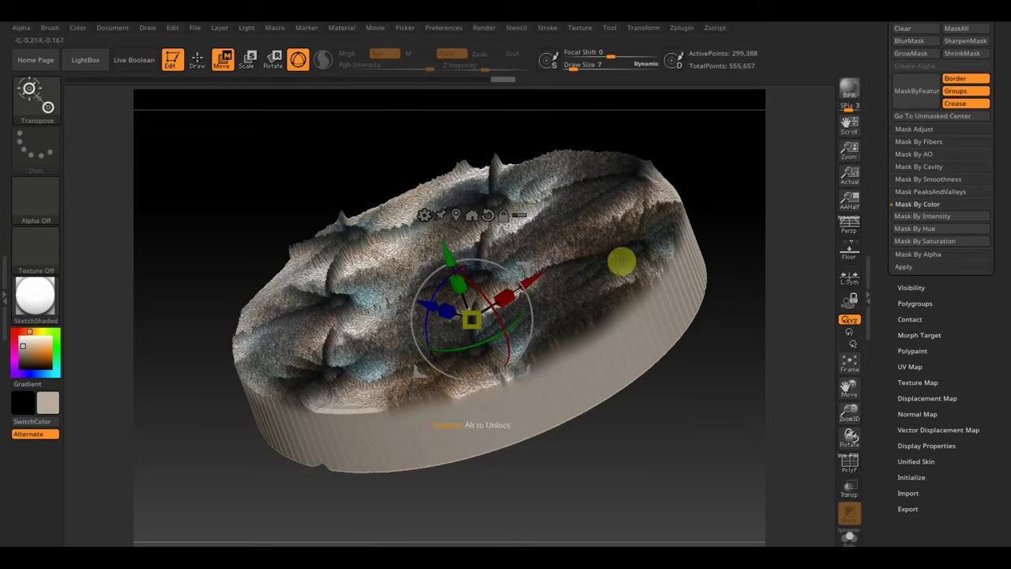
pyautogui.moveTo(458, 264); pyautogui.dragTo(439, 212)
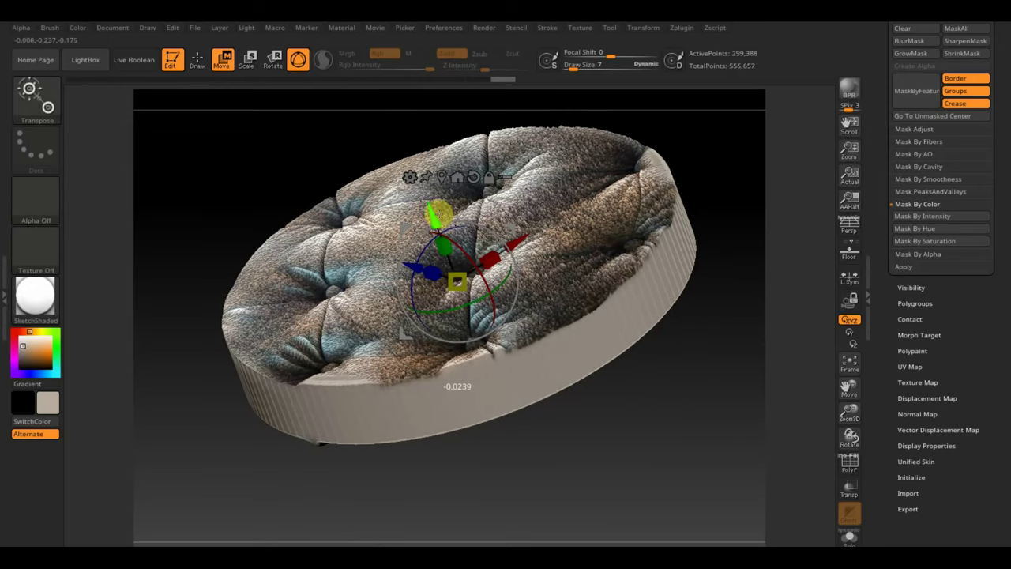
# Unhide all hidden parts of the model and select the TrimCurve brush
pyautogui.moveTo(711, 260)
pyautogui.mouseDown()
pyautogui.moveTo(762, 279)
pyautogui.moveTo(762, 343)
pyautogui.mouseUp()
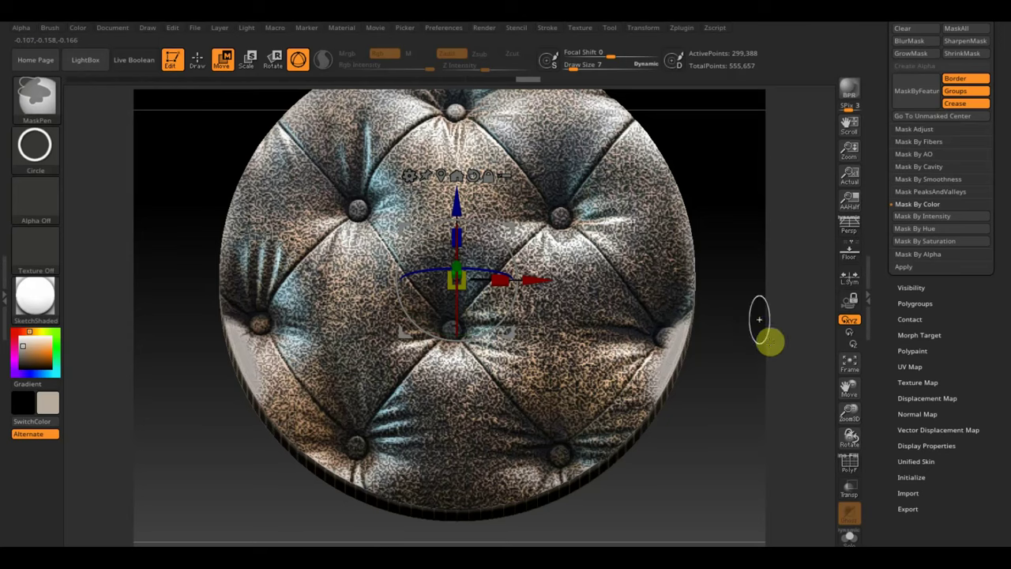
pyautogui.keyDown('ctrl'); pyautogui.keyDown('shift'); pyautogui.moveTo(745, 270); pyautogui.dragTo(774, 323); pyautogui.keyUp('shift'); pyautogui.keyUp('ctrl')
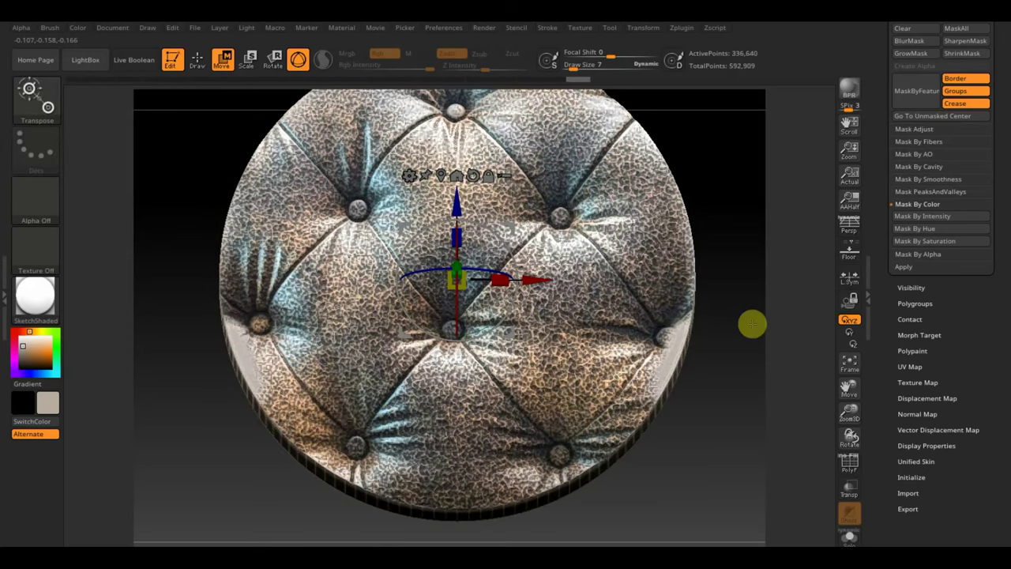
pyautogui.moveTo(752, 324)
pyautogui.keyDown('alt'); pyautogui.mouseDown()
pyautogui.moveTo(707, 343)
pyautogui.moveTo(521, 258)
pyautogui.mouseUp(); pyautogui.keyUp('alt')
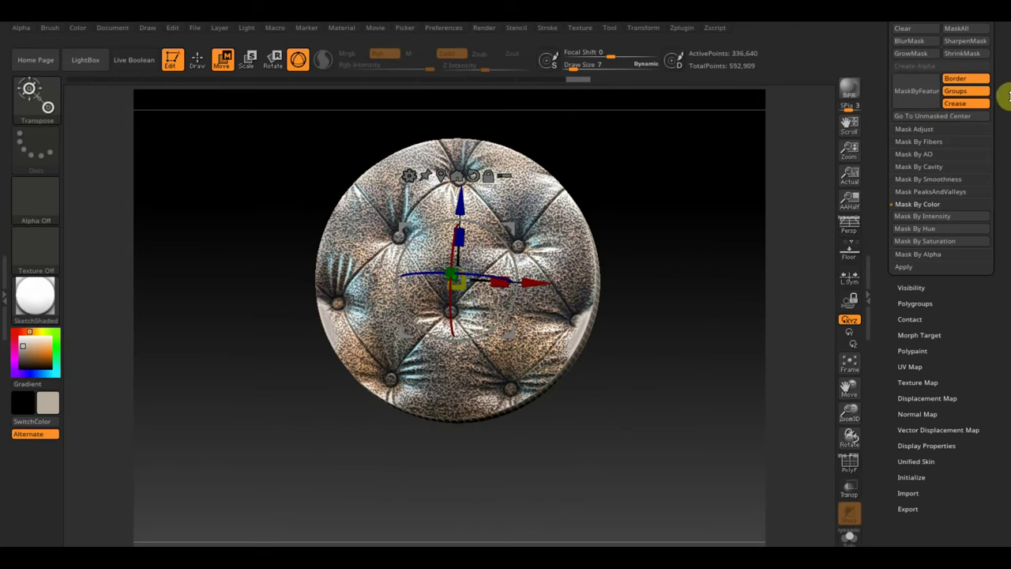
pyautogui.moveTo(689, 247)
pyautogui.mouseDown()
pyautogui.moveTo(609, 266)
pyautogui.moveTo(575, 262)
pyautogui.moveTo(603, 254)
pyautogui.moveTo(614, 263)
pyautogui.moveTo(579, 237)
pyautogui.mouseUp()
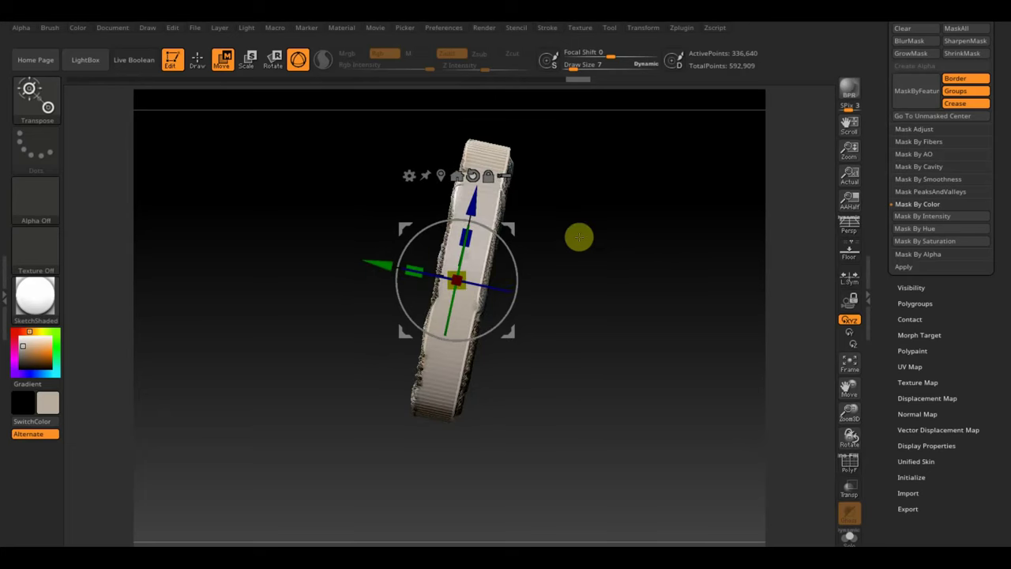
pyautogui.click(198, 59)
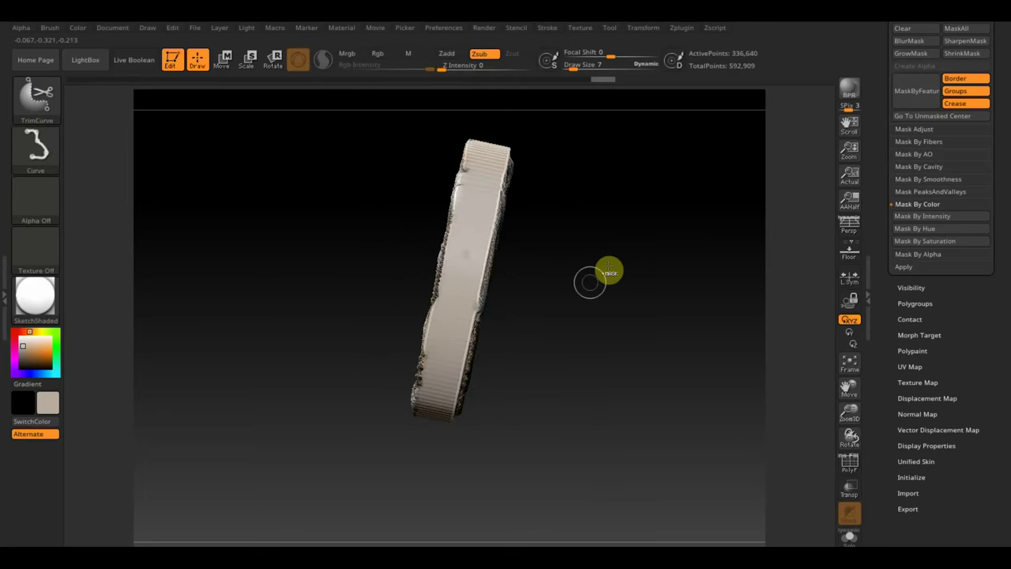
# Draw a TrimCurve slice line across the backrest disc
pyautogui.moveTo(1000, 74); pyautogui.dragTo(972, 120)
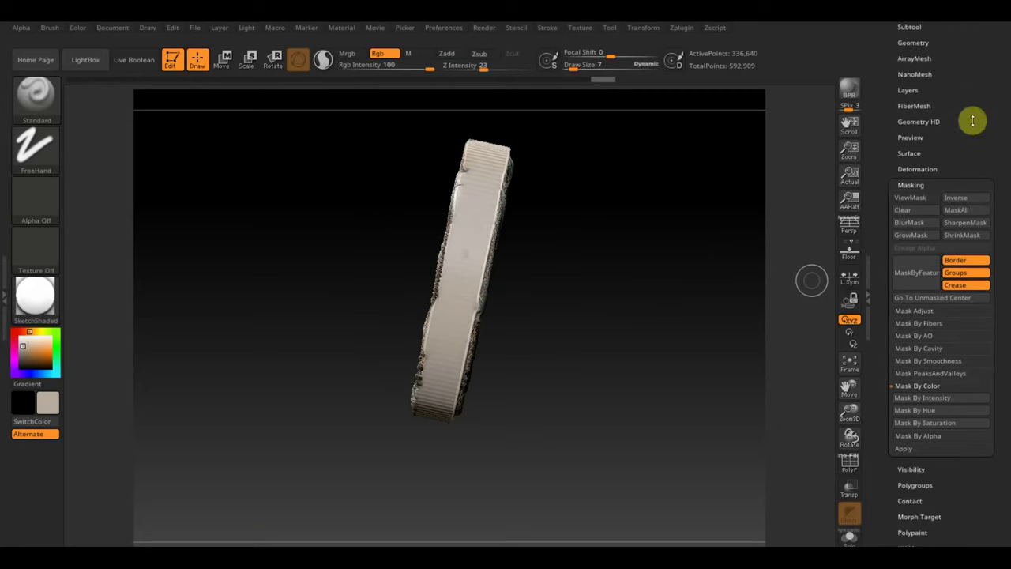
pyautogui.scroll(3, 961, 86)
pyautogui.click(916, 96)
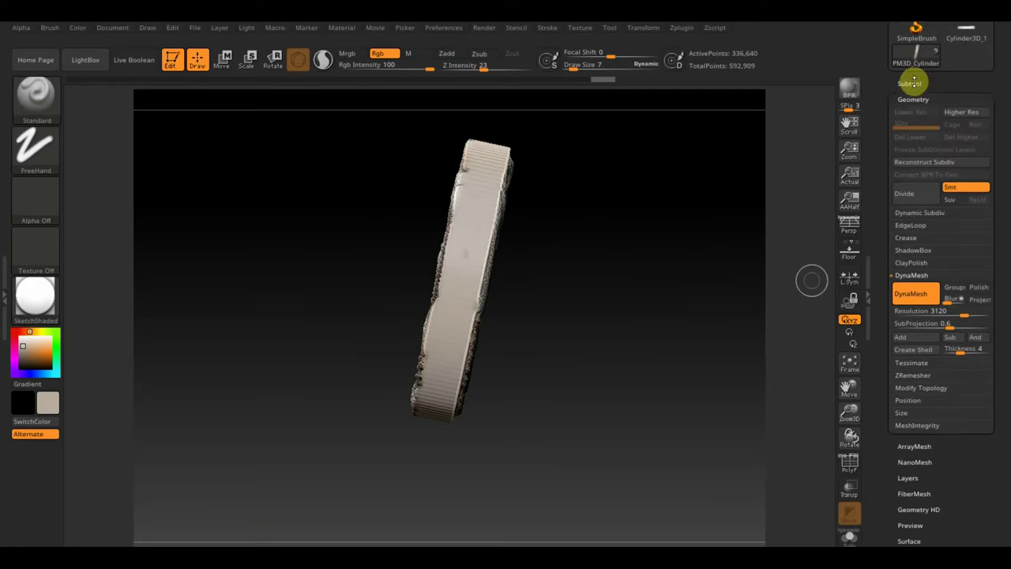
pyautogui.click(913, 83)
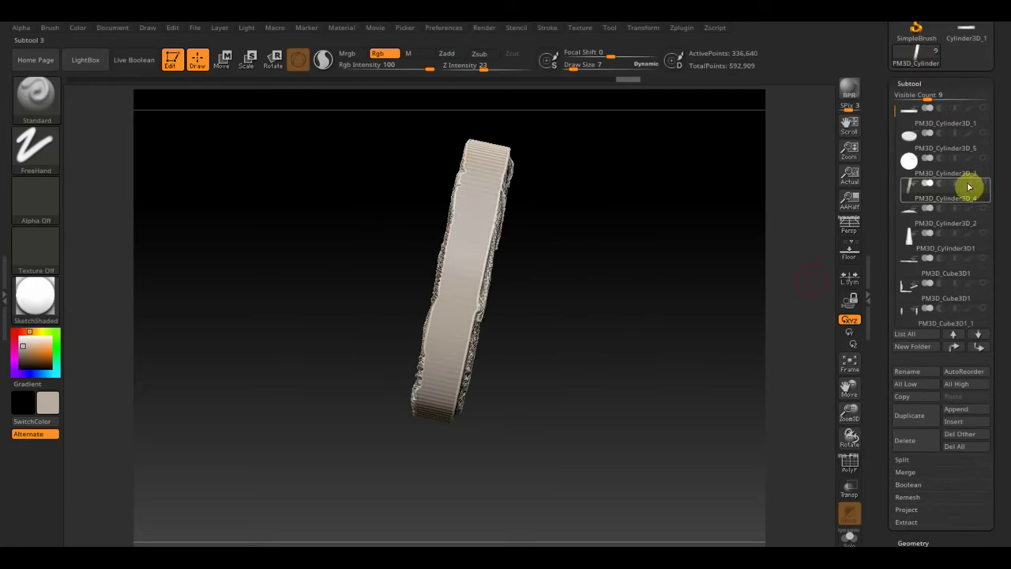
pyautogui.hotkey('ctrl', 'shift')
pyautogui.moveTo(548, 128)
pyautogui.keyDown('ctrl'); pyautogui.keyDown('shift'); pyautogui.mouseDown()
pyautogui.moveTo(447, 471)
pyautogui.moveTo(417, 501)
pyautogui.moveTo(444, 510)
pyautogui.moveTo(419, 507)
pyautogui.moveTo(672, 349)
pyautogui.moveTo(648, 363)
pyautogui.moveTo(724, 379)
pyautogui.mouseUp(); pyautogui.keyUp('shift'); pyautogui.keyUp('ctrl')
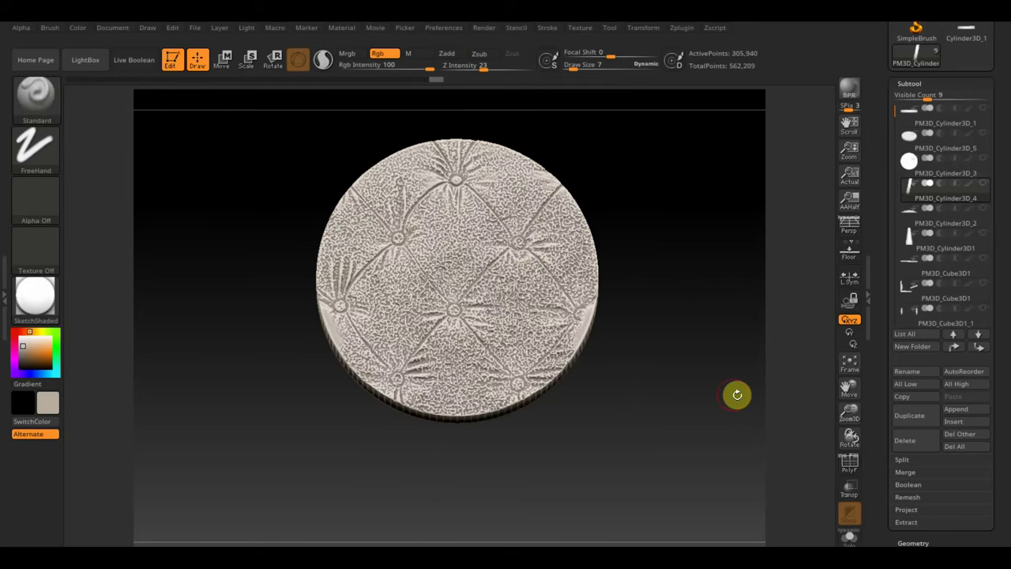
# Select PM3D_Cylinder3D_4 and smooth the rough relief on the right, upper-left and lower areas
pyautogui.click(967, 191)
pyautogui.moveTo(679, 379)
pyautogui.mouseDown()
pyautogui.moveTo(632, 384)
pyautogui.moveTo(644, 394)
pyautogui.moveTo(480, 316)
pyautogui.mouseUp()
pyautogui.keyDown('shift'); pyautogui.moveTo(708, 303); pyautogui.dragTo(559, 300); pyautogui.keyUp('shift')
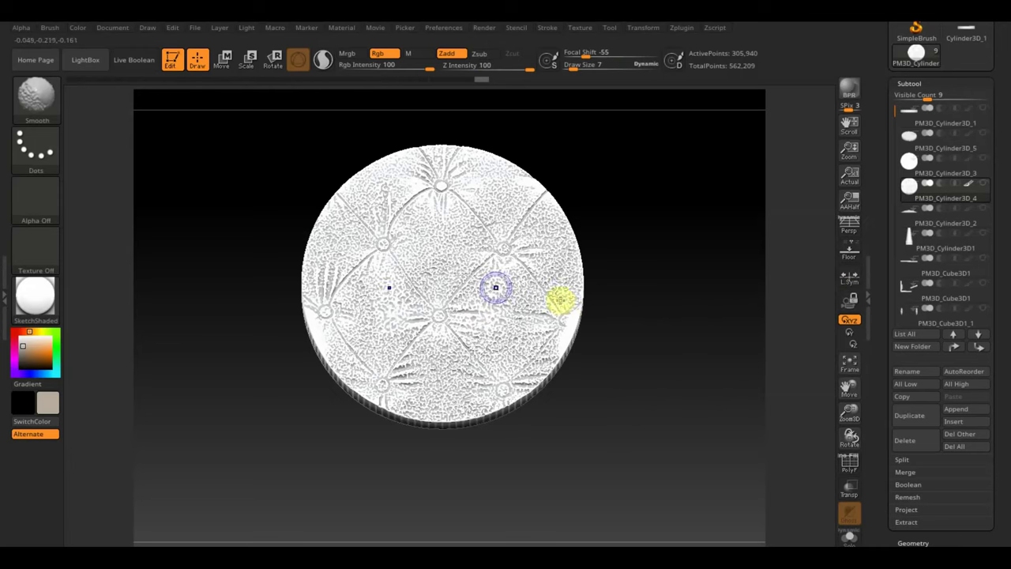
pyautogui.moveTo(493, 288)
pyautogui.keyDown('shift'); pyautogui.mouseDown()
pyautogui.moveTo(466, 314)
pyautogui.moveTo(544, 235)
pyautogui.moveTo(433, 247)
pyautogui.moveTo(415, 220)
pyautogui.mouseUp(); pyautogui.keyUp('shift')
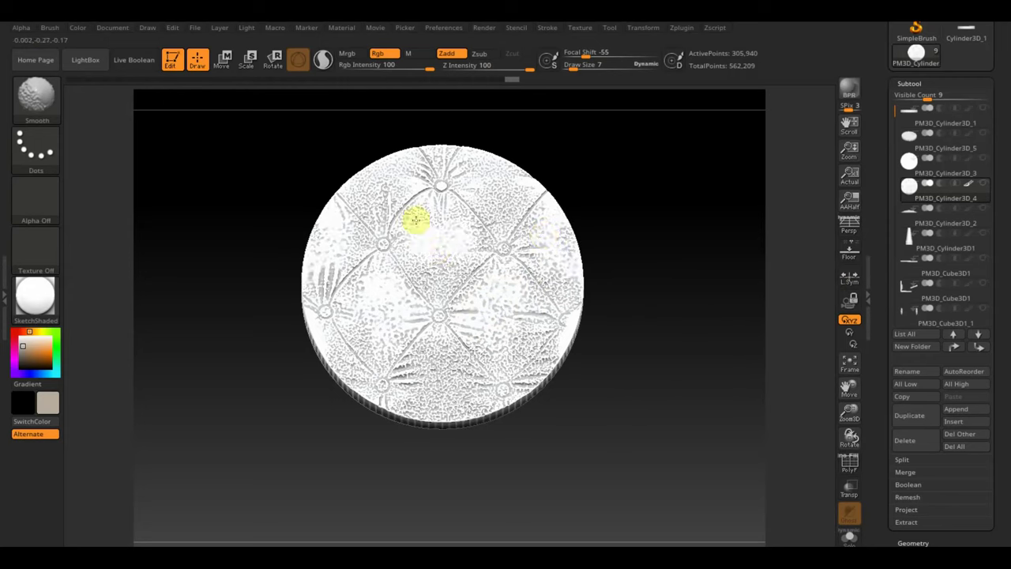
pyautogui.moveTo(440, 278)
pyautogui.keyDown('shift'); pyautogui.mouseDown()
pyautogui.moveTo(402, 207)
pyautogui.moveTo(368, 203)
pyautogui.moveTo(386, 171)
pyautogui.mouseUp(); pyautogui.keyUp('shift')
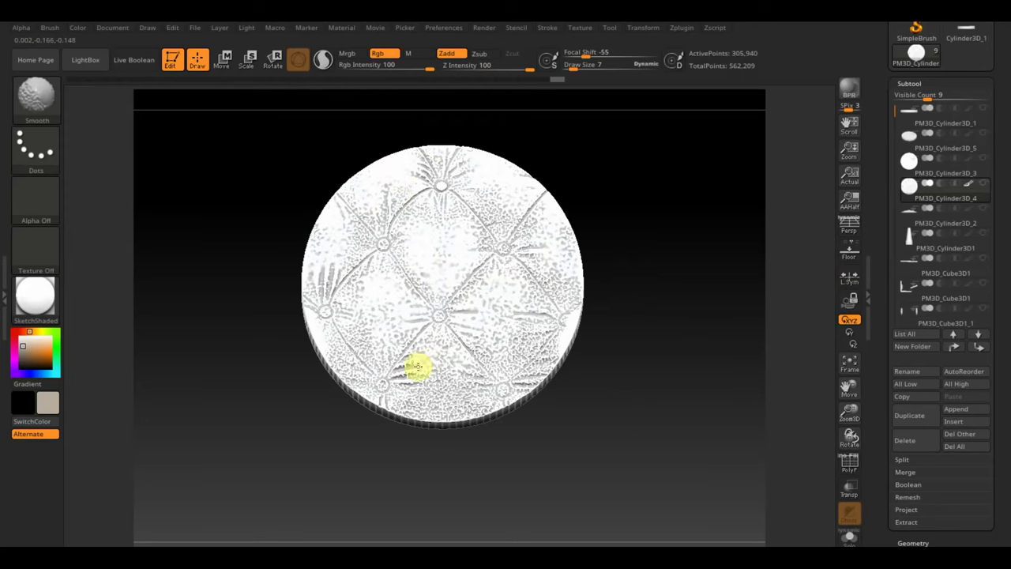
pyautogui.keyDown('shift'); pyautogui.moveTo(427, 371); pyautogui.dragTo(431, 405); pyautogui.keyUp('shift')
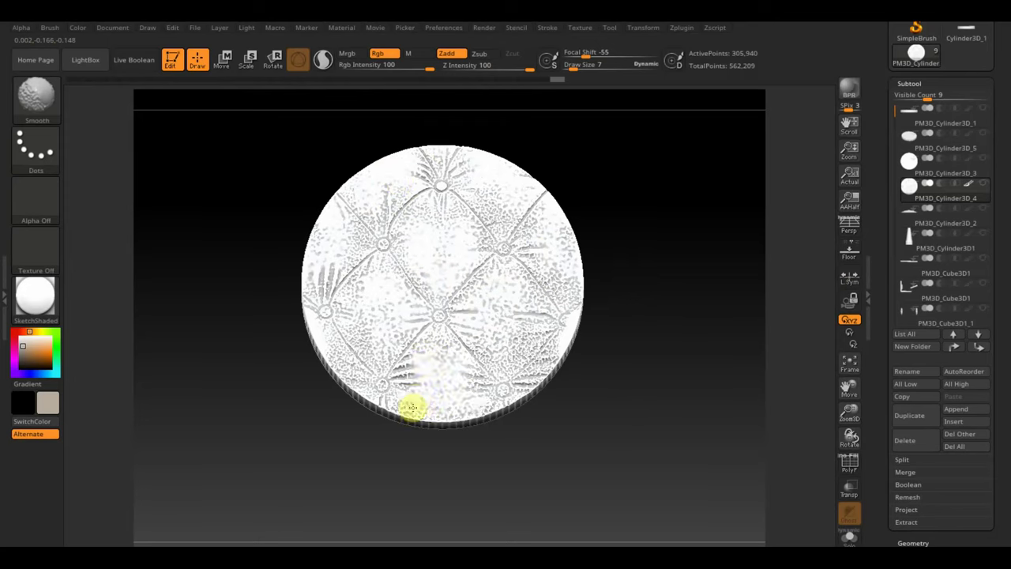
pyautogui.moveTo(510, 356)
pyautogui.keyDown('shift'); pyautogui.mouseDown()
pyautogui.moveTo(521, 345)
pyautogui.moveTo(555, 359)
pyautogui.mouseUp(); pyautogui.keyUp('shift')
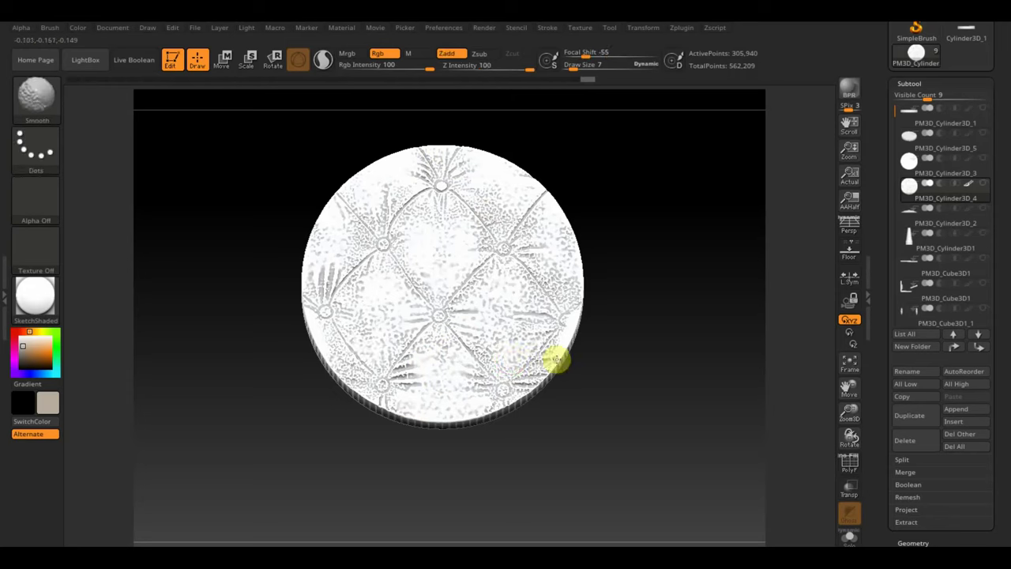
pyautogui.moveTo(641, 365)
pyautogui.mouseDown()
pyautogui.moveTo(677, 393)
pyautogui.moveTo(656, 383)
pyautogui.mouseUp()
# Step back through the undo history to the plain untextured disc
pyautogui.hotkey('ctrl', 'z')
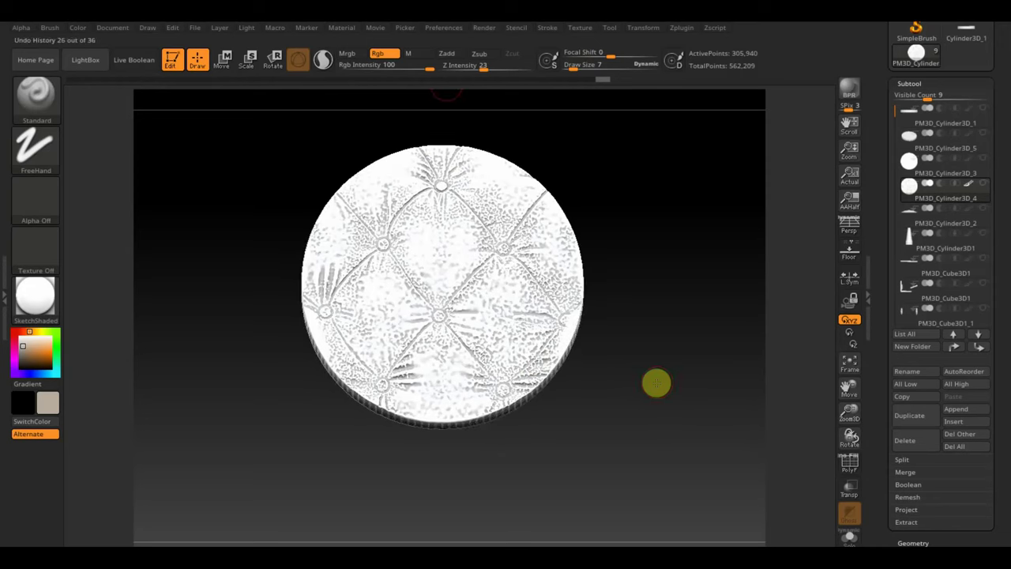
pyautogui.click(406, 77)
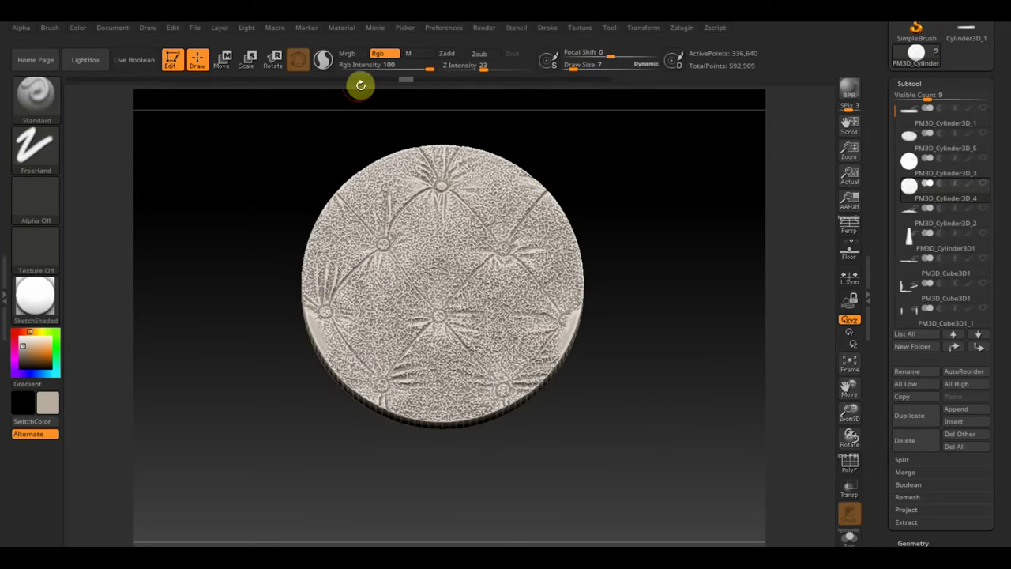
pyautogui.click(315, 77)
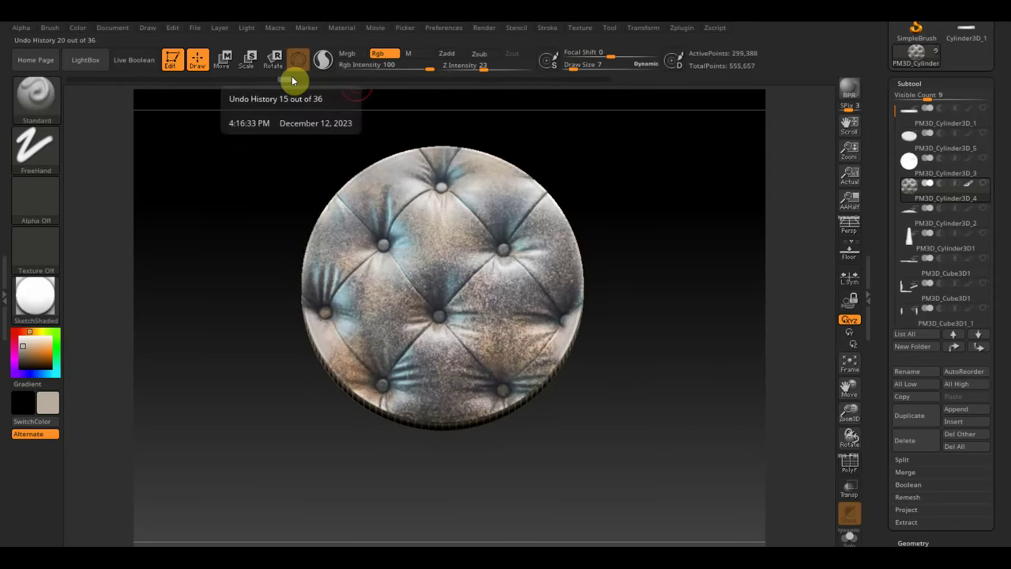
pyautogui.click(195, 79)
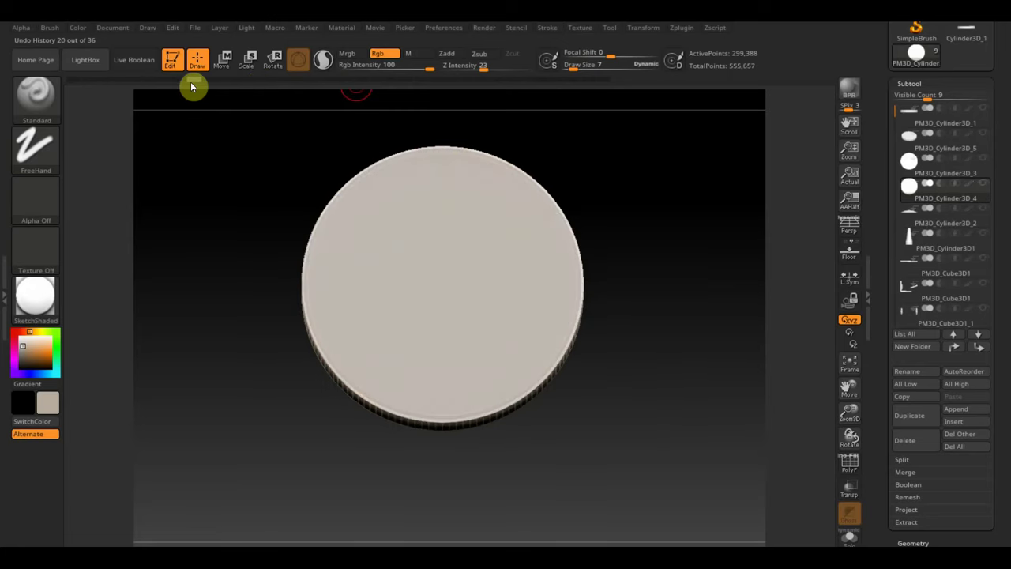
# Import the z_3003_3 tufted leather image as a texture and add it to Spotlight
pyautogui.click(579, 30)
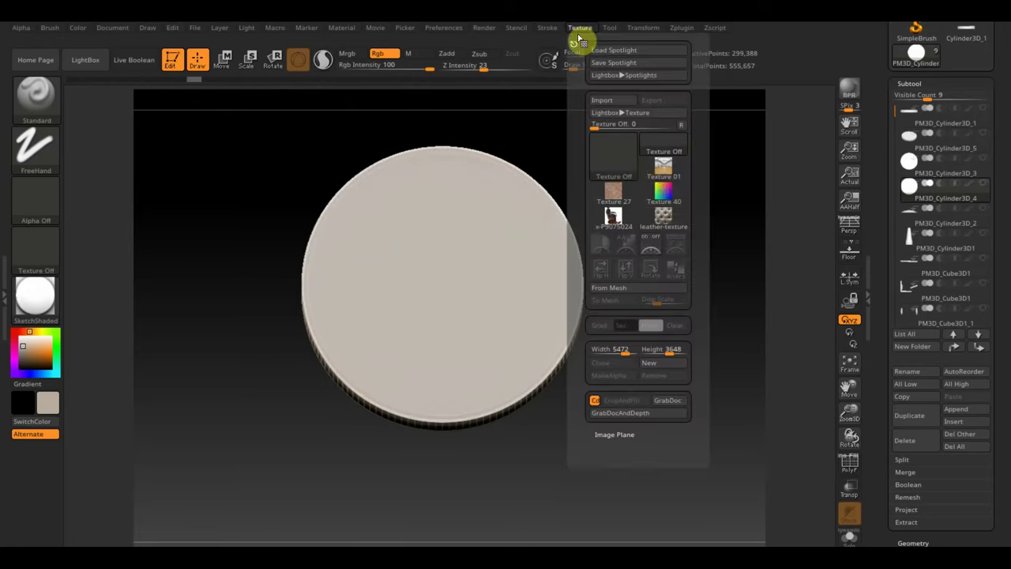
pyautogui.click(607, 123)
pyautogui.scroll(-5, 477, 220)
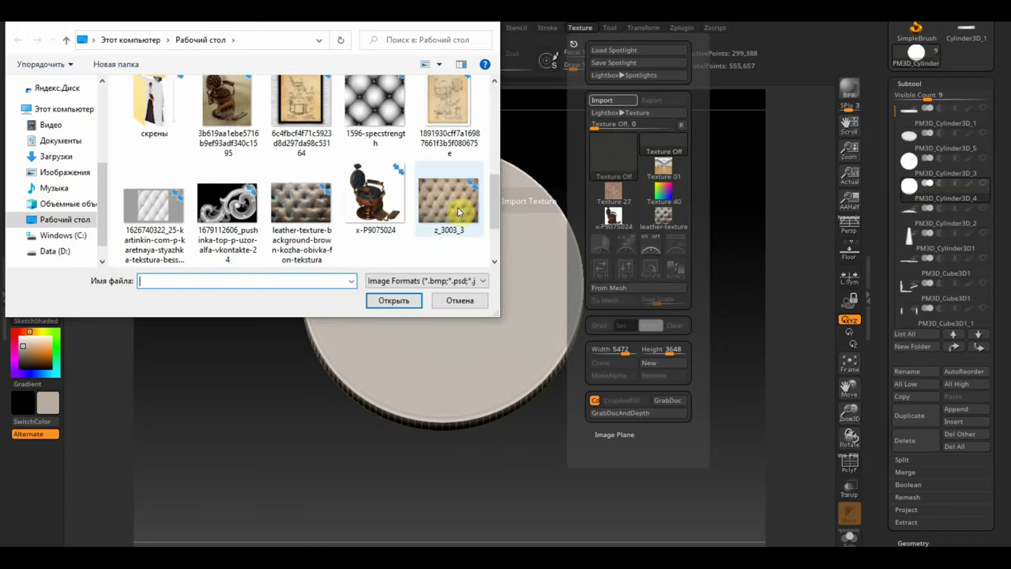
pyautogui.scroll(-1, 458, 211)
pyautogui.click(451, 116)
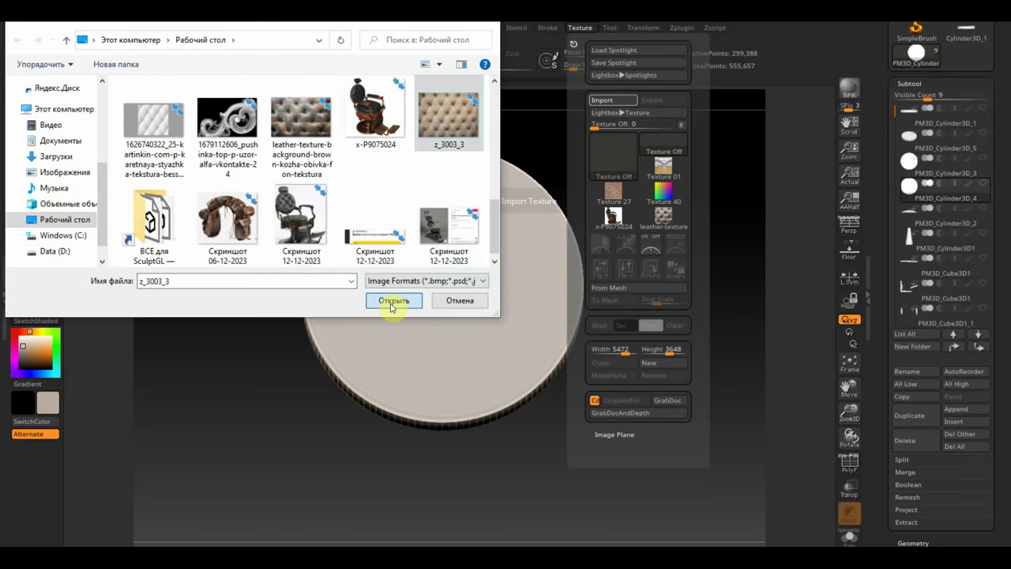
pyautogui.click(391, 304)
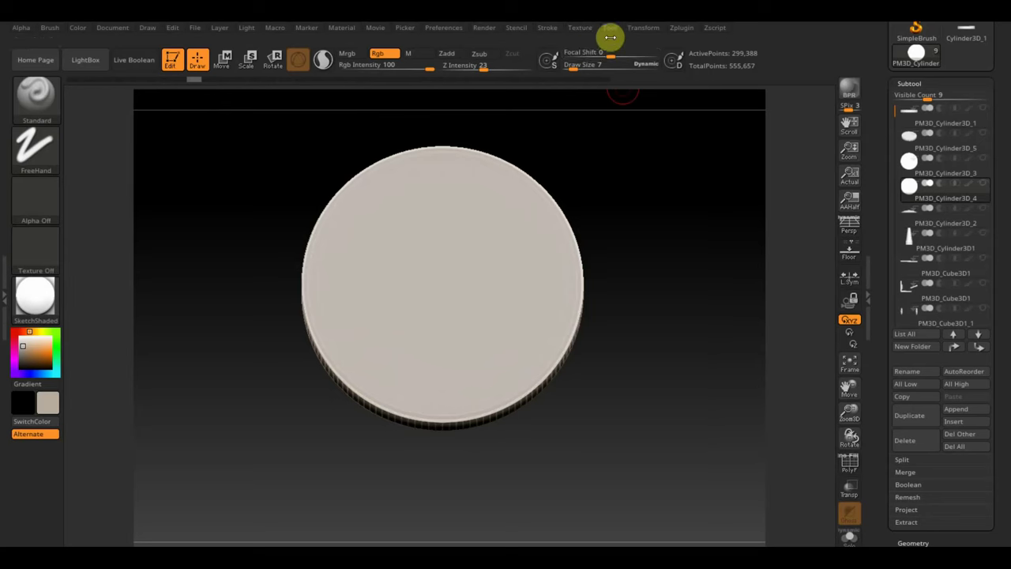
pyautogui.click(589, 32)
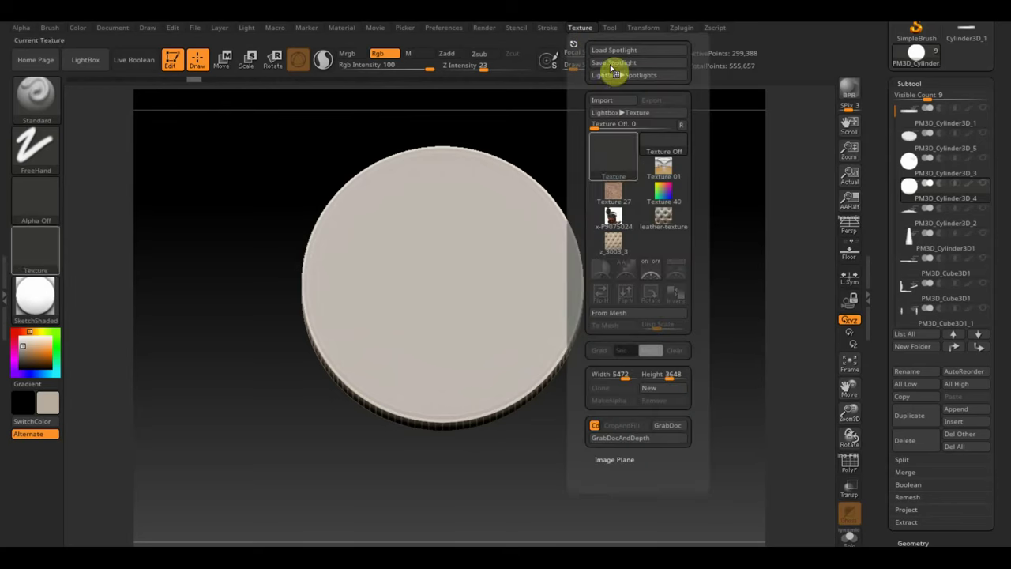
pyautogui.click(639, 248)
pyautogui.click(677, 274)
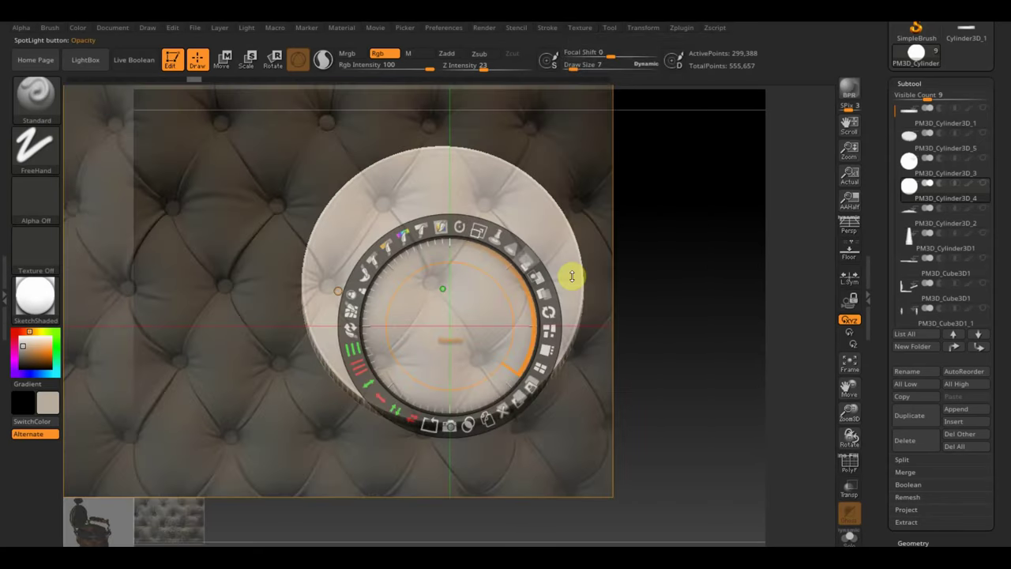
# Resize the Spotlight leather image to fit the cushion and paint it onto the face
pyautogui.moveTo(476, 228)
pyautogui.mouseDown()
pyautogui.moveTo(446, 215)
pyautogui.moveTo(440, 255)
pyautogui.moveTo(523, 247)
pyautogui.moveTo(537, 273)
pyautogui.moveTo(581, 282)
pyautogui.moveTo(570, 279)
pyautogui.mouseUp()
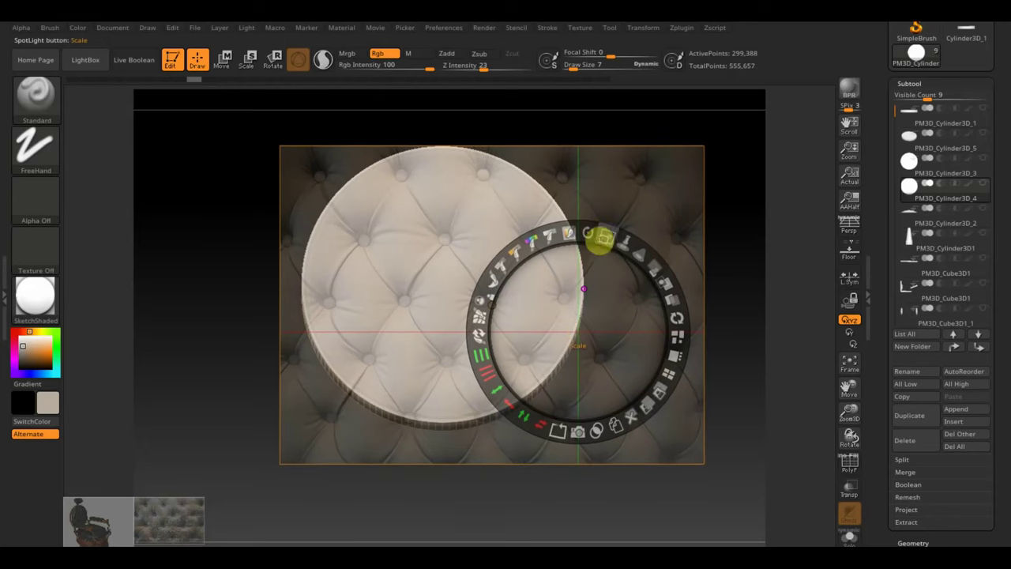
pyautogui.moveTo(611, 243); pyautogui.dragTo(586, 285)
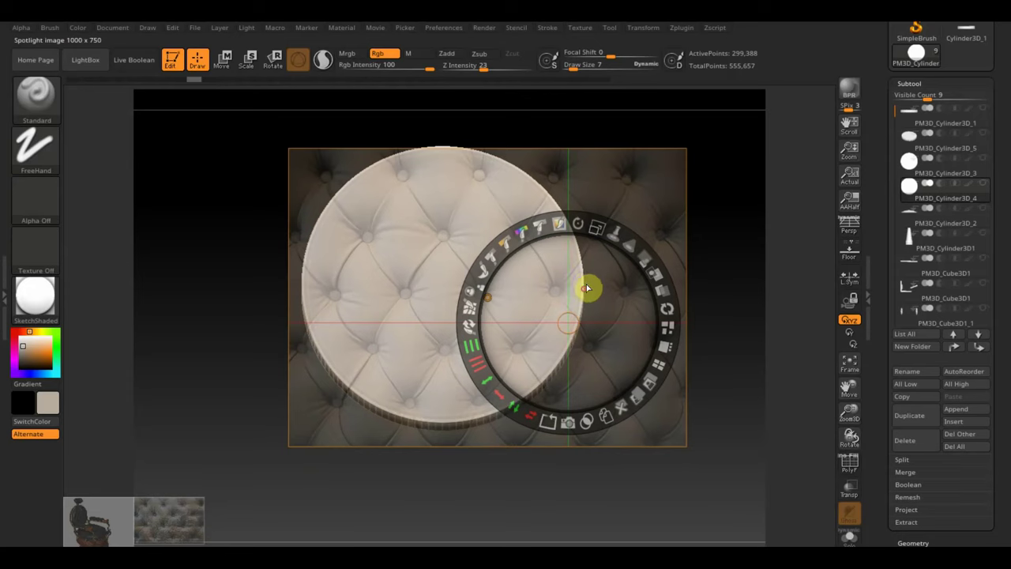
pyautogui.press('z')
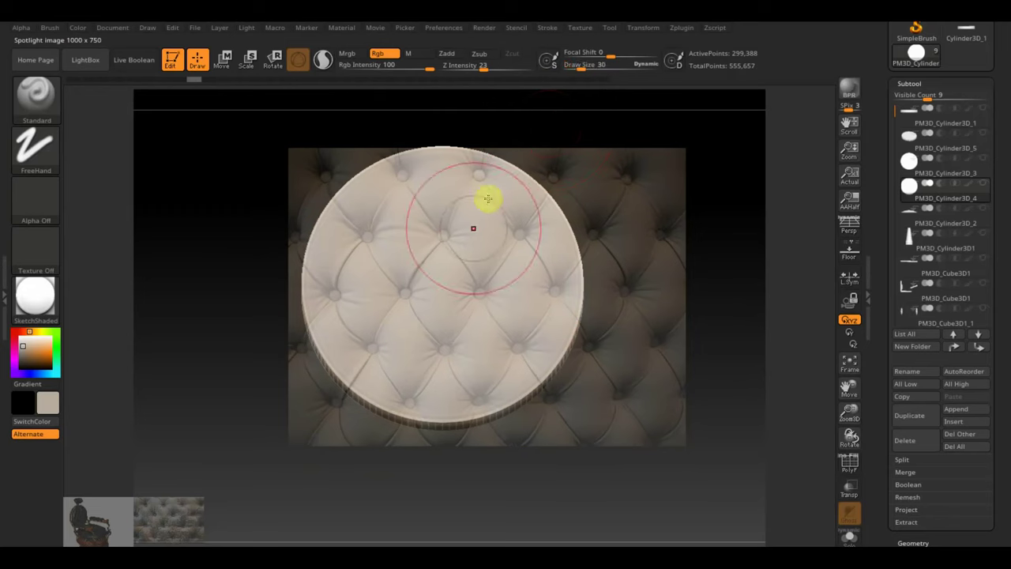
pyautogui.moveTo(485, 198)
pyautogui.mouseDown()
pyautogui.moveTo(397, 200)
pyautogui.moveTo(474, 177)
pyautogui.moveTo(350, 311)
pyautogui.moveTo(524, 366)
pyautogui.moveTo(402, 377)
pyautogui.moveTo(489, 348)
pyautogui.mouseUp()
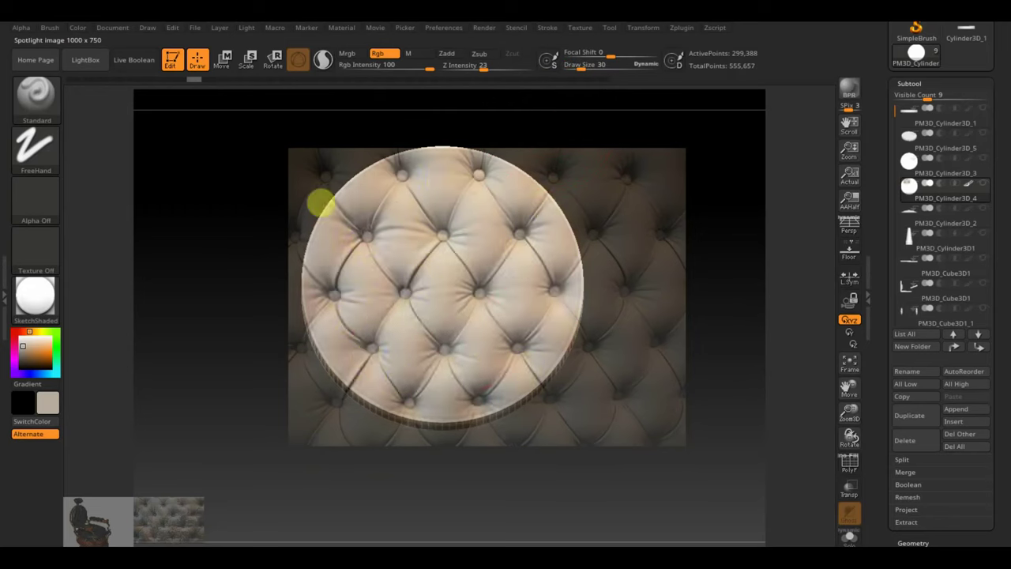
pyautogui.click(323, 361)
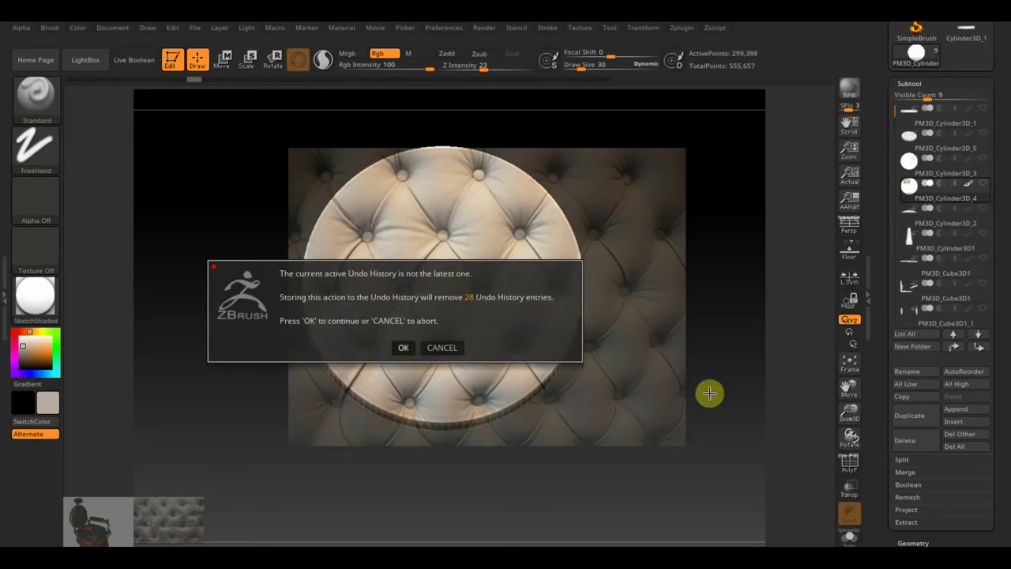
pyautogui.click(402, 348)
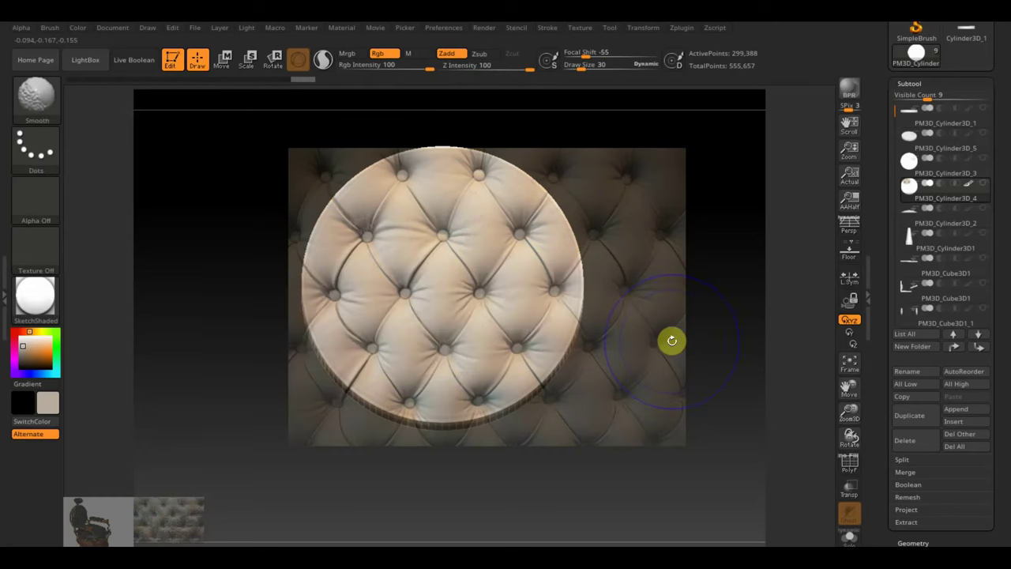
# Reduce Draw Size to 12 and turn off the Spotlight overlay
pyautogui.hotkey('shift', 'z')
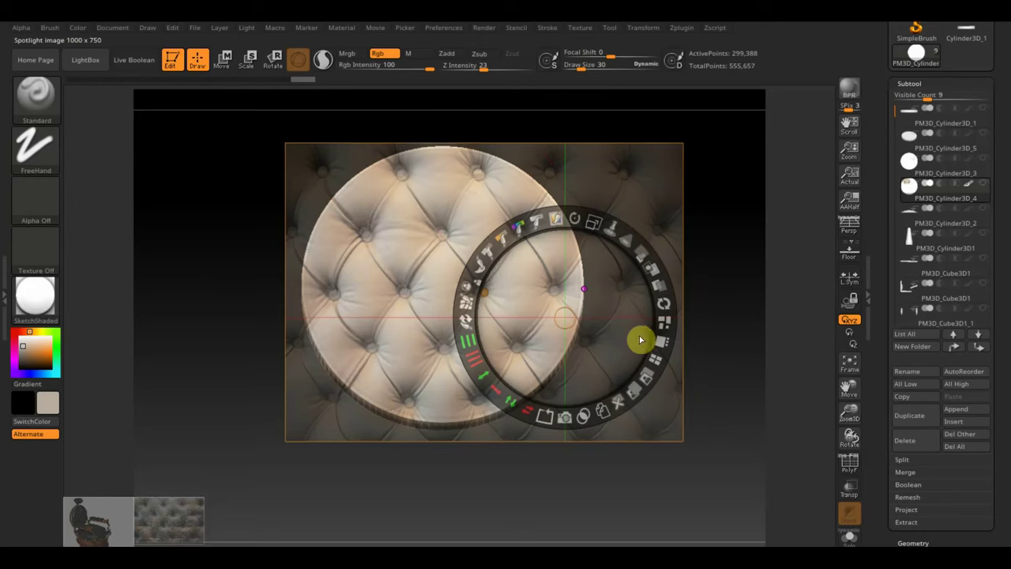
pyautogui.press('z')
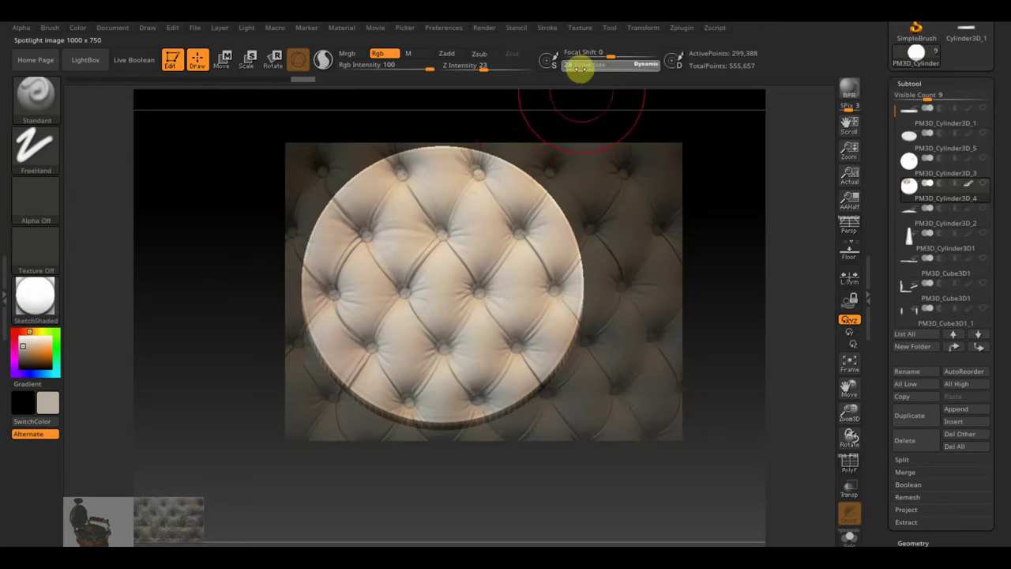
pyautogui.moveTo(580, 69); pyautogui.dragTo(573, 69)
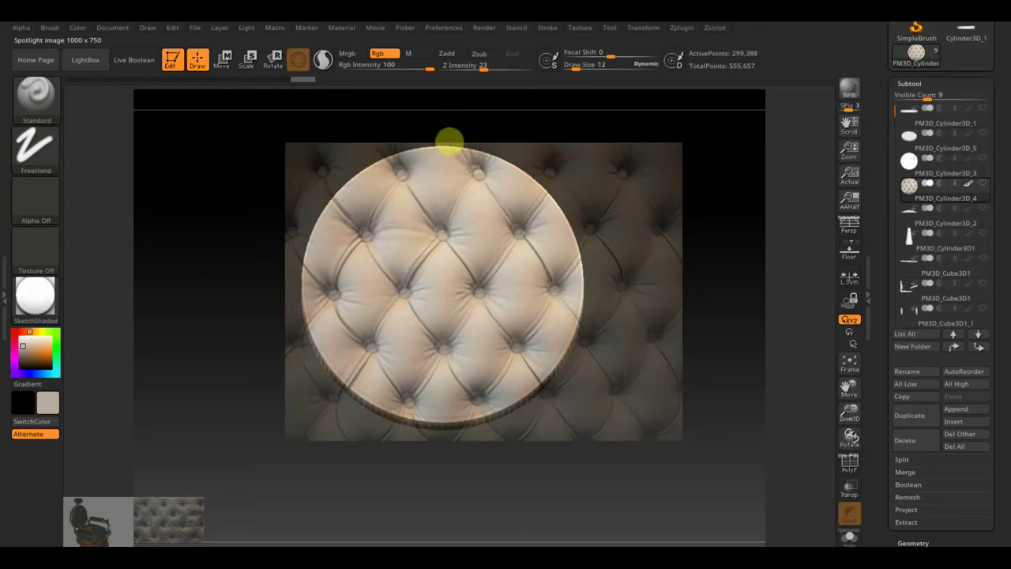
pyautogui.hotkey('shift', 'z')
# Apply Mask By Intensity to the cushion, then drag the unmasked tufts outward with Move
pyautogui.moveTo(702, 264); pyautogui.dragTo(643, 289)
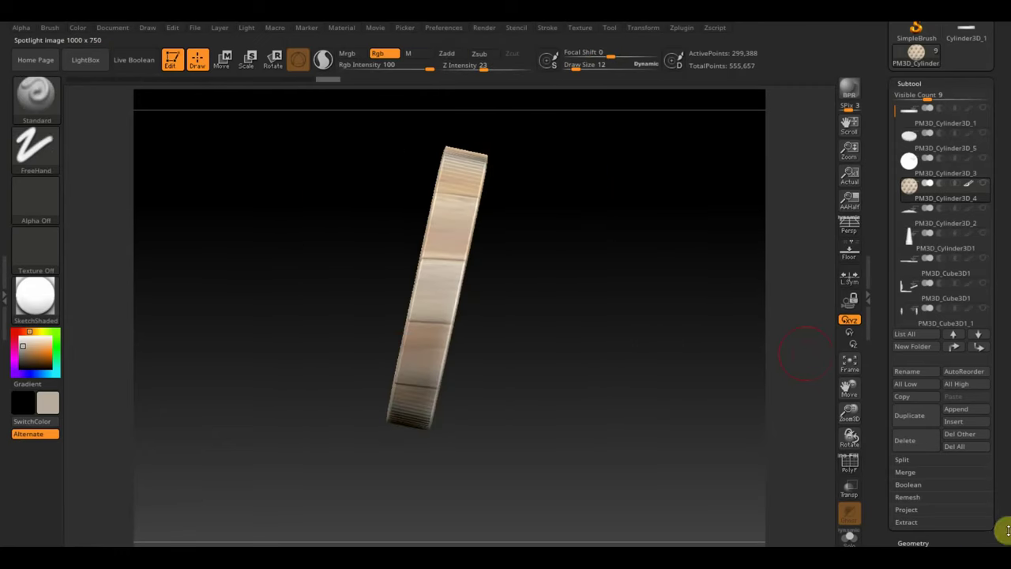
pyautogui.scroll(-5, 1008, 531)
pyautogui.scroll(-1, 944, 490)
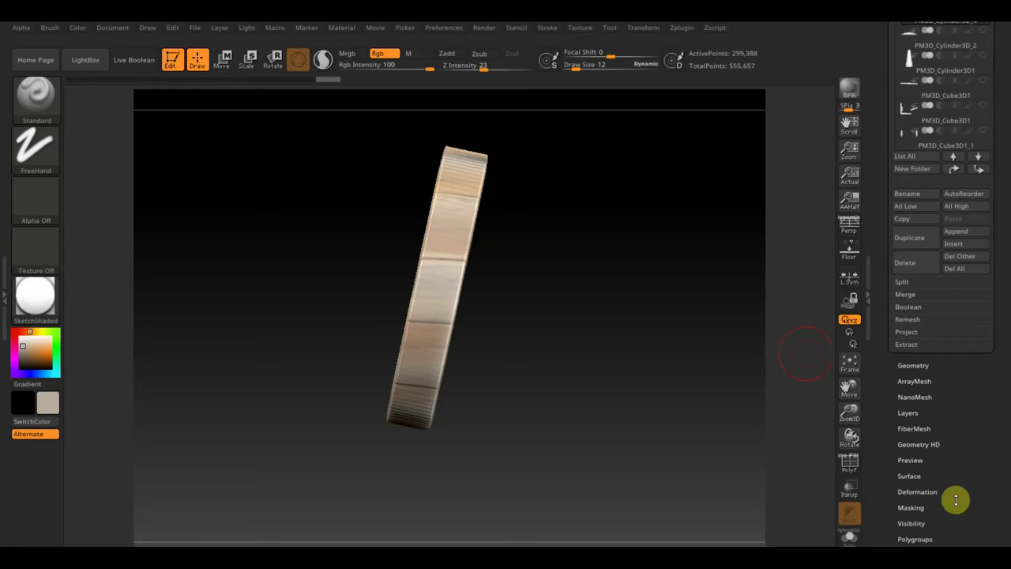
pyautogui.scroll(-1, 955, 499)
pyautogui.click(913, 476)
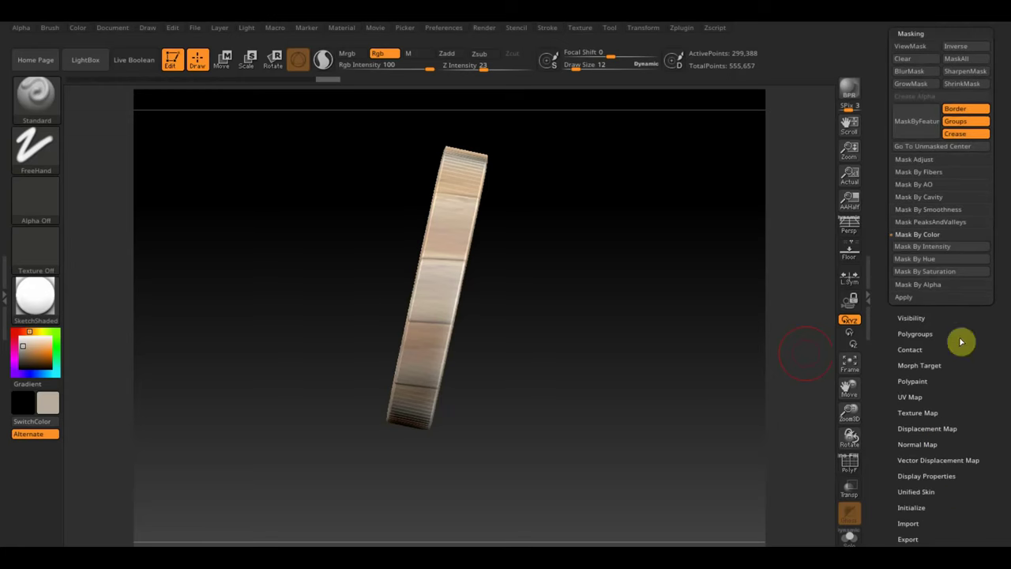
pyautogui.click(943, 250)
pyautogui.click(222, 63)
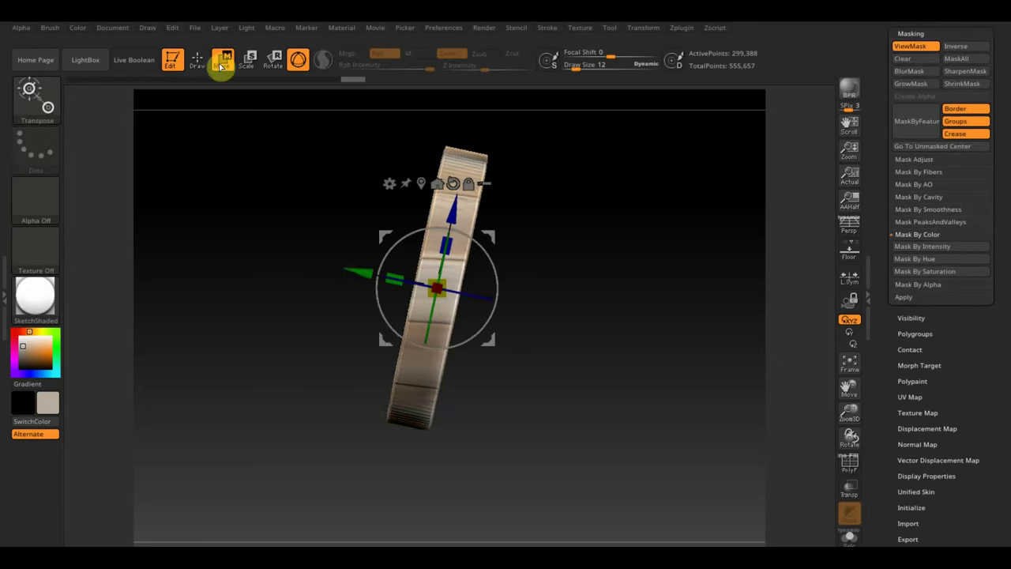
pyautogui.moveTo(354, 266)
pyautogui.mouseDown()
pyautogui.moveTo(371, 274)
pyautogui.moveTo(335, 269)
pyautogui.mouseUp()
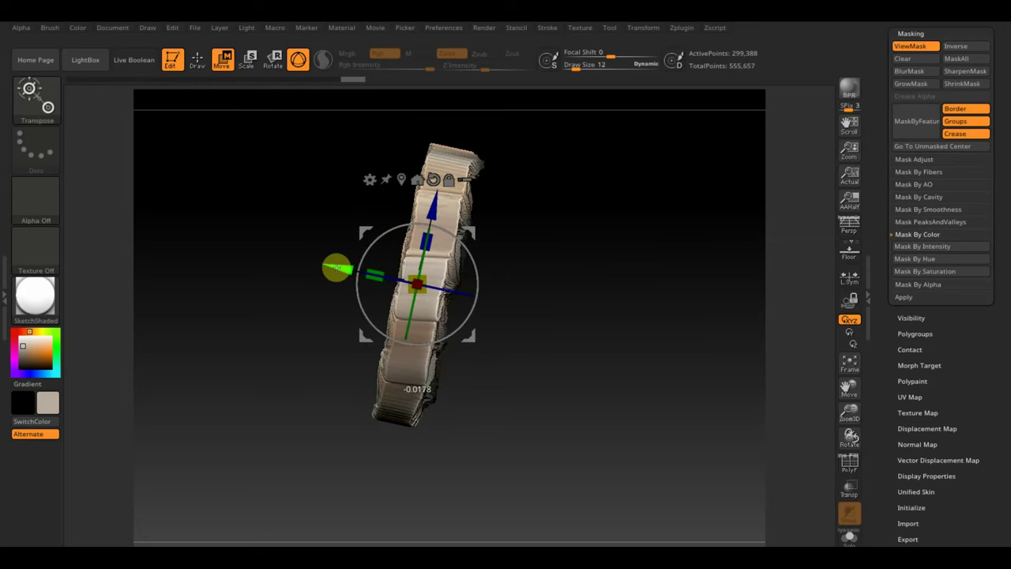
# Inspect the raised tufted relief from several angles, then return to Draw mode
pyautogui.moveTo(675, 332); pyautogui.dragTo(713, 356)
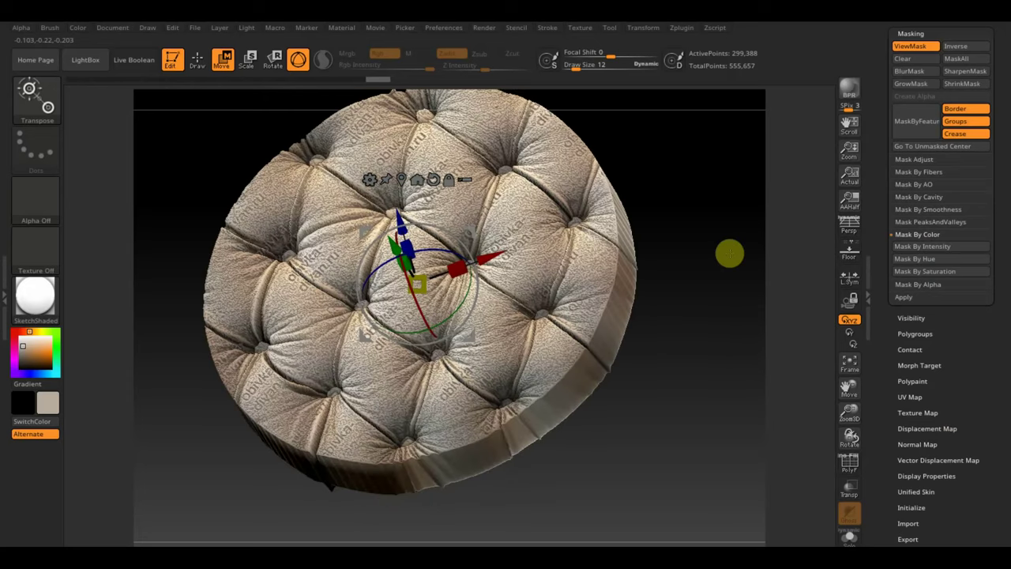
pyautogui.moveTo(729, 253); pyautogui.dragTo(746, 362)
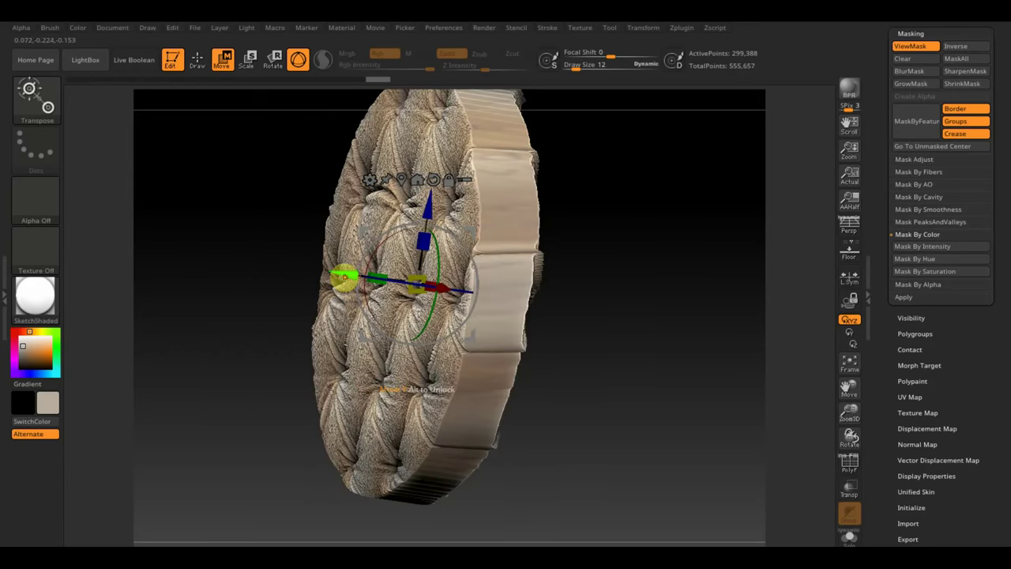
pyautogui.moveTo(340, 277)
pyautogui.mouseDown()
pyautogui.moveTo(706, 327)
pyautogui.moveTo(675, 336)
pyautogui.moveTo(687, 318)
pyautogui.mouseUp()
pyautogui.keyDown('shift'); pyautogui.moveTo(683, 282); pyautogui.dragTo(683, 306); pyautogui.keyUp('shift')
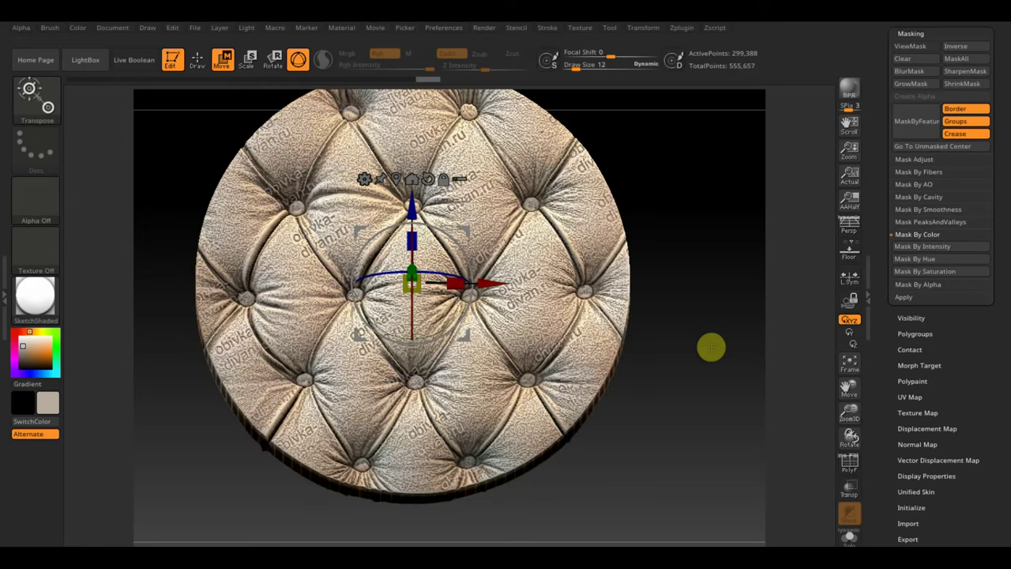
pyautogui.moveTo(711, 345); pyautogui.dragTo(702, 324)
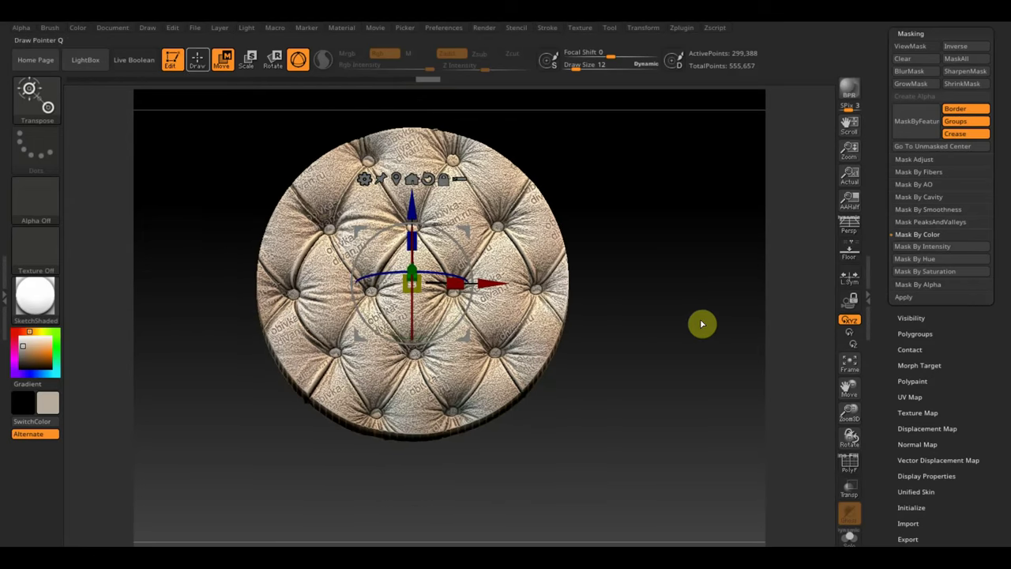
pyautogui.click(198, 62)
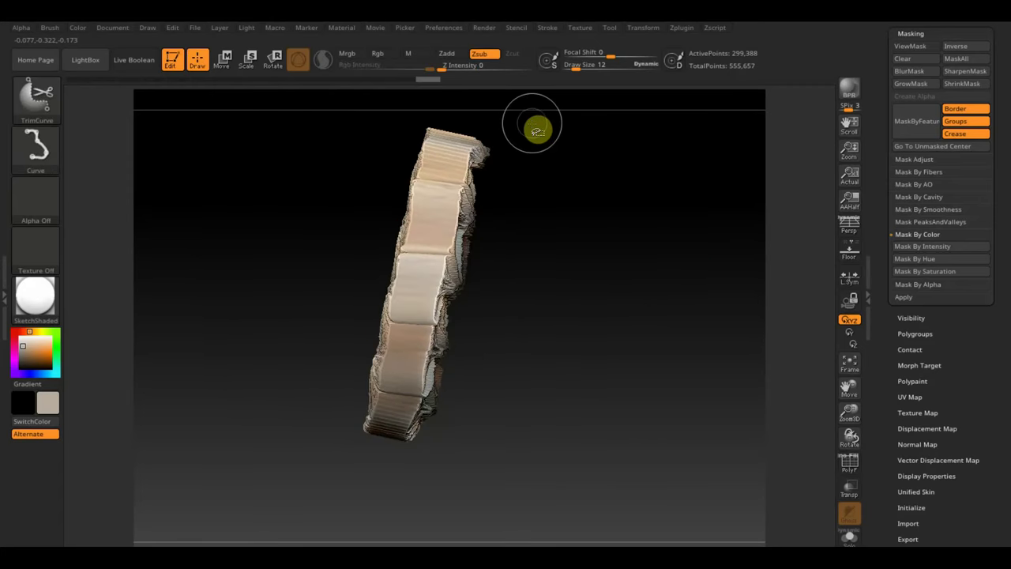
pyautogui.moveTo(533, 130)
pyautogui.keyDown('ctrl'); pyautogui.keyDown('shift'); pyautogui.mouseDown()
pyautogui.moveTo(488, 406)
pyautogui.moveTo(393, 478)
pyautogui.mouseUp(); pyautogui.keyUp('shift'); pyautogui.keyUp('ctrl')
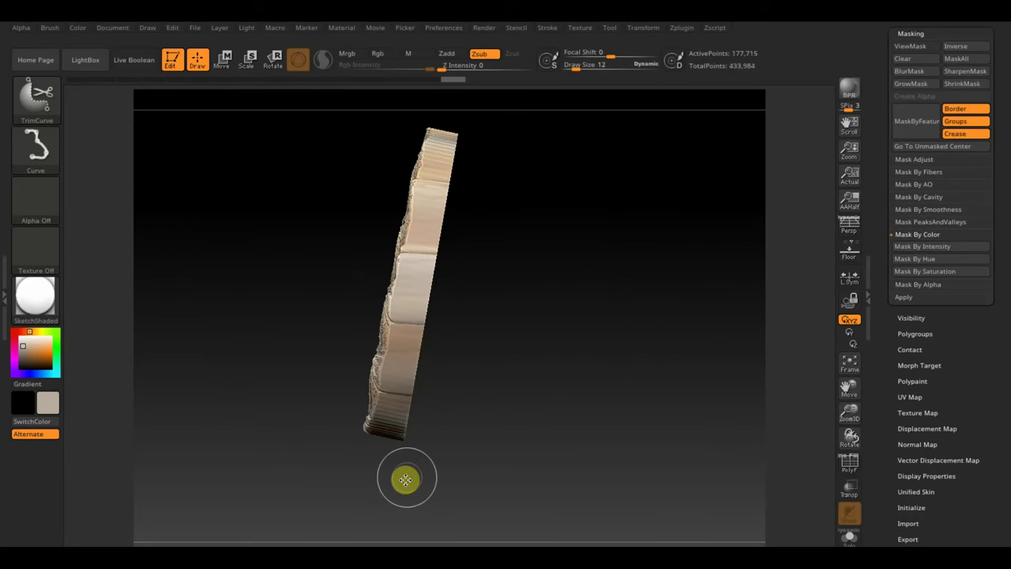
pyautogui.moveTo(456, 455); pyautogui.dragTo(528, 442)
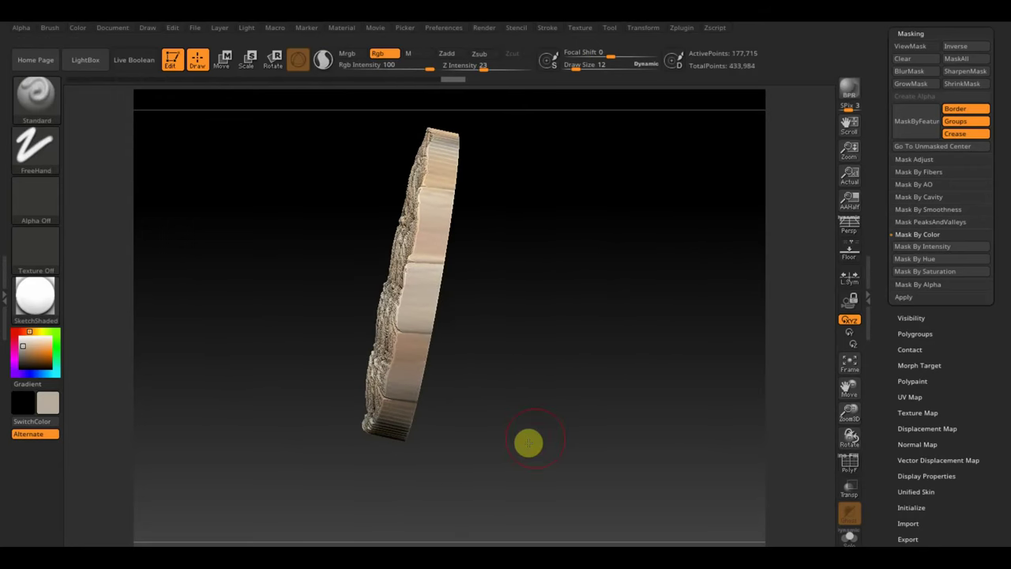
pyautogui.hotkey('ctrl', 'z')
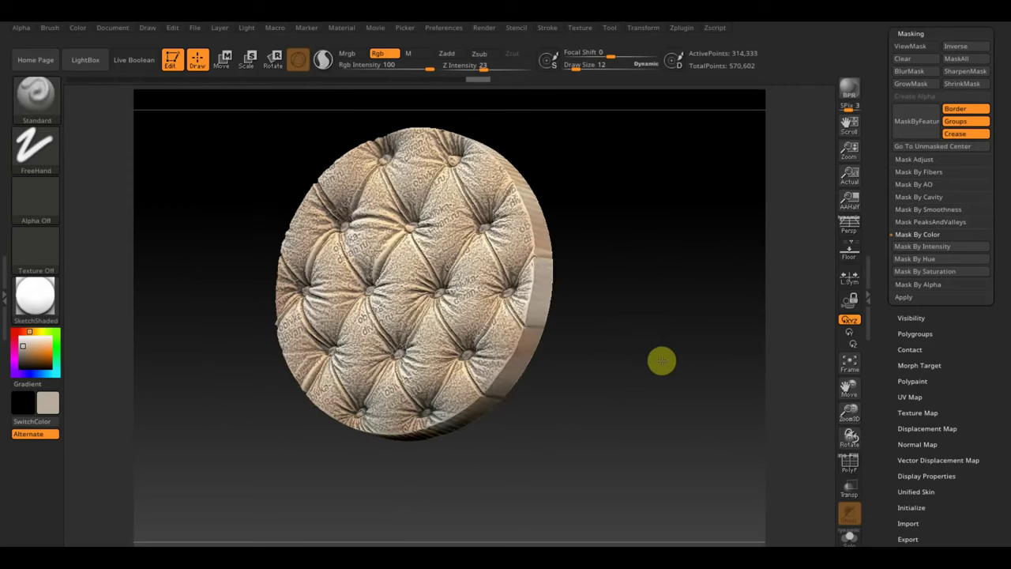
pyautogui.moveTo(660, 360); pyautogui.dragTo(694, 385)
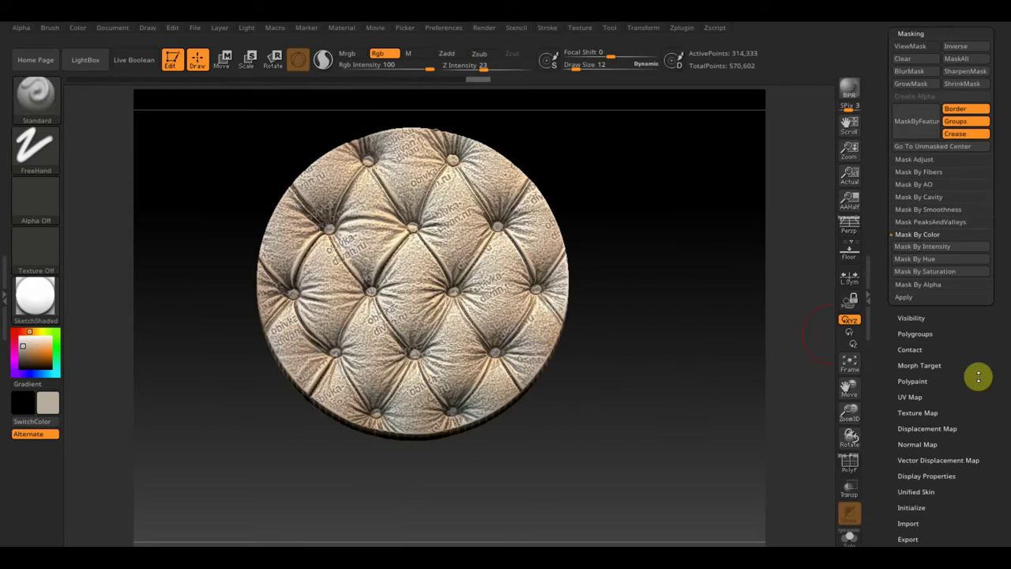
pyautogui.scroll(-3, 995, 397)
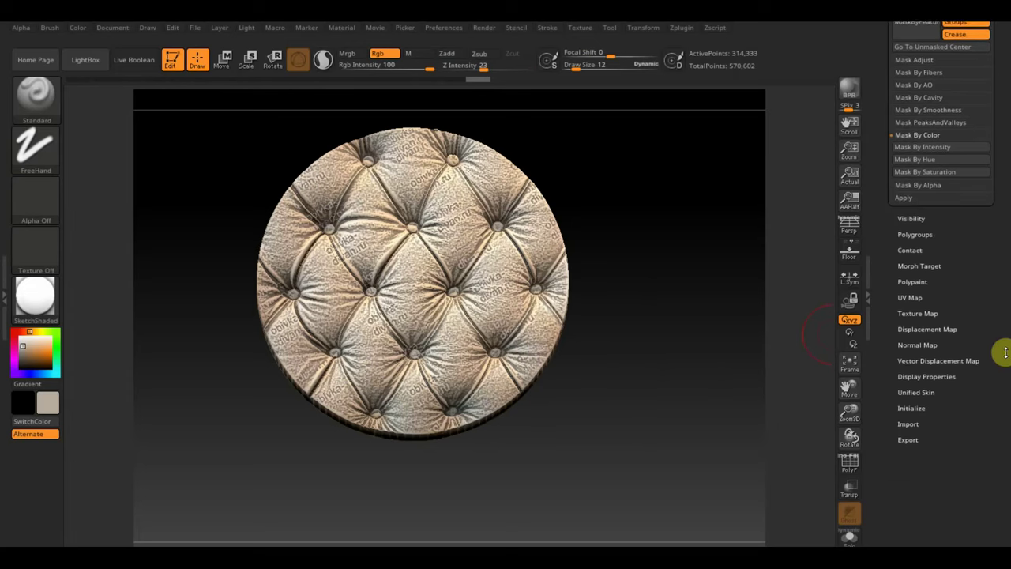
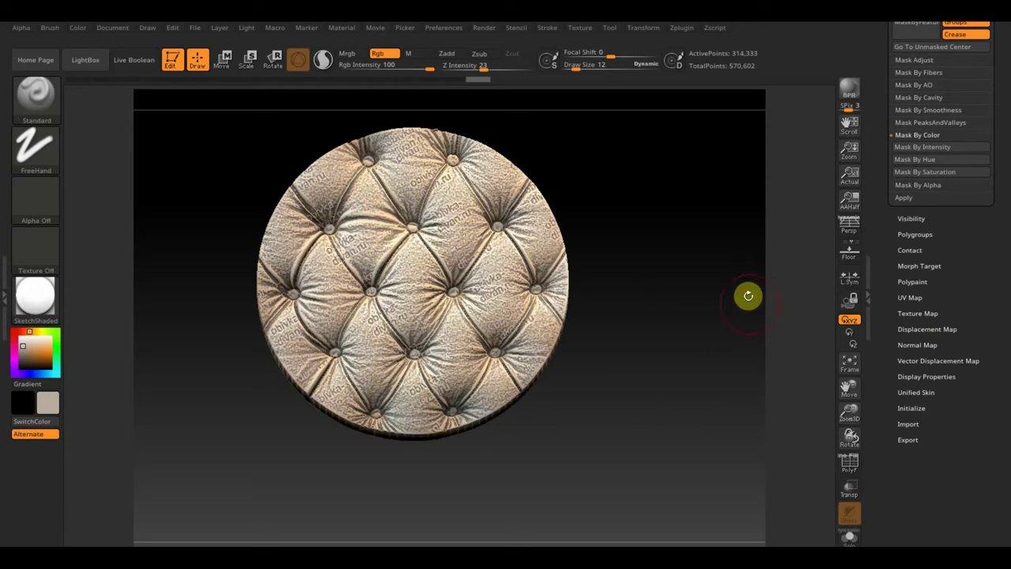
# Toggle PolyFrame on and off, then mask and clear the mask on the whole disc
pyautogui.click(850, 468)
pyautogui.click(850, 468)
pyautogui.press('ctrl')
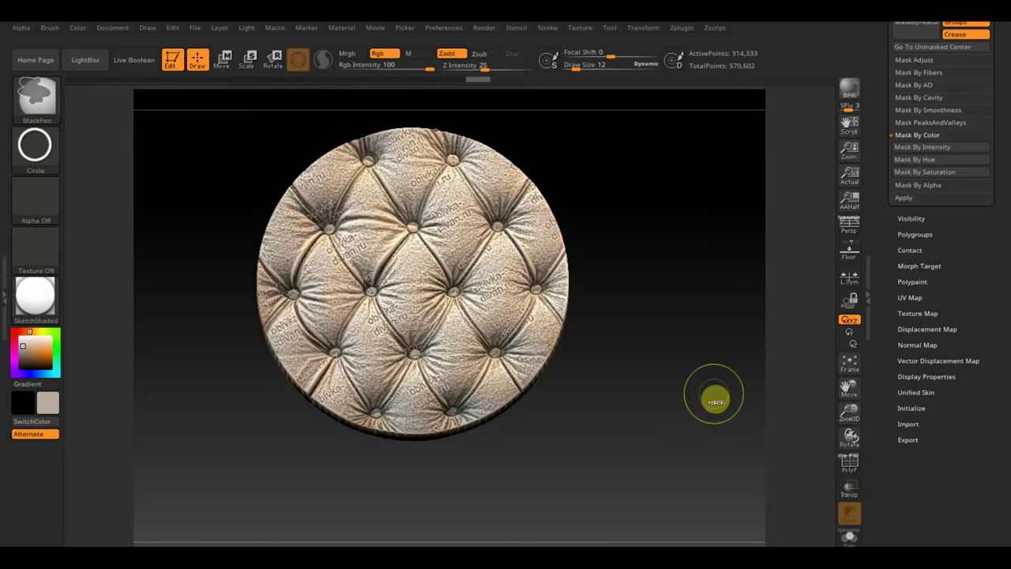
pyautogui.press('ctrl')
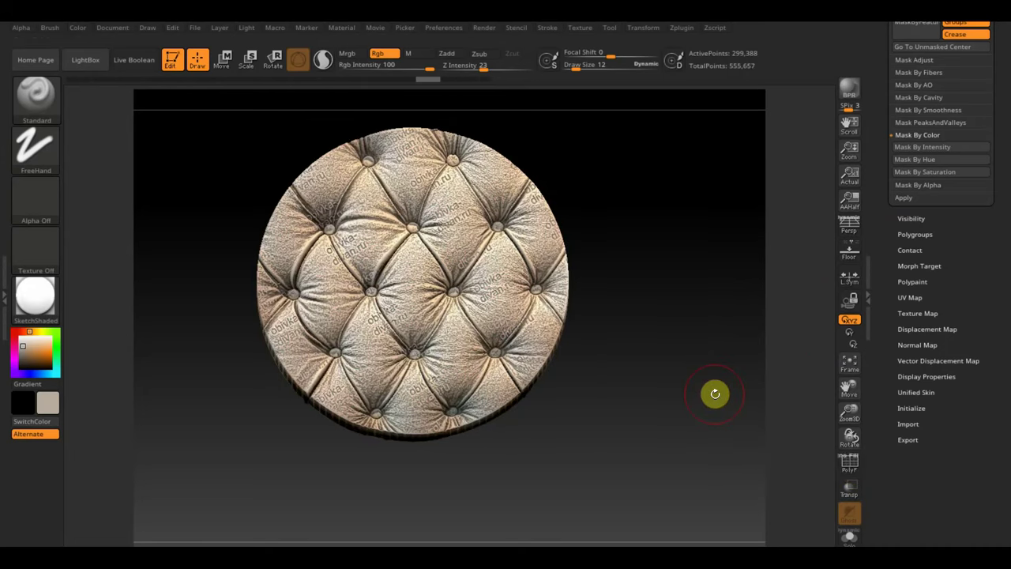
pyautogui.keyDown('ctrl'); pyautogui.click(716, 400); pyautogui.keyUp('ctrl')
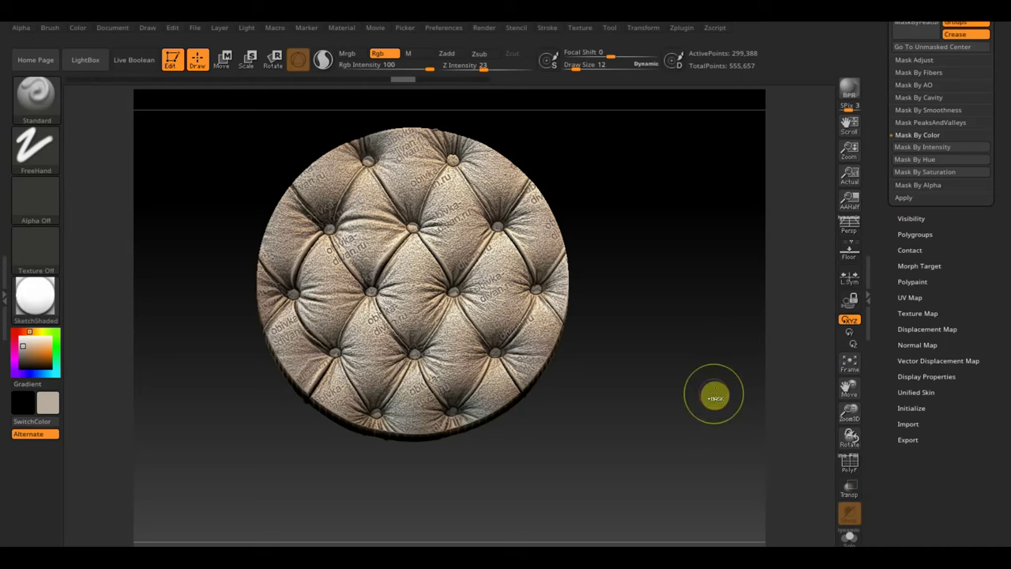
pyautogui.press('ctrl')
pyautogui.keyDown('ctrl'); pyautogui.click(715, 401); pyautogui.keyUp('ctrl')
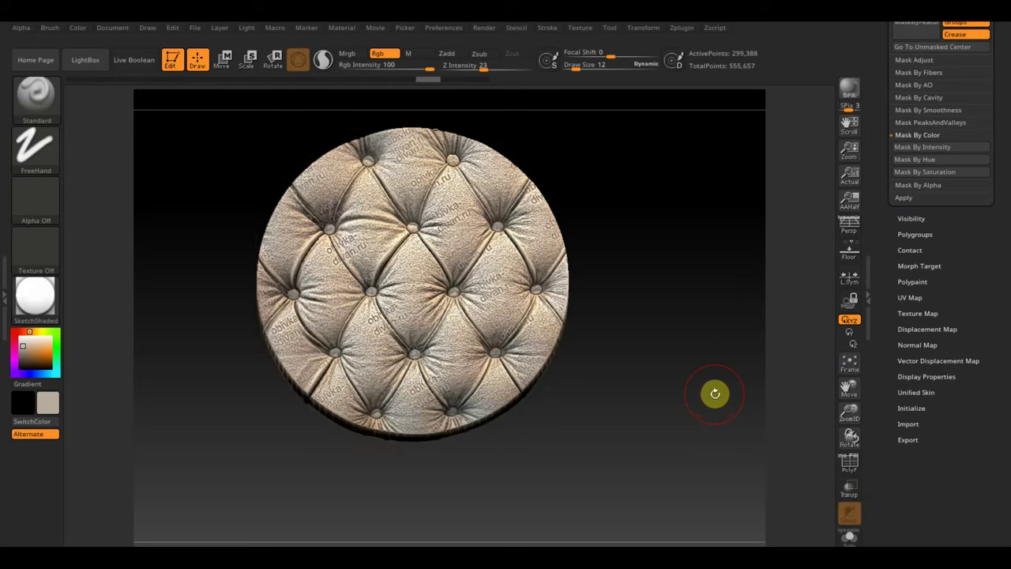
# Hide around the button tufts, invert visibility, show all, then mask the entire disc
pyautogui.hotkey('ctrl', 'shift')
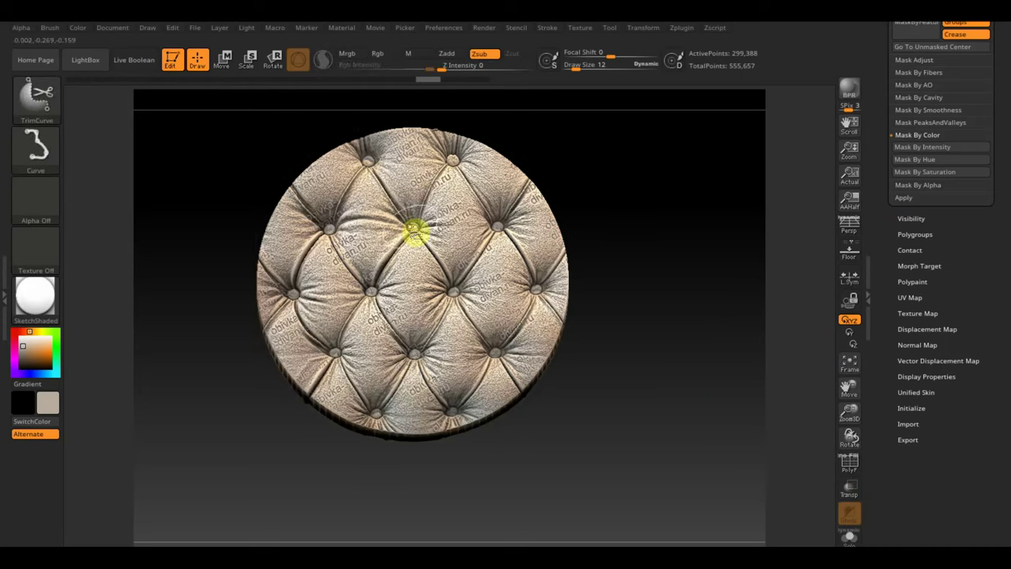
pyautogui.keyDown('ctrl'); pyautogui.keyDown('shift'); pyautogui.click(414, 231); pyautogui.keyUp('shift'); pyautogui.keyUp('ctrl')
pyautogui.keyDown('ctrl'); pyautogui.keyDown('shift'); pyautogui.click(412, 227); pyautogui.keyUp('shift'); pyautogui.keyUp('ctrl')
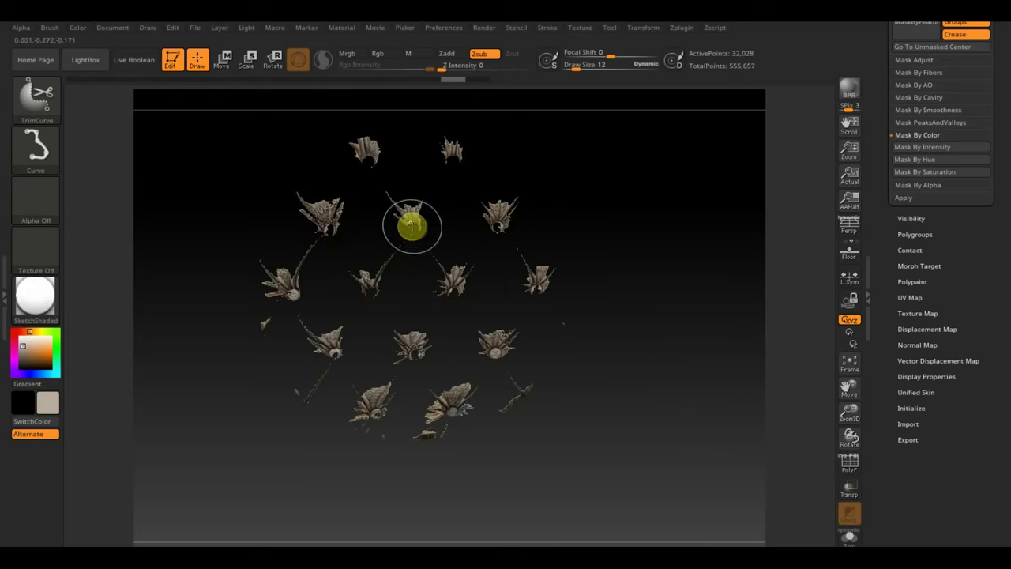
pyautogui.keyDown('ctrl'); pyautogui.keyDown('shift'); pyautogui.click(497, 226); pyautogui.keyUp('shift'); pyautogui.keyUp('ctrl')
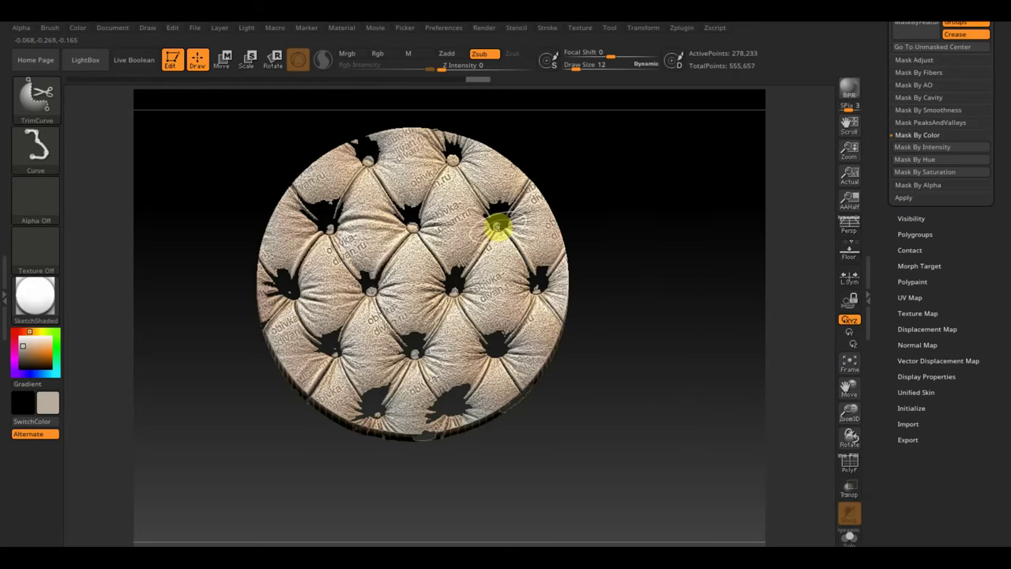
pyautogui.keyDown('ctrl'); pyautogui.keyDown('shift'); pyautogui.click(667, 232); pyautogui.keyUp('shift'); pyautogui.keyUp('ctrl')
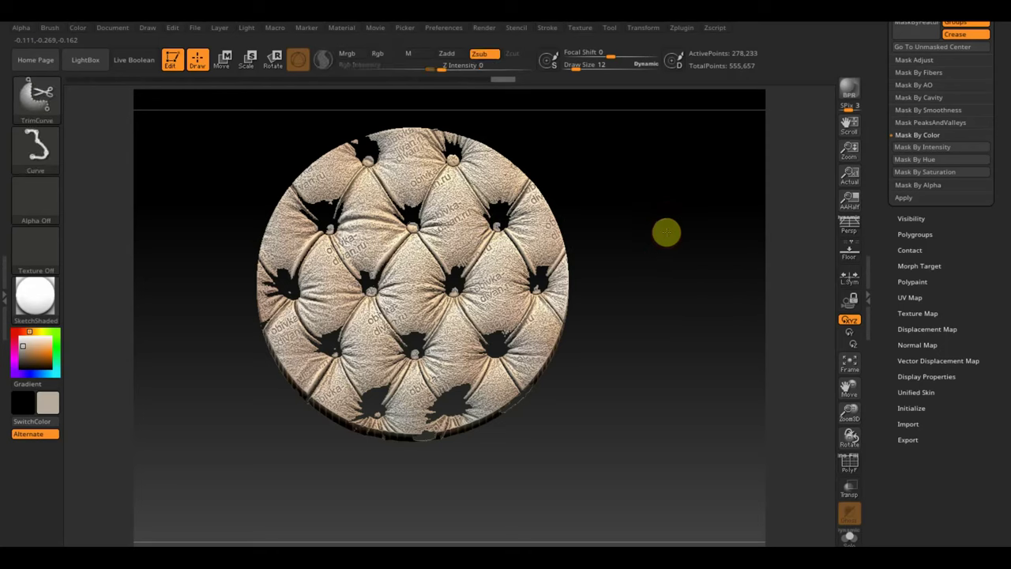
pyautogui.keyDown('ctrl'); pyautogui.keyDown('shift'); pyautogui.click(669, 230); pyautogui.keyUp('shift'); pyautogui.keyUp('ctrl')
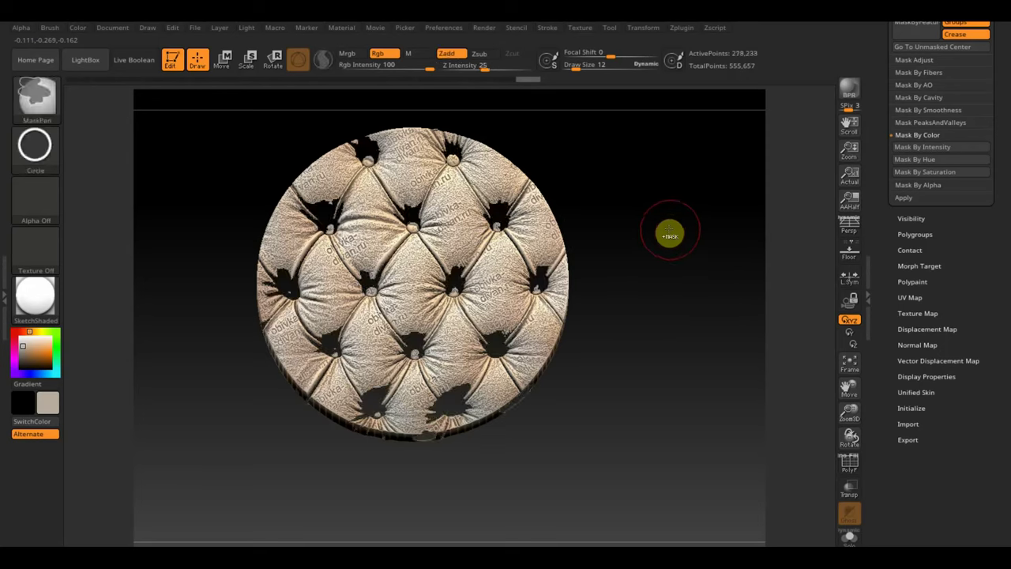
pyautogui.keyDown('ctrl'); pyautogui.keyDown('shift'); pyautogui.click(672, 238); pyautogui.keyUp('shift'); pyautogui.keyUp('ctrl')
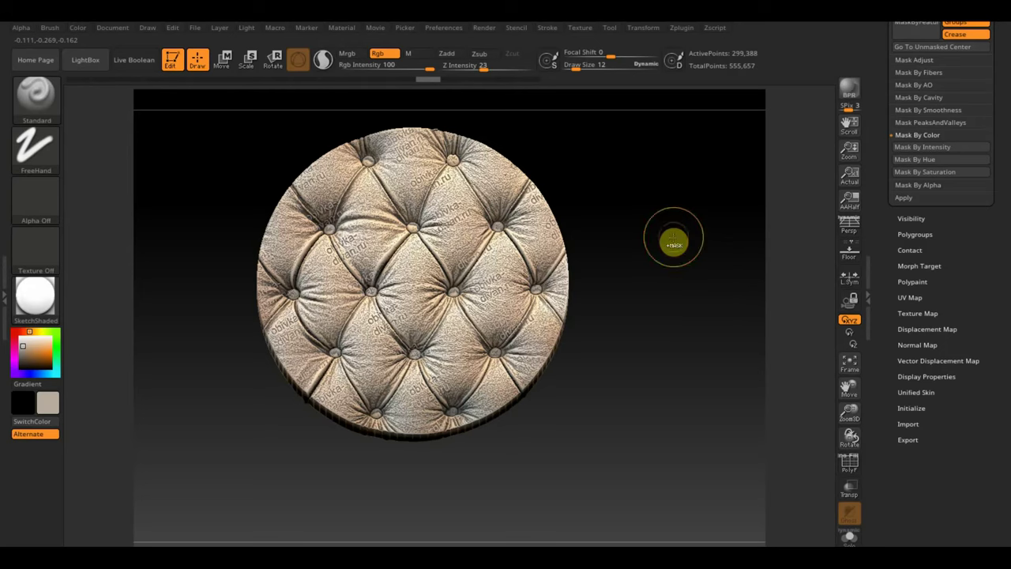
pyautogui.keyDown('ctrl'); pyautogui.click(673, 237); pyautogui.keyUp('ctrl')
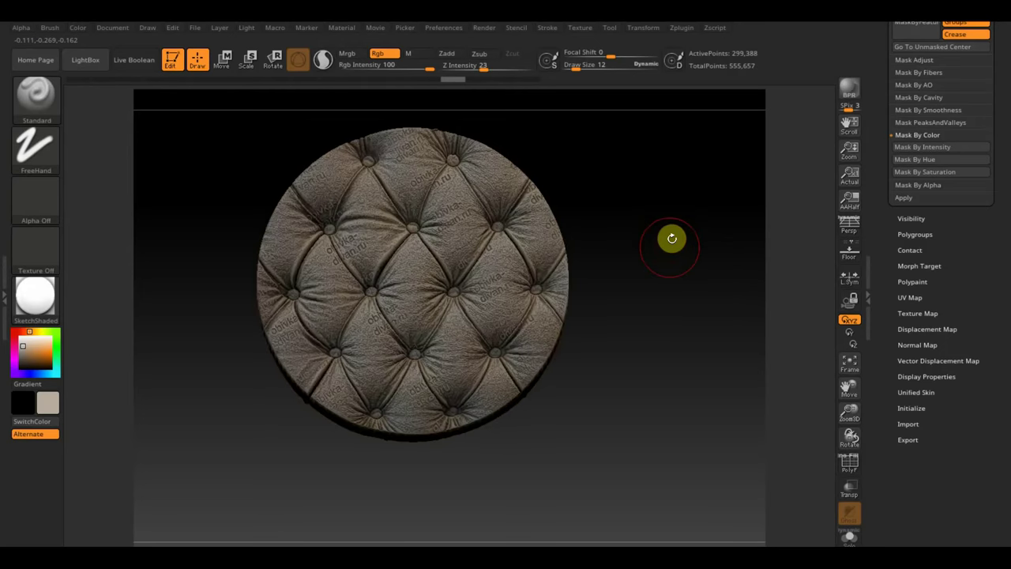
# Move the transpose gizmo off the disc's centre and turn the disc edge-on
pyautogui.moveTo(672, 235); pyautogui.dragTo(639, 255)
pyautogui.click(224, 61)
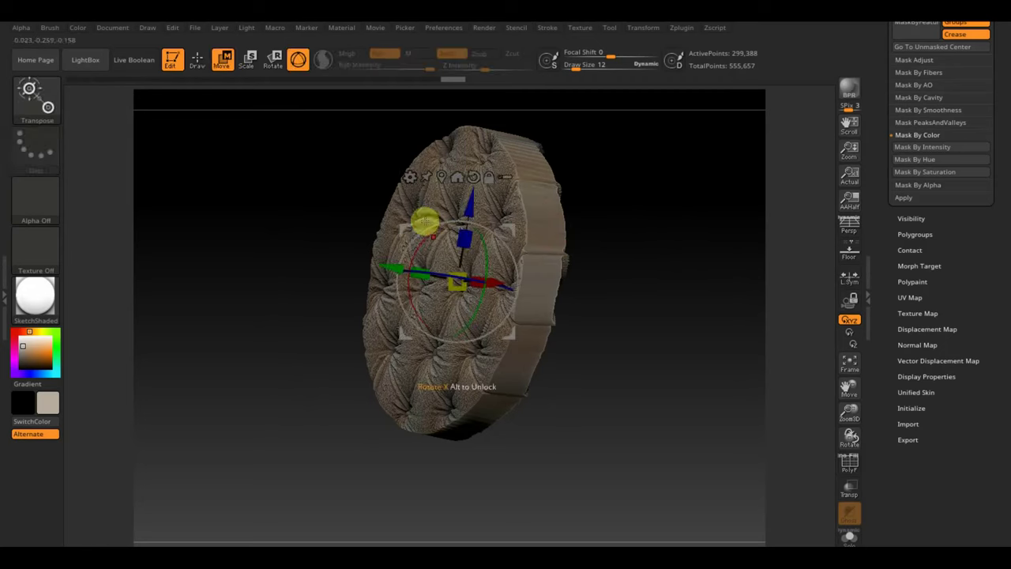
pyautogui.moveTo(393, 270); pyautogui.dragTo(282, 247)
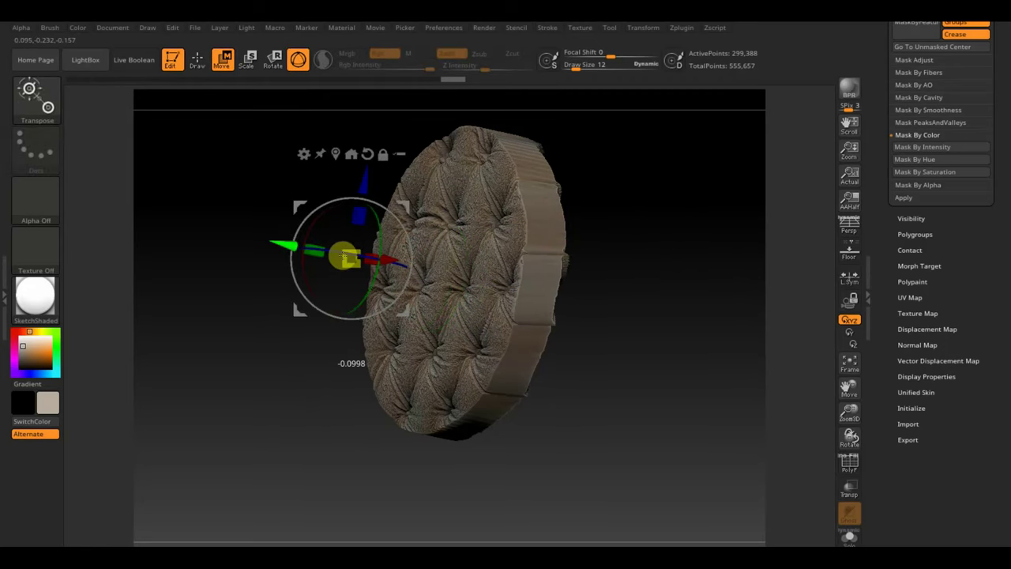
pyautogui.moveTo(345, 258); pyautogui.dragTo(425, 266)
pyautogui.keyDown('shift'); pyautogui.moveTo(647, 305); pyautogui.dragTo(700, 332); pyautogui.keyUp('shift')
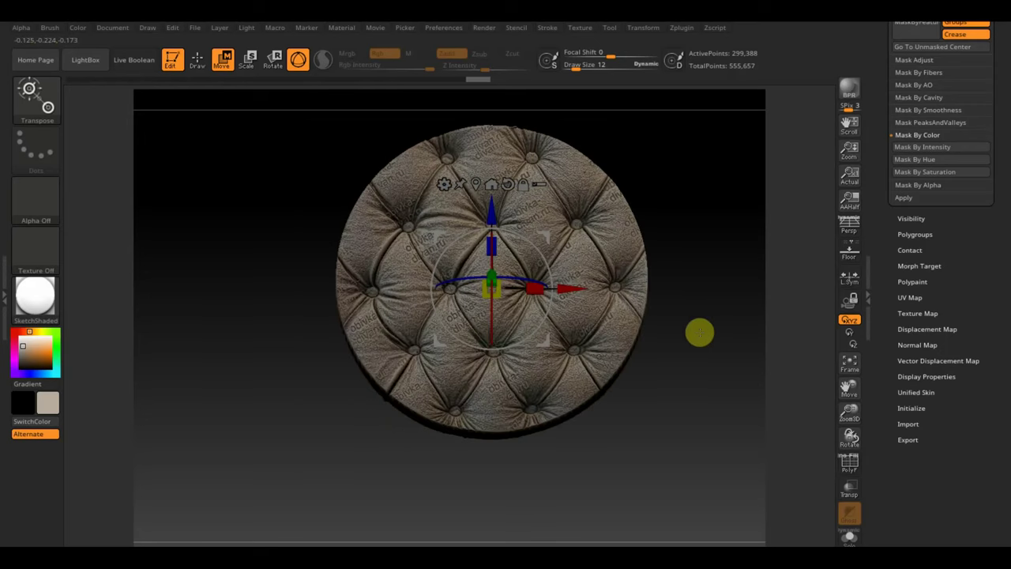
pyautogui.moveTo(703, 235)
pyautogui.keyDown('ctrl'); pyautogui.mouseDown()
pyautogui.moveTo(737, 336)
pyautogui.moveTo(674, 359)
pyautogui.mouseUp(); pyautogui.keyUp('ctrl')
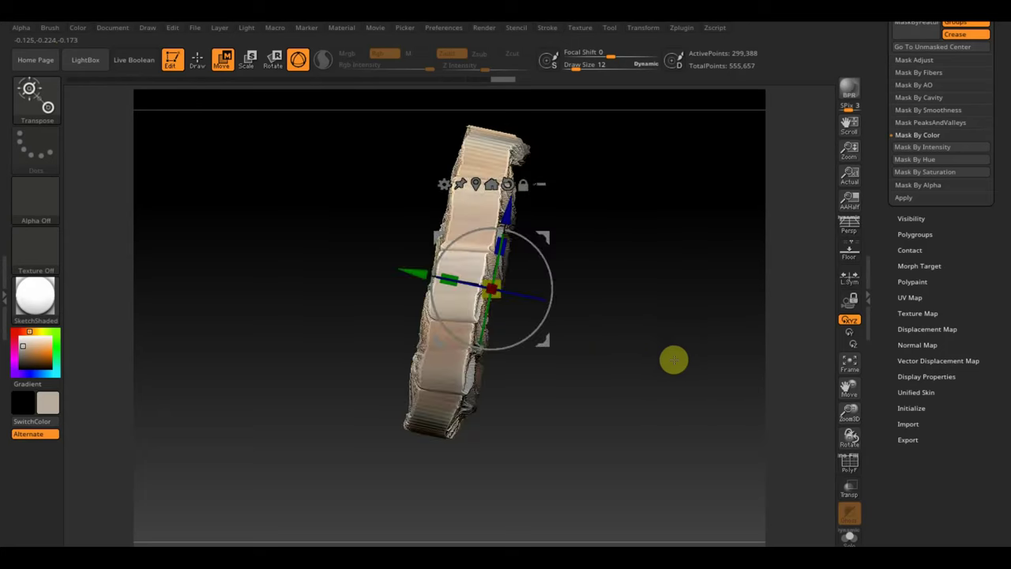
# Cut a straight TrimCurve line through the disc along its side profile
pyautogui.click(197, 59)
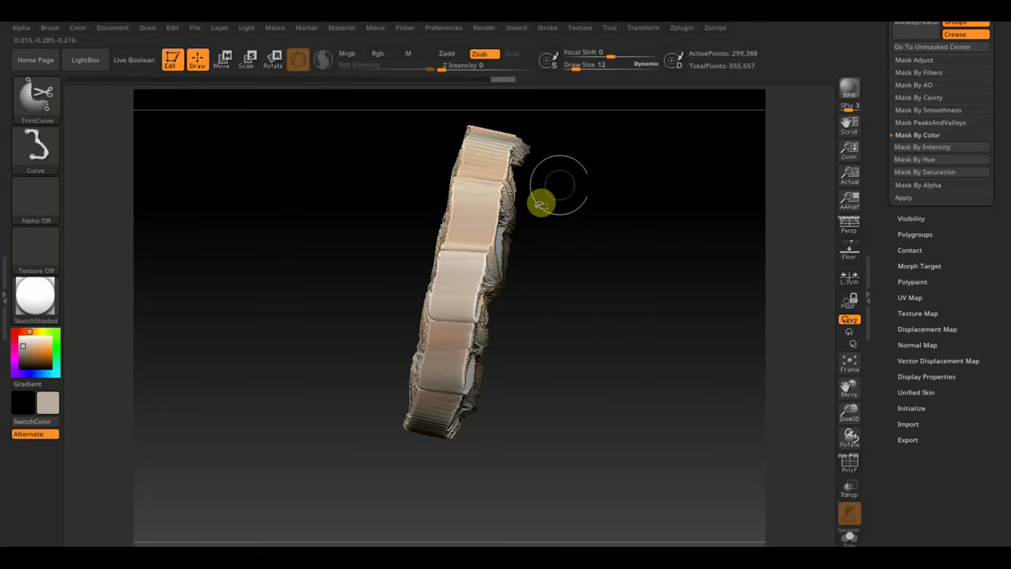
pyautogui.keyDown('ctrl'); pyautogui.keyDown('shift'); pyautogui.moveTo(563, 144); pyautogui.dragTo(525, 367); pyautogui.keyUp('shift'); pyautogui.keyUp('ctrl')
pyautogui.moveTo(546, 230)
pyautogui.keyDown('ctrl'); pyautogui.keyDown('shift'); pyautogui.mouseDown()
pyautogui.moveTo(492, 496)
pyautogui.moveTo(433, 478)
pyautogui.mouseUp(); pyautogui.keyUp('shift'); pyautogui.keyUp('ctrl')
pyautogui.moveTo(628, 315)
pyautogui.keyDown('ctrl'); pyautogui.mouseDown()
pyautogui.moveTo(662, 378)
pyautogui.moveTo(686, 372)
pyautogui.mouseUp(); pyautogui.keyUp('ctrl')
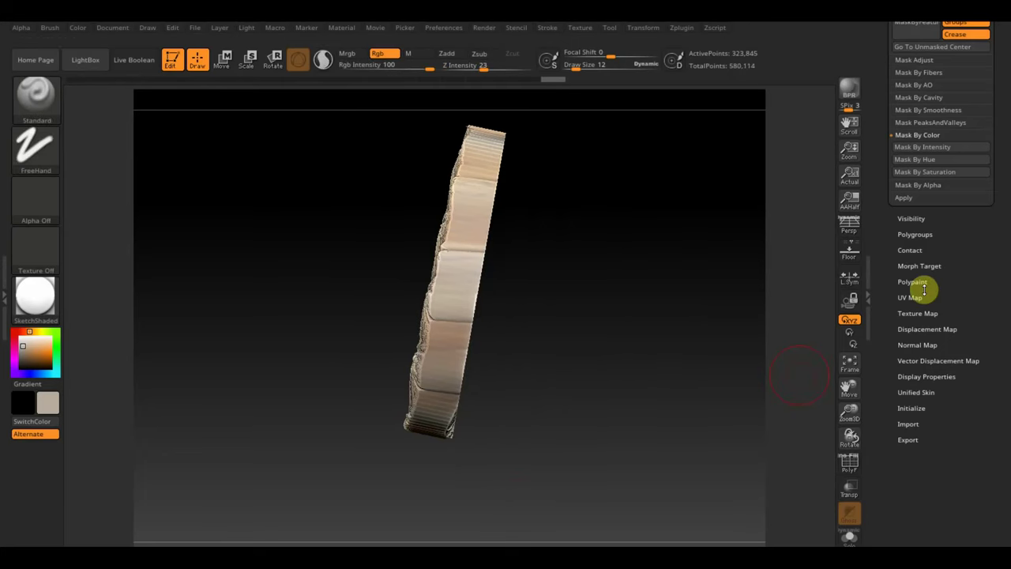
# Expand Tool > Deformation and rotate the disc so its quilted face fronts the viewer
pyautogui.scroll(3, 959, 268)
pyautogui.scroll(1, 965, 282)
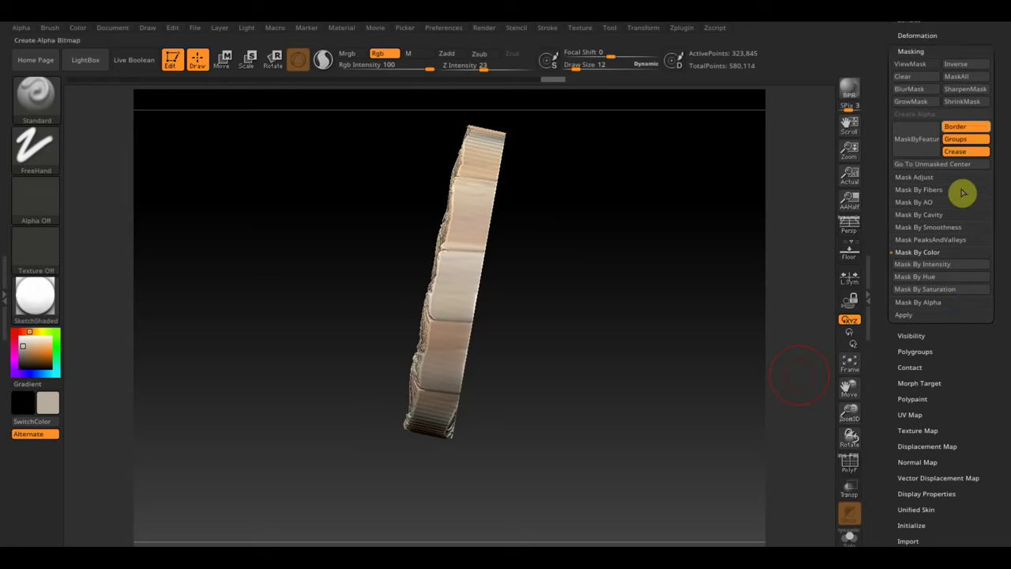
pyautogui.scroll(3, 960, 130)
pyautogui.click(927, 135)
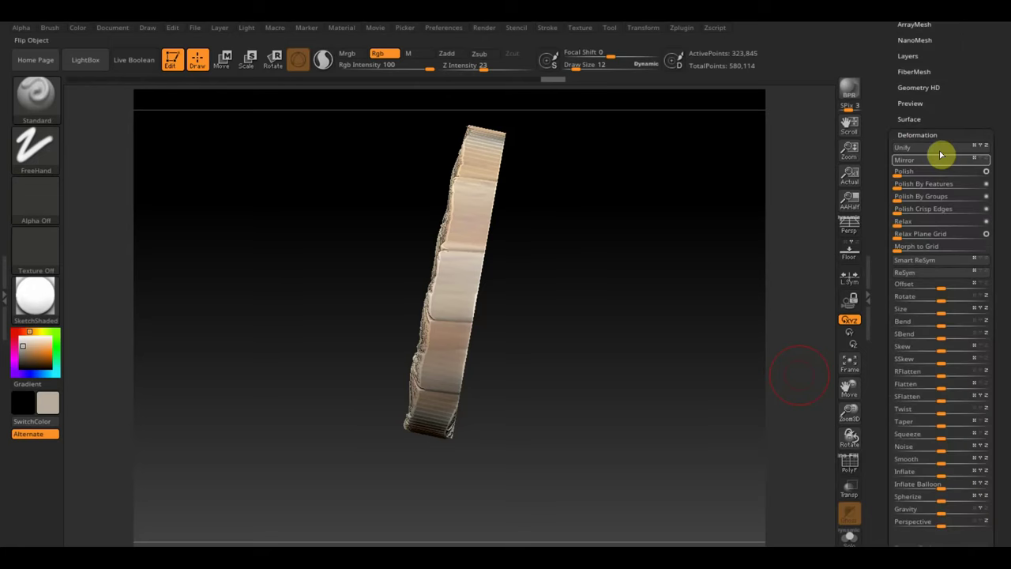
pyautogui.moveTo(758, 207)
pyautogui.mouseDown()
pyautogui.moveTo(695, 231)
pyautogui.moveTo(903, 191)
pyautogui.mouseUp()
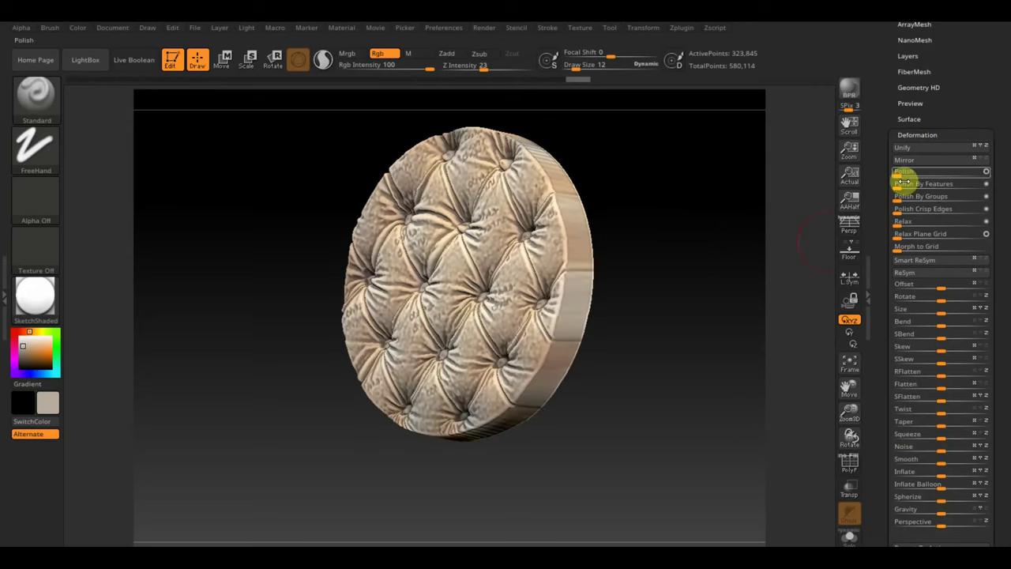
pyautogui.moveTo(677, 271)
pyautogui.mouseDown()
pyautogui.moveTo(710, 276)
pyautogui.moveTo(713, 403)
pyautogui.moveTo(709, 386)
pyautogui.moveTo(750, 460)
pyautogui.mouseUp()
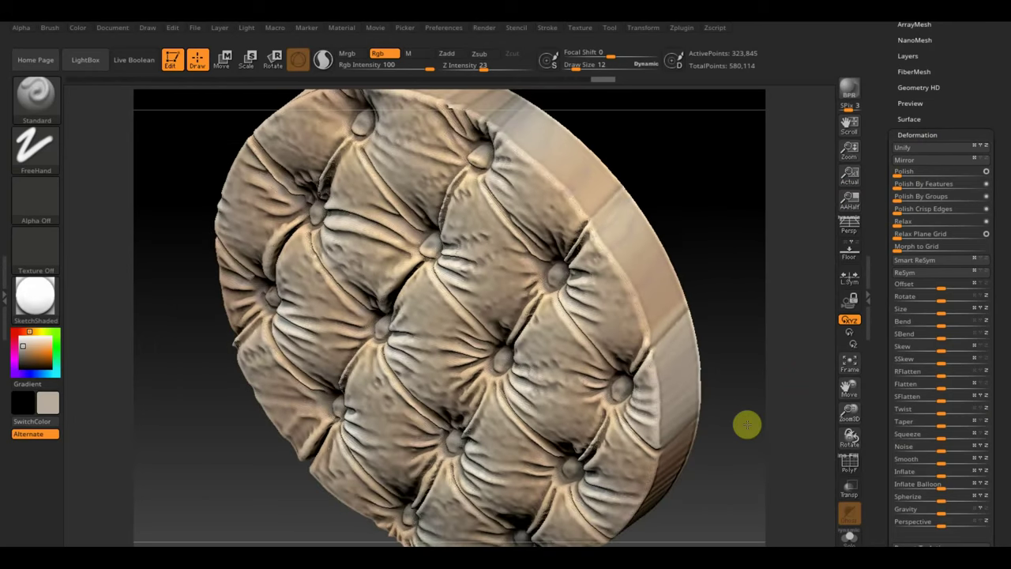
pyautogui.moveTo(746, 424)
pyautogui.mouseDown()
pyautogui.moveTo(738, 286)
pyautogui.moveTo(783, 413)
pyautogui.mouseUp()
# Smooth the wrinkles at the quilting's top edge and reframe the whole disc
pyautogui.keyDown('shift'); pyautogui.moveTo(584, 195); pyautogui.dragTo(586, 192); pyautogui.keyUp('shift')
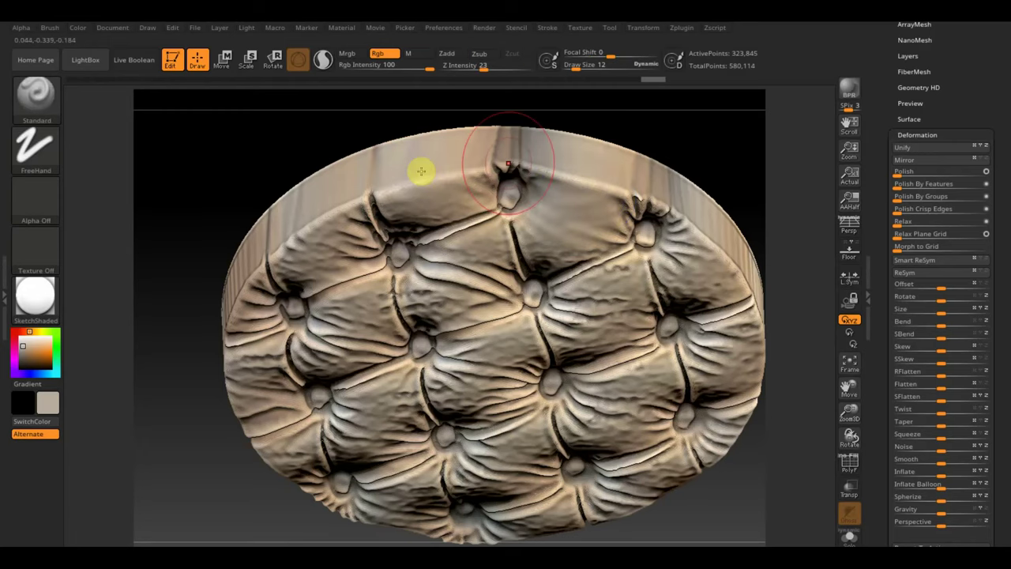
pyautogui.moveTo(421, 170); pyautogui.dragTo(702, 150, button='right')
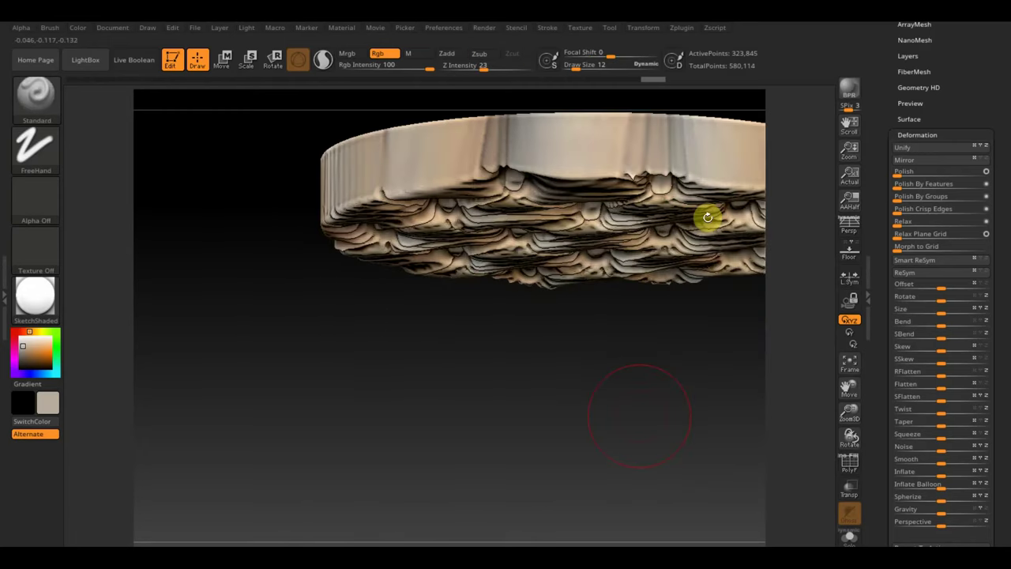
pyautogui.moveTo(708, 217); pyautogui.dragTo(289, 244, button='right')
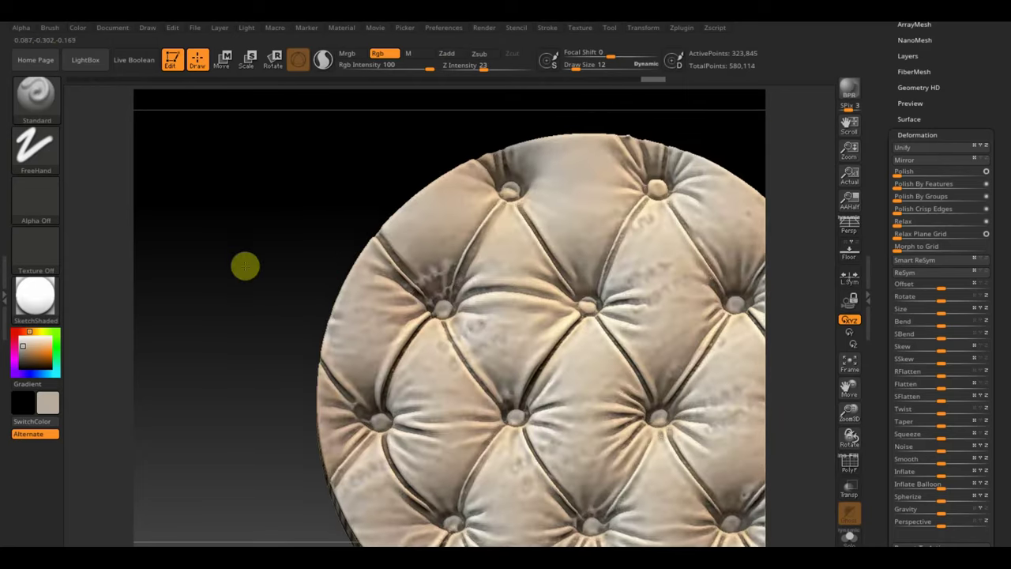
pyautogui.press('f')
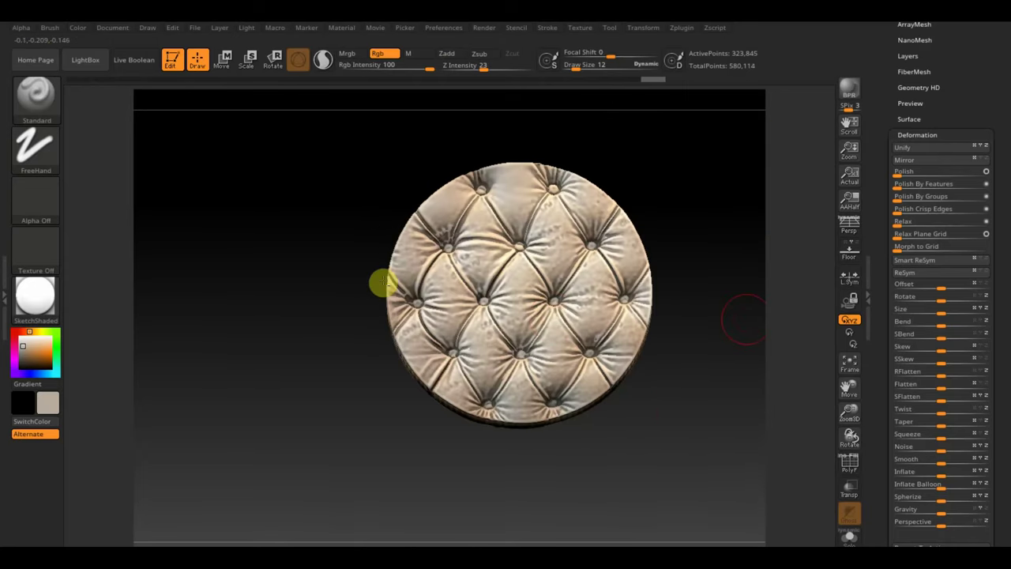
pyautogui.press('f')
pyautogui.scroll(5, 979, 131)
# Expand the Geometry and Subtool lists and show the rest of the chair parts
pyautogui.click(920, 149)
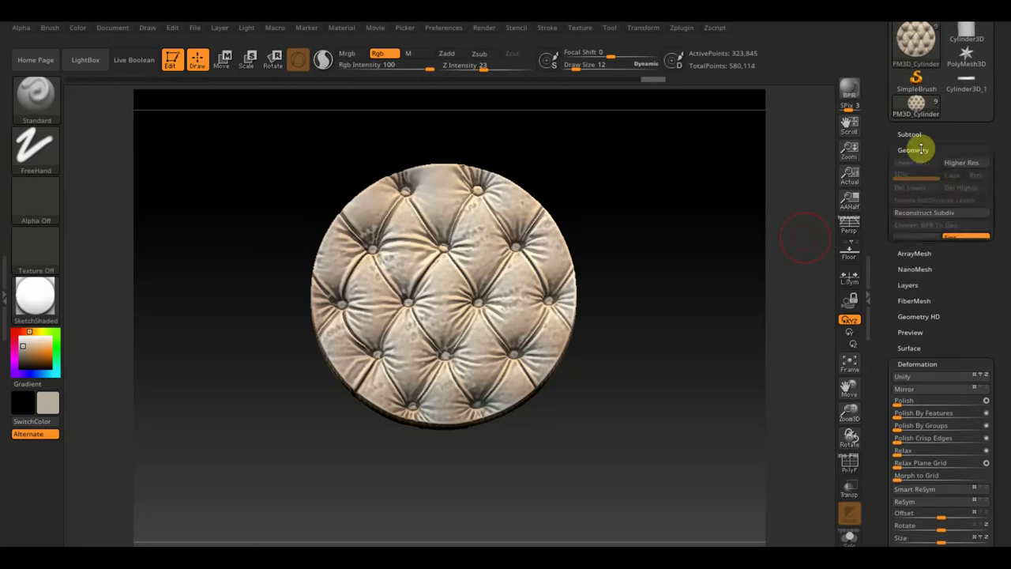
pyautogui.click(910, 135)
pyautogui.moveTo(909, 236)
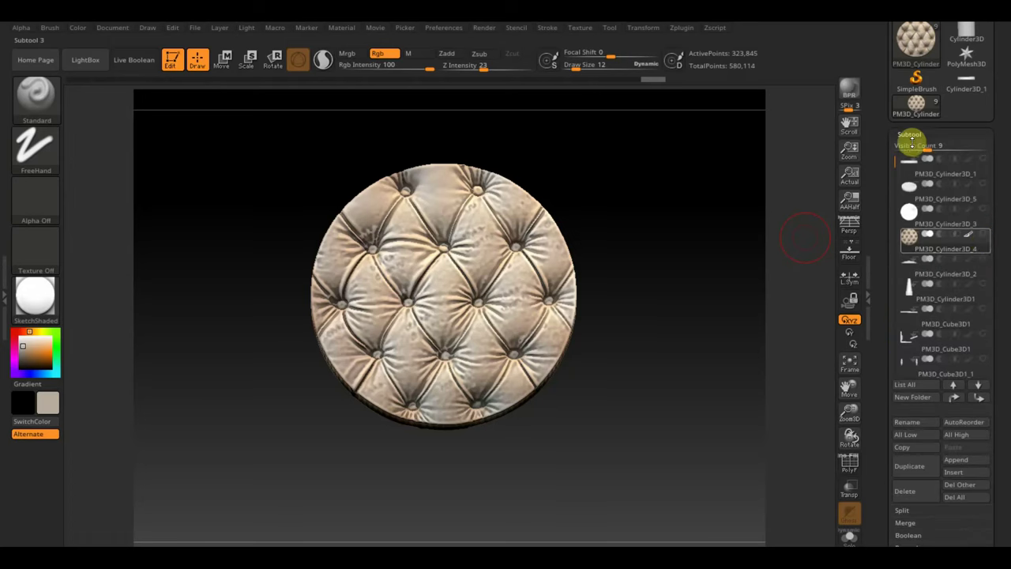
pyautogui.keyDown('shift'); pyautogui.click(983, 234); pyautogui.keyUp('shift')
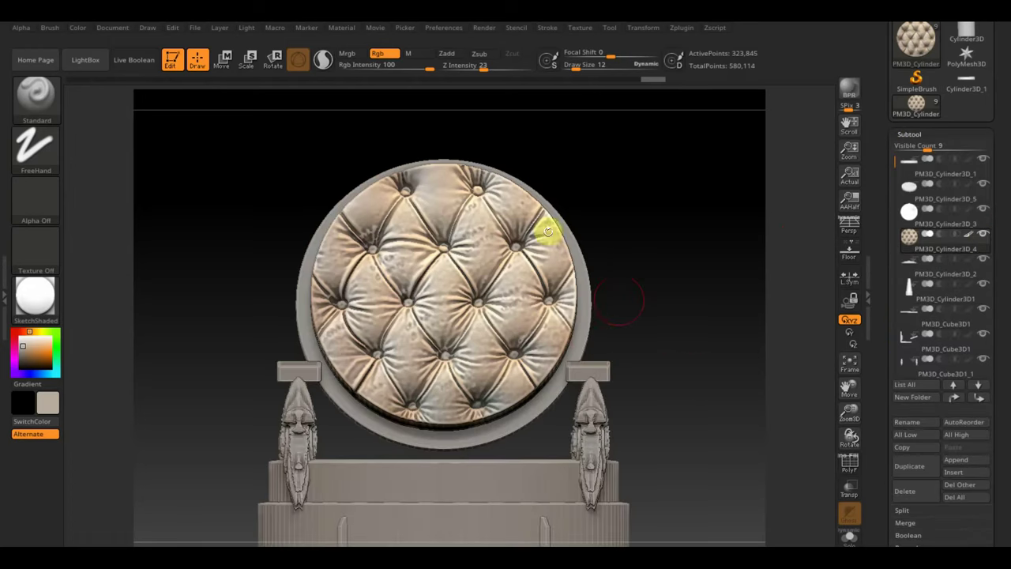
# Scale the tufted back cushion up slightly with the Move gizmo, then view the chair from the side
pyautogui.click(223, 62)
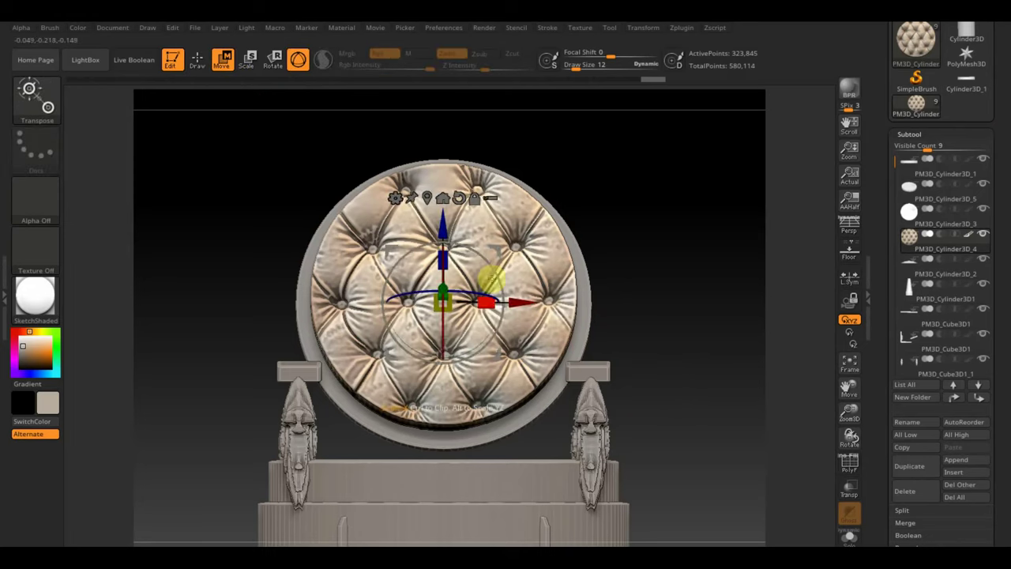
pyautogui.moveTo(442, 302); pyautogui.dragTo(448, 307)
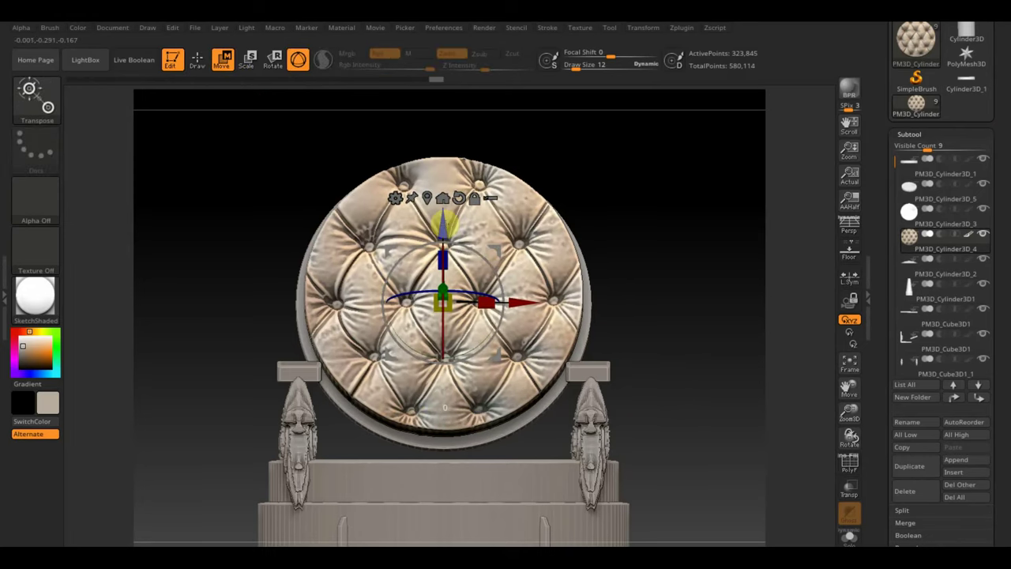
pyautogui.moveTo(442, 222); pyautogui.dragTo(442, 229)
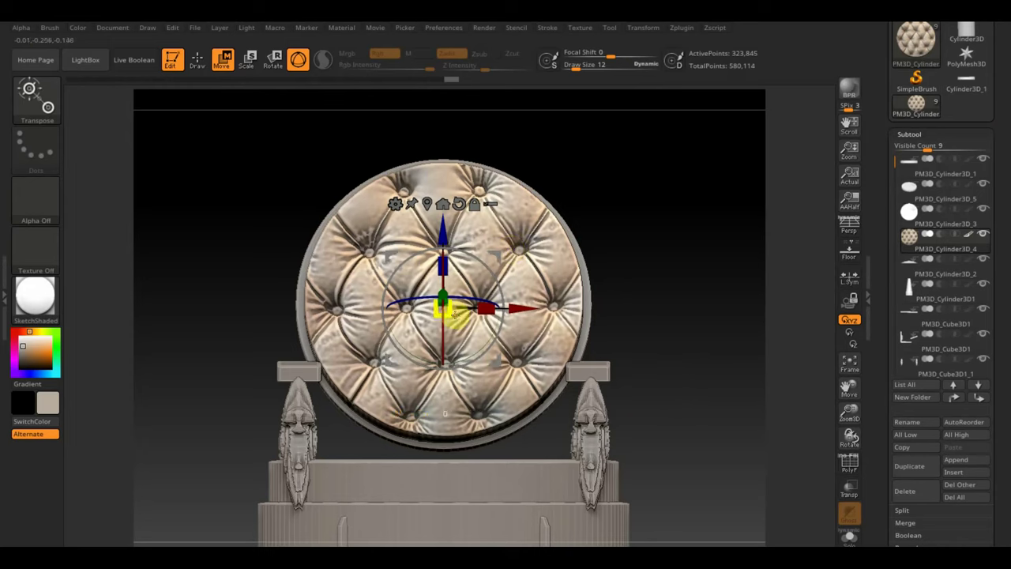
pyautogui.moveTo(453, 314); pyautogui.dragTo(457, 315)
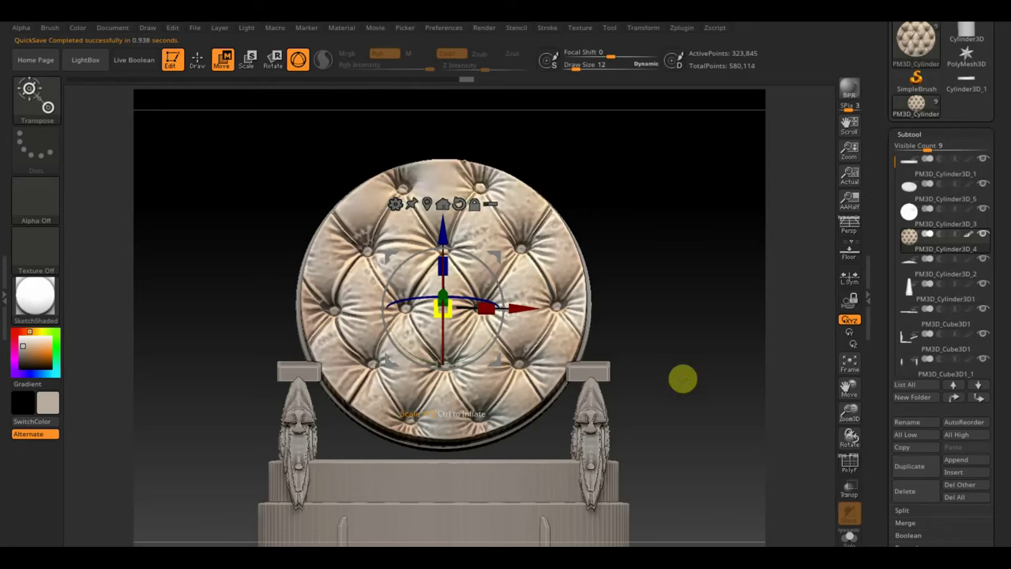
pyautogui.moveTo(682, 380)
pyautogui.mouseDown()
pyautogui.moveTo(683, 403)
pyautogui.moveTo(668, 395)
pyautogui.mouseUp()
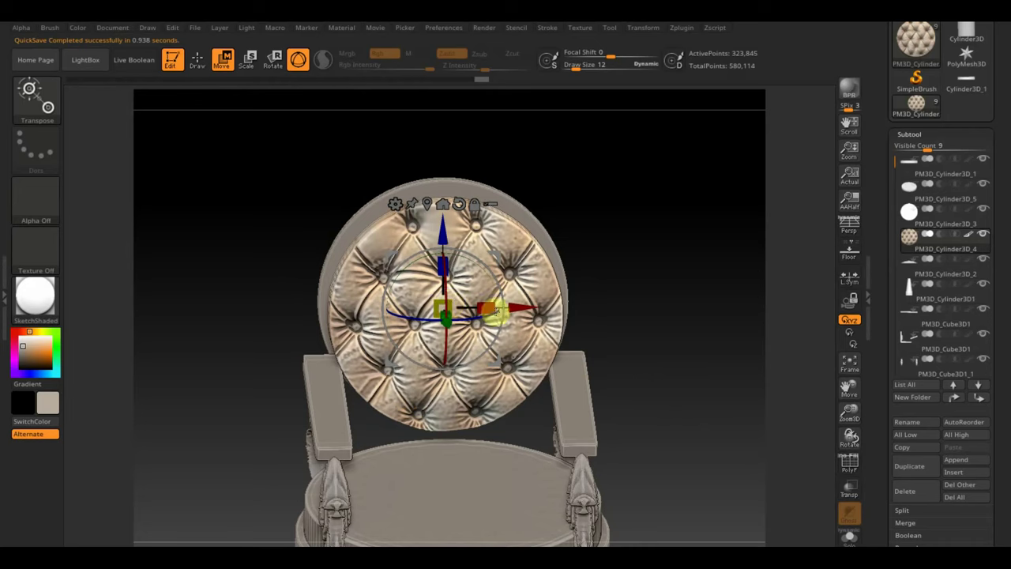
pyautogui.moveTo(505, 312)
pyautogui.mouseDown()
pyautogui.moveTo(647, 327)
pyautogui.moveTo(602, 328)
pyautogui.mouseUp()
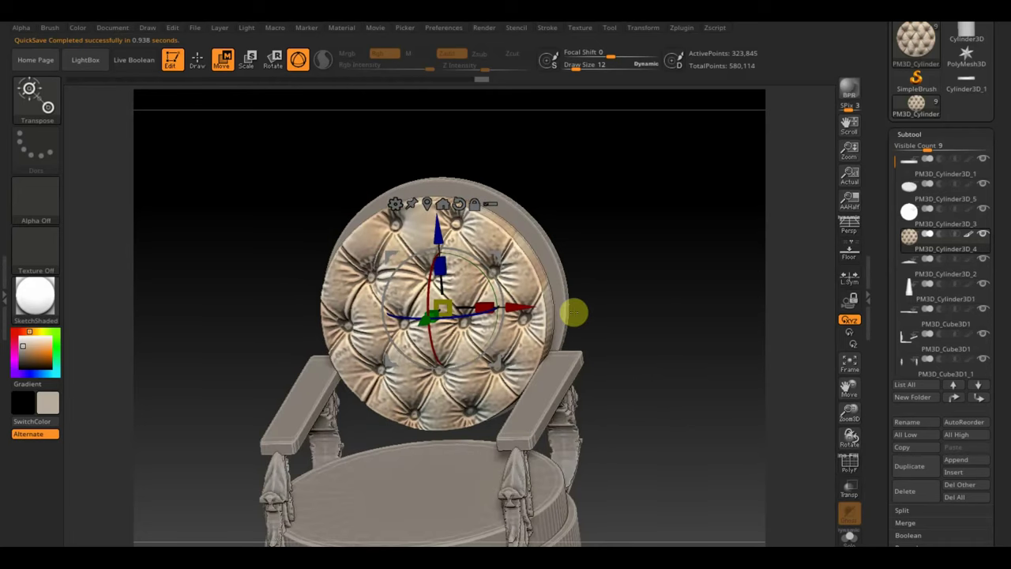
pyautogui.moveTo(672, 321); pyautogui.dragTo(619, 319)
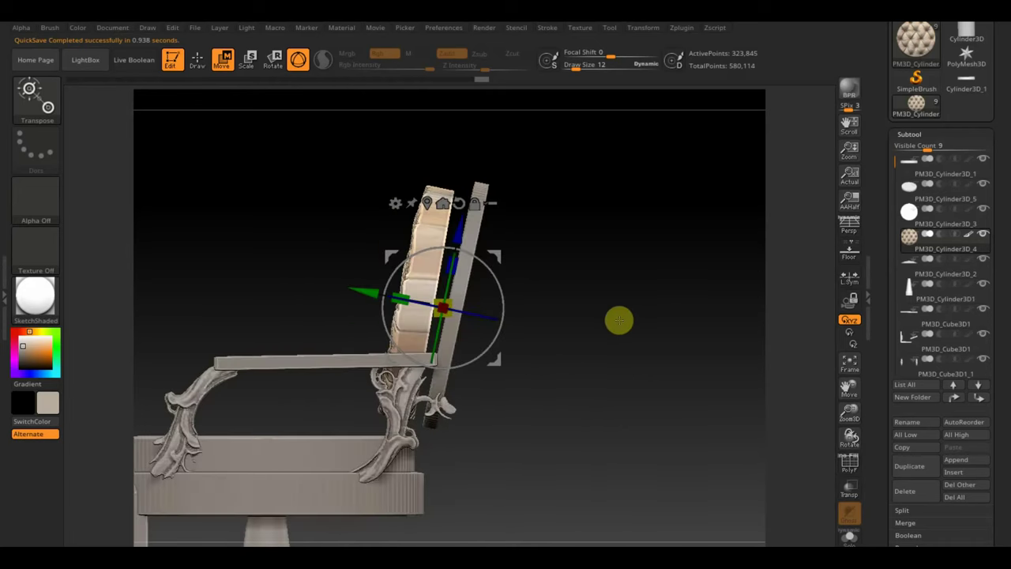
# Push the thin back board snugly onto the cushion and shrink it slightly
pyautogui.click(474, 229)
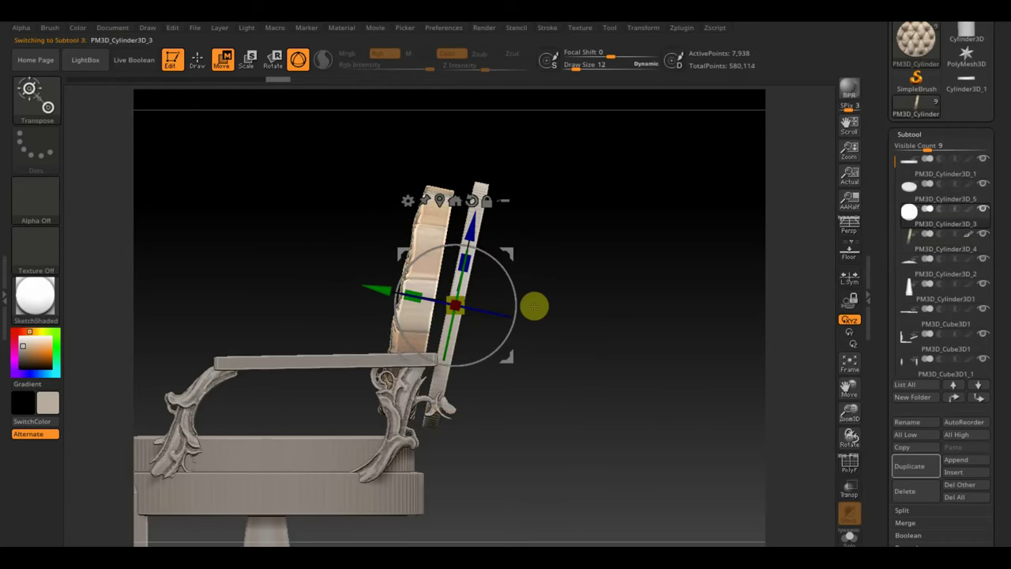
pyautogui.moveTo(384, 293)
pyautogui.mouseDown()
pyautogui.moveTo(368, 293)
pyautogui.moveTo(505, 287)
pyautogui.mouseUp()
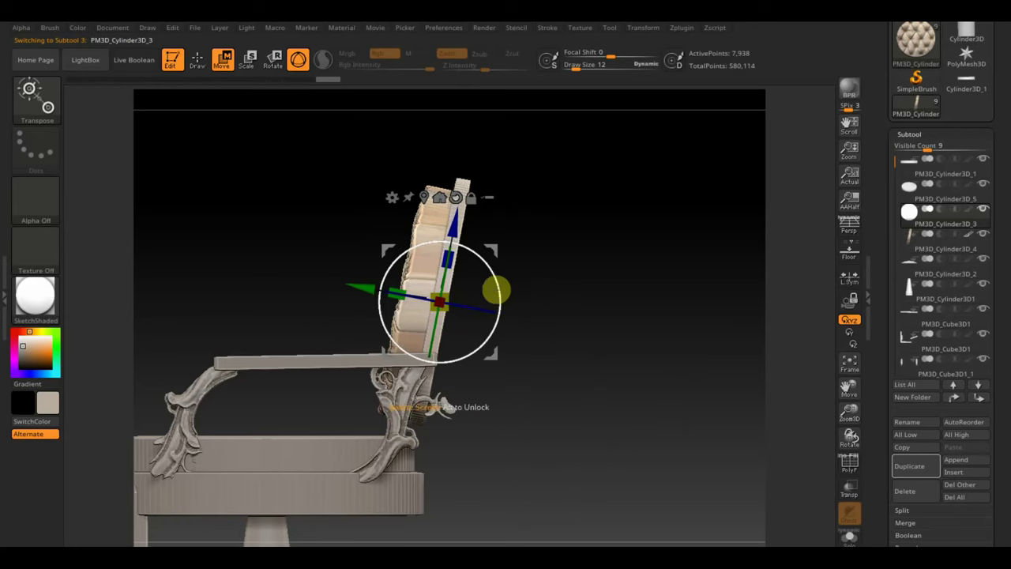
pyautogui.moveTo(503, 285); pyautogui.dragTo(356, 286)
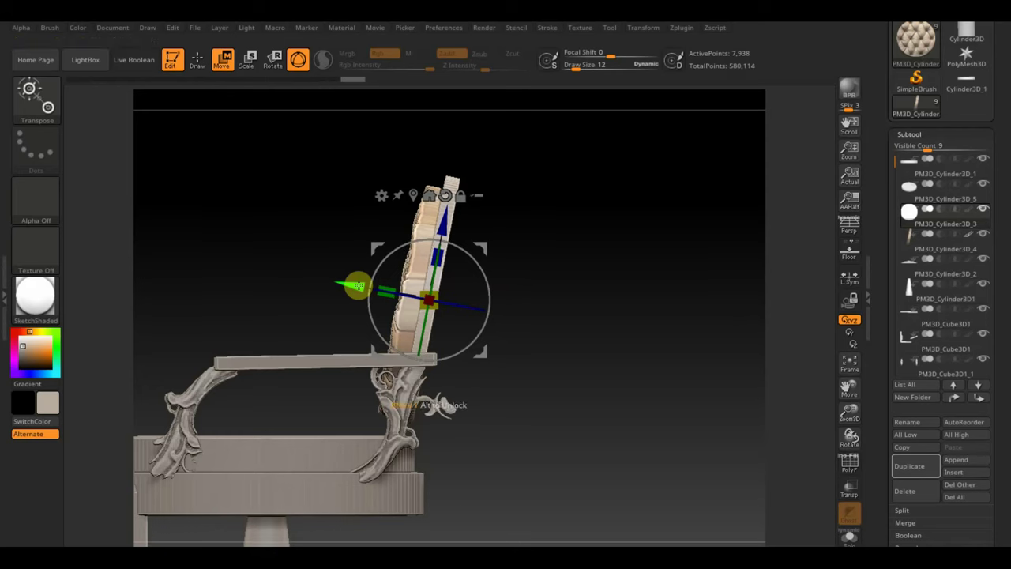
pyautogui.moveTo(552, 327); pyautogui.dragTo(602, 329)
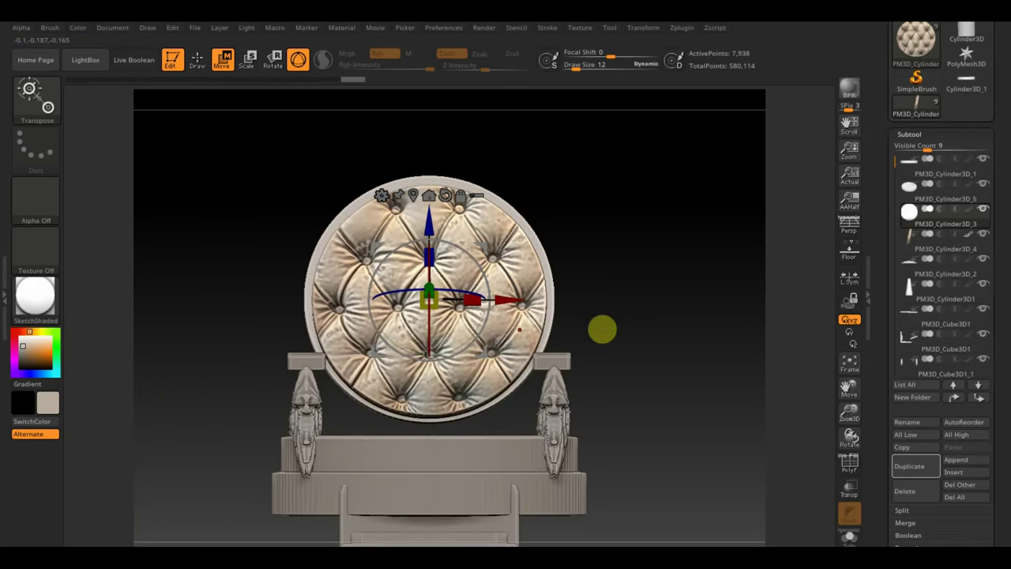
pyautogui.moveTo(455, 309); pyautogui.dragTo(434, 310)
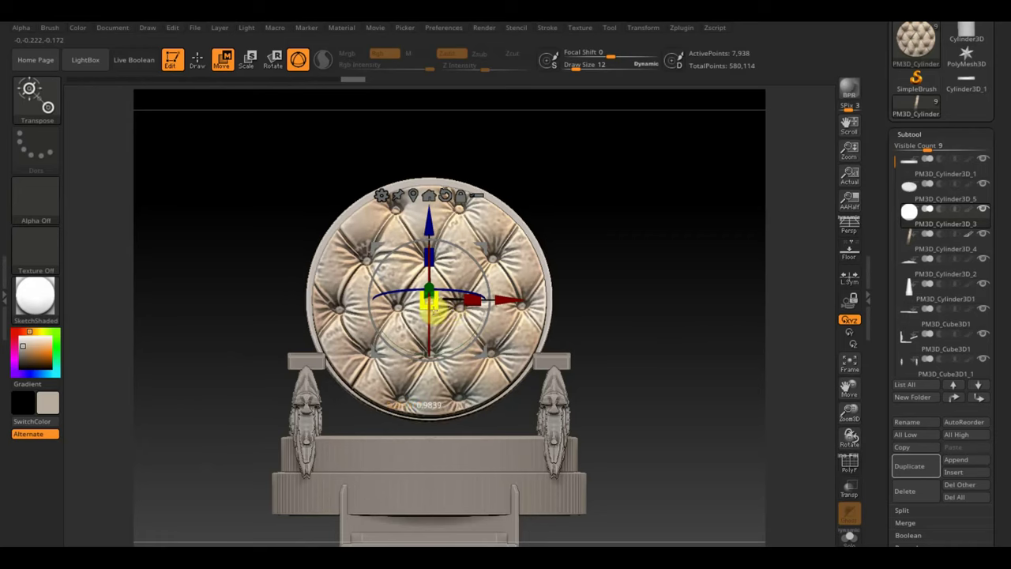
# Select the round seat and view it from above
pyautogui.moveTo(648, 313); pyautogui.dragTo(451, 467)
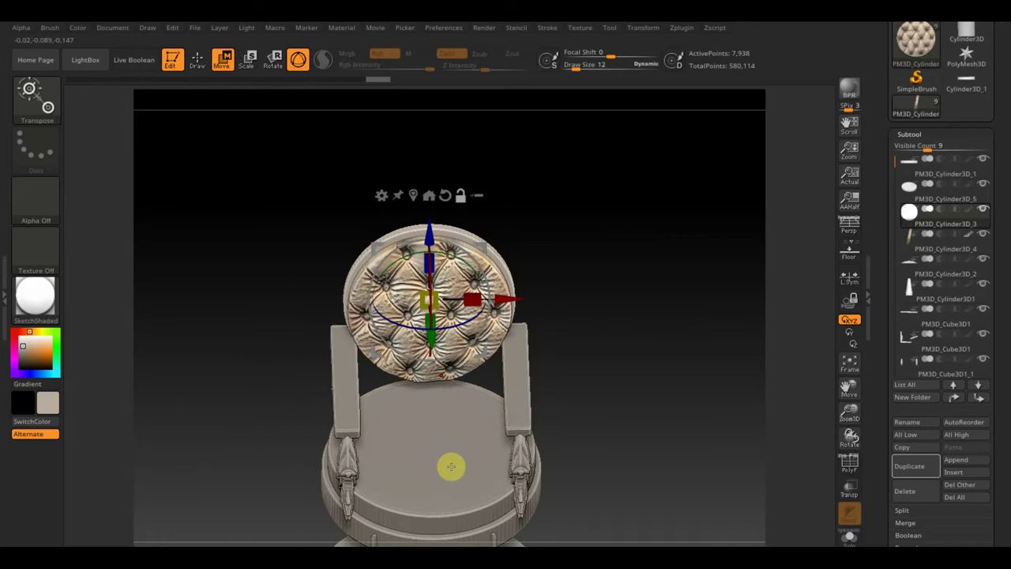
pyautogui.click(463, 478)
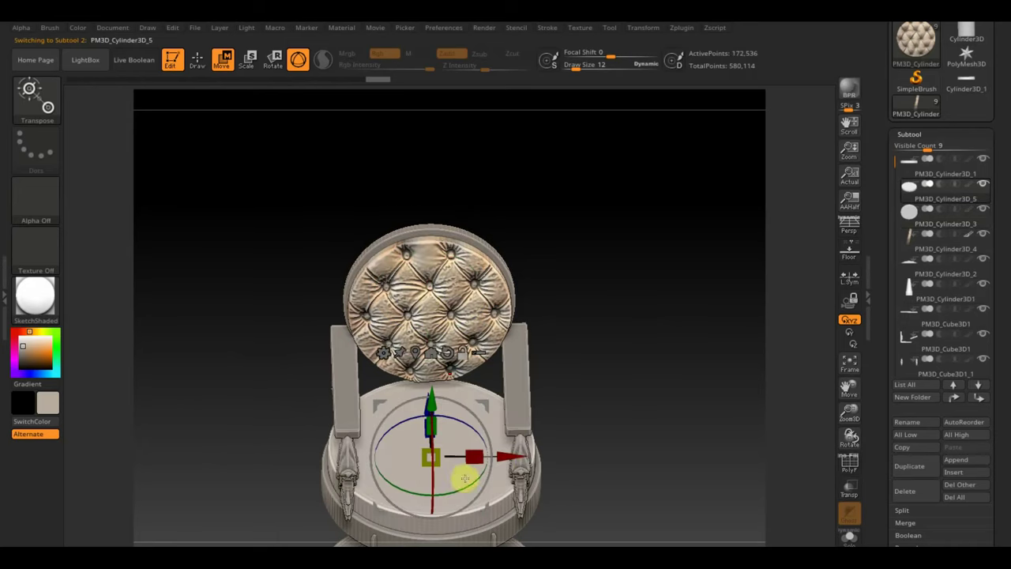
pyautogui.moveTo(684, 397)
pyautogui.mouseDown()
pyautogui.moveTo(691, 444)
pyautogui.moveTo(692, 354)
pyautogui.moveTo(668, 332)
pyautogui.moveTo(724, 465)
pyautogui.moveTo(697, 296)
pyautogui.mouseUp()
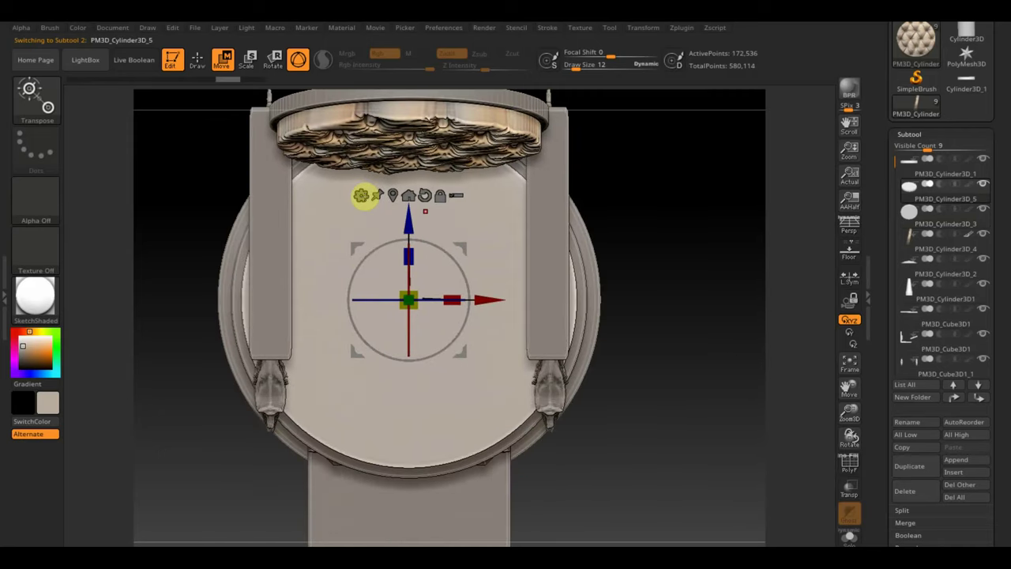
# Switch to Draw and position the tufted leather Spotlight image over the seat
pyautogui.press('q')
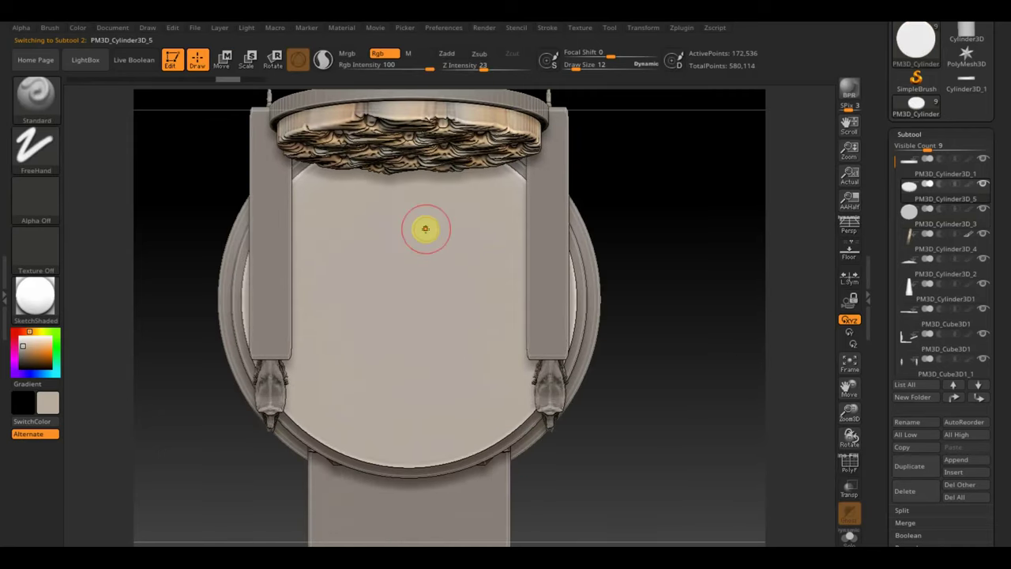
pyautogui.hotkey('shift', 'z')
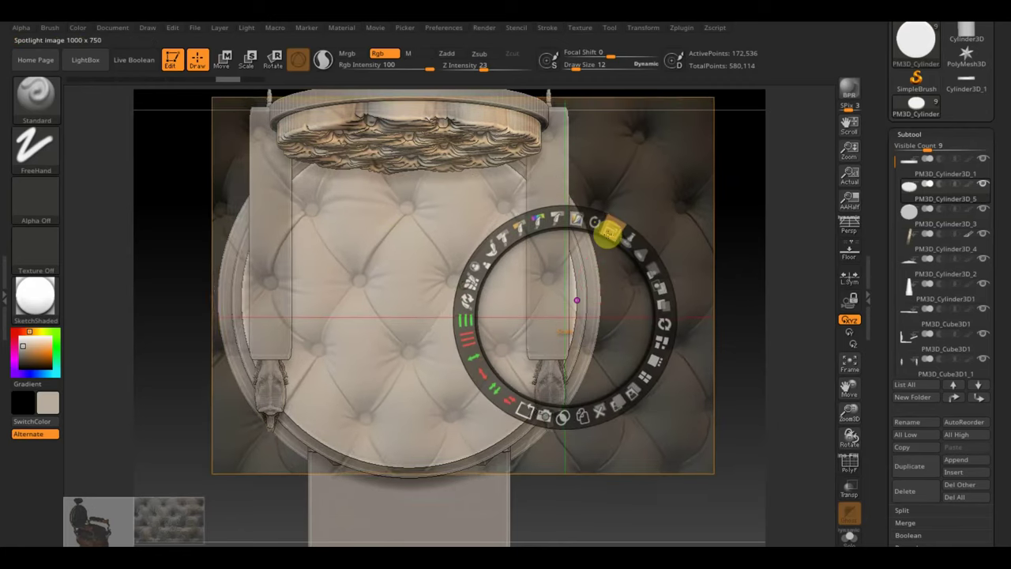
pyautogui.moveTo(607, 231); pyautogui.dragTo(574, 284)
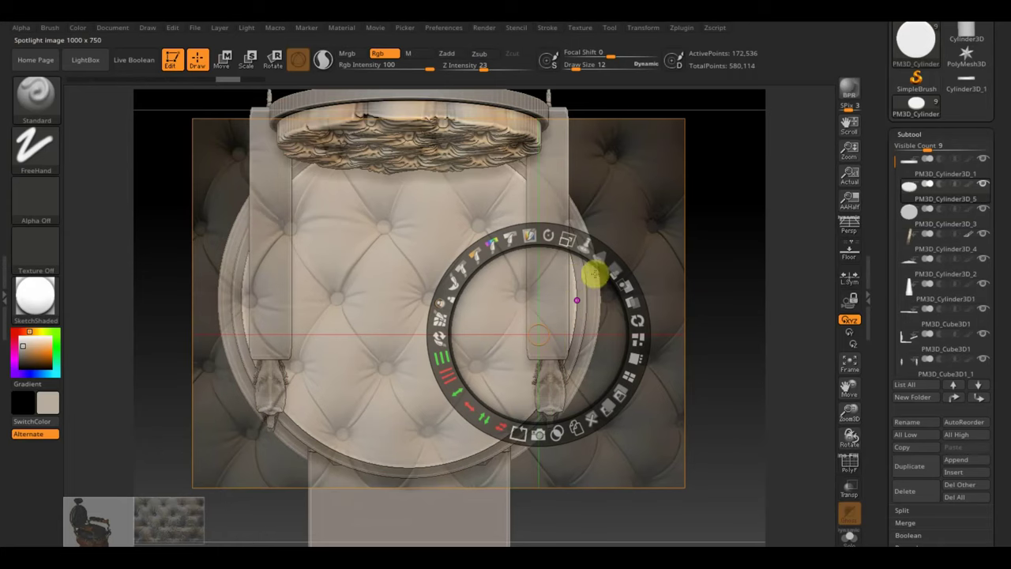
pyautogui.moveTo(600, 276); pyautogui.dragTo(588, 286)
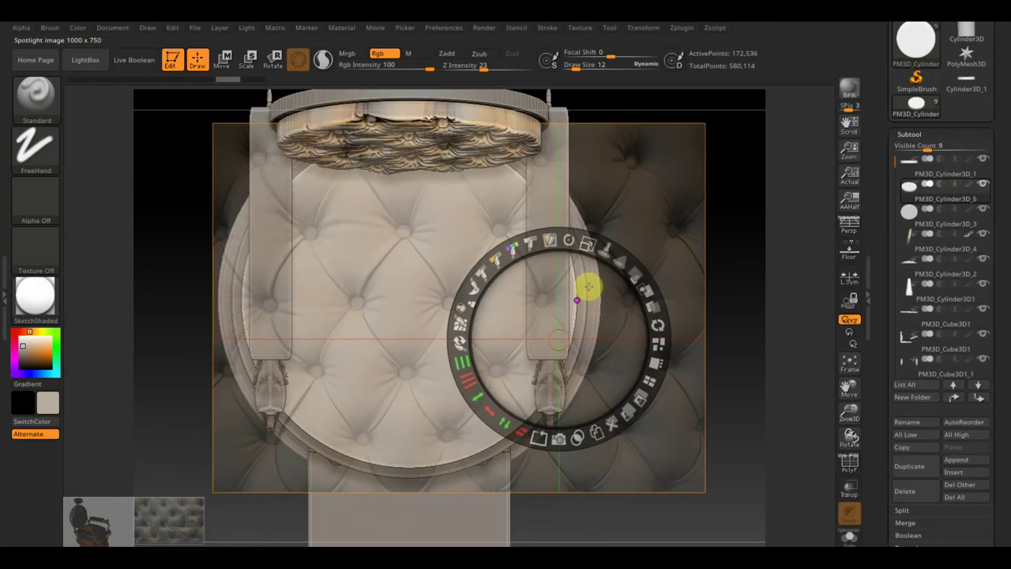
pyautogui.press('z')
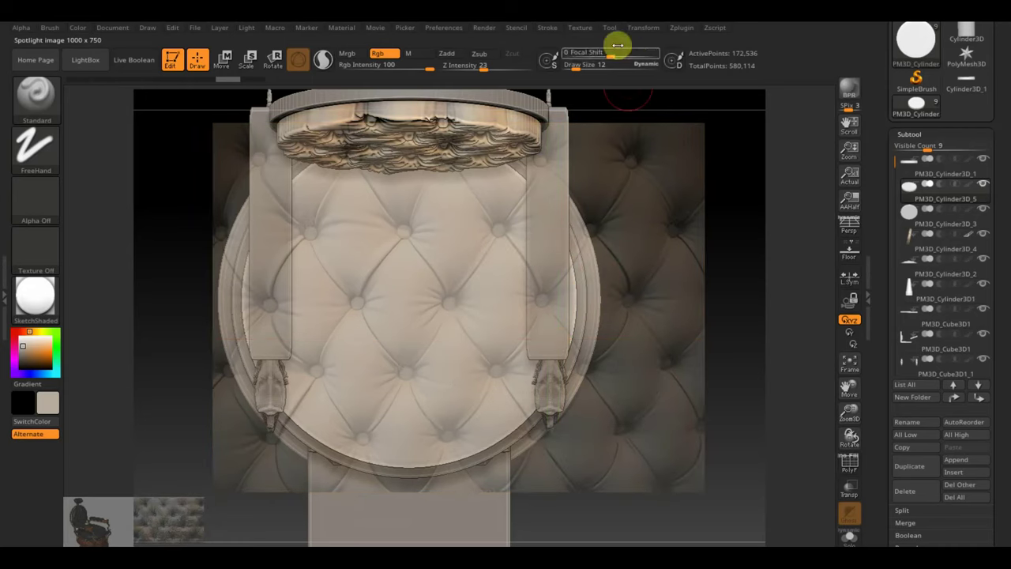
# Enlarge the brush, polypaint the leather image onto the seat, then turn off Spotlight
pyautogui.moveTo(582, 68); pyautogui.dragTo(594, 74)
pyautogui.moveTo(440, 260)
pyautogui.mouseDown()
pyautogui.moveTo(343, 305)
pyautogui.moveTo(485, 215)
pyautogui.mouseUp()
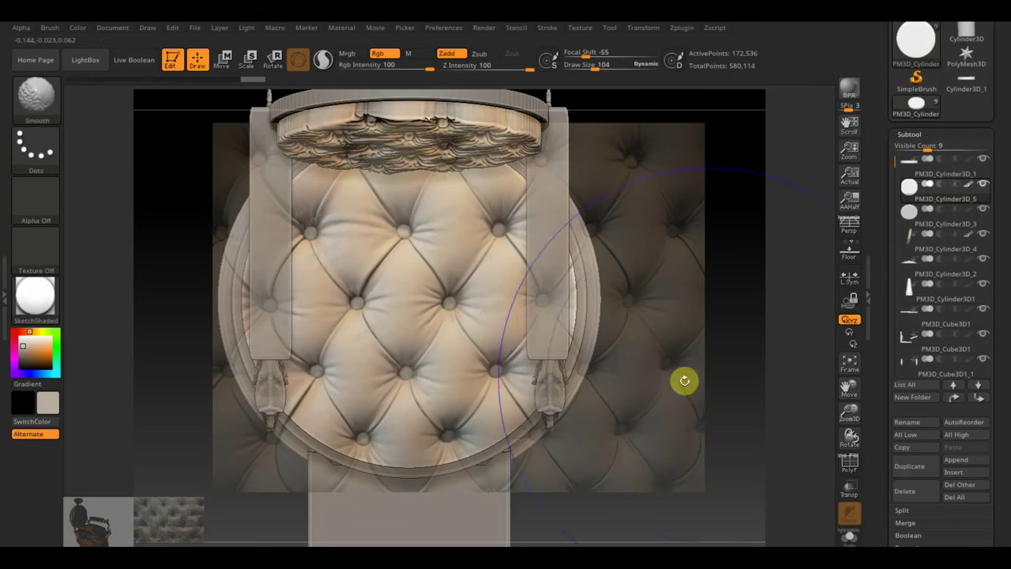
pyautogui.hotkey('shift', 'z')
pyautogui.moveTo(716, 379)
pyautogui.mouseDown()
pyautogui.moveTo(703, 264)
pyautogui.moveTo(711, 269)
pyautogui.mouseUp()
pyautogui.press('shift')
pyautogui.moveTo(986, 453); pyautogui.dragTo(993, 429)
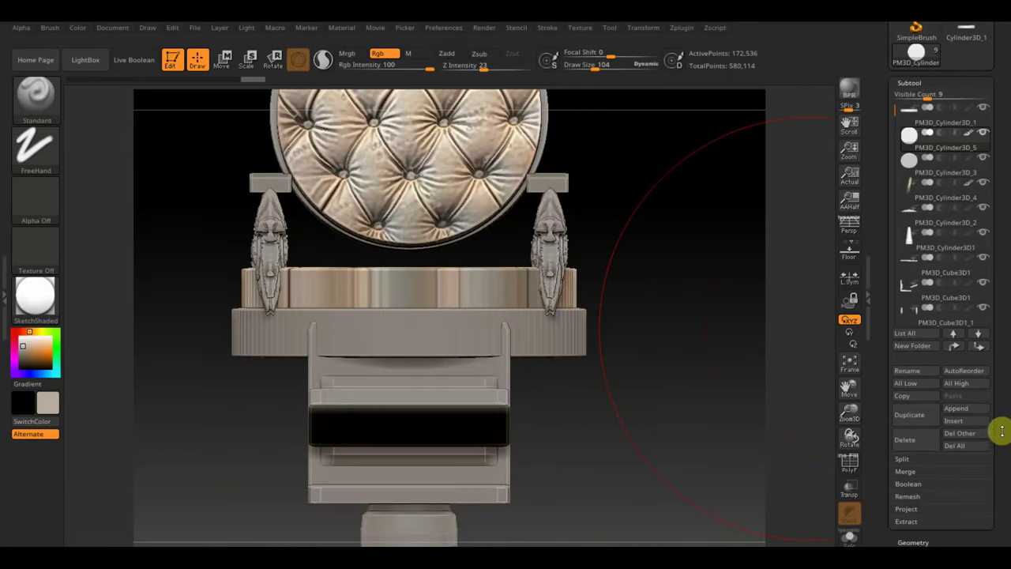
pyautogui.moveTo(998, 514); pyautogui.dragTo(1000, 447)
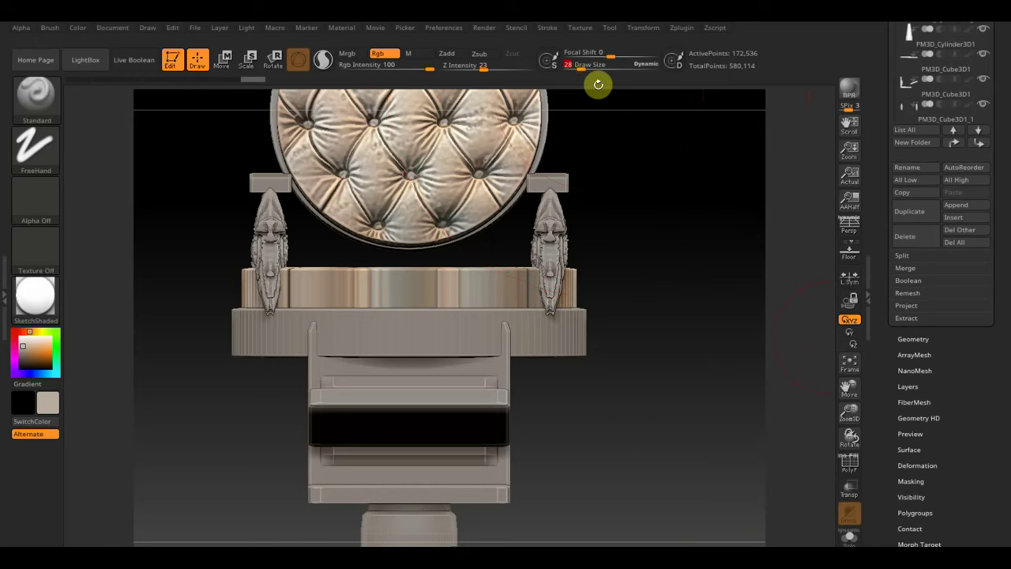
# Mask the seat by its painted colour and adjust the height of the unmasked tufted surface
pyautogui.click(919, 478)
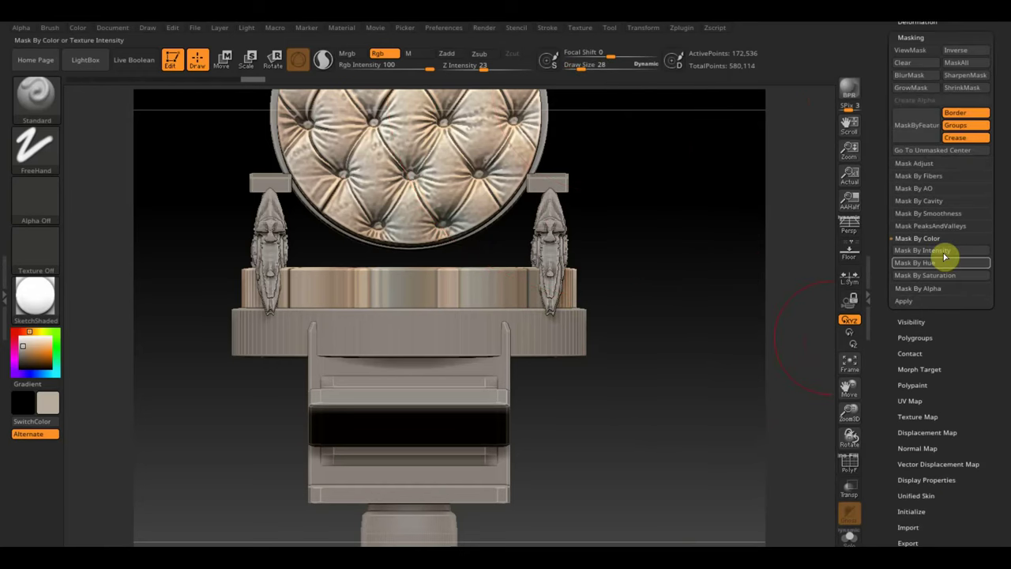
pyautogui.click(936, 250)
pyautogui.click(226, 60)
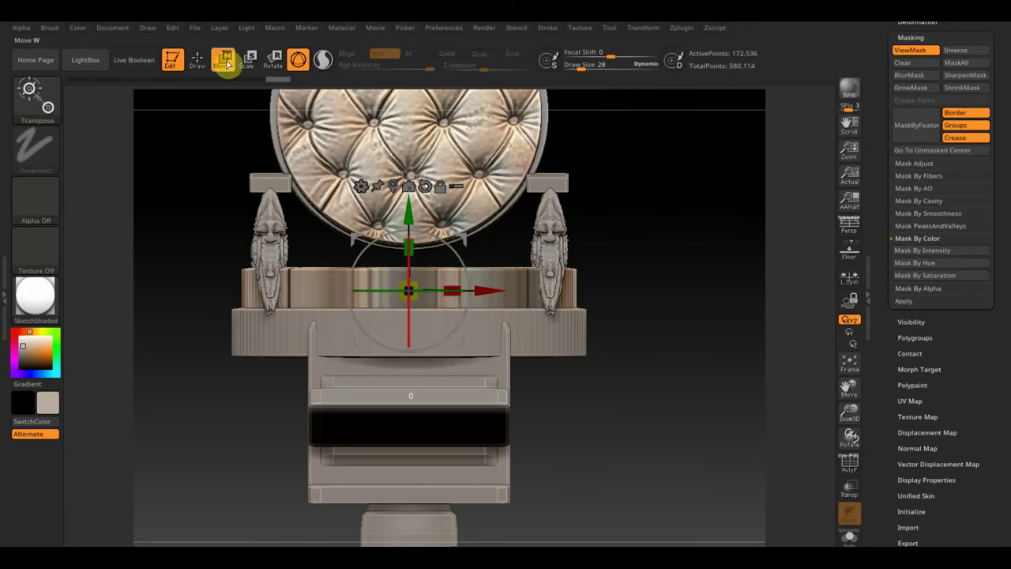
pyautogui.moveTo(408, 199); pyautogui.dragTo(408, 223)
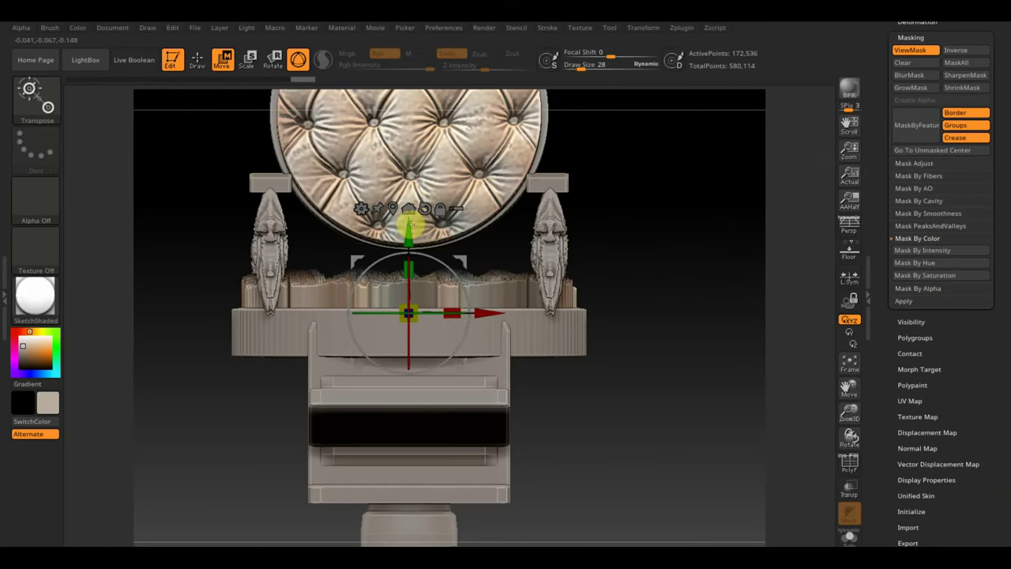
pyautogui.scroll(2, 677, 282)
pyautogui.moveTo(725, 296)
pyautogui.mouseDown()
pyautogui.moveTo(722, 321)
pyautogui.moveTo(535, 313)
pyautogui.mouseUp()
pyautogui.moveTo(407, 229); pyautogui.dragTo(409, 169)
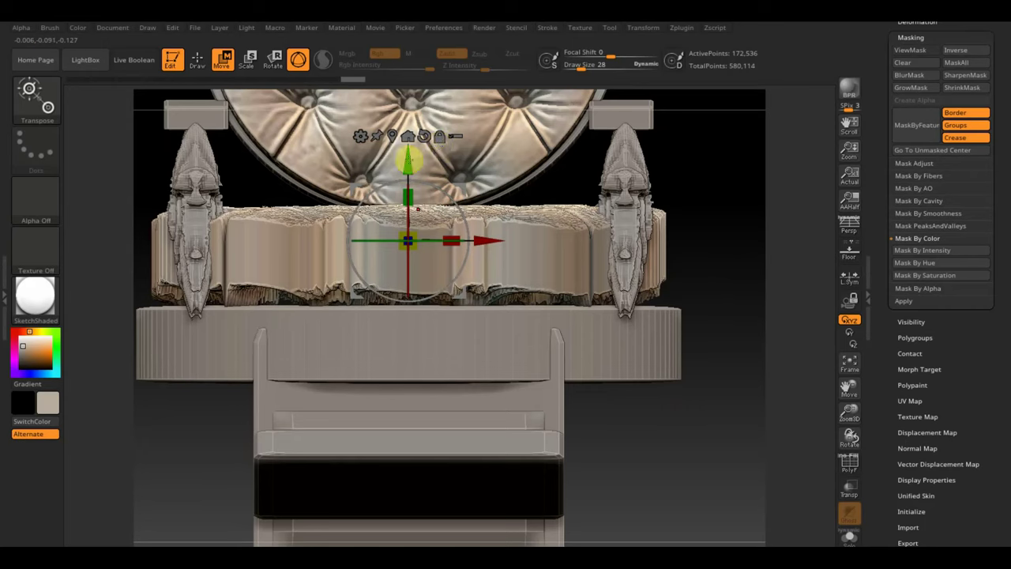
pyautogui.moveTo(414, 146); pyautogui.dragTo(408, 190)
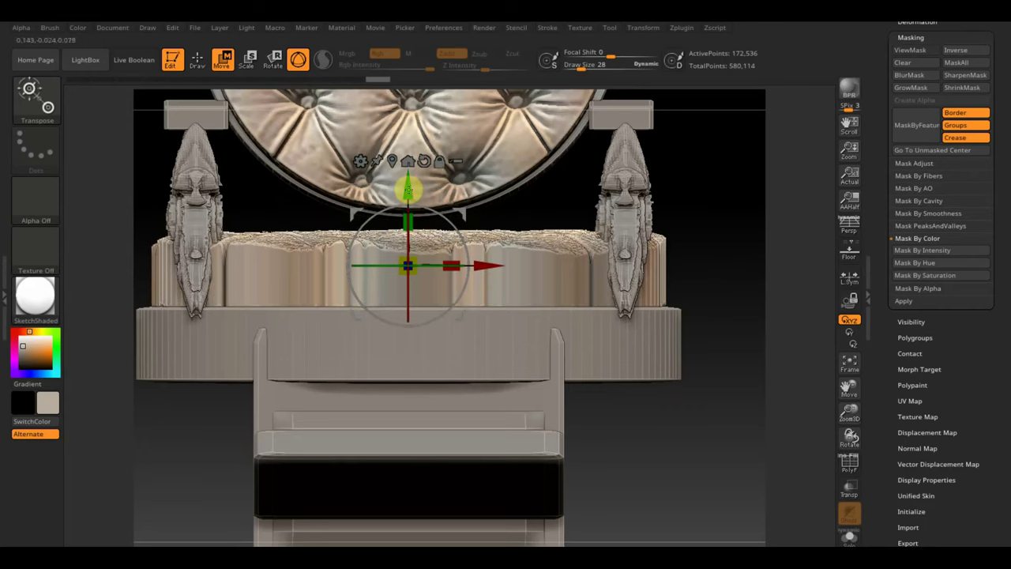
# Trim the seat cushion with a horizontal TrimCurve line and lower it slightly
pyautogui.click(209, 59)
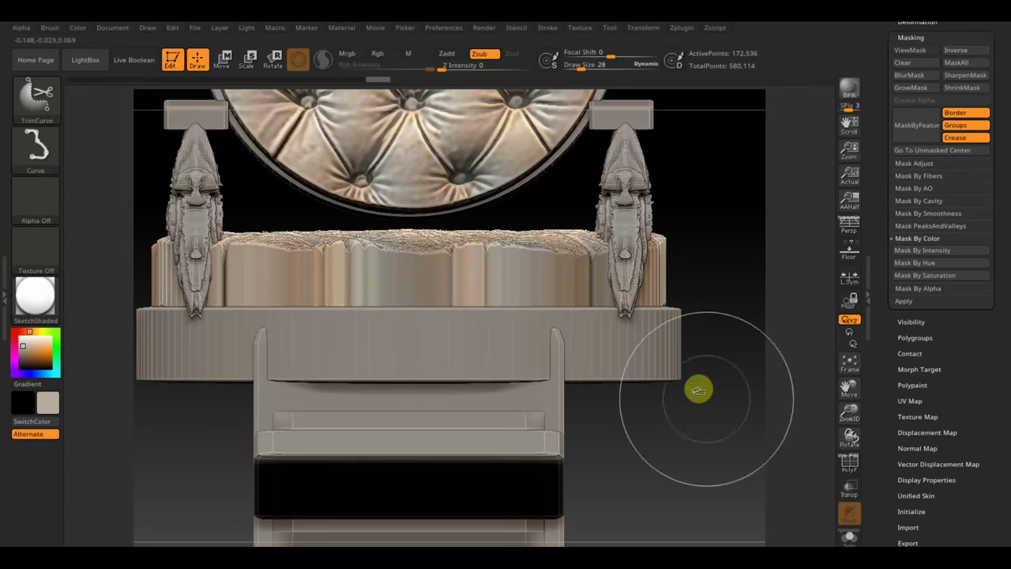
pyautogui.moveTo(763, 435)
pyautogui.keyDown('ctrl'); pyautogui.keyDown('shift'); pyautogui.mouseDown()
pyautogui.moveTo(158, 442)
pyautogui.moveTo(84, 316)
pyautogui.mouseUp(); pyautogui.keyUp('shift'); pyautogui.keyUp('ctrl')
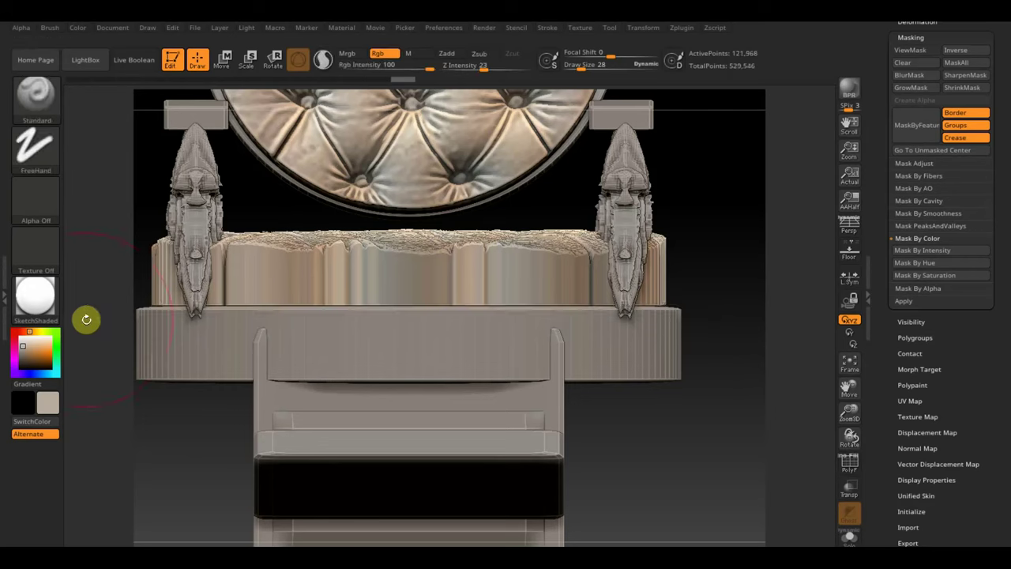
pyautogui.click(222, 59)
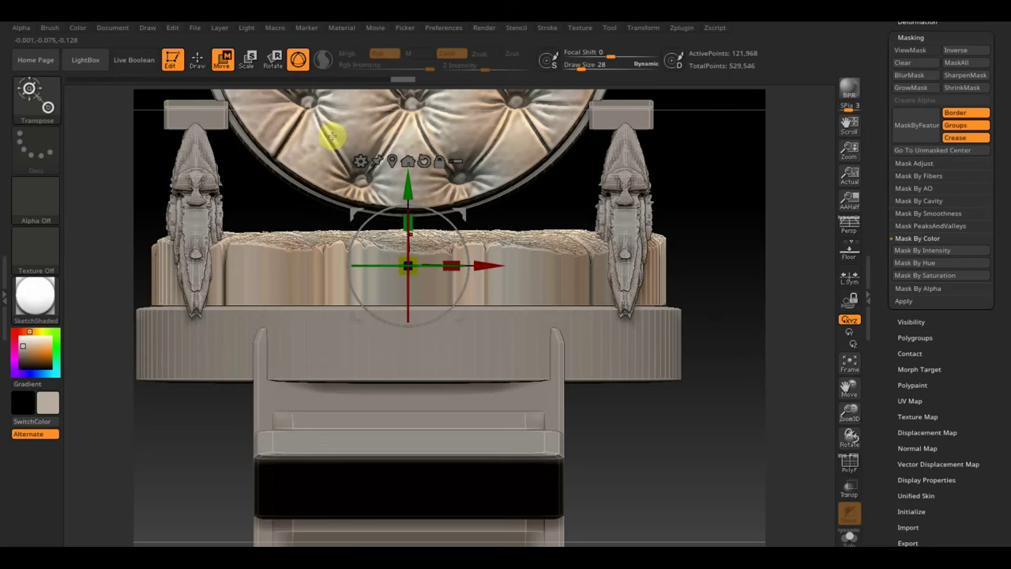
pyautogui.moveTo(411, 178); pyautogui.dragTo(411, 189)
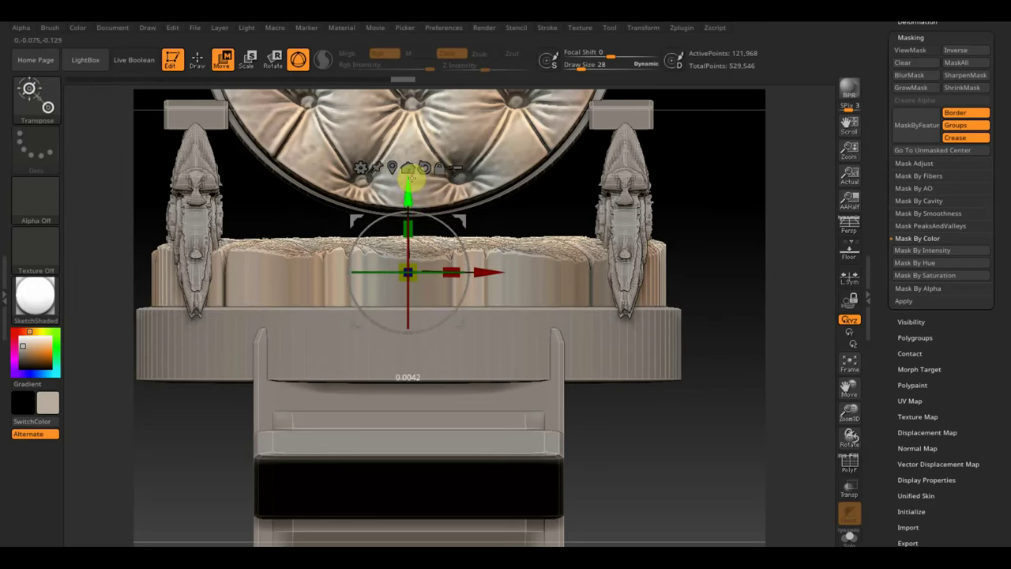
# Frame the whole chair and make the carved arm ornaments the active subtool
pyautogui.moveTo(755, 282); pyautogui.dragTo(730, 297)
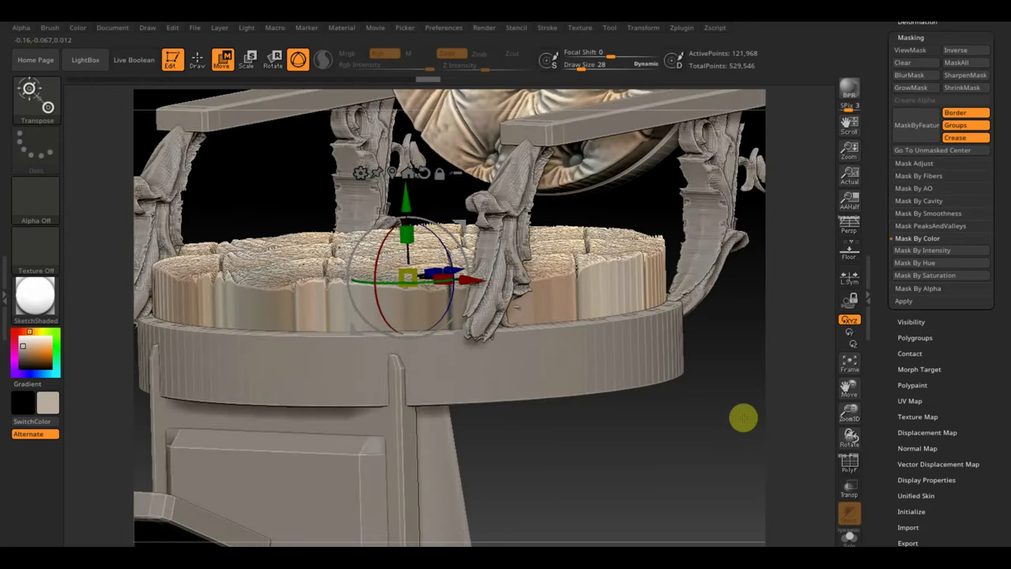
pyautogui.press('f')
pyautogui.keyDown('alt'); pyautogui.click(598, 244); pyautogui.keyUp('alt')
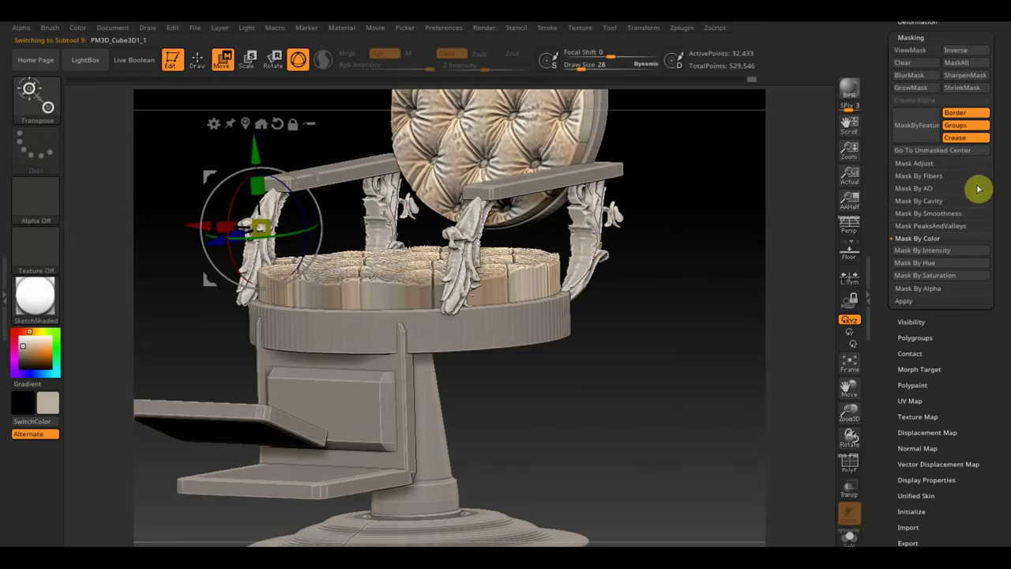
# Expand Tool > Deformation, orbit to a raised three-quarter view, and select the footrest subtool
pyautogui.scroll(3, 978, 190)
pyautogui.click(916, 143)
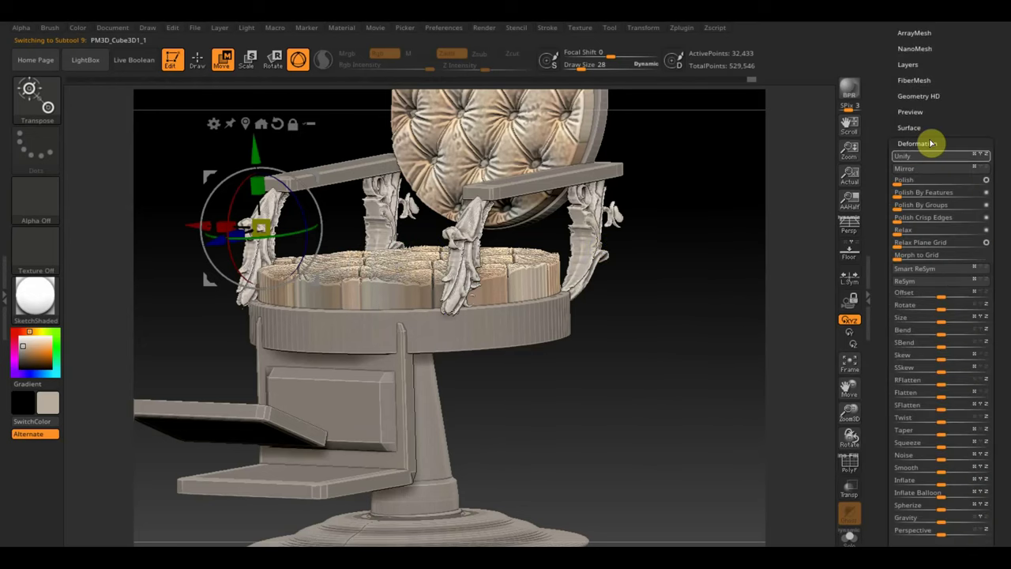
pyautogui.moveTo(766, 244)
pyautogui.keyDown('shift'); pyautogui.mouseDown()
pyautogui.moveTo(711, 270)
pyautogui.moveTo(699, 323)
pyautogui.moveTo(715, 332)
pyautogui.mouseUp(); pyautogui.keyUp('shift')
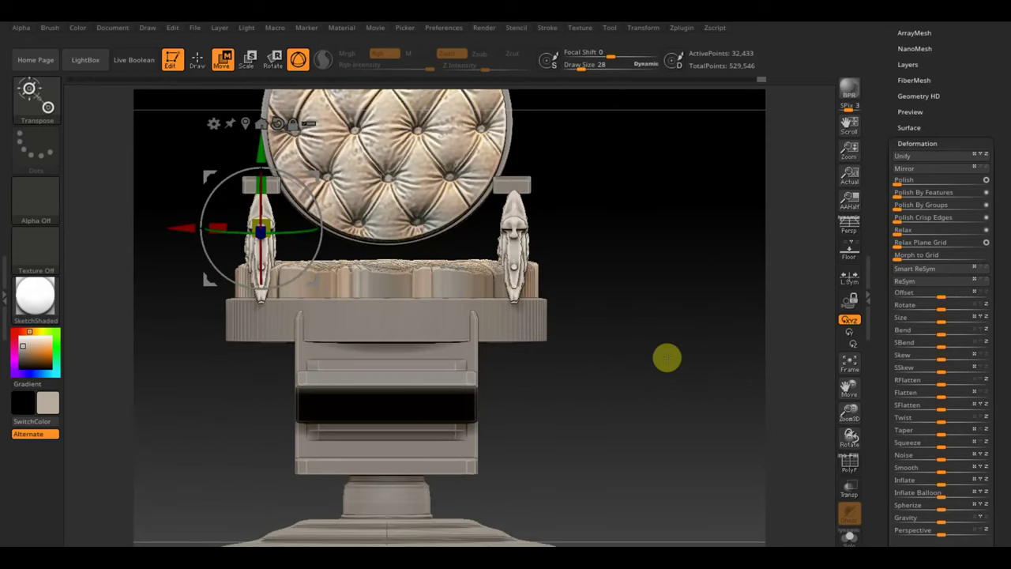
pyautogui.moveTo(666, 356)
pyautogui.mouseDown()
pyautogui.moveTo(490, 330)
pyautogui.moveTo(684, 356)
pyautogui.moveTo(680, 375)
pyautogui.moveTo(379, 379)
pyautogui.mouseUp()
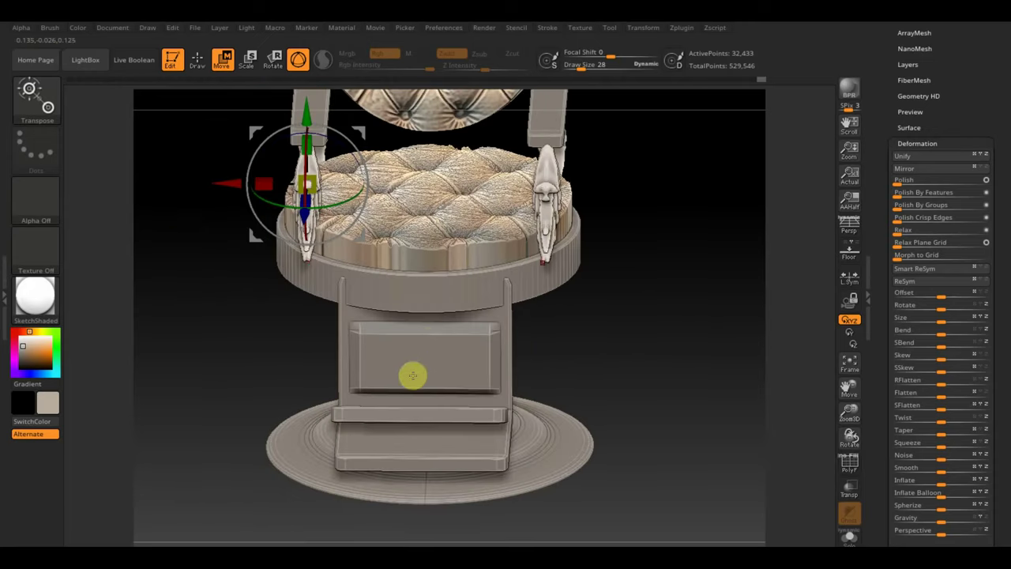
pyautogui.keyDown('shift'); pyautogui.moveTo(485, 356); pyautogui.dragTo(597, 355); pyautogui.keyUp('shift')
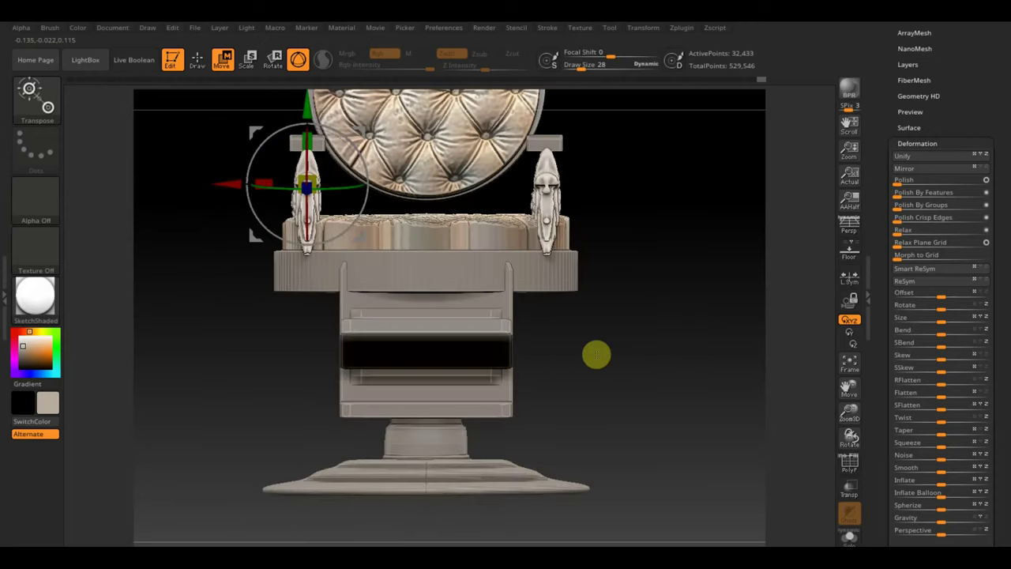
pyautogui.moveTo(668, 331)
pyautogui.mouseDown()
pyautogui.moveTo(668, 379)
pyautogui.moveTo(693, 364)
pyautogui.moveTo(666, 355)
pyautogui.moveTo(690, 356)
pyautogui.moveTo(679, 355)
pyautogui.mouseUp()
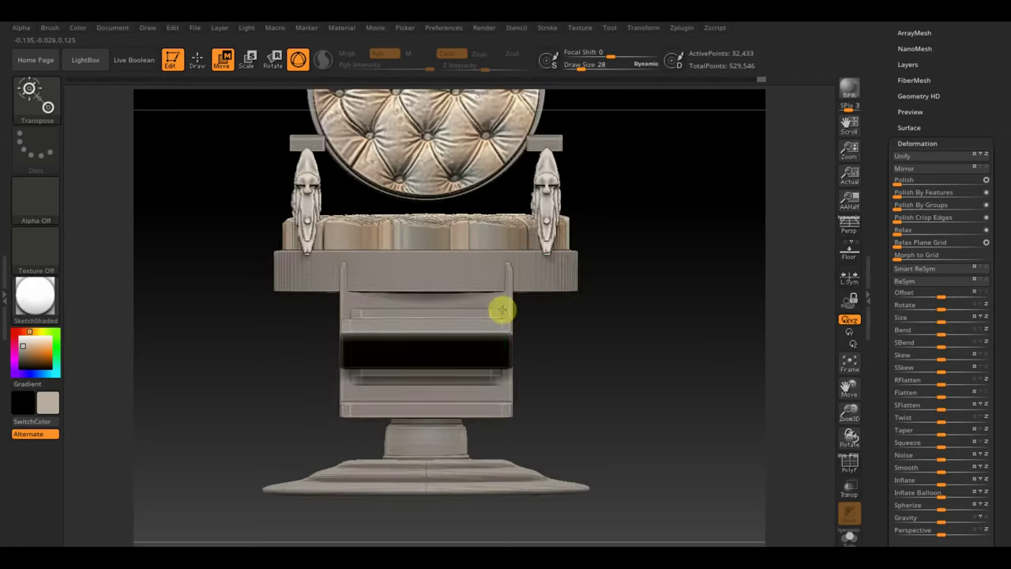
pyautogui.click(501, 309)
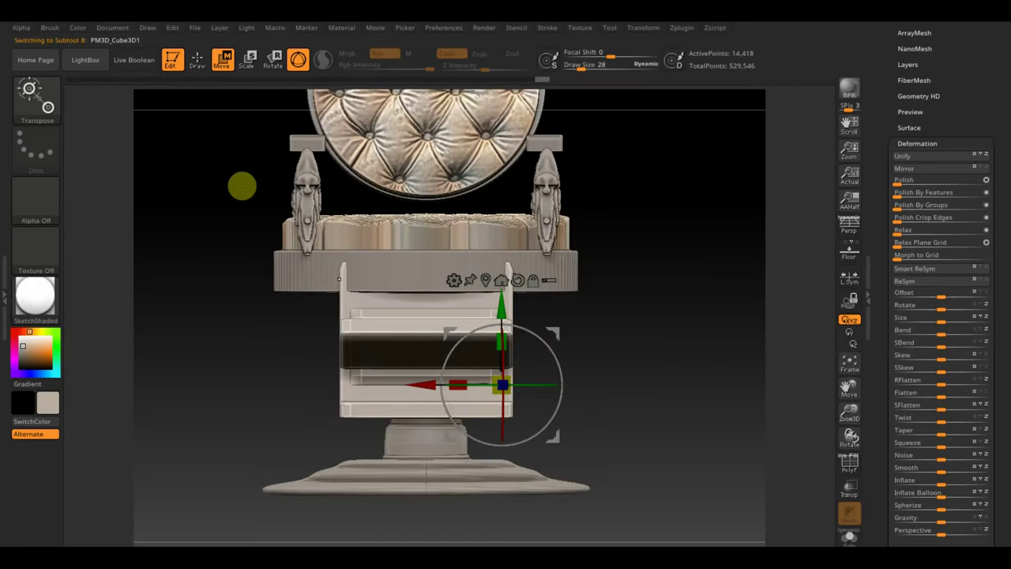
# Try a TrimCurve cut across the footrest's dark band, then undo it
pyautogui.click(197, 60)
pyautogui.hotkey('ctrl', 'shift')
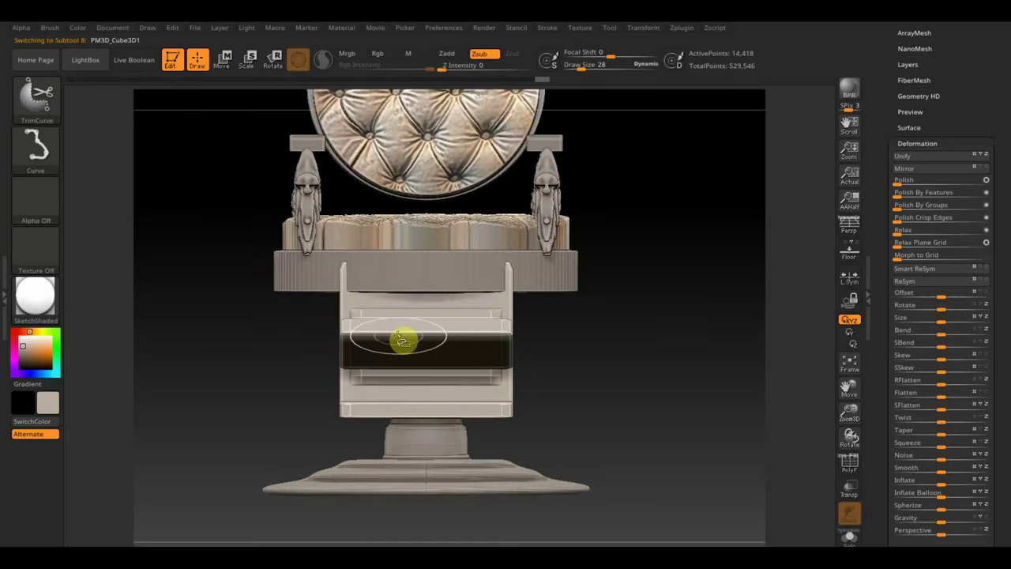
pyautogui.keyDown('ctrl'); pyautogui.keyDown('shift'); pyautogui.moveTo(404, 340); pyautogui.dragTo(422, 345); pyautogui.keyUp('shift'); pyautogui.keyUp('ctrl')
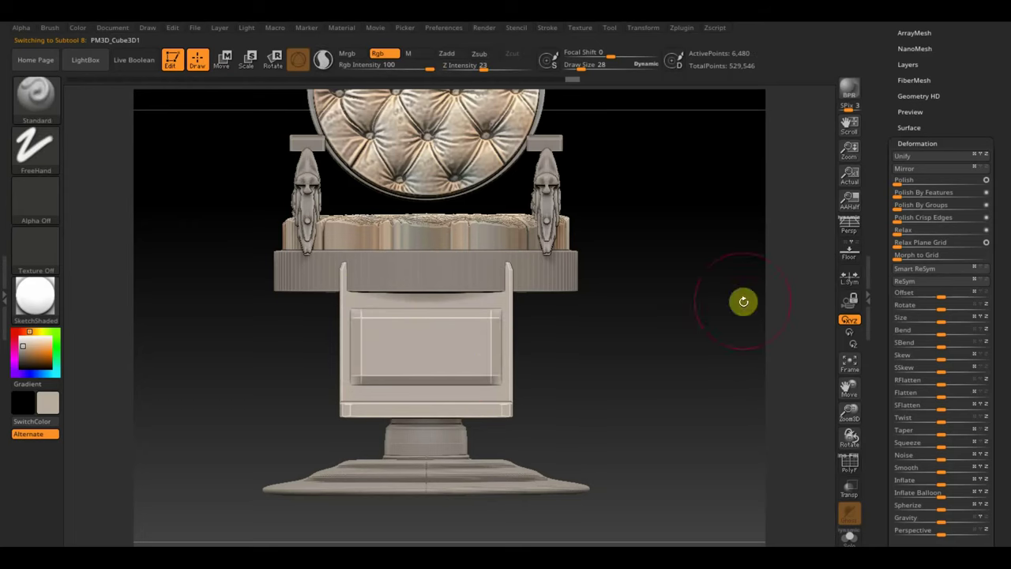
pyautogui.press('ctrl')
pyautogui.hotkey('ctrl', 'shift')
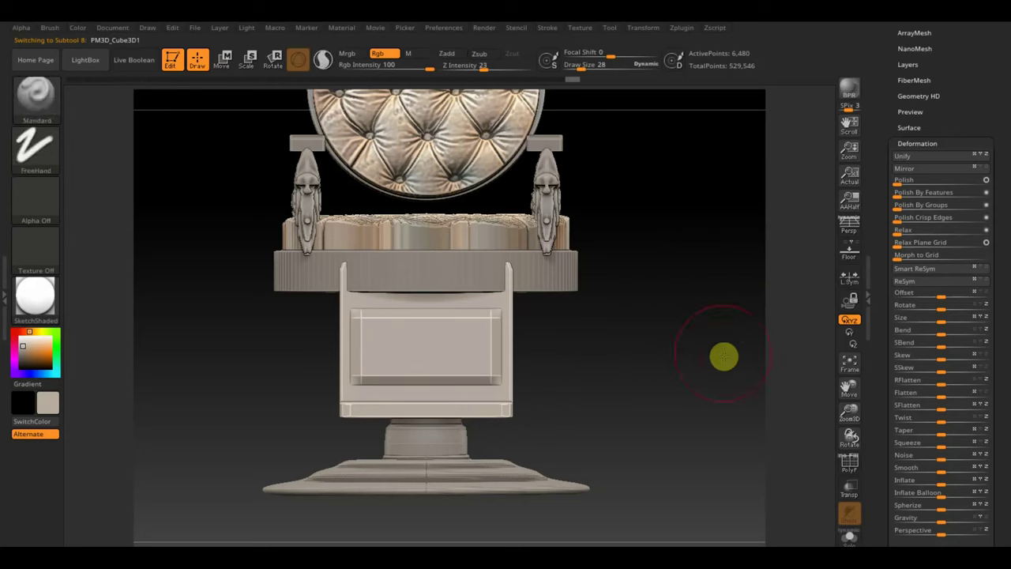
pyautogui.hotkey('ctrl', 'z')
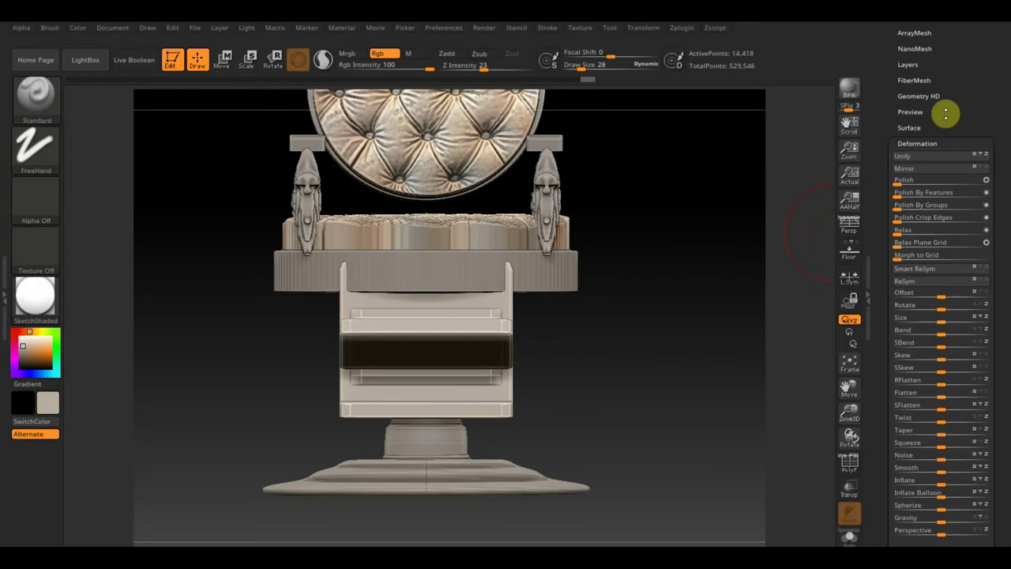
# DynaMesh the footrest at resolution 2568 and bring up the tufted leather Spotlight image
pyautogui.scroll(2, 960, 95)
pyautogui.scroll(1, 960, 95)
pyautogui.click(916, 94)
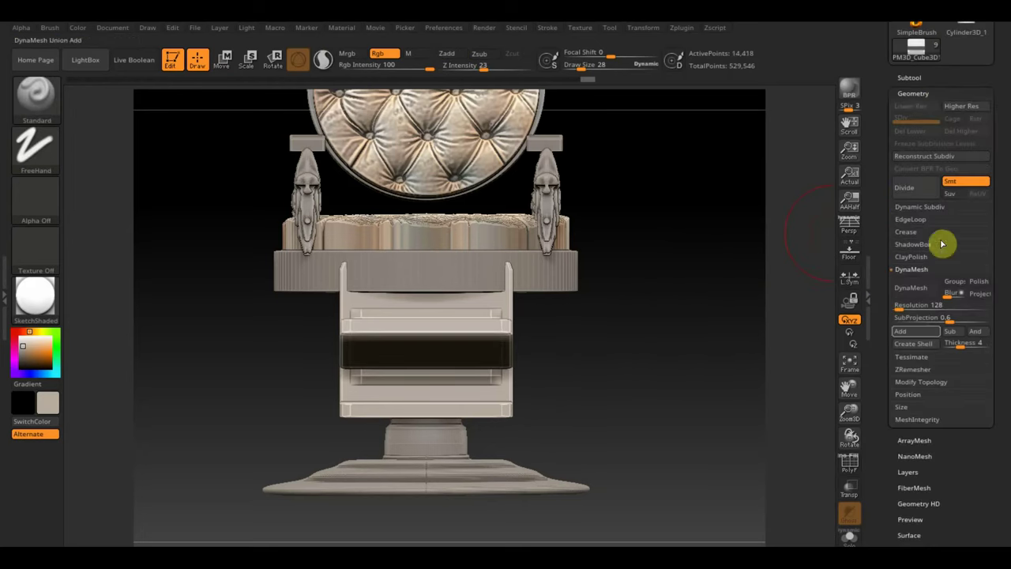
pyautogui.moveTo(905, 317); pyautogui.dragTo(952, 316)
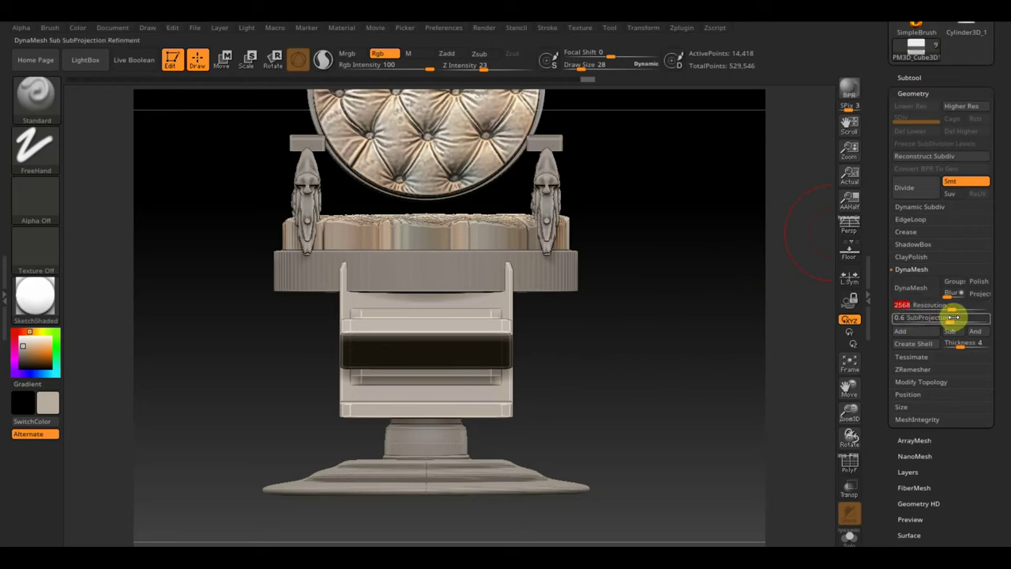
pyautogui.click(920, 295)
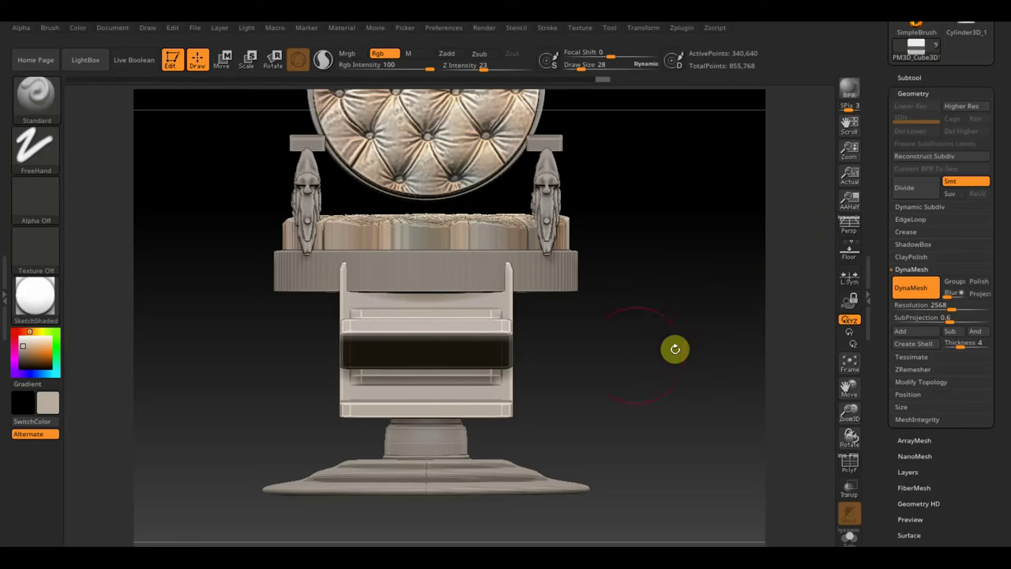
pyautogui.keyDown('ctrl'); pyautogui.keyDown('shift'); pyautogui.click(451, 339); pyautogui.keyUp('shift'); pyautogui.keyUp('ctrl')
pyautogui.keyDown('ctrl'); pyautogui.keyDown('shift'); pyautogui.click(450, 339); pyautogui.keyUp('shift'); pyautogui.keyUp('ctrl')
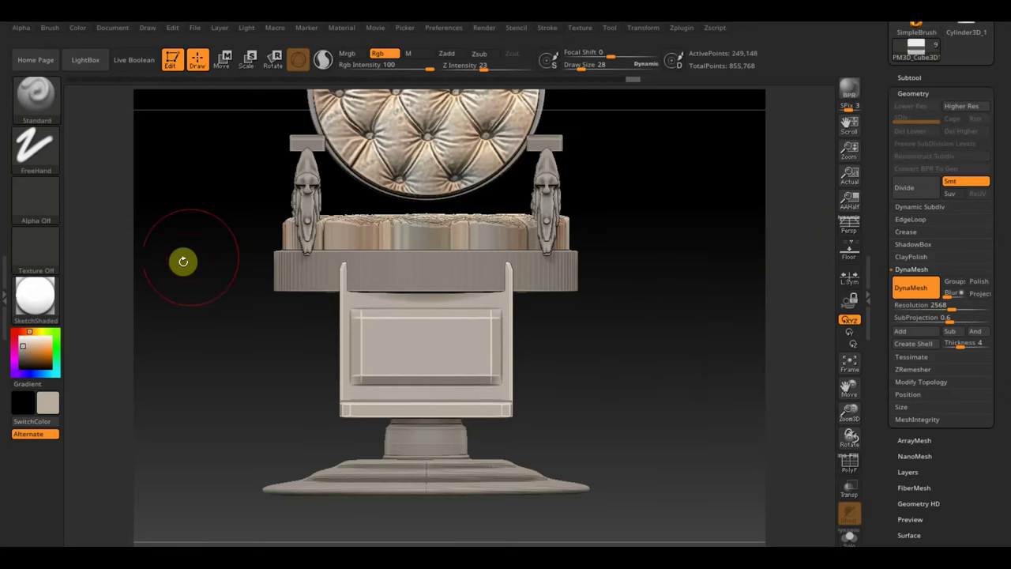
pyautogui.hotkey('shift', 'z')
# Shrink the tufted leather Spotlight image to fit the footrest front
pyautogui.press('z')
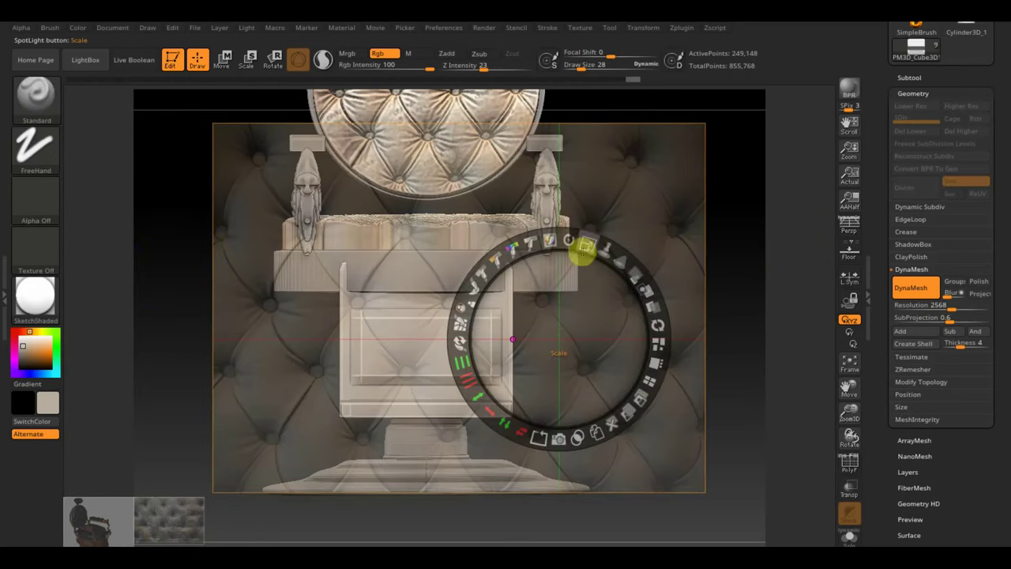
pyautogui.moveTo(588, 247)
pyautogui.mouseDown()
pyautogui.moveTo(463, 214)
pyautogui.moveTo(542, 309)
pyautogui.moveTo(478, 329)
pyautogui.mouseUp()
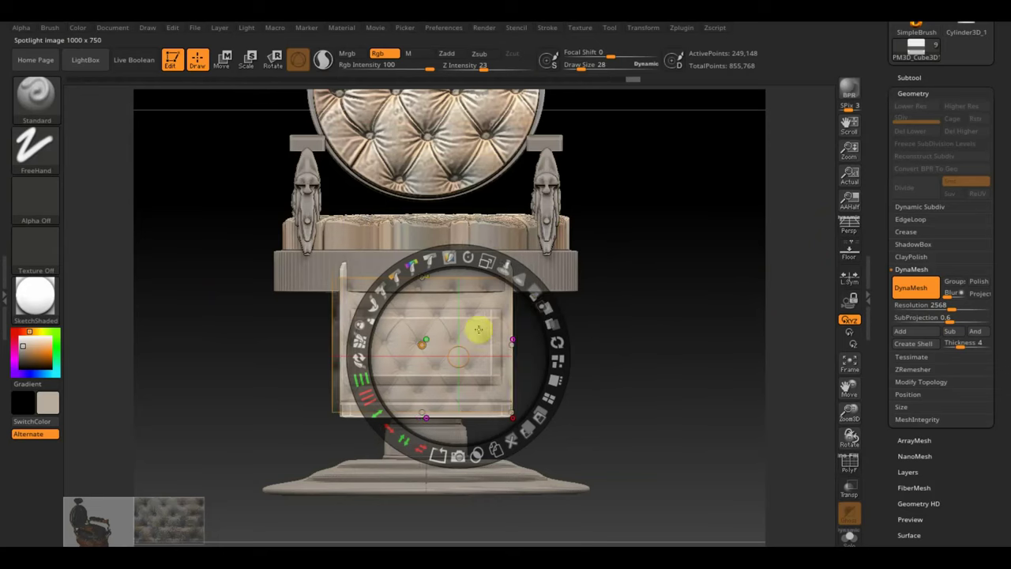
pyautogui.press('z')
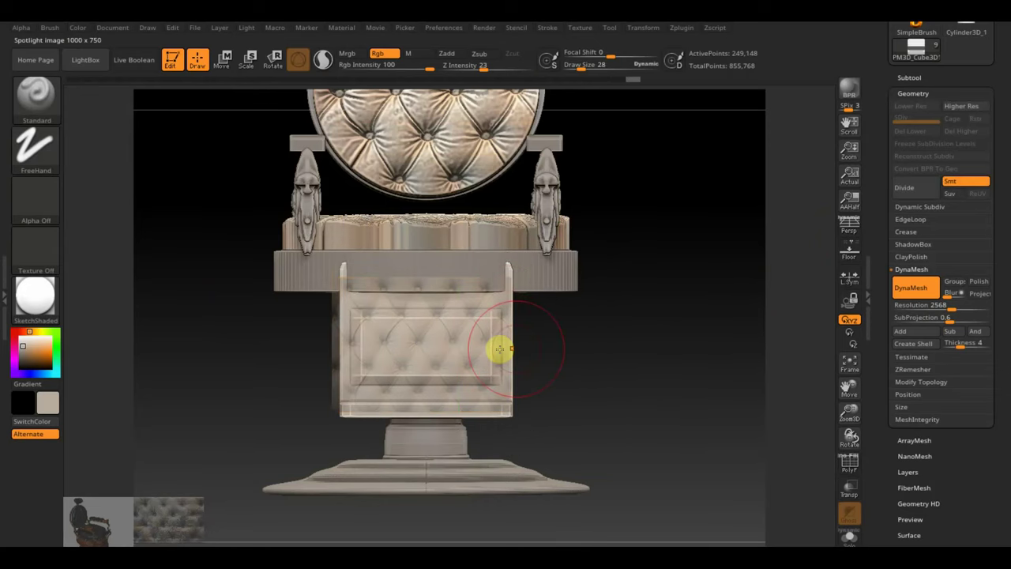
# Draw a rectangular mask over the footrest's inner front panel with the MaskPen
pyautogui.press('ctrl')
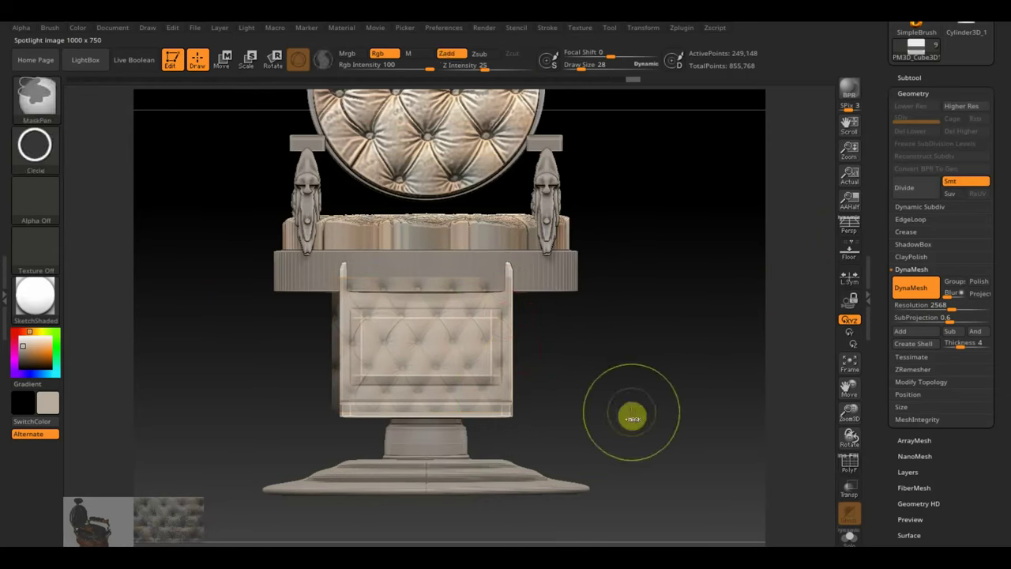
pyautogui.keyDown('ctrl'); pyautogui.click(632, 416); pyautogui.keyUp('ctrl')
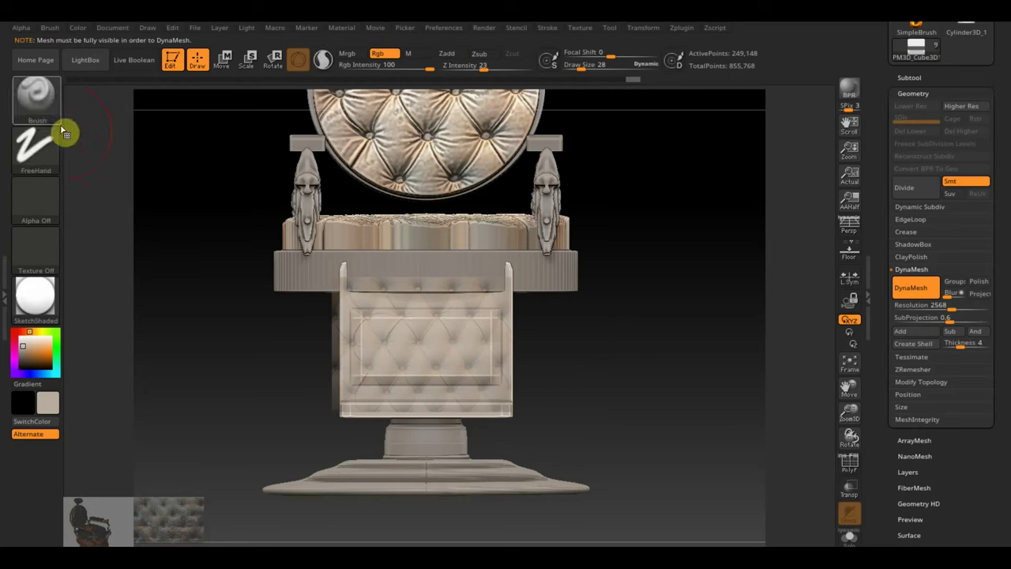
pyautogui.click(40, 152)
pyautogui.click(192, 164)
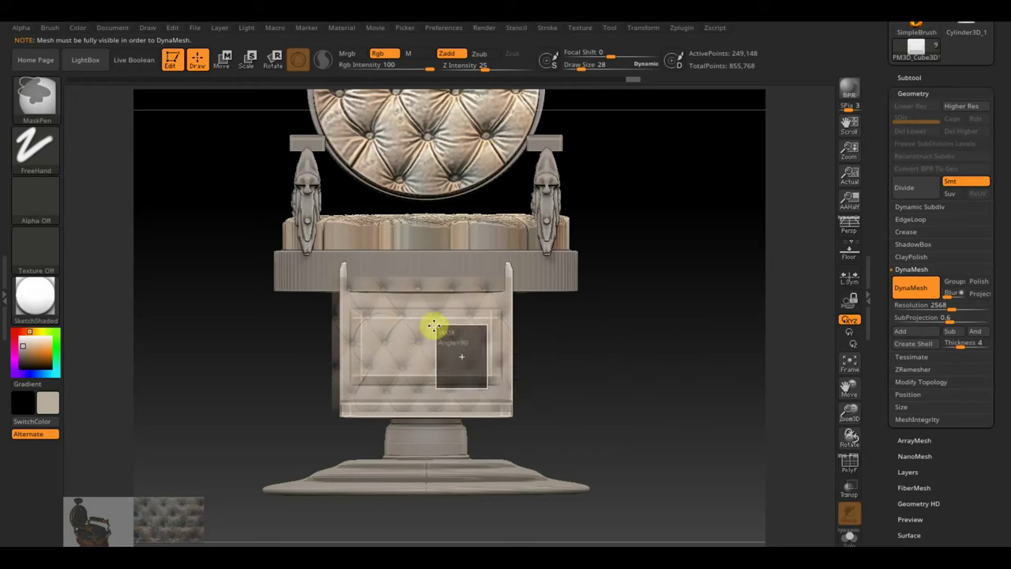
pyautogui.keyDown('ctrl'); pyautogui.moveTo(445, 321); pyautogui.dragTo(356, 313); pyautogui.keyUp('ctrl')
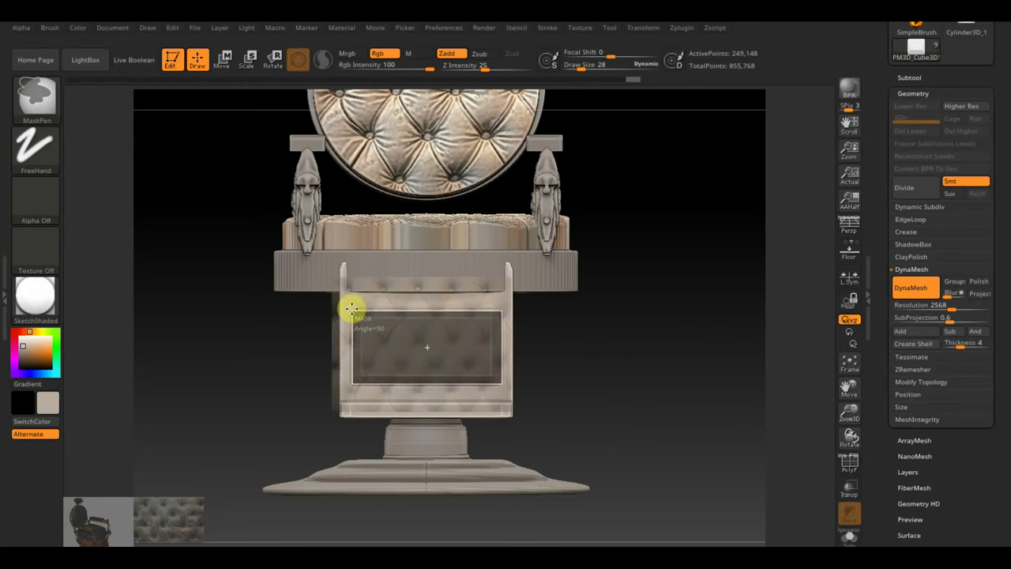
pyautogui.keyDown('ctrl'); pyautogui.moveTo(352, 308); pyautogui.dragTo(349, 308); pyautogui.keyUp('ctrl')
# Mask the footrest panel and paint a first tufted leather pass, then undo the faded result
pyautogui.keyDown('ctrl'); pyautogui.click(622, 361); pyautogui.keyUp('ctrl')
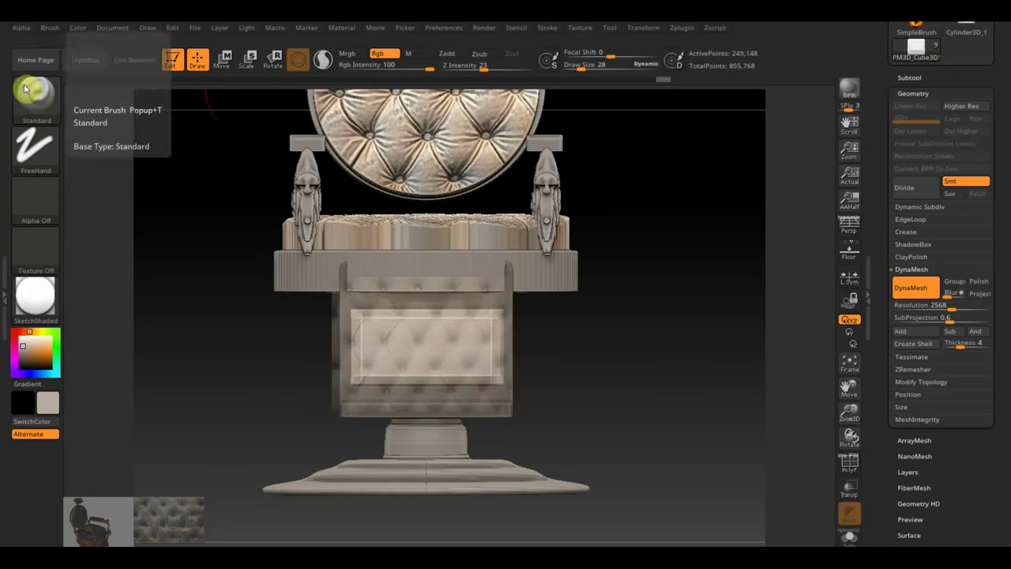
pyautogui.moveTo(422, 312)
pyautogui.mouseDown()
pyautogui.moveTo(418, 338)
pyautogui.moveTo(422, 329)
pyautogui.moveTo(466, 352)
pyautogui.moveTo(412, 356)
pyautogui.moveTo(480, 337)
pyautogui.mouseUp()
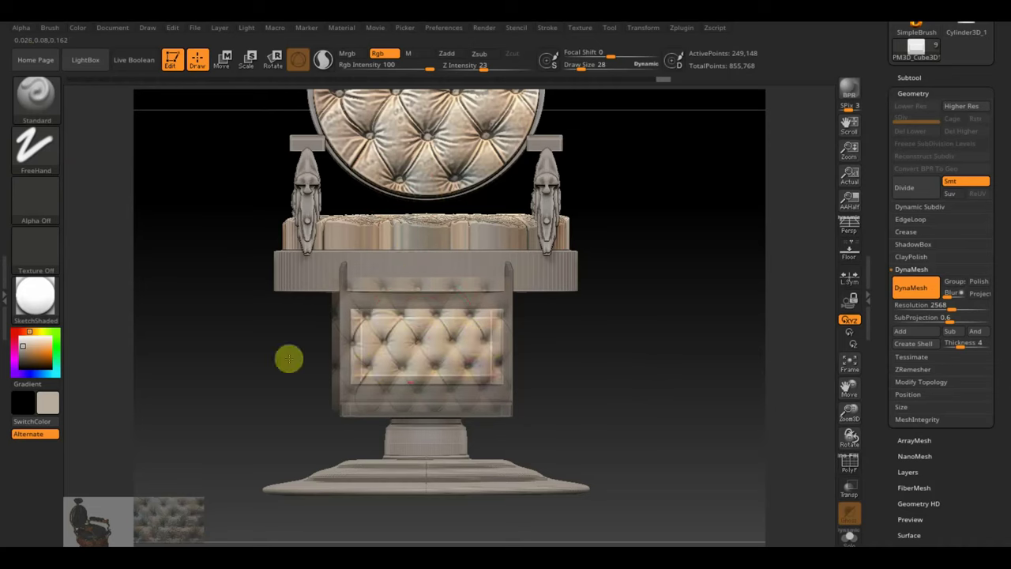
pyautogui.moveTo(408, 338)
pyautogui.mouseDown()
pyautogui.moveTo(339, 372)
pyautogui.moveTo(481, 388)
pyautogui.mouseUp()
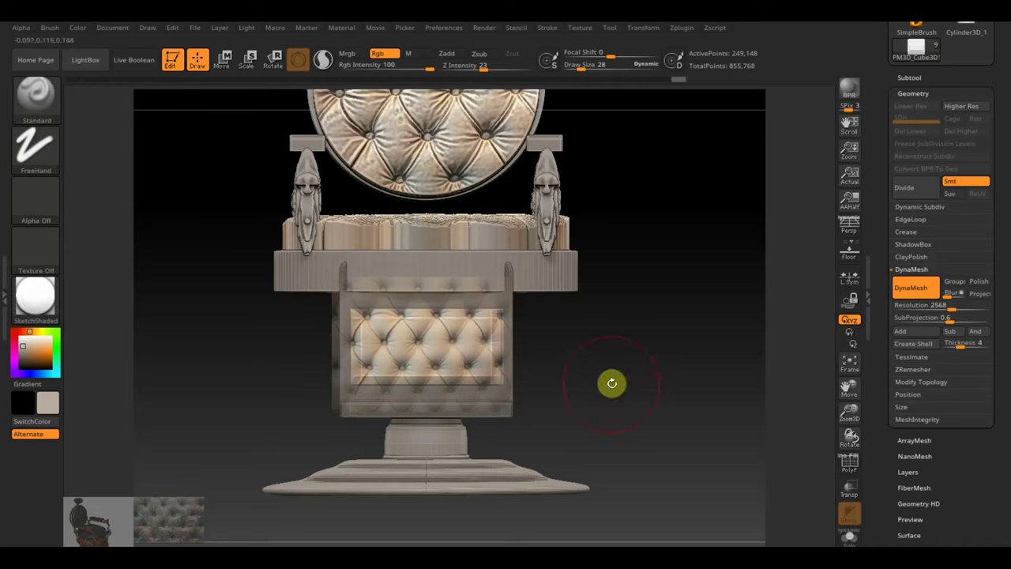
pyautogui.hotkey('ctrl', 'z')
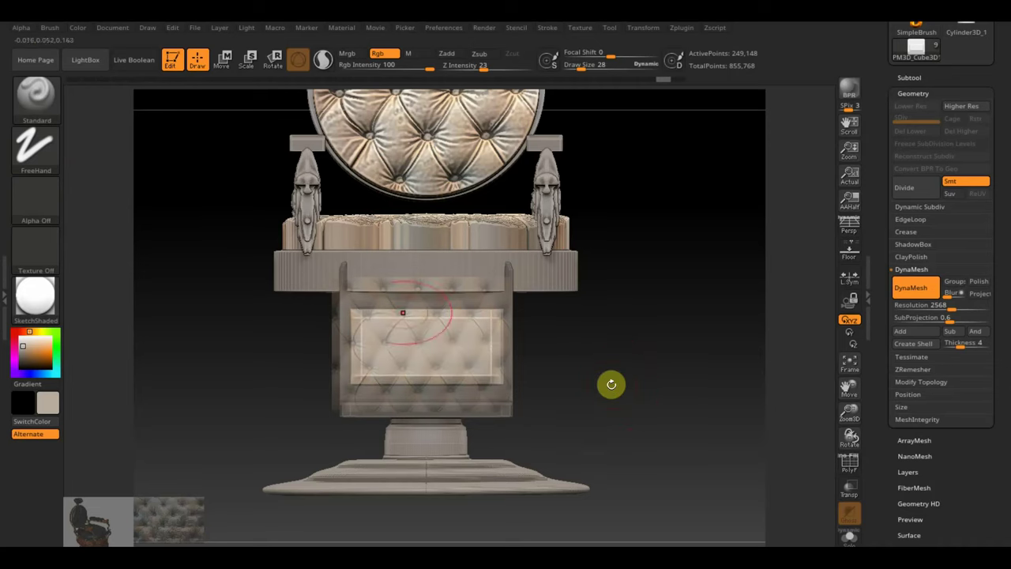
# Reposition the tufted leather texture in SpotLight and paint it crisply across the panel
pyautogui.hotkey('shift', 'z')
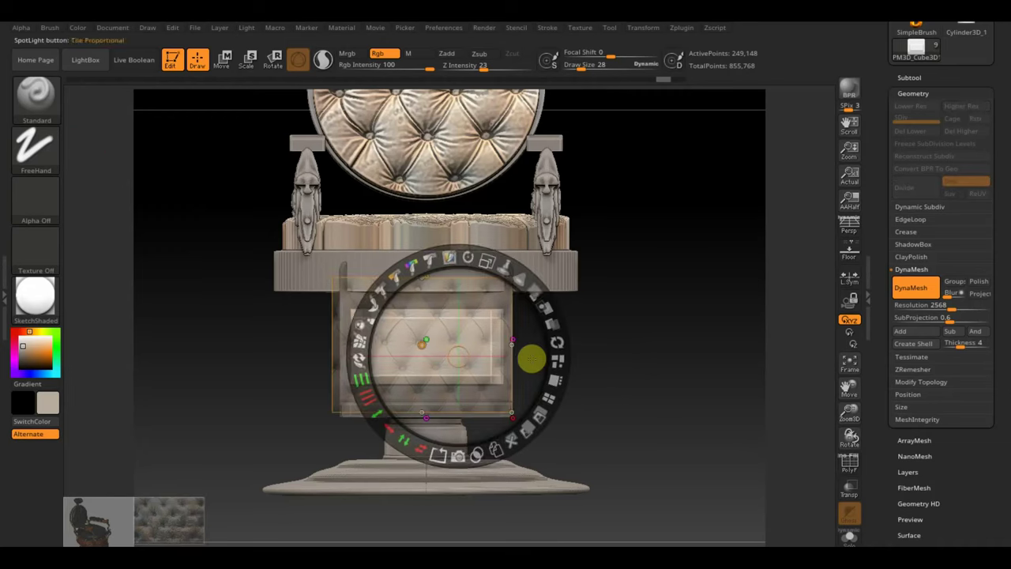
pyautogui.moveTo(531, 359)
pyautogui.mouseDown()
pyautogui.moveTo(540, 357)
pyautogui.moveTo(535, 373)
pyautogui.mouseUp()
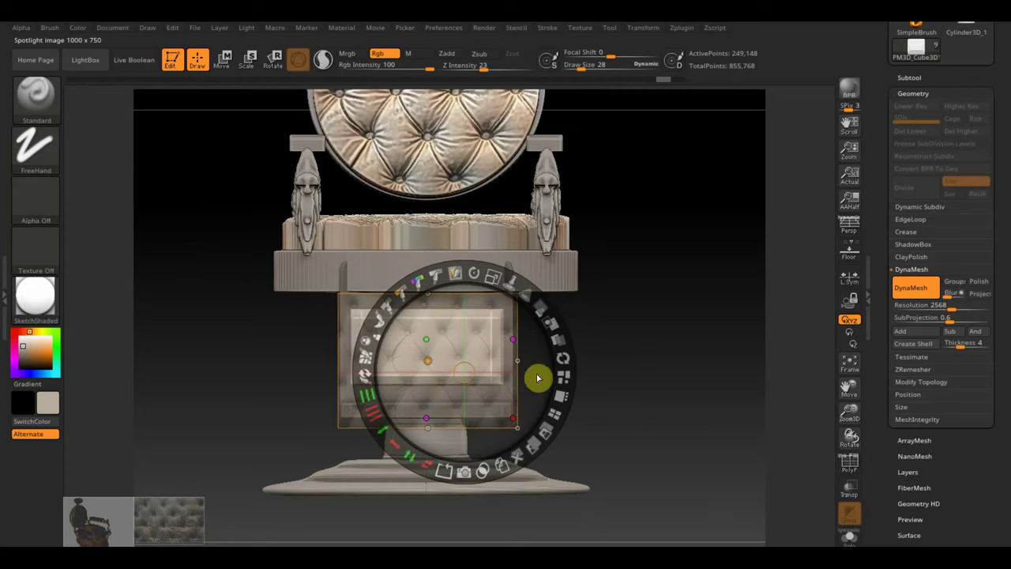
pyautogui.press('z')
pyautogui.moveTo(484, 383)
pyautogui.mouseDown()
pyautogui.moveTo(422, 349)
pyautogui.moveTo(478, 325)
pyautogui.moveTo(409, 323)
pyautogui.moveTo(516, 368)
pyautogui.moveTo(442, 305)
pyautogui.mouseUp()
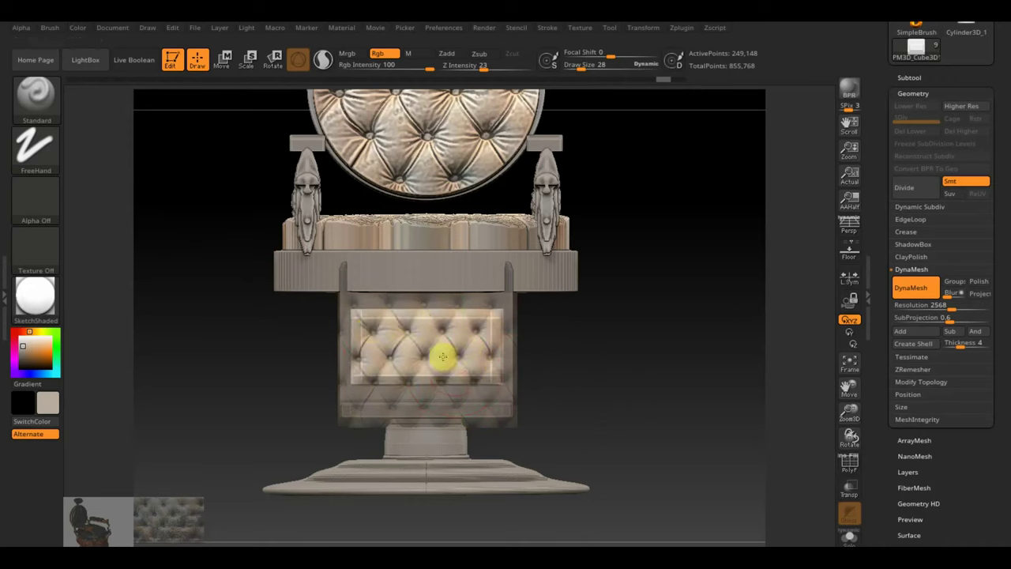
pyautogui.moveTo(442, 357)
pyautogui.mouseDown()
pyautogui.moveTo(401, 400)
pyautogui.moveTo(640, 393)
pyautogui.mouseUp()
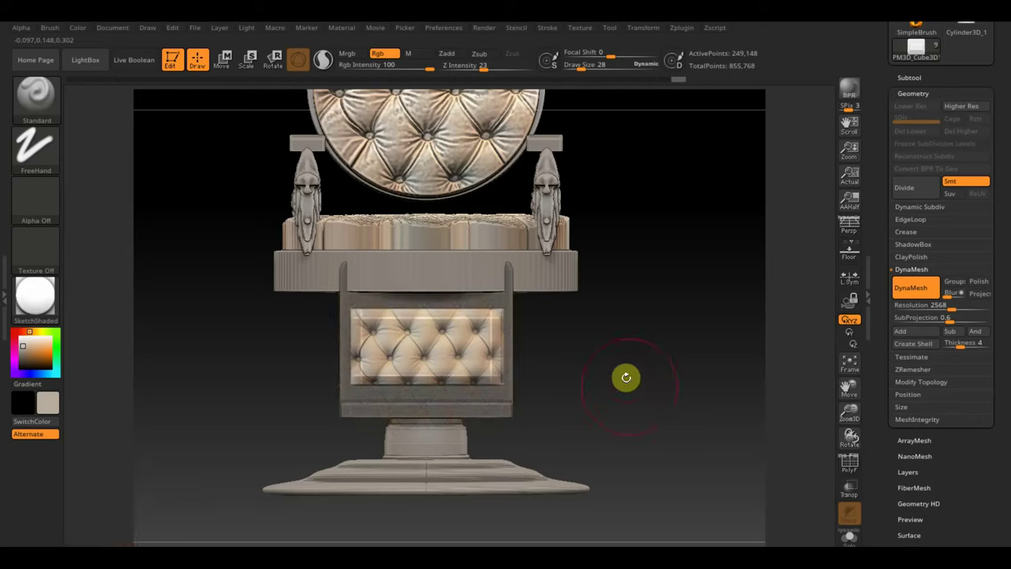
pyautogui.moveTo(625, 416)
pyautogui.mouseDown()
pyautogui.moveTo(560, 434)
pyautogui.moveTo(506, 503)
pyautogui.mouseUp()
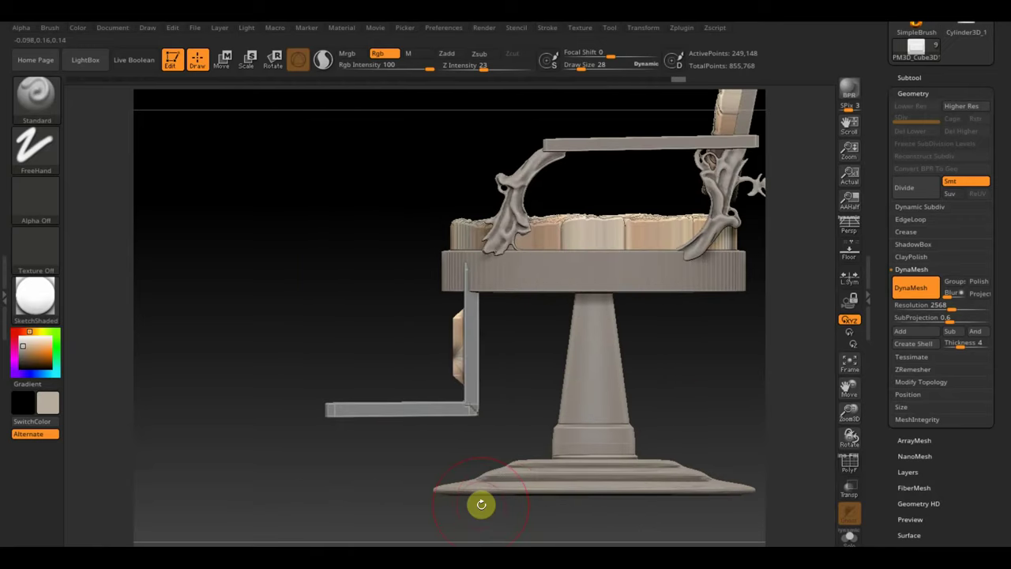
pyautogui.moveTo(480, 503); pyautogui.dragTo(545, 514)
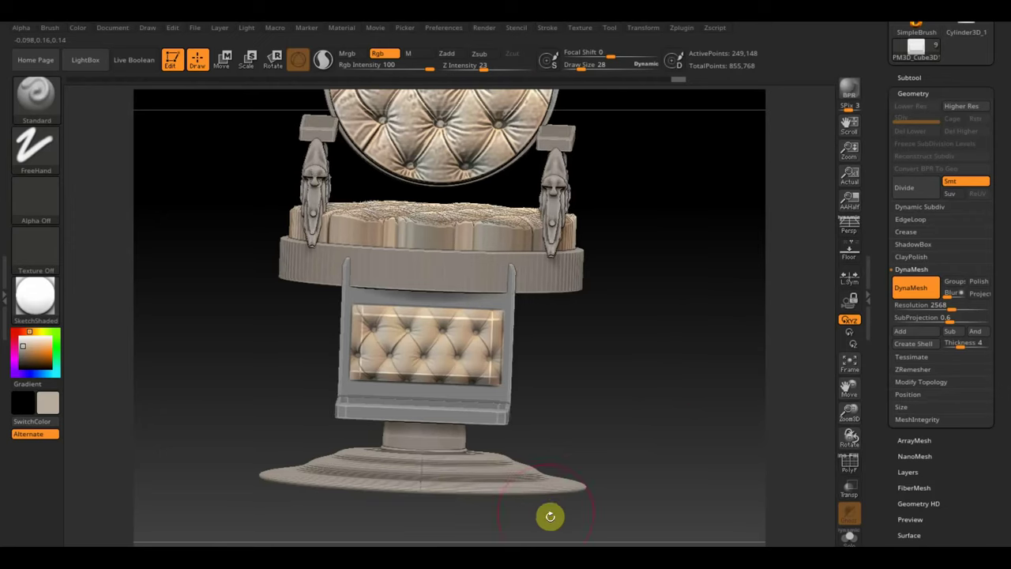
pyautogui.moveTo(710, 443); pyautogui.dragTo(596, 434)
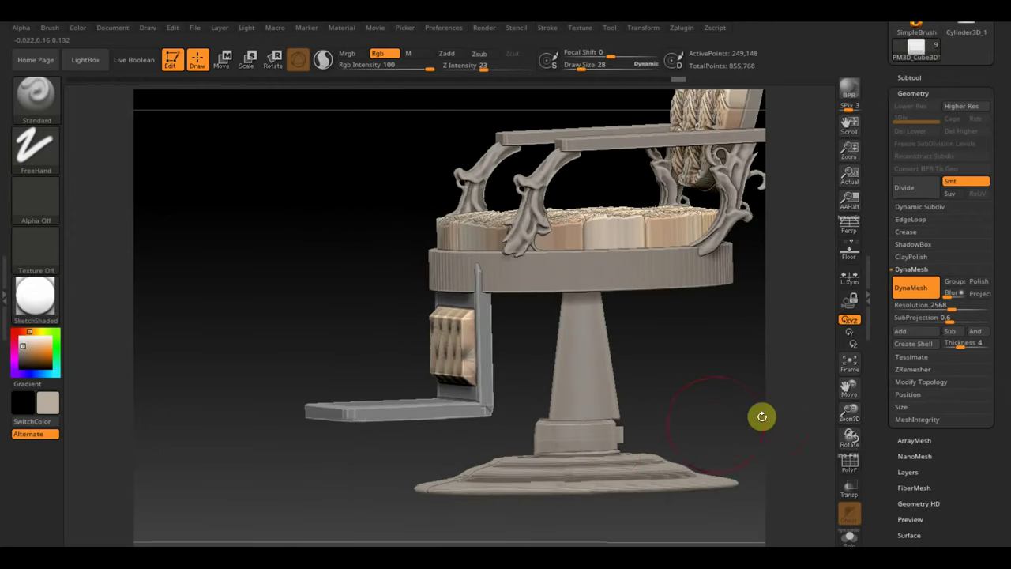
# Mask the footrest by its painted colour to isolate the bracket from the cushion
pyautogui.moveTo(682, 431); pyautogui.dragTo(679, 433)
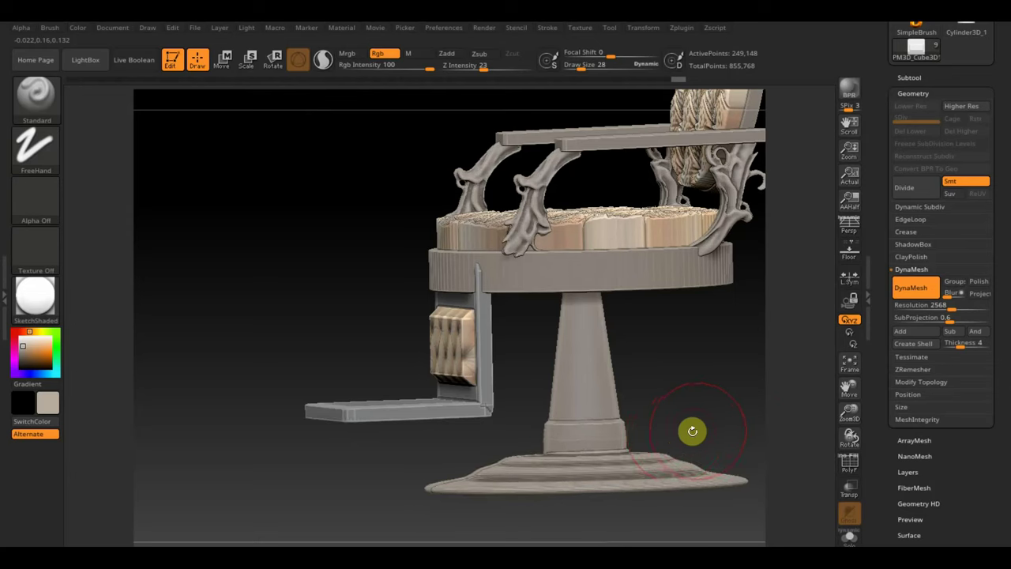
pyautogui.scroll(-2, 932, 283)
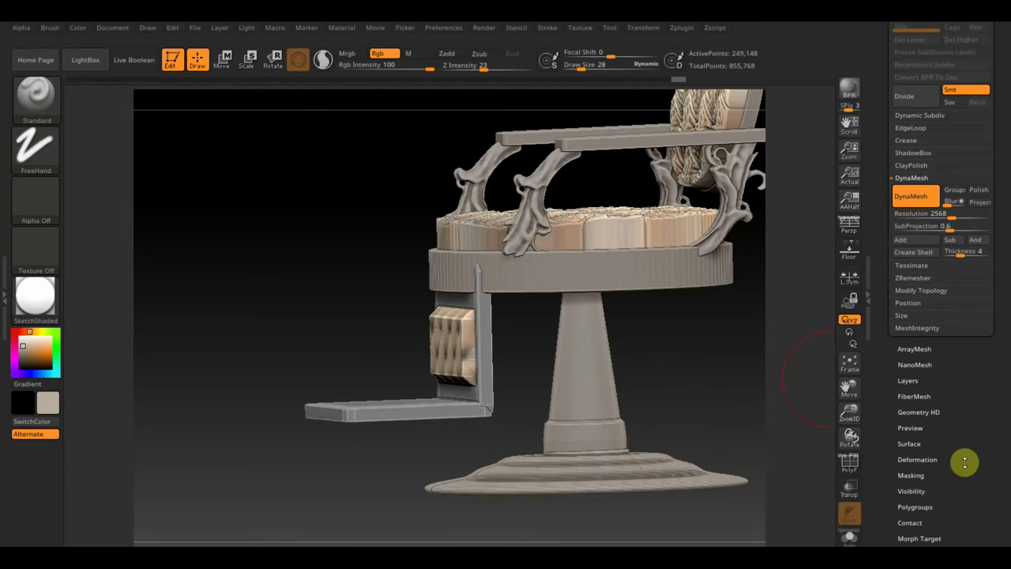
pyautogui.click(912, 475)
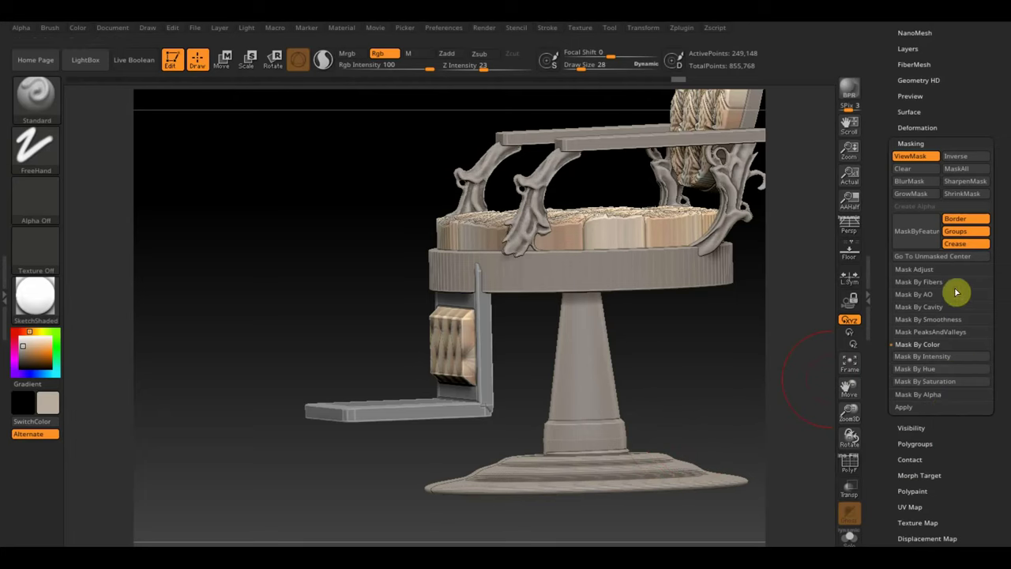
pyautogui.click(944, 357)
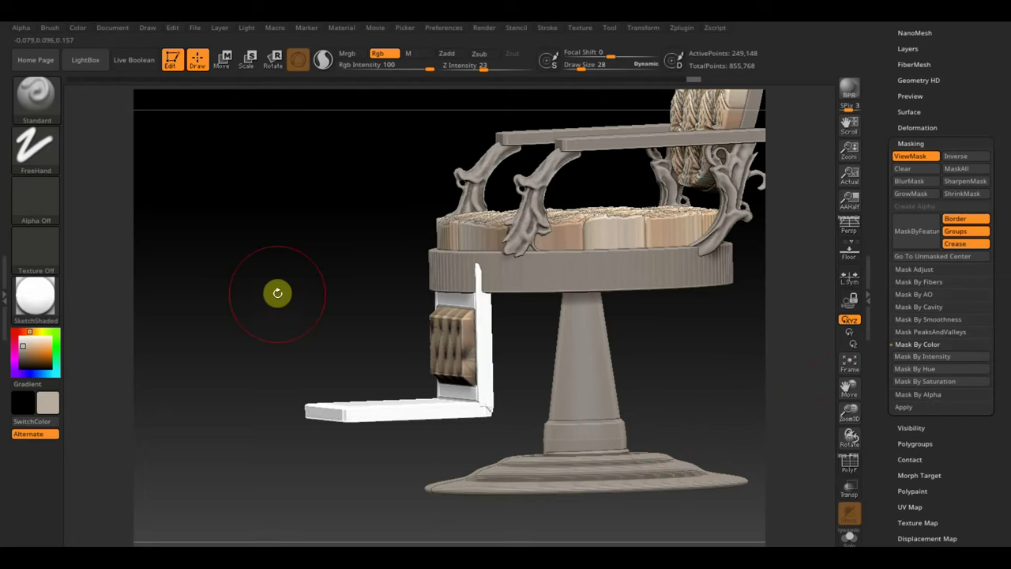
# Move the unmasked bracket along the depth axis with the Transpose gizmo
pyautogui.moveTo(276, 292); pyautogui.dragTo(267, 294)
pyautogui.press('w')
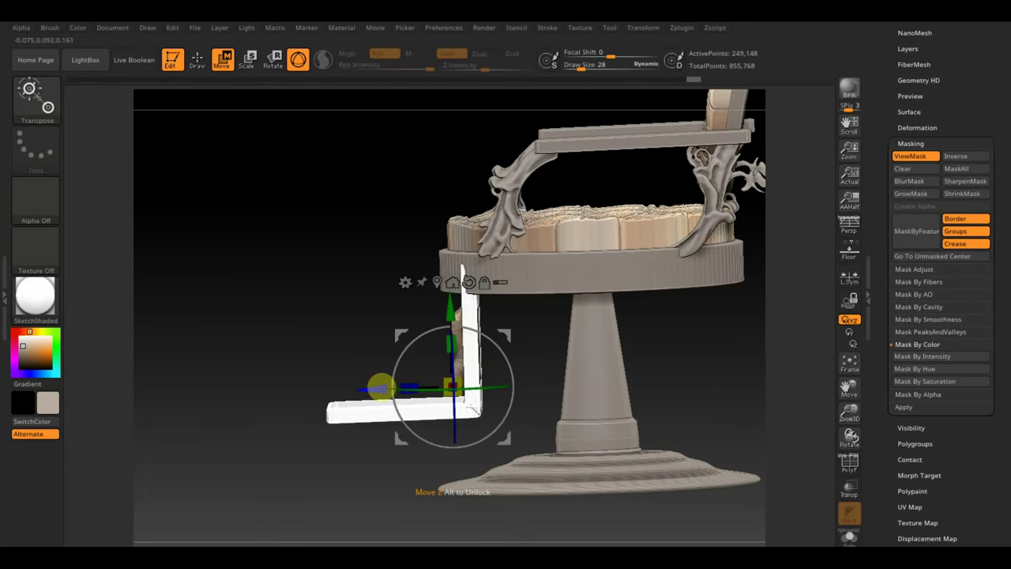
pyautogui.moveTo(381, 387); pyautogui.dragTo(382, 387)
pyautogui.moveTo(326, 297)
pyautogui.mouseDown()
pyautogui.moveTo(358, 372)
pyautogui.moveTo(334, 334)
pyautogui.moveTo(353, 351)
pyautogui.mouseUp()
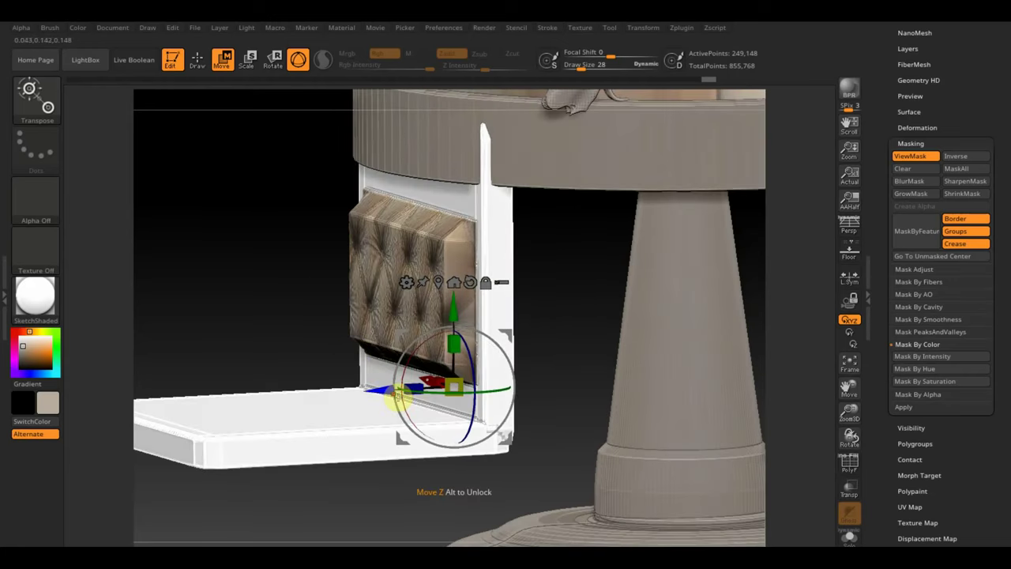
pyautogui.moveTo(395, 398)
pyautogui.mouseDown()
pyautogui.moveTo(366, 400)
pyautogui.moveTo(420, 408)
pyautogui.moveTo(376, 414)
pyautogui.moveTo(282, 365)
pyautogui.moveTo(485, 289)
pyautogui.moveTo(593, 295)
pyautogui.moveTo(637, 352)
pyautogui.mouseUp()
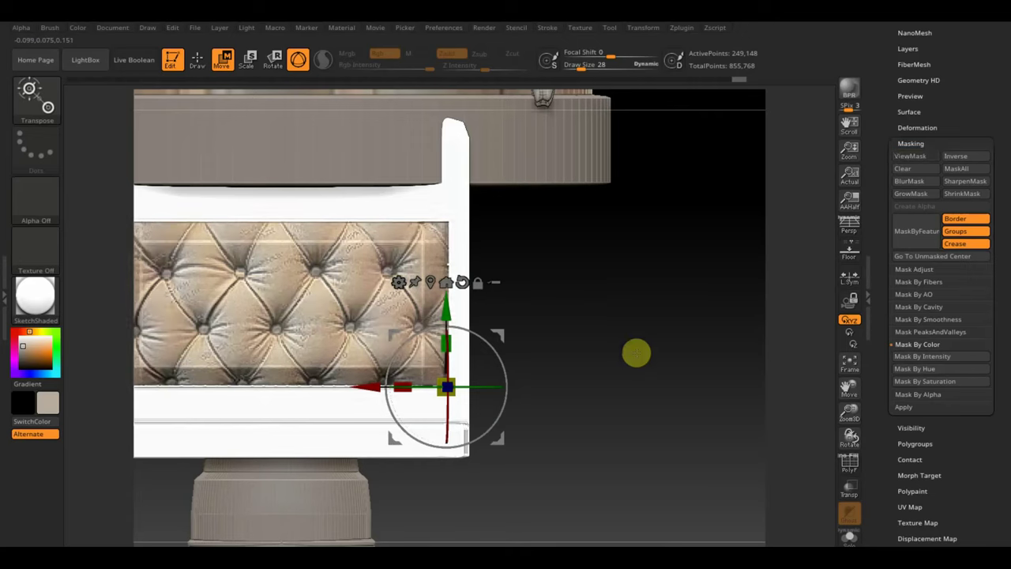
# Turn off the mask display and unhide all of the footrest's hidden geometry
pyautogui.keyDown('ctrl'); pyautogui.moveTo(618, 316); pyautogui.dragTo(658, 396); pyautogui.keyUp('ctrl')
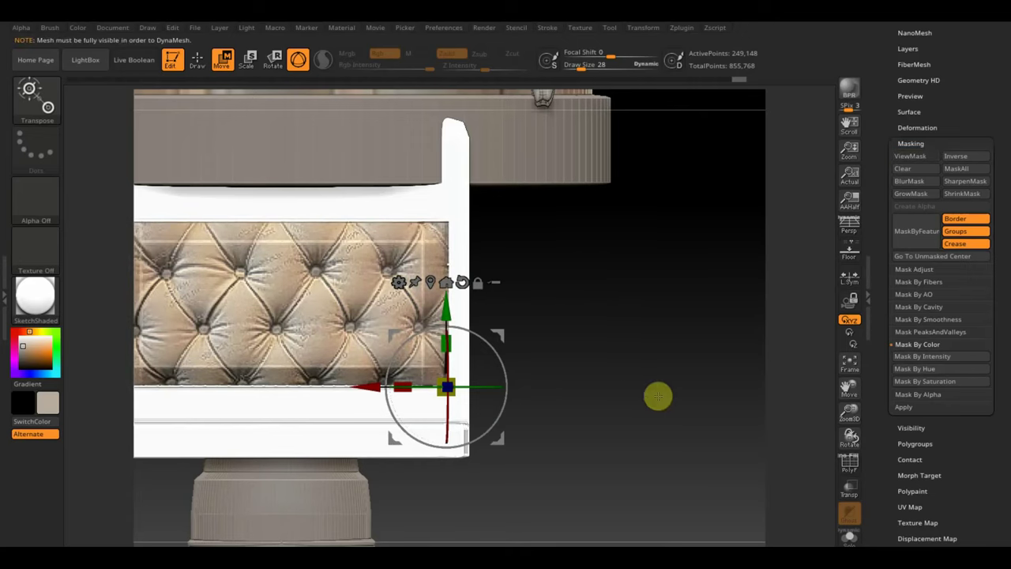
pyautogui.keyDown('ctrl'); pyautogui.keyDown('shift'); pyautogui.click(656, 315); pyautogui.keyUp('shift'); pyautogui.keyUp('ctrl')
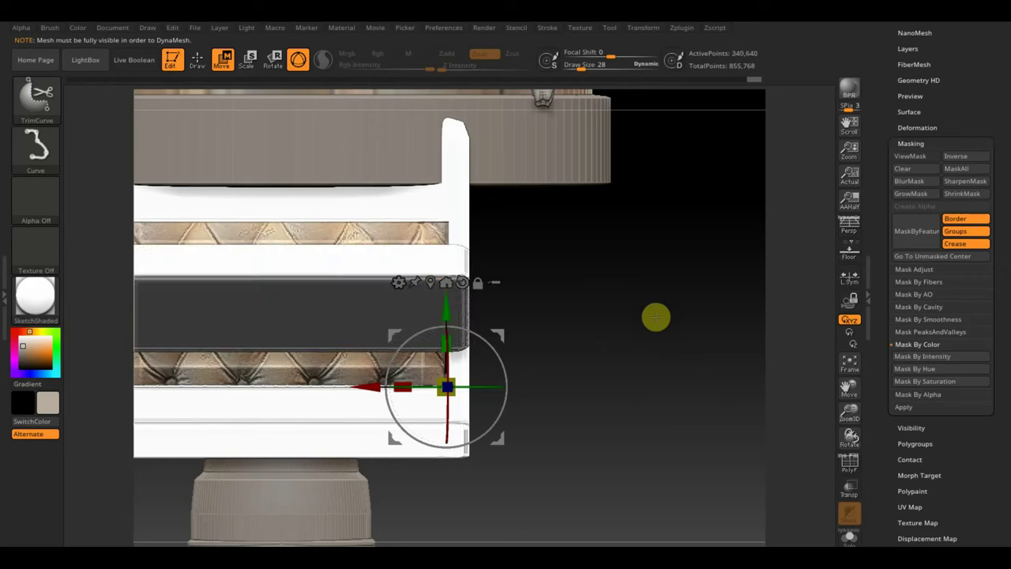
pyautogui.keyDown('ctrl'); pyautogui.keyDown('shift'); pyautogui.click(647, 377); pyautogui.keyUp('shift'); pyautogui.keyUp('ctrl')
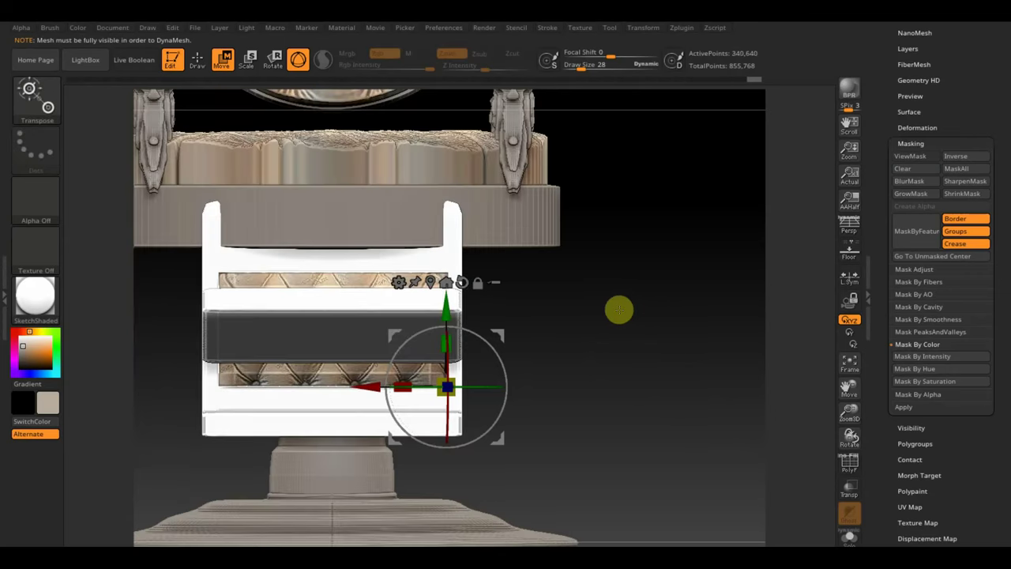
pyautogui.moveTo(634, 366)
pyautogui.mouseDown()
pyautogui.moveTo(670, 392)
pyautogui.moveTo(682, 370)
pyautogui.moveTo(679, 317)
pyautogui.moveTo(708, 399)
pyautogui.moveTo(704, 411)
pyautogui.moveTo(650, 417)
pyautogui.mouseUp()
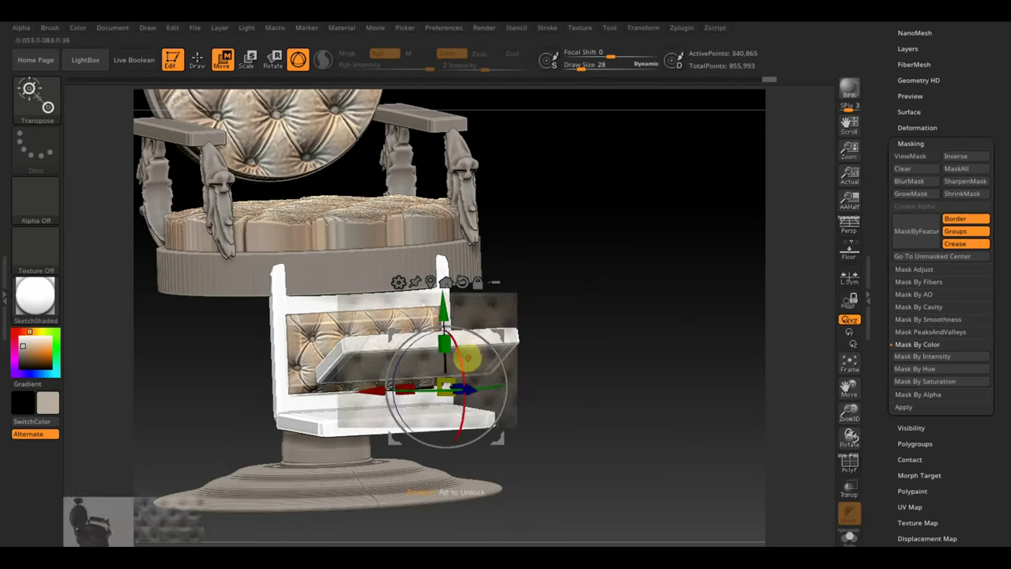
# Overlay an enlarged chair reference photo in SpotLight and select the PM3D_Cylinder3D_1 seat ring subtool
pyautogui.press('z')
pyautogui.moveTo(492, 331)
pyautogui.mouseDown()
pyautogui.moveTo(778, 151)
pyautogui.moveTo(794, 129)
pyautogui.moveTo(826, 120)
pyautogui.mouseUp()
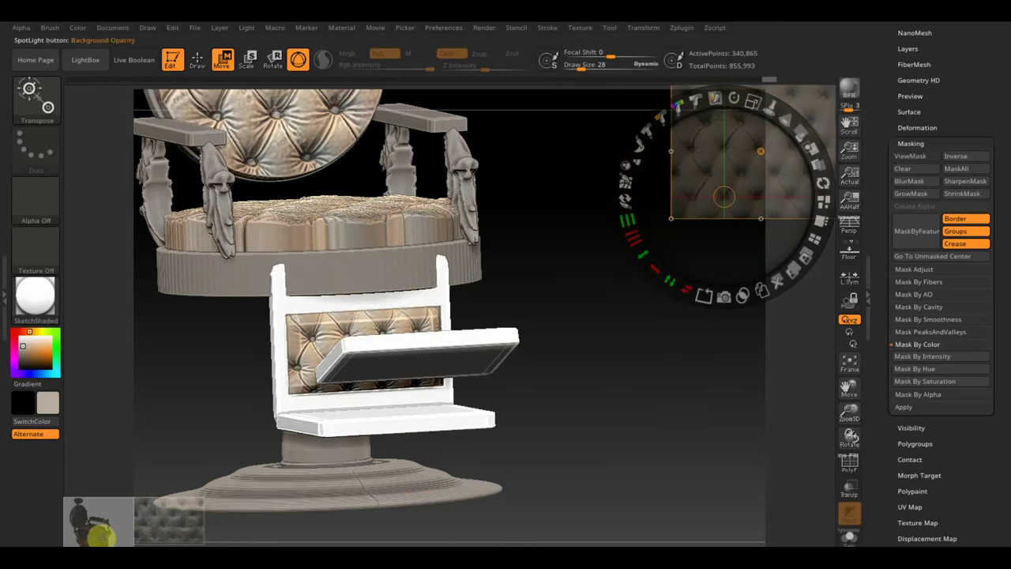
pyautogui.click(99, 535)
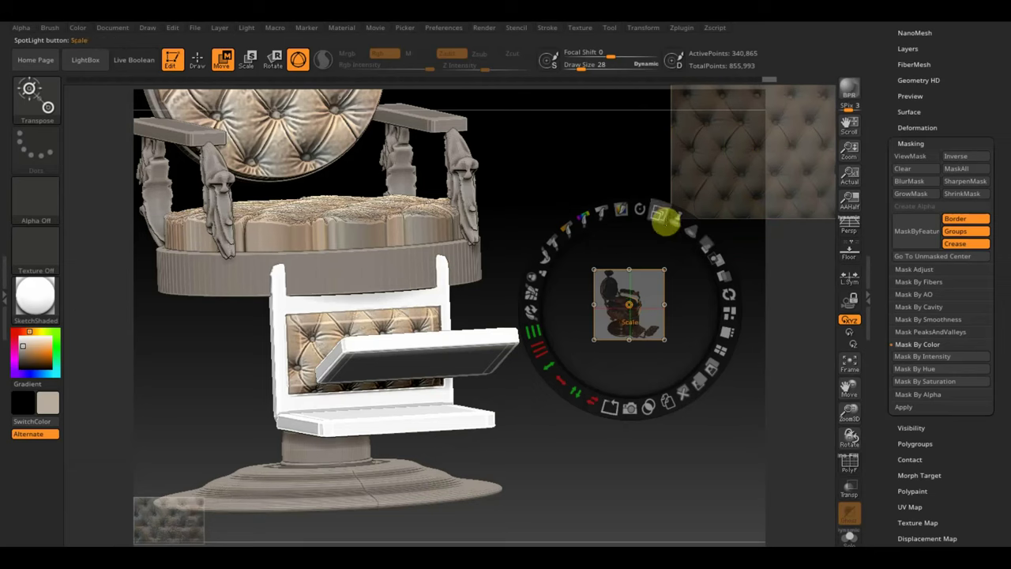
pyautogui.moveTo(668, 216); pyautogui.dragTo(808, 495)
pyautogui.moveTo(673, 233)
pyautogui.mouseDown()
pyautogui.moveTo(710, 291)
pyautogui.moveTo(714, 345)
pyautogui.moveTo(435, 289)
pyautogui.moveTo(419, 267)
pyautogui.moveTo(406, 270)
pyautogui.moveTo(421, 197)
pyautogui.moveTo(406, 211)
pyautogui.mouseUp()
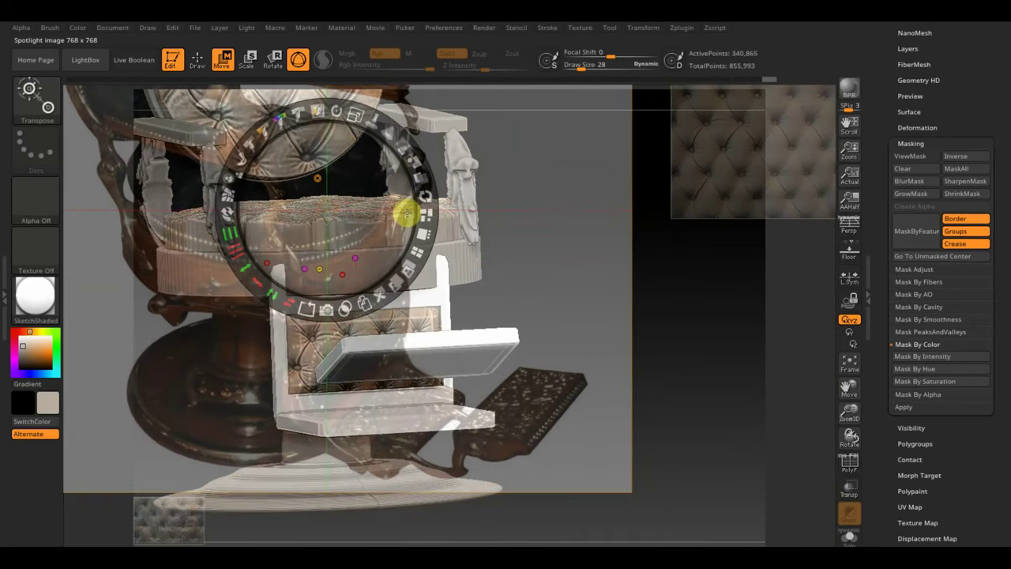
pyautogui.press('z')
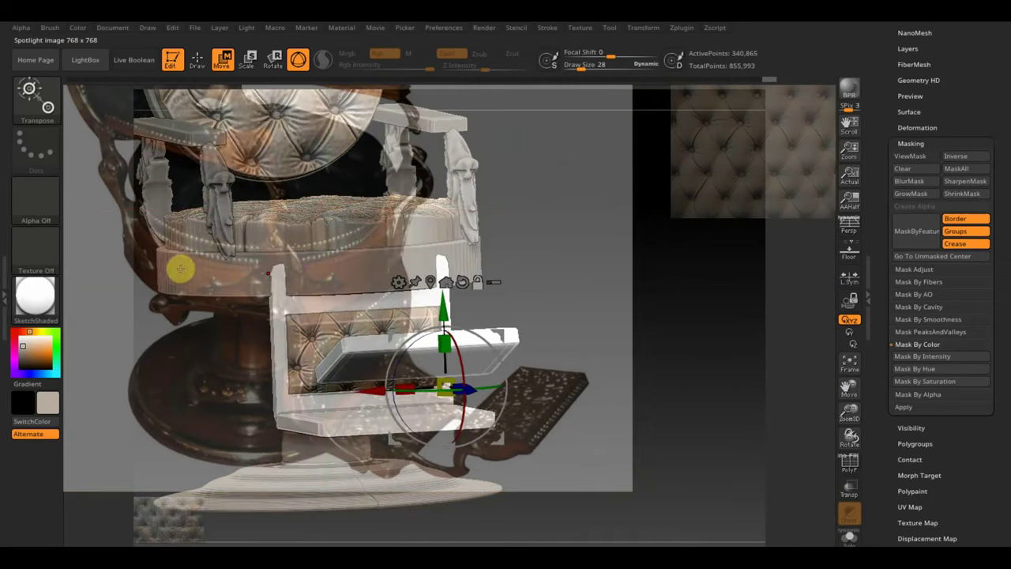
pyautogui.keyDown('alt'); pyautogui.click(166, 269); pyautogui.keyUp('alt')
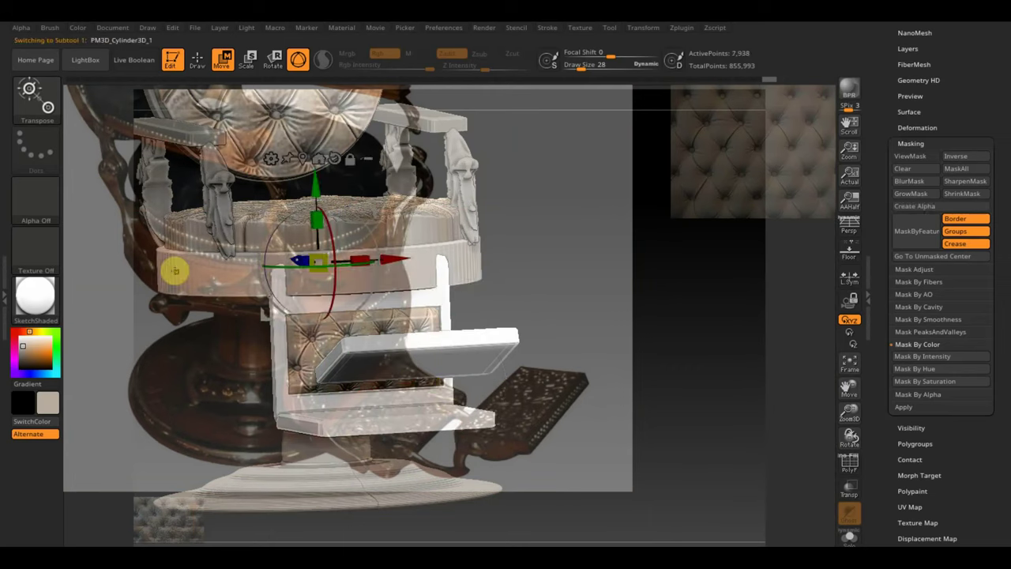
# Paint wood-brown colour onto the seat ring and hide the reference photo overlay
pyautogui.click(196, 60)
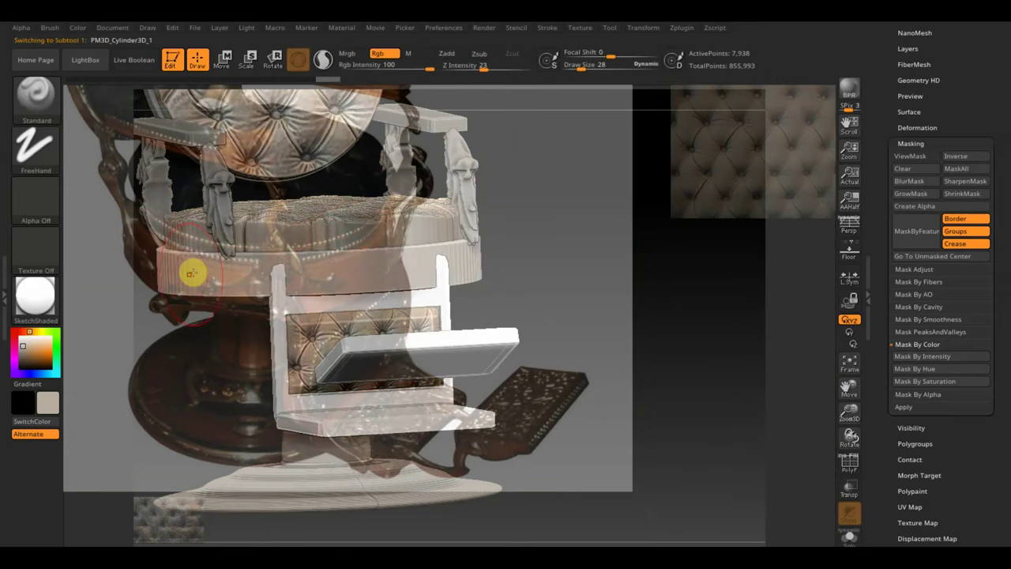
pyautogui.moveTo(205, 271)
pyautogui.mouseDown()
pyautogui.moveTo(145, 282)
pyautogui.moveTo(204, 290)
pyautogui.moveTo(203, 280)
pyautogui.mouseUp()
pyautogui.hotkey('shift', 'z')
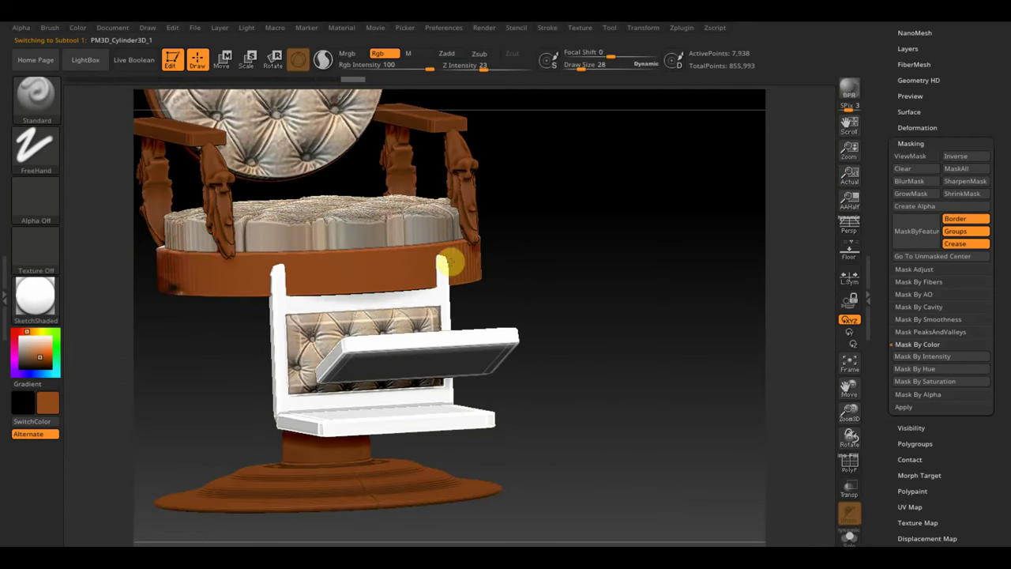
# Rotate the chair through a front view to an exact side profile
pyautogui.keyDown('shift'); pyautogui.moveTo(558, 289); pyautogui.dragTo(704, 321); pyautogui.keyUp('shift')
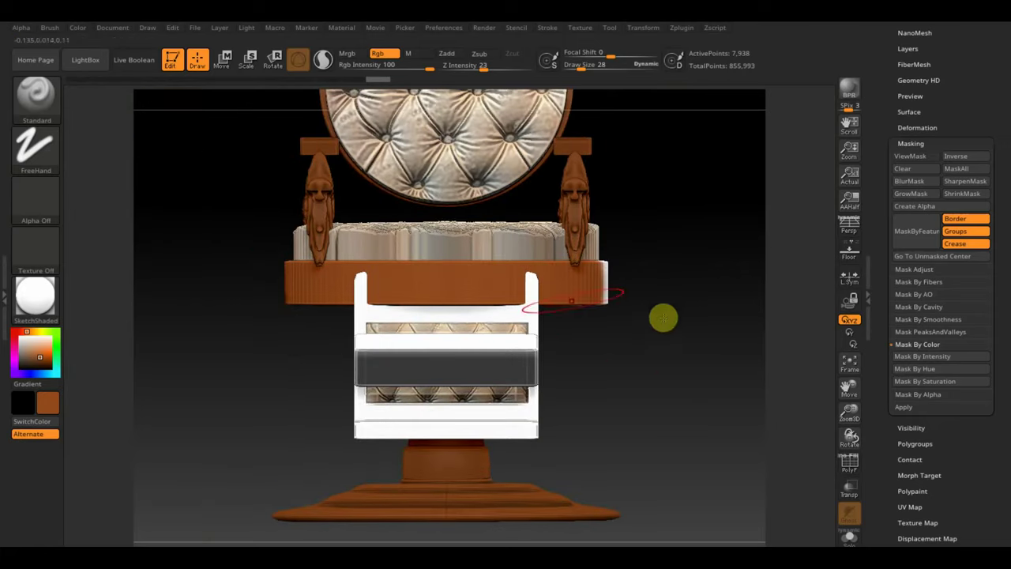
pyautogui.moveTo(308, 315); pyautogui.dragTo(292, 380)
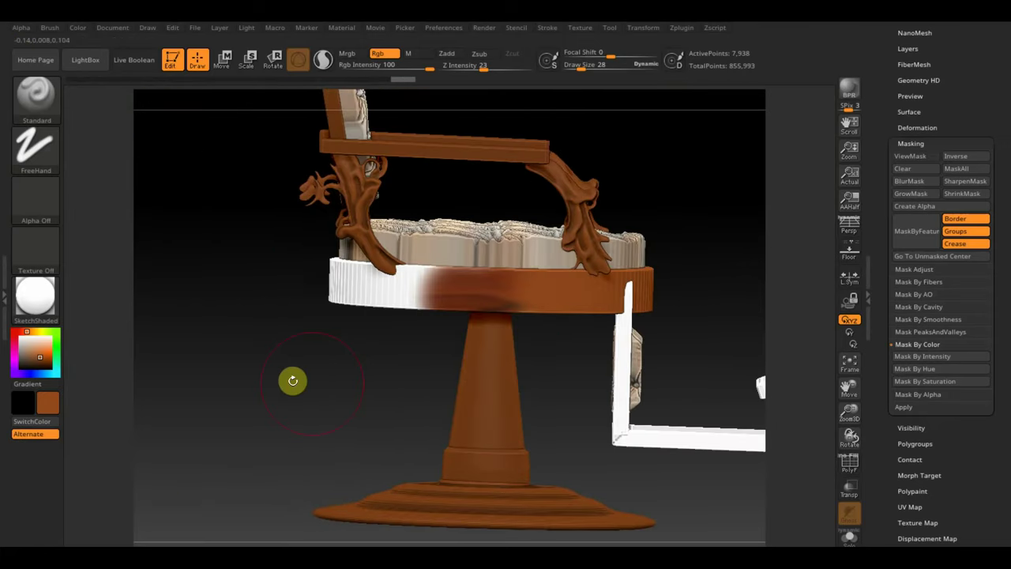
pyautogui.press('shift')
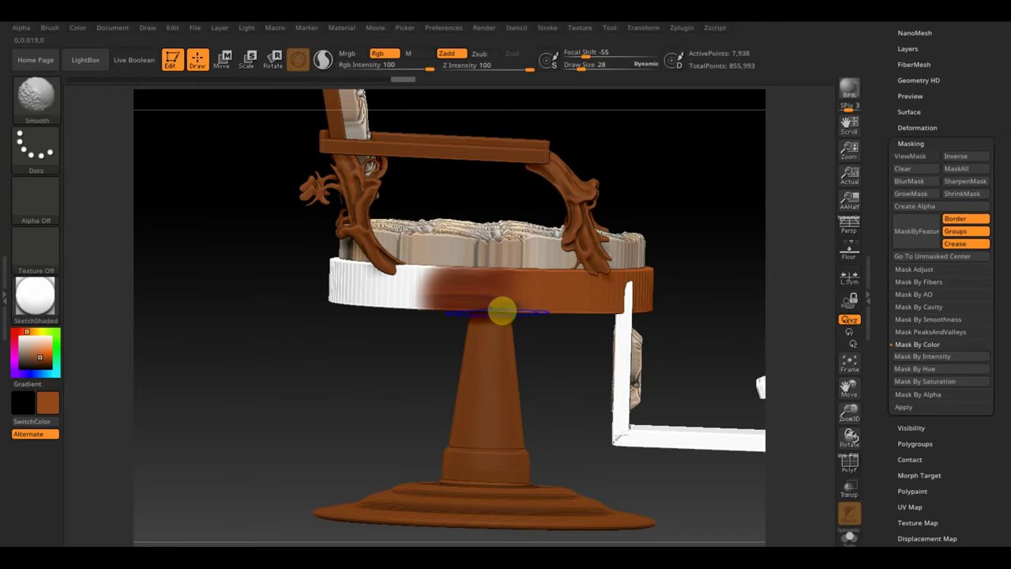
pyautogui.moveTo(287, 390)
pyautogui.mouseDown()
pyautogui.moveTo(302, 418)
pyautogui.moveTo(260, 353)
pyautogui.moveTo(292, 372)
pyautogui.moveTo(295, 390)
pyautogui.mouseUp()
pyautogui.moveTo(349, 345); pyautogui.dragTo(309, 382)
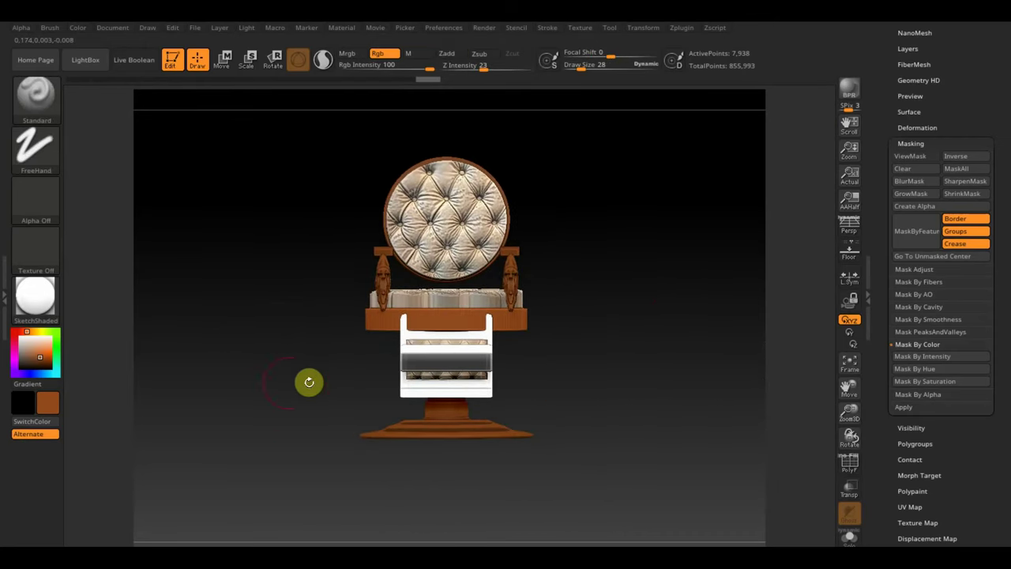
pyautogui.moveTo(627, 316); pyautogui.dragTo(611, 241)
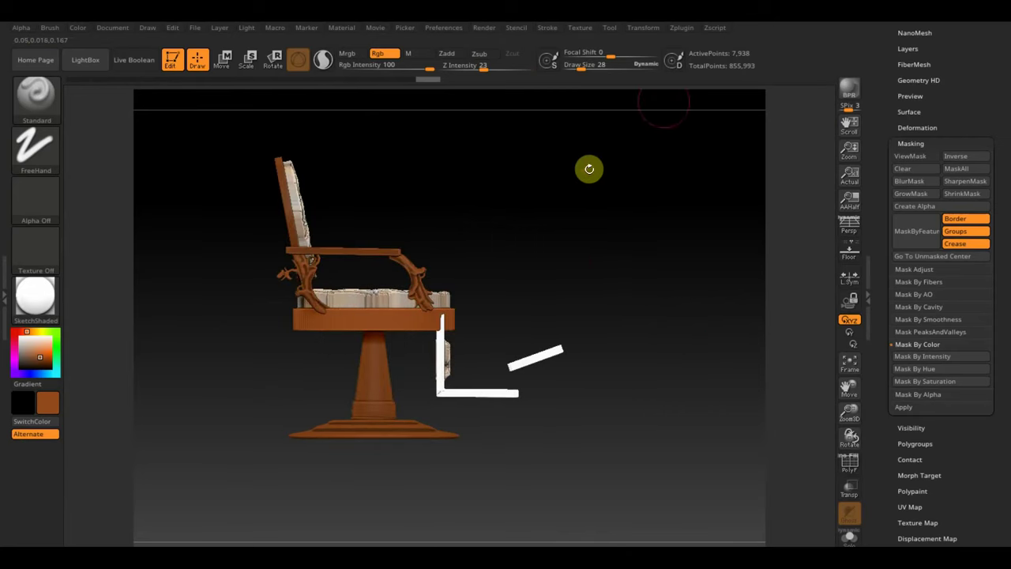
# Import the 6ve7msn wood image as a texture and zoom in on the seat
pyautogui.click(581, 28)
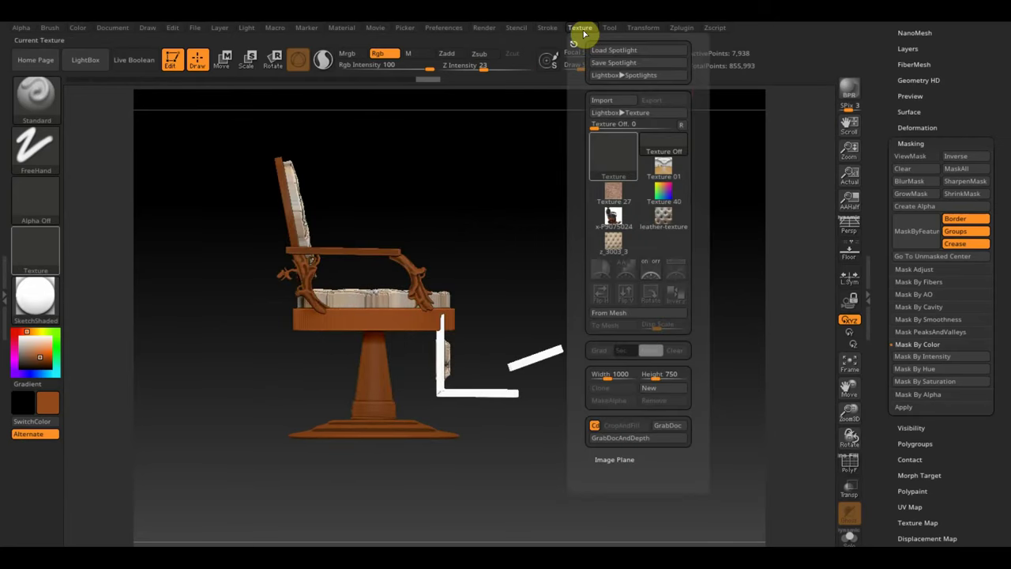
pyautogui.click(602, 100)
pyautogui.scroll(-5, 234, 221)
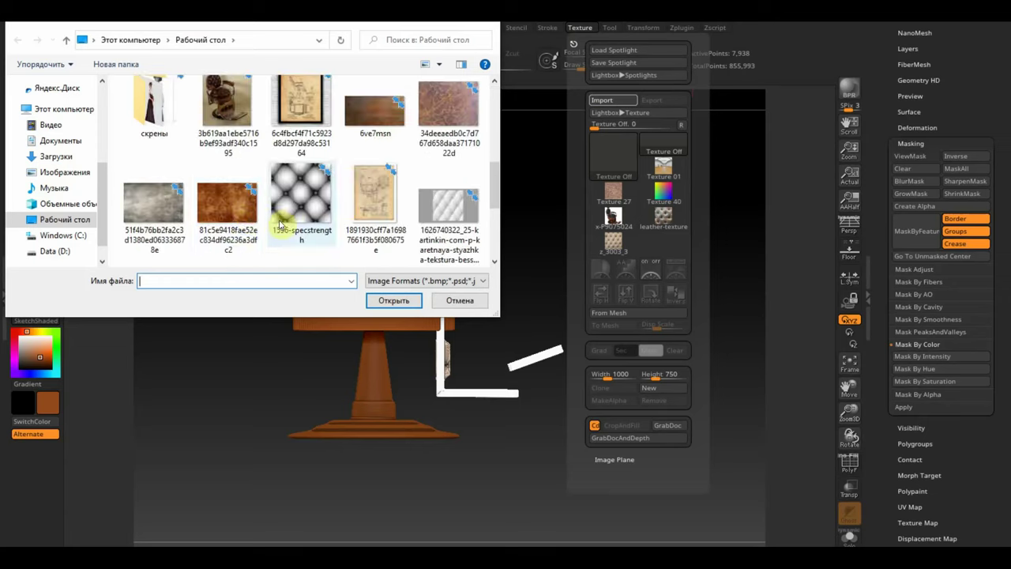
pyautogui.click(233, 218)
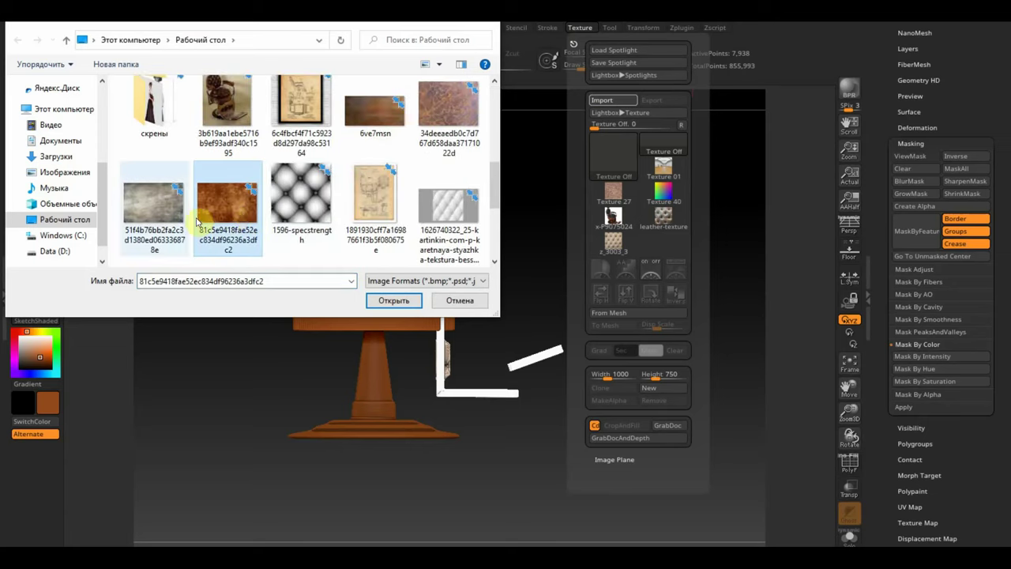
pyautogui.click(162, 216)
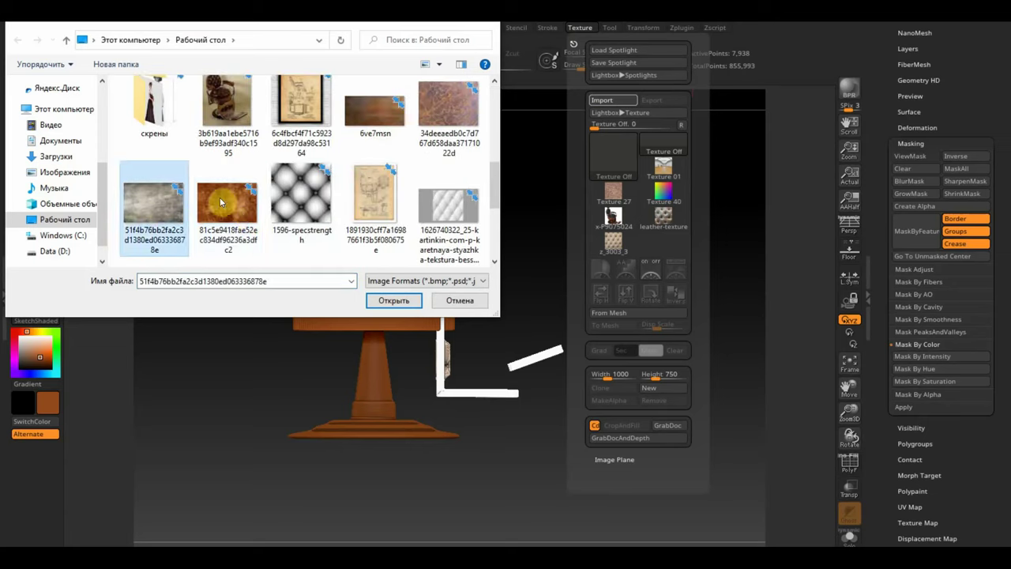
pyautogui.click(375, 121)
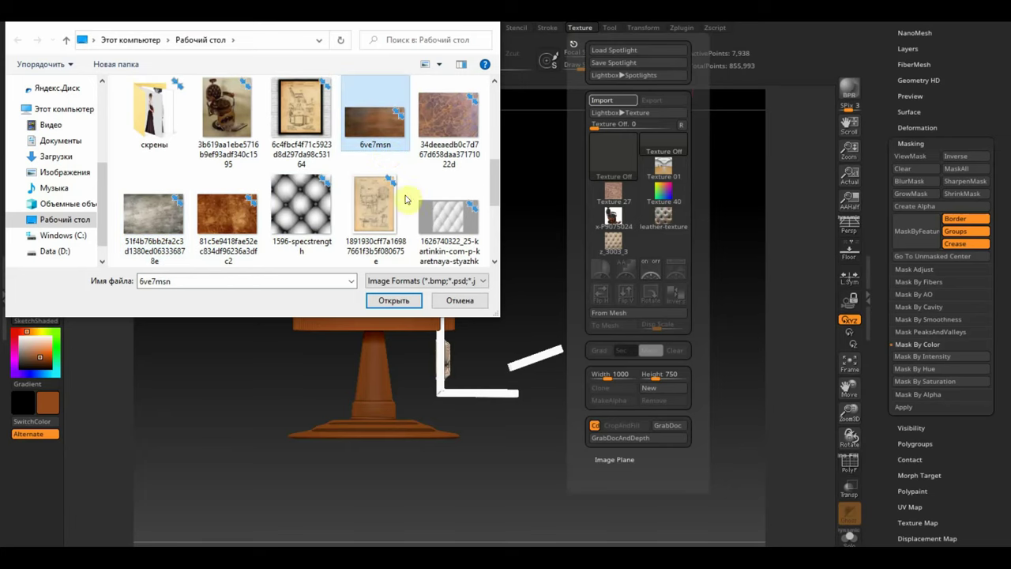
pyautogui.click(394, 300)
pyautogui.scroll(2, 544, 207)
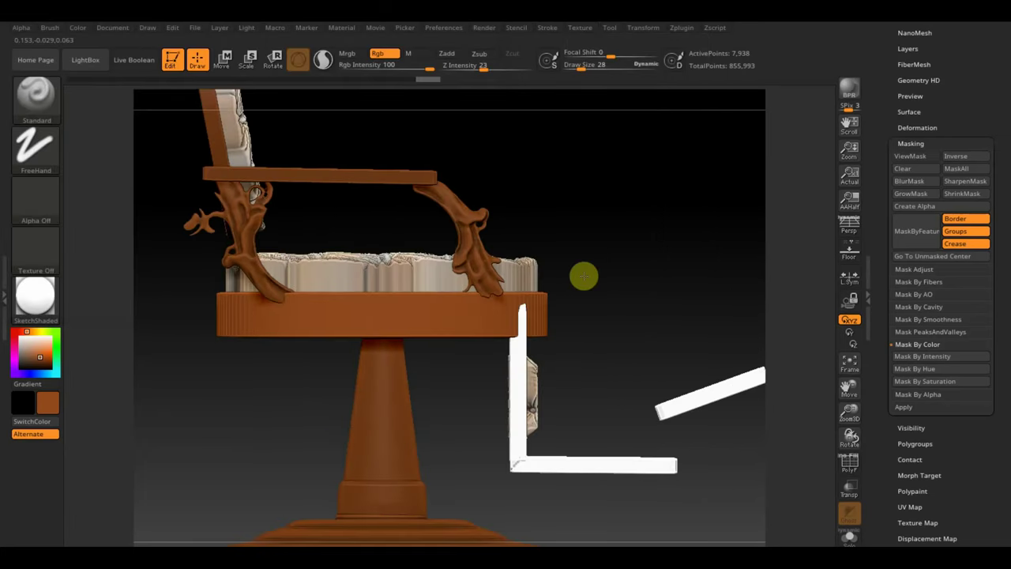
pyautogui.scroll(1, 582, 276)
pyautogui.scroll(2, 611, 255)
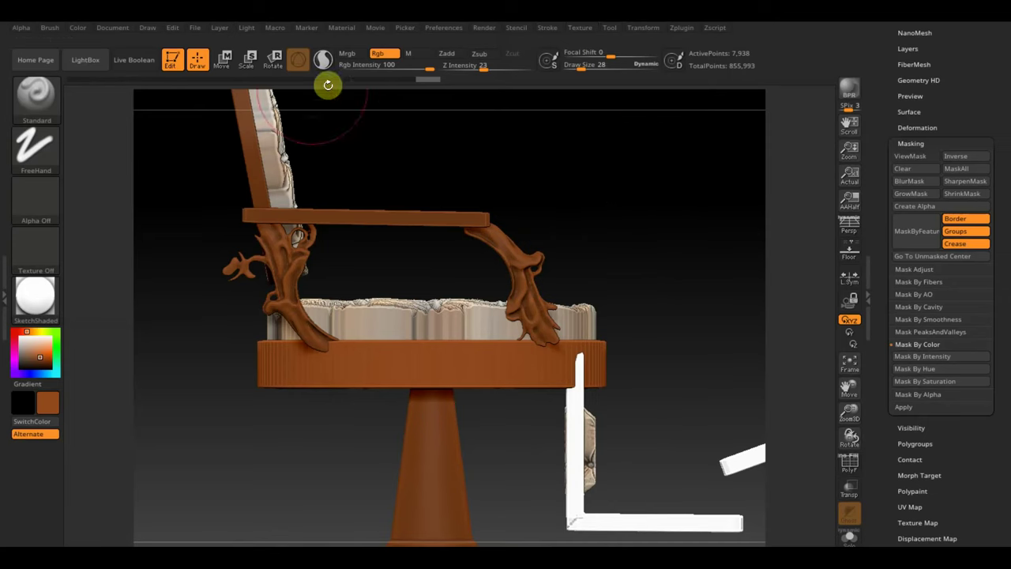
# Project the 6ve7msn texture through SpotLight onto the seat ring, then check it from several angles
pyautogui.click(582, 30)
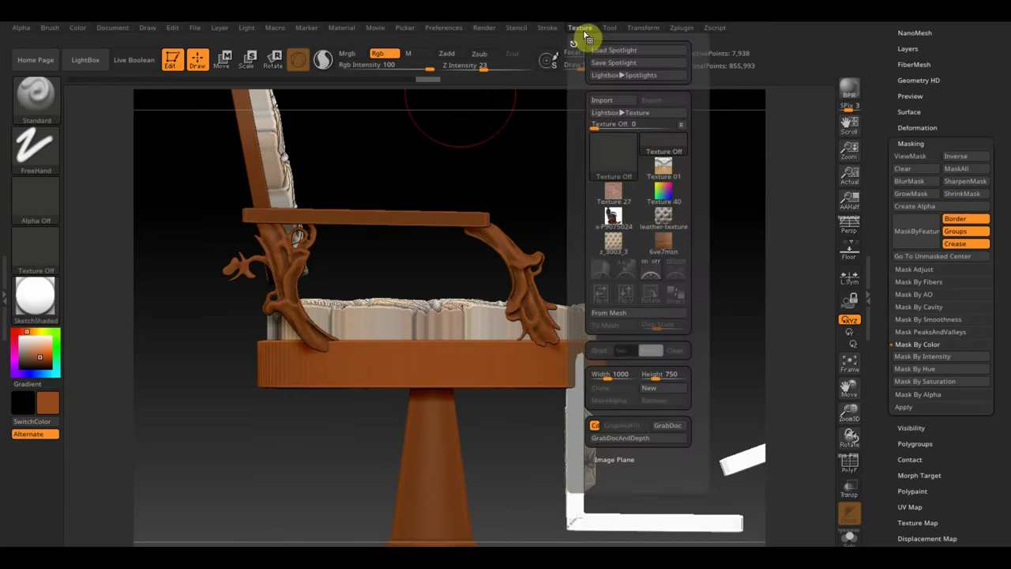
pyautogui.click(663, 242)
pyautogui.click(676, 272)
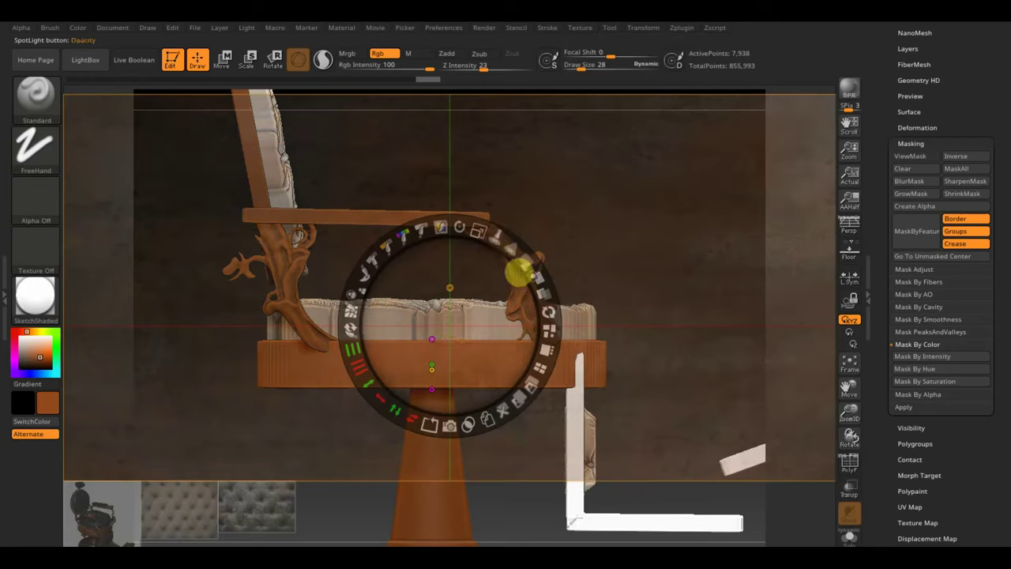
pyautogui.moveTo(481, 227)
pyautogui.mouseDown()
pyautogui.moveTo(396, 212)
pyautogui.moveTo(463, 289)
pyautogui.moveTo(460, 278)
pyautogui.mouseUp()
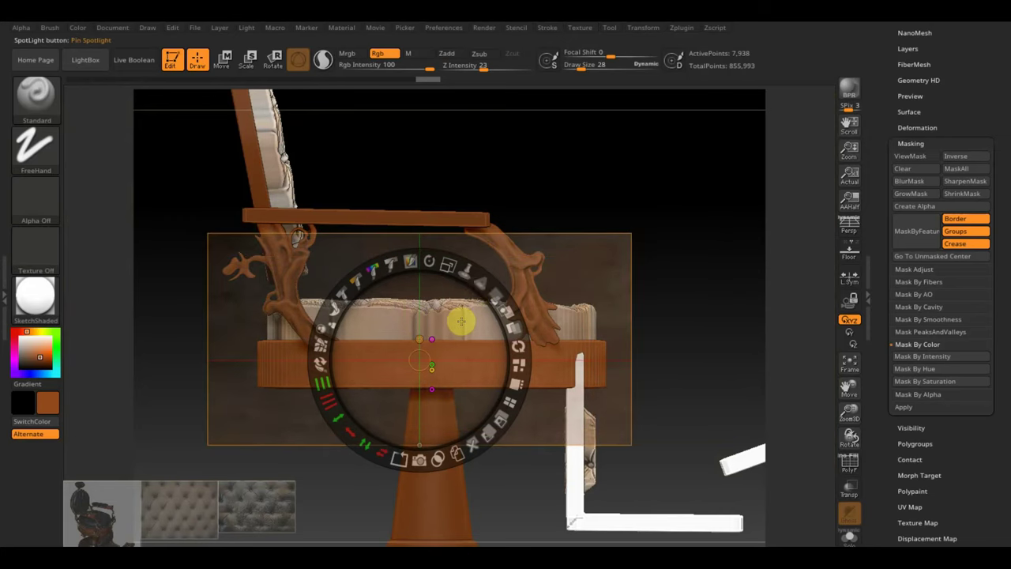
pyautogui.press('z')
pyautogui.moveTo(454, 347)
pyautogui.mouseDown()
pyautogui.moveTo(232, 368)
pyautogui.moveTo(613, 364)
pyautogui.mouseUp()
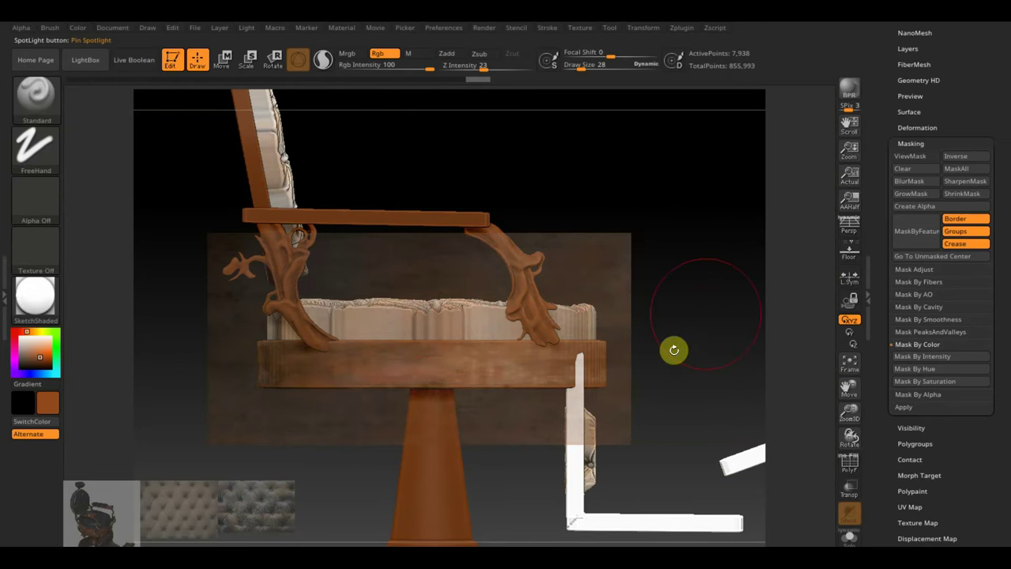
pyautogui.moveTo(673, 350)
pyautogui.mouseDown()
pyautogui.moveTo(682, 336)
pyautogui.moveTo(659, 334)
pyautogui.mouseUp()
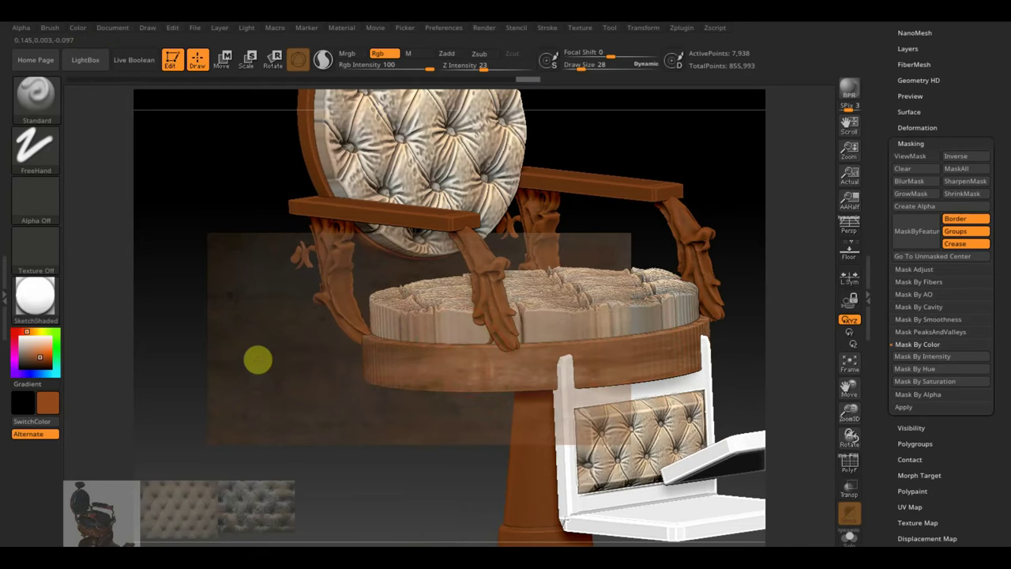
pyautogui.moveTo(257, 356)
pyautogui.mouseDown()
pyautogui.moveTo(336, 363)
pyautogui.moveTo(356, 384)
pyautogui.moveTo(577, 285)
pyautogui.moveTo(630, 216)
pyautogui.moveTo(619, 209)
pyautogui.mouseUp()
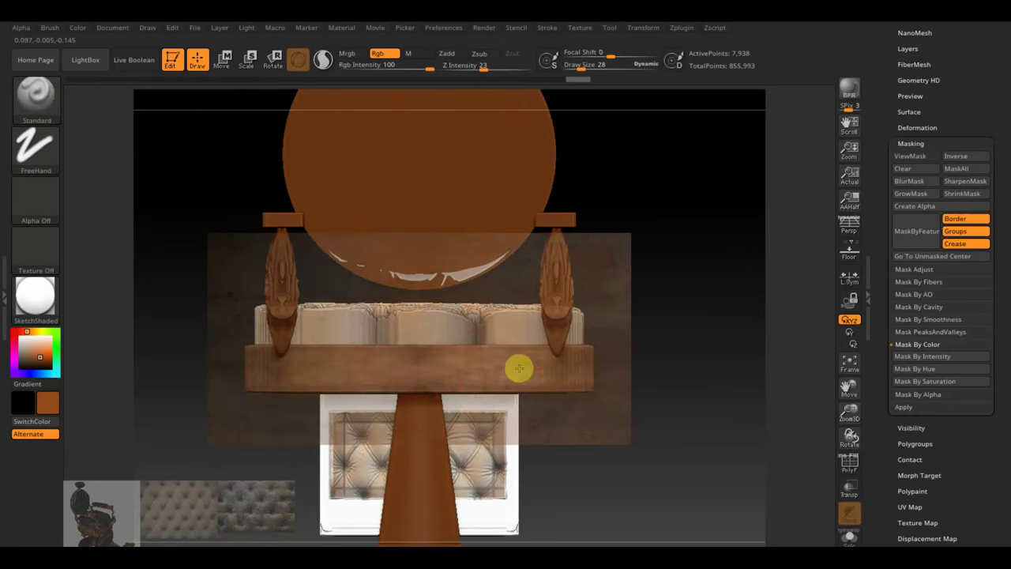
pyautogui.moveTo(667, 375)
pyautogui.mouseDown()
pyautogui.moveTo(660, 385)
pyautogui.moveTo(657, 372)
pyautogui.mouseUp()
pyautogui.moveTo(573, 406)
pyautogui.mouseDown()
pyautogui.moveTo(435, 491)
pyautogui.moveTo(280, 539)
pyautogui.moveTo(289, 532)
pyautogui.mouseUp()
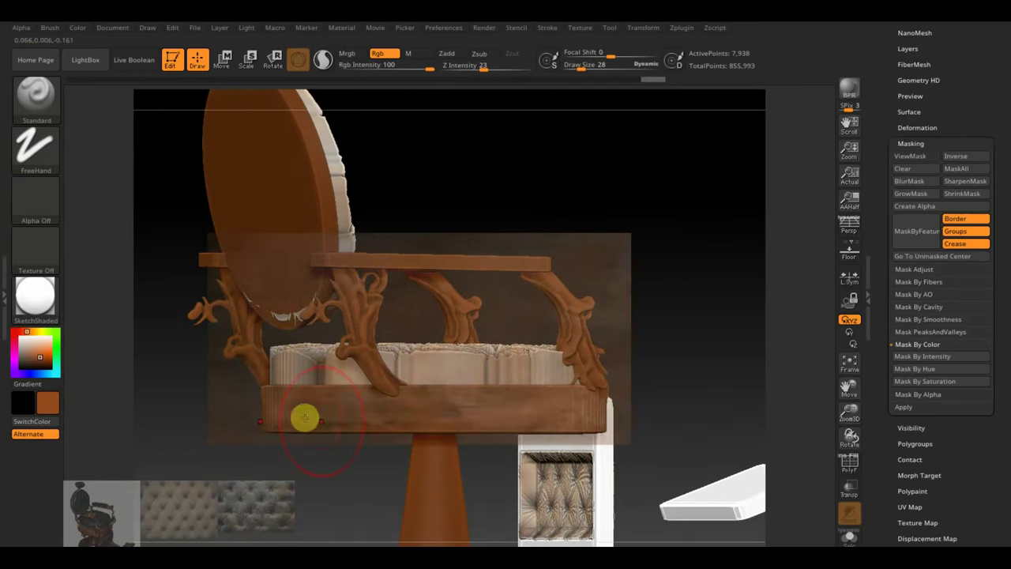
pyautogui.moveTo(326, 421); pyautogui.dragTo(553, 400)
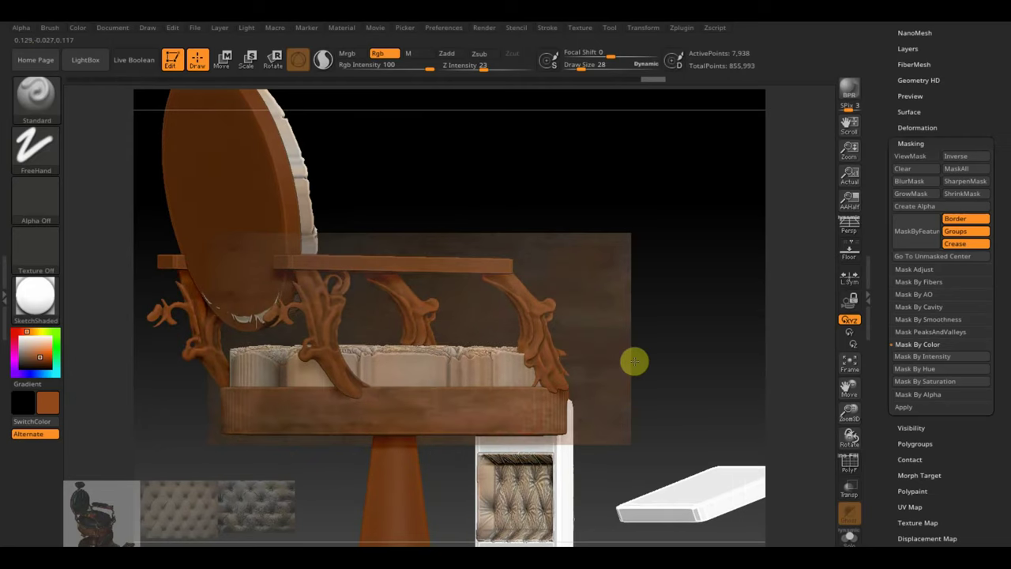
pyautogui.moveTo(634, 359)
pyautogui.mouseDown()
pyautogui.moveTo(713, 372)
pyautogui.moveTo(593, 370)
pyautogui.moveTo(687, 331)
pyautogui.mouseUp()
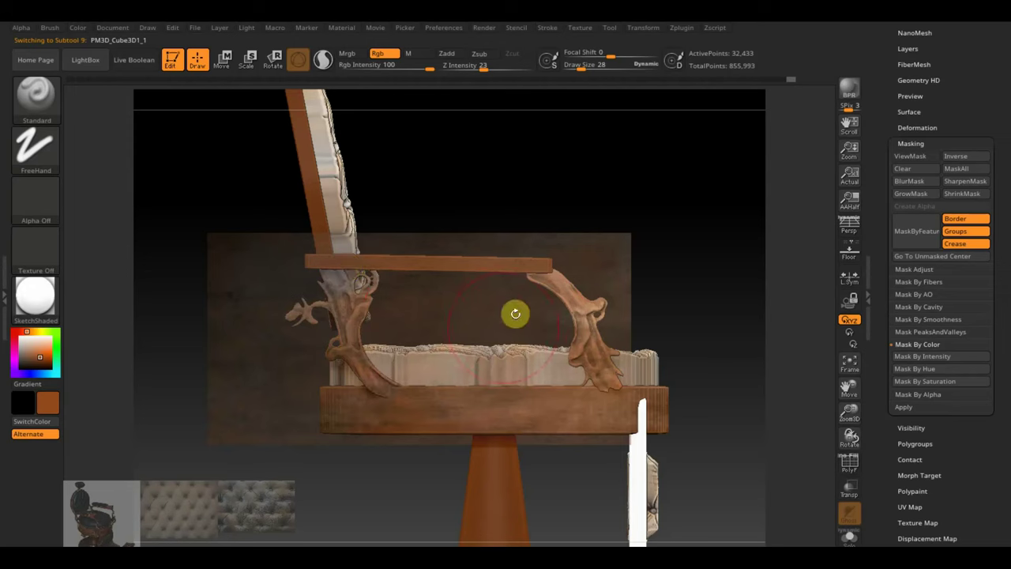
# Reposition the SpotLight wood texture overlay beside the right arm support
pyautogui.hotkey('shift', 'z')
pyautogui.moveTo(453, 347); pyautogui.dragTo(521, 347)
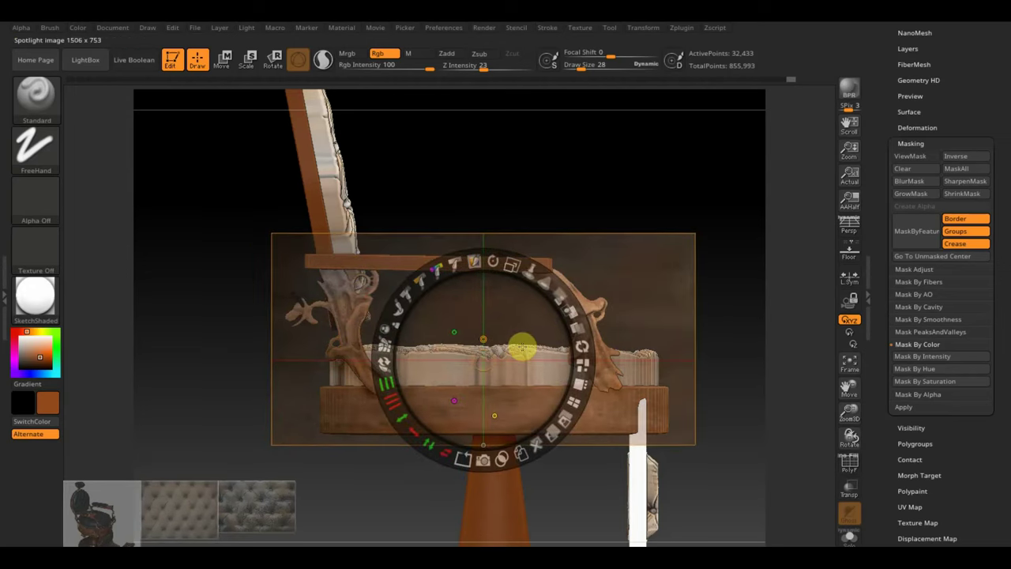
pyautogui.press('z')
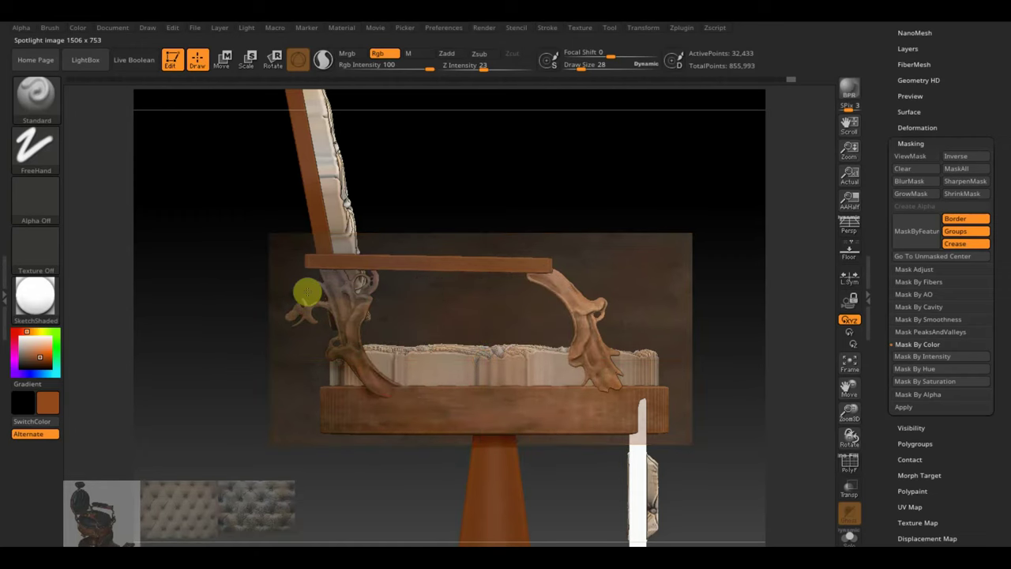
pyautogui.press('z')
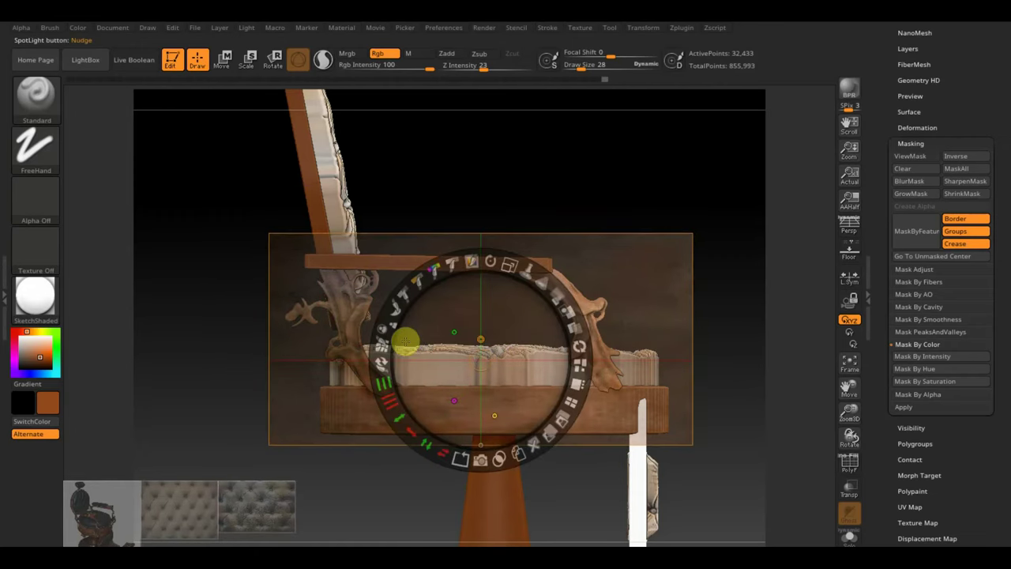
pyautogui.moveTo(481, 347)
pyautogui.mouseDown()
pyautogui.moveTo(429, 323)
pyautogui.moveTo(492, 303)
pyautogui.mouseUp()
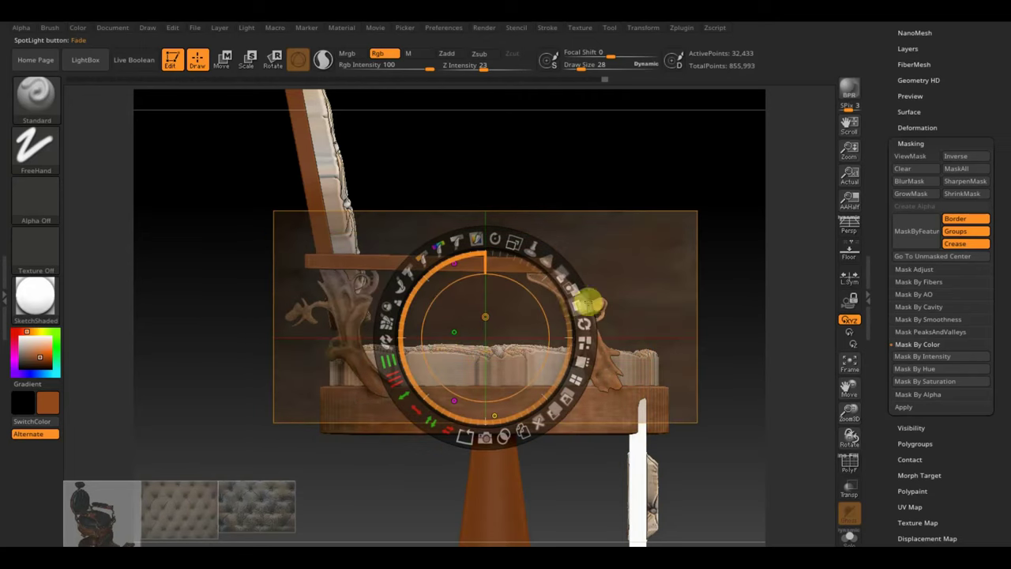
pyautogui.press('z')
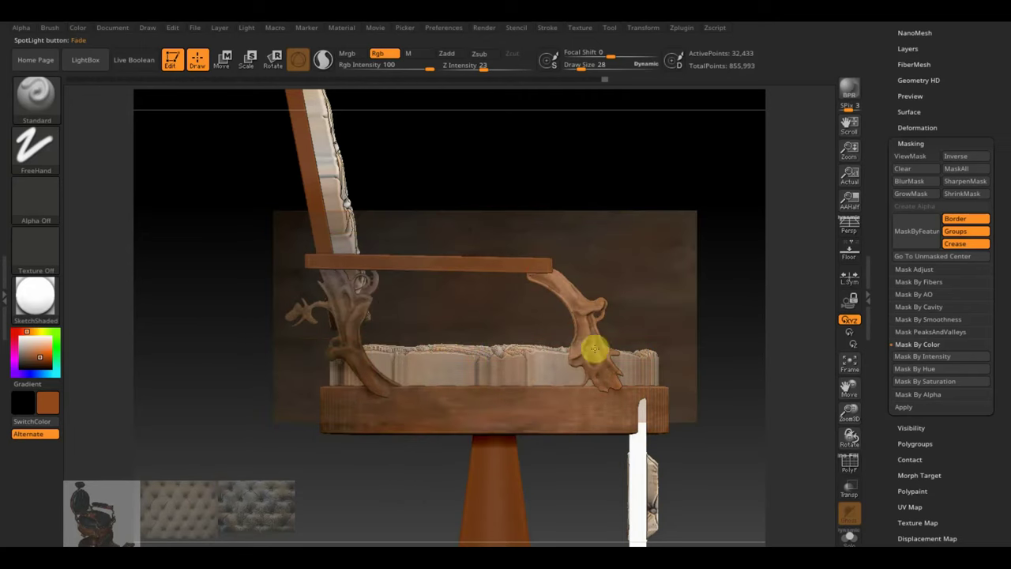
pyautogui.hotkey('shift', 'z')
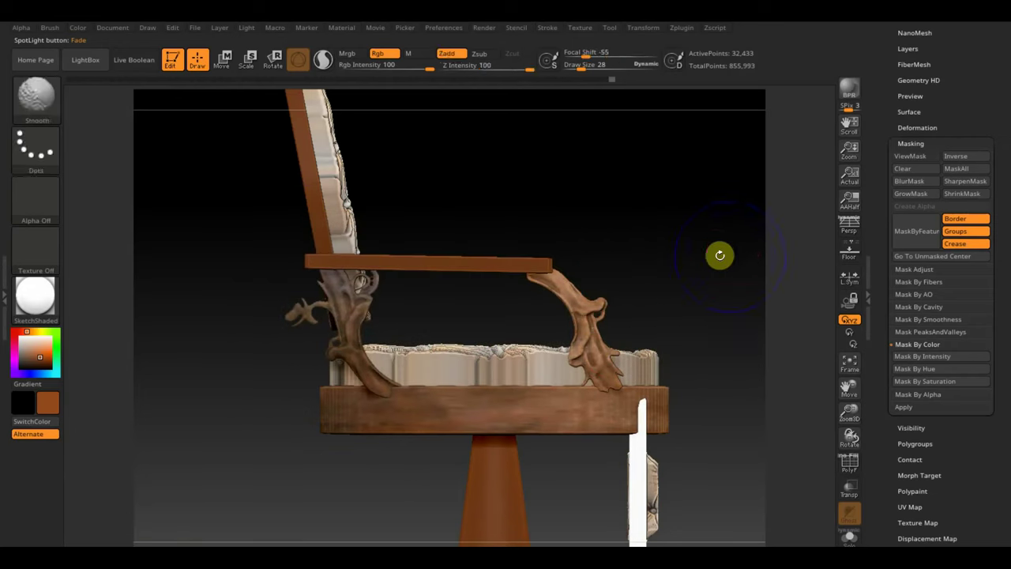
pyautogui.moveTo(729, 267); pyautogui.dragTo(648, 286)
pyautogui.hotkey('shift', 'z')
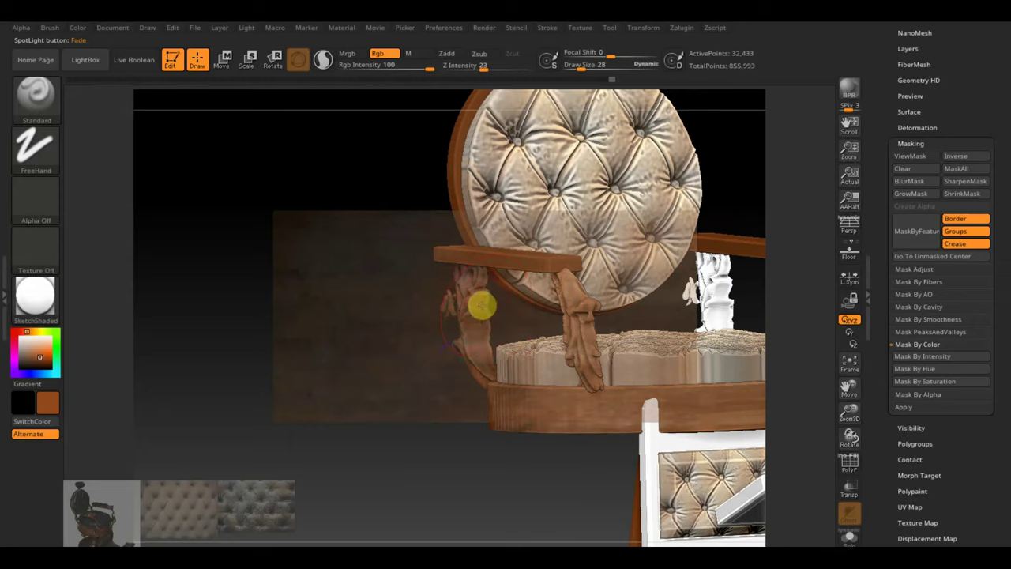
pyautogui.hotkey('shift', 'z')
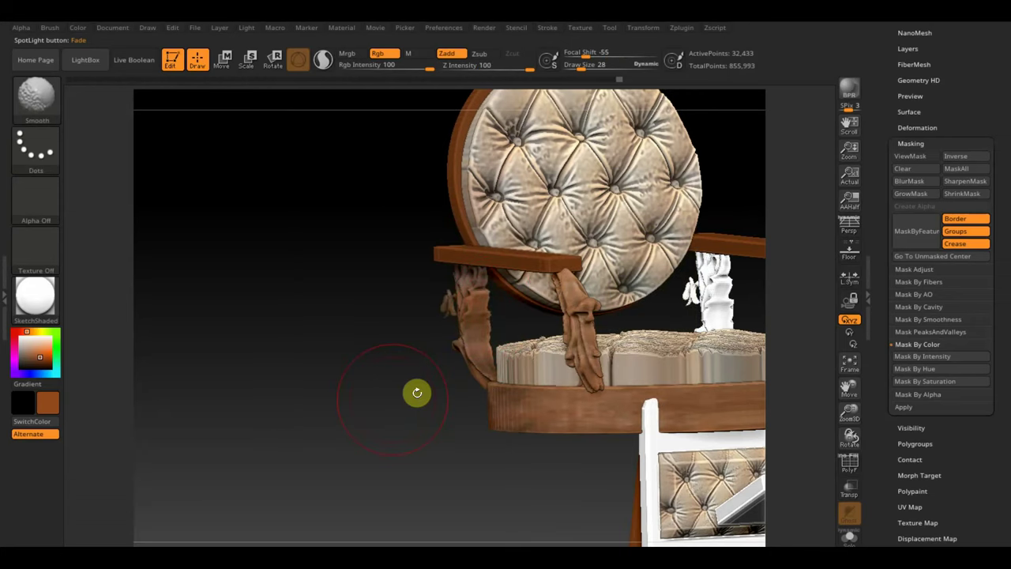
# Paint wood grain onto the right carved arm support and select the PM3D_Cube3D1 armrest subtool
pyautogui.moveTo(417, 392); pyautogui.dragTo(412, 389)
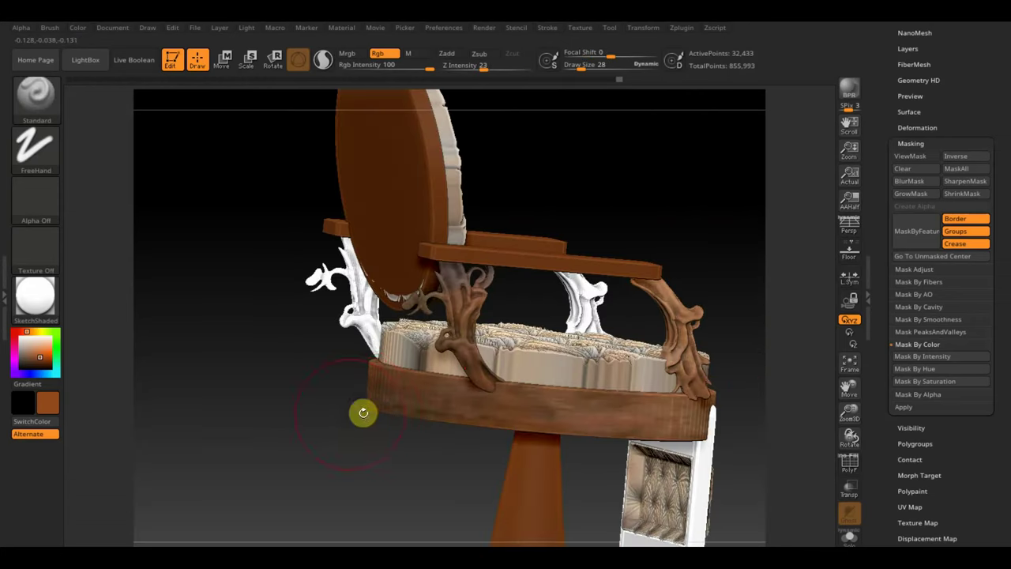
pyautogui.moveTo(361, 413)
pyautogui.mouseDown()
pyautogui.moveTo(259, 400)
pyautogui.moveTo(276, 399)
pyautogui.mouseUp()
pyautogui.hotkey('shift', 'z')
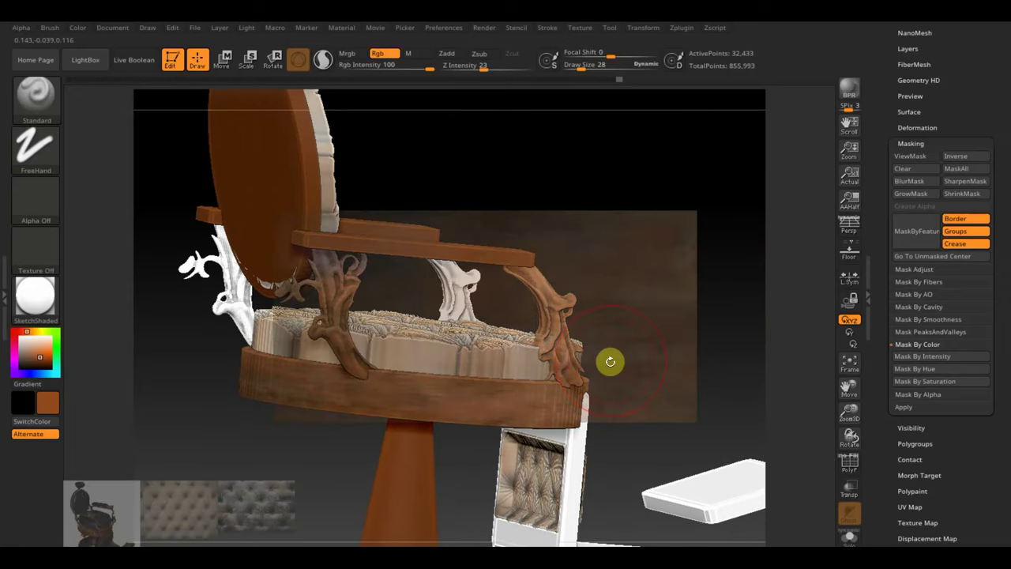
pyautogui.press('z')
pyautogui.moveTo(497, 331); pyautogui.dragTo(647, 333)
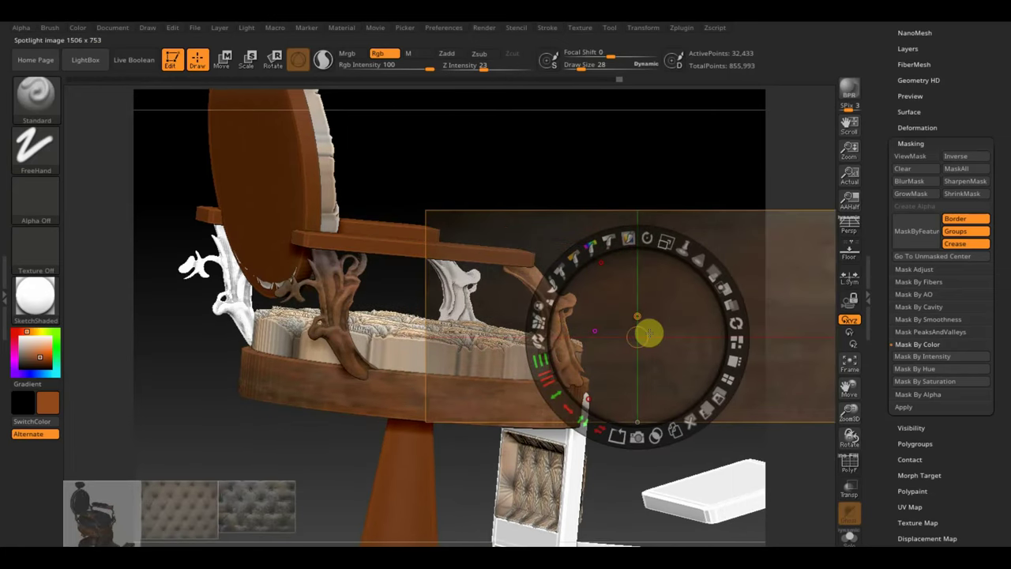
pyautogui.press('z')
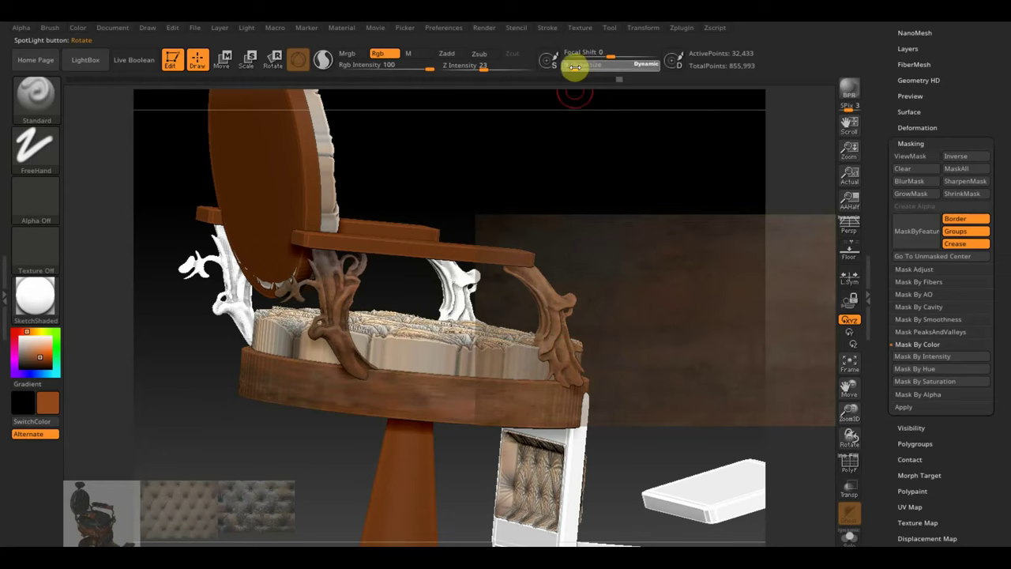
pyautogui.moveTo(519, 277); pyautogui.dragTo(541, 309)
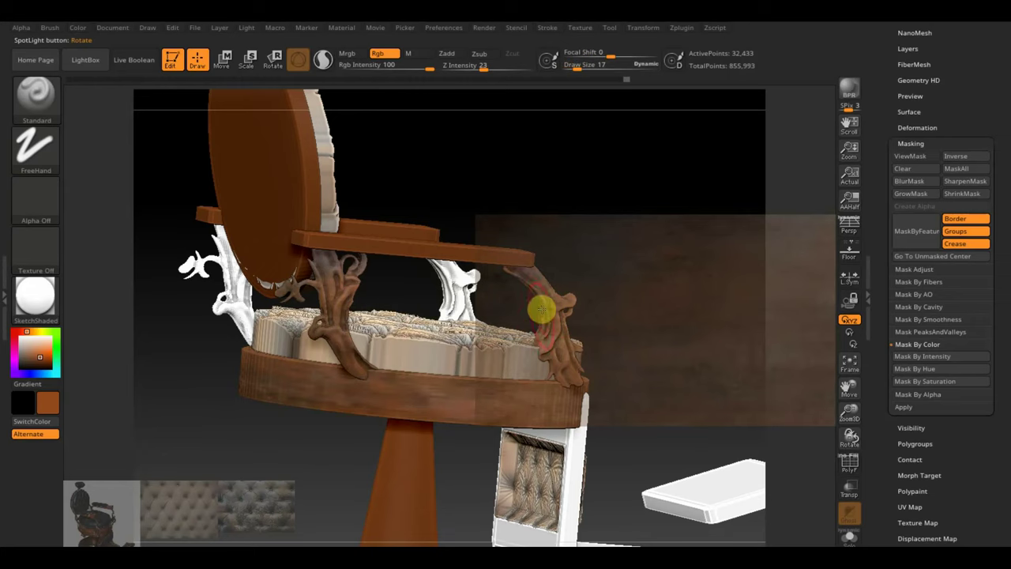
pyautogui.hotkey('shift', 'z')
pyautogui.moveTo(609, 388)
pyautogui.mouseDown()
pyautogui.moveTo(715, 342)
pyautogui.moveTo(742, 289)
pyautogui.moveTo(732, 294)
pyautogui.moveTo(755, 309)
pyautogui.mouseUp()
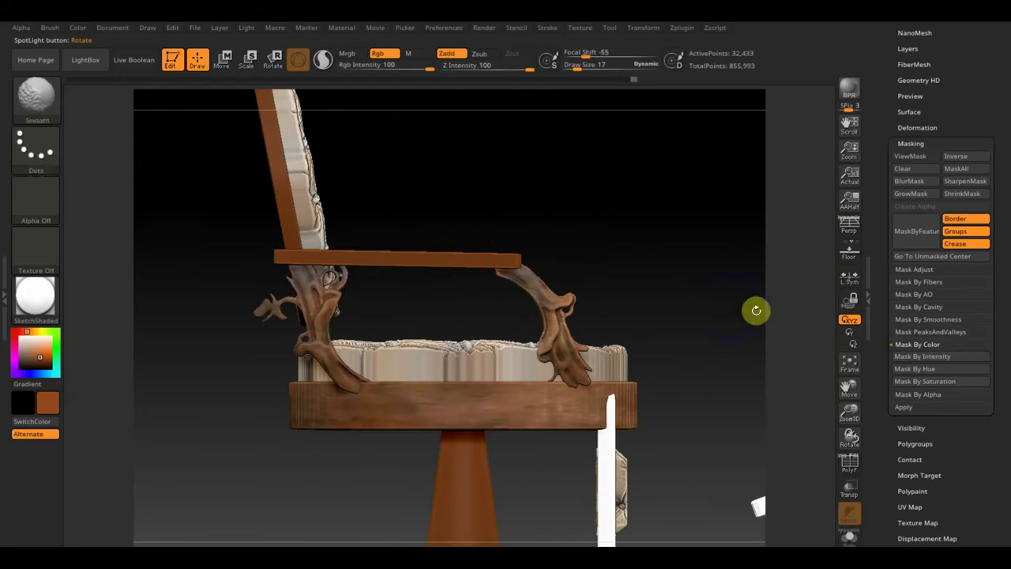
pyautogui.keyDown('alt'); pyautogui.click(462, 261); pyautogui.keyUp('alt')
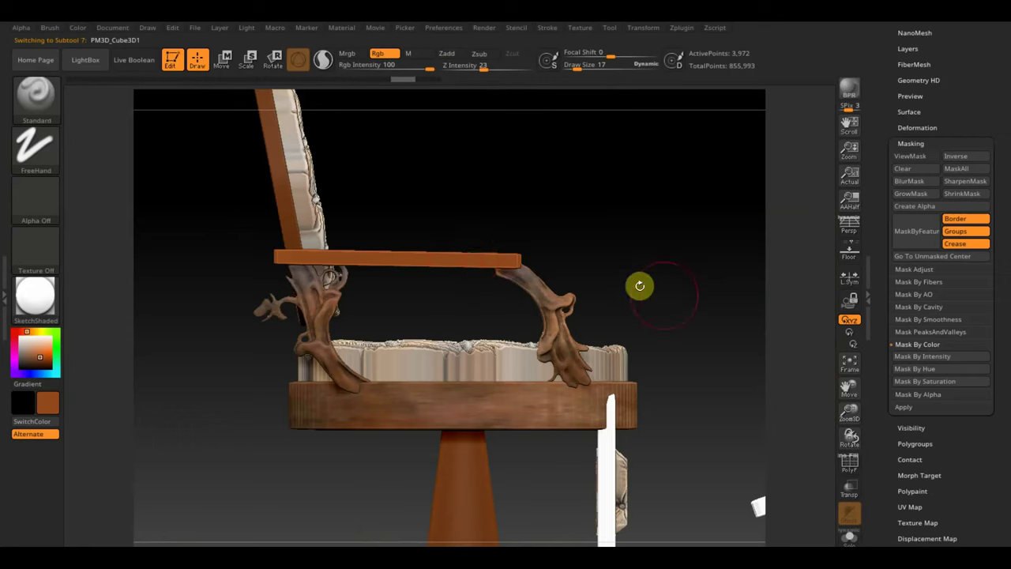
# Select the pedestal column, raise Draw Size to 109 and paint it with the wood texture
pyautogui.moveTo(640, 284)
pyautogui.keyDown('alt'); pyautogui.mouseDown()
pyautogui.moveTo(643, 253)
pyautogui.moveTo(562, 359)
pyautogui.mouseUp(); pyautogui.keyUp('alt')
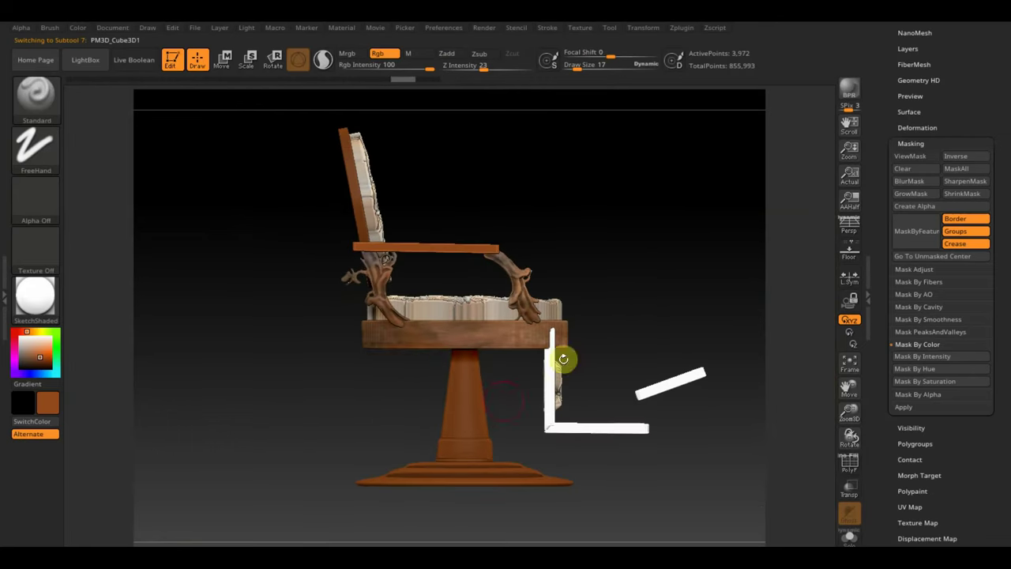
pyautogui.keyDown('alt'); pyautogui.click(474, 408); pyautogui.keyUp('alt')
pyautogui.hotkey('shift', 'z')
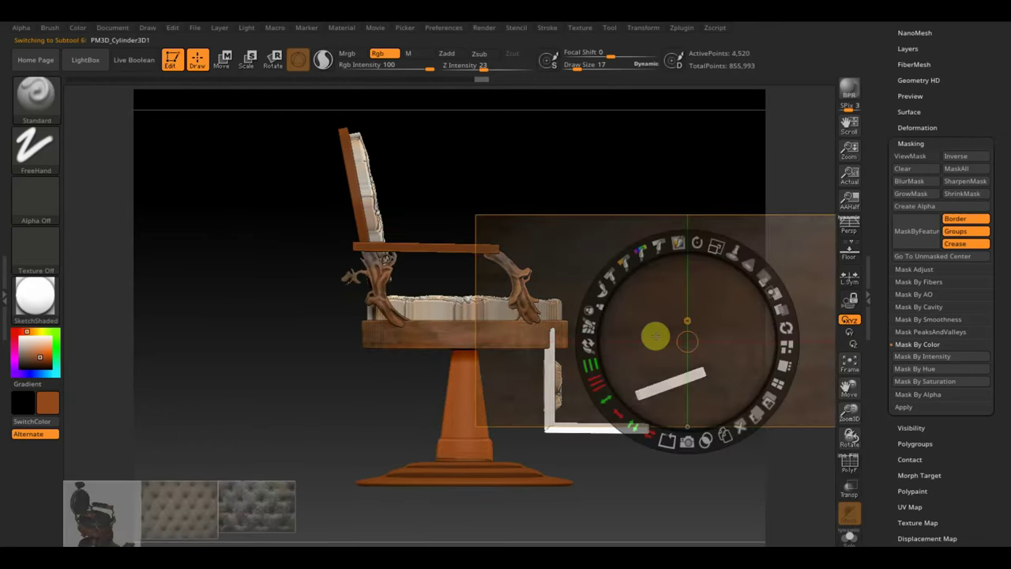
pyautogui.moveTo(655, 336); pyautogui.dragTo(650, 368)
pyautogui.press('z')
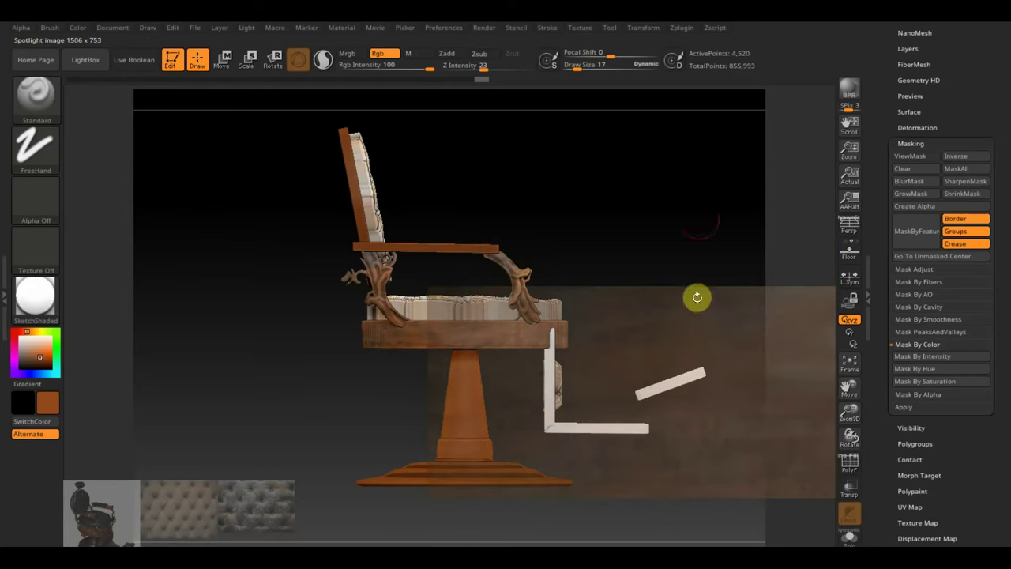
pyautogui.moveTo(603, 65); pyautogui.dragTo(591, 68)
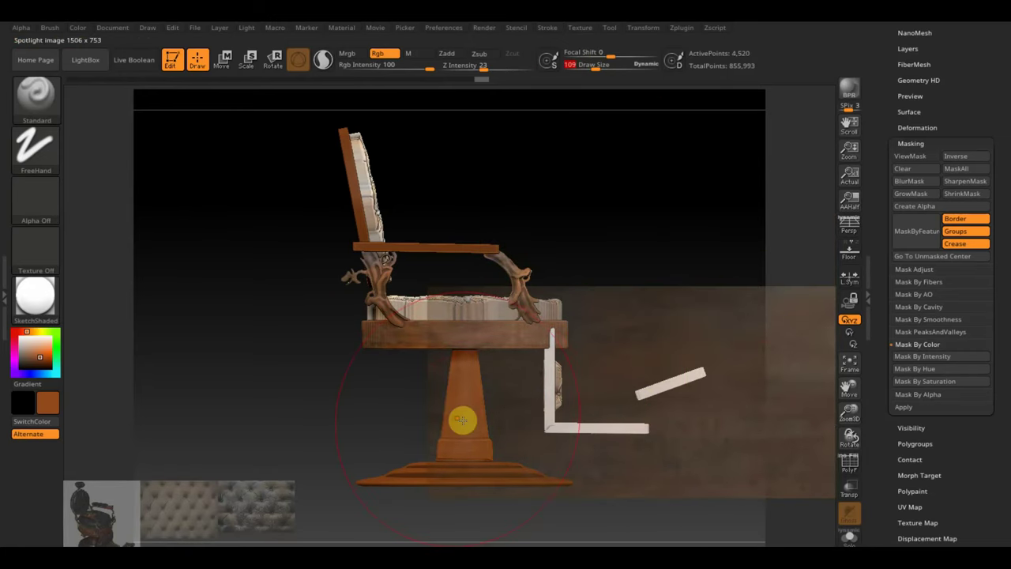
pyautogui.moveTo(460, 420)
pyautogui.mouseDown()
pyautogui.moveTo(470, 382)
pyautogui.moveTo(435, 350)
pyautogui.mouseUp()
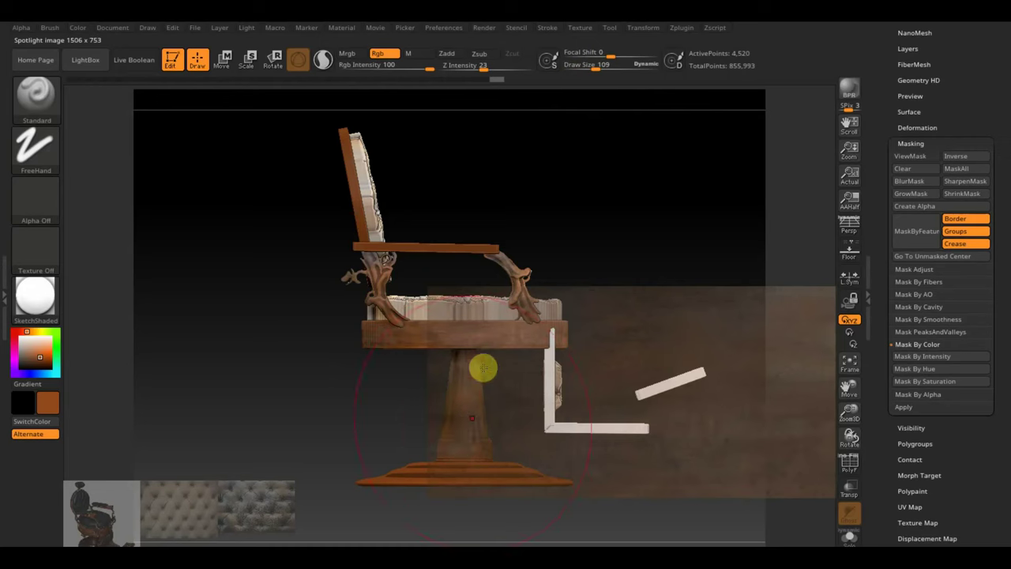
pyautogui.moveTo(481, 429); pyautogui.dragTo(462, 348)
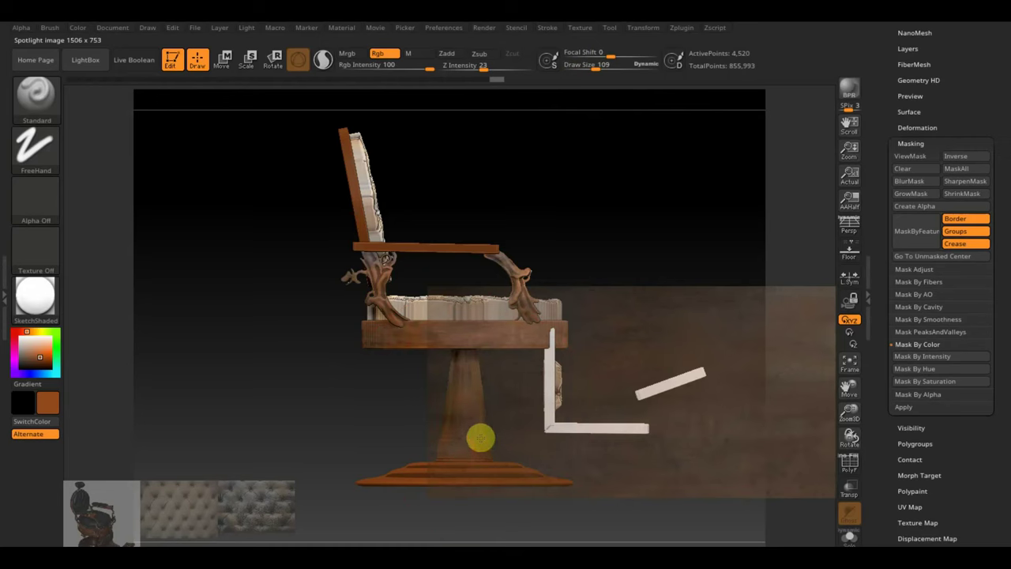
pyautogui.press('shift')
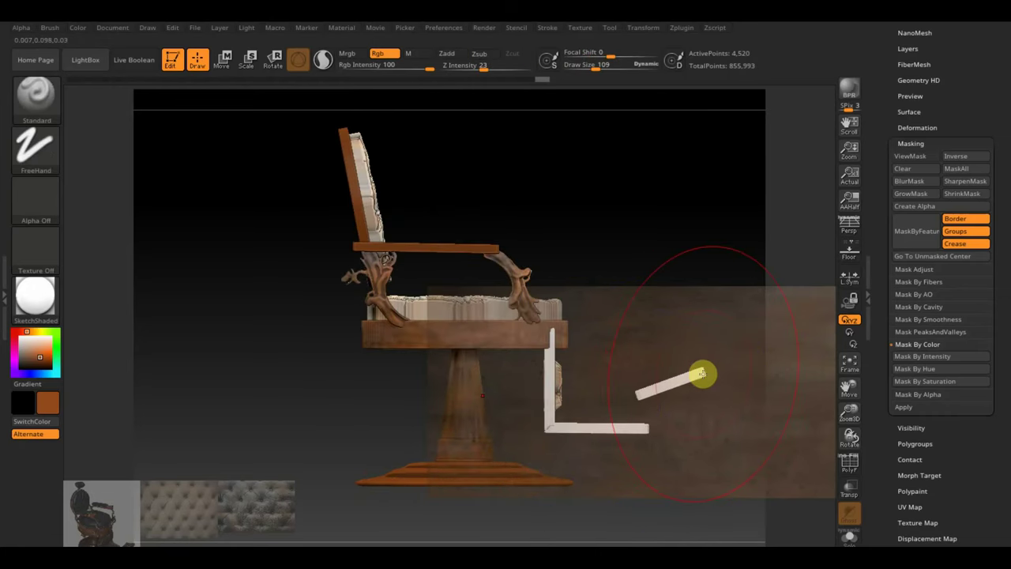
pyautogui.press('z')
pyautogui.hotkey('shift', 'z')
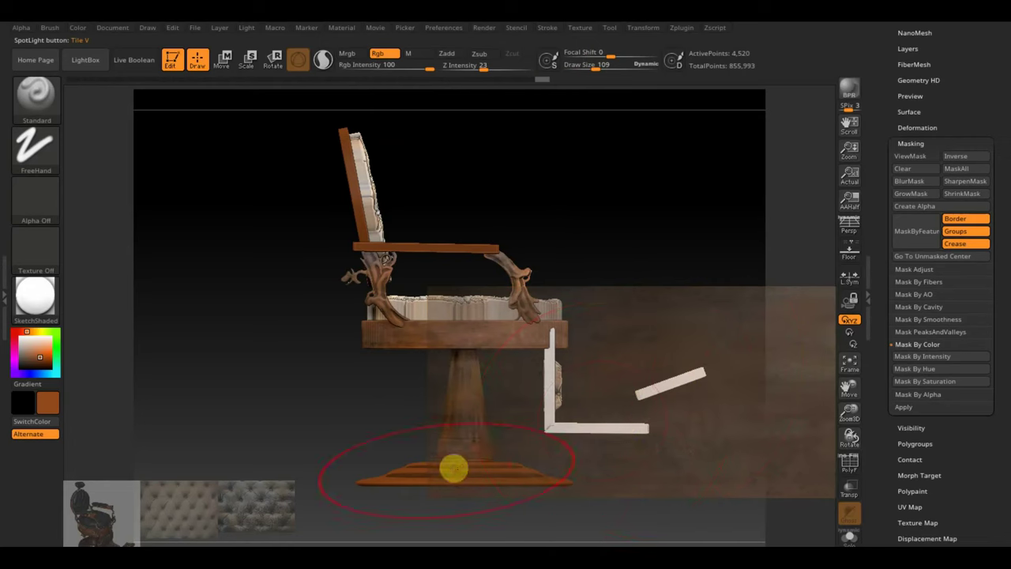
# Select the round base and paint it with the SpotLight wood texture
pyautogui.keyDown('alt'); pyautogui.click(466, 476); pyautogui.keyUp('alt')
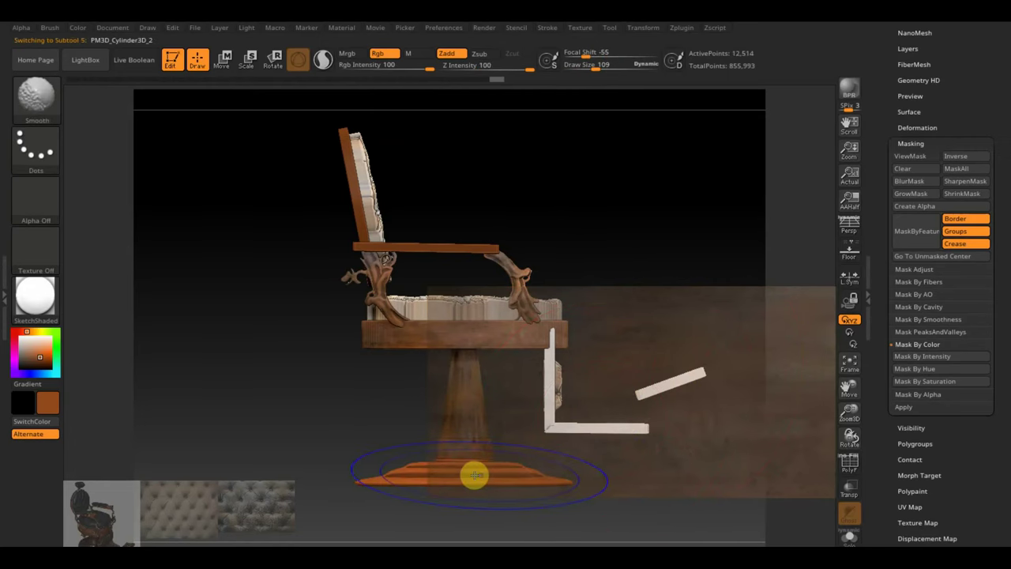
pyautogui.press('z')
pyautogui.moveTo(591, 422)
pyautogui.mouseDown()
pyautogui.moveTo(446, 375)
pyautogui.moveTo(420, 383)
pyautogui.mouseUp()
pyautogui.press('z')
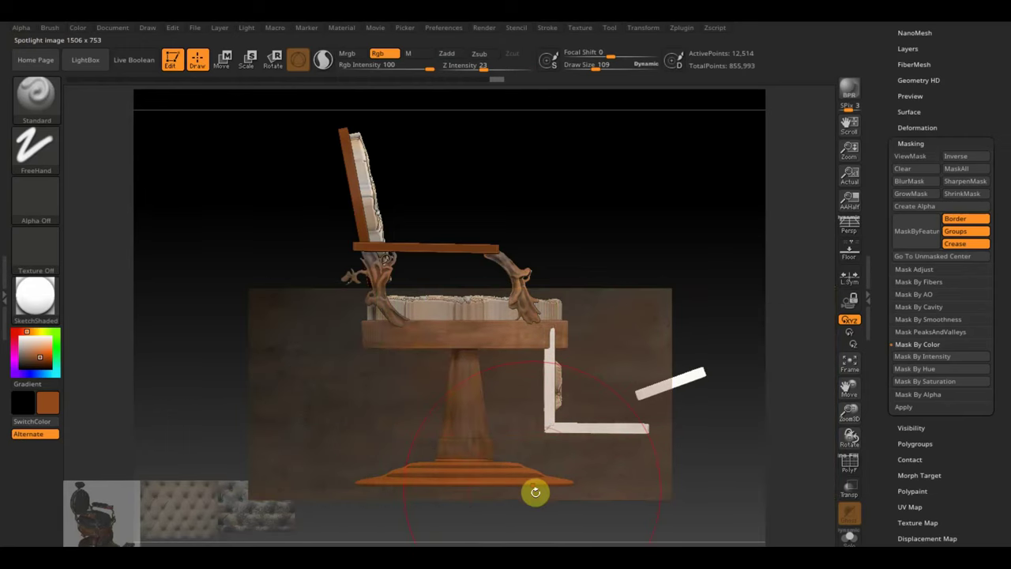
pyautogui.moveTo(534, 487); pyautogui.dragTo(420, 482)
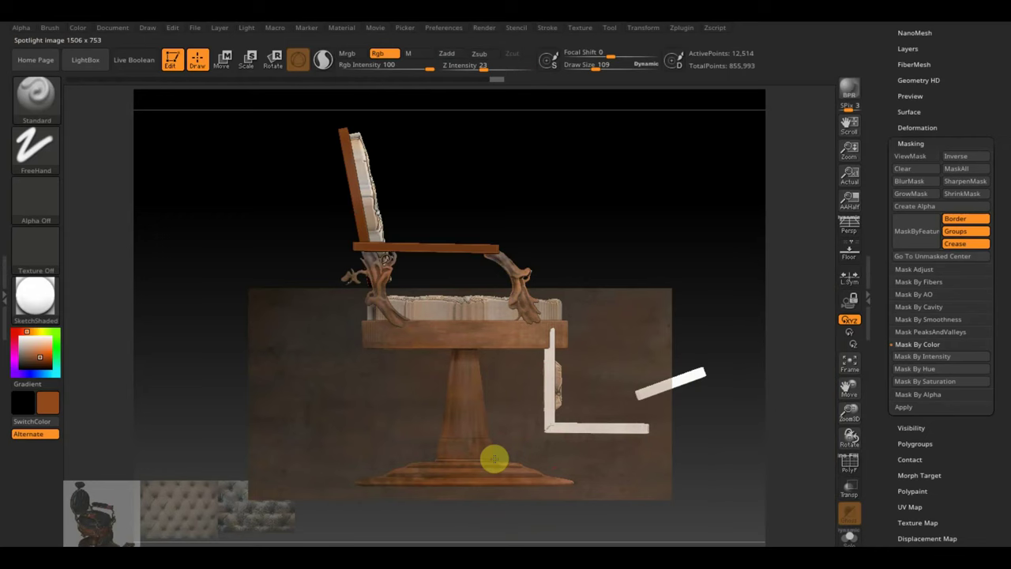
pyautogui.moveTo(494, 458)
pyautogui.mouseDown()
pyautogui.moveTo(548, 479)
pyautogui.moveTo(574, 472)
pyautogui.moveTo(359, 478)
pyautogui.moveTo(564, 473)
pyautogui.mouseUp()
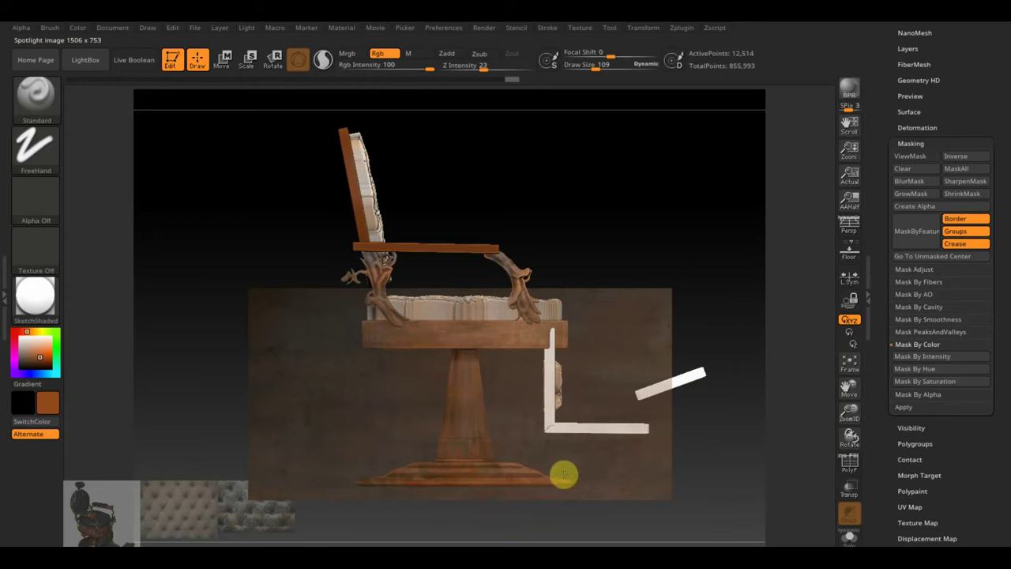
pyautogui.hotkey('shift', 'z')
pyautogui.moveTo(664, 286)
pyautogui.mouseDown()
pyautogui.moveTo(632, 330)
pyautogui.moveTo(642, 288)
pyautogui.mouseUp()
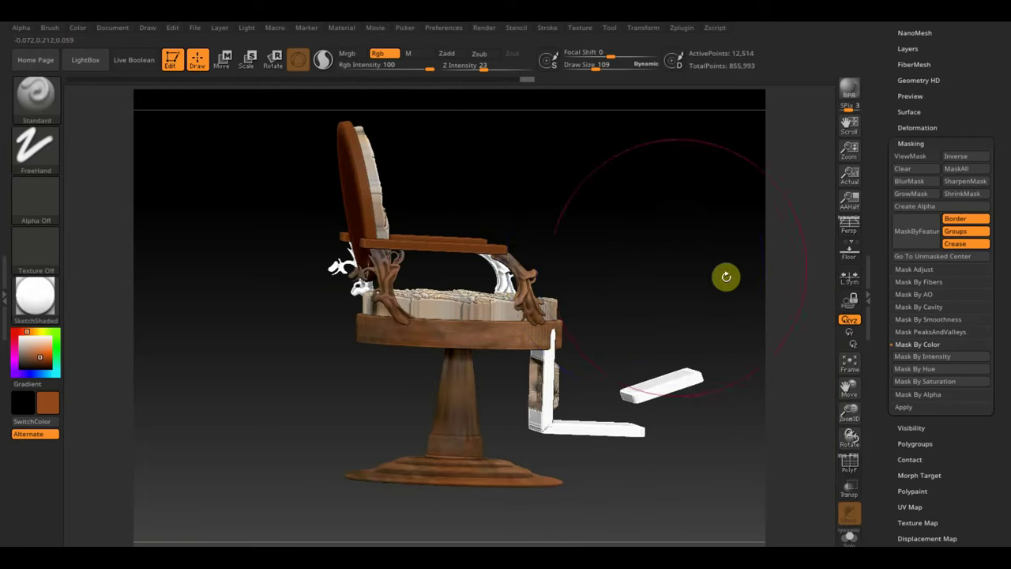
pyautogui.hotkey('shift', 'z')
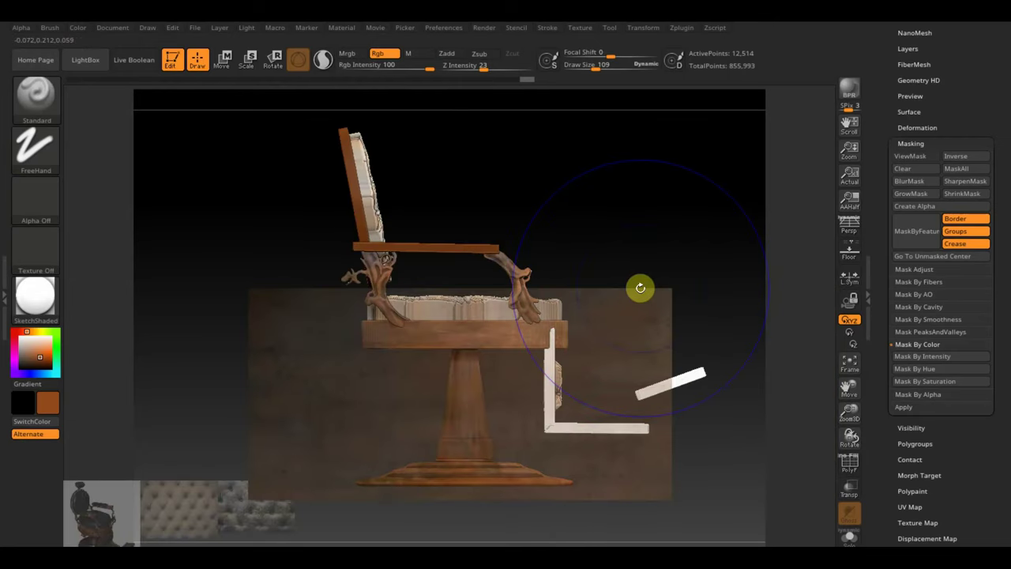
# Move the SpotLight texture dial onto the chair back, then hide the overlay
pyautogui.press('z')
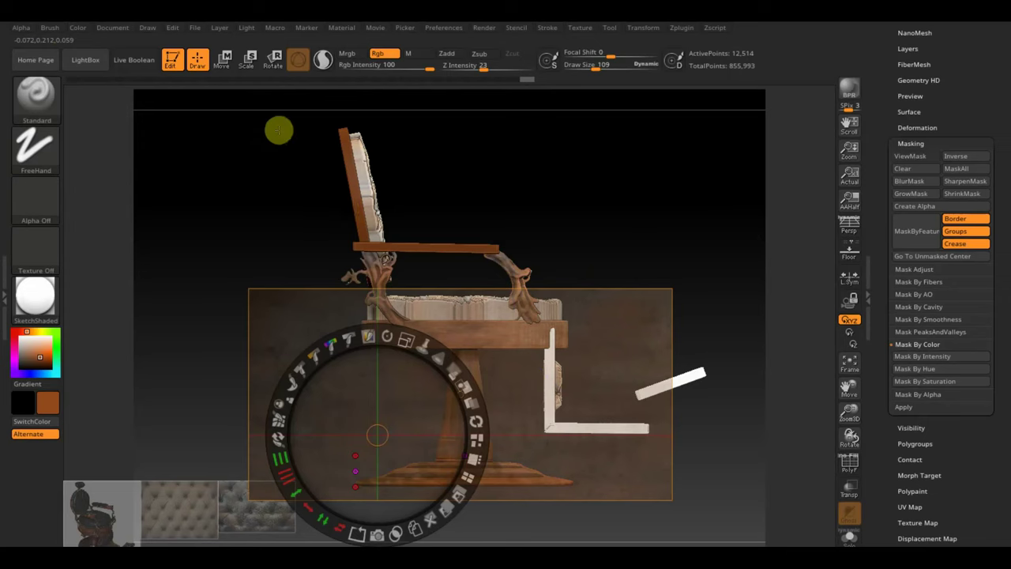
pyautogui.click(221, 61)
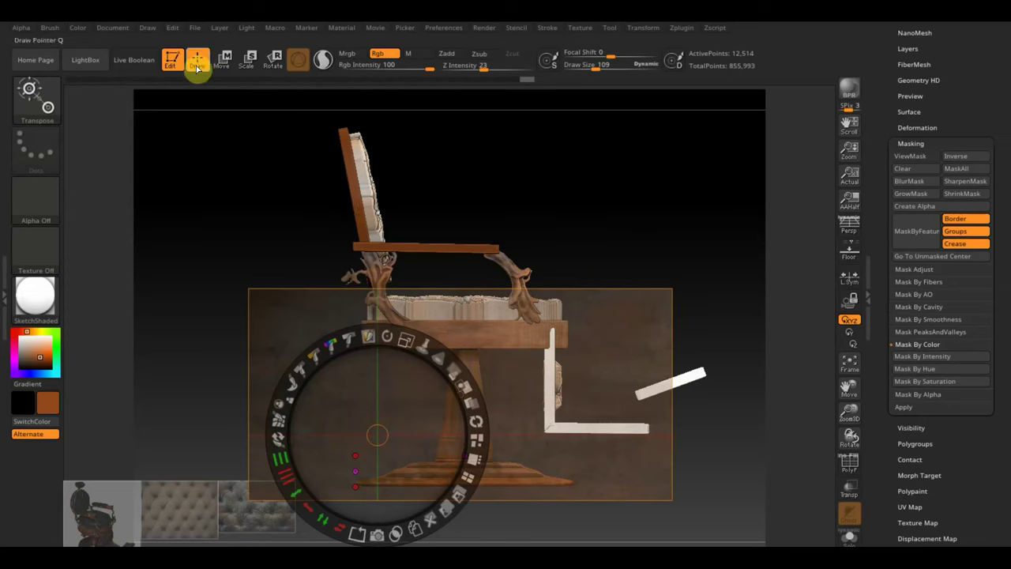
pyautogui.click(197, 63)
pyautogui.click(358, 208)
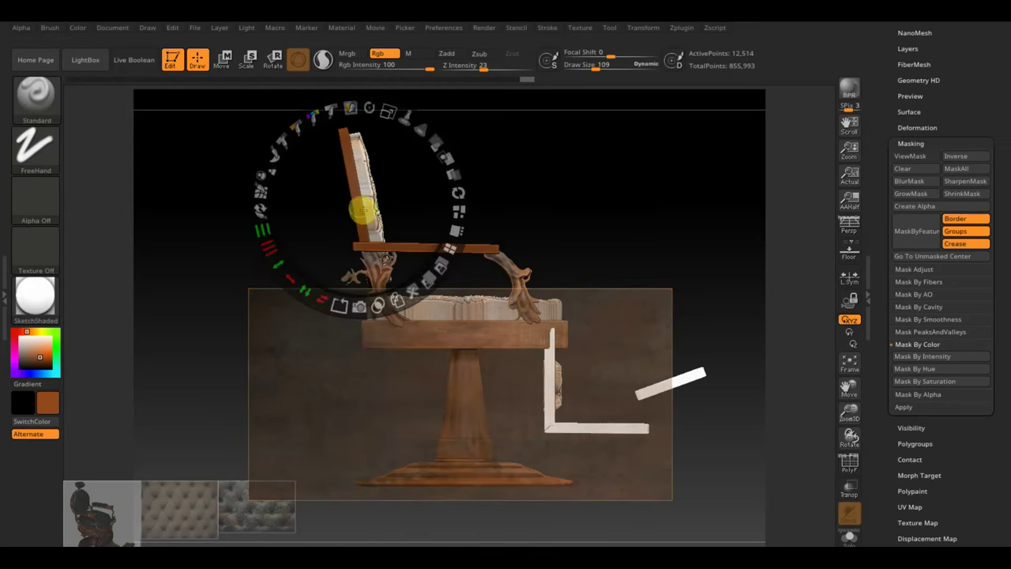
pyautogui.hotkey('shift', 'z')
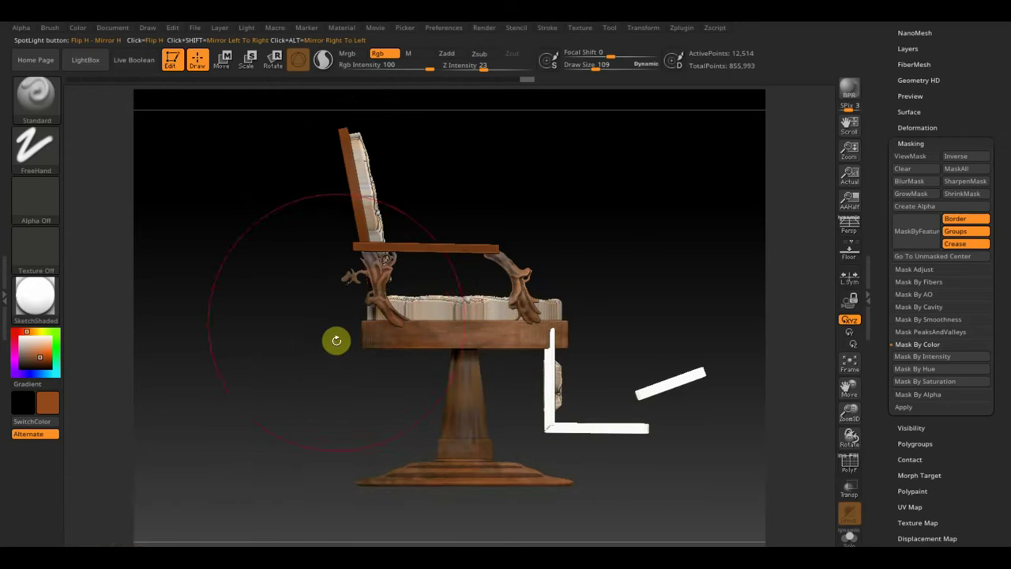
# Select the round chair back and rotate the wood texture into place over it
pyautogui.keyDown('alt'); pyautogui.click(358, 221); pyautogui.keyUp('alt')
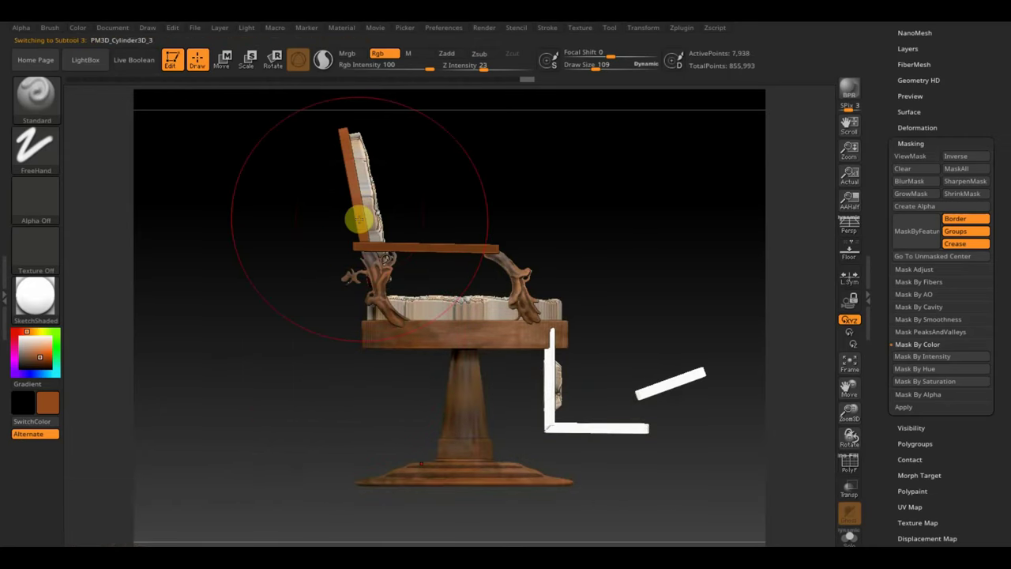
pyautogui.hotkey('shift', 'z')
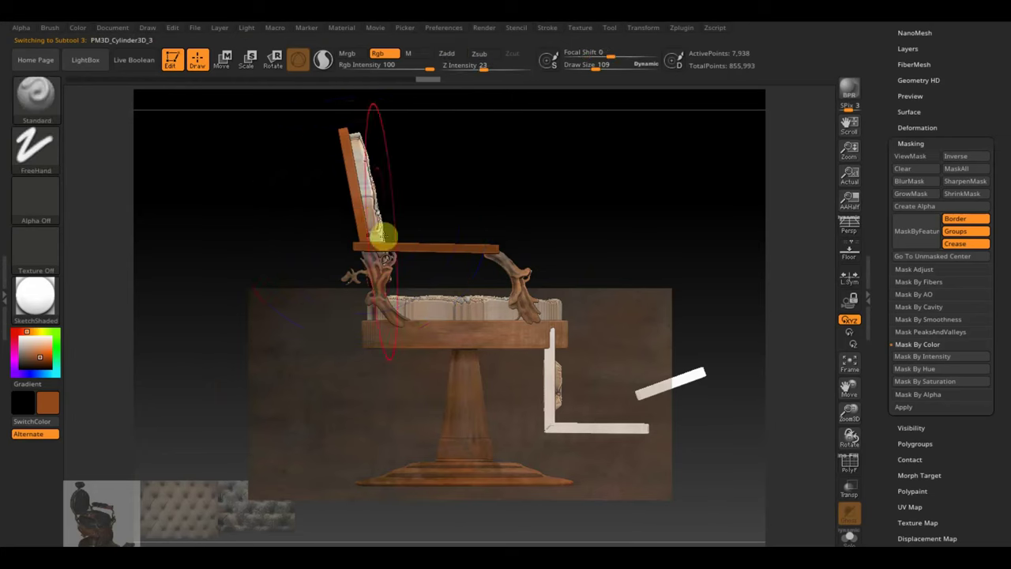
pyautogui.press('z')
pyautogui.moveTo(403, 212); pyautogui.dragTo(442, 207)
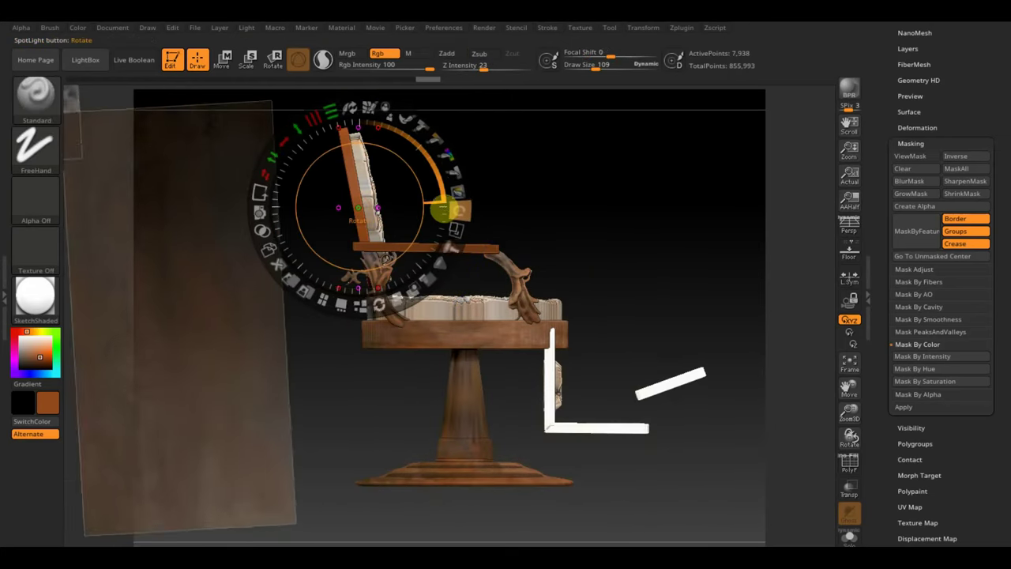
pyautogui.moveTo(361, 207); pyautogui.dragTo(503, 209)
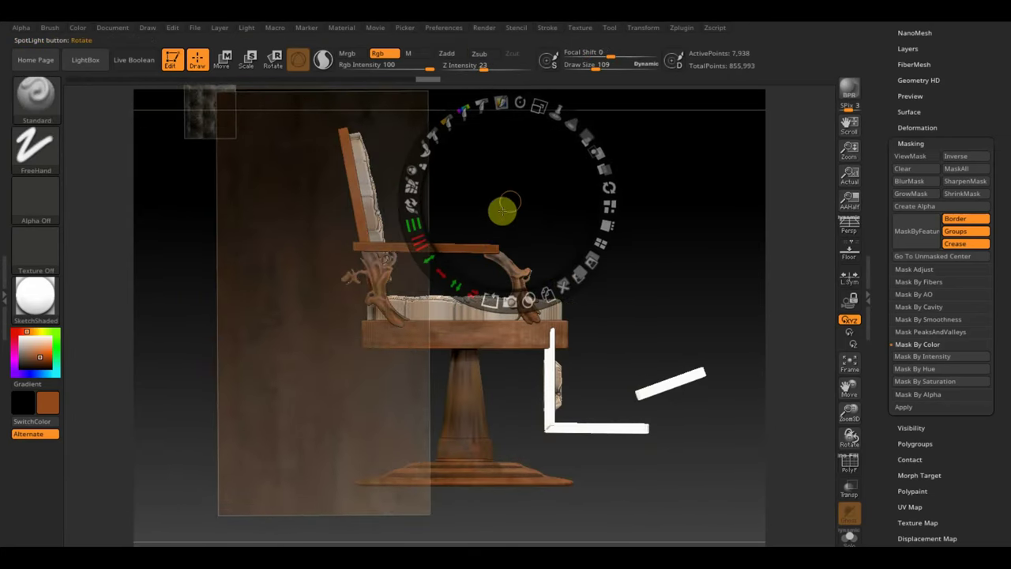
pyautogui.press('z')
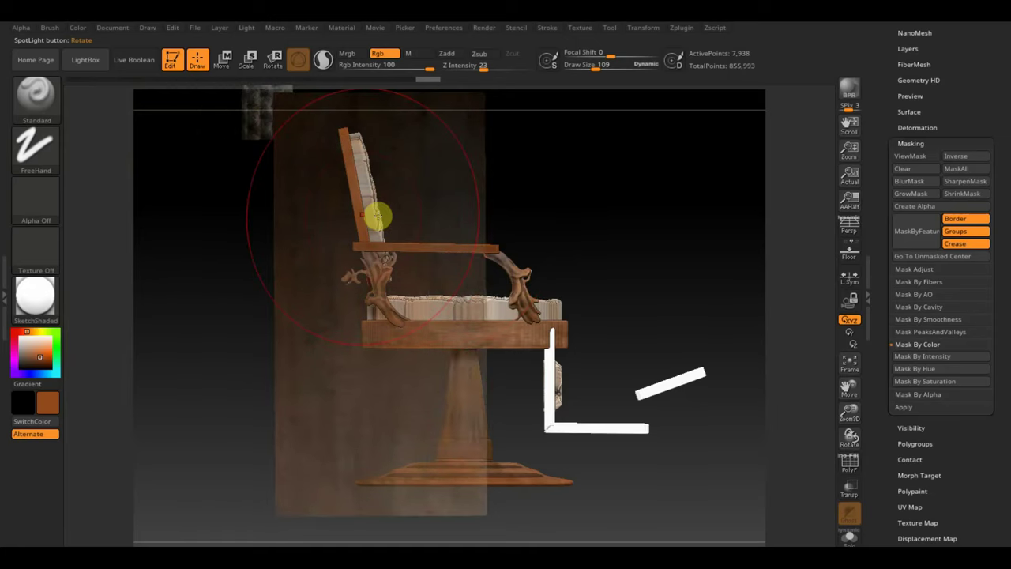
# Paint wood grain over the backrest's white patch, then enlarge the brush again
pyautogui.moveTo(594, 65); pyautogui.dragTo(580, 64)
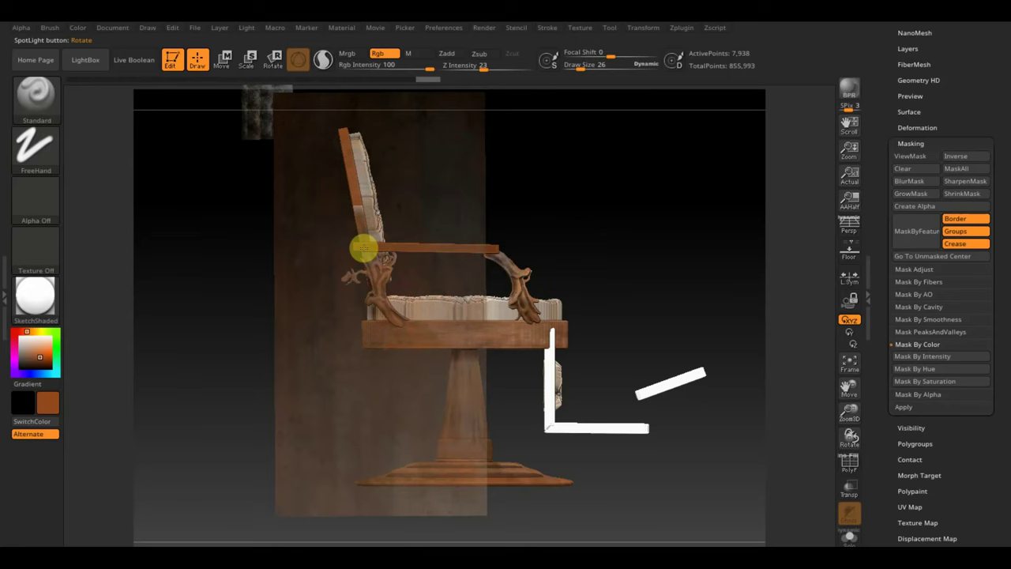
pyautogui.hotkey('ctrl', 'z')
pyautogui.moveTo(562, 247)
pyautogui.mouseDown()
pyautogui.moveTo(618, 250)
pyautogui.moveTo(609, 253)
pyautogui.mouseUp()
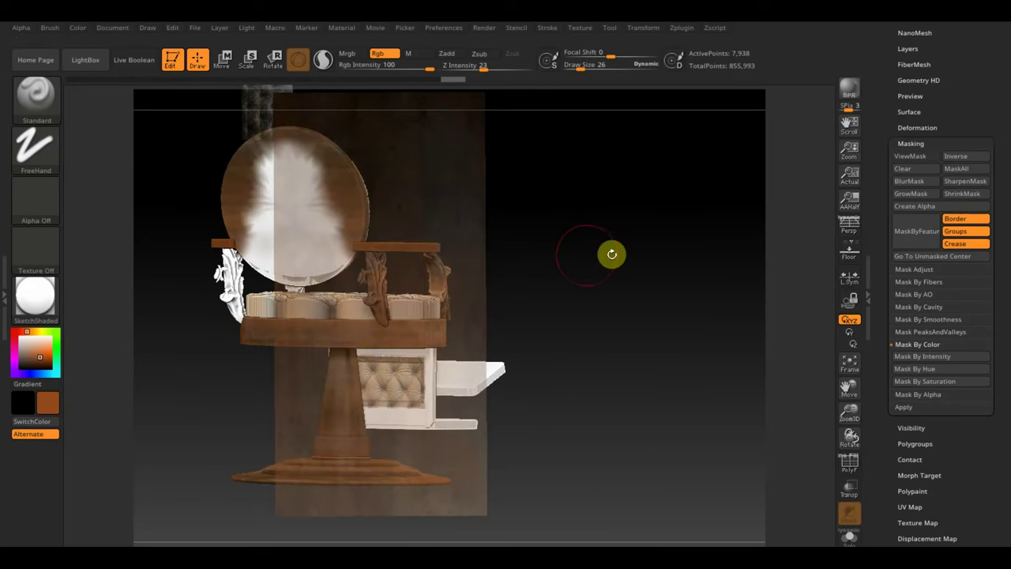
pyautogui.moveTo(548, 248); pyautogui.dragTo(546, 250)
pyautogui.moveTo(463, 219)
pyautogui.mouseDown()
pyautogui.moveTo(377, 151)
pyautogui.moveTo(390, 203)
pyautogui.moveTo(371, 281)
pyautogui.mouseUp()
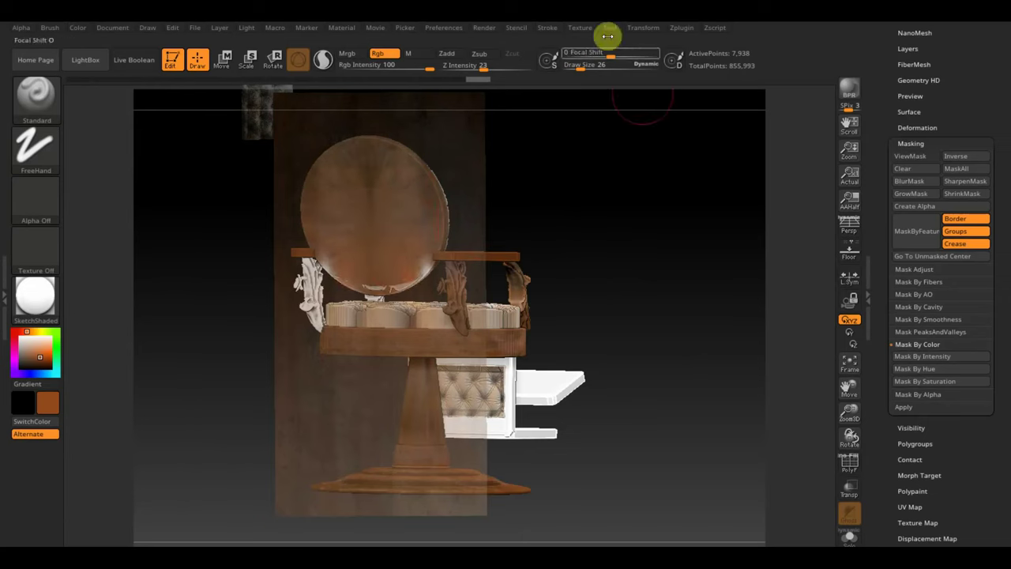
pyautogui.moveTo(581, 64); pyautogui.dragTo(589, 68)
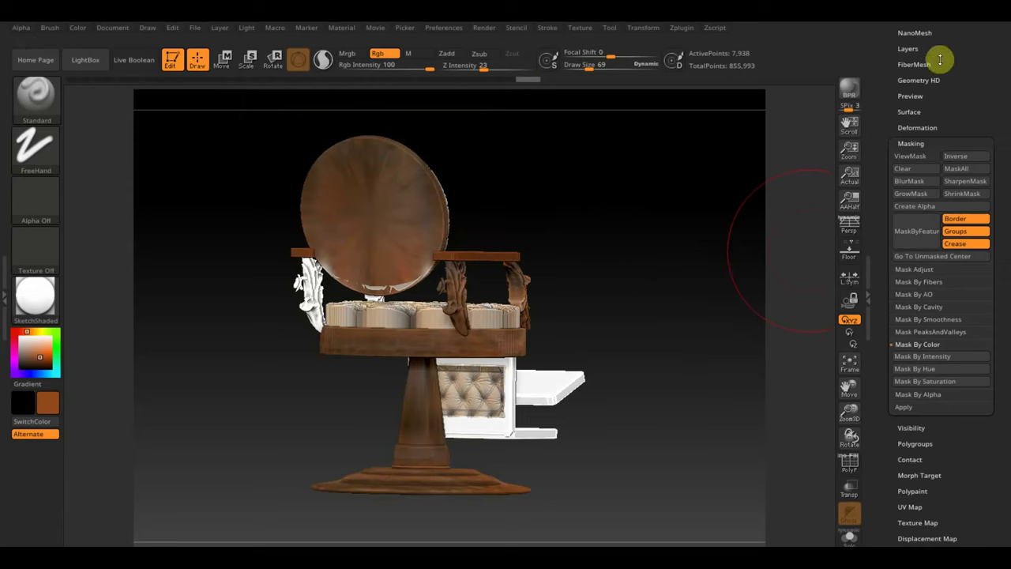
# DynaMesh the part at resolution 2032, taking it from 7,938 to 131,975 points
pyautogui.scroll(2, 940, 60)
pyautogui.scroll(2, 925, 83)
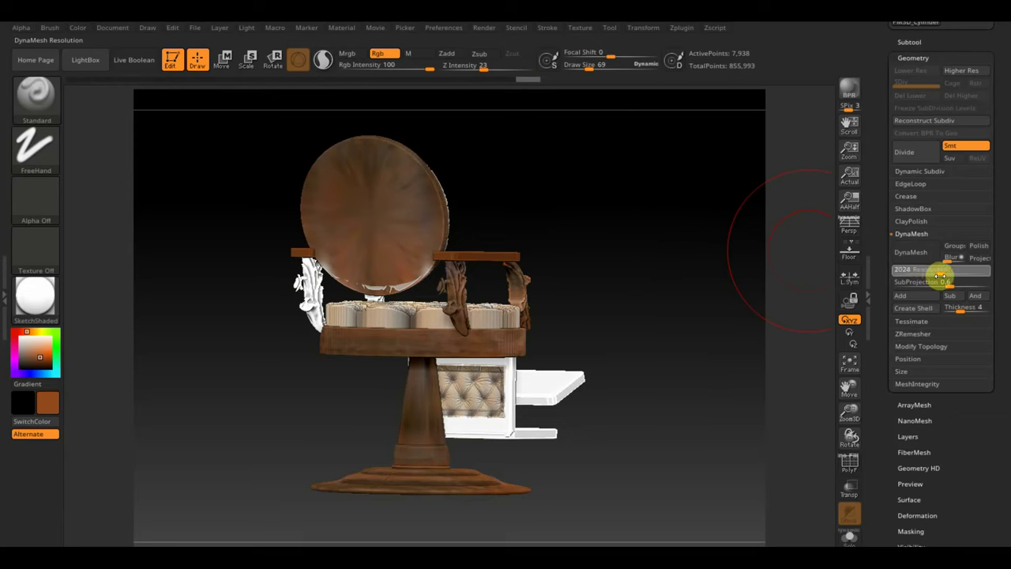
pyautogui.click(939, 271)
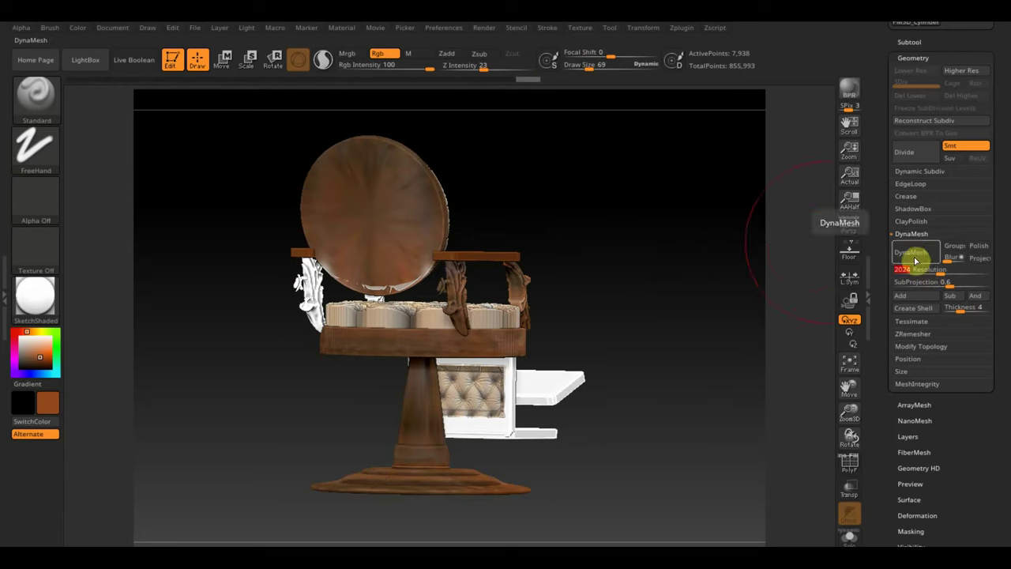
pyautogui.moveTo(947, 267); pyautogui.dragTo(919, 265)
pyautogui.click(914, 254)
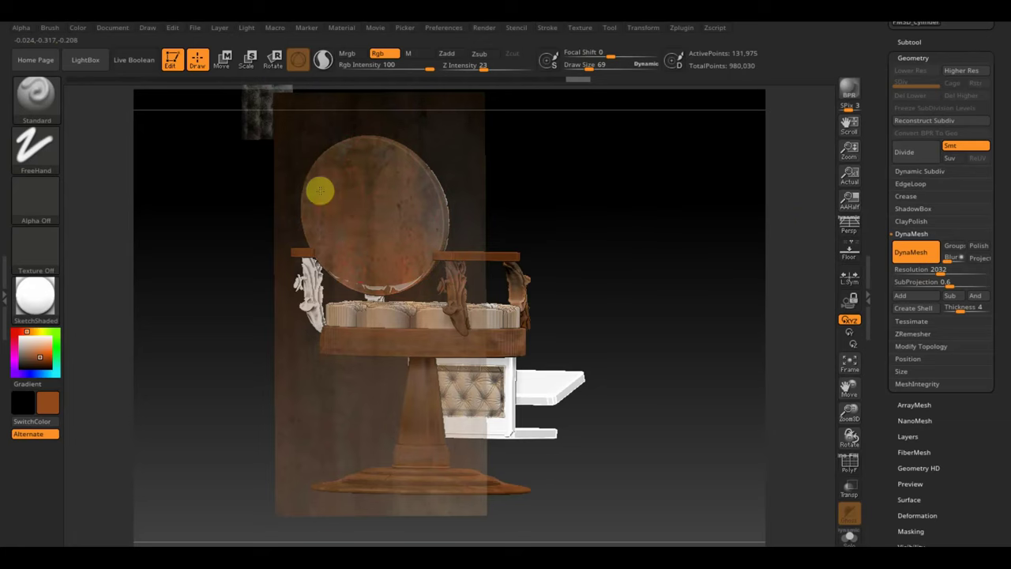
pyautogui.moveTo(638, 243)
pyautogui.mouseDown()
pyautogui.moveTo(562, 237)
pyautogui.moveTo(633, 236)
pyautogui.moveTo(617, 253)
pyautogui.mouseUp()
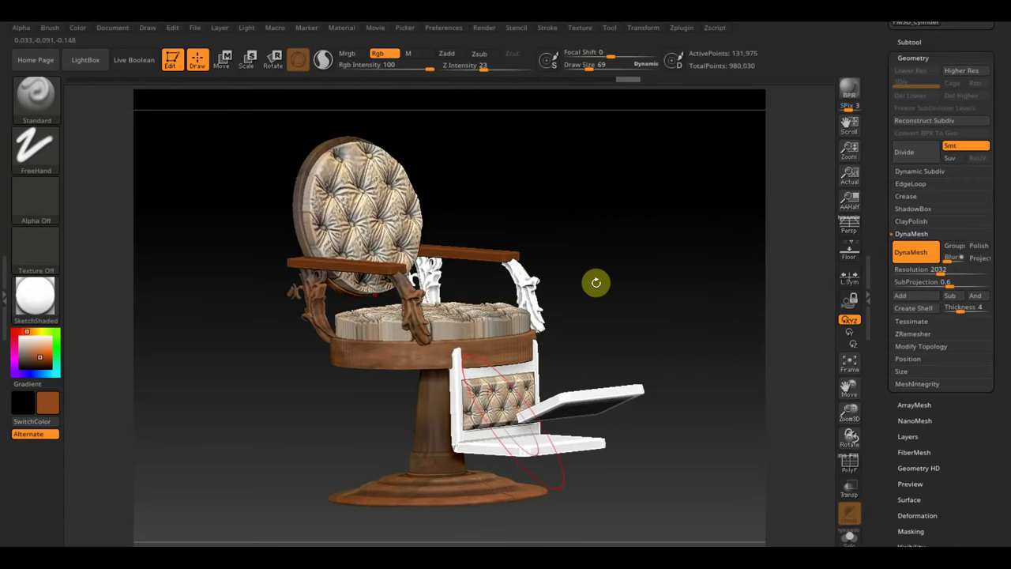
pyautogui.hotkey('ctrl', 'shift')
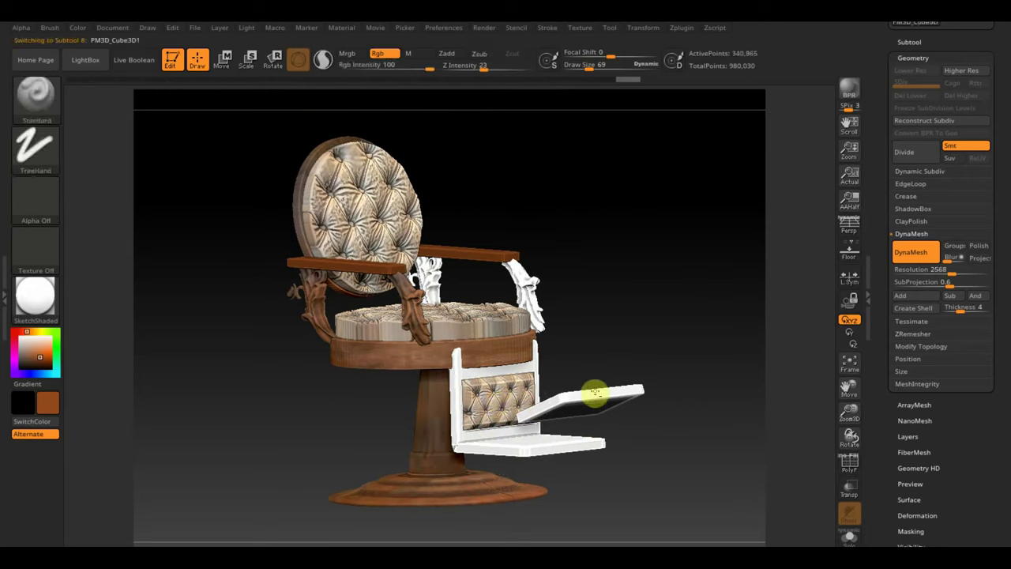
# Make the footrest subtool PM3D_Cube3D1 active and Solo it, viewed from the front
pyautogui.keyDown('alt'); pyautogui.click(592, 395); pyautogui.keyUp('alt')
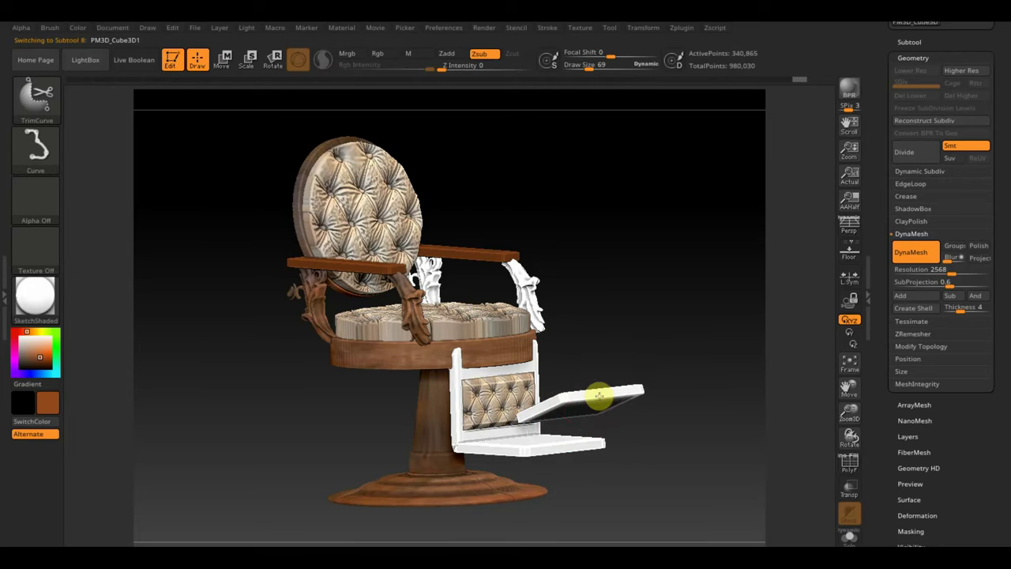
pyautogui.keyDown('shift'); pyautogui.moveTo(692, 313); pyautogui.dragTo(645, 364); pyautogui.keyUp('shift')
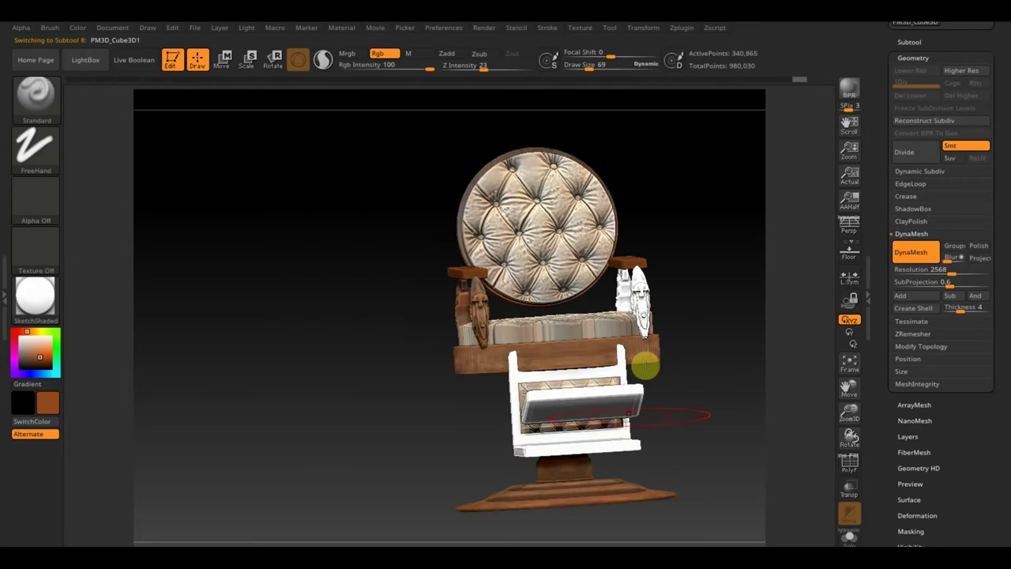
pyautogui.click(912, 42)
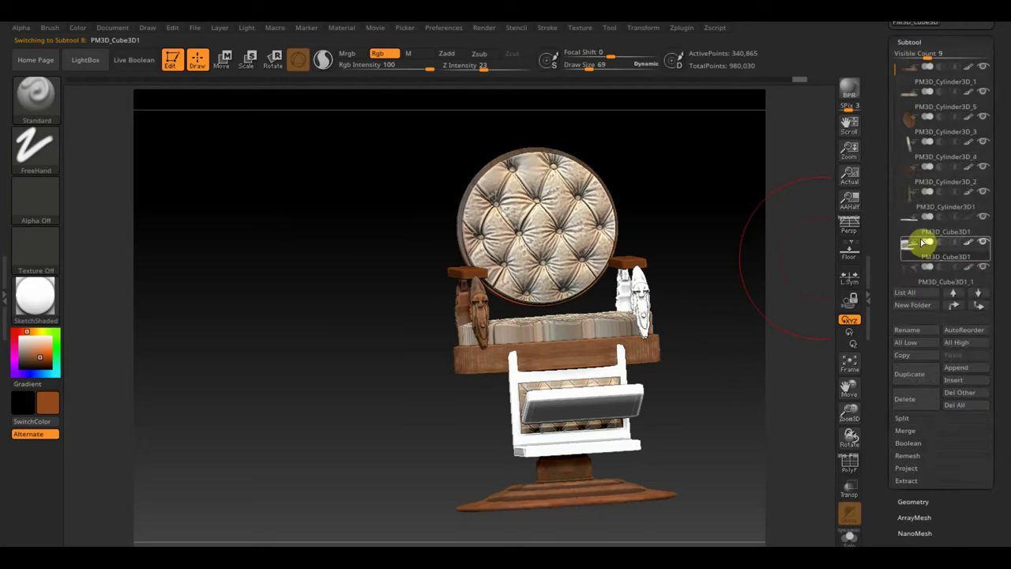
pyautogui.keyDown('shift'); pyautogui.click(983, 243); pyautogui.keyUp('shift')
pyautogui.moveTo(695, 277)
pyautogui.mouseDown()
pyautogui.moveTo(704, 321)
pyautogui.moveTo(670, 359)
pyautogui.moveTo(717, 303)
pyautogui.moveTo(677, 379)
pyautogui.mouseUp()
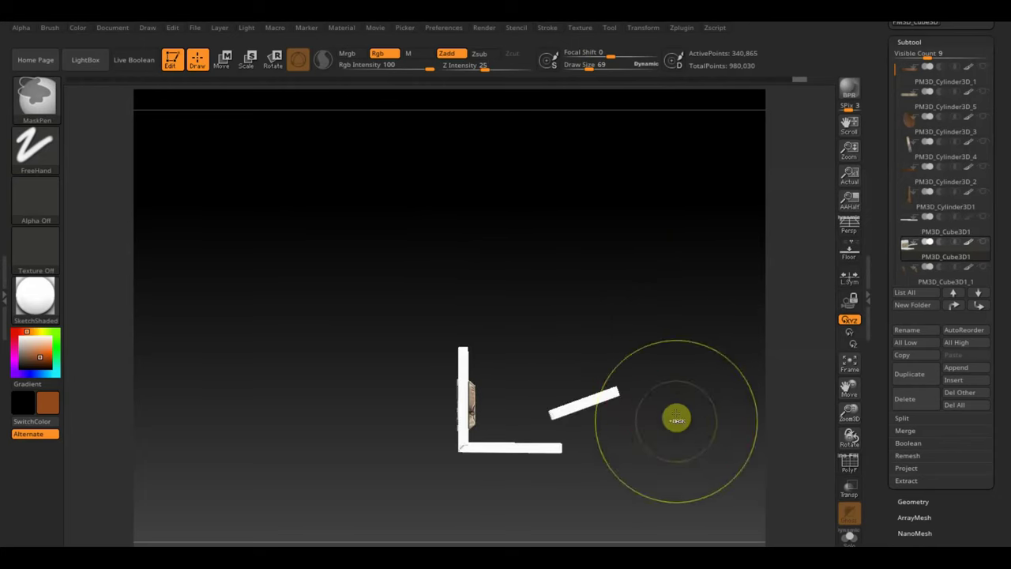
pyautogui.keyDown('ctrl'); pyautogui.moveTo(656, 431); pyautogui.dragTo(535, 362); pyautogui.keyUp('ctrl')
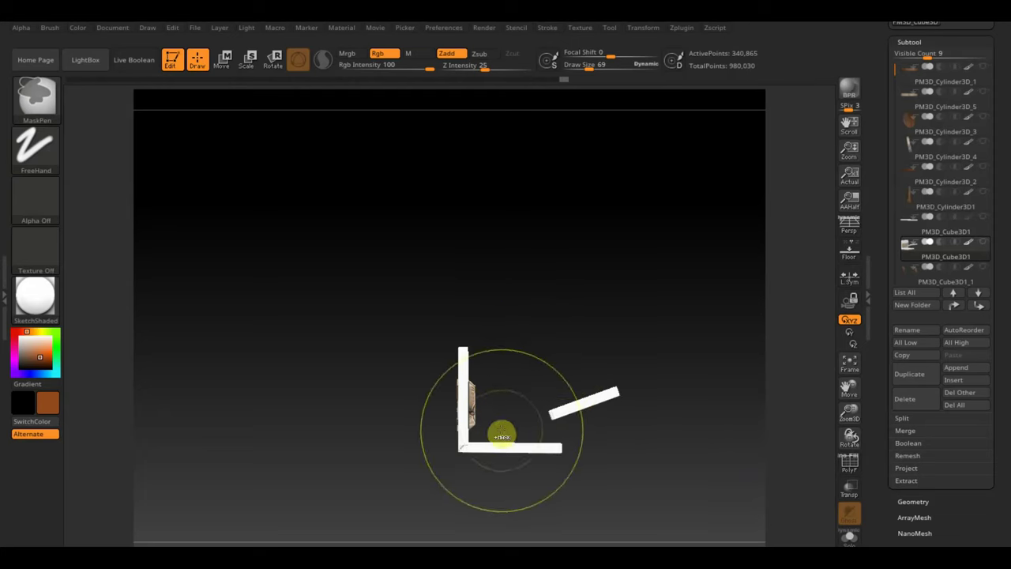
# Isolate the footrest frame, hiding its tufted cushion and flat flap
pyautogui.keyDown('ctrl'); pyautogui.moveTo(481, 405); pyautogui.dragTo(500, 429); pyautogui.keyUp('ctrl')
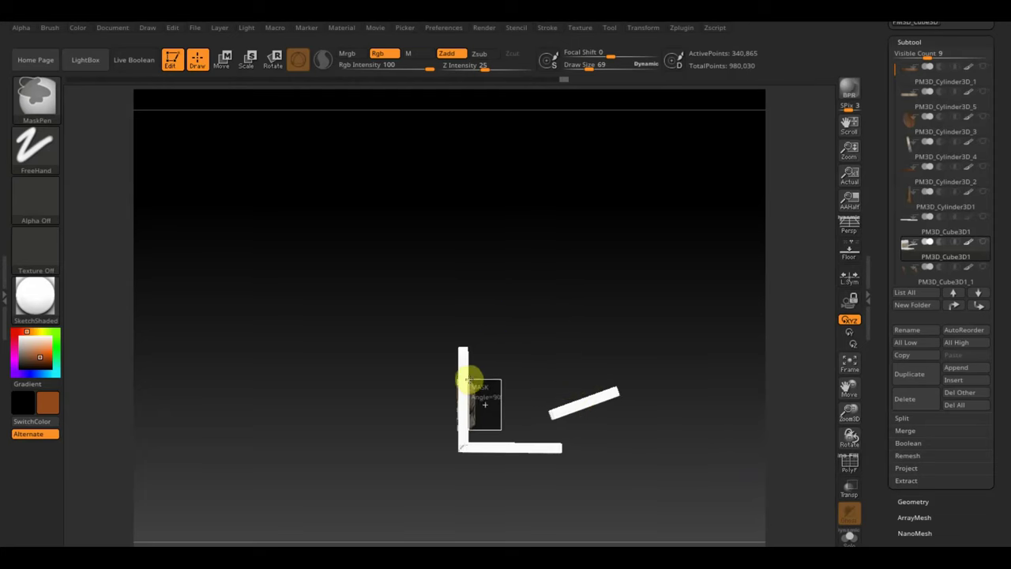
pyautogui.keyDown('ctrl'); pyautogui.moveTo(468, 380); pyautogui.dragTo(468, 380); pyautogui.keyUp('ctrl')
pyautogui.moveTo(468, 380); pyautogui.dragTo(571, 329, button='right')
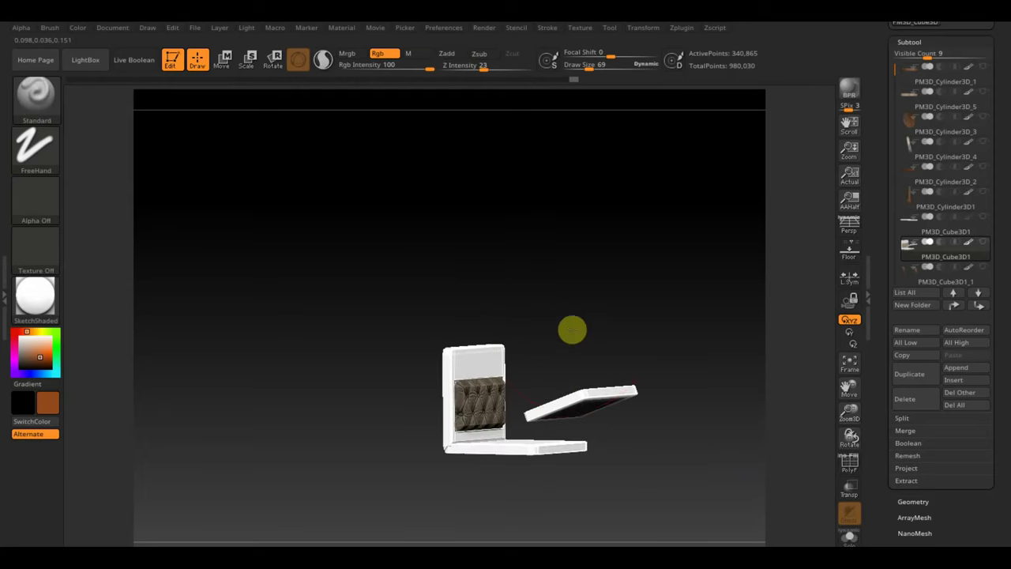
pyautogui.keyDown('ctrl'); pyautogui.click(570, 332); pyautogui.keyUp('ctrl')
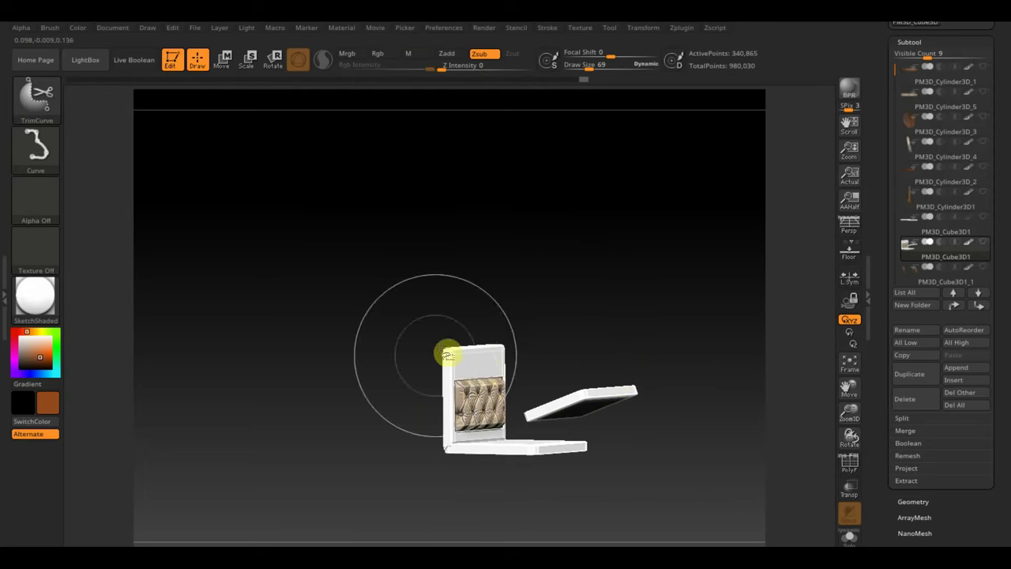
pyautogui.keyDown('ctrl'); pyautogui.keyDown('shift'); pyautogui.click(479, 362); pyautogui.keyUp('shift'); pyautogui.keyUp('ctrl')
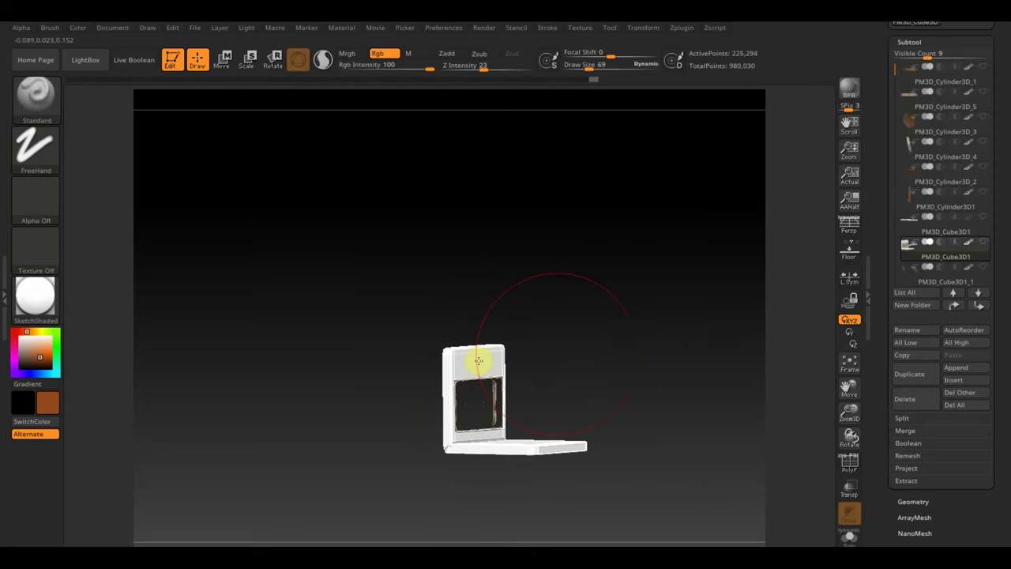
# Paint the wood texture from Spotlight onto the footrest frame, including its square face
pyautogui.hotkey('shift', 'z')
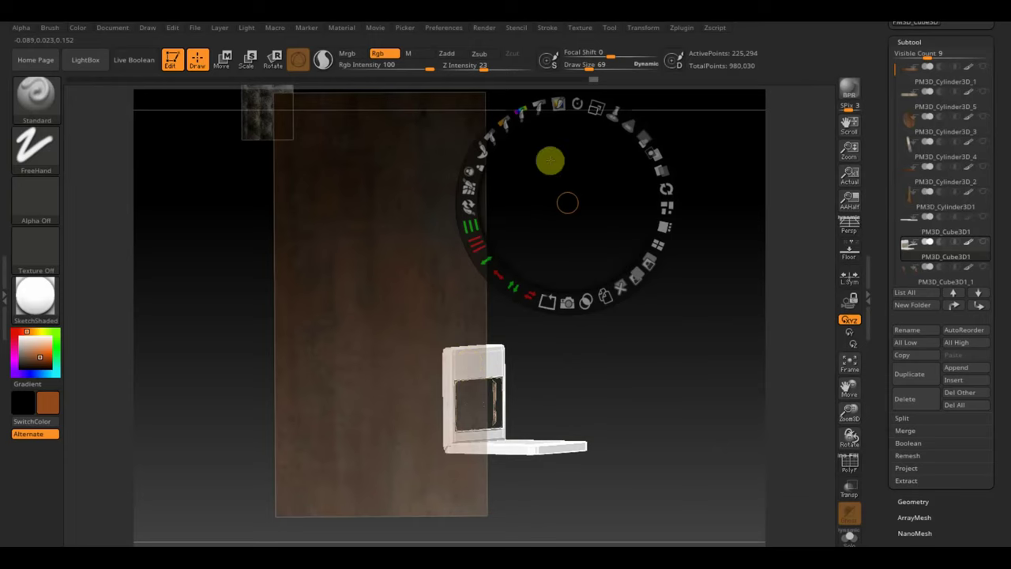
pyautogui.moveTo(549, 162); pyautogui.dragTo(654, 240)
pyautogui.press('z')
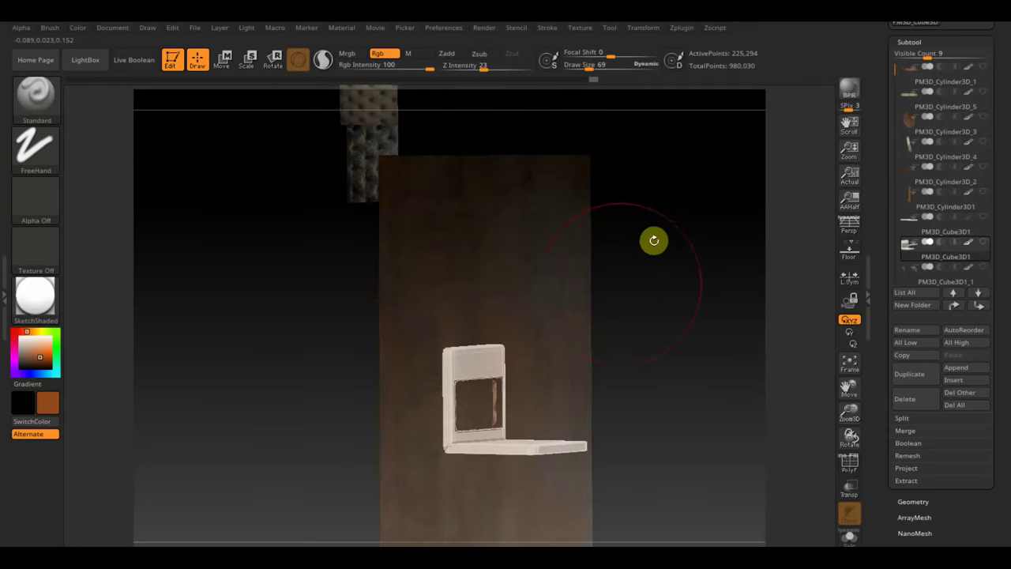
pyautogui.moveTo(503, 384)
pyautogui.mouseDown()
pyautogui.moveTo(467, 388)
pyautogui.moveTo(490, 451)
pyautogui.moveTo(558, 439)
pyautogui.mouseUp()
pyautogui.keyDown('shift'); pyautogui.moveTo(695, 435); pyautogui.dragTo(638, 456); pyautogui.keyUp('shift')
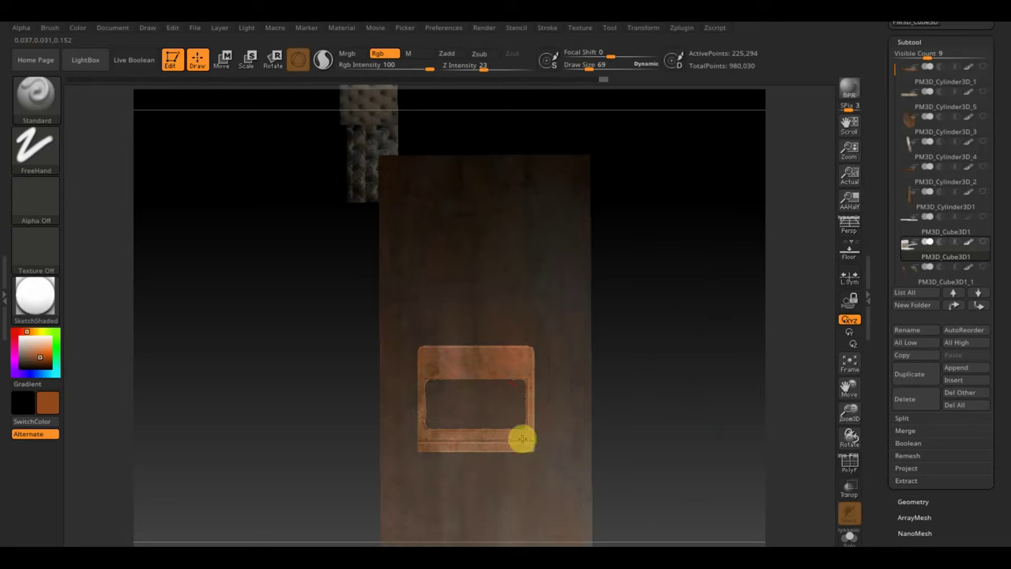
pyautogui.moveTo(545, 449)
pyautogui.mouseDown()
pyautogui.moveTo(632, 461)
pyautogui.moveTo(661, 350)
pyautogui.mouseUp()
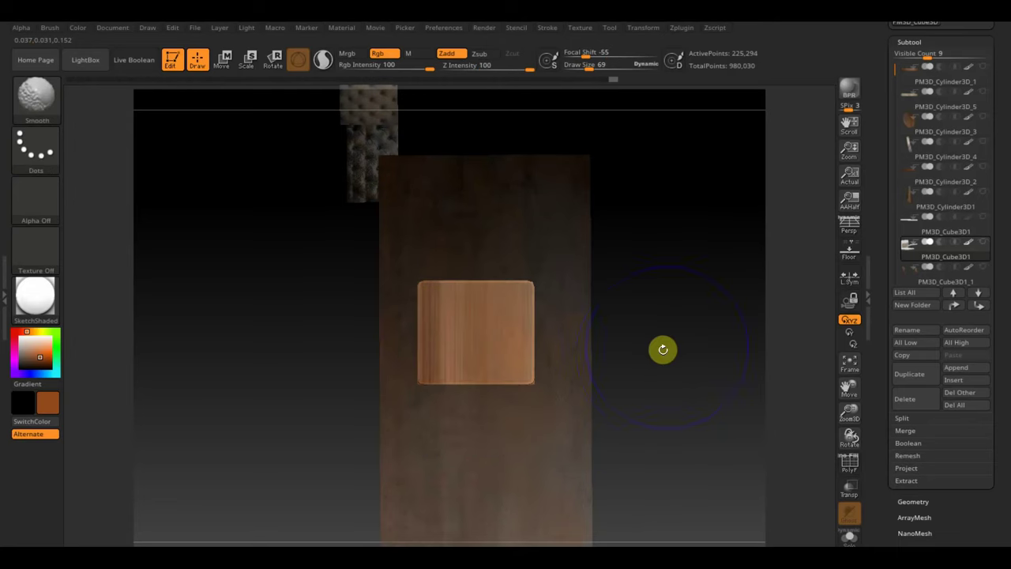
pyautogui.moveTo(495, 348)
pyautogui.mouseDown()
pyautogui.moveTo(433, 305)
pyautogui.moveTo(453, 295)
pyautogui.moveTo(395, 289)
pyautogui.mouseUp()
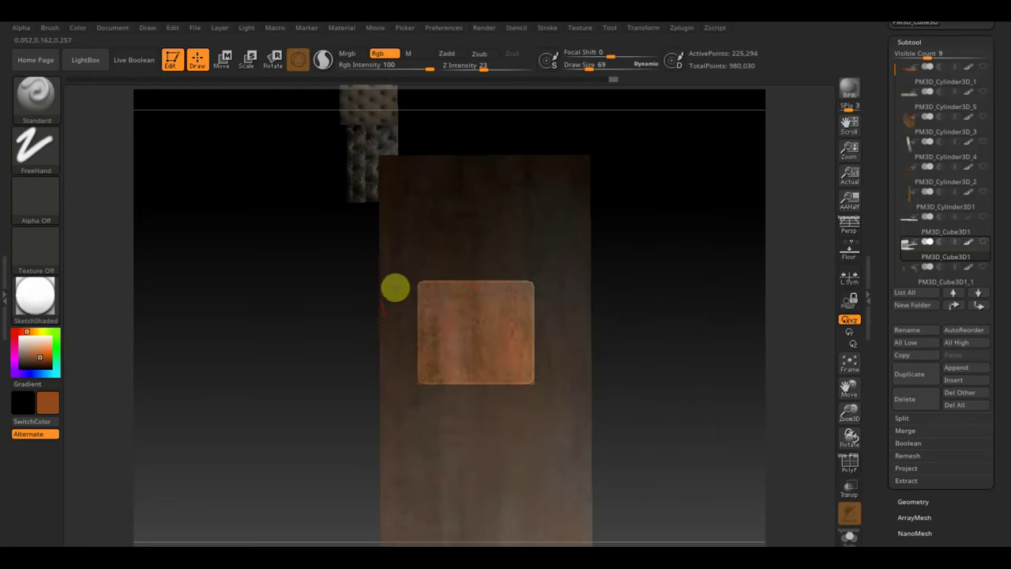
pyautogui.moveTo(654, 352)
pyautogui.mouseDown()
pyautogui.moveTo(694, 413)
pyautogui.moveTo(716, 292)
pyautogui.moveTo(634, 386)
pyautogui.mouseUp()
pyautogui.moveTo(639, 271)
pyautogui.mouseDown()
pyautogui.moveTo(592, 517)
pyautogui.moveTo(627, 311)
pyautogui.moveTo(645, 375)
pyautogui.mouseUp()
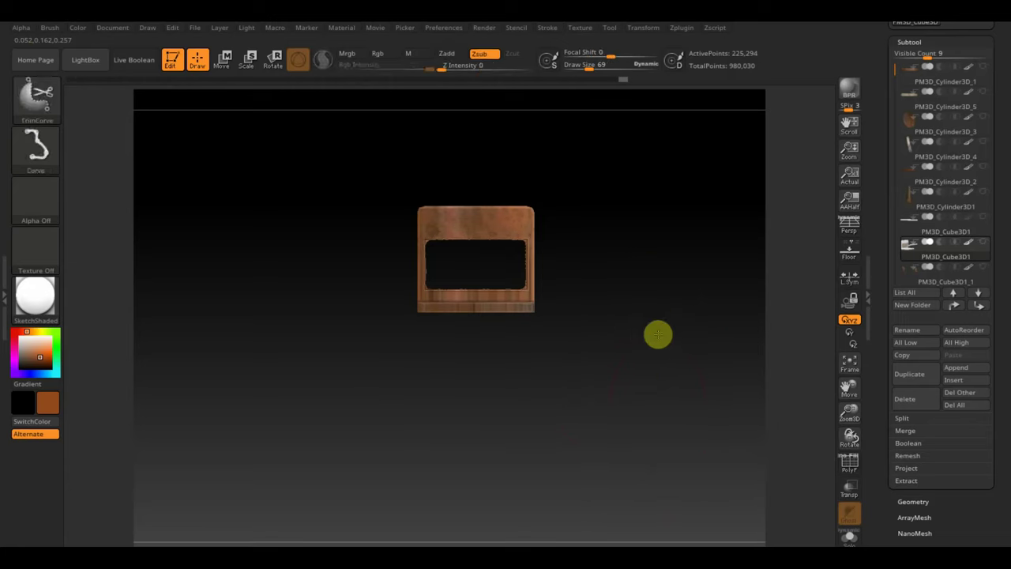
pyautogui.moveTo(656, 334)
pyautogui.mouseDown()
pyautogui.moveTo(684, 400)
pyautogui.moveTo(709, 390)
pyautogui.mouseUp()
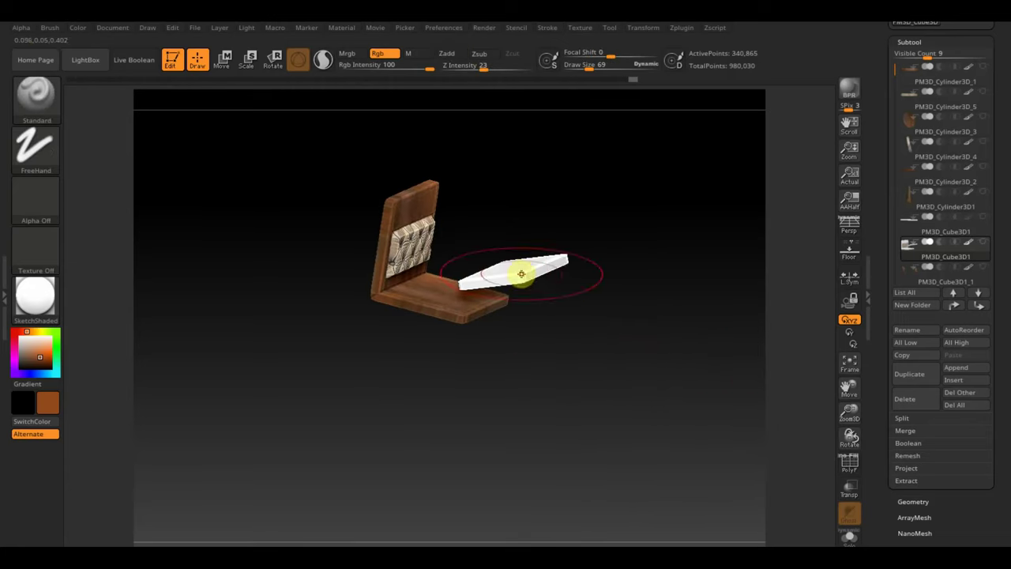
# Paint the footrest's white flap with the shrunken wood texture overlay
pyautogui.keyDown('ctrl'); pyautogui.keyDown('shift'); pyautogui.click(500, 275); pyautogui.keyUp('shift'); pyautogui.keyUp('ctrl')
pyautogui.moveTo(500, 275)
pyautogui.mouseDown()
pyautogui.moveTo(626, 304)
pyautogui.moveTo(629, 397)
pyautogui.mouseUp()
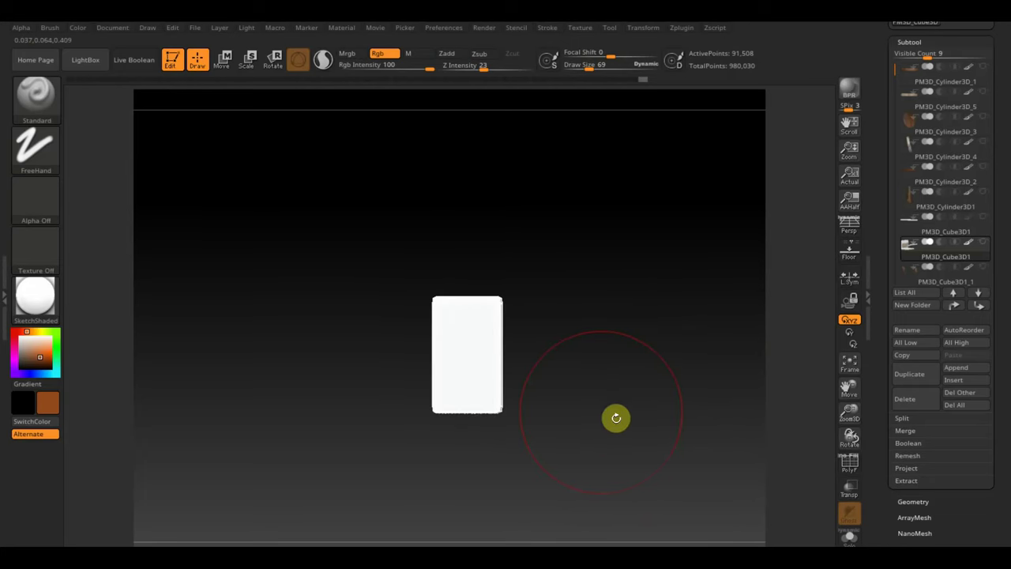
pyautogui.hotkey('shift', 'z')
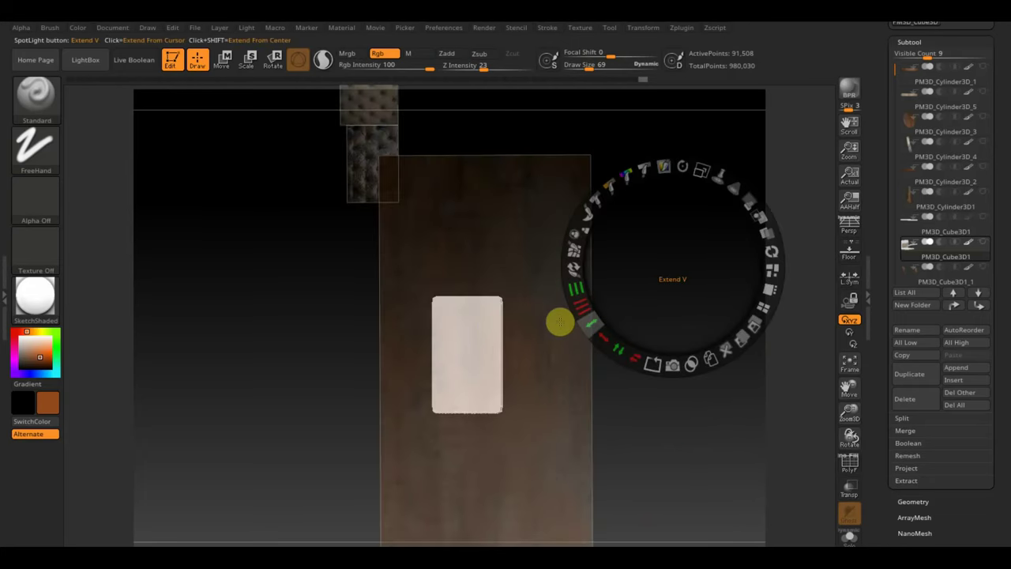
pyautogui.moveTo(690, 167); pyautogui.dragTo(628, 161)
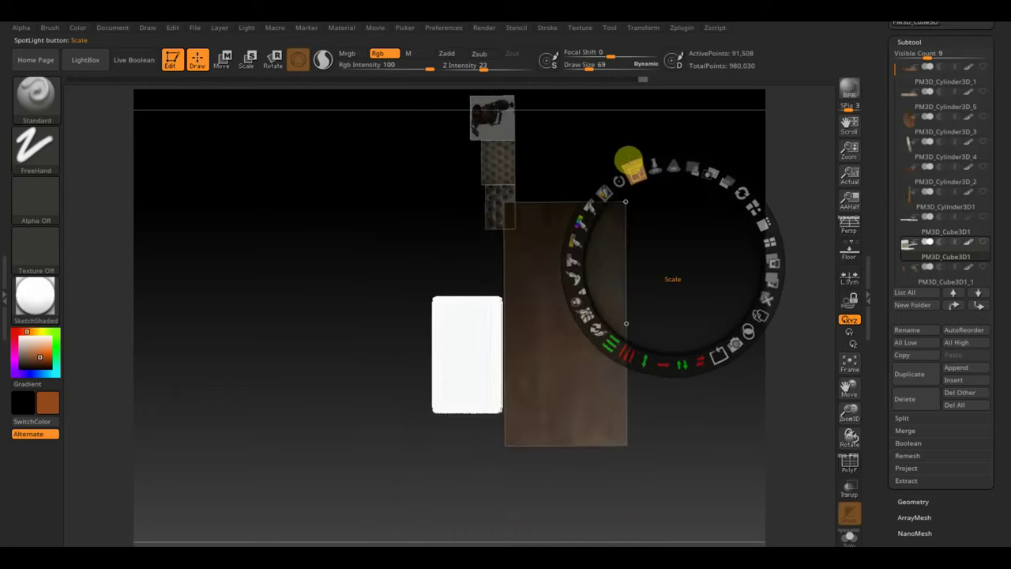
pyautogui.moveTo(702, 248); pyautogui.dragTo(593, 271)
pyautogui.press('z')
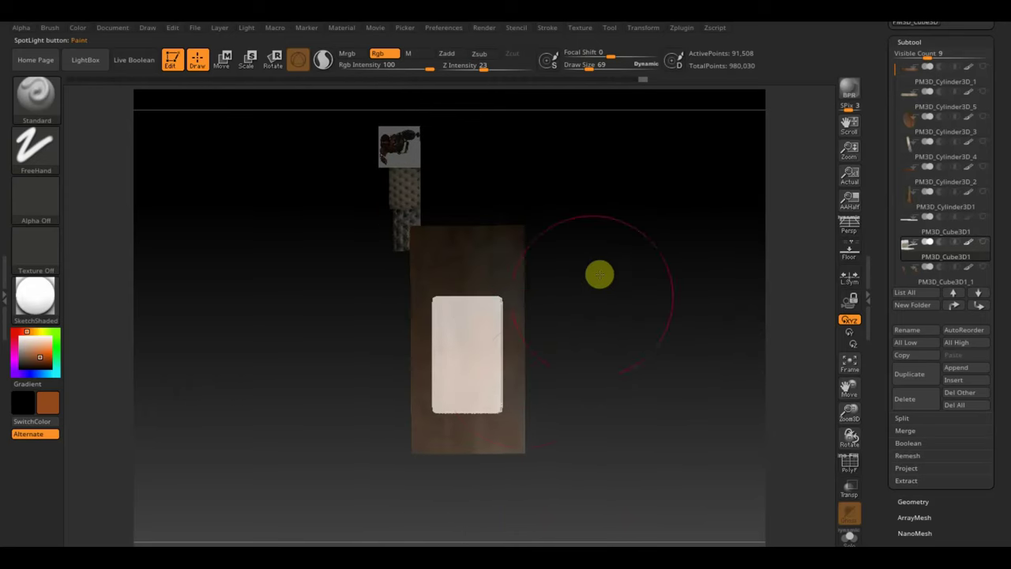
pyautogui.moveTo(505, 366); pyautogui.dragTo(487, 311)
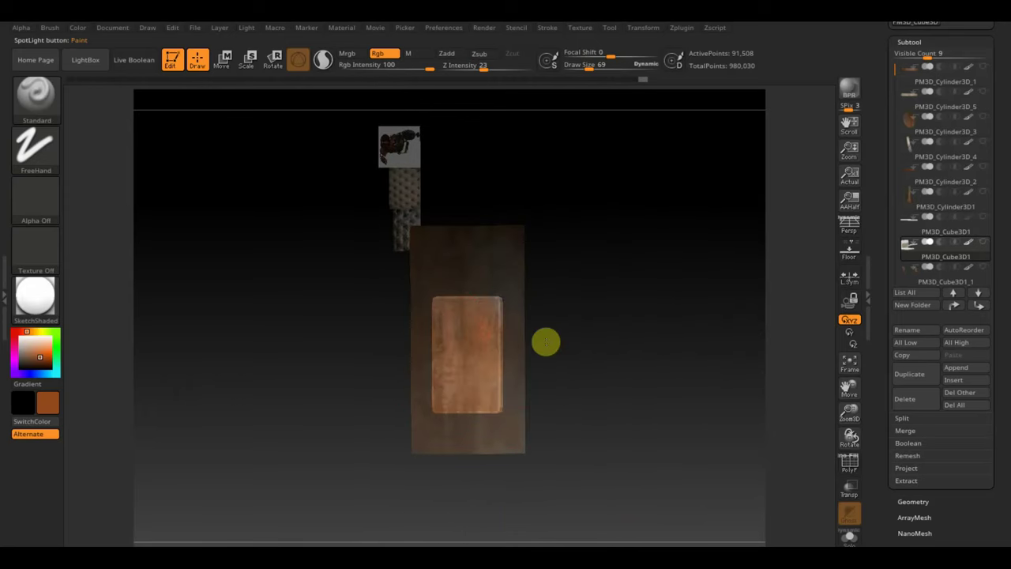
pyautogui.moveTo(546, 341)
pyautogui.mouseDown()
pyautogui.moveTo(623, 409)
pyautogui.moveTo(519, 358)
pyautogui.moveTo(589, 366)
pyautogui.moveTo(523, 353)
pyautogui.mouseUp()
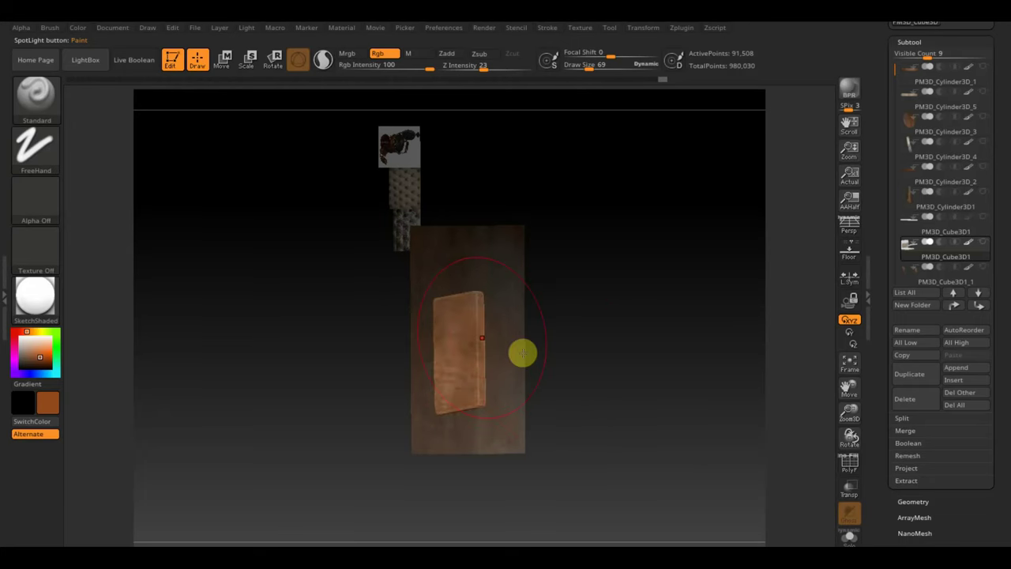
# Turn off Solo so the whole chair shows again from a three-quarter angle
pyautogui.moveTo(489, 429)
pyautogui.keyDown('shift'); pyautogui.mouseDown()
pyautogui.moveTo(616, 397)
pyautogui.moveTo(630, 327)
pyautogui.mouseUp(); pyautogui.keyUp('shift')
pyautogui.hotkey('shift', 'z')
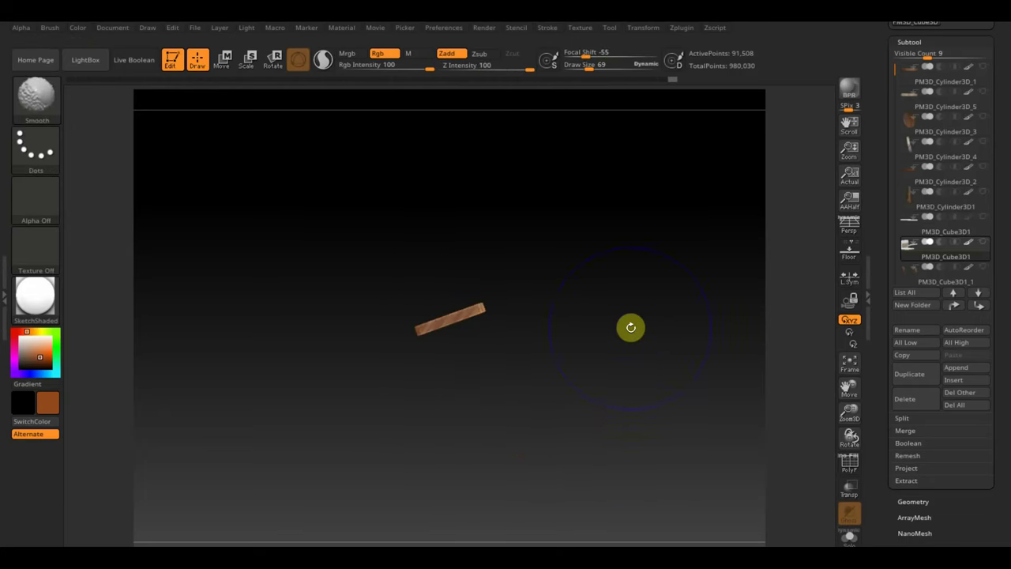
pyautogui.click(981, 245)
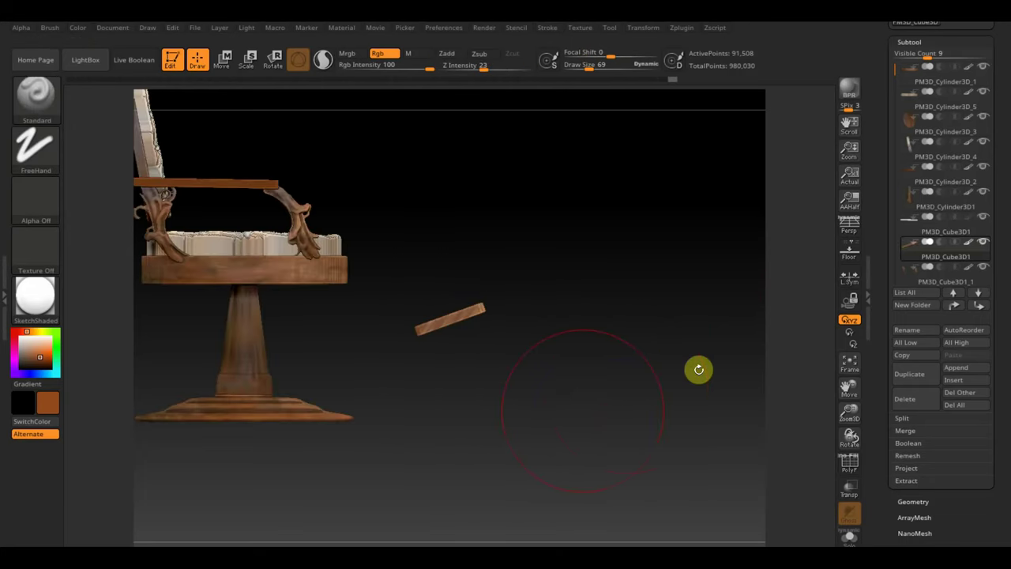
pyautogui.moveTo(621, 395); pyautogui.dragTo(624, 375)
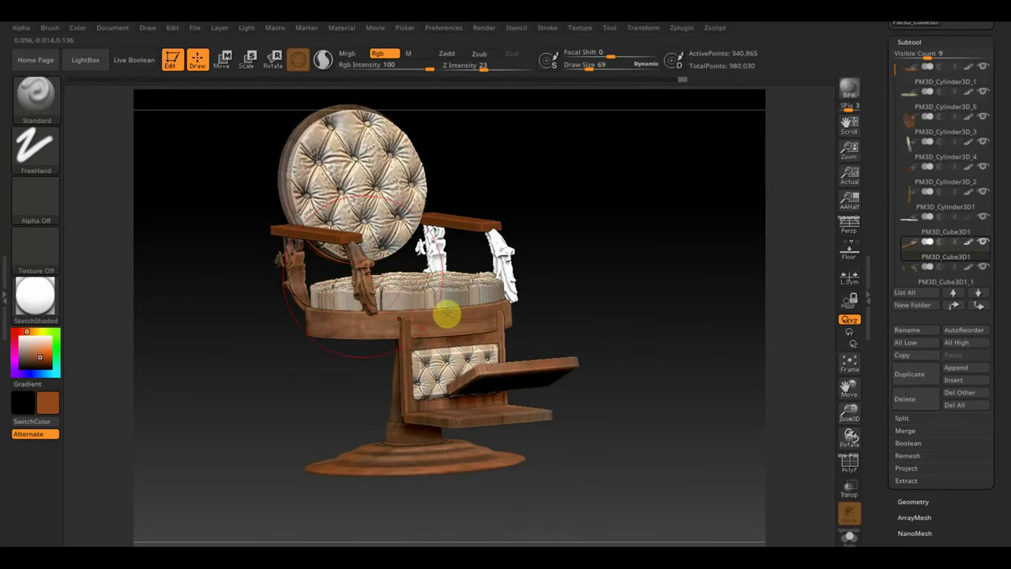
# Select the carved arm supports subtool and open Geometry > Modify Topology
pyautogui.keyDown('alt'); pyautogui.click(363, 278); pyautogui.keyUp('alt')
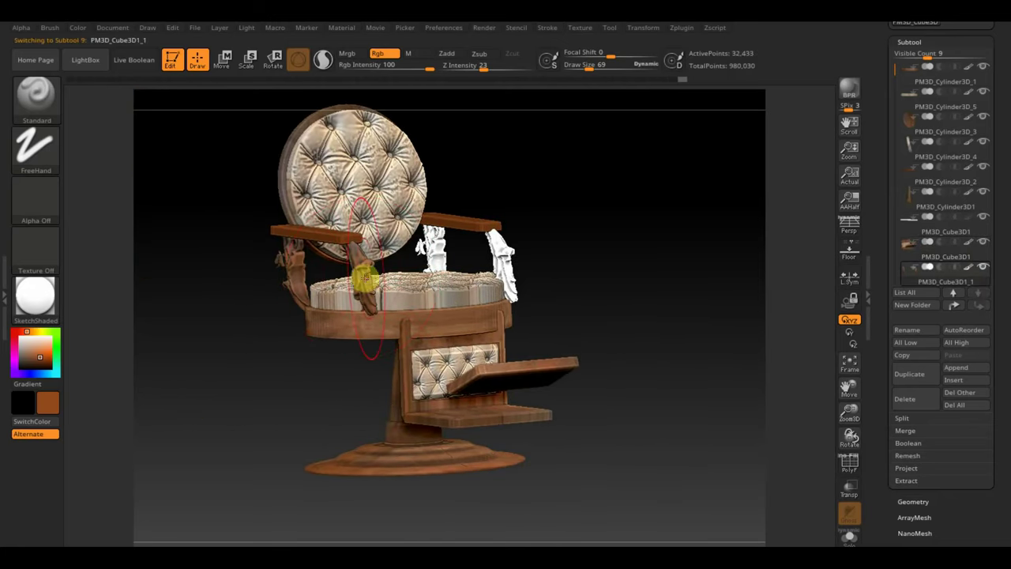
pyautogui.click(913, 501)
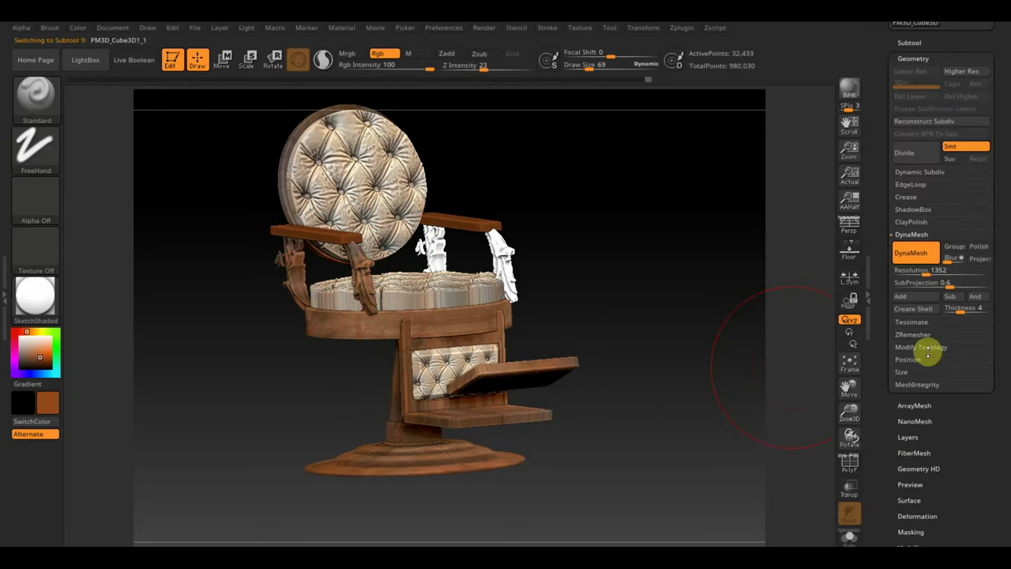
pyautogui.click(929, 348)
# Try Mirror And Weld on the carvings three times, undoing each, leaving 32,433 points
pyautogui.click(920, 308)
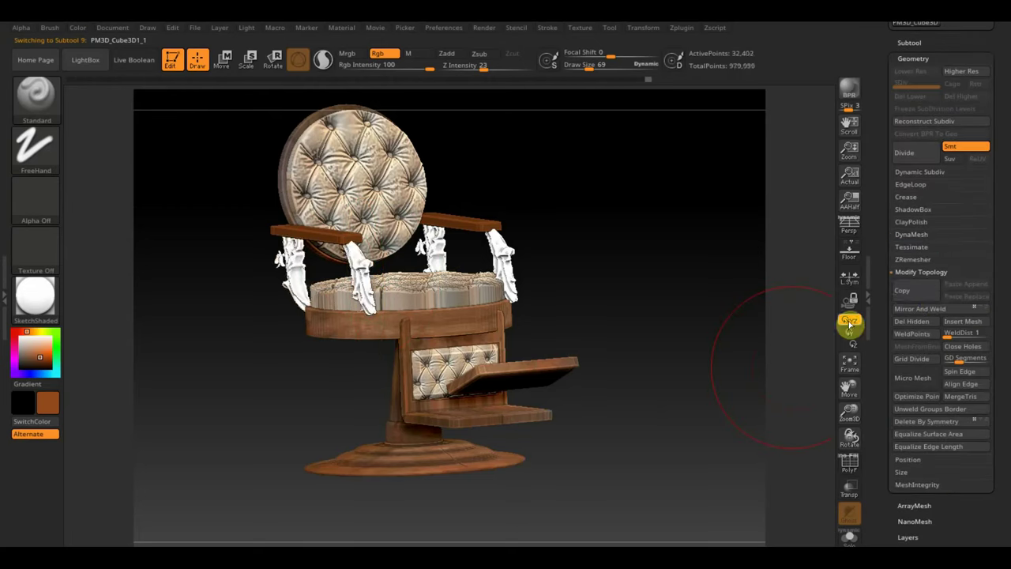
pyautogui.hotkey('ctrl', 'z')
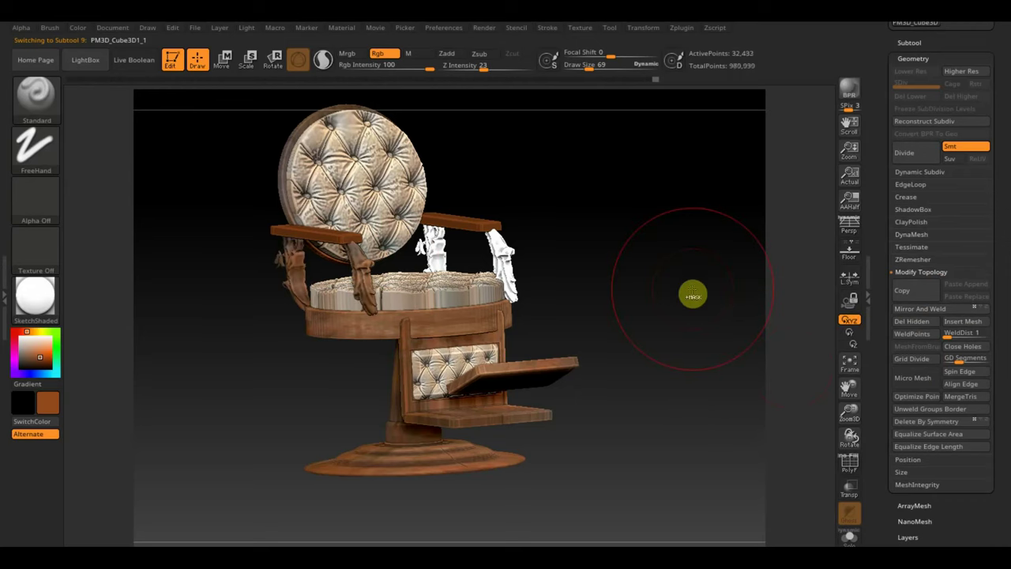
pyautogui.hotkey('ctrl', 'shift')
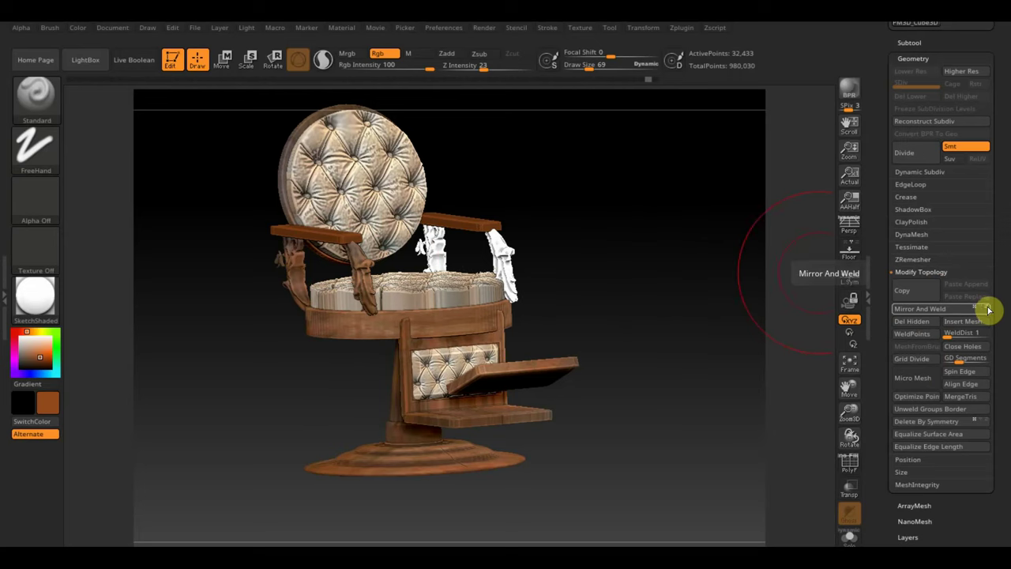
pyautogui.click(938, 314)
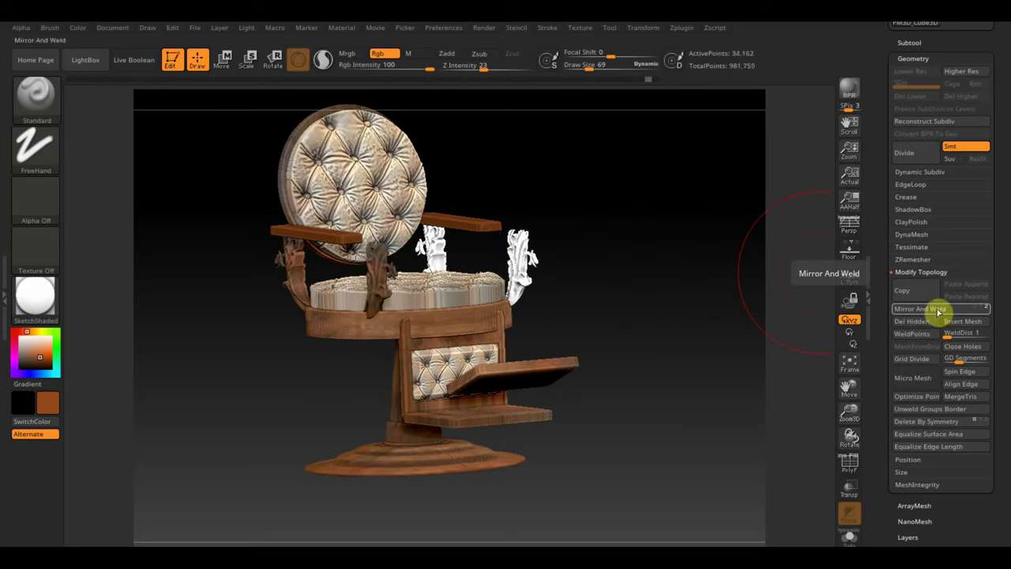
pyautogui.hotkey('ctrl', 'z')
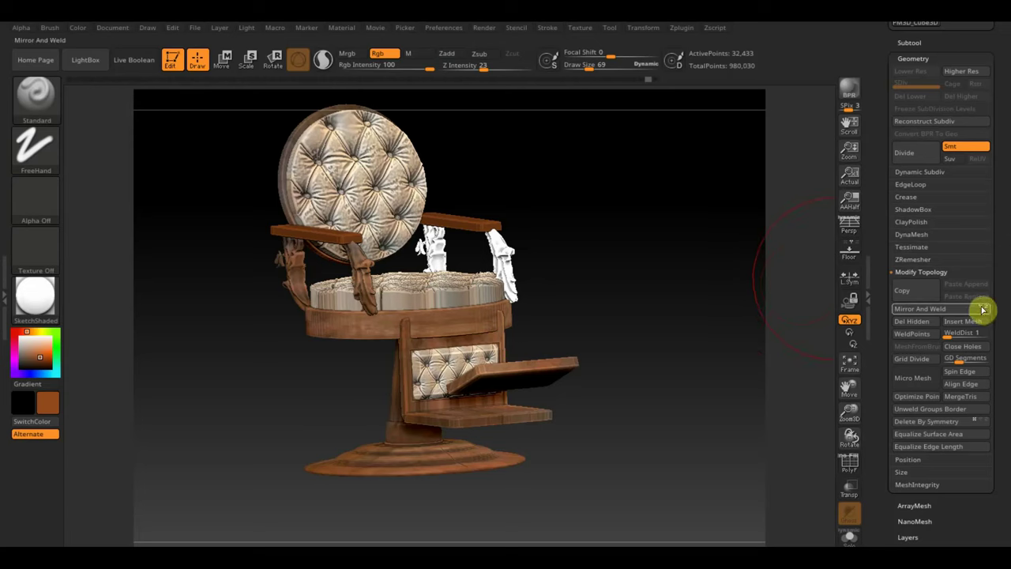
pyautogui.click(933, 311)
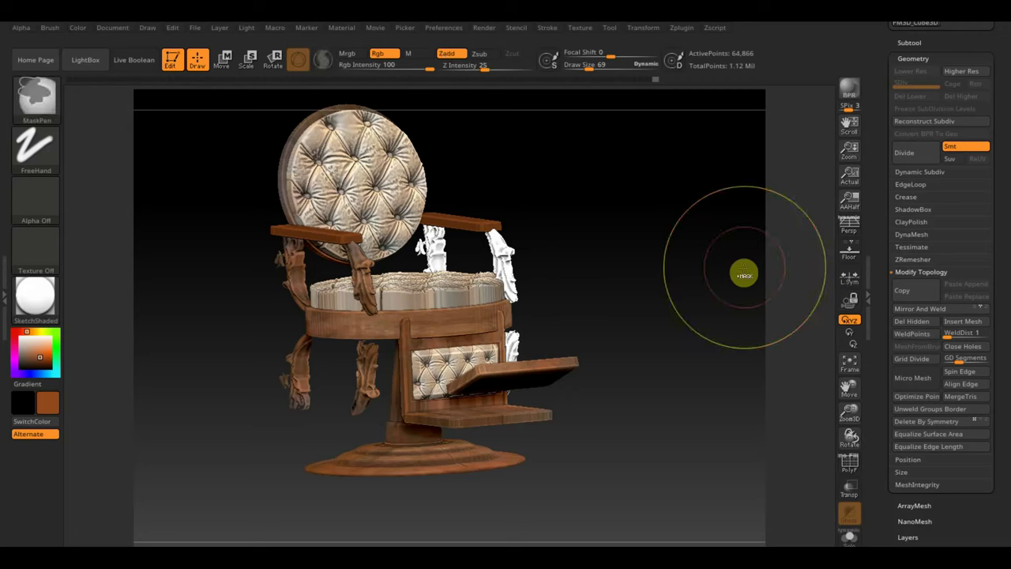
pyautogui.hotkey('ctrl', 'z')
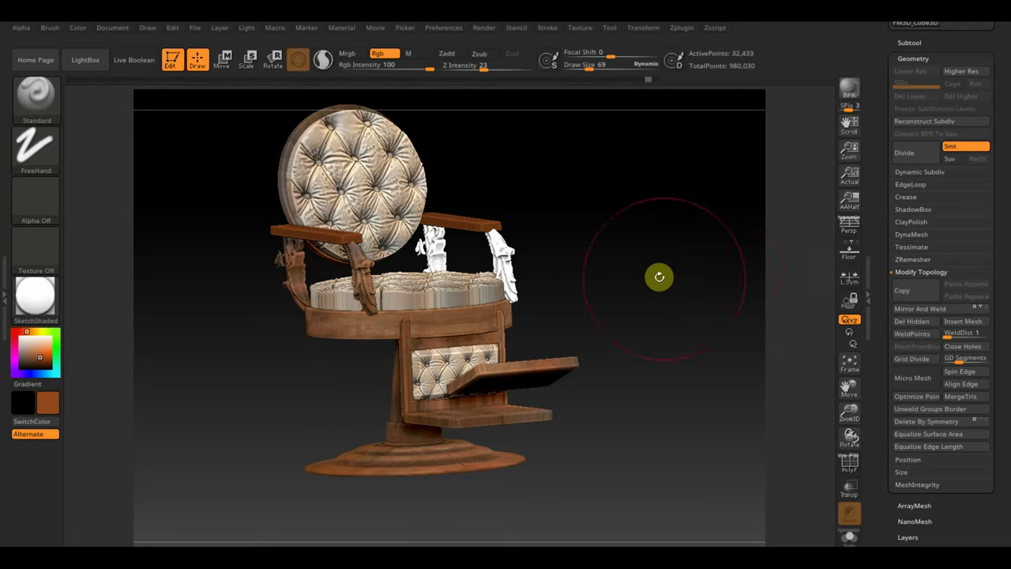
pyautogui.moveTo(664, 278)
pyautogui.mouseDown()
pyautogui.moveTo(662, 244)
pyautogui.moveTo(675, 288)
pyautogui.mouseUp()
# Show the texture reference image in Spotlight, enlarge it over the chair, then hide it
pyautogui.press('ctrl')
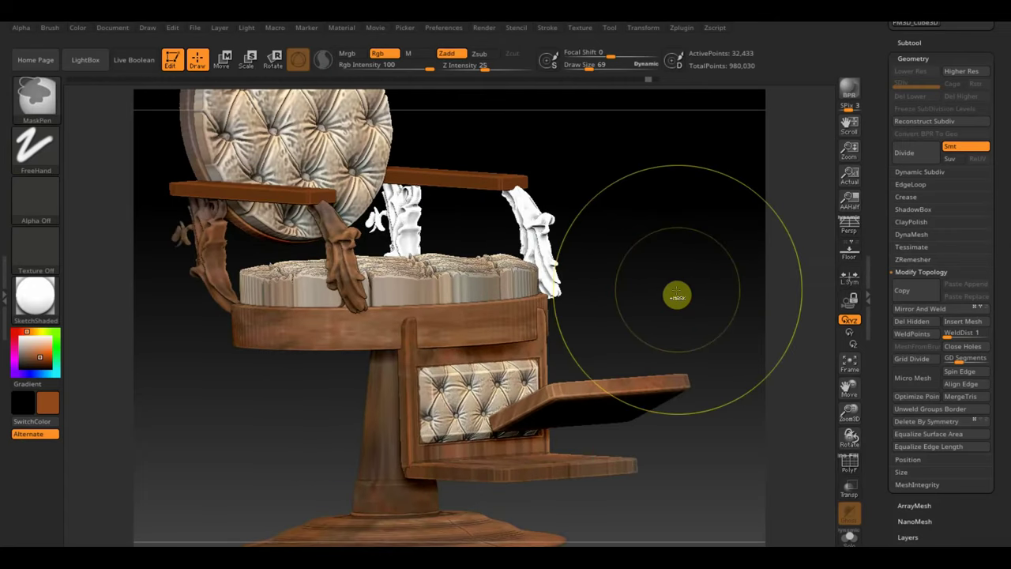
pyautogui.hotkey('shift', 'z')
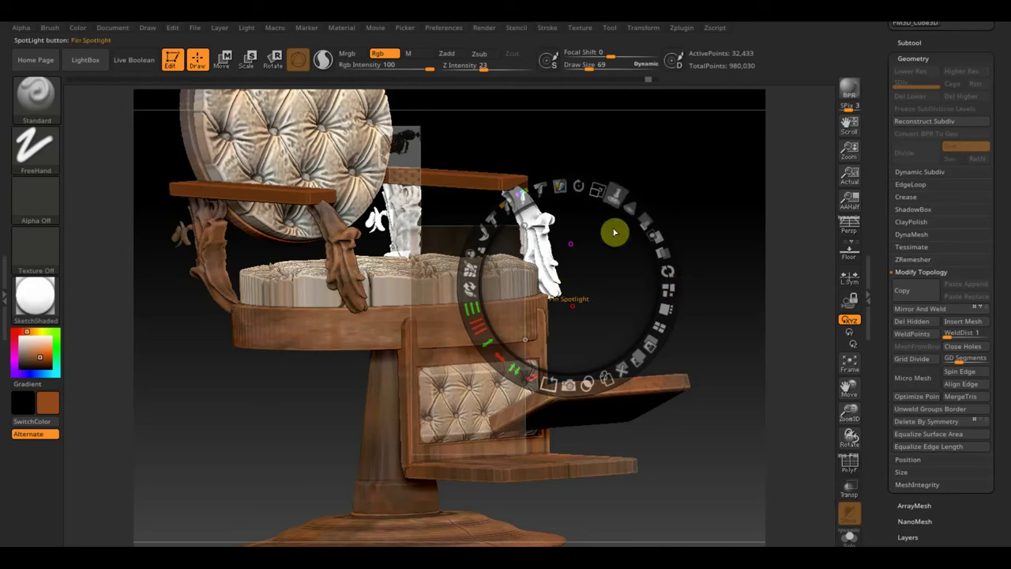
pyautogui.moveTo(614, 232)
pyautogui.mouseDown()
pyautogui.moveTo(595, 189)
pyautogui.moveTo(649, 226)
pyautogui.moveTo(654, 260)
pyautogui.moveTo(585, 242)
pyautogui.moveTo(578, 218)
pyautogui.moveTo(539, 236)
pyautogui.mouseUp()
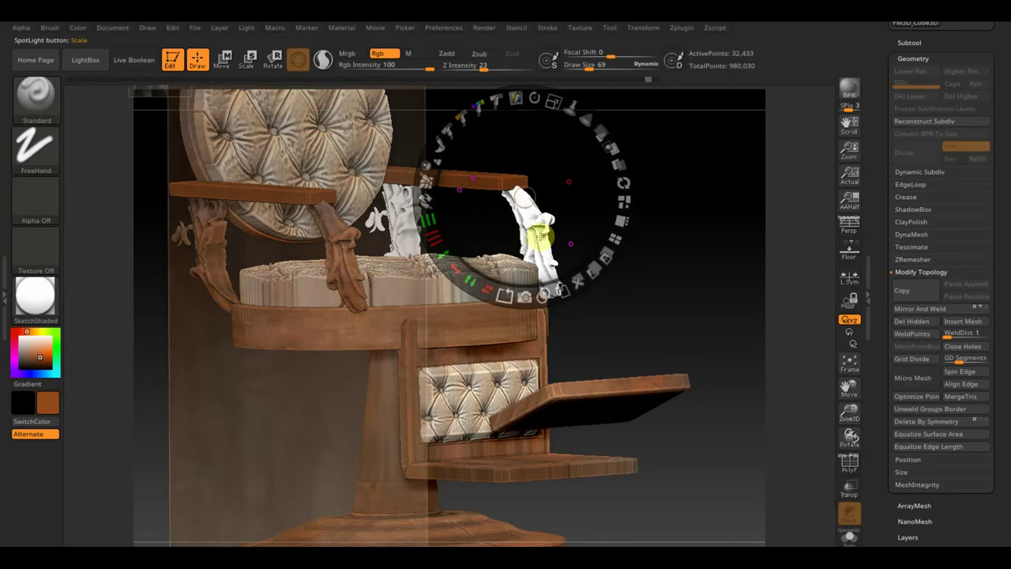
pyautogui.press('z')
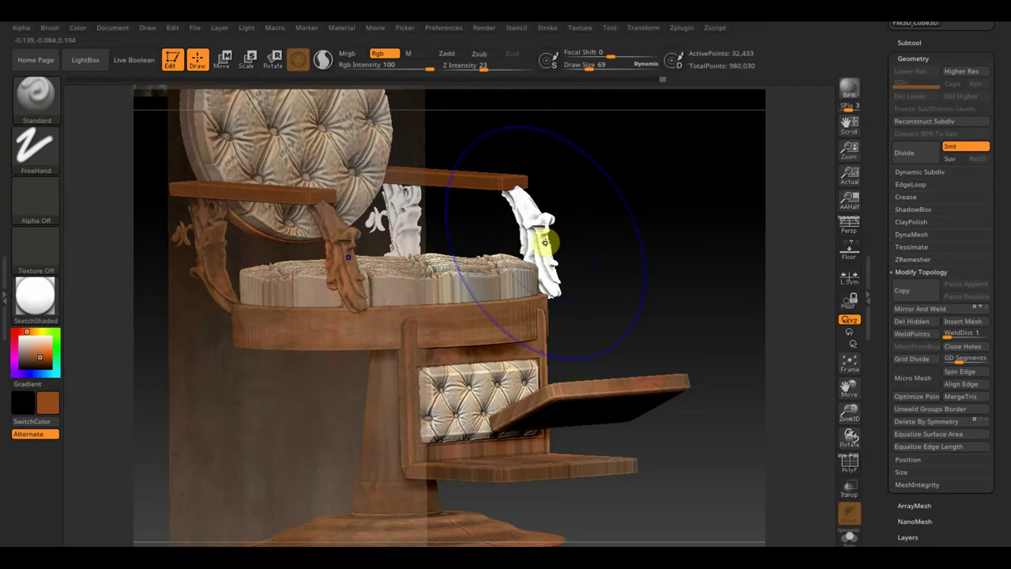
pyautogui.hotkey('shift', 'z')
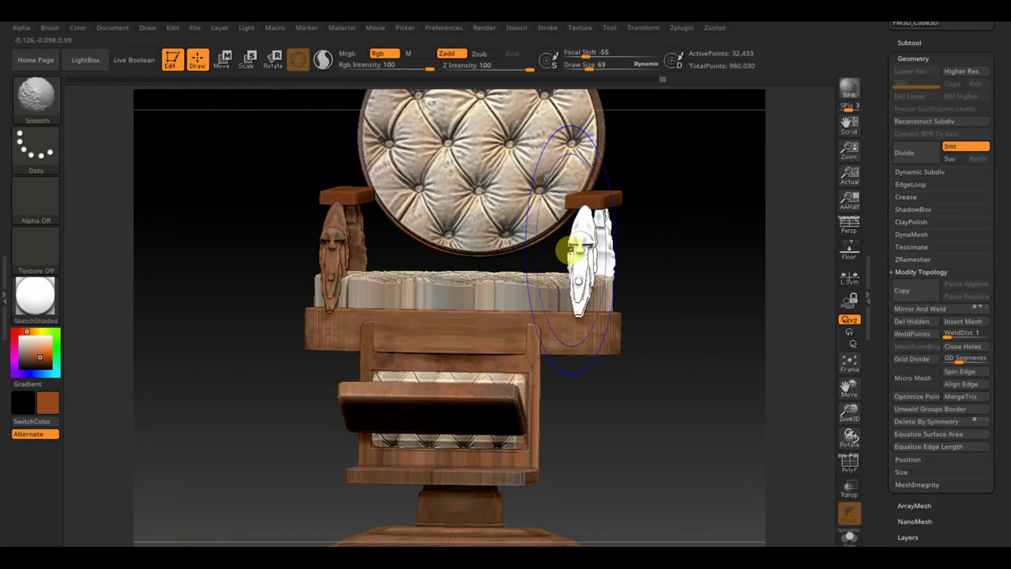
pyautogui.press('shift')
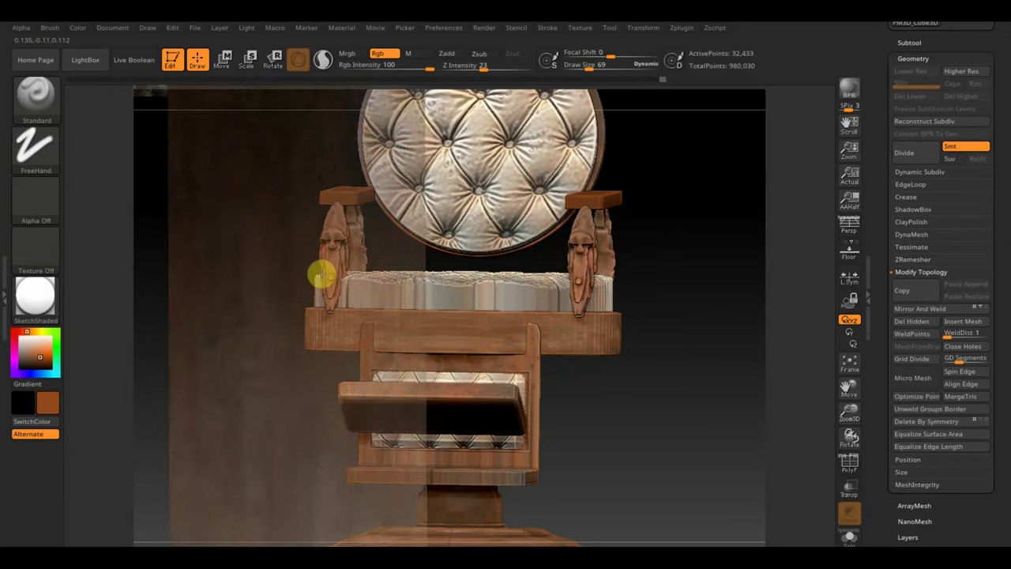
pyautogui.moveTo(221, 289)
pyautogui.mouseDown()
pyautogui.moveTo(267, 316)
pyautogui.moveTo(660, 248)
pyautogui.moveTo(711, 258)
pyautogui.mouseUp()
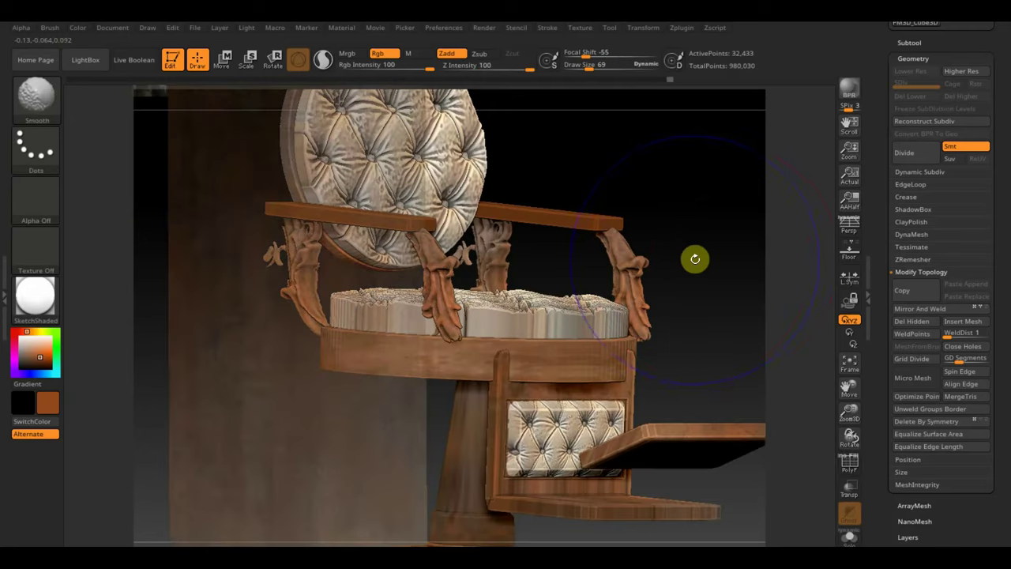
# Bring the reference image back, reposition it, and set brush Draw Size to 14
pyautogui.hotkey('shift', 'z')
pyautogui.moveTo(458, 174)
pyautogui.mouseDown()
pyautogui.moveTo(523, 207)
pyautogui.moveTo(531, 199)
pyautogui.mouseUp()
pyautogui.press('z')
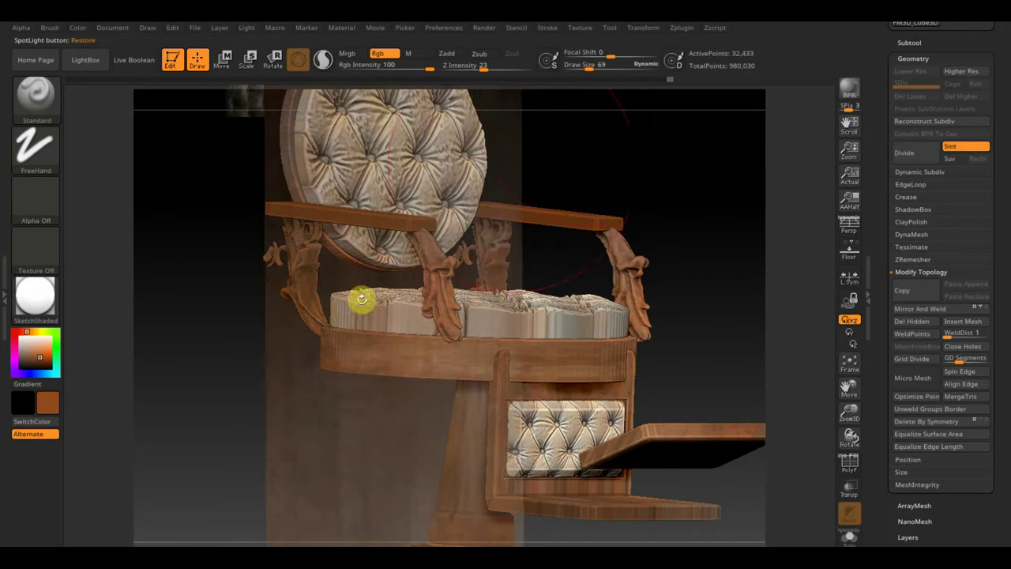
pyautogui.moveTo(577, 67); pyautogui.dragTo(575, 70)
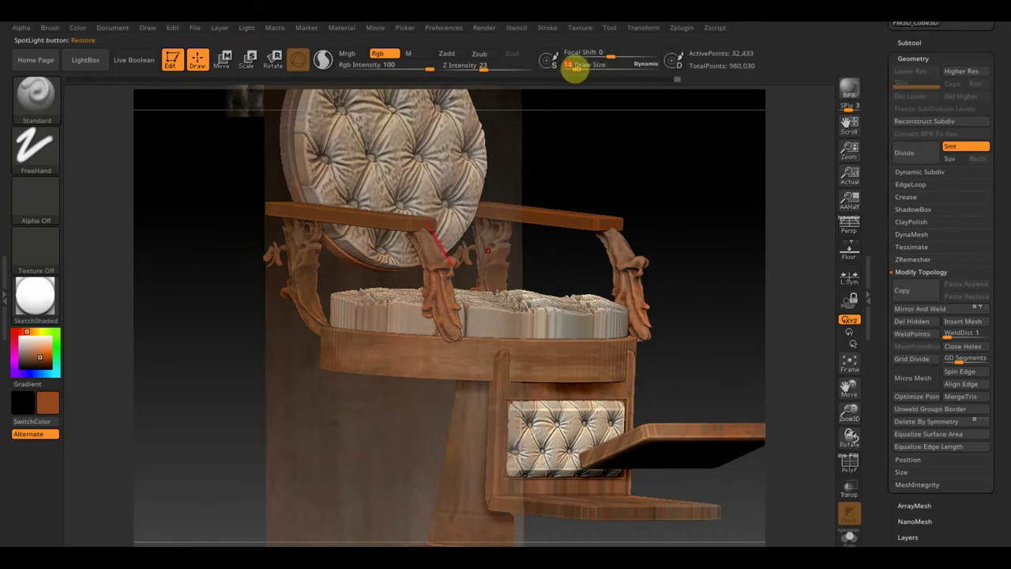
# Hide the reference image and orbit and zoom onto the chair's armrest
pyautogui.moveTo(450, 346); pyautogui.dragTo(375, 364)
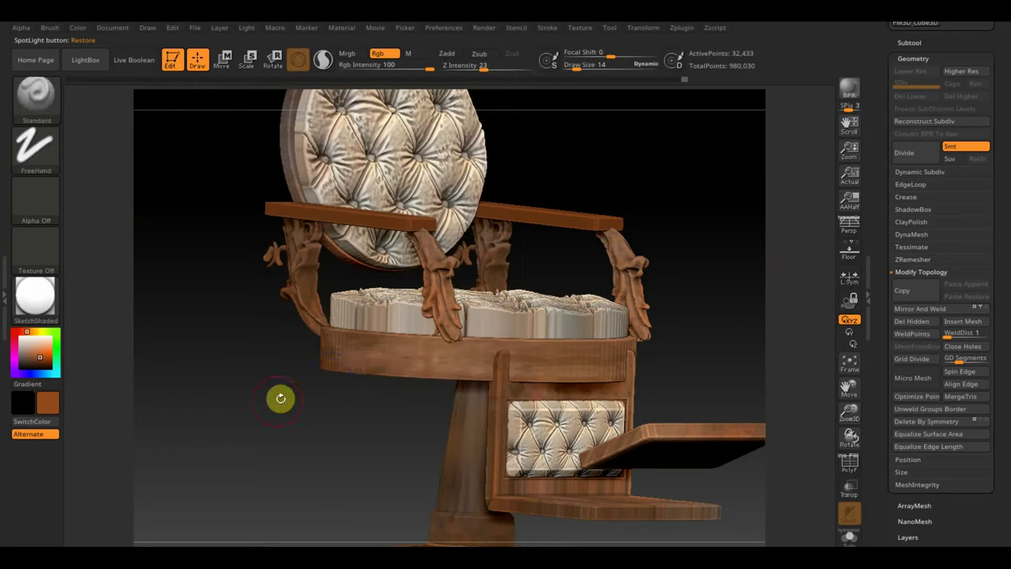
pyautogui.moveTo(279, 400); pyautogui.dragTo(301, 399)
pyautogui.press('z')
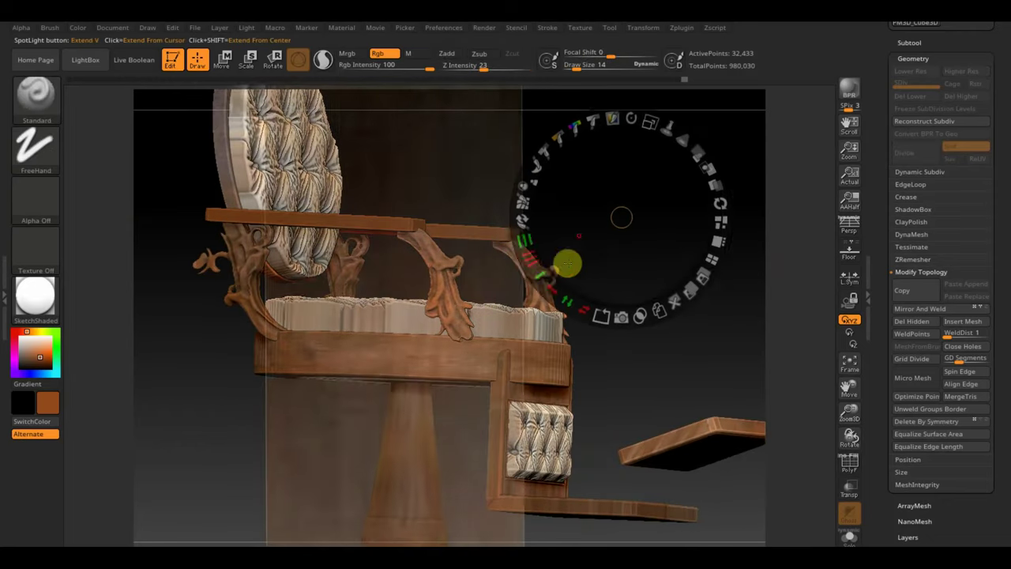
pyautogui.press('z')
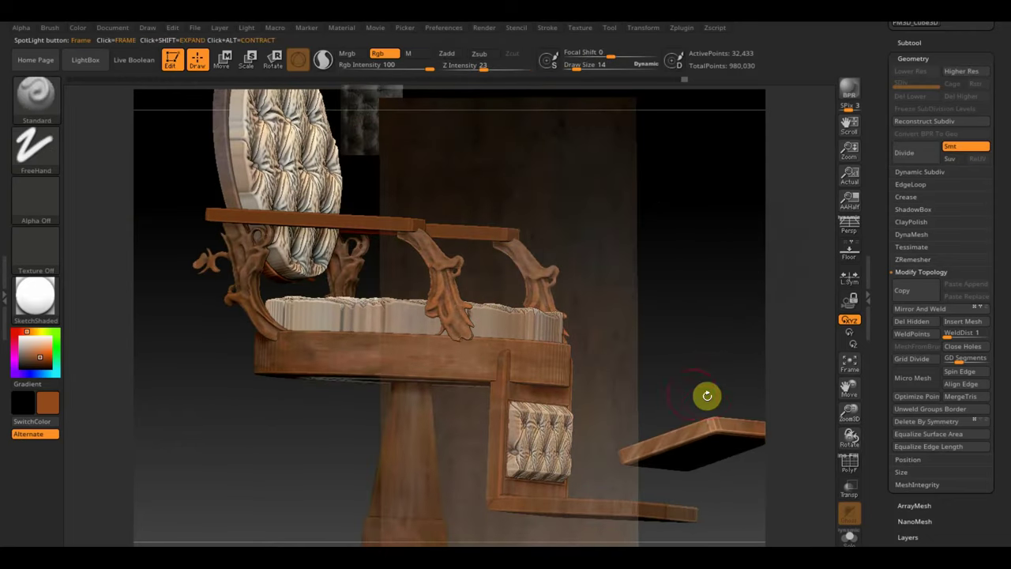
pyautogui.moveTo(706, 395)
pyautogui.mouseDown()
pyautogui.moveTo(692, 354)
pyautogui.moveTo(737, 363)
pyautogui.moveTo(395, 259)
pyautogui.mouseUp()
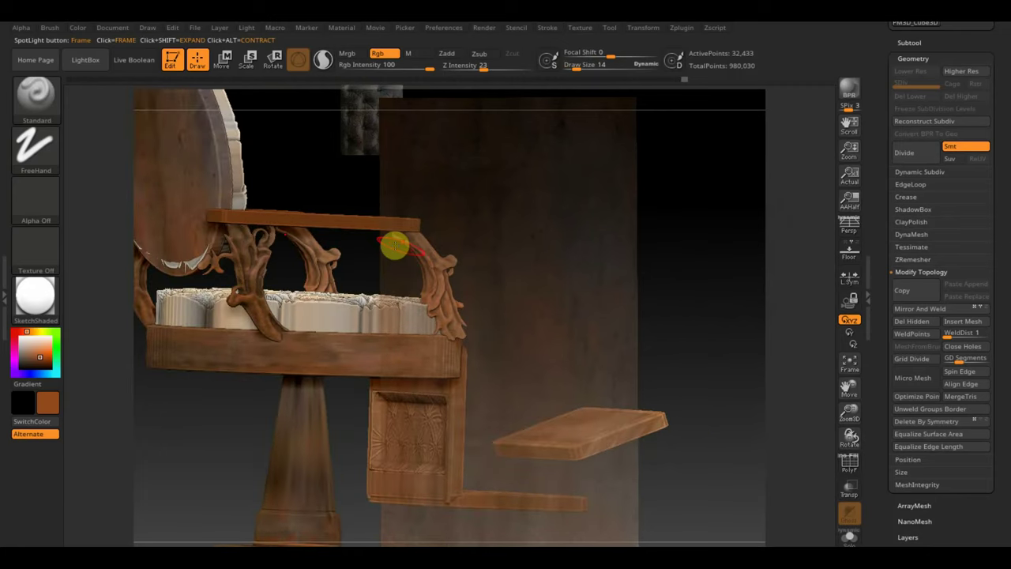
pyautogui.hotkey('shift', 'z')
pyautogui.moveTo(637, 300)
pyautogui.mouseDown()
pyautogui.moveTo(623, 321)
pyautogui.moveTo(607, 314)
pyautogui.mouseUp()
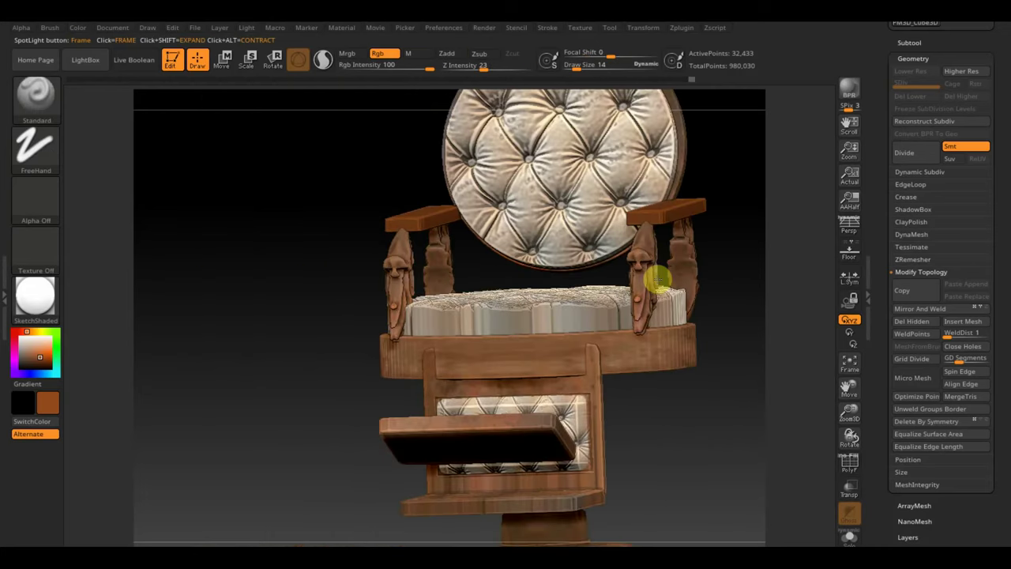
pyautogui.moveTo(657, 278)
pyautogui.keyDown('shift'); pyautogui.mouseDown()
pyautogui.moveTo(760, 308)
pyautogui.moveTo(616, 297)
pyautogui.mouseUp(); pyautogui.keyUp('shift')
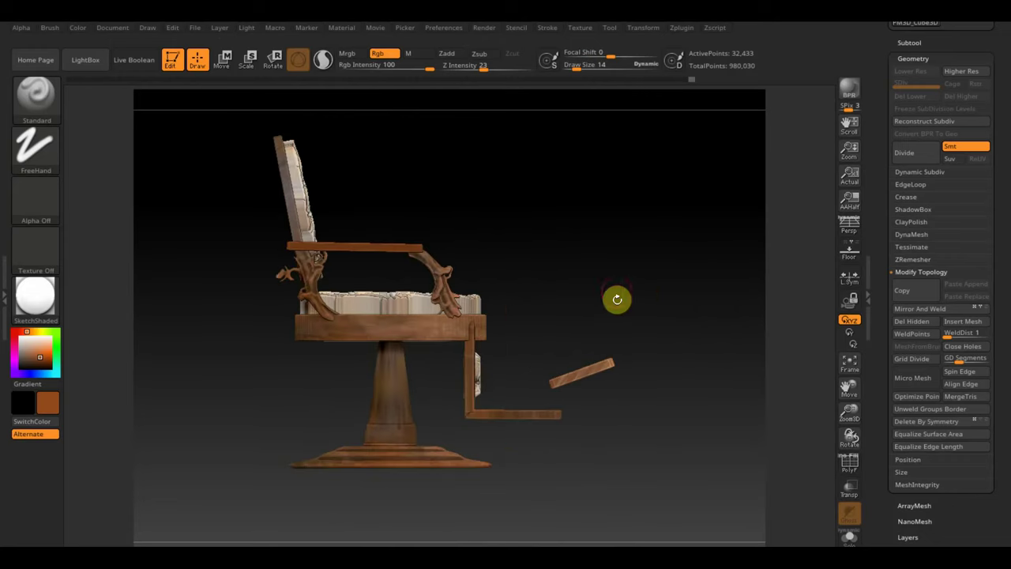
pyautogui.scroll(2, 616, 298)
pyautogui.scroll(2, 616, 308)
pyautogui.scroll(2, 602, 296)
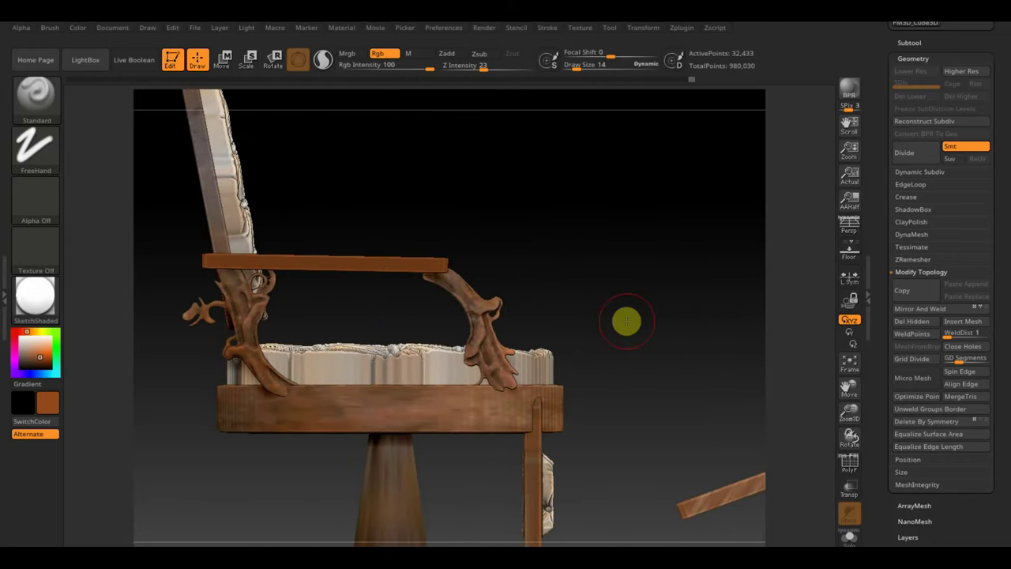
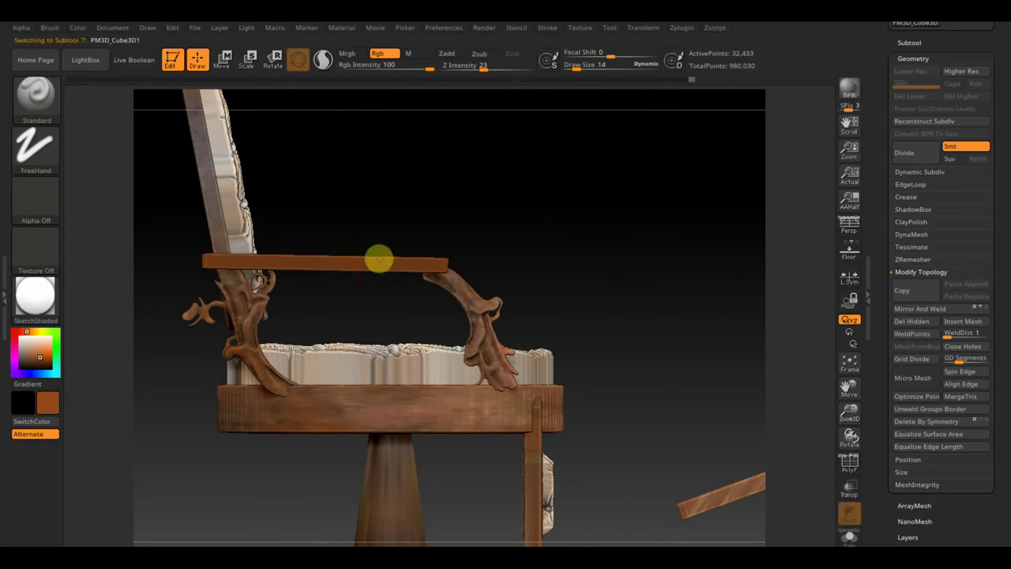
# Flatten the PM3D_Cube3D1 armrest plank by scaling it thinner with the Transpose gizmo
pyautogui.click(223, 59)
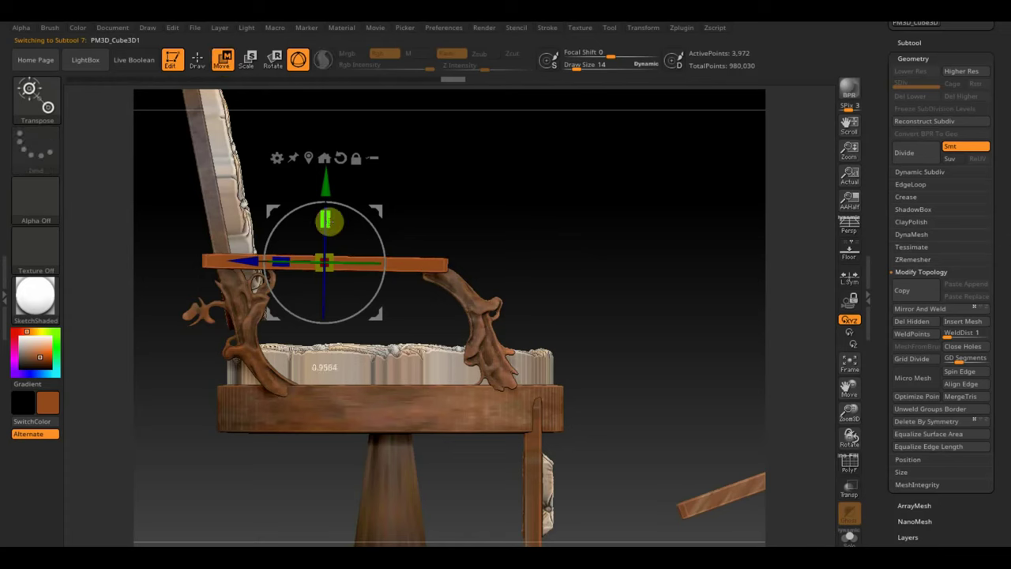
pyautogui.moveTo(328, 213); pyautogui.dragTo(324, 251)
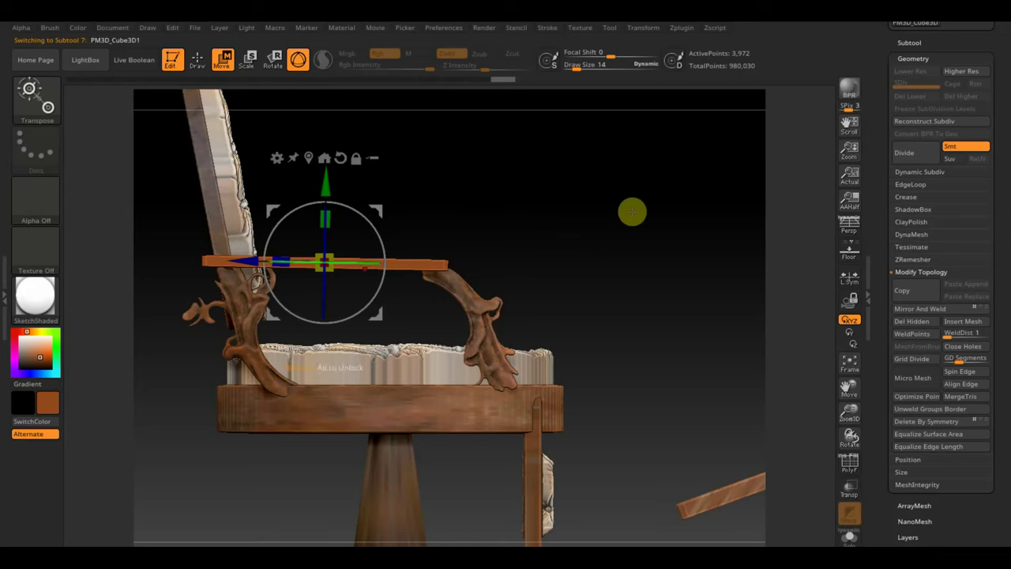
# Append a Cube3D subtool, frame it, colour it white and make PM3D_Cube3D1_2 active
pyautogui.click(910, 41)
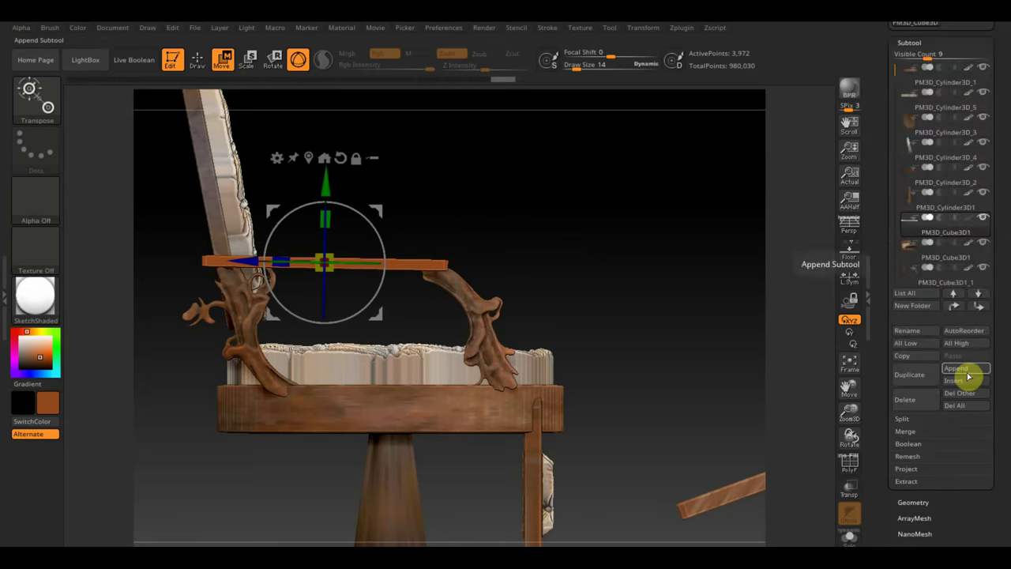
pyautogui.click(965, 370)
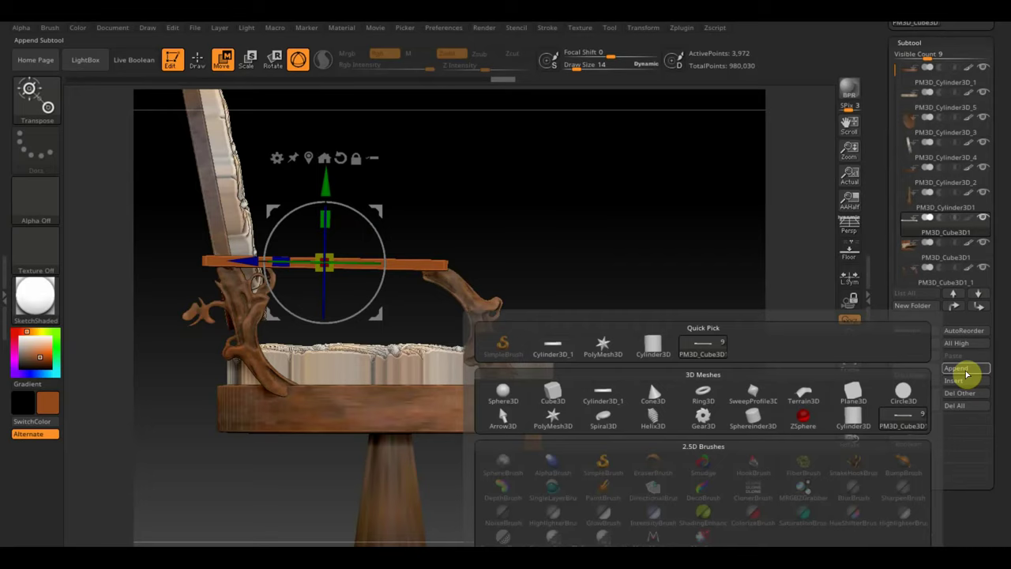
pyautogui.click(553, 391)
pyautogui.click(850, 363)
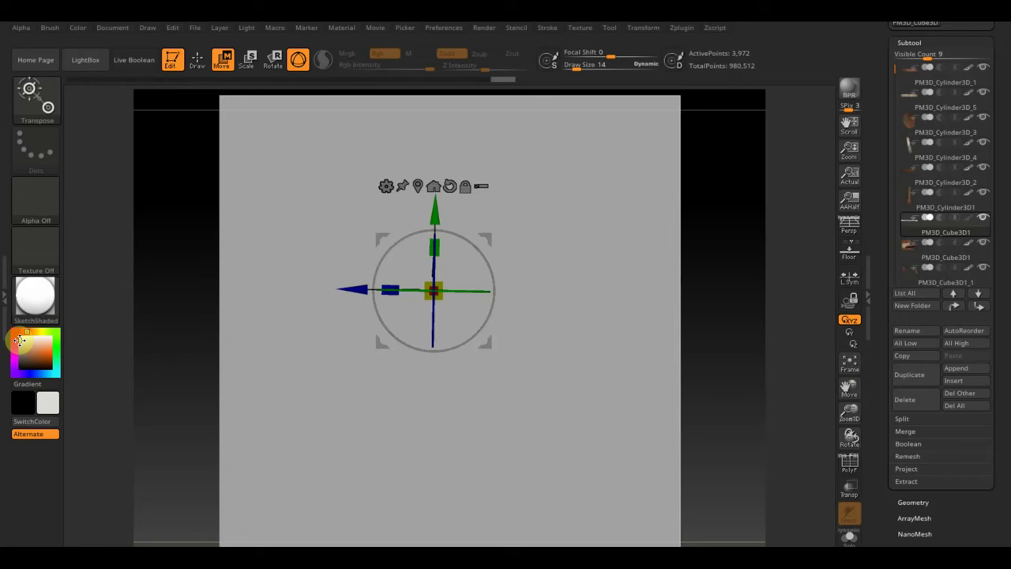
pyautogui.click(19, 339)
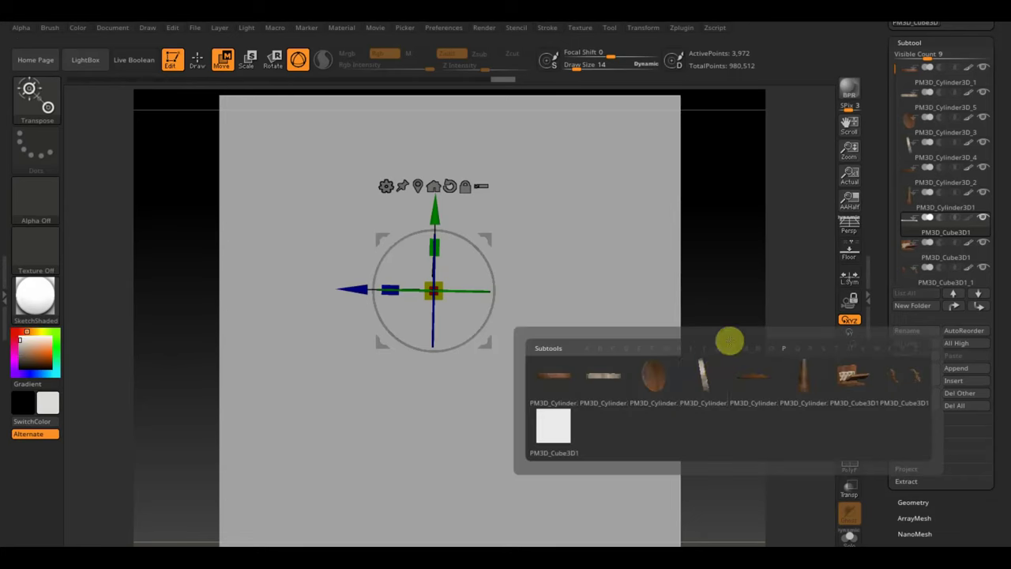
pyautogui.click(553, 426)
pyautogui.moveTo(711, 422)
pyautogui.mouseDown()
pyautogui.moveTo(713, 430)
pyautogui.moveTo(509, 350)
pyautogui.moveTo(345, 214)
pyautogui.mouseUp()
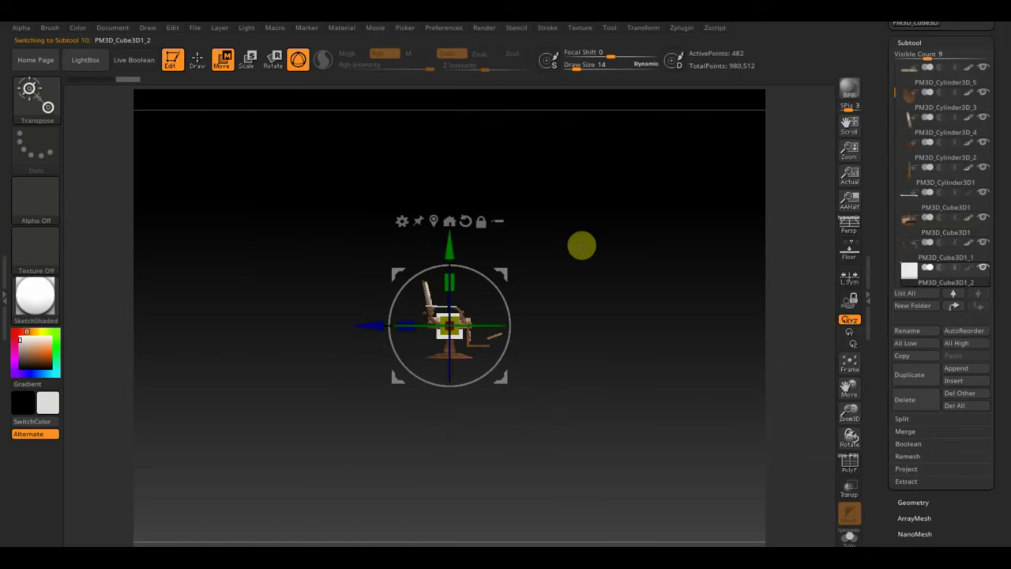
# Lift the white cube above the seat and move it sideways over the armrest
pyautogui.keyDown('alt'); pyautogui.moveTo(581, 246); pyautogui.dragTo(656, 408); pyautogui.keyUp('alt')
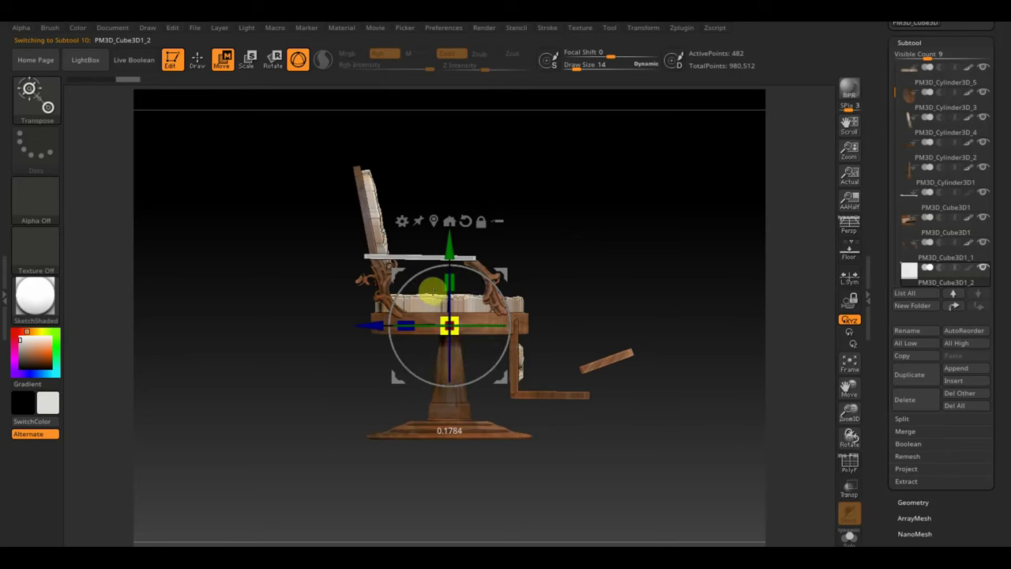
pyautogui.moveTo(429, 289)
pyautogui.mouseDown()
pyautogui.moveTo(450, 163)
pyautogui.moveTo(450, 181)
pyautogui.mouseUp()
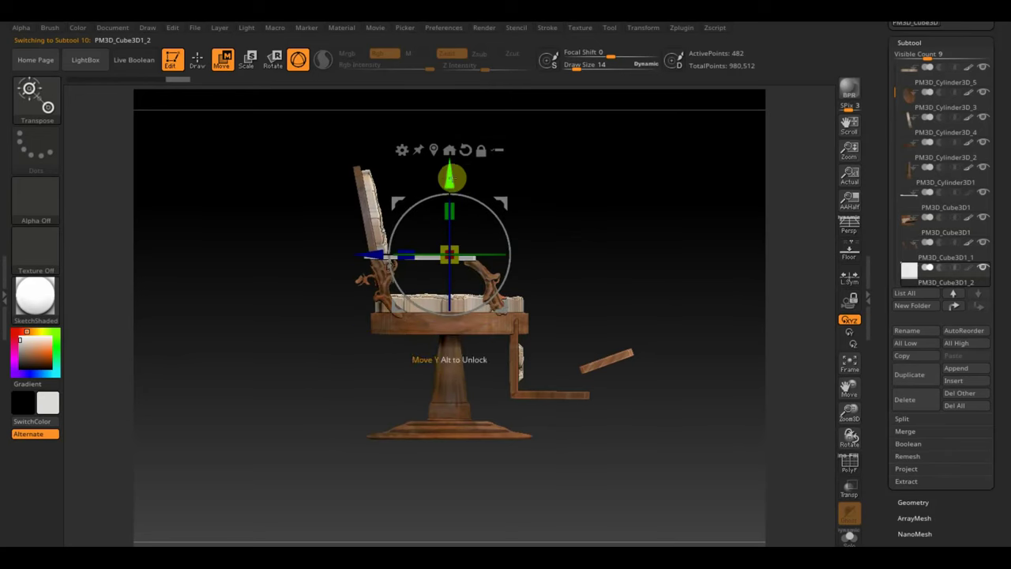
pyautogui.moveTo(704, 212)
pyautogui.keyDown('shift'); pyautogui.mouseDown()
pyautogui.moveTo(676, 267)
pyautogui.moveTo(717, 337)
pyautogui.moveTo(546, 293)
pyautogui.mouseUp(); pyautogui.keyUp('shift')
pyautogui.moveTo(428, 241)
pyautogui.mouseDown()
pyautogui.moveTo(577, 246)
pyautogui.moveTo(567, 244)
pyautogui.mouseUp()
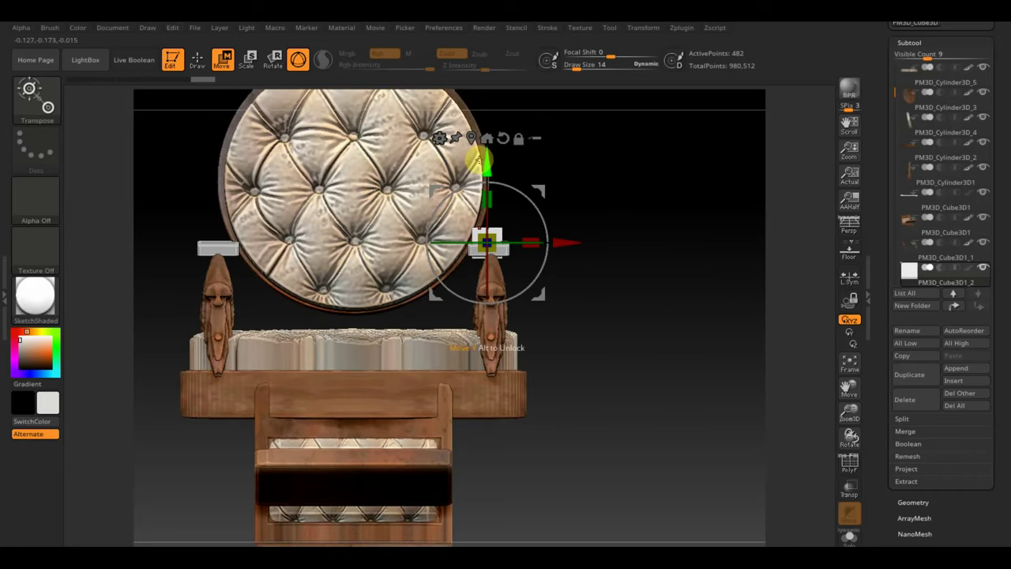
pyautogui.moveTo(582, 176); pyautogui.dragTo(661, 322)
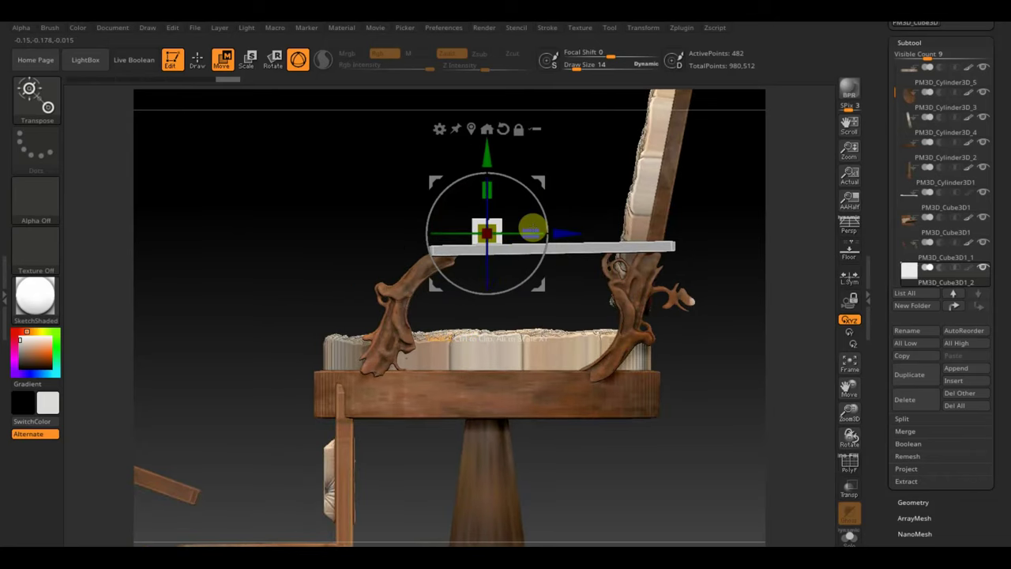
# Stretch the cube into a long box along the armrest and subdivide it with Ctrl+D
pyautogui.moveTo(528, 230); pyautogui.dragTo(586, 237)
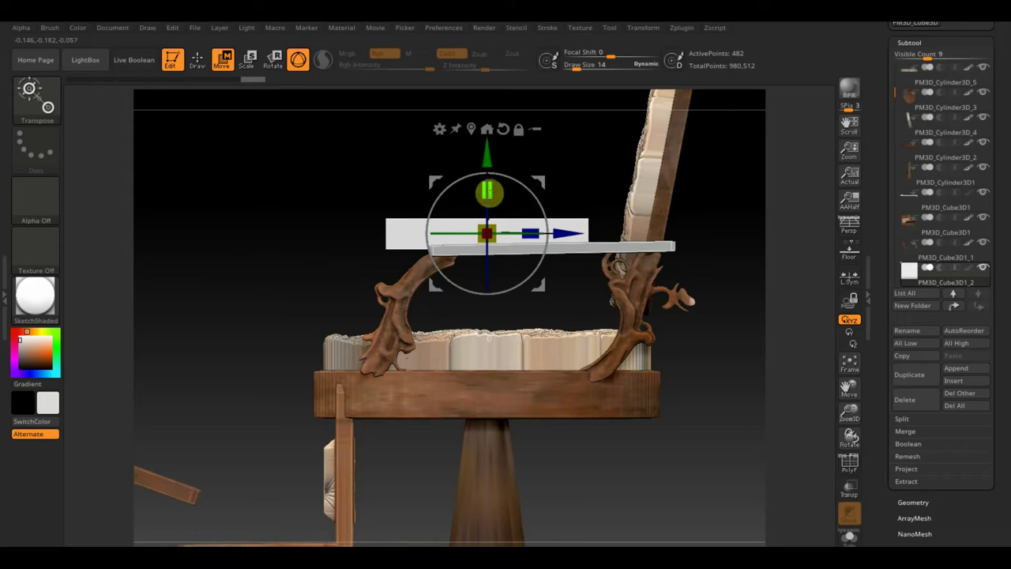
pyautogui.moveTo(500, 198)
pyautogui.mouseDown()
pyautogui.moveTo(620, 177)
pyautogui.moveTo(608, 209)
pyautogui.moveTo(629, 201)
pyautogui.moveTo(655, 244)
pyautogui.moveTo(714, 296)
pyautogui.moveTo(668, 282)
pyautogui.mouseUp()
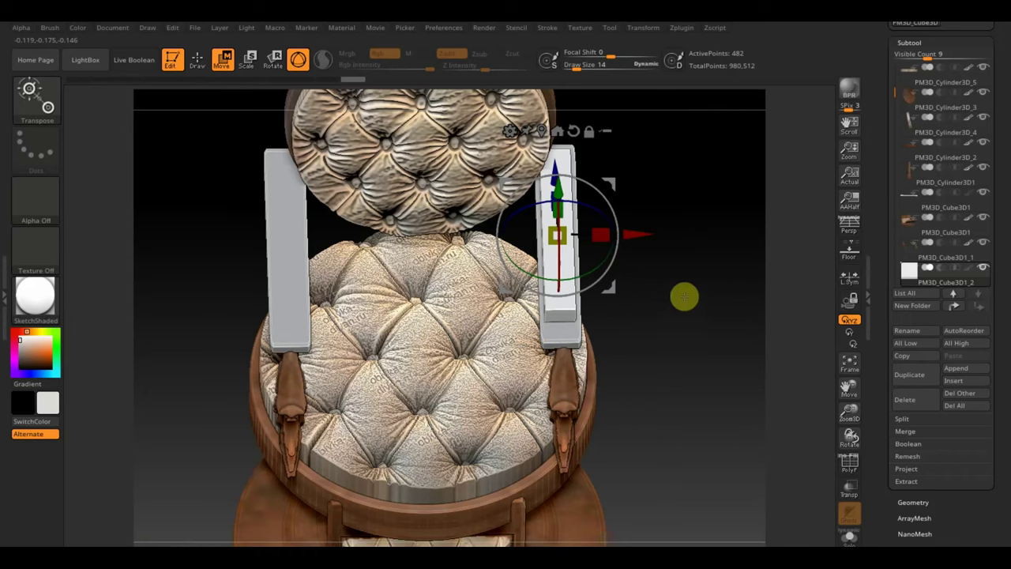
pyautogui.hotkey('ctrl', 'd')
pyautogui.hotkey('ctrl', 'd')
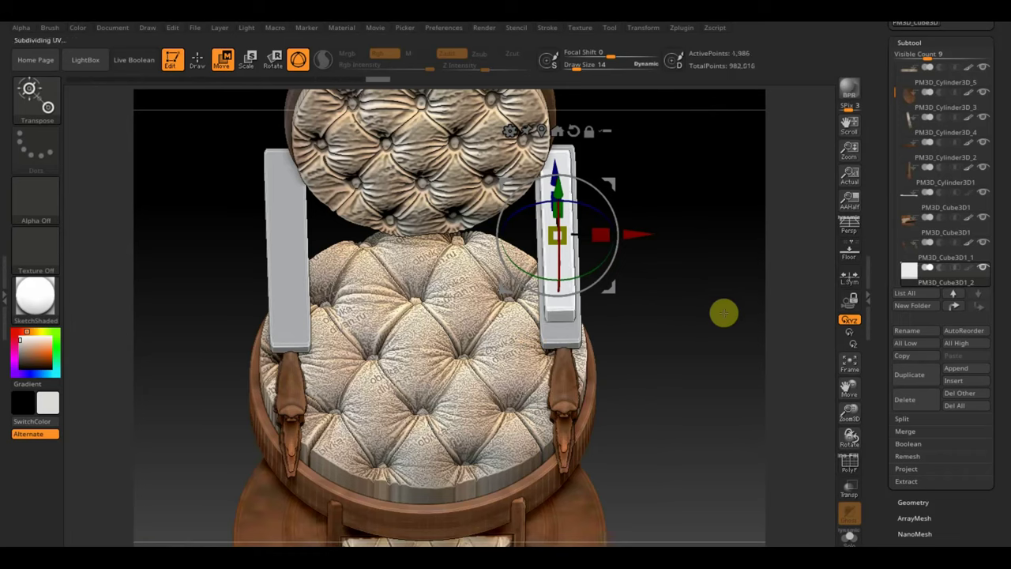
# Soften the white armrest pad with the Smooth brush
pyautogui.click(197, 59)
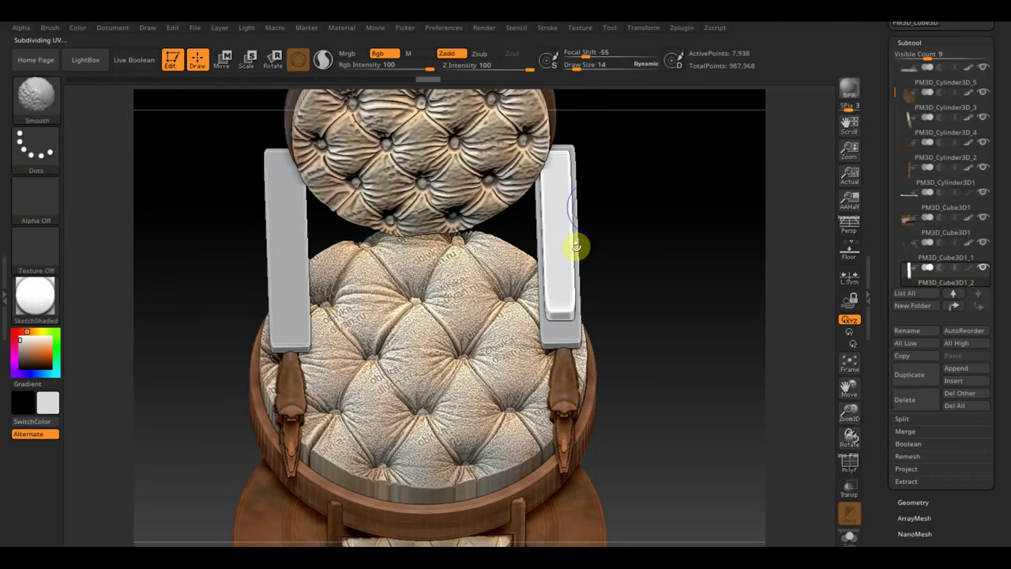
pyautogui.moveTo(576, 246); pyautogui.dragTo(675, 245)
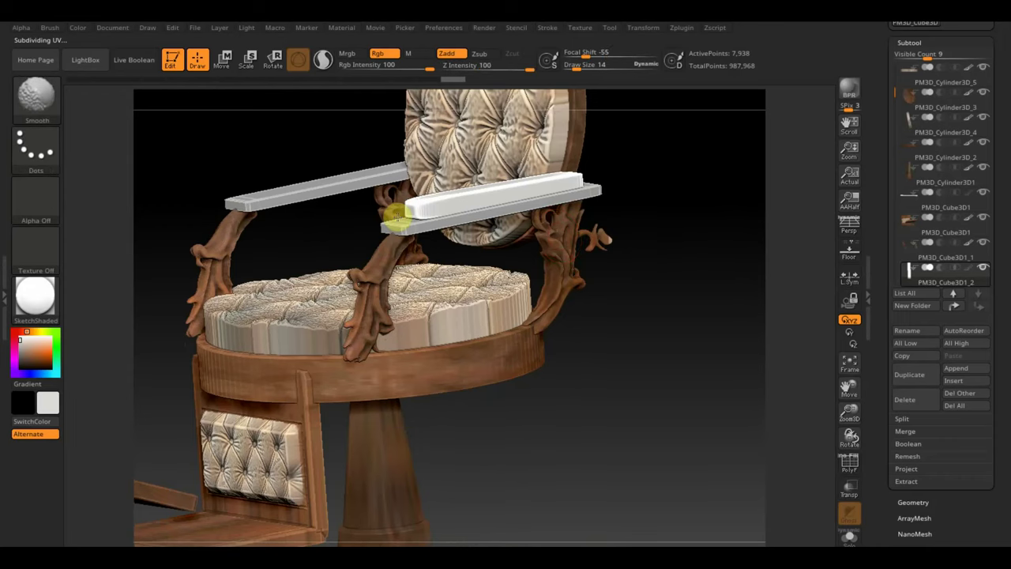
pyautogui.keyDown('shift'); pyautogui.moveTo(585, 166); pyautogui.dragTo(417, 181); pyautogui.keyUp('shift')
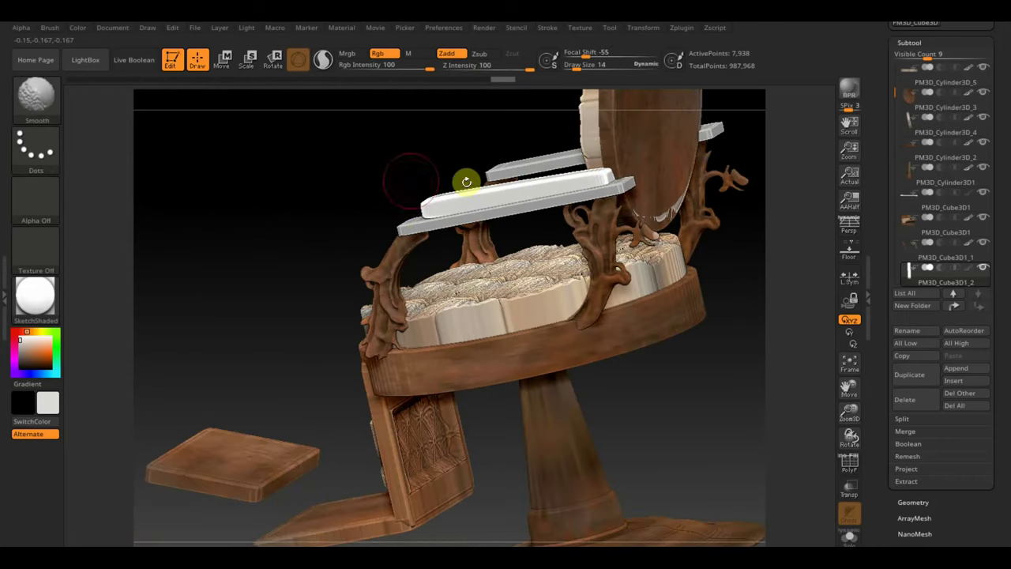
# Lengthen the white pad along the armrest and shift it slightly sideways
pyautogui.click(225, 55)
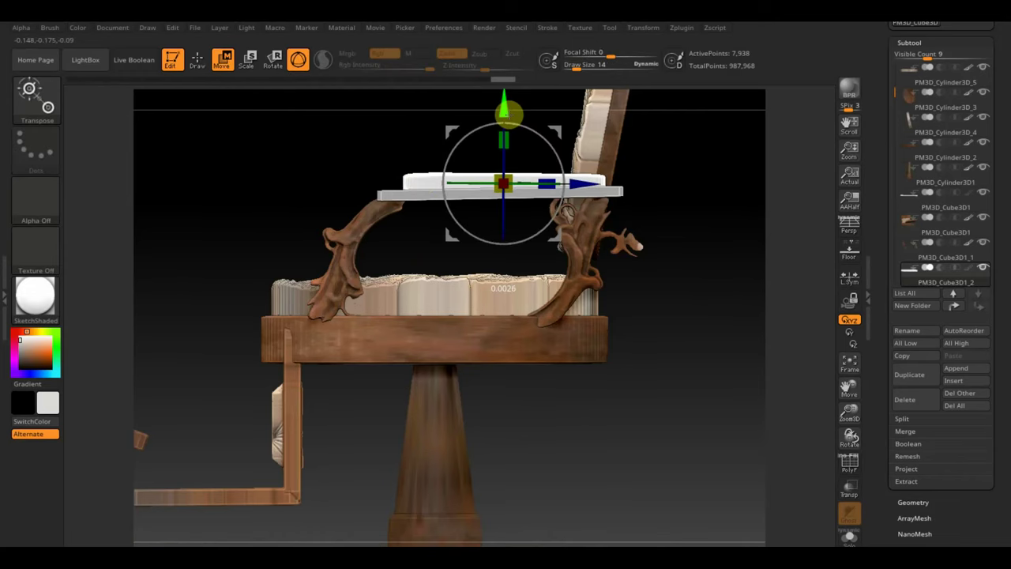
pyautogui.moveTo(557, 172); pyautogui.dragTo(551, 177)
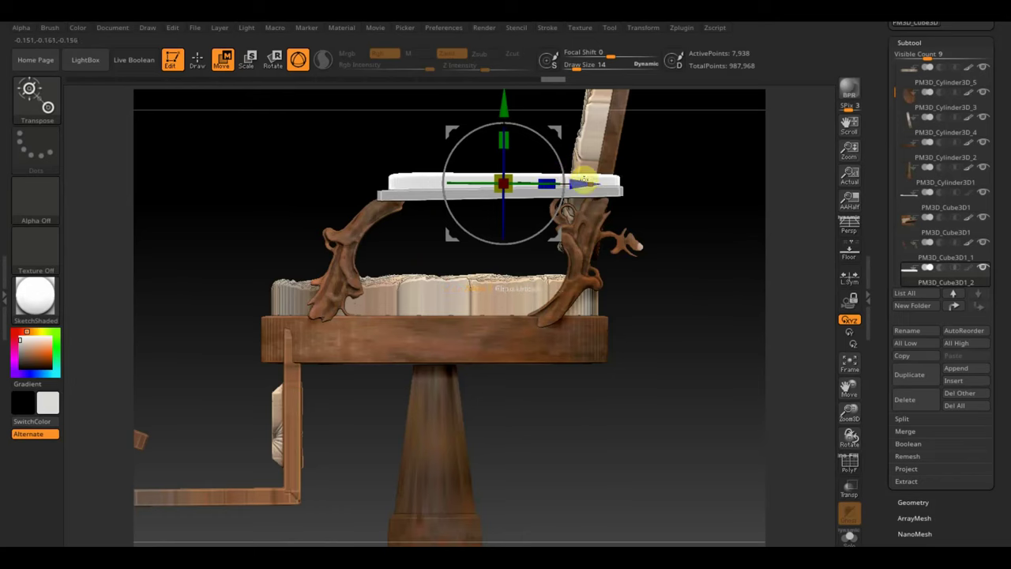
pyautogui.moveTo(660, 208)
pyautogui.mouseDown()
pyautogui.moveTo(718, 252)
pyautogui.moveTo(696, 259)
pyautogui.moveTo(662, 337)
pyautogui.mouseUp()
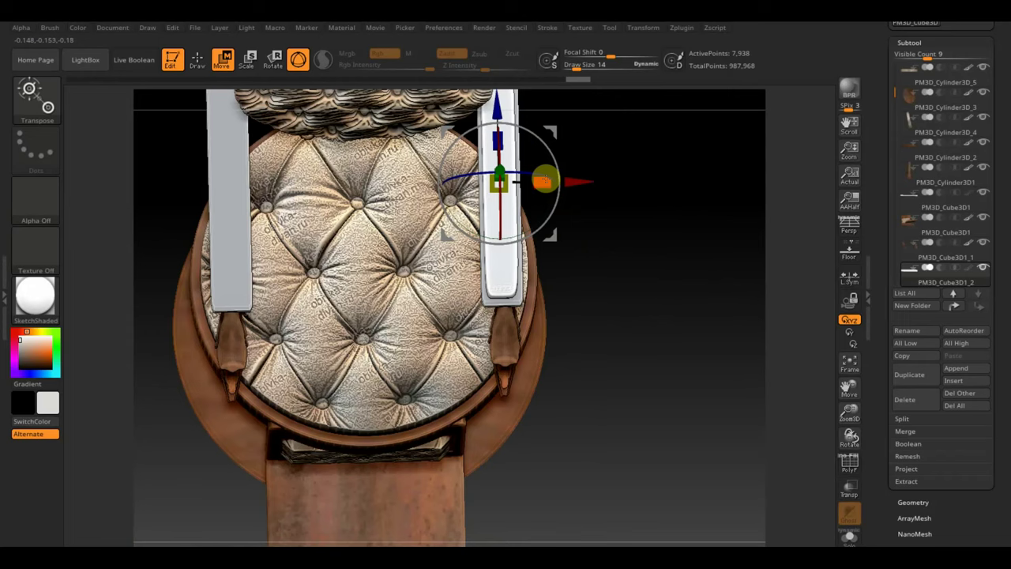
pyautogui.moveTo(545, 182); pyautogui.dragTo(579, 181)
pyautogui.moveTo(650, 229); pyautogui.dragTo(650, 158)
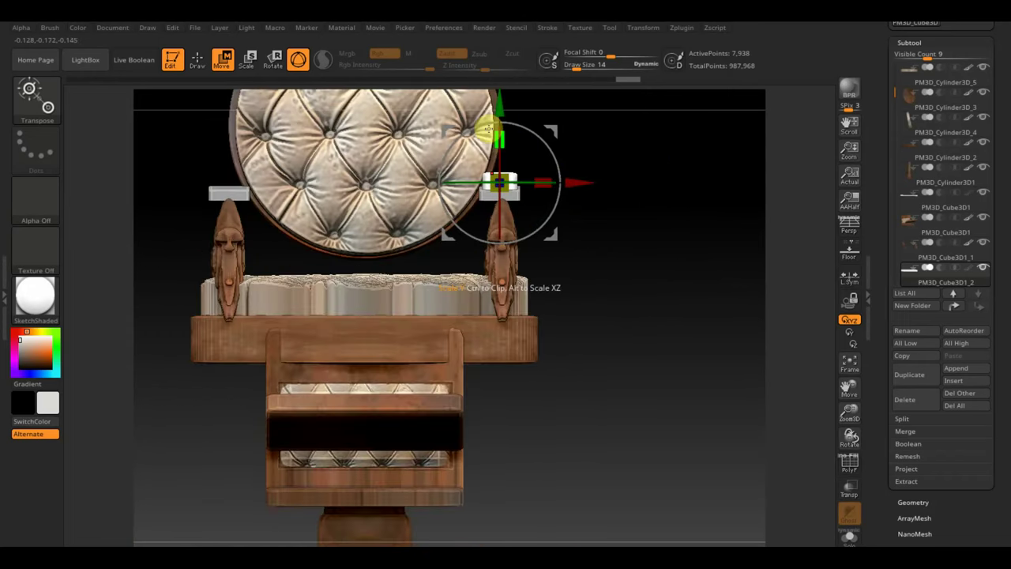
pyautogui.keyDown('shift'); pyautogui.moveTo(489, 130); pyautogui.dragTo(640, 303); pyautogui.keyUp('shift')
pyautogui.click(196, 61)
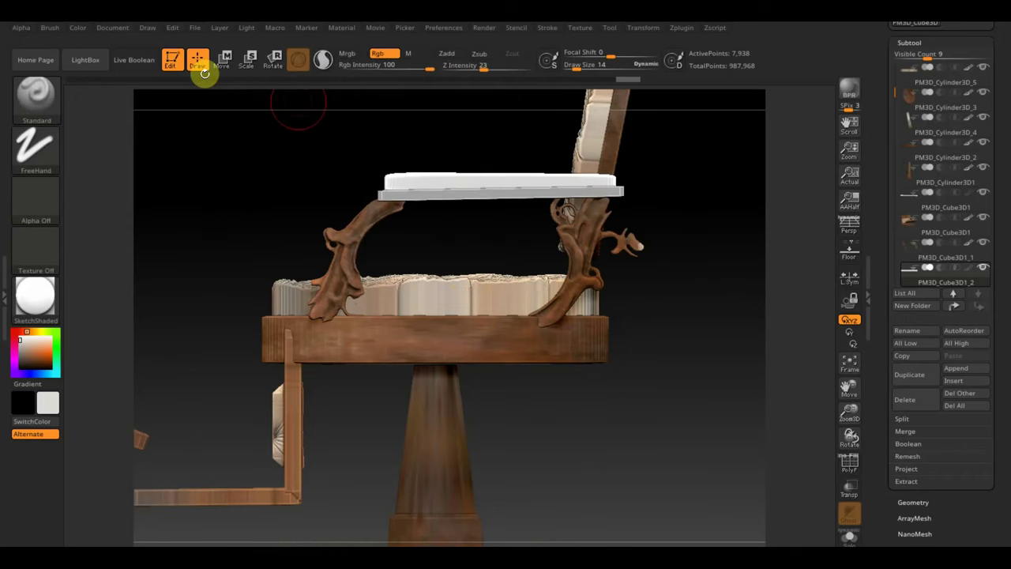
# Make the armrest plank the active subtool
pyautogui.click(641, 215)
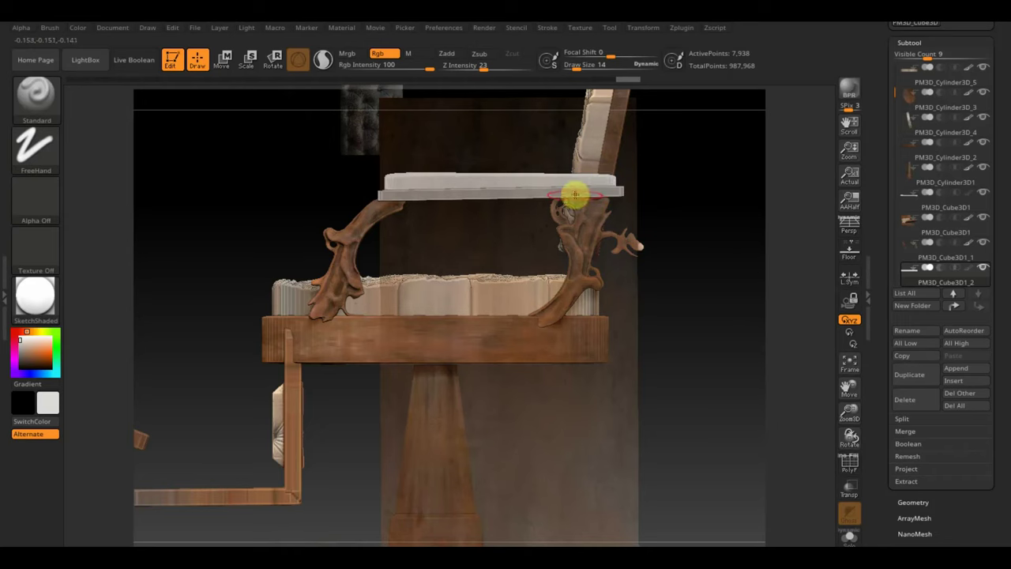
pyautogui.click(556, 192)
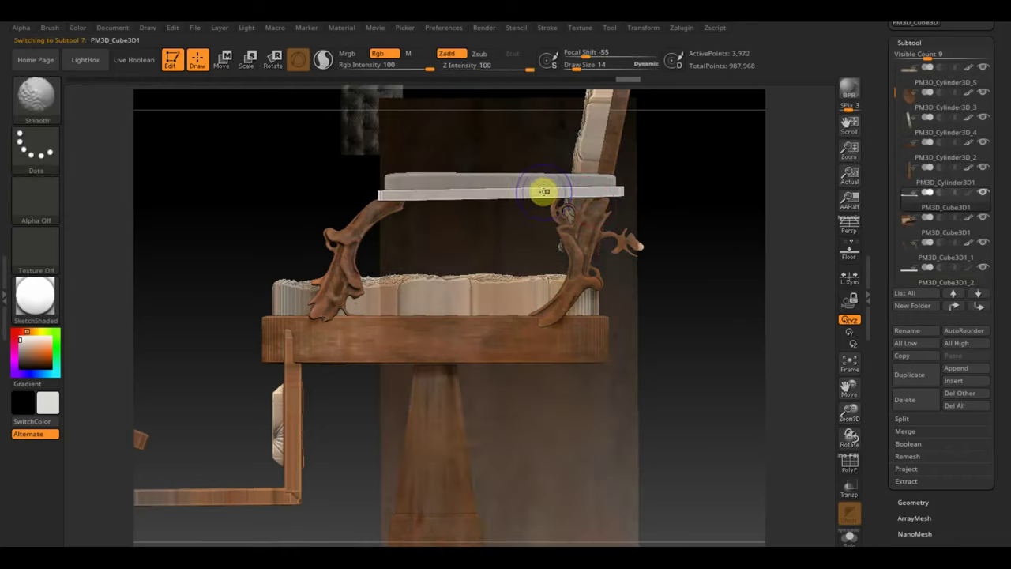
pyautogui.keyDown('alt'); pyautogui.click(543, 191); pyautogui.keyUp('alt')
pyautogui.keyDown('alt'); pyautogui.click(605, 190); pyautogui.keyUp('alt')
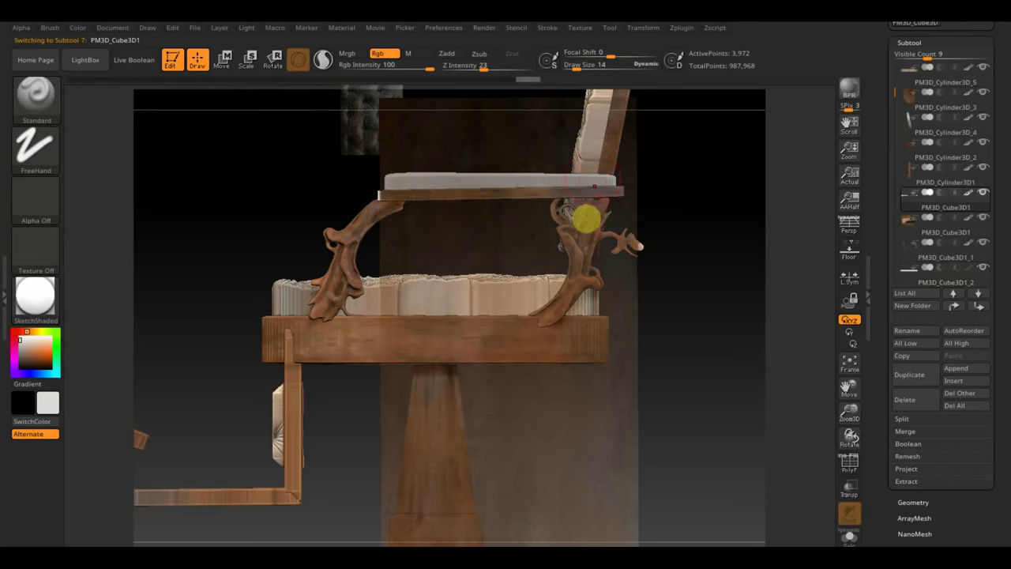
pyautogui.keyDown('alt'); pyautogui.click(576, 208); pyautogui.keyUp('alt')
# Move the SpotLight reference image left and rotate it, keeping the image after hiding the dial
pyautogui.hotkey('shift', 'z')
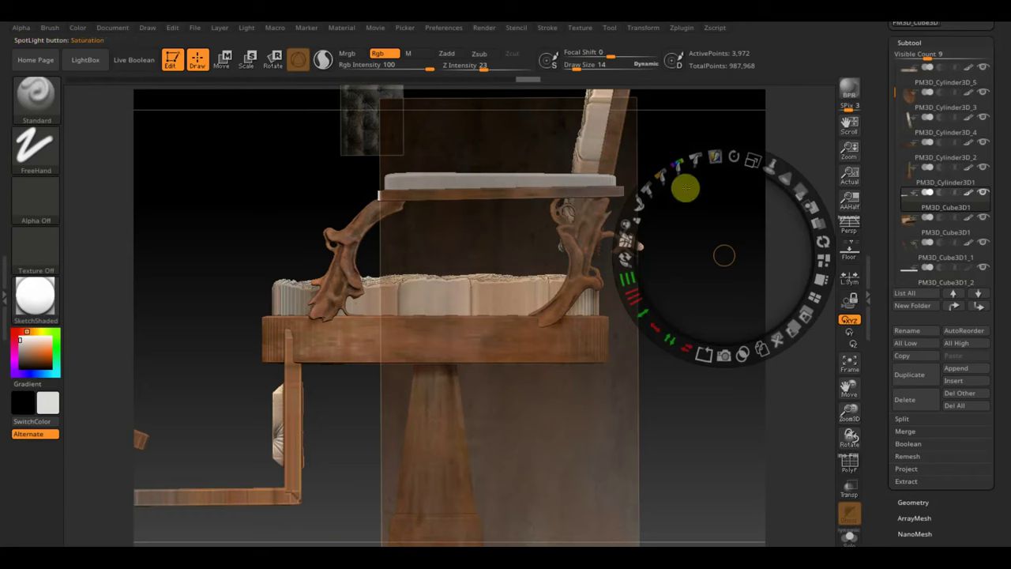
pyautogui.moveTo(684, 184)
pyautogui.mouseDown()
pyautogui.moveTo(676, 206)
pyautogui.moveTo(645, 188)
pyautogui.mouseUp()
pyautogui.moveTo(686, 137)
pyautogui.mouseDown()
pyautogui.moveTo(724, 236)
pyautogui.moveTo(684, 295)
pyautogui.mouseUp()
pyautogui.press('z')
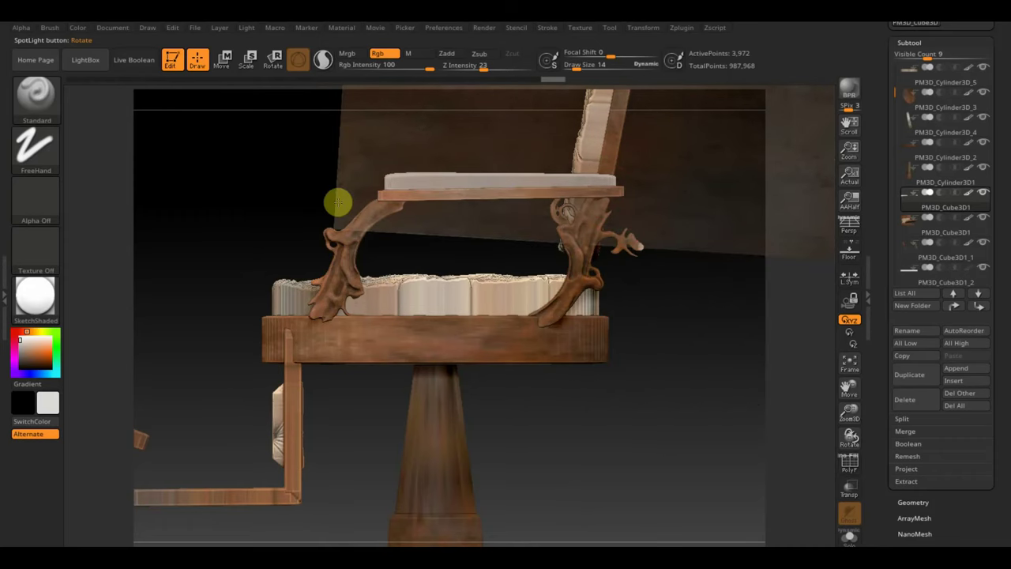
# Snap the chair to a straight side view showing the footrest and base
pyautogui.moveTo(338, 203)
pyautogui.mouseDown()
pyautogui.moveTo(293, 210)
pyautogui.moveTo(523, 219)
pyautogui.moveTo(775, 298)
pyautogui.moveTo(550, 165)
pyautogui.mouseUp()
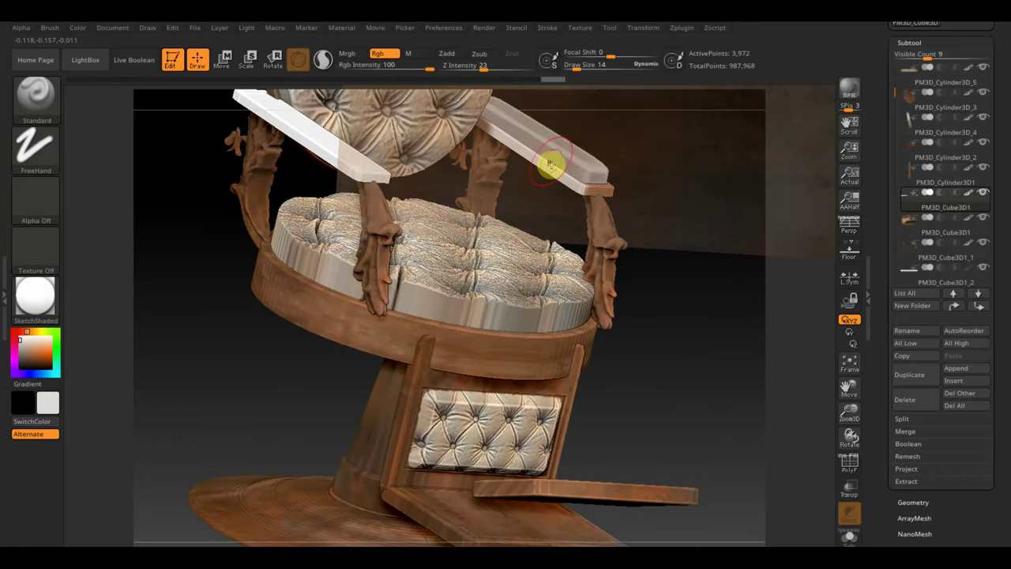
pyautogui.moveTo(673, 217)
pyautogui.mouseDown()
pyautogui.moveTo(681, 219)
pyautogui.moveTo(682, 144)
pyautogui.moveTo(629, 109)
pyautogui.moveTo(677, 255)
pyautogui.mouseUp()
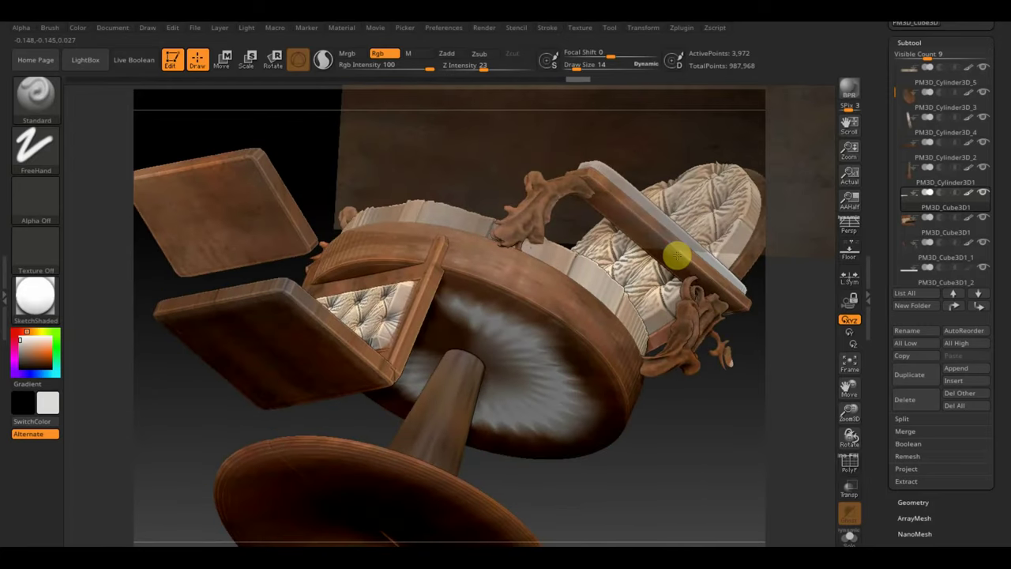
pyautogui.moveTo(702, 434)
pyautogui.mouseDown()
pyautogui.moveTo(674, 415)
pyautogui.moveTo(656, 316)
pyautogui.mouseUp()
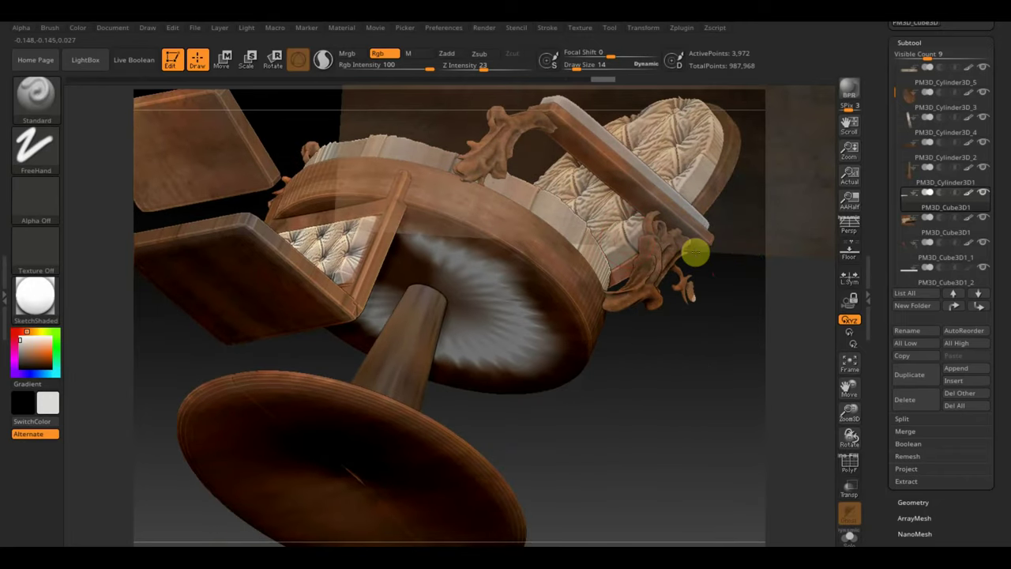
pyautogui.moveTo(695, 253)
pyautogui.keyDown('shift'); pyautogui.mouseDown()
pyautogui.moveTo(395, 474)
pyautogui.moveTo(328, 443)
pyautogui.mouseUp(); pyautogui.keyUp('shift')
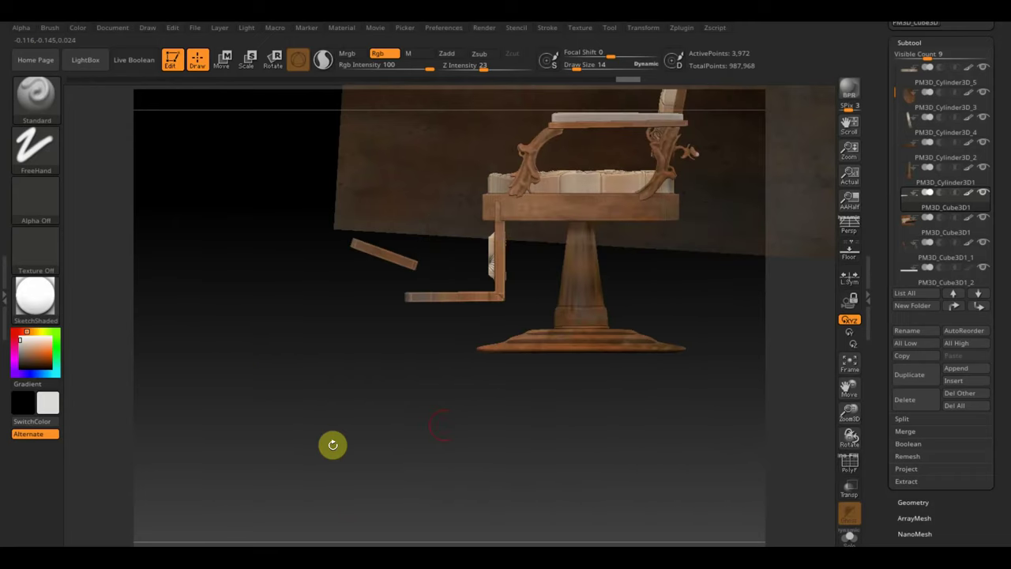
# Select the small right armrest block and DynaMesh it at resolution 952
pyautogui.click(923, 502)
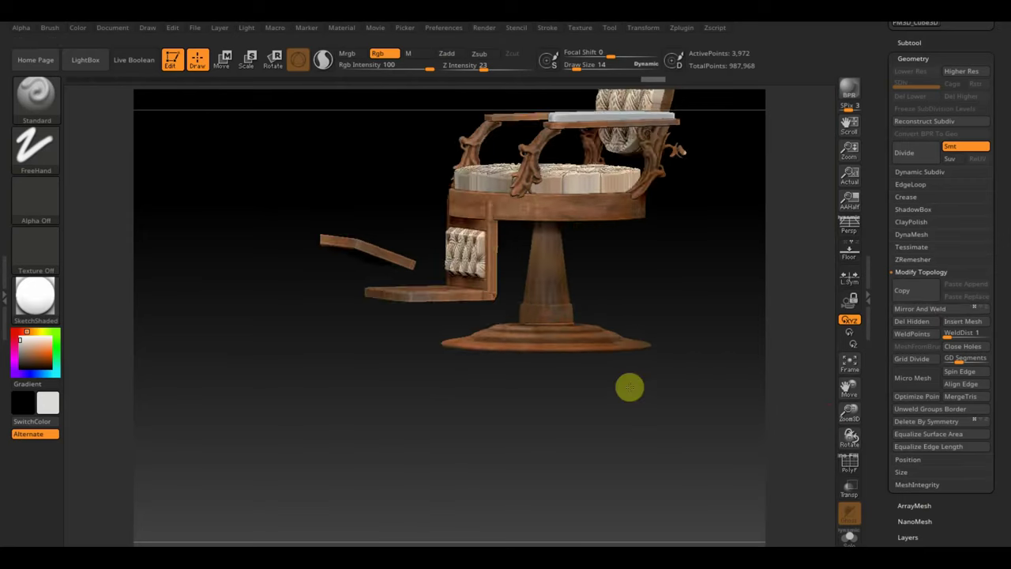
pyautogui.moveTo(627, 386)
pyautogui.mouseDown()
pyautogui.moveTo(705, 403)
pyautogui.moveTo(675, 279)
pyautogui.moveTo(600, 291)
pyautogui.mouseUp()
pyautogui.keyDown('alt'); pyautogui.click(545, 235); pyautogui.keyUp('alt')
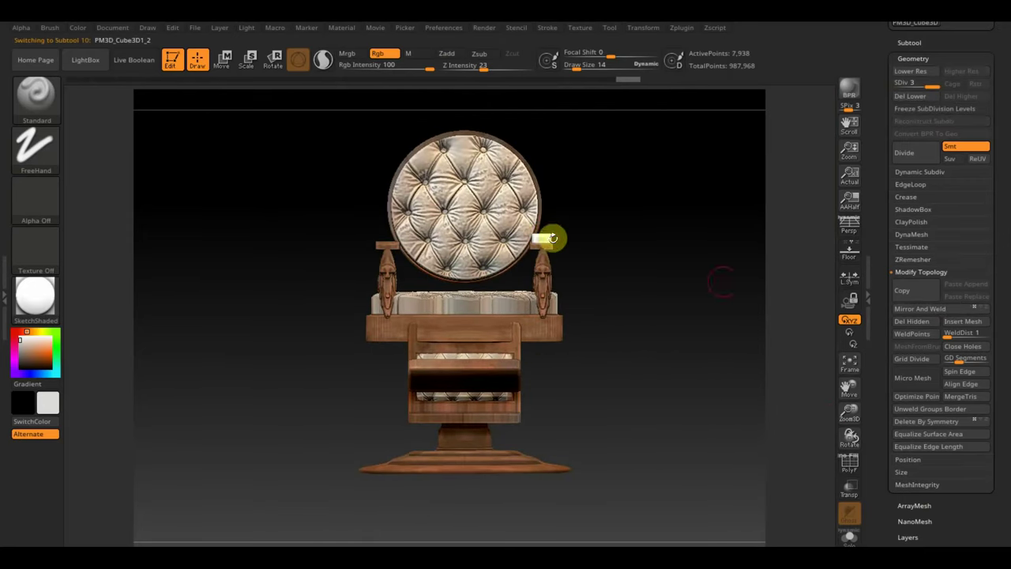
pyautogui.click(916, 96)
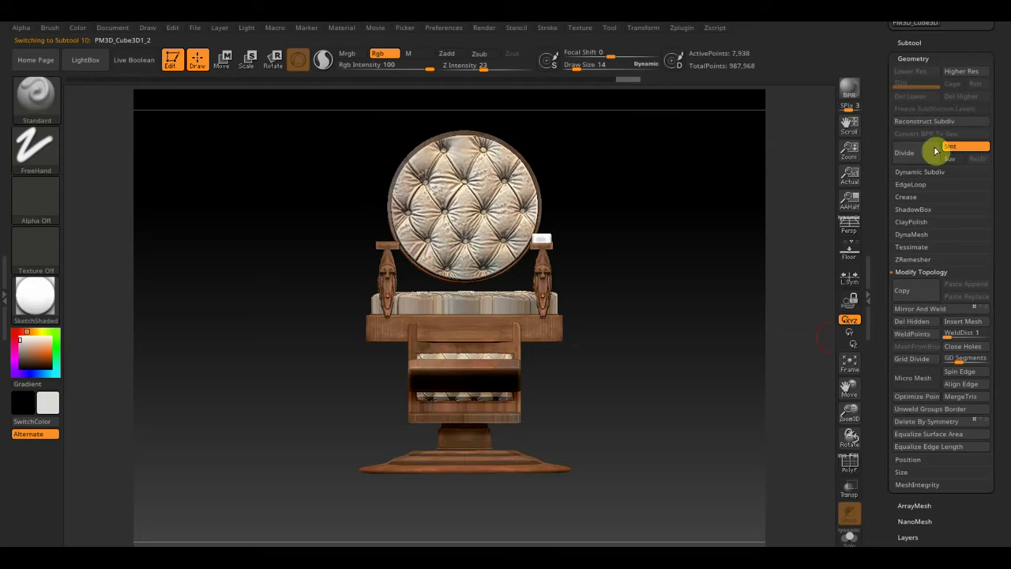
pyautogui.click(914, 235)
pyautogui.click(900, 271)
pyautogui.moveTo(918, 272); pyautogui.dragTo(913, 265)
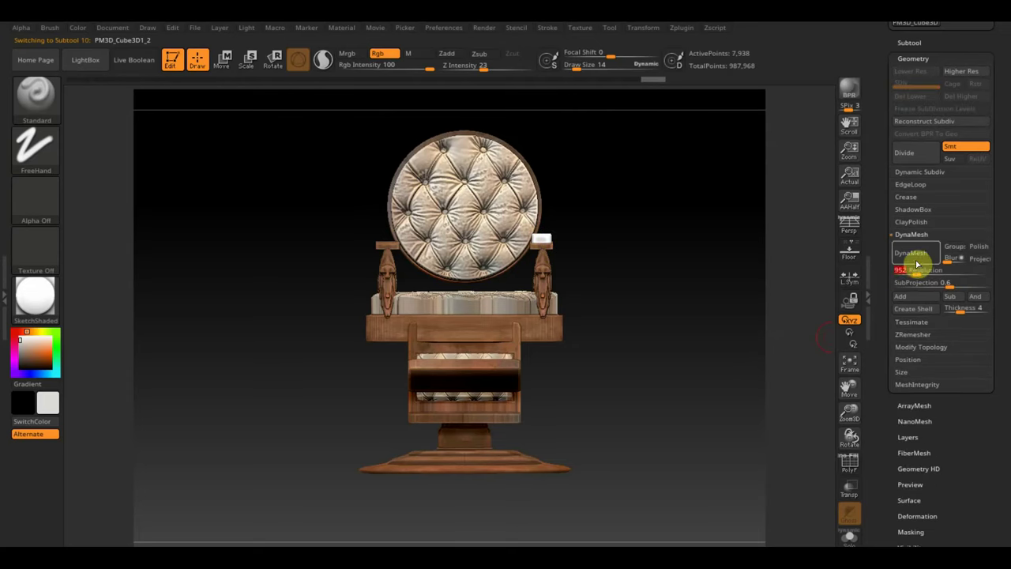
pyautogui.click(912, 252)
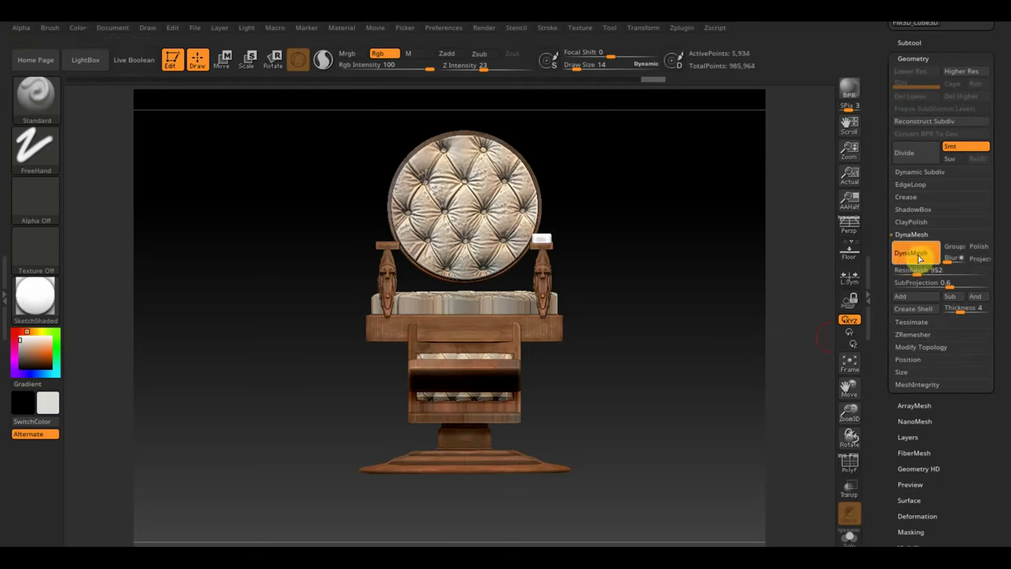
# Mirror And Weld the block so a matching one sits on the opposite armrest
pyautogui.click(923, 347)
pyautogui.click(924, 309)
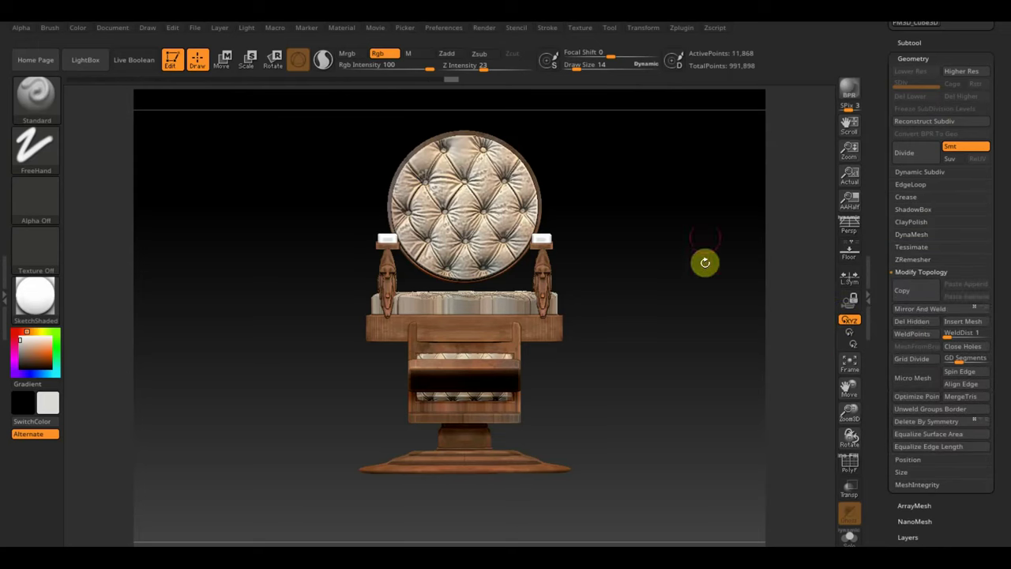
pyautogui.click(581, 29)
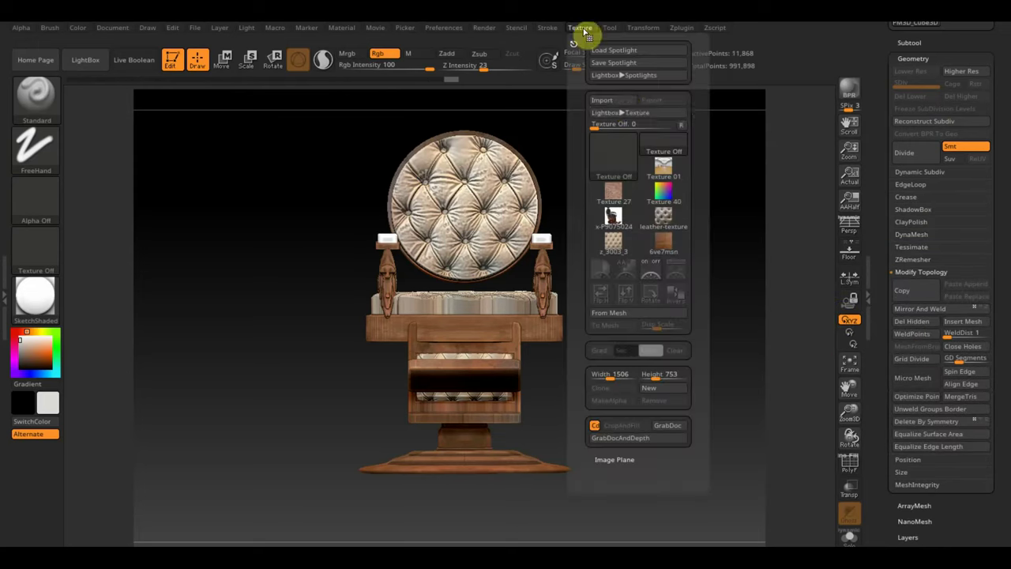
# Import the brown grunge texture file and add it to SpotLight over the canvas
pyautogui.click(611, 104)
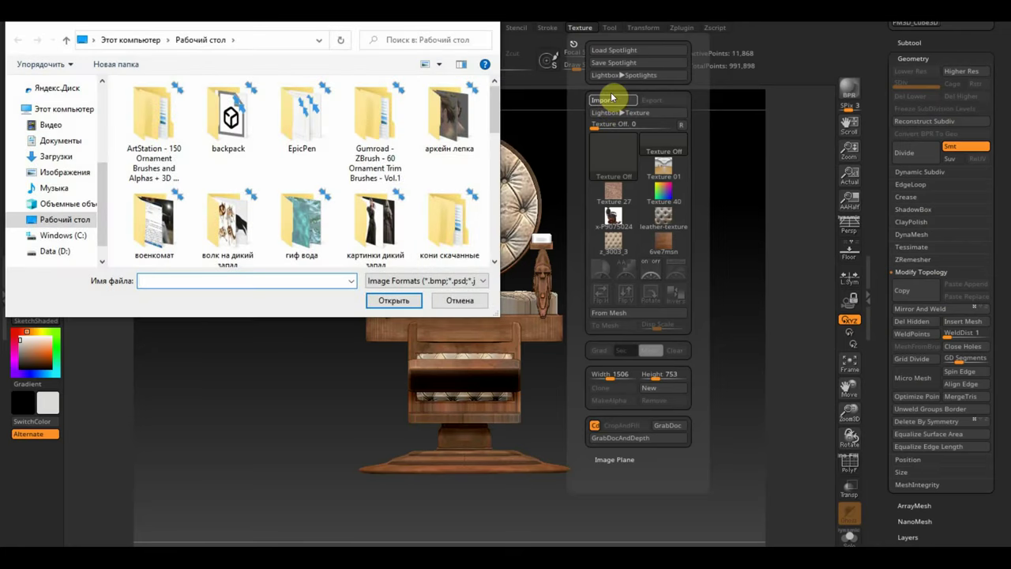
pyautogui.scroll(-2, 394, 208)
pyautogui.scroll(-5, 365, 214)
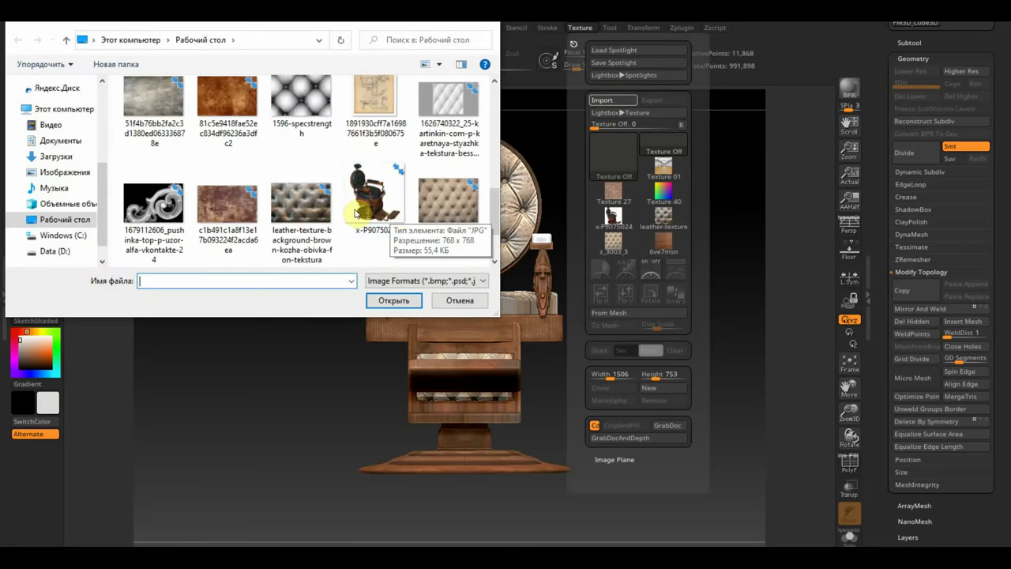
pyautogui.click(371, 198)
pyautogui.click(393, 300)
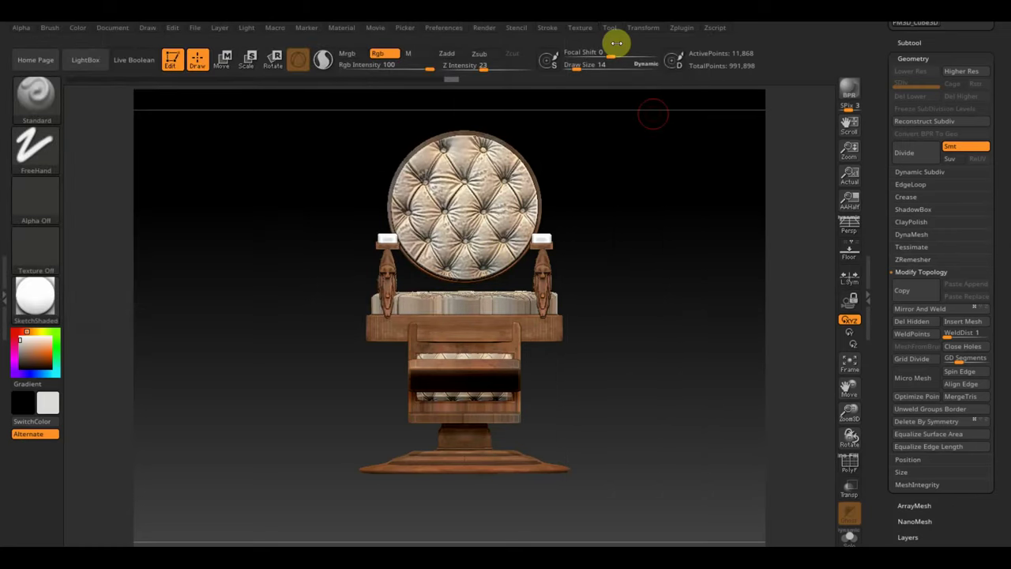
pyautogui.moveTo(612, 64)
pyautogui.mouseDown()
pyautogui.moveTo(520, 124)
pyautogui.moveTo(627, 36)
pyautogui.mouseUp()
pyautogui.click(592, 28)
pyautogui.click(614, 269)
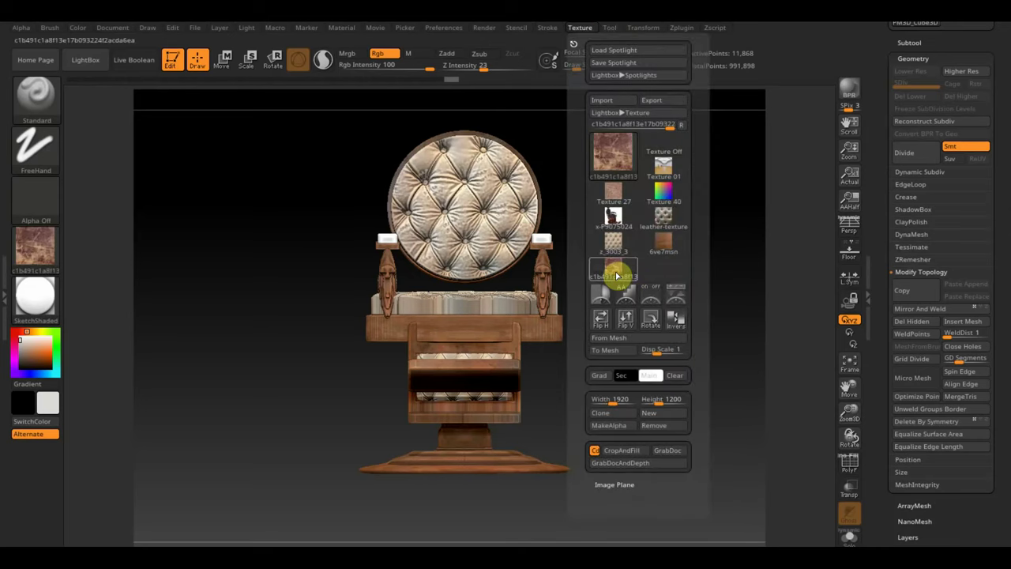
pyautogui.click(610, 293)
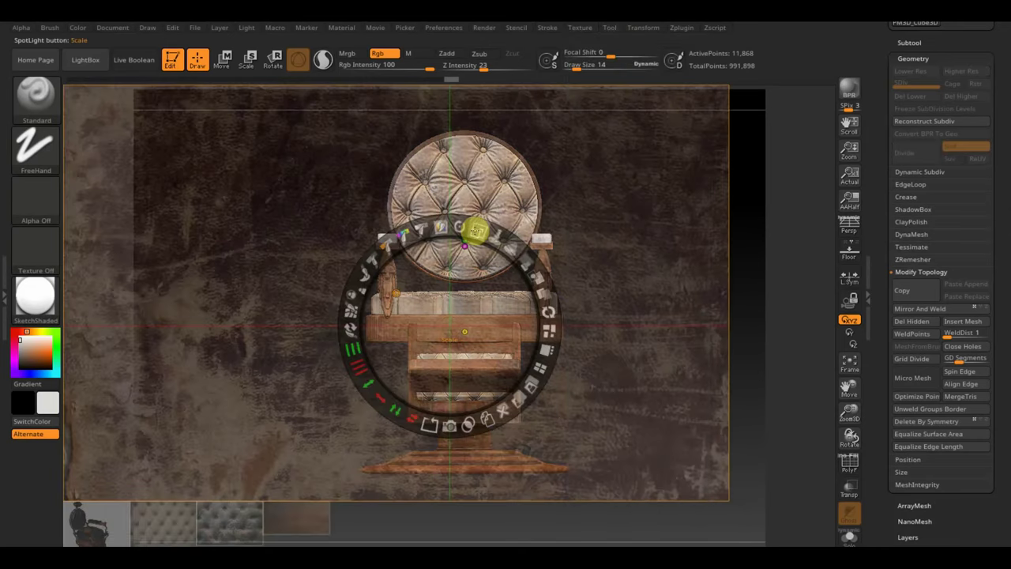
# Shrink the SpotLight image and polypaint both armrests with the brown grunge texture
pyautogui.moveTo(476, 228)
pyautogui.mouseDown()
pyautogui.moveTo(363, 185)
pyautogui.moveTo(221, 273)
pyautogui.moveTo(221, 298)
pyautogui.mouseUp()
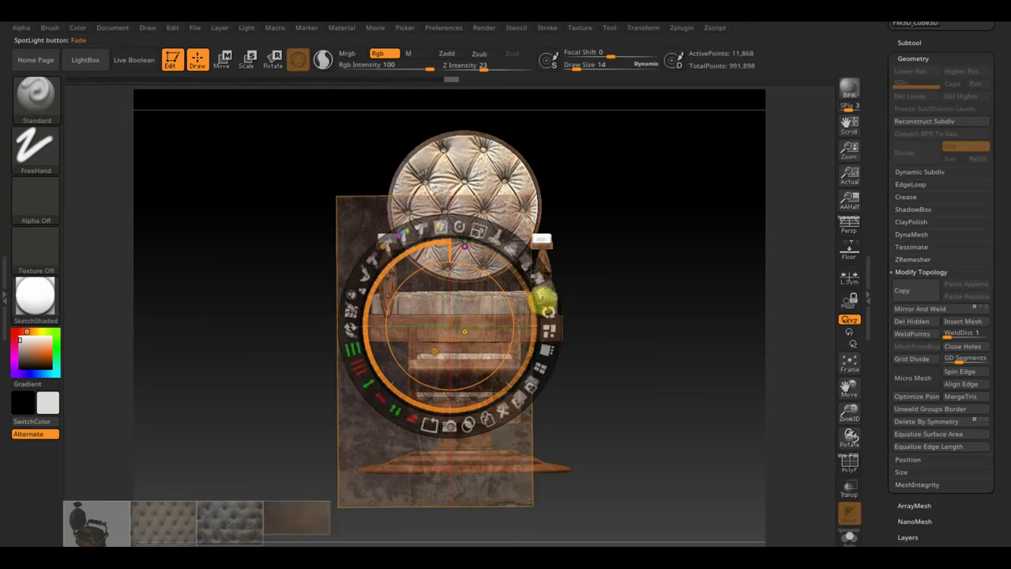
pyautogui.press('z')
pyautogui.keyDown('shift'); pyautogui.moveTo(604, 274); pyautogui.dragTo(613, 405); pyautogui.keyUp('shift')
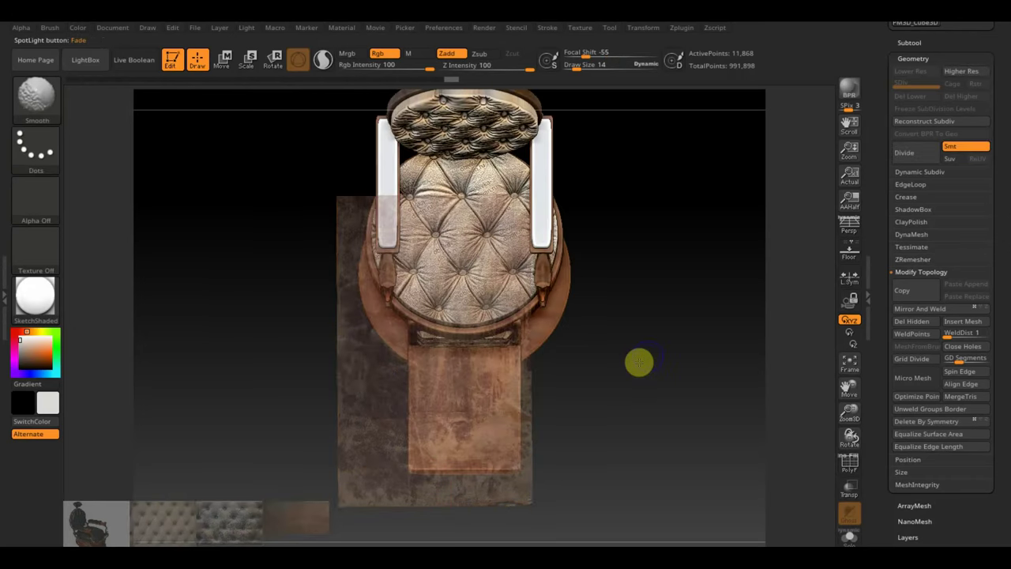
pyautogui.moveTo(639, 361)
pyautogui.mouseDown()
pyautogui.moveTo(663, 336)
pyautogui.moveTo(773, 365)
pyautogui.mouseUp()
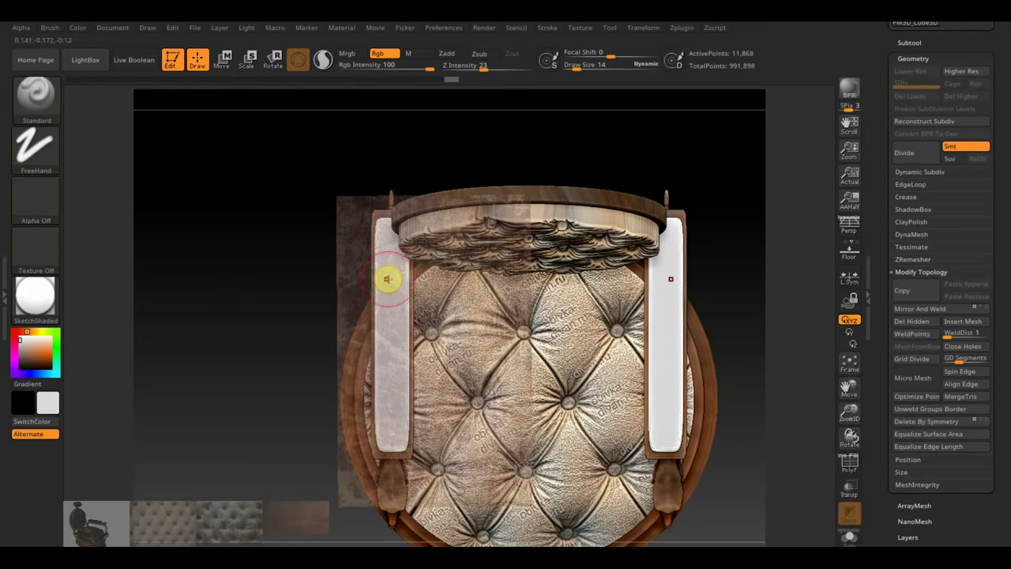
pyautogui.moveTo(387, 278)
pyautogui.mouseDown()
pyautogui.moveTo(395, 225)
pyautogui.moveTo(384, 219)
pyautogui.mouseUp()
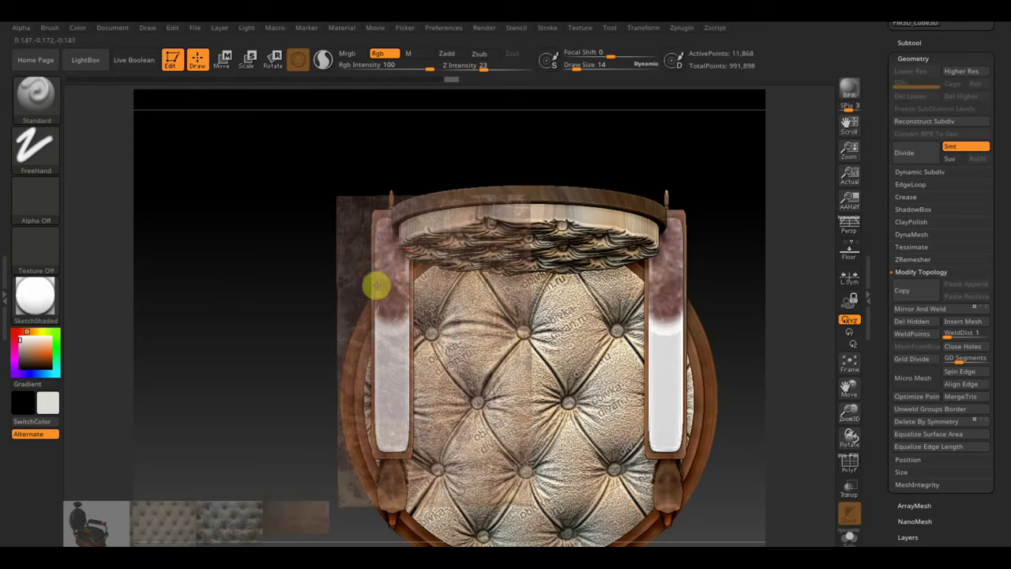
pyautogui.moveTo(377, 285); pyautogui.dragTo(354, 395)
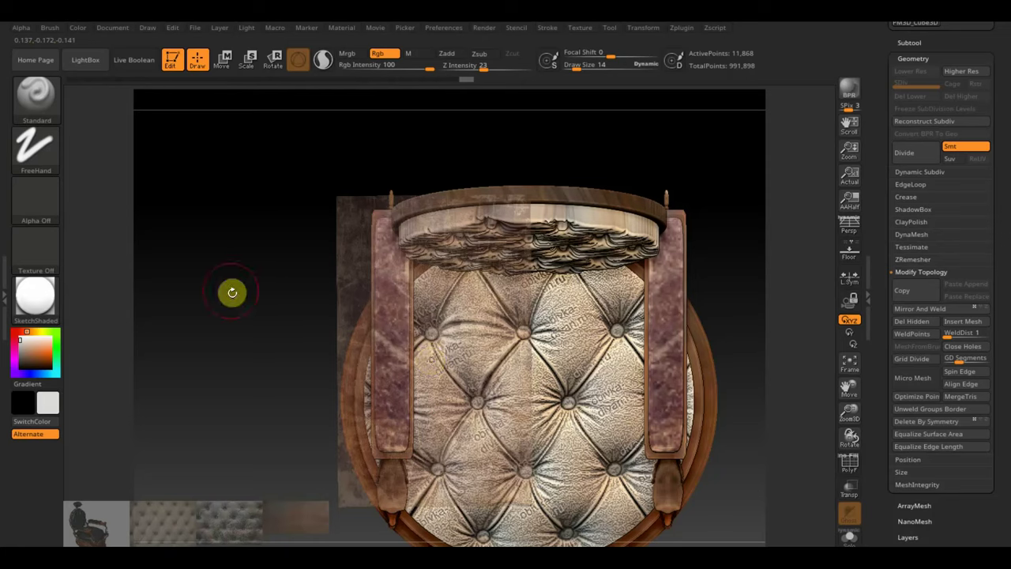
pyautogui.moveTo(230, 291); pyautogui.dragTo(271, 277)
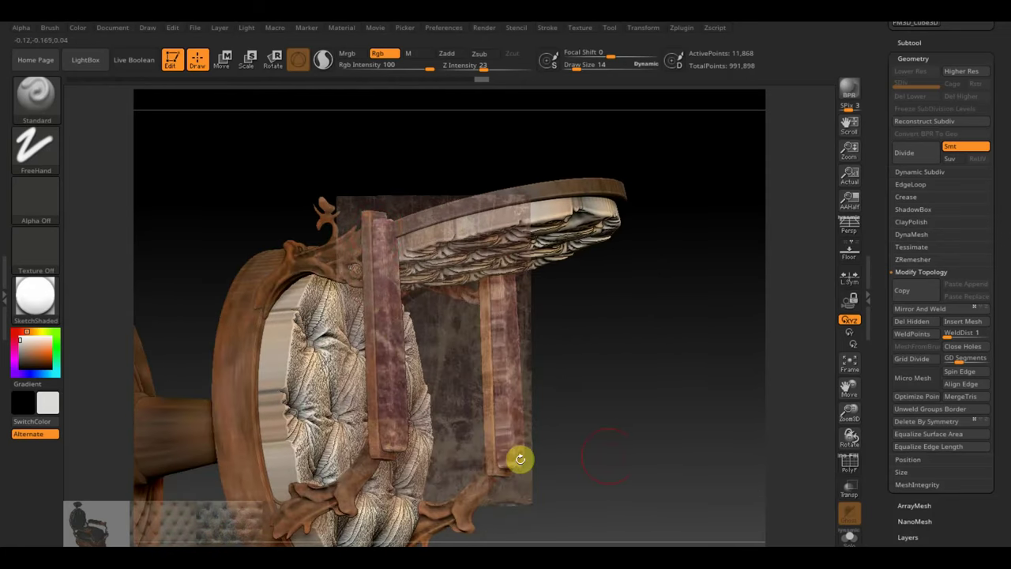
pyautogui.moveTo(520, 459); pyautogui.dragTo(657, 449)
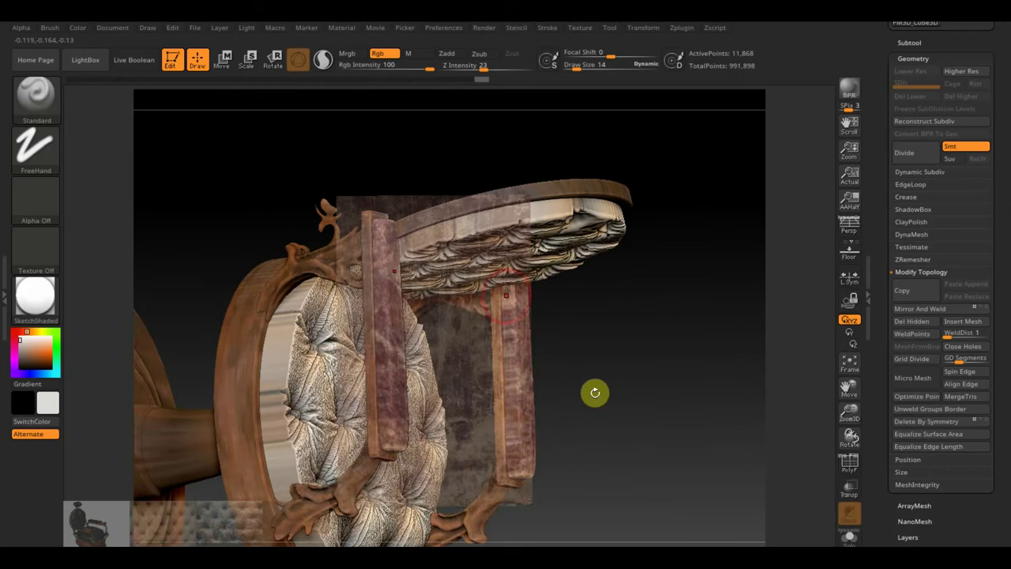
pyautogui.moveTo(632, 445)
pyautogui.mouseDown()
pyautogui.moveTo(597, 434)
pyautogui.moveTo(577, 325)
pyautogui.moveTo(650, 353)
pyautogui.mouseUp()
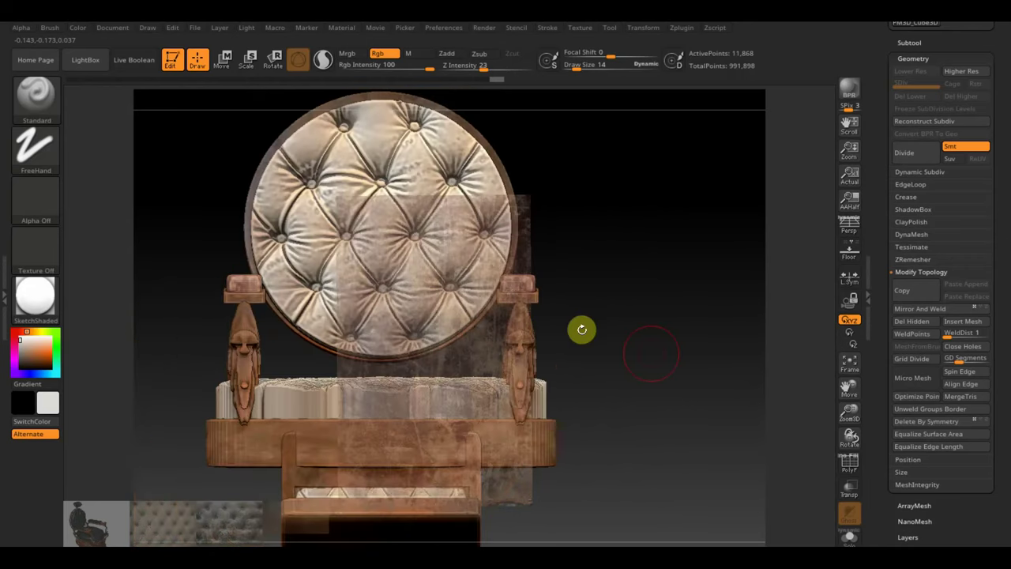
# Enlarge the SpotLight texture image to cover the backrest, keeping it on screen
pyautogui.hotkey('shift', 'z')
pyautogui.click(477, 228)
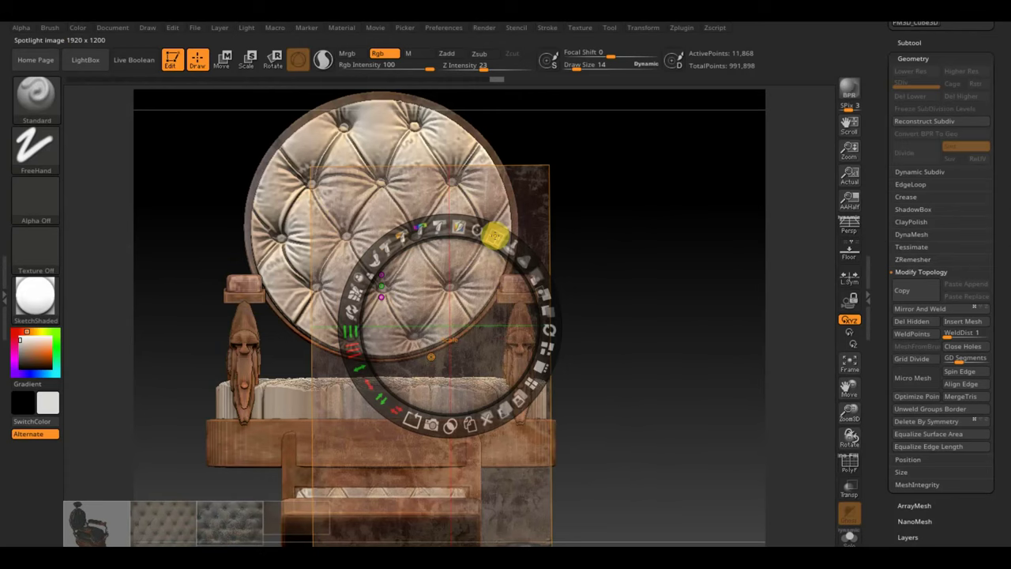
pyautogui.moveTo(494, 235); pyautogui.dragTo(464, 267)
pyautogui.press('z')
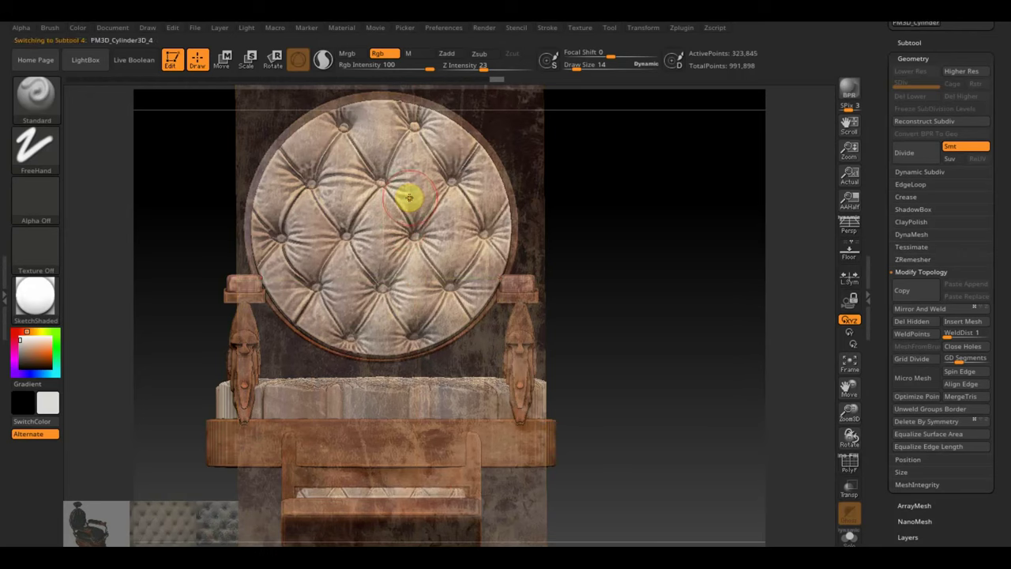
# With brush size 33, paint the round cushion and backrest side with the texture
pyautogui.moveTo(576, 66); pyautogui.dragTo(582, 66)
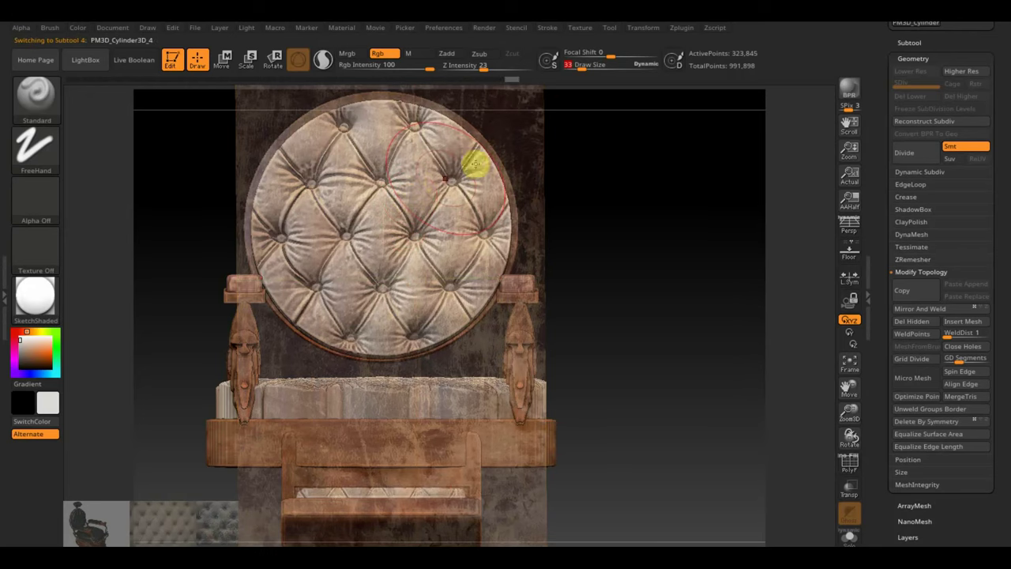
pyautogui.moveTo(377, 168)
pyautogui.mouseDown()
pyautogui.moveTo(322, 226)
pyautogui.moveTo(300, 197)
pyautogui.moveTo(316, 311)
pyautogui.moveTo(402, 300)
pyautogui.moveTo(474, 236)
pyautogui.mouseUp()
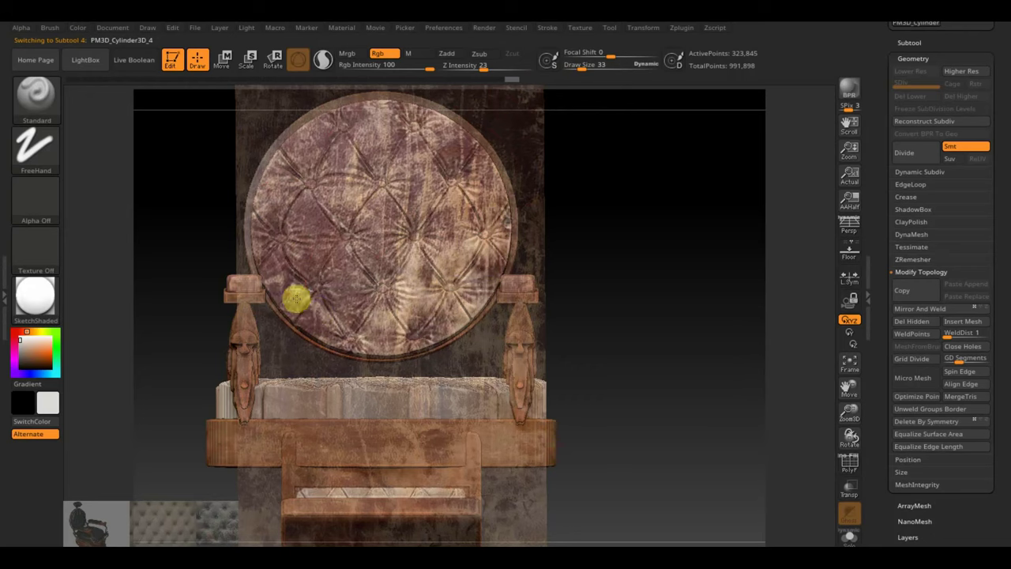
pyautogui.hotkey('shift', 'z')
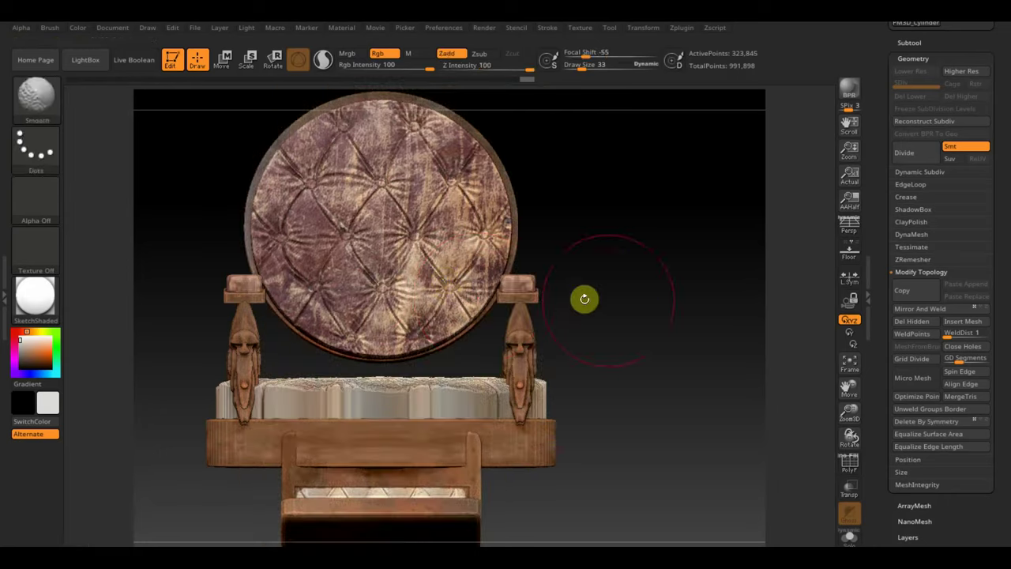
pyautogui.moveTo(634, 311)
pyautogui.mouseDown()
pyautogui.moveTo(602, 315)
pyautogui.moveTo(566, 295)
pyautogui.mouseUp()
pyautogui.hotkey('shift', 'z')
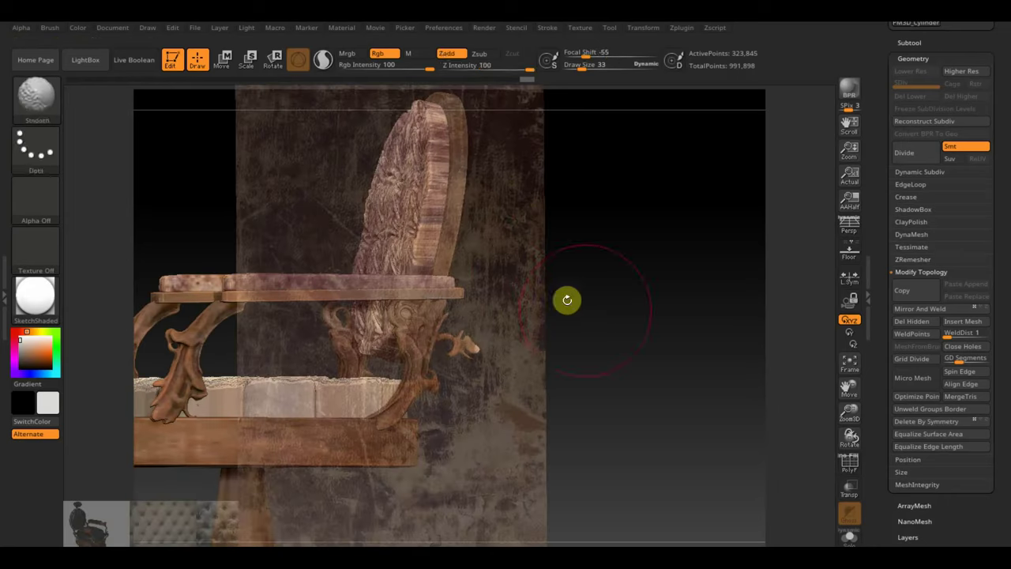
pyautogui.moveTo(592, 65); pyautogui.dragTo(577, 67)
pyautogui.moveTo(438, 118); pyautogui.dragTo(430, 254)
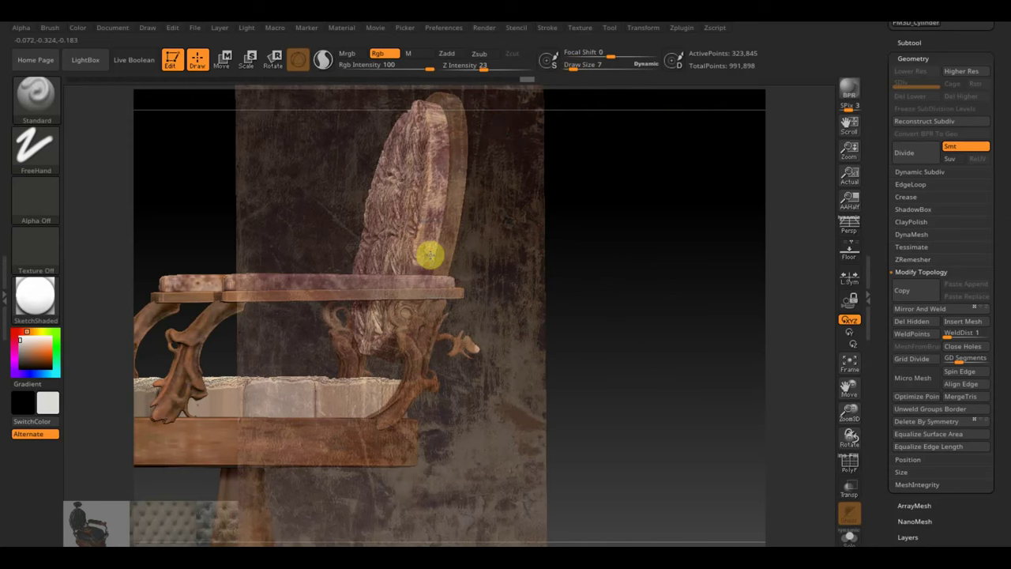
# Rotate the chair until the footrest cushion faces the viewer and show the subtool list
pyautogui.moveTo(549, 324)
pyautogui.mouseDown()
pyautogui.moveTo(566, 336)
pyautogui.moveTo(645, 258)
pyautogui.moveTo(646, 377)
pyautogui.mouseUp()
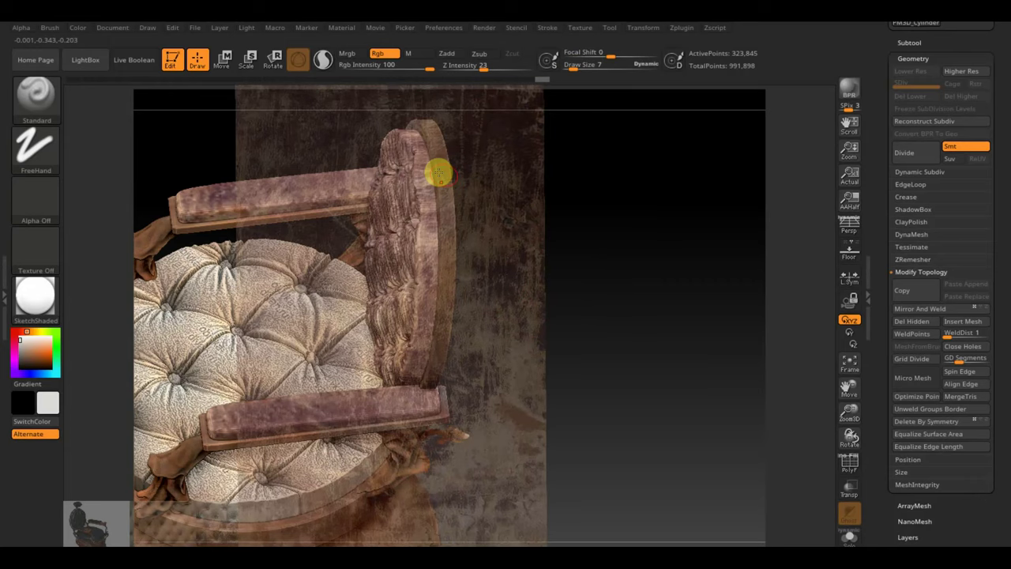
pyautogui.moveTo(452, 284); pyautogui.dragTo(634, 205)
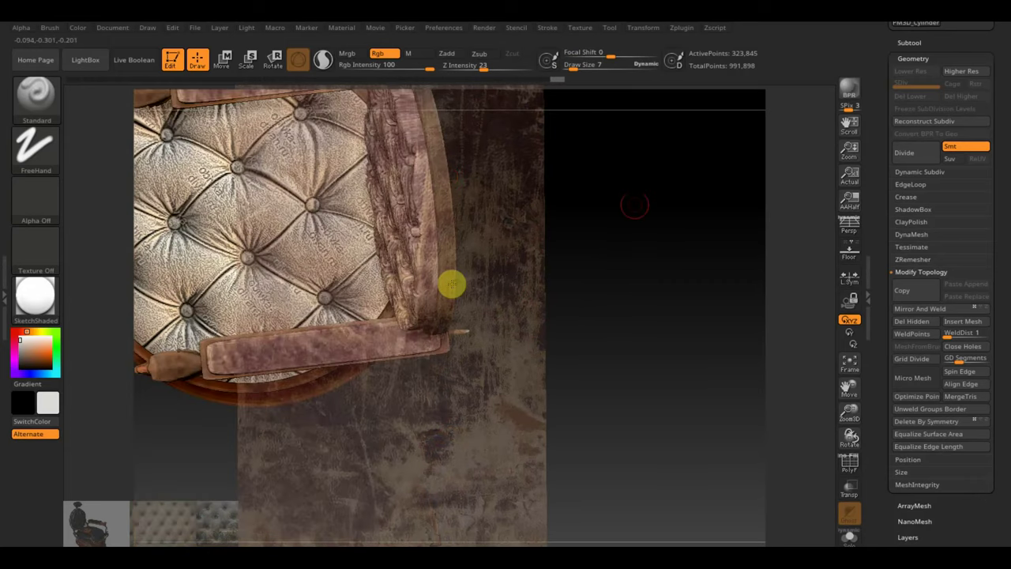
pyautogui.moveTo(452, 284); pyautogui.dragTo(415, 245)
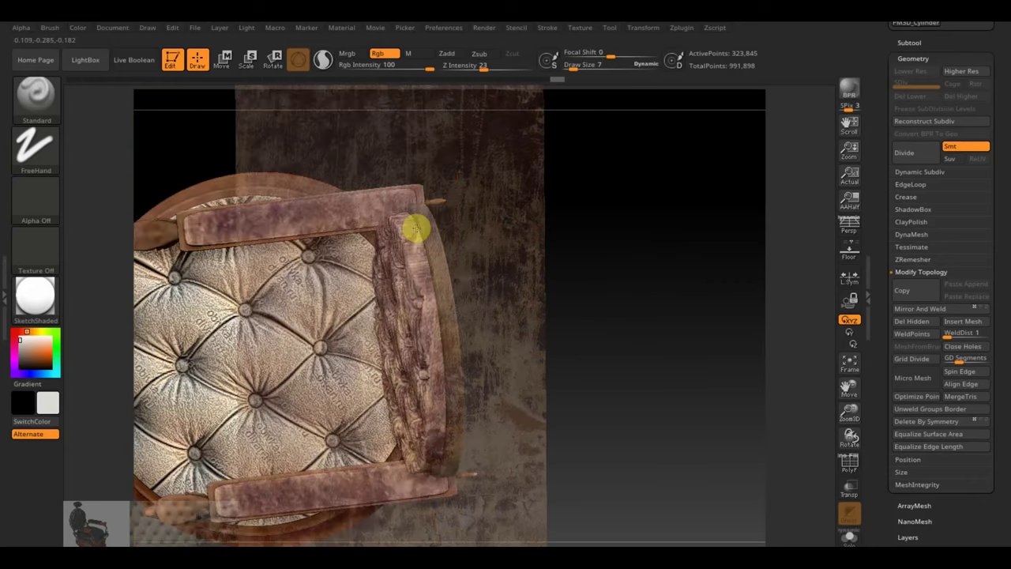
pyautogui.moveTo(626, 249); pyautogui.dragTo(640, 300)
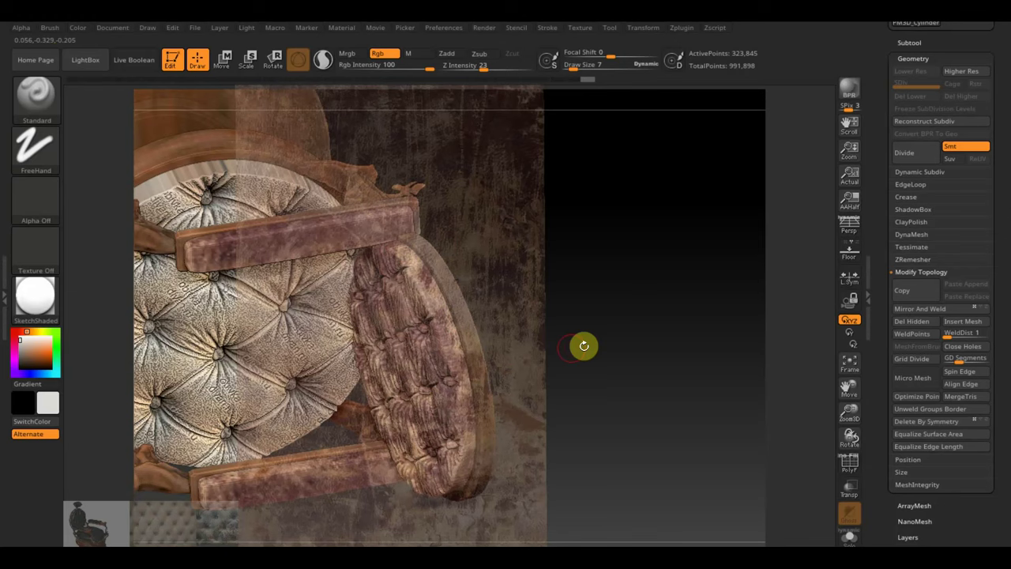
pyautogui.moveTo(583, 345); pyautogui.dragTo(600, 339)
pyautogui.click(912, 41)
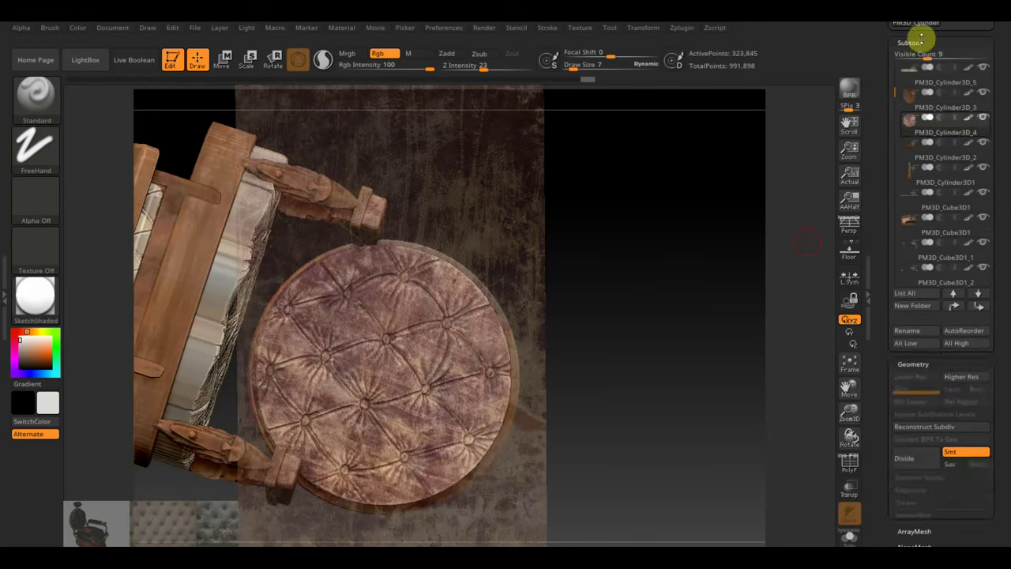
# Solo the footrest cushion and paint lighter streaks down its face and lower left
pyautogui.click(983, 119)
pyautogui.moveTo(767, 200); pyautogui.dragTo(752, 254)
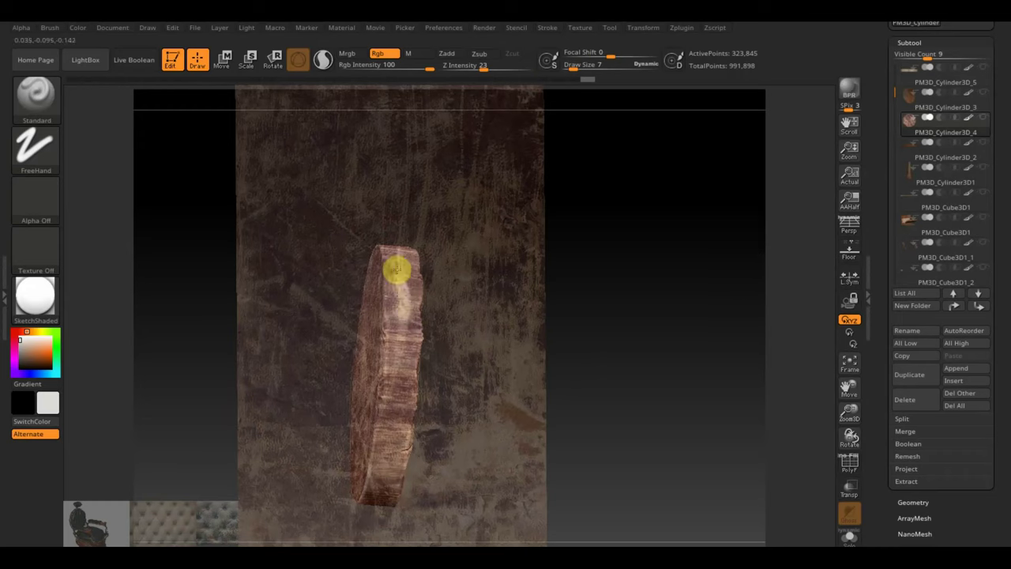
pyautogui.moveTo(397, 269); pyautogui.dragTo(406, 289)
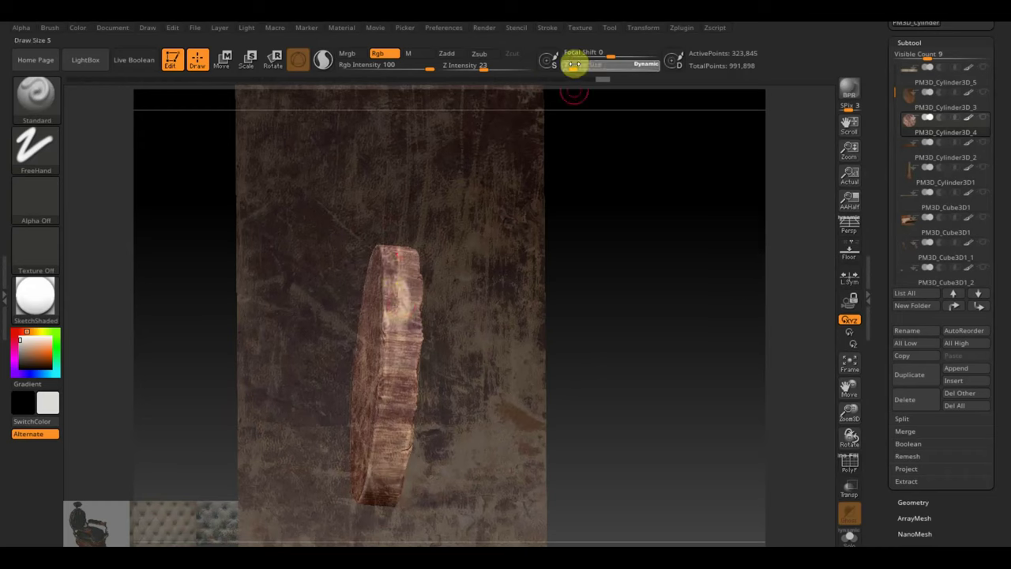
pyautogui.moveTo(383, 264); pyautogui.dragTo(392, 394)
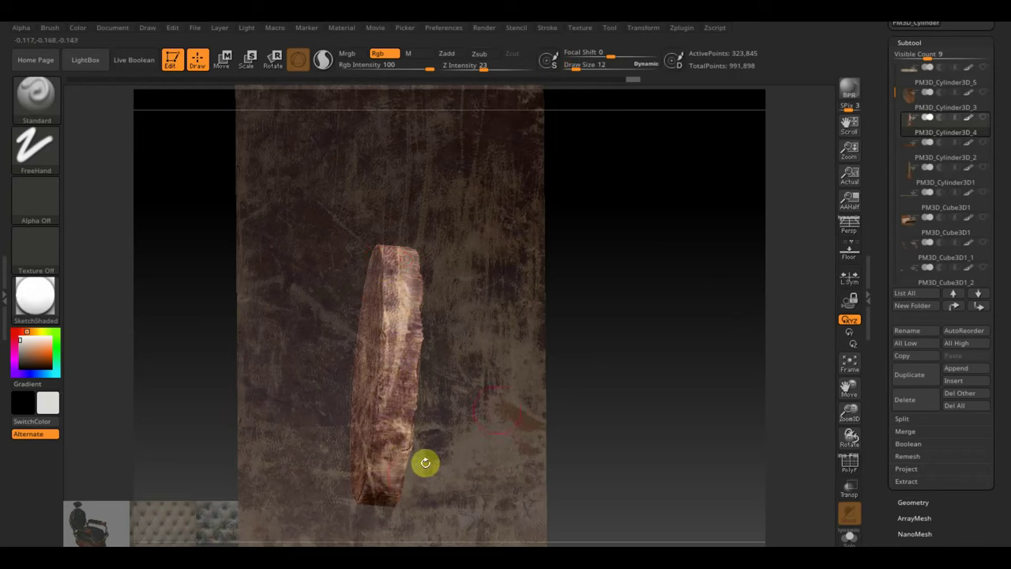
pyautogui.moveTo(424, 463); pyautogui.dragTo(614, 393)
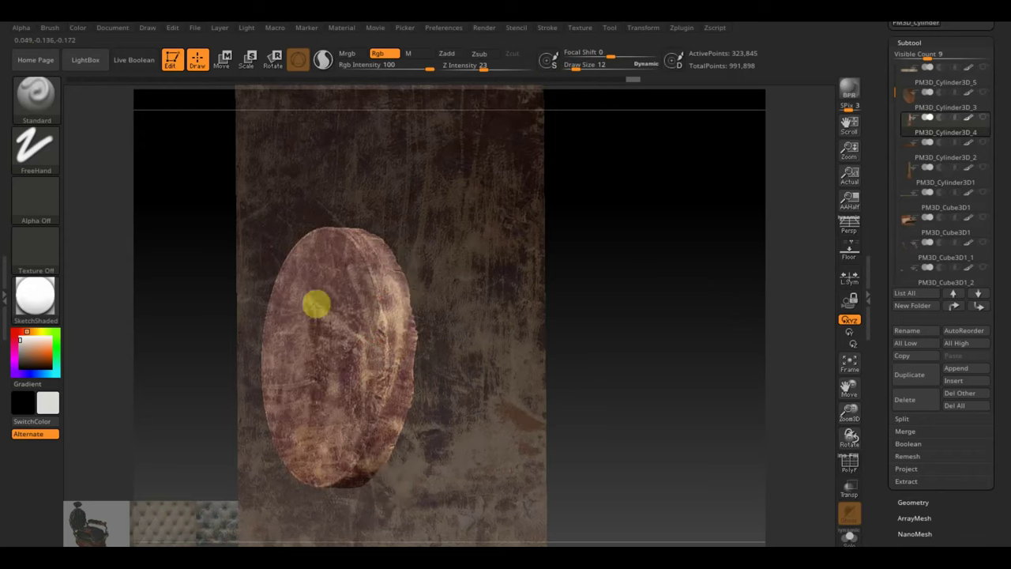
pyautogui.moveTo(300, 364); pyautogui.dragTo(280, 399)
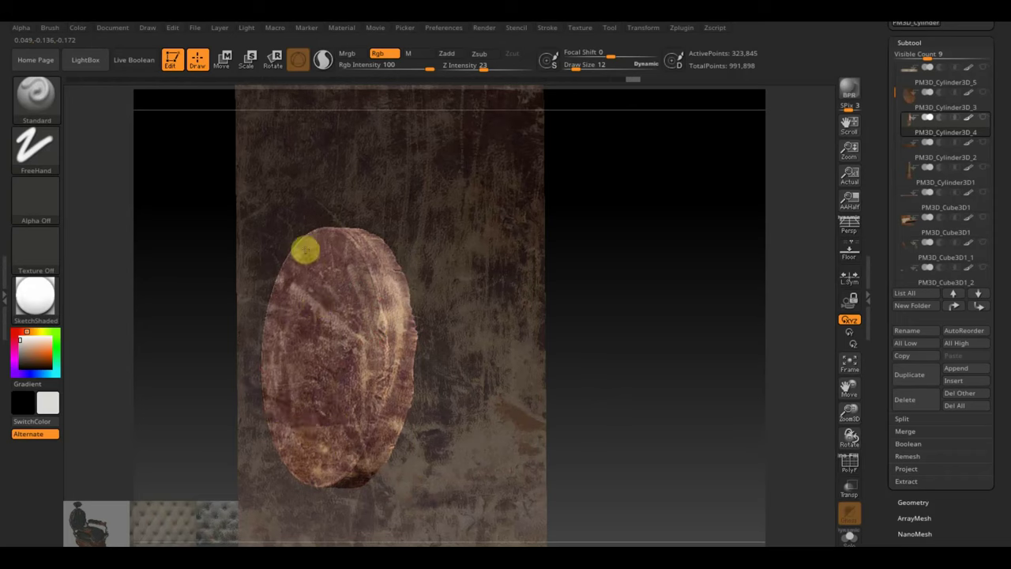
# Rotate and zoom to inspect the cushion's tufted face from the front and above
pyautogui.moveTo(371, 417); pyautogui.dragTo(489, 344)
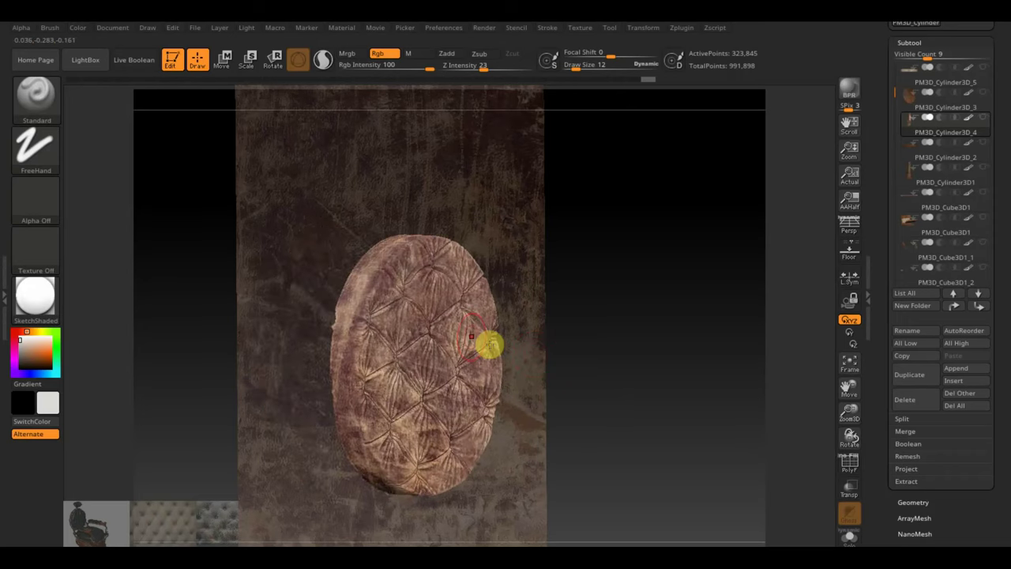
pyautogui.moveTo(463, 376)
pyautogui.mouseDown()
pyautogui.moveTo(648, 329)
pyautogui.moveTo(612, 330)
pyautogui.mouseUp()
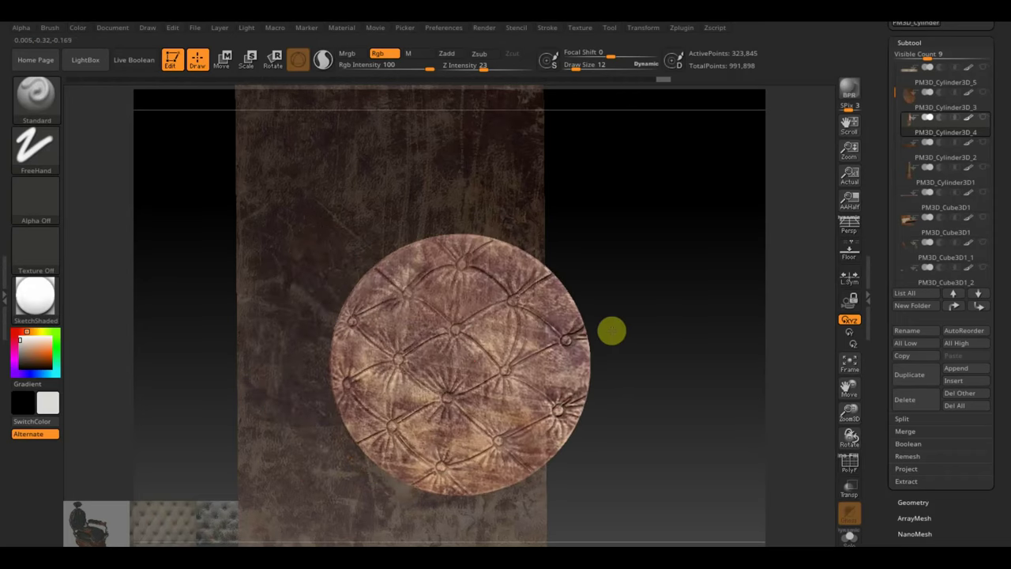
pyautogui.click(668, 335)
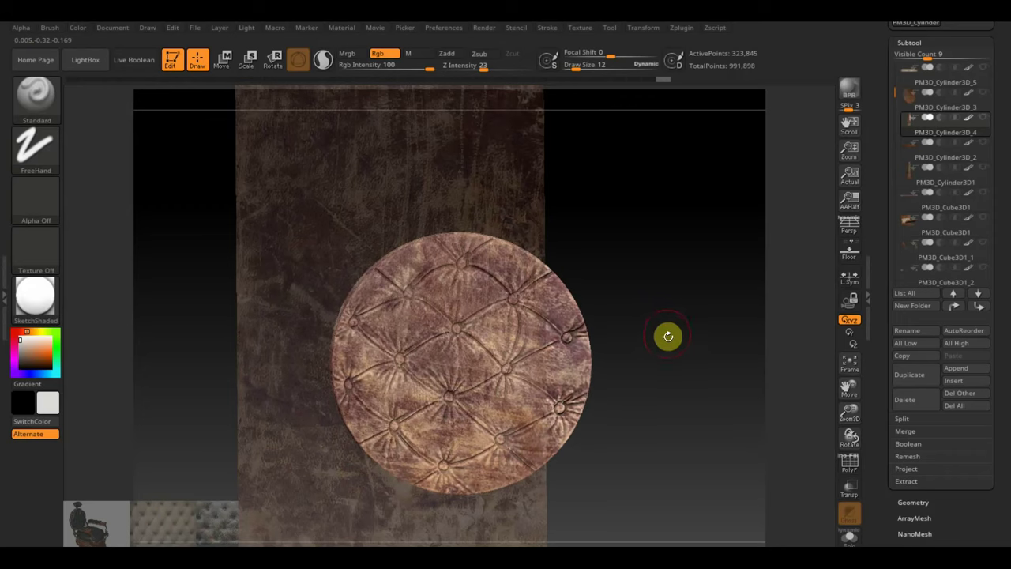
pyautogui.moveTo(679, 341)
pyautogui.mouseDown()
pyautogui.moveTo(680, 266)
pyautogui.moveTo(636, 208)
pyautogui.mouseUp()
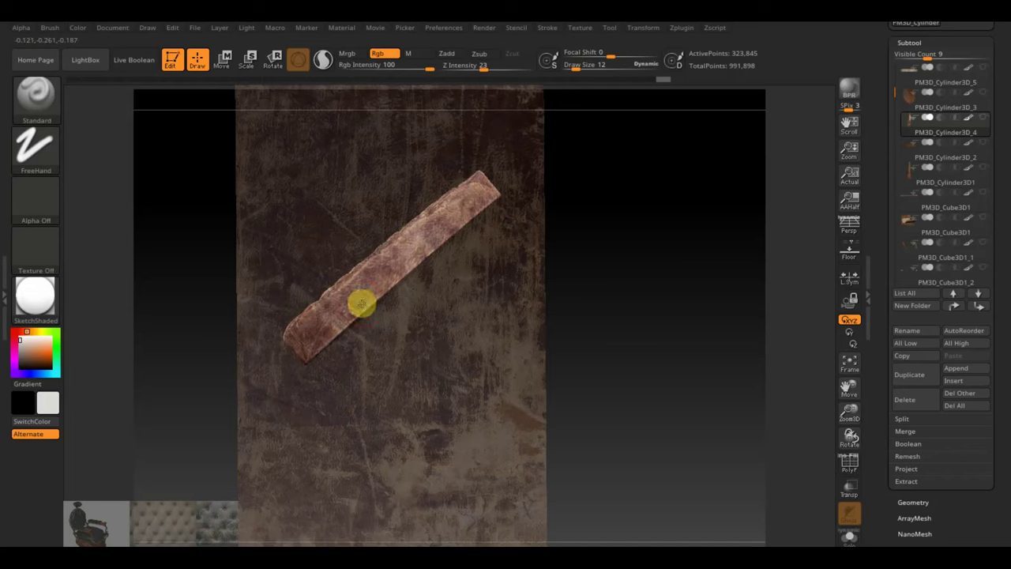
pyautogui.moveTo(312, 350)
pyautogui.mouseDown()
pyautogui.moveTo(476, 352)
pyautogui.moveTo(648, 317)
pyautogui.moveTo(675, 406)
pyautogui.moveTo(666, 386)
pyautogui.mouseUp()
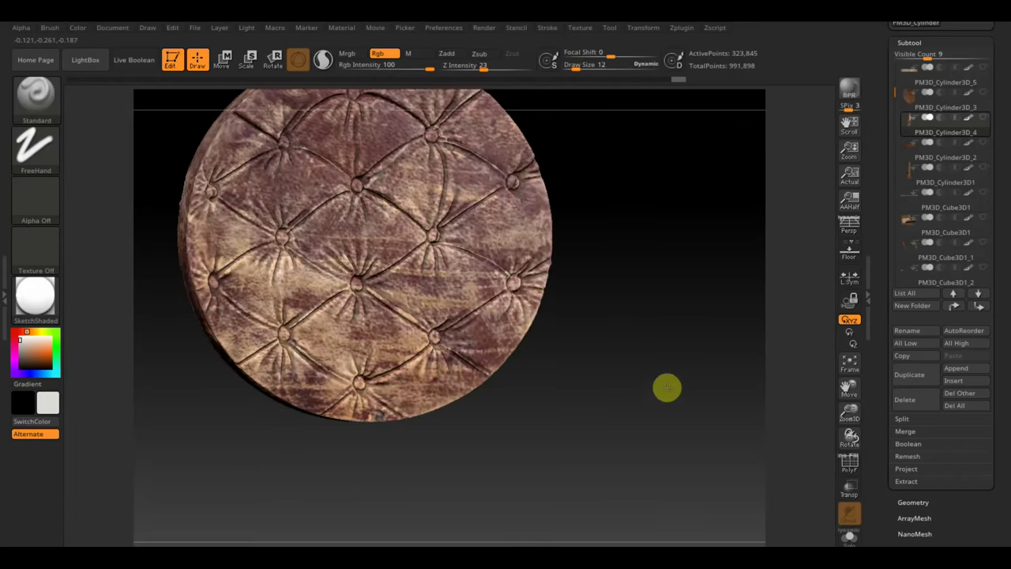
pyautogui.keyDown('alt'); pyautogui.moveTo(634, 329); pyautogui.dragTo(656, 364); pyautogui.keyUp('alt')
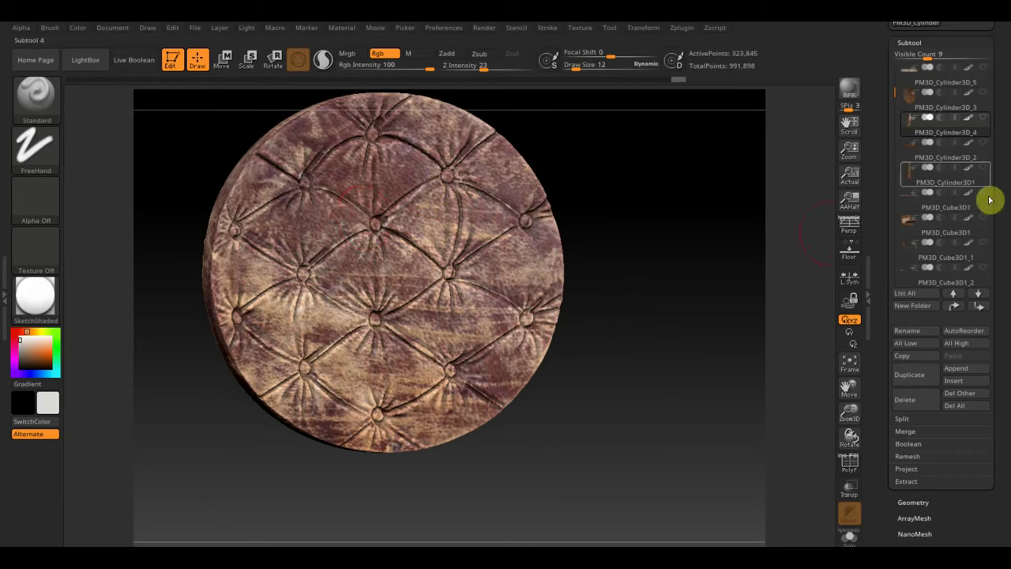
# Turn Solo off to show the whole chair and select the seat cushion subtool PM3D_Cylinder3D_5
pyautogui.press('shift')
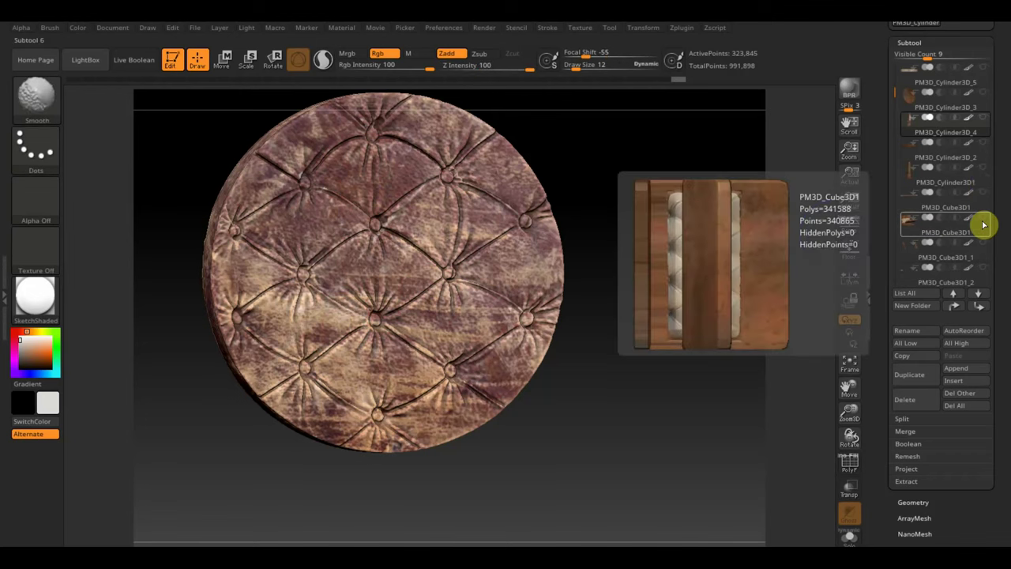
pyautogui.keyDown('shift'); pyautogui.click(983, 117); pyautogui.keyUp('shift')
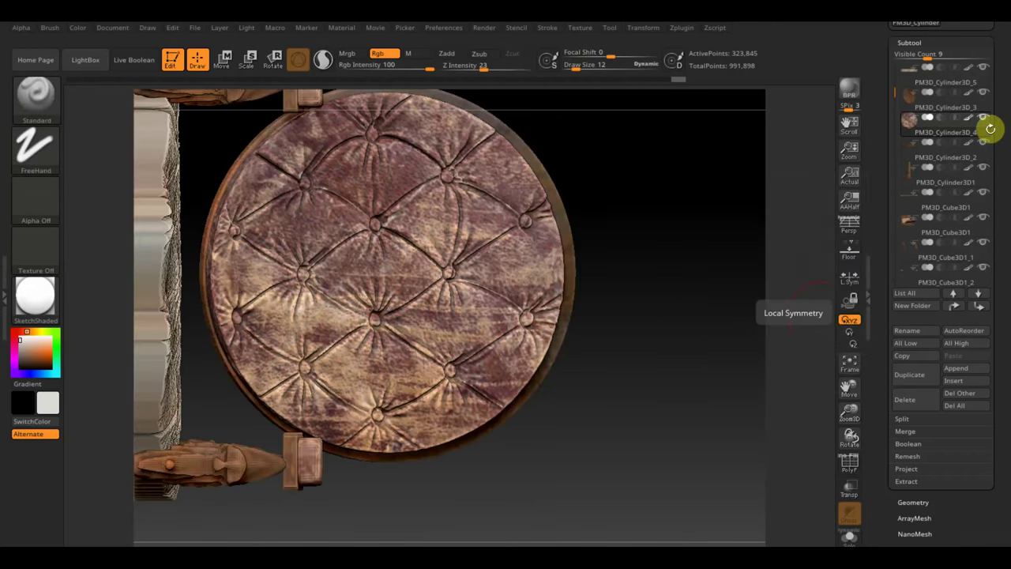
pyautogui.moveTo(739, 402)
pyautogui.mouseDown()
pyautogui.moveTo(700, 274)
pyautogui.moveTo(718, 294)
pyautogui.moveTo(593, 282)
pyautogui.mouseUp()
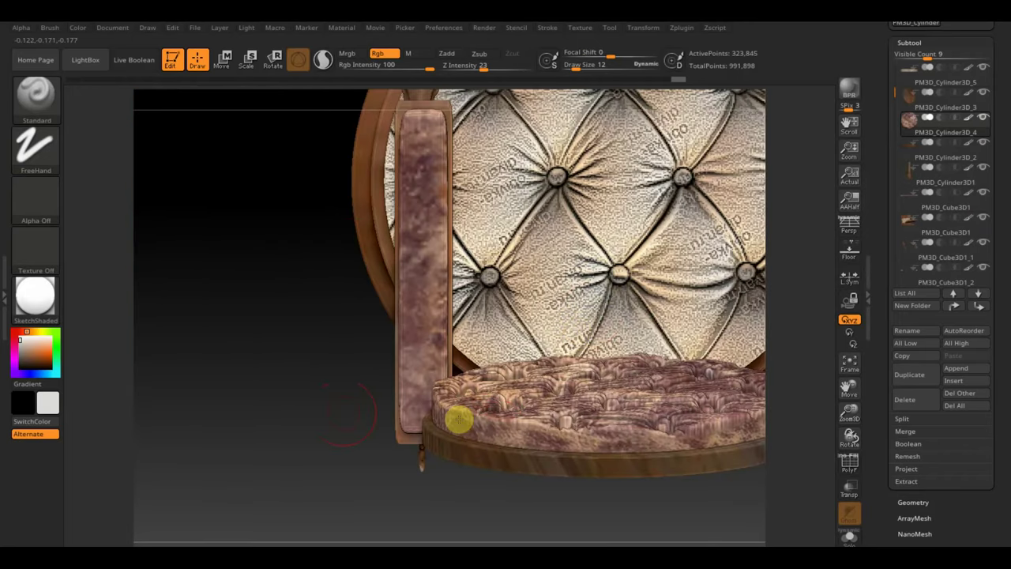
pyautogui.moveTo(345, 411)
pyautogui.keyDown('shift'); pyautogui.mouseDown()
pyautogui.moveTo(402, 268)
pyautogui.moveTo(401, 222)
pyautogui.mouseUp(); pyautogui.keyUp('shift')
pyautogui.keyDown('alt'); pyautogui.click(395, 248); pyautogui.keyUp('alt')
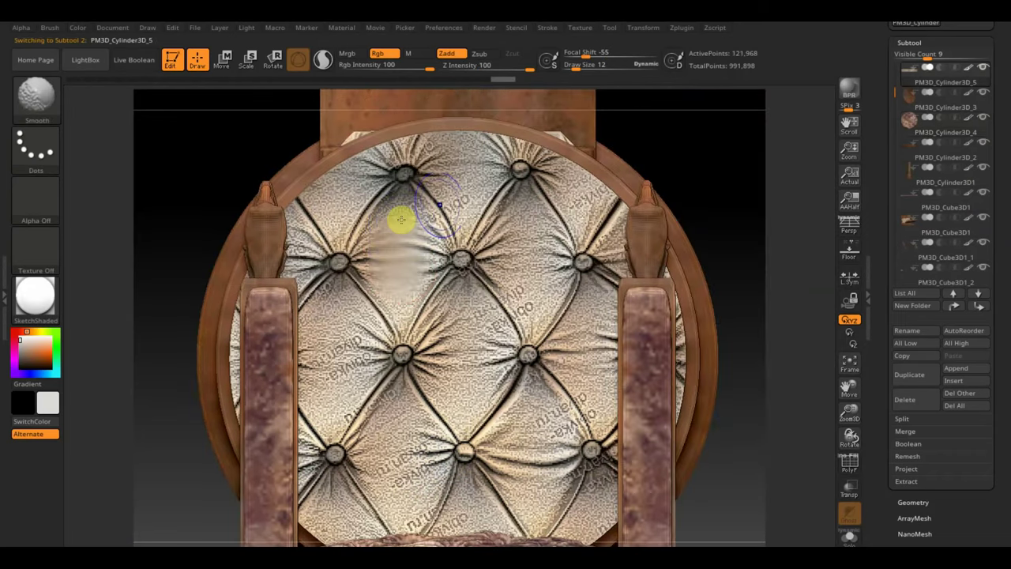
# Undo a stray smoothed patch and apply Deformation > Polish By Features to the cushion
pyautogui.scroll(-5, 963, 426)
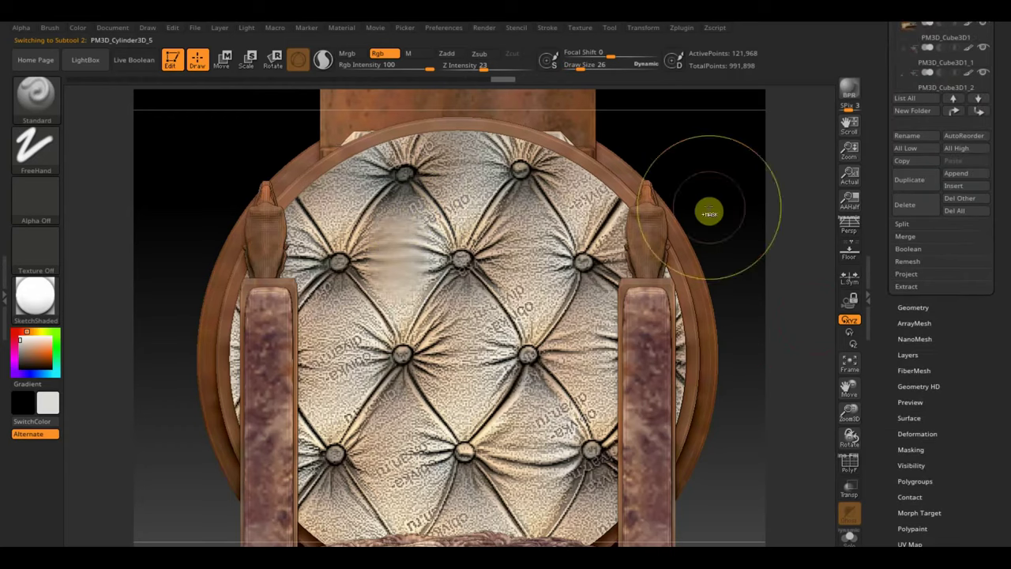
pyautogui.hotkey('ctrl', 'z')
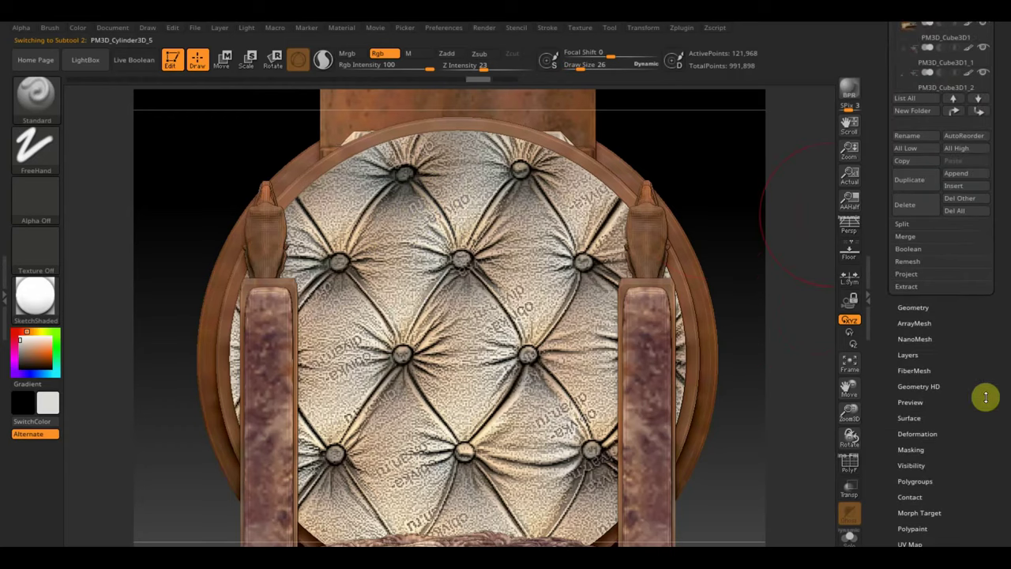
pyautogui.scroll(-1, 971, 389)
pyautogui.click(927, 384)
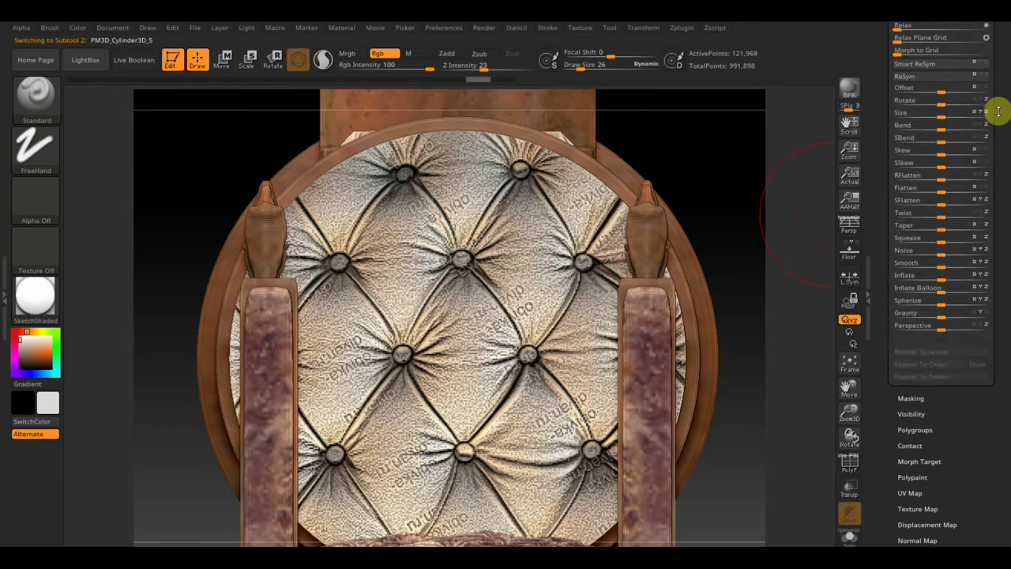
pyautogui.moveTo(993, 106); pyautogui.dragTo(964, 143)
pyautogui.click(900, 154)
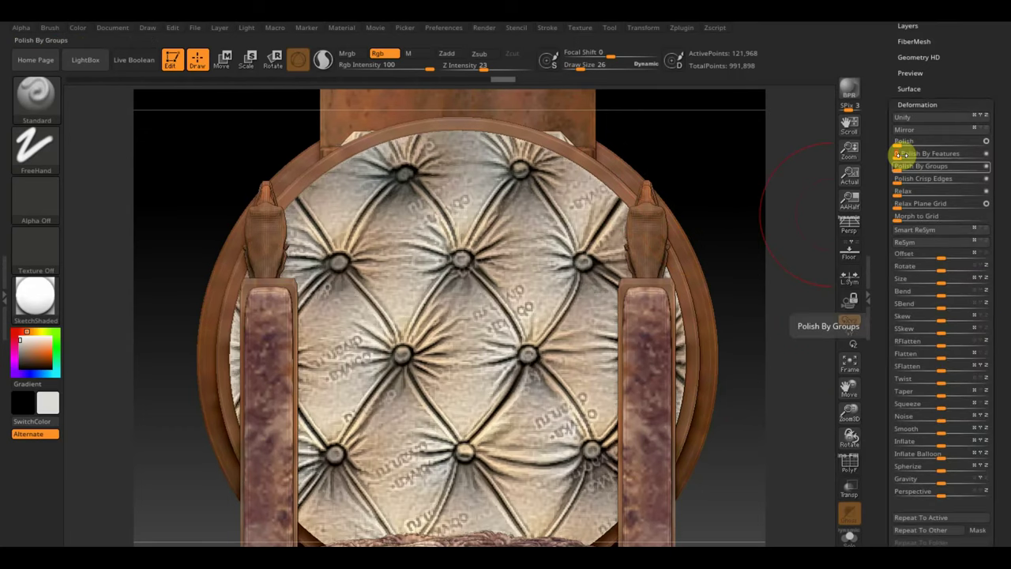
pyautogui.moveTo(759, 247); pyautogui.dragTo(738, 134)
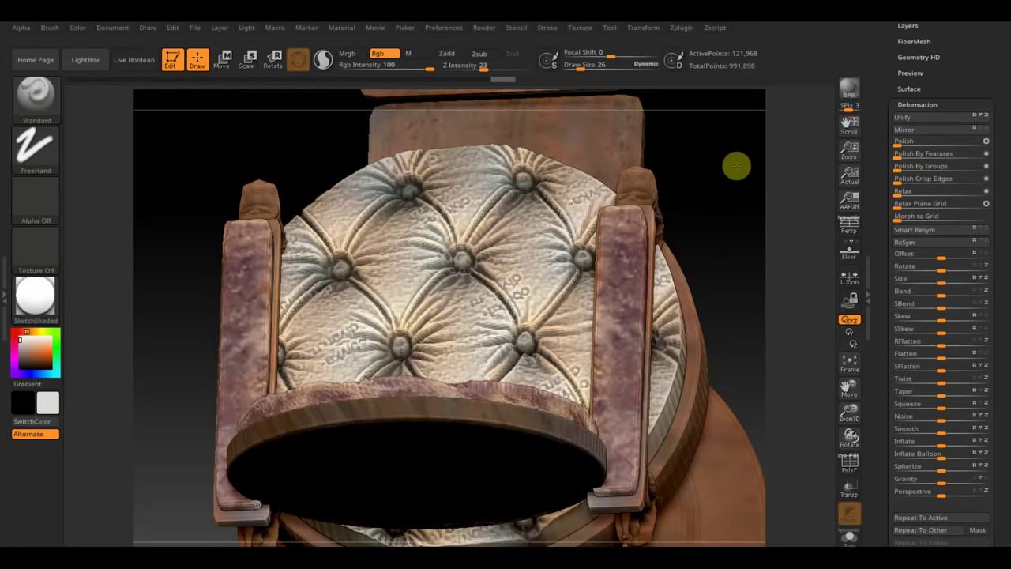
pyautogui.moveTo(736, 177)
pyautogui.mouseDown()
pyautogui.moveTo(735, 187)
pyautogui.moveTo(765, 139)
pyautogui.mouseUp()
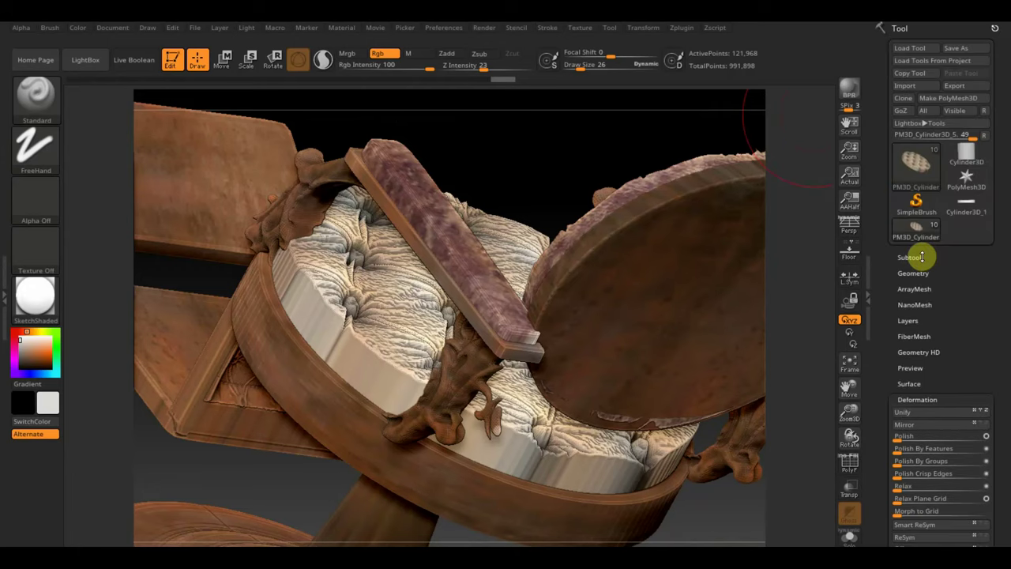
# Solo the seat cushion and smooth its side edge and surface detail
pyautogui.click(909, 257)
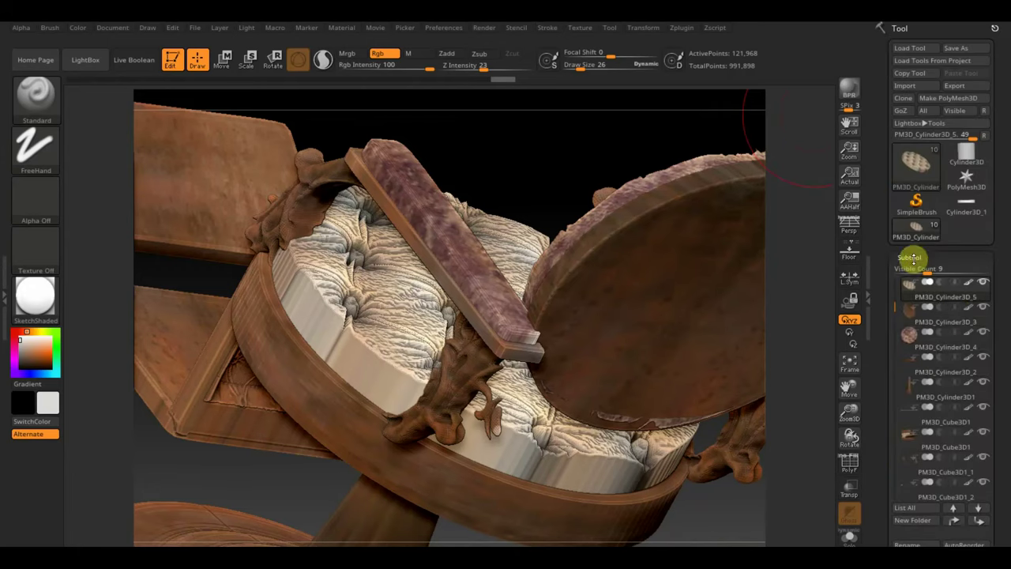
pyautogui.click(984, 286)
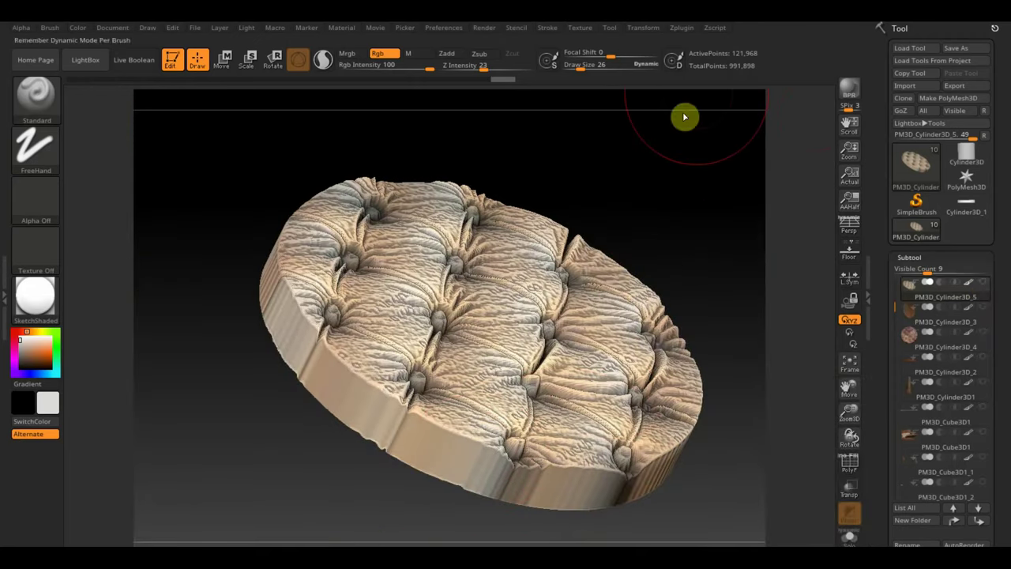
pyautogui.press('shift')
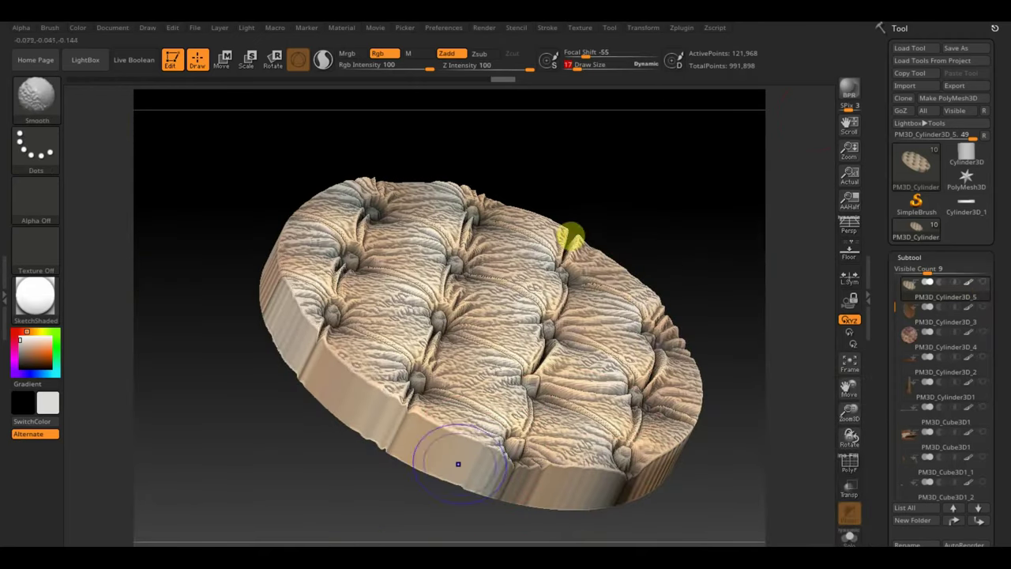
pyautogui.moveTo(472, 463)
pyautogui.keyDown('shift'); pyautogui.mouseDown()
pyautogui.moveTo(456, 410)
pyautogui.moveTo(467, 397)
pyautogui.moveTo(372, 384)
pyautogui.moveTo(333, 365)
pyautogui.moveTo(266, 293)
pyautogui.moveTo(294, 368)
pyautogui.mouseUp(); pyautogui.keyUp('shift')
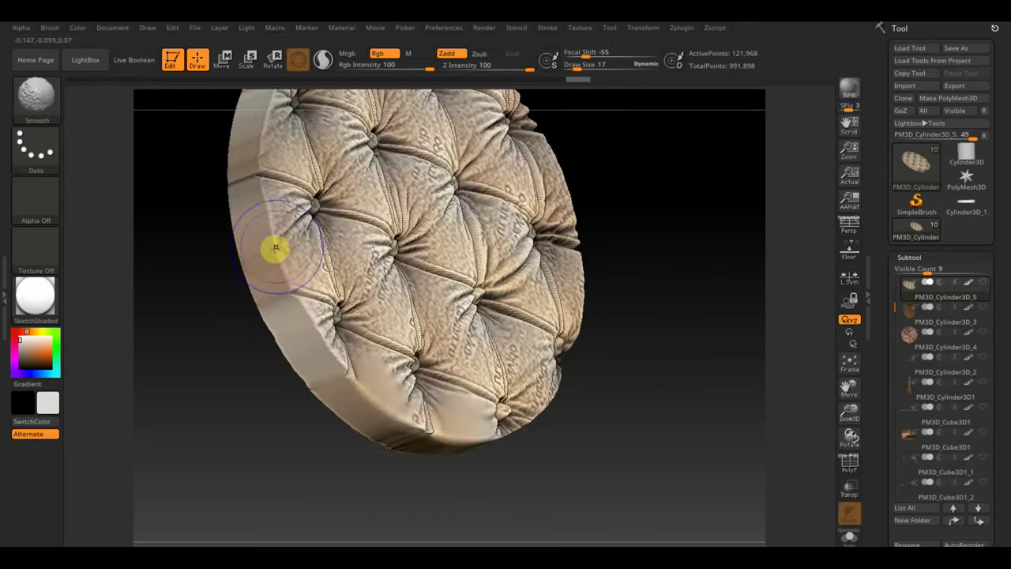
pyautogui.moveTo(423, 254)
pyautogui.keyDown('shift'); pyautogui.mouseDown()
pyautogui.moveTo(429, 214)
pyautogui.moveTo(383, 181)
pyautogui.moveTo(356, 187)
pyautogui.moveTo(365, 254)
pyautogui.mouseUp(); pyautogui.keyUp('shift')
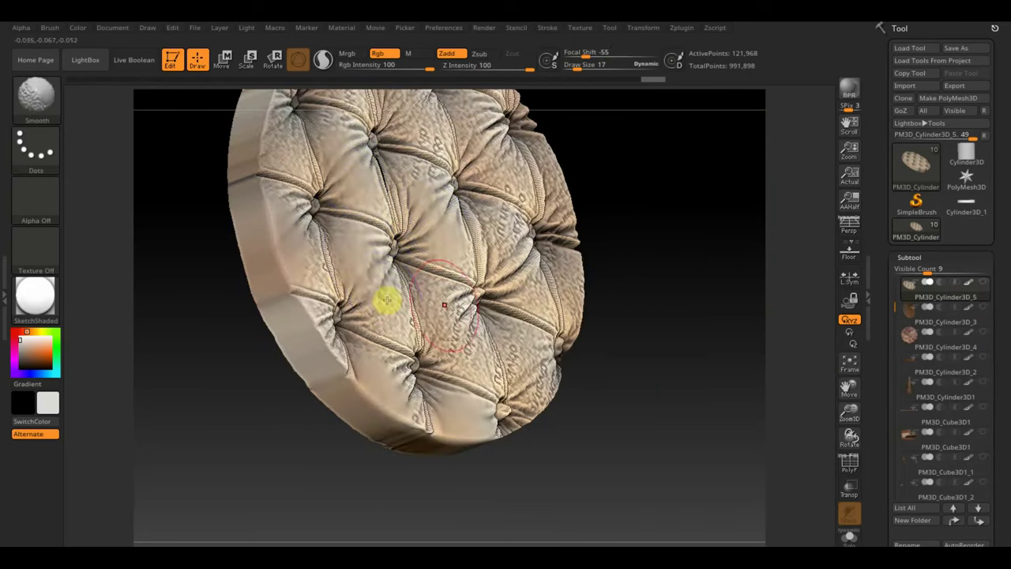
# Orbit to a front view, smooth near the top-right rim, then undo that stroke
pyautogui.moveTo(668, 318); pyautogui.dragTo(576, 334)
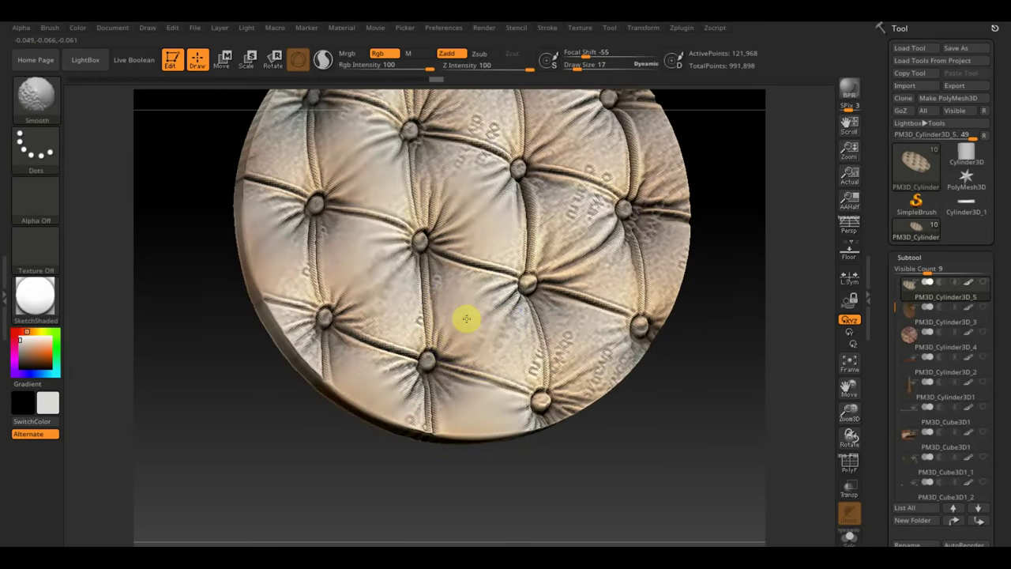
pyautogui.press('shift')
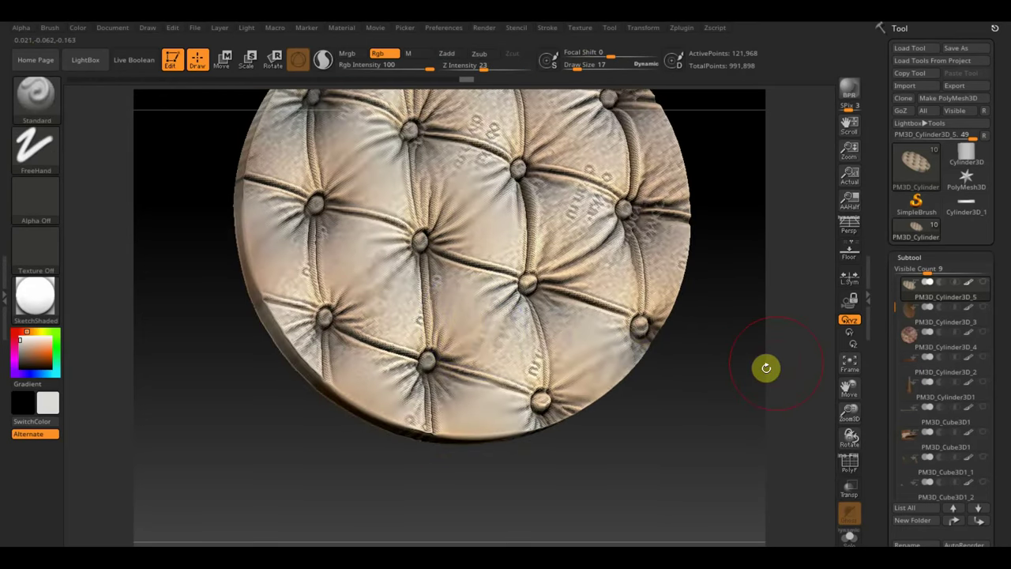
pyautogui.keyDown('shift'); pyautogui.moveTo(766, 368); pyautogui.dragTo(526, 248); pyautogui.keyUp('shift')
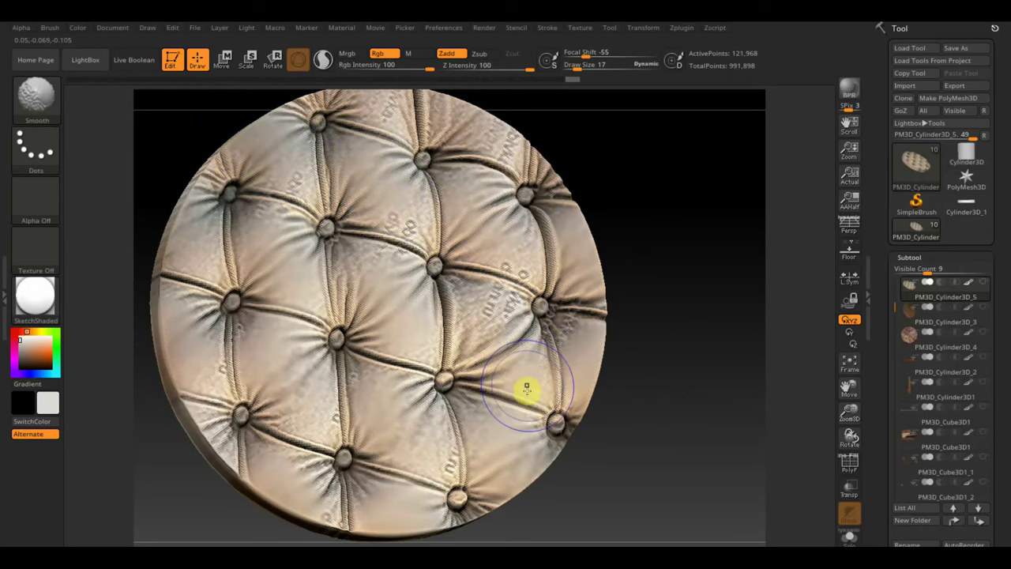
pyautogui.press('shift')
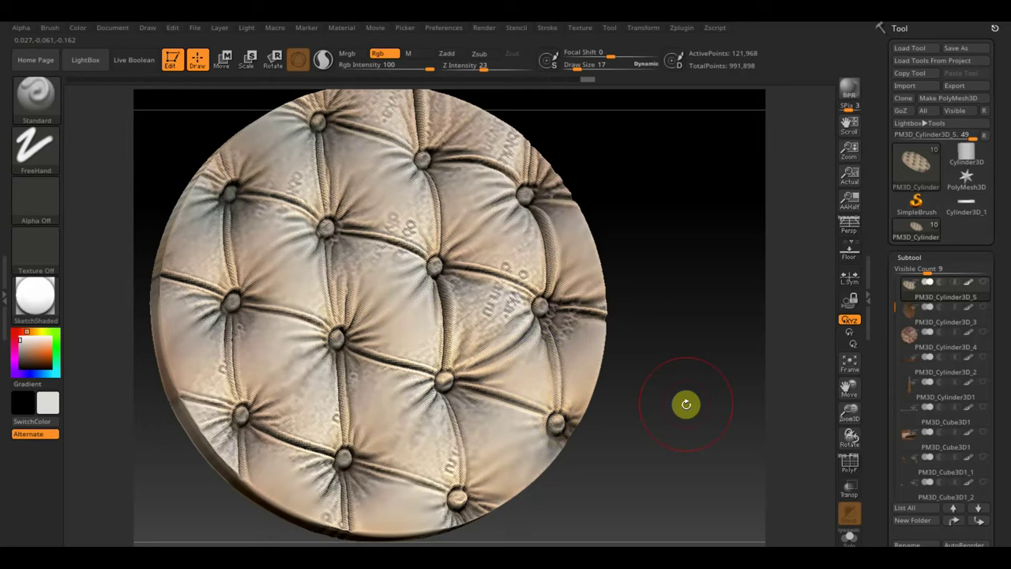
pyautogui.moveTo(686, 403)
pyautogui.mouseDown()
pyautogui.moveTo(724, 293)
pyautogui.moveTo(692, 410)
pyautogui.mouseUp()
pyautogui.press('shift')
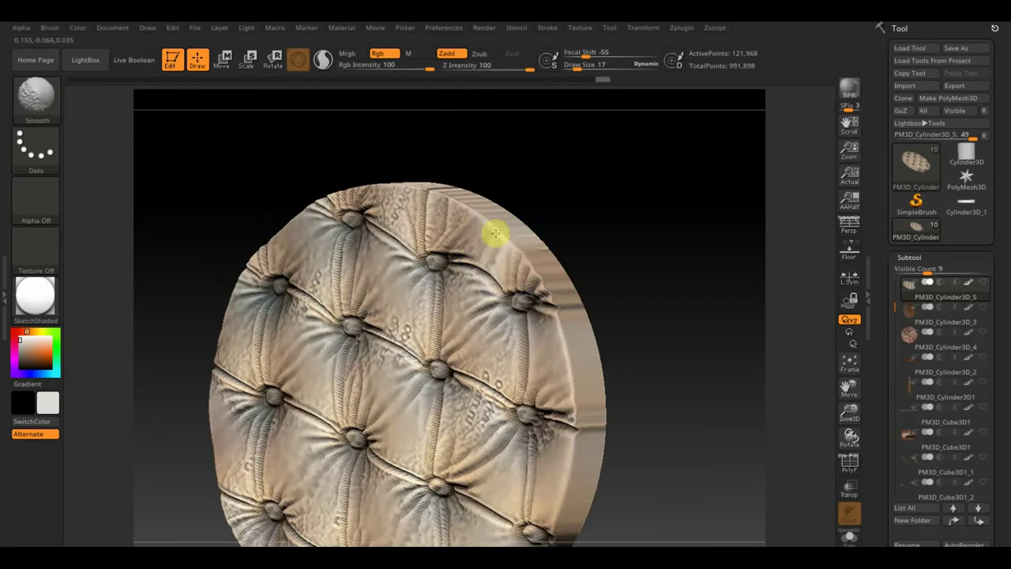
pyautogui.moveTo(495, 233)
pyautogui.keyDown('shift'); pyautogui.mouseDown()
pyautogui.moveTo(463, 194)
pyautogui.moveTo(419, 199)
pyautogui.moveTo(377, 162)
pyautogui.moveTo(708, 327)
pyautogui.moveTo(668, 253)
pyautogui.moveTo(631, 245)
pyautogui.mouseUp(); pyautogui.keyUp('shift')
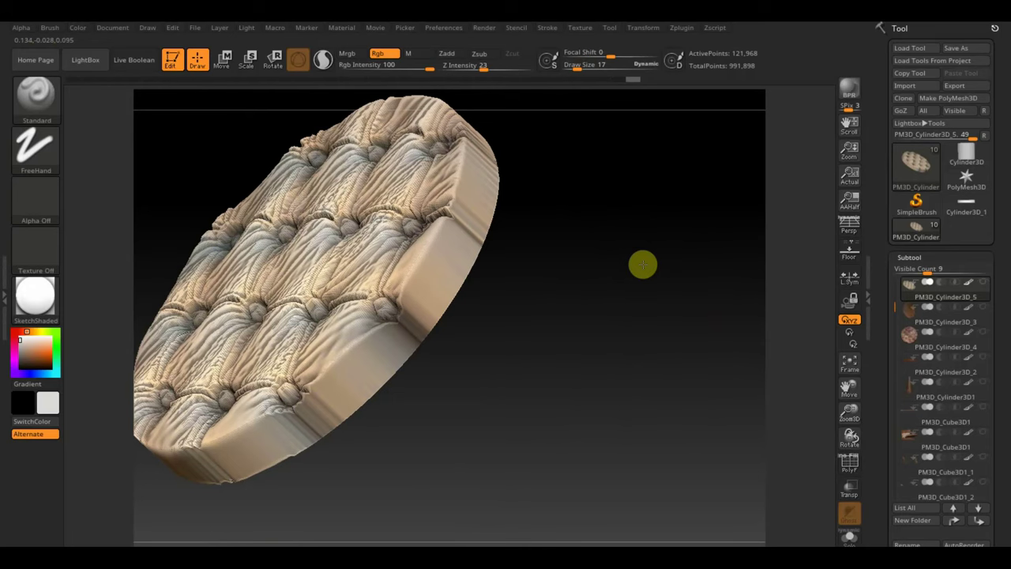
pyautogui.hotkey('ctrl', 'z')
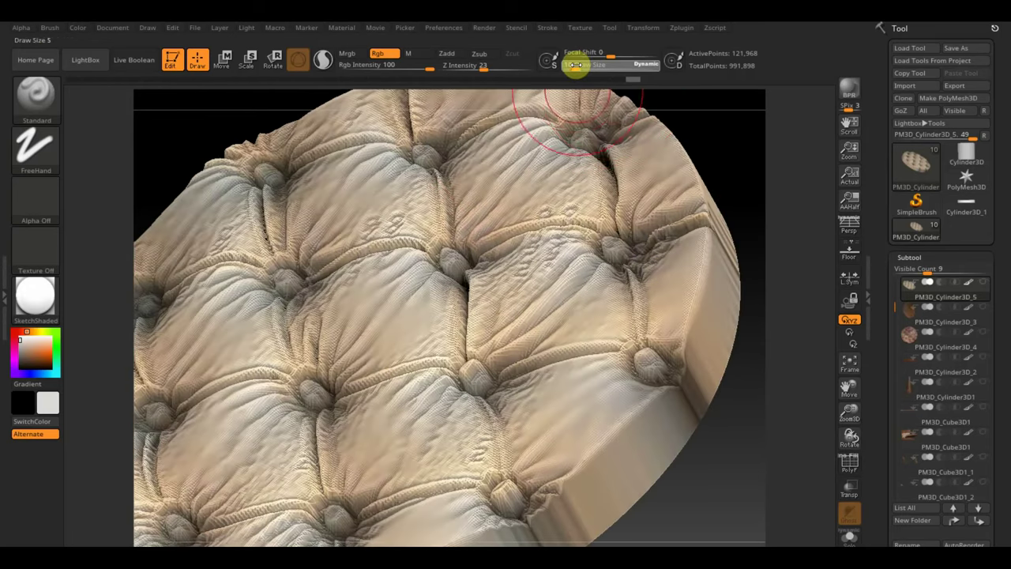
# Reduce Draw Size from 33 to 8 and step back through several sculpt strokes
pyautogui.moveTo(577, 69); pyautogui.dragTo(573, 71)
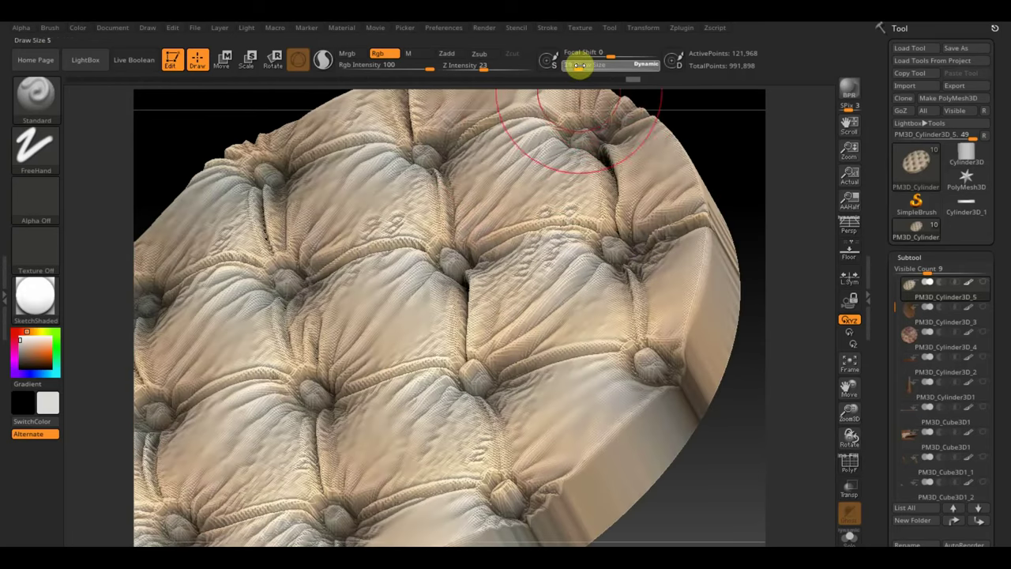
pyautogui.press('shift')
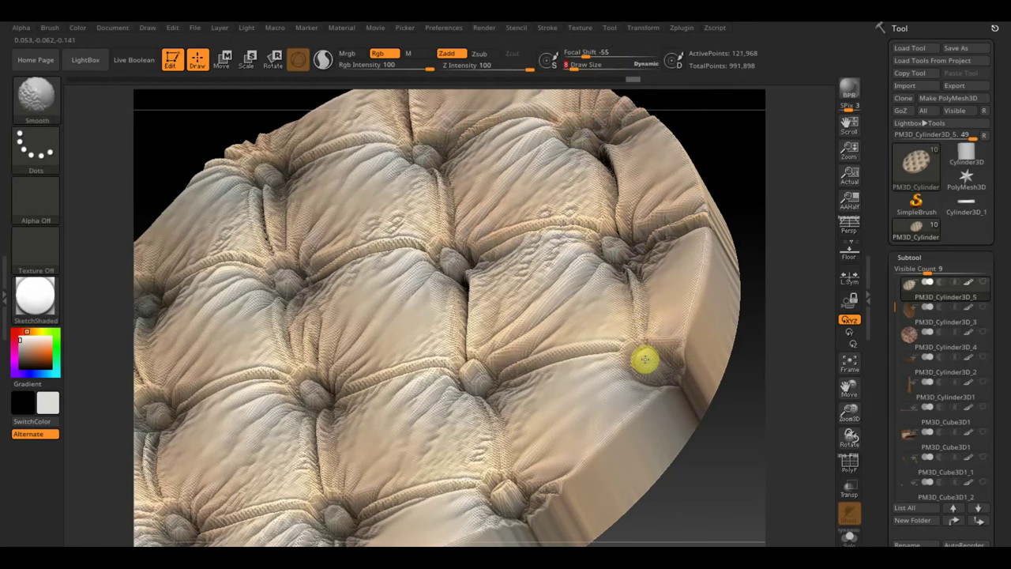
pyautogui.hotkey('ctrl', 'z')
pyautogui.hotkey('ctrl', 'z')
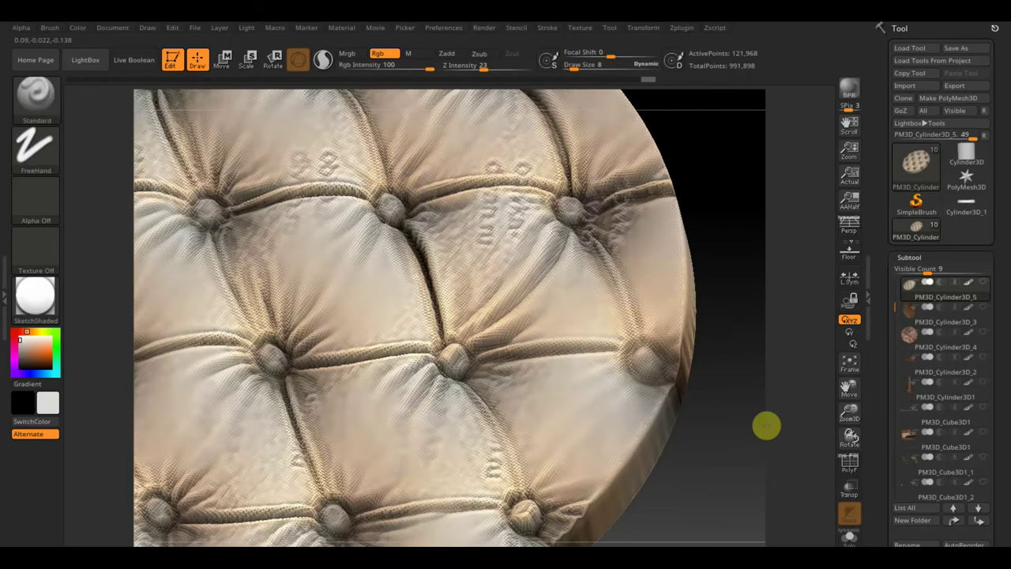
pyautogui.hotkey('ctrl', 'z')
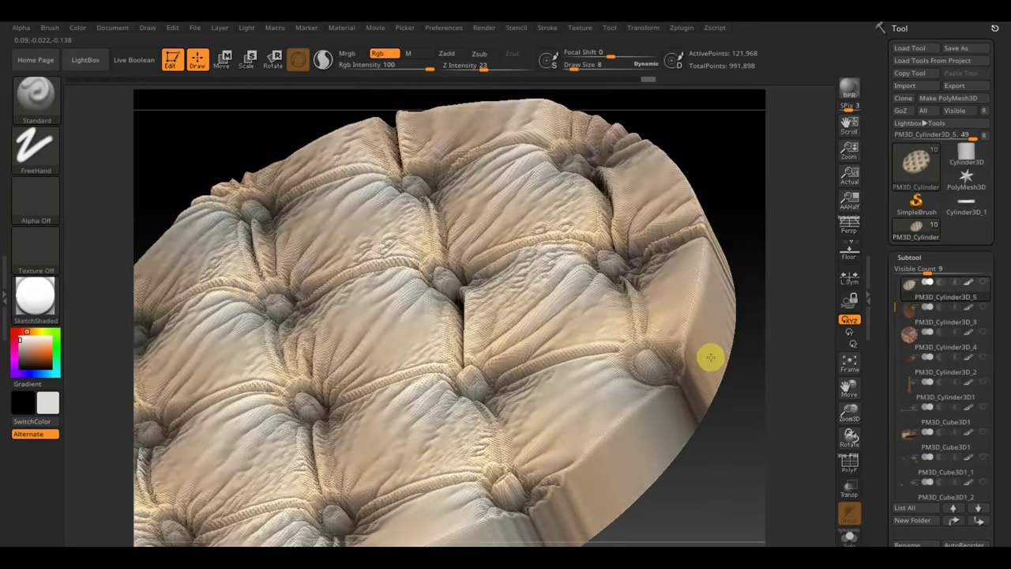
pyautogui.hotkey('ctrl', 'z')
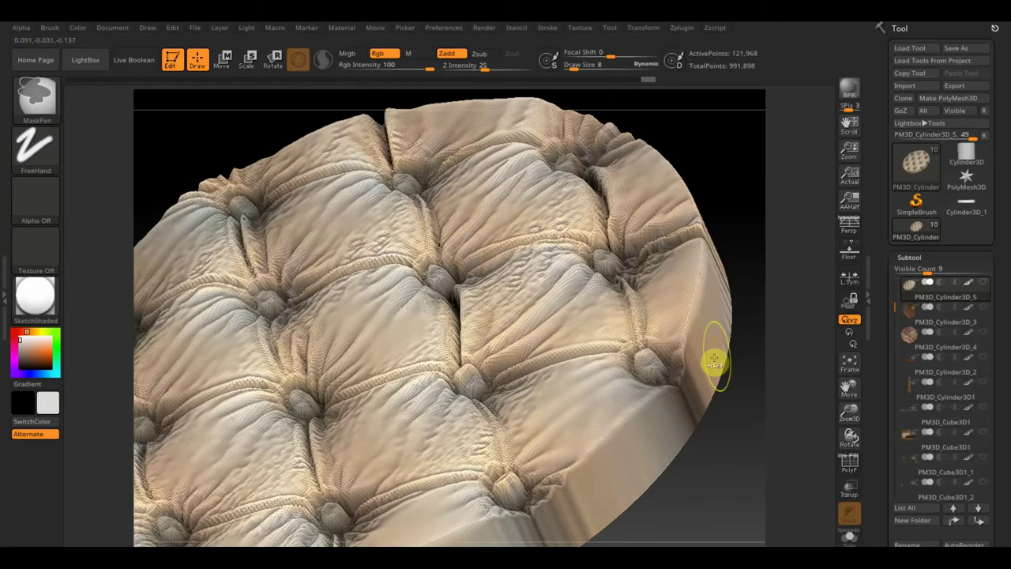
pyautogui.hotkey('ctrl', 'z')
pyautogui.hotkey('ctrl', 'z')
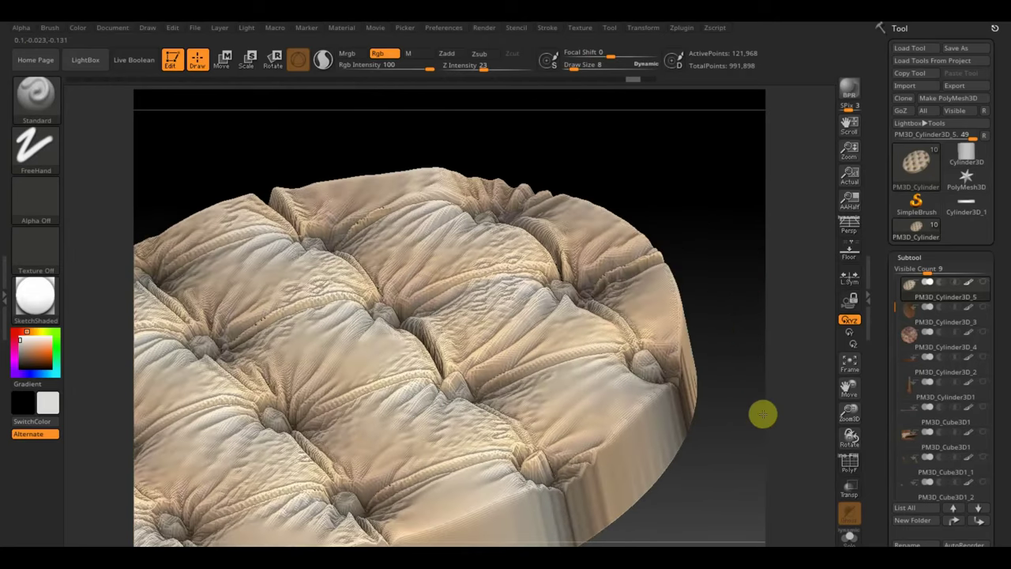
pyautogui.moveTo(763, 415); pyautogui.dragTo(766, 417)
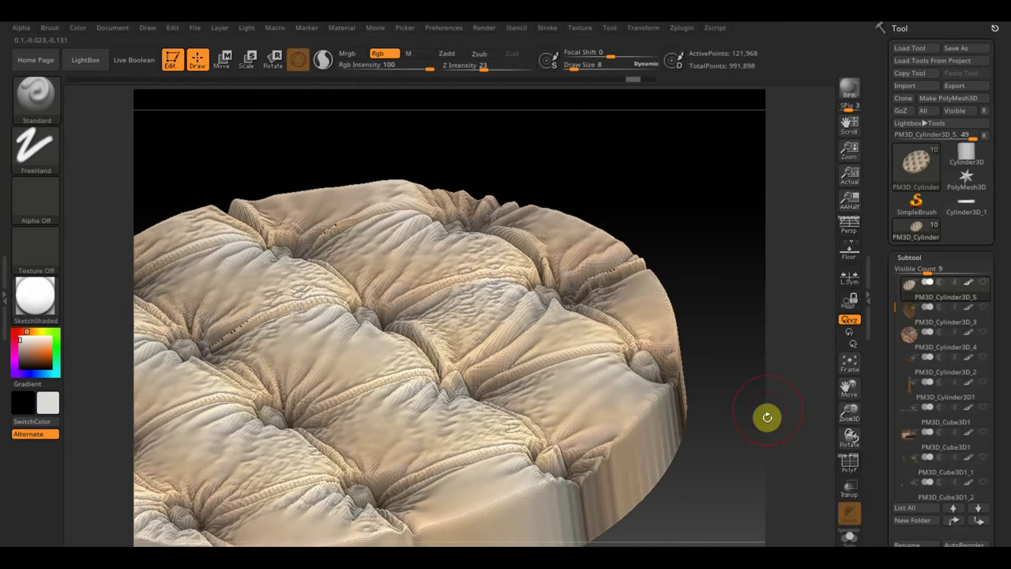
# With the Move Topological brush, nudge the rim, upper and lower-left tufts of the cushion
pyautogui.press('b')
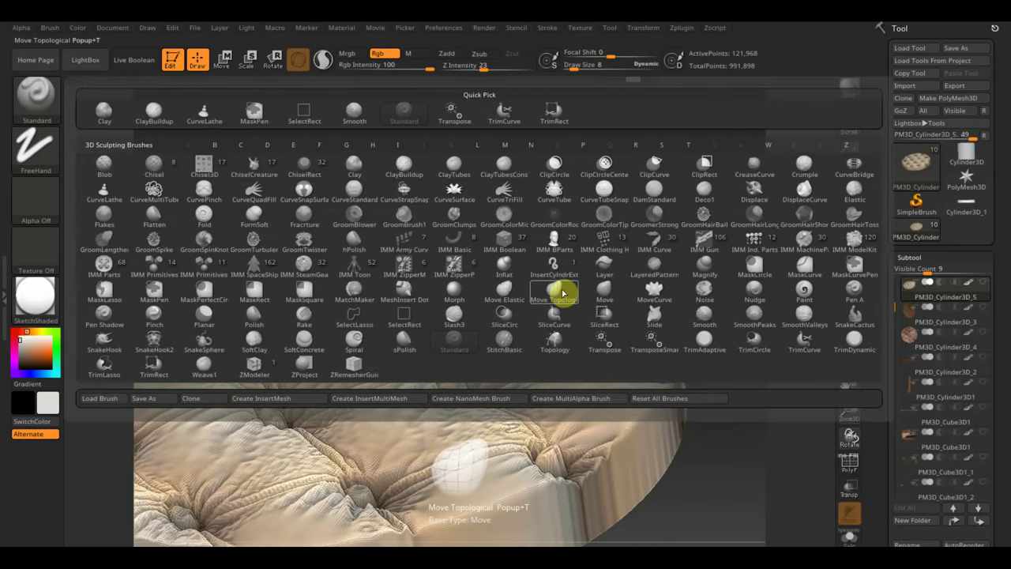
pyautogui.click(559, 291)
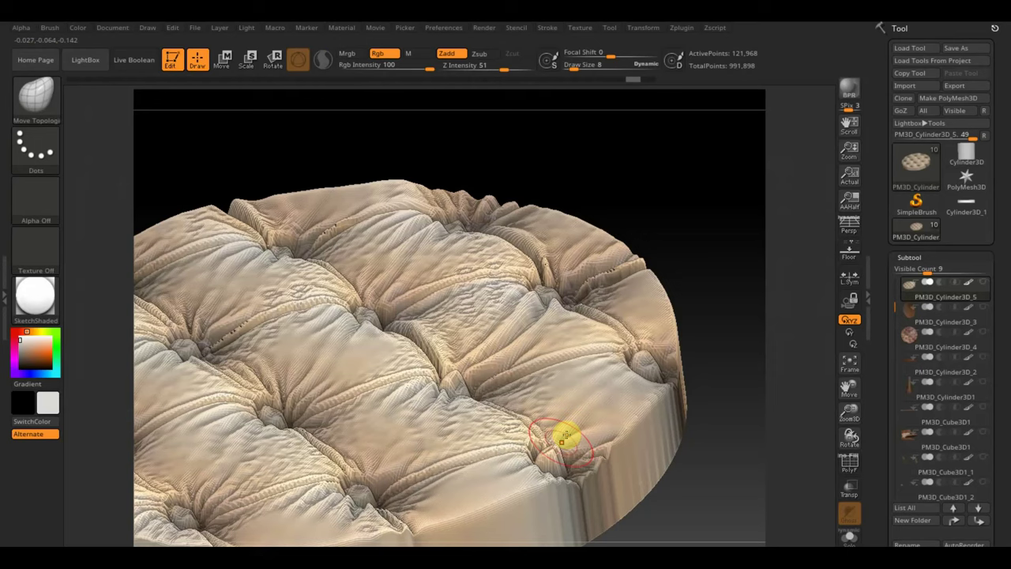
pyautogui.moveTo(562, 439); pyautogui.dragTo(558, 472)
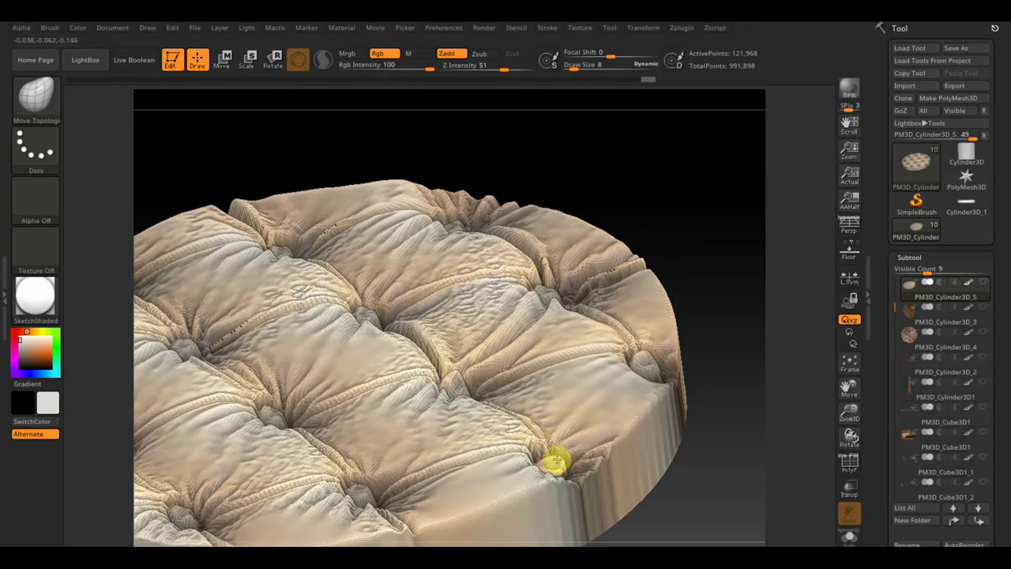
pyautogui.moveTo(742, 454)
pyautogui.mouseDown()
pyautogui.moveTo(732, 497)
pyautogui.moveTo(591, 492)
pyautogui.mouseUp()
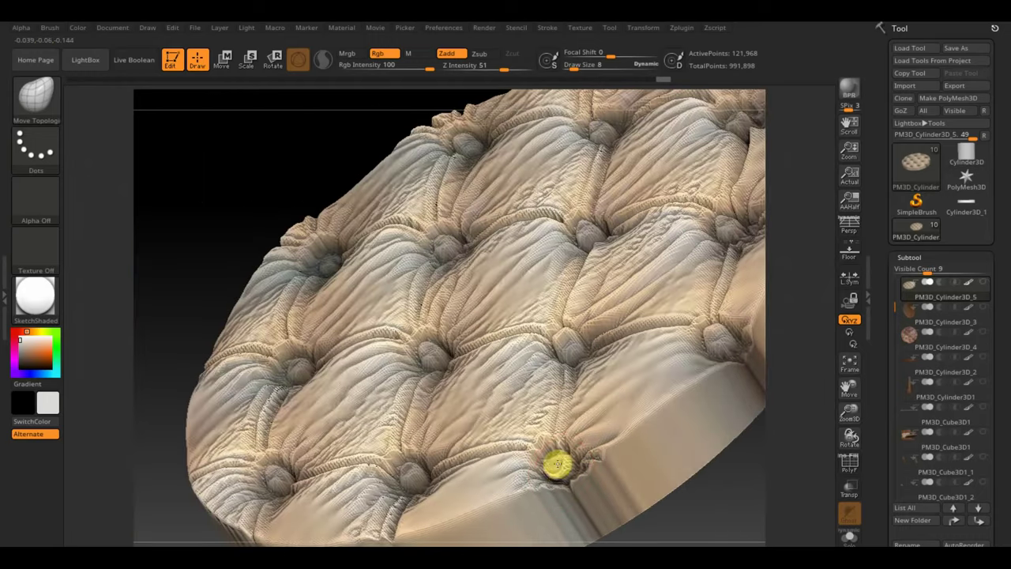
pyautogui.click(559, 331)
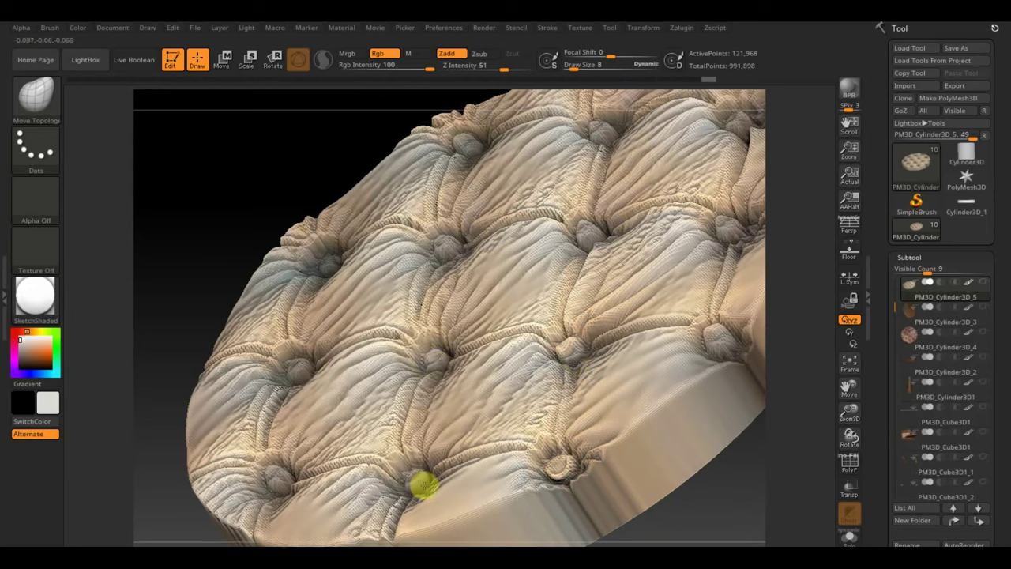
pyautogui.click(271, 467)
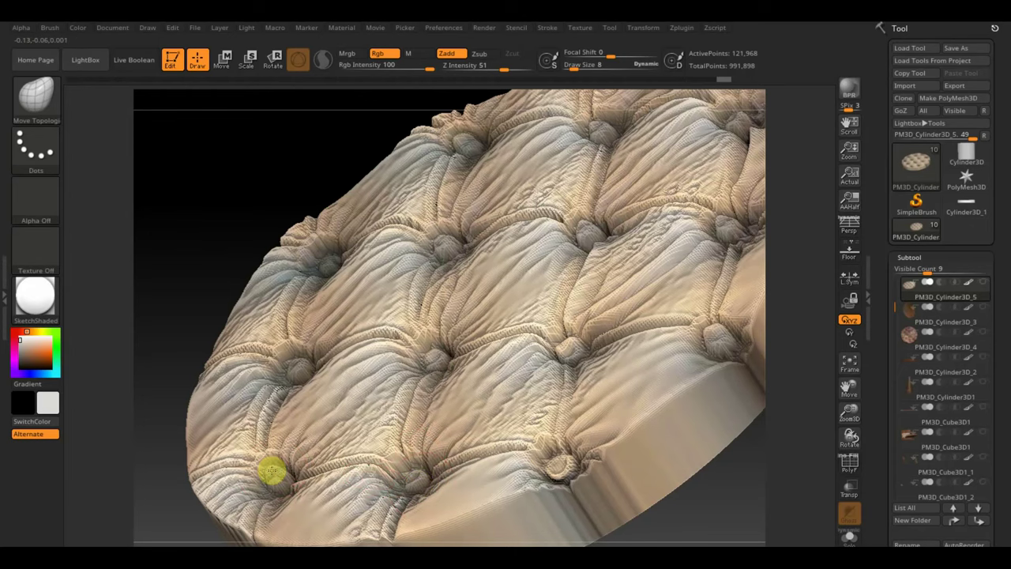
# Orbit the cushion through several angles to inspect the tufted top
pyautogui.moveTo(174, 330)
pyautogui.mouseDown()
pyautogui.moveTo(207, 302)
pyautogui.moveTo(248, 316)
pyautogui.mouseUp()
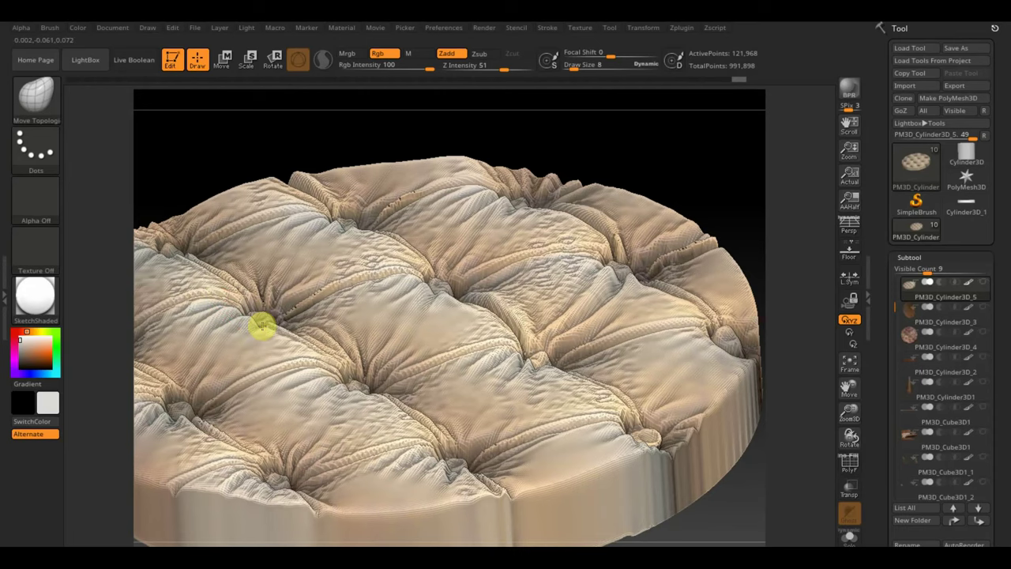
pyautogui.moveTo(729, 169)
pyautogui.mouseDown()
pyautogui.moveTo(673, 204)
pyautogui.moveTo(624, 332)
pyautogui.moveTo(547, 264)
pyautogui.mouseUp()
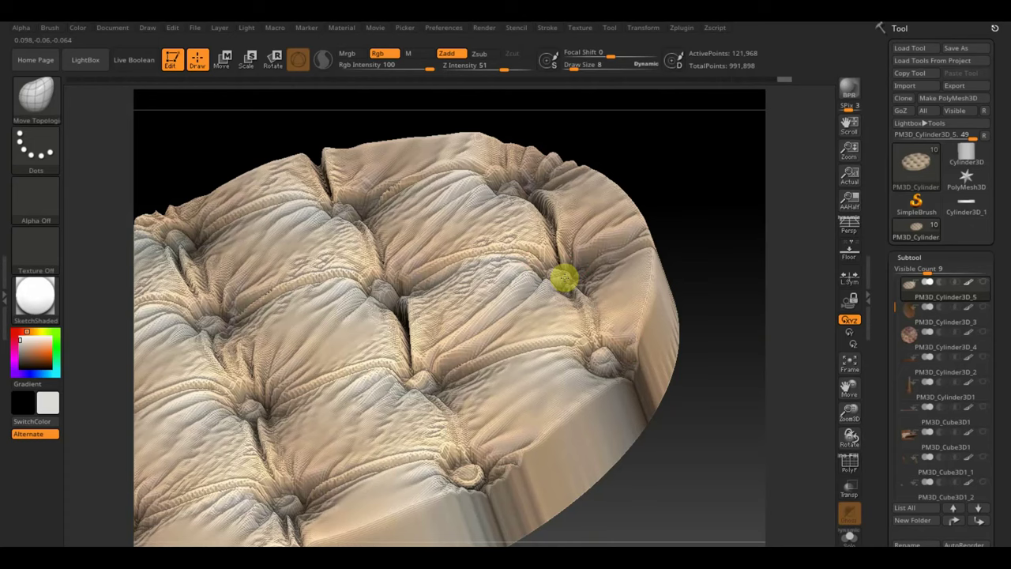
pyautogui.moveTo(647, 163); pyautogui.dragTo(655, 196)
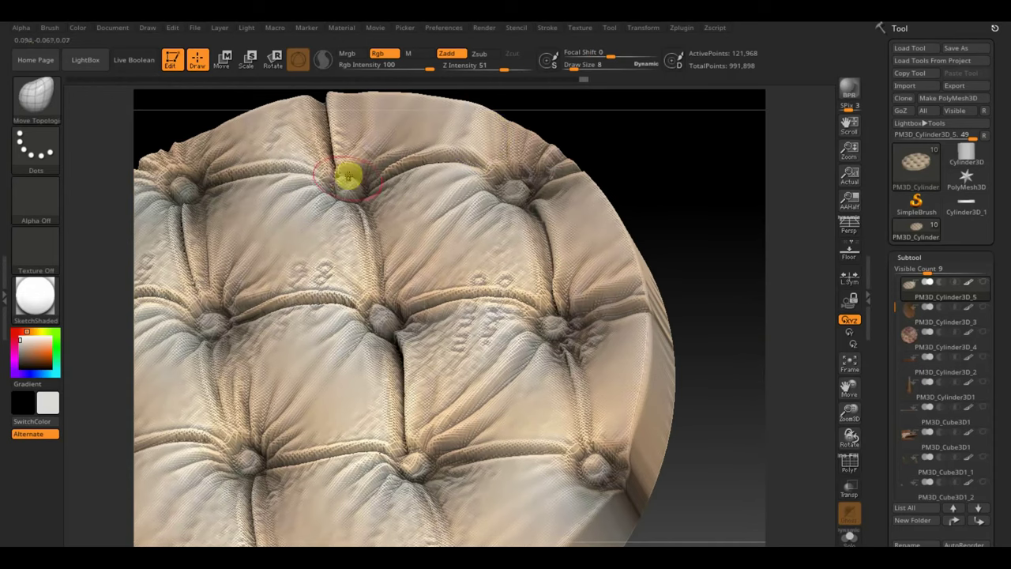
pyautogui.moveTo(643, 135); pyautogui.dragTo(688, 81)
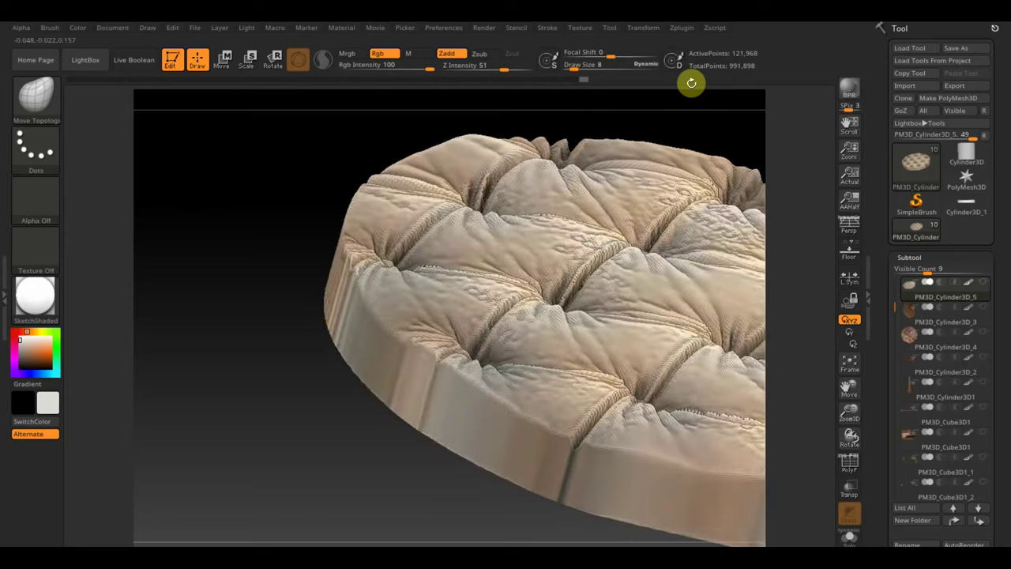
pyautogui.moveTo(432, 383)
pyautogui.mouseDown()
pyautogui.moveTo(299, 305)
pyautogui.moveTo(289, 267)
pyautogui.moveTo(521, 222)
pyautogui.moveTo(270, 133)
pyautogui.moveTo(192, 192)
pyautogui.moveTo(195, 221)
pyautogui.moveTo(207, 162)
pyautogui.moveTo(244, 170)
pyautogui.mouseUp()
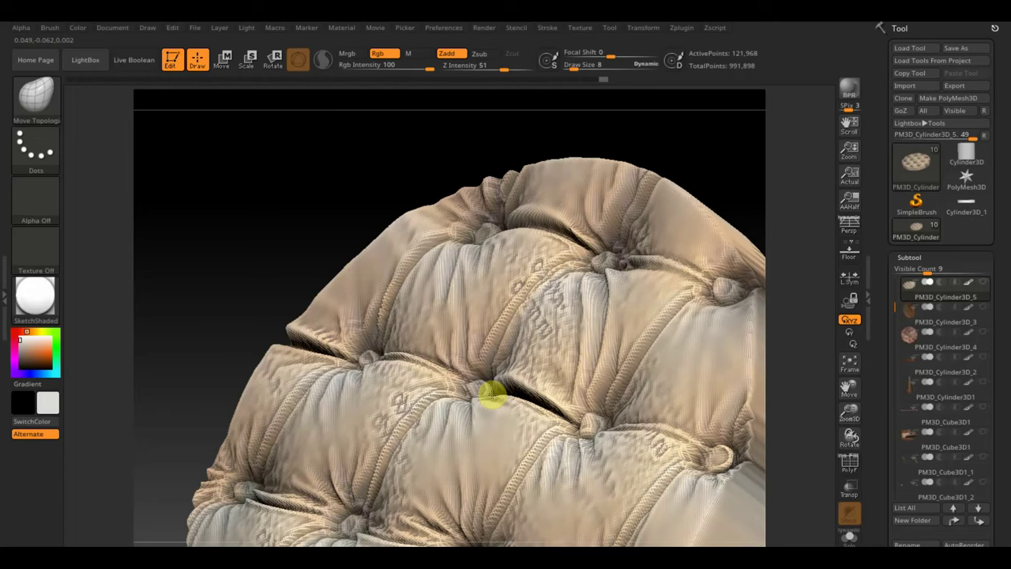
# Smooth the deep crease between tufts, then reselect the Move Topological brush with B, M, T
pyautogui.moveTo(275, 180); pyautogui.dragTo(271, 174)
pyautogui.moveTo(205, 226)
pyautogui.mouseDown()
pyautogui.moveTo(221, 206)
pyautogui.moveTo(242, 85)
pyautogui.moveTo(184, 222)
pyautogui.mouseUp()
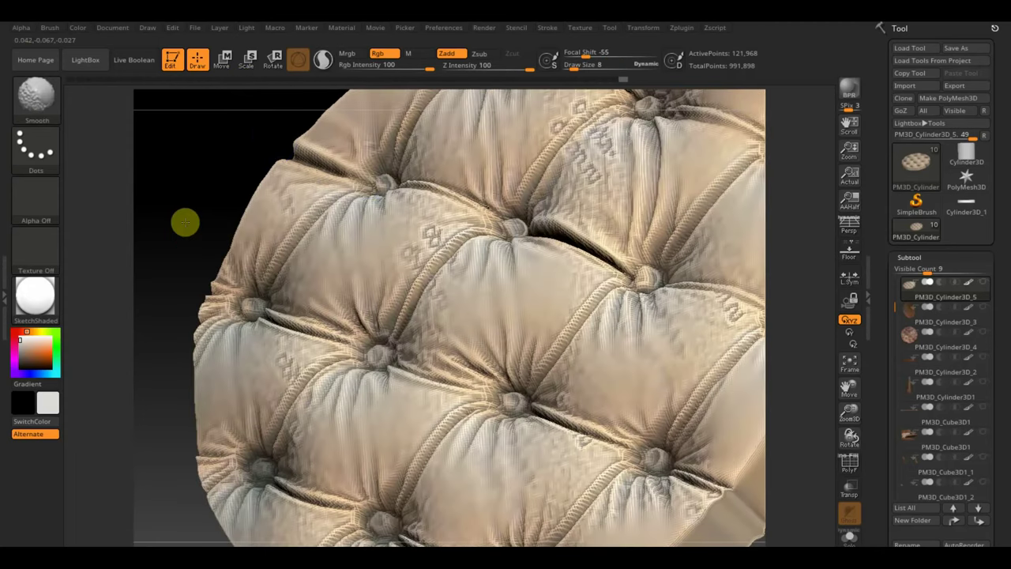
pyautogui.moveTo(584, 237)
pyautogui.keyDown('shift'); pyautogui.mouseDown()
pyautogui.moveTo(582, 305)
pyautogui.moveTo(463, 286)
pyautogui.moveTo(434, 345)
pyautogui.moveTo(388, 277)
pyautogui.moveTo(435, 228)
pyautogui.moveTo(338, 248)
pyautogui.moveTo(282, 232)
pyautogui.moveTo(304, 187)
pyautogui.moveTo(303, 372)
pyautogui.moveTo(279, 390)
pyautogui.moveTo(313, 421)
pyautogui.moveTo(314, 501)
pyautogui.moveTo(335, 514)
pyautogui.moveTo(576, 526)
pyautogui.moveTo(591, 492)
pyautogui.moveTo(695, 478)
pyautogui.moveTo(701, 426)
pyautogui.mouseUp(); pyautogui.keyUp('shift')
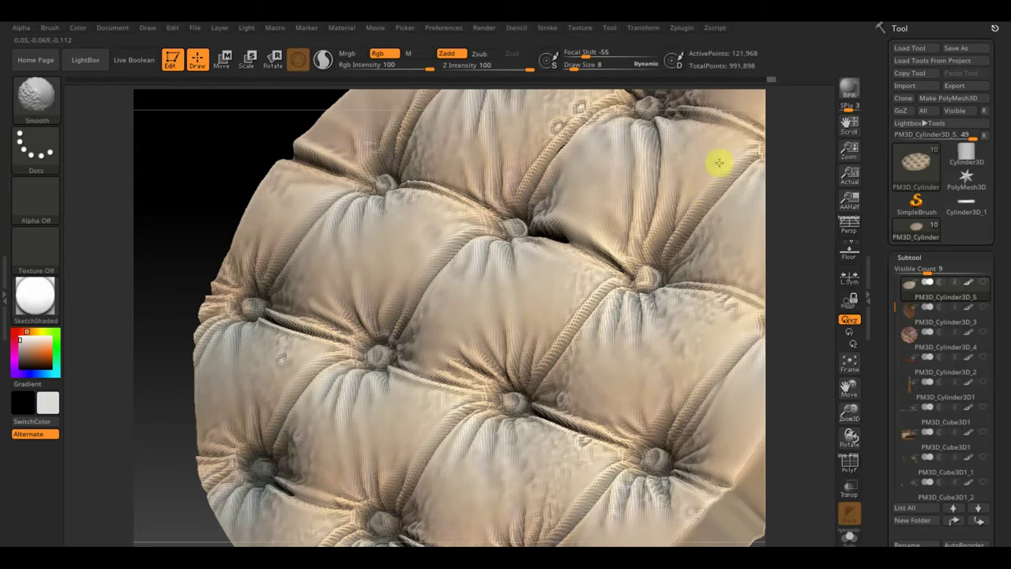
pyautogui.press('b')
pyautogui.press('m')
pyautogui.press('t')
# Smooth the upper cushion surface and frame the disc in a straight-on front view
pyautogui.moveTo(198, 139)
pyautogui.mouseDown()
pyautogui.moveTo(165, 239)
pyautogui.moveTo(388, 296)
pyautogui.mouseUp()
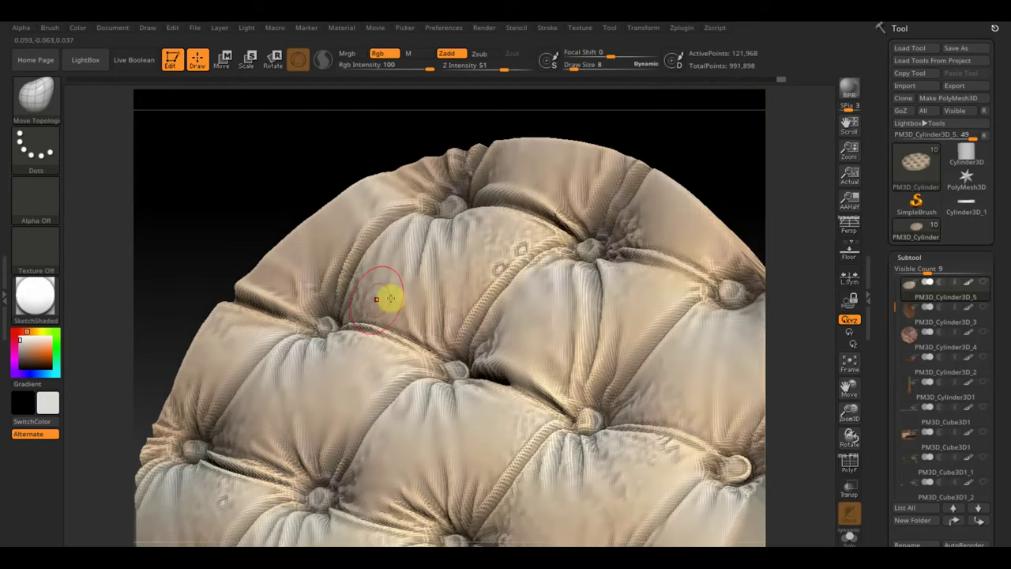
pyautogui.moveTo(508, 252)
pyautogui.keyDown('shift'); pyautogui.mouseDown()
pyautogui.moveTo(418, 248)
pyautogui.moveTo(397, 235)
pyautogui.moveTo(429, 198)
pyautogui.moveTo(485, 192)
pyautogui.moveTo(598, 237)
pyautogui.mouseUp(); pyautogui.keyUp('shift')
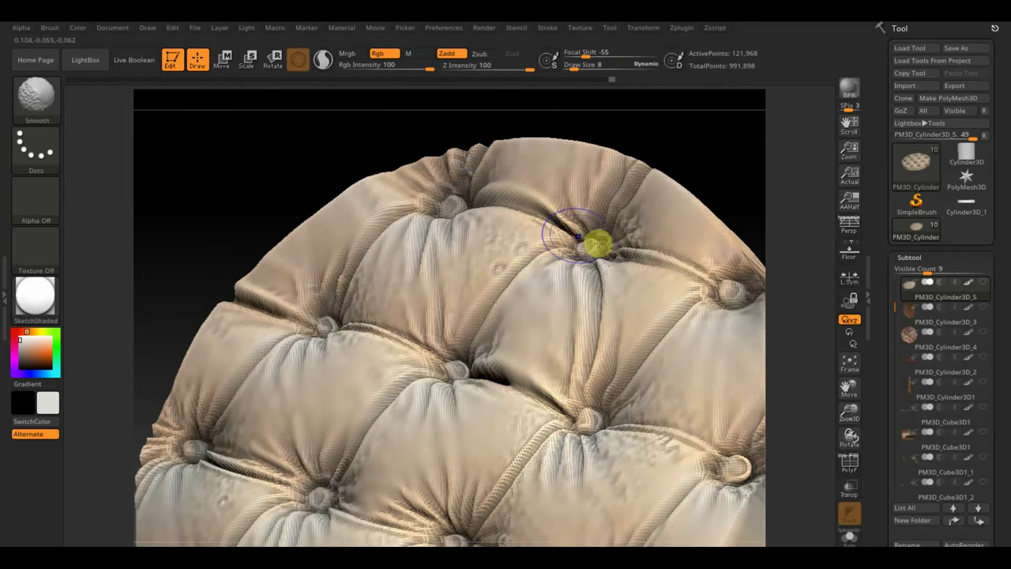
pyautogui.moveTo(751, 215)
pyautogui.mouseDown()
pyautogui.moveTo(638, 180)
pyautogui.moveTo(480, 189)
pyautogui.moveTo(627, 340)
pyautogui.moveTo(632, 398)
pyautogui.mouseUp()
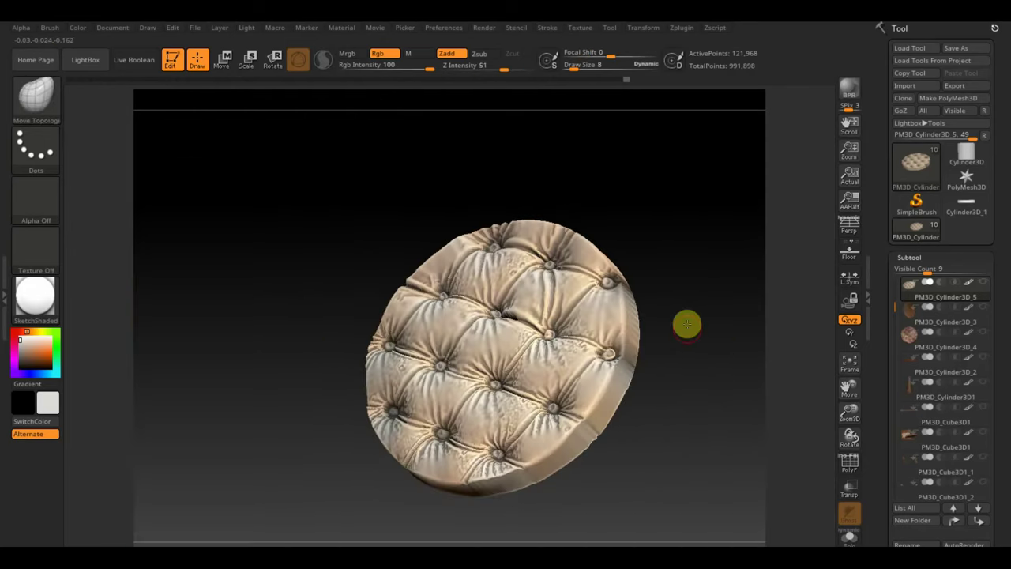
pyautogui.moveTo(686, 324)
pyautogui.mouseDown()
pyautogui.moveTo(638, 408)
pyautogui.moveTo(649, 430)
pyautogui.moveTo(706, 428)
pyautogui.moveTo(705, 405)
pyautogui.mouseUp()
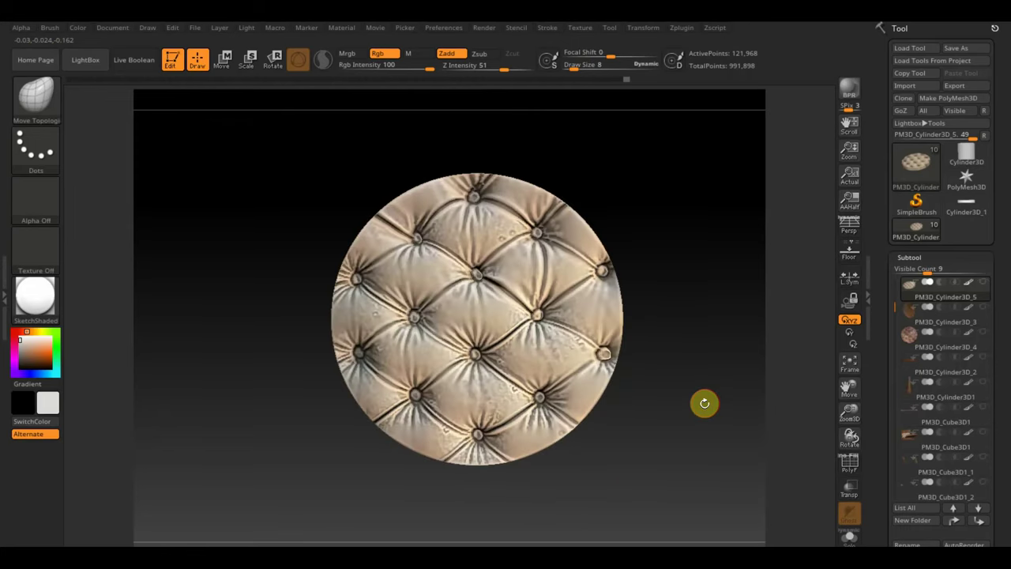
# Show Spotlight, shrink and recentre the leather texture, and raise Draw Size to 135
pyautogui.hotkey('shift', 'z')
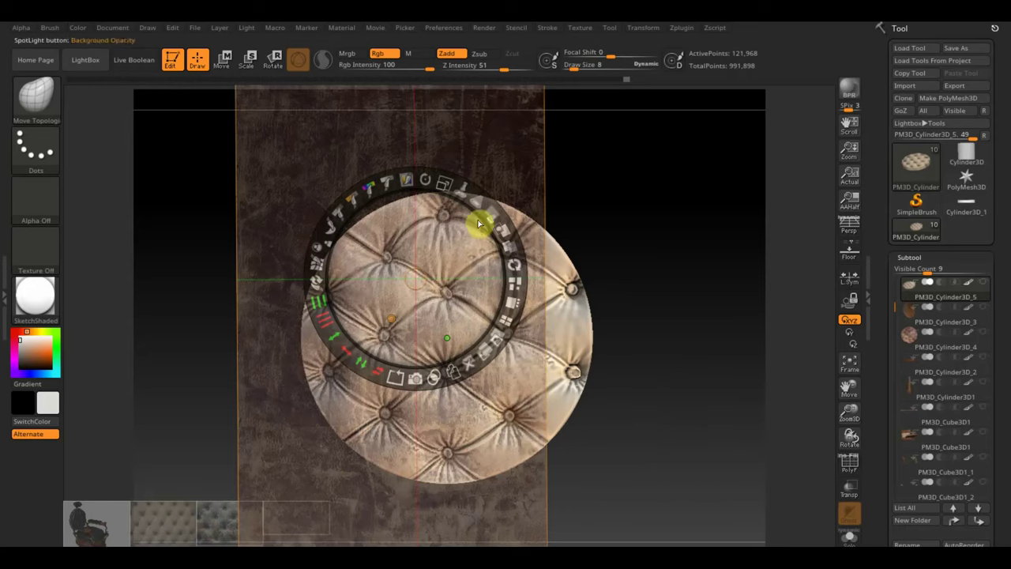
pyautogui.moveTo(448, 185)
pyautogui.mouseDown()
pyautogui.moveTo(419, 171)
pyautogui.moveTo(450, 242)
pyautogui.mouseUp()
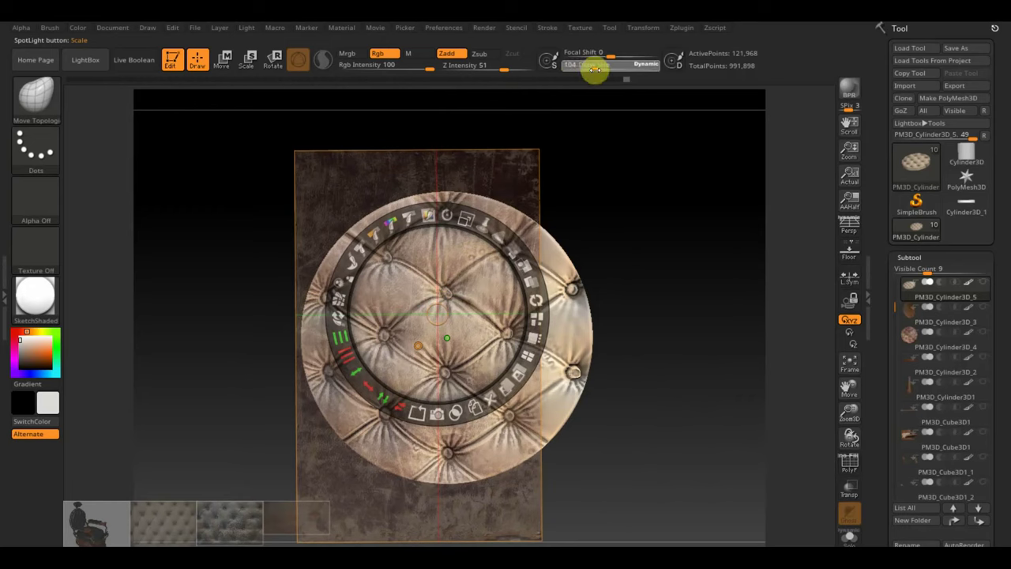
pyautogui.moveTo(593, 70); pyautogui.dragTo(599, 69)
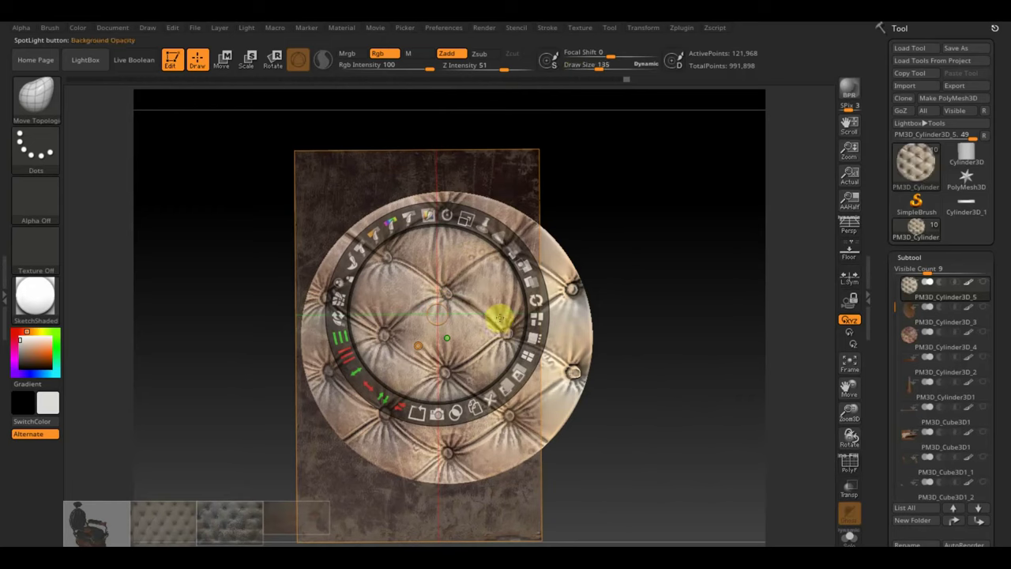
pyautogui.press('z')
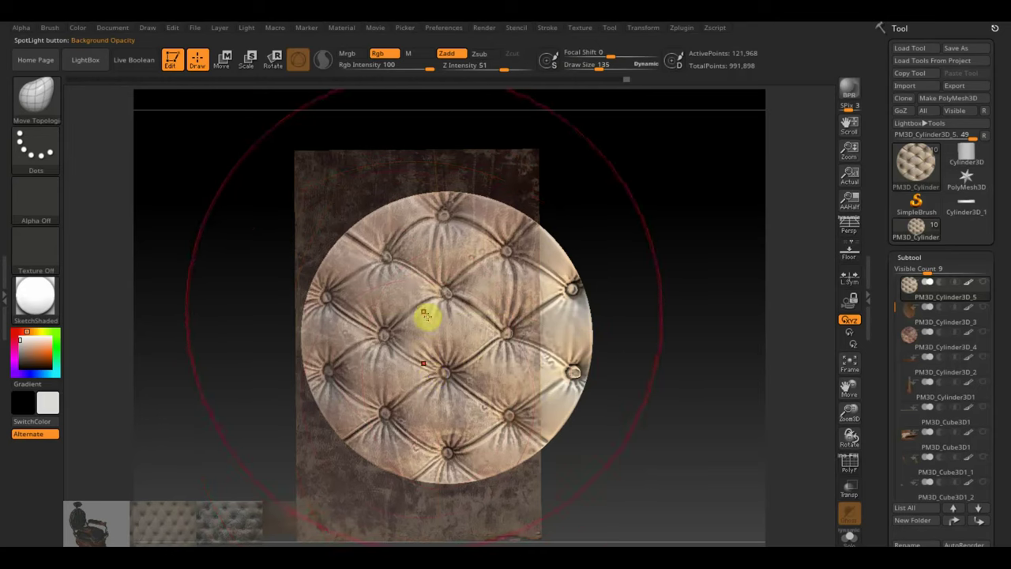
# Paint the brown leather texture onto the disc face with the Standard brush, shifting the image right
pyautogui.moveTo(399, 287); pyautogui.dragTo(448, 250, button='right')
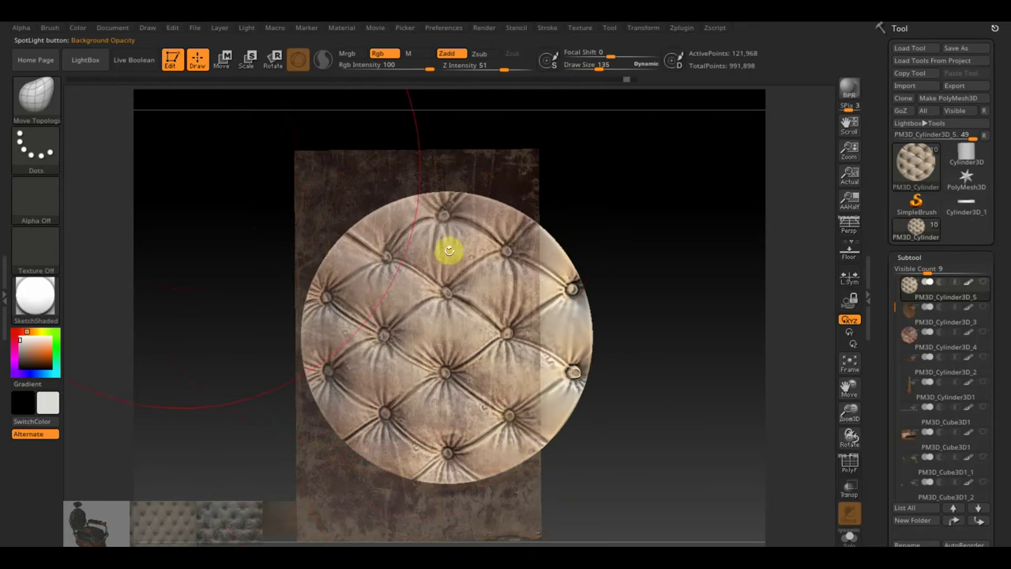
pyautogui.click(35, 95)
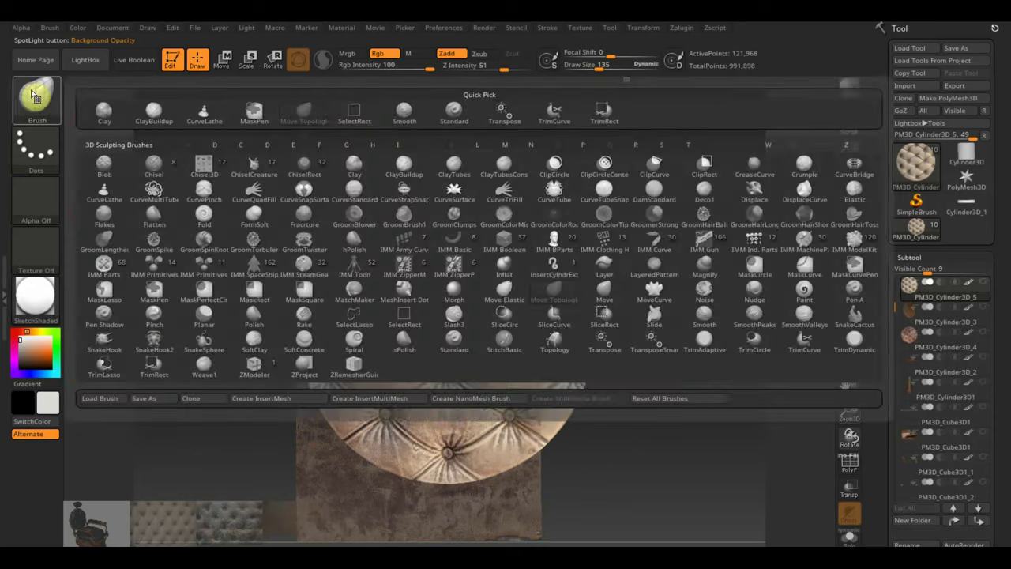
pyautogui.click(452, 111)
pyautogui.moveTo(419, 257); pyautogui.dragTo(515, 247)
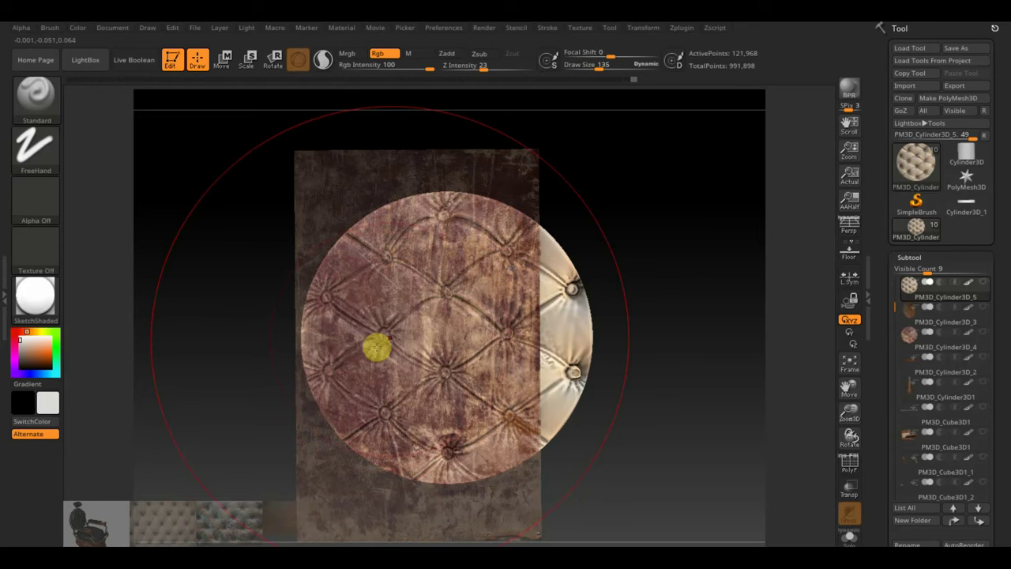
pyautogui.press('z')
pyautogui.moveTo(463, 316); pyautogui.dragTo(524, 327)
pyautogui.press('z')
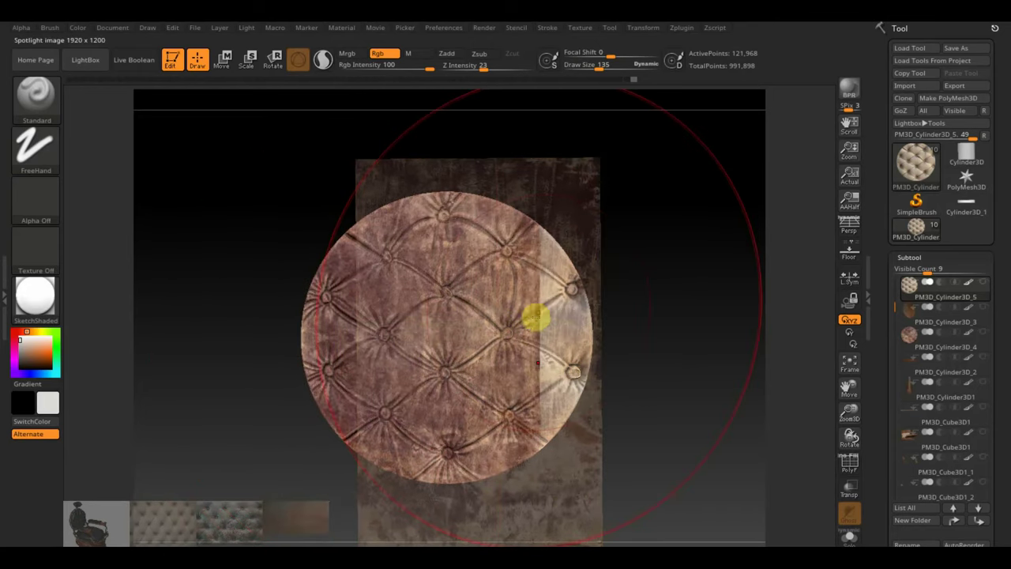
pyautogui.hotkey('shift', 'z')
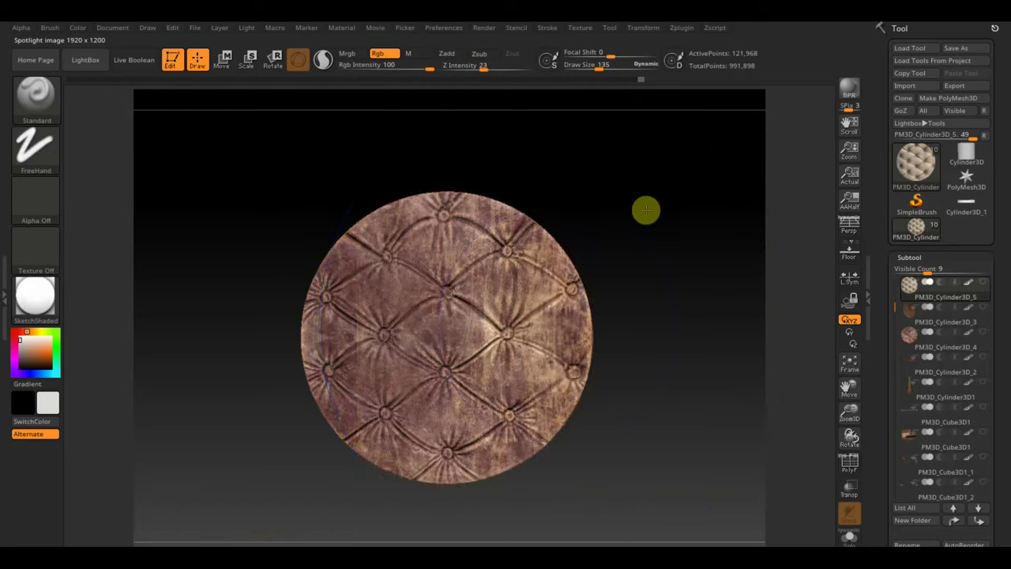
# Lower Draw Size to 19, tilt the disc edge-on, and paint the texture onto its side
pyautogui.moveTo(597, 68); pyautogui.dragTo(582, 68)
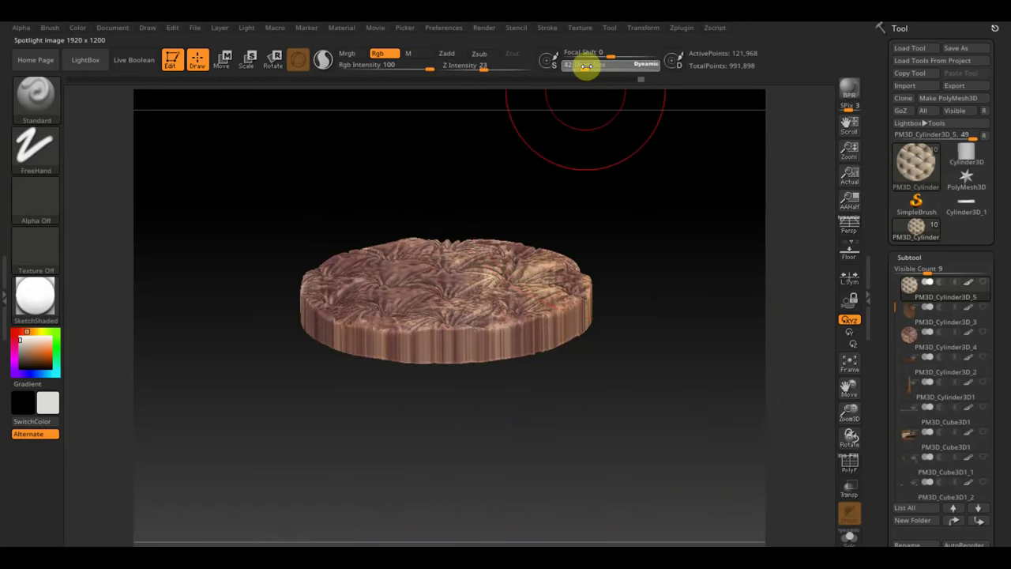
pyautogui.moveTo(681, 183); pyautogui.dragTo(672, 172)
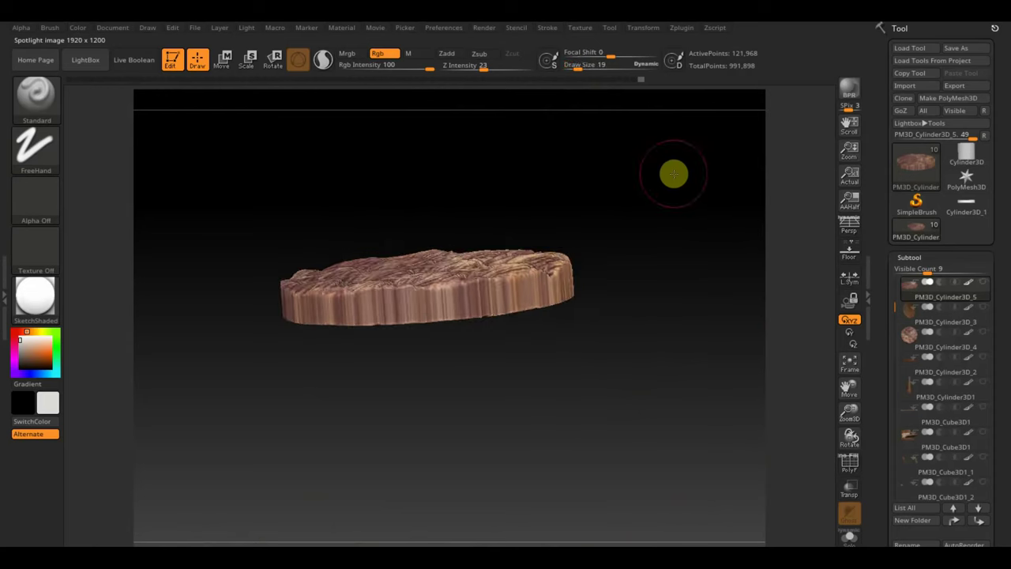
pyautogui.hotkey('shift', 'z')
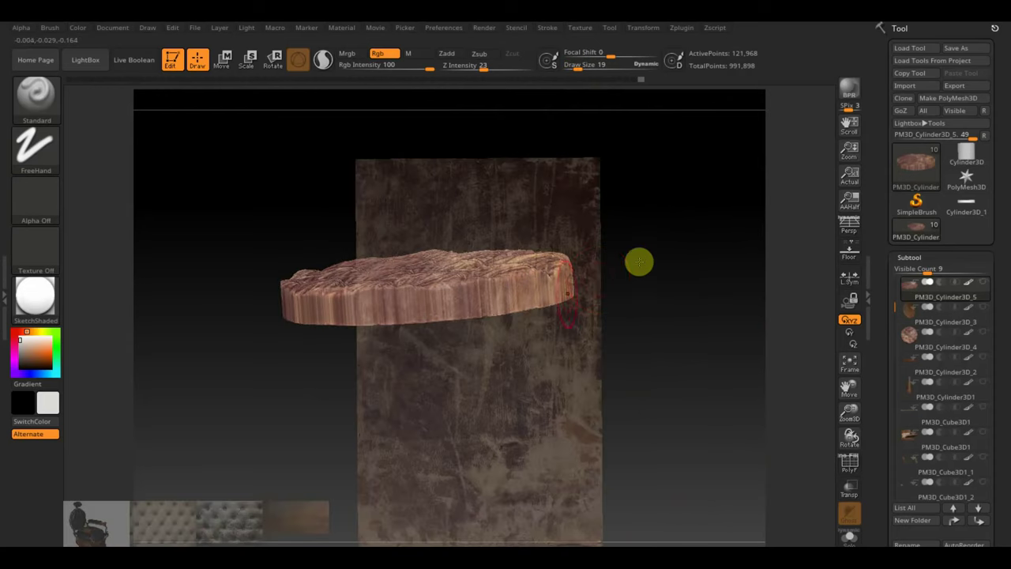
pyautogui.moveTo(569, 288)
pyautogui.mouseDown()
pyautogui.moveTo(518, 309)
pyautogui.moveTo(372, 329)
pyautogui.moveTo(461, 313)
pyautogui.moveTo(512, 327)
pyautogui.mouseUp()
pyautogui.press('z')
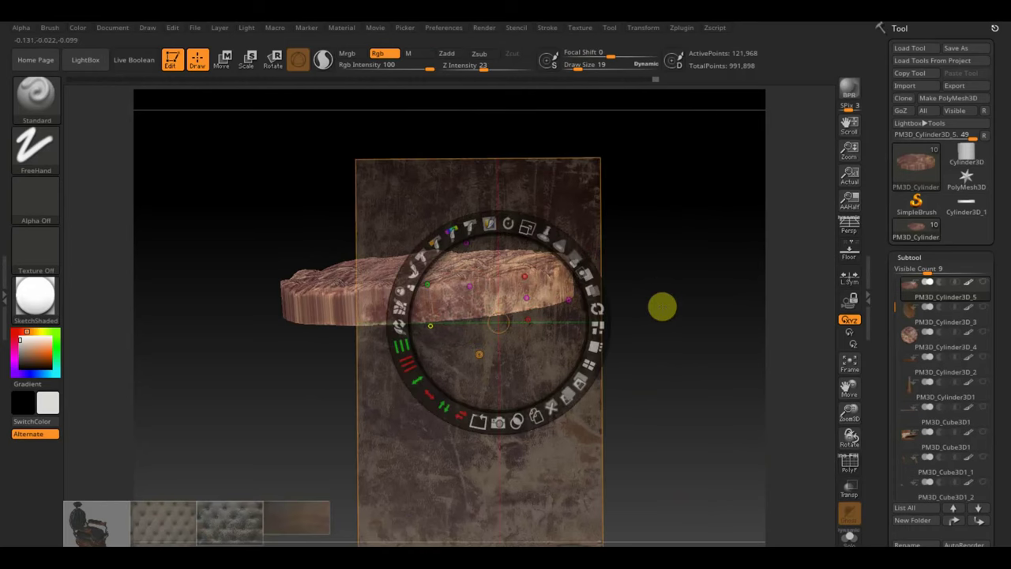
pyautogui.moveTo(565, 309); pyautogui.dragTo(571, 320)
pyautogui.press('z')
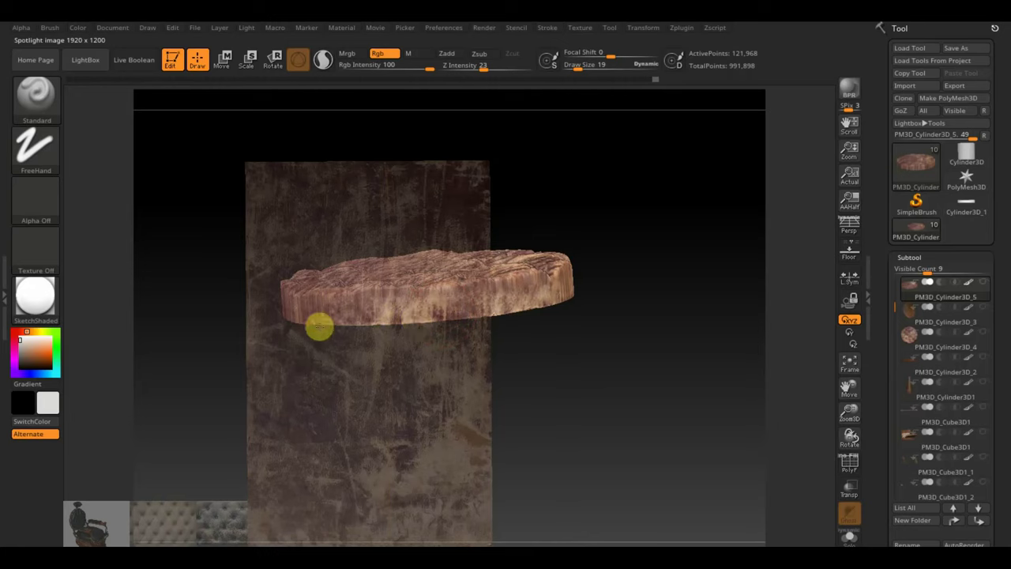
# Rotate the disc and reposition the Spotlight texture for more rim painting
pyautogui.hotkey('shift', 'z')
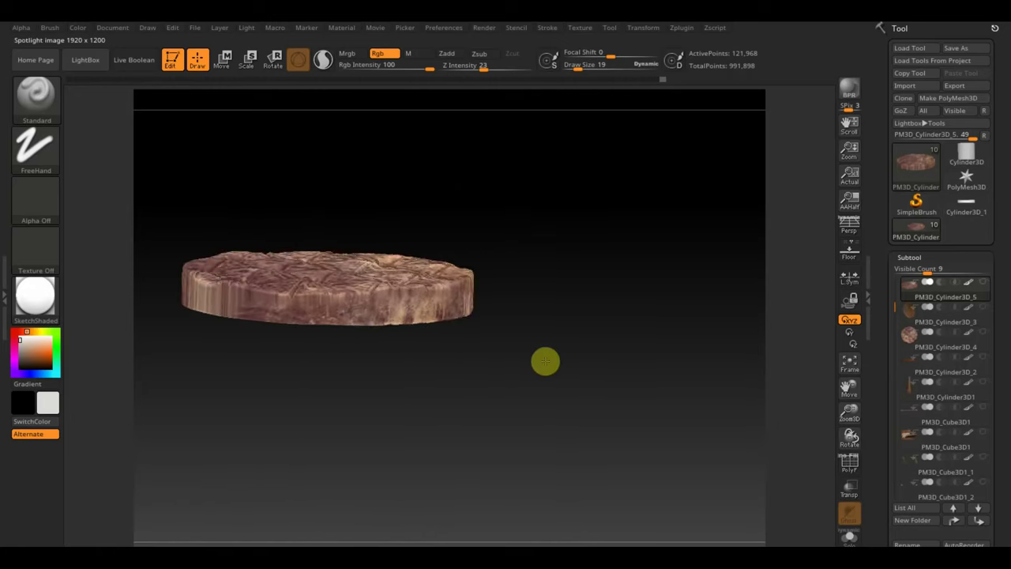
pyautogui.moveTo(543, 358); pyautogui.dragTo(569, 361)
pyautogui.hotkey('shift', 'z')
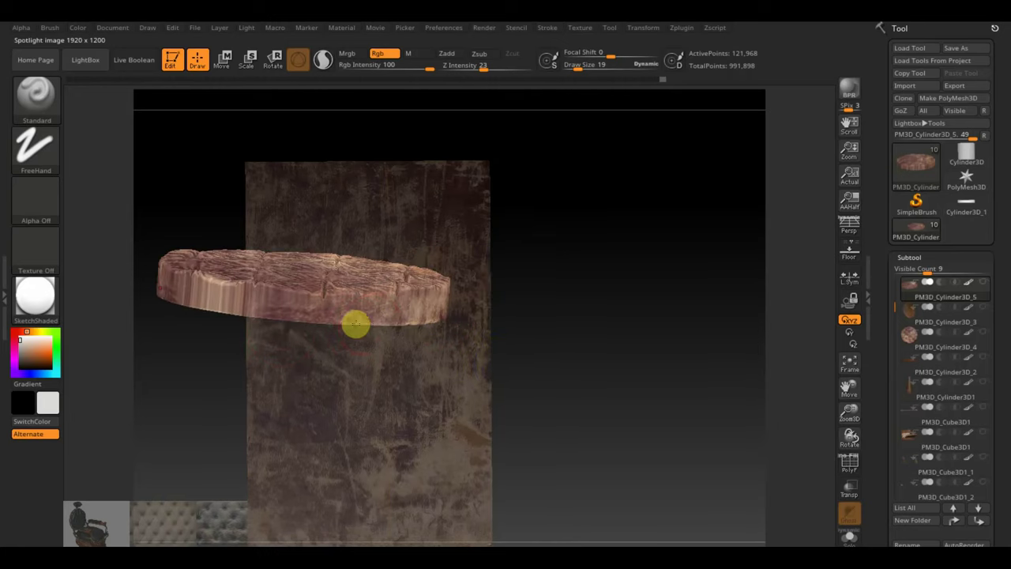
pyautogui.press('z')
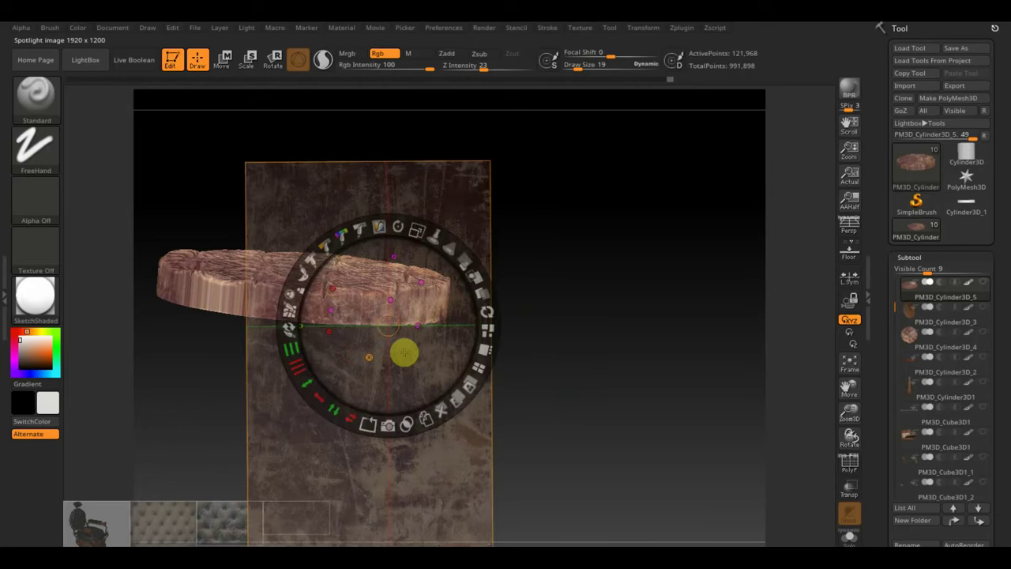
pyautogui.press('z')
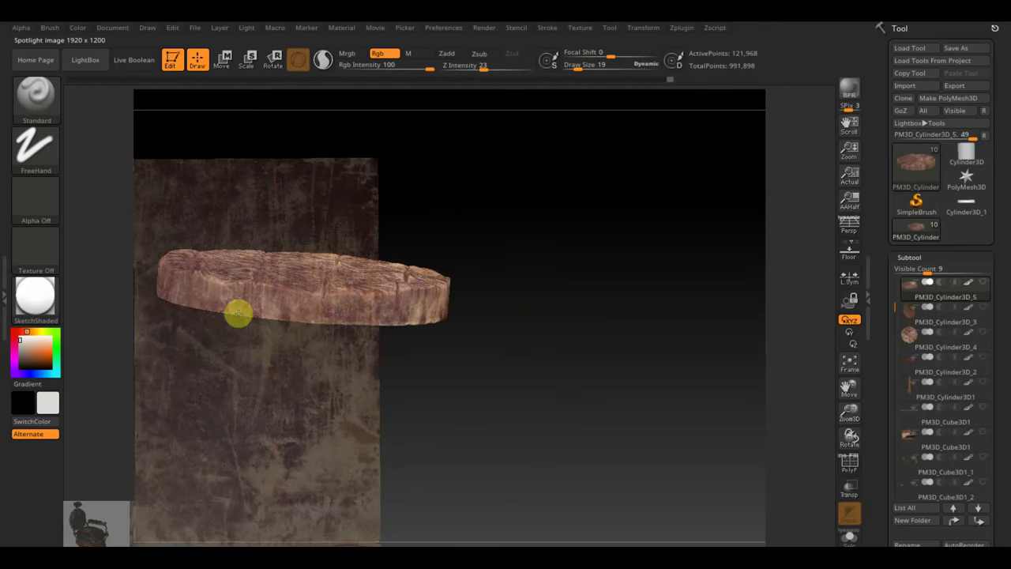
pyautogui.hotkey('shift', 'z')
# Undo two stray white strokes on the disc face and rotate to inspect the top
pyautogui.moveTo(406, 334); pyautogui.dragTo(402, 331)
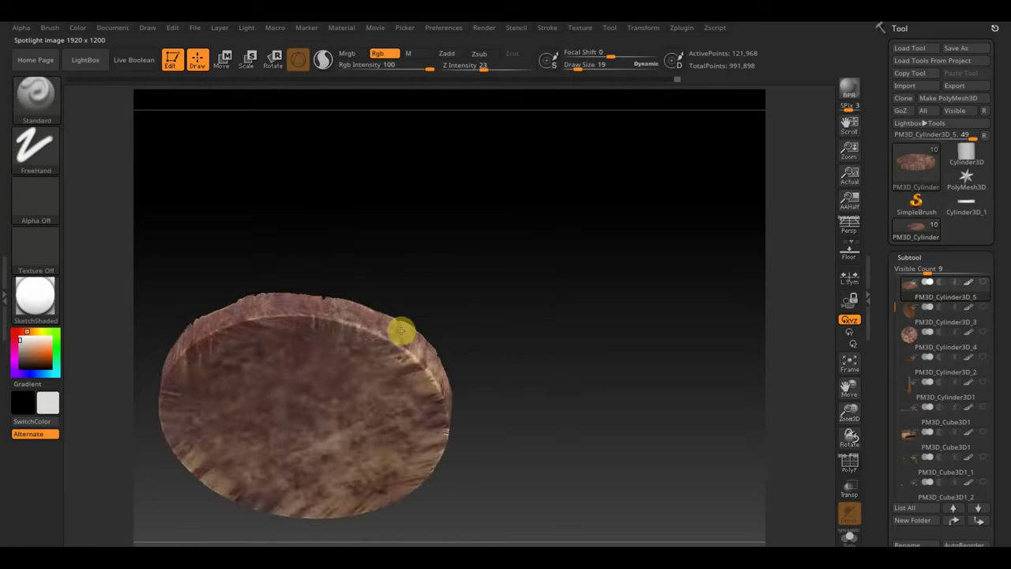
pyautogui.moveTo(311, 340); pyautogui.dragTo(379, 400)
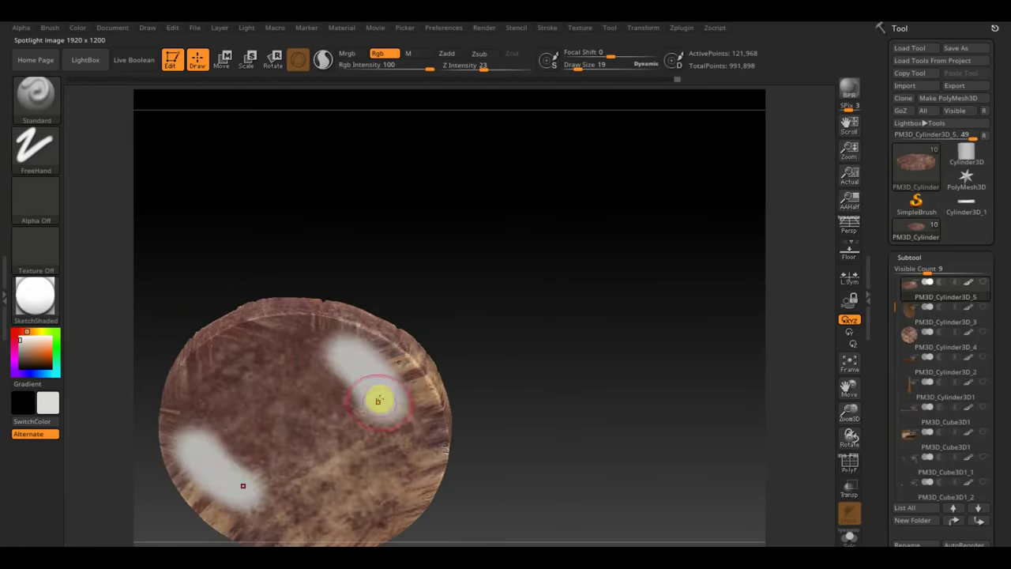
pyautogui.hotkey('ctrl', 'z')
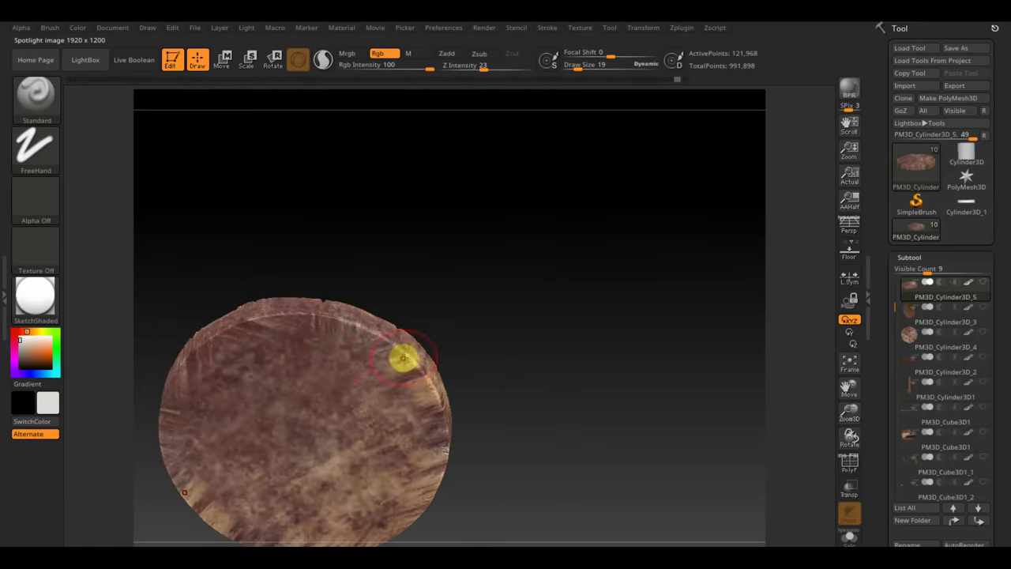
pyautogui.moveTo(403, 358)
pyautogui.mouseDown()
pyautogui.moveTo(460, 302)
pyautogui.moveTo(570, 237)
pyautogui.mouseUp()
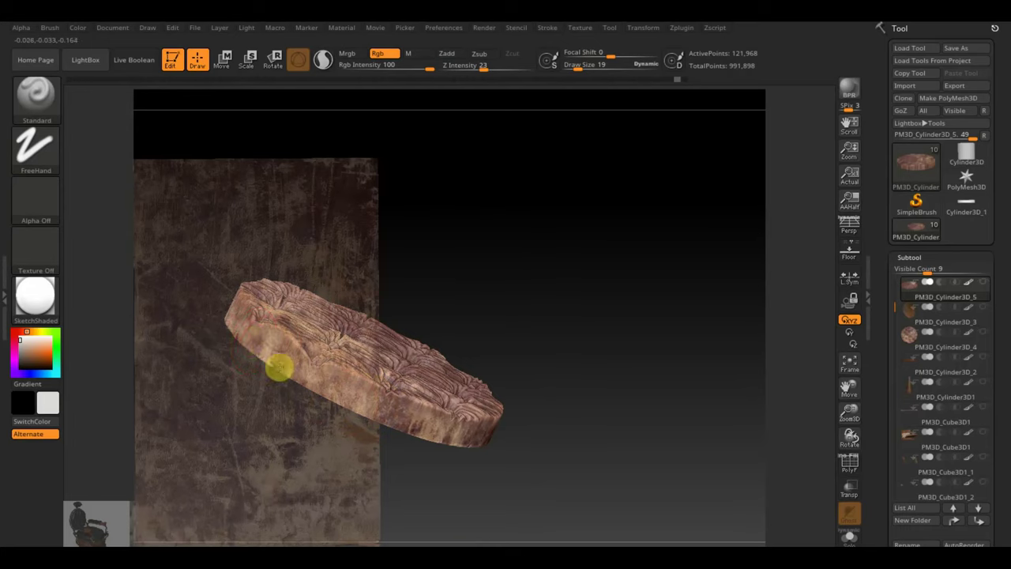
pyautogui.moveTo(580, 424)
pyautogui.mouseDown()
pyautogui.moveTo(662, 429)
pyautogui.moveTo(646, 439)
pyautogui.moveTo(654, 481)
pyautogui.moveTo(683, 447)
pyautogui.moveTo(643, 412)
pyautogui.moveTo(616, 491)
pyautogui.moveTo(613, 427)
pyautogui.moveTo(648, 354)
pyautogui.mouseUp()
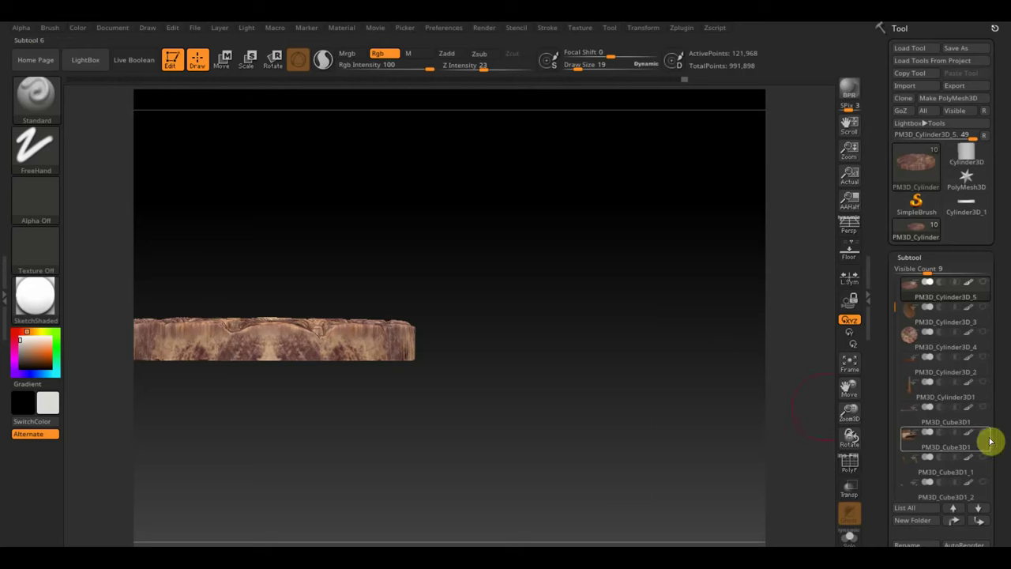
# Show all chair parts, select PM3D_Cube3D1 at the footrest, and bring back the Spotlight texture
pyautogui.keyDown('shift'); pyautogui.click(983, 283); pyautogui.keyUp('shift')
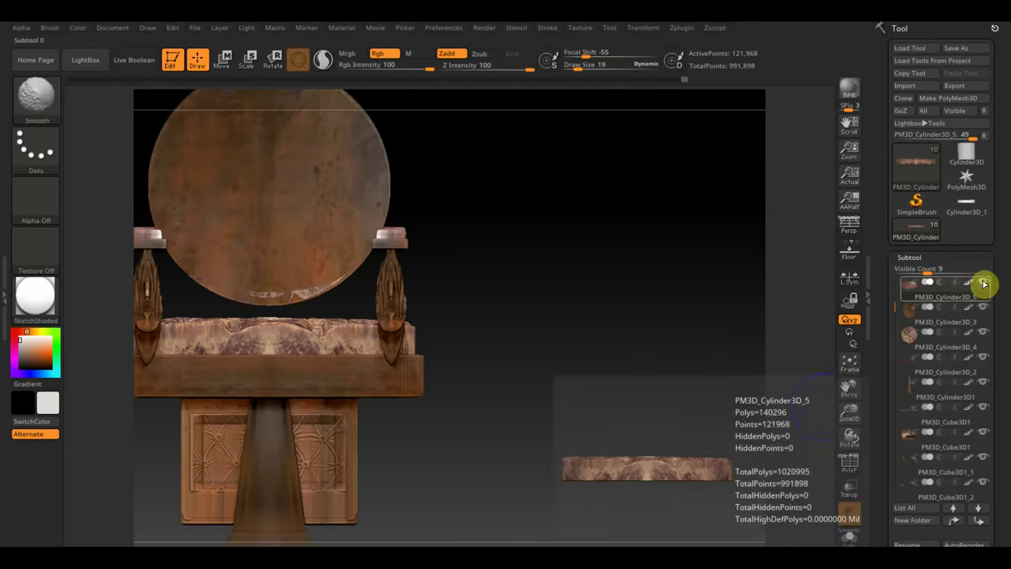
pyautogui.moveTo(582, 363)
pyautogui.mouseDown()
pyautogui.moveTo(593, 404)
pyautogui.moveTo(641, 354)
pyautogui.moveTo(571, 363)
pyautogui.moveTo(616, 314)
pyautogui.moveTo(650, 300)
pyautogui.moveTo(646, 293)
pyautogui.moveTo(682, 300)
pyautogui.moveTo(621, 359)
pyautogui.mouseUp()
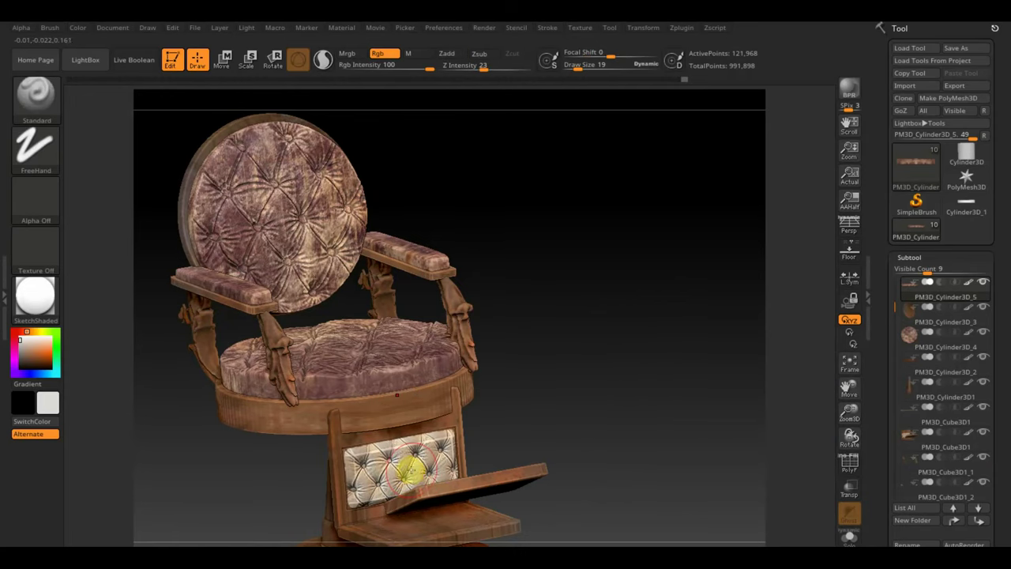
pyautogui.hotkey('ctrl', 'shift')
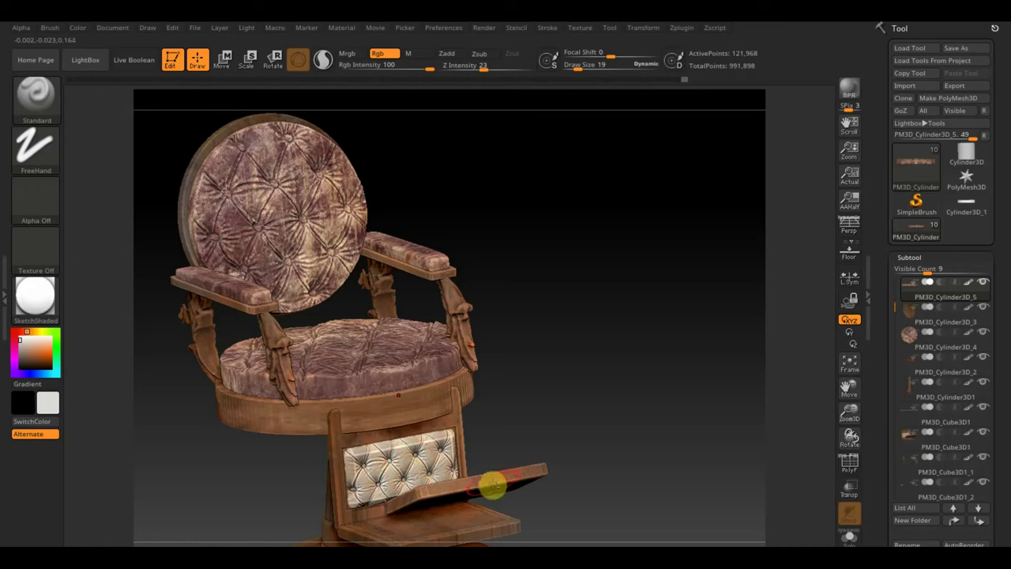
pyautogui.keyDown('alt'); pyautogui.click(491, 484); pyautogui.keyUp('alt')
pyautogui.hotkey('ctrl', 'shift')
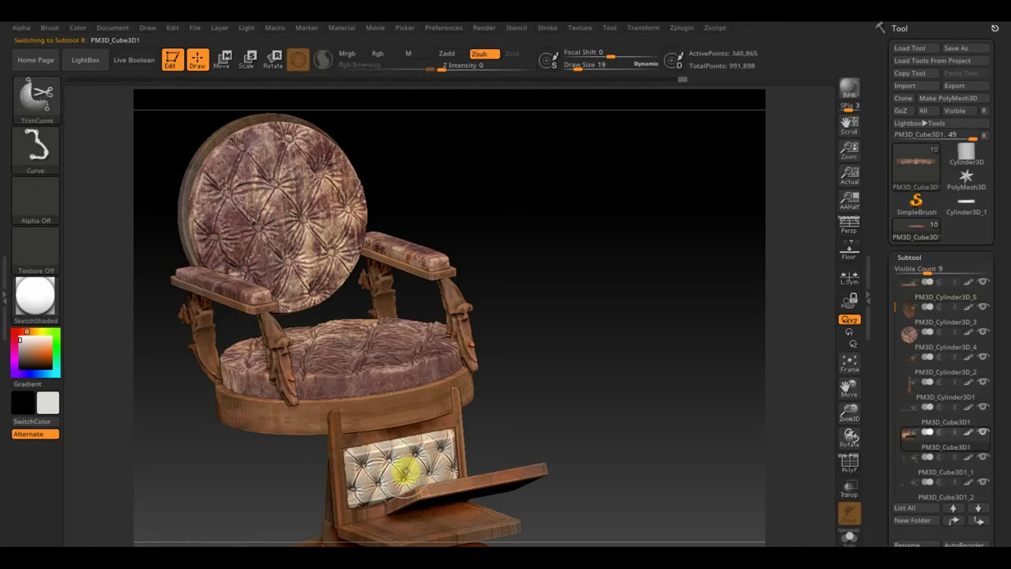
pyautogui.moveTo(403, 472)
pyautogui.keyDown('shift'); pyautogui.mouseDown()
pyautogui.moveTo(556, 451)
pyautogui.moveTo(594, 475)
pyautogui.moveTo(620, 339)
pyautogui.mouseUp(); pyautogui.keyUp('shift')
pyautogui.press('shift')
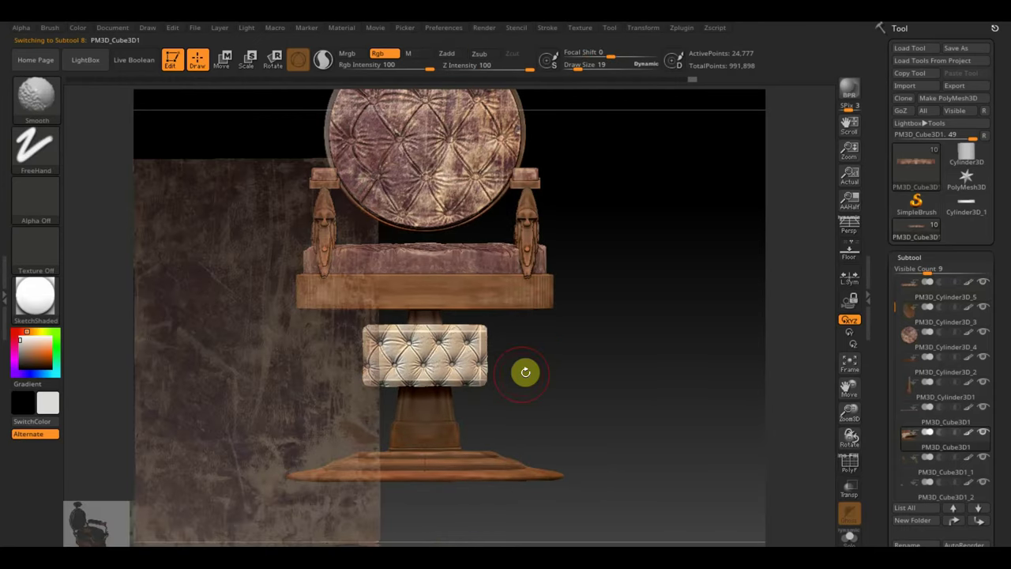
# Shrink and rotate the Spotlight texture, then paint it onto the footrest block
pyautogui.hotkey('shift', 'z')
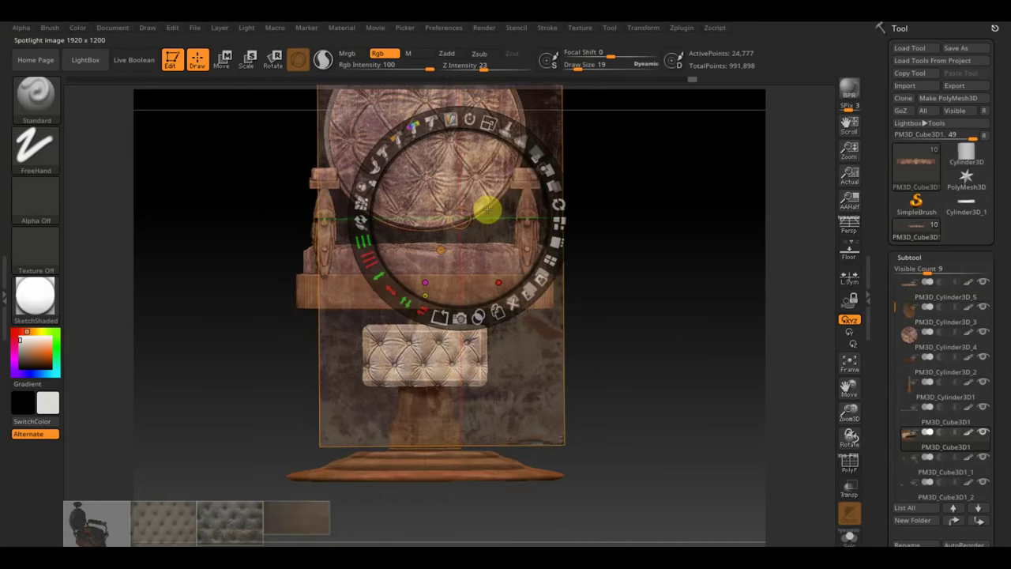
pyautogui.moveTo(488, 210)
pyautogui.mouseDown()
pyautogui.moveTo(402, 139)
pyautogui.moveTo(461, 226)
pyautogui.moveTo(432, 341)
pyautogui.mouseUp()
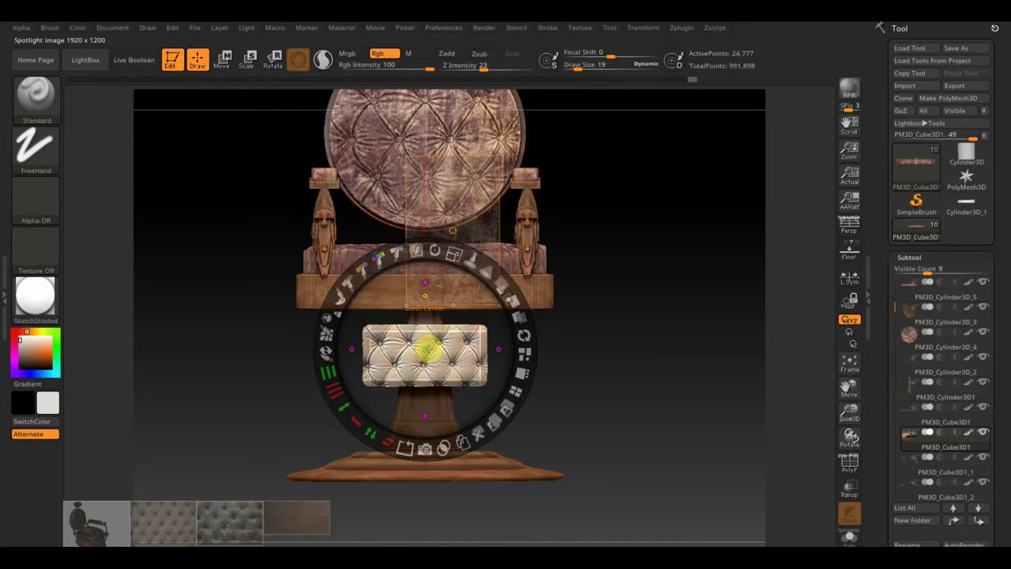
pyautogui.moveTo(434, 252)
pyautogui.mouseDown()
pyautogui.moveTo(460, 261)
pyautogui.moveTo(519, 354)
pyautogui.moveTo(371, 345)
pyautogui.mouseUp()
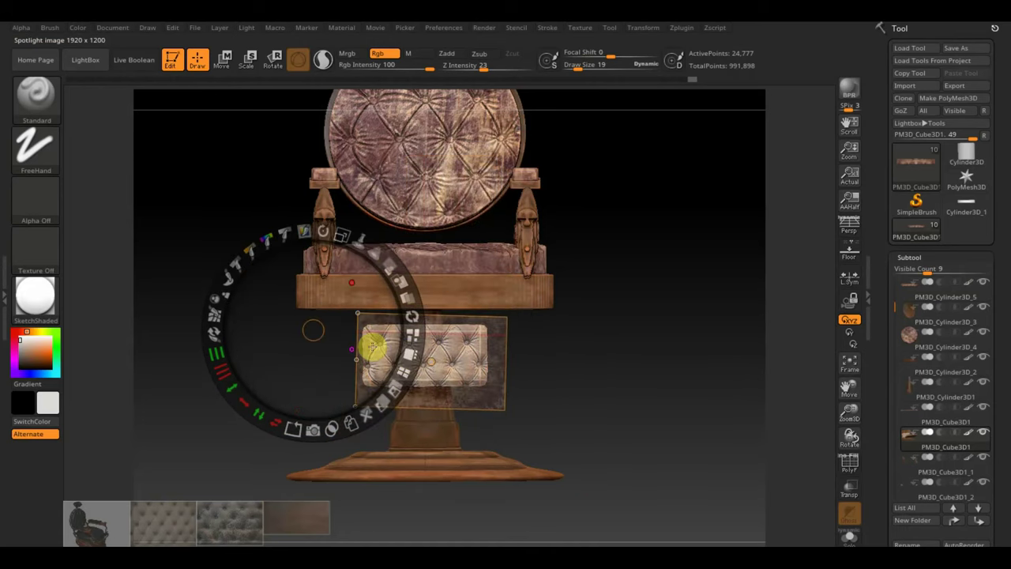
pyautogui.press('z')
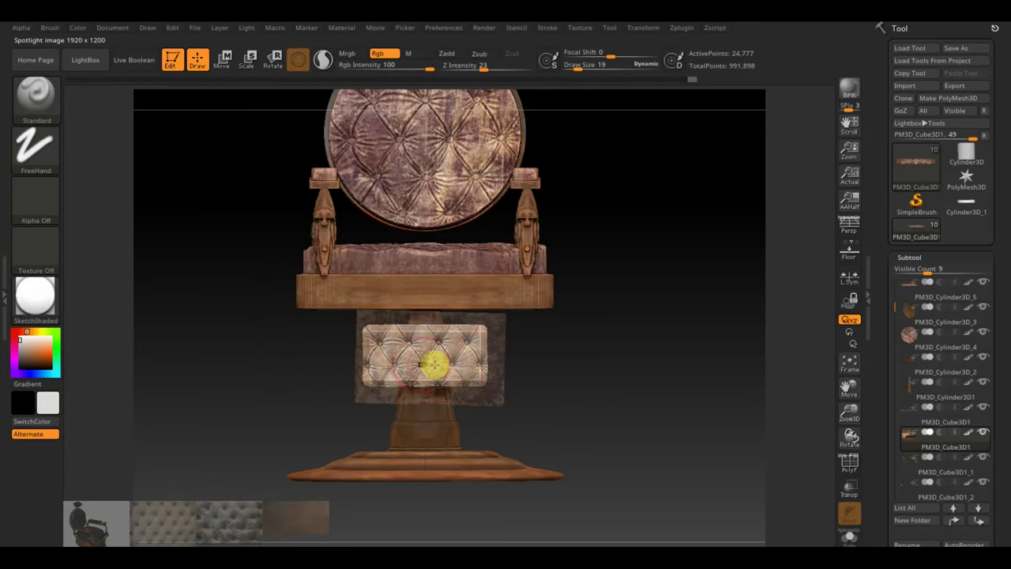
pyautogui.moveTo(424, 356)
pyautogui.mouseDown()
pyautogui.moveTo(372, 343)
pyautogui.moveTo(479, 343)
pyautogui.moveTo(409, 374)
pyautogui.moveTo(481, 365)
pyautogui.mouseUp()
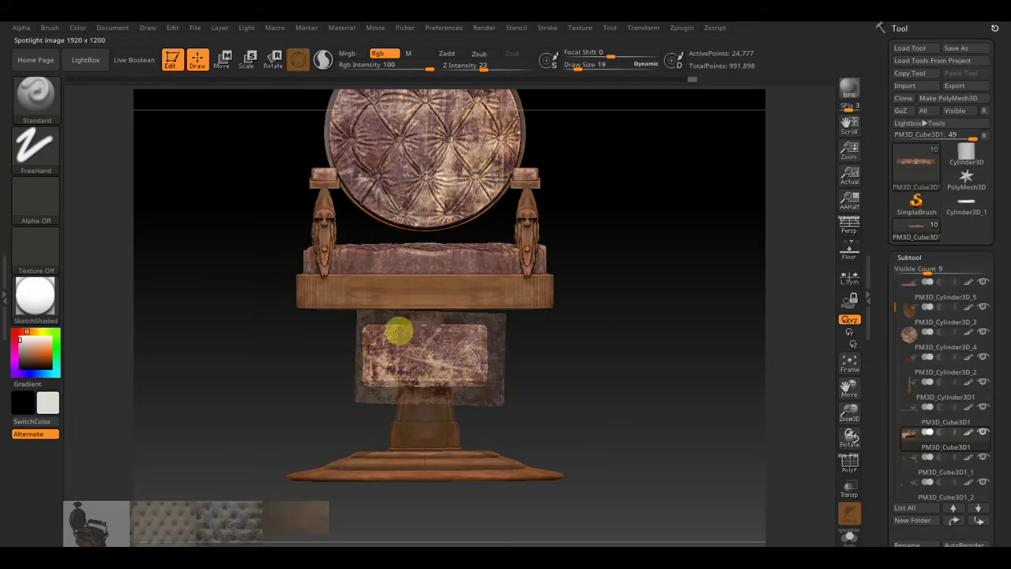
pyautogui.moveTo(590, 386); pyautogui.dragTo(585, 386)
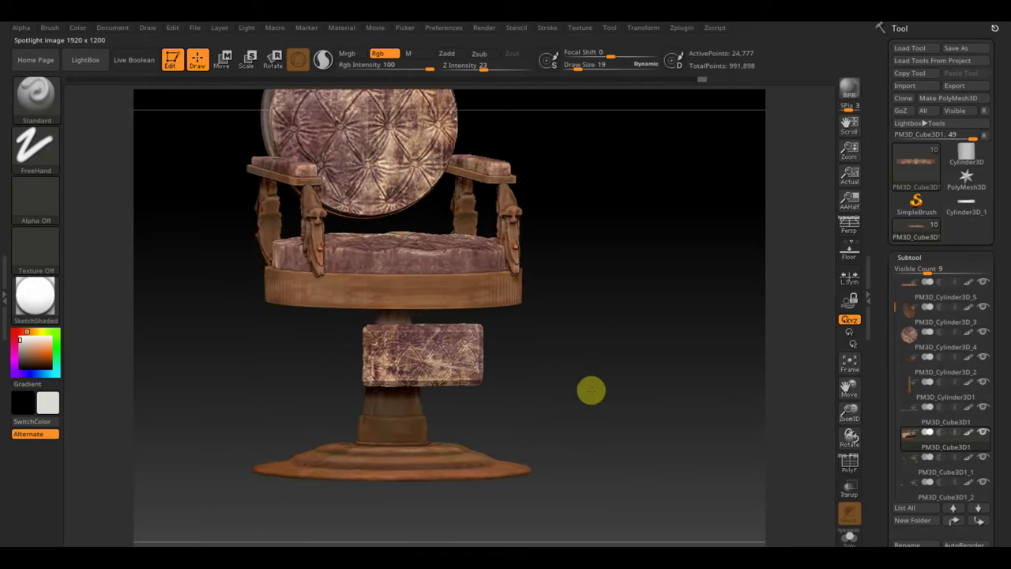
# Enlarge the texture image and paint it across the seat area
pyautogui.hotkey('shift', 'z')
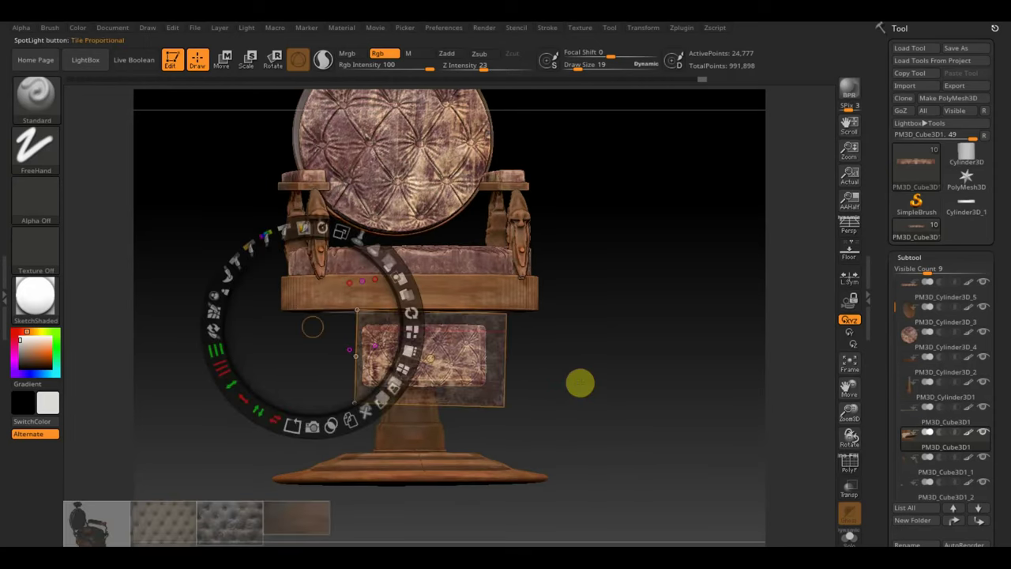
pyautogui.moveTo(388, 282)
pyautogui.mouseDown()
pyautogui.moveTo(323, 289)
pyautogui.moveTo(309, 240)
pyautogui.mouseUp()
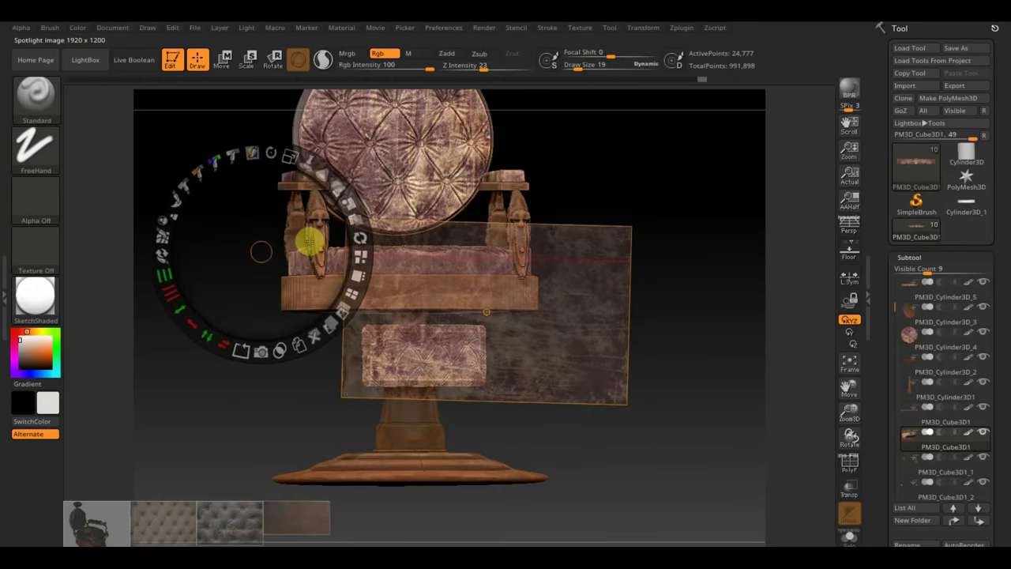
pyautogui.press('z')
pyautogui.moveTo(442, 343)
pyautogui.mouseDown()
pyautogui.moveTo(388, 332)
pyautogui.moveTo(492, 343)
pyautogui.moveTo(498, 378)
pyautogui.moveTo(625, 399)
pyautogui.mouseUp()
pyautogui.hotkey('shift', 'z')
pyautogui.hotkey('shift', 'z')
# Shrink the texture to about half size and repaint the footrest block with the tufted texture
pyautogui.press('z')
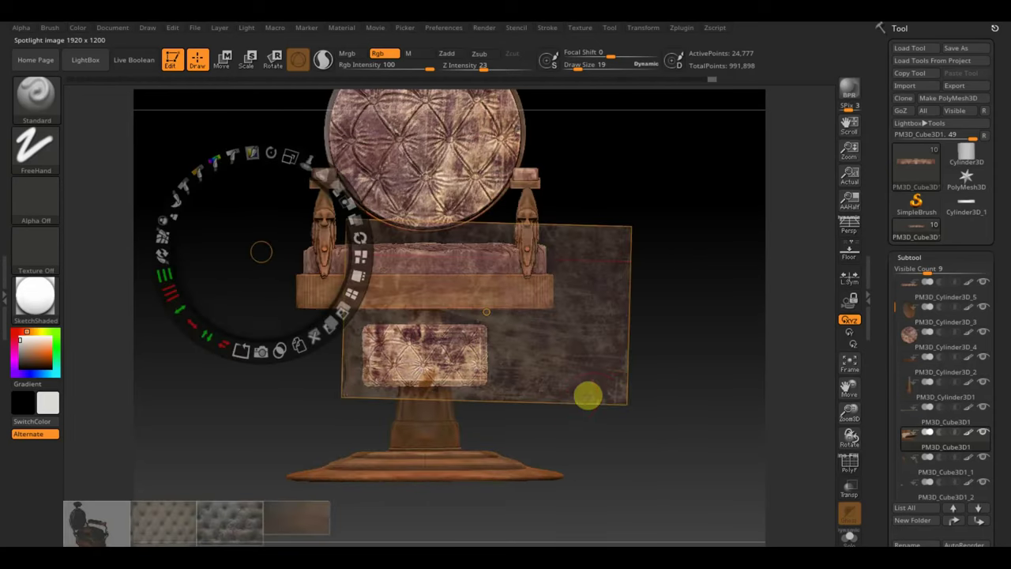
pyautogui.moveTo(291, 161)
pyautogui.mouseDown()
pyautogui.moveTo(210, 138)
pyautogui.moveTo(322, 301)
pyautogui.mouseUp()
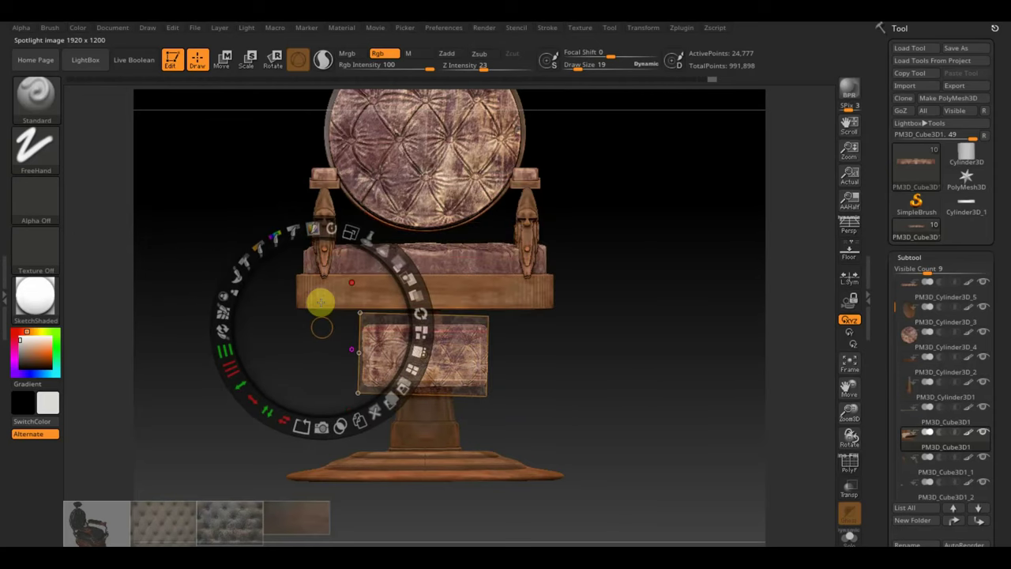
pyautogui.press('shift')
pyautogui.press('z')
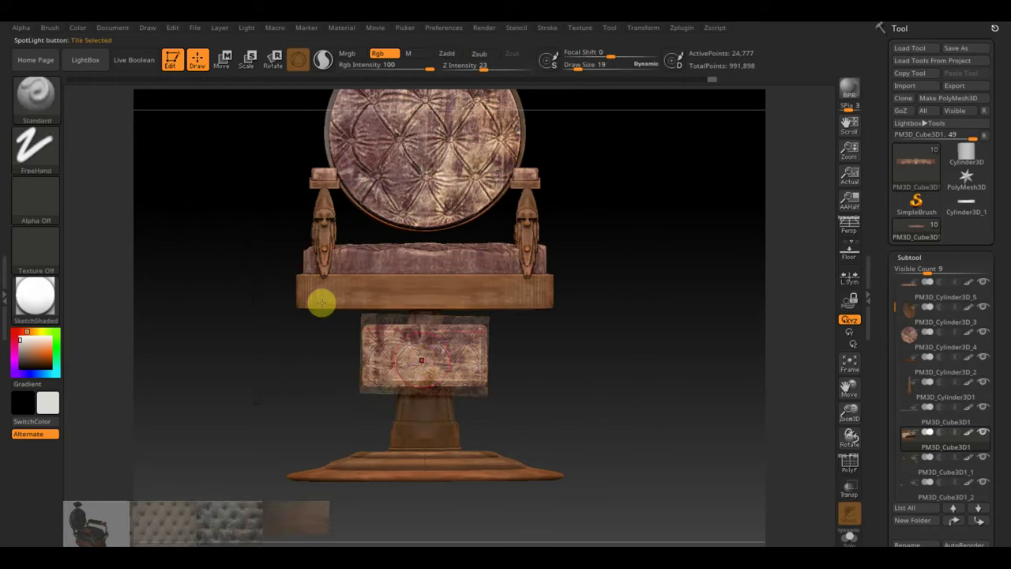
pyautogui.moveTo(427, 359)
pyautogui.mouseDown()
pyautogui.moveTo(364, 341)
pyautogui.moveTo(460, 375)
pyautogui.moveTo(340, 360)
pyautogui.moveTo(469, 367)
pyautogui.mouseUp()
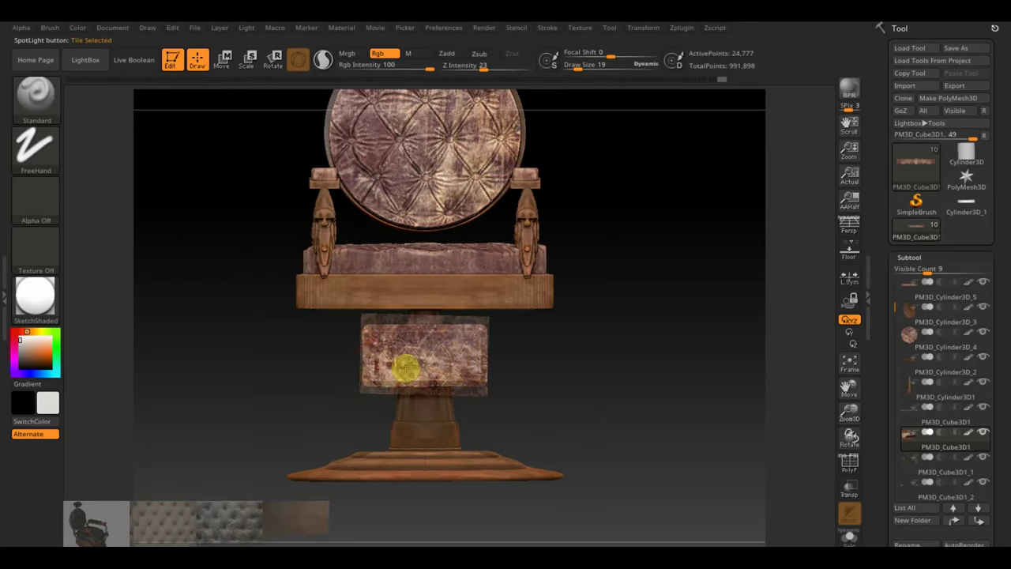
pyautogui.hotkey('shift', 'z')
pyautogui.moveTo(569, 384)
pyautogui.mouseDown()
pyautogui.moveTo(648, 397)
pyautogui.moveTo(616, 361)
pyautogui.moveTo(638, 361)
pyautogui.moveTo(662, 419)
pyautogui.moveTo(635, 417)
pyautogui.moveTo(624, 319)
pyautogui.moveTo(616, 327)
pyautogui.moveTo(608, 308)
pyautogui.moveTo(648, 345)
pyautogui.moveTo(609, 384)
pyautogui.mouseUp()
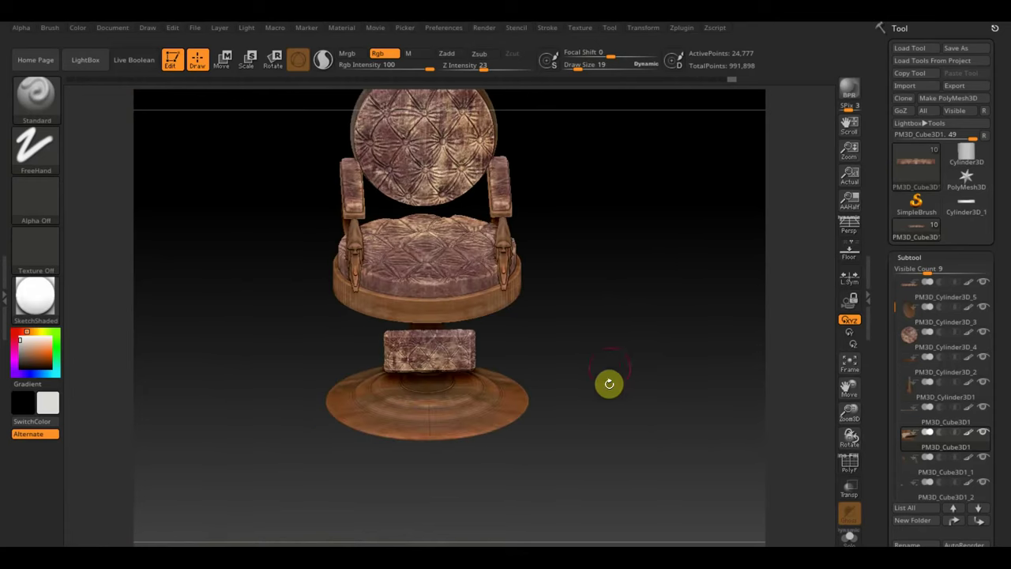
# Select the disc under the seat, PM3D_Cylinder3D_1, and solo it
pyautogui.moveTo(620, 339)
pyautogui.mouseDown()
pyautogui.moveTo(603, 395)
pyautogui.moveTo(575, 372)
pyautogui.mouseUp()
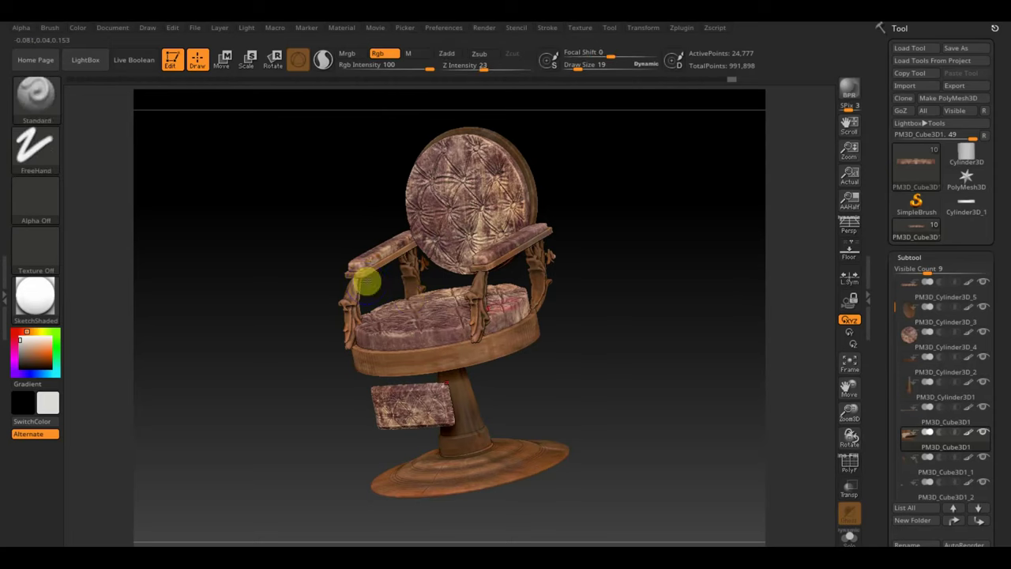
pyautogui.moveTo(361, 282)
pyautogui.mouseDown()
pyautogui.moveTo(619, 346)
pyautogui.moveTo(670, 210)
pyautogui.moveTo(560, 343)
pyautogui.moveTo(583, 285)
pyautogui.mouseUp()
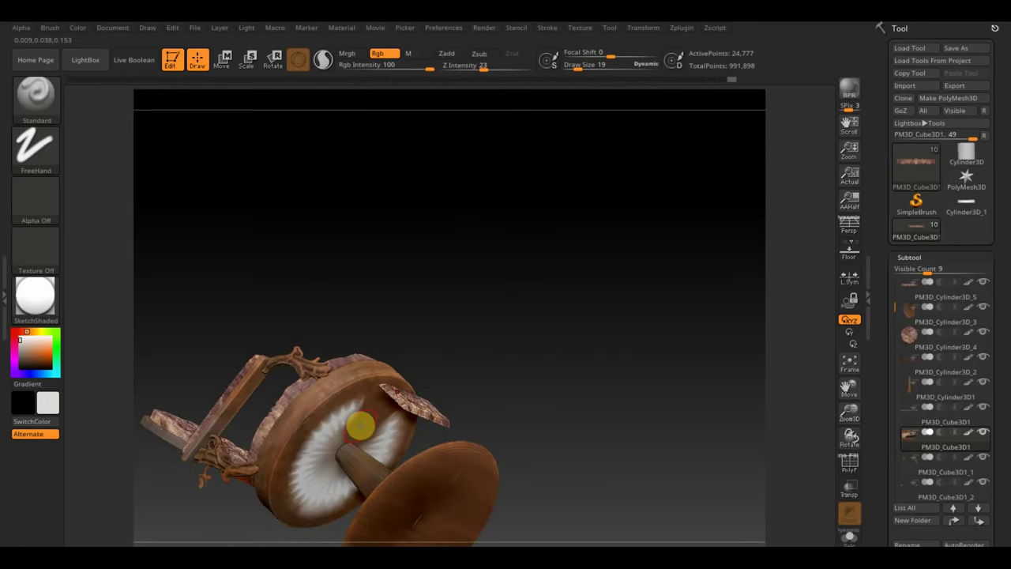
pyautogui.keyDown('alt'); pyautogui.click(360, 426); pyautogui.keyUp('alt')
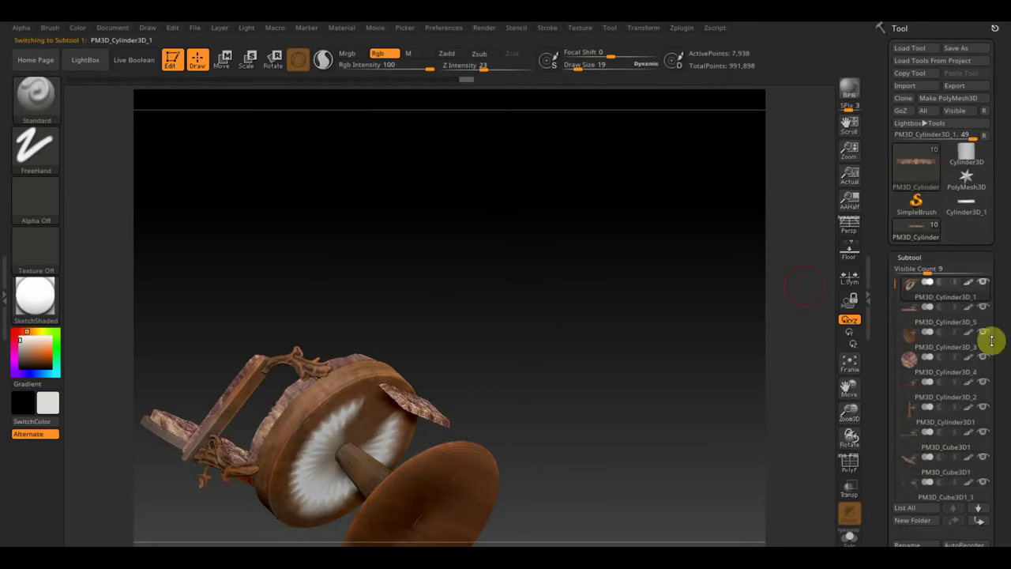
pyautogui.keyDown('shift'); pyautogui.click(984, 284); pyautogui.keyUp('shift')
pyautogui.moveTo(821, 347); pyautogui.dragTo(537, 469)
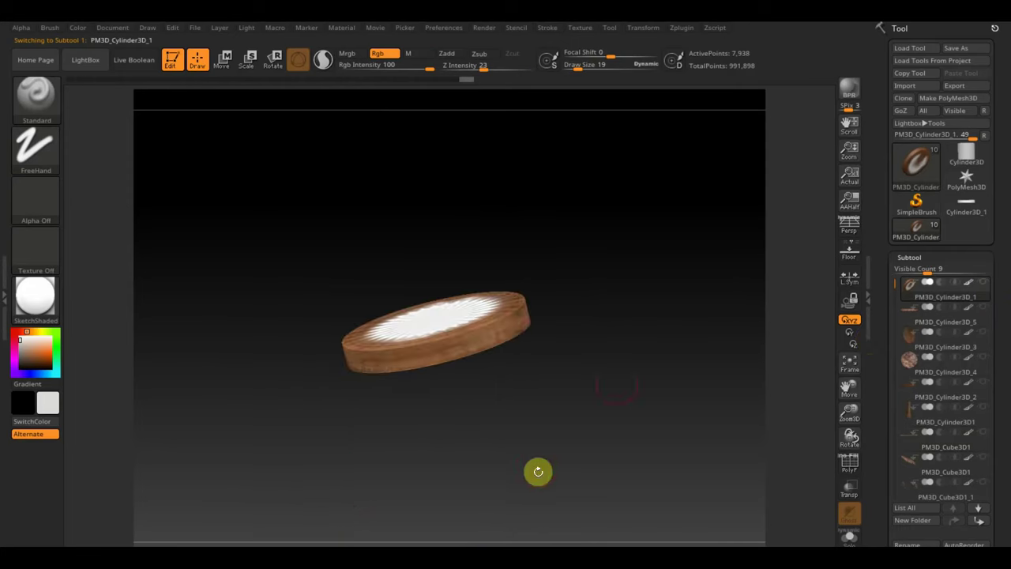
# DynaMesh the disc at resolution 1472, giving 128,056 active points
pyautogui.scroll(-5, 997, 535)
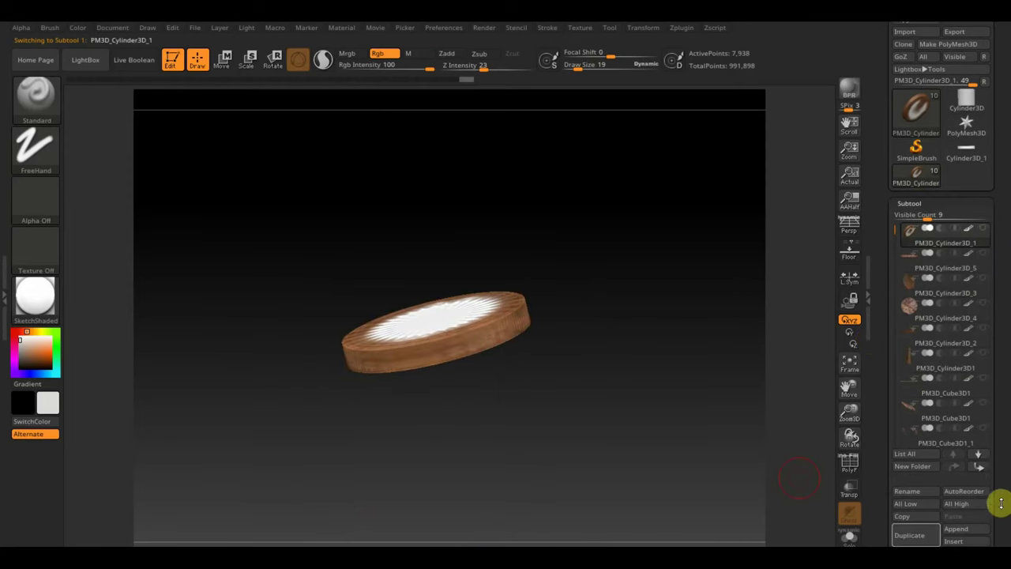
pyautogui.click(913, 434)
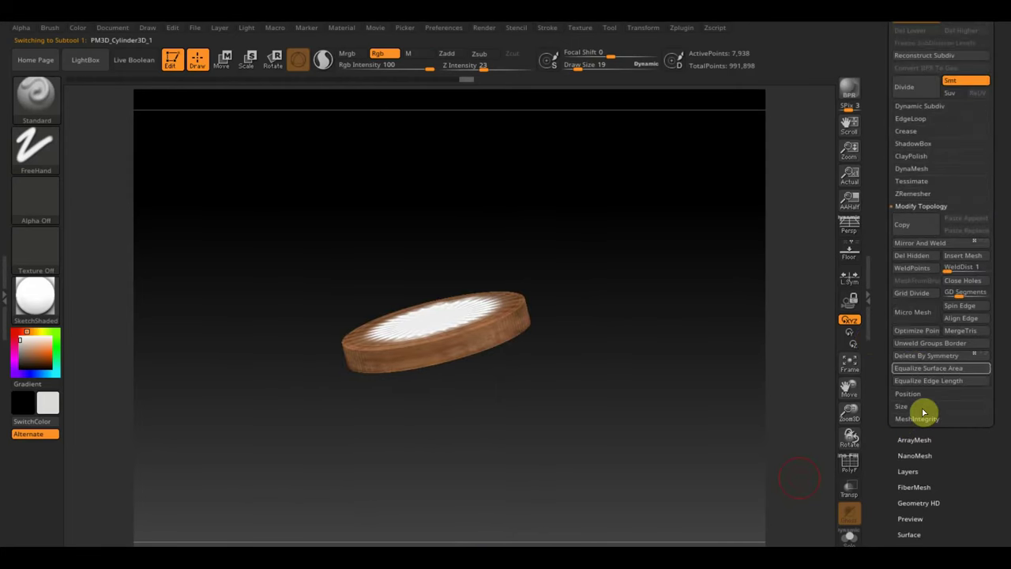
pyautogui.click(922, 411)
pyautogui.click(912, 168)
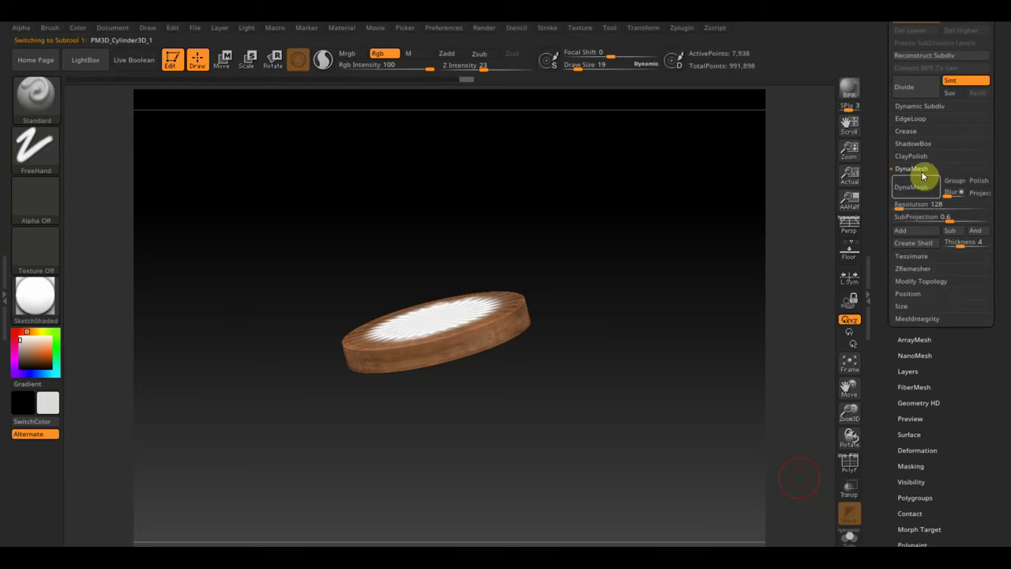
pyautogui.moveTo(927, 213); pyautogui.dragTo(929, 213)
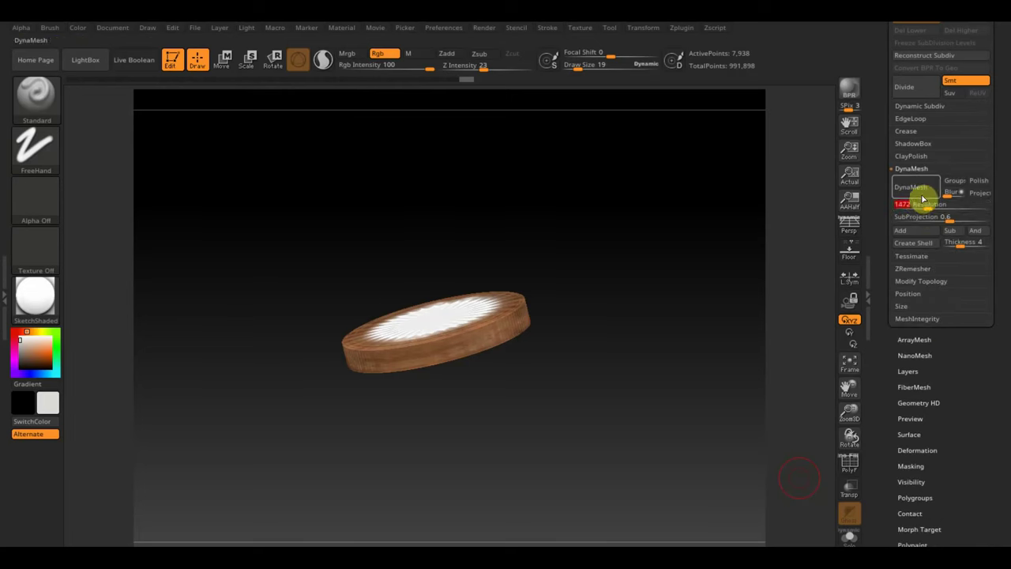
pyautogui.click(921, 193)
pyautogui.keyDown('shift'); pyautogui.moveTo(688, 255); pyautogui.dragTo(661, 388); pyautogui.keyUp('shift')
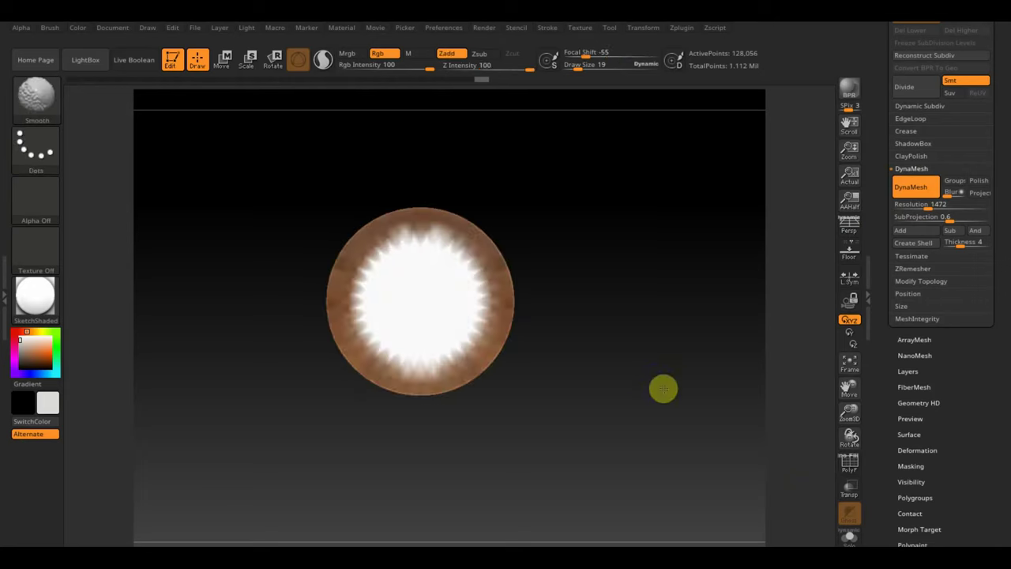
# Pick the brown wood Spotlight texture and scale it over the disc's centre
pyautogui.hotkey('shift', 'z')
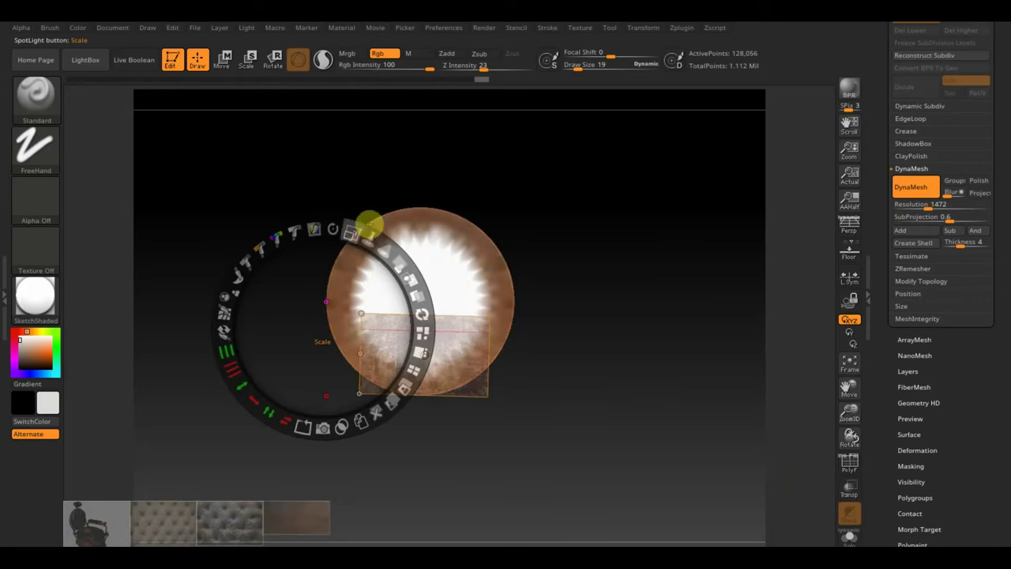
pyautogui.click(355, 231)
pyautogui.moveTo(355, 231)
pyautogui.mouseDown()
pyautogui.moveTo(648, 219)
pyautogui.moveTo(696, 125)
pyautogui.mouseUp()
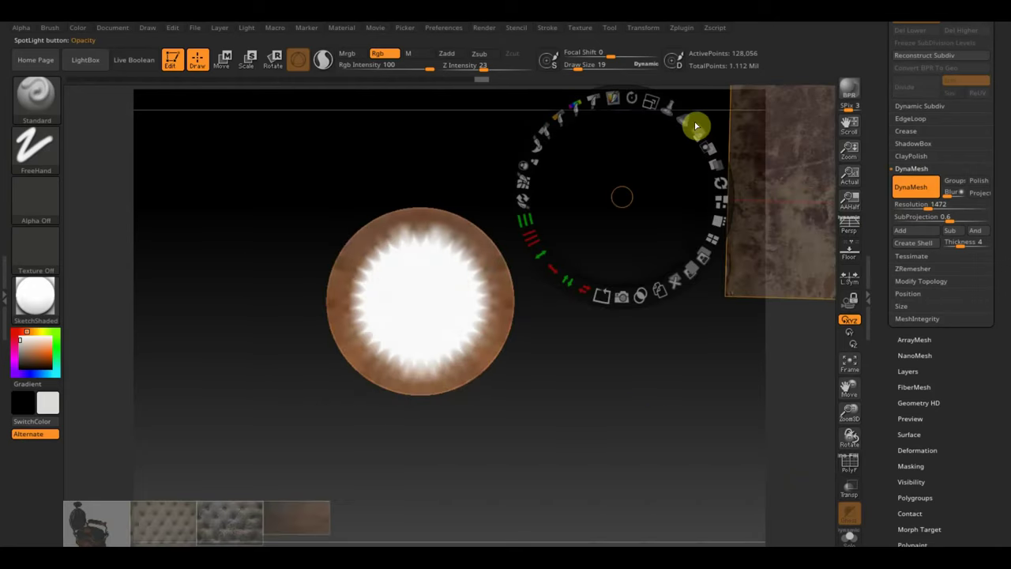
pyautogui.click(286, 523)
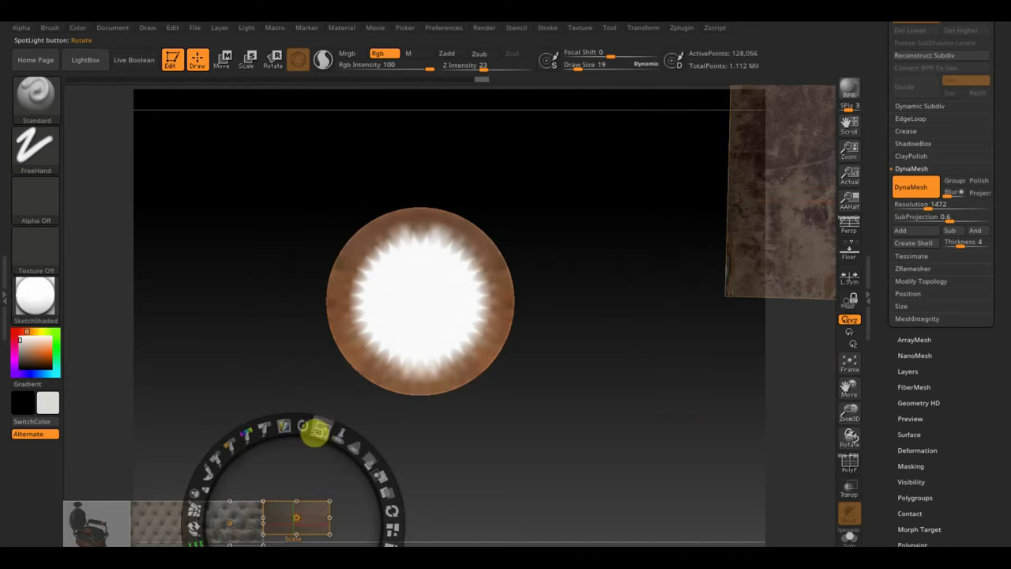
pyautogui.click(372, 458)
pyautogui.moveTo(333, 513); pyautogui.dragTo(426, 316)
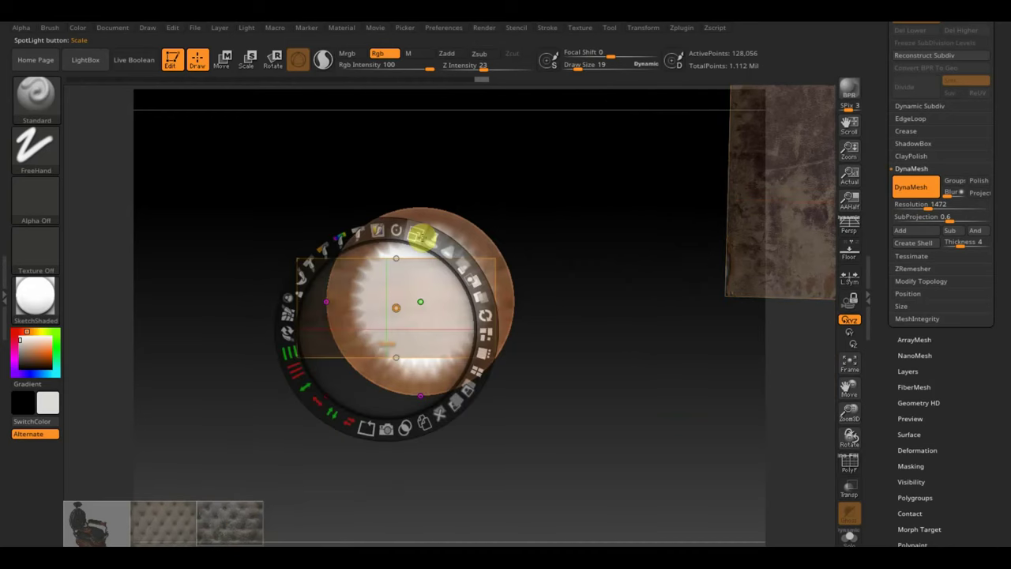
pyautogui.moveTo(408, 230)
pyautogui.mouseDown()
pyautogui.moveTo(480, 289)
pyautogui.moveTo(507, 334)
pyautogui.mouseUp()
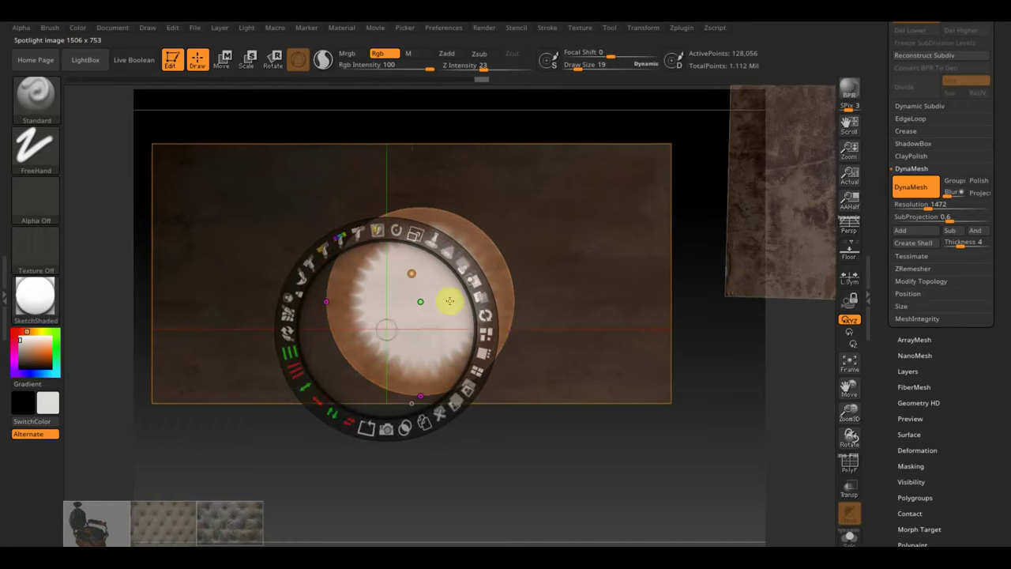
pyautogui.moveTo(451, 298); pyautogui.dragTo(456, 328)
# Paint the brown wood texture onto the disc face at brush size about 35
pyautogui.press('z')
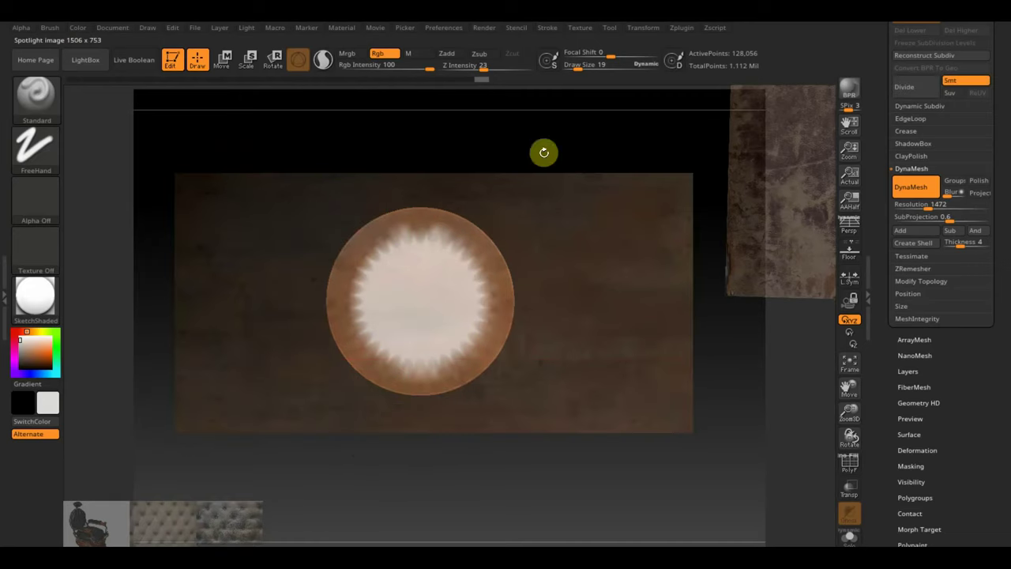
pyautogui.moveTo(580, 67); pyautogui.dragTo(589, 67)
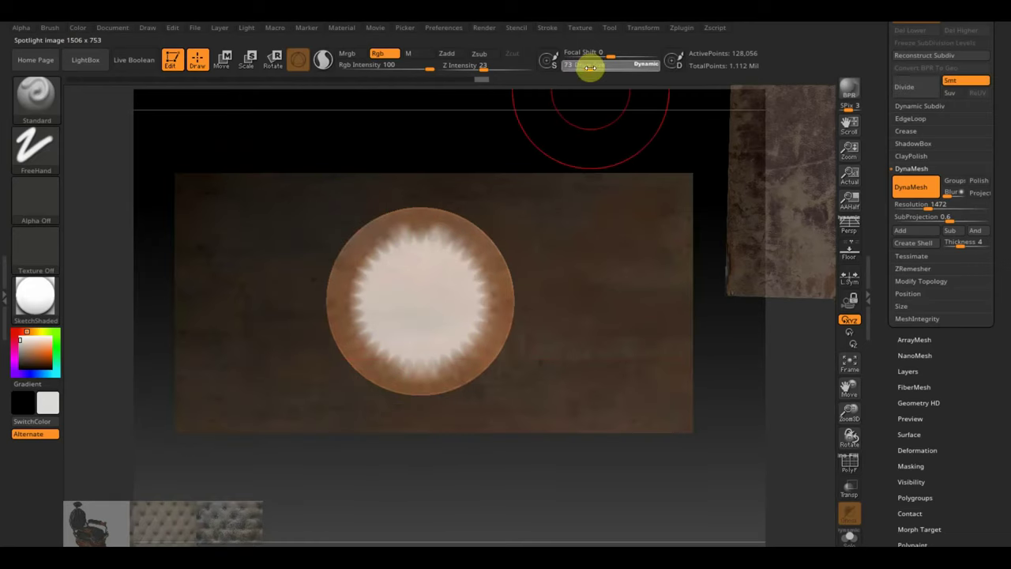
pyautogui.moveTo(435, 260); pyautogui.dragTo(379, 390)
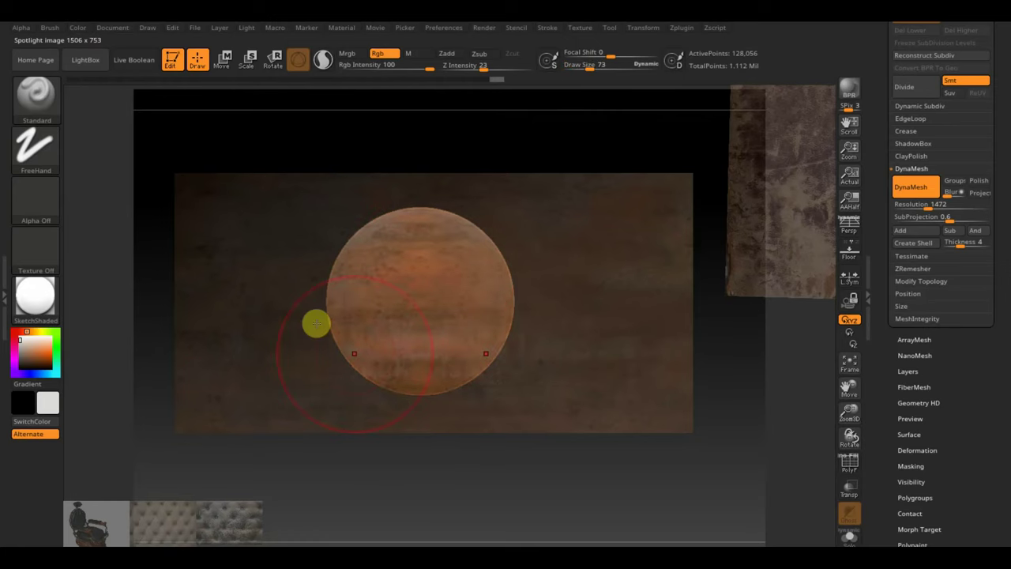
pyautogui.moveTo(316, 323); pyautogui.dragTo(522, 366)
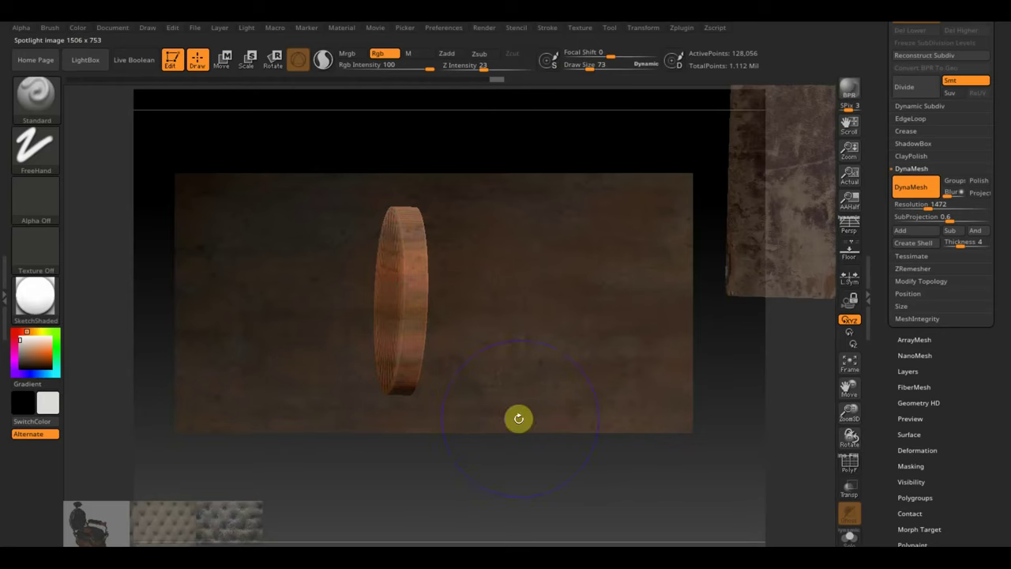
pyautogui.moveTo(516, 419)
pyautogui.mouseDown()
pyautogui.moveTo(562, 317)
pyautogui.moveTo(406, 248)
pyautogui.mouseUp()
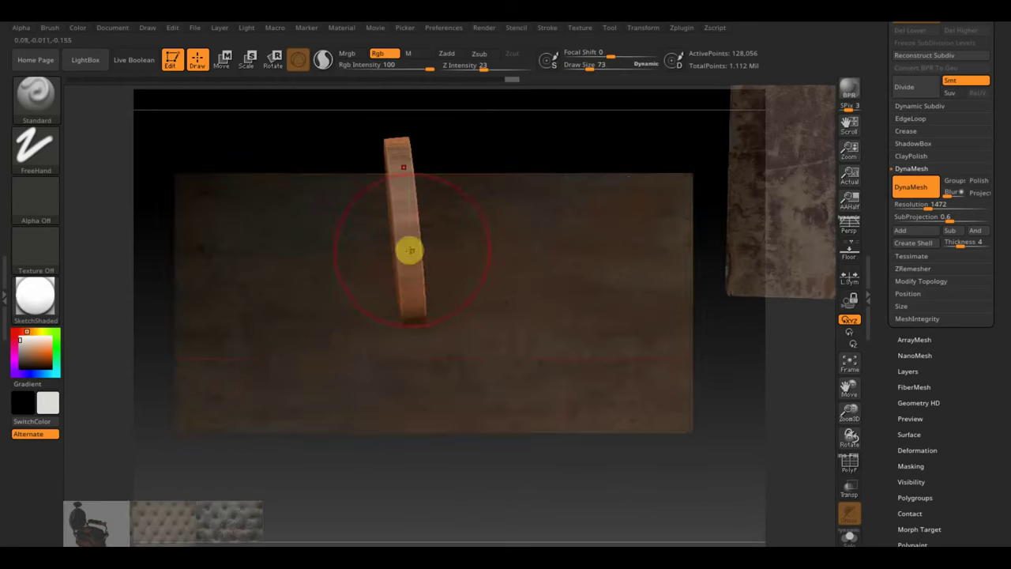
# Snap the disc face-on and paint the wood texture onto its left side
pyautogui.press('z')
pyautogui.press('z')
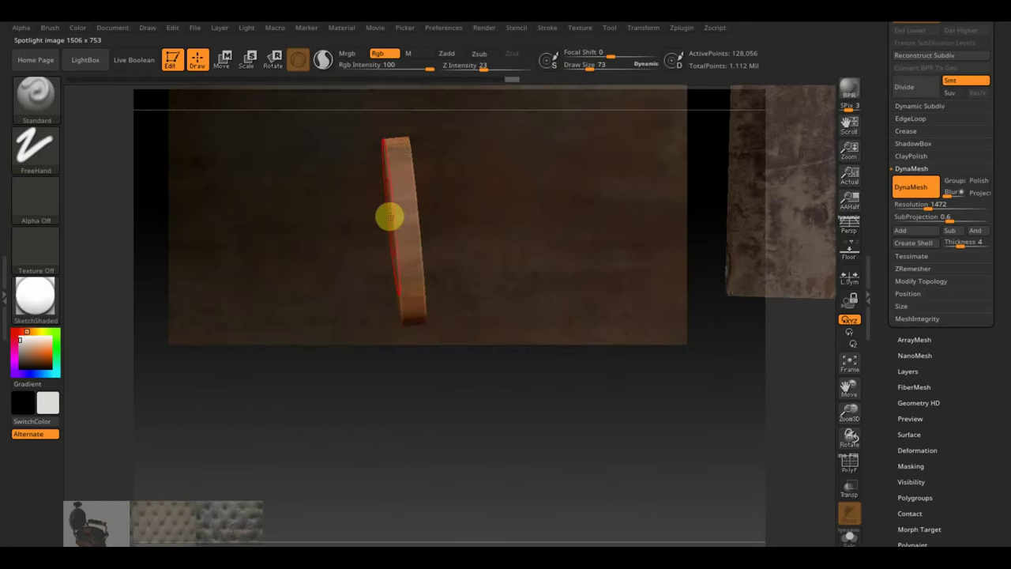
pyautogui.hotkey('shift', 'z')
pyautogui.keyDown('shift'); pyautogui.moveTo(510, 226); pyautogui.dragTo(576, 209); pyautogui.keyUp('shift')
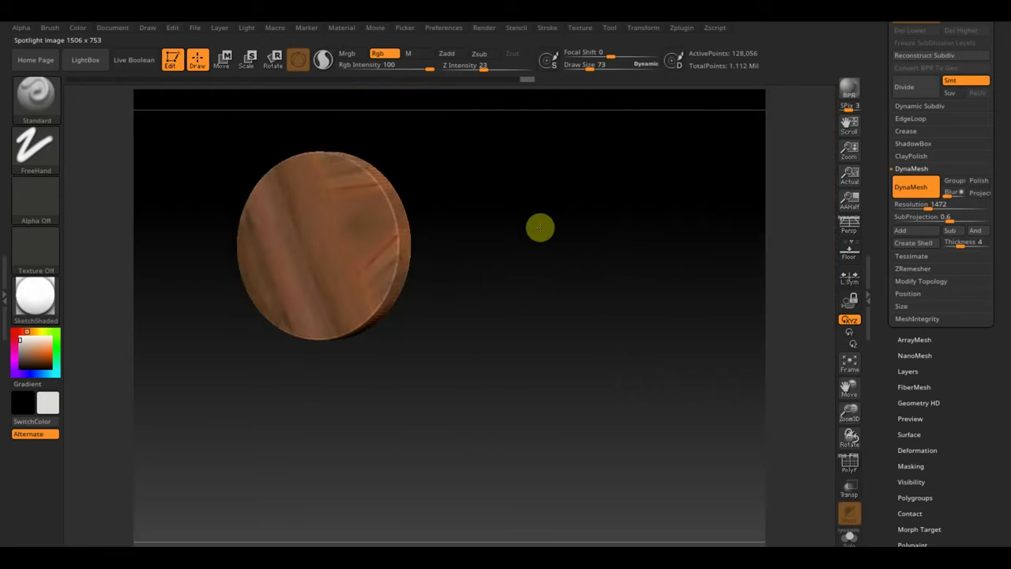
pyautogui.hotkey('shift', 'z')
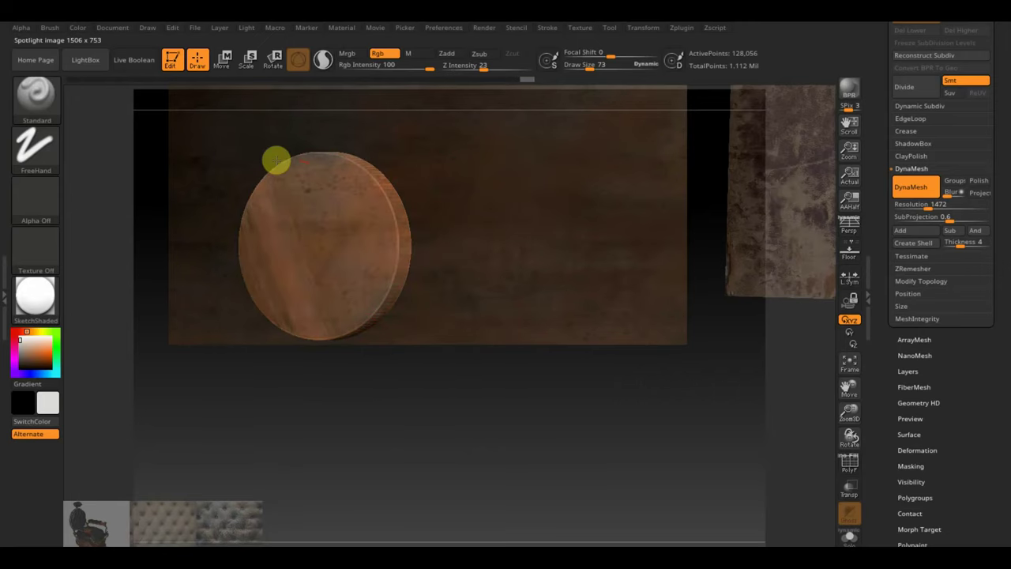
pyautogui.moveTo(293, 289); pyautogui.dragTo(244, 244)
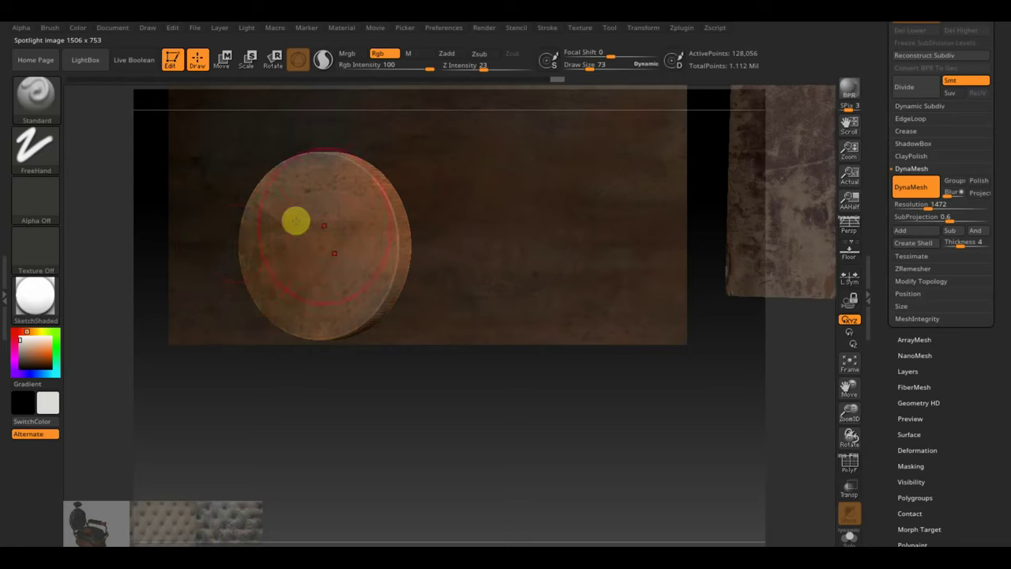
# Turn the disc edge-on, hide Spotlight, and tilt it back toward face-on
pyautogui.moveTo(390, 316)
pyautogui.keyDown('shift'); pyautogui.mouseDown()
pyautogui.moveTo(475, 278)
pyautogui.moveTo(341, 271)
pyautogui.mouseUp(); pyautogui.keyUp('shift')
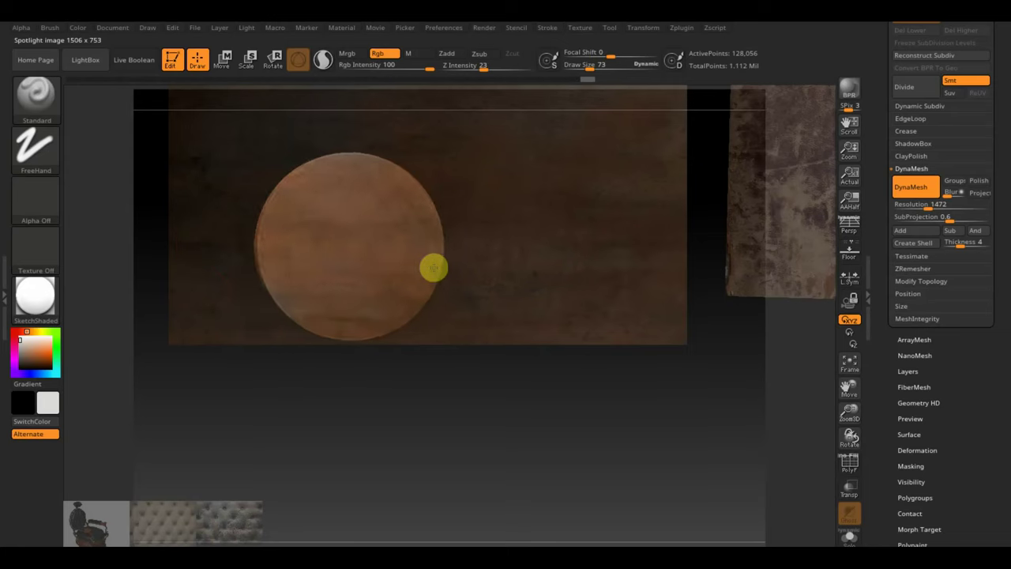
pyautogui.hotkey('shift', 'z')
pyautogui.moveTo(501, 287)
pyautogui.mouseDown()
pyautogui.moveTo(600, 253)
pyautogui.moveTo(828, 239)
pyautogui.mouseUp()
# Make all the chair's subtools visible in the Subtool list
pyautogui.scroll(5, 1005, 197)
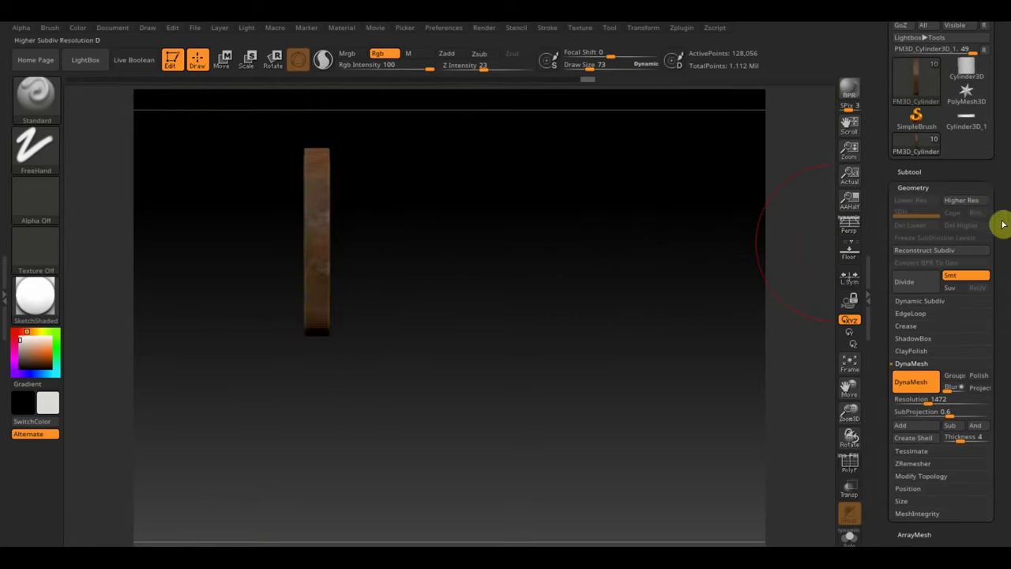
pyautogui.click(918, 169)
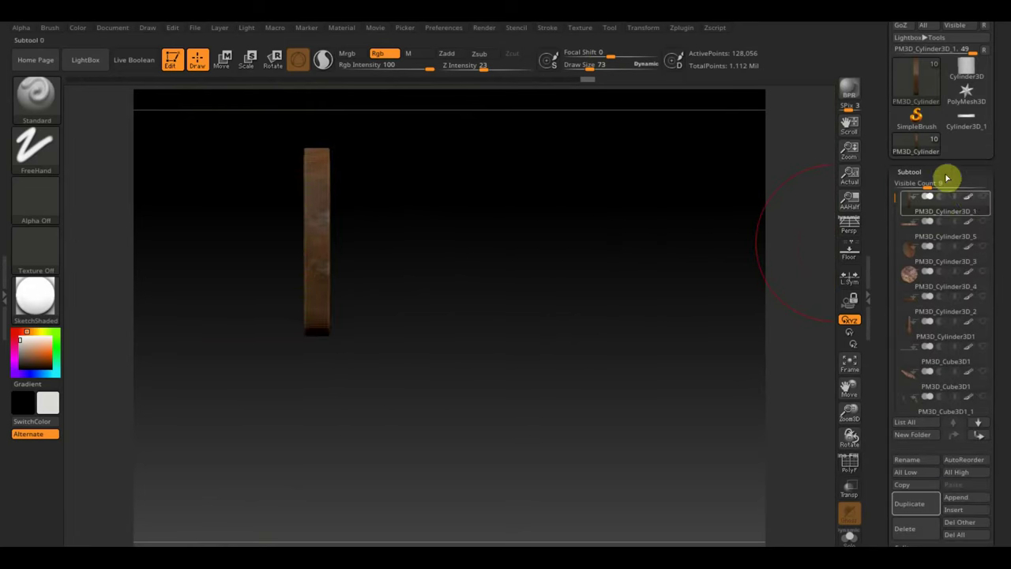
pyautogui.keyDown('shift'); pyautogui.click(981, 197); pyautogui.keyUp('shift')
pyautogui.moveTo(645, 319)
pyautogui.mouseDown()
pyautogui.moveTo(697, 229)
pyautogui.moveTo(621, 287)
pyautogui.moveTo(591, 343)
pyautogui.moveTo(574, 351)
pyautogui.moveTo(618, 334)
pyautogui.mouseUp()
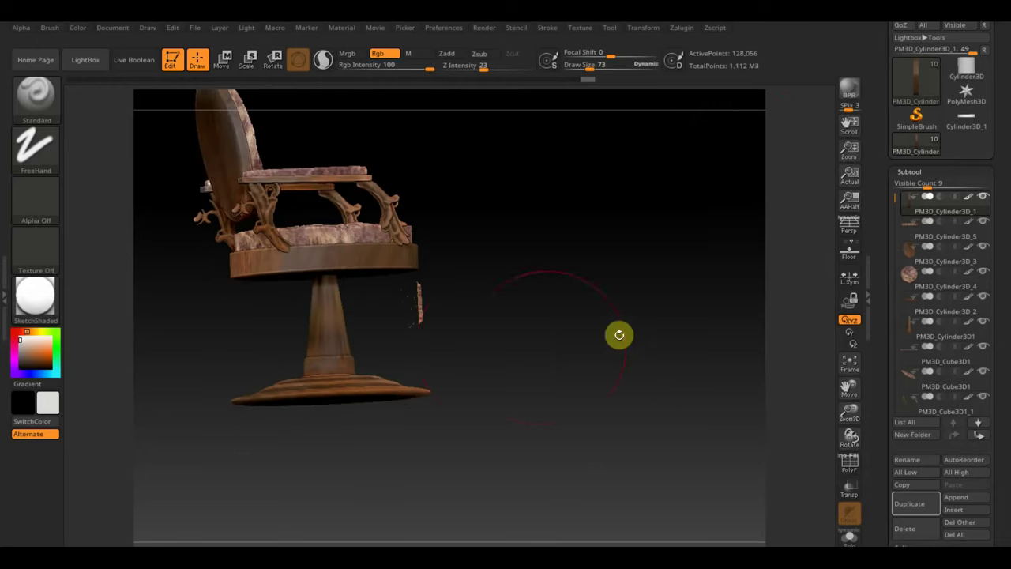
# Select PM3D_Cube3D1, unhide the footrest parts, and turn Spotlight back on
pyautogui.click(908, 385)
pyautogui.hotkey('ctrl', 'shift')
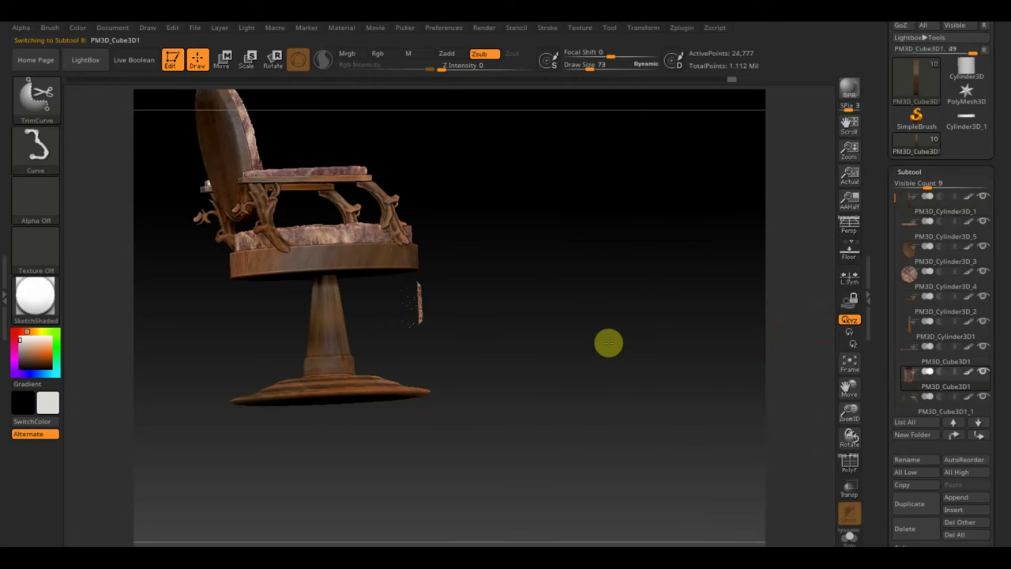
pyautogui.keyDown('ctrl'); pyautogui.keyDown('shift'); pyautogui.click(608, 341); pyautogui.keyUp('shift'); pyautogui.keyUp('ctrl')
pyautogui.moveTo(608, 342)
pyautogui.keyDown('shift'); pyautogui.mouseDown()
pyautogui.moveTo(608, 379)
pyautogui.moveTo(589, 387)
pyautogui.moveTo(664, 421)
pyautogui.moveTo(661, 406)
pyautogui.mouseUp(); pyautogui.keyUp('shift')
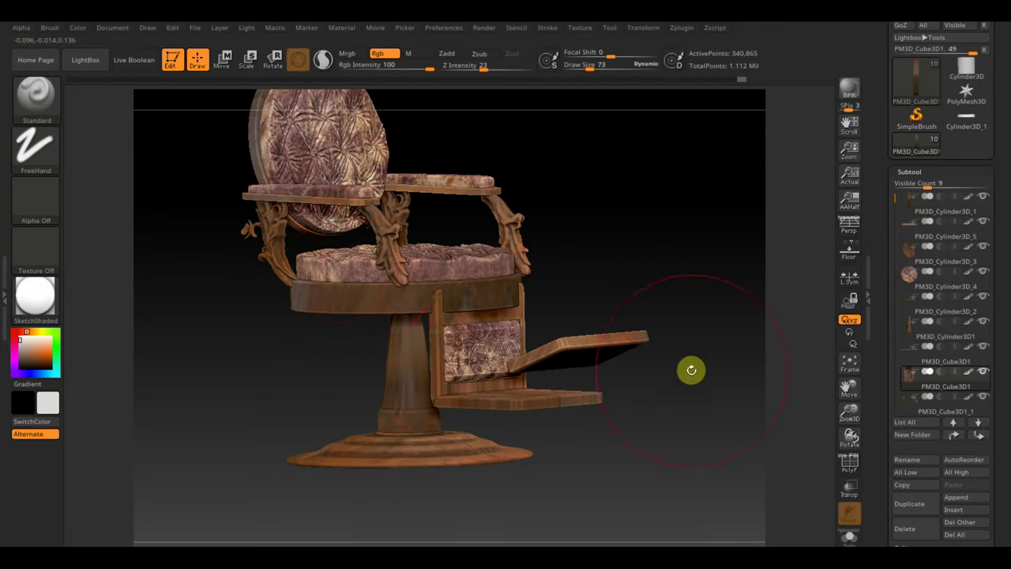
pyautogui.moveTo(691, 370); pyautogui.dragTo(679, 366)
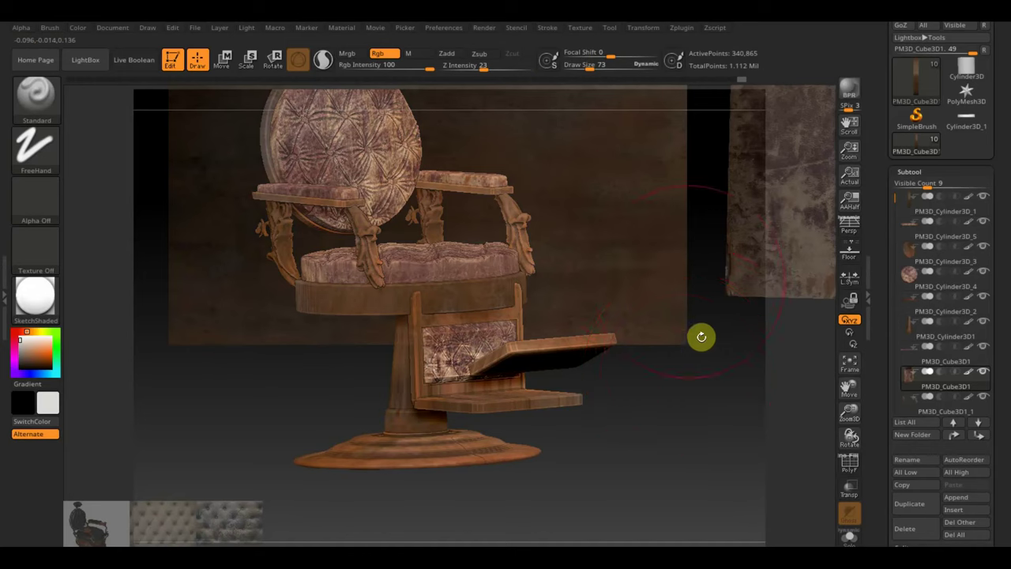
pyautogui.hotkey('shift', 'z')
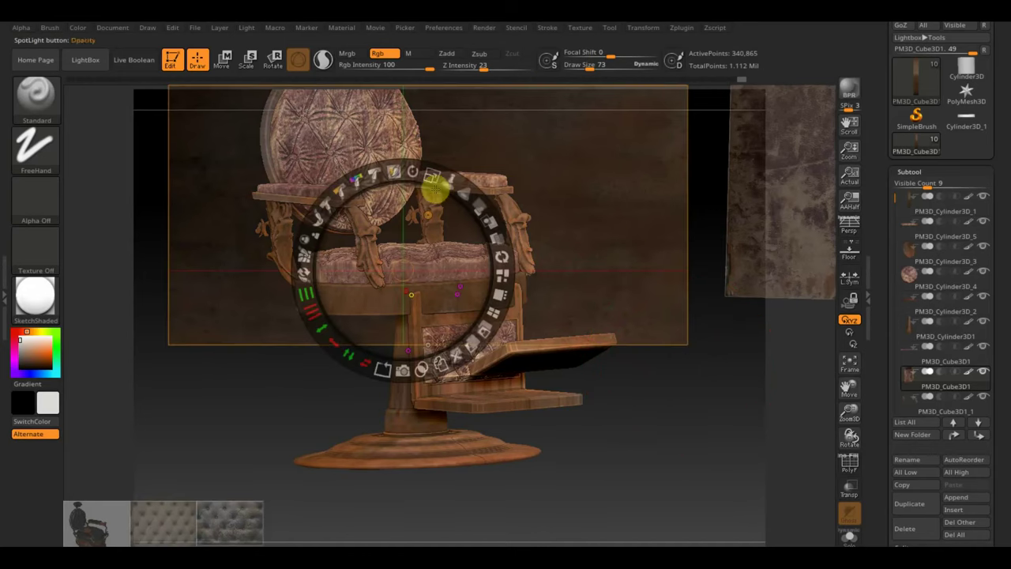
# Shrink the reference images and move them to the upper left and bottom right
pyautogui.moveTo(429, 176); pyautogui.dragTo(338, 202)
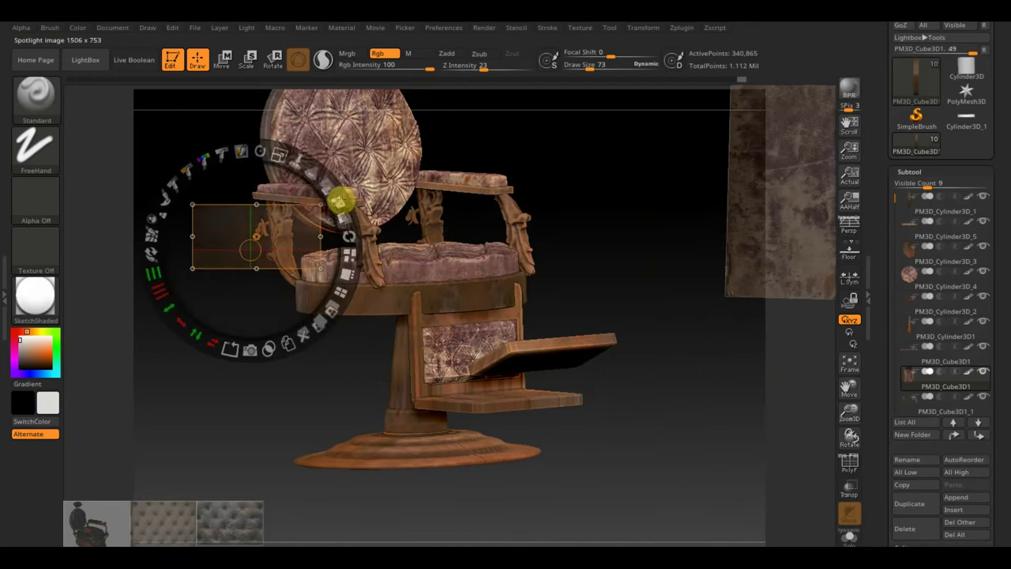
pyautogui.moveTo(225, 177); pyautogui.dragTo(152, 124)
pyautogui.click(778, 201)
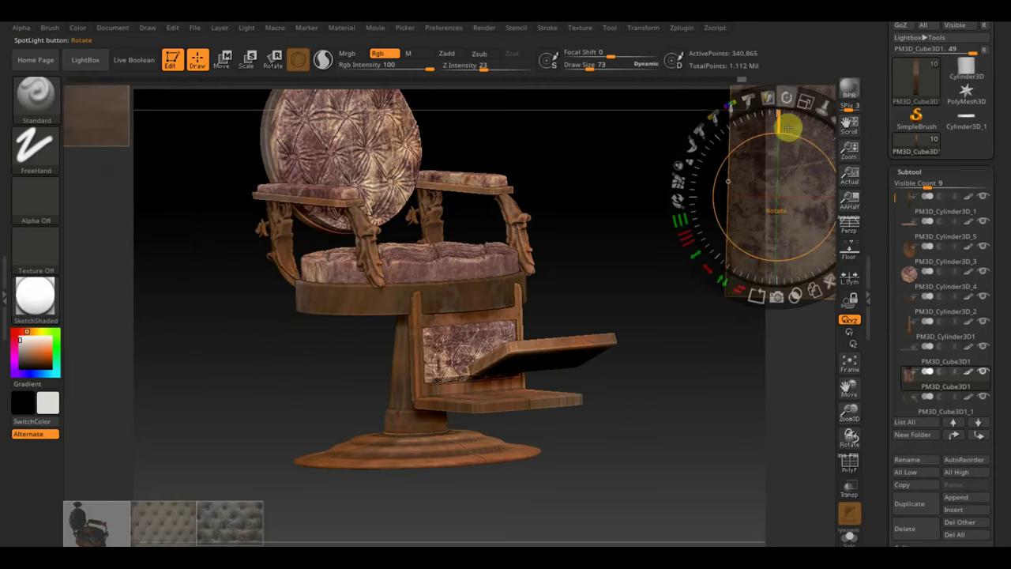
pyautogui.moveTo(740, 90); pyautogui.dragTo(860, 474)
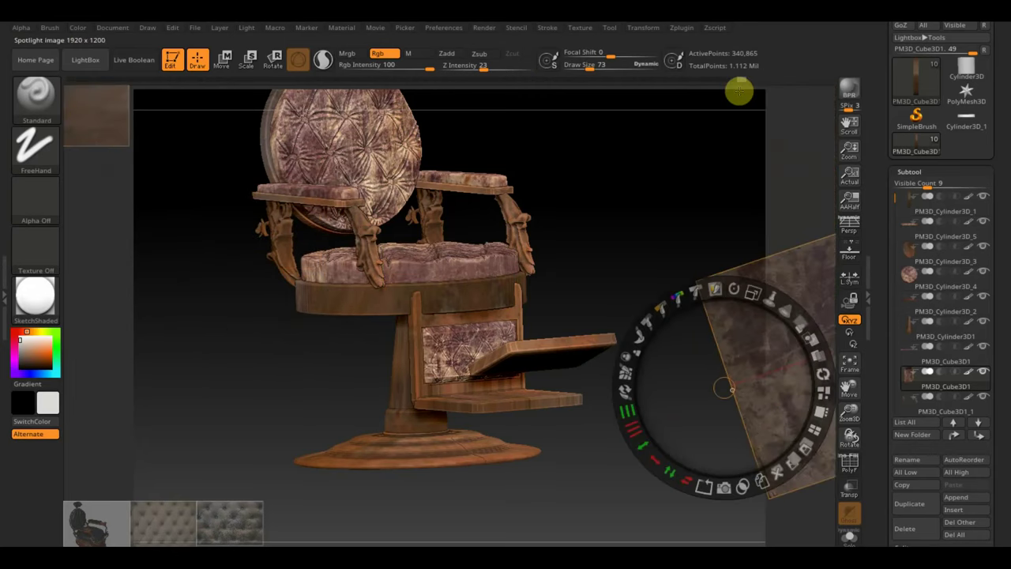
# Enlarge the barber chair photo centre-right, raise its opacity, then close Spotlight
pyautogui.click(135, 531)
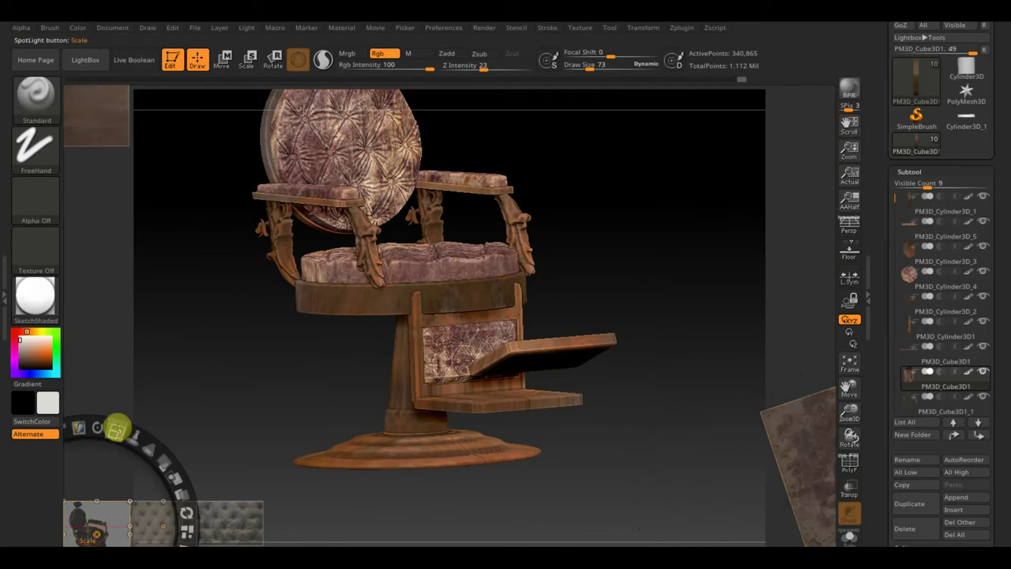
pyautogui.moveTo(118, 430)
pyautogui.mouseDown()
pyautogui.moveTo(187, 518)
pyautogui.moveTo(632, 253)
pyautogui.mouseUp()
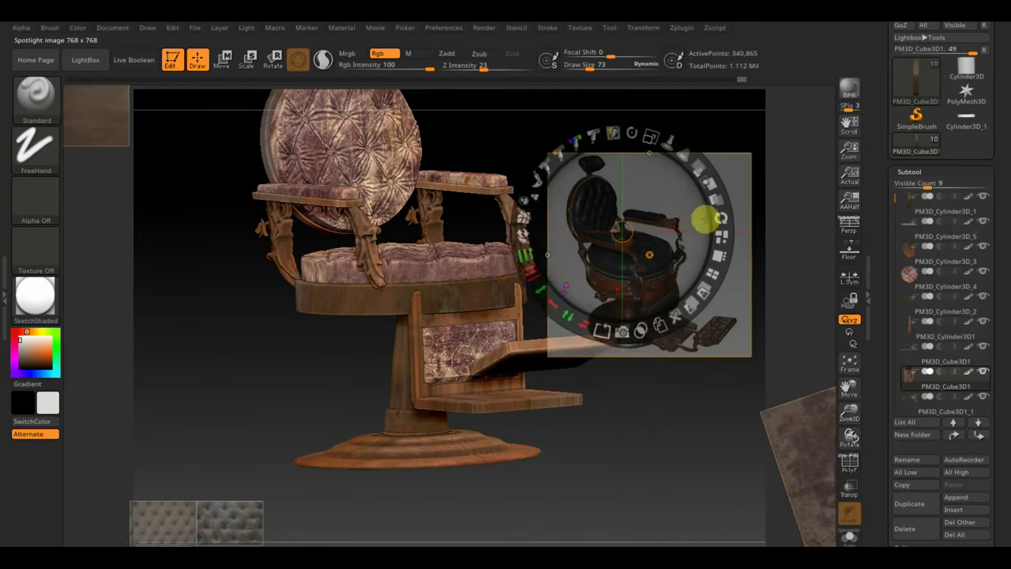
pyautogui.moveTo(648, 162)
pyautogui.mouseDown()
pyautogui.moveTo(730, 199)
pyautogui.moveTo(718, 202)
pyautogui.moveTo(717, 189)
pyautogui.moveTo(719, 210)
pyautogui.moveTo(677, 224)
pyautogui.mouseUp()
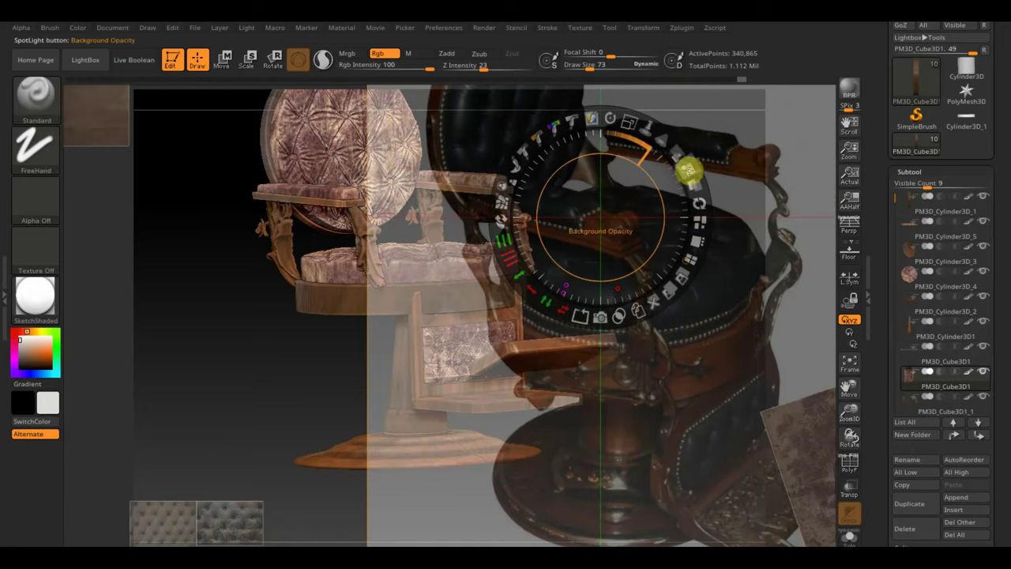
pyautogui.moveTo(685, 166); pyautogui.dragTo(709, 233)
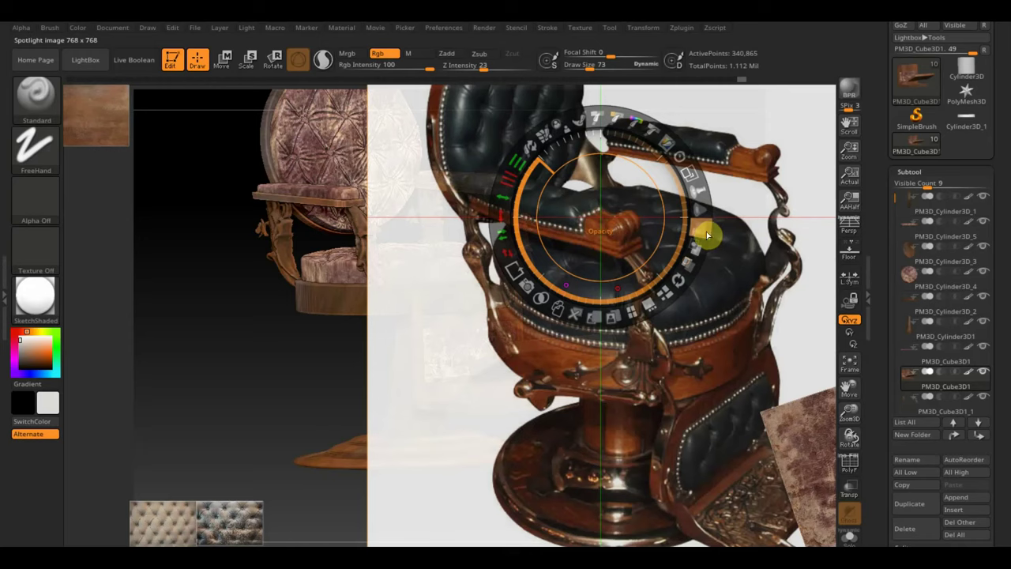
pyautogui.click(706, 231)
pyautogui.press('shift')
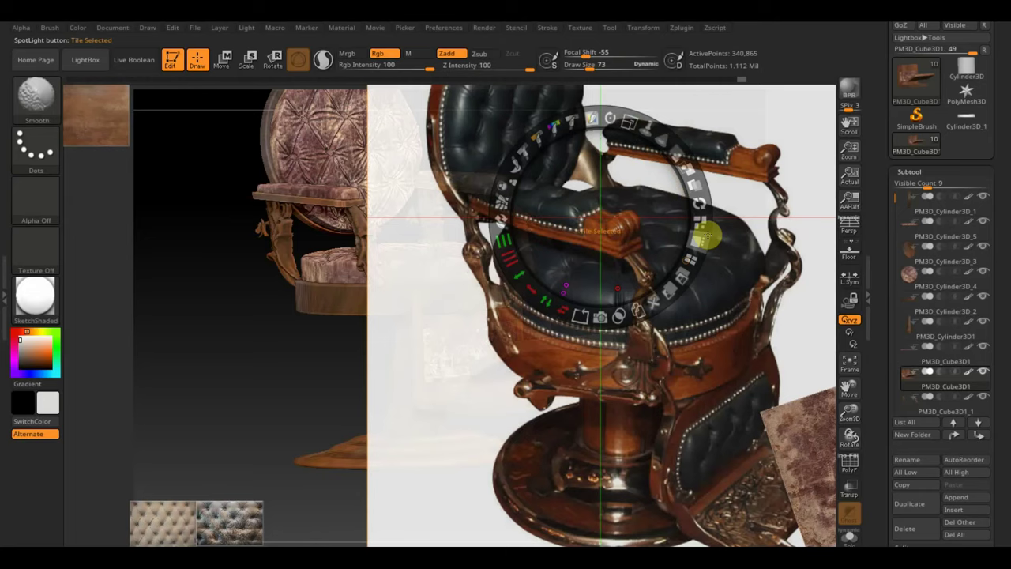
pyautogui.hotkey('shift', 'z')
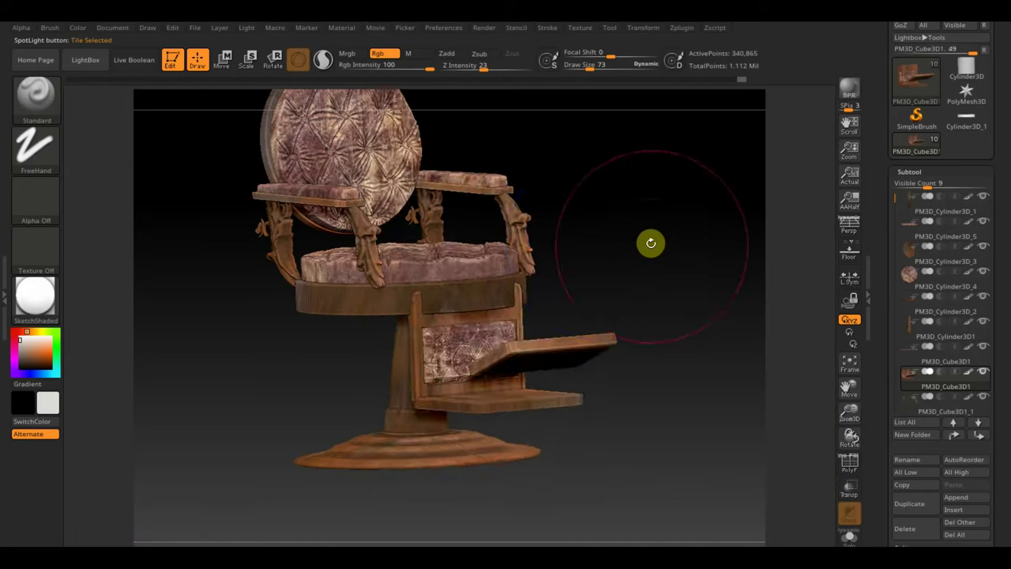
# Append a cube as a new subtool and make it the active part
pyautogui.moveTo(650, 242); pyautogui.dragTo(673, 255)
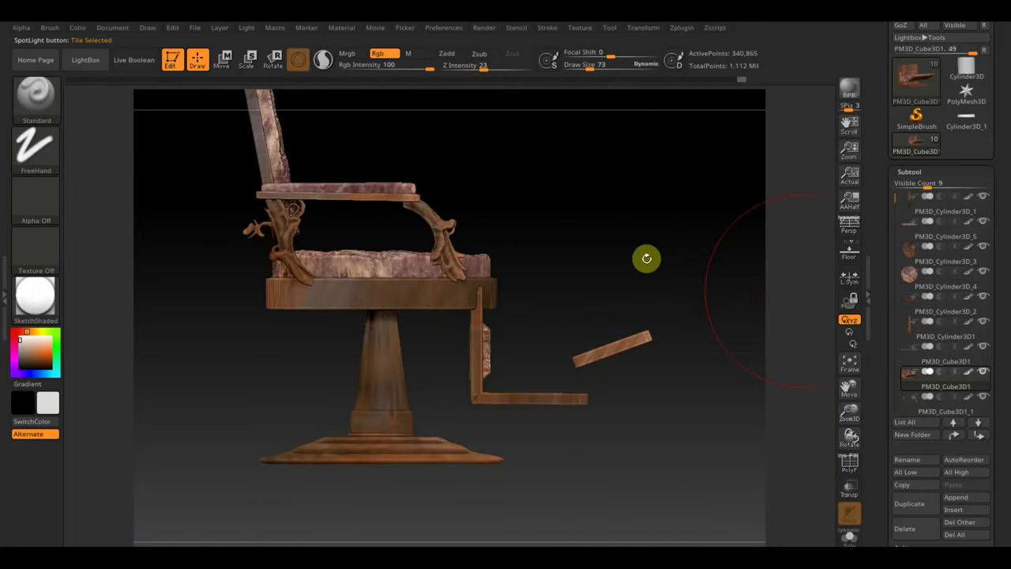
pyautogui.moveTo(1003, 420); pyautogui.dragTo(1007, 372)
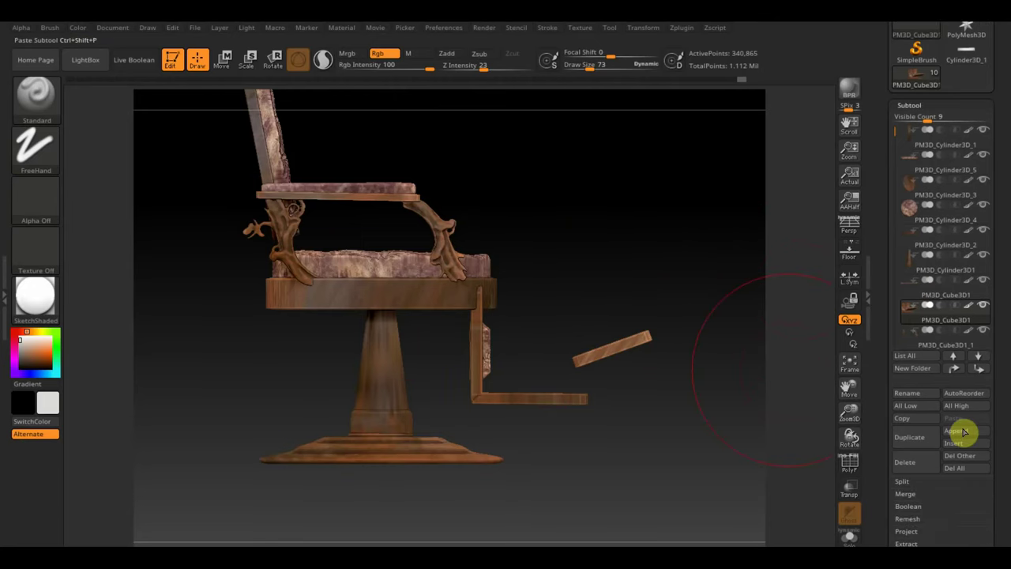
pyautogui.click(957, 431)
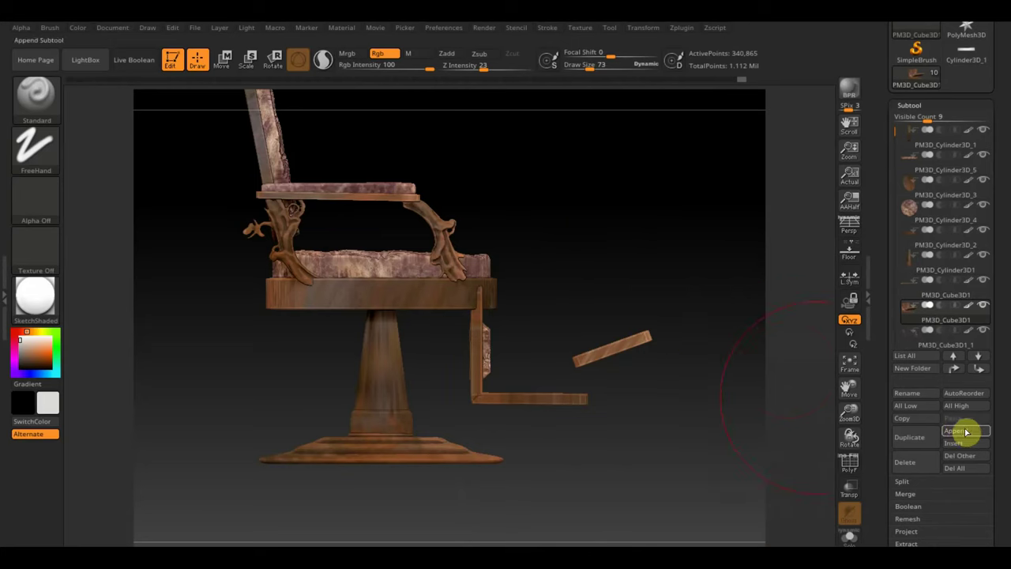
pyautogui.click(965, 432)
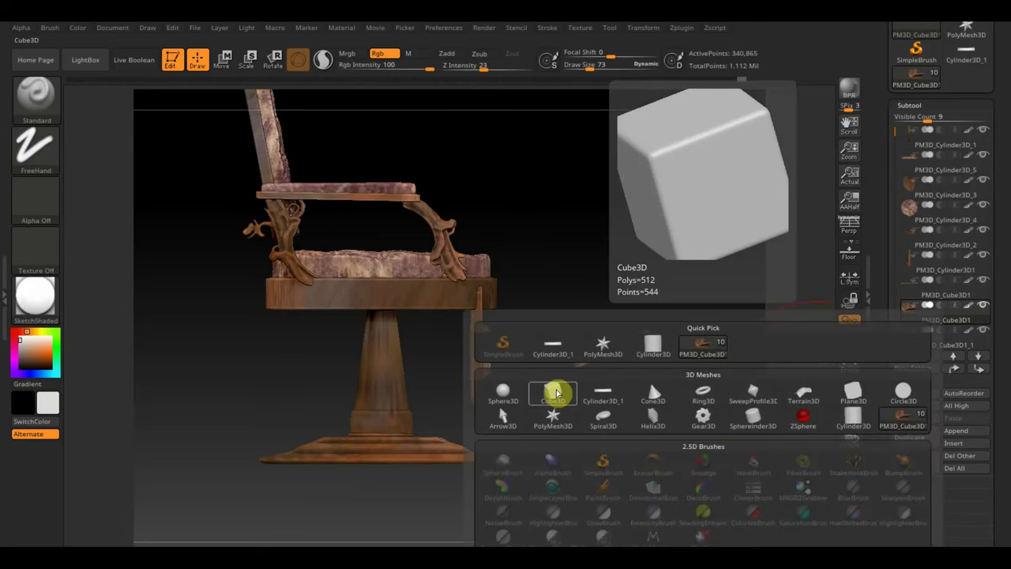
pyautogui.click(556, 393)
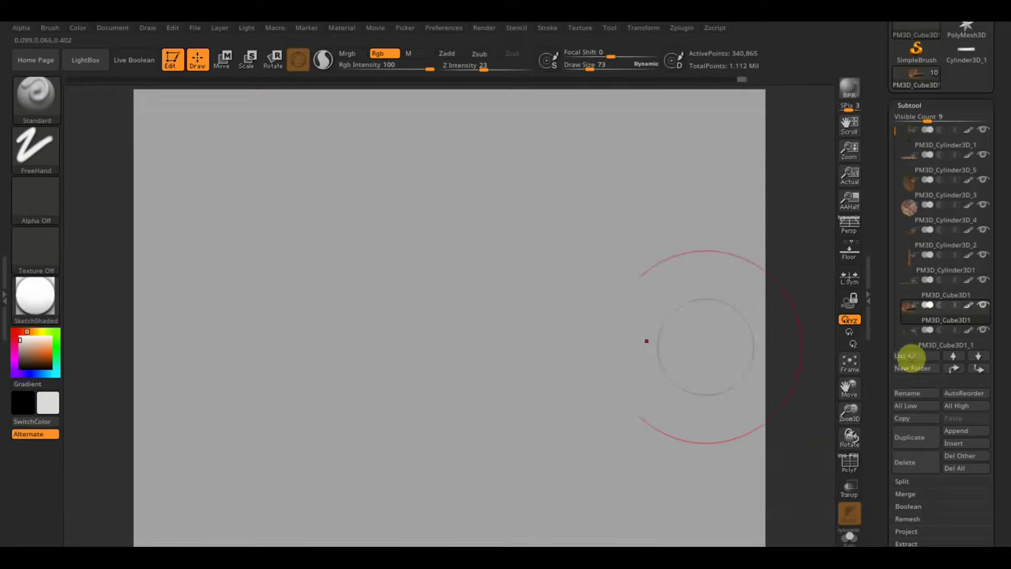
pyautogui.press('n')
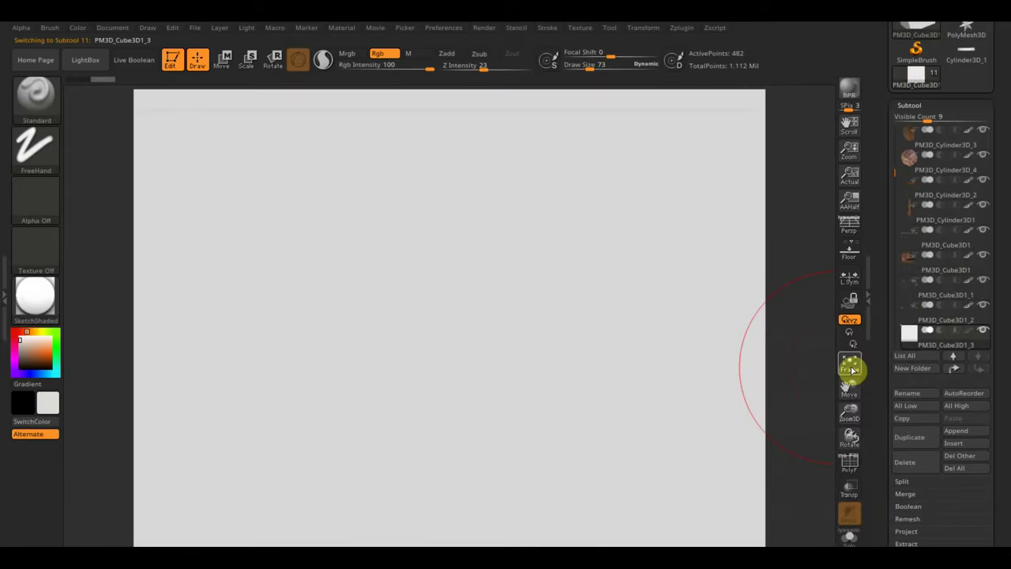
pyautogui.click(848, 369)
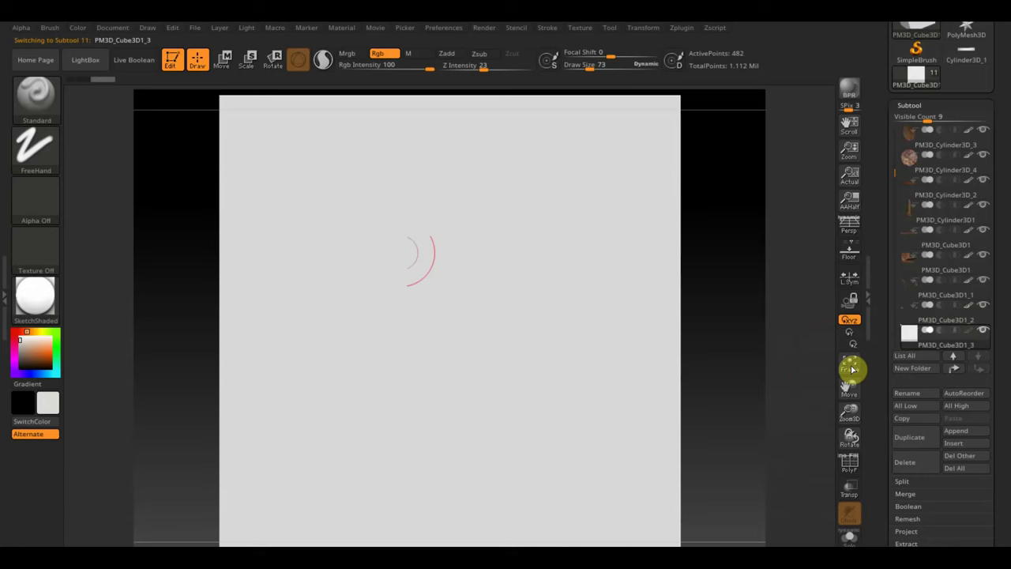
# Shrink the cube, raise it above the chair's back, and flatten it into a thin plane
pyautogui.click(222, 60)
pyautogui.moveTo(455, 335); pyautogui.dragTo(365, 207)
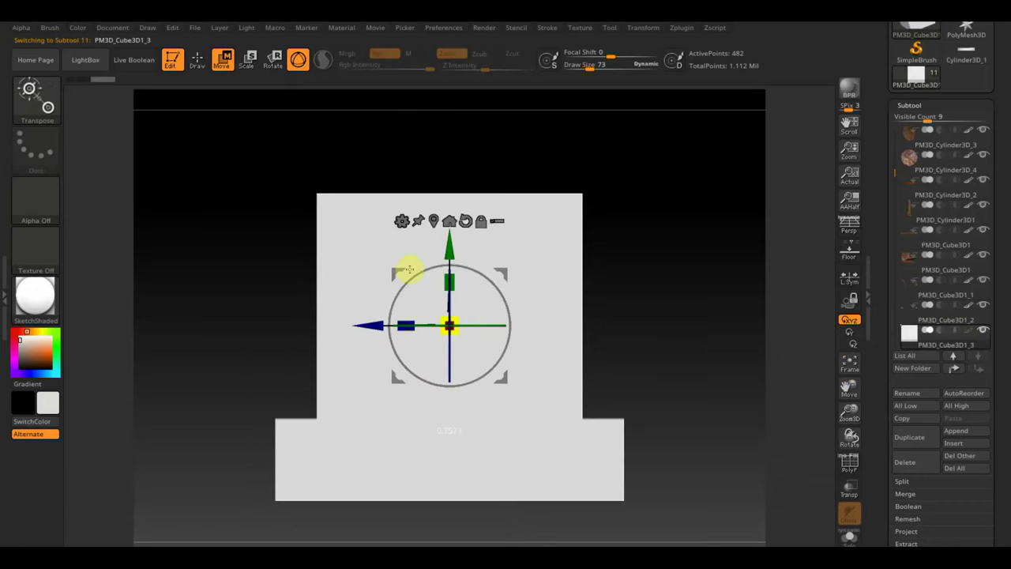
pyautogui.moveTo(449, 251); pyautogui.dragTo(449, 113)
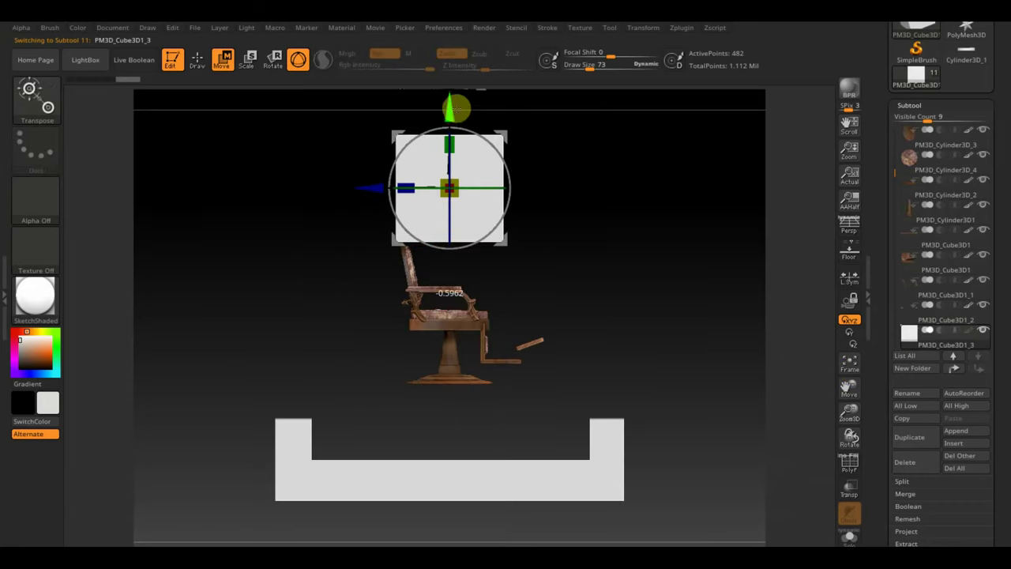
pyautogui.keyDown('shift'); pyautogui.moveTo(616, 319); pyautogui.dragTo(564, 282); pyautogui.keyUp('shift')
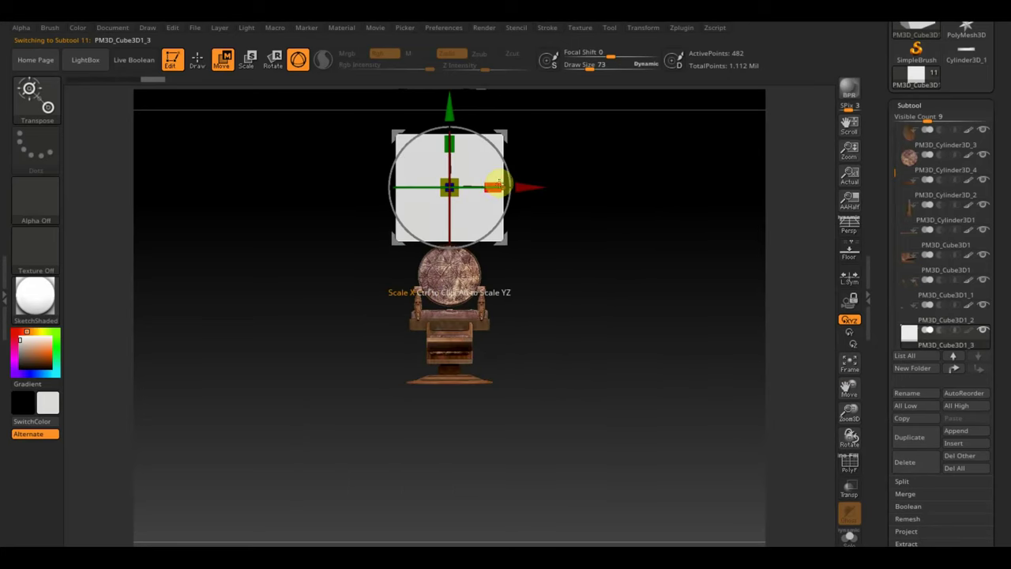
pyautogui.moveTo(496, 183); pyautogui.dragTo(444, 176)
pyautogui.moveTo(557, 176)
pyautogui.mouseDown()
pyautogui.moveTo(655, 241)
pyautogui.moveTo(664, 266)
pyautogui.moveTo(608, 356)
pyautogui.mouseUp()
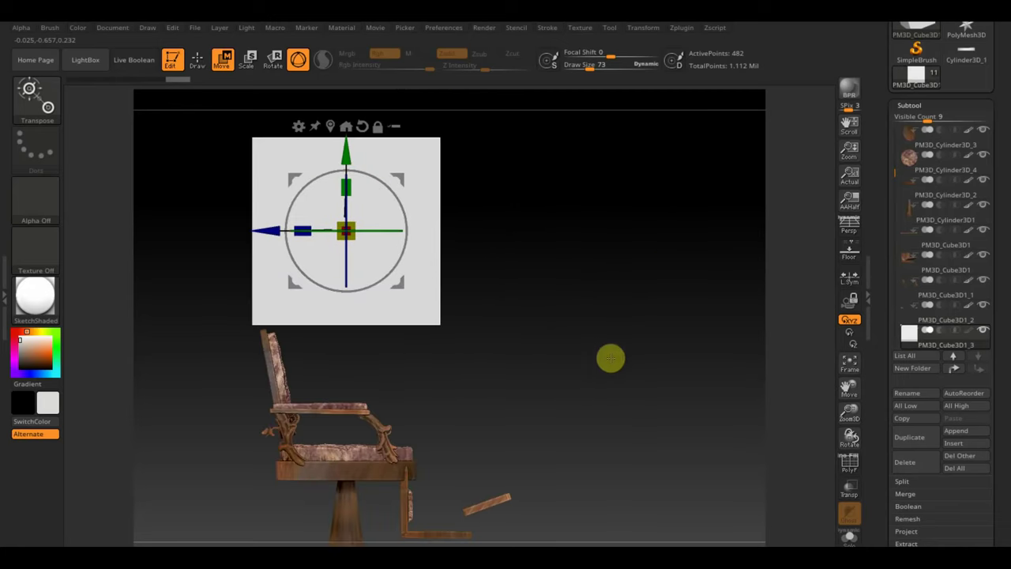
pyautogui.click(911, 555)
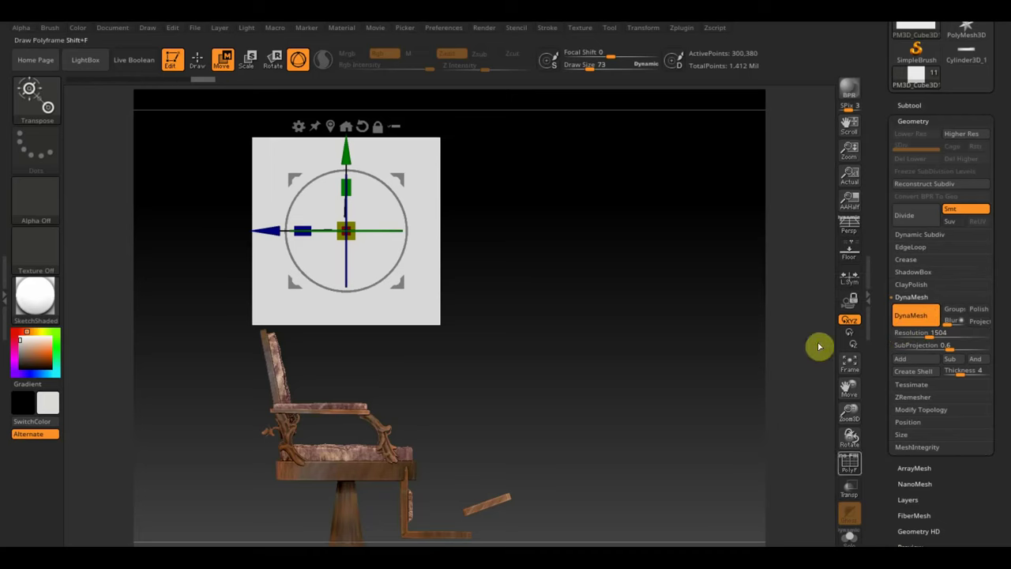
# Lower and shrink the plane, slide it beside the footrest, and return to Draw mode
pyautogui.click(853, 472)
pyautogui.click(849, 467)
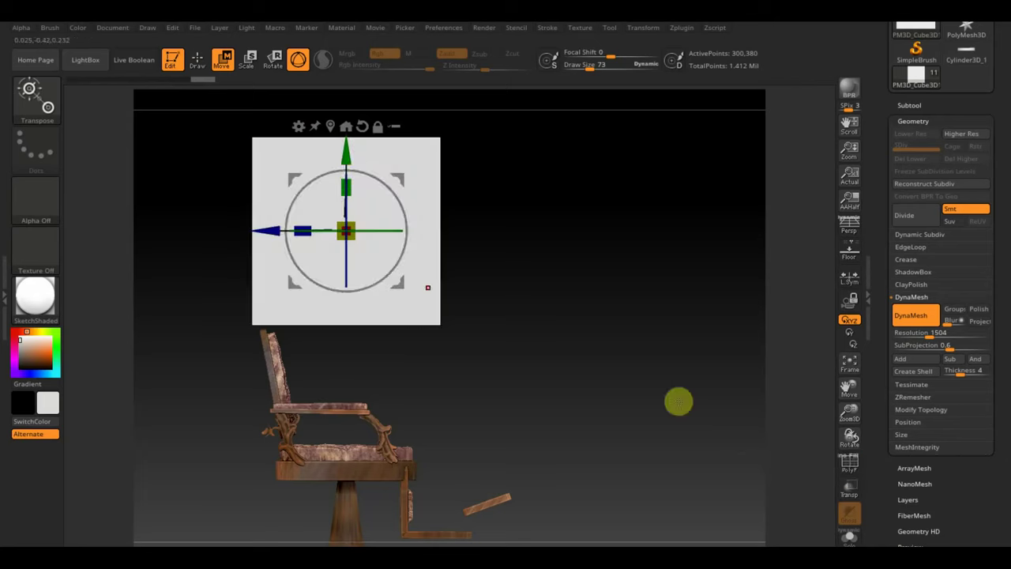
pyautogui.moveTo(404, 168); pyautogui.dragTo(515, 384)
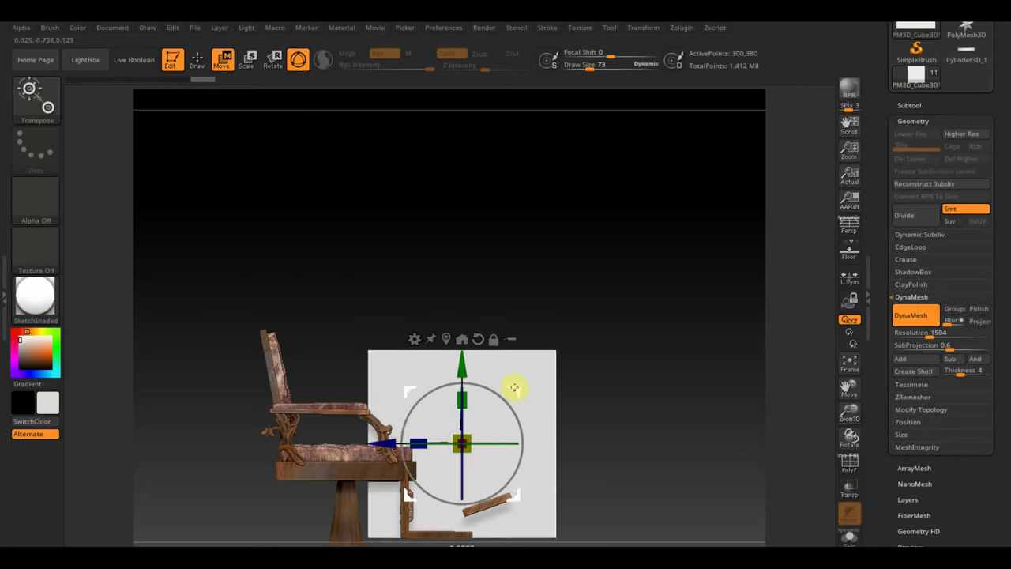
pyautogui.moveTo(462, 438); pyautogui.dragTo(433, 444)
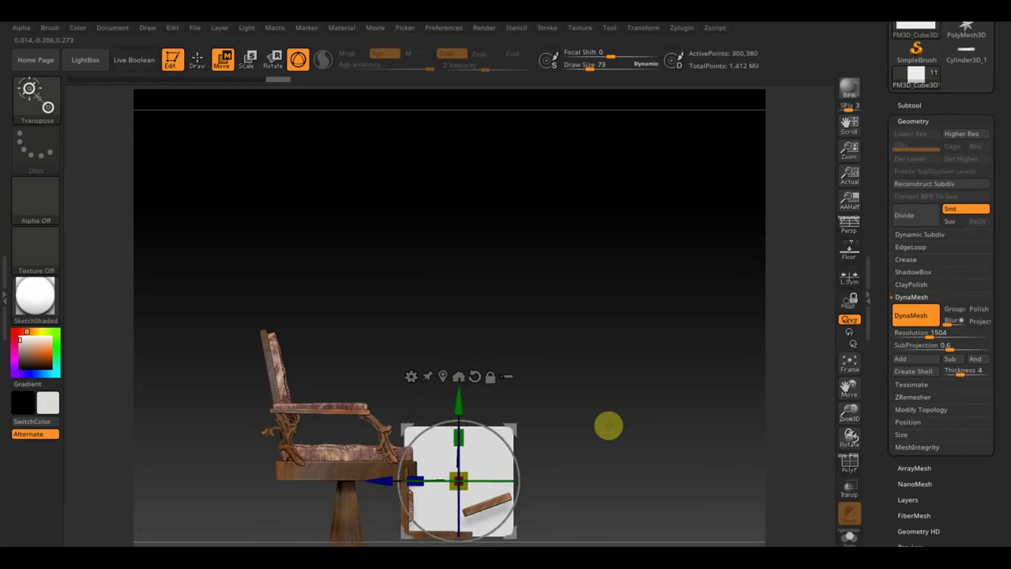
pyautogui.moveTo(607, 424)
pyautogui.mouseDown()
pyautogui.moveTo(566, 425)
pyautogui.moveTo(598, 439)
pyautogui.mouseUp()
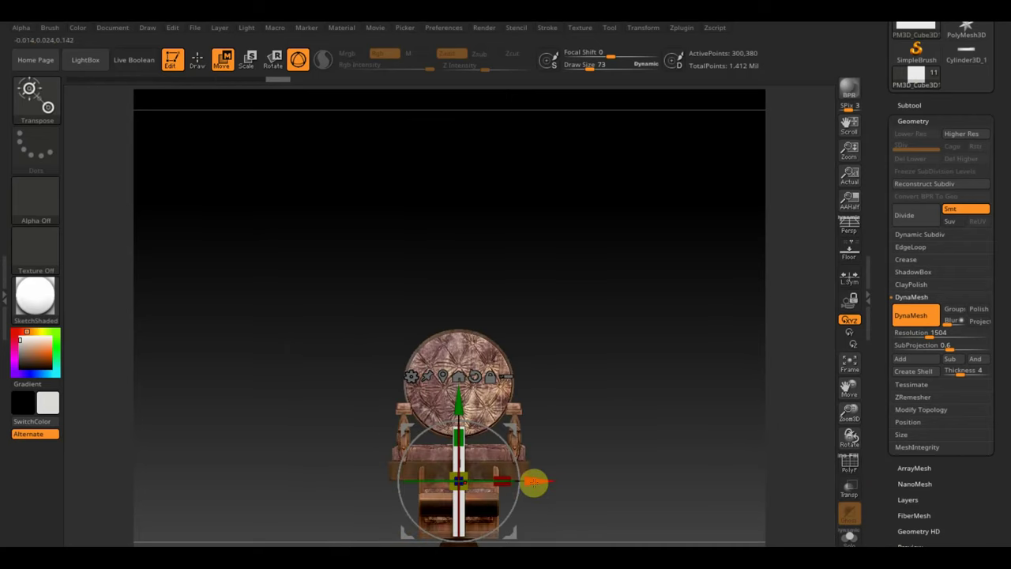
pyautogui.moveTo(534, 481); pyautogui.dragTo(521, 480)
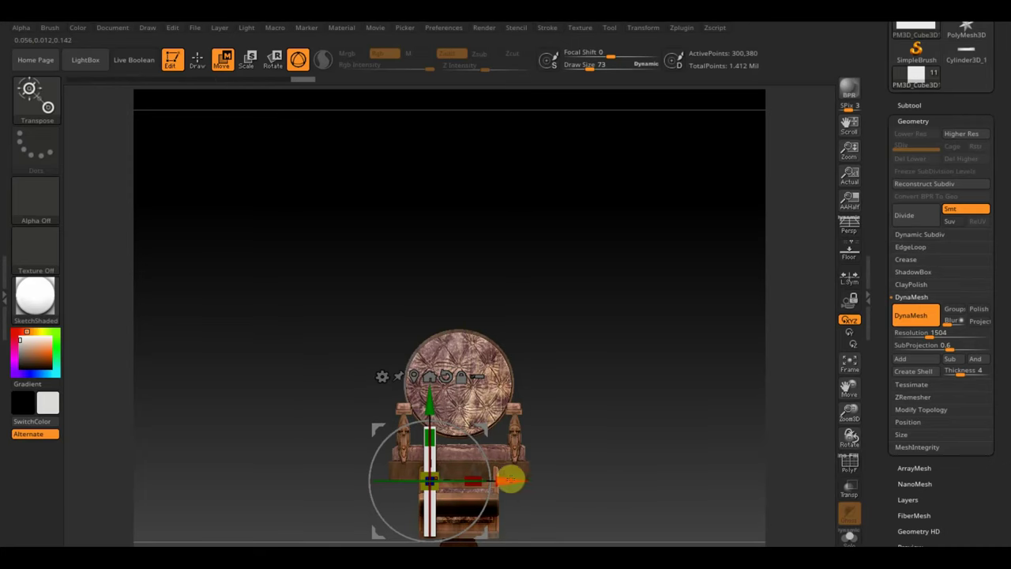
pyautogui.moveTo(510, 479); pyautogui.dragTo(543, 480)
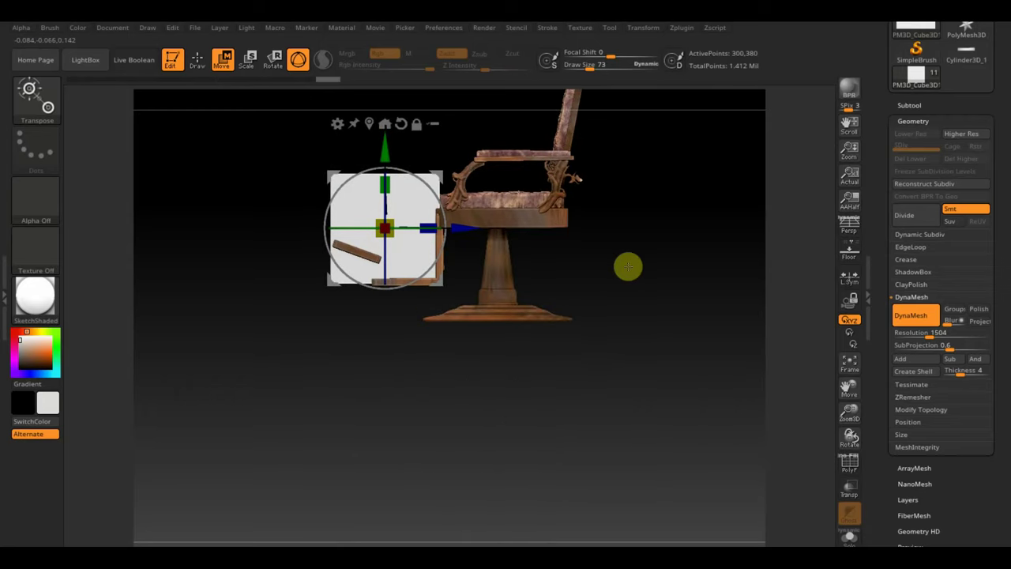
pyautogui.click(198, 59)
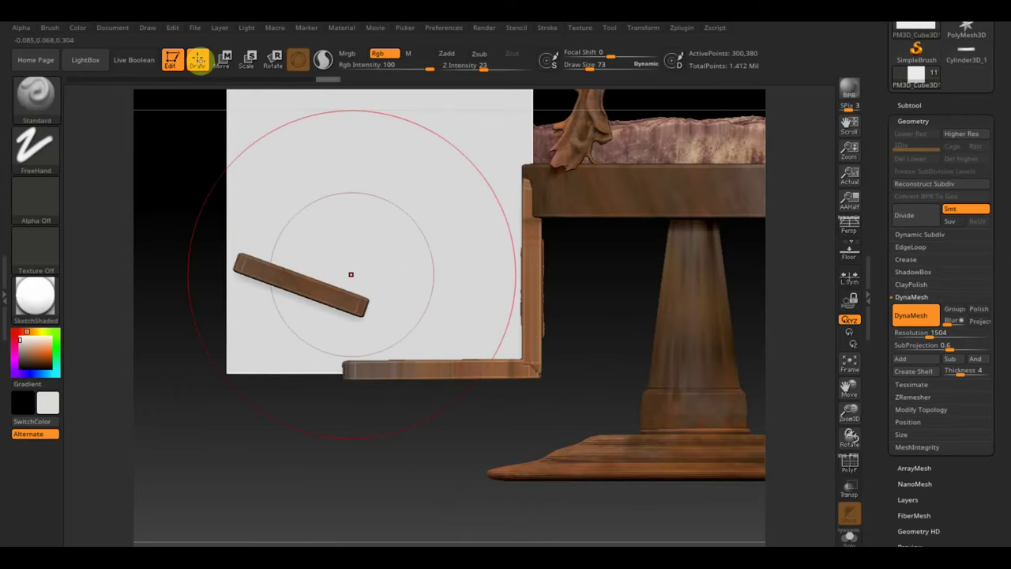
# Try a mask stroke on the plane below the board, then undo it
pyautogui.moveTo(574, 67)
pyautogui.mouseDown()
pyautogui.moveTo(589, 65)
pyautogui.moveTo(564, 66)
pyautogui.mouseUp()
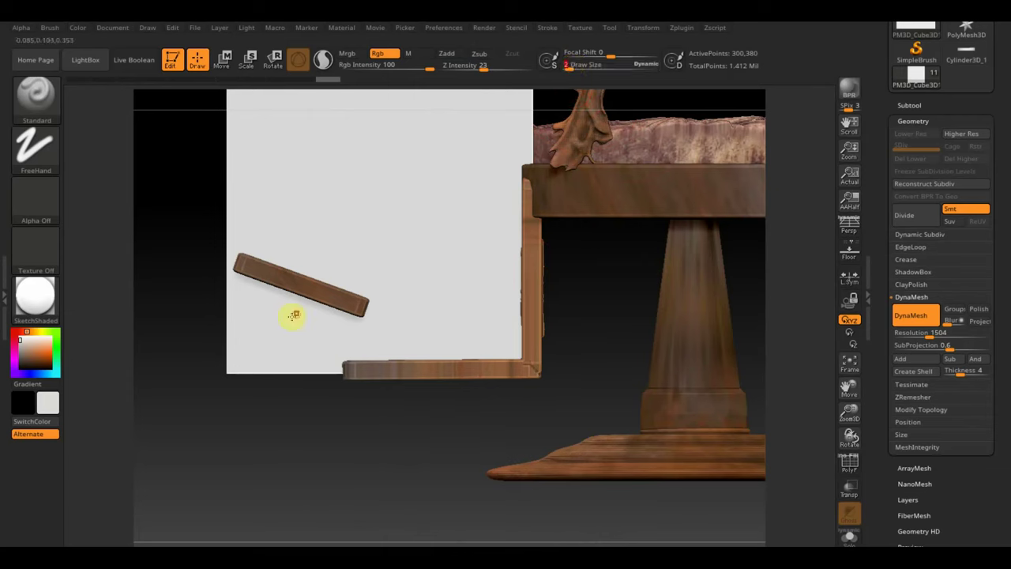
pyautogui.keyDown('ctrl'); pyautogui.moveTo(296, 313); pyautogui.dragTo(297, 294); pyautogui.keyUp('ctrl')
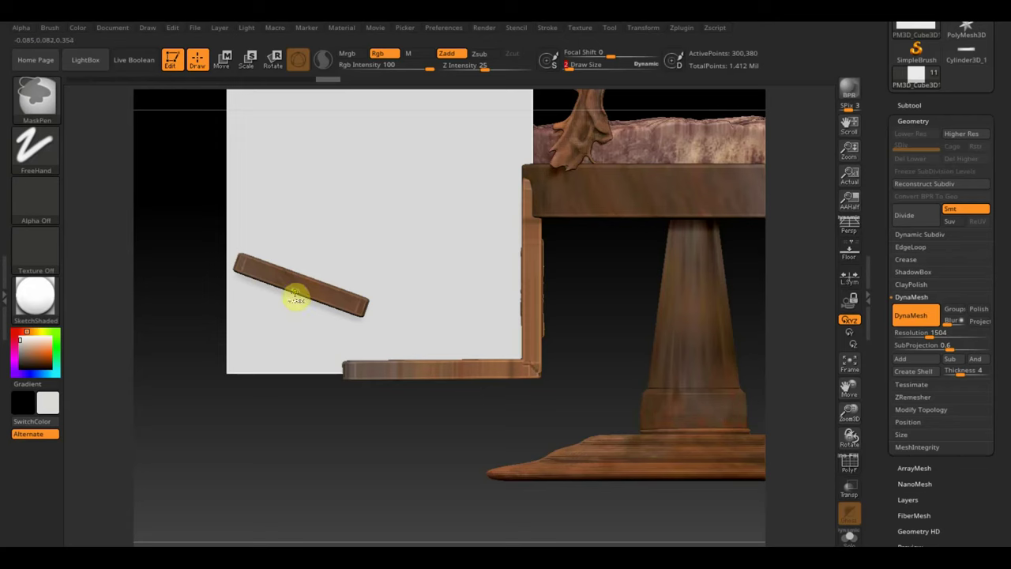
pyautogui.keyDown('ctrl'); pyautogui.moveTo(302, 294); pyautogui.dragTo(293, 315); pyautogui.keyUp('ctrl')
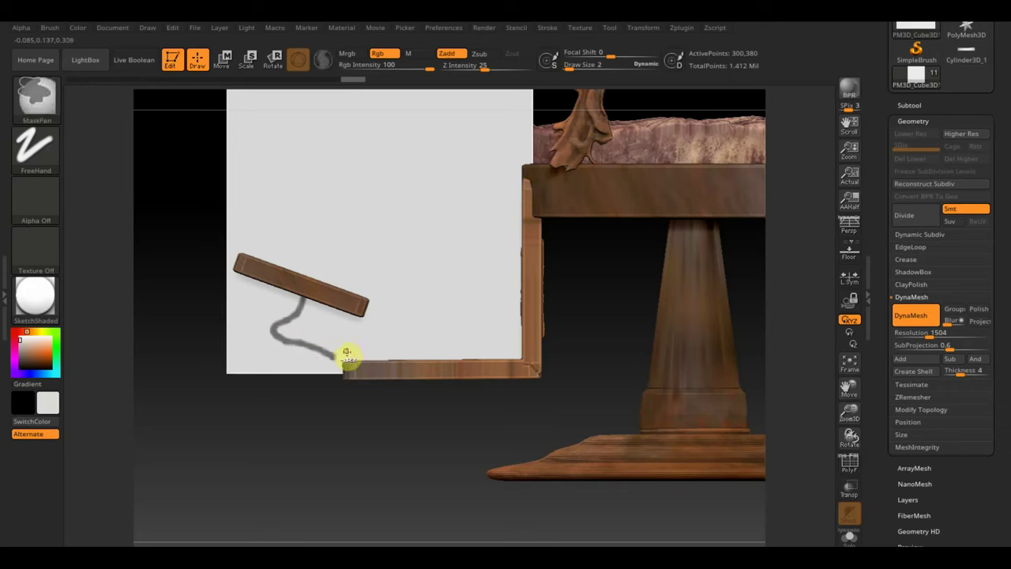
pyautogui.keyDown('ctrl'); pyautogui.moveTo(350, 355); pyautogui.dragTo(347, 351); pyautogui.keyUp('ctrl')
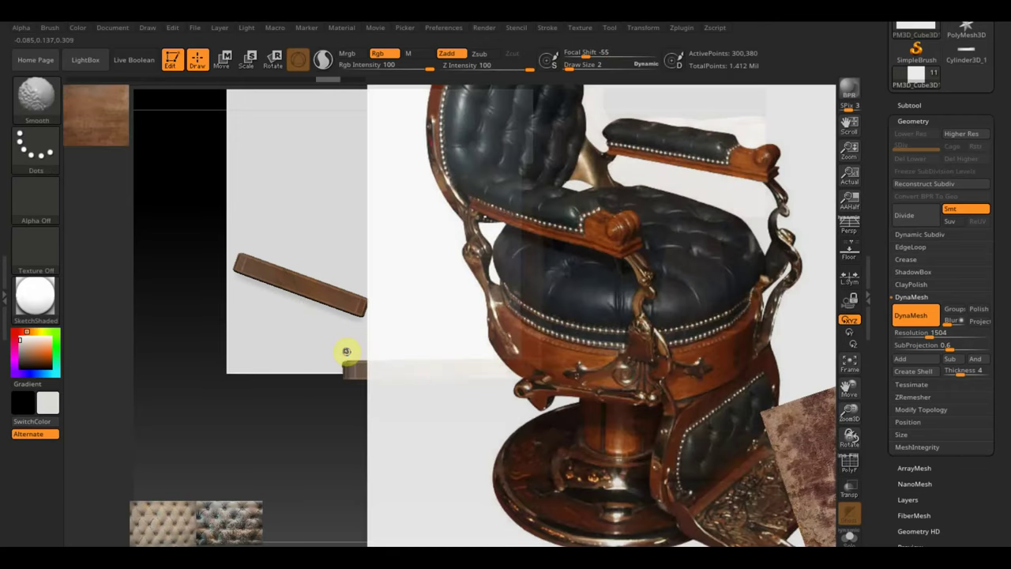
# Check the enlarged chair reference image, close Spotlight, and set Draw Size to 6
pyautogui.hotkey('shift', 'z')
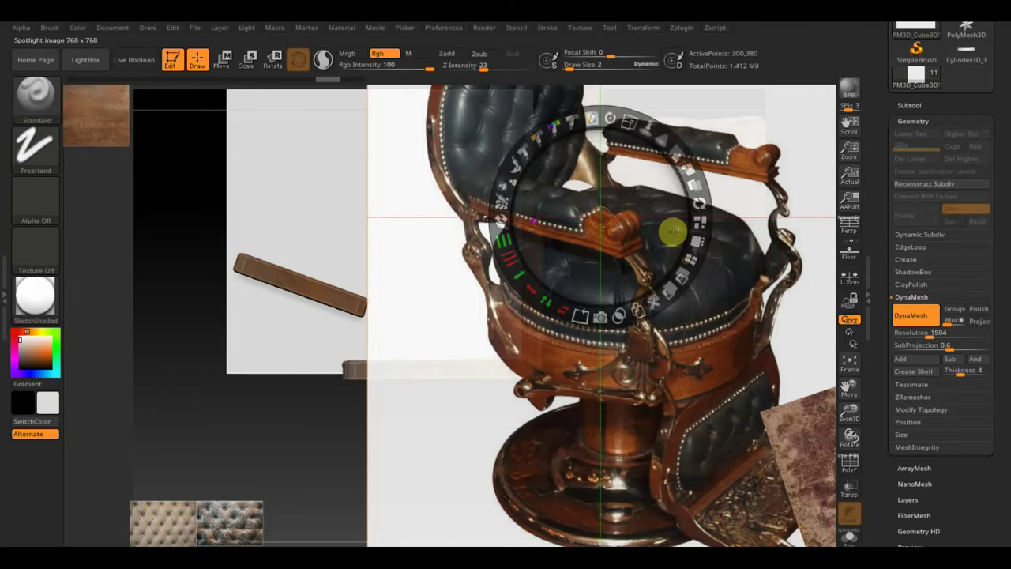
pyautogui.moveTo(672, 228); pyautogui.dragTo(556, 115)
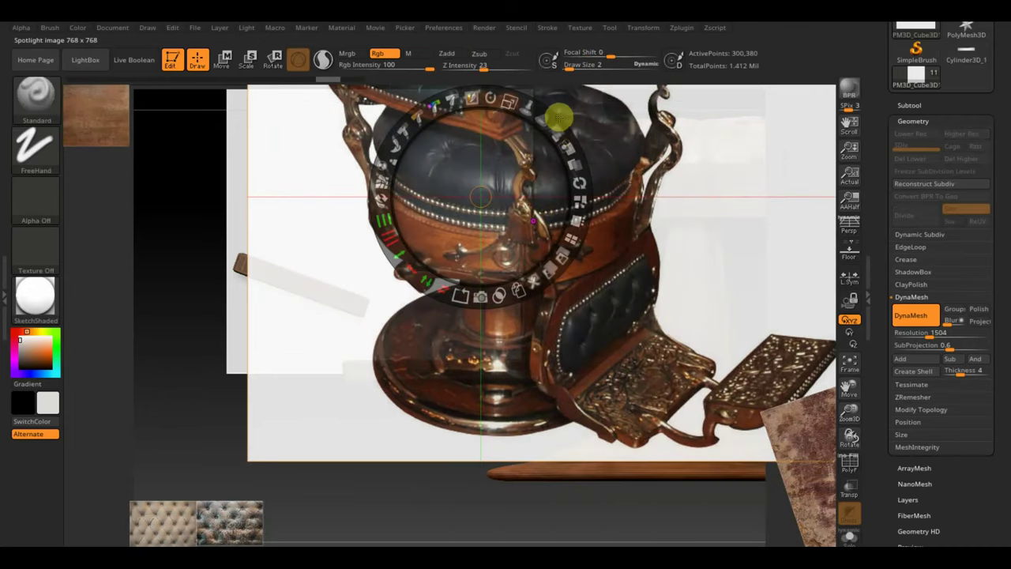
pyautogui.press('shift')
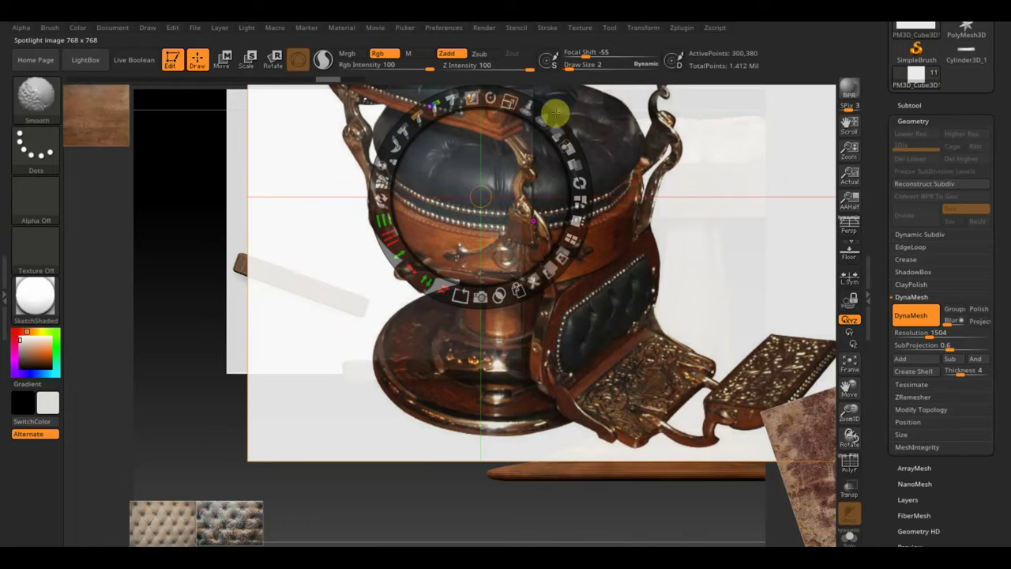
pyautogui.hotkey('shift', 'z')
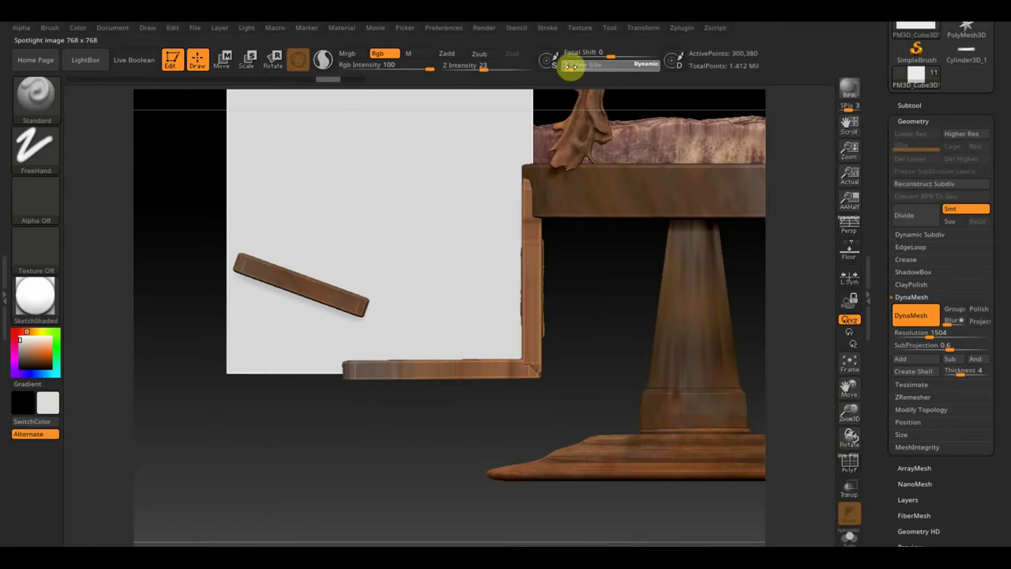
pyautogui.moveTo(570, 66); pyautogui.dragTo(575, 67)
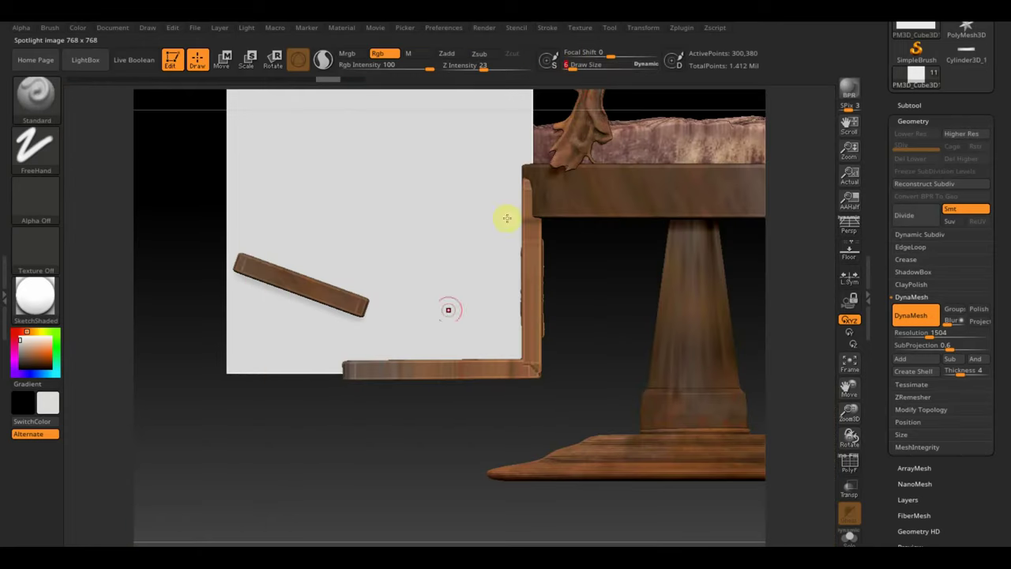
# Mask a curved support from the slanted plank to the bottom rail, refining edges at Draw Size 5
pyautogui.press('ctrl')
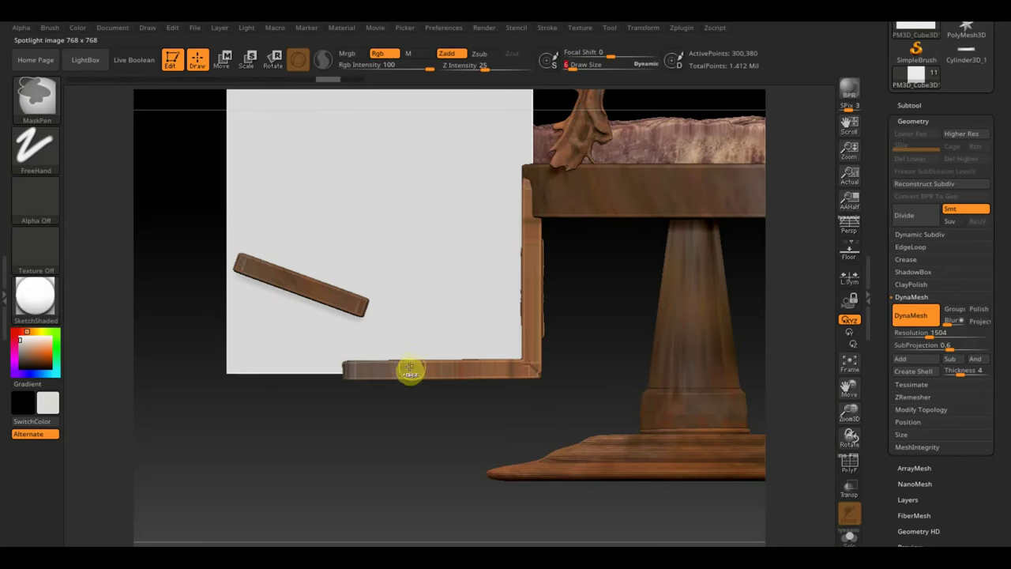
pyautogui.moveTo(403, 370)
pyautogui.keyDown('ctrl'); pyautogui.mouseDown()
pyautogui.moveTo(368, 339)
pyautogui.moveTo(296, 360)
pyautogui.moveTo(308, 352)
pyautogui.moveTo(289, 332)
pyautogui.moveTo(290, 298)
pyautogui.mouseUp(); pyautogui.keyUp('ctrl')
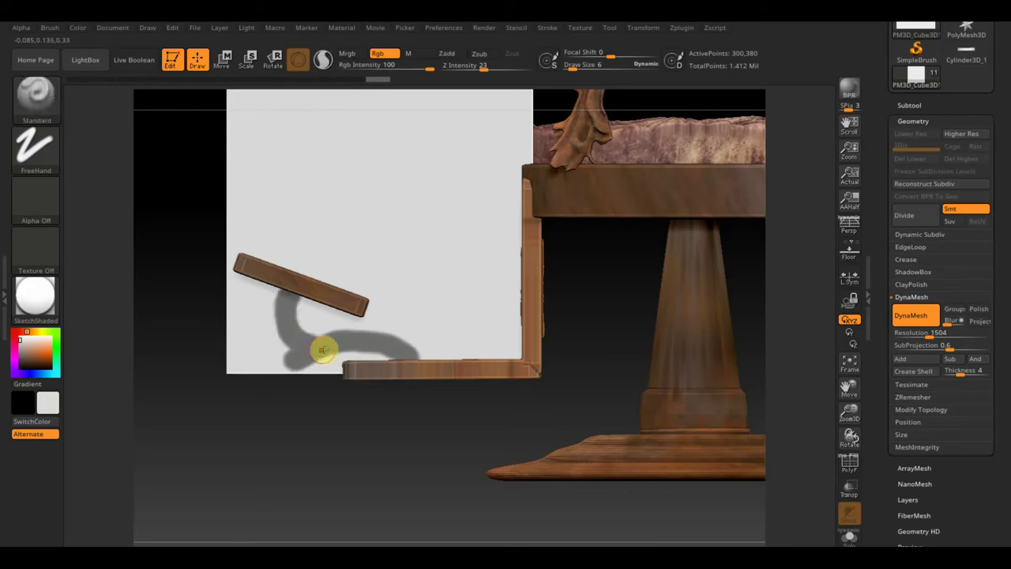
pyautogui.moveTo(570, 63); pyautogui.dragTo(568, 64)
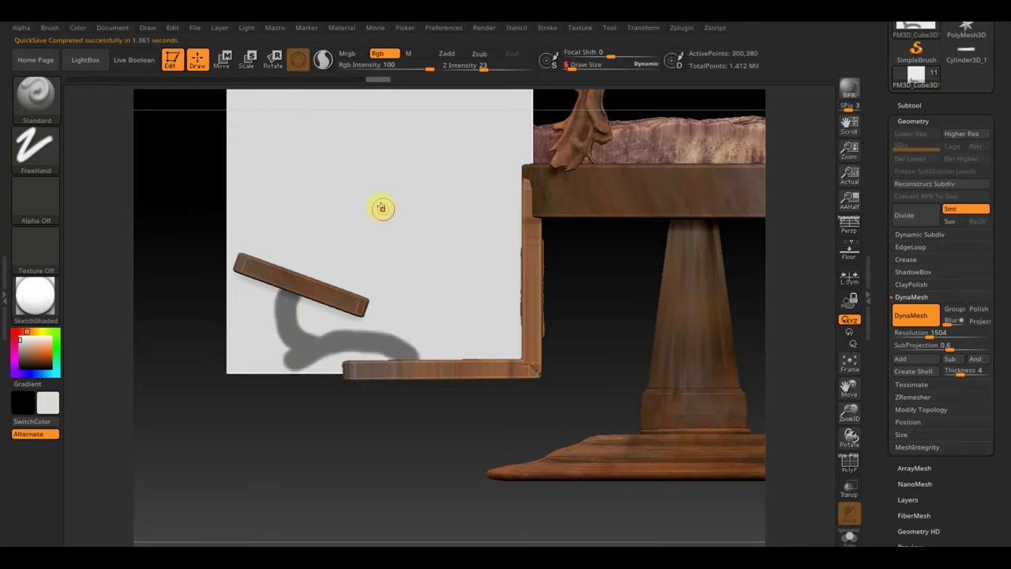
pyautogui.press('ctrl')
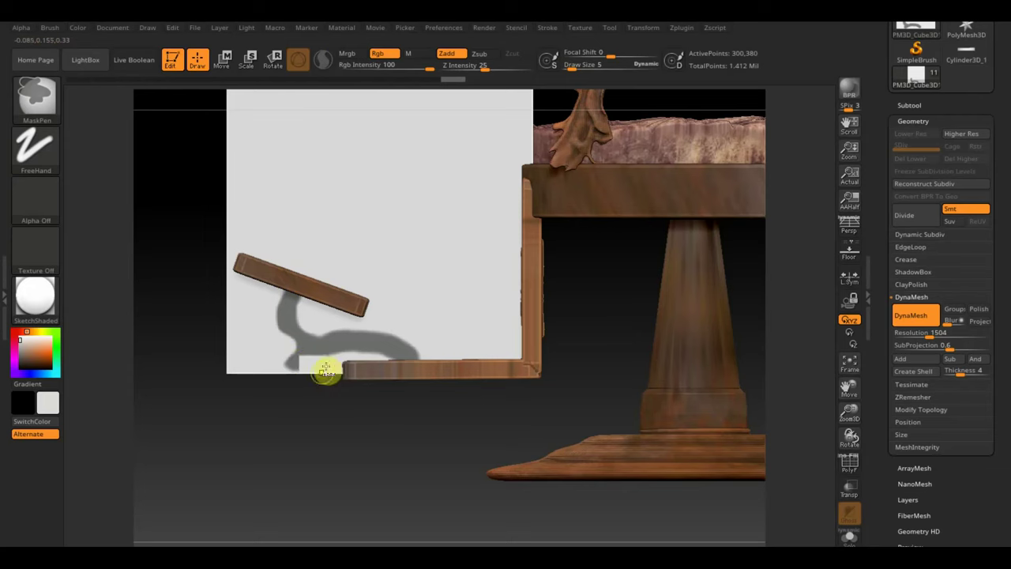
pyautogui.press('ctrl')
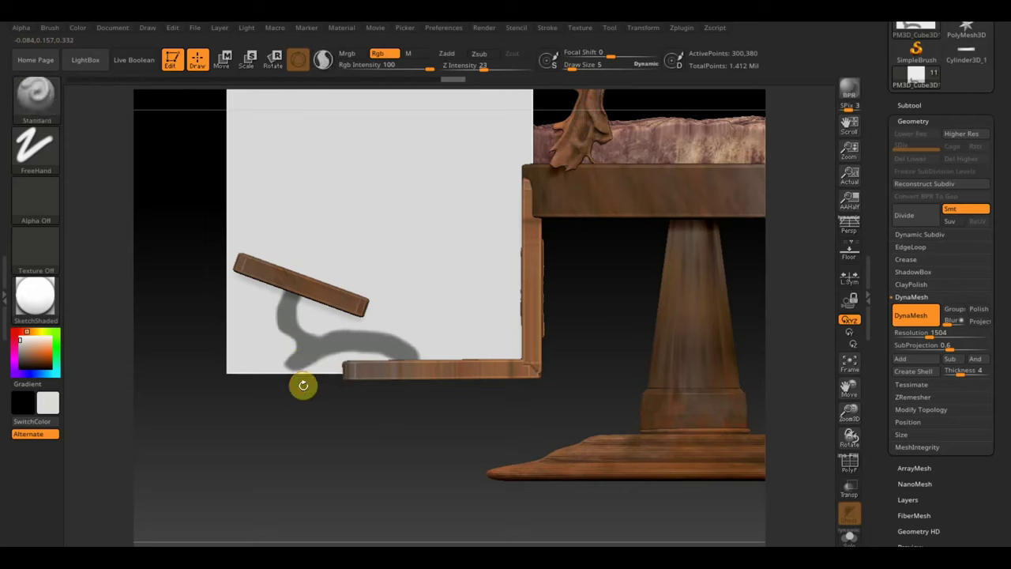
pyautogui.press('ctrl')
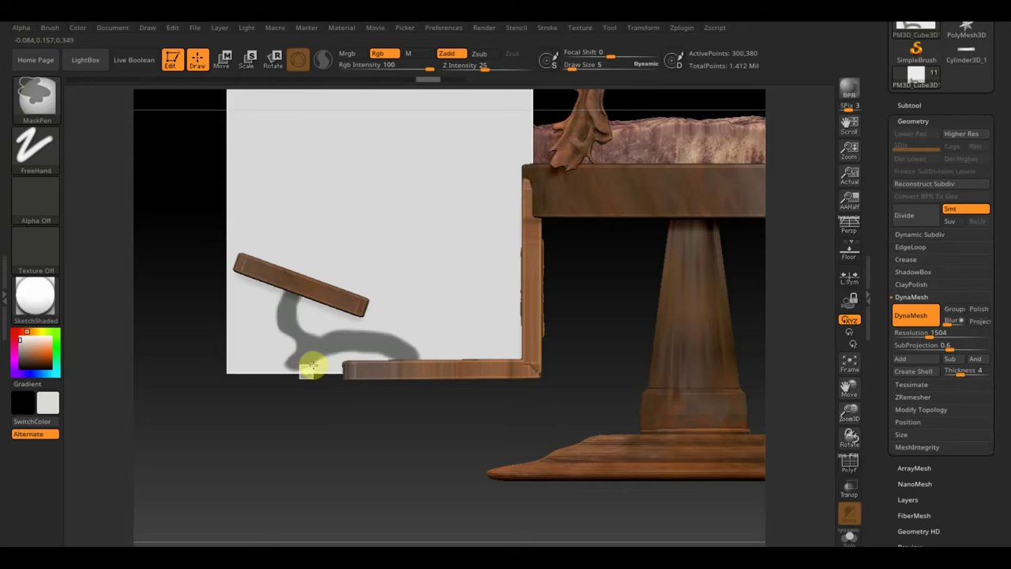
pyautogui.press('ctrl')
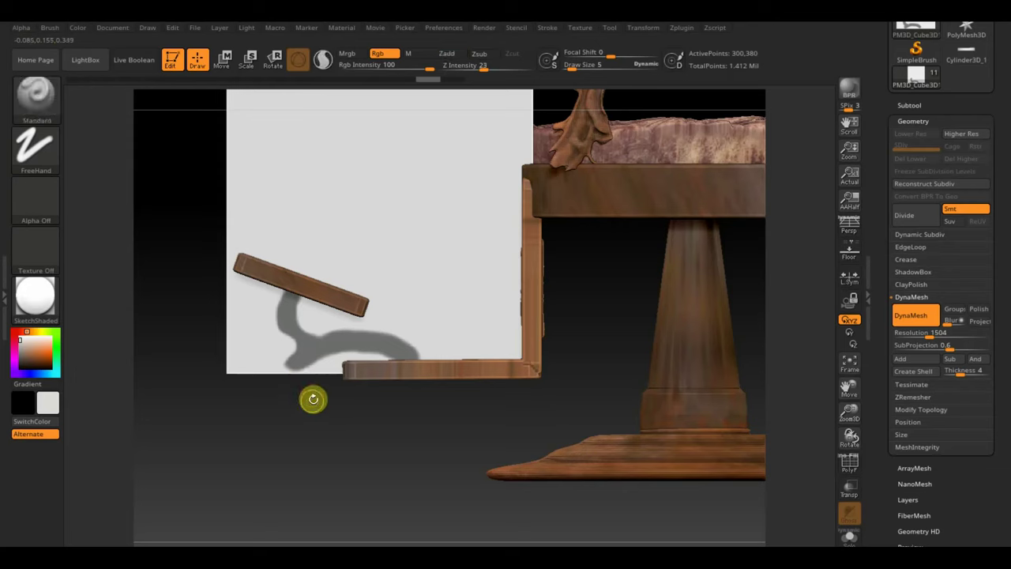
pyautogui.press('ctrl')
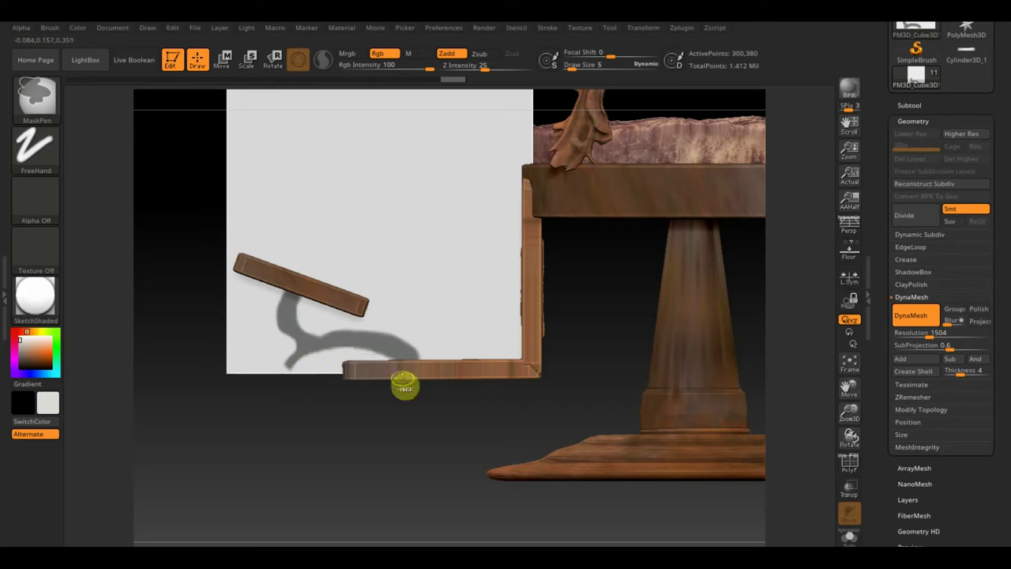
pyautogui.press('ctrl')
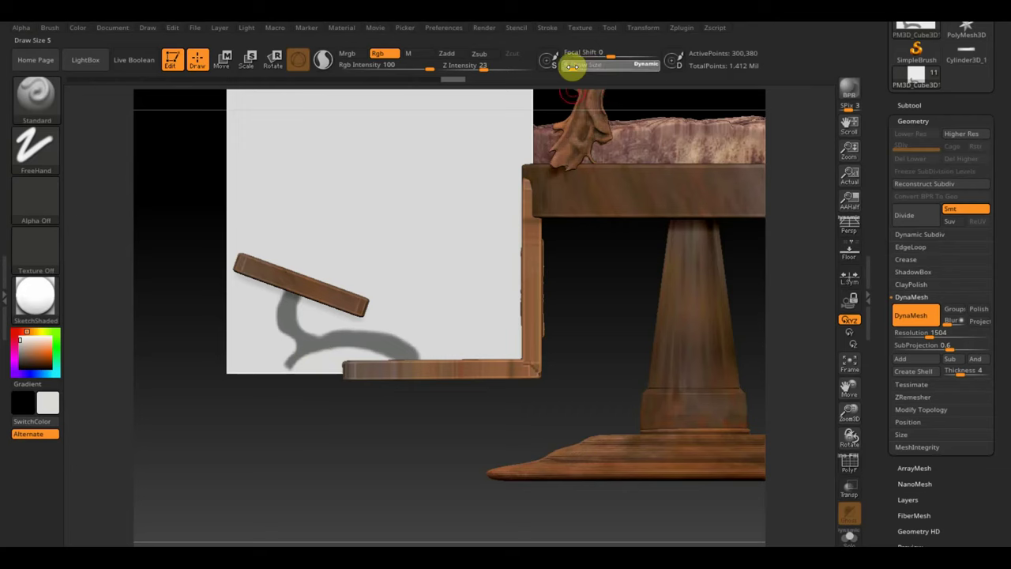
pyautogui.press('ctrl')
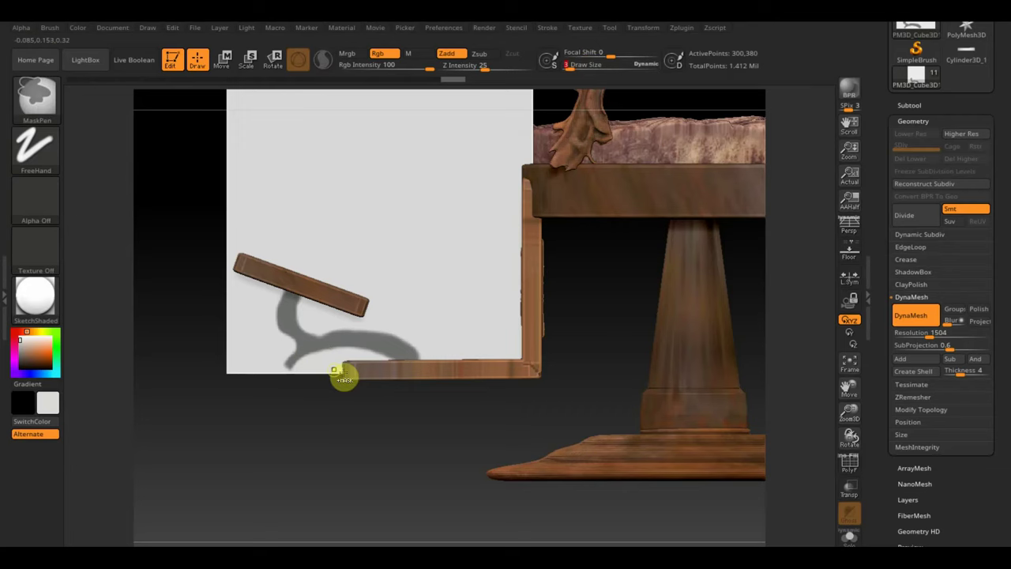
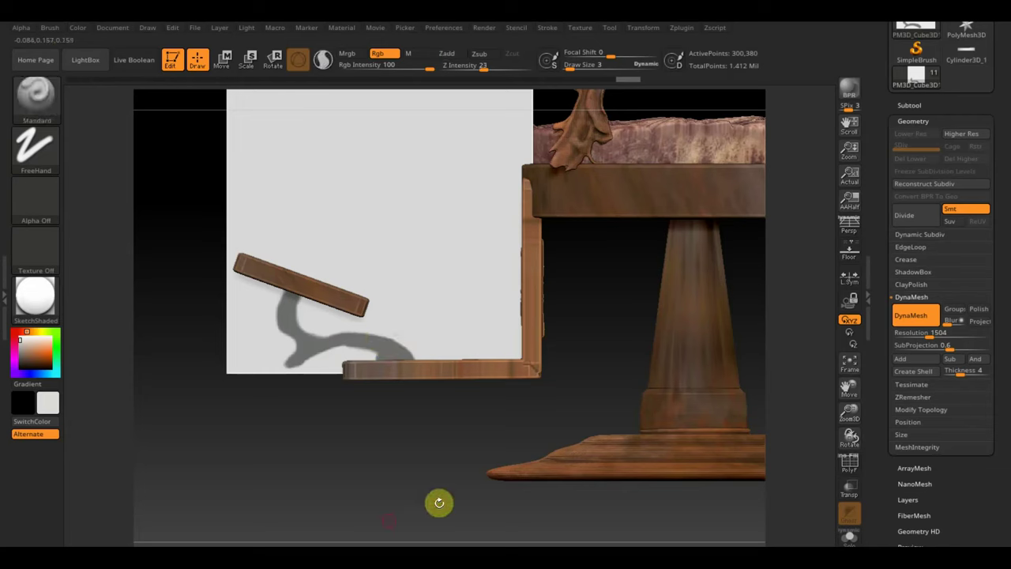
# From a front view, mask the white reference panel and nudge it slightly along X
pyautogui.moveTo(386, 516); pyautogui.dragTo(653, 450)
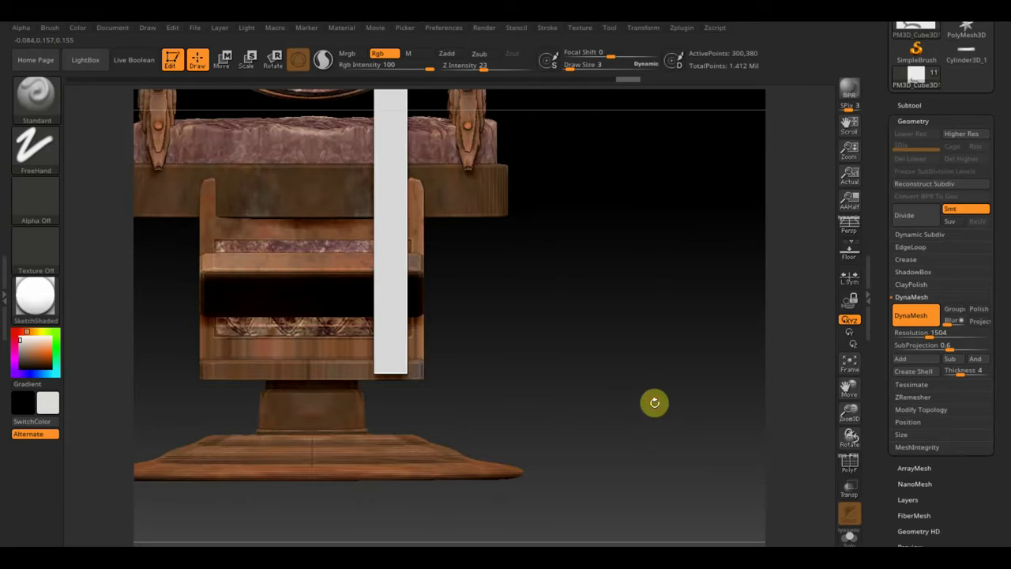
pyautogui.press('ctrl')
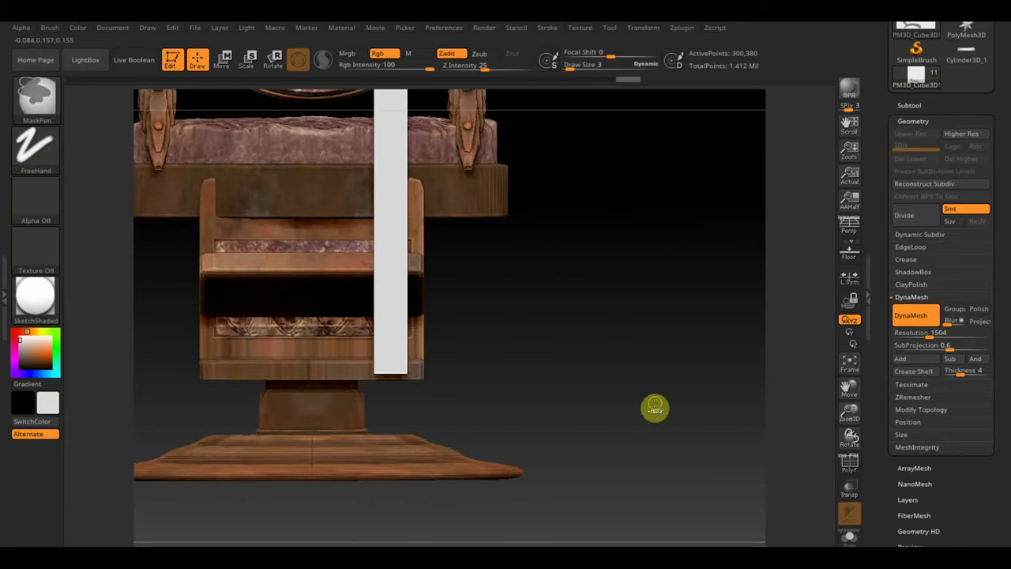
pyautogui.keyDown('ctrl'); pyautogui.click(655, 408); pyautogui.keyUp('ctrl')
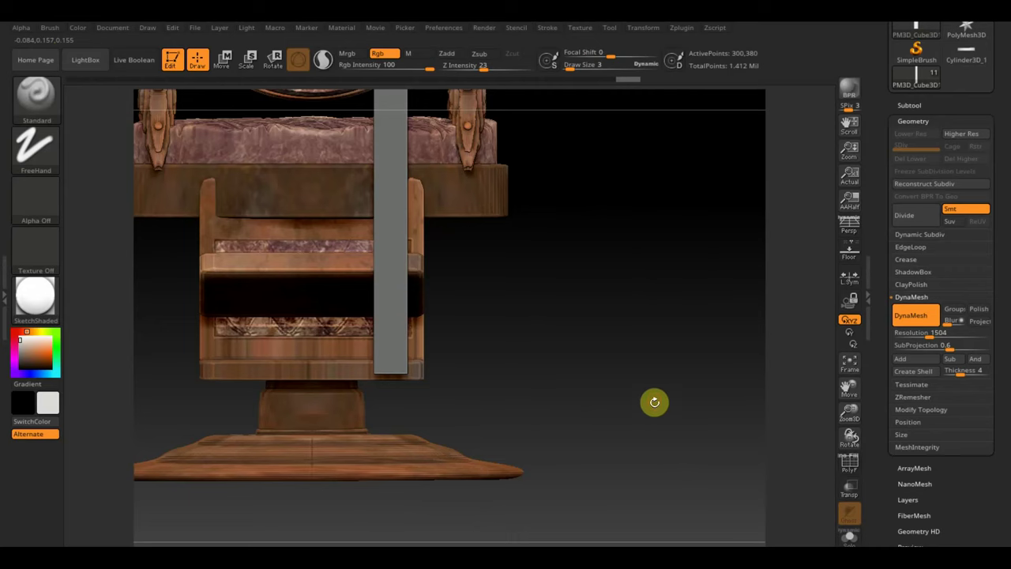
pyautogui.click(909, 105)
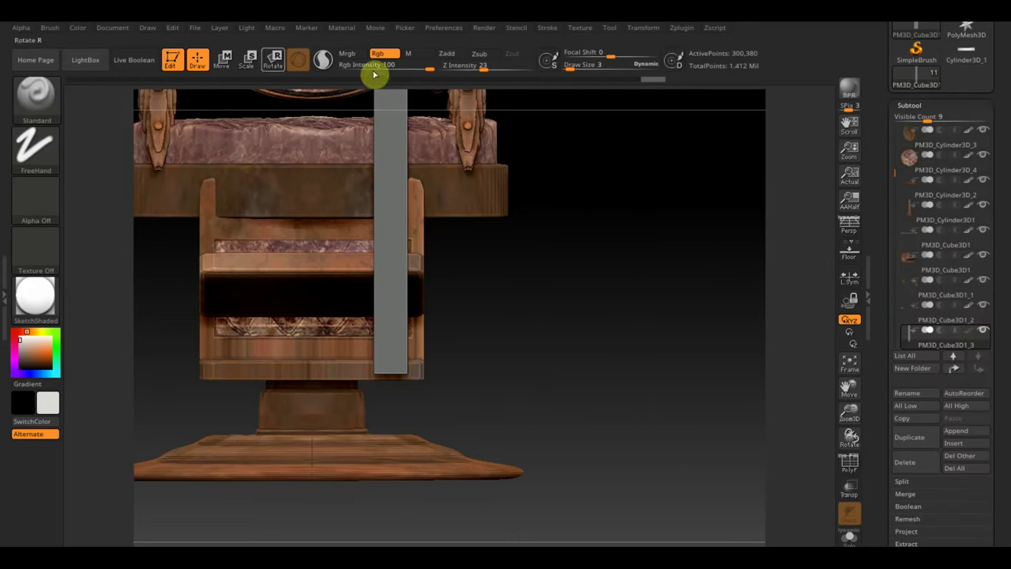
pyautogui.click(221, 59)
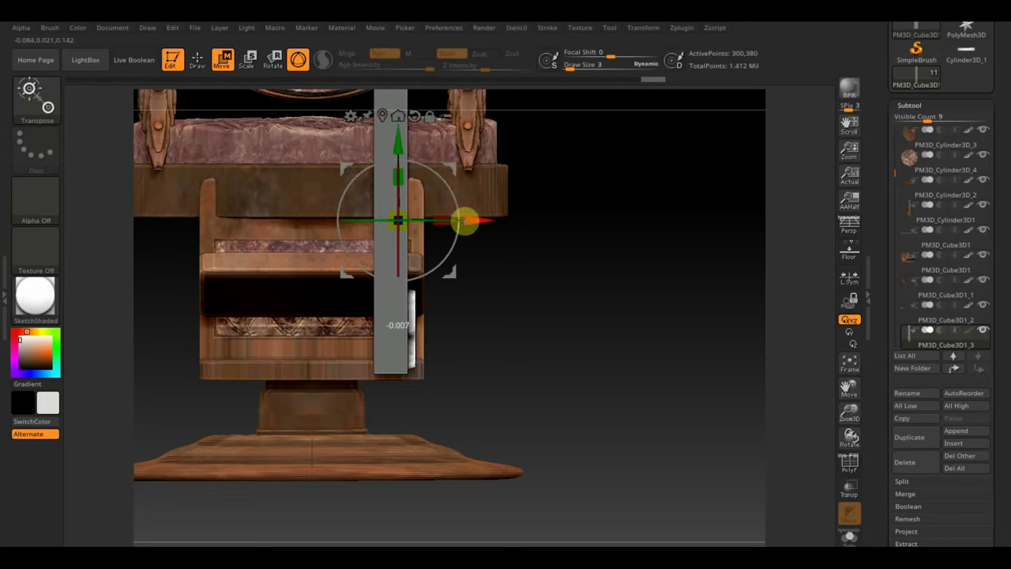
pyautogui.moveTo(466, 221); pyautogui.dragTo(485, 224)
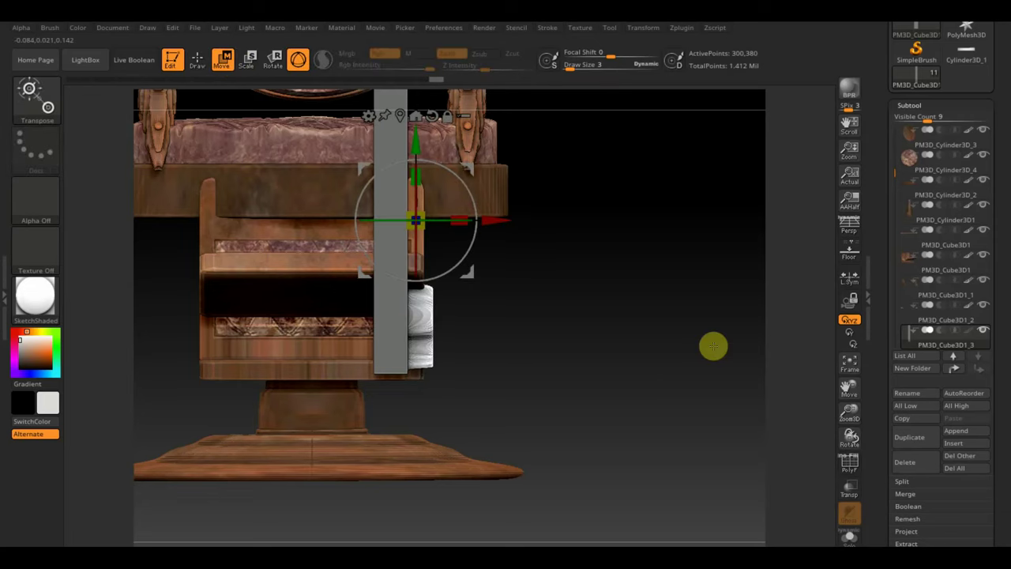
# From a side view, slide the panel along Z to sit beneath the chair seat
pyautogui.keyDown('shift'); pyautogui.moveTo(713, 345); pyautogui.dragTo(605, 349); pyautogui.keyUp('shift')
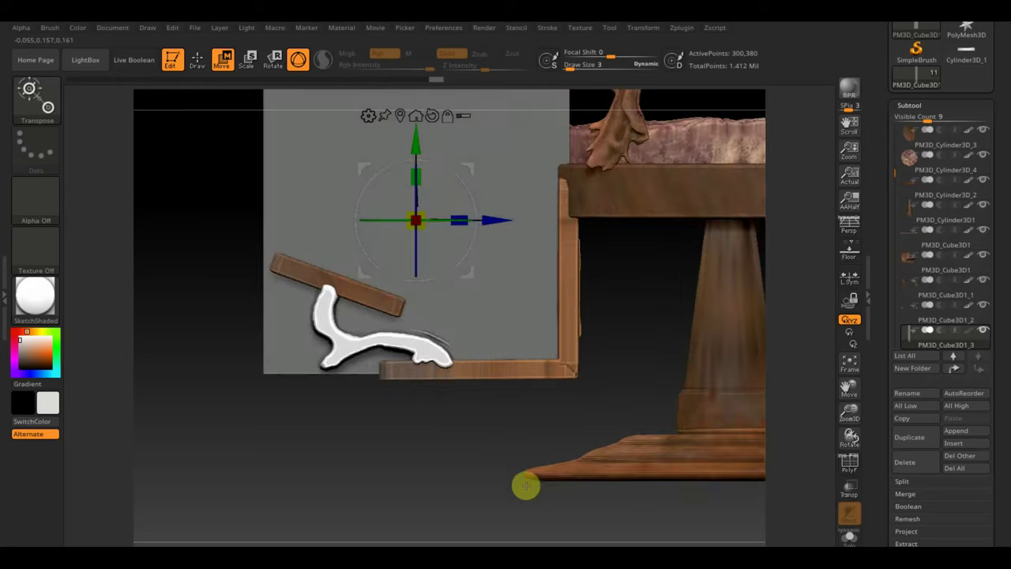
pyautogui.moveTo(415, 472)
pyautogui.keyDown('alt'); pyautogui.mouseDown()
pyautogui.moveTo(412, 409)
pyautogui.moveTo(411, 486)
pyautogui.mouseUp(); pyautogui.keyUp('alt')
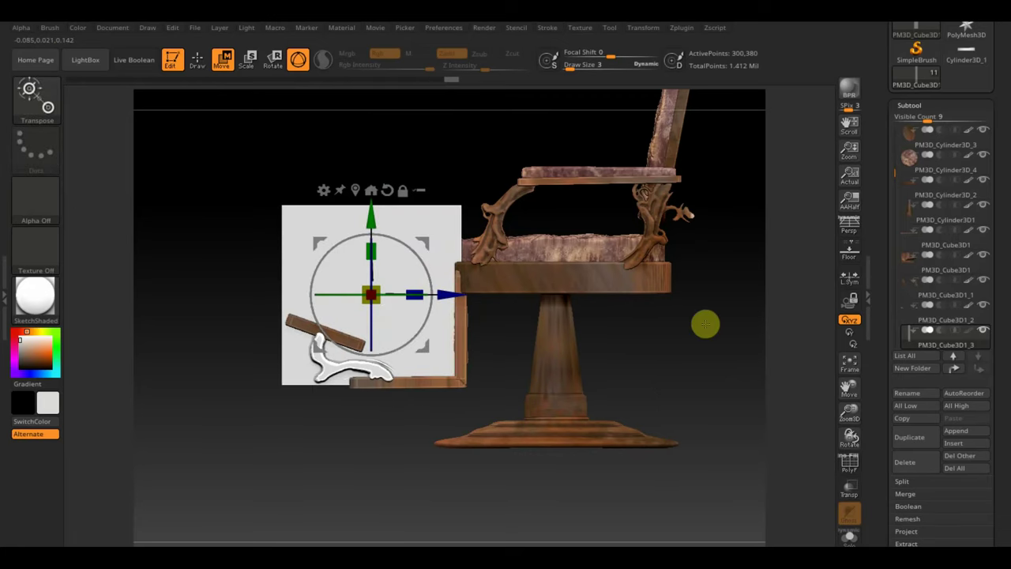
pyautogui.keyDown('alt'); pyautogui.moveTo(705, 324); pyautogui.dragTo(654, 356); pyautogui.keyUp('alt')
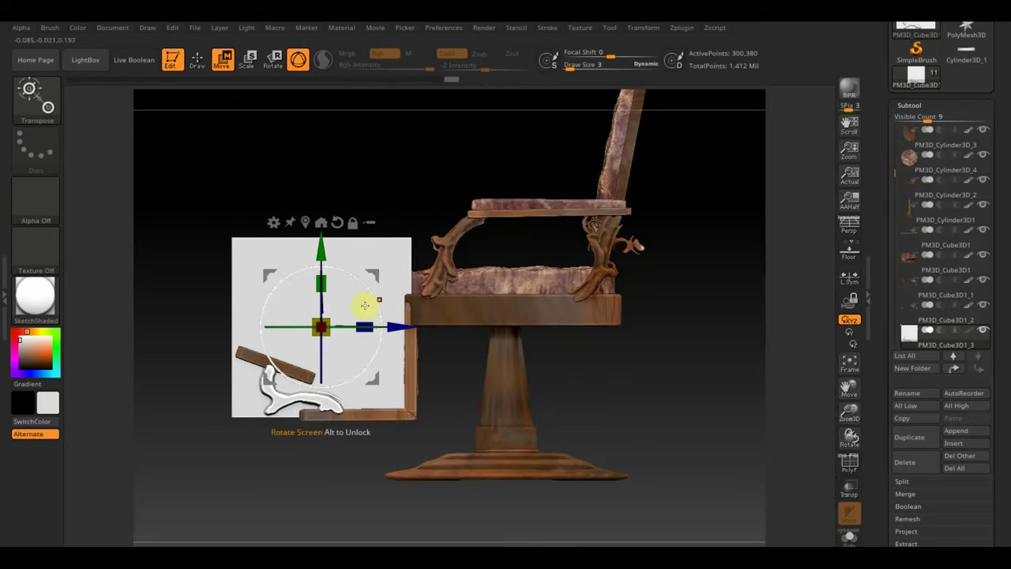
pyautogui.moveTo(398, 332); pyautogui.dragTo(602, 360)
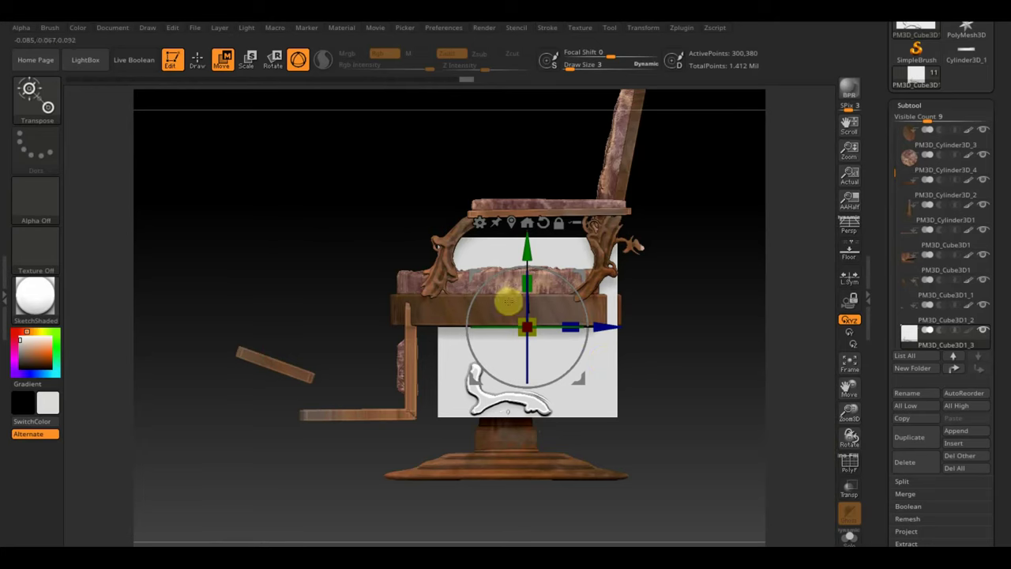
pyautogui.click(197, 61)
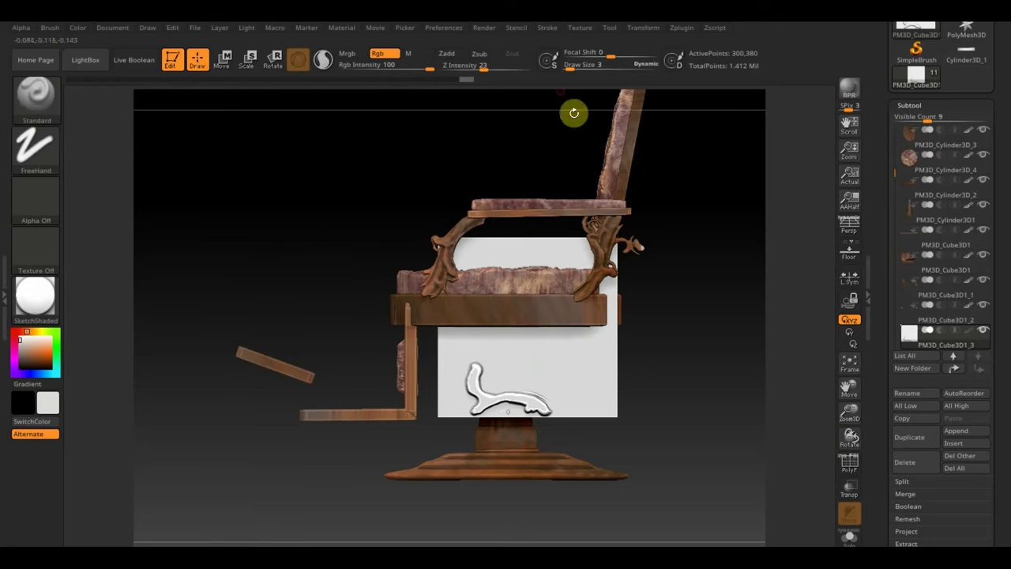
# Set Draw Size to 8, check the Spotlight reference photos, and return to the front view
pyautogui.moveTo(569, 65); pyautogui.dragTo(578, 65)
pyautogui.press('ctrl')
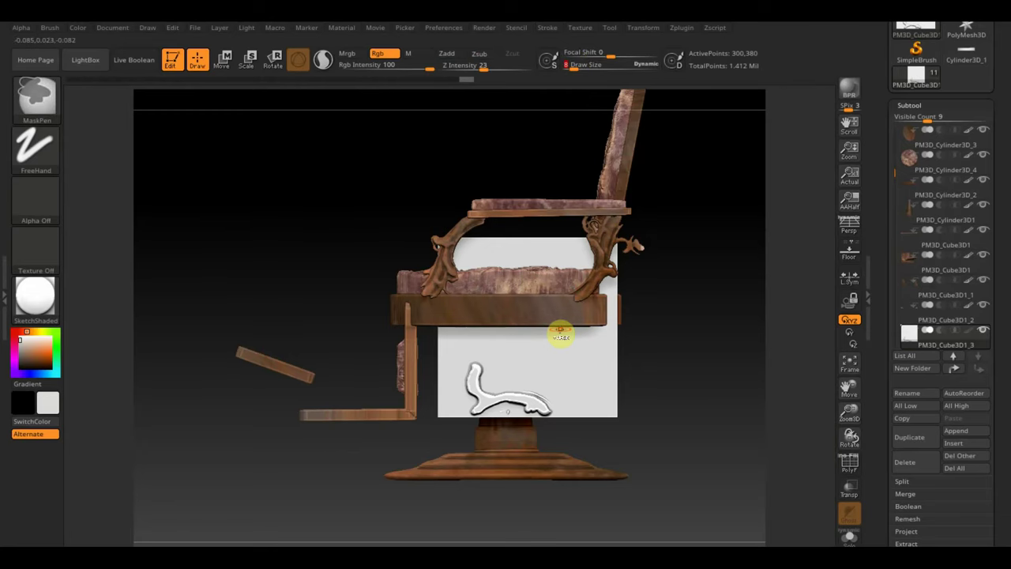
pyautogui.hotkey('shift', 'z')
pyautogui.hotkey('shift', 'z')
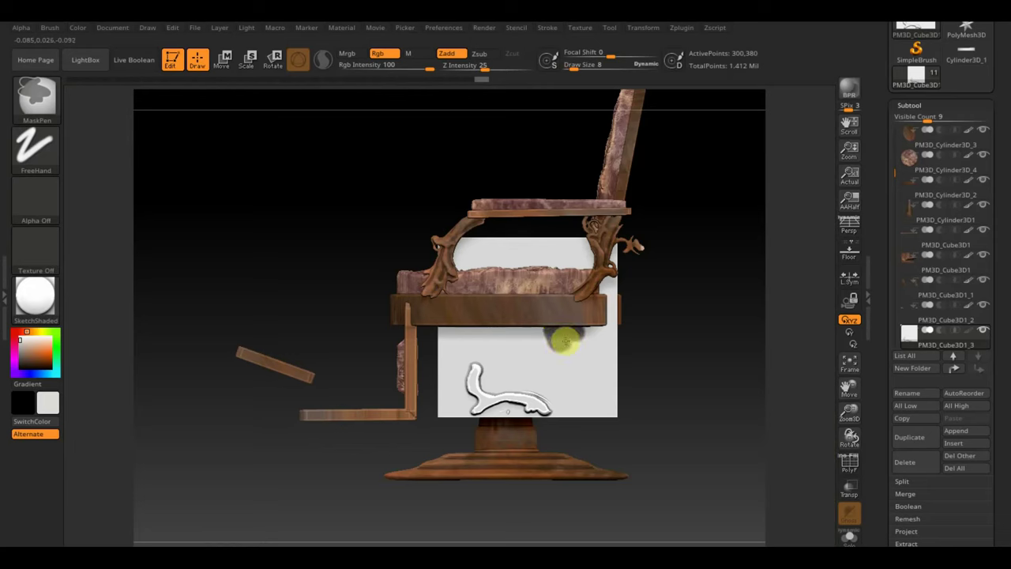
pyautogui.hotkey('shift', 'z')
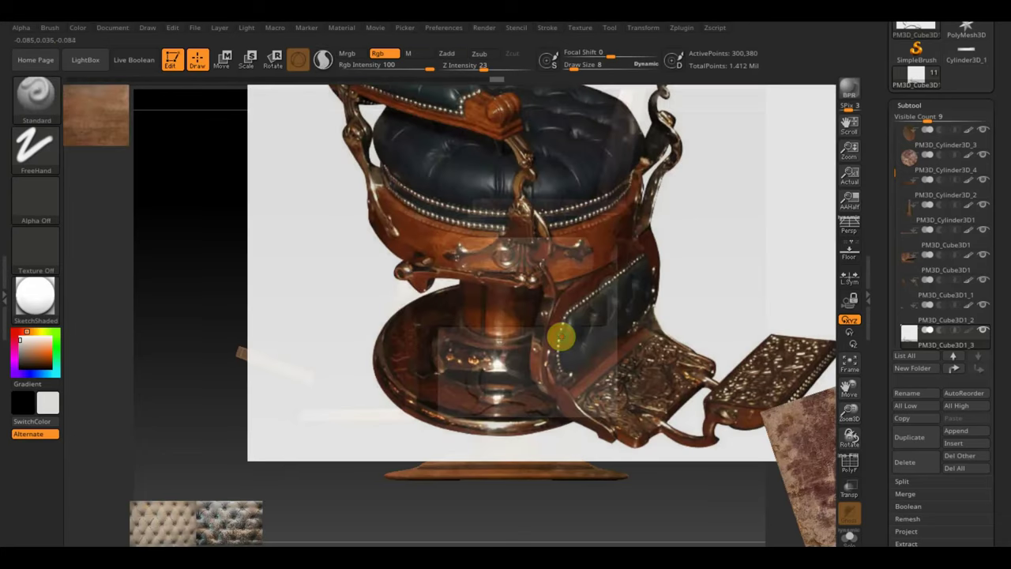
pyautogui.press('shift')
pyautogui.hotkey('shift', 'z')
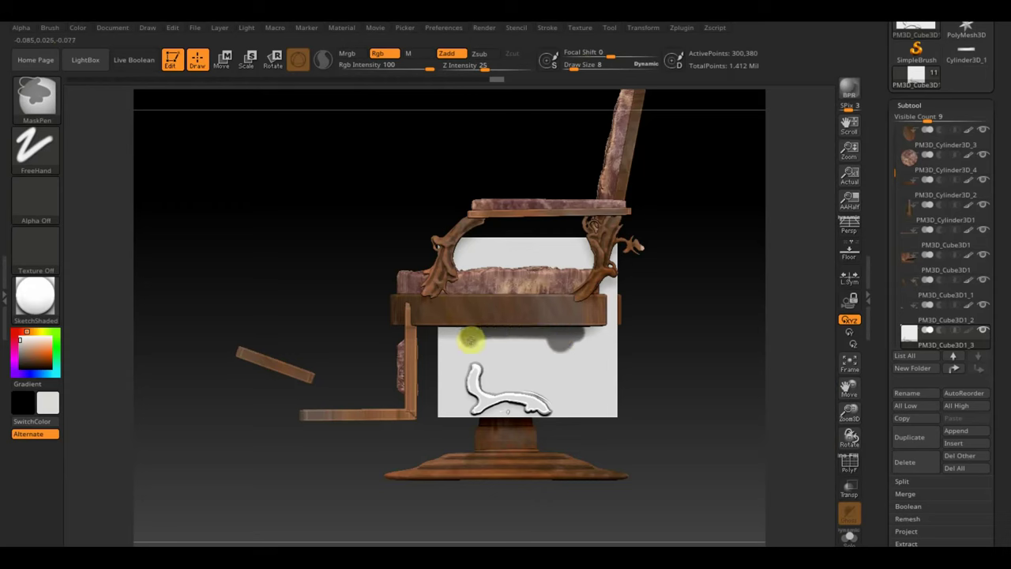
pyautogui.moveTo(661, 381)
pyautogui.mouseDown()
pyautogui.moveTo(678, 360)
pyautogui.moveTo(696, 387)
pyautogui.mouseUp()
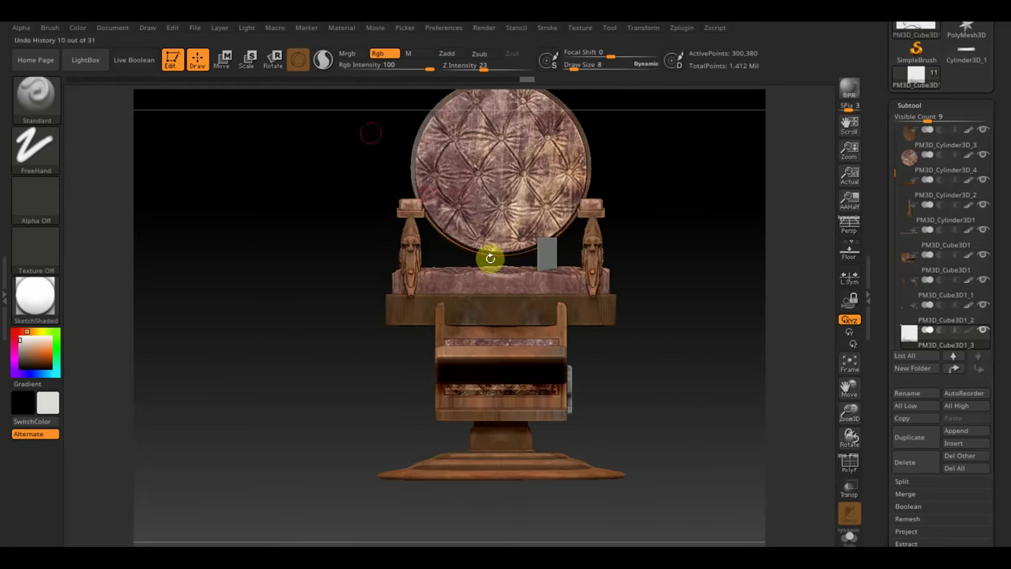
# Shift the white panel slightly along X and clear any mask on it
pyautogui.click(222, 62)
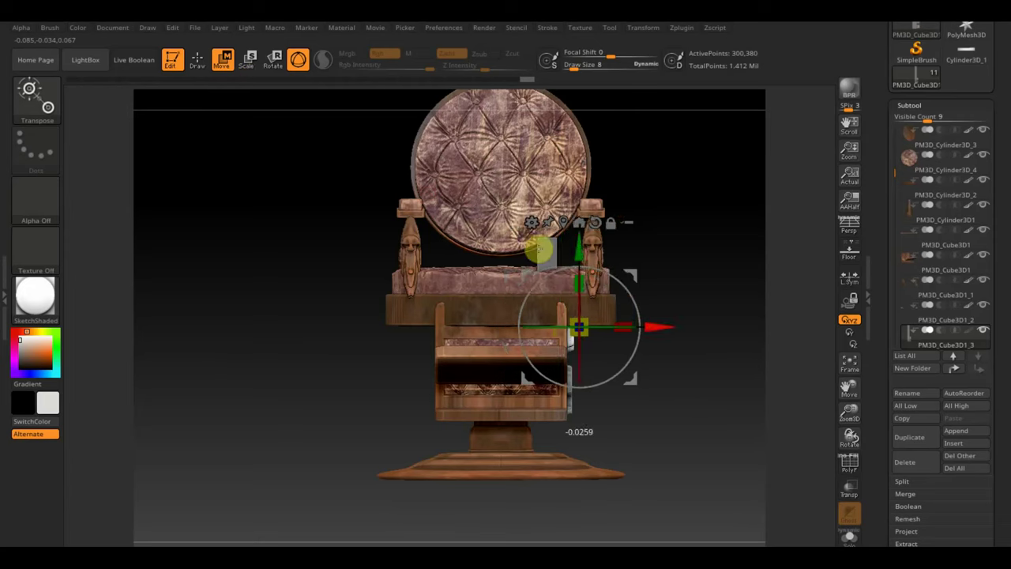
pyautogui.moveTo(646, 327); pyautogui.dragTo(668, 331)
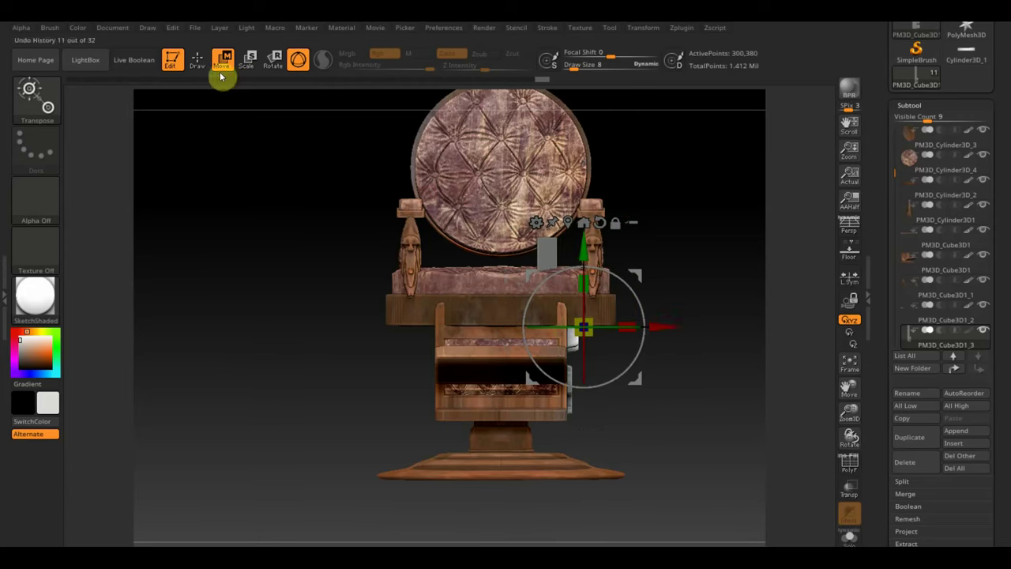
pyautogui.click(197, 61)
pyautogui.moveTo(733, 333)
pyautogui.keyDown('ctrl'); pyautogui.mouseDown()
pyautogui.moveTo(705, 249)
pyautogui.moveTo(713, 286)
pyautogui.mouseUp(); pyautogui.keyUp('ctrl')
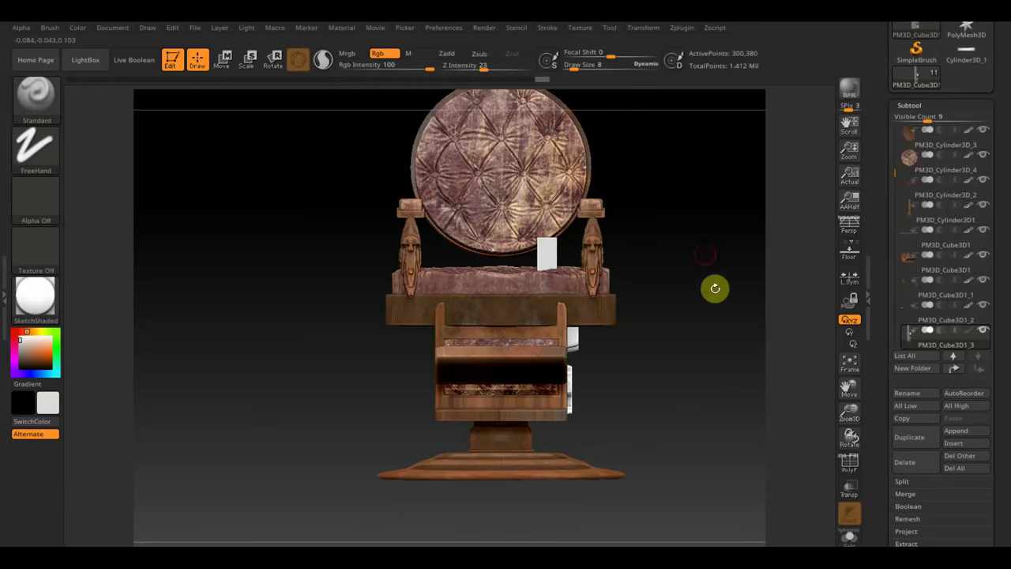
pyautogui.keyDown('ctrl'); pyautogui.moveTo(736, 368); pyautogui.dragTo(687, 218); pyautogui.keyUp('ctrl')
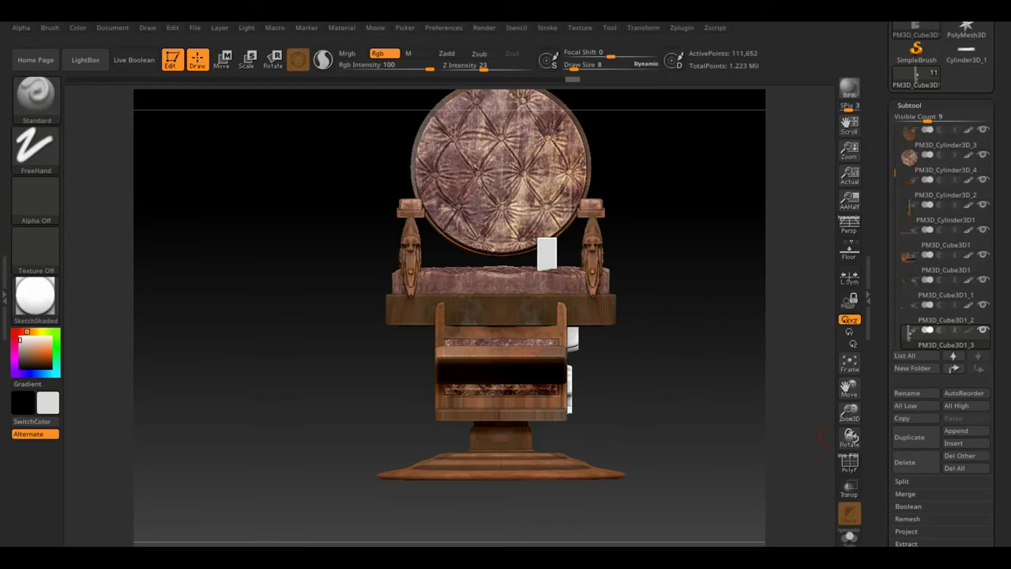
# DynaMesh the panel, then TrimCurve away the block sticking up above the seat
pyautogui.click(908, 552)
pyautogui.click(916, 316)
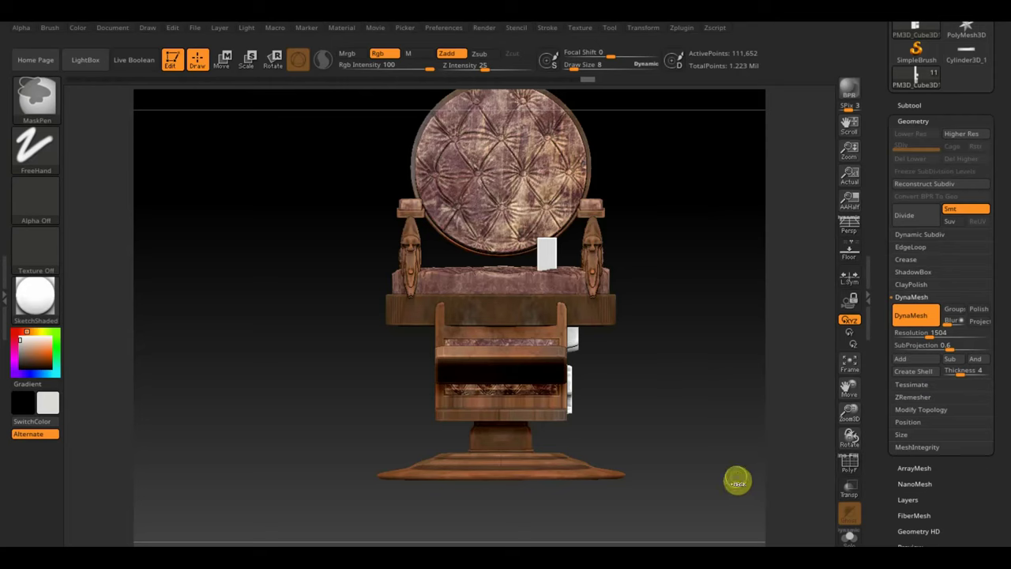
pyautogui.keyDown('ctrl'); pyautogui.moveTo(733, 471); pyautogui.dragTo(567, 288); pyautogui.keyUp('ctrl')
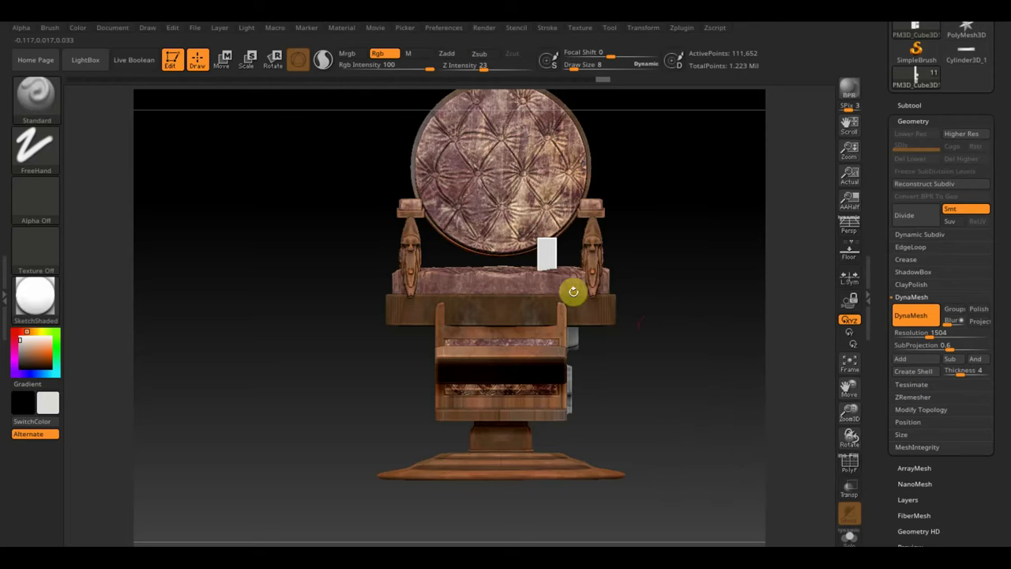
pyautogui.hotkey('ctrl', 'shift')
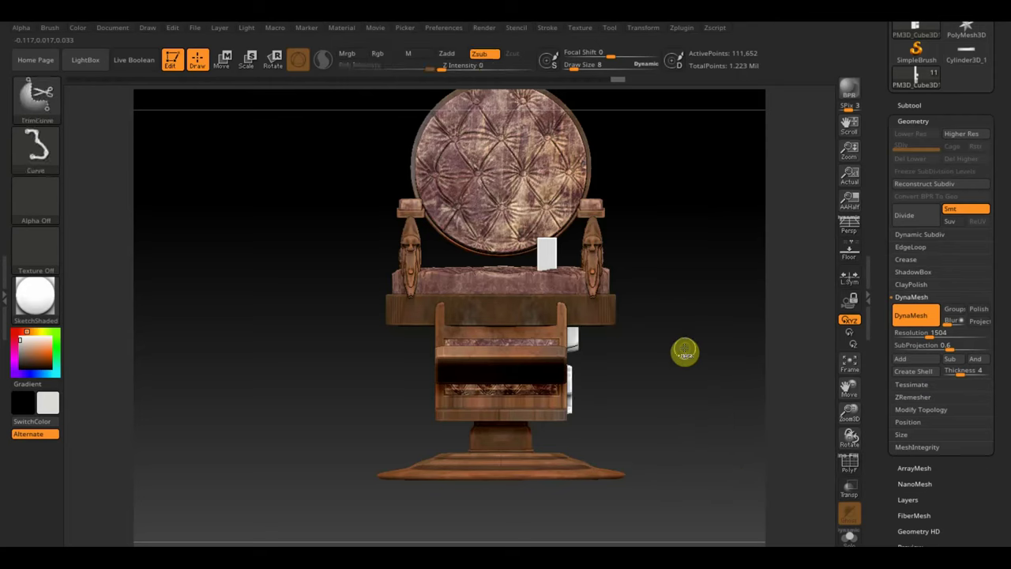
pyautogui.keyDown('ctrl'); pyautogui.keyDown('shift'); pyautogui.click(684, 347); pyautogui.keyUp('shift'); pyautogui.keyUp('ctrl')
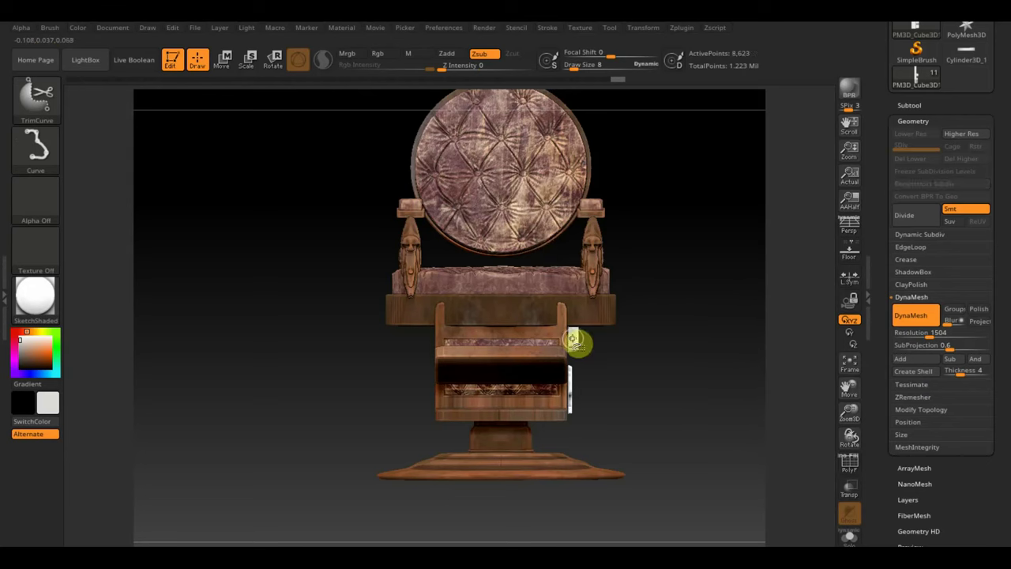
pyautogui.moveTo(667, 373)
pyautogui.mouseDown()
pyautogui.moveTo(634, 384)
pyautogui.moveTo(664, 399)
pyautogui.mouseUp()
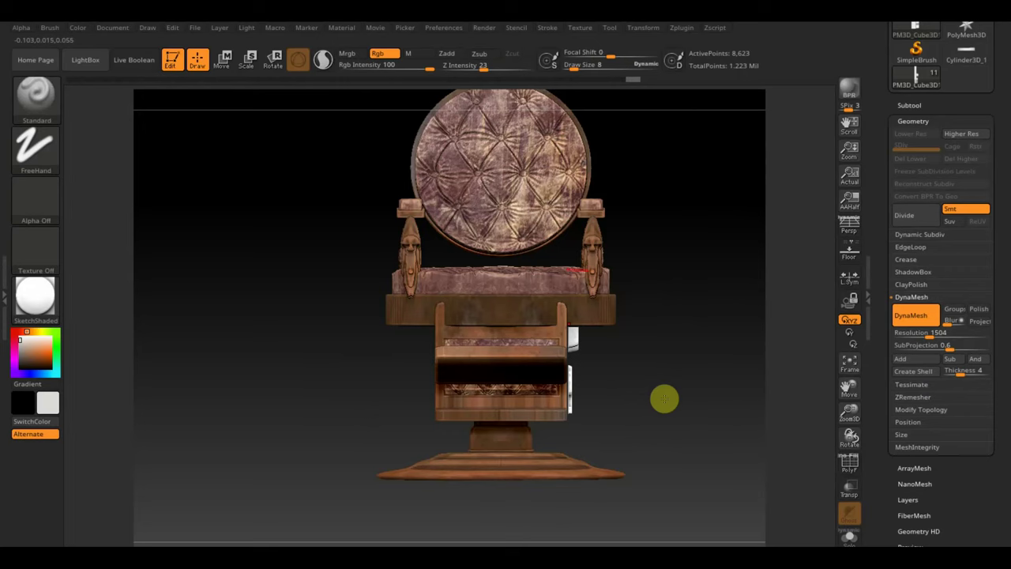
# In a top-down view with the floor grid on, nudge the white strip along X
pyautogui.press('w')
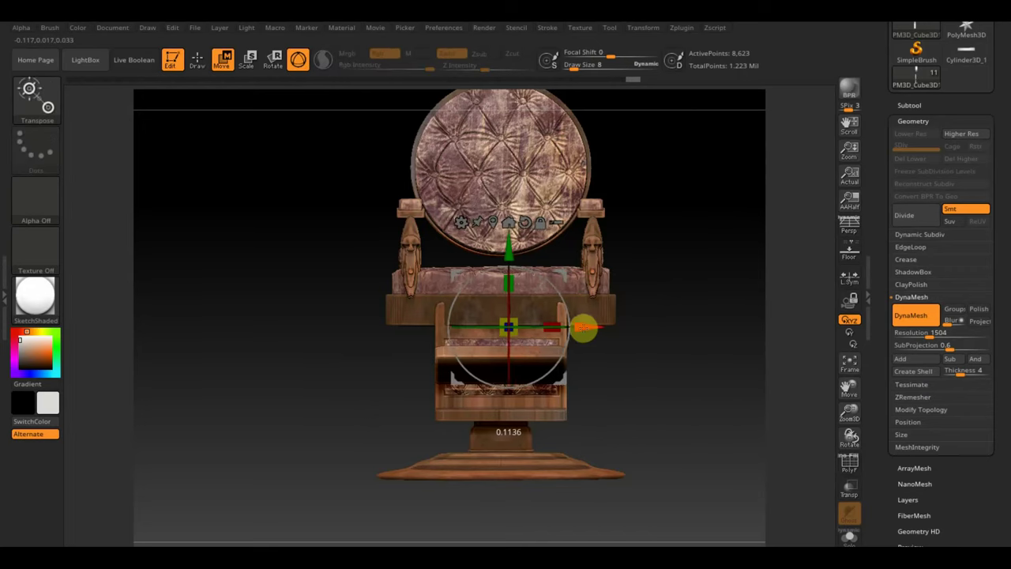
pyautogui.keyDown('alt'); pyautogui.moveTo(684, 349); pyautogui.dragTo(718, 506); pyautogui.keyUp('alt')
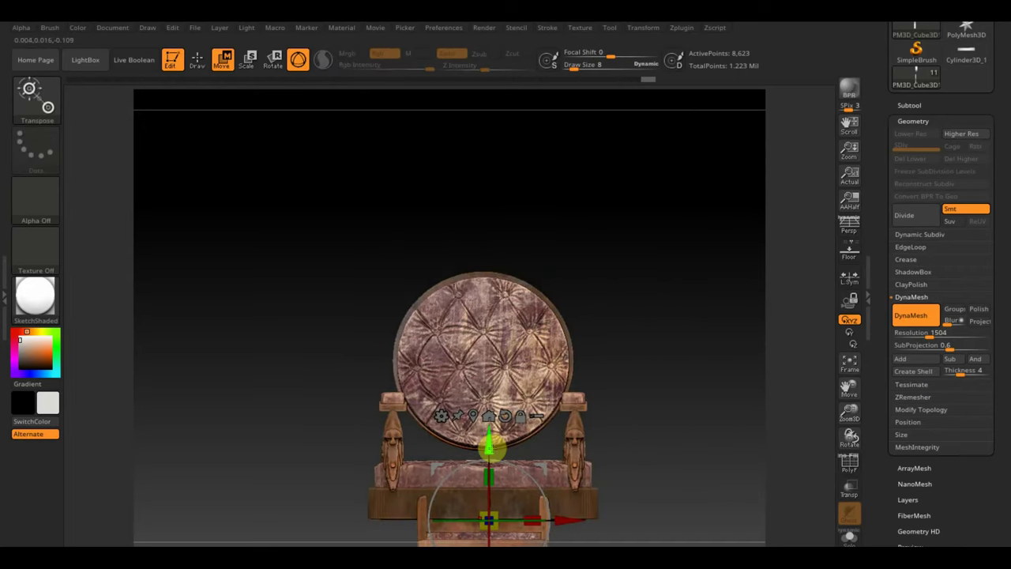
pyautogui.keyDown('alt'); pyautogui.moveTo(489, 448); pyautogui.dragTo(501, 165); pyautogui.keyUp('alt')
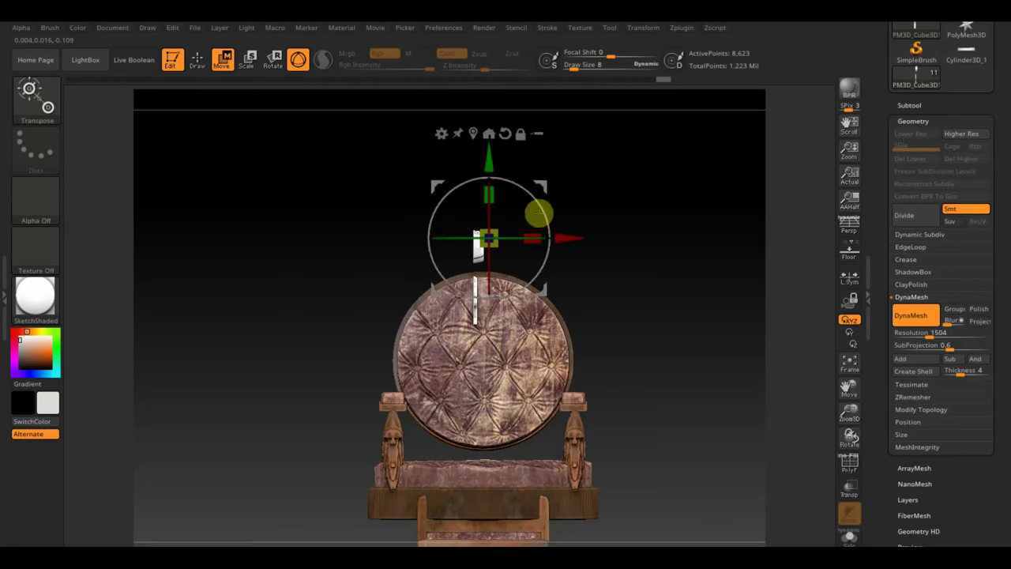
pyautogui.moveTo(539, 212); pyautogui.dragTo(735, 418)
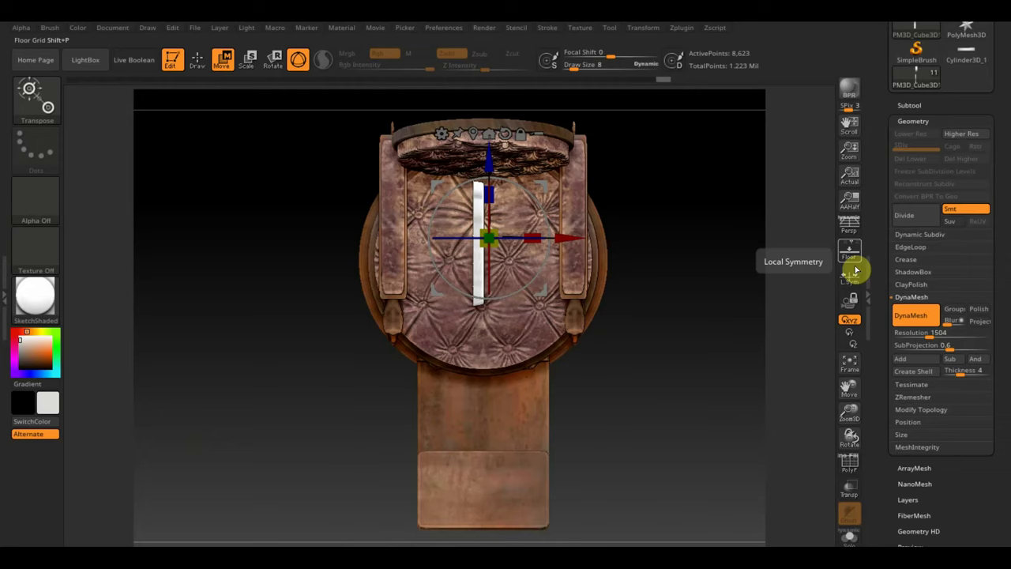
pyautogui.click(848, 253)
pyautogui.moveTo(564, 237); pyautogui.dragTo(579, 236)
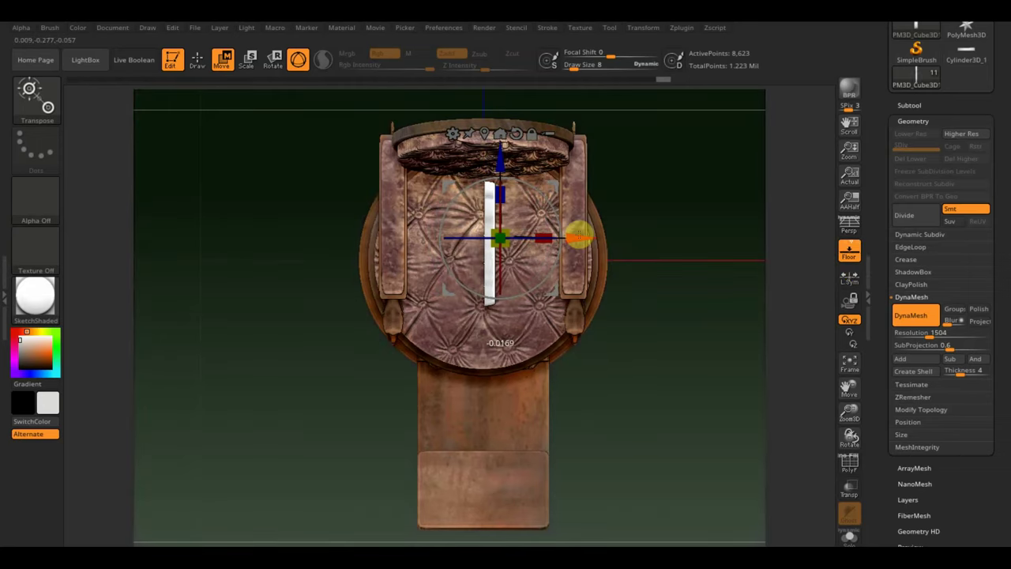
# Mirror And Weld the strip across X, adjusting its X offset between passes
pyautogui.click(921, 409)
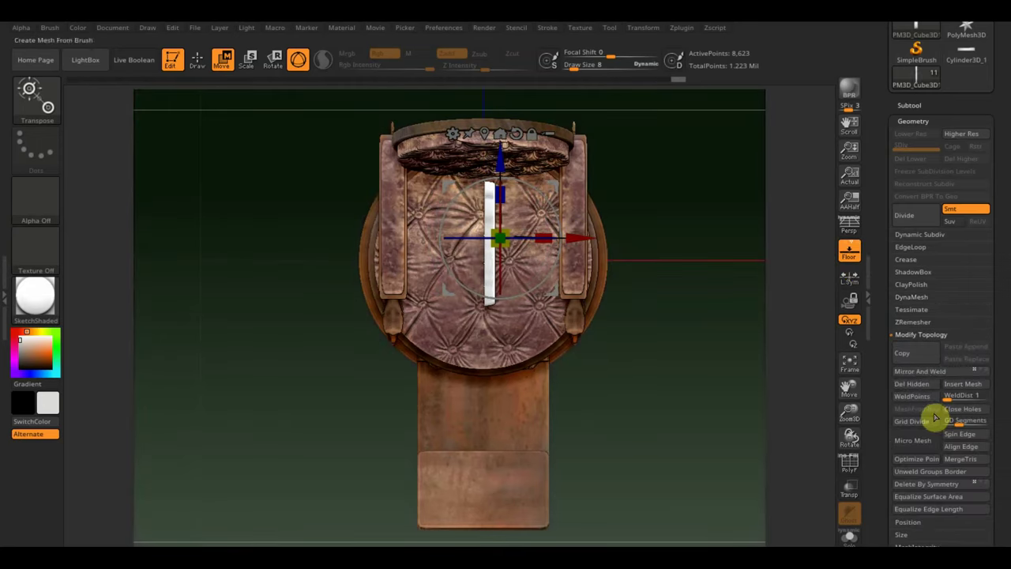
pyautogui.click(928, 371)
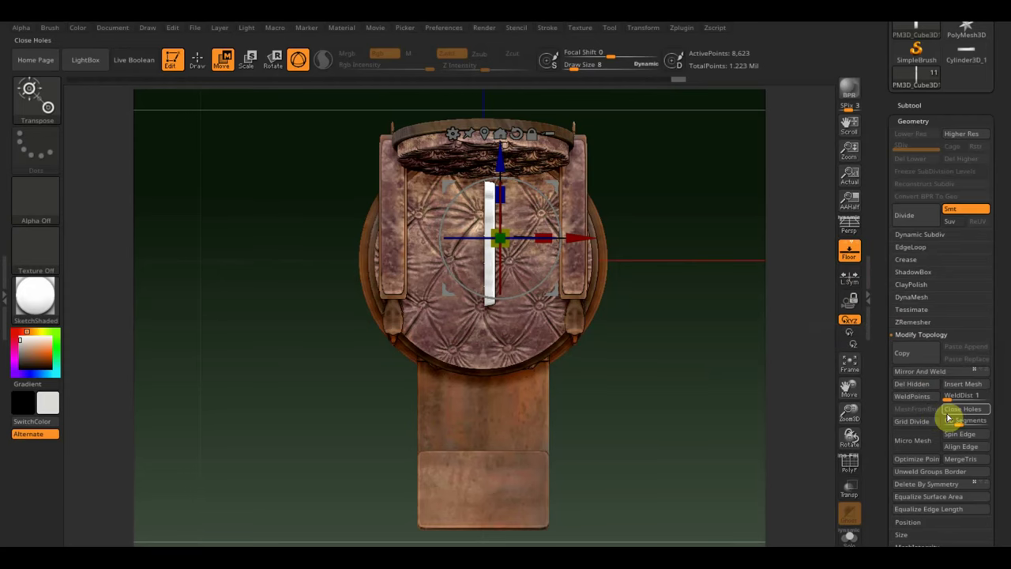
pyautogui.click(916, 384)
pyautogui.click(930, 371)
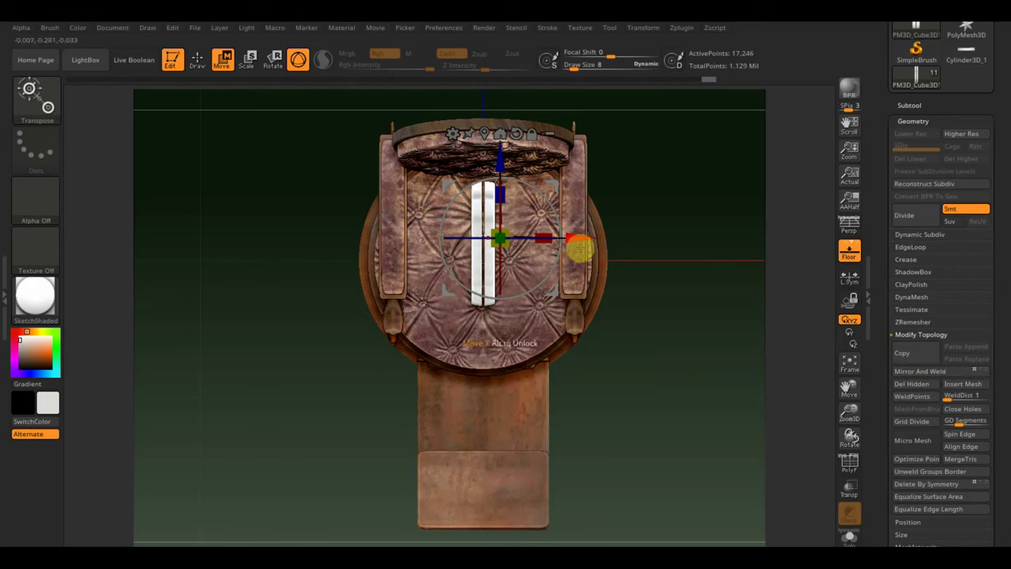
pyautogui.moveTo(577, 248); pyautogui.dragTo(575, 236)
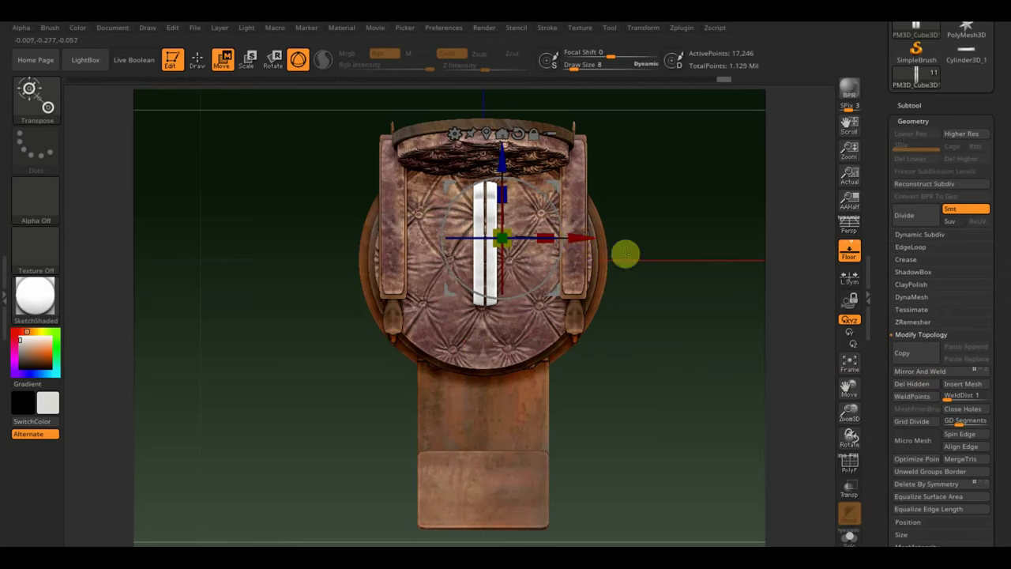
pyautogui.click(918, 372)
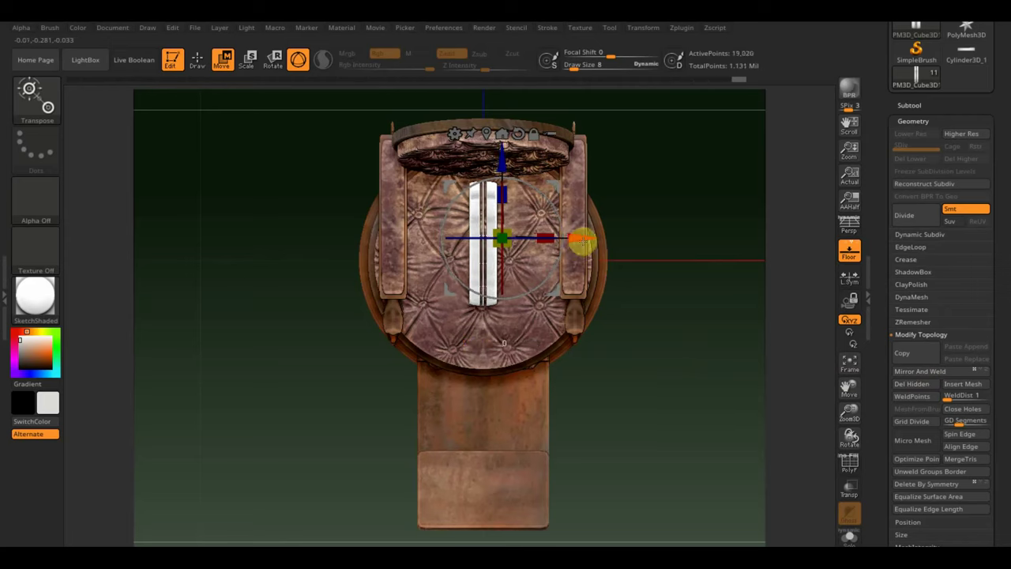
pyautogui.moveTo(582, 237); pyautogui.dragTo(575, 234)
# Undo the extra Mirror And Weld, isolate the upper cylinder with an inverted mask, and shift it along X
pyautogui.click(918, 371)
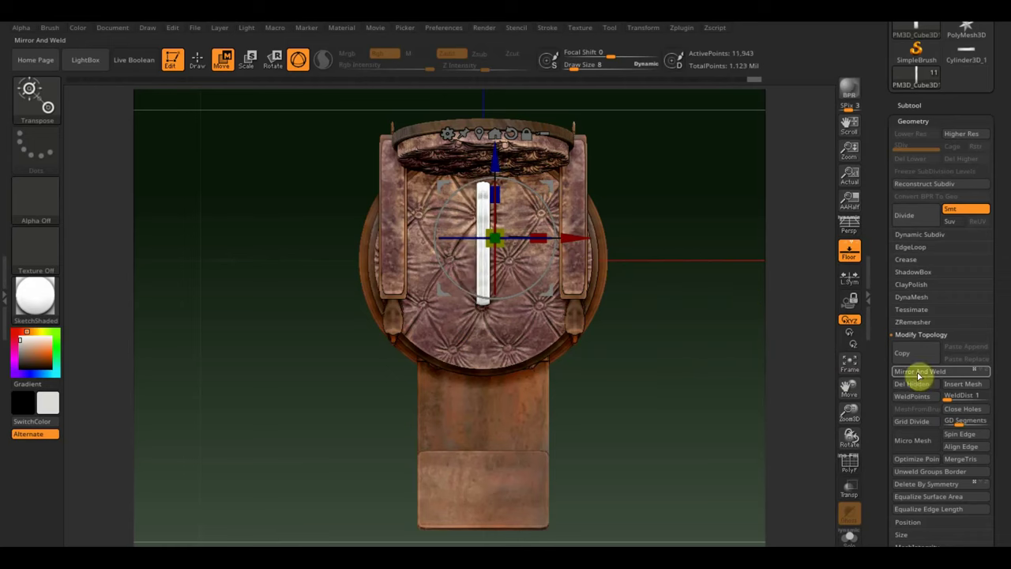
pyautogui.moveTo(713, 356)
pyautogui.mouseDown()
pyautogui.moveTo(688, 293)
pyautogui.moveTo(731, 228)
pyautogui.moveTo(706, 307)
pyautogui.moveTo(727, 381)
pyautogui.mouseUp()
pyautogui.hotkey('ctrl', 'z')
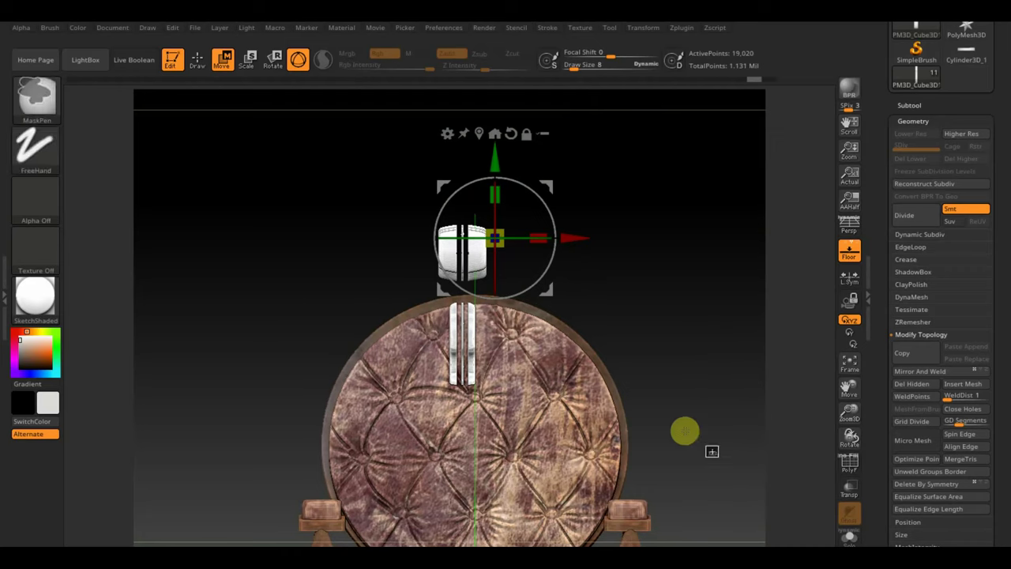
pyautogui.keyDown('ctrl'); pyautogui.moveTo(718, 455); pyautogui.dragTo(463, 287); pyautogui.keyUp('ctrl')
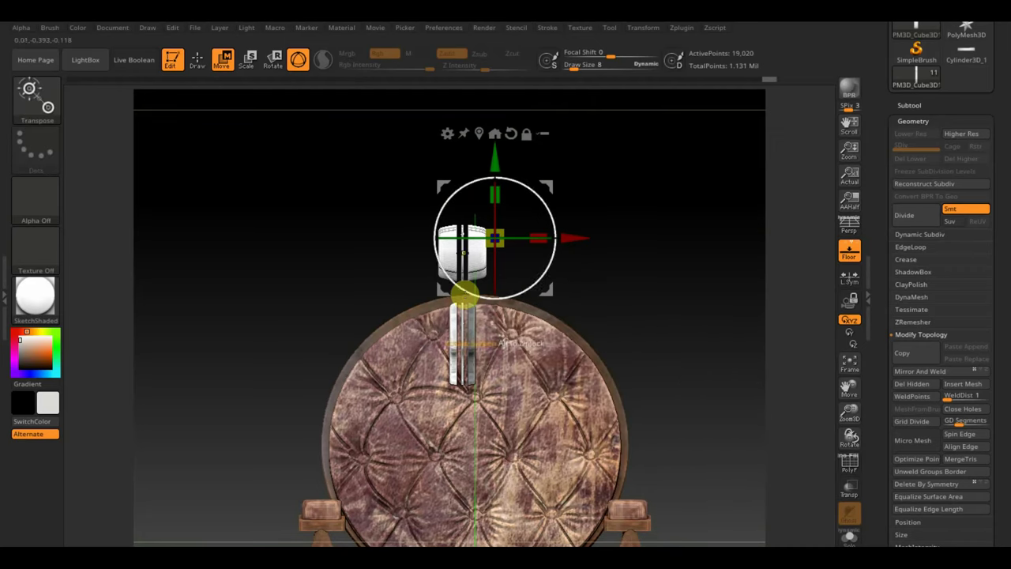
pyautogui.keyDown('ctrl'); pyautogui.click(753, 425); pyautogui.keyUp('ctrl')
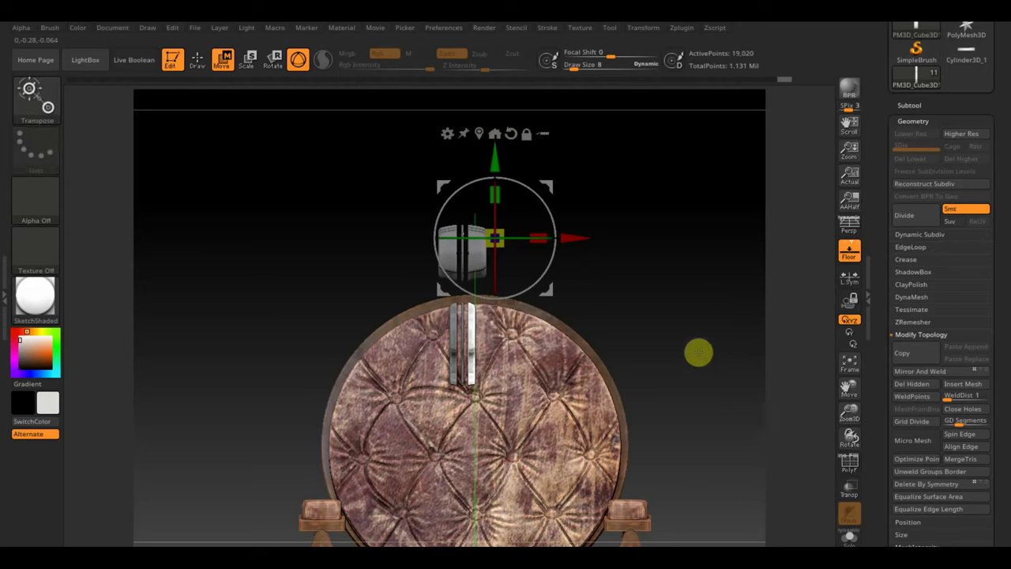
pyautogui.moveTo(538, 236); pyautogui.dragTo(589, 243)
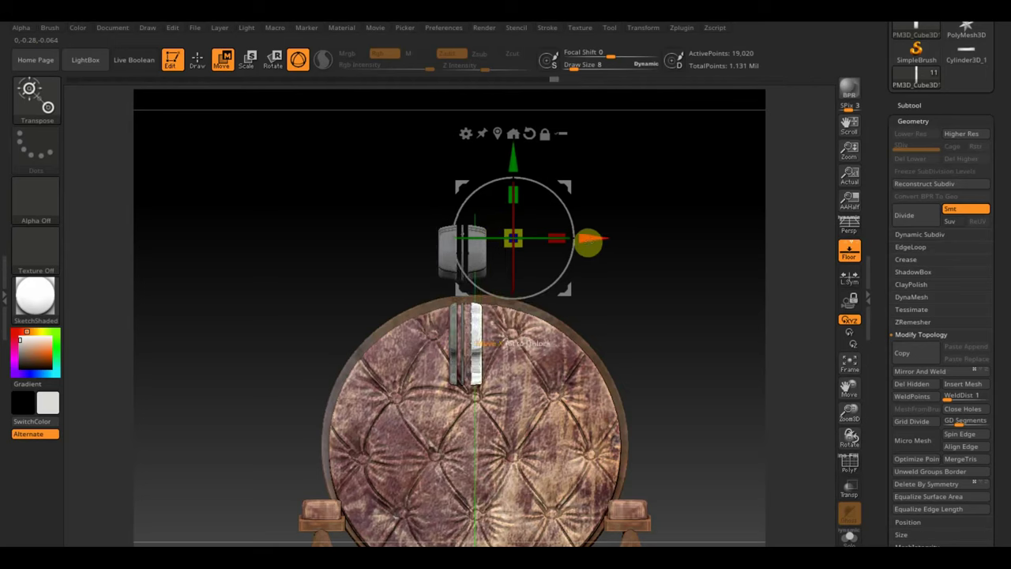
# Clear the mask, offset the cylinder along X, and Mirror And Weld it into one rounded bar
pyautogui.click(198, 59)
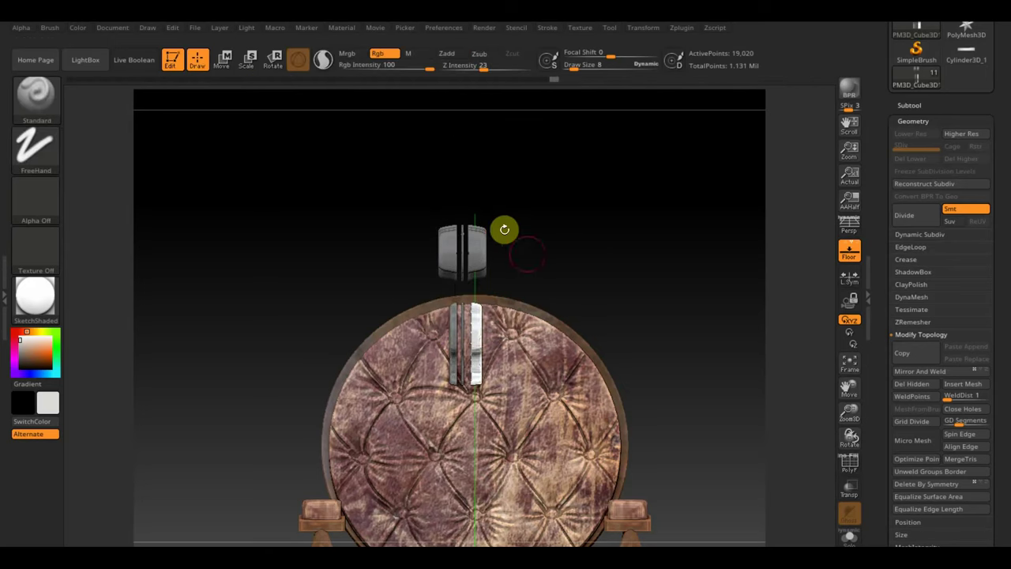
pyautogui.press('ctrl')
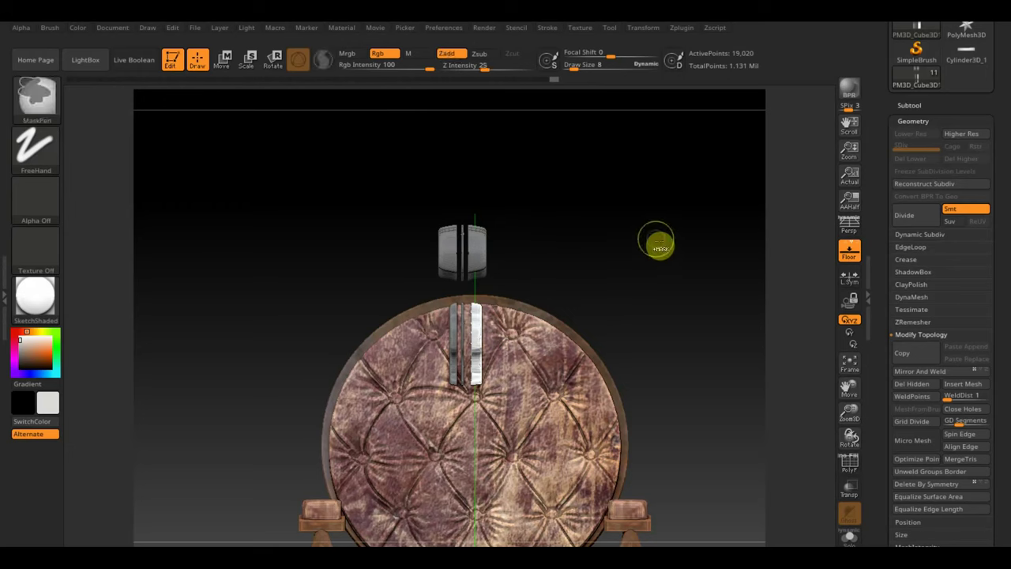
pyautogui.keyDown('ctrl'); pyautogui.click(642, 228); pyautogui.keyUp('ctrl')
pyautogui.click(226, 60)
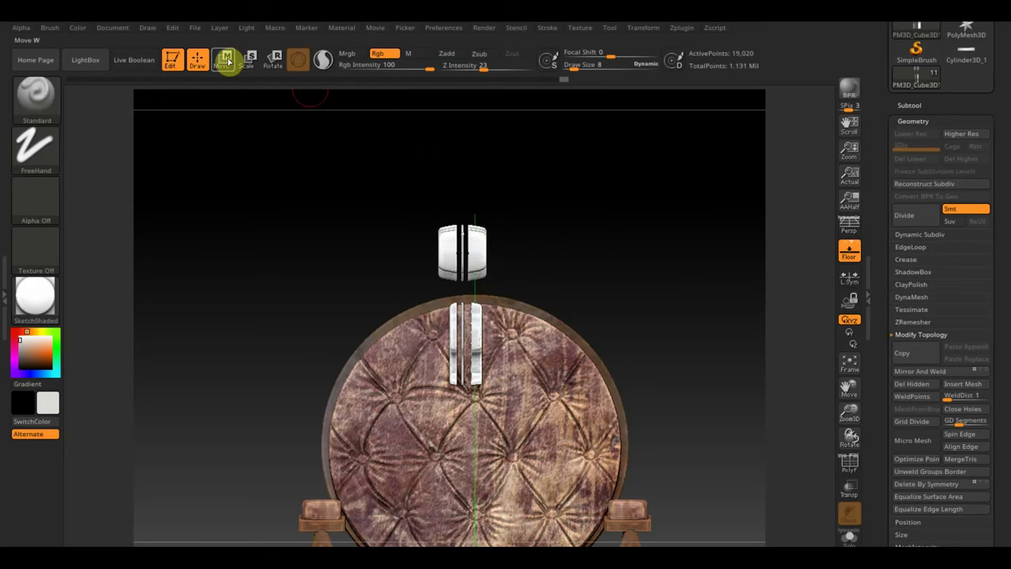
pyautogui.moveTo(588, 238); pyautogui.dragTo(603, 247)
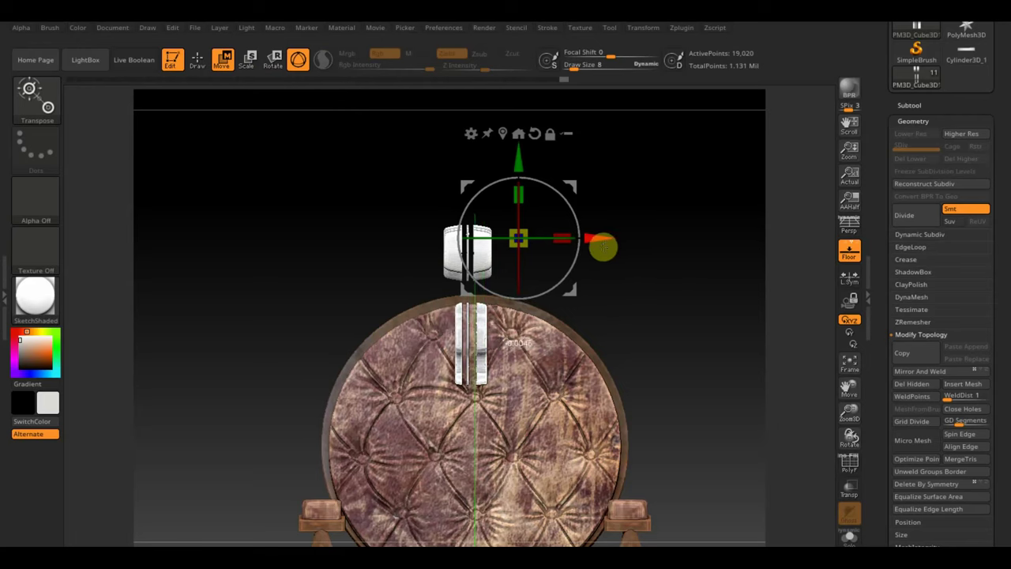
pyautogui.click(920, 371)
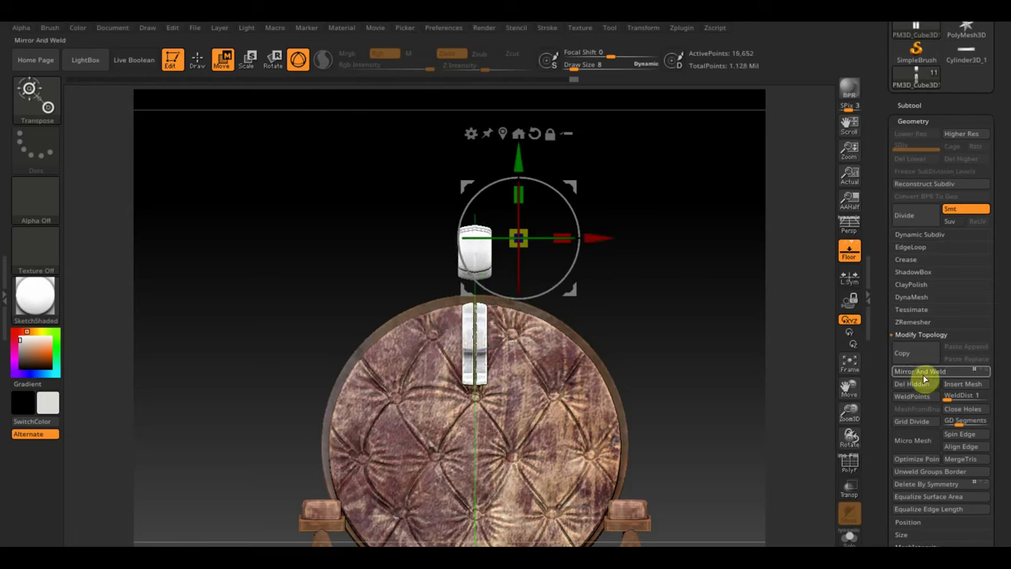
pyautogui.moveTo(599, 236); pyautogui.dragTo(598, 244)
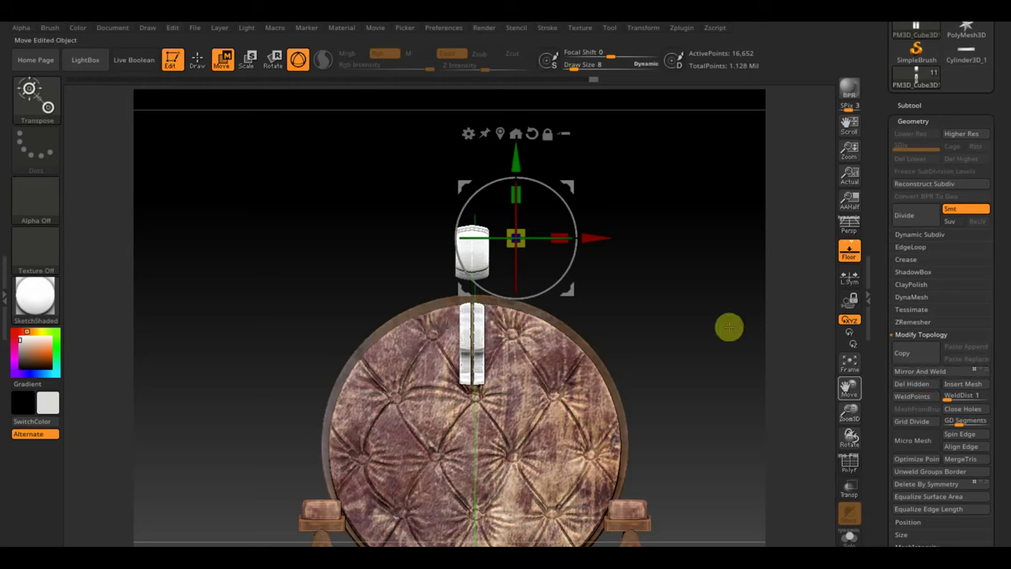
pyautogui.click(920, 371)
# Check the upper bar and the lower curved arm piece by masking and clearing each
pyautogui.moveTo(719, 338); pyautogui.dragTo(665, 334)
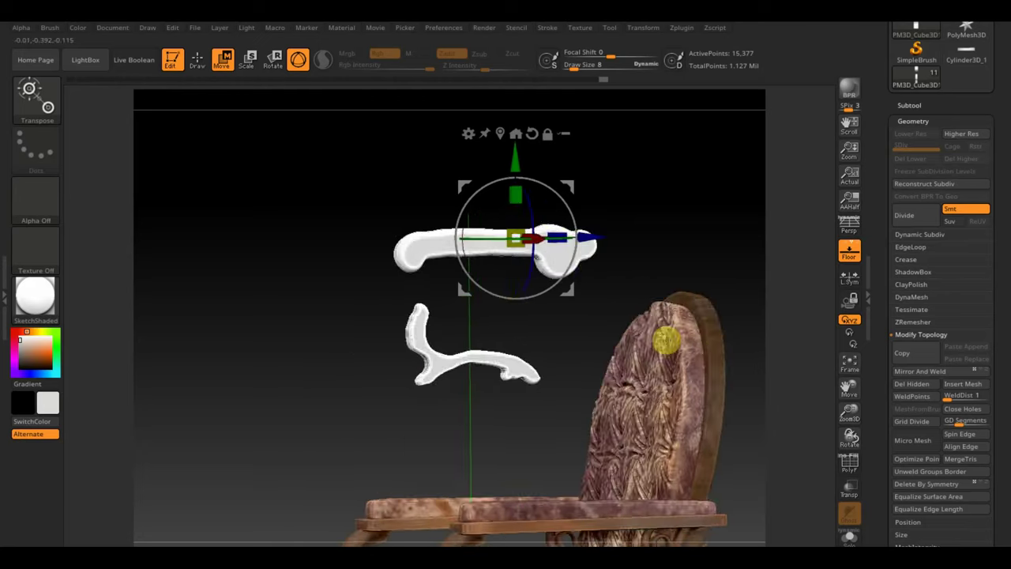
pyautogui.click(193, 61)
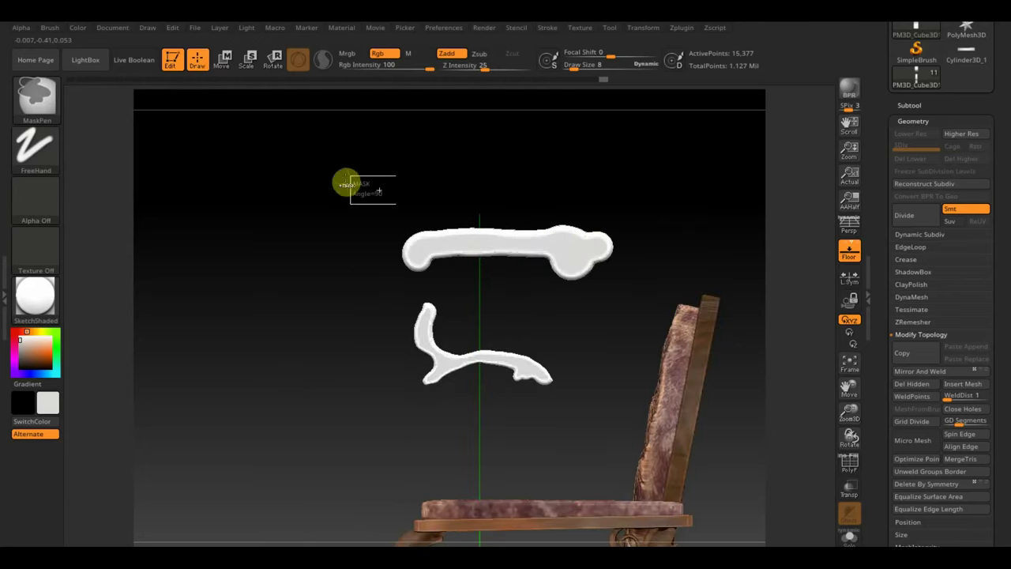
pyautogui.keyDown('ctrl'); pyautogui.moveTo(348, 176); pyautogui.dragTo(636, 292); pyautogui.keyUp('ctrl')
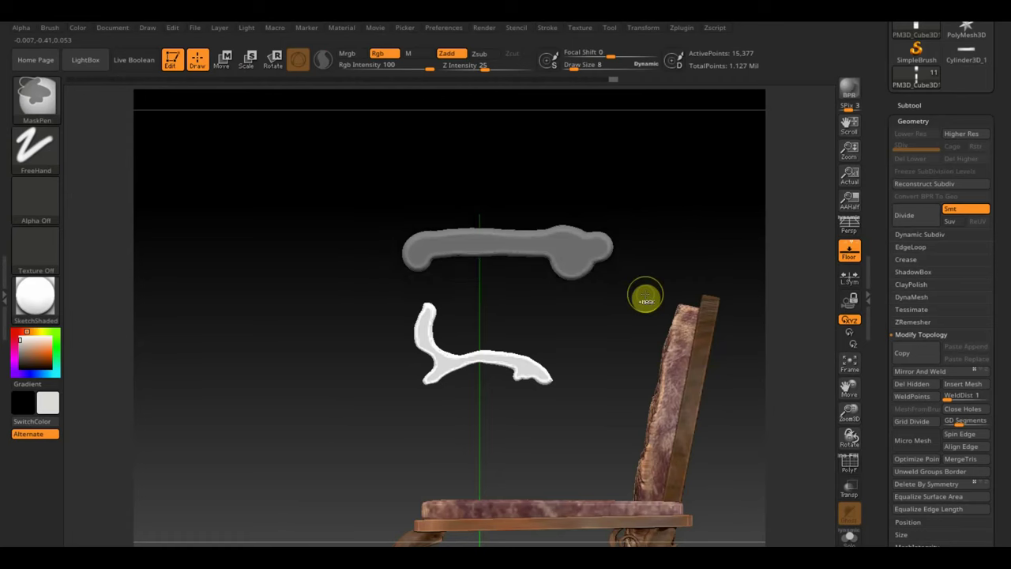
pyautogui.keyDown('ctrl'); pyautogui.click(645, 298); pyautogui.keyUp('ctrl')
pyautogui.keyDown('ctrl'); pyautogui.moveTo(586, 420); pyautogui.dragTo(381, 298); pyautogui.keyUp('ctrl')
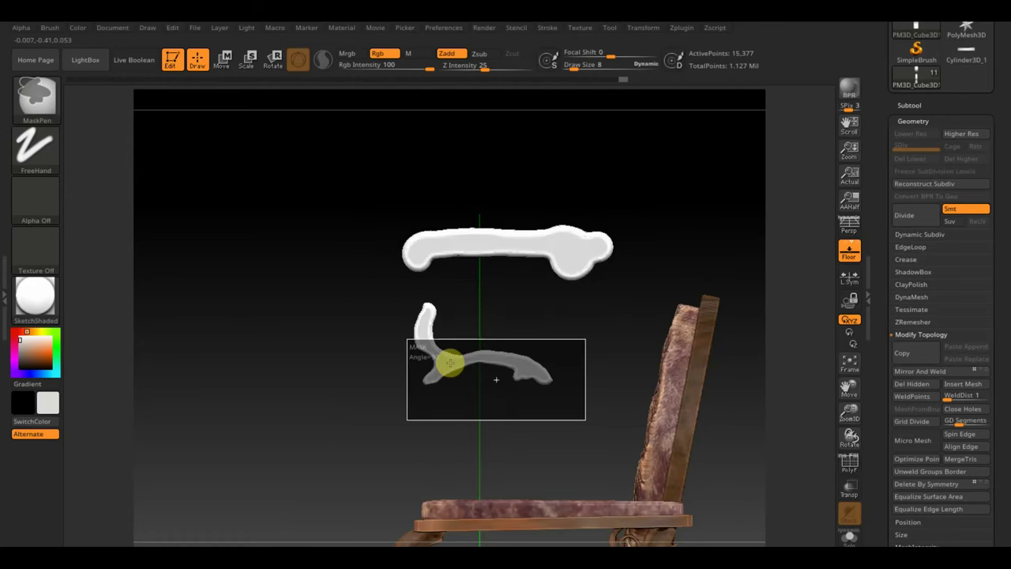
pyautogui.press('ctrl')
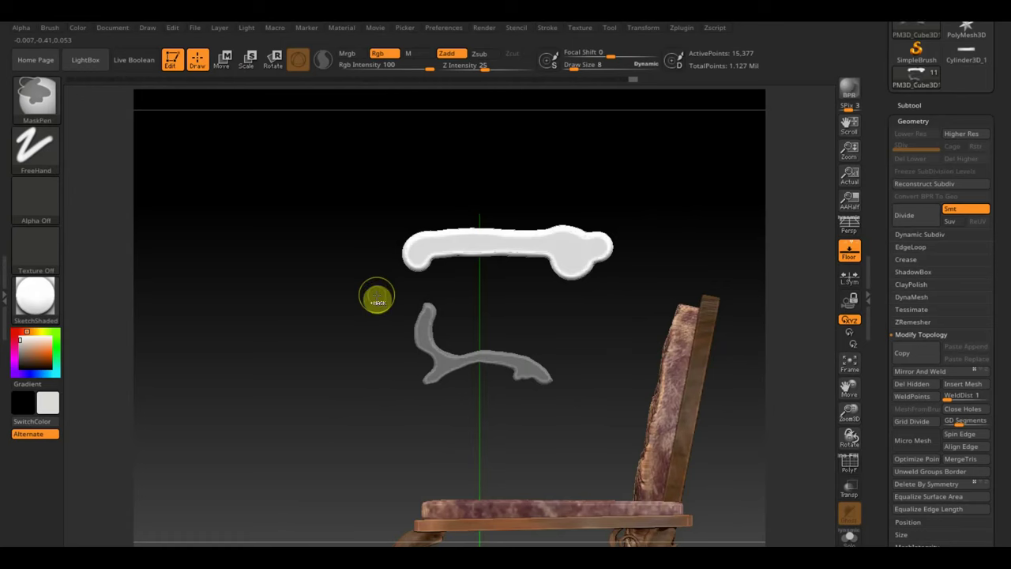
pyautogui.keyDown('ctrl'); pyautogui.moveTo(376, 301); pyautogui.dragTo(377, 294); pyautogui.keyUp('ctrl')
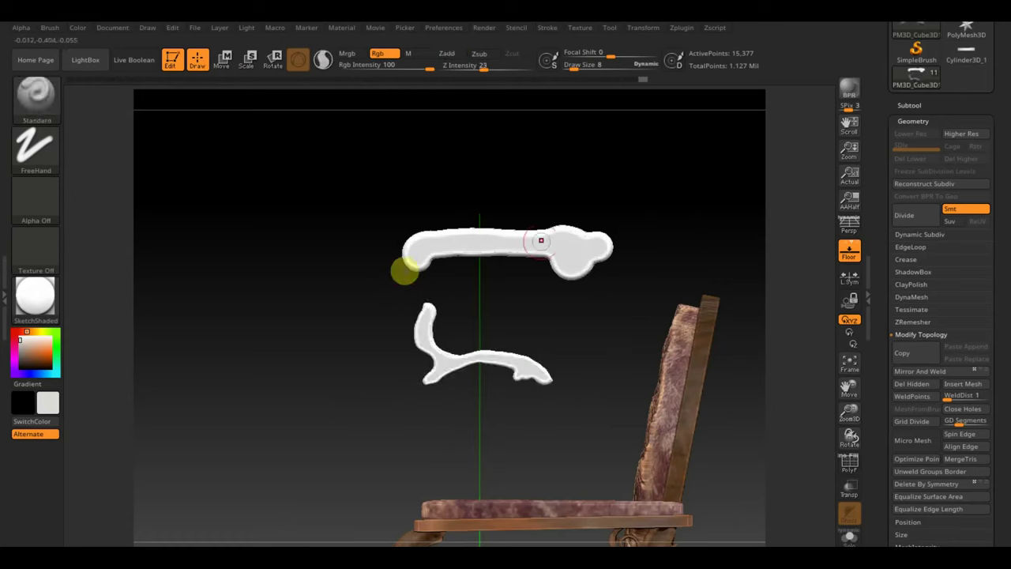
# Split the mesh into two subtools using Subtool > Split > Groups Split
pyautogui.click(909, 105)
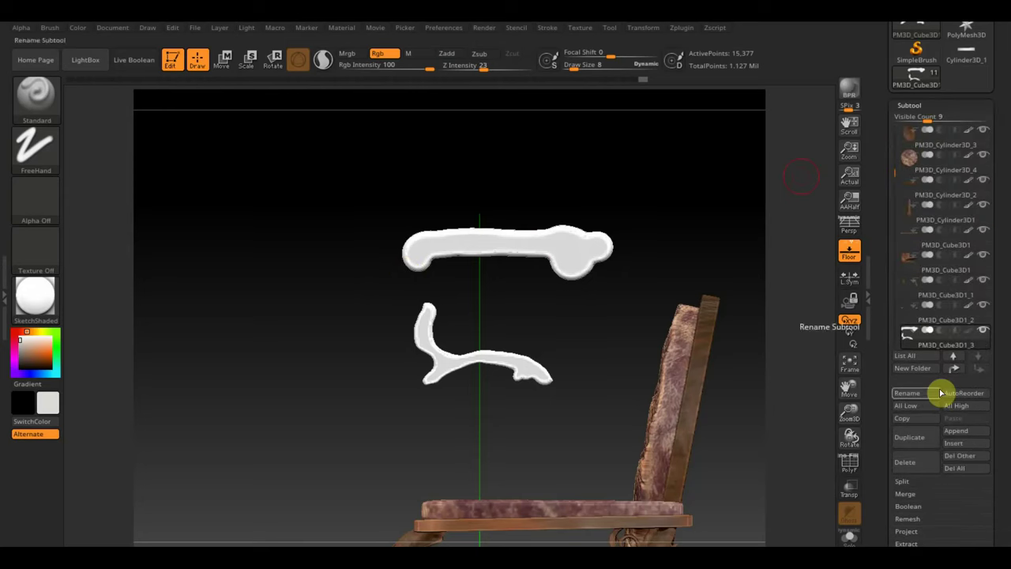
pyautogui.click(903, 481)
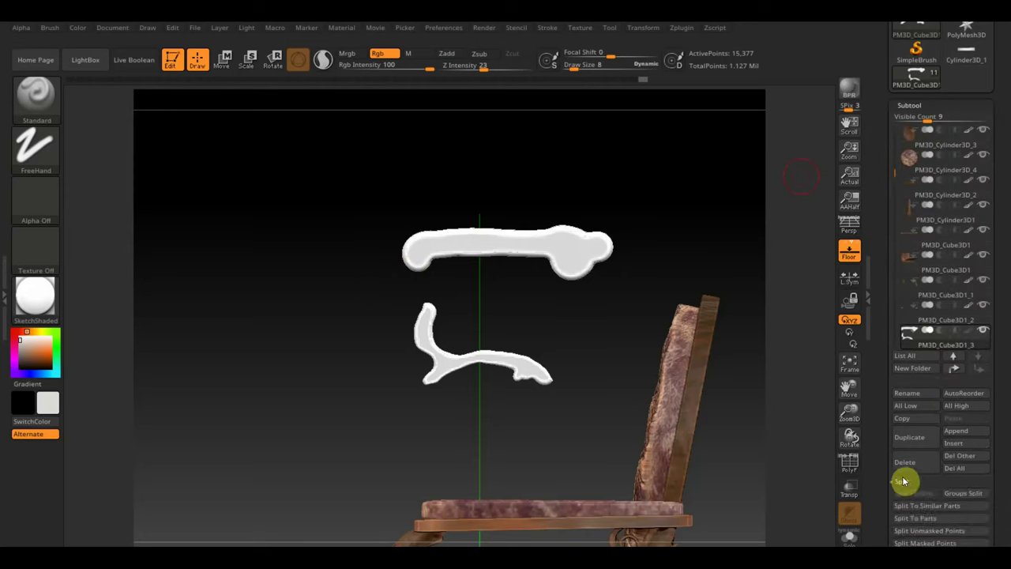
pyautogui.click(963, 493)
pyautogui.click(844, 522)
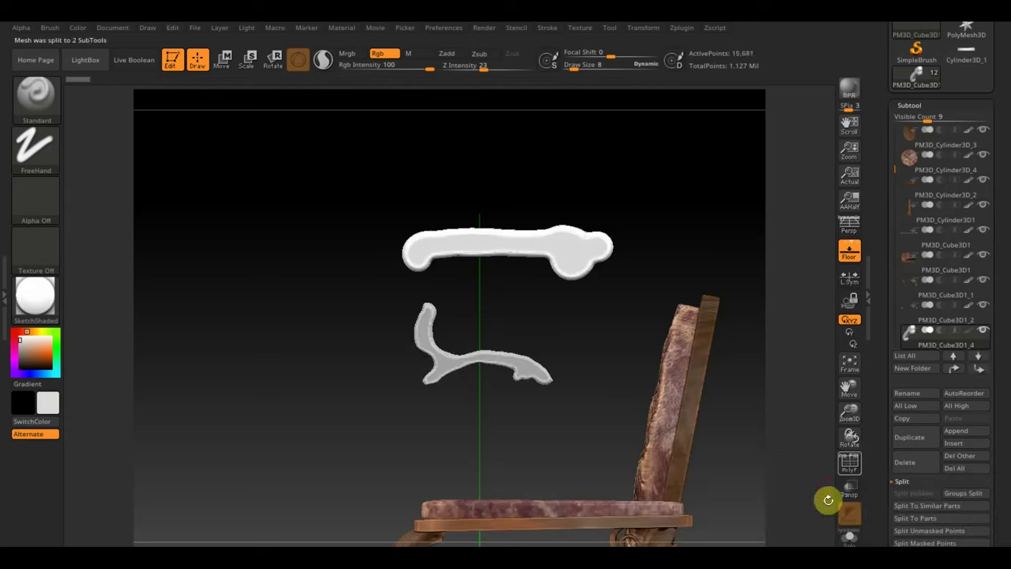
# Frame the whole chair from the front with the floor grid turned off
pyautogui.moveTo(692, 244); pyautogui.dragTo(704, 271)
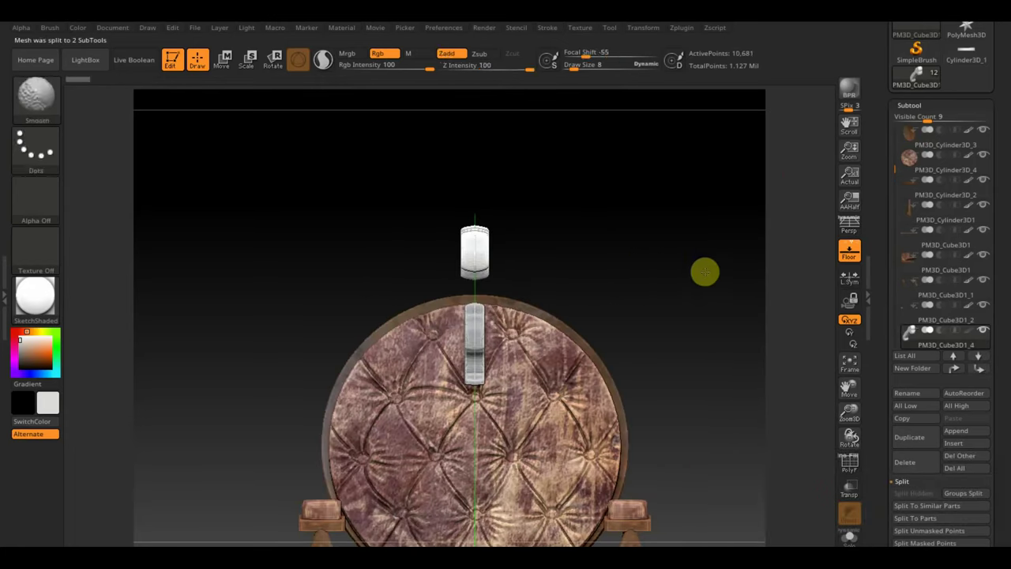
pyautogui.click(296, 120)
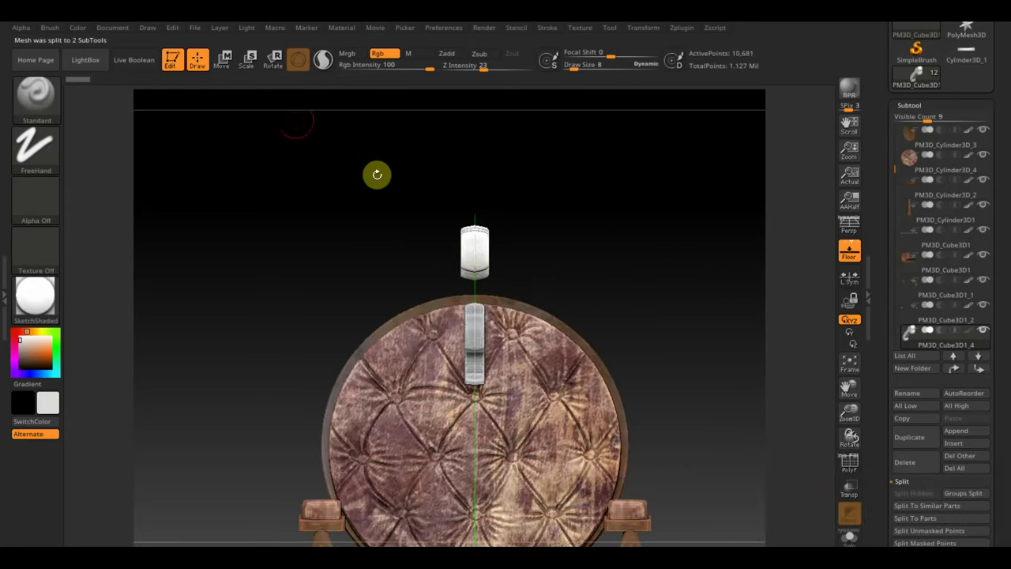
pyautogui.click(222, 59)
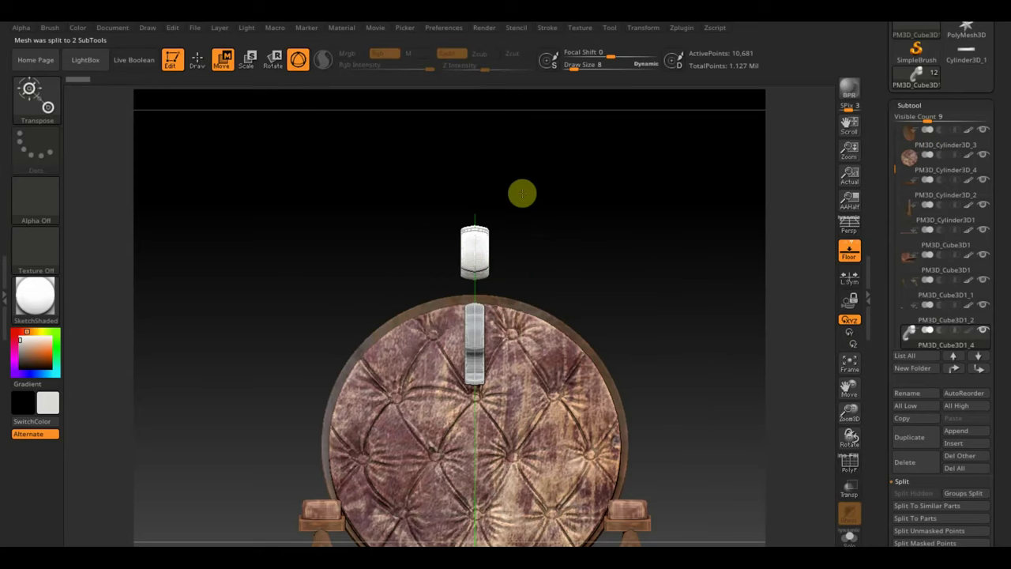
pyautogui.moveTo(368, 134)
pyautogui.mouseDown()
pyautogui.moveTo(562, 261)
pyautogui.moveTo(614, 314)
pyautogui.mouseUp()
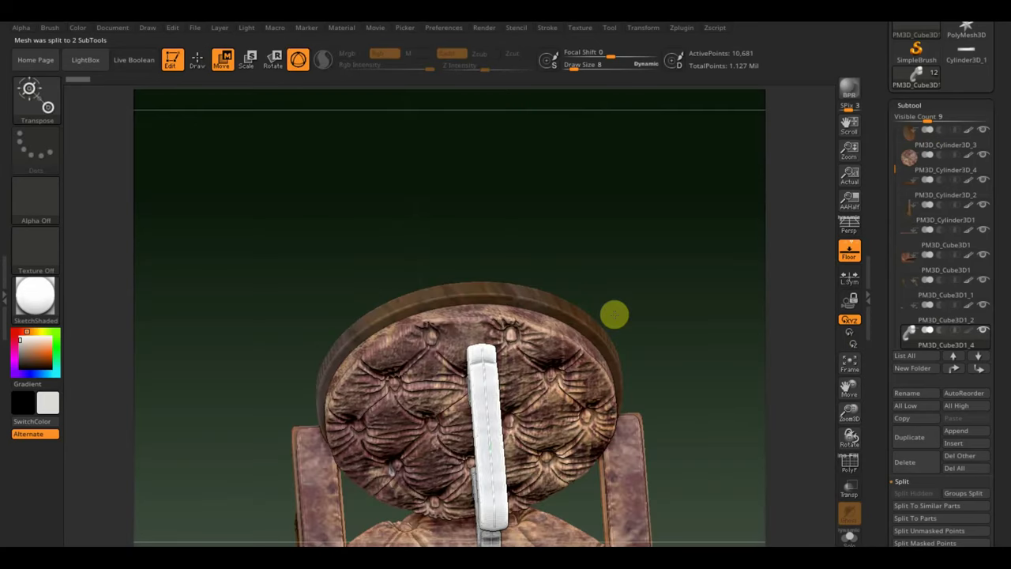
pyautogui.click(848, 251)
pyautogui.moveTo(685, 346)
pyautogui.mouseDown()
pyautogui.moveTo(672, 190)
pyautogui.moveTo(694, 255)
pyautogui.mouseUp()
pyautogui.moveTo(676, 399)
pyautogui.keyDown('alt'); pyautogui.mouseDown()
pyautogui.moveTo(642, 266)
pyautogui.moveTo(623, 402)
pyautogui.moveTo(581, 152)
pyautogui.mouseUp(); pyautogui.keyUp('alt')
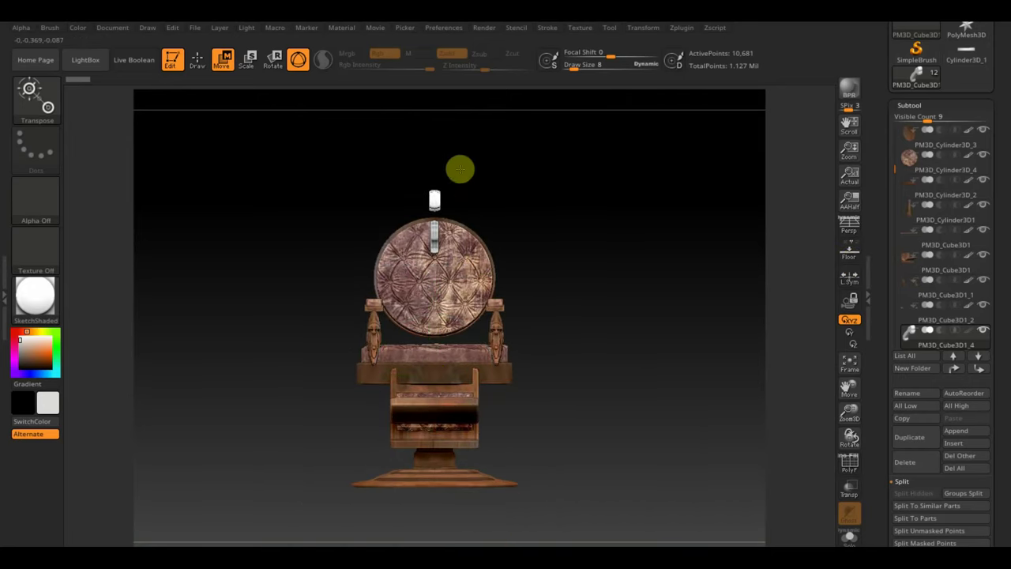
# Raise the small white cylinder along Y and orbit to look down on the backrest
pyautogui.moveTo(435, 297); pyautogui.dragTo(430, 120)
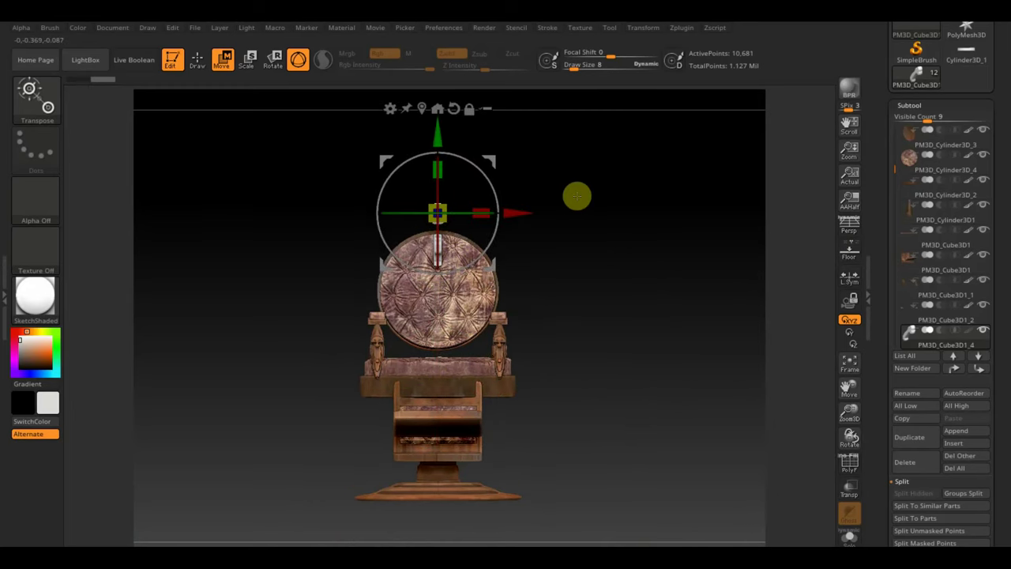
pyautogui.keyDown('ctrl'); pyautogui.moveTo(577, 195); pyautogui.dragTo(505, 225, button='right'); pyautogui.keyUp('ctrl')
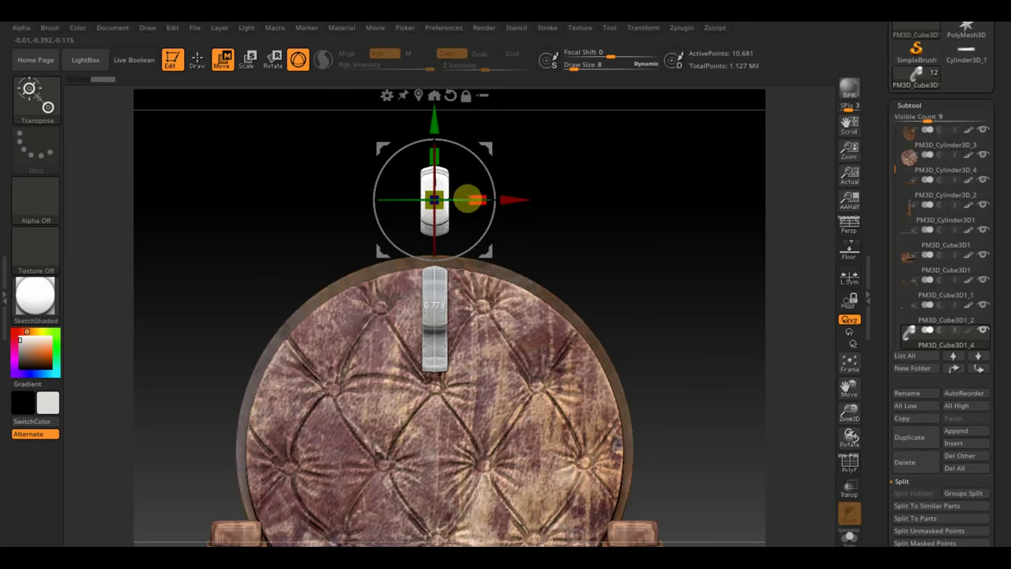
pyautogui.moveTo(629, 200)
pyautogui.mouseDown()
pyautogui.moveTo(693, 378)
pyautogui.moveTo(651, 451)
pyautogui.mouseUp()
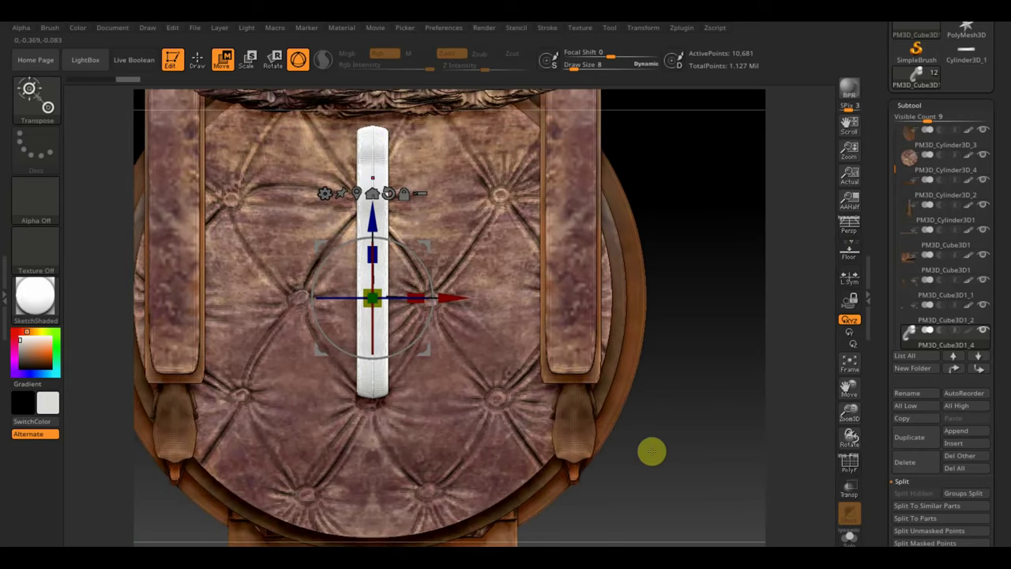
# Mask and invert half the lever cylinder, scale that half to about half width on X, then clear the mask
pyautogui.press('q')
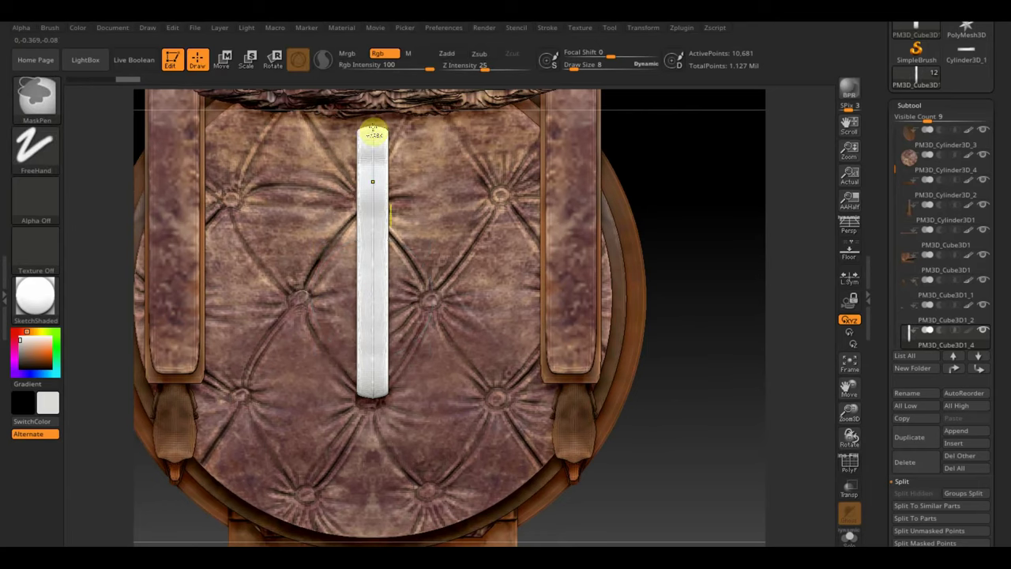
pyautogui.keyDown('ctrl'); pyautogui.moveTo(392, 250); pyautogui.dragTo(668, 508); pyautogui.keyUp('ctrl')
pyautogui.keyDown('ctrl'); pyautogui.moveTo(491, 322); pyautogui.dragTo(367, 166); pyautogui.keyUp('ctrl')
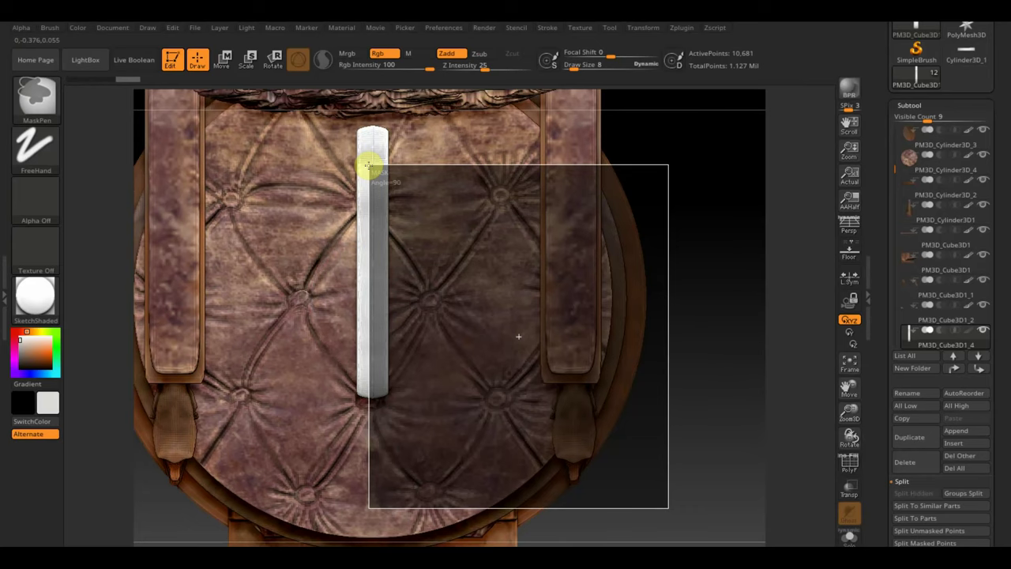
pyautogui.keyDown('ctrl'); pyautogui.moveTo(367, 166); pyautogui.dragTo(368, 166); pyautogui.keyUp('ctrl')
pyautogui.keyDown('ctrl'); pyautogui.click(728, 401); pyautogui.keyUp('ctrl')
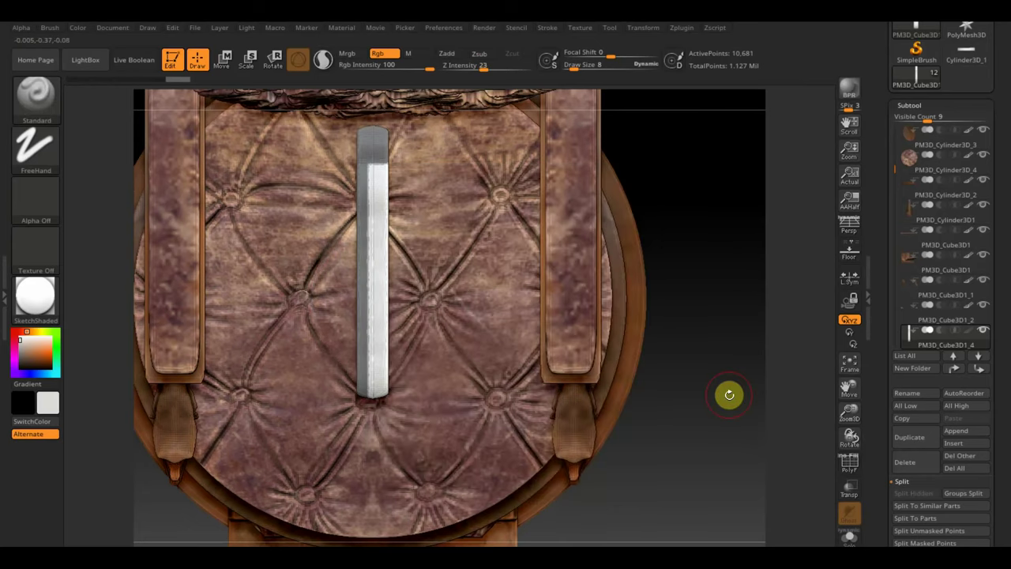
pyautogui.click(228, 77)
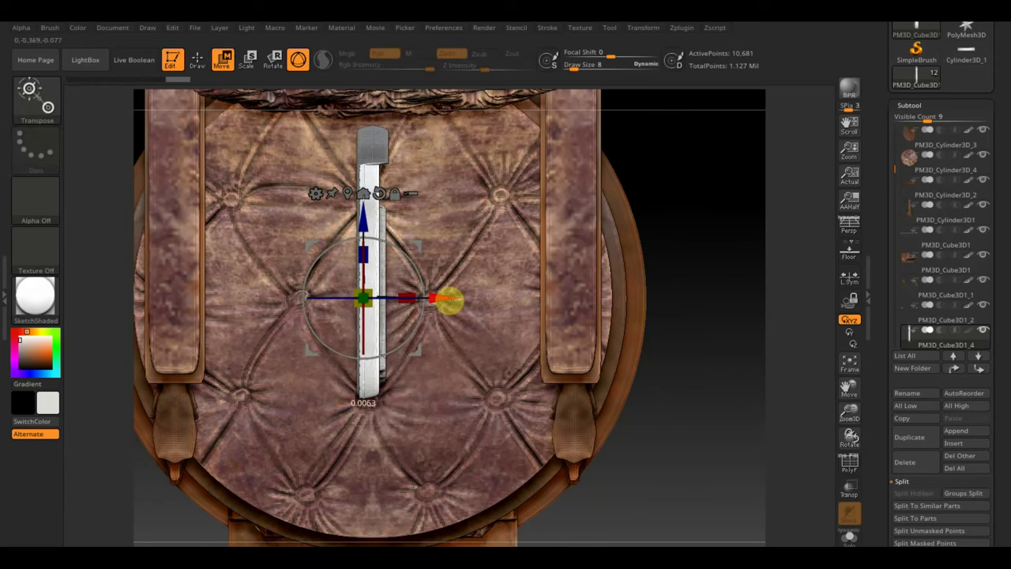
pyautogui.moveTo(411, 297); pyautogui.dragTo(365, 298)
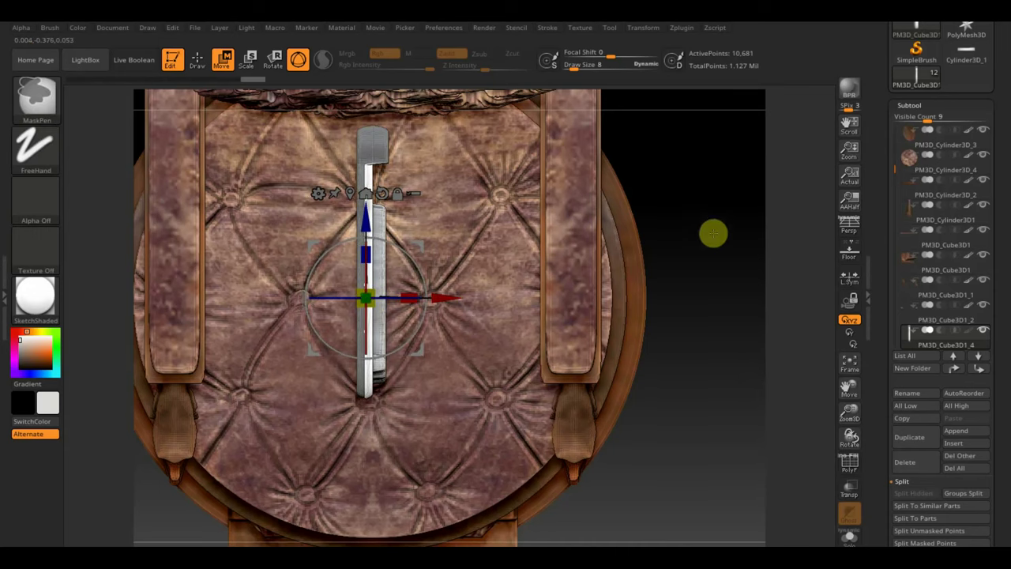
pyautogui.keyDown('ctrl'); pyautogui.moveTo(713, 232); pyautogui.dragTo(731, 303); pyautogui.keyUp('ctrl')
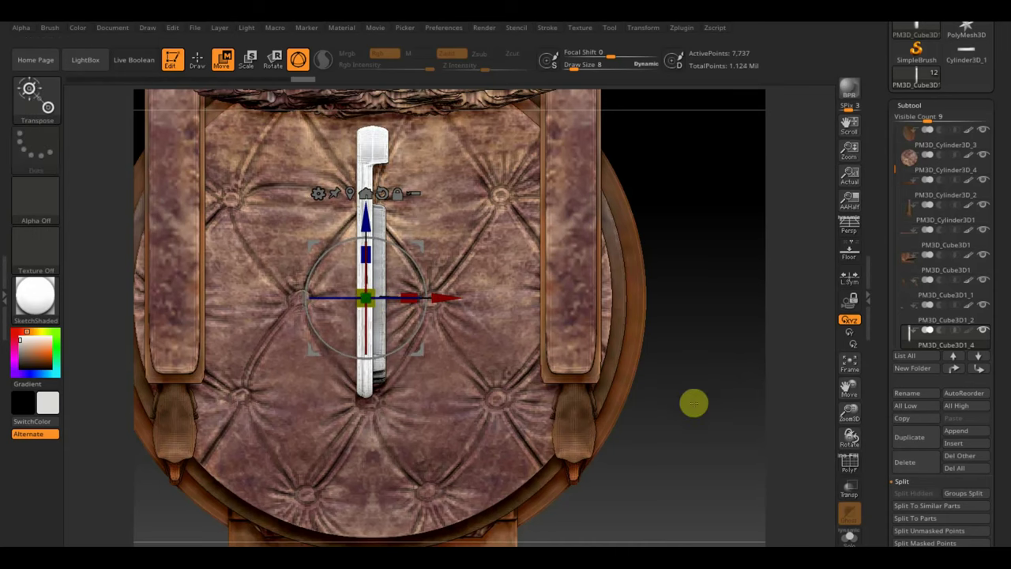
pyautogui.moveTo(693, 402)
pyautogui.mouseDown()
pyautogui.moveTo(690, 242)
pyautogui.moveTo(660, 315)
pyautogui.moveTo(680, 305)
pyautogui.mouseUp()
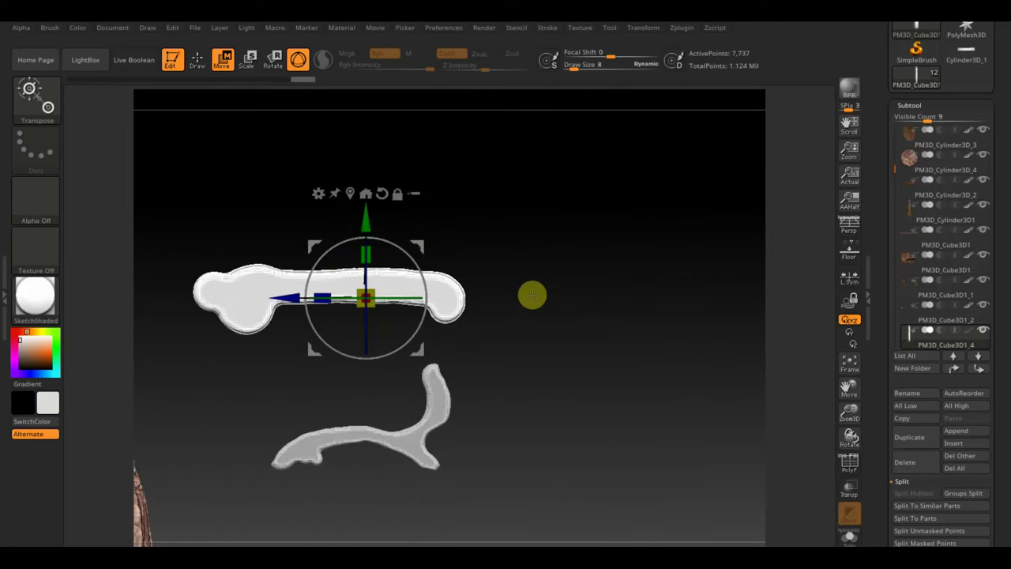
# Flatten the top edge of the upper handle piece with a TrimRect cut
pyautogui.press('q')
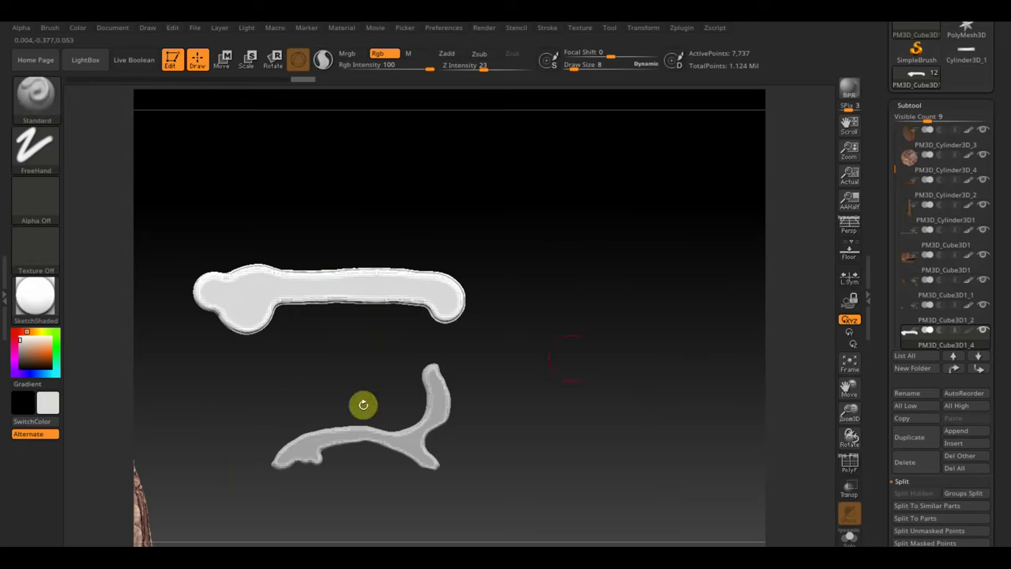
pyautogui.moveTo(361, 404); pyautogui.dragTo(645, 299)
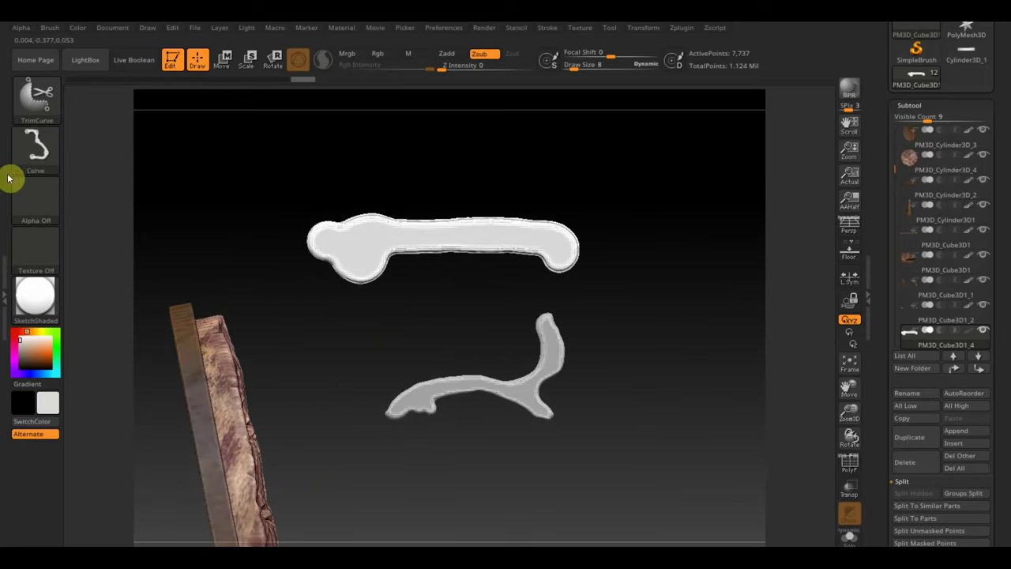
pyautogui.hotkey('ctrl', 'shift')
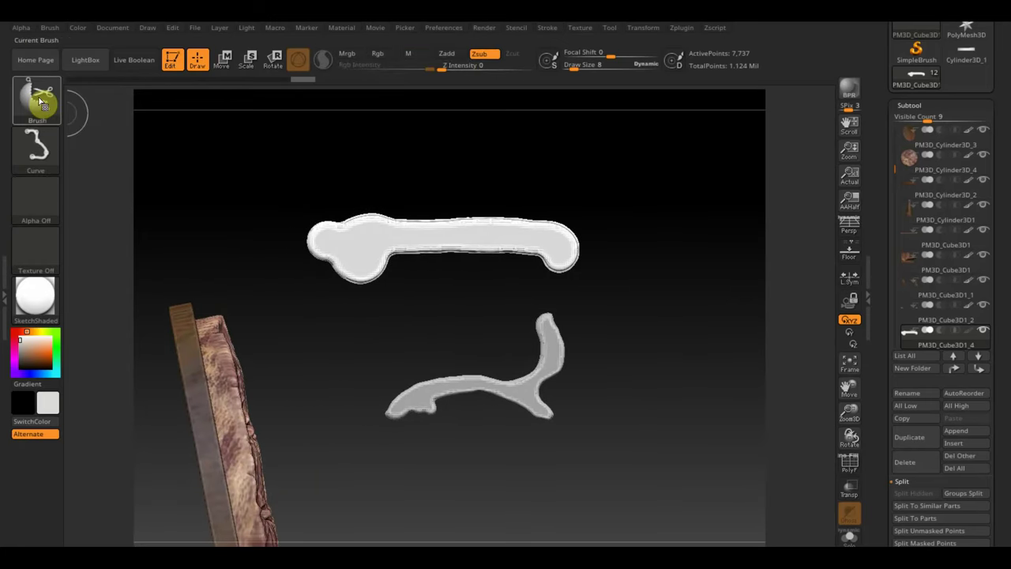
pyautogui.click(41, 101)
pyautogui.click(751, 170)
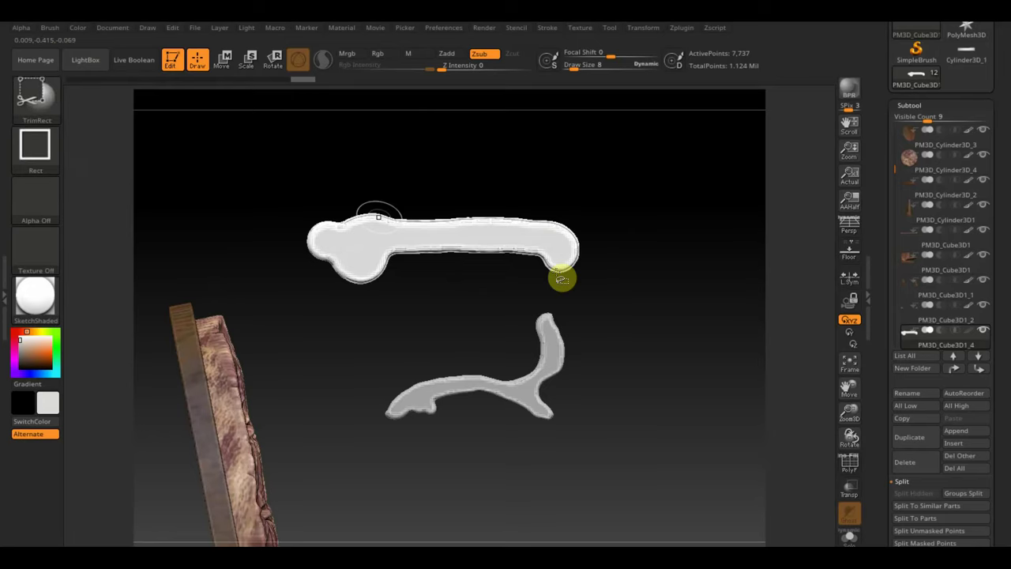
pyautogui.keyDown('ctrl'); pyautogui.keyDown('shift'); pyautogui.moveTo(288, 155); pyautogui.dragTo(650, 225); pyautogui.keyUp('shift'); pyautogui.keyUp('ctrl')
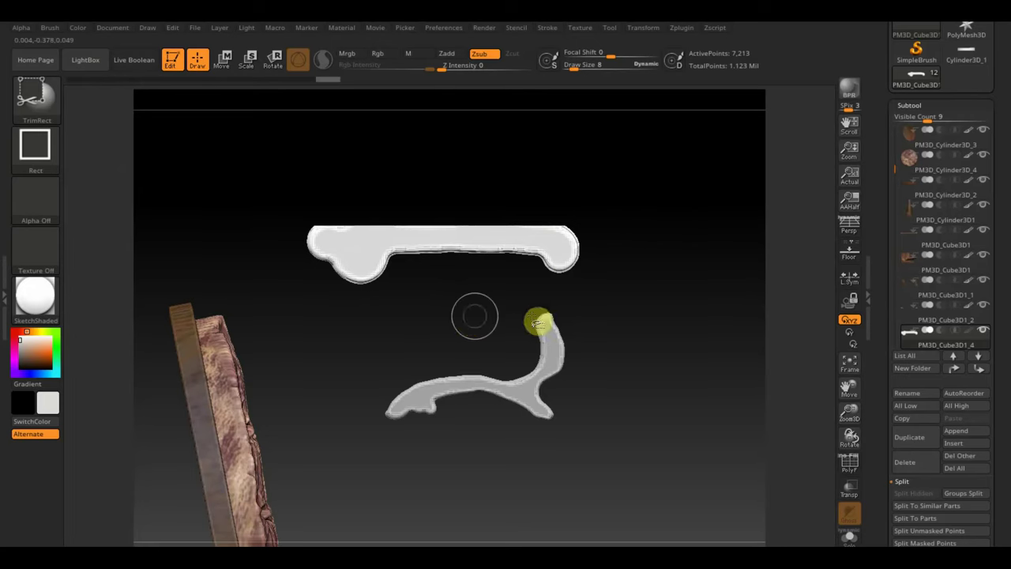
# Slice the handle's edge and left end cleaner with TrimCurve cuts
pyautogui.click(36, 95)
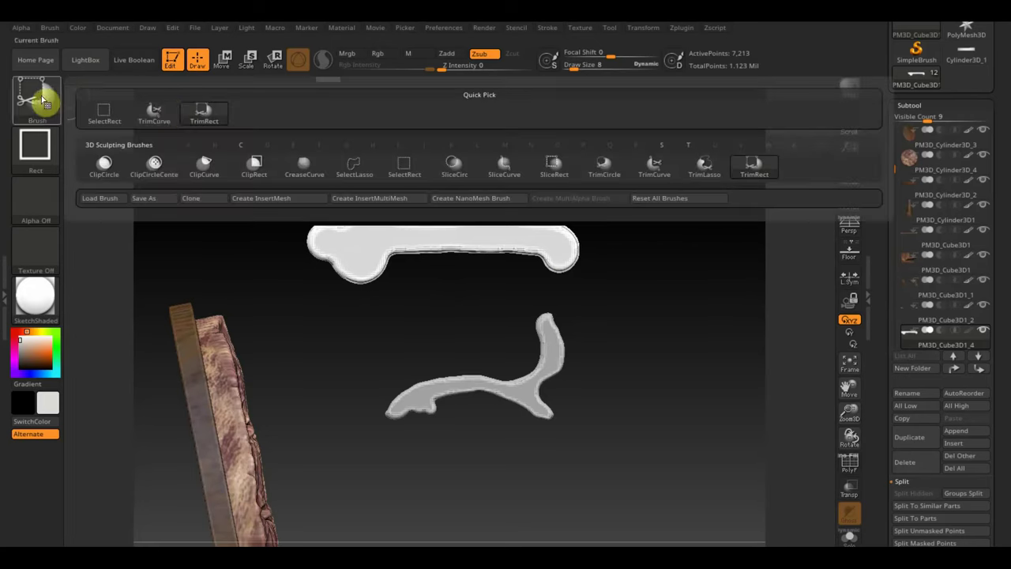
pyautogui.click(171, 113)
pyautogui.moveTo(572, 310)
pyautogui.mouseDown()
pyautogui.moveTo(617, 346)
pyautogui.moveTo(552, 270)
pyautogui.mouseUp()
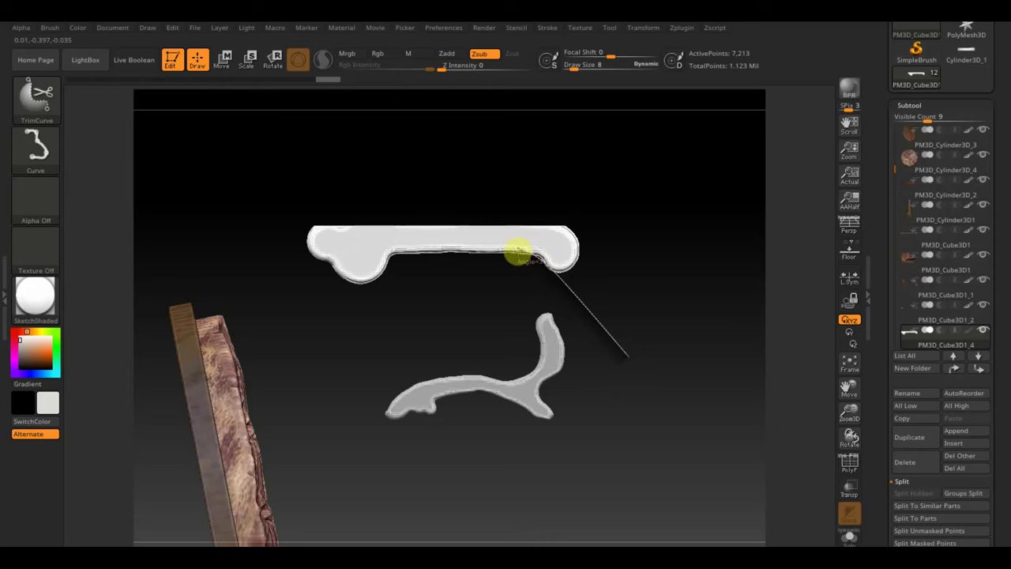
pyautogui.moveTo(530, 253)
pyautogui.mouseDown()
pyautogui.moveTo(398, 251)
pyautogui.moveTo(366, 287)
pyautogui.moveTo(435, 297)
pyautogui.mouseUp()
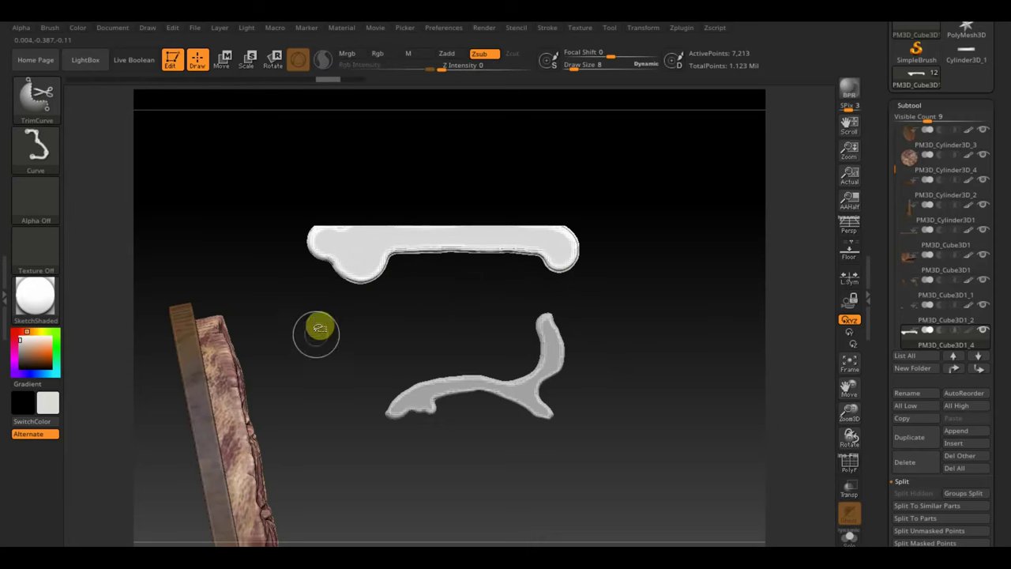
pyautogui.moveTo(315, 335)
pyautogui.keyDown('ctrl'); pyautogui.keyDown('shift'); pyautogui.mouseDown()
pyautogui.moveTo(307, 195)
pyautogui.moveTo(317, 242)
pyautogui.moveTo(356, 290)
pyautogui.mouseUp(); pyautogui.keyUp('shift'); pyautogui.keyUp('ctrl')
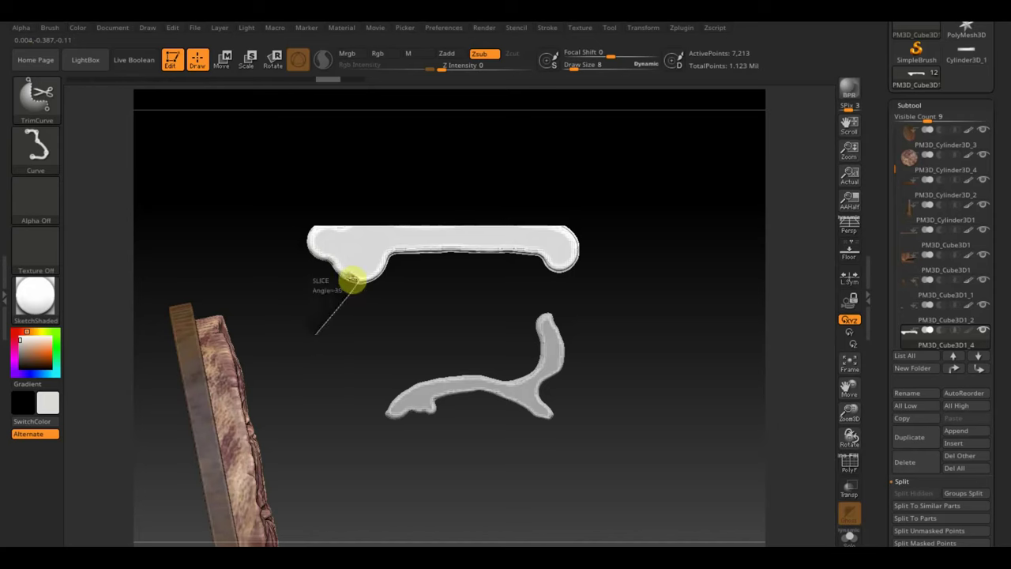
pyautogui.keyDown('ctrl'); pyautogui.keyDown('shift'); pyautogui.moveTo(328, 267); pyautogui.dragTo(288, 240); pyautogui.keyUp('shift'); pyautogui.keyUp('ctrl')
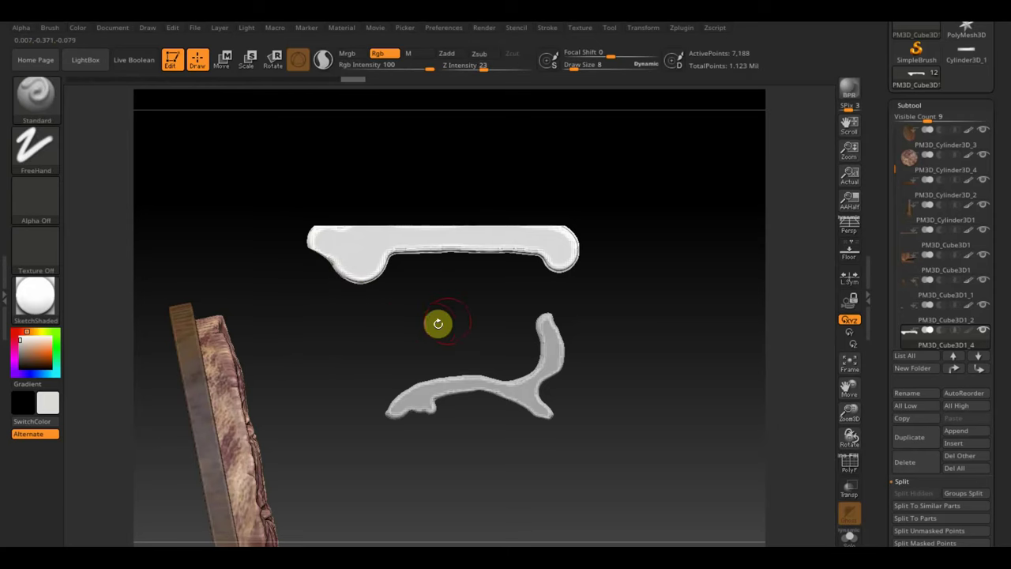
# Smooth the handle's right end, then mask its rounded right tip with a rectangle
pyautogui.press('shift')
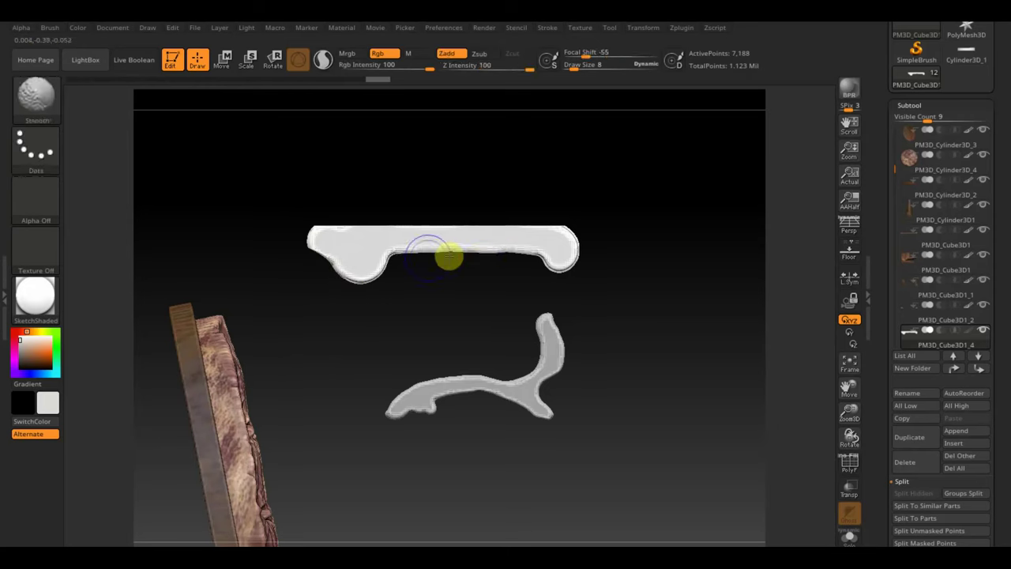
pyautogui.keyDown('shift'); pyautogui.moveTo(576, 289); pyautogui.dragTo(565, 225); pyautogui.keyUp('shift')
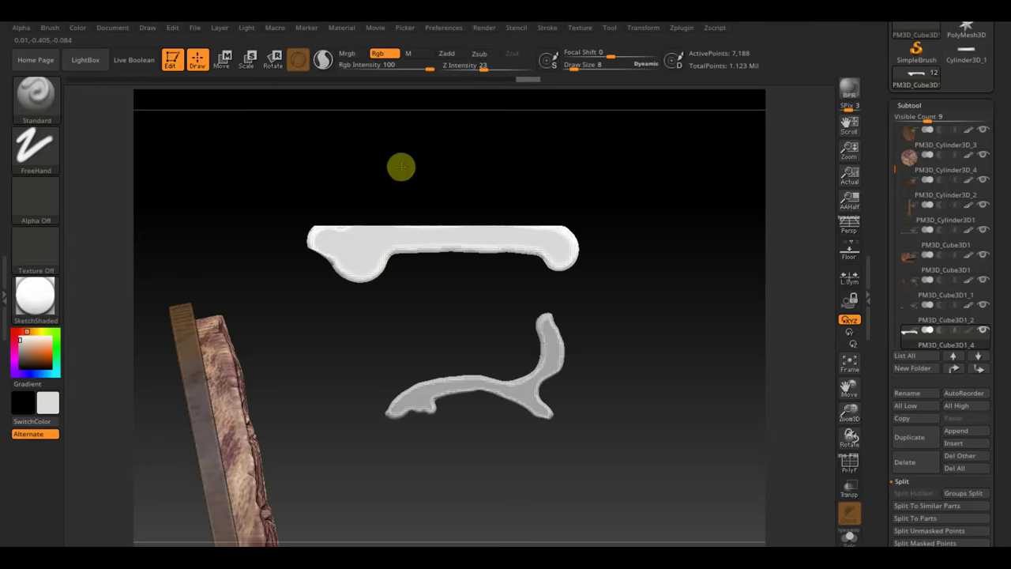
pyautogui.moveTo(400, 165)
pyautogui.mouseDown()
pyautogui.moveTo(415, 210)
pyautogui.moveTo(326, 232)
pyautogui.moveTo(334, 219)
pyautogui.mouseUp()
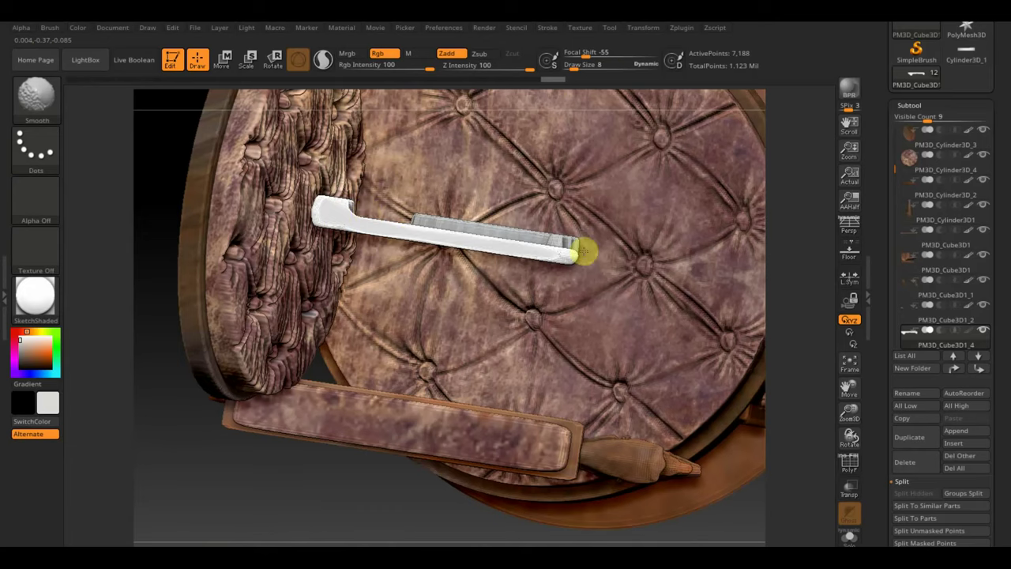
pyautogui.moveTo(431, 514)
pyautogui.mouseDown()
pyautogui.moveTo(425, 472)
pyautogui.moveTo(623, 216)
pyautogui.moveTo(618, 232)
pyautogui.moveTo(355, 166)
pyautogui.moveTo(360, 214)
pyautogui.moveTo(638, 225)
pyautogui.mouseUp()
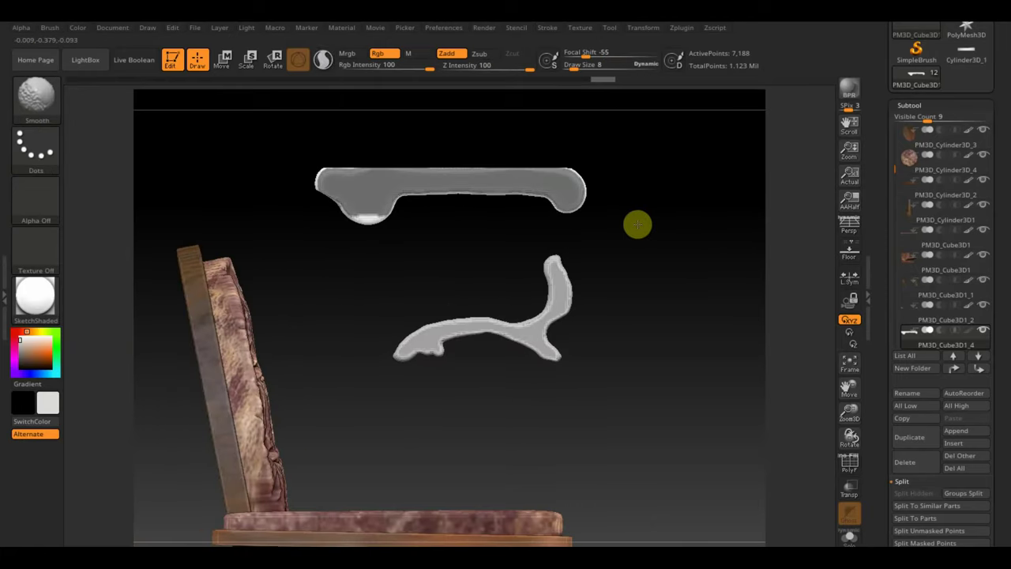
pyautogui.keyDown('ctrl'); pyautogui.moveTo(266, 132); pyautogui.dragTo(543, 232); pyautogui.keyUp('ctrl')
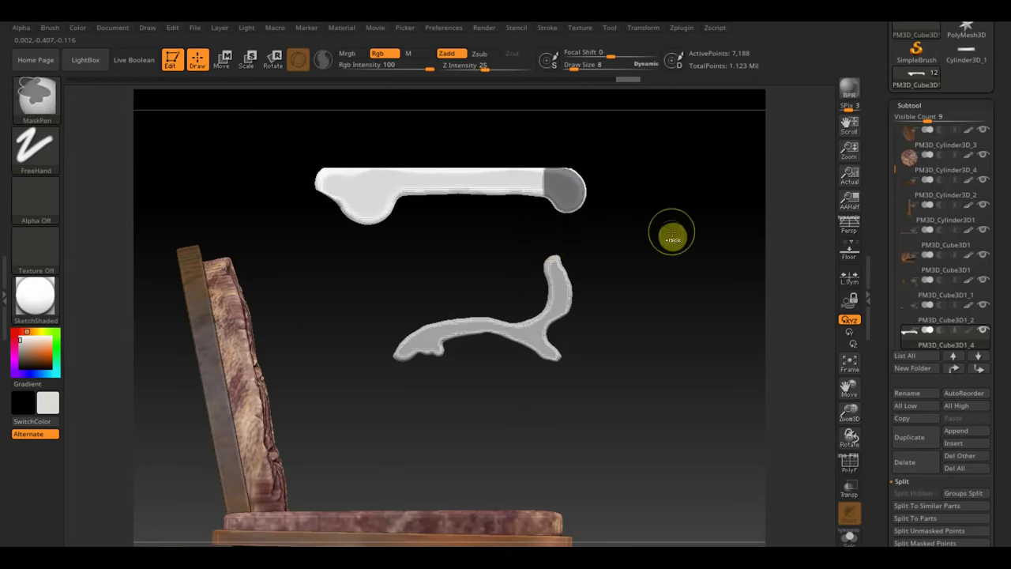
# Mask the handle except its right tip, stretch the tip outward with the gizmo, then smooth it
pyautogui.press('i')
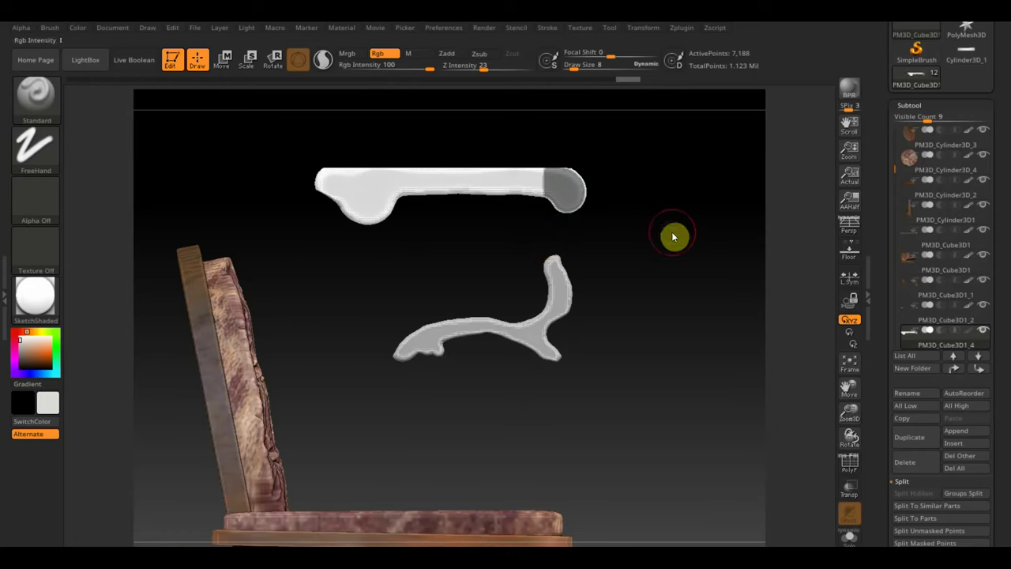
pyautogui.keyDown('ctrl'); pyautogui.click(687, 190); pyautogui.keyUp('ctrl')
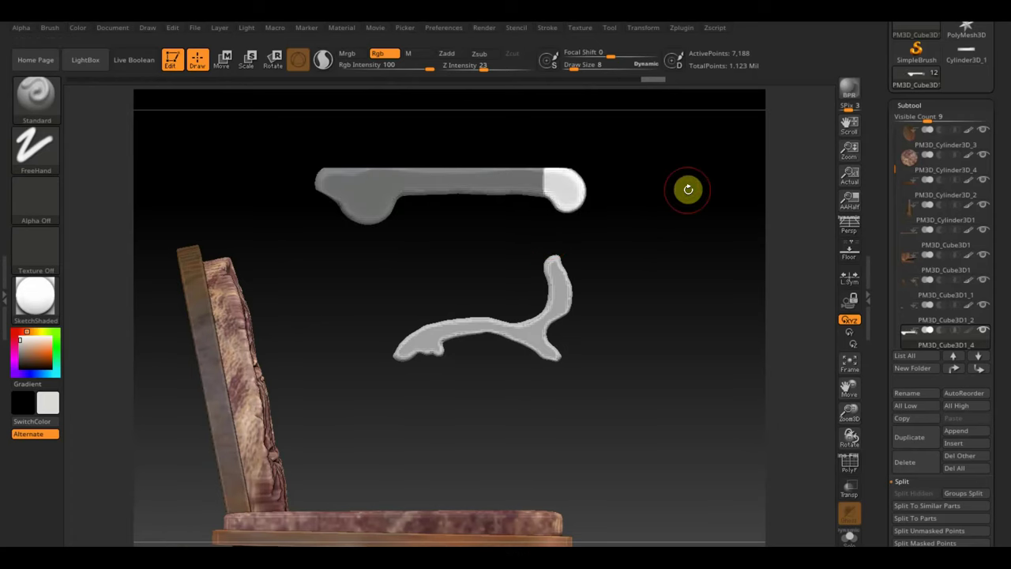
pyautogui.moveTo(687, 190)
pyautogui.mouseDown()
pyautogui.moveTo(648, 226)
pyautogui.moveTo(655, 229)
pyautogui.mouseUp()
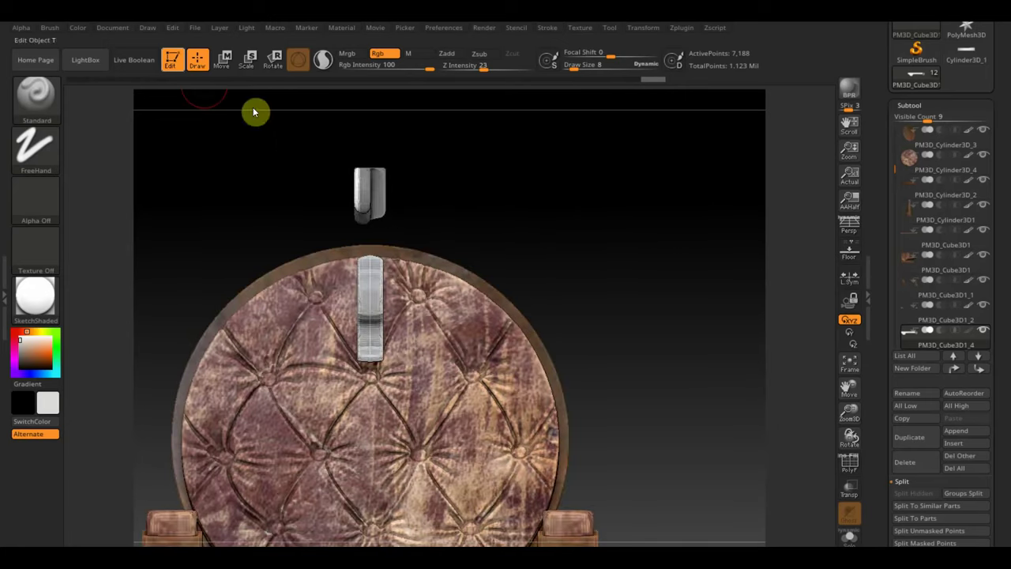
pyautogui.click(226, 60)
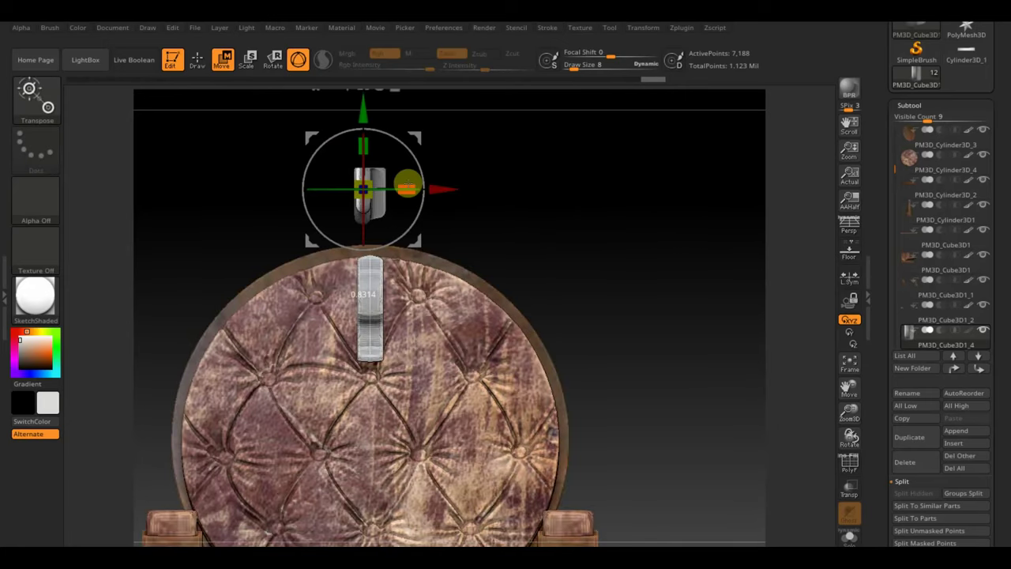
pyautogui.moveTo(400, 187); pyautogui.dragTo(420, 180)
pyautogui.moveTo(481, 187)
pyautogui.mouseDown()
pyautogui.moveTo(612, 312)
pyautogui.moveTo(246, 76)
pyautogui.mouseUp()
pyautogui.press('q')
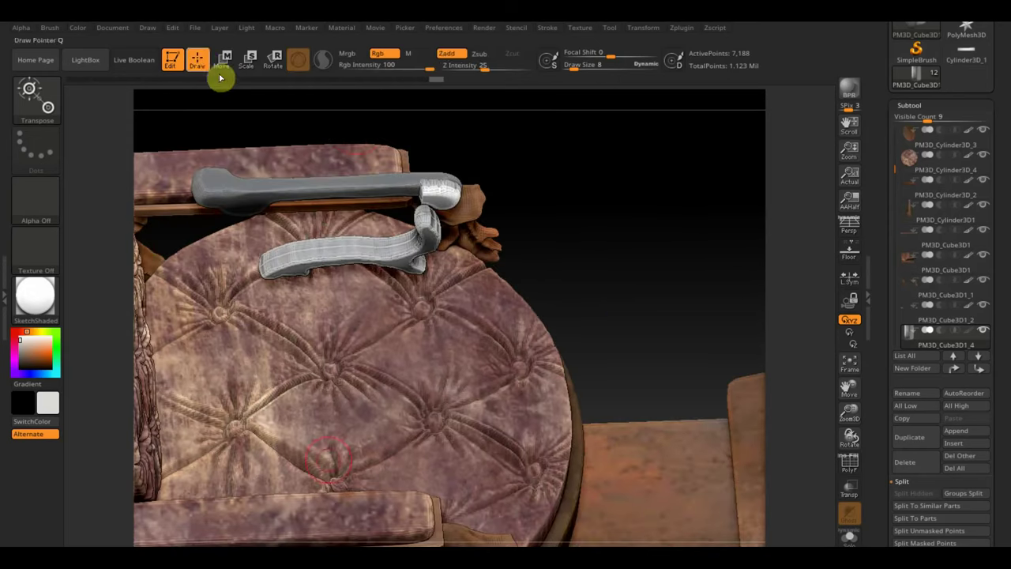
pyautogui.press('shift')
pyautogui.keyDown('shift'); pyautogui.moveTo(421, 194); pyautogui.dragTo(437, 191); pyautogui.keyUp('shift')
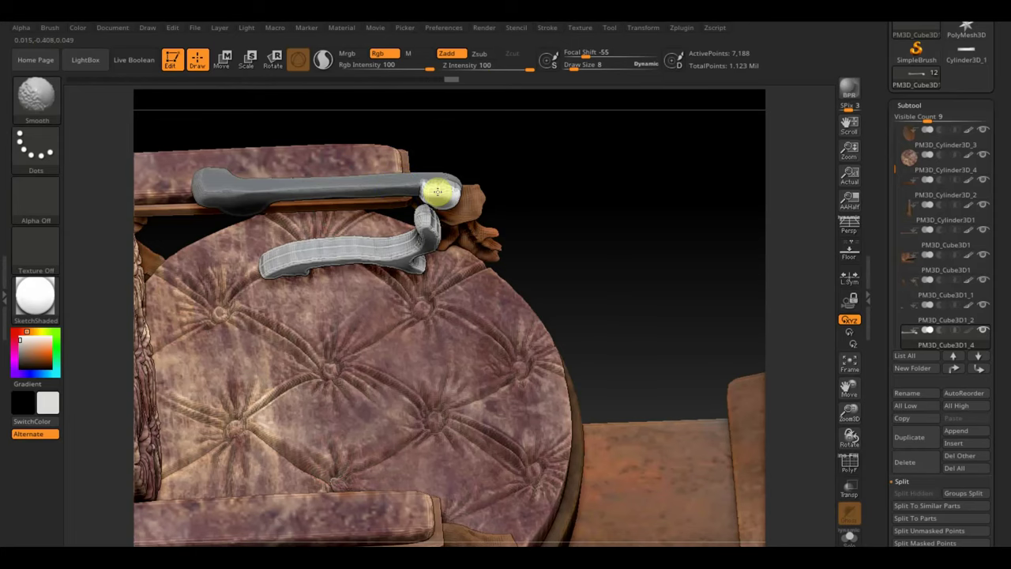
# Face the arm pieces, nudge and slightly enlarge the upper armrest, and smooth its rounded end
pyautogui.keyDown('shift'); pyautogui.moveTo(489, 142); pyautogui.dragTo(542, 111); pyautogui.keyUp('shift')
pyautogui.keyDown('shift'); pyautogui.moveTo(535, 214); pyautogui.dragTo(532, 212); pyautogui.keyUp('shift')
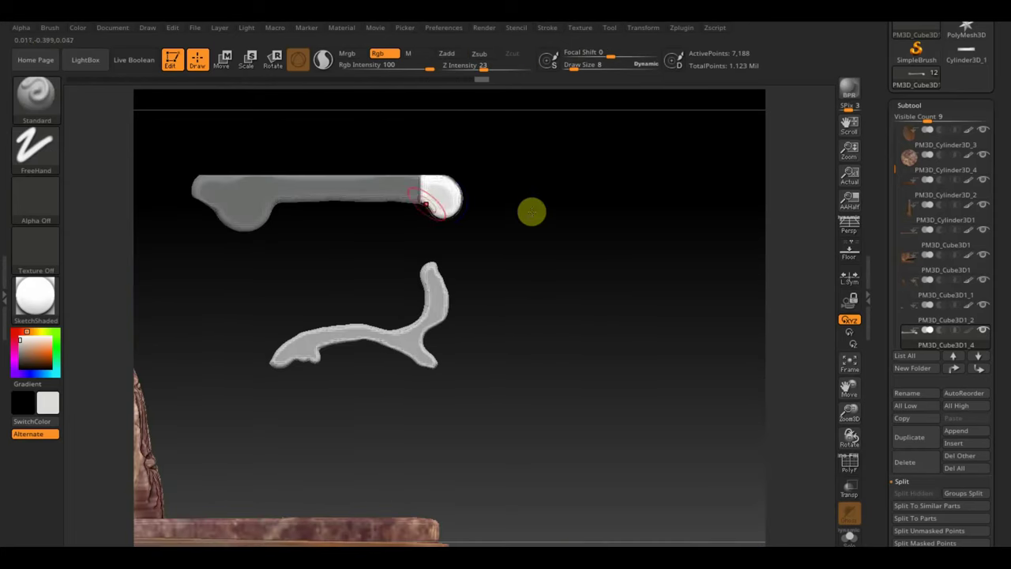
pyautogui.moveTo(460, 185)
pyautogui.mouseDown()
pyautogui.moveTo(575, 222)
pyautogui.moveTo(616, 271)
pyautogui.moveTo(620, 363)
pyautogui.moveTo(602, 371)
pyautogui.moveTo(473, 230)
pyautogui.mouseUp()
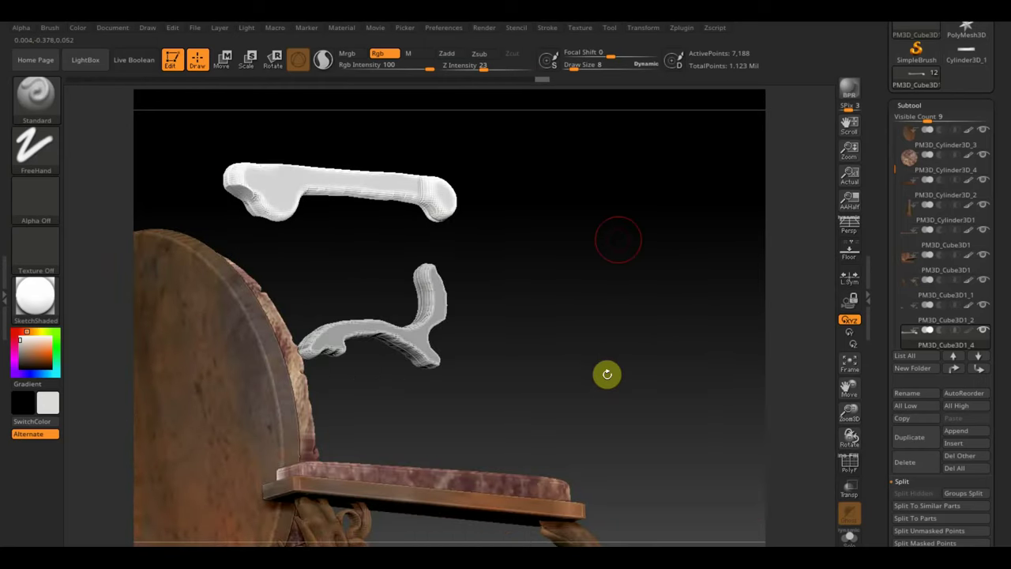
pyautogui.moveTo(606, 373)
pyautogui.mouseDown()
pyautogui.moveTo(530, 208)
pyautogui.moveTo(510, 304)
pyautogui.moveTo(492, 282)
pyautogui.mouseUp()
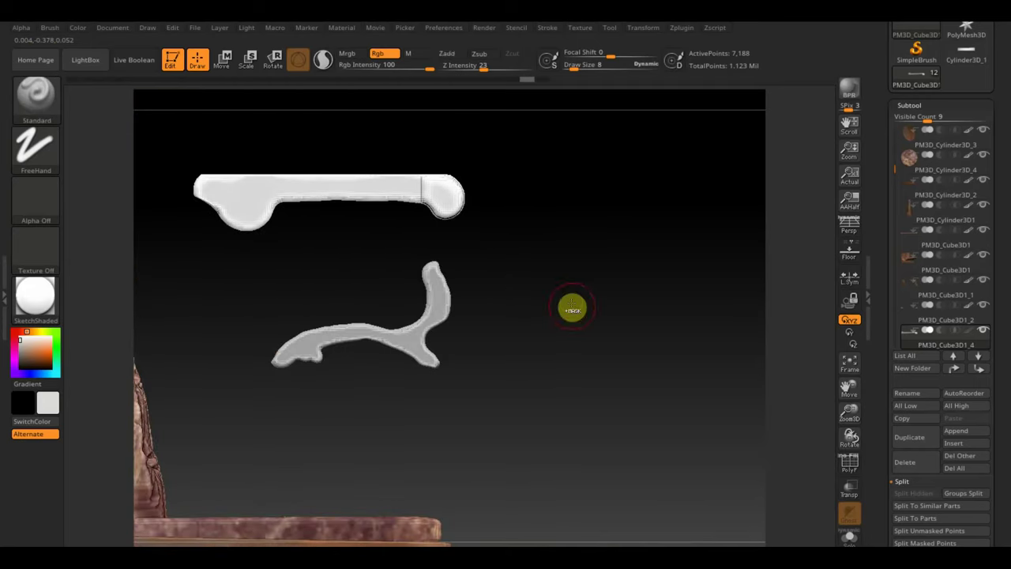
pyautogui.click(225, 67)
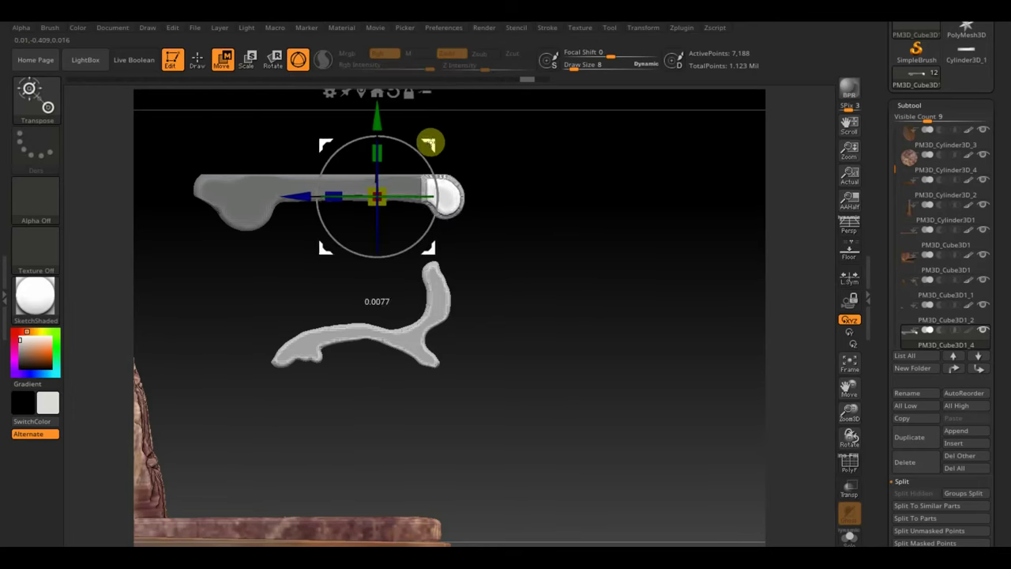
pyautogui.moveTo(426, 143)
pyautogui.mouseDown()
pyautogui.moveTo(555, 292)
pyautogui.moveTo(582, 175)
pyautogui.moveTo(428, 163)
pyautogui.mouseUp()
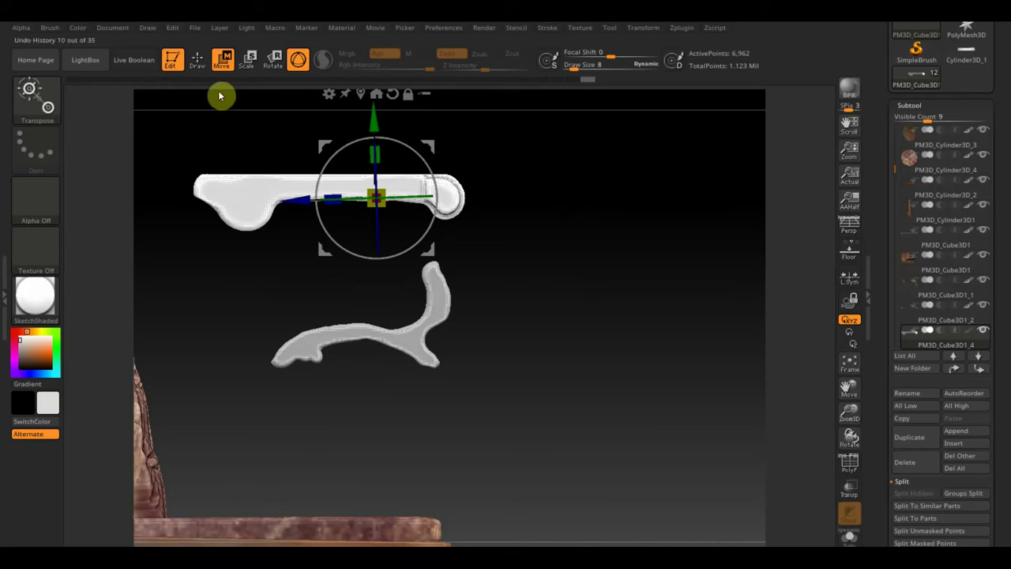
pyautogui.press('q')
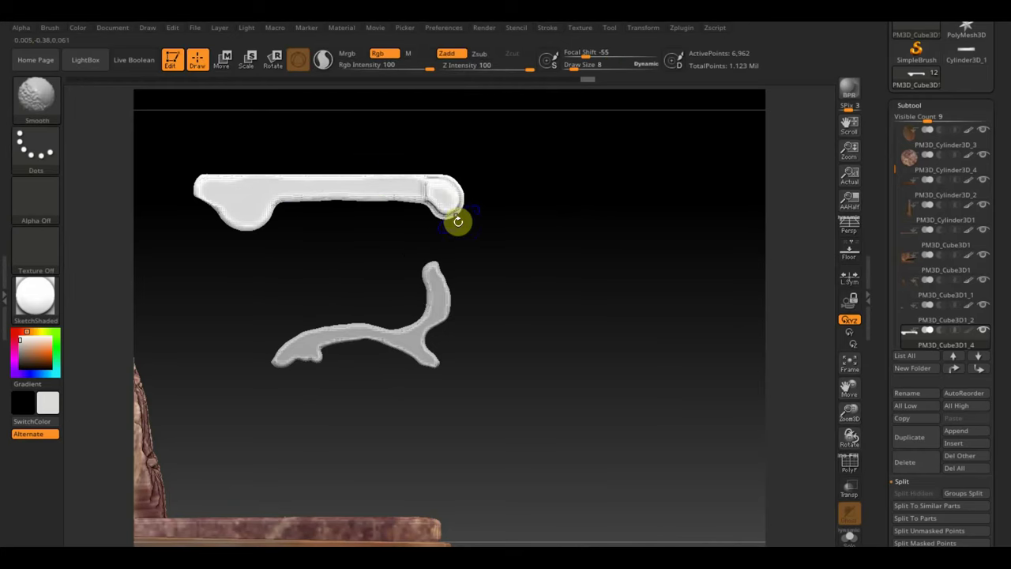
pyautogui.moveTo(417, 187)
pyautogui.keyDown('shift'); pyautogui.mouseDown()
pyautogui.moveTo(523, 258)
pyautogui.moveTo(609, 158)
pyautogui.moveTo(600, 135)
pyautogui.mouseUp(); pyautogui.keyUp('shift')
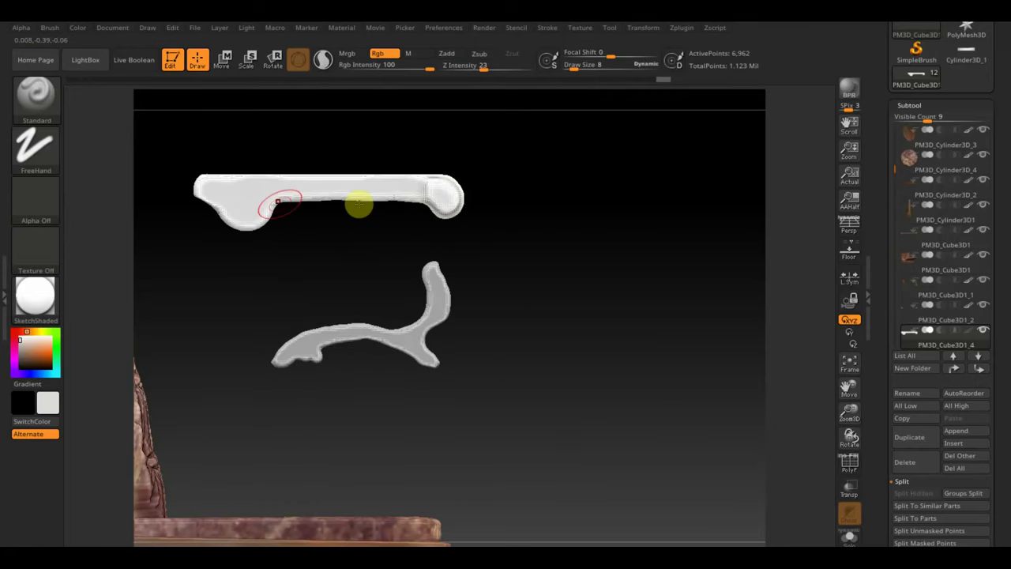
# With the Standard brush on Zadd, Rgb off and a smaller Draw Size, press a round dent into the armrest's wide end
pyautogui.click(36, 93)
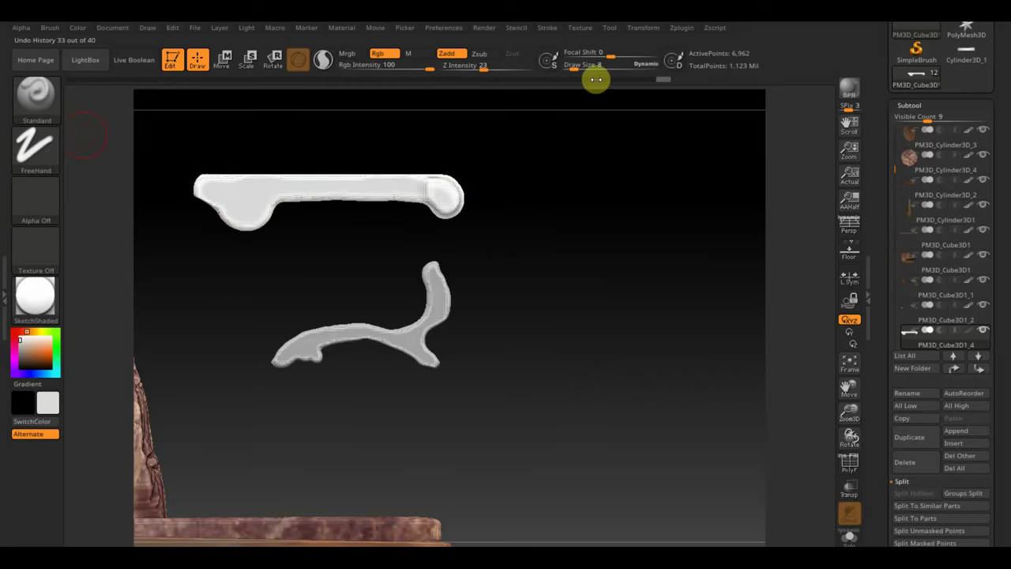
pyautogui.click(448, 53)
pyautogui.click(379, 53)
pyautogui.moveTo(608, 68); pyautogui.dragTo(565, 68)
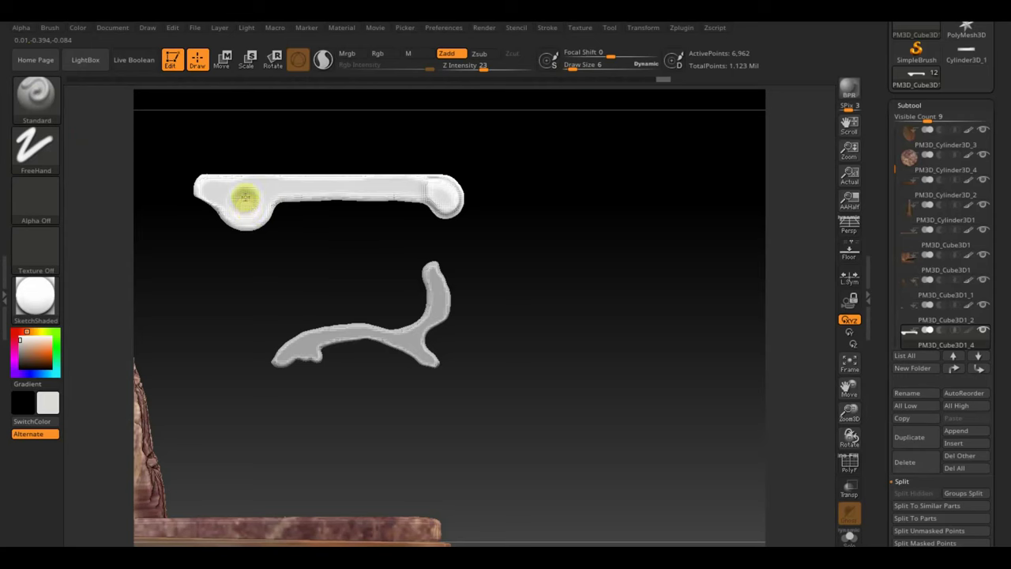
pyautogui.click(242, 199)
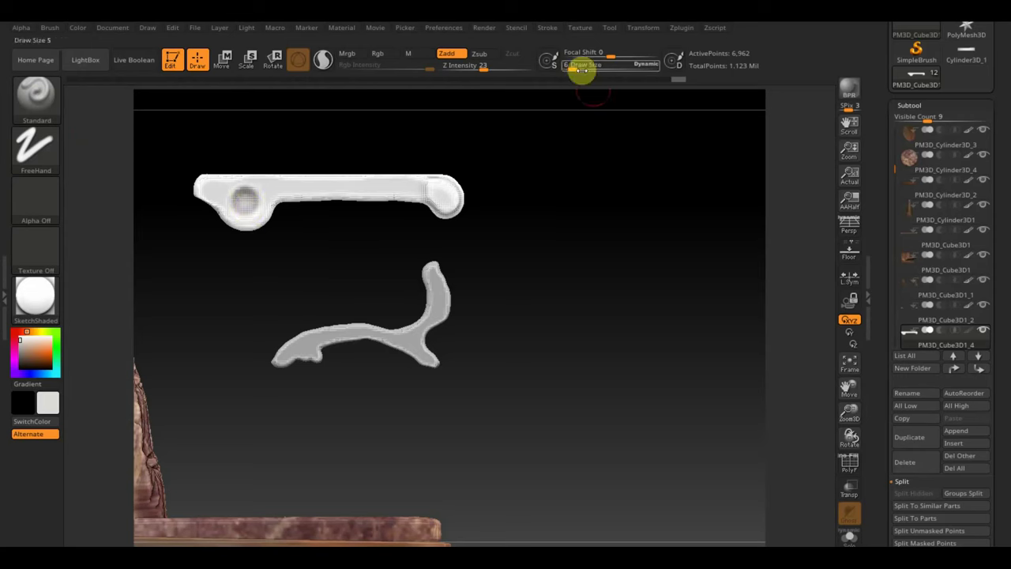
# Discard the extra tip sculpting through Undo History, keeping only the round hollow
pyautogui.moveTo(582, 68); pyautogui.dragTo(567, 66)
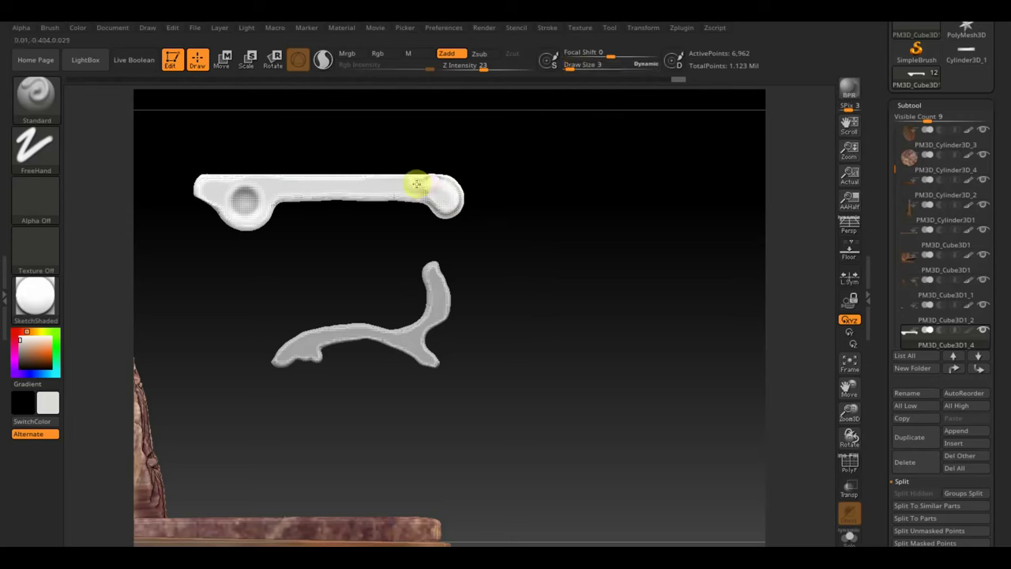
pyautogui.moveTo(428, 186); pyautogui.dragTo(421, 205)
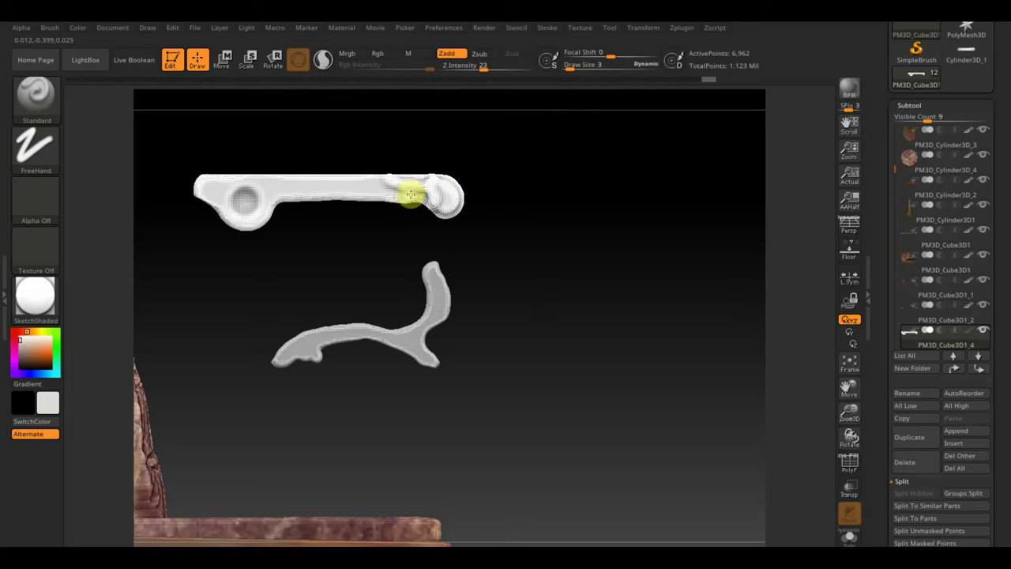
pyautogui.moveTo(406, 201); pyautogui.dragTo(443, 196)
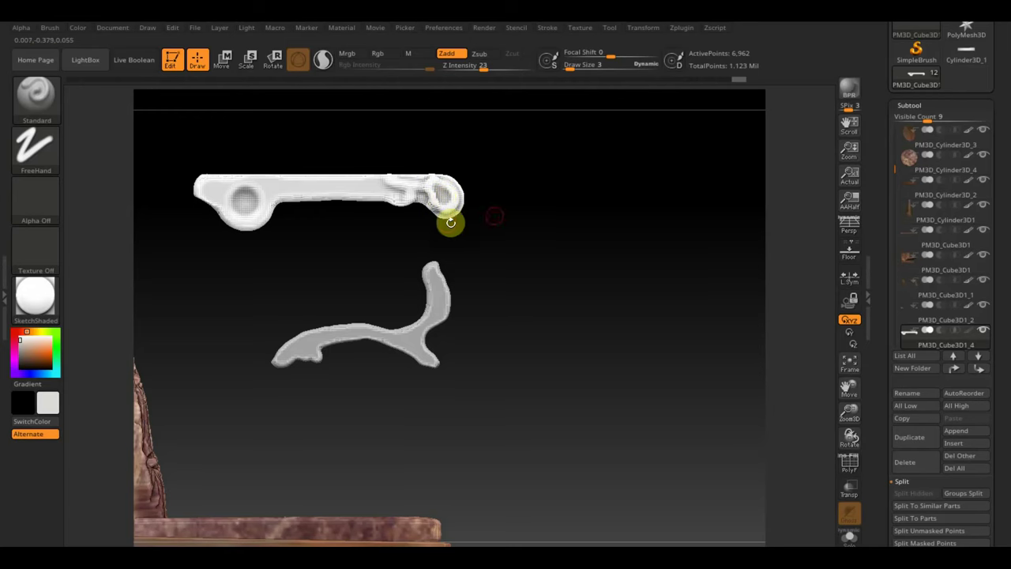
pyautogui.moveTo(494, 216); pyautogui.dragTo(534, 228)
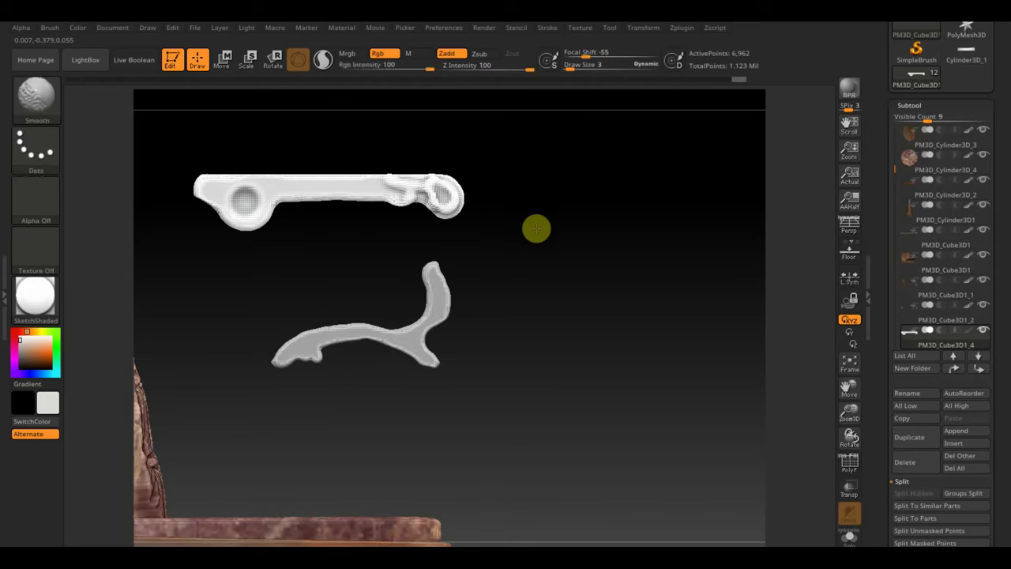
pyautogui.click(649, 79)
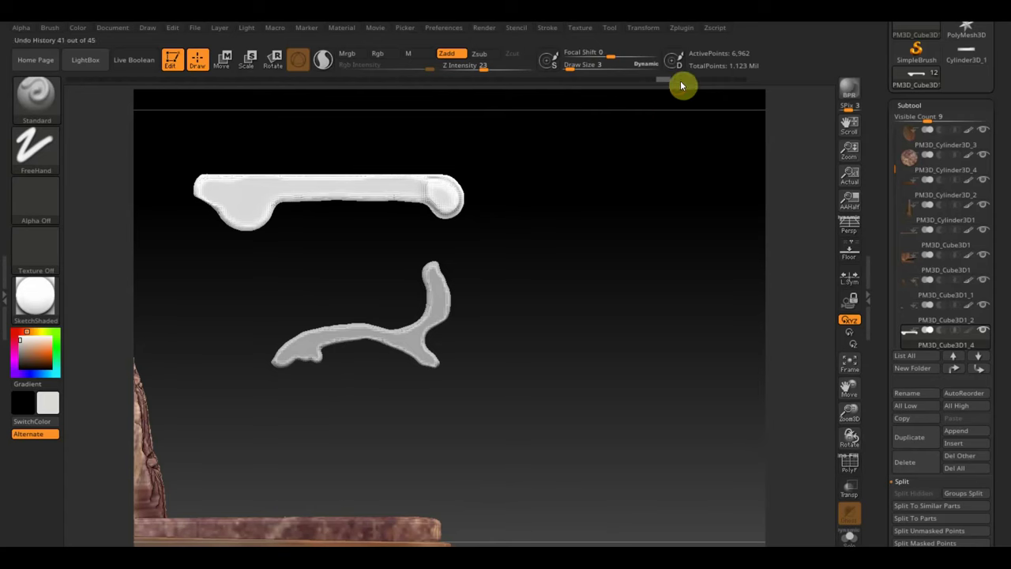
pyautogui.click(680, 80)
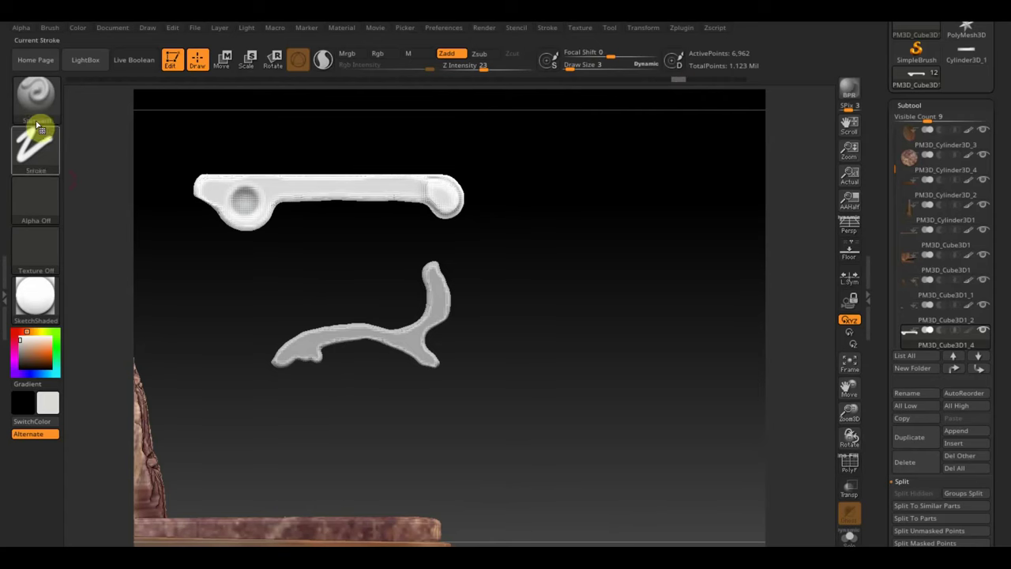
pyautogui.click(32, 199)
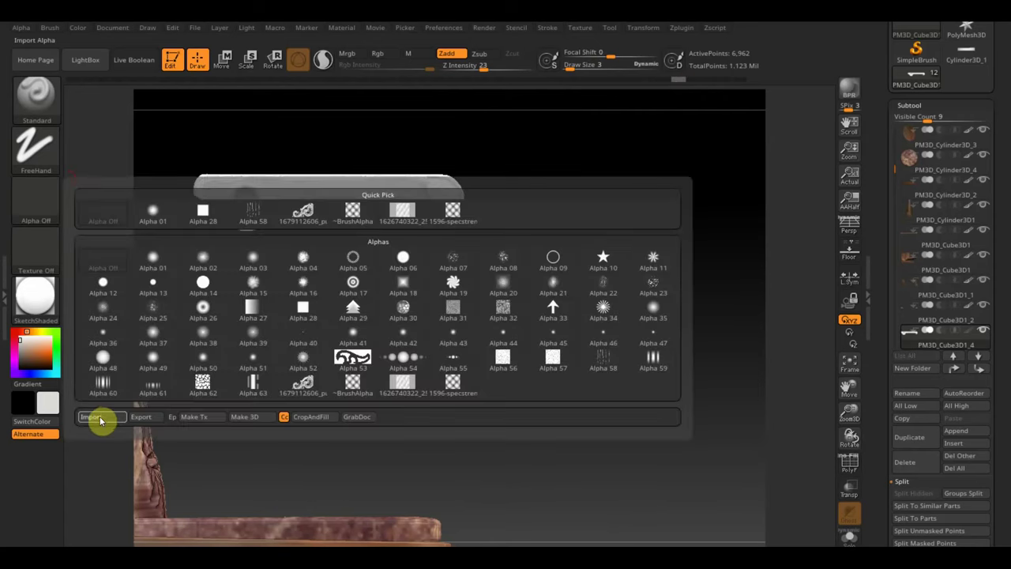
# Import C_03 from the 150 Ornament Brush pack's Alpha JPG 2K folder as the current alpha
pyautogui.click(100, 417)
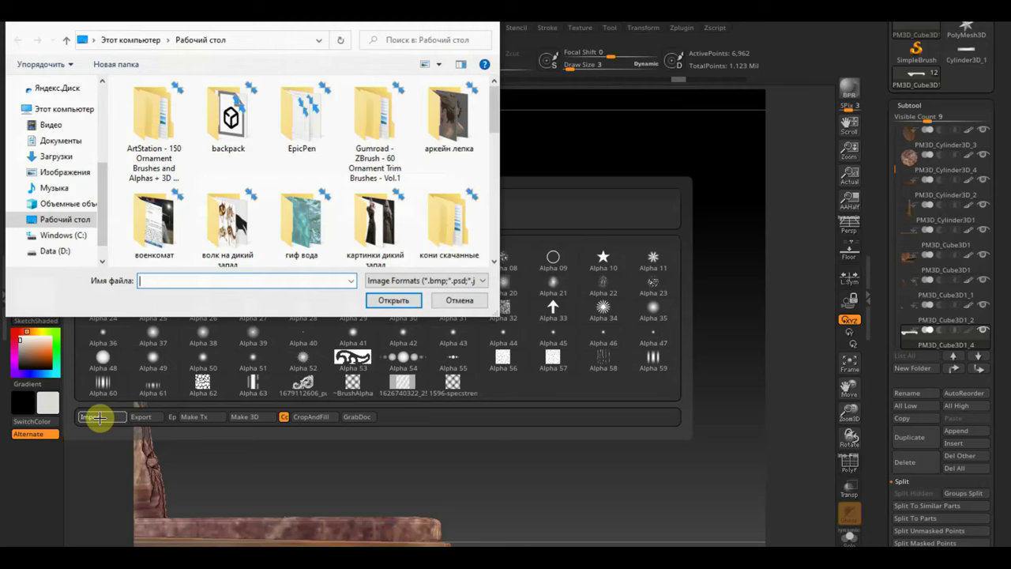
pyautogui.doubleClick(166, 134)
pyautogui.doubleClick(167, 104)
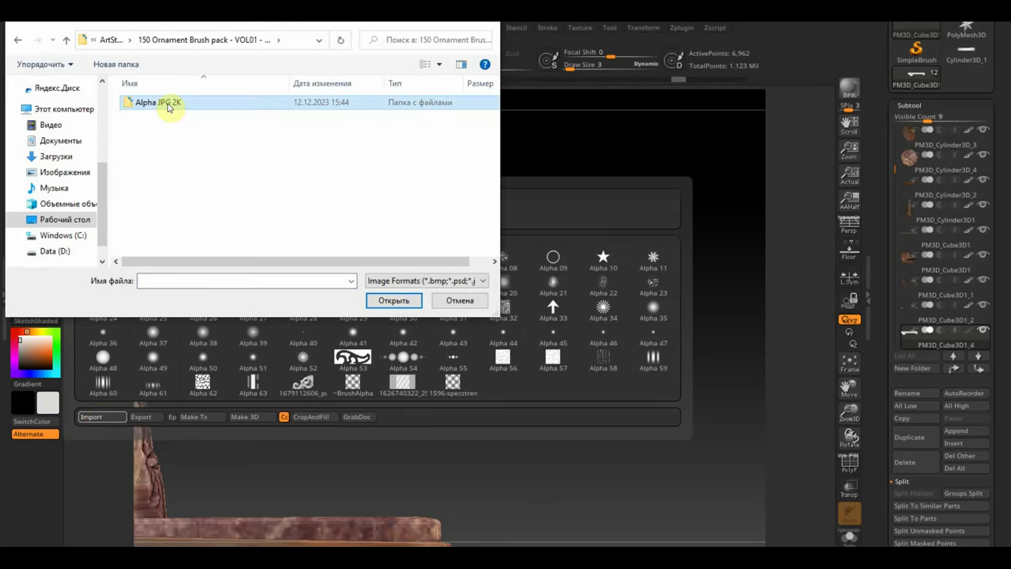
pyautogui.doubleClick(167, 106)
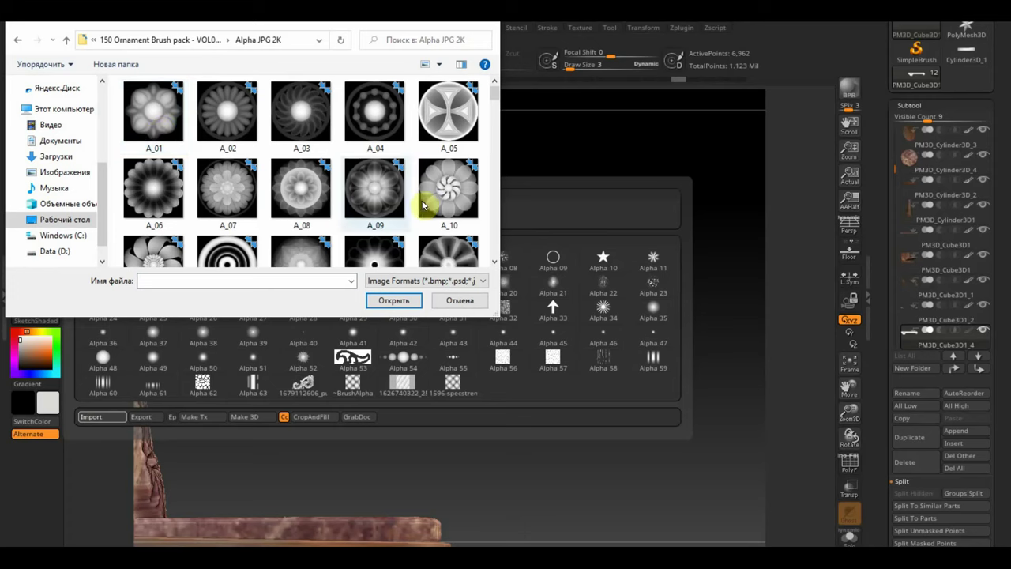
pyautogui.scroll(-3, 429, 203)
pyautogui.scroll(-4, 355, 197)
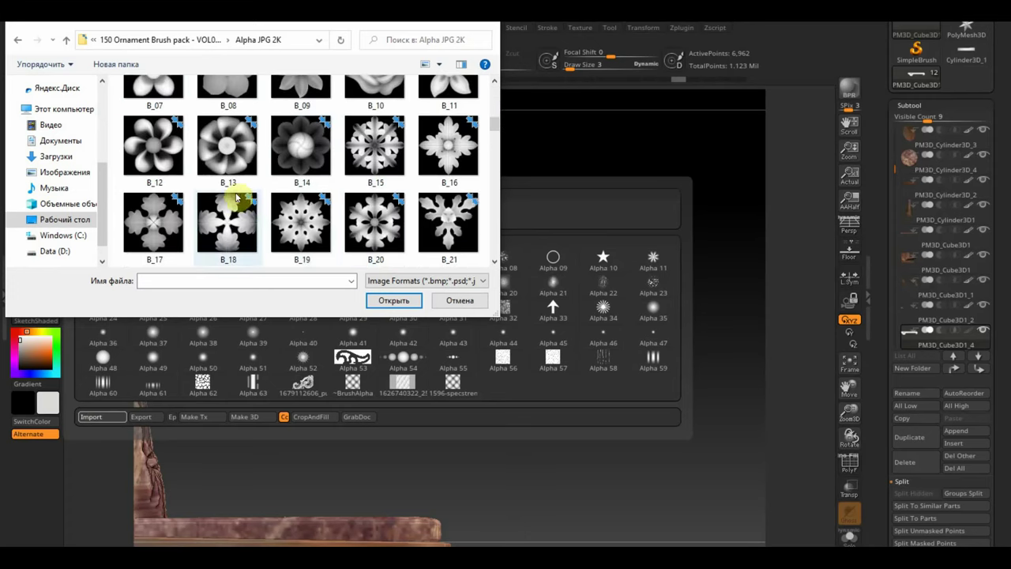
pyautogui.scroll(-1, 292, 183)
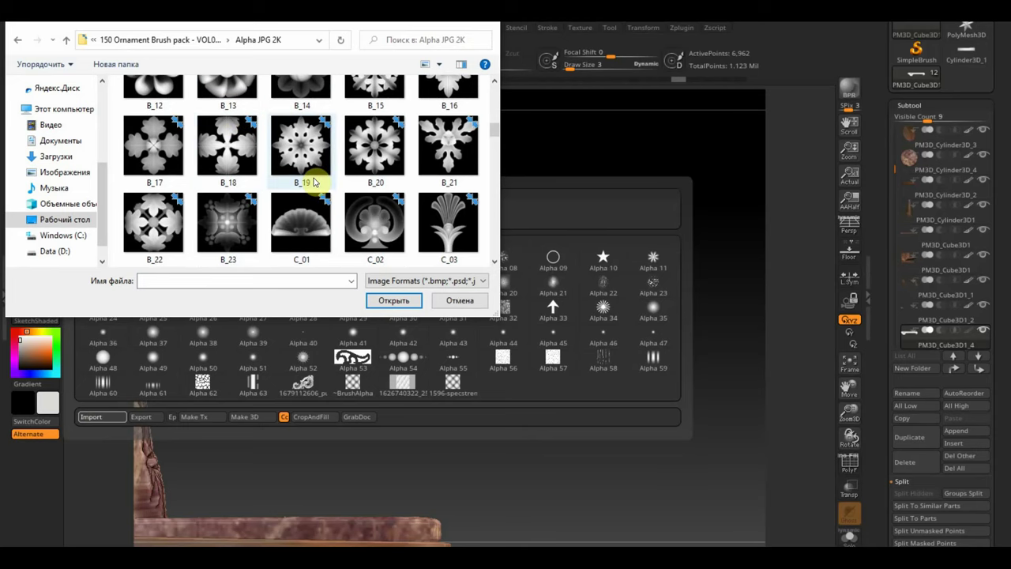
pyautogui.click(456, 221)
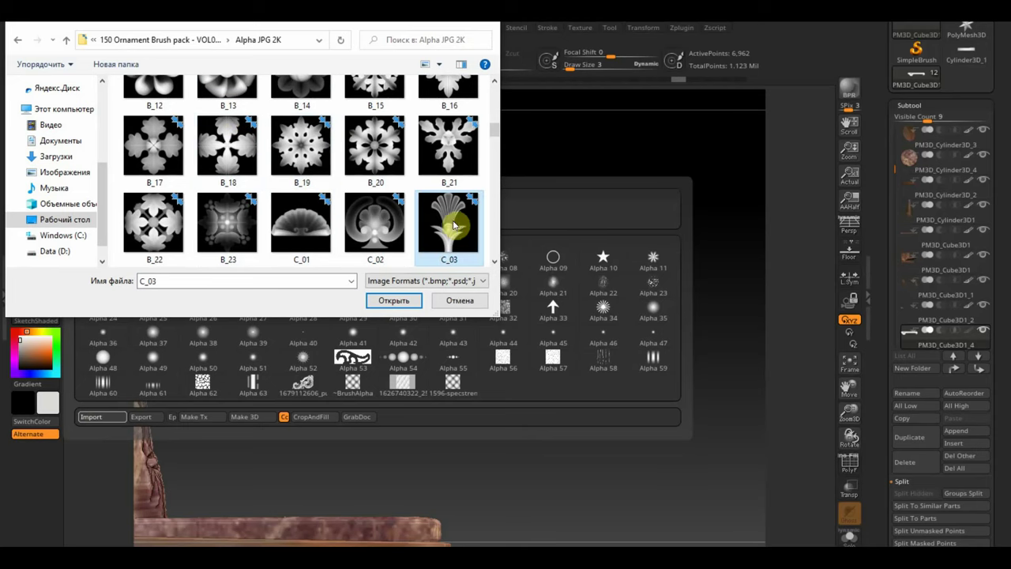
pyautogui.click(393, 300)
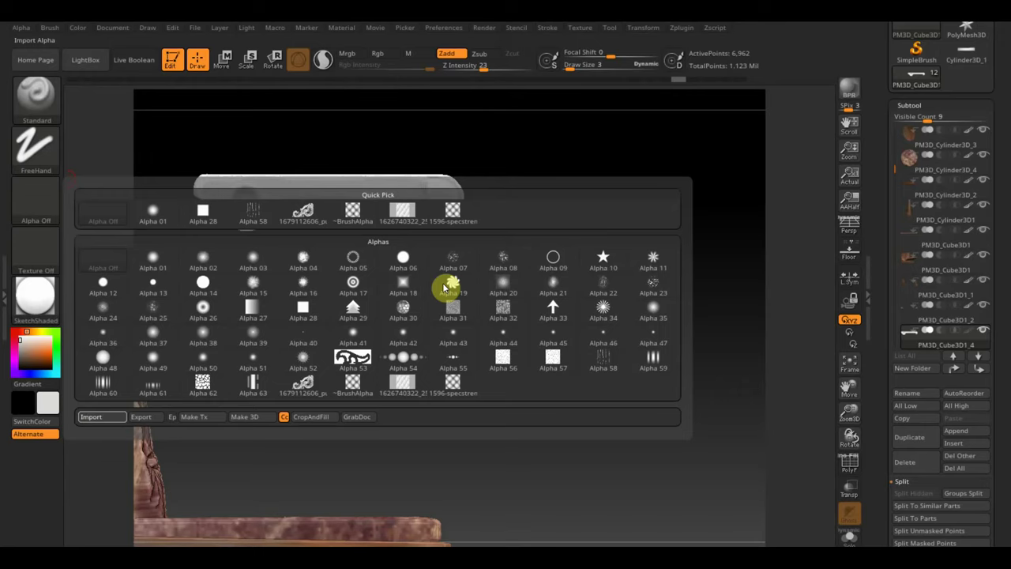
pyautogui.click(44, 158)
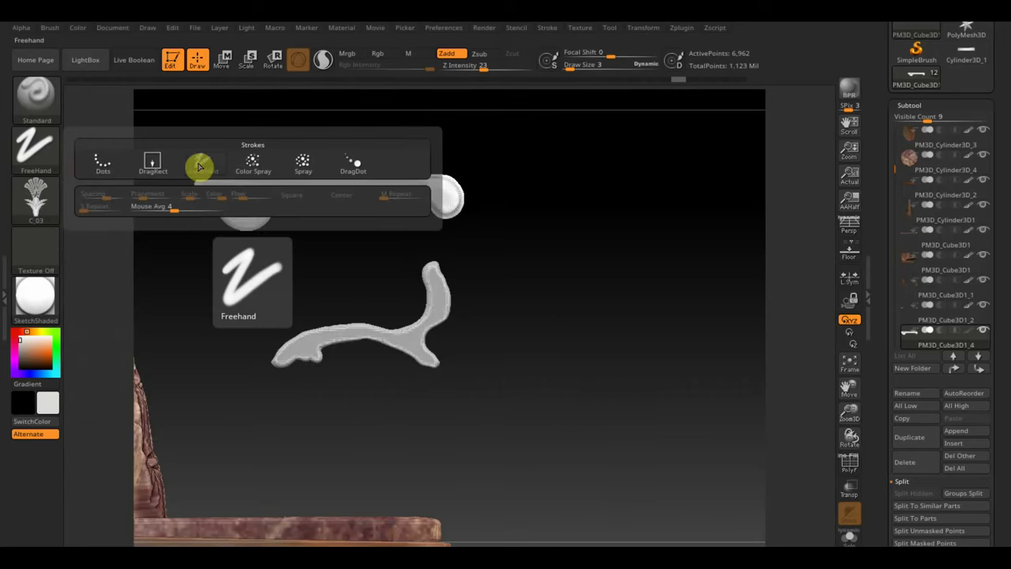
# Try a DragRect stamp of C_03, undo it, and subdivide the armrest with Ctrl+D
pyautogui.click(153, 164)
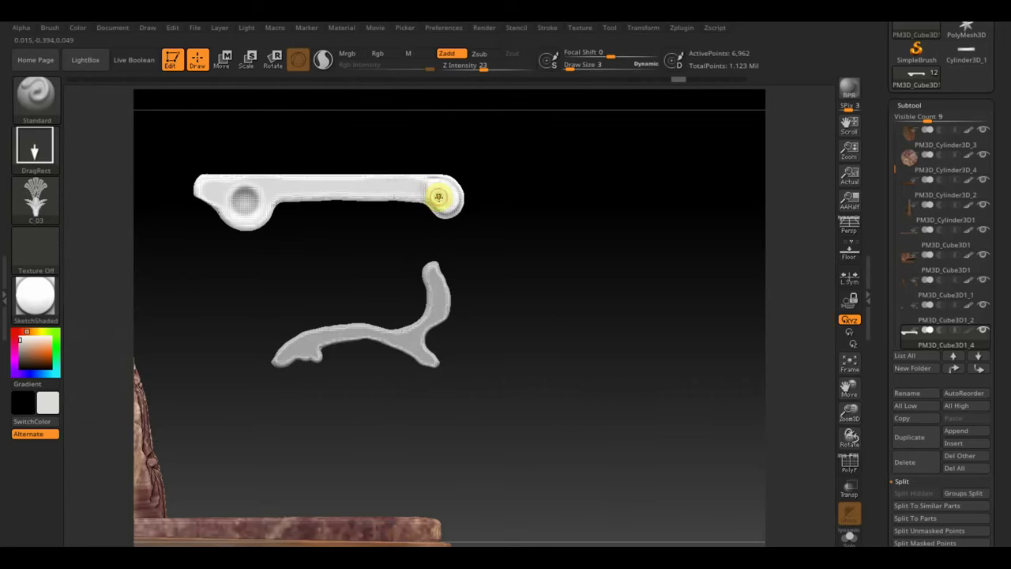
pyautogui.moveTo(438, 196); pyautogui.dragTo(501, 233)
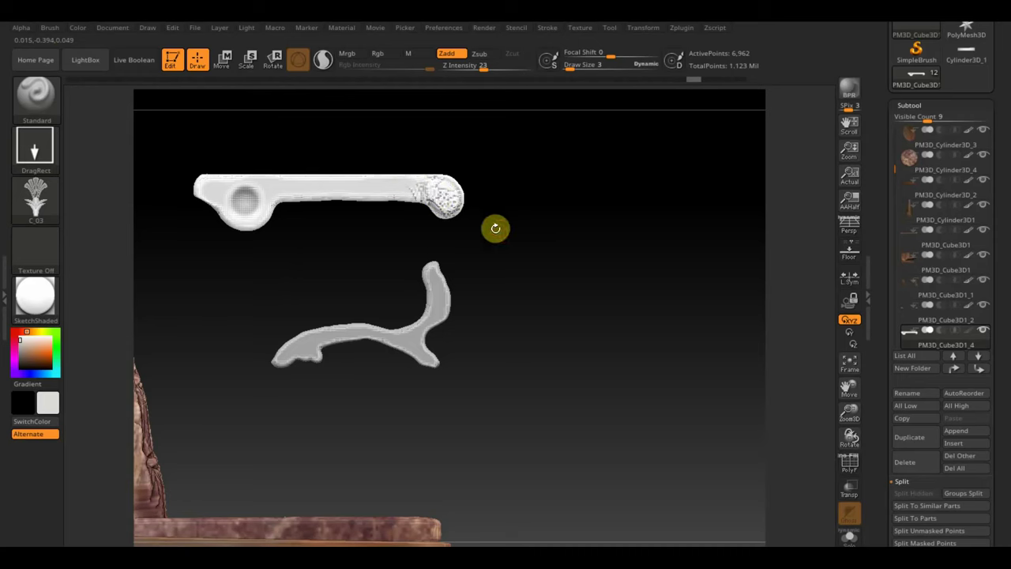
pyautogui.hotkey('ctrl', 'z')
pyautogui.press('ctrl')
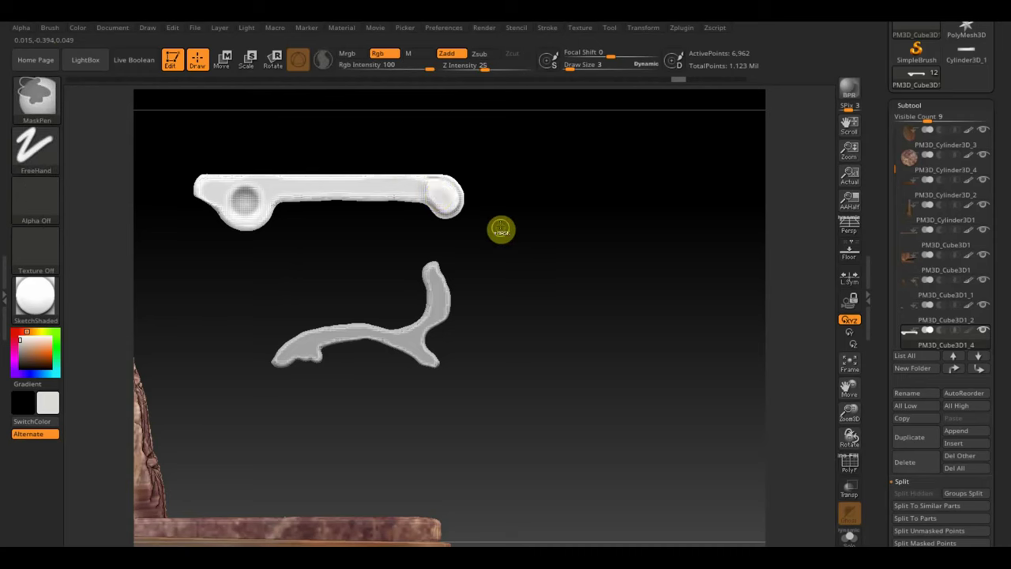
pyautogui.hotkey('ctrl', 'd')
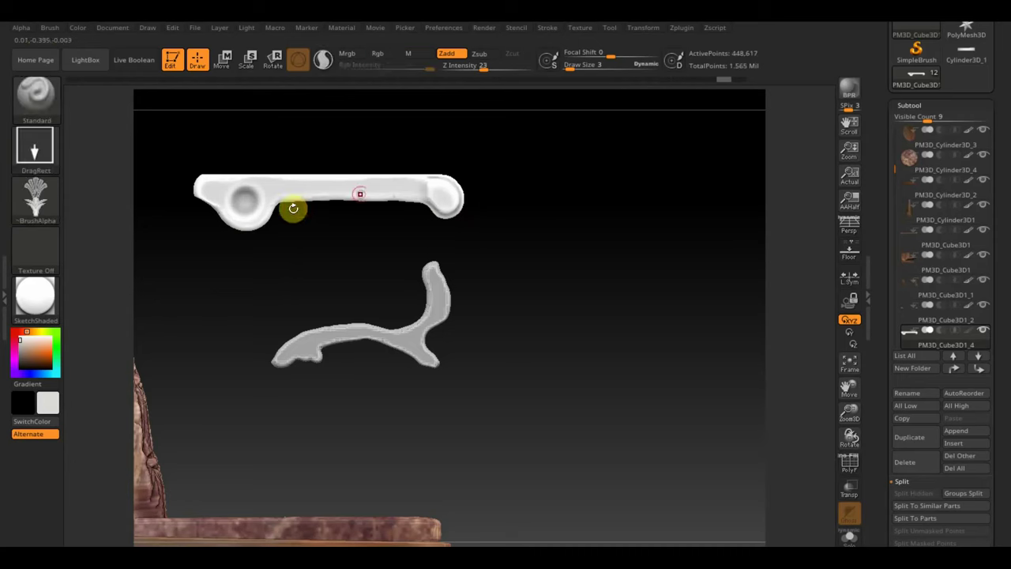
# Stamp a row of C_03 fan ornaments along the bar from its right end to its left end
pyautogui.moveTo(425, 195)
pyautogui.mouseDown()
pyautogui.moveTo(393, 194)
pyautogui.moveTo(469, 199)
pyautogui.mouseUp()
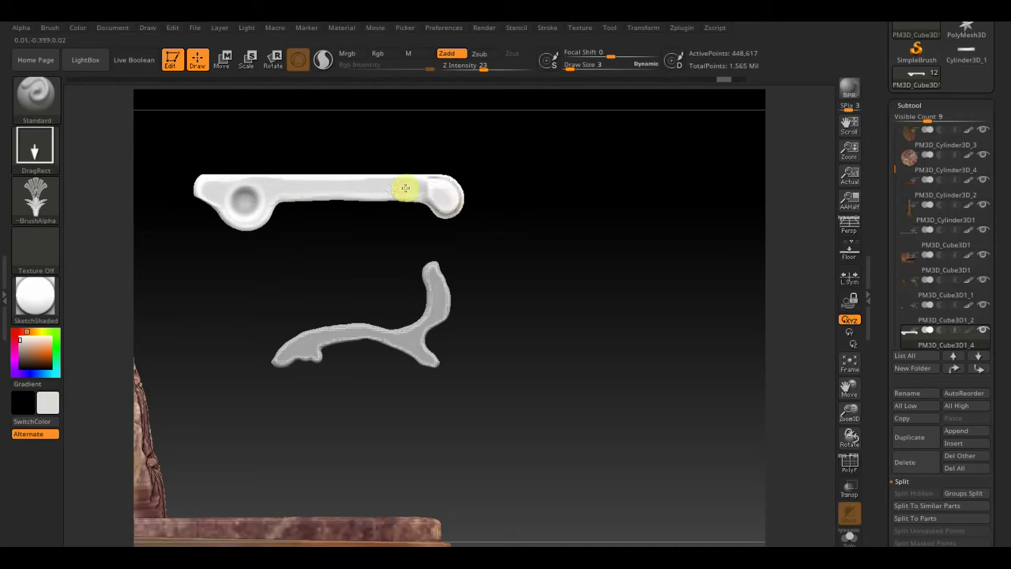
pyautogui.moveTo(404, 188)
pyautogui.mouseDown()
pyautogui.moveTo(437, 193)
pyautogui.moveTo(422, 189)
pyautogui.mouseUp()
pyautogui.moveTo(425, 188); pyautogui.dragTo(427, 191)
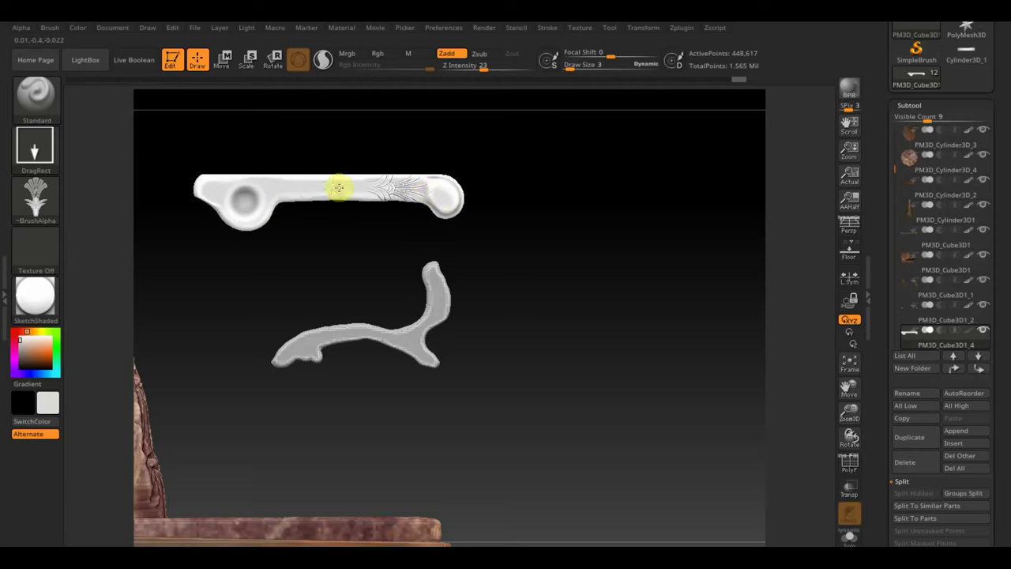
pyautogui.moveTo(338, 187); pyautogui.dragTo(380, 191)
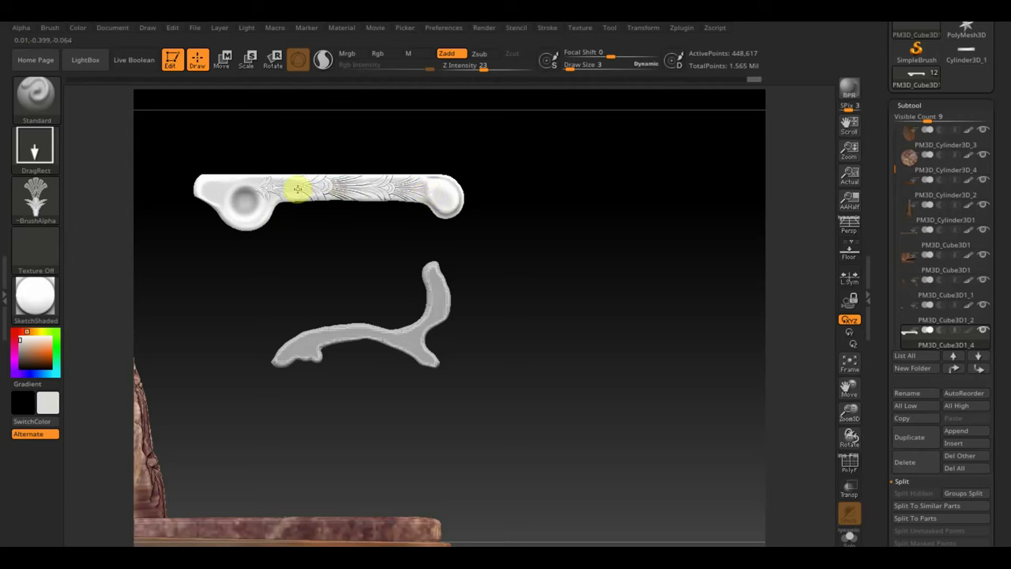
pyautogui.moveTo(297, 188); pyautogui.dragTo(314, 191)
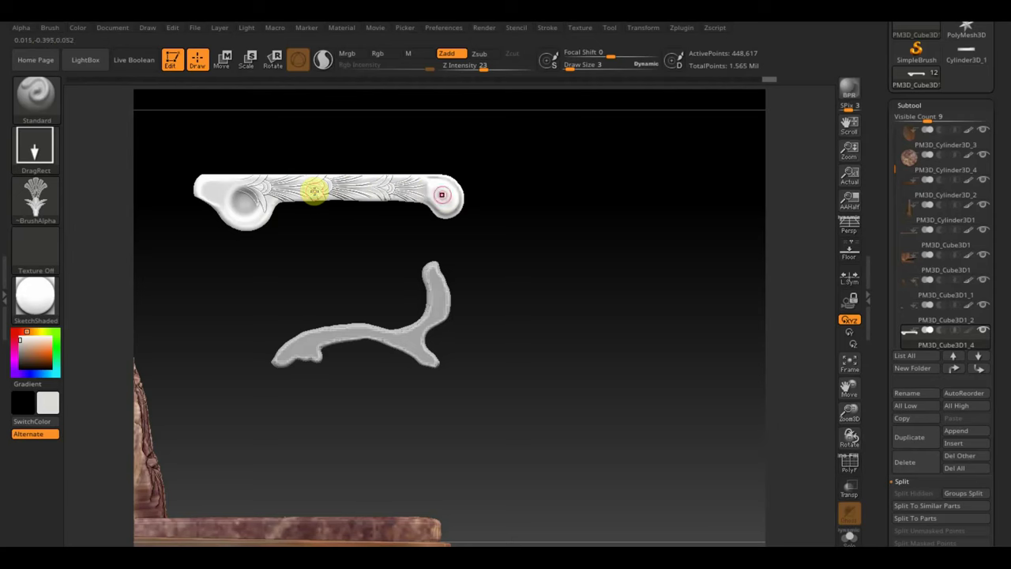
pyautogui.moveTo(433, 191)
pyautogui.mouseDown()
pyautogui.moveTo(459, 198)
pyautogui.moveTo(461, 228)
pyautogui.moveTo(470, 219)
pyautogui.mouseUp()
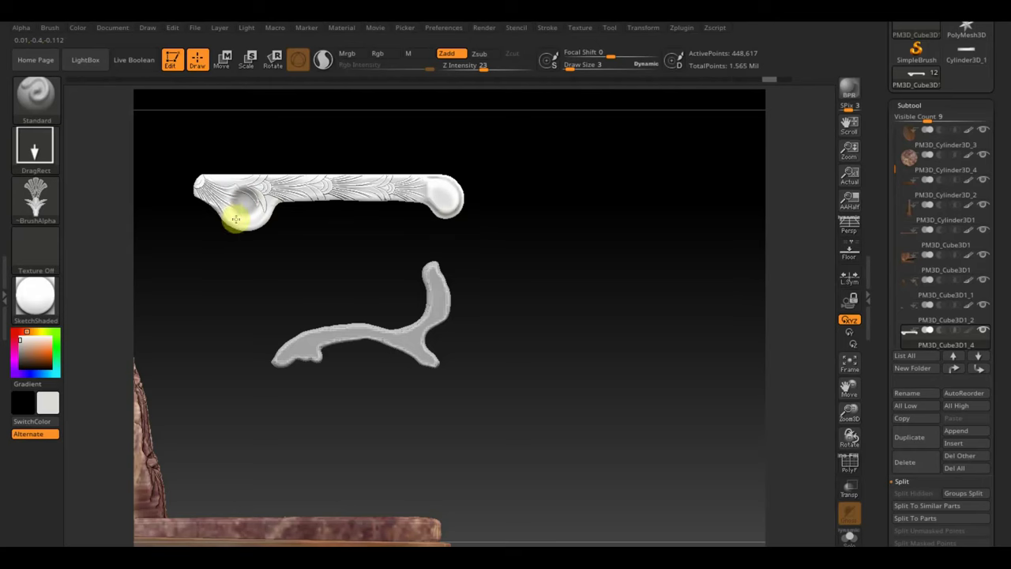
pyautogui.moveTo(236, 219)
pyautogui.mouseDown()
pyautogui.moveTo(257, 193)
pyautogui.moveTo(226, 210)
pyautogui.mouseUp()
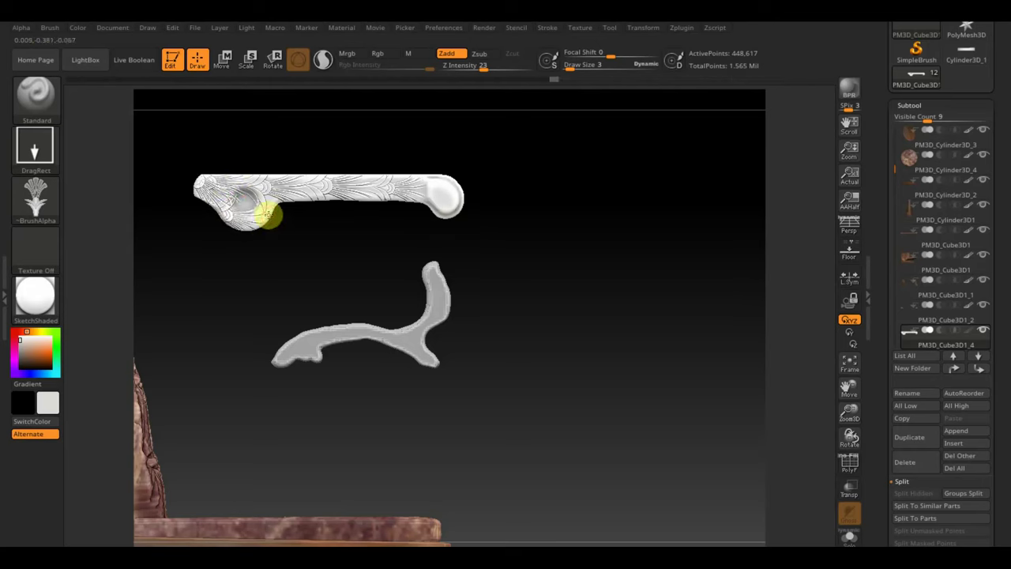
pyautogui.moveTo(574, 241)
pyautogui.mouseDown()
pyautogui.moveTo(534, 333)
pyautogui.moveTo(541, 259)
pyautogui.moveTo(566, 282)
pyautogui.mouseUp()
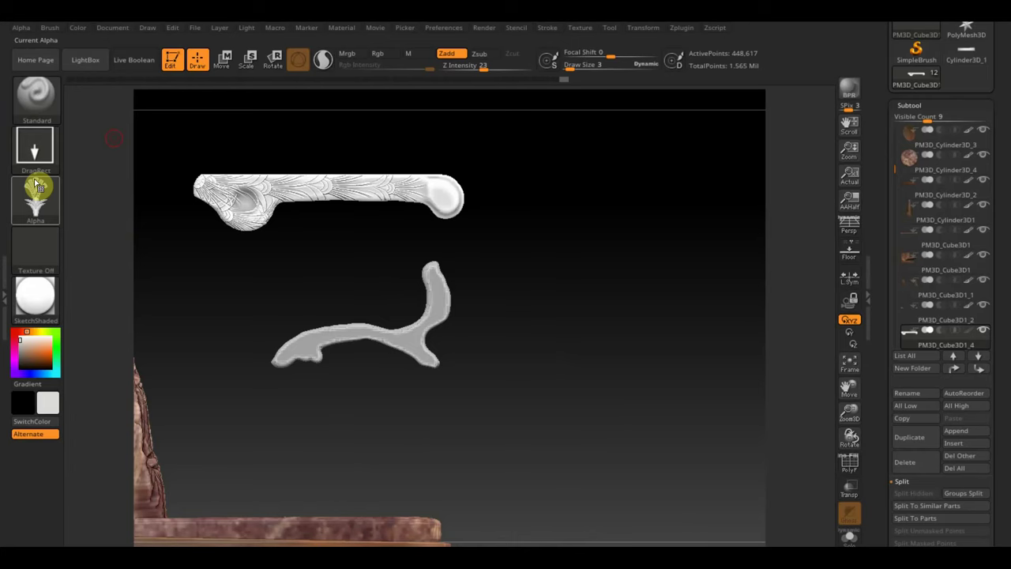
# Import the cross-shaped A_05 alpha and stamp it on the bar's rounded right end
pyautogui.click(37, 206)
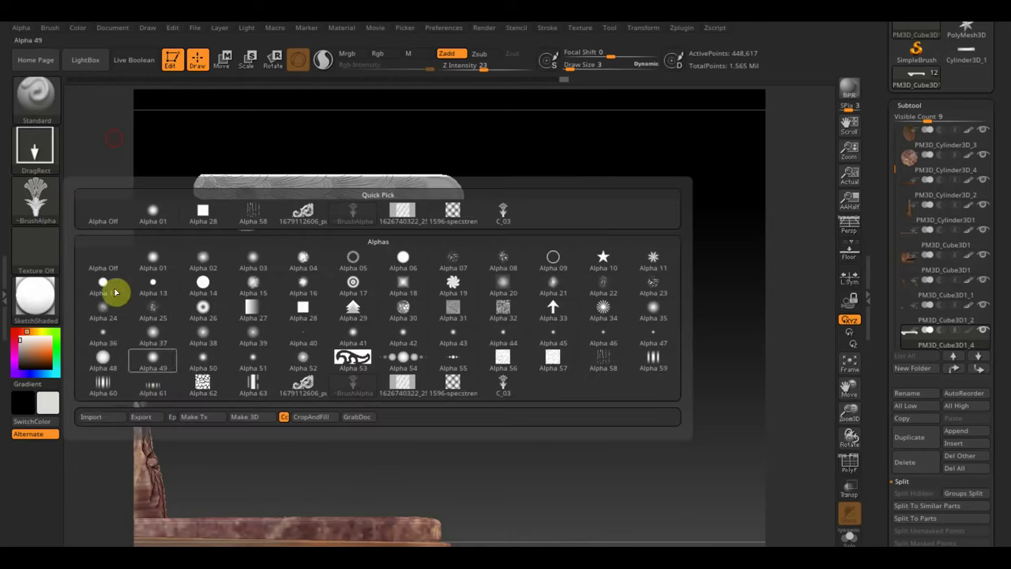
pyautogui.click(101, 417)
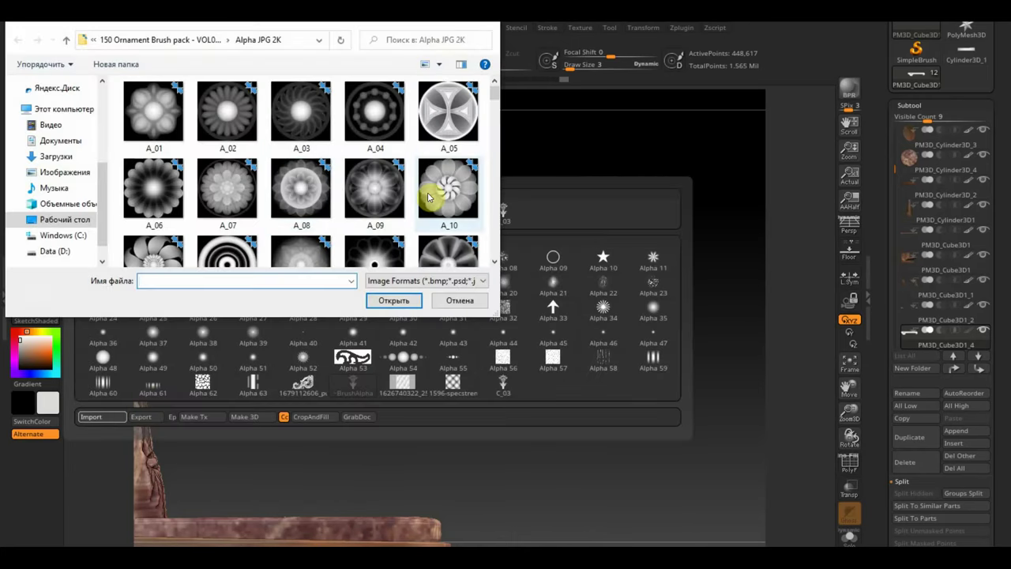
pyautogui.click(427, 197)
pyautogui.click(393, 300)
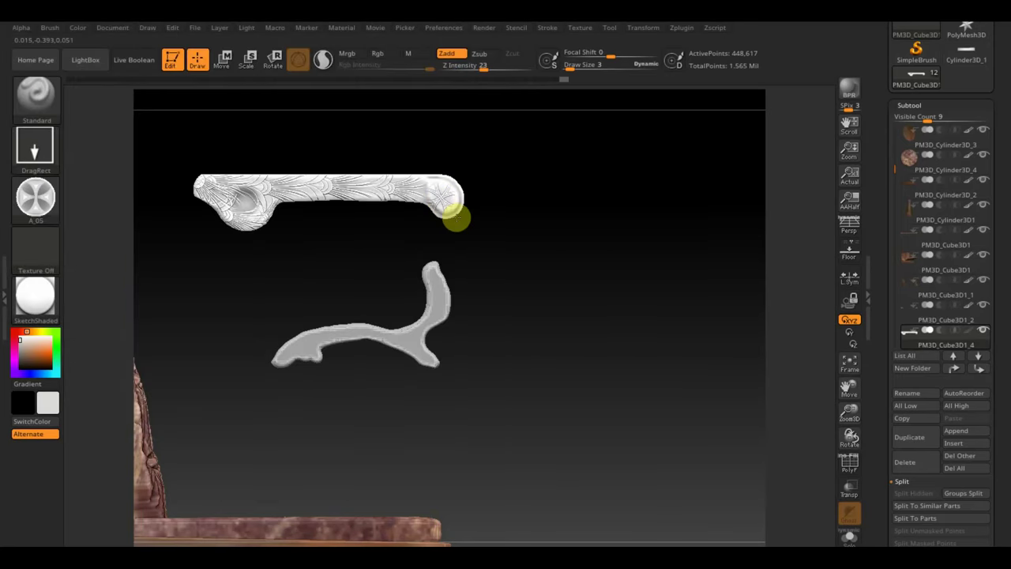
pyautogui.moveTo(444, 208); pyautogui.dragTo(439, 224)
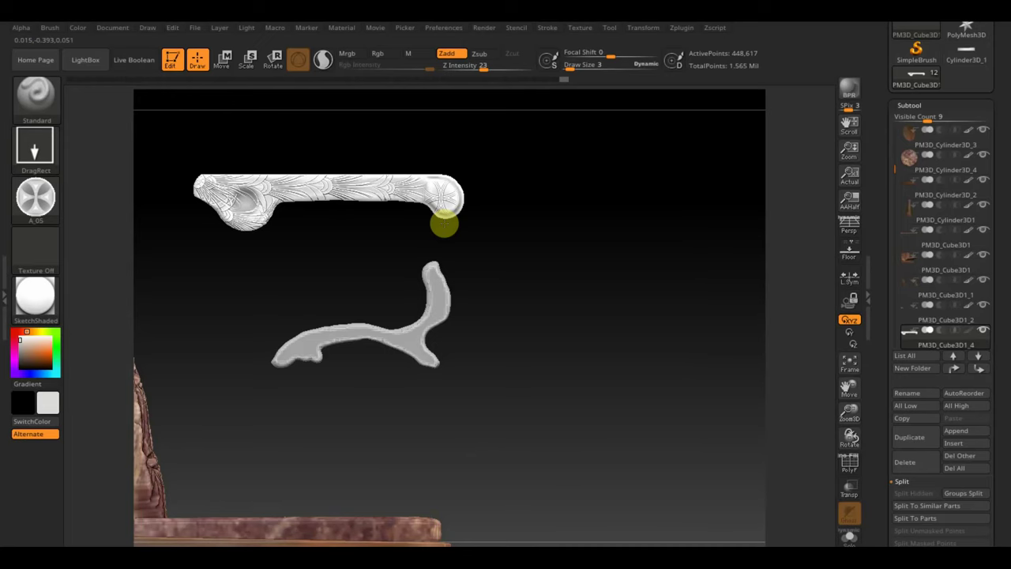
pyautogui.keyDown('alt'); pyautogui.moveTo(564, 239); pyautogui.dragTo(597, 322); pyautogui.keyUp('alt')
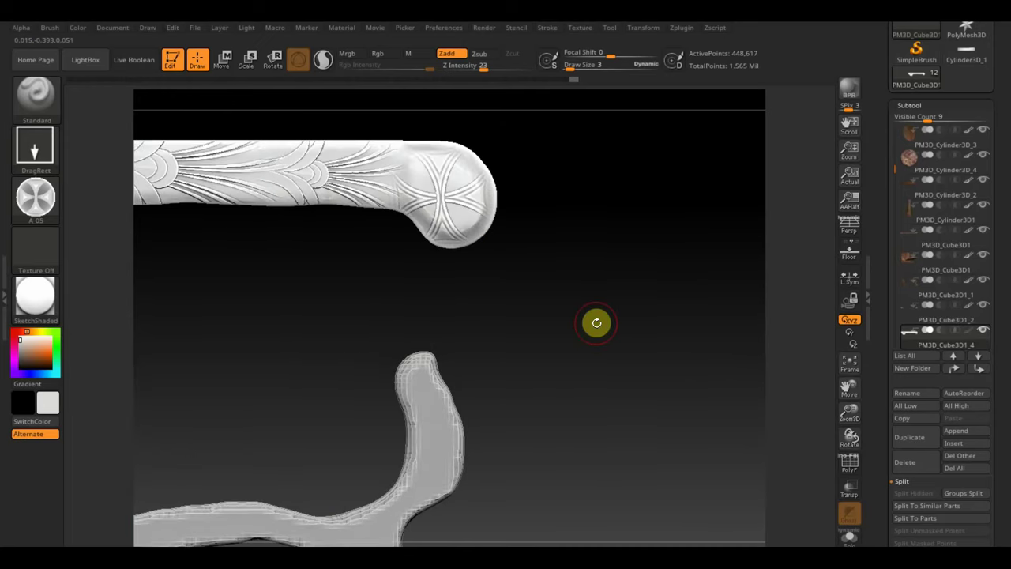
# Undo the shallow stamp, raise Z Intensity to 43, and restamp the cross larger
pyautogui.hotkey('ctrl', 'z')
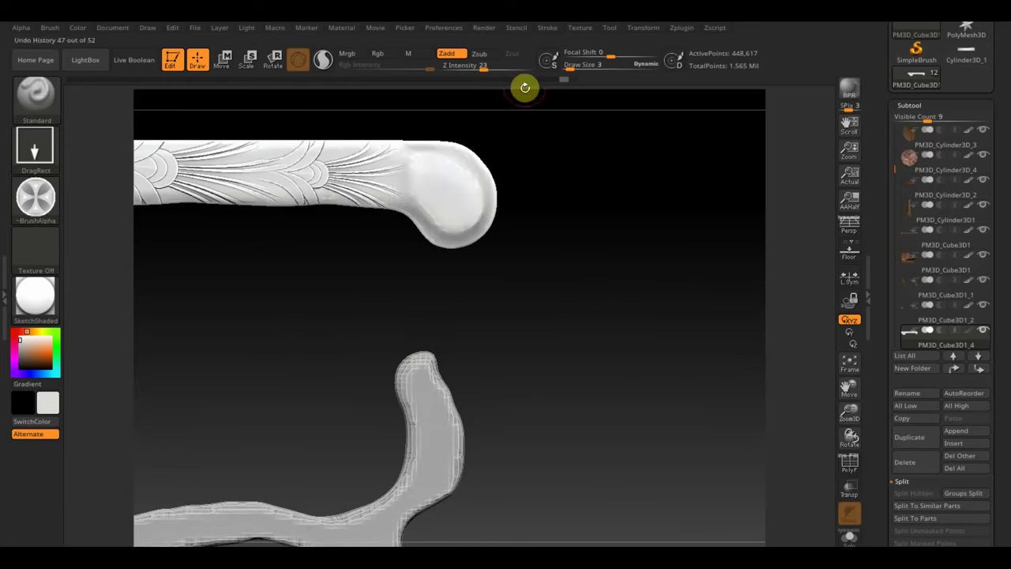
pyautogui.click(522, 80)
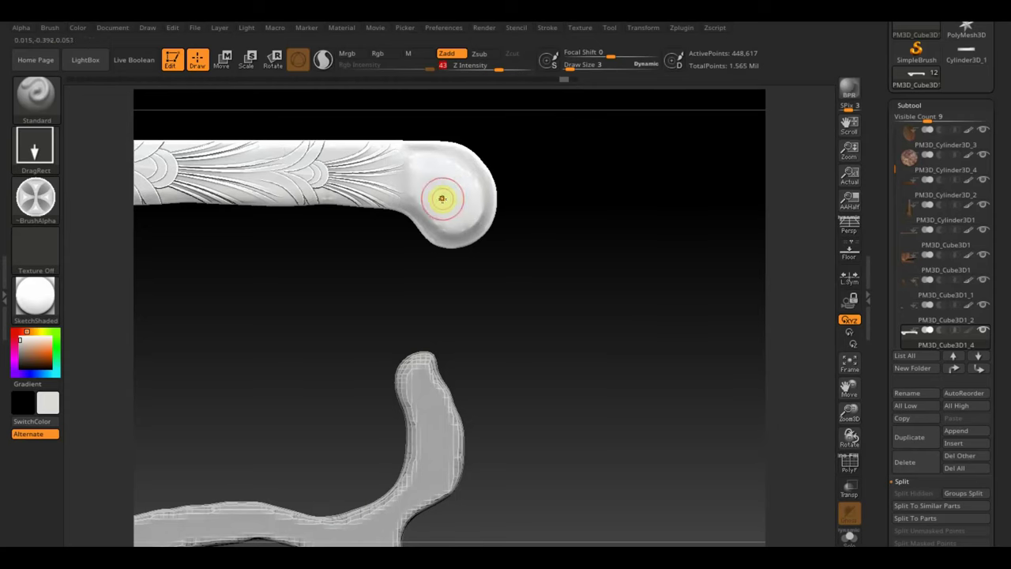
pyautogui.moveTo(449, 200); pyautogui.dragTo(448, 252)
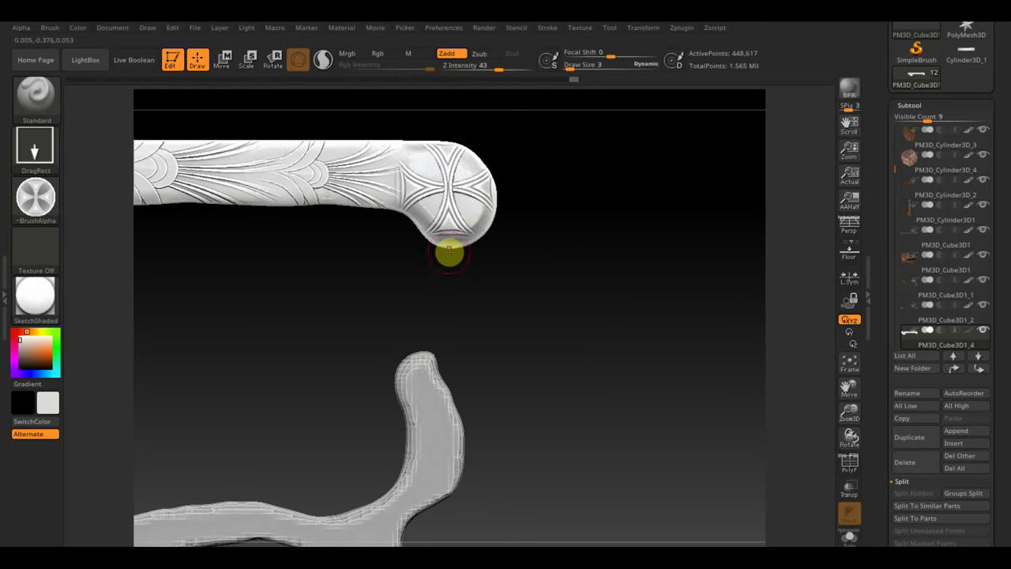
pyautogui.moveTo(606, 286)
pyautogui.mouseDown()
pyautogui.moveTo(589, 253)
pyautogui.moveTo(658, 277)
pyautogui.mouseUp()
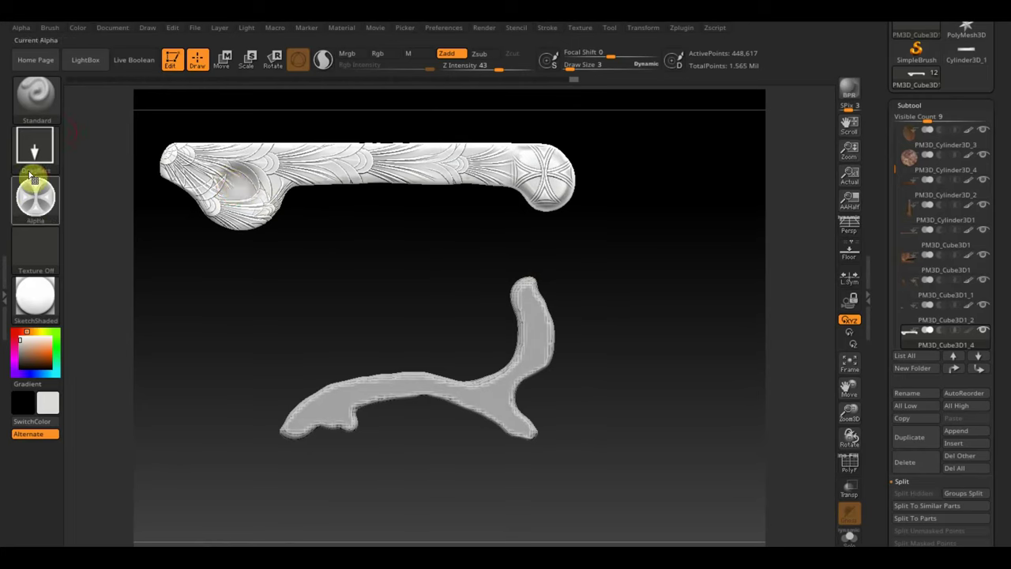
# Import the A_07 rosette alpha and stamp it near the bar's left-end hole
pyautogui.click(32, 206)
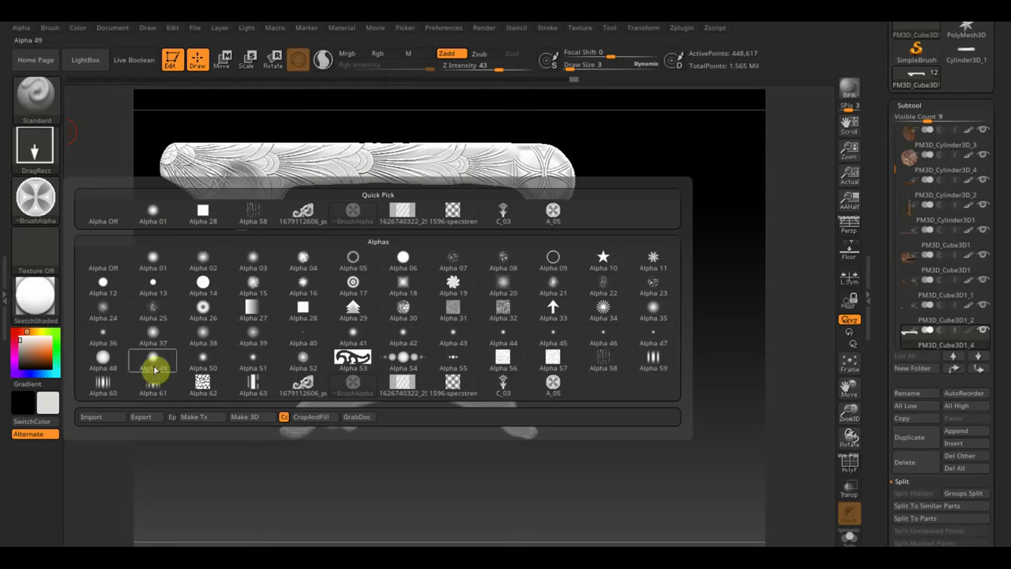
pyautogui.click(91, 418)
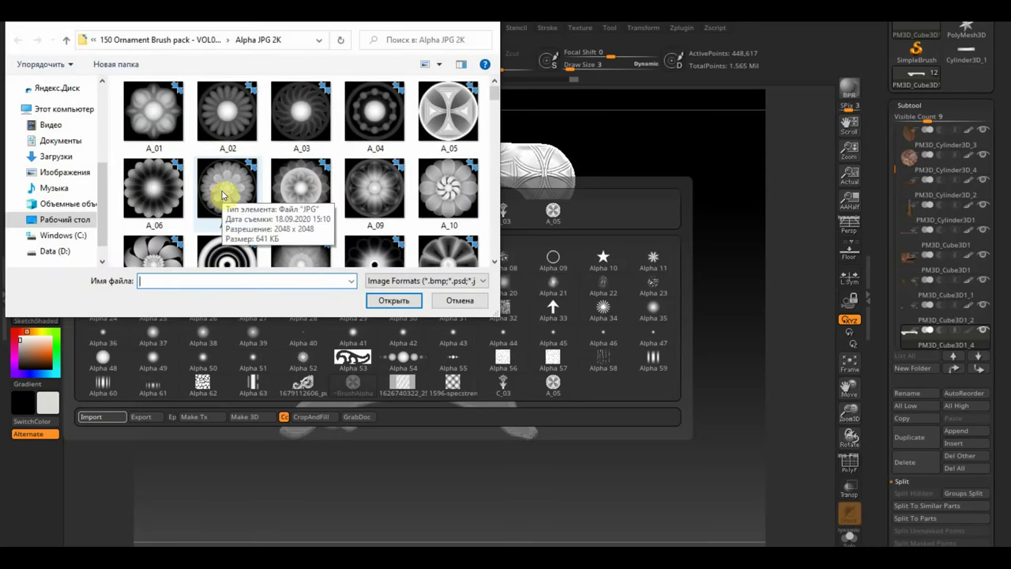
pyautogui.click(224, 194)
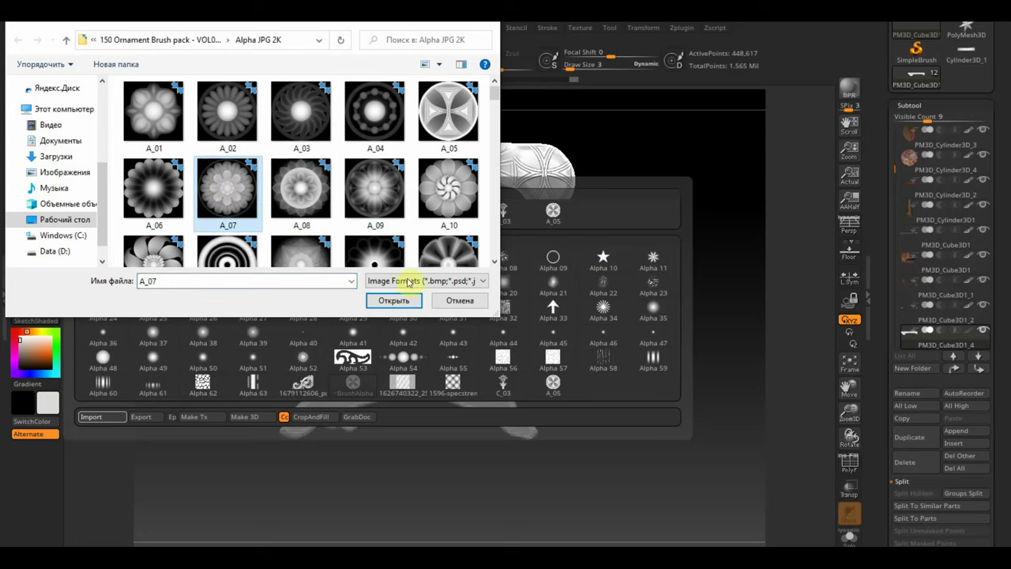
pyautogui.click(394, 301)
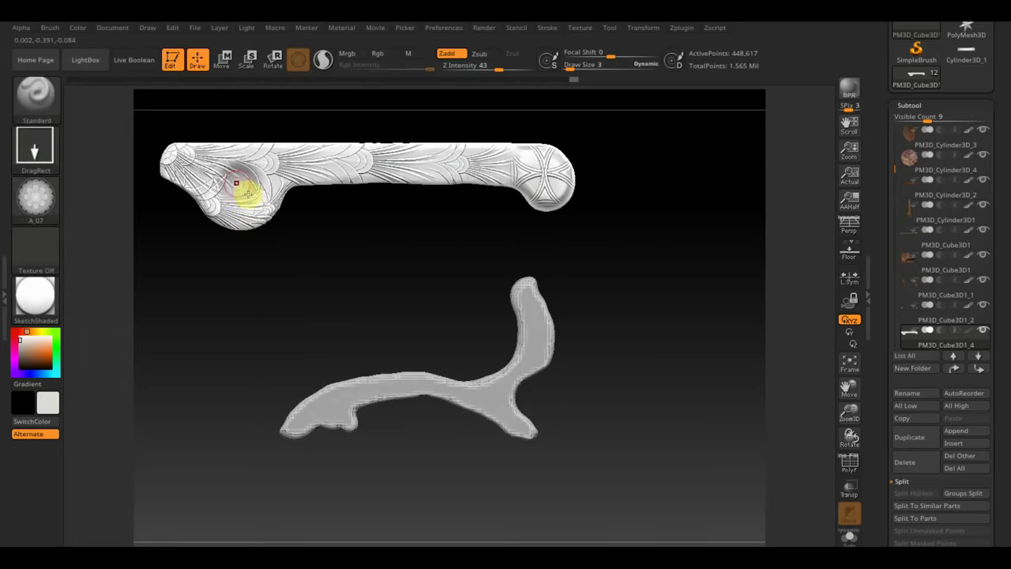
pyautogui.moveTo(247, 207); pyautogui.dragTo(249, 214)
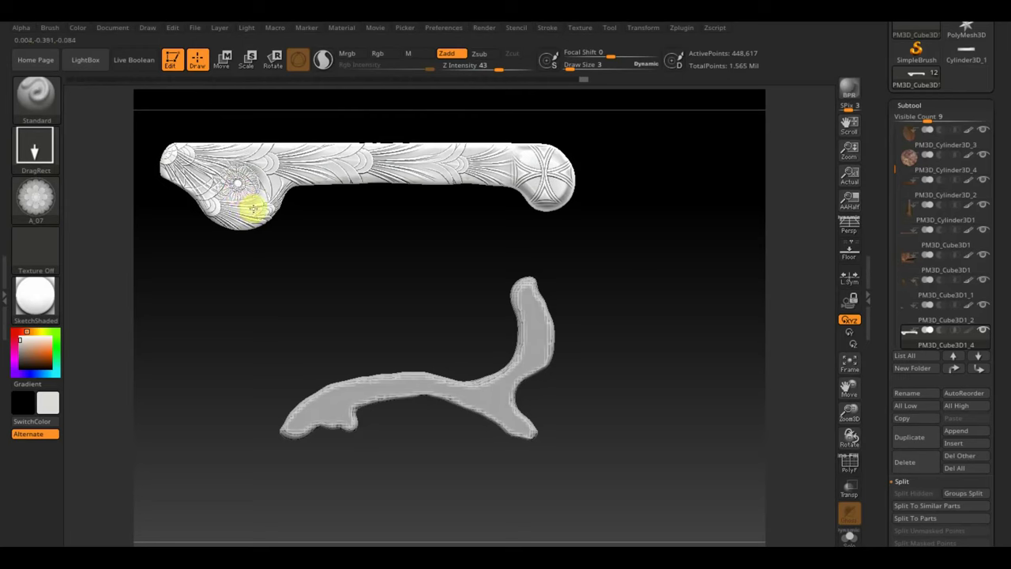
# Restamp the rosette at Z Intensity 57, then undo to compare and review the armrest
pyautogui.moveTo(496, 67); pyautogui.dragTo(508, 68)
pyautogui.click(234, 185)
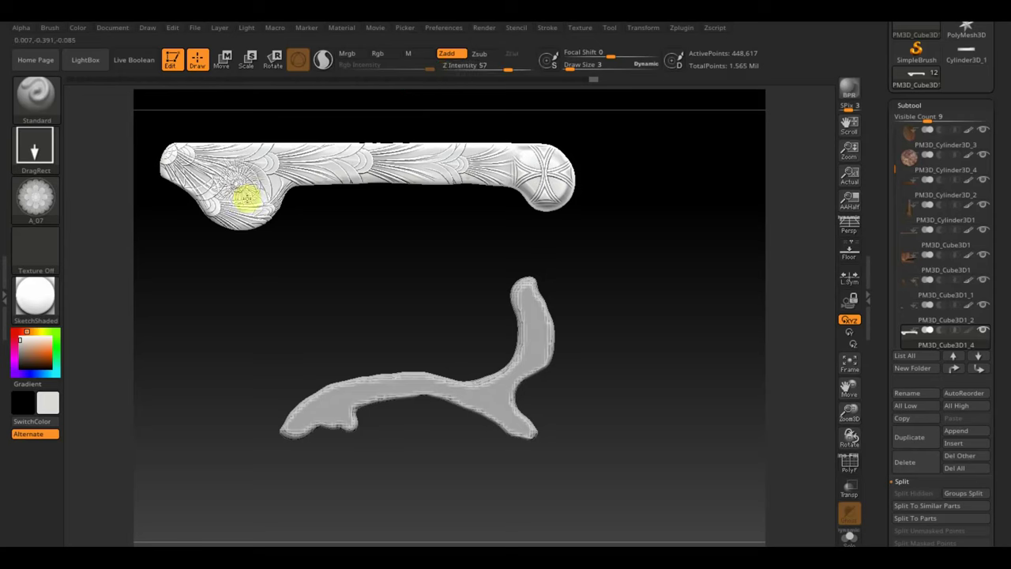
pyautogui.moveTo(255, 209); pyautogui.dragTo(261, 217)
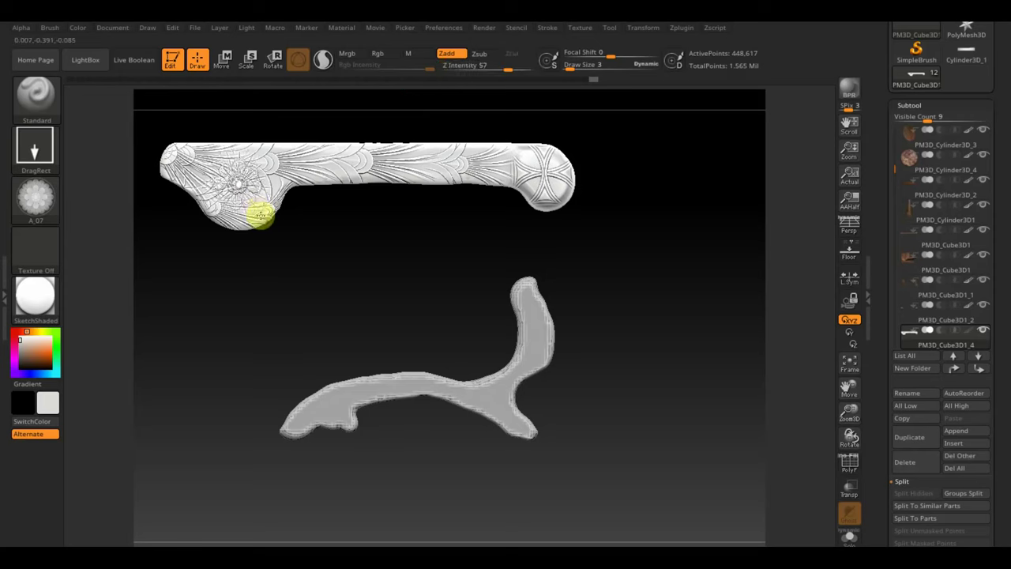
pyautogui.moveTo(330, 218)
pyautogui.mouseDown()
pyautogui.moveTo(379, 241)
pyautogui.moveTo(388, 273)
pyautogui.moveTo(363, 244)
pyautogui.mouseUp()
pyautogui.hotkey('ctrl', 'z')
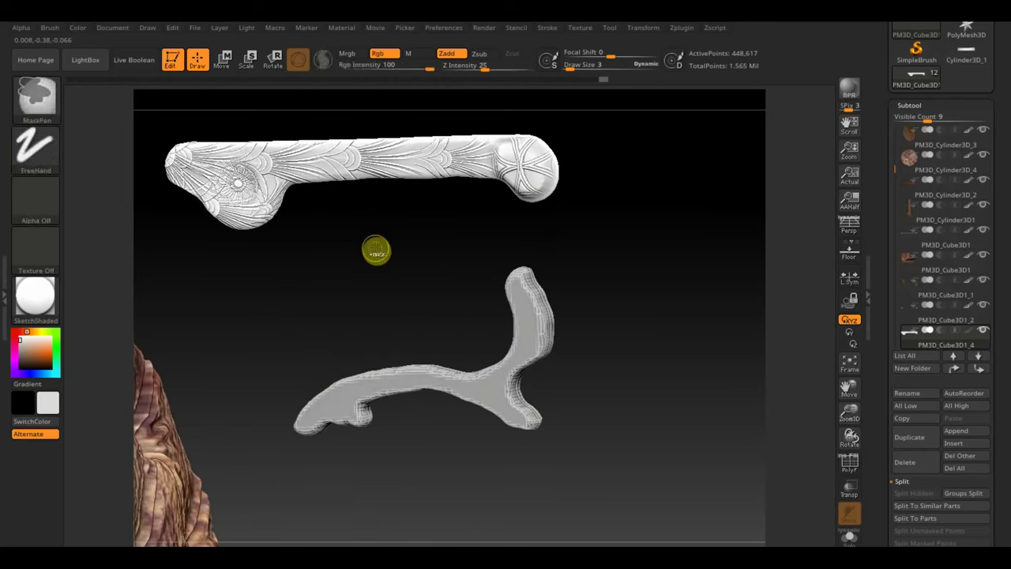
pyautogui.hotkey('ctrl', 'z')
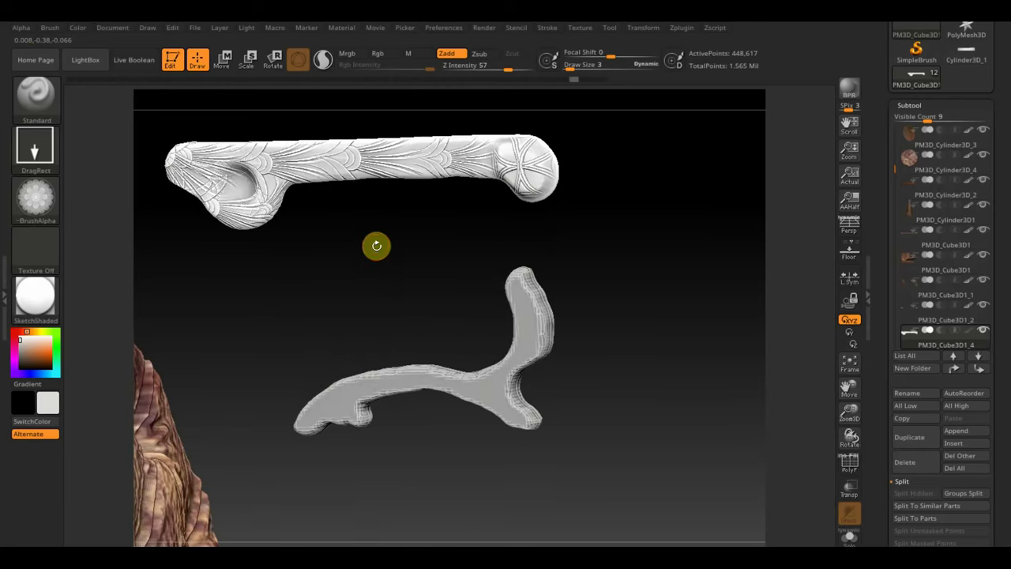
pyautogui.moveTo(377, 245); pyautogui.dragTo(423, 257)
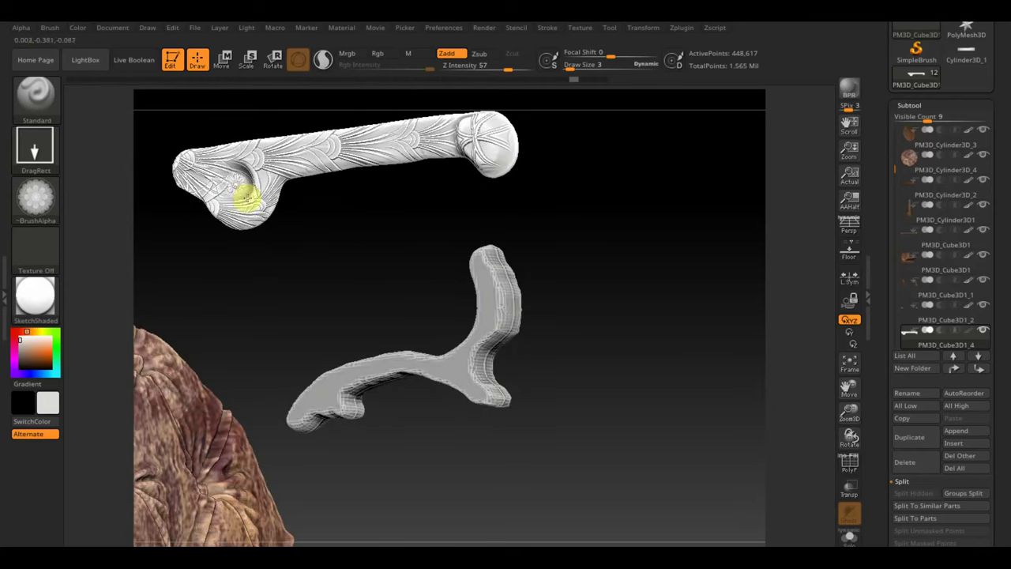
pyautogui.moveTo(258, 207); pyautogui.dragTo(650, 251)
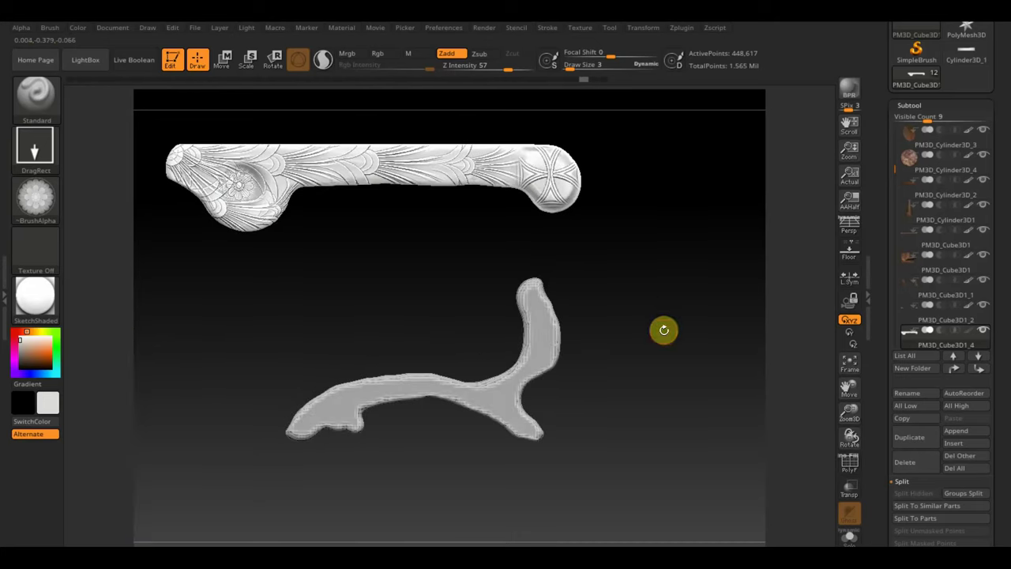
pyautogui.moveTo(663, 329)
pyautogui.mouseDown()
pyautogui.moveTo(639, 293)
pyautogui.moveTo(710, 298)
pyautogui.mouseUp()
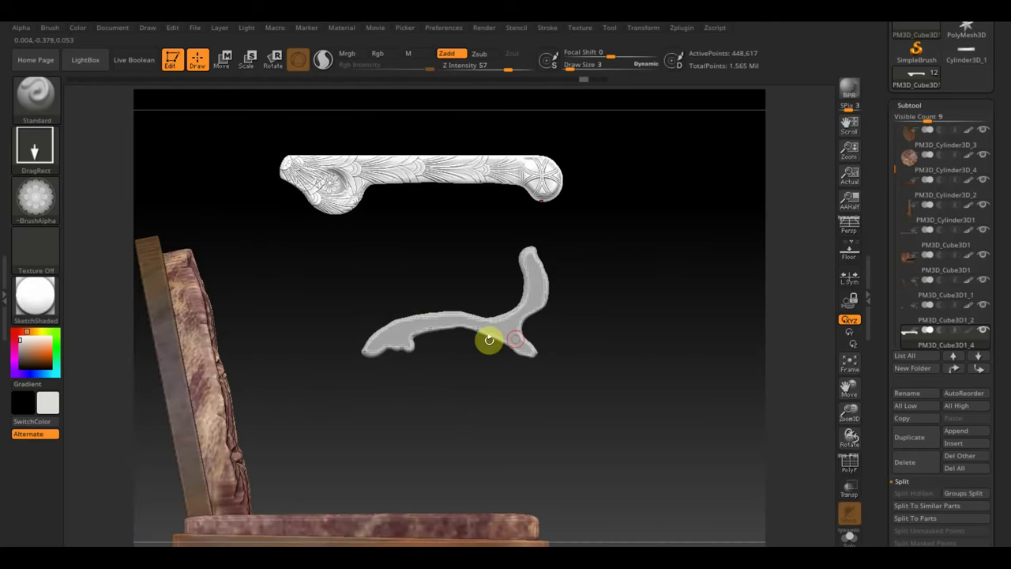
# Import E_14 from the Alpha JPG 2K folder as the active alpha
pyautogui.click(36, 198)
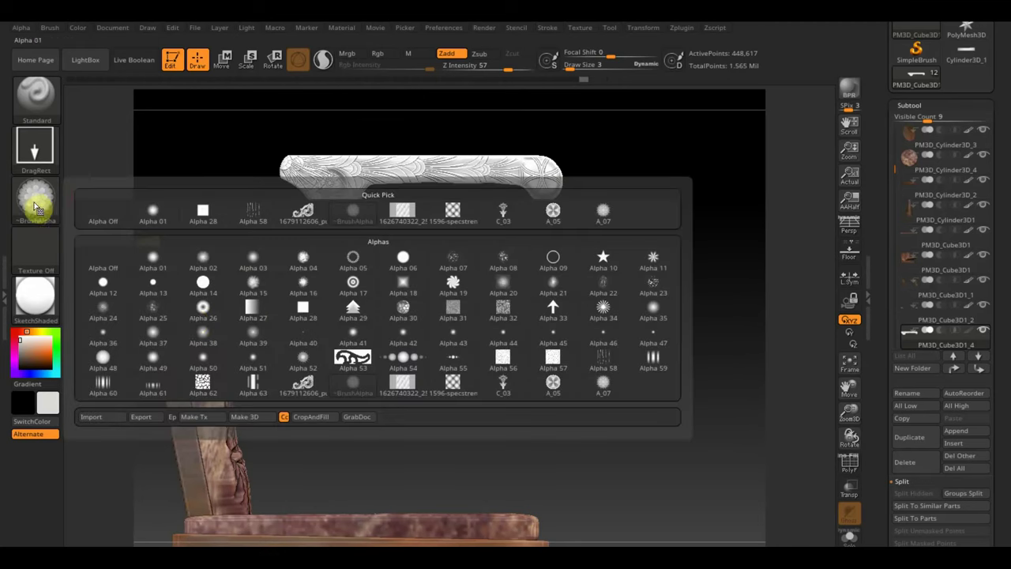
pyautogui.click(99, 421)
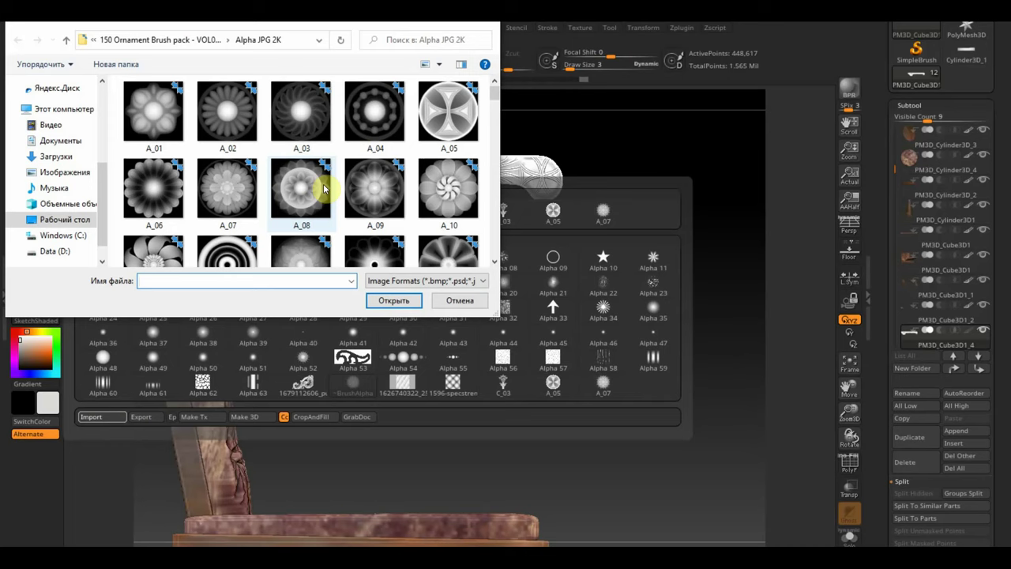
pyautogui.scroll(-10, 324, 187)
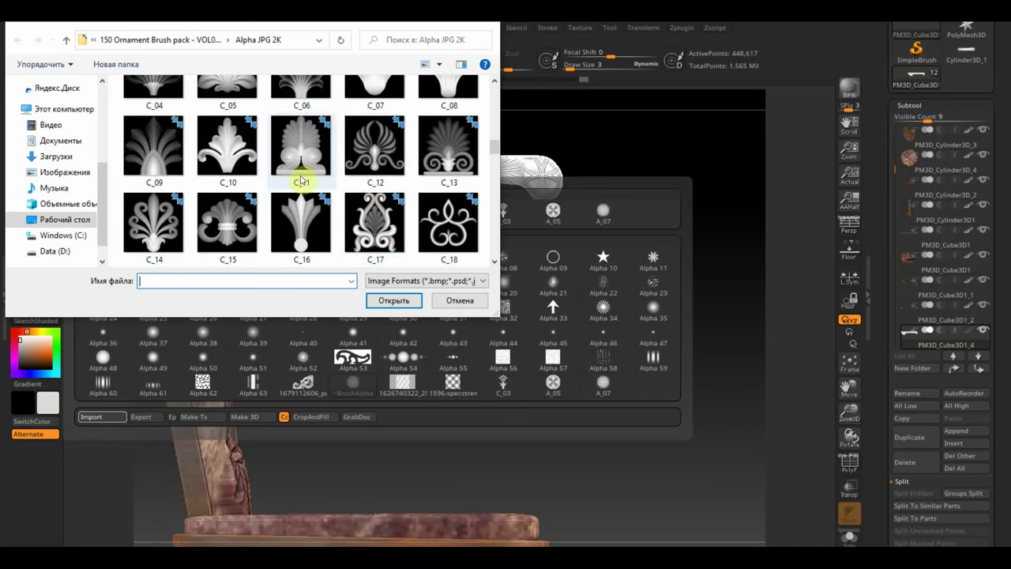
pyautogui.scroll(-1, 272, 219)
pyautogui.scroll(-2, 276, 218)
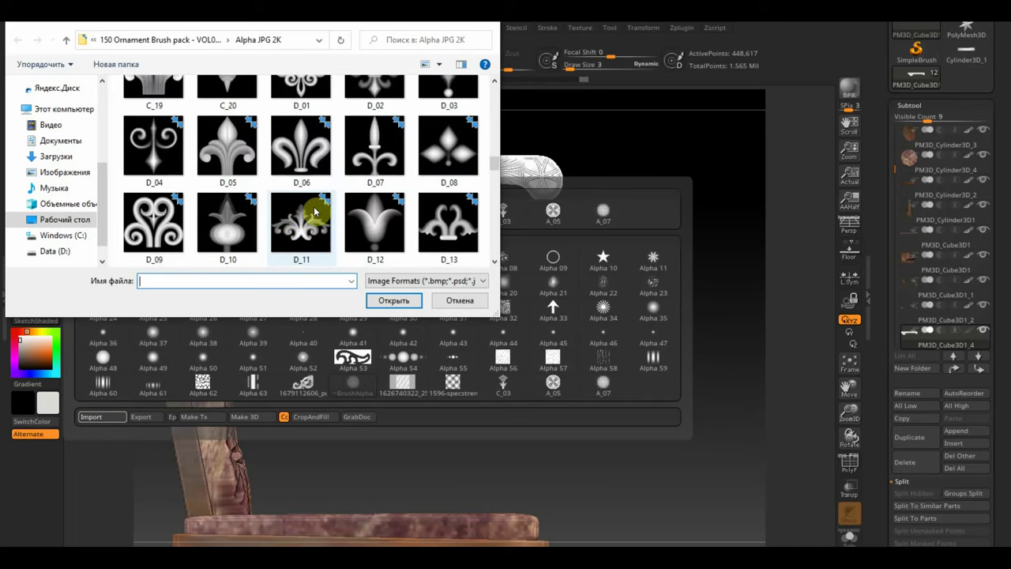
pyautogui.moveTo(375, 222)
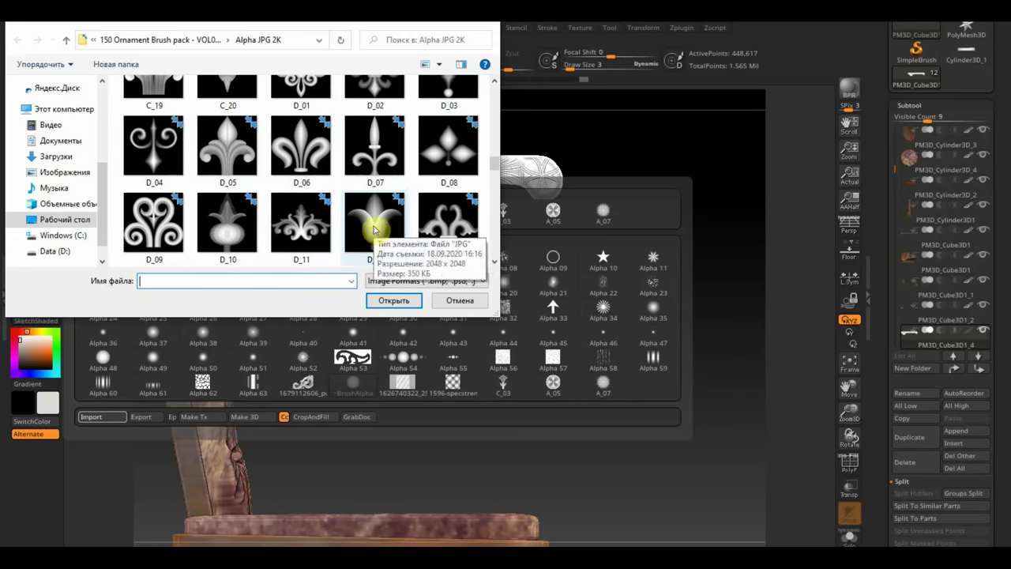
pyautogui.scroll(-3, 376, 224)
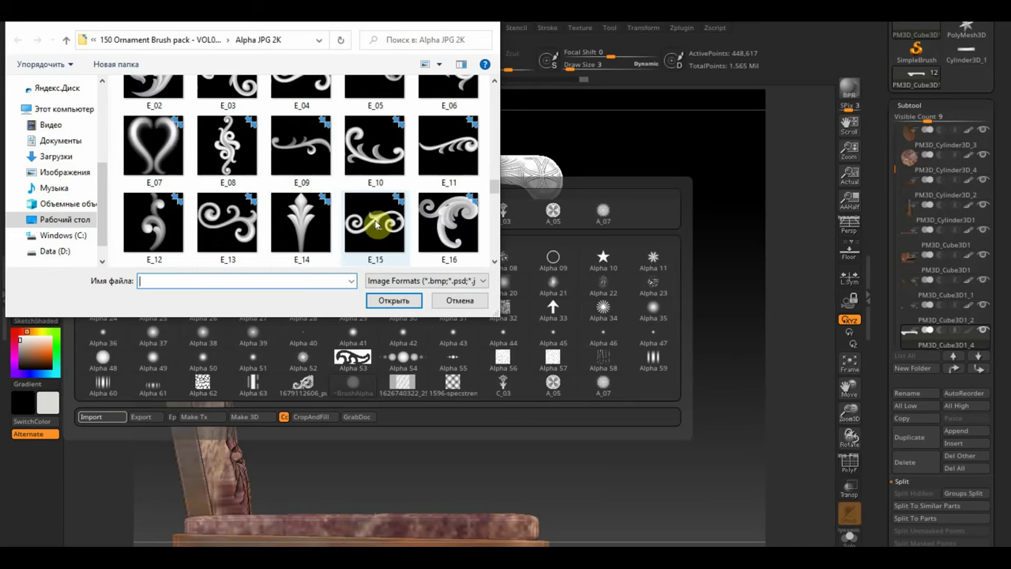
pyautogui.doubleClick(301, 224)
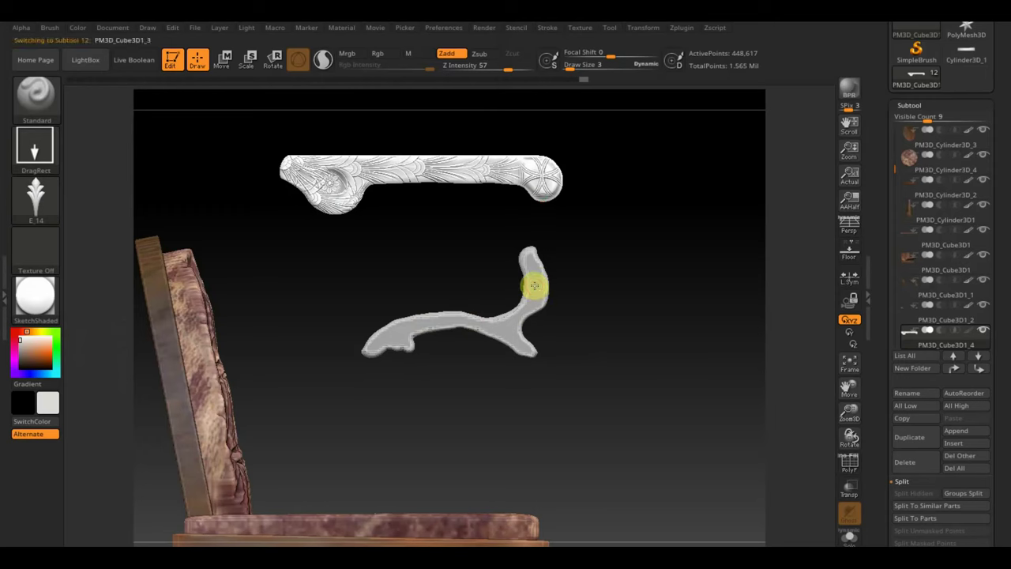
# Select the curved lower lever piece and stamp the E_14 leaf ornament along its full length
pyautogui.keyDown('alt'); pyautogui.click(533, 285); pyautogui.keyUp('alt')
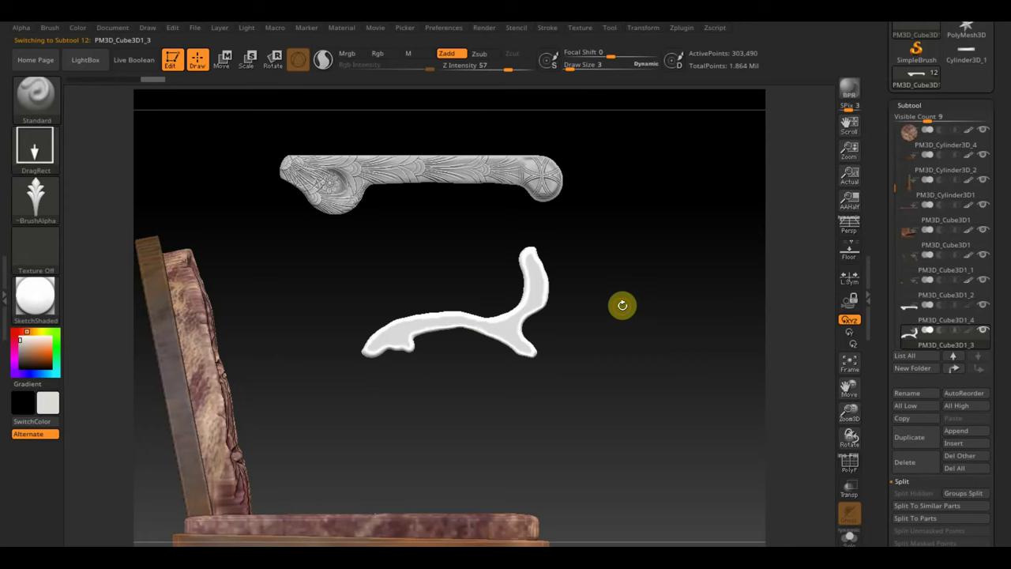
pyautogui.moveTo(535, 282)
pyautogui.mouseDown()
pyautogui.moveTo(533, 325)
pyautogui.moveTo(560, 239)
pyautogui.moveTo(523, 218)
pyautogui.moveTo(534, 248)
pyautogui.moveTo(558, 232)
pyautogui.moveTo(546, 203)
pyautogui.moveTo(537, 255)
pyautogui.moveTo(527, 237)
pyautogui.mouseUp()
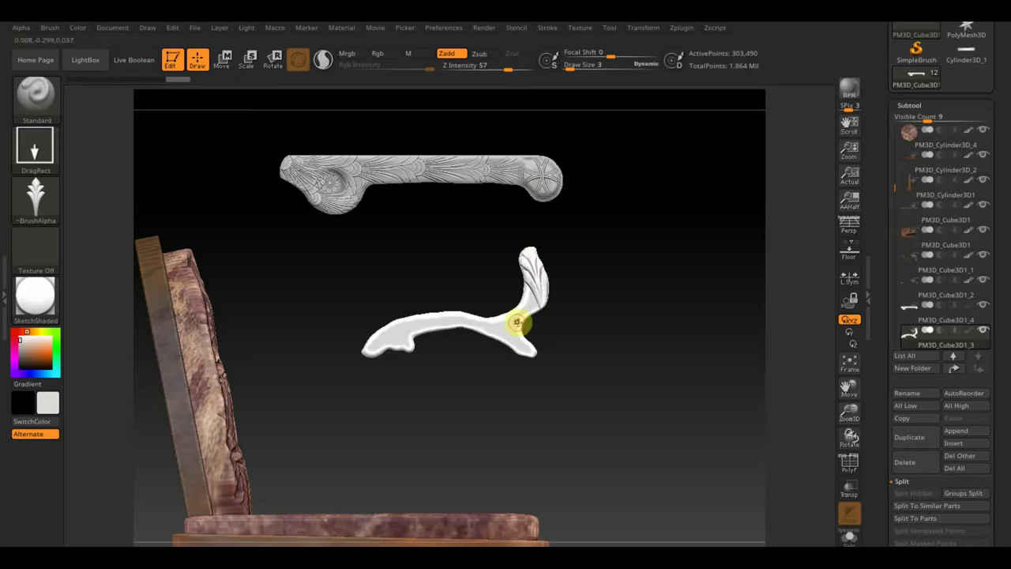
pyautogui.moveTo(519, 322)
pyautogui.mouseDown()
pyautogui.moveTo(542, 286)
pyautogui.moveTo(469, 334)
pyautogui.moveTo(502, 324)
pyautogui.mouseUp()
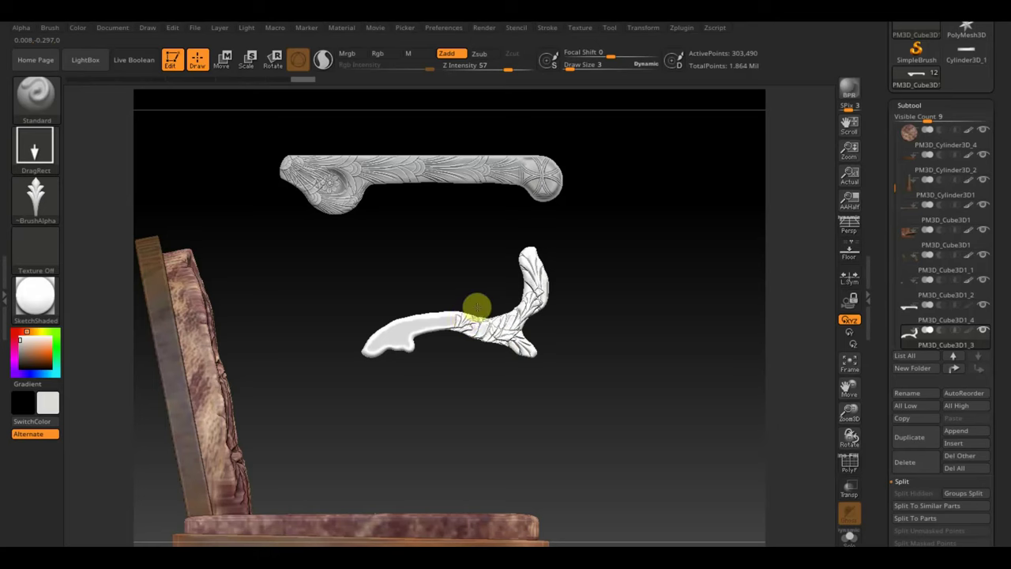
pyautogui.moveTo(479, 303)
pyautogui.mouseDown()
pyautogui.moveTo(427, 330)
pyautogui.moveTo(400, 322)
pyautogui.moveTo(413, 345)
pyautogui.moveTo(401, 327)
pyautogui.moveTo(451, 343)
pyautogui.moveTo(440, 327)
pyautogui.moveTo(470, 323)
pyautogui.mouseUp()
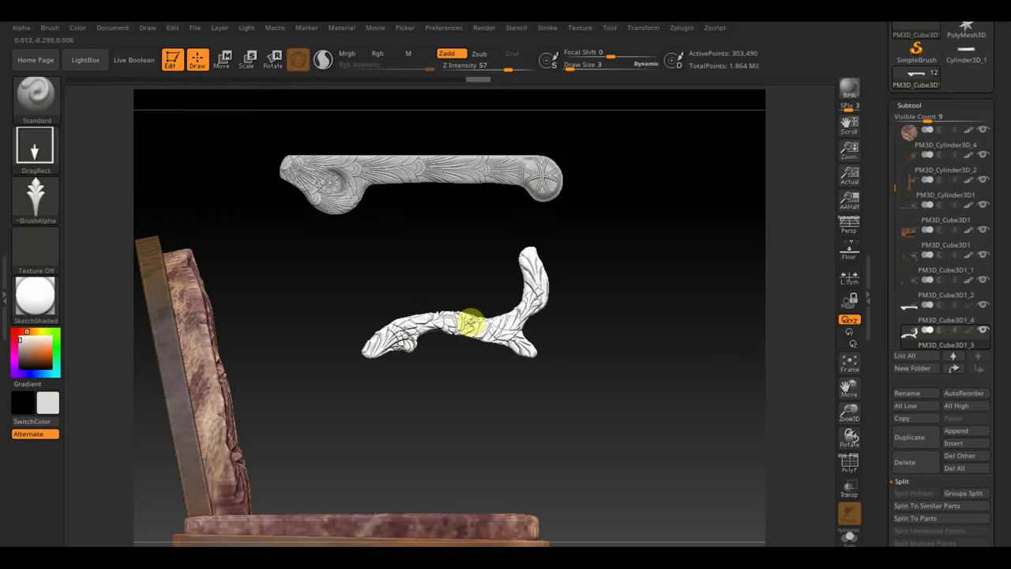
pyautogui.moveTo(619, 329)
pyautogui.mouseDown()
pyautogui.moveTo(614, 419)
pyautogui.moveTo(624, 423)
pyautogui.mouseUp()
pyautogui.click(222, 60)
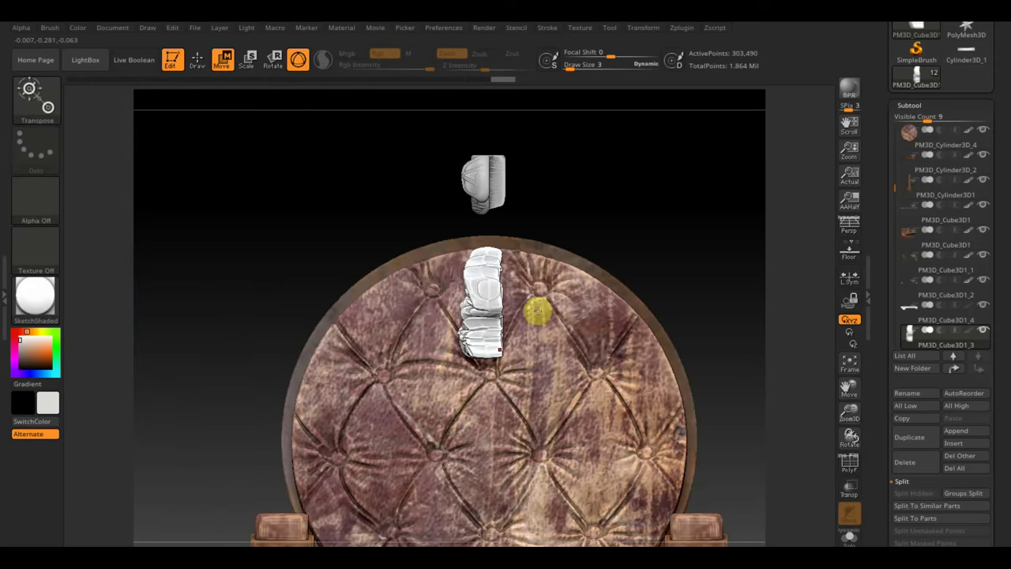
# Frame the whole chair and delete the carved piece's lower subdivision levels with Del Lower
pyautogui.keyDown('alt'); pyautogui.moveTo(615, 334); pyautogui.dragTo(703, 276); pyautogui.keyUp('alt')
pyautogui.keyDown('alt'); pyautogui.moveTo(661, 376); pyautogui.dragTo(612, 286); pyautogui.keyUp('alt')
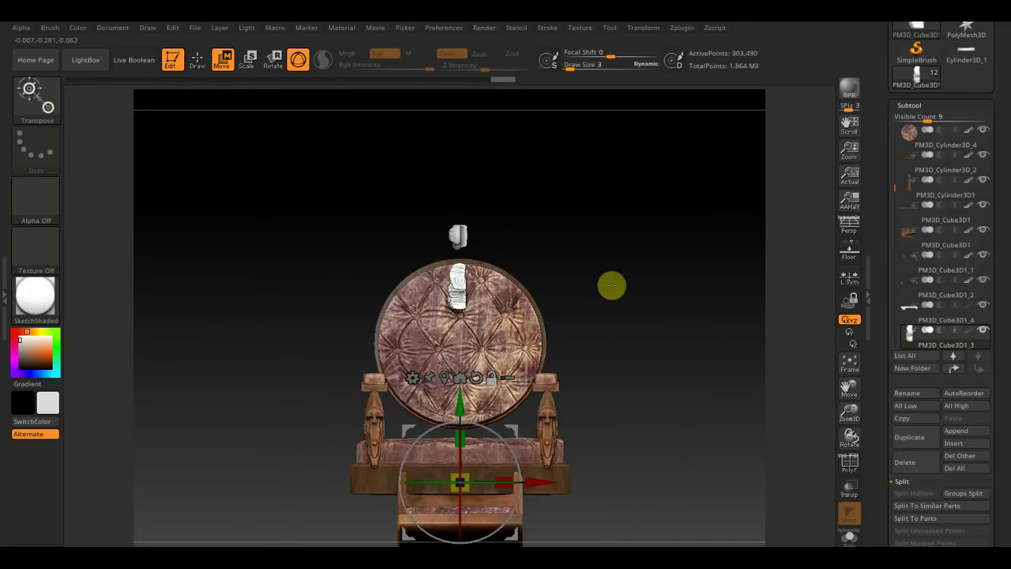
pyautogui.moveTo(459, 401)
pyautogui.keyDown('alt'); pyautogui.mouseDown()
pyautogui.moveTo(472, 214)
pyautogui.moveTo(542, 305)
pyautogui.moveTo(484, 282)
pyautogui.mouseUp(); pyautogui.keyUp('alt')
pyautogui.scroll(-5, 996, 323)
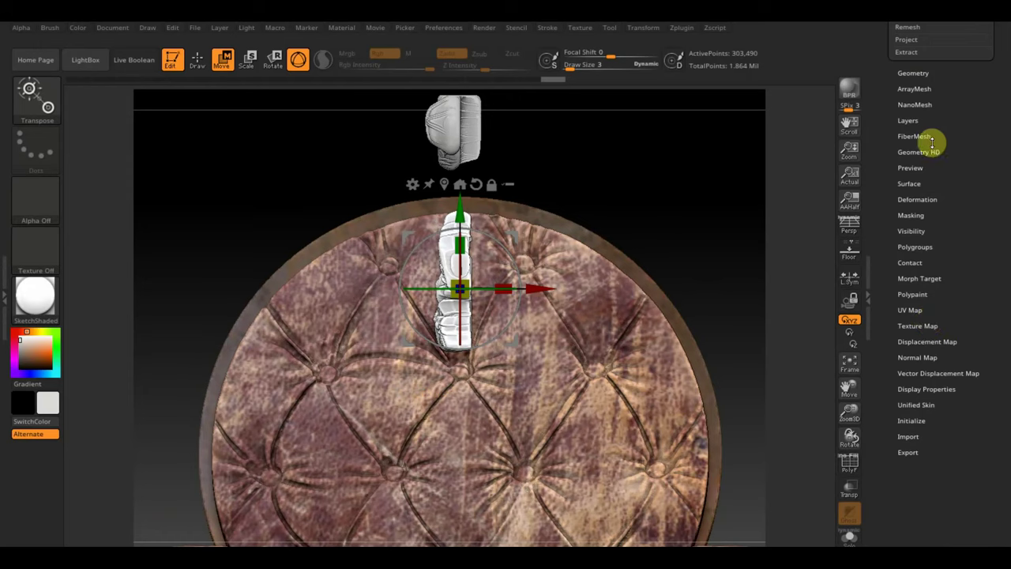
pyautogui.click(920, 199)
pyautogui.scroll(2, 965, 174)
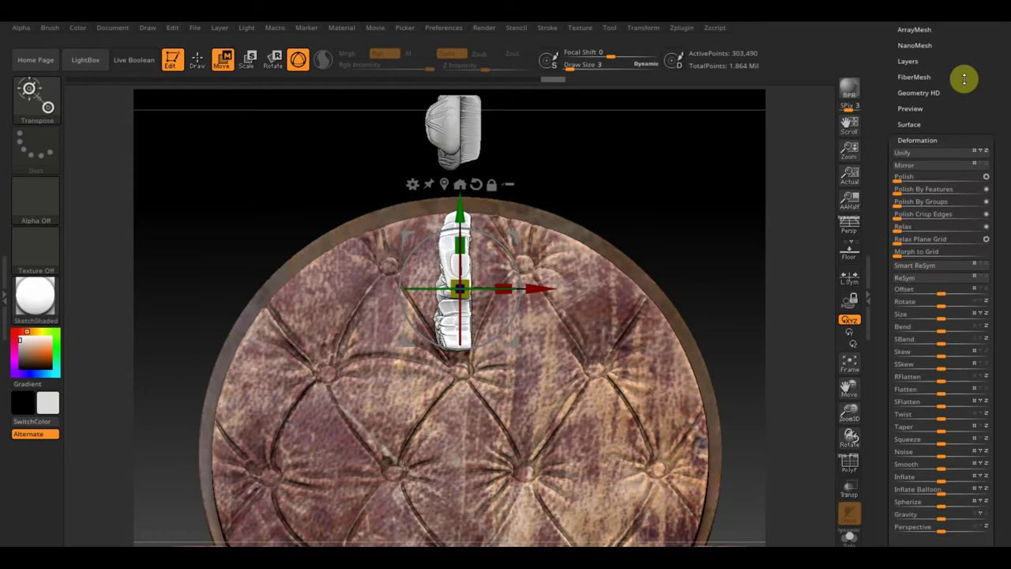
pyautogui.scroll(3, 964, 79)
pyautogui.scroll(2, 920, 147)
pyautogui.scroll(2, 947, 237)
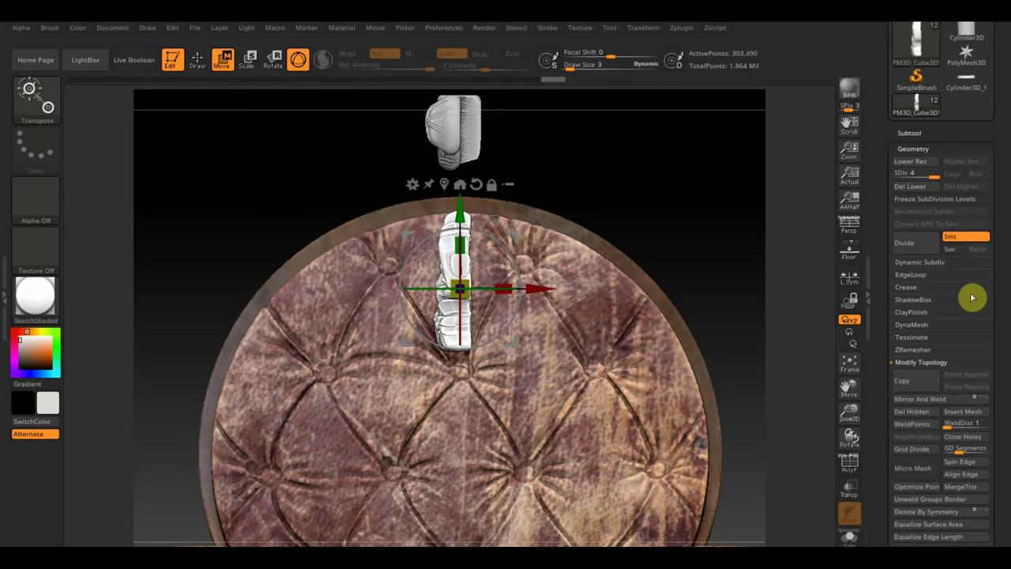
pyautogui.click(924, 199)
# Rotate the piece about 167° and apply Mirror And Weld, giving 276,379 active points
pyautogui.moveTo(999, 468); pyautogui.dragTo(1003, 409)
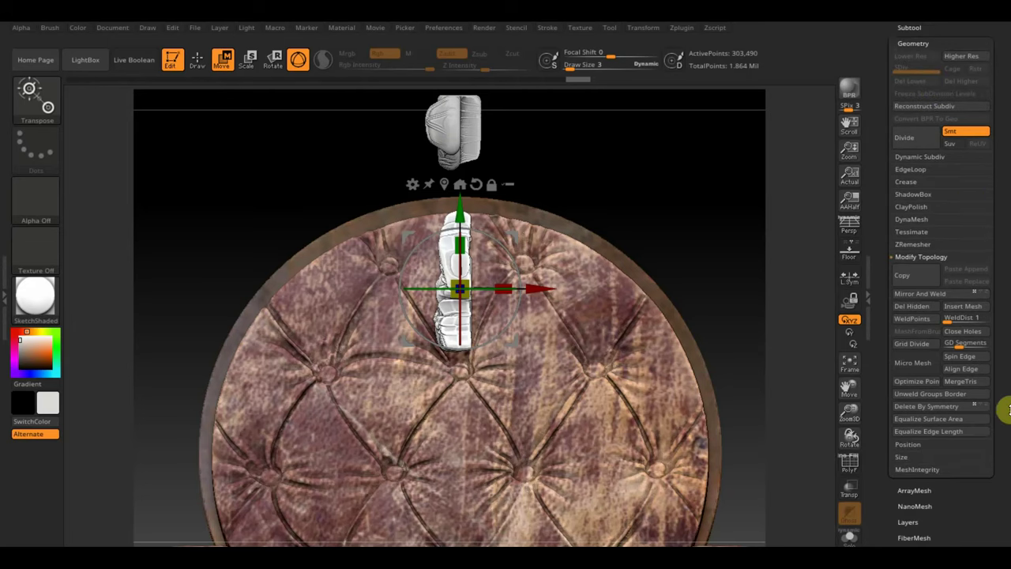
pyautogui.click(934, 293)
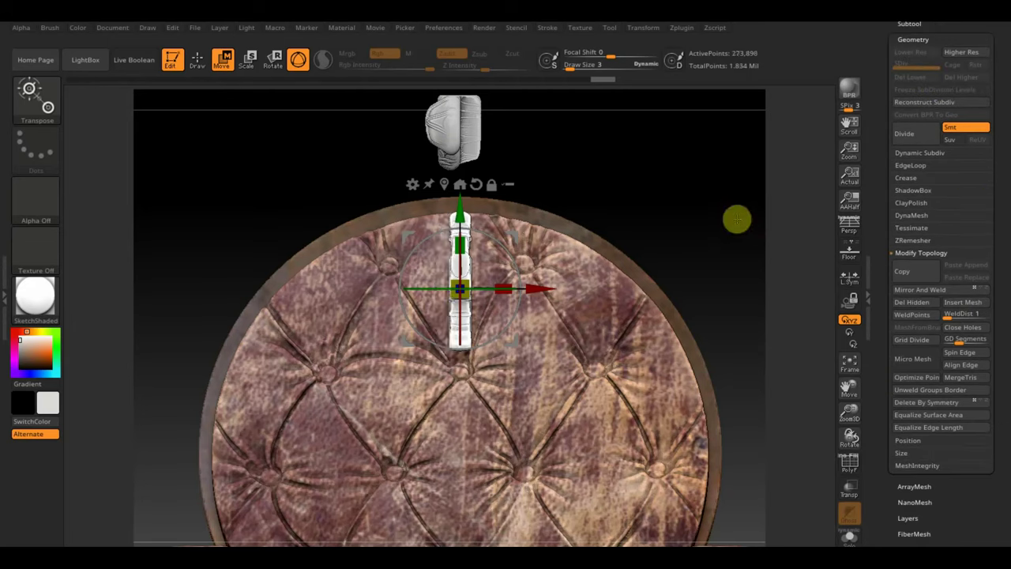
pyautogui.hotkey('ctrl', 'z')
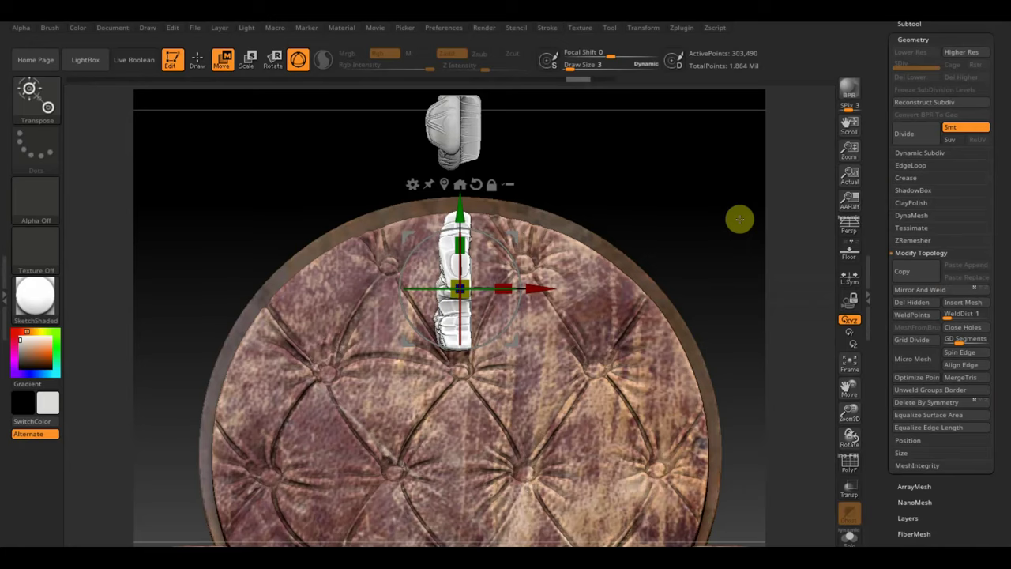
pyautogui.moveTo(739, 219)
pyautogui.mouseDown()
pyautogui.moveTo(684, 366)
pyautogui.moveTo(696, 369)
pyautogui.moveTo(282, 513)
pyautogui.mouseUp()
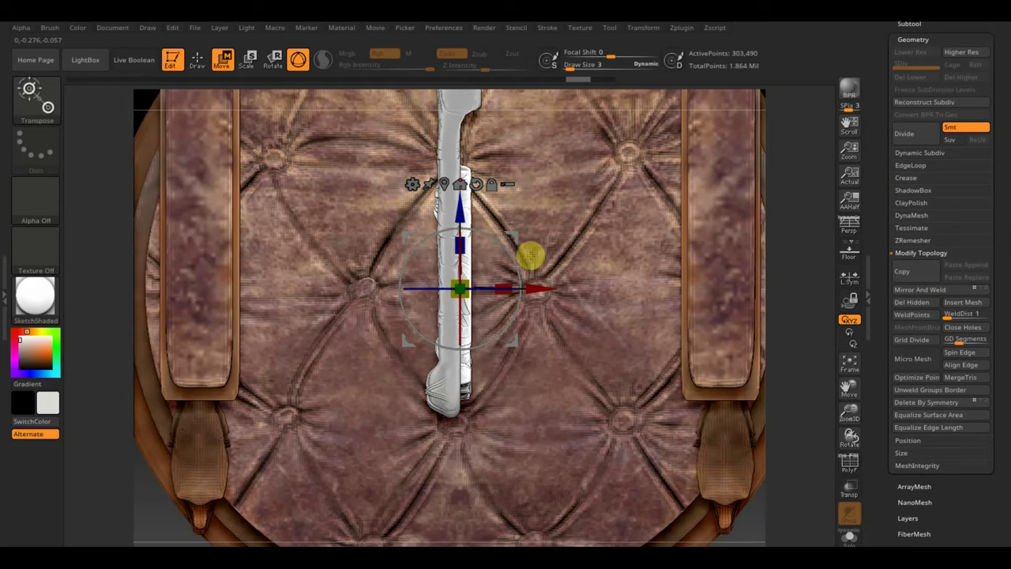
pyautogui.moveTo(530, 255); pyautogui.dragTo(342, 322)
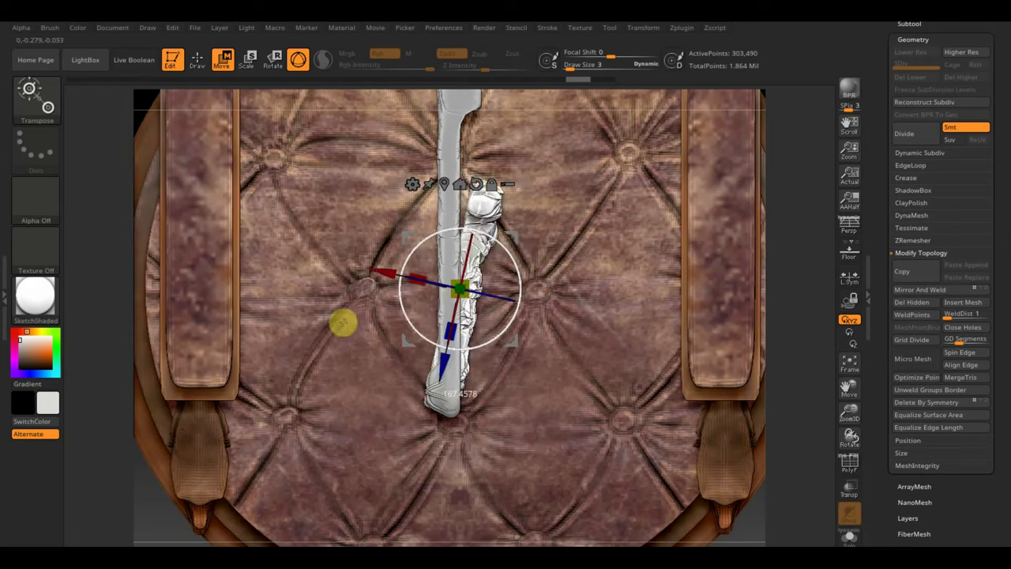
pyautogui.click(374, 286)
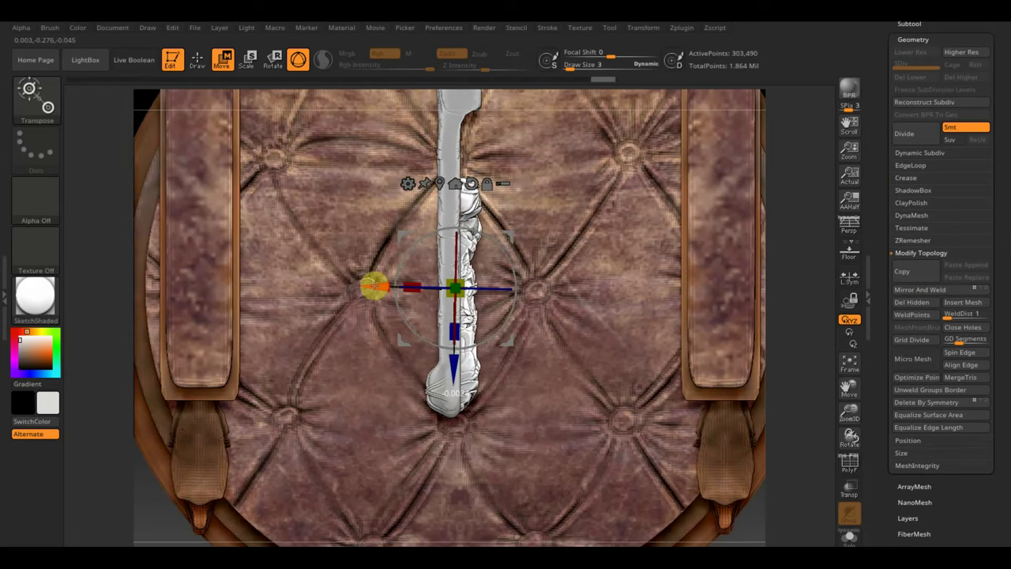
pyautogui.click(934, 290)
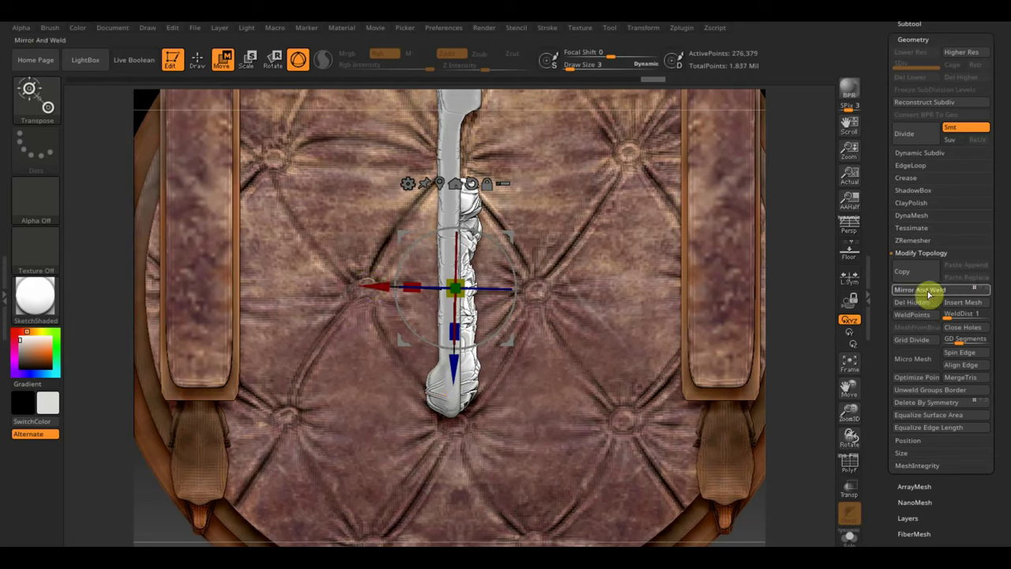
pyautogui.moveTo(508, 248)
pyautogui.mouseDown()
pyautogui.moveTo(409, 361)
pyautogui.moveTo(386, 355)
pyautogui.mouseUp()
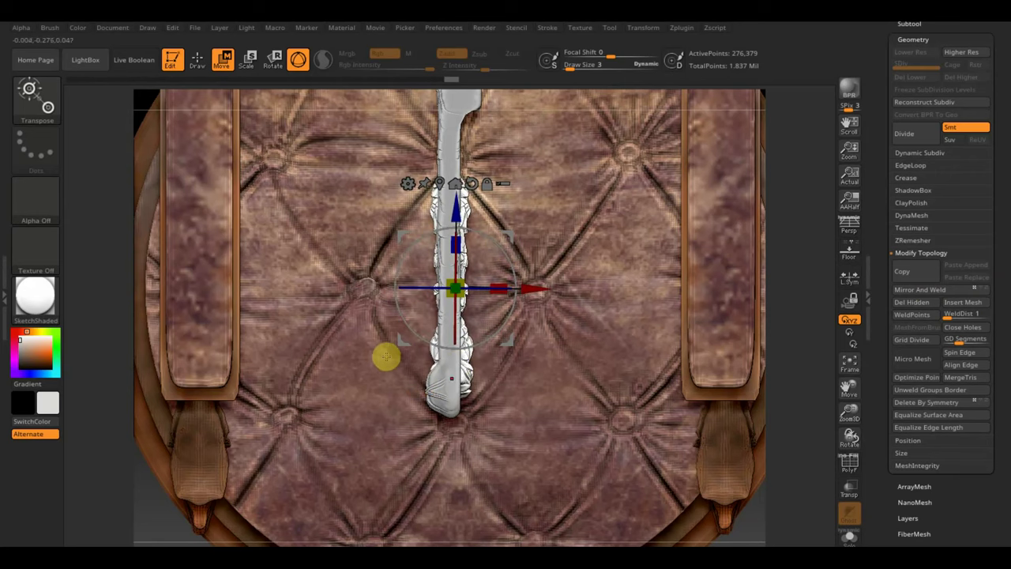
pyautogui.moveTo(753, 516)
pyautogui.mouseDown()
pyautogui.moveTo(762, 348)
pyautogui.moveTo(727, 388)
pyautogui.moveTo(704, 224)
pyautogui.mouseUp()
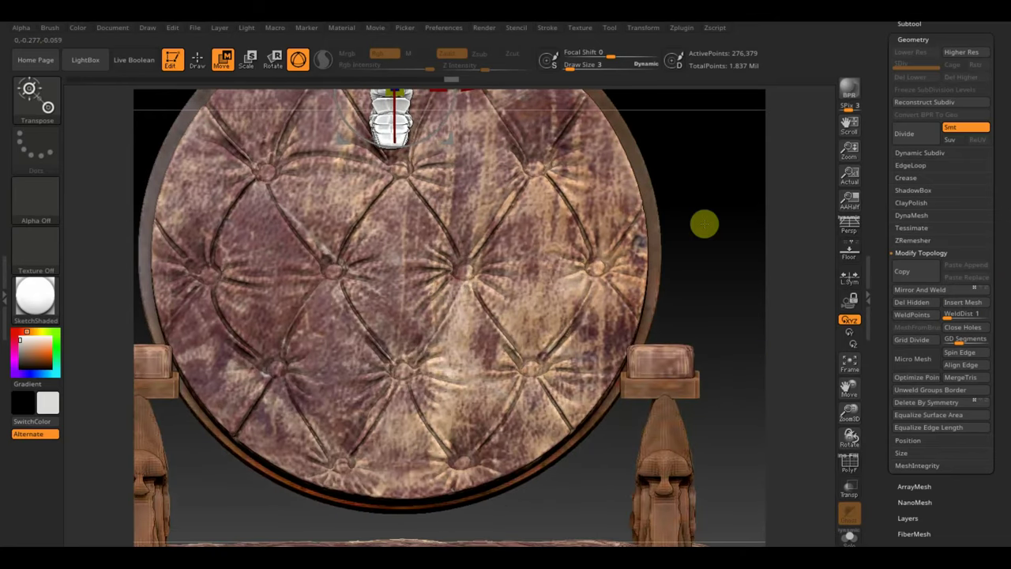
# Move the carved piece down and across until it sits beneath the footrest board
pyautogui.press('f')
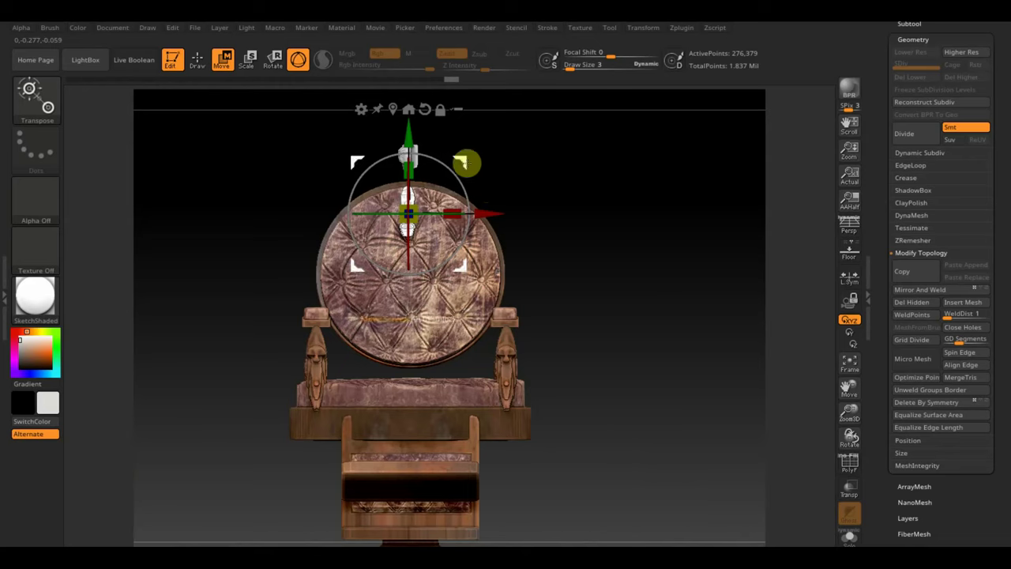
pyautogui.moveTo(465, 162)
pyautogui.mouseDown()
pyautogui.moveTo(556, 332)
pyautogui.moveTo(700, 425)
pyautogui.moveTo(700, 290)
pyautogui.mouseUp()
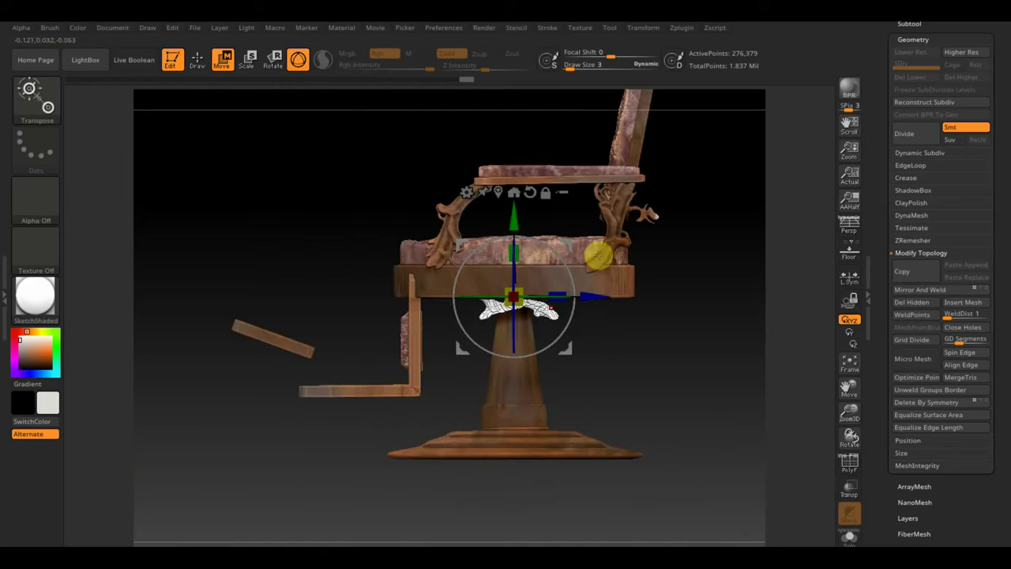
pyautogui.moveTo(593, 289); pyautogui.dragTo(394, 366)
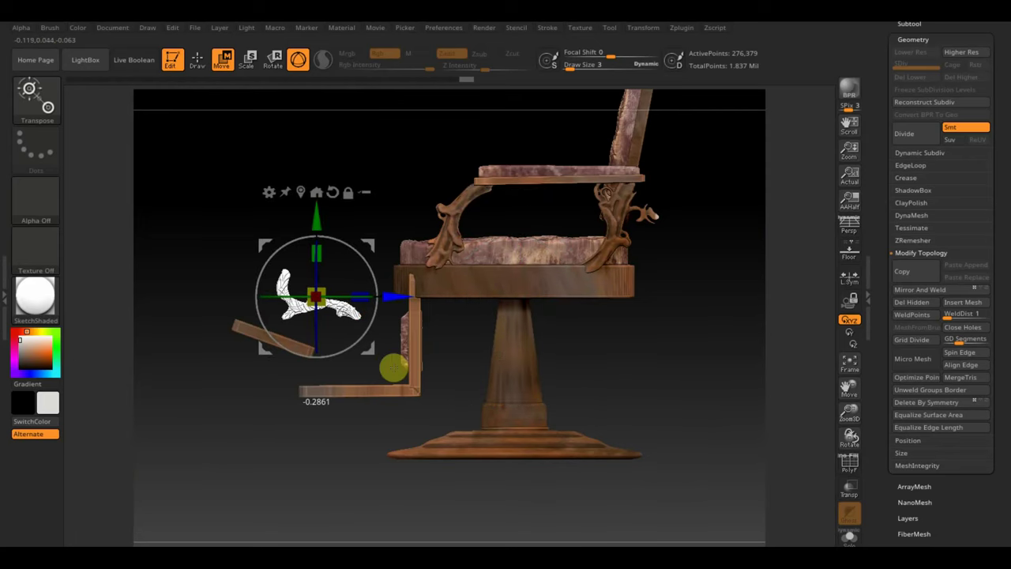
pyautogui.moveTo(316, 217); pyautogui.dragTo(291, 276)
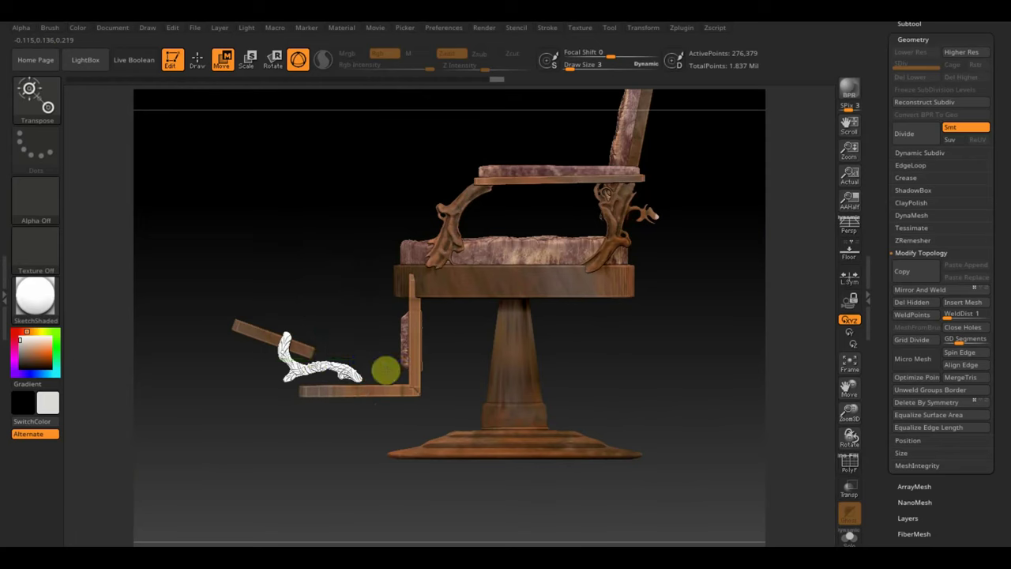
pyautogui.moveTo(389, 360); pyautogui.dragTo(377, 360)
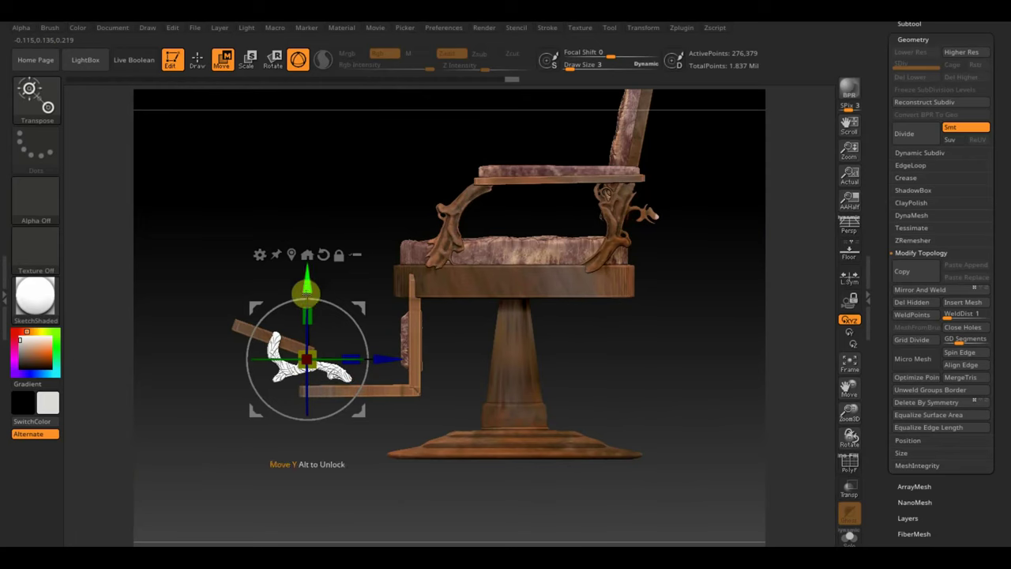
pyautogui.moveTo(309, 276); pyautogui.dragTo(306, 288)
pyautogui.moveTo(409, 292)
pyautogui.mouseDown()
pyautogui.moveTo(736, 374)
pyautogui.moveTo(395, 377)
pyautogui.moveTo(421, 380)
pyautogui.moveTo(492, 426)
pyautogui.moveTo(582, 392)
pyautogui.moveTo(541, 311)
pyautogui.moveTo(521, 309)
pyautogui.mouseUp()
pyautogui.moveTo(682, 345)
pyautogui.mouseDown()
pyautogui.moveTo(617, 349)
pyautogui.moveTo(580, 416)
pyautogui.moveTo(522, 447)
pyautogui.mouseUp()
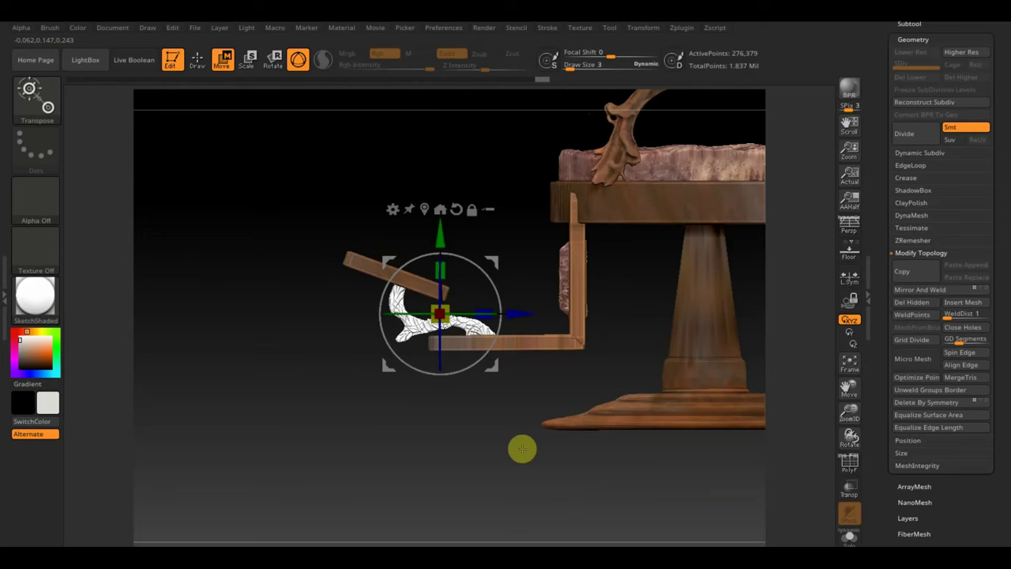
# Mirror And Weld it into a matching pair (552,758 points), check from several angles, and select the bar subtool
pyautogui.click(940, 290)
pyautogui.moveTo(451, 445); pyautogui.dragTo(535, 460)
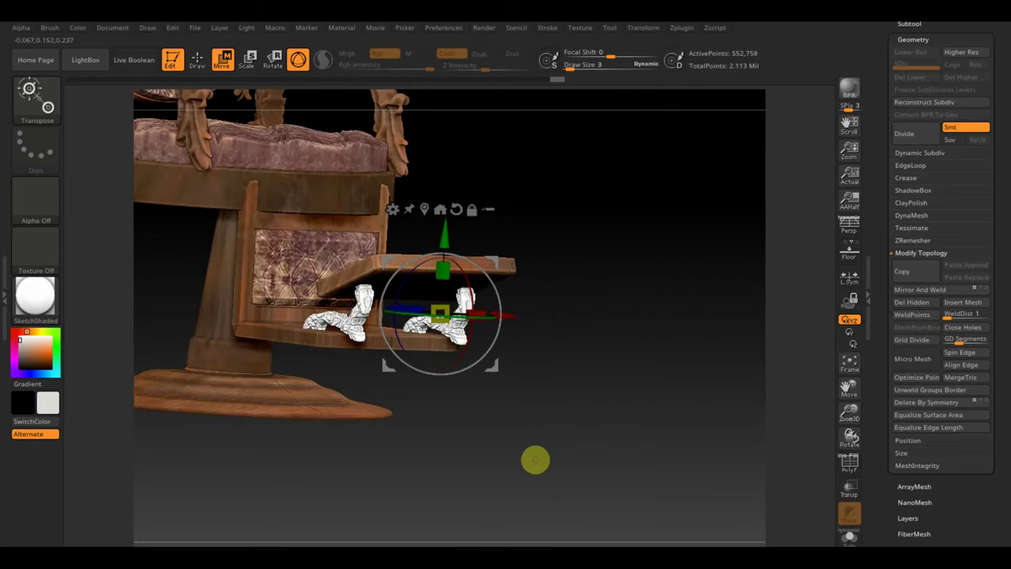
pyautogui.moveTo(535, 460); pyautogui.dragTo(700, 429)
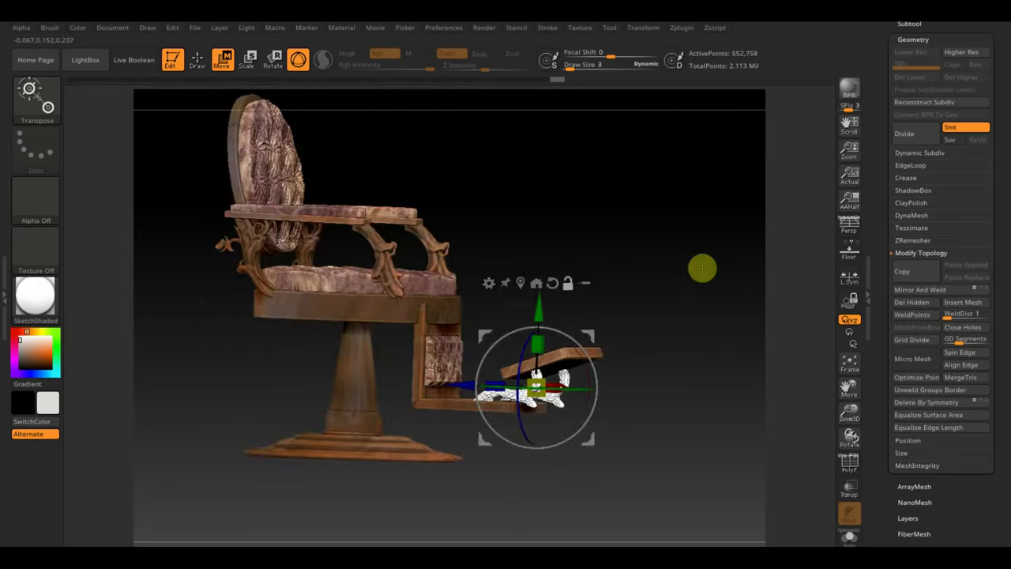
pyautogui.moveTo(702, 268); pyautogui.dragTo(721, 335)
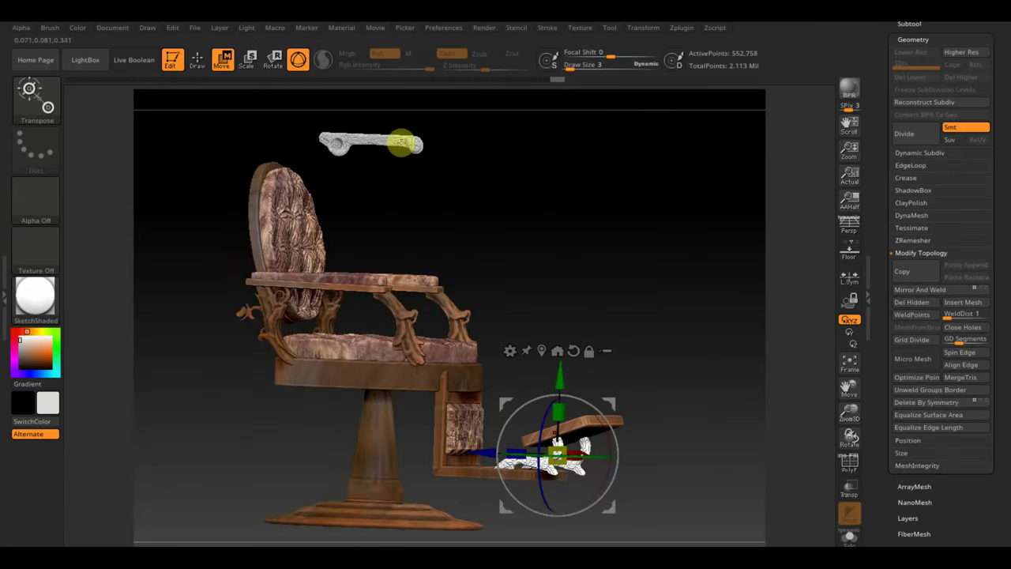
pyautogui.keyDown('alt'); pyautogui.click(400, 143); pyautogui.keyUp('alt')
# Move the carved white bar down onto the seat and right, then snap the gizmo to the lever piece
pyautogui.keyDown('alt'); pyautogui.moveTo(443, 135); pyautogui.dragTo(557, 191); pyautogui.keyUp('alt')
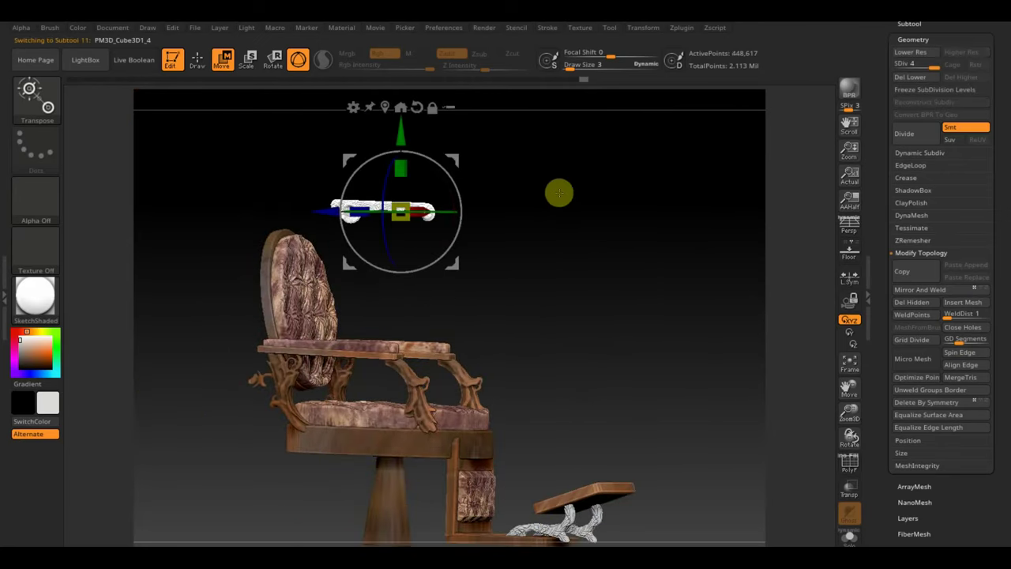
pyautogui.moveTo(467, 162); pyautogui.dragTo(416, 391)
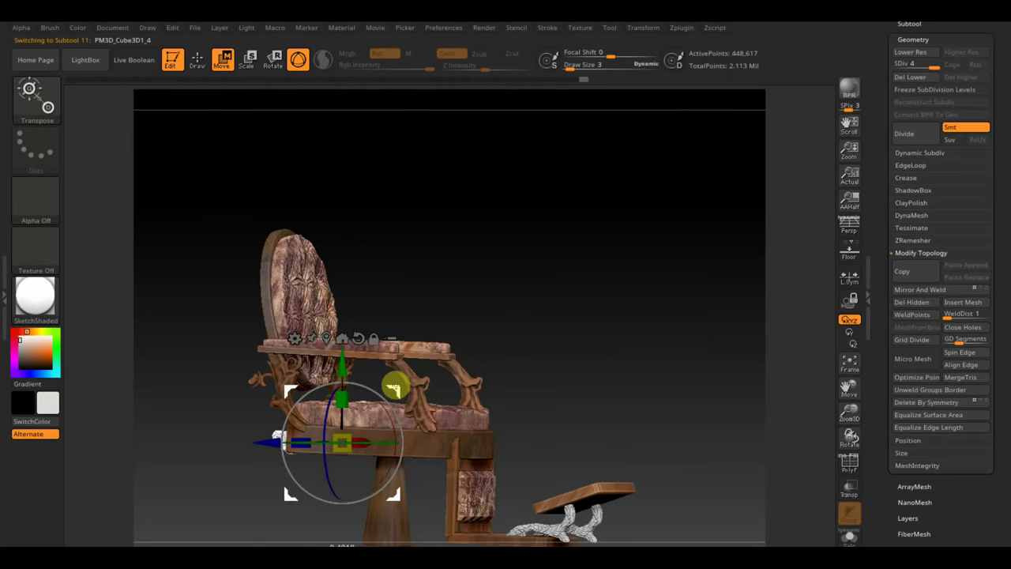
pyautogui.keyDown('shift'); pyautogui.moveTo(521, 364); pyautogui.dragTo(618, 368); pyautogui.keyUp('shift')
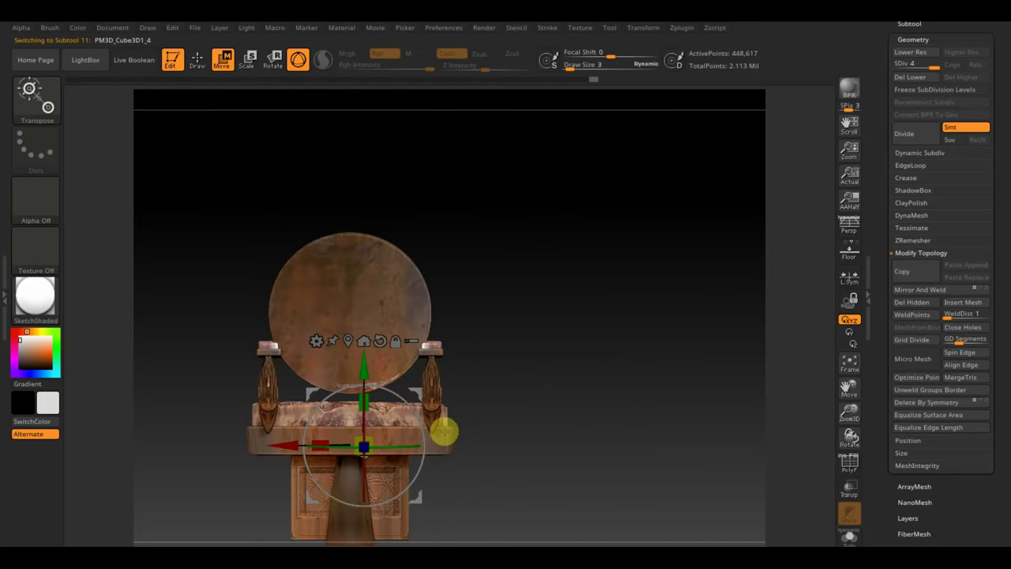
pyautogui.moveTo(317, 442); pyautogui.dragTo(291, 444)
pyautogui.moveTo(317, 450); pyautogui.dragTo(377, 466)
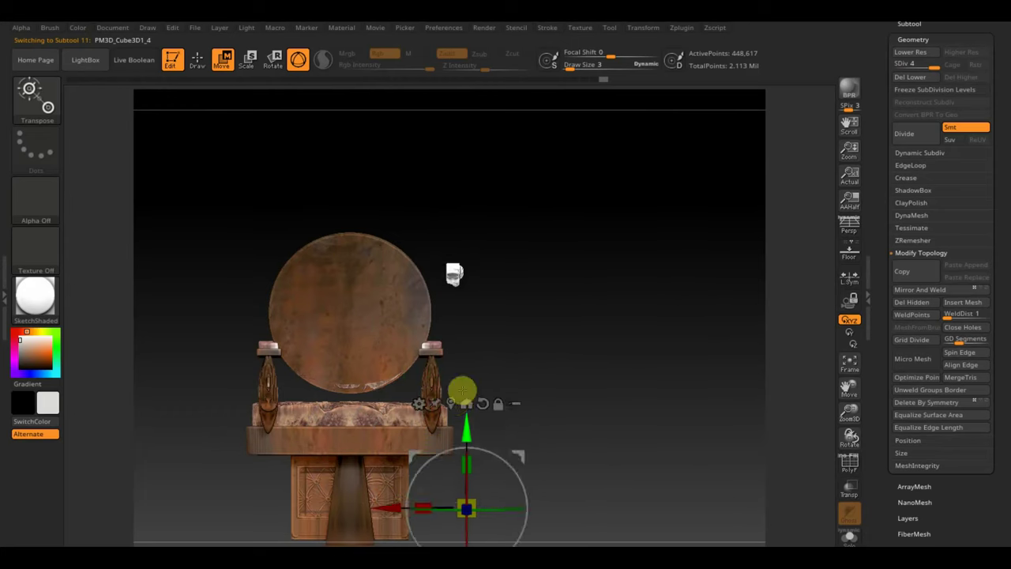
pyautogui.moveTo(453, 270); pyautogui.dragTo(454, 421)
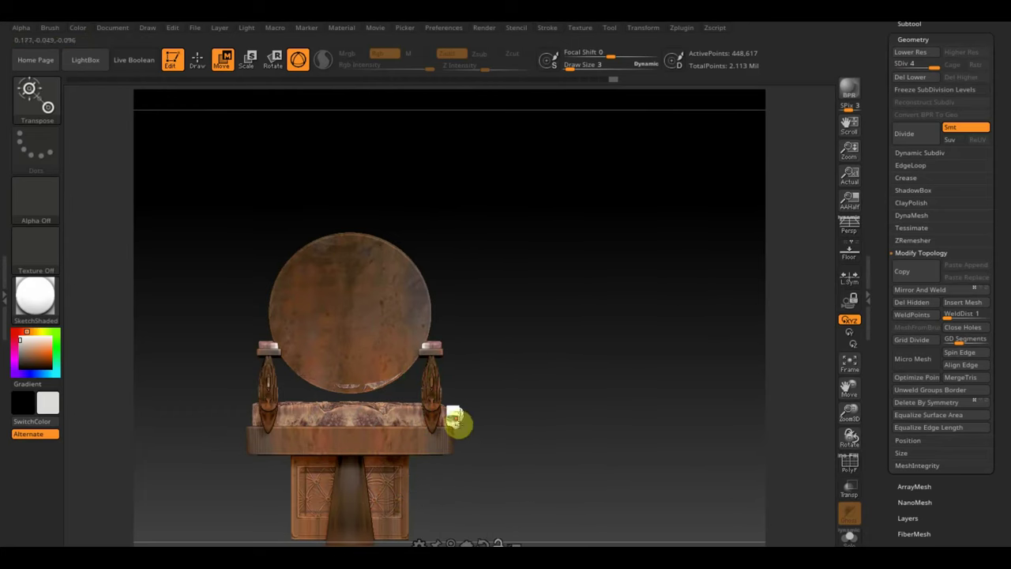
pyautogui.click(453, 416)
pyautogui.moveTo(582, 426)
pyautogui.keyDown('alt'); pyautogui.mouseDown()
pyautogui.moveTo(584, 336)
pyautogui.moveTo(655, 294)
pyautogui.mouseUp(); pyautogui.keyUp('alt')
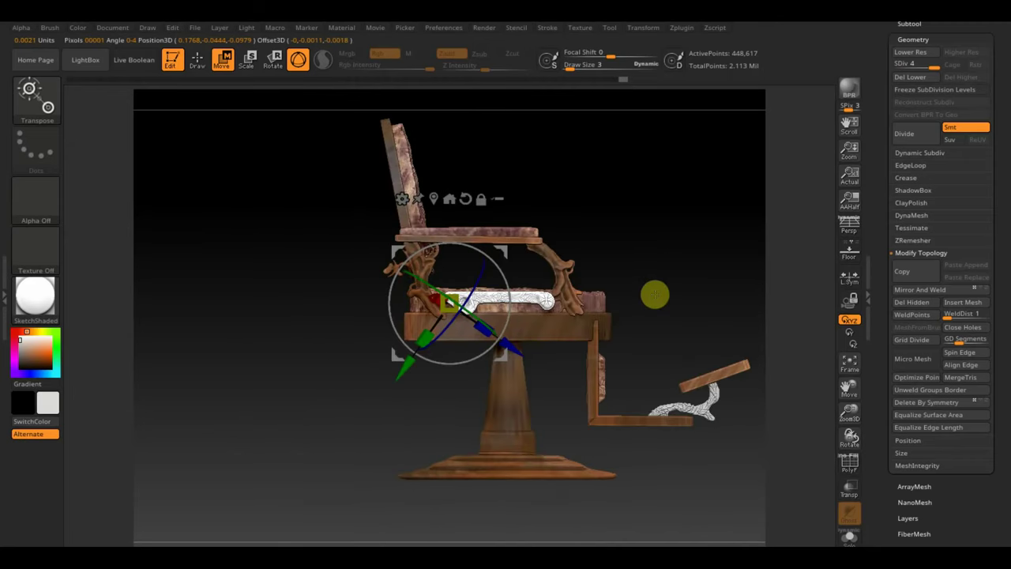
# Shift the lever piece sideways and rotate it about 7 degrees, checking it from below and the side
pyautogui.hotkey('ctrl', 'z')
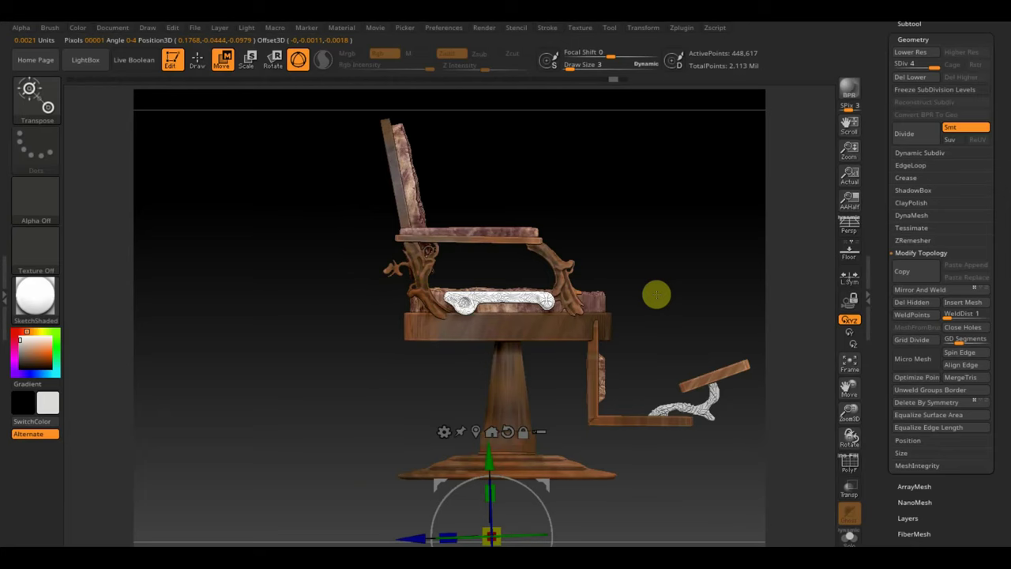
pyautogui.moveTo(490, 450)
pyautogui.keyDown('alt'); pyautogui.mouseDown()
pyautogui.moveTo(456, 221)
pyautogui.moveTo(479, 251)
pyautogui.mouseUp(); pyautogui.keyUp('alt')
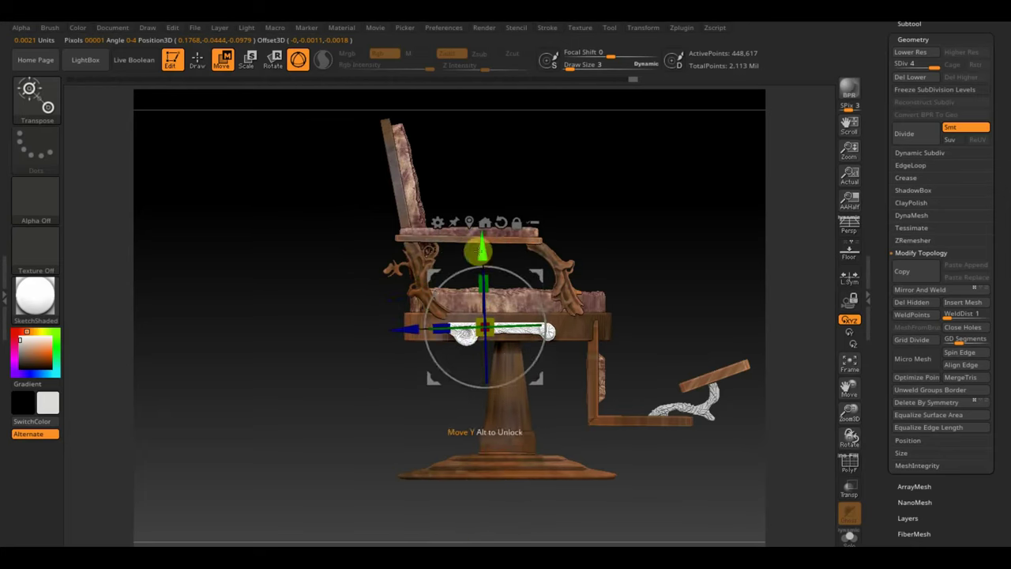
pyautogui.moveTo(348, 462)
pyautogui.mouseDown()
pyautogui.moveTo(329, 426)
pyautogui.moveTo(373, 503)
pyautogui.moveTo(448, 251)
pyautogui.moveTo(465, 274)
pyautogui.mouseUp()
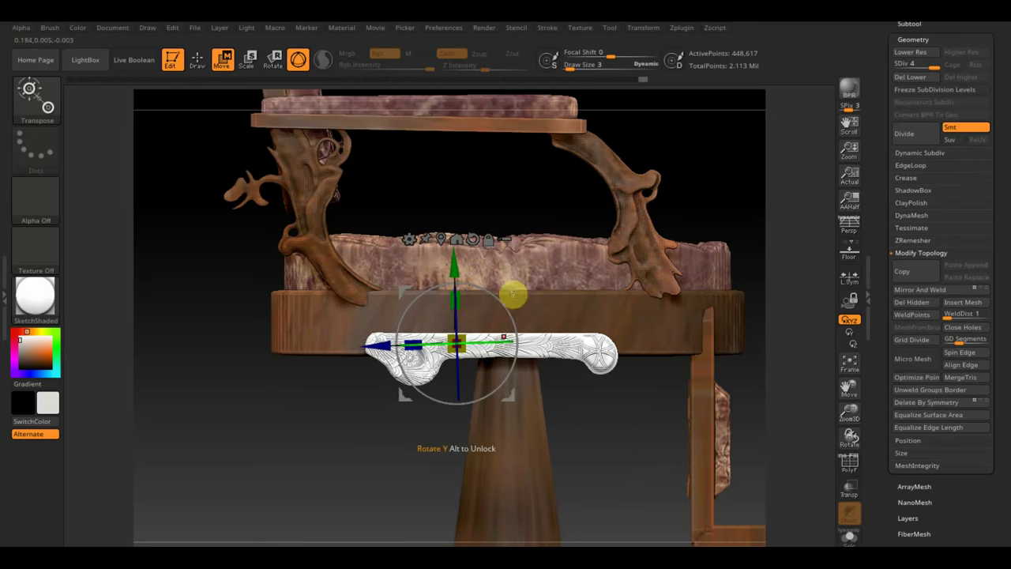
pyautogui.moveTo(377, 346); pyautogui.dragTo(377, 345)
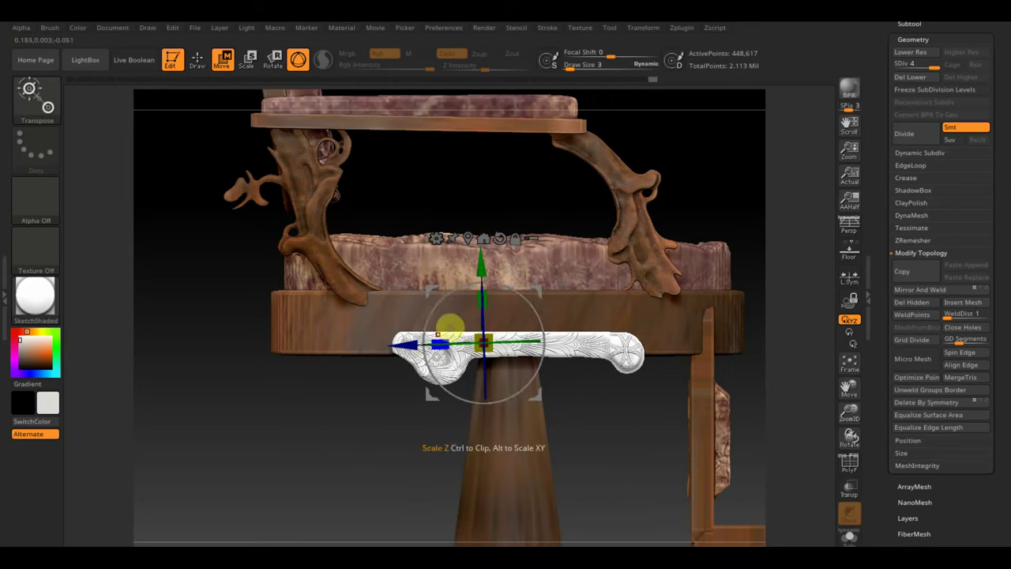
pyautogui.moveTo(303, 438)
pyautogui.mouseDown()
pyautogui.moveTo(293, 479)
pyautogui.moveTo(282, 399)
pyautogui.mouseUp()
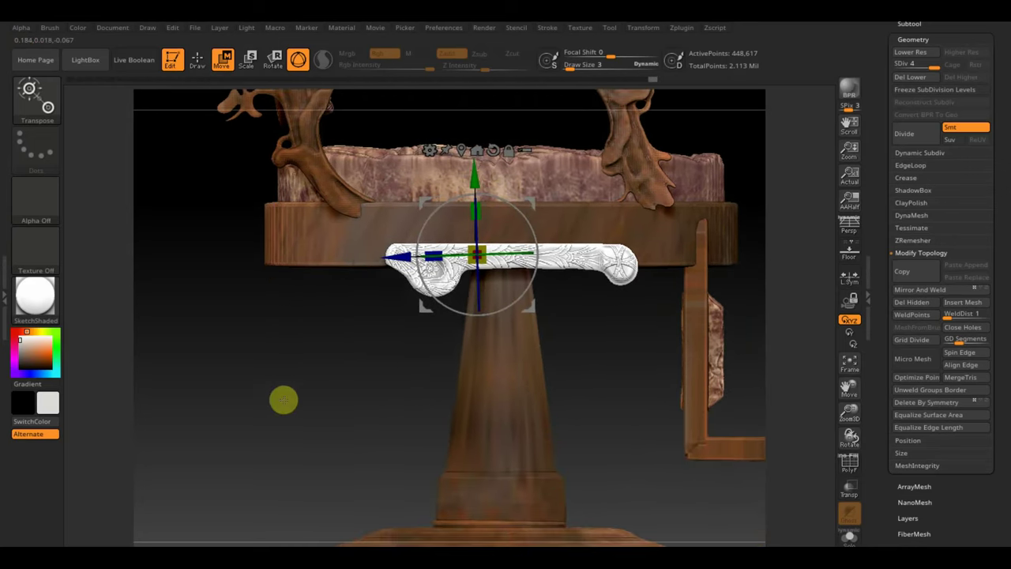
pyautogui.moveTo(518, 275)
pyautogui.mouseDown()
pyautogui.moveTo(536, 248)
pyautogui.moveTo(395, 406)
pyautogui.mouseUp()
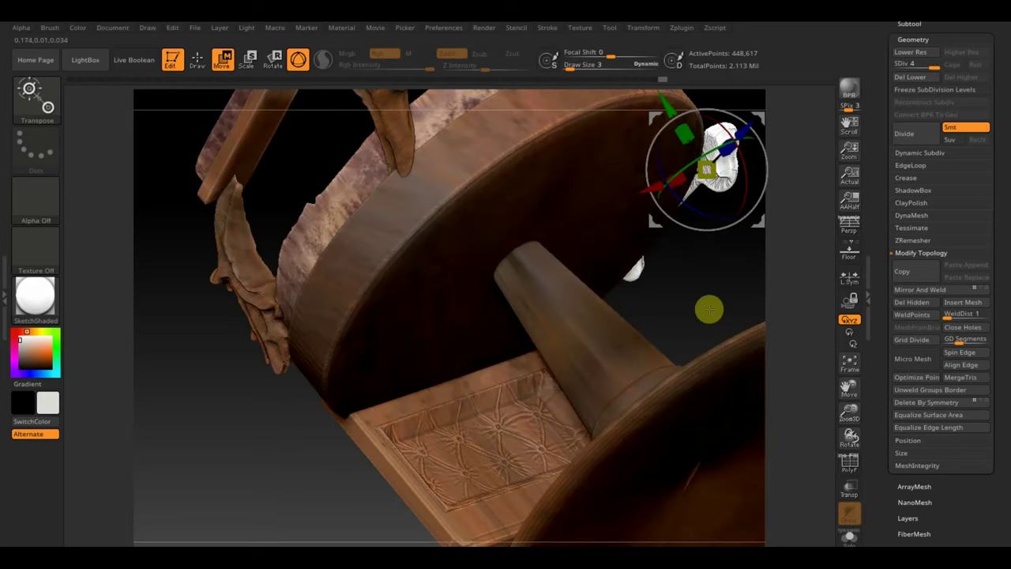
pyautogui.moveTo(709, 307)
pyautogui.mouseDown()
pyautogui.moveTo(680, 358)
pyautogui.moveTo(682, 256)
pyautogui.moveTo(261, 437)
pyautogui.moveTo(258, 397)
pyautogui.moveTo(198, 397)
pyautogui.moveTo(253, 366)
pyautogui.mouseUp()
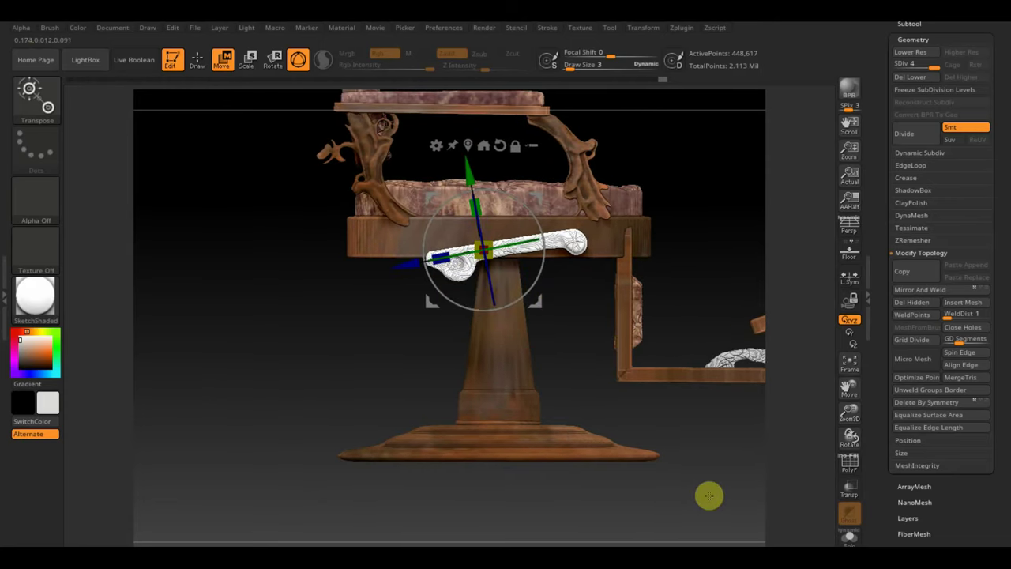
pyautogui.moveTo(706, 492)
pyautogui.mouseDown()
pyautogui.moveTo(689, 474)
pyautogui.moveTo(597, 473)
pyautogui.moveTo(631, 384)
pyautogui.moveTo(627, 432)
pyautogui.moveTo(589, 440)
pyautogui.moveTo(593, 418)
pyautogui.moveTo(641, 491)
pyautogui.moveTo(580, 511)
pyautogui.mouseUp()
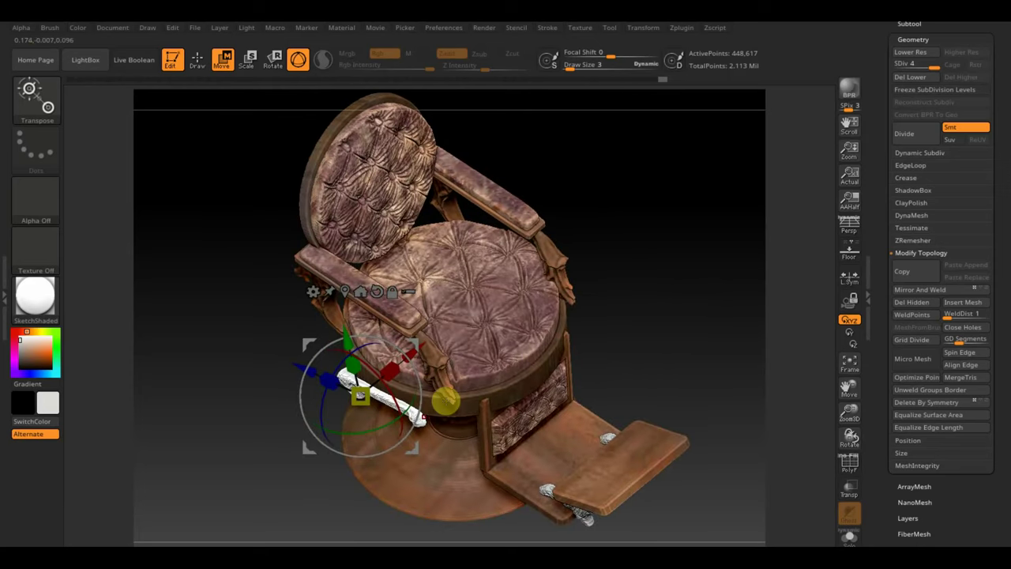
# Nudge the lever piece slightly and check it from directly above
pyautogui.moveTo(412, 344); pyautogui.dragTo(414, 346)
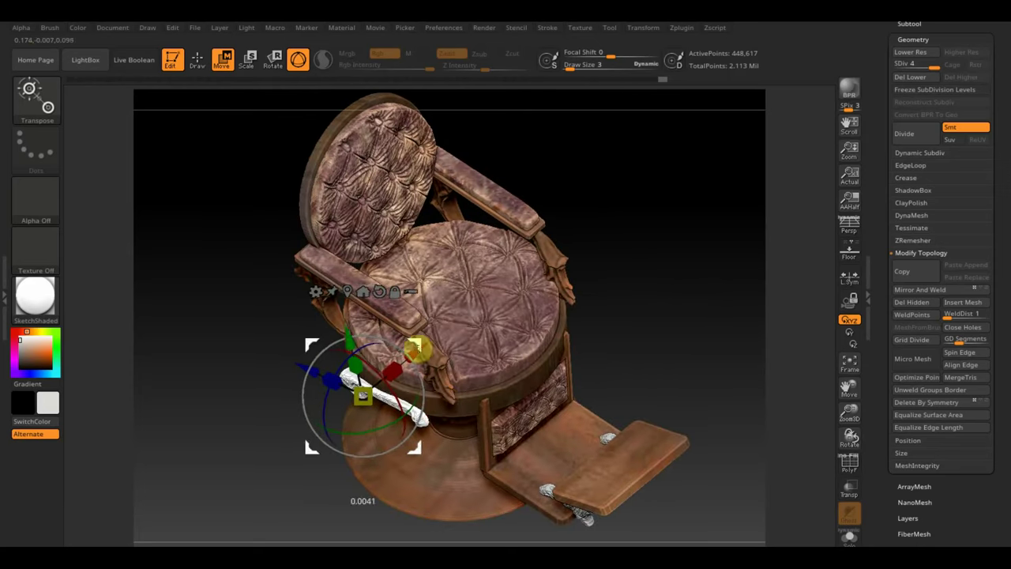
pyautogui.moveTo(638, 271); pyautogui.dragTo(652, 317)
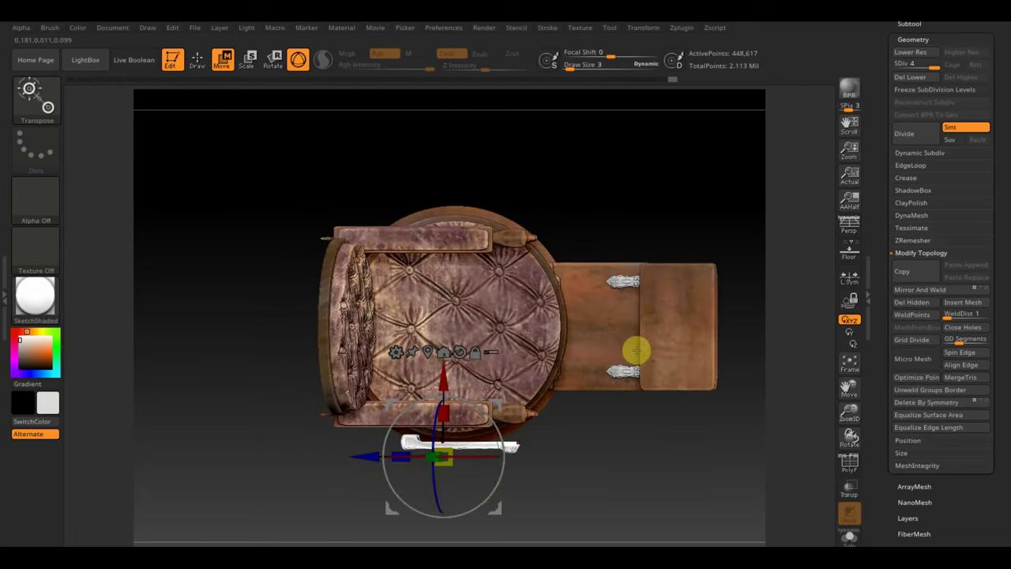
pyautogui.scroll(3, 637, 350)
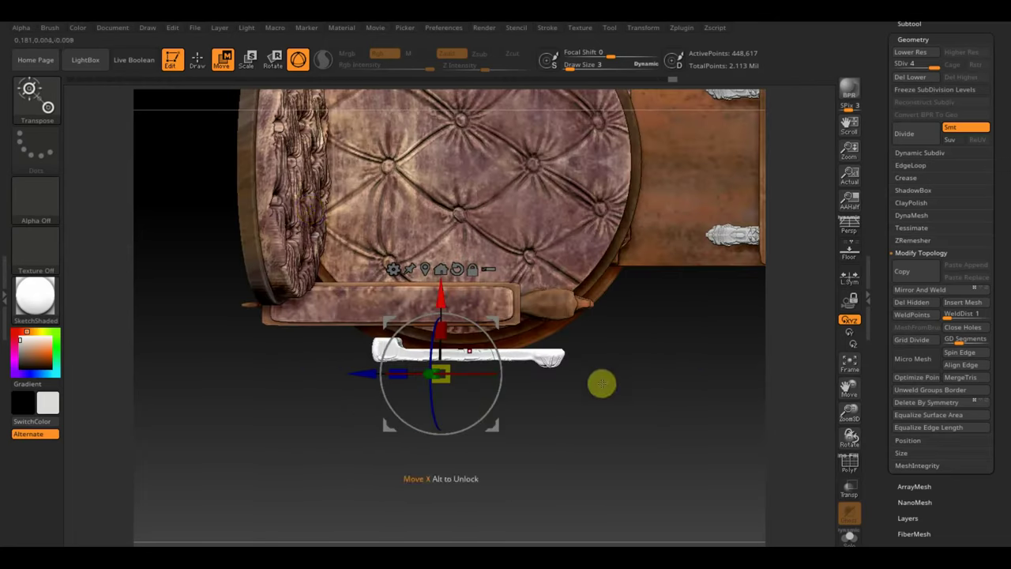
# Switch to Draw, mask a rectangle over the chair, and set Stroke to FreeHand with Alpha Off
pyautogui.click(203, 65)
pyautogui.moveTo(214, 192)
pyautogui.keyDown('ctrl'); pyautogui.mouseDown()
pyautogui.moveTo(429, 345)
pyautogui.moveTo(457, 344)
pyautogui.mouseUp(); pyautogui.keyUp('ctrl')
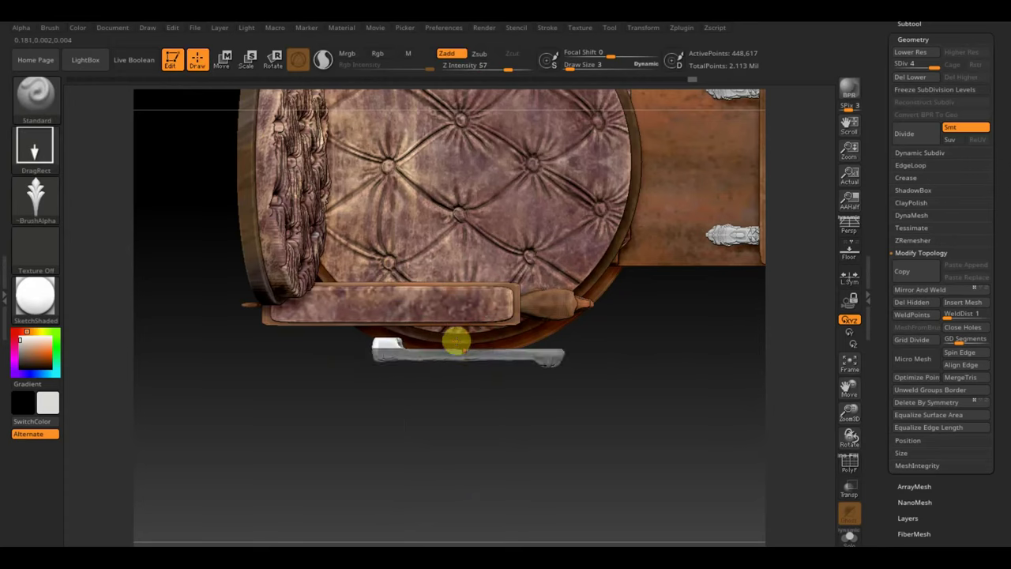
pyautogui.click(47, 152)
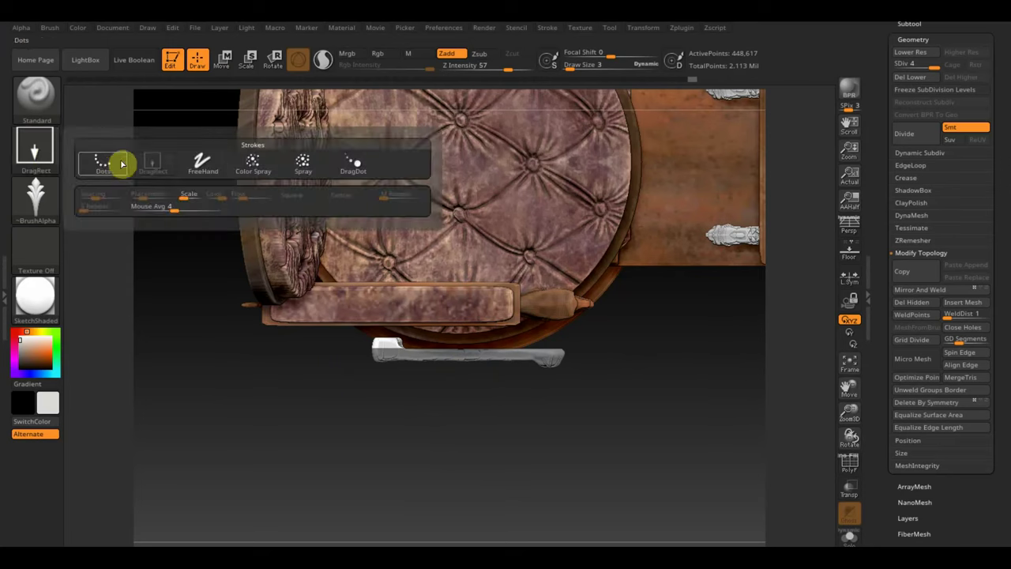
pyautogui.click(203, 164)
pyautogui.click(35, 197)
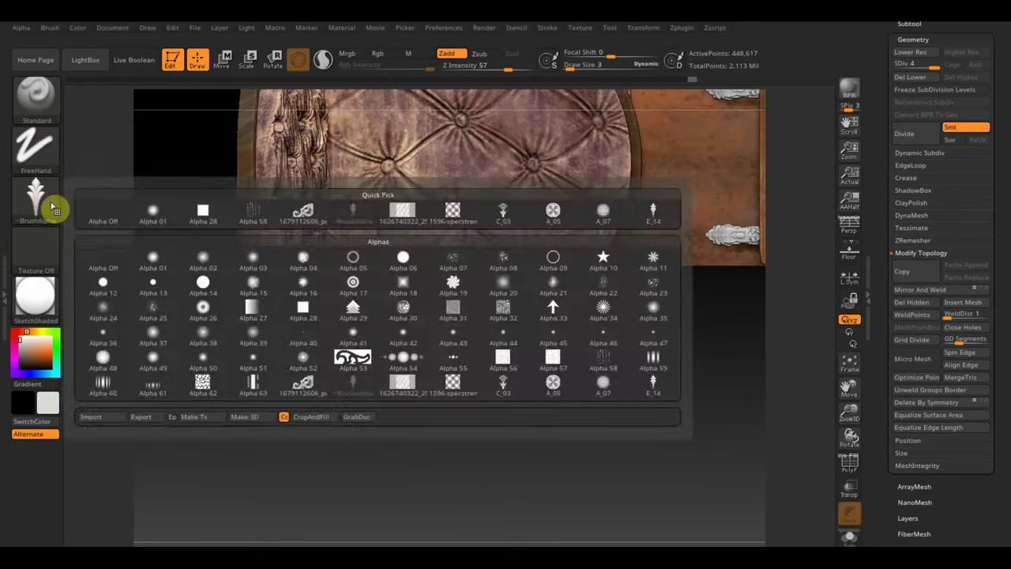
pyautogui.click(99, 210)
pyautogui.click(35, 96)
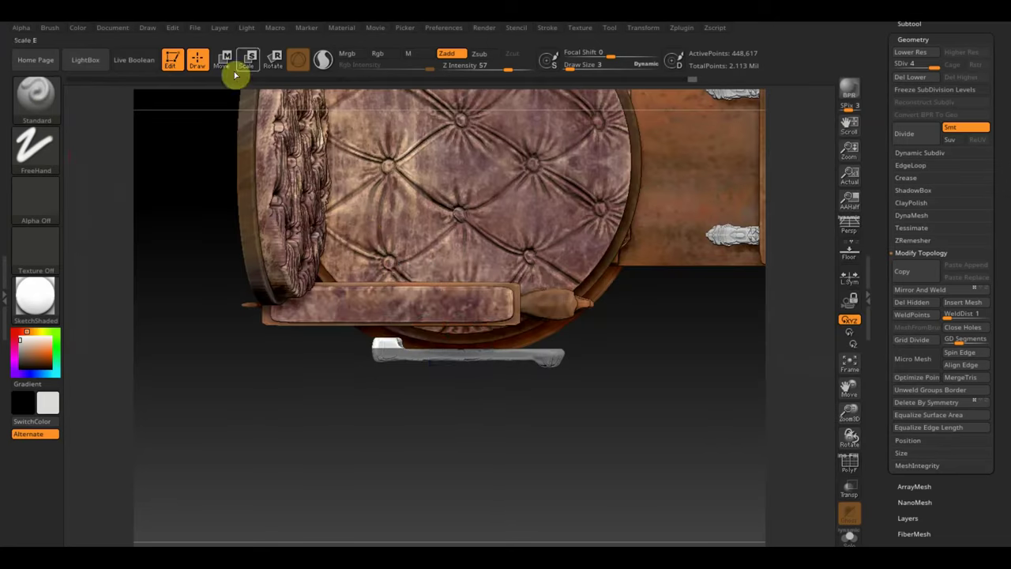
# In Move mode, raise the lever slightly and orbit to a straight front view
pyautogui.click(222, 61)
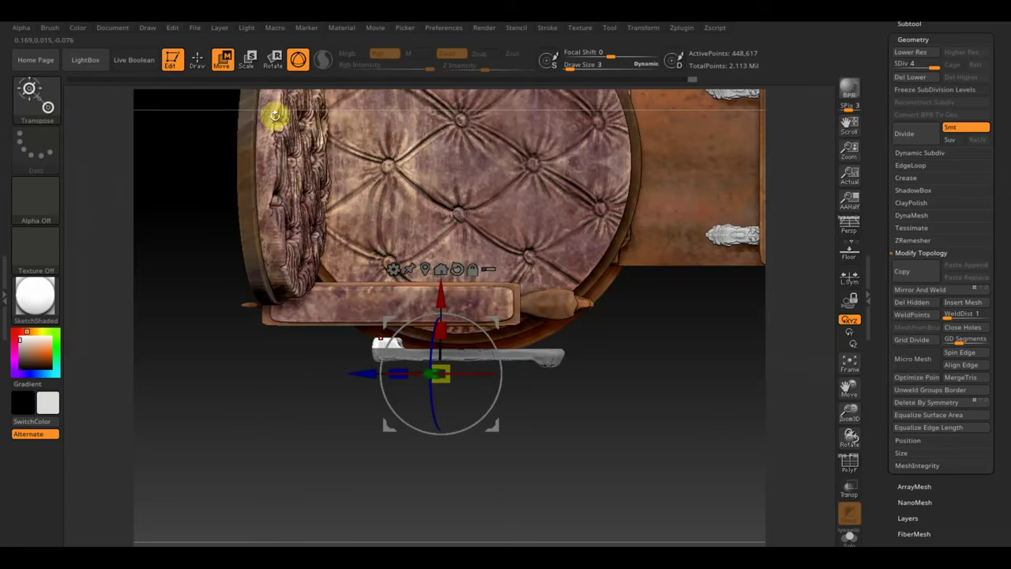
pyautogui.moveTo(432, 290); pyautogui.dragTo(438, 282)
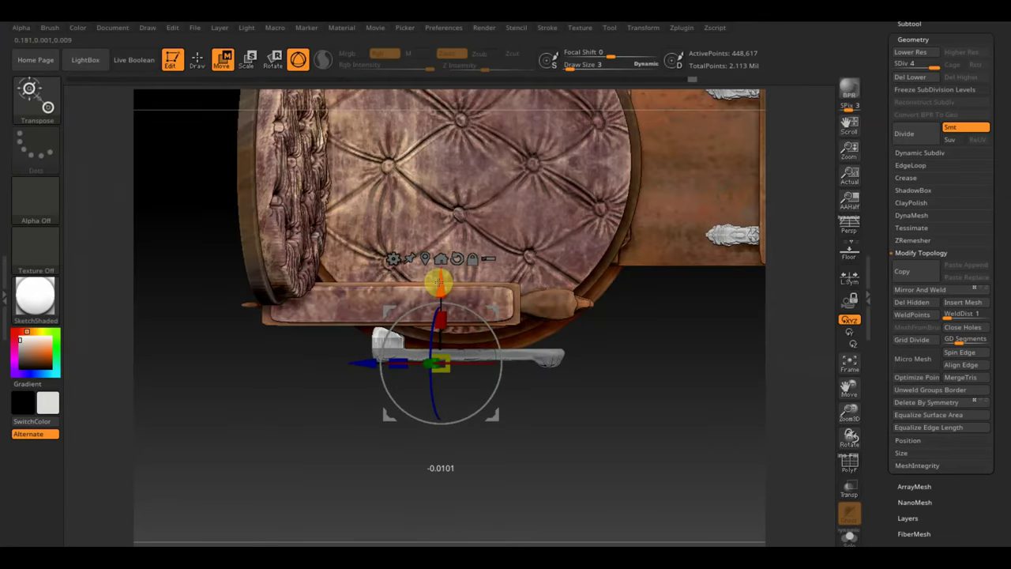
pyautogui.moveTo(596, 470)
pyautogui.mouseDown()
pyautogui.moveTo(661, 293)
pyautogui.moveTo(704, 293)
pyautogui.moveTo(707, 127)
pyautogui.moveTo(692, 197)
pyautogui.moveTo(720, 251)
pyautogui.moveTo(603, 413)
pyautogui.moveTo(581, 522)
pyautogui.mouseUp()
pyautogui.moveTo(388, 490); pyautogui.dragTo(378, 519)
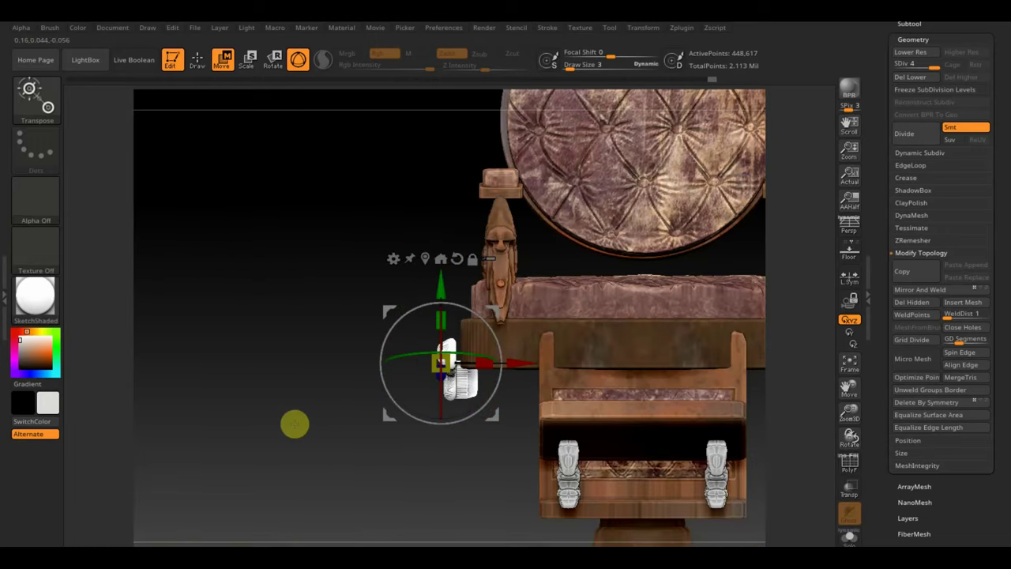
# Drop the lever to a lower subdivision level, then append a Cylinder3D mesh as a new subtool
pyautogui.moveTo(1004, 59); pyautogui.dragTo(1005, 108)
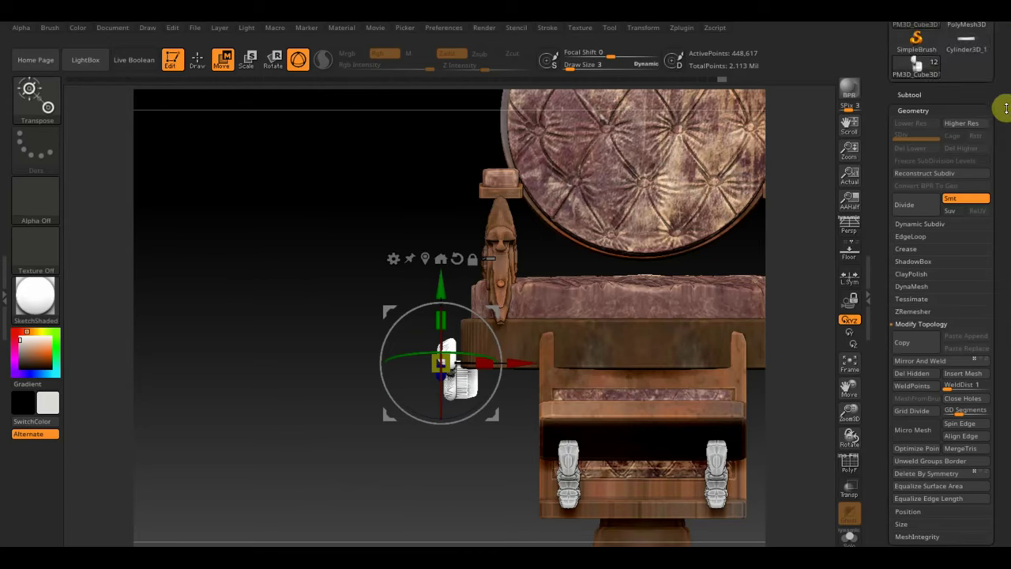
pyautogui.click(919, 288)
pyautogui.click(916, 302)
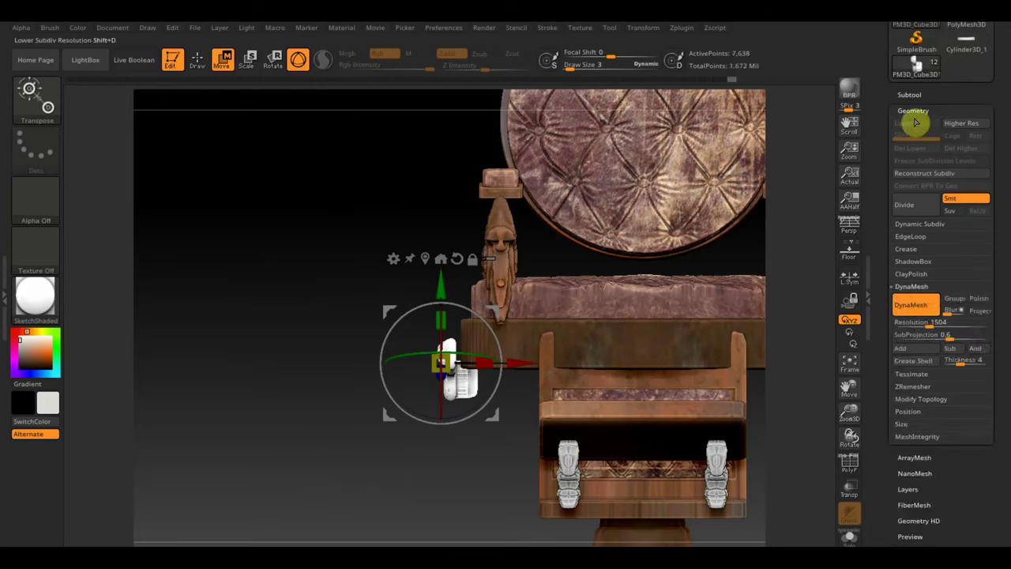
pyautogui.click(912, 94)
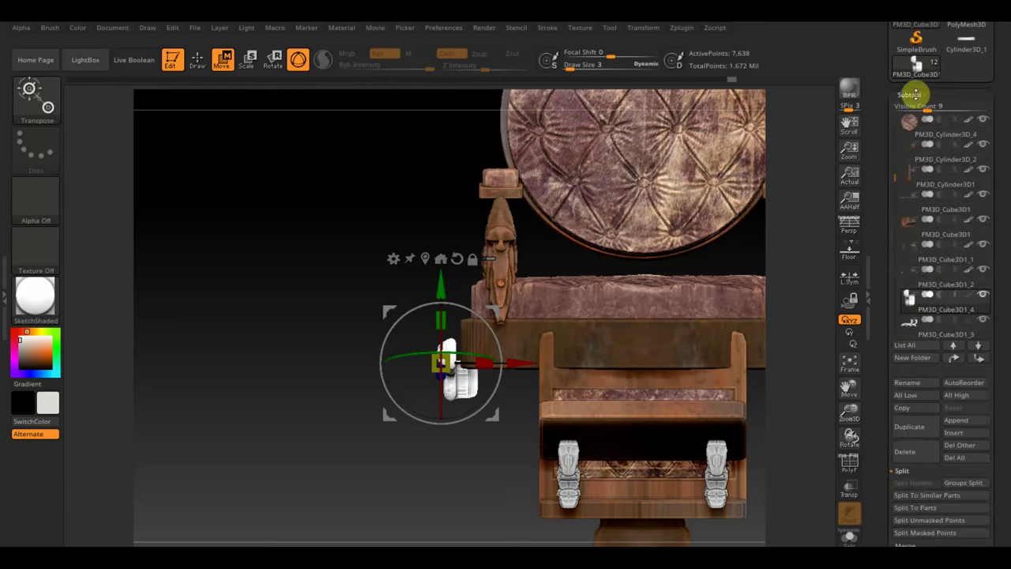
pyautogui.click(964, 422)
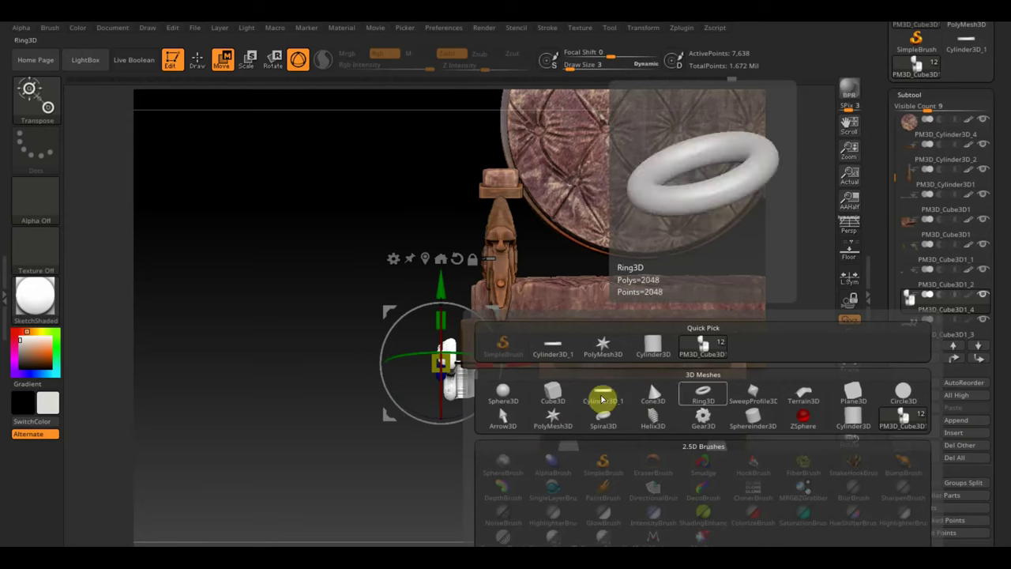
pyautogui.click(851, 421)
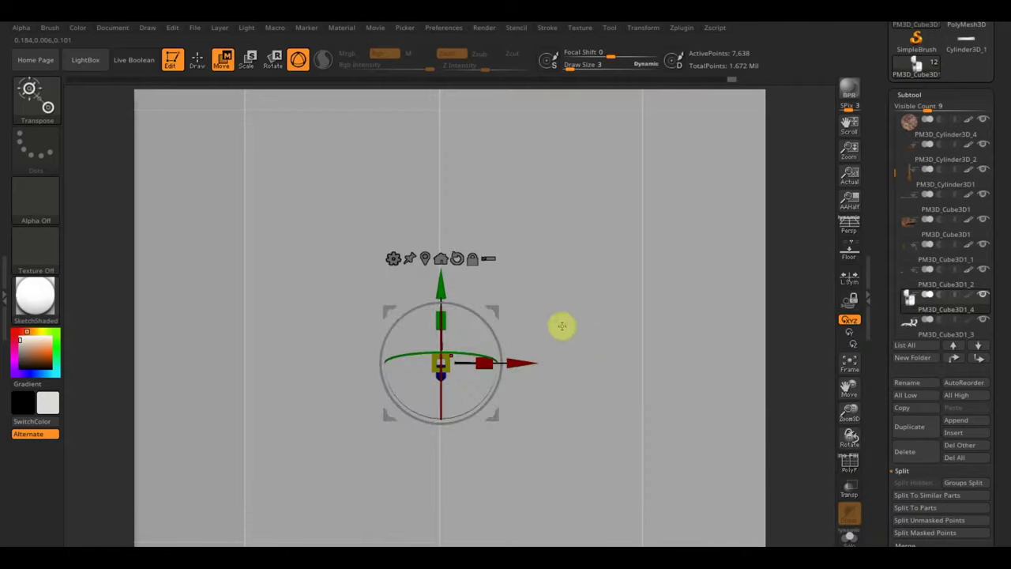
# Insert the Cylinder3D subtool, frame it with F, and turn the gizmo about 90 degrees
pyautogui.click(553, 355)
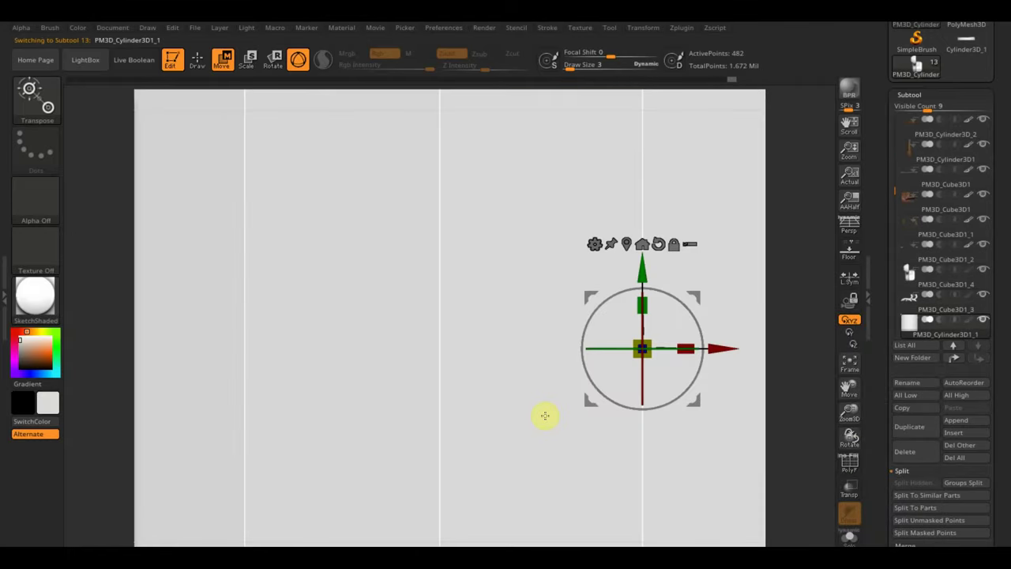
pyautogui.click(857, 370)
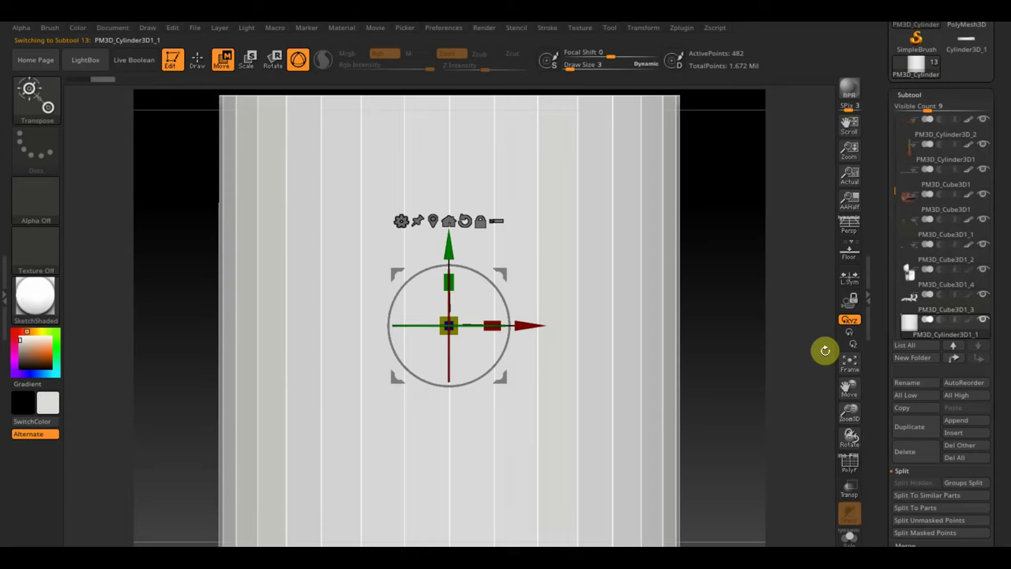
pyautogui.press('f')
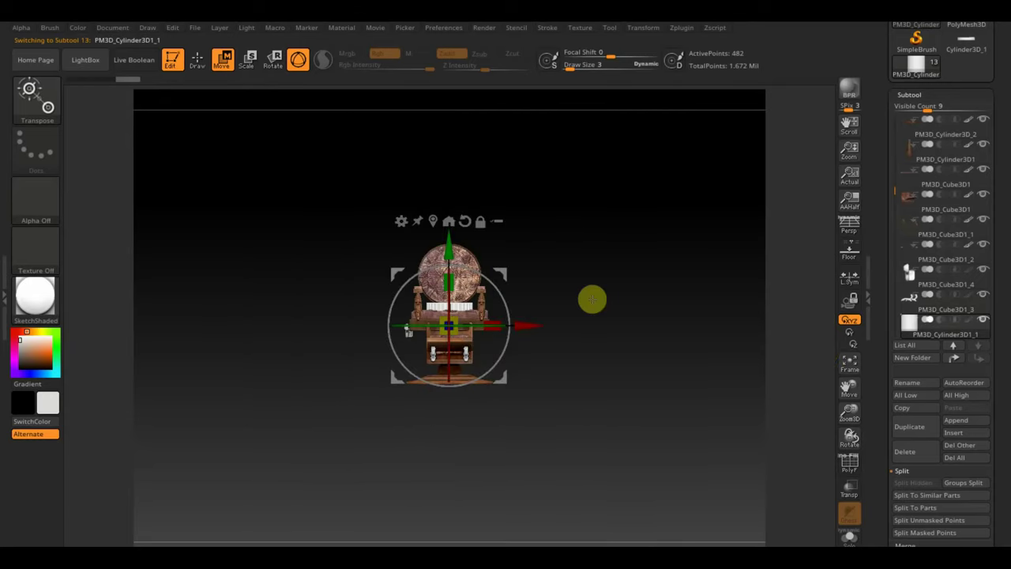
pyautogui.press('f')
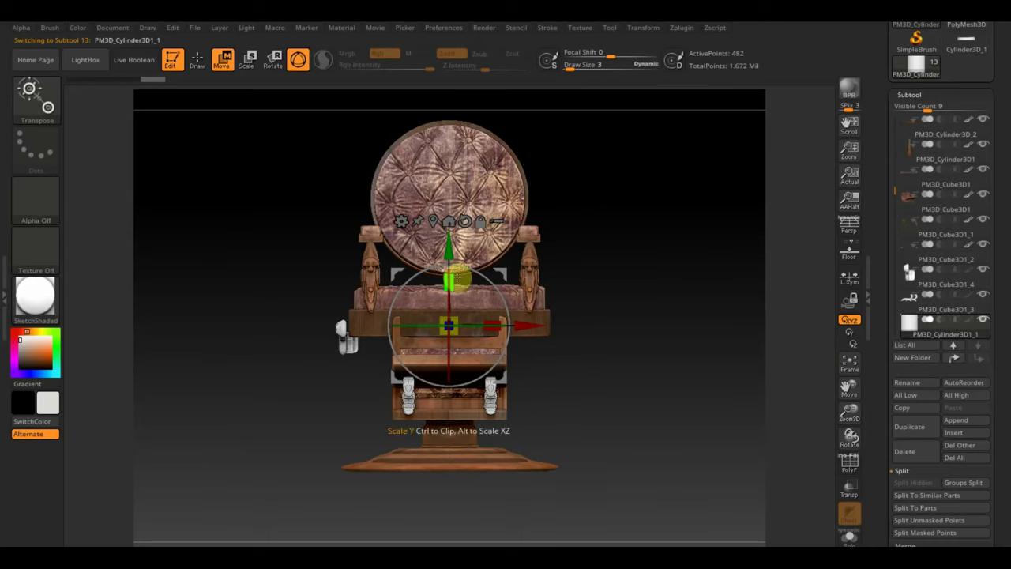
pyautogui.moveTo(458, 276)
pyautogui.mouseDown()
pyautogui.moveTo(512, 353)
pyautogui.moveTo(473, 293)
pyautogui.mouseUp()
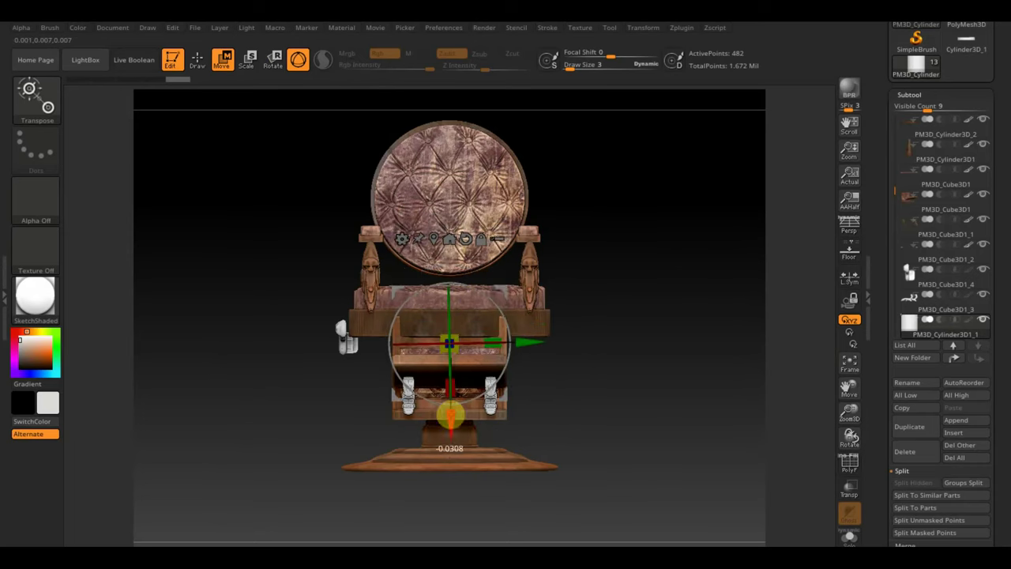
pyautogui.moveTo(450, 413)
pyautogui.mouseDown()
pyautogui.moveTo(682, 419)
pyautogui.moveTo(656, 413)
pyautogui.moveTo(569, 345)
pyautogui.mouseUp()
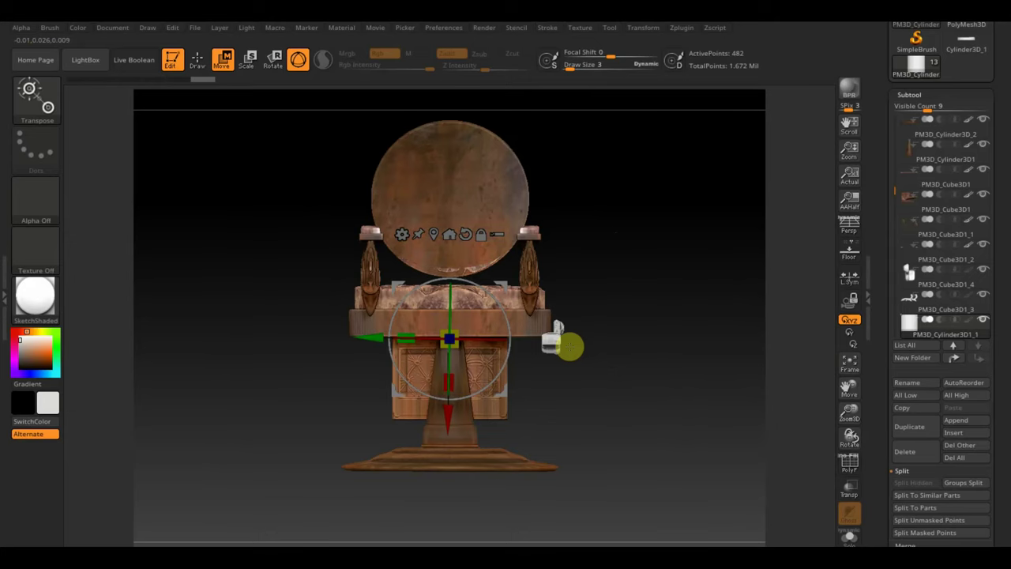
pyautogui.scroll(3, 568, 345)
# Move the cylinder under the seat and scale it into a wide horizontal bar across the pedestal
pyautogui.moveTo(372, 343)
pyautogui.mouseDown()
pyautogui.moveTo(384, 340)
pyautogui.moveTo(380, 355)
pyautogui.mouseUp()
pyautogui.moveTo(382, 289); pyautogui.dragTo(376, 290)
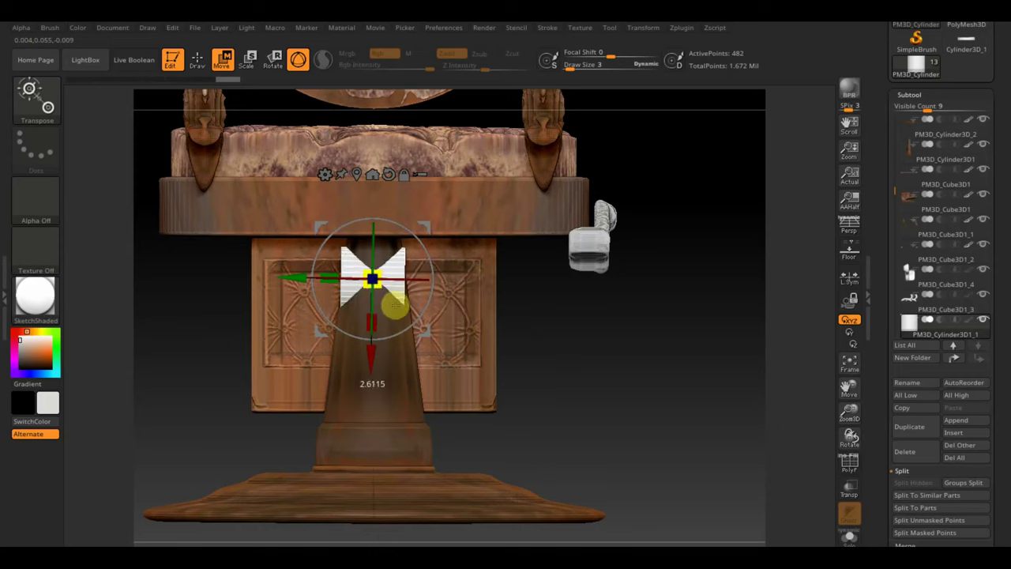
pyautogui.moveTo(519, 336); pyautogui.dragTo(604, 357)
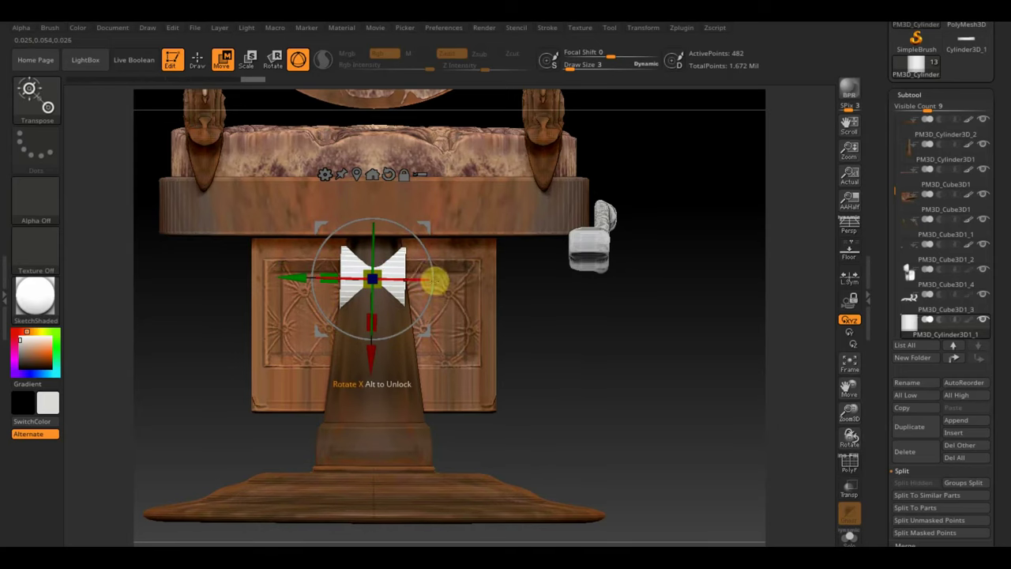
pyautogui.moveTo(450, 308); pyautogui.dragTo(640, 356)
pyautogui.moveTo(465, 285); pyautogui.dragTo(505, 296)
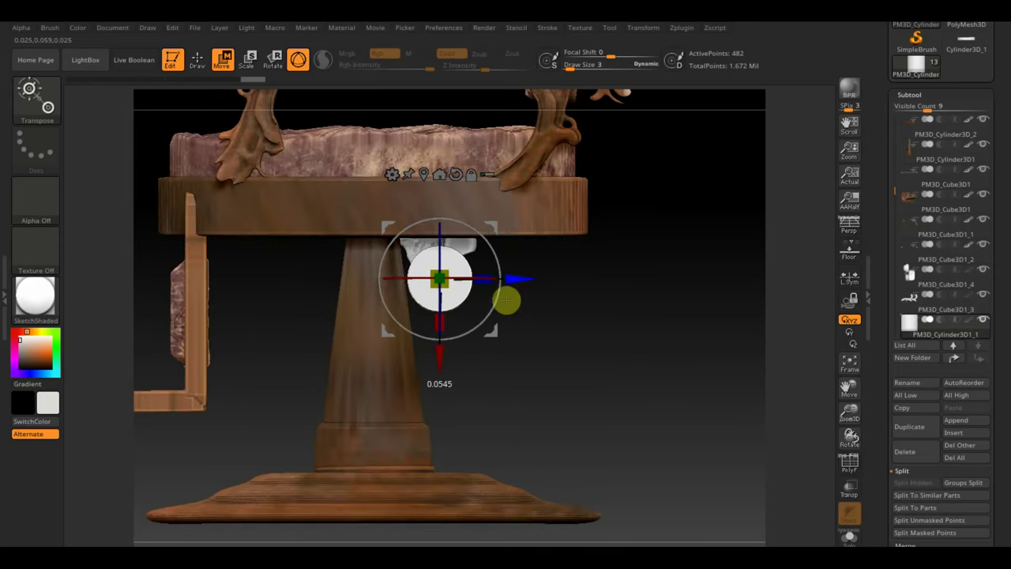
pyautogui.moveTo(436, 368)
pyautogui.mouseDown()
pyautogui.moveTo(439, 340)
pyautogui.moveTo(593, 360)
pyautogui.mouseUp()
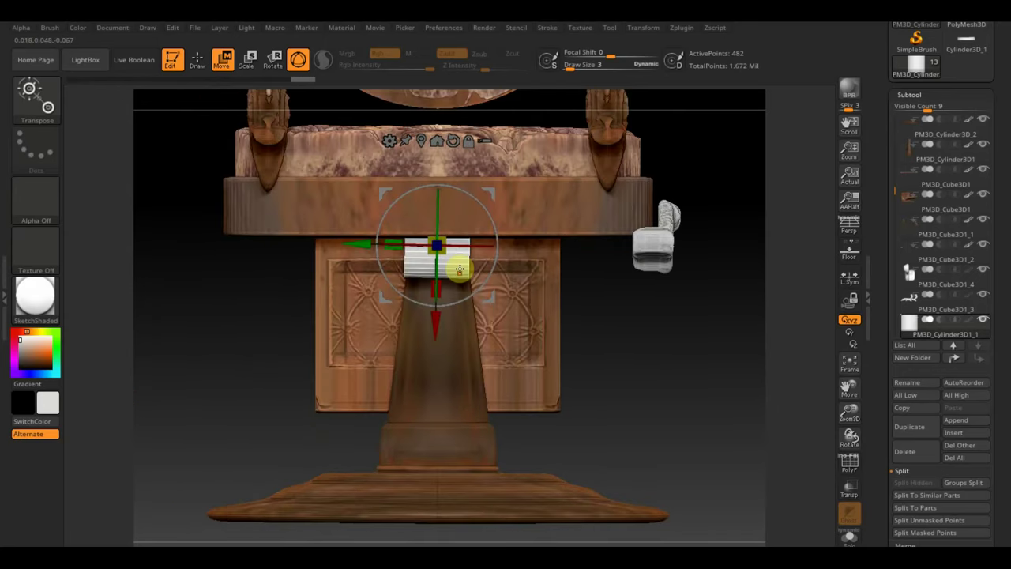
pyautogui.moveTo(395, 242); pyautogui.dragTo(274, 241)
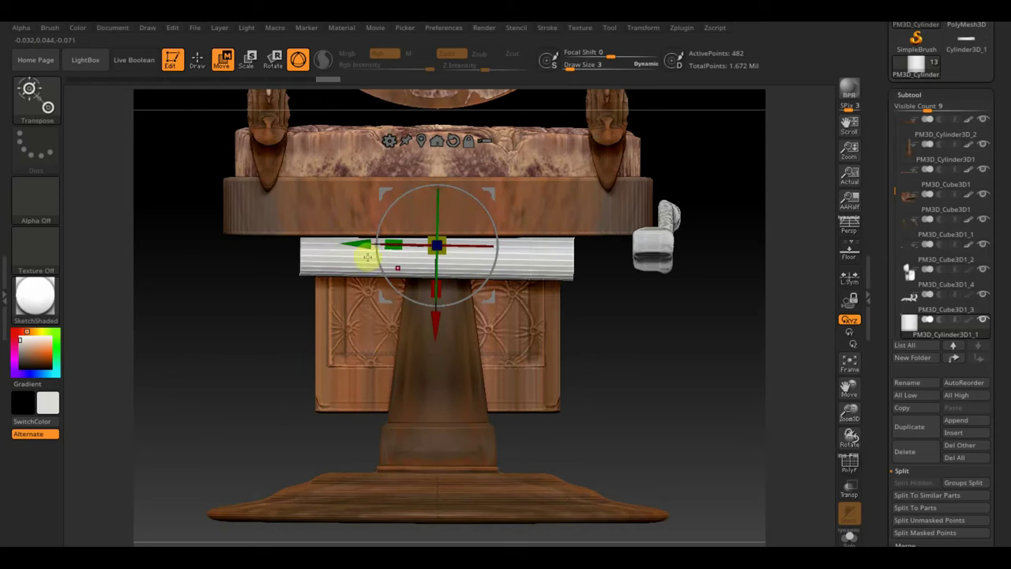
pyautogui.moveTo(440, 251)
pyautogui.mouseDown()
pyautogui.moveTo(433, 245)
pyautogui.moveTo(492, 219)
pyautogui.moveTo(502, 228)
pyautogui.mouseUp()
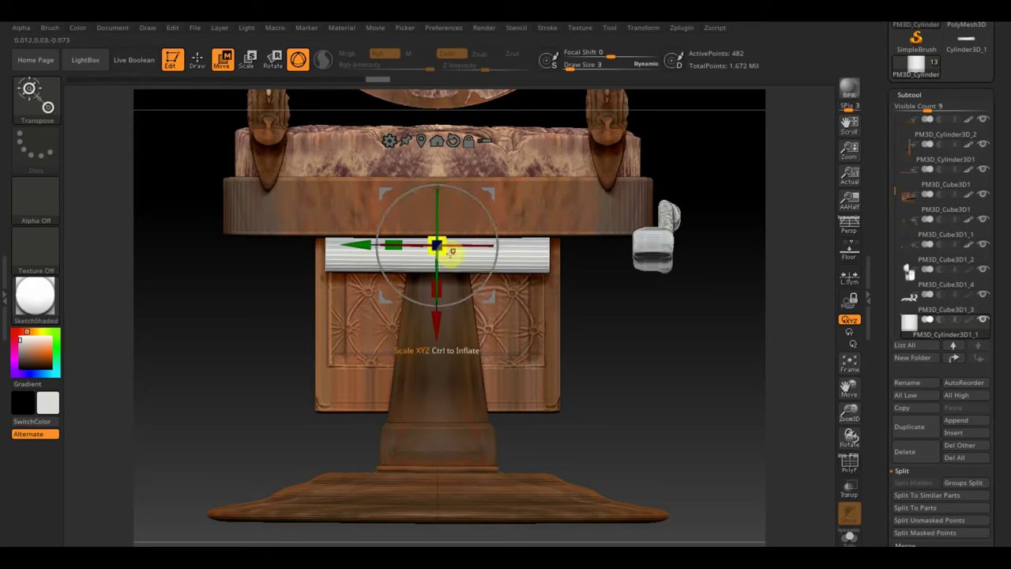
# Shorten and thin the cylinder into a narrow rod and slide it right toward the lever handle
pyautogui.moveTo(439, 250); pyautogui.dragTo(432, 228)
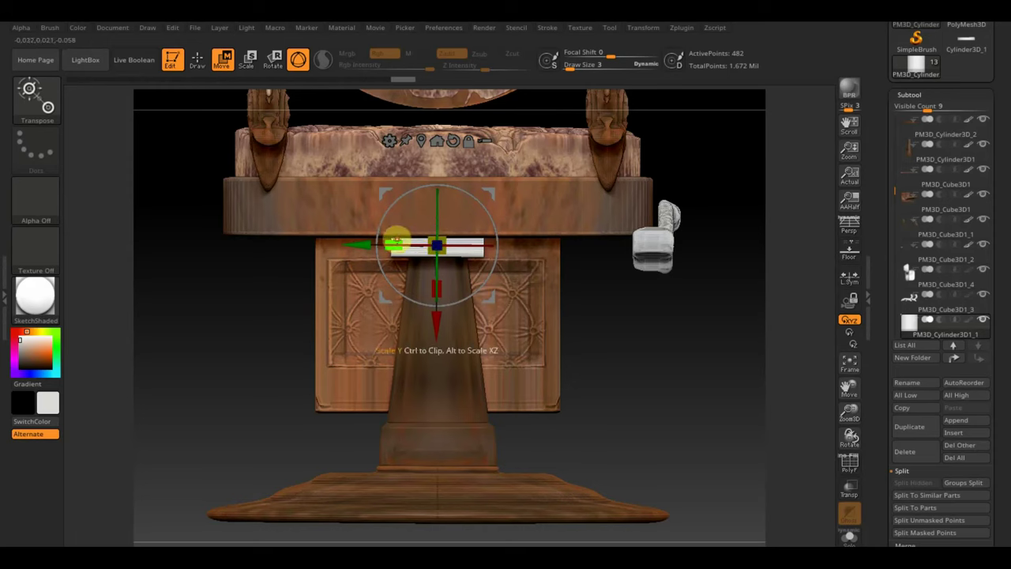
pyautogui.moveTo(394, 240)
pyautogui.mouseDown()
pyautogui.moveTo(328, 251)
pyautogui.moveTo(433, 255)
pyautogui.moveTo(460, 276)
pyautogui.mouseUp()
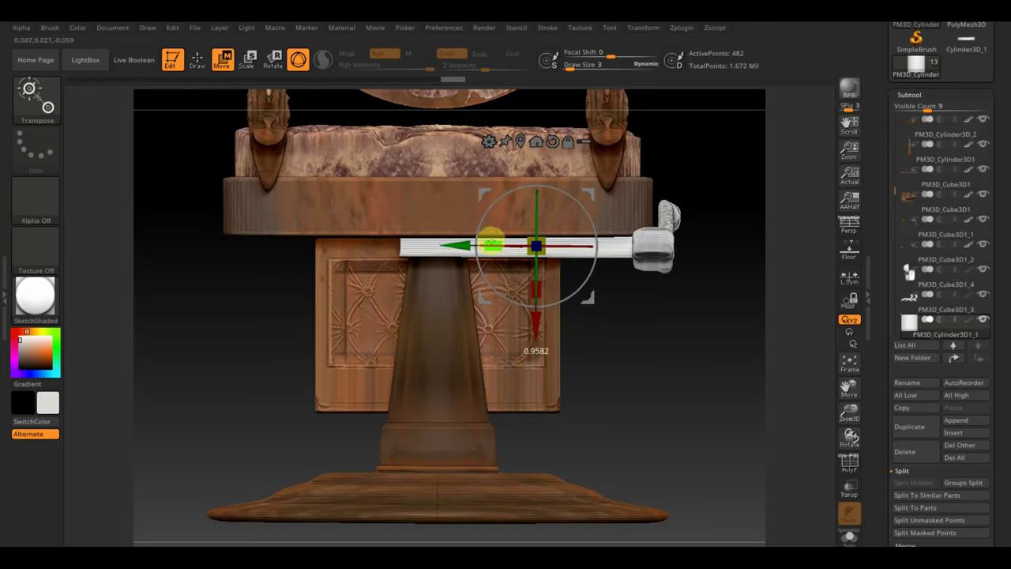
pyautogui.moveTo(451, 245); pyautogui.dragTo(473, 251)
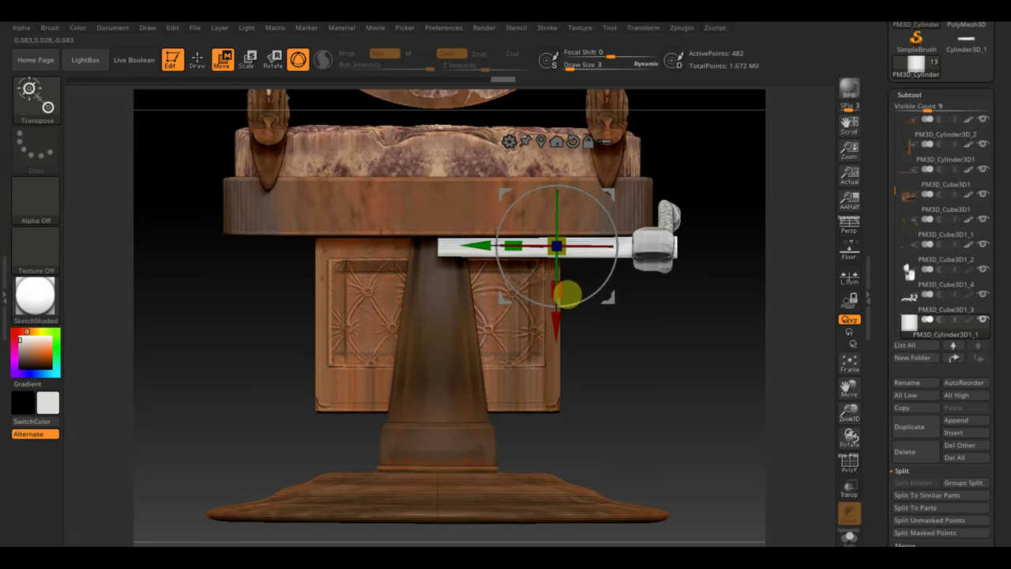
# Check the right side, return to a front view, and mask most of the rod
pyautogui.moveTo(567, 293)
pyautogui.mouseDown()
pyautogui.moveTo(637, 338)
pyautogui.moveTo(720, 335)
pyautogui.mouseUp()
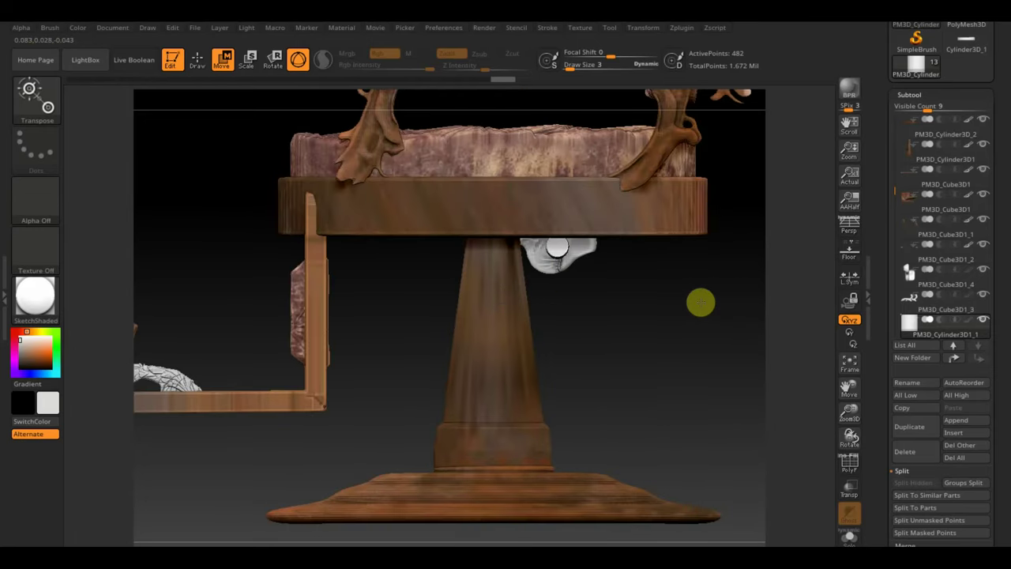
pyautogui.moveTo(631, 307)
pyautogui.mouseDown()
pyautogui.moveTo(690, 345)
pyautogui.moveTo(700, 367)
pyautogui.moveTo(323, 87)
pyautogui.mouseUp()
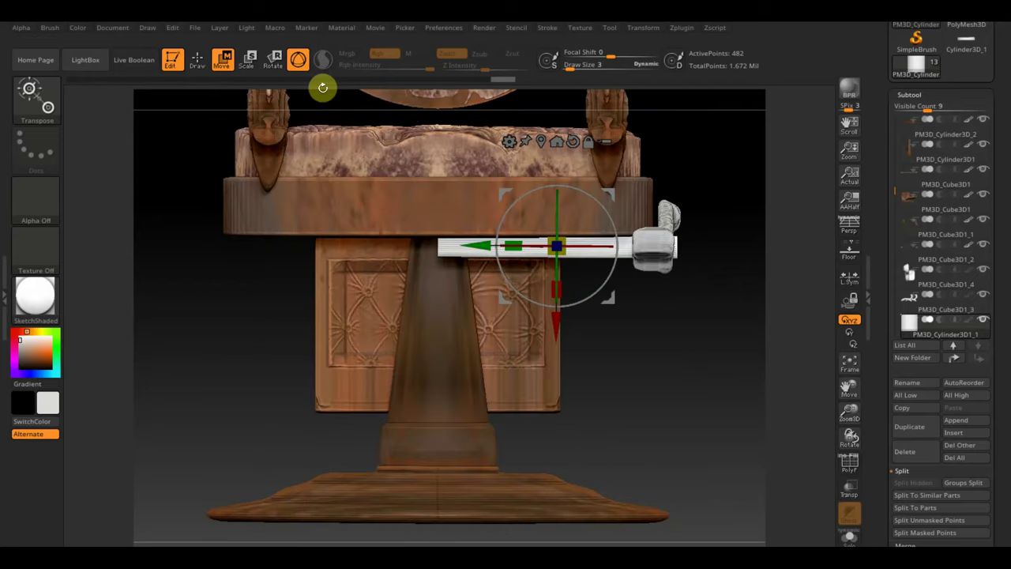
pyautogui.press('q')
pyautogui.keyDown('ctrl'); pyautogui.moveTo(186, 143); pyautogui.dragTo(477, 302); pyautogui.keyUp('ctrl')
# Invert the mask and tilt the rod's free end with the gizmo to taper it into a lever arm
pyautogui.hotkey('ctrl', 'i')
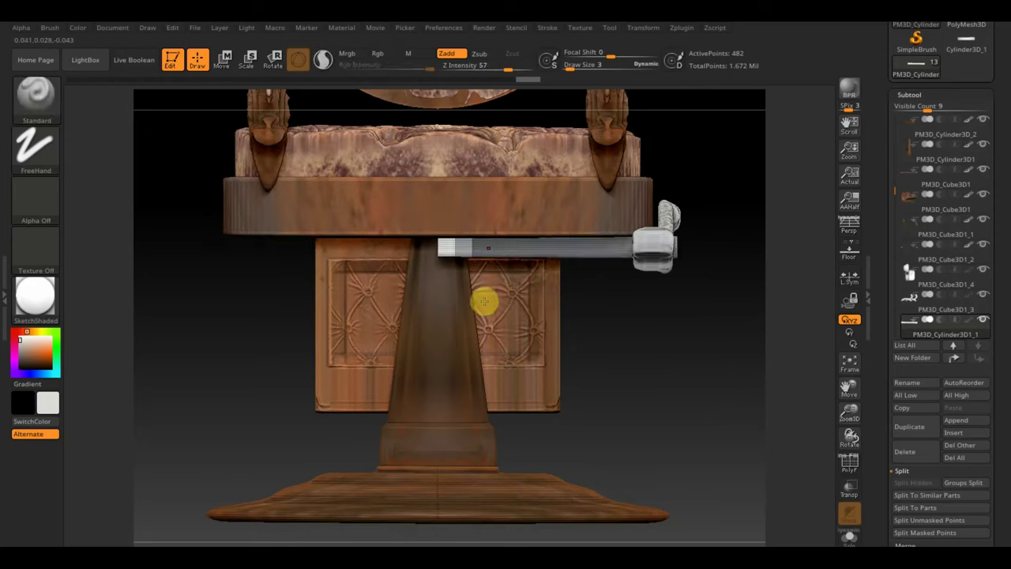
pyautogui.click(223, 58)
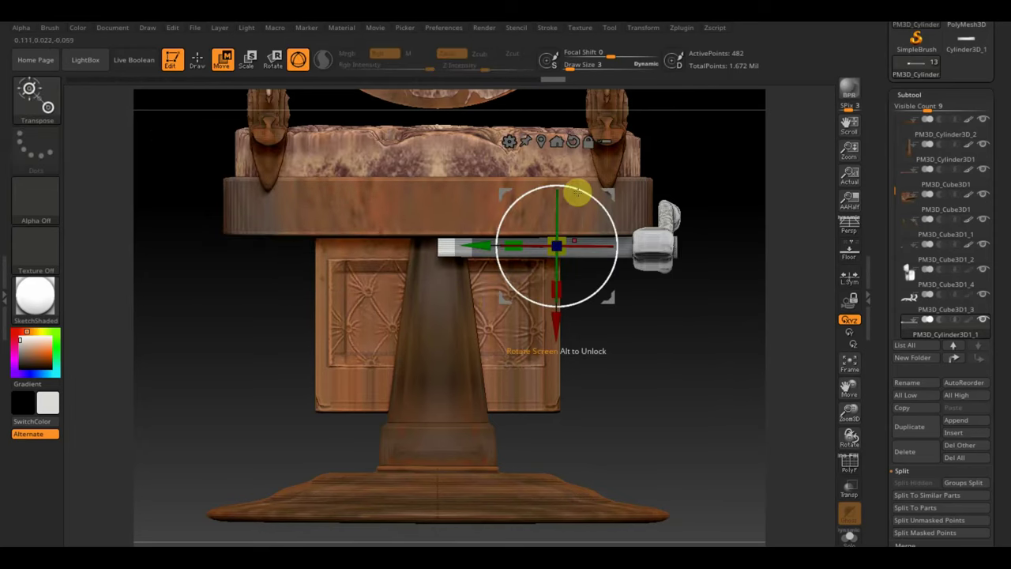
pyautogui.moveTo(577, 192)
pyautogui.mouseDown()
pyautogui.moveTo(599, 199)
pyautogui.moveTo(598, 225)
pyautogui.moveTo(557, 236)
pyautogui.moveTo(562, 255)
pyautogui.mouseUp()
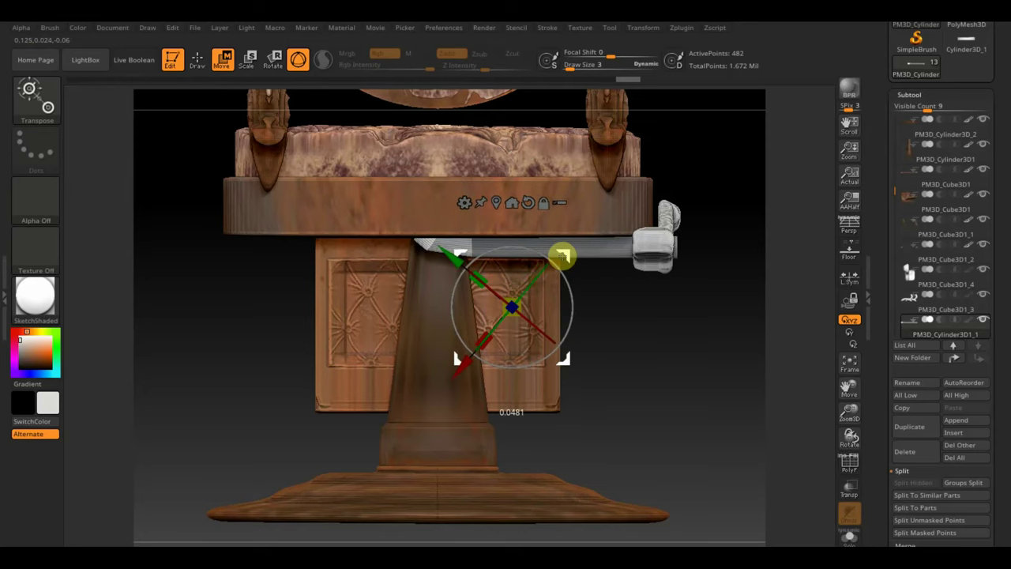
pyautogui.moveTo(699, 356); pyautogui.dragTo(749, 361)
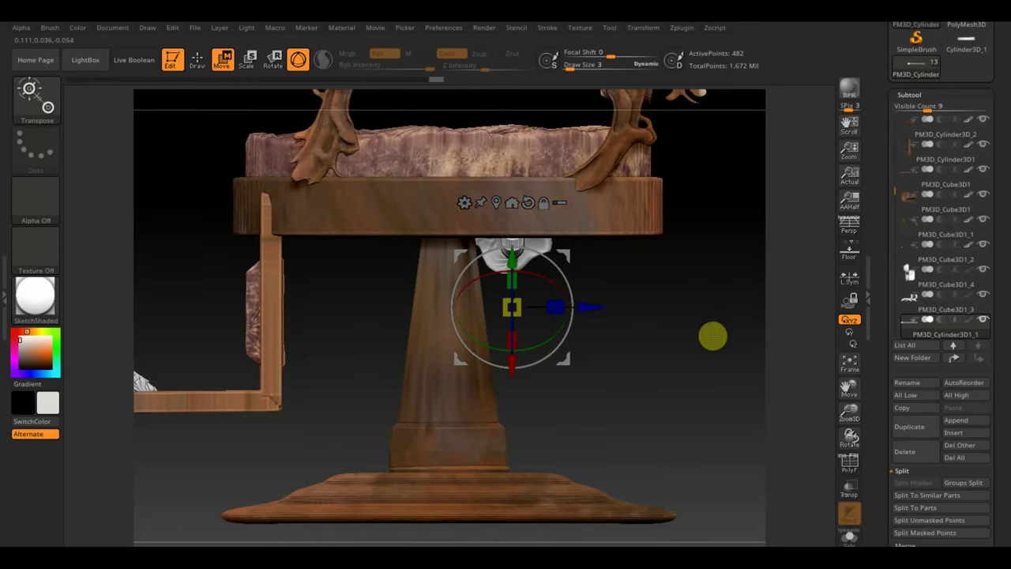
pyautogui.moveTo(734, 322)
pyautogui.mouseDown()
pyautogui.moveTo(597, 334)
pyautogui.moveTo(545, 300)
pyautogui.mouseUp()
pyautogui.click(197, 62)
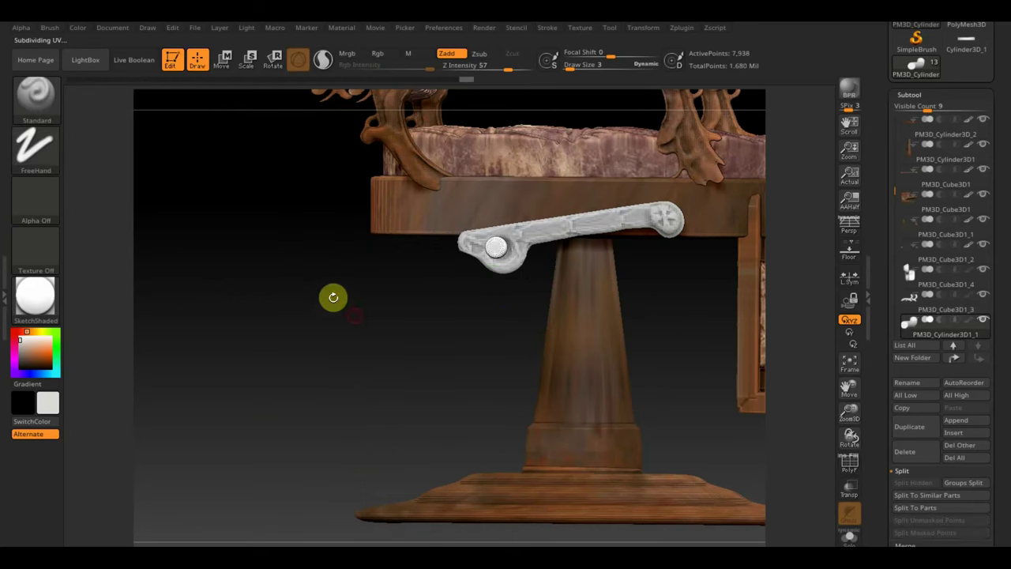
pyautogui.moveTo(332, 295)
pyautogui.mouseDown()
pyautogui.moveTo(386, 321)
pyautogui.moveTo(458, 313)
pyautogui.moveTo(458, 339)
pyautogui.moveTo(478, 324)
pyautogui.moveTo(624, 355)
pyautogui.mouseUp()
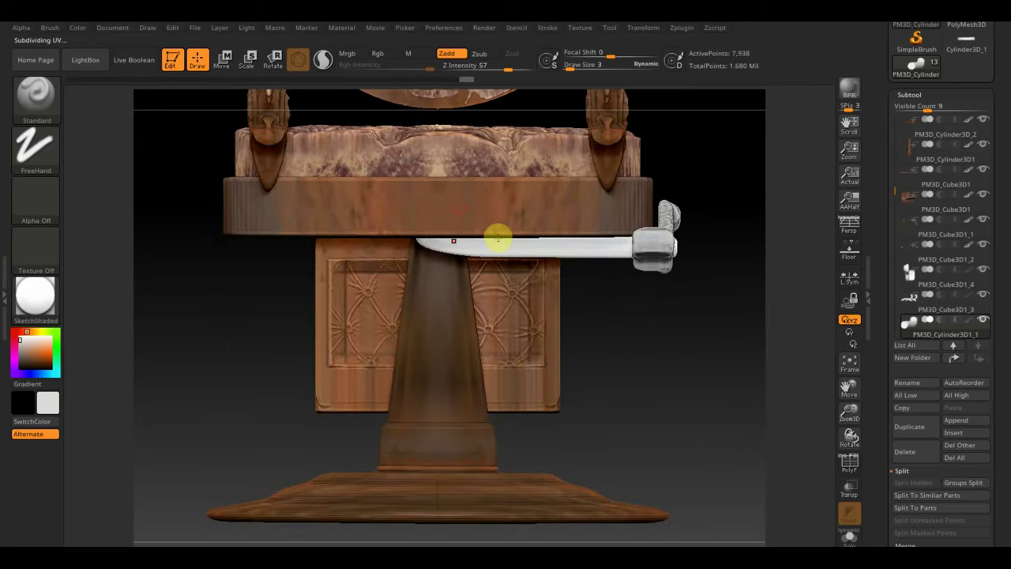
# Reposition the gizmo on the rod and align it with the blade's angle
pyautogui.press('w')
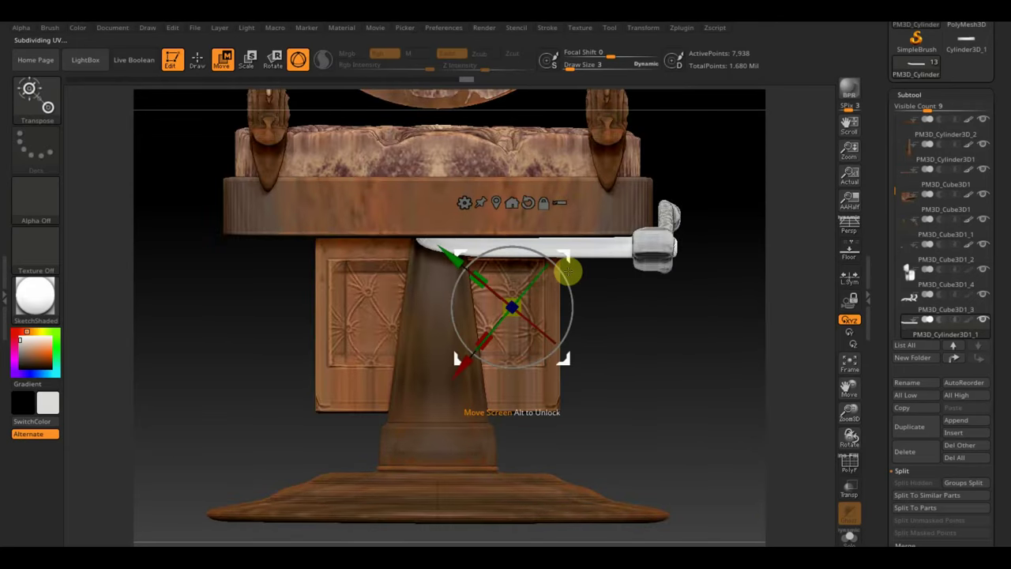
pyautogui.keyDown('alt'); pyautogui.moveTo(568, 271); pyautogui.dragTo(597, 213); pyautogui.keyUp('alt')
pyautogui.moveTo(598, 232); pyautogui.dragTo(601, 270)
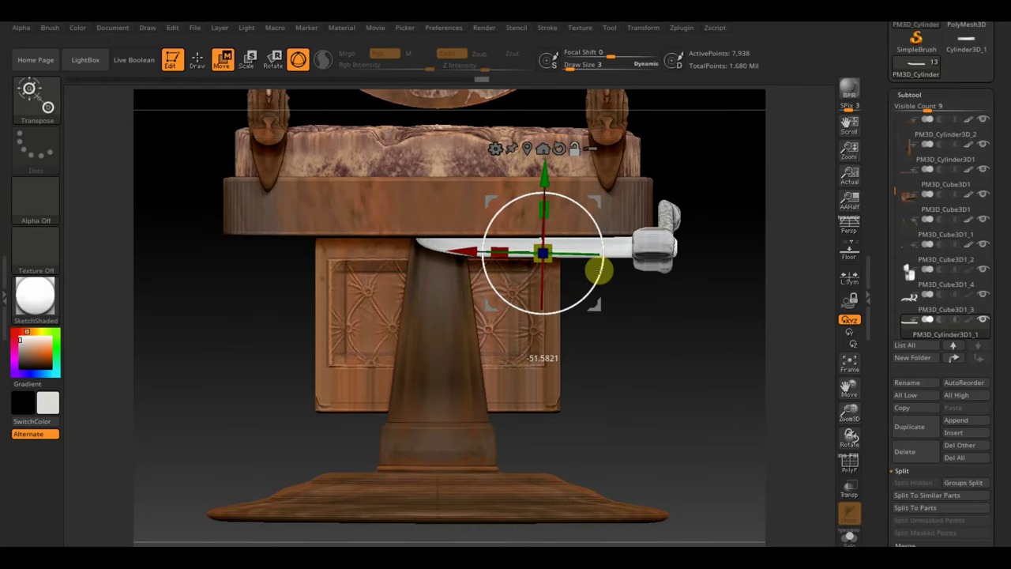
pyautogui.moveTo(596, 275)
pyautogui.mouseDown()
pyautogui.moveTo(676, 362)
pyautogui.moveTo(354, 327)
pyautogui.mouseUp()
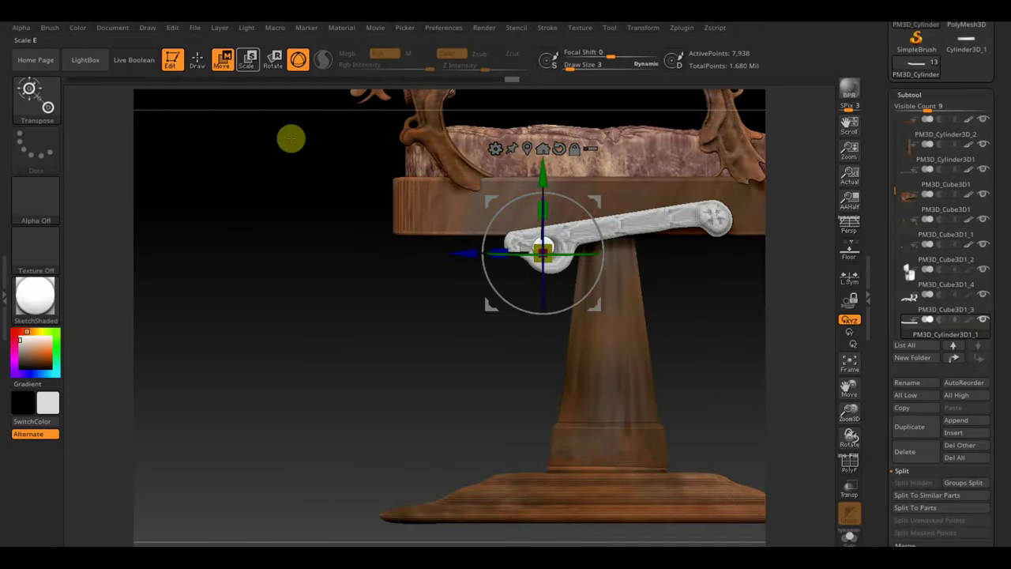
pyautogui.press('q')
pyautogui.moveTo(290, 139)
pyautogui.mouseDown()
pyautogui.moveTo(316, 350)
pyautogui.moveTo(327, 350)
pyautogui.moveTo(249, 347)
pyautogui.mouseUp()
# Select the lever subtool and nudge it slightly into place with the Move gizmo
pyautogui.keyDown('alt'); pyautogui.click(499, 224); pyautogui.keyUp('alt')
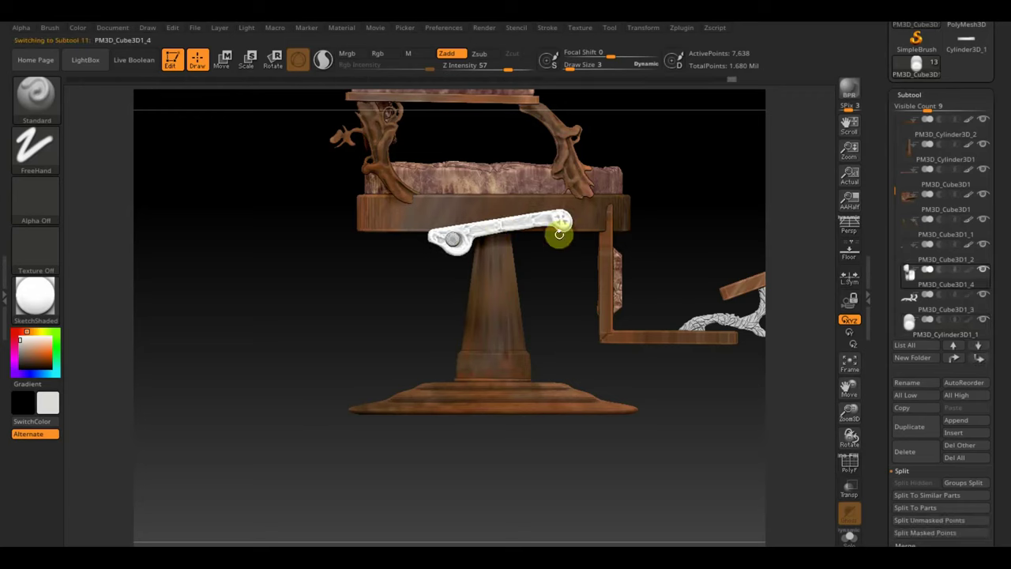
pyautogui.click(222, 59)
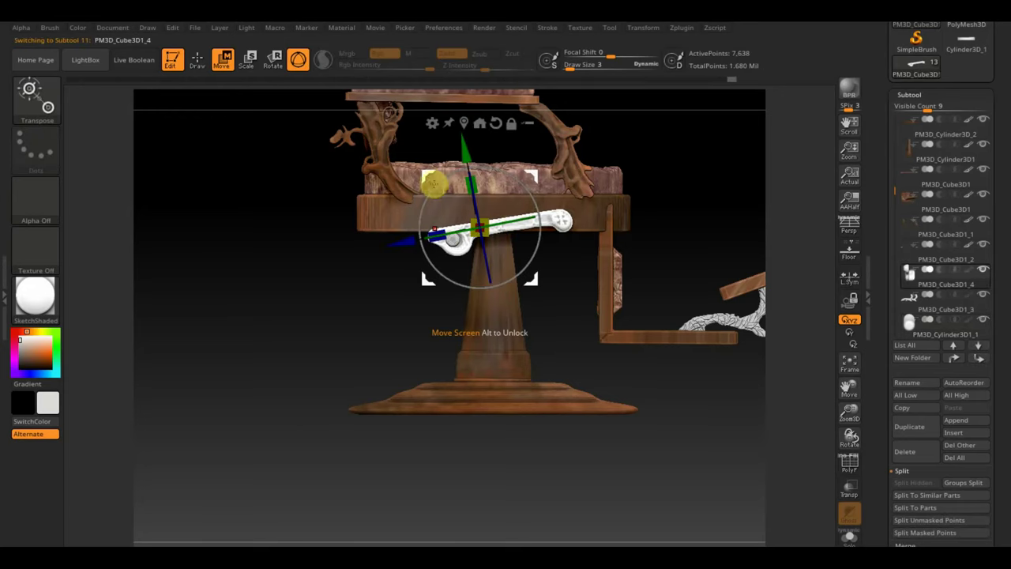
pyautogui.moveTo(424, 176); pyautogui.dragTo(418, 177)
pyautogui.click(195, 61)
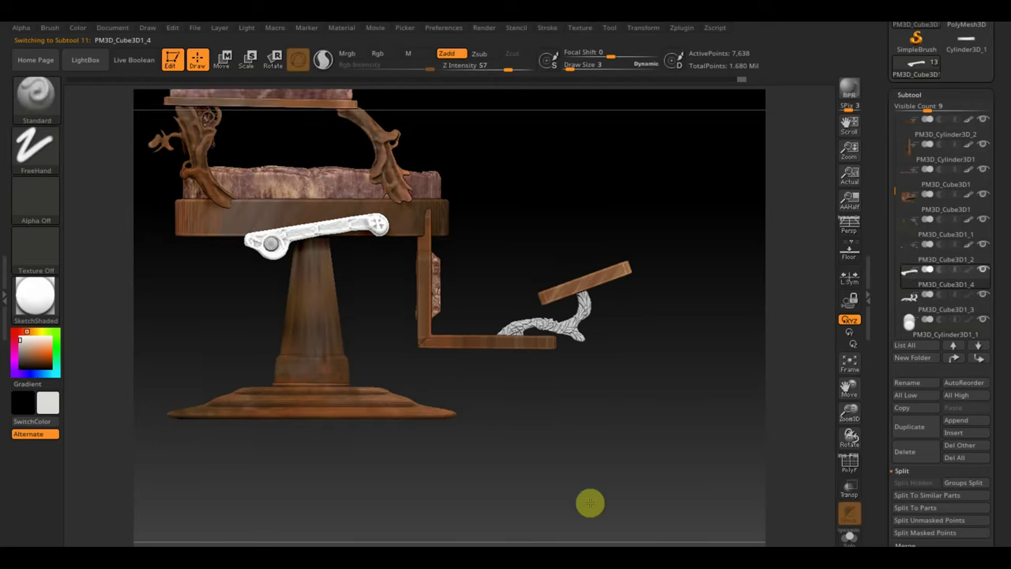
pyautogui.moveTo(523, 448)
pyautogui.mouseDown()
pyautogui.moveTo(589, 500)
pyautogui.moveTo(536, 416)
pyautogui.moveTo(615, 434)
pyautogui.moveTo(691, 385)
pyautogui.moveTo(759, 510)
pyautogui.mouseUp()
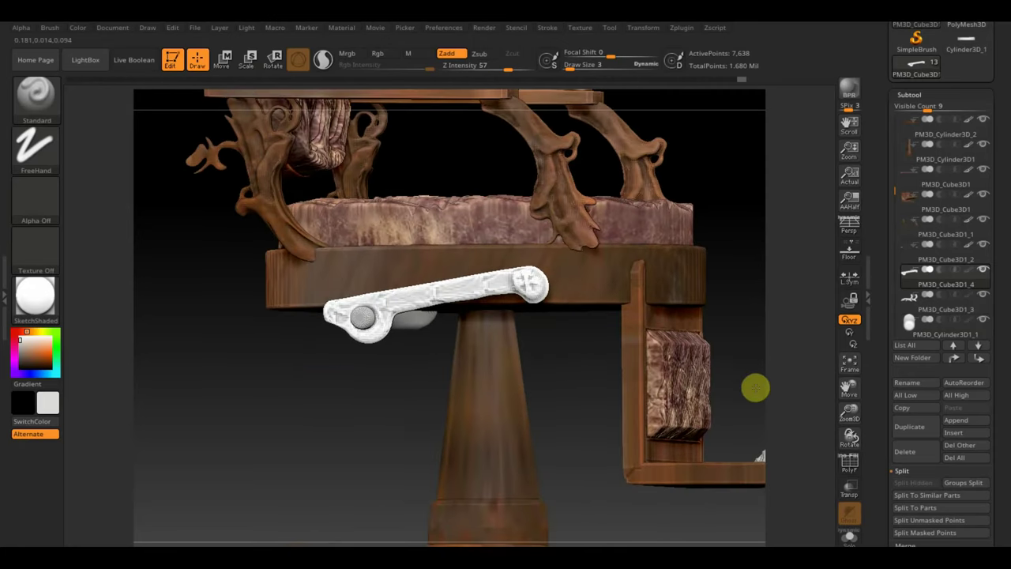
pyautogui.moveTo(753, 388)
pyautogui.keyDown('alt'); pyautogui.mouseDown()
pyautogui.moveTo(444, 128)
pyautogui.moveTo(586, 379)
pyautogui.moveTo(489, 368)
pyautogui.mouseUp(); pyautogui.keyUp('alt')
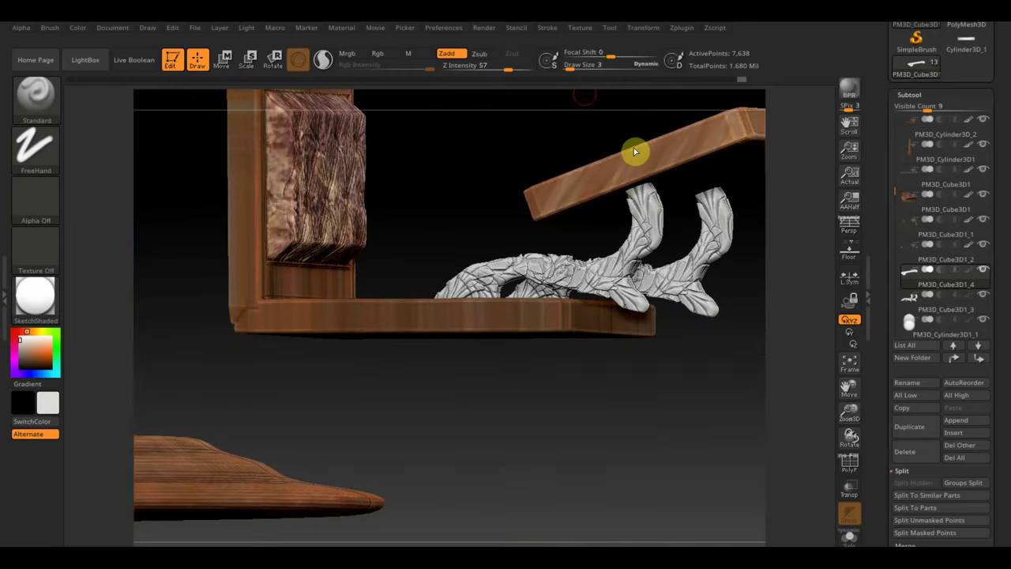
# Select the PM3D_Cube3D1_3 footrest support and set its Deformation Polish slider to 23
pyautogui.press('w')
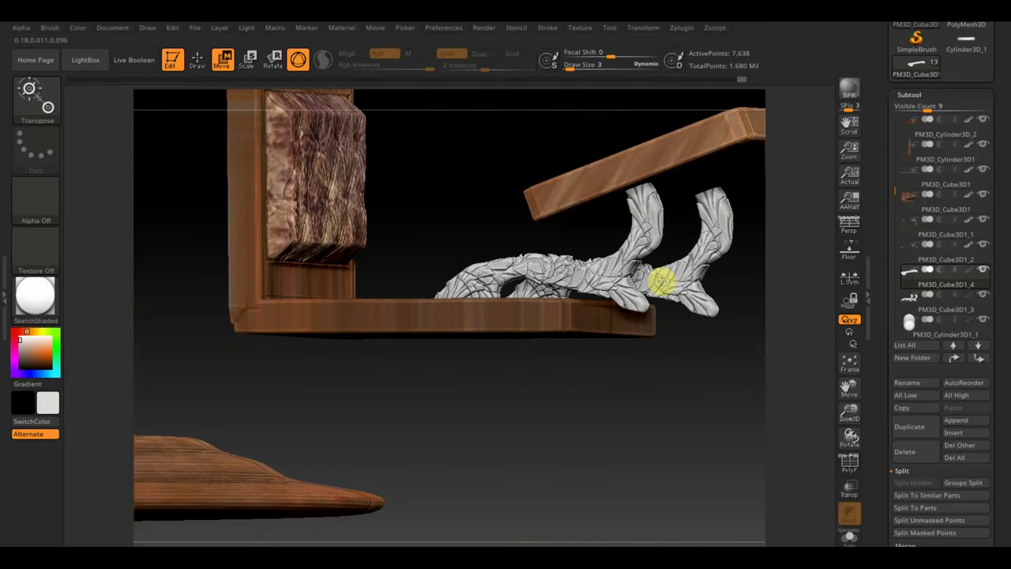
pyautogui.scroll(-5, 999, 384)
pyautogui.scroll(-2, 970, 357)
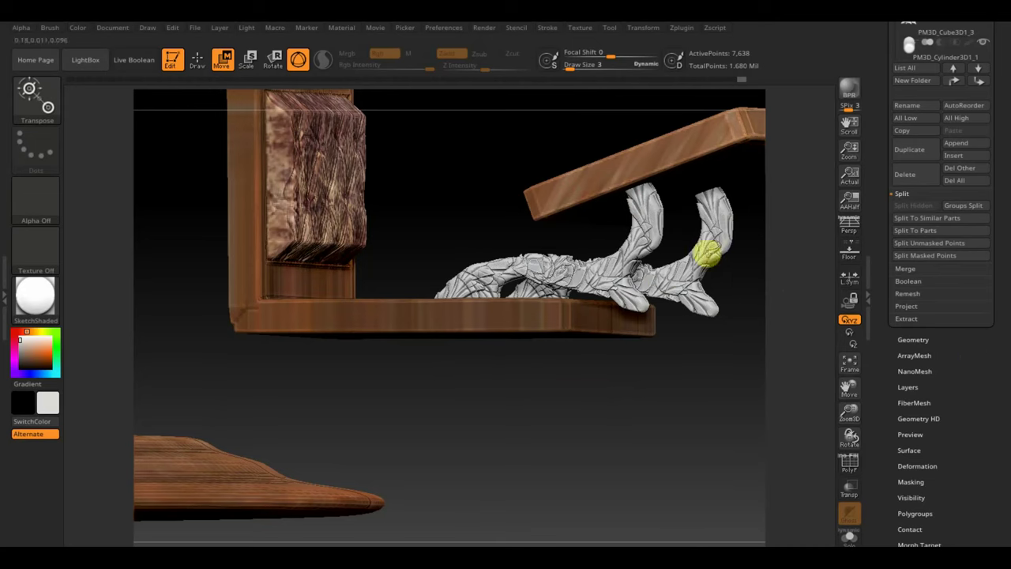
pyautogui.keyDown('alt'); pyautogui.click(703, 244); pyautogui.keyUp('alt')
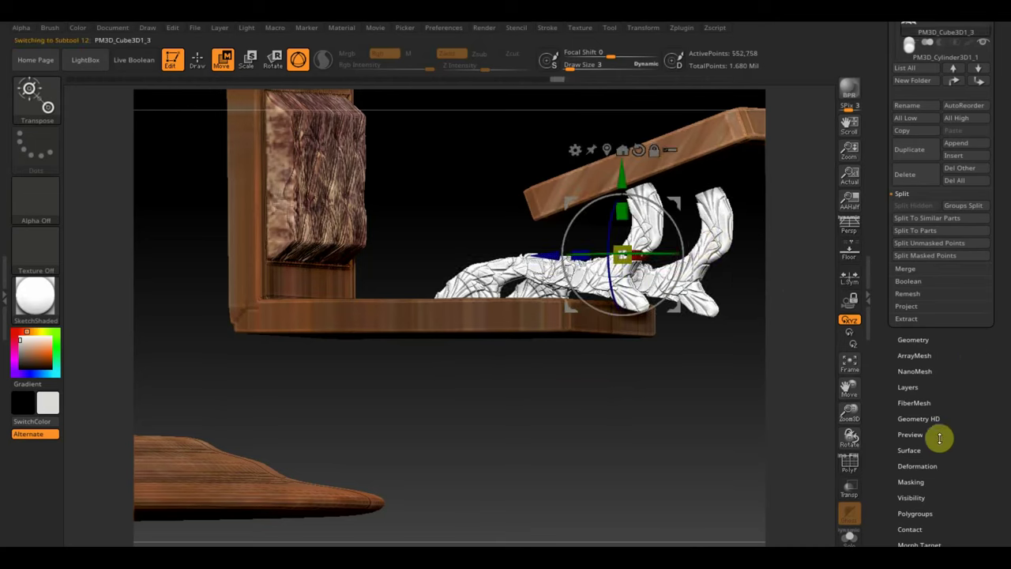
pyautogui.click(930, 466)
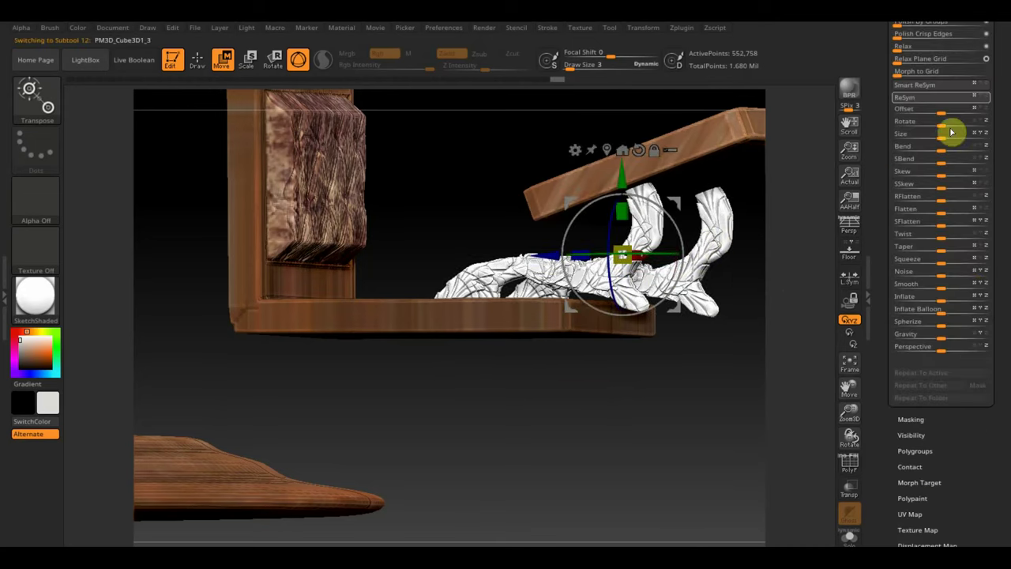
pyautogui.scroll(2, 947, 111)
pyautogui.scroll(1, 940, 95)
pyautogui.click(898, 68)
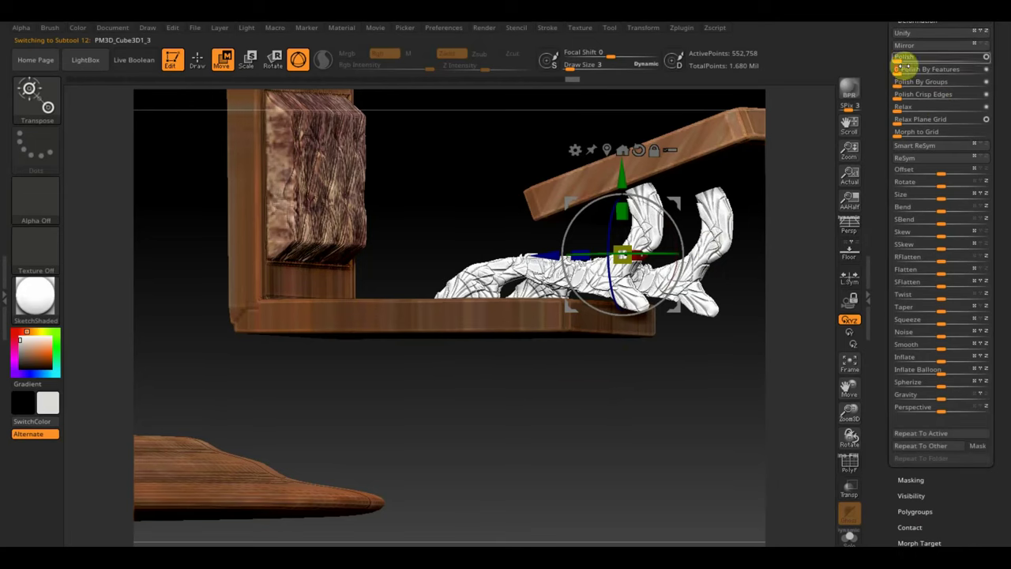
pyautogui.moveTo(903, 58); pyautogui.dragTo(916, 58)
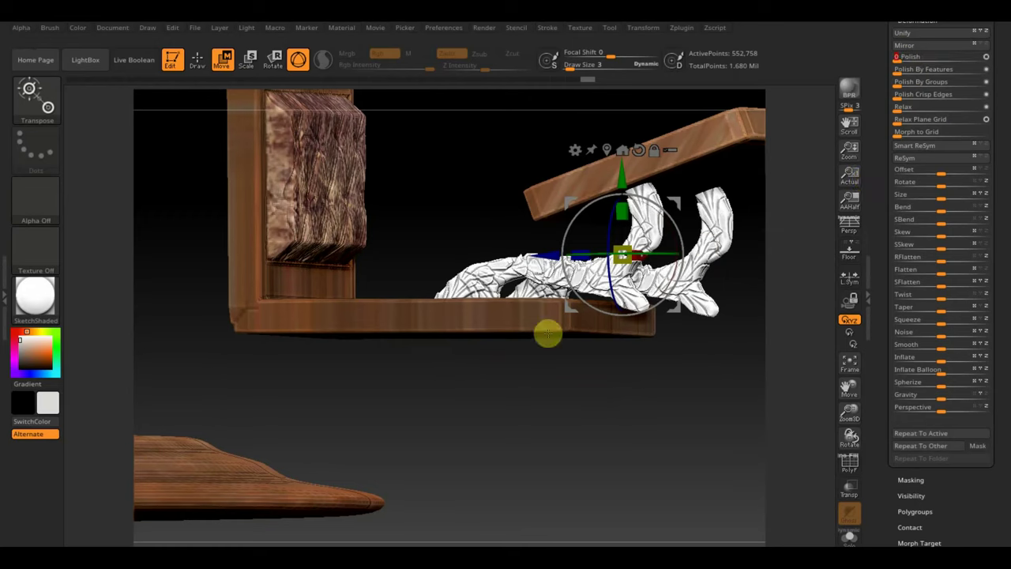
pyautogui.click(199, 60)
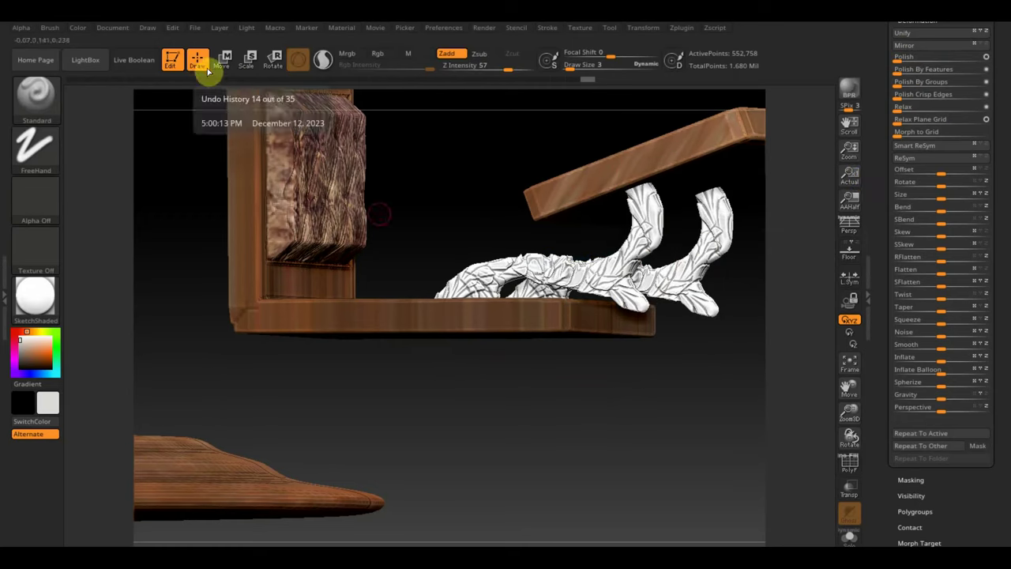
# Rearrange the Spotlight images, shrinking the leather reference to a thumbnail at the upper right
pyautogui.moveTo(655, 451)
pyautogui.keyDown('alt'); pyautogui.mouseDown()
pyautogui.moveTo(654, 461)
pyautogui.moveTo(632, 417)
pyautogui.moveTo(604, 427)
pyautogui.mouseUp(); pyautogui.keyUp('alt')
pyautogui.press('shift')
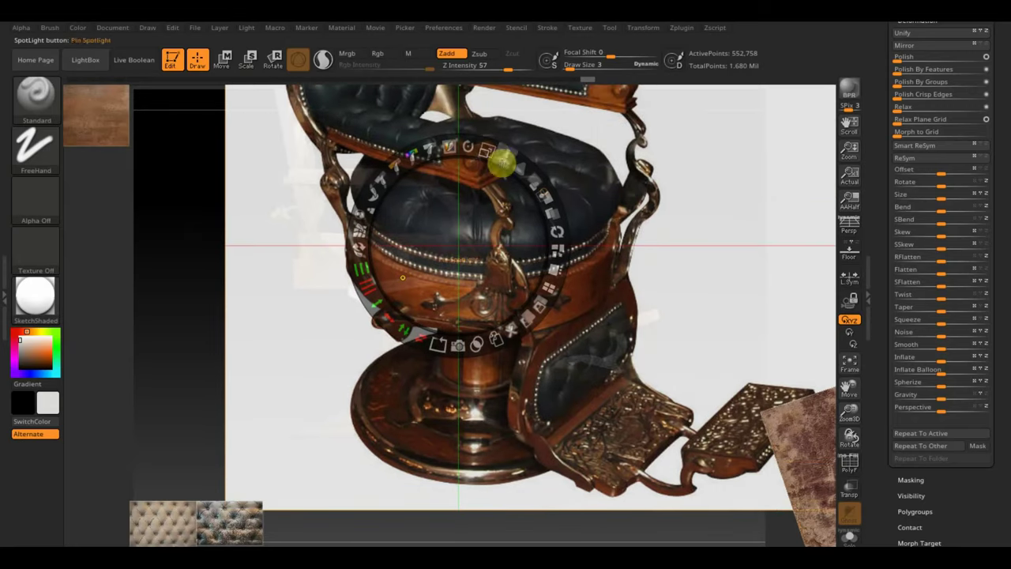
pyautogui.moveTo(502, 163); pyautogui.dragTo(506, 161)
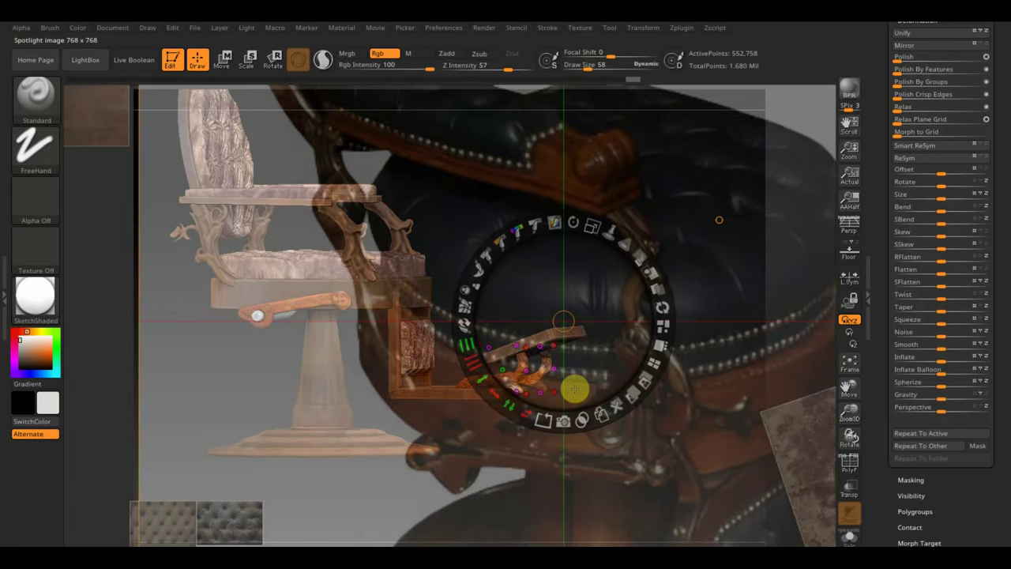
pyautogui.press('z')
pyautogui.hotkey('shift', 'z')
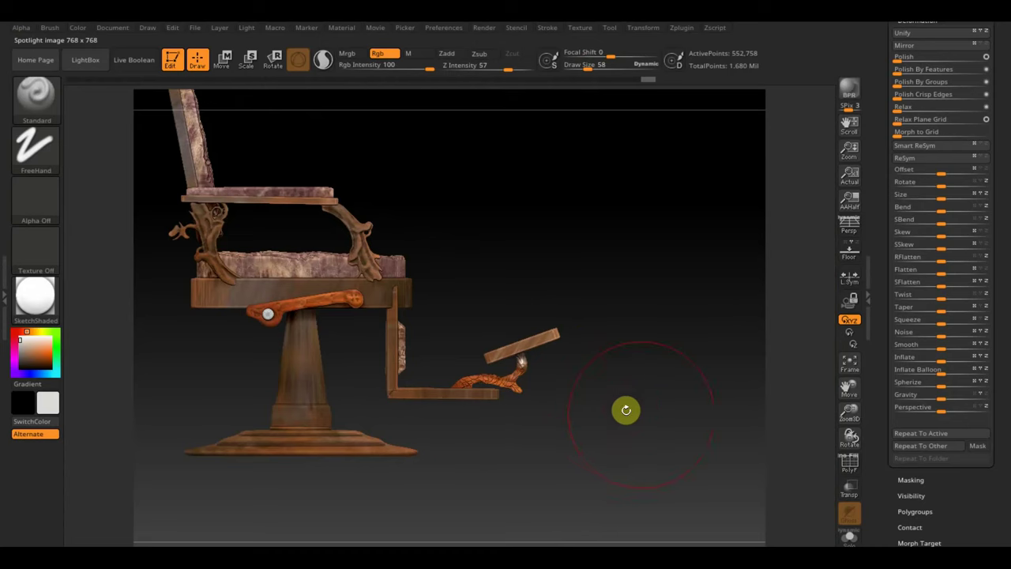
pyautogui.hotkey('shift', 'z')
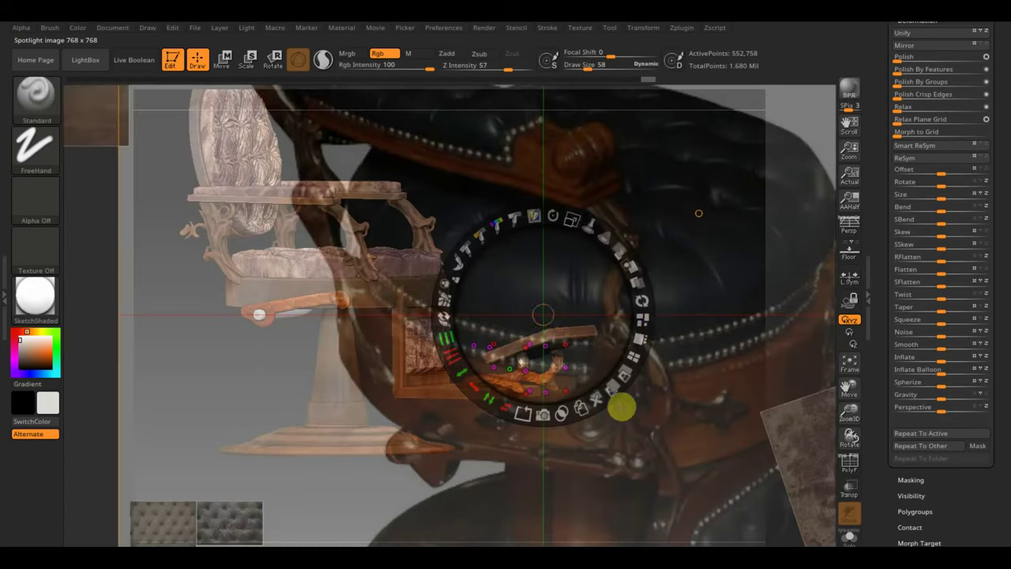
pyautogui.moveTo(573, 219); pyautogui.dragTo(368, 219)
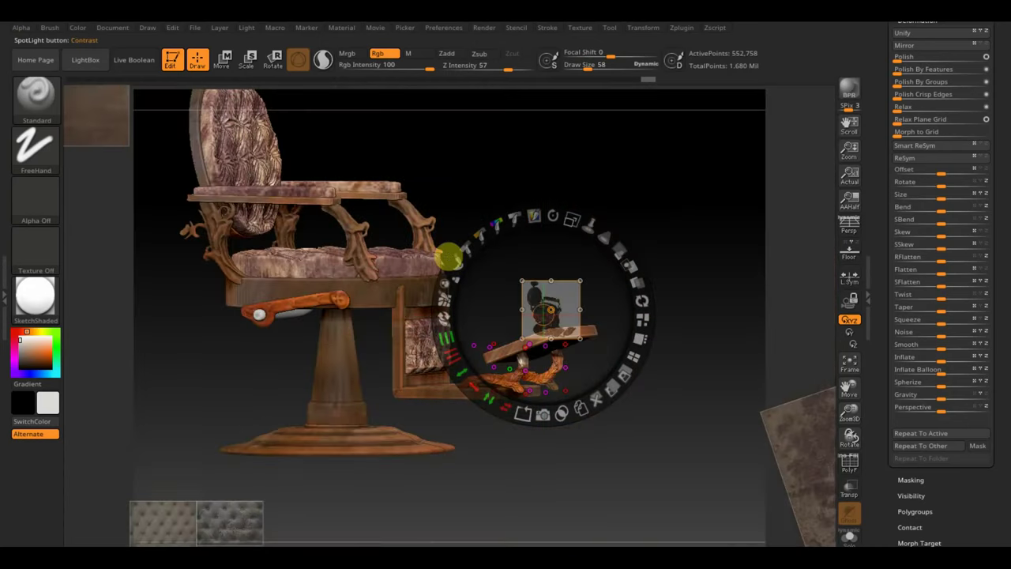
pyautogui.moveTo(496, 276)
pyautogui.mouseDown()
pyautogui.moveTo(714, 204)
pyautogui.moveTo(770, 158)
pyautogui.mouseUp()
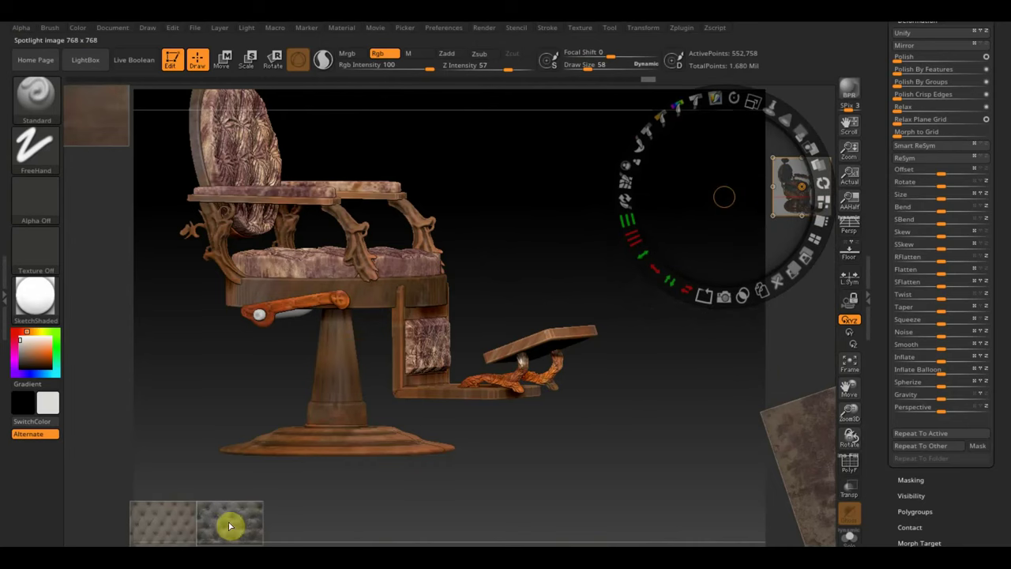
# Pick the rusty metal texture, enlarge it, and position its tile over the footrest
pyautogui.click(819, 473)
pyautogui.moveTo(814, 466); pyautogui.dragTo(792, 429)
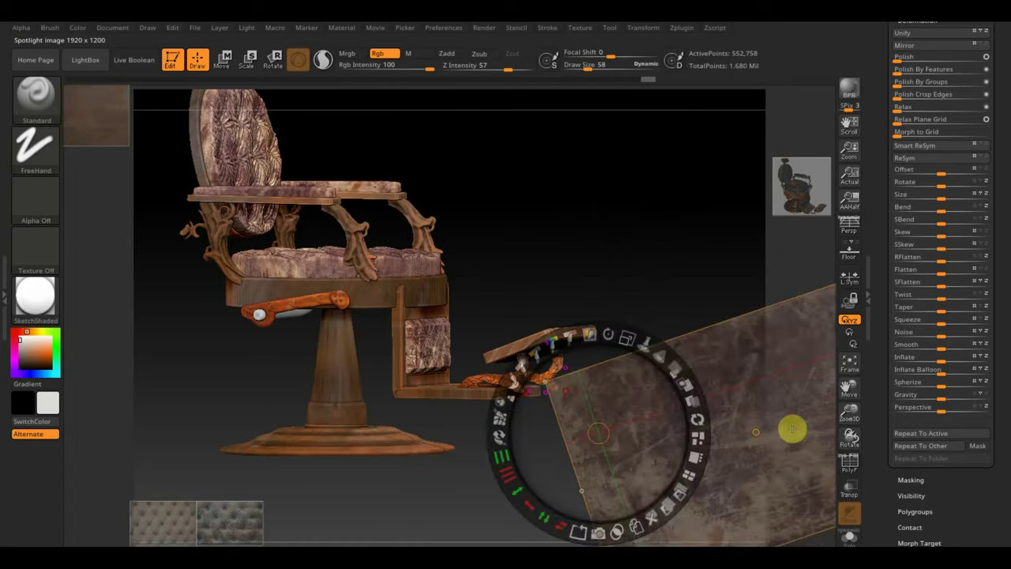
pyautogui.moveTo(439, 363); pyautogui.dragTo(736, 420)
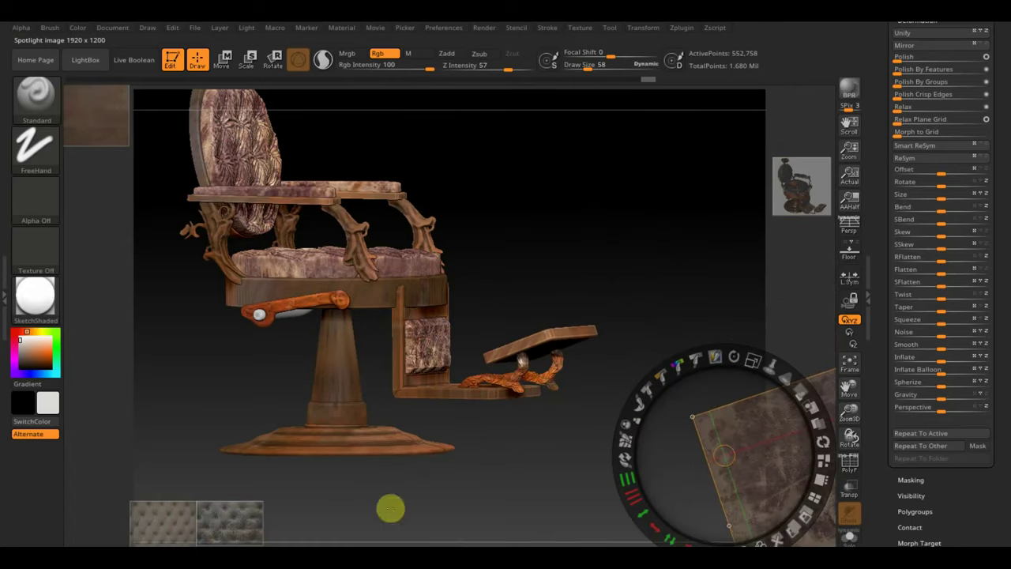
pyautogui.click(84, 113)
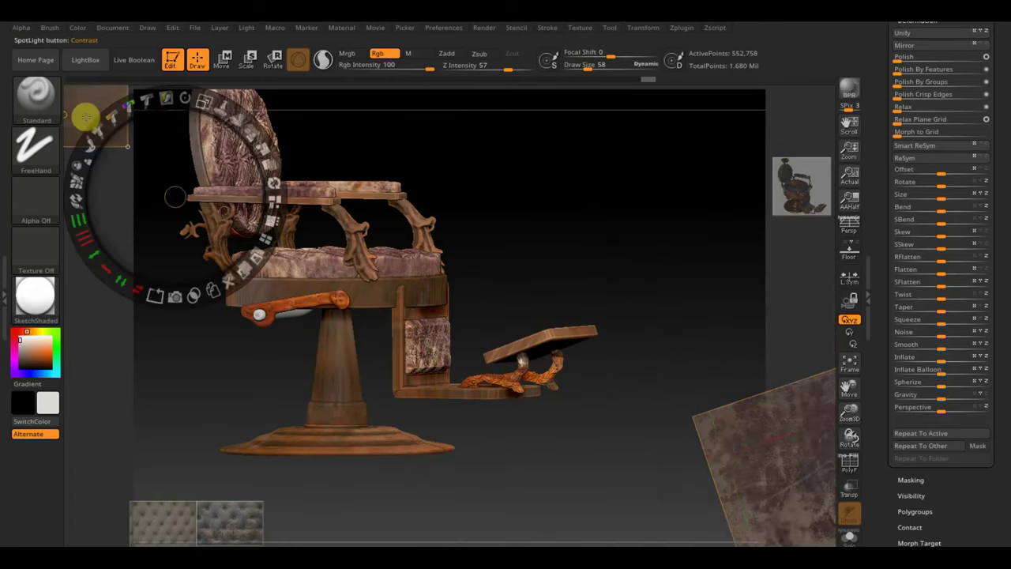
pyautogui.moveTo(181, 152); pyautogui.dragTo(612, 408)
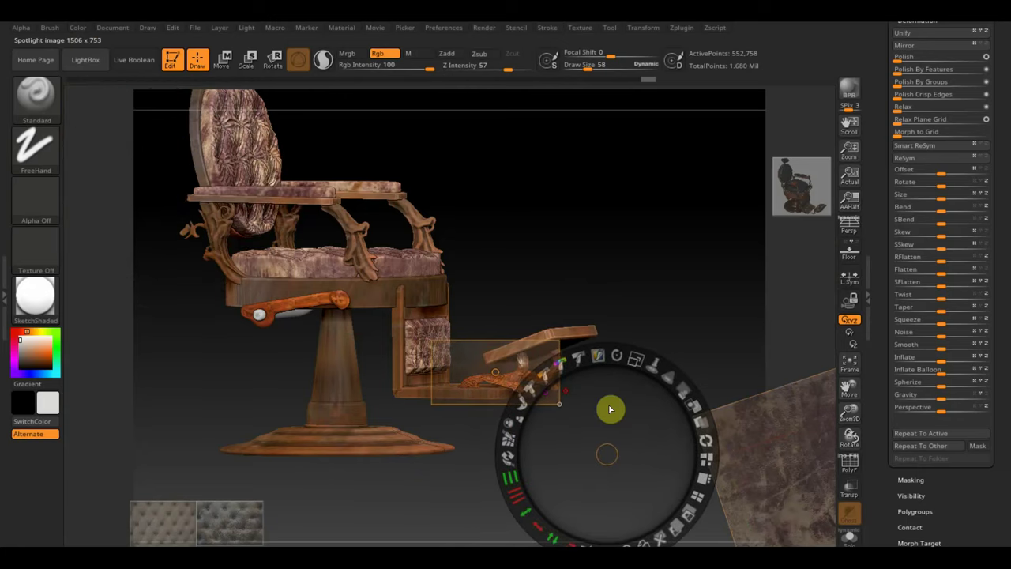
# Paint the rusty texture onto the footrest, repositioning the tile between strokes
pyautogui.press('z')
pyautogui.moveTo(532, 372); pyautogui.dragTo(508, 360)
pyautogui.press('z')
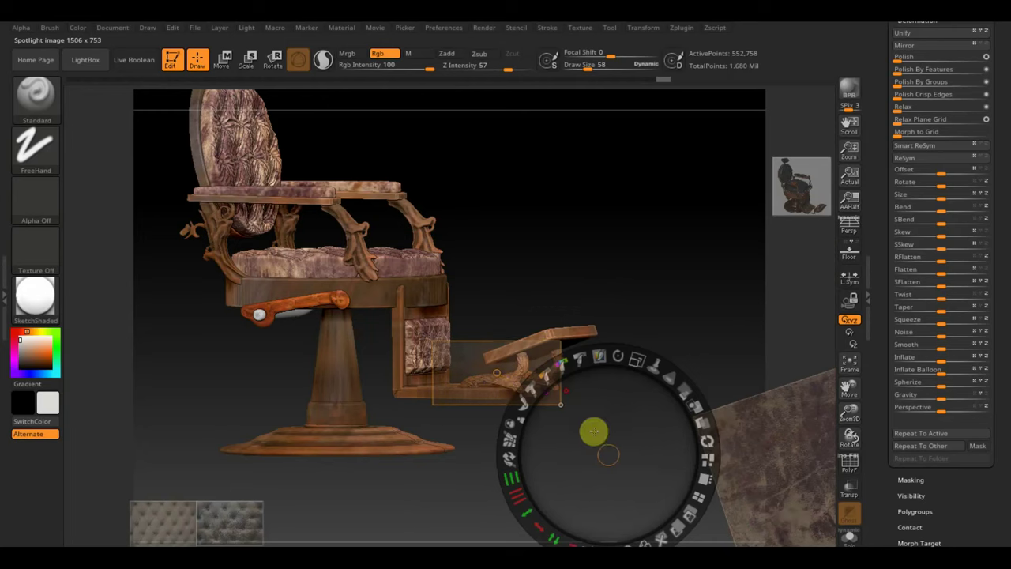
pyautogui.moveTo(594, 431); pyautogui.dragTo(616, 422)
pyautogui.press('z')
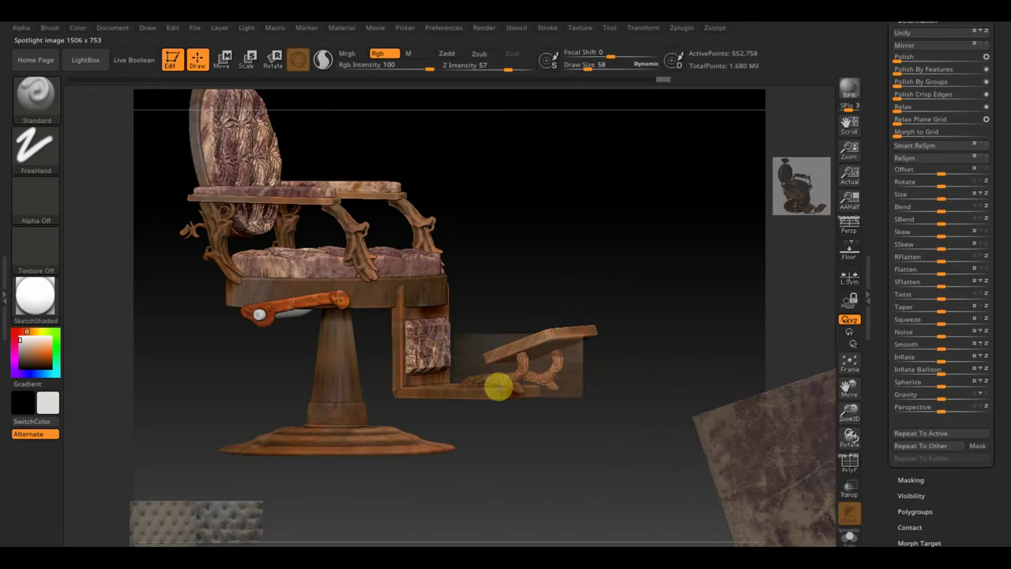
pyautogui.press('z')
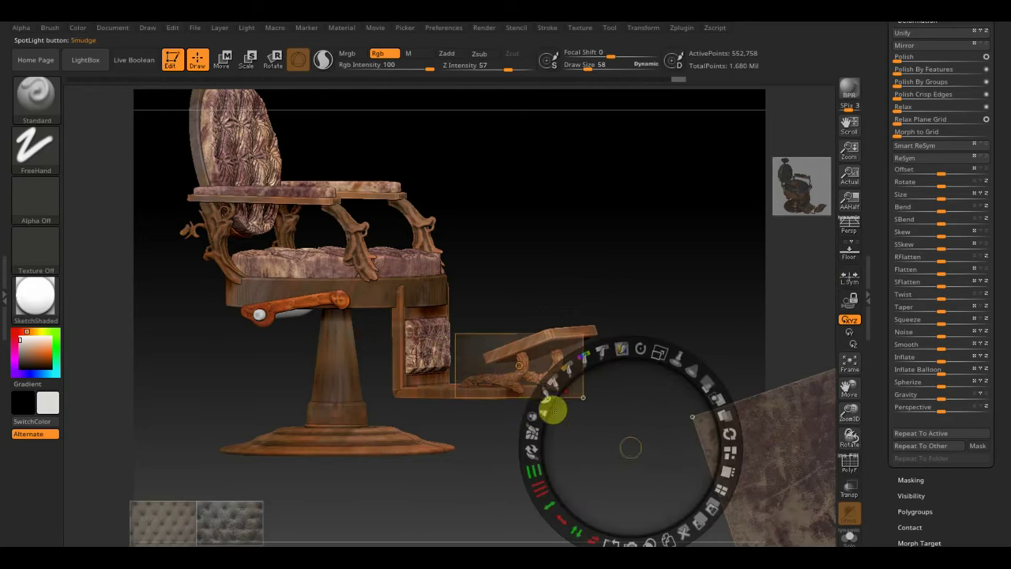
pyautogui.moveTo(645, 433)
pyautogui.mouseDown()
pyautogui.moveTo(505, 414)
pyautogui.moveTo(424, 376)
pyautogui.mouseUp()
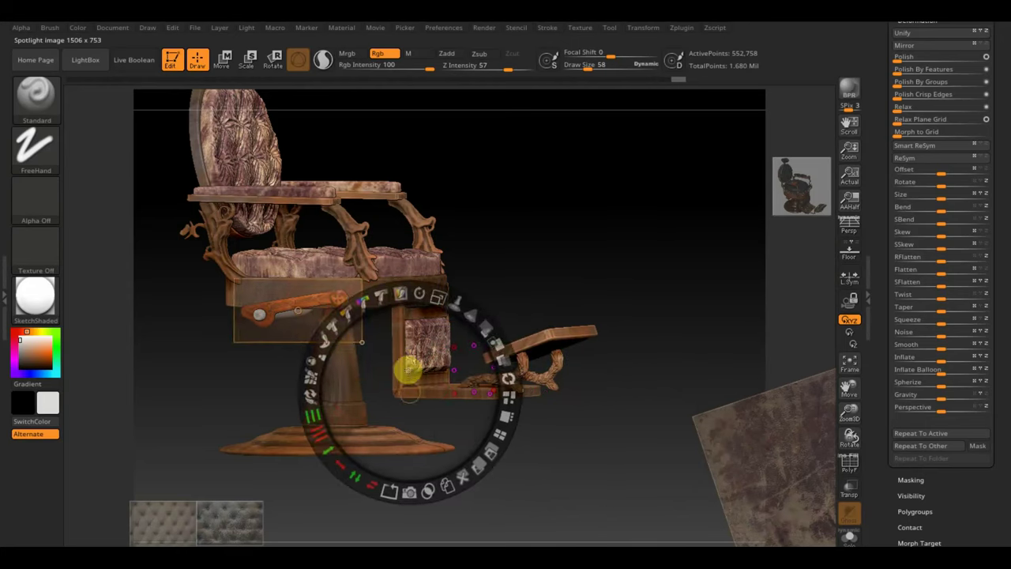
pyautogui.press('z')
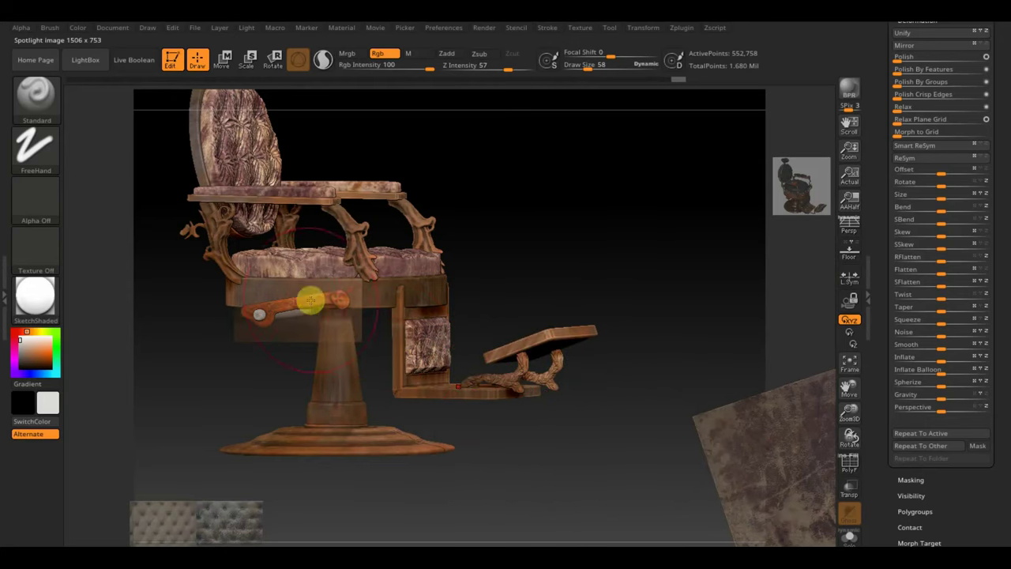
pyautogui.keyDown('alt'); pyautogui.click(310, 301); pyautogui.keyUp('alt')
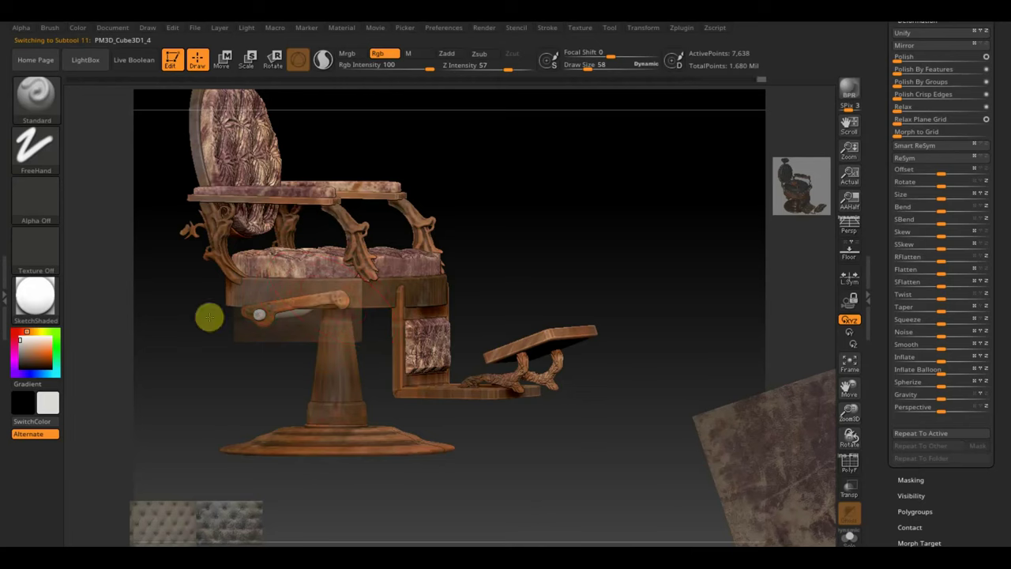
# Select the white lever handle and paint the rusty texture over it through Spotlight
pyautogui.keyDown('ctrl'); pyautogui.keyDown('shift'); pyautogui.click(307, 337); pyautogui.keyUp('shift'); pyautogui.keyUp('ctrl')
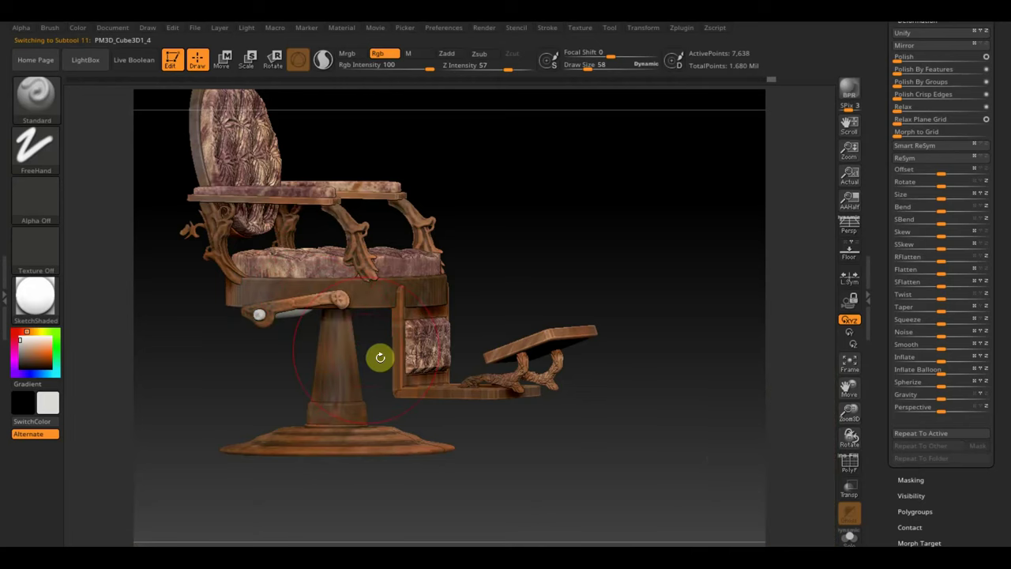
pyautogui.moveTo(380, 357)
pyautogui.mouseDown()
pyautogui.moveTo(561, 248)
pyautogui.moveTo(408, 339)
pyautogui.mouseUp()
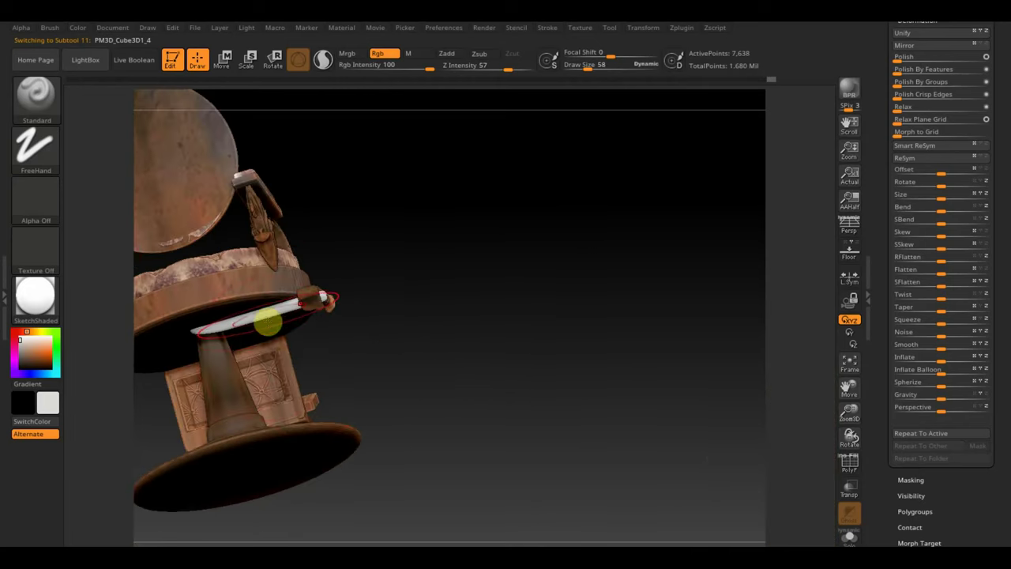
pyautogui.keyDown('alt'); pyautogui.click(270, 314); pyautogui.keyUp('alt')
pyautogui.hotkey('shift', 'z')
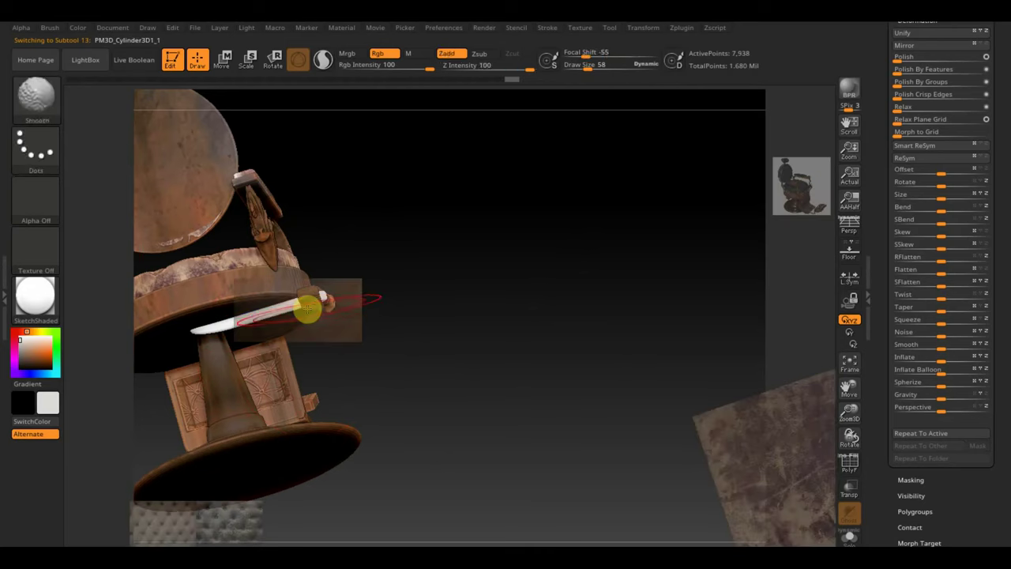
pyautogui.press('z')
pyautogui.moveTo(443, 301)
pyautogui.mouseDown()
pyautogui.moveTo(469, 319)
pyautogui.moveTo(439, 406)
pyautogui.mouseUp()
pyautogui.press('z')
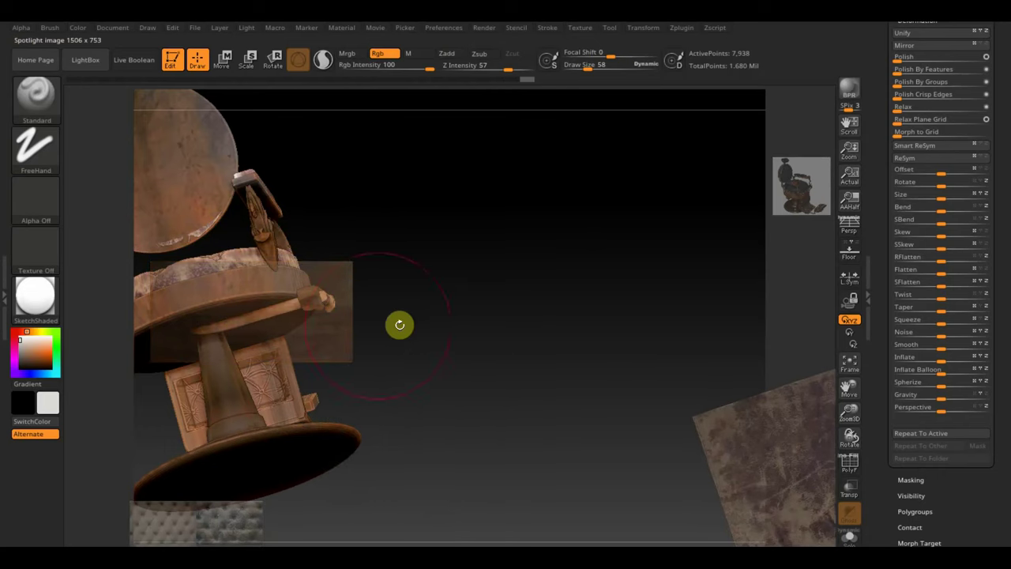
# Turn off Spotlight and turn the chair to a three-quarter front view
pyautogui.hotkey('shift', 'z')
pyautogui.moveTo(495, 314); pyautogui.dragTo(436, 364)
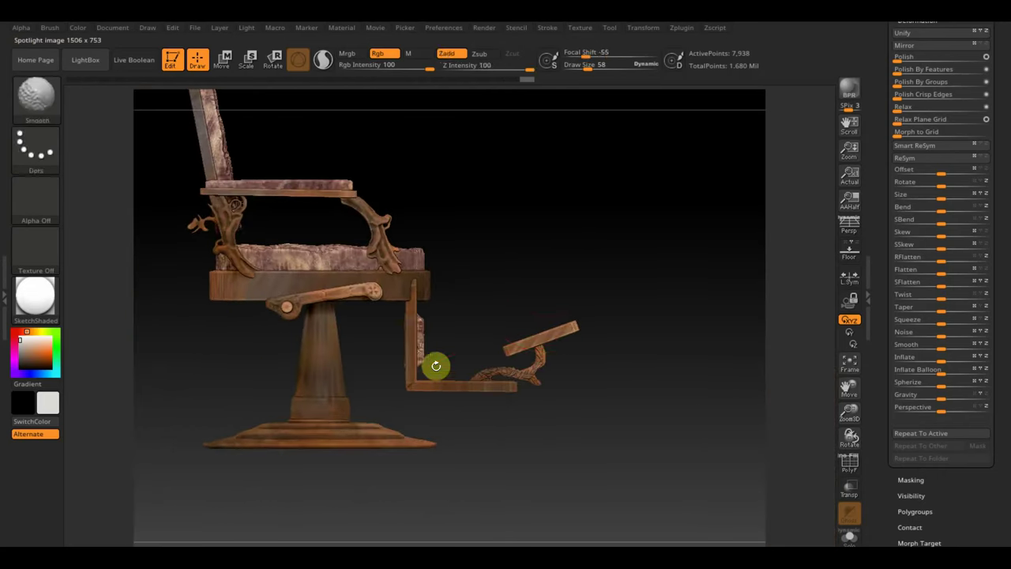
pyautogui.scroll(-2, 589, 242)
pyautogui.moveTo(589, 242)
pyautogui.mouseDown()
pyautogui.moveTo(785, 244)
pyautogui.moveTo(774, 255)
pyautogui.moveTo(758, 237)
pyautogui.moveTo(658, 239)
pyautogui.moveTo(661, 247)
pyautogui.mouseUp()
pyautogui.press('shift')
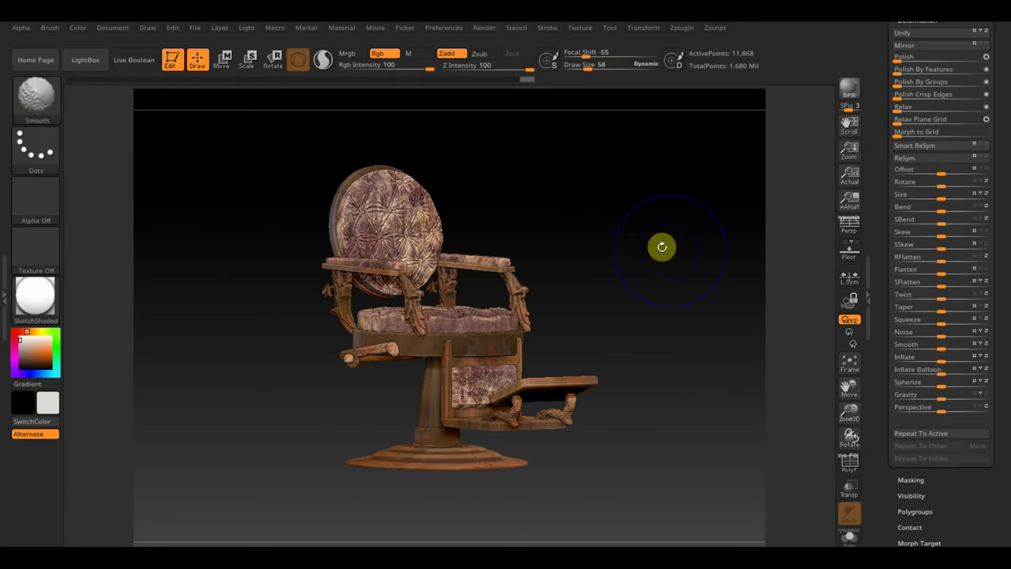
# Render the chair twice with BPR, then spin it through back, front and side views
pyautogui.moveTo(662, 246); pyautogui.dragTo(513, 248)
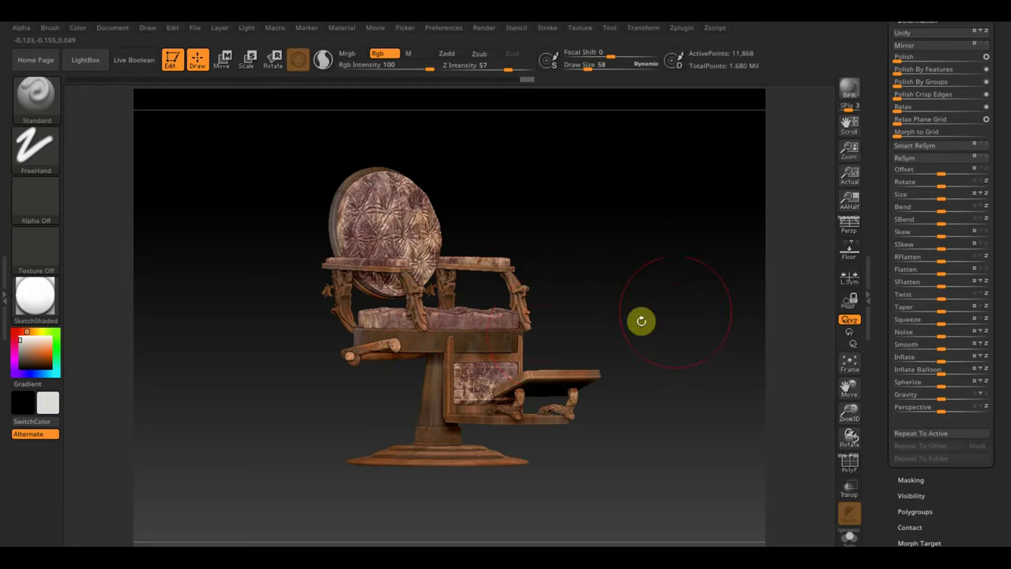
pyautogui.moveTo(641, 321); pyautogui.dragTo(655, 271)
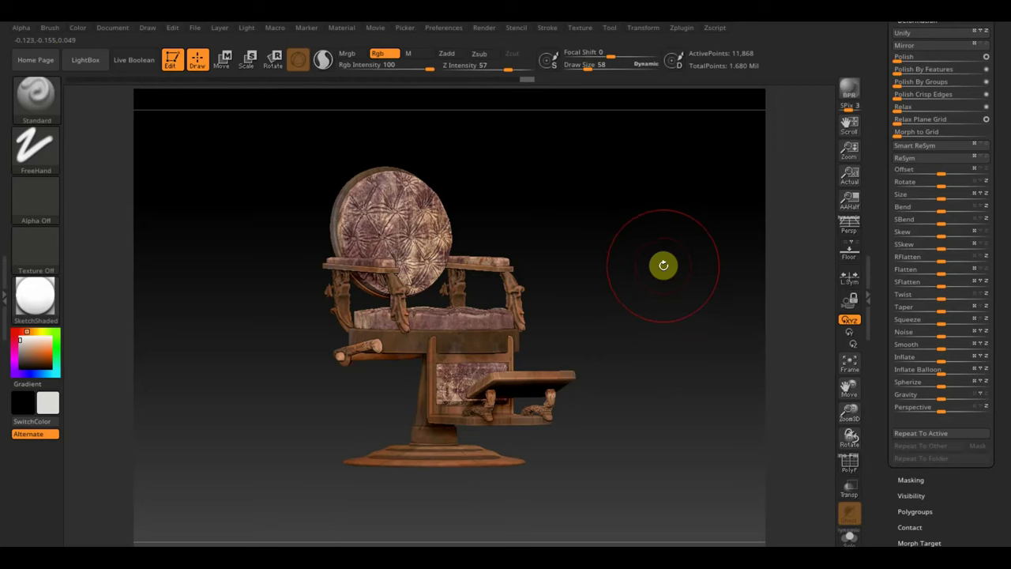
pyautogui.click(849, 88)
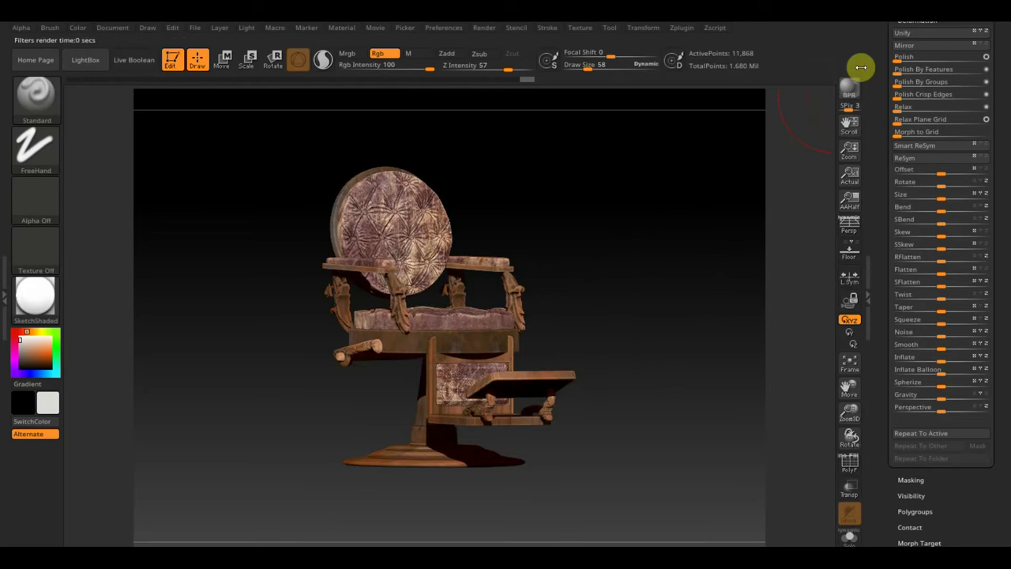
pyautogui.moveTo(703, 225)
pyautogui.mouseDown()
pyautogui.moveTo(702, 293)
pyautogui.moveTo(718, 296)
pyautogui.mouseUp()
pyautogui.click(850, 94)
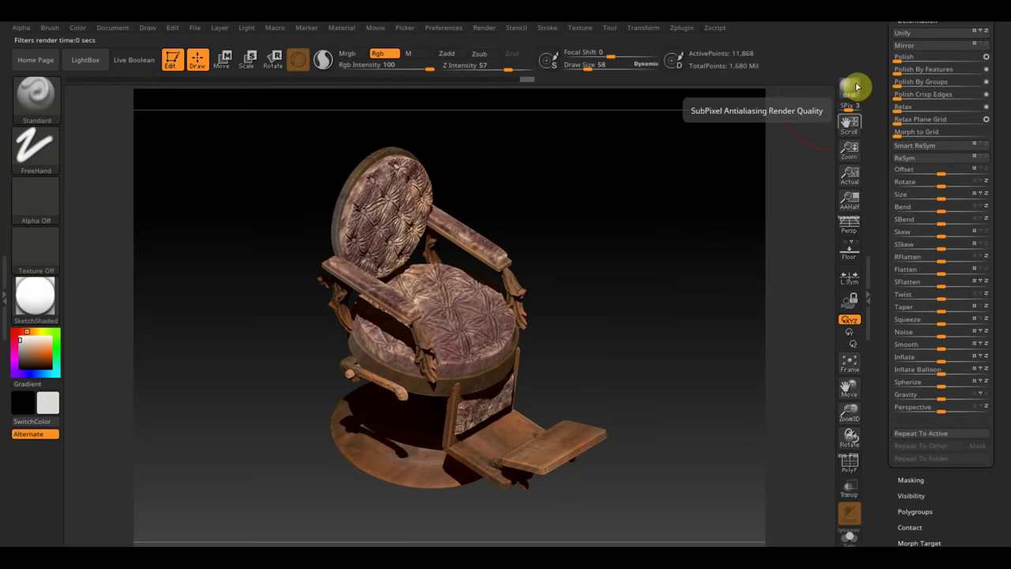
pyautogui.moveTo(734, 245)
pyautogui.mouseDown()
pyautogui.moveTo(649, 273)
pyautogui.moveTo(707, 279)
pyautogui.moveTo(741, 259)
pyautogui.mouseUp()
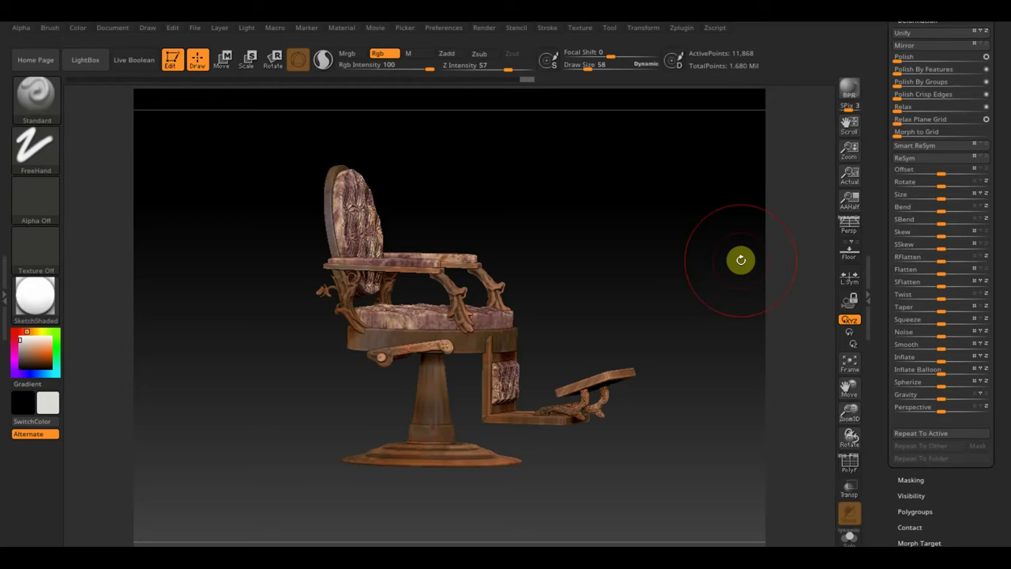
pyautogui.moveTo(741, 259); pyautogui.dragTo(668, 282)
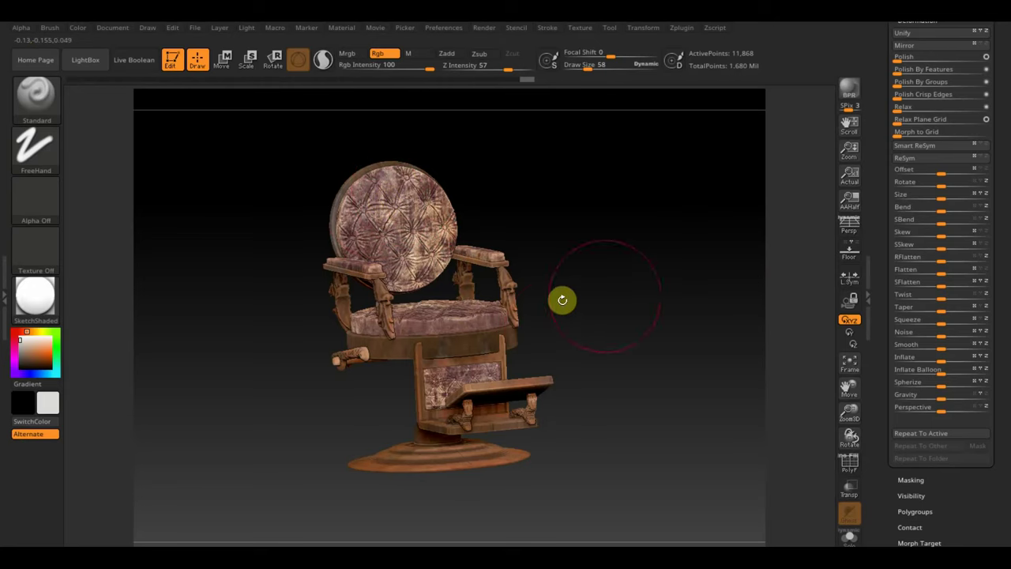
pyautogui.moveTo(659, 326); pyautogui.dragTo(692, 432)
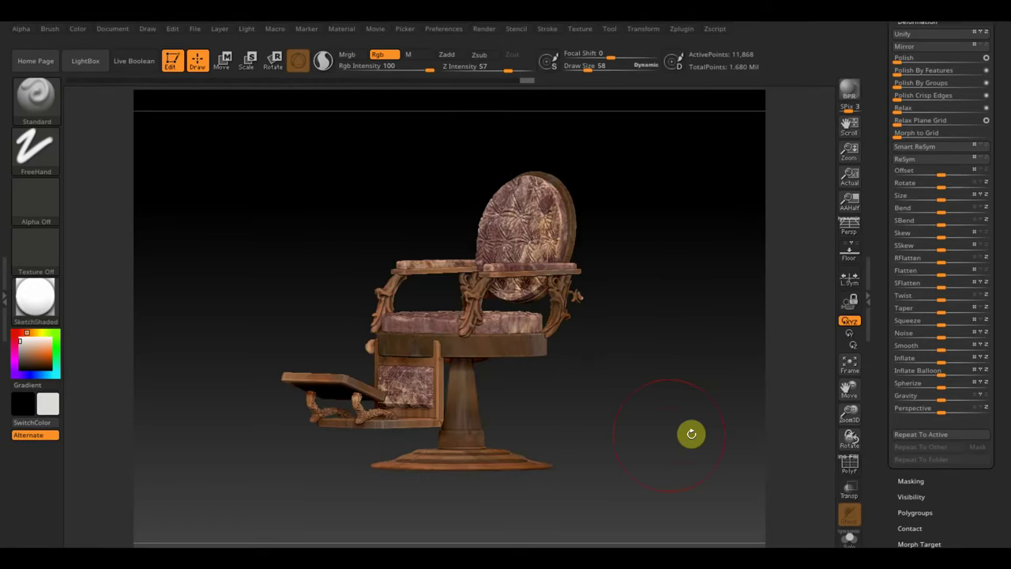